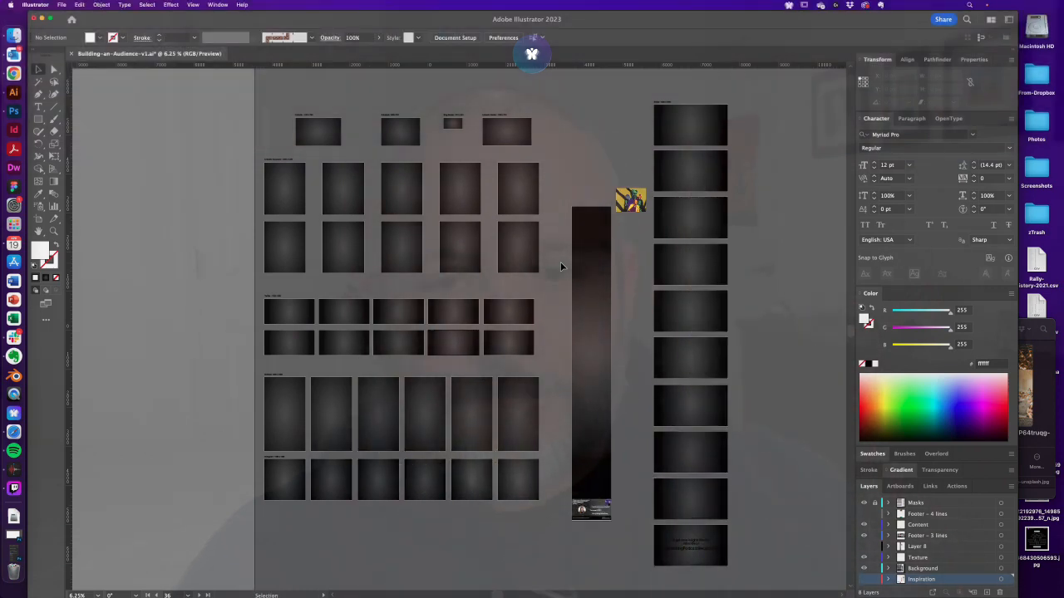
Move the yellow collage reference image up and leftwards so it sits above the tall narrow artboard, and deselect it
{"action": "left_click", "coordinate": [595, 244]}
{"action": "left_click", "coordinate": [459, 339]}
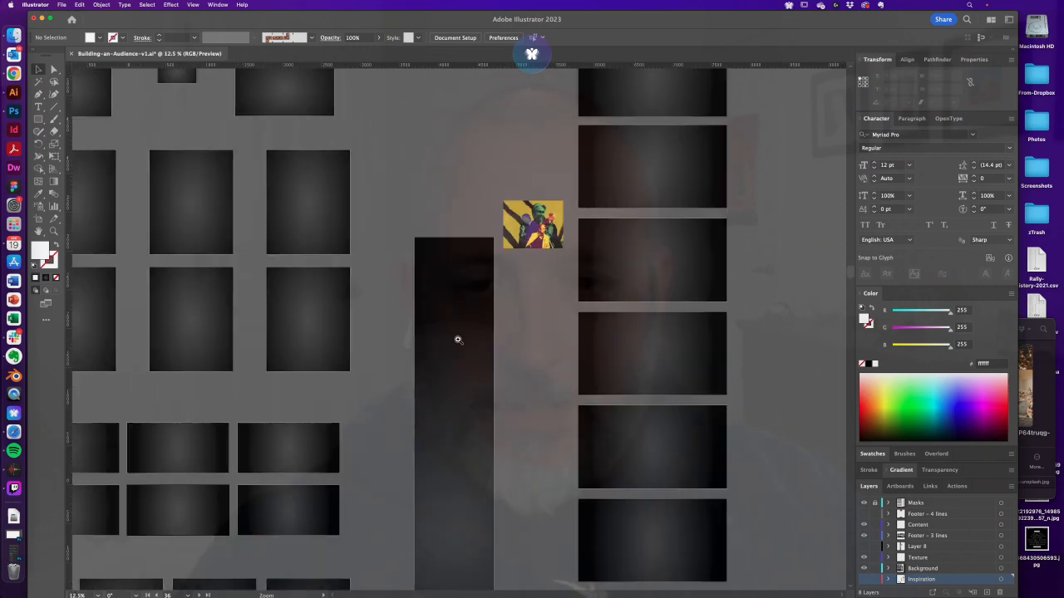
{"action": "left_click", "coordinate": [461, 339]}
{"action": "left_click_drag", "start_coordinate": [478, 284], "coordinate": [495, 327]}
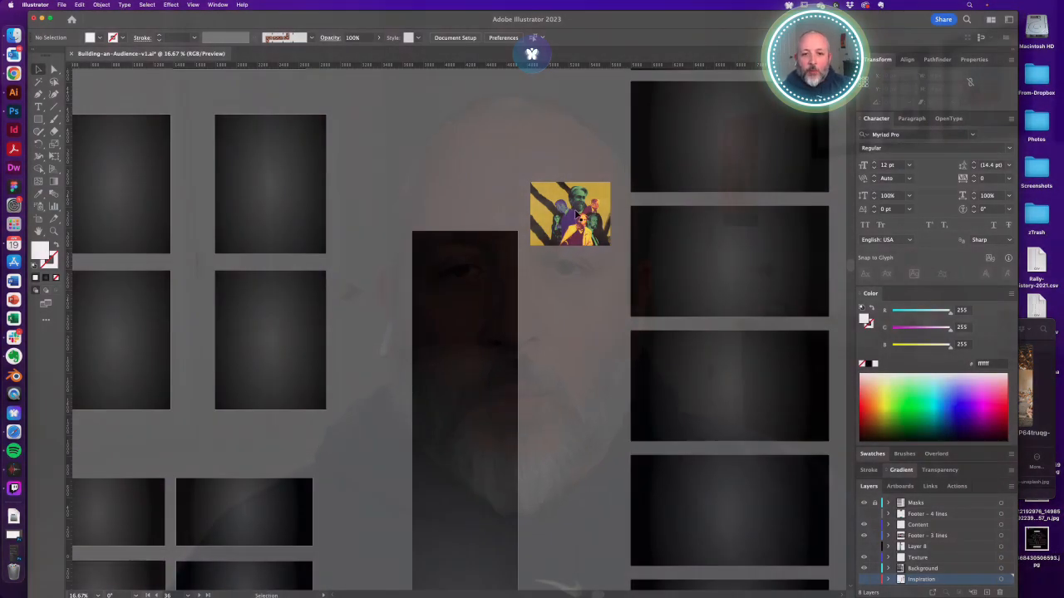
{"action": "left_click_drag", "start_coordinate": [576, 214], "coordinate": [546, 166]}
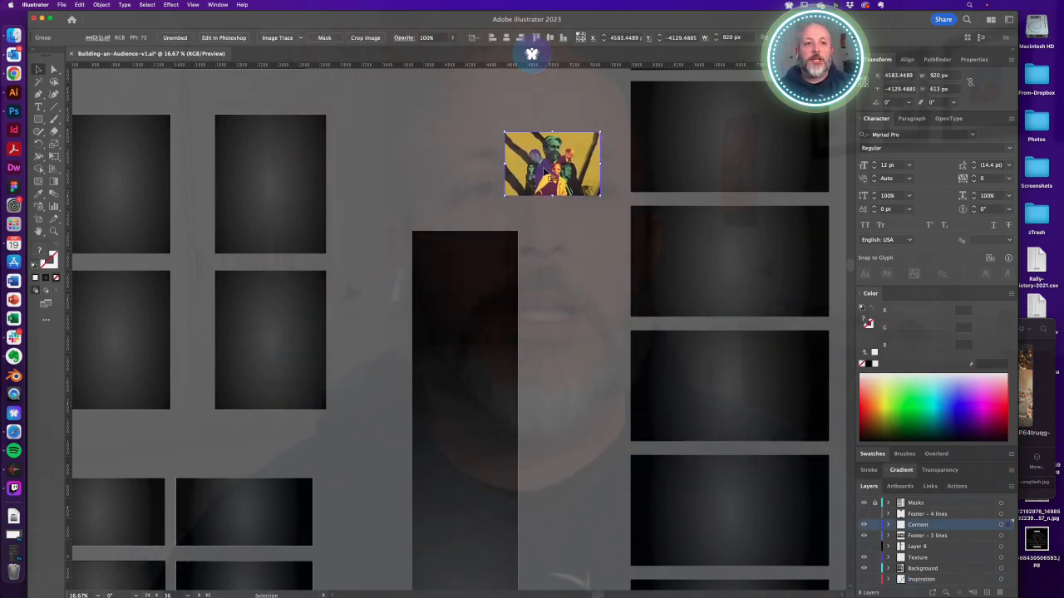
{"action": "left_click", "coordinate": [548, 221]}
Examine the reference collage up close for its halftone background, torn black stripes and duotone figures
{"action": "left_click_drag", "start_coordinate": [525, 167], "coordinate": [586, 344]}
{"action": "left_click_drag", "start_coordinate": [553, 305], "coordinate": [546, 345]}
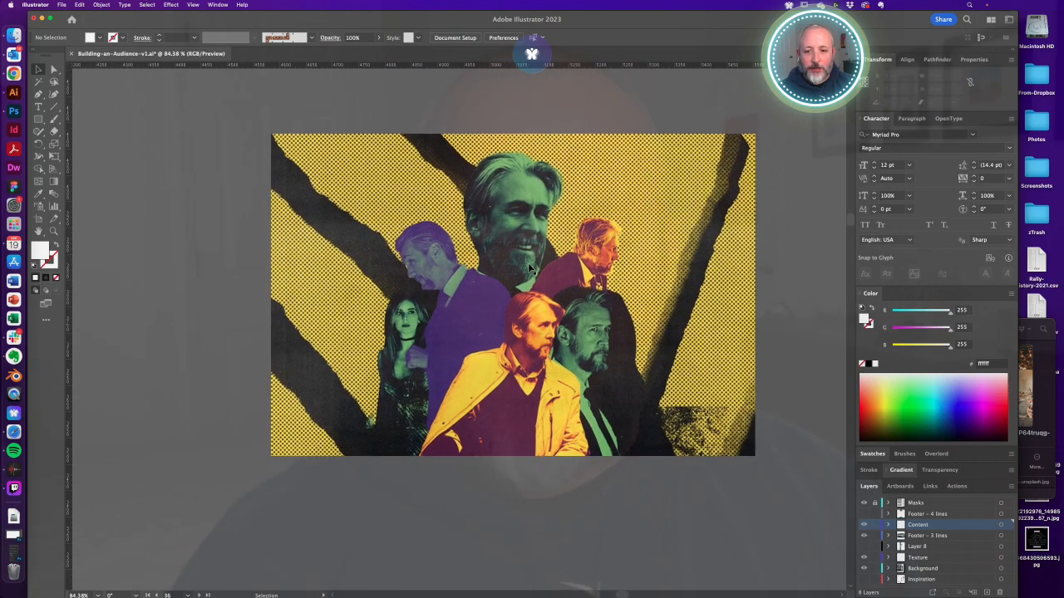
{"action": "left_click", "coordinate": [479, 351], "text": "alt"}
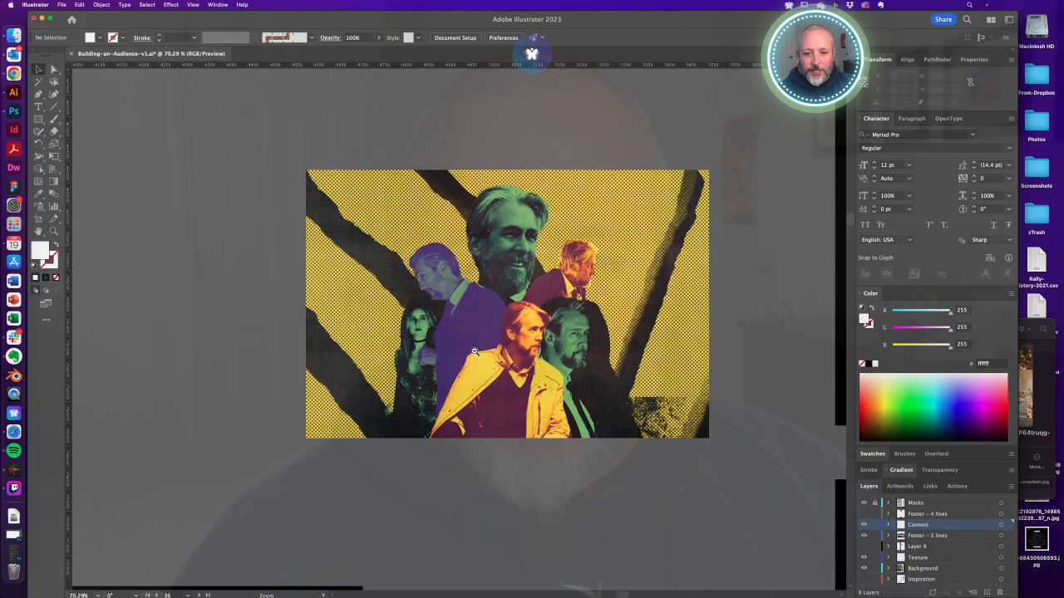
{"action": "left_click", "coordinate": [475, 353], "text": "alt"}
{"action": "left_click", "coordinate": [465, 354], "text": "alt"}
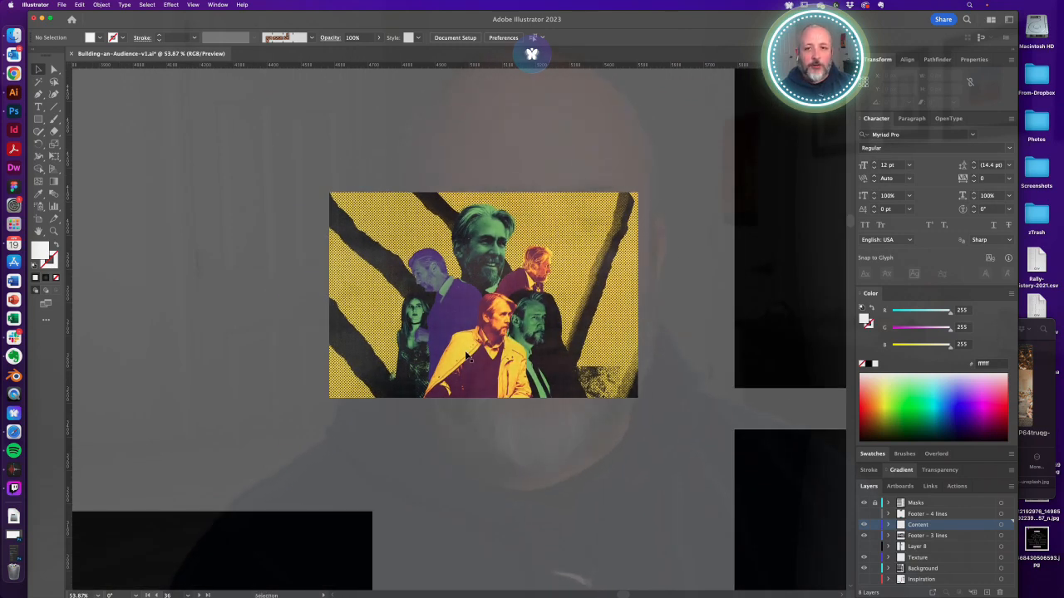
{"action": "left_click", "coordinate": [438, 371], "text": "alt"}
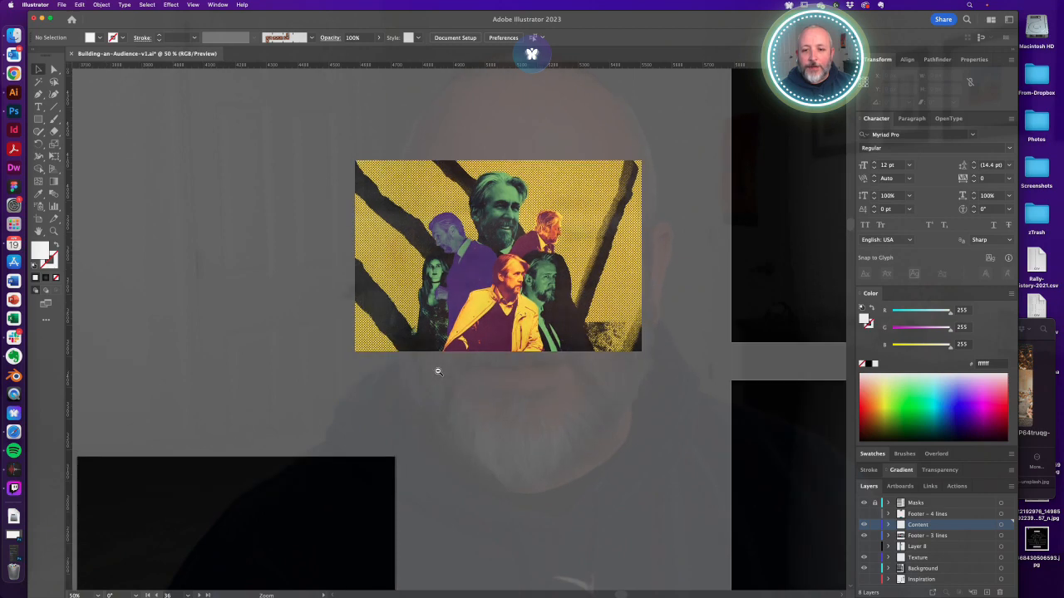
{"action": "key", "text": "super+minus"}
{"action": "key", "text": "super+minus"}
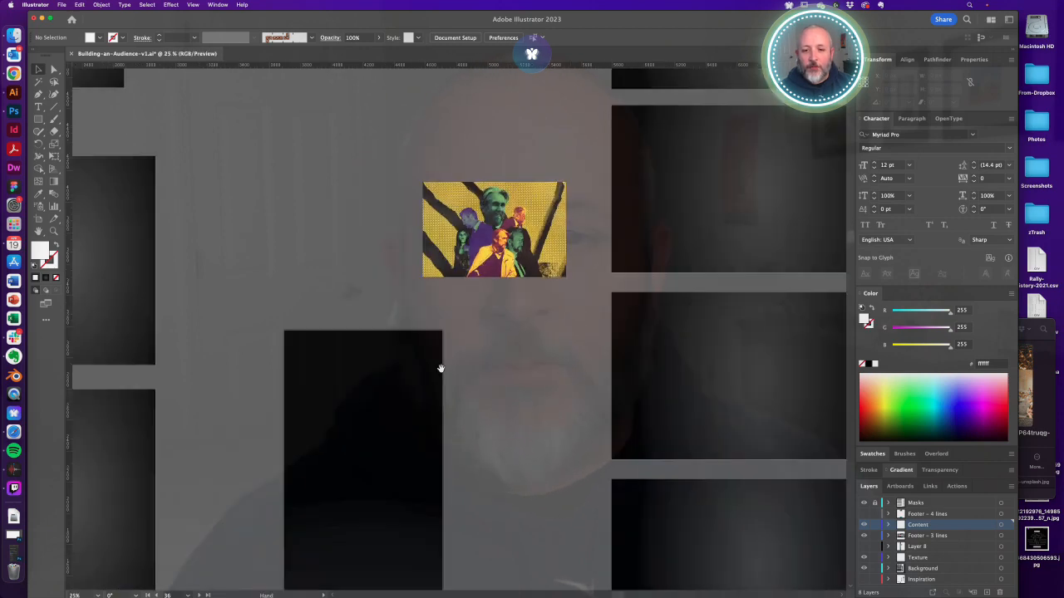
{"action": "left_click_drag", "start_coordinate": [439, 368], "coordinate": [522, 228]}
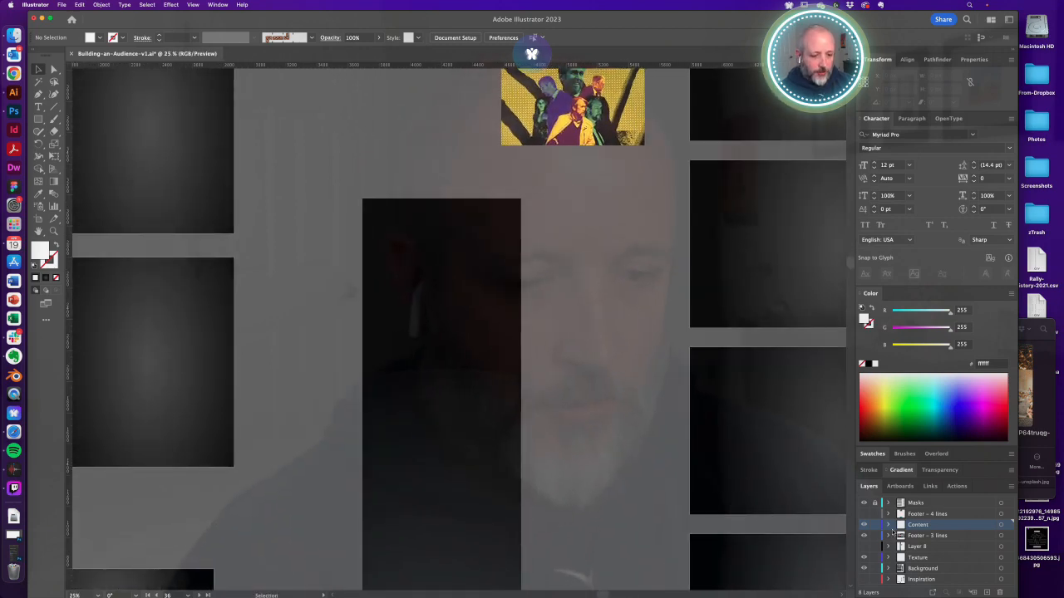
Select all the dark gradient background rectangles and show the colour swatches and gradient settings
{"action": "left_click", "coordinate": [876, 569]}
{"action": "key", "text": "a"}
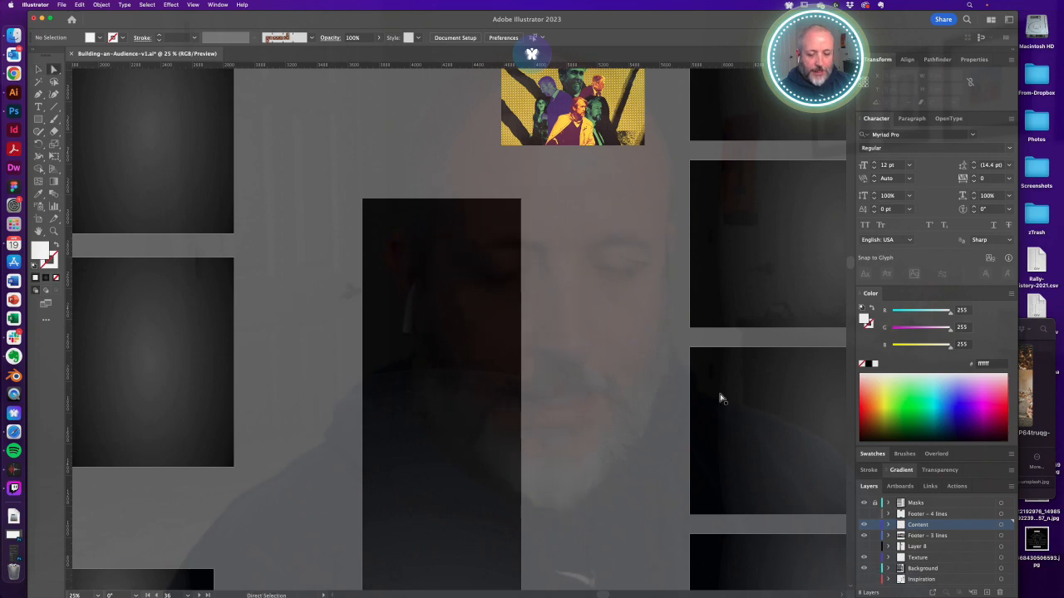
{"action": "left_click", "coordinate": [467, 279]}
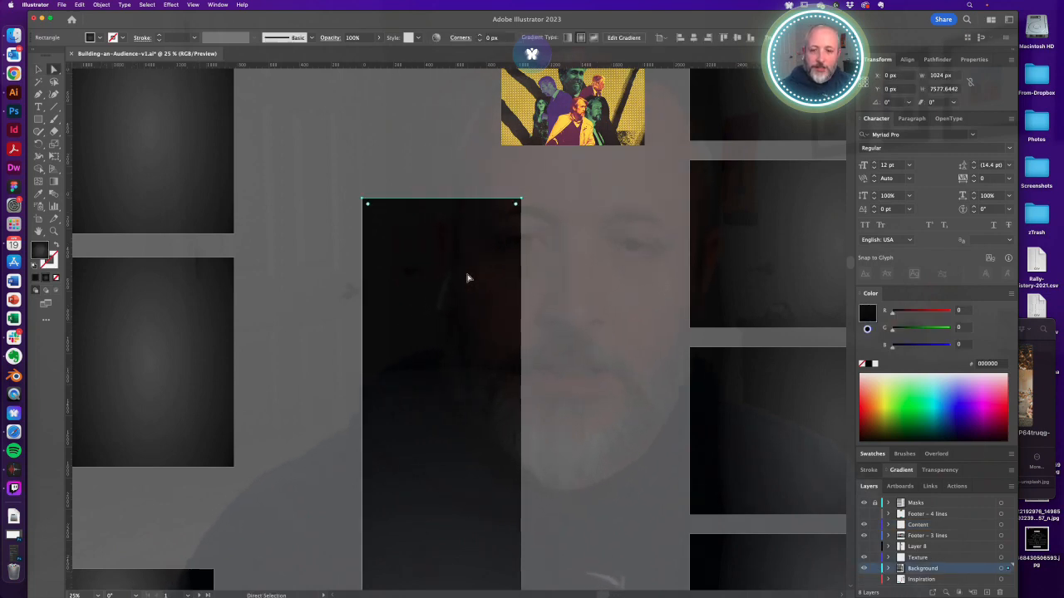
{"action": "key", "text": "super+a"}
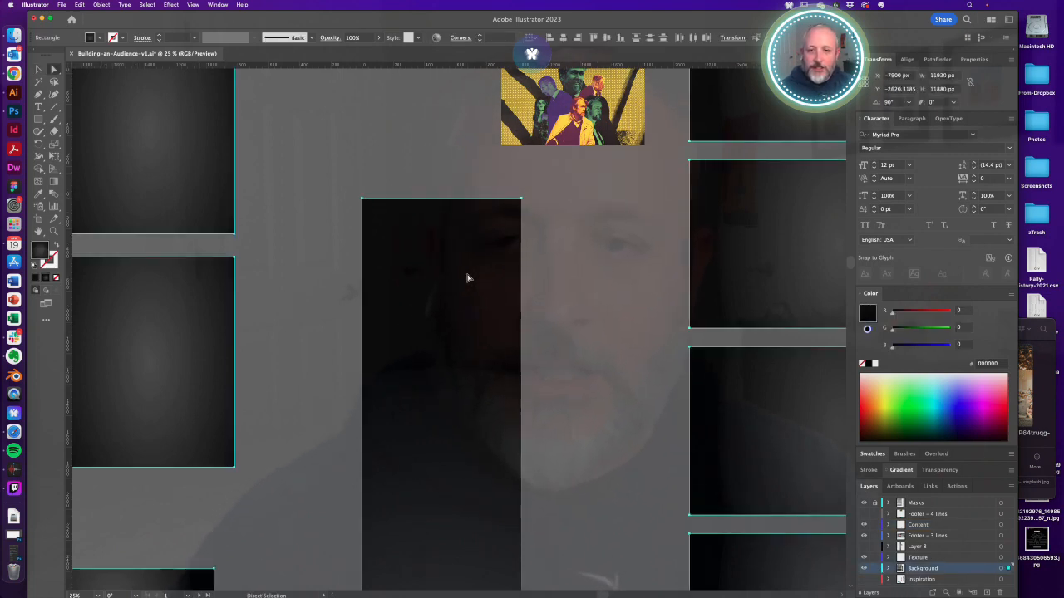
{"action": "left_click", "coordinate": [902, 470]}
{"action": "left_click", "coordinate": [874, 445]}
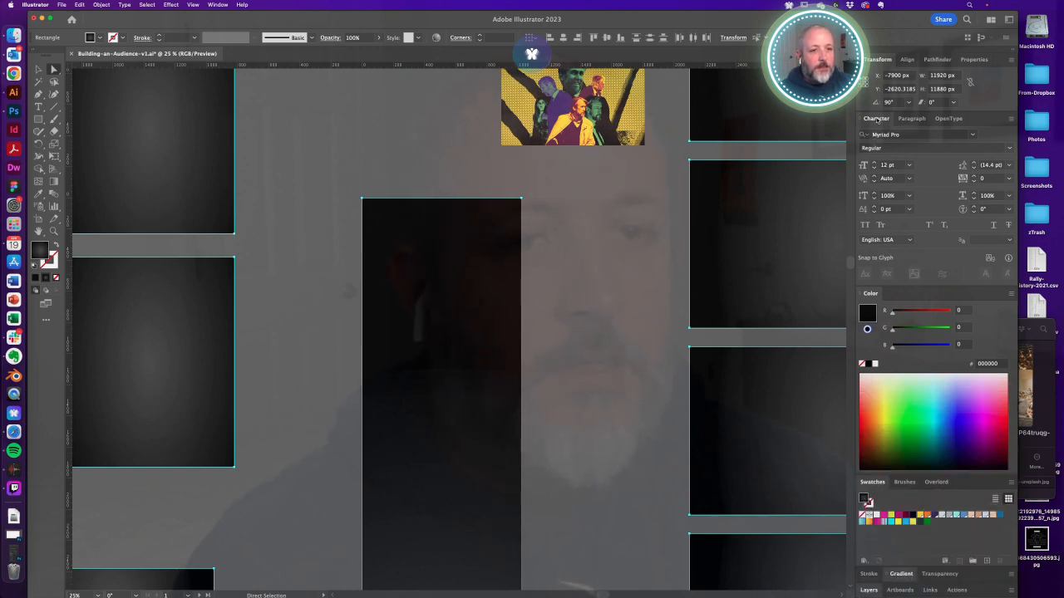
{"action": "left_click", "coordinate": [876, 119]}
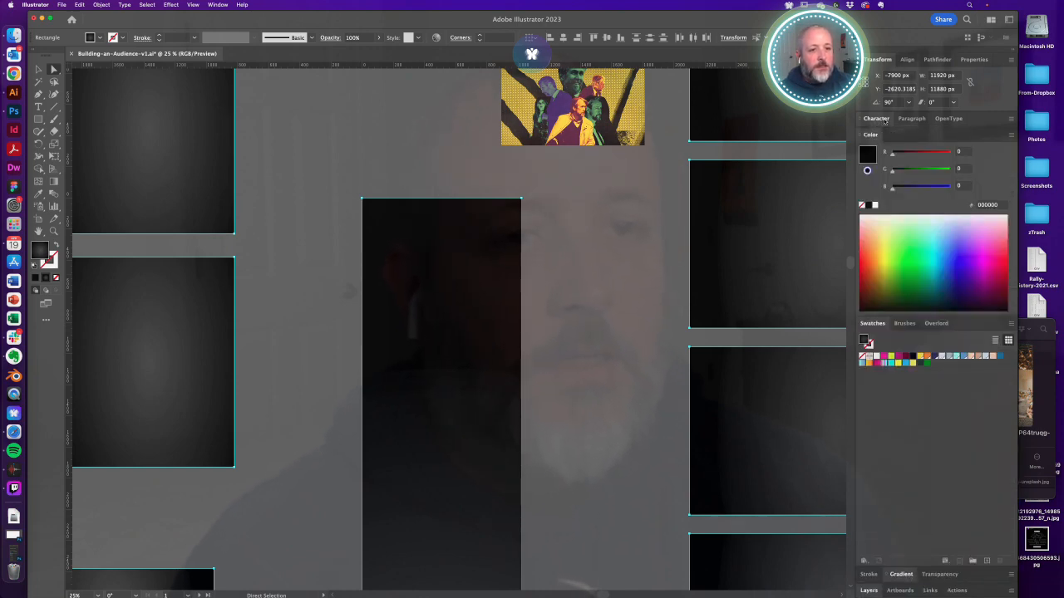
{"action": "left_click", "coordinate": [901, 574]}
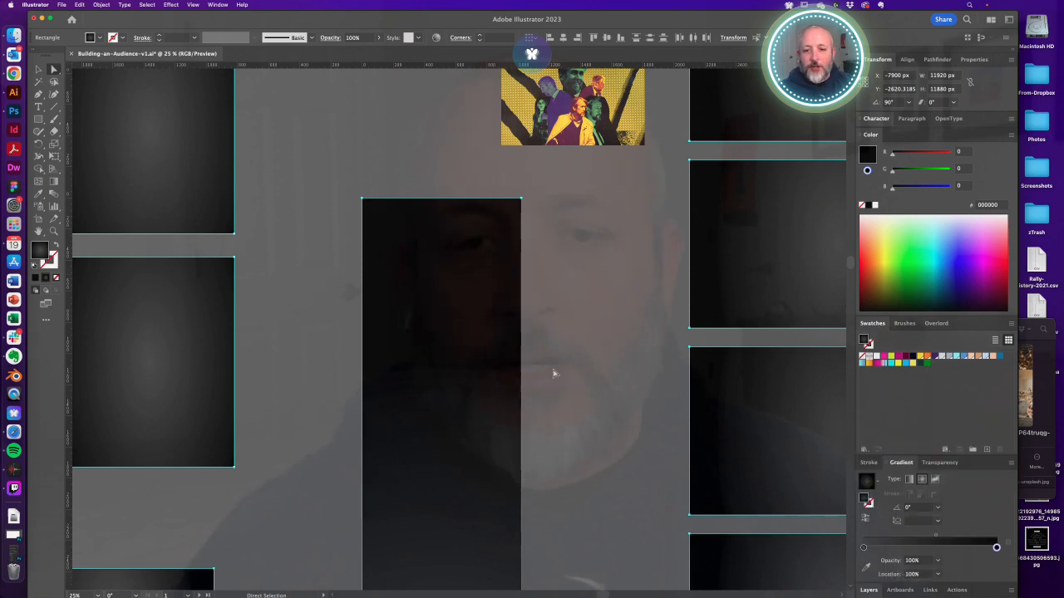
Replace the gradient fill of all selected background rectangles with the yellow swatch R=255 G=244 B=82, and deselect them
{"action": "scroll", "coordinate": [451, 423], "scroll_direction": "down", "scroll_amount": 3}
{"action": "left_click_drag", "start_coordinate": [511, 420], "coordinate": [601, 268]}
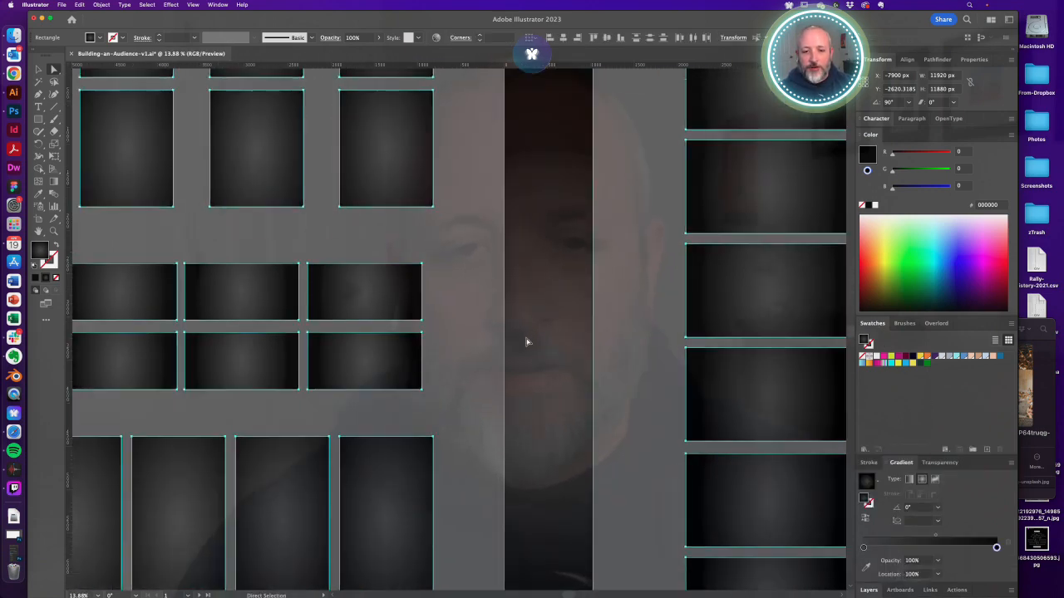
{"action": "scroll", "coordinate": [553, 270], "scroll_direction": "up", "scroll_amount": 1}
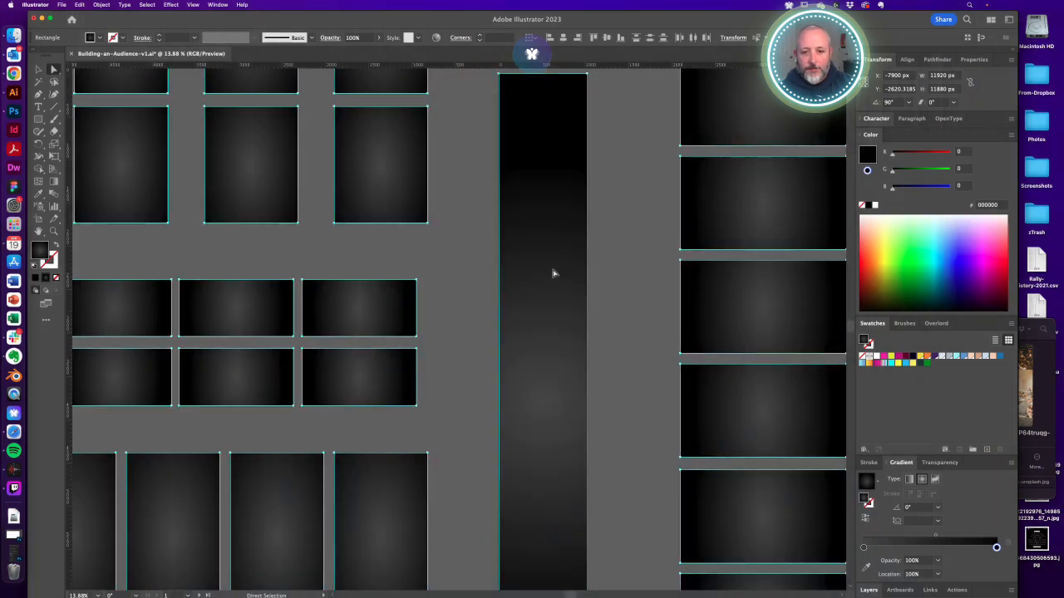
{"action": "scroll", "coordinate": [581, 449], "scroll_direction": "up", "scroll_amount": 3}
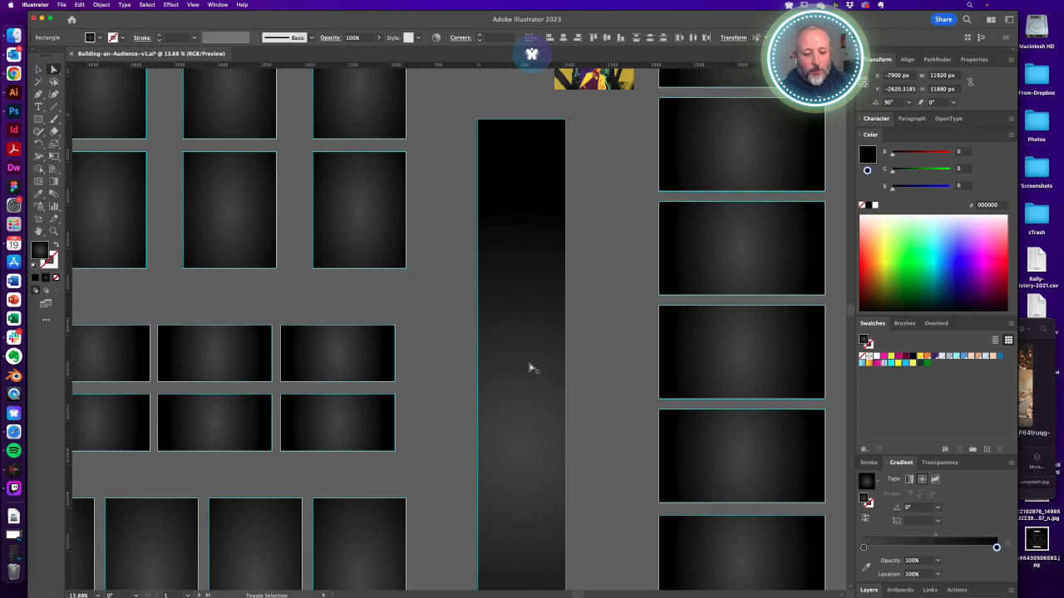
{"action": "left_click", "coordinate": [525, 167], "text": "super"}
{"action": "left_click", "coordinate": [439, 350], "text": "super"}
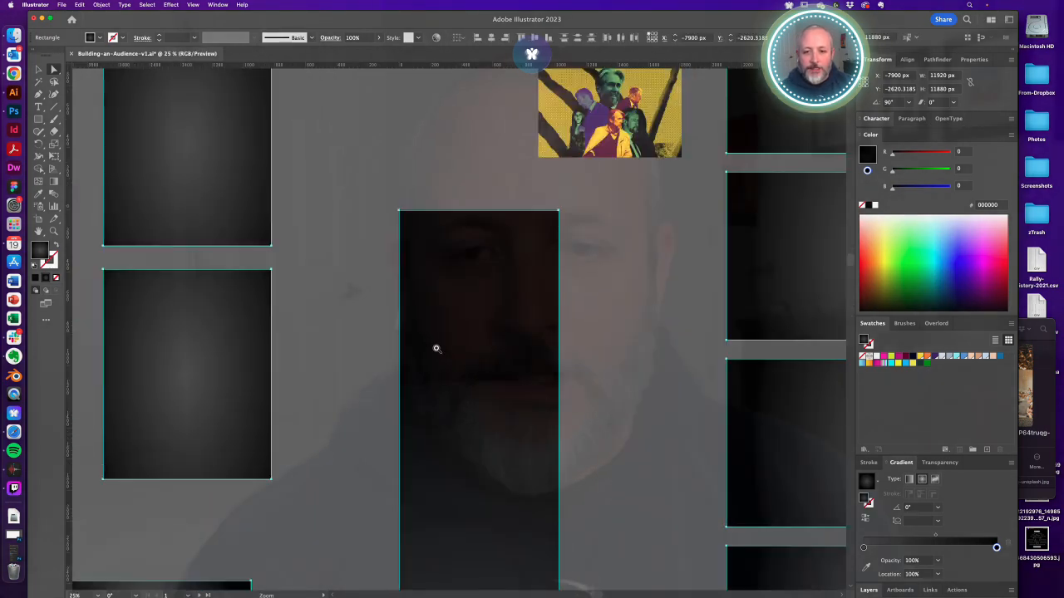
{"action": "left_click_drag", "start_coordinate": [467, 342], "coordinate": [476, 354]}
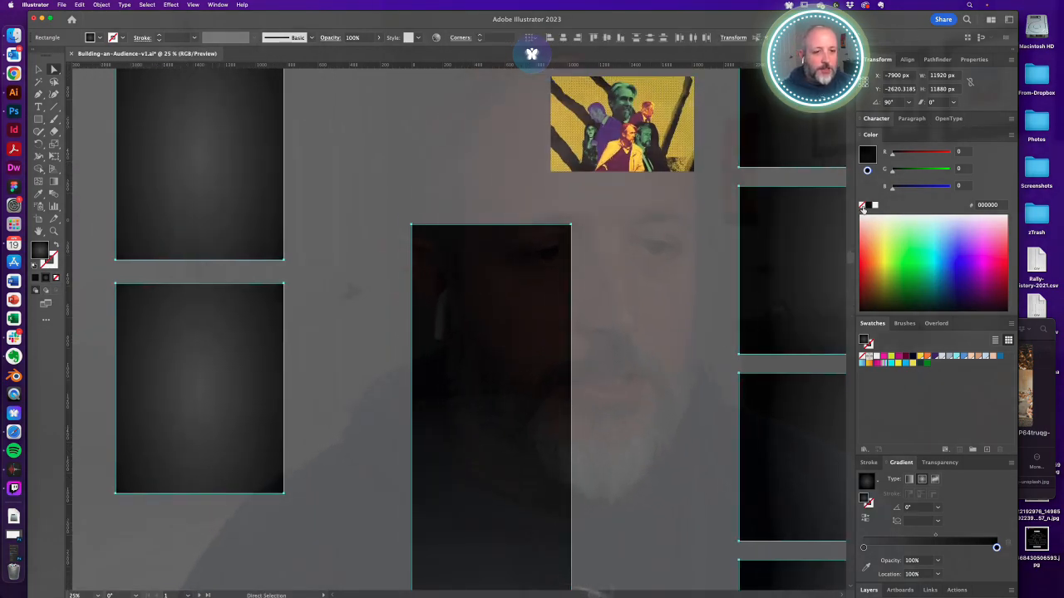
{"action": "left_click", "coordinate": [871, 205]}
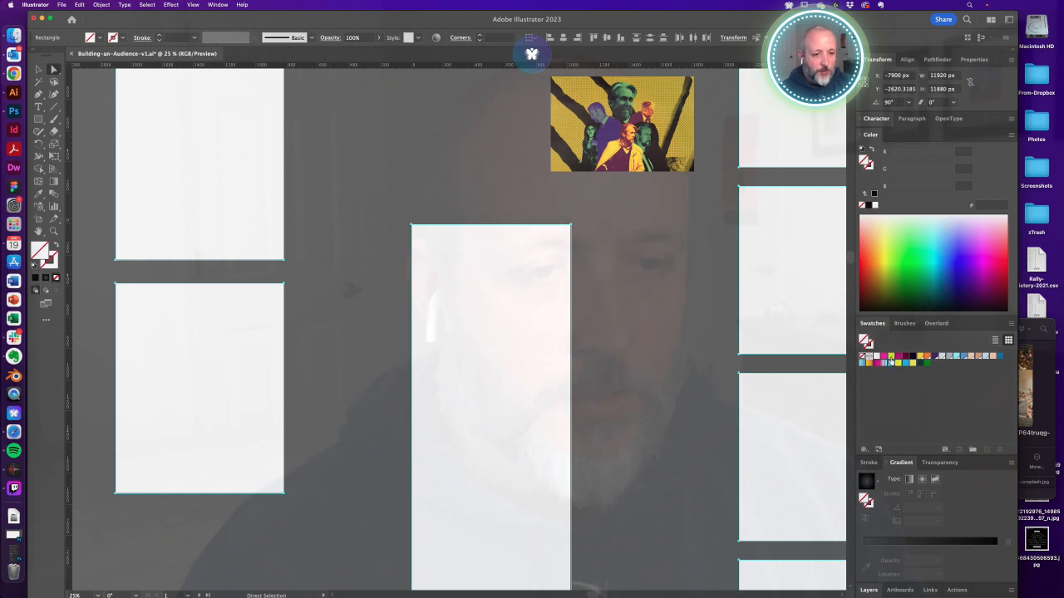
{"action": "left_click", "coordinate": [914, 363]}
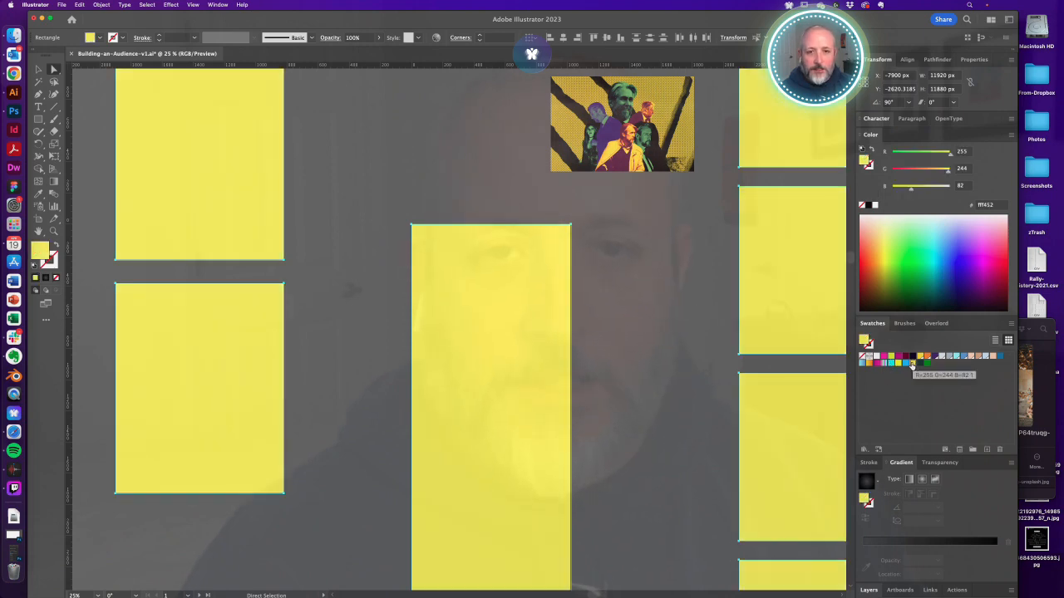
{"action": "left_click", "coordinate": [594, 237]}
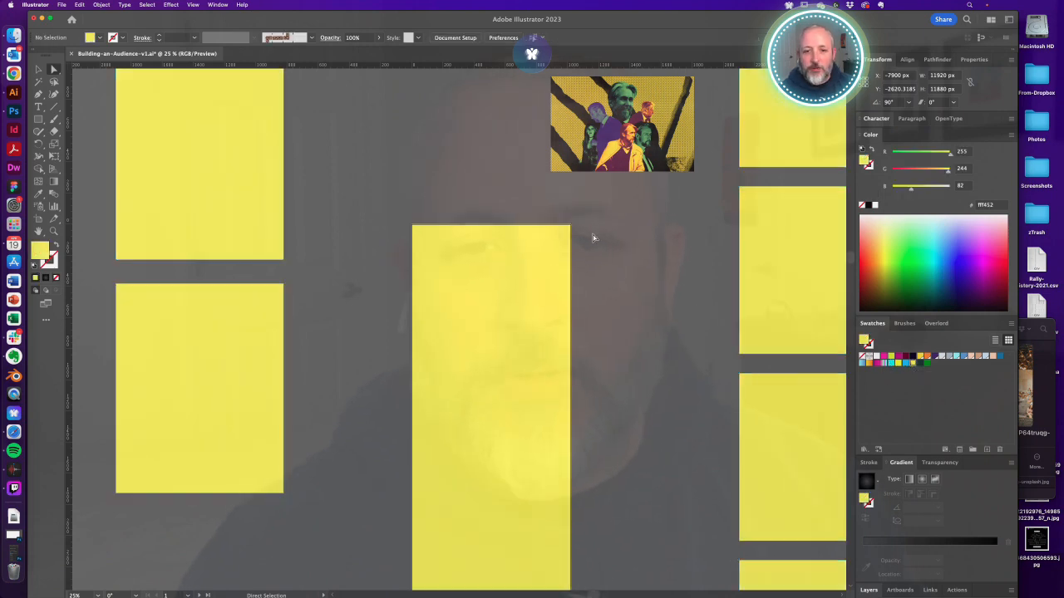
Lock the Background layer and make the Content layer active
{"action": "left_click", "coordinate": [869, 590]}
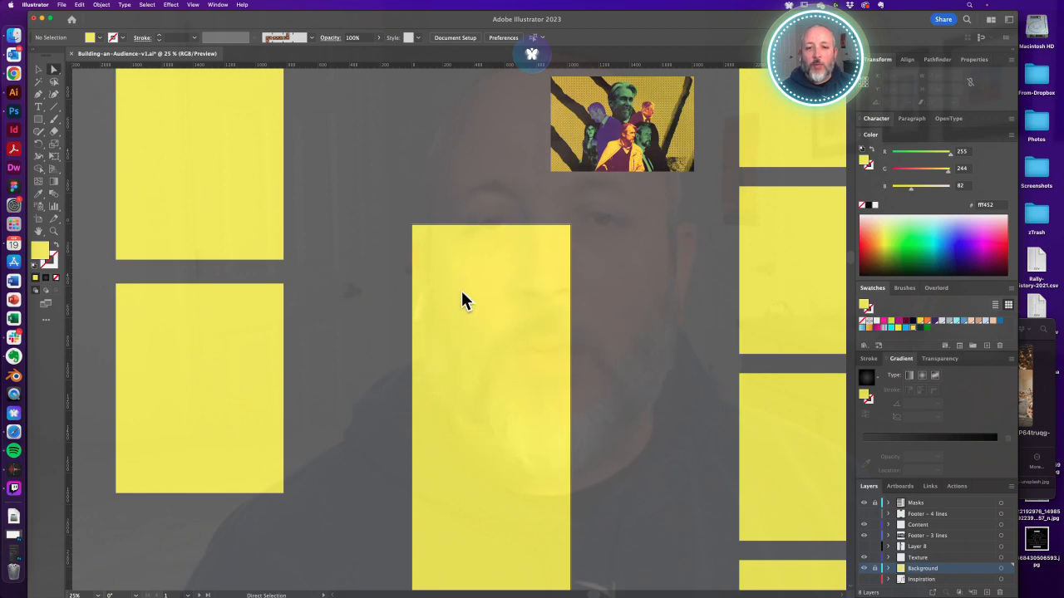
{"action": "scroll", "coordinate": [484, 280], "scroll_direction": "up", "scroll_amount": 5}
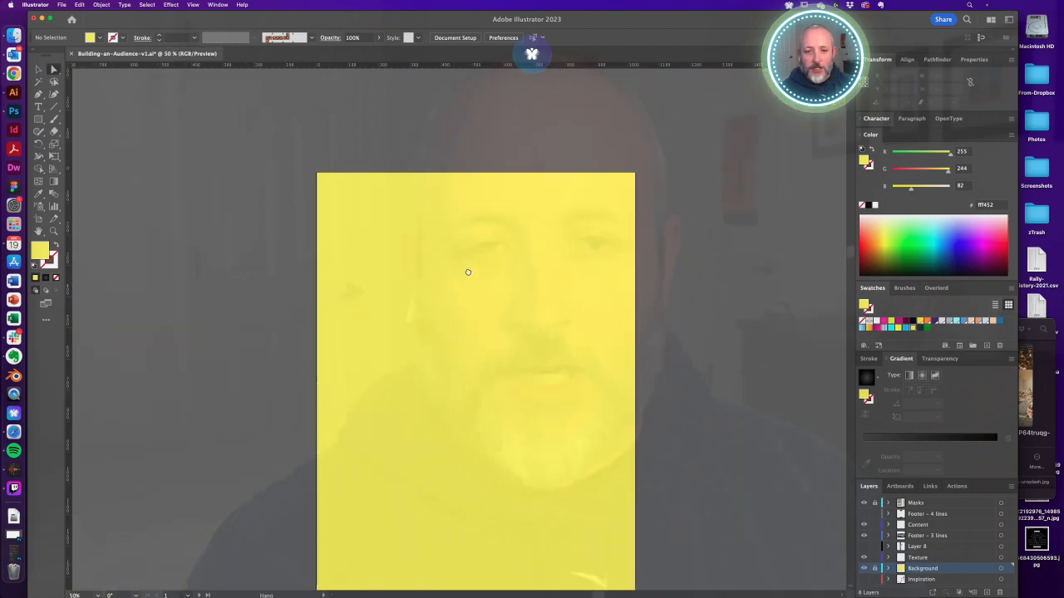
{"action": "left_click_drag", "start_coordinate": [468, 273], "coordinate": [467, 236]}
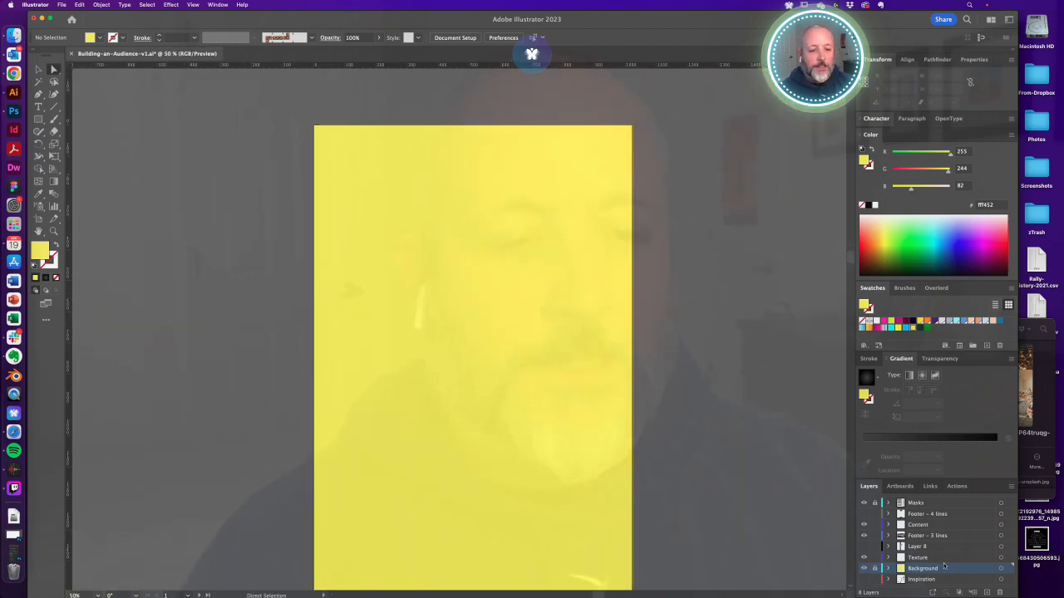
{"action": "left_click", "coordinate": [918, 526]}
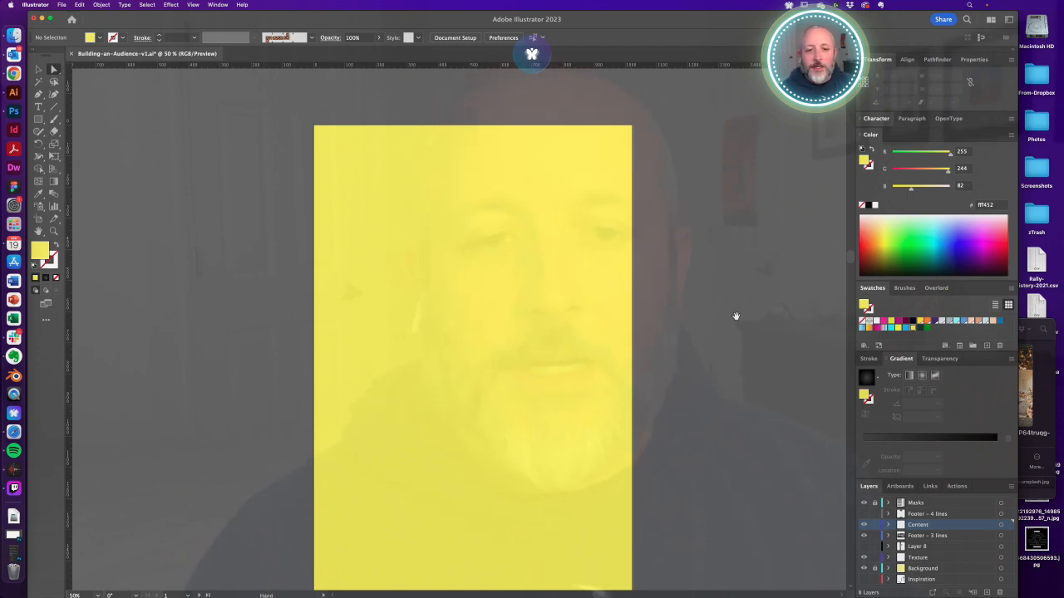
Compare the reference collage with the tall yellow artboard below it
{"action": "left_click_drag", "start_coordinate": [733, 316], "coordinate": [676, 500]}
{"action": "left_click_drag", "start_coordinate": [597, 176], "coordinate": [652, 210]}
{"action": "left_click", "coordinate": [613, 427], "text": "alt+super"}
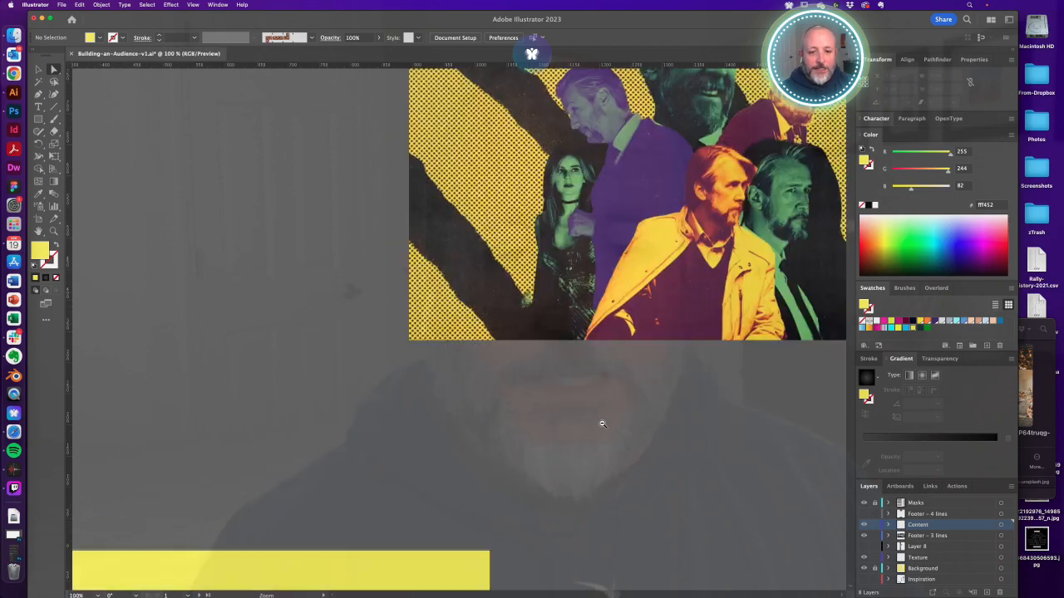
{"action": "left_click", "coordinate": [579, 421], "text": "alt+super"}
{"action": "left_click", "coordinate": [529, 410], "text": "alt+super"}
{"action": "left_click_drag", "start_coordinate": [476, 417], "coordinate": [732, 390]}
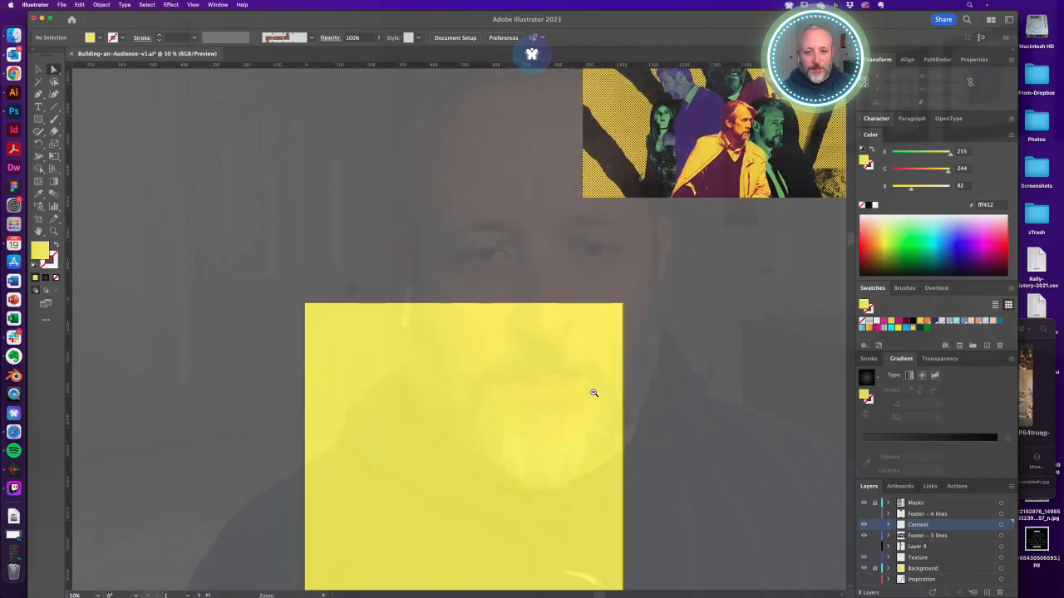
{"action": "left_click", "coordinate": [594, 394], "text": "alt+super"}
{"action": "left_click_drag", "start_coordinate": [587, 392], "coordinate": [733, 368]}
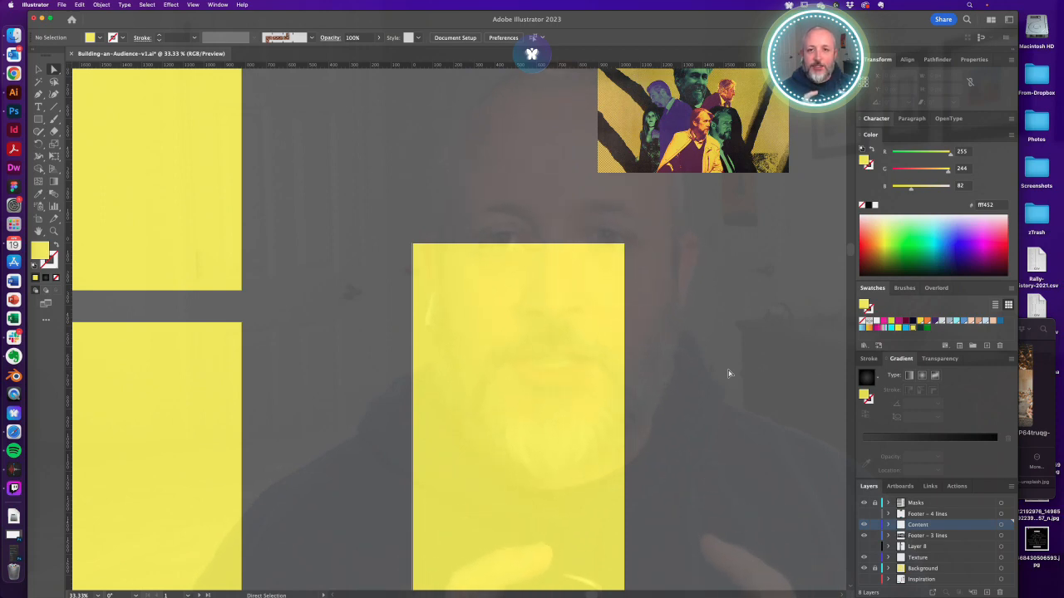
Add the point text "BUILDING" in the upper part of the tall yellow artboard
{"action": "left_click_drag", "start_coordinate": [618, 281], "coordinate": [631, 359]}
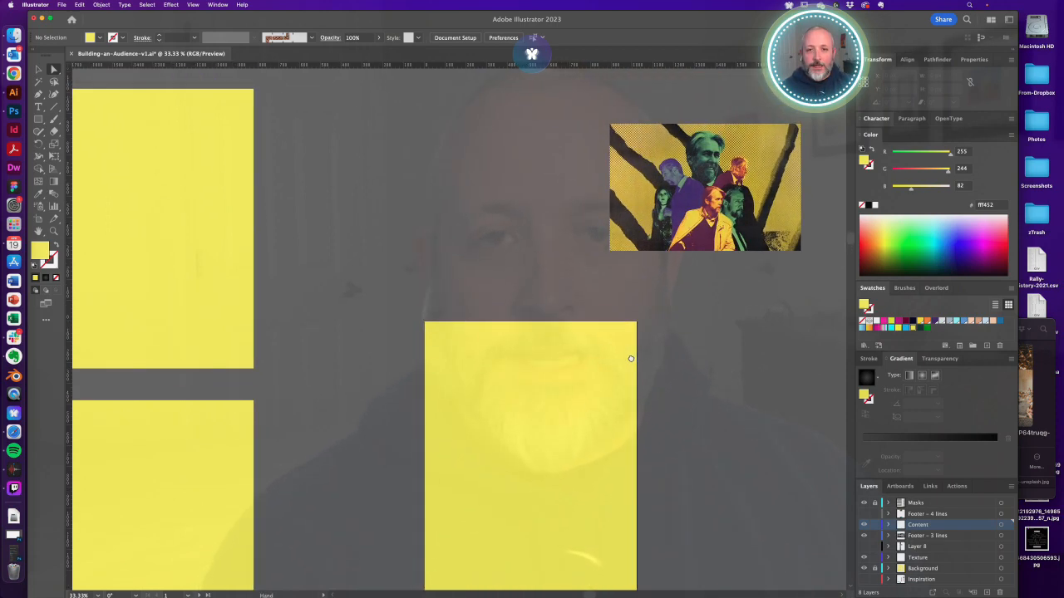
{"action": "scroll", "coordinate": [624, 358], "scroll_direction": "up", "scroll_amount": 5}
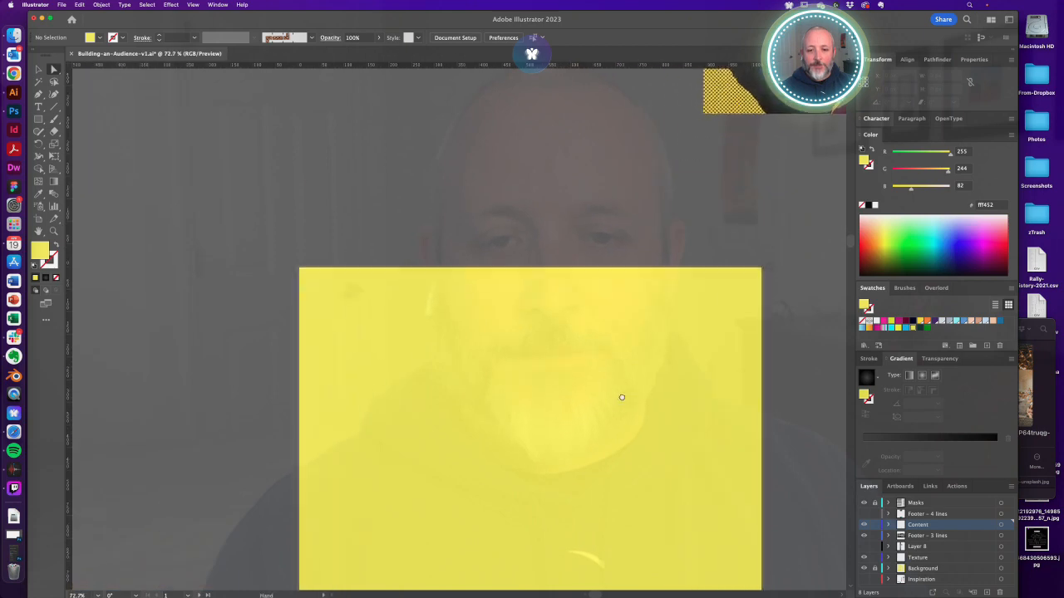
{"action": "key", "text": "t"}
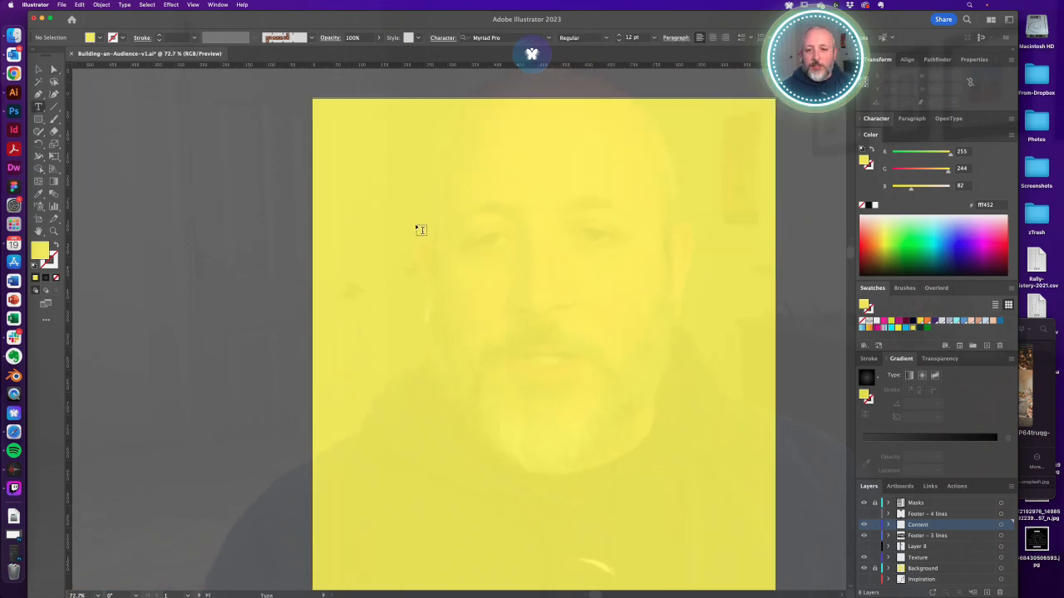
{"action": "left_click", "coordinate": [419, 229]}
{"action": "key", "text": "BackSpace"}
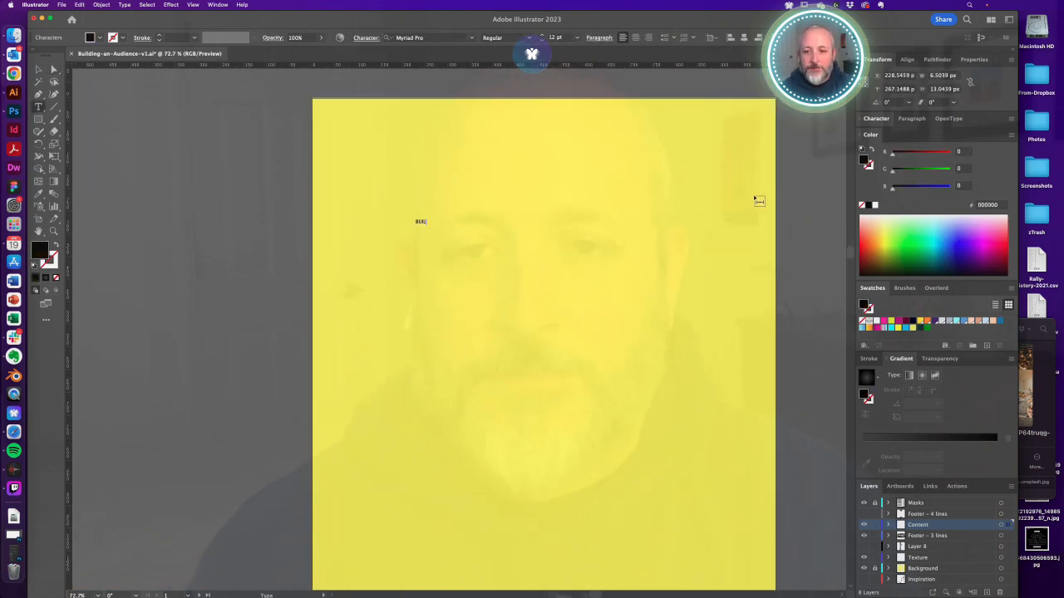
{"action": "key", "text": "Escape"}
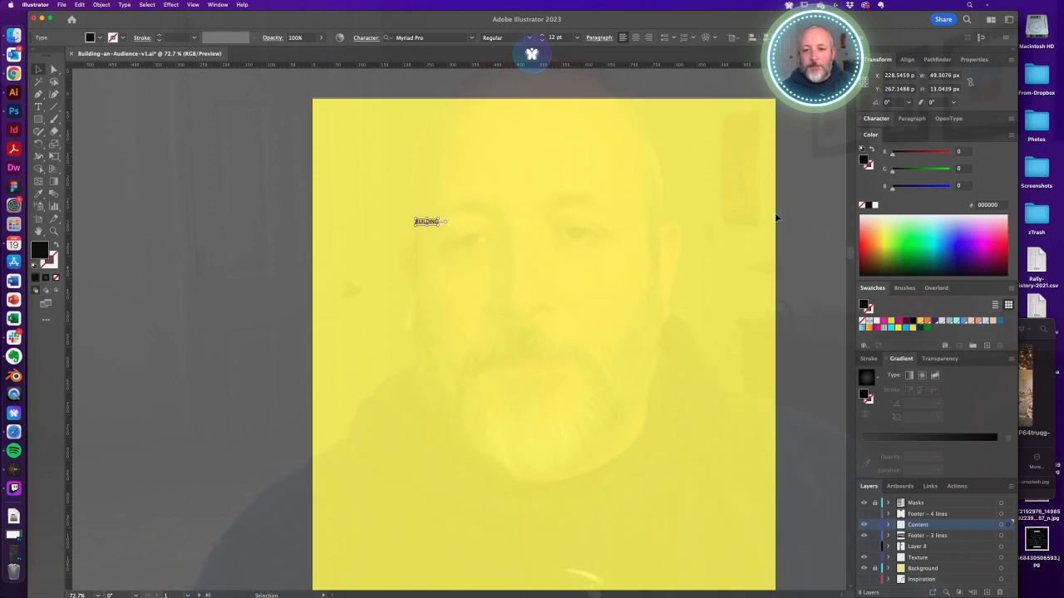
Enlarge the BUILDING text to about 132 pt, move it near the artboard's upper edge and centre it horizontally on the artboard
{"action": "left_click_drag", "start_coordinate": [438, 225], "coordinate": [608, 307]}
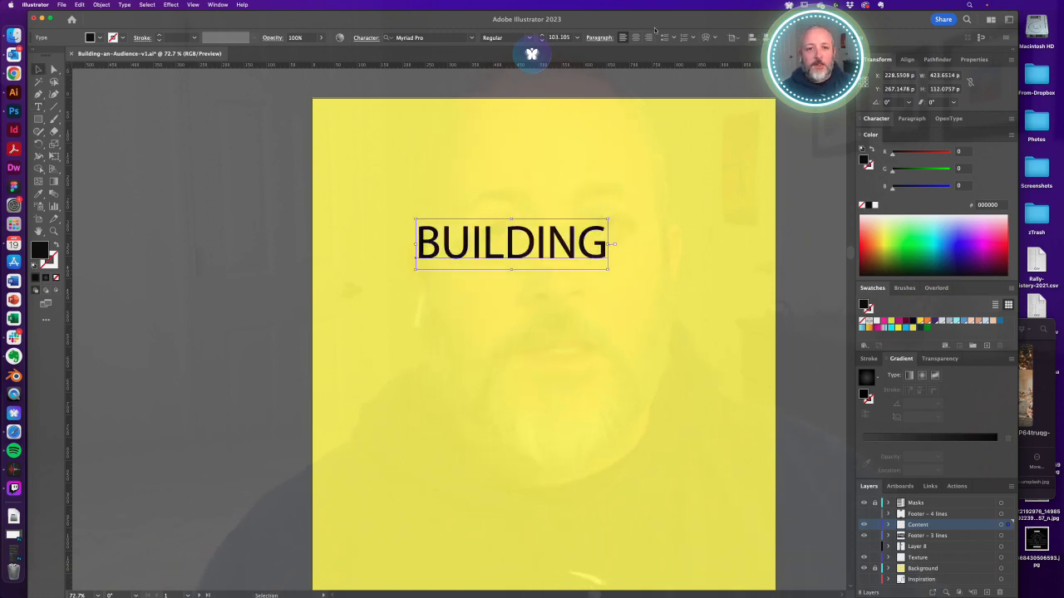
{"action": "left_click_drag", "start_coordinate": [500, 248], "coordinate": [687, 206]}
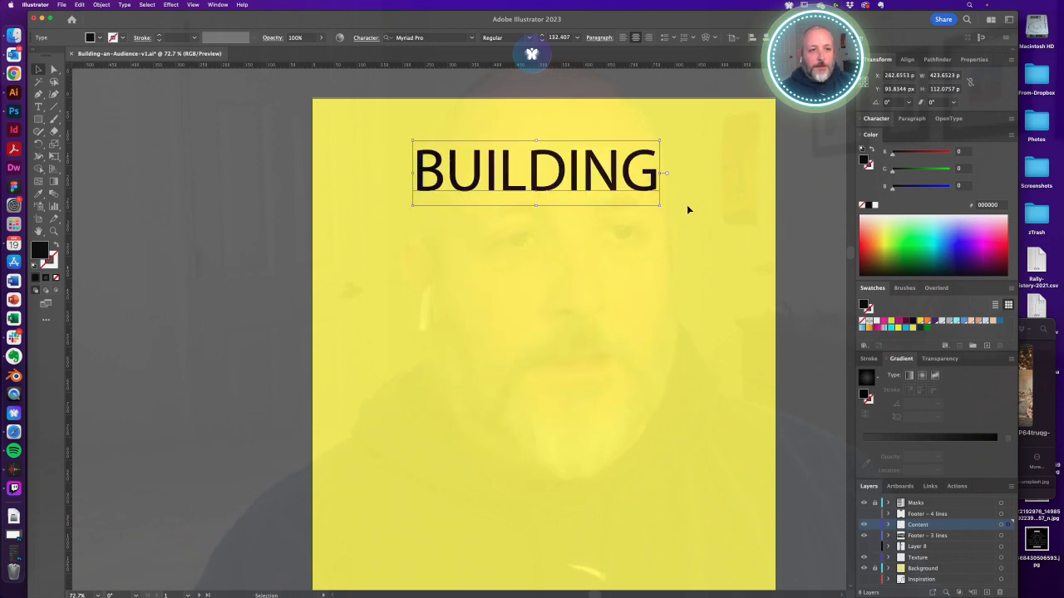
{"action": "left_click", "coordinate": [908, 60]}
{"action": "left_click", "coordinate": [883, 88]}
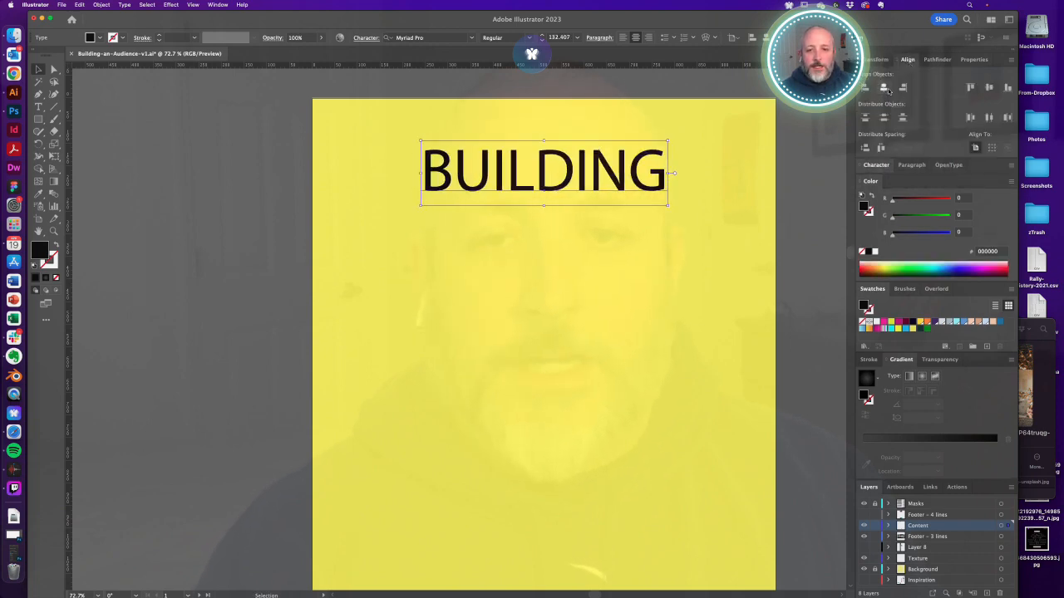
Change the BUILDING text's font to STIX Two Text Regular
{"action": "left_click", "coordinate": [881, 166]}
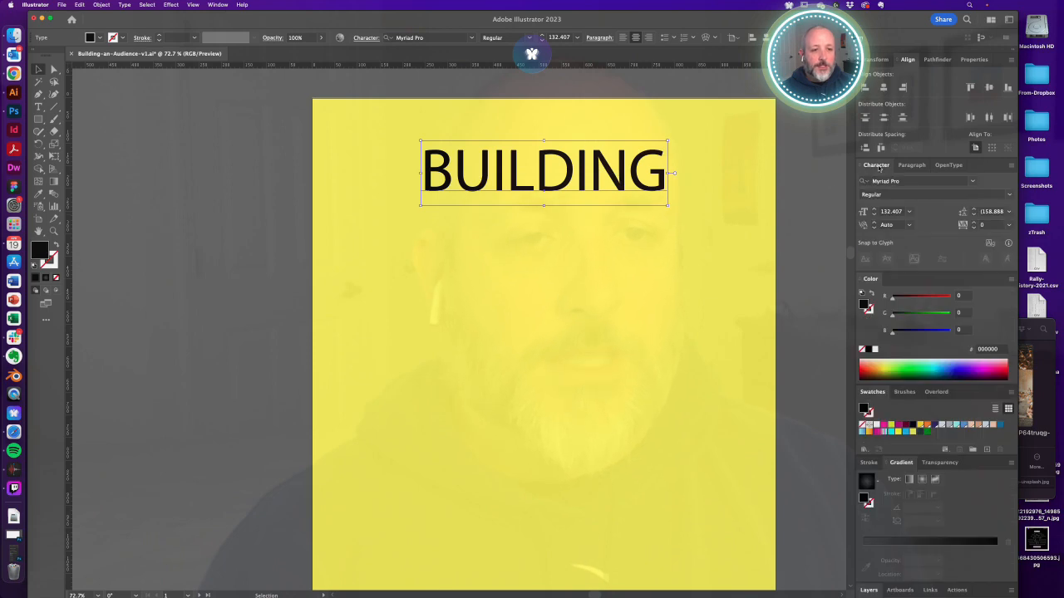
{"action": "left_click", "coordinate": [922, 181]}
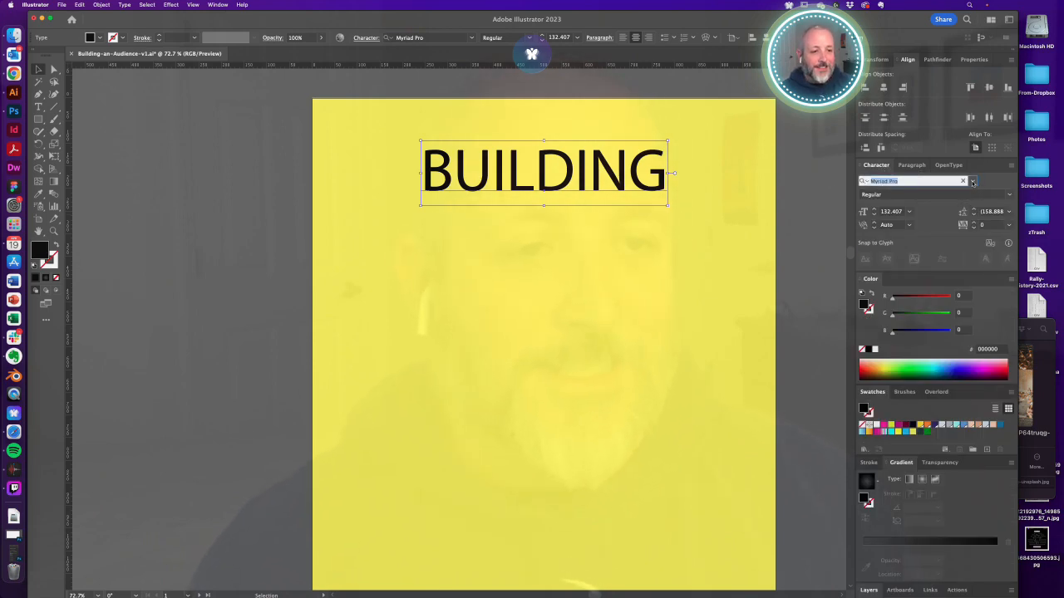
{"action": "left_click", "coordinate": [973, 181]}
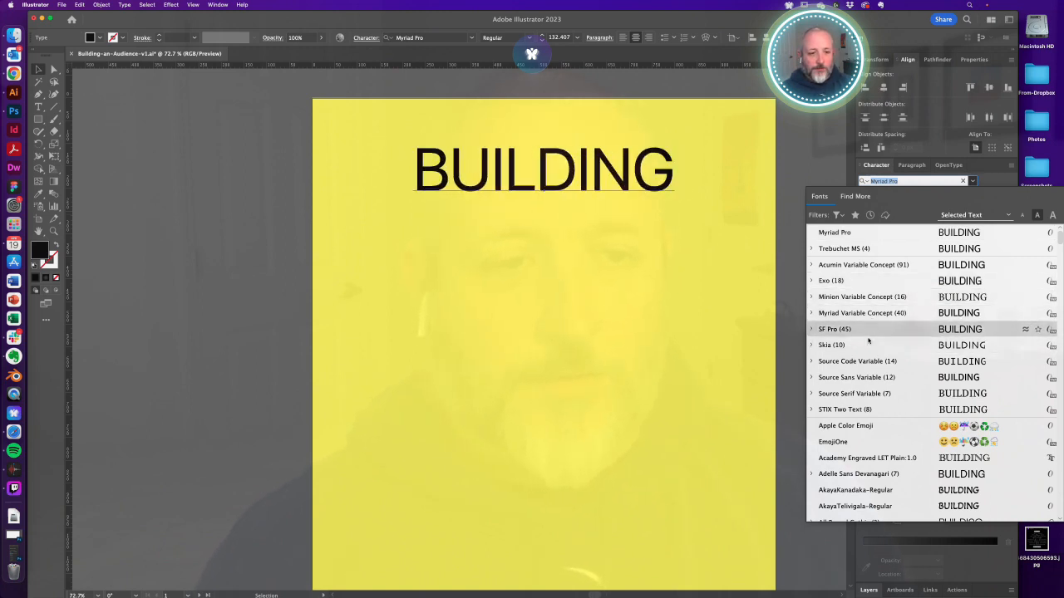
{"action": "left_click", "coordinate": [870, 410]}
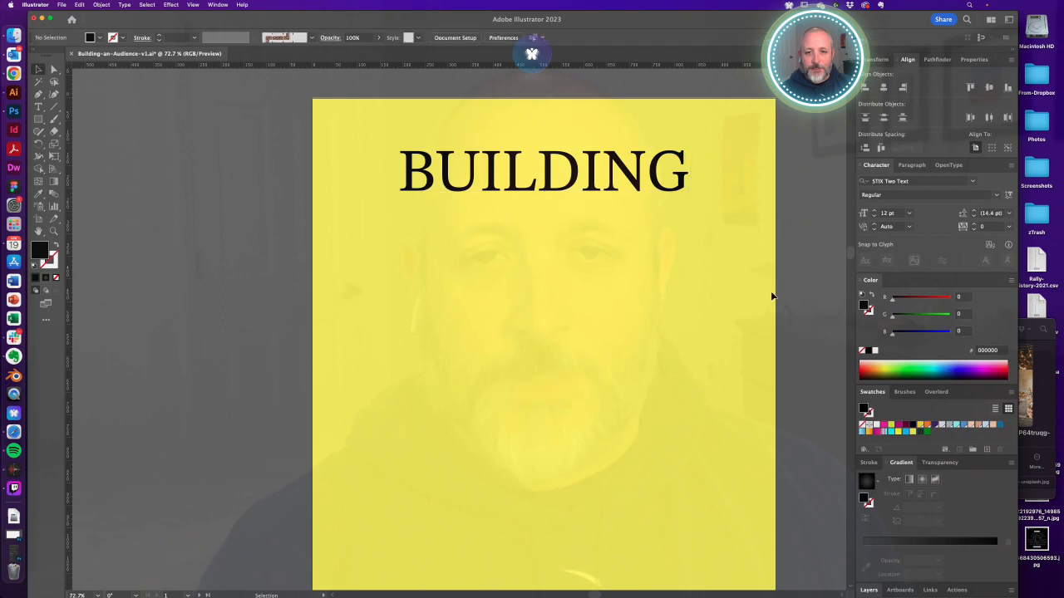
Duplicate the BUILDING line directly below itself and change the copy's text to "AUDIENCE"
{"action": "left_click_drag", "start_coordinate": [546, 174], "coordinate": [540, 239]}
{"action": "double_click", "coordinate": [540, 239]}
{"action": "type", "text": "A"}
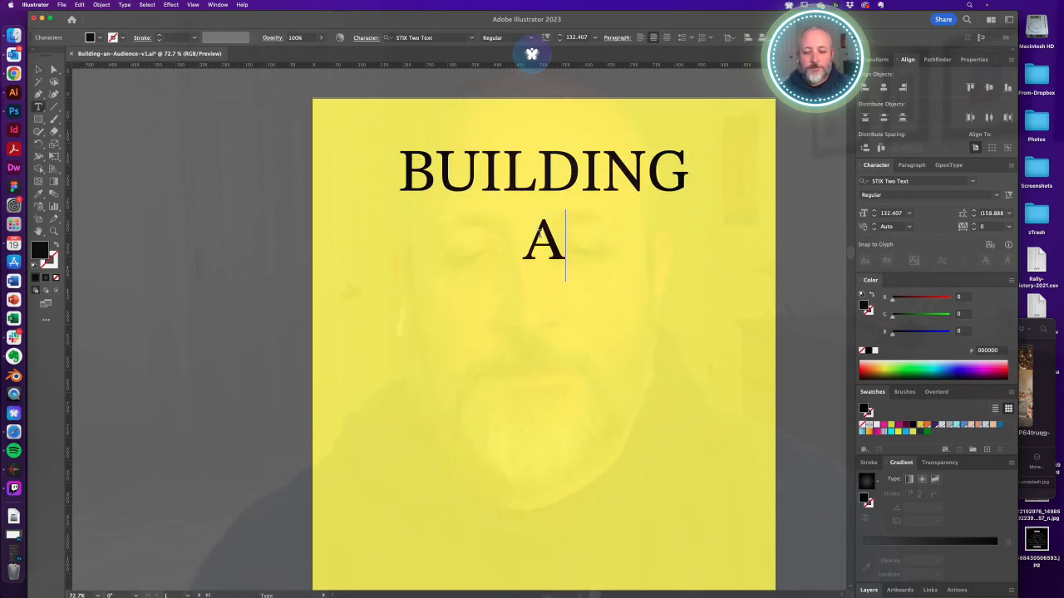
{"action": "type", "text": "UDIENCE"}
{"action": "key", "text": "Escape"}
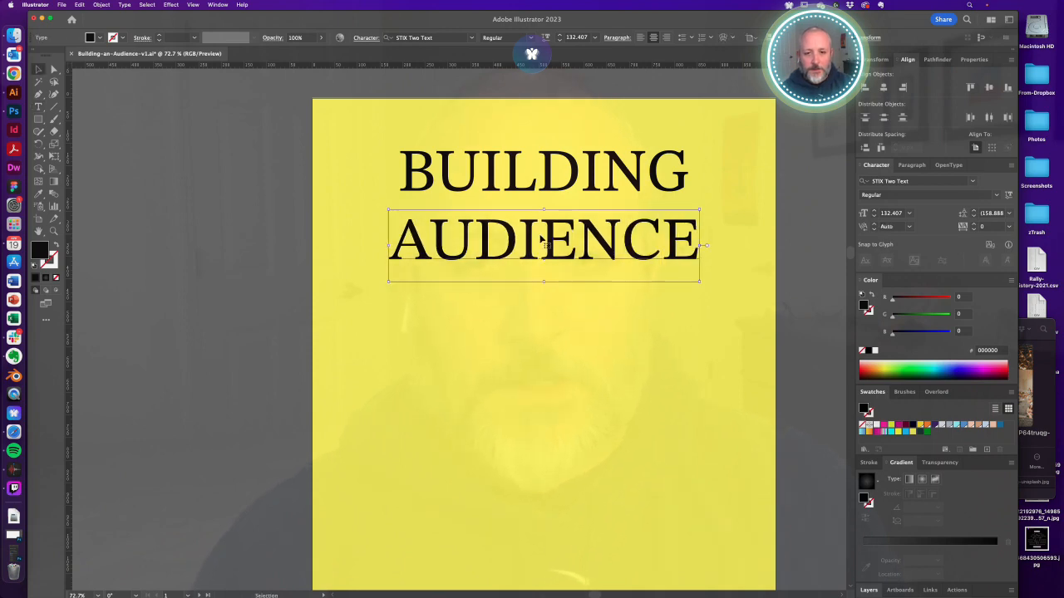
{"action": "left_click", "coordinate": [573, 334]}
{"action": "left_click_drag", "start_coordinate": [606, 249], "coordinate": [548, 337]}
{"action": "double_click", "coordinate": [544, 330]}
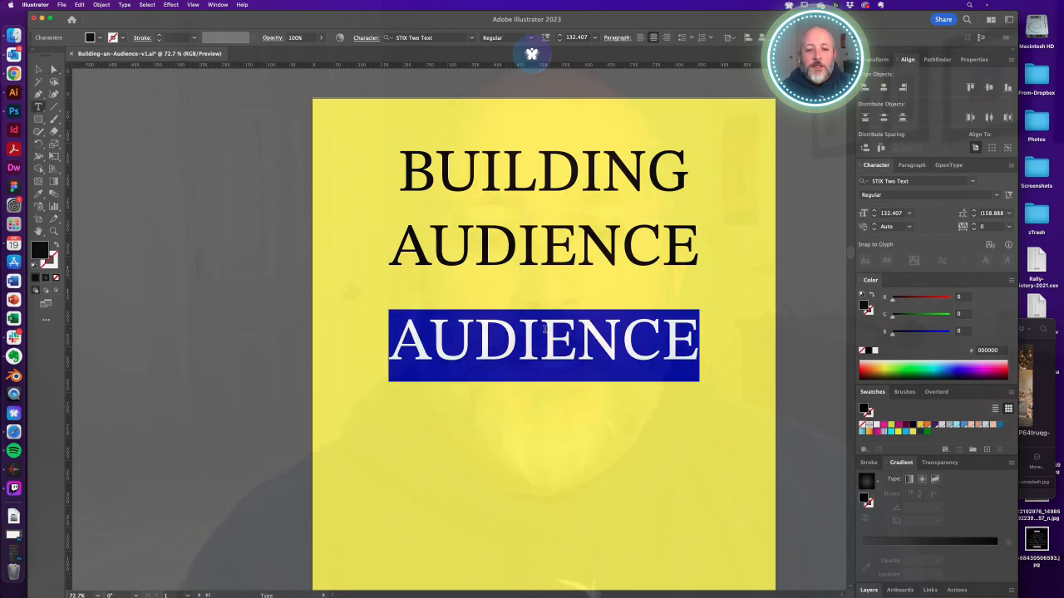
{"action": "key", "text": "Escape"}
{"action": "key", "text": "Delete"}
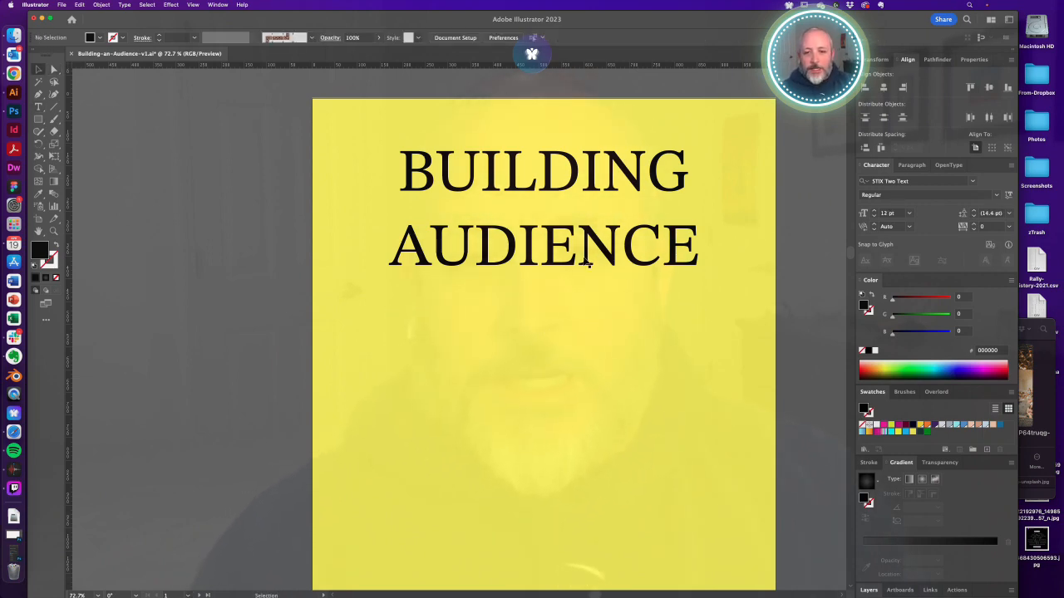
Duplicate the AUDIENCE line straight down to form a third line of text
{"action": "left_click", "coordinate": [558, 253]}
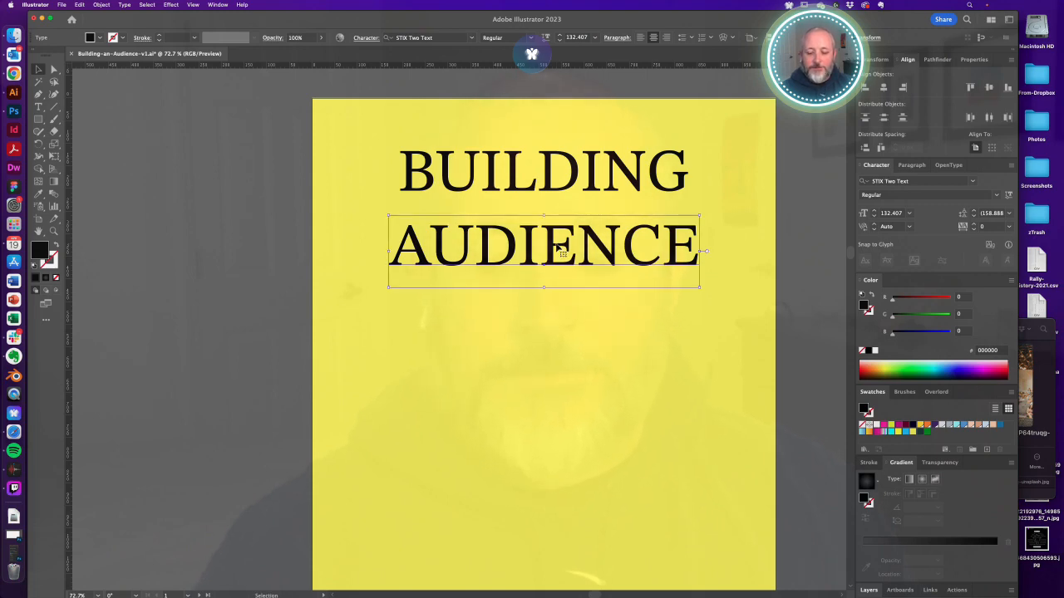
{"action": "left_click_drag", "start_coordinate": [556, 249], "coordinate": [555, 322]}
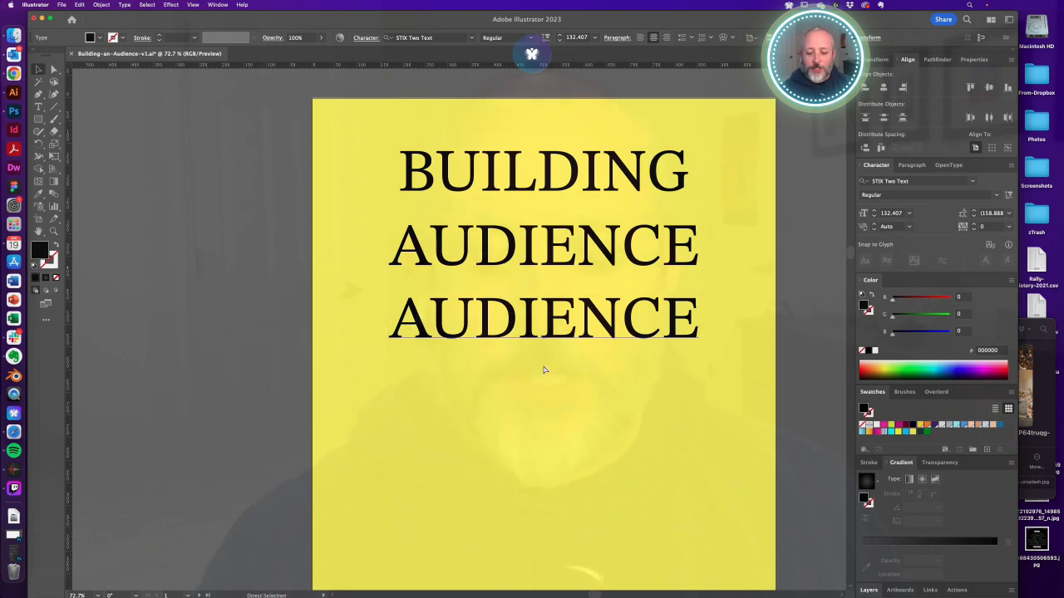
{"action": "key", "text": "super+d"}
{"action": "key", "text": "super+d"}
{"action": "key", "text": "super+z"}
{"action": "key", "text": "super+z"}
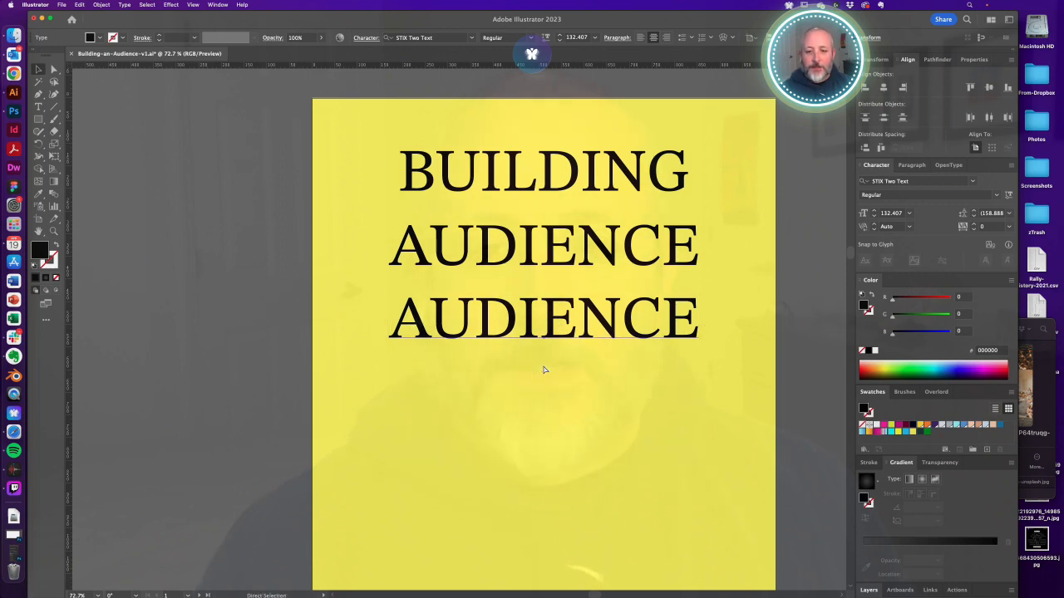
Replace the text of the lowest AUDIENCE copy with lowercase "an"
{"action": "key", "text": "t"}
{"action": "double_click", "coordinate": [543, 316]}
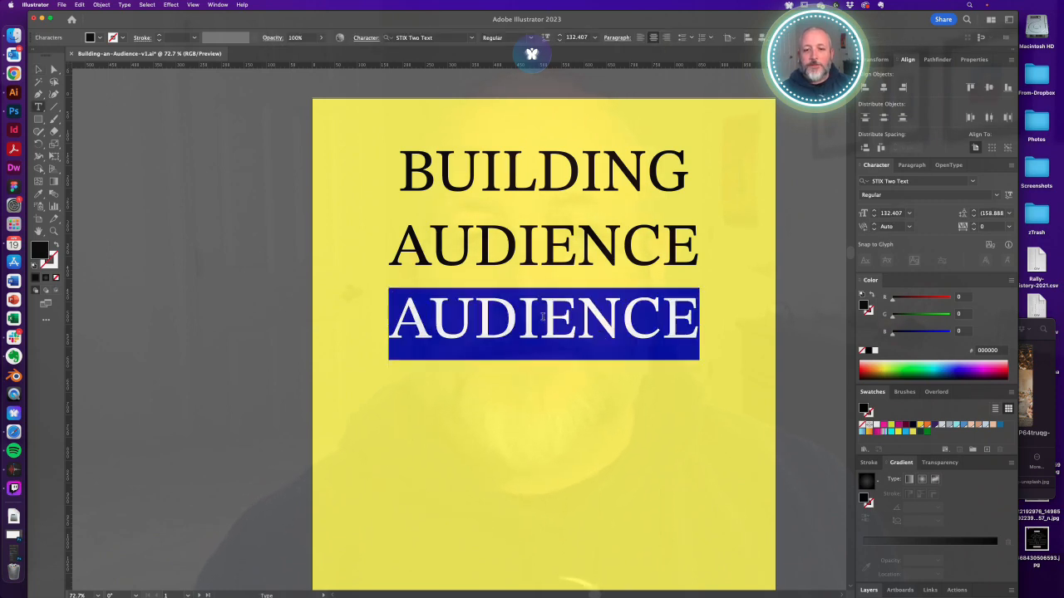
{"action": "type", "text": "an"}
{"action": "key", "text": "Escape"}
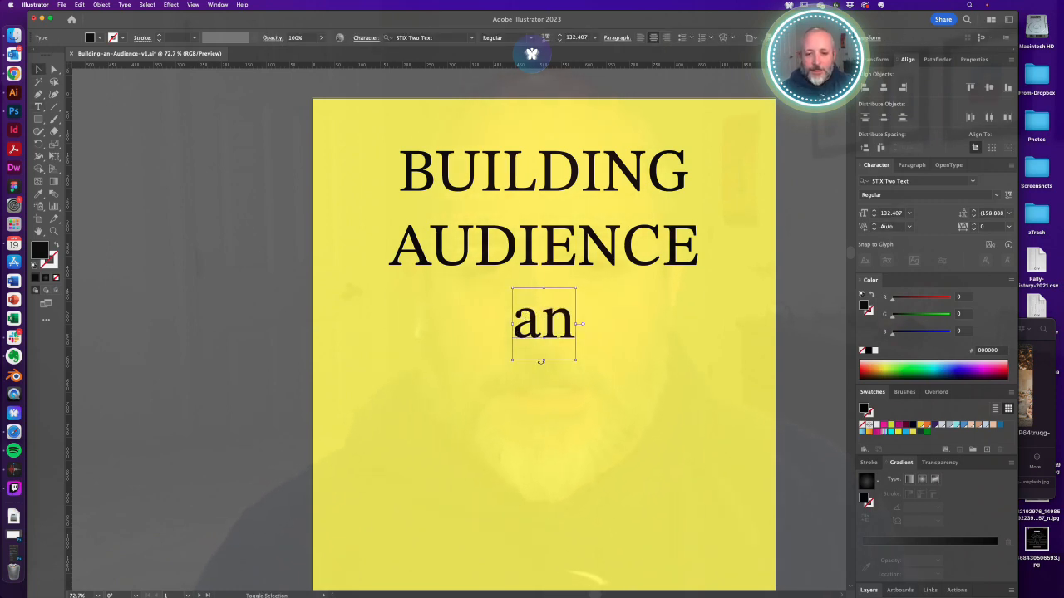
Shrink "an" to about 62 pt and place it centred between the BUILDING and AUDIENCE lines
{"action": "left_click_drag", "start_coordinate": [544, 358], "coordinate": [549, 230]}
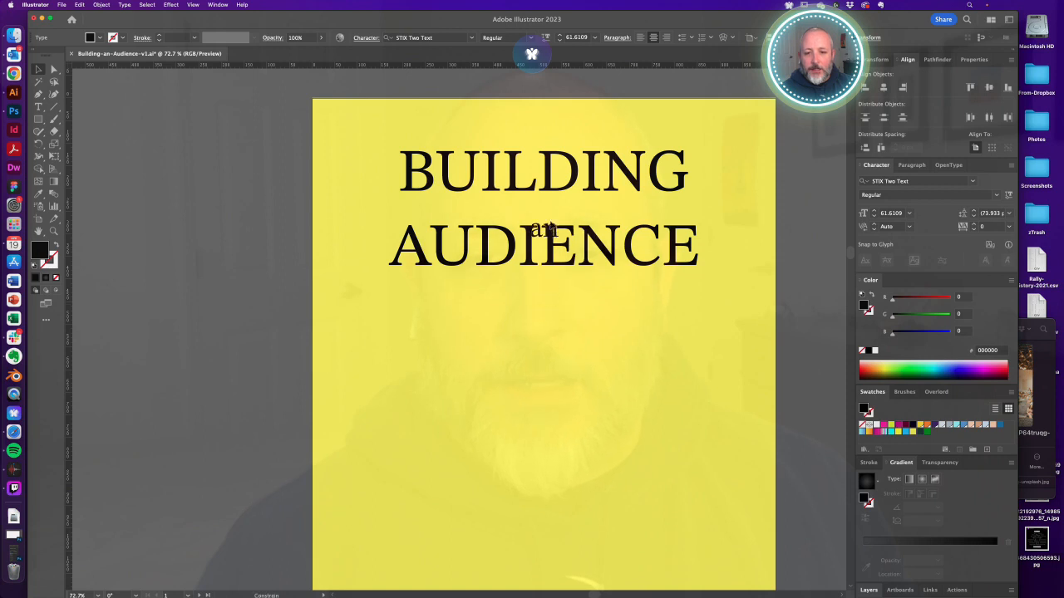
{"action": "left_click", "coordinate": [587, 322]}
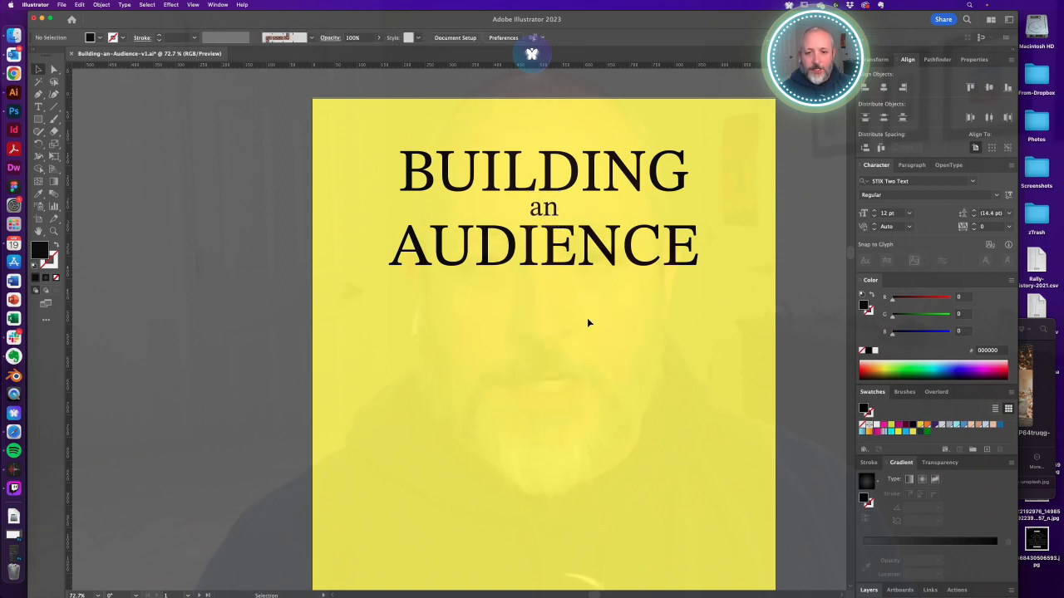
{"action": "left_click", "coordinate": [627, 282]}
{"action": "left_click", "coordinate": [623, 327]}
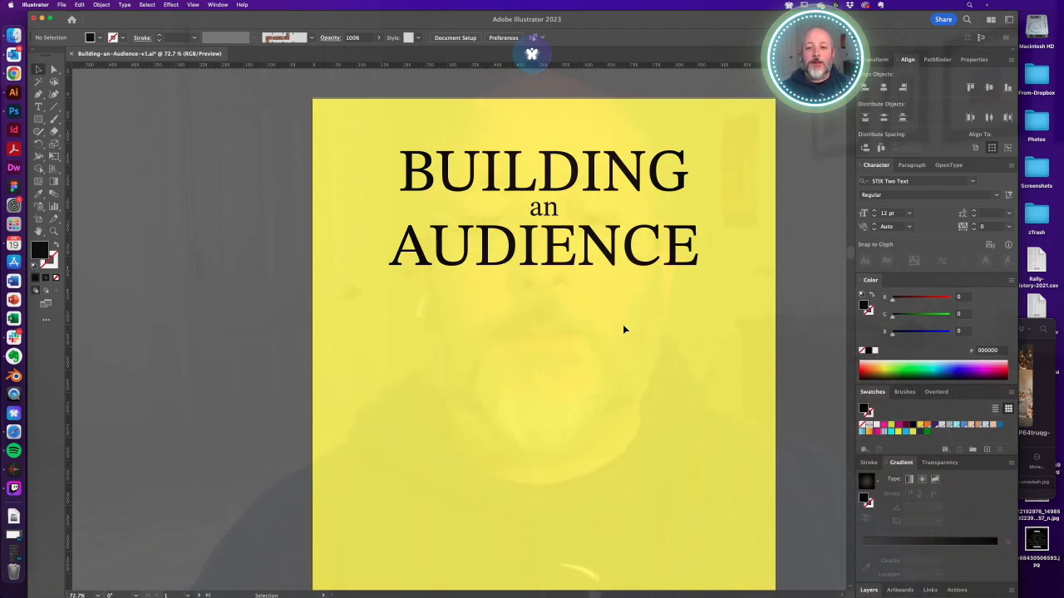
Select all three title lines and enlarge them together proportionally, bringing the large words to about 145 pt
{"action": "left_click", "coordinate": [561, 289]}
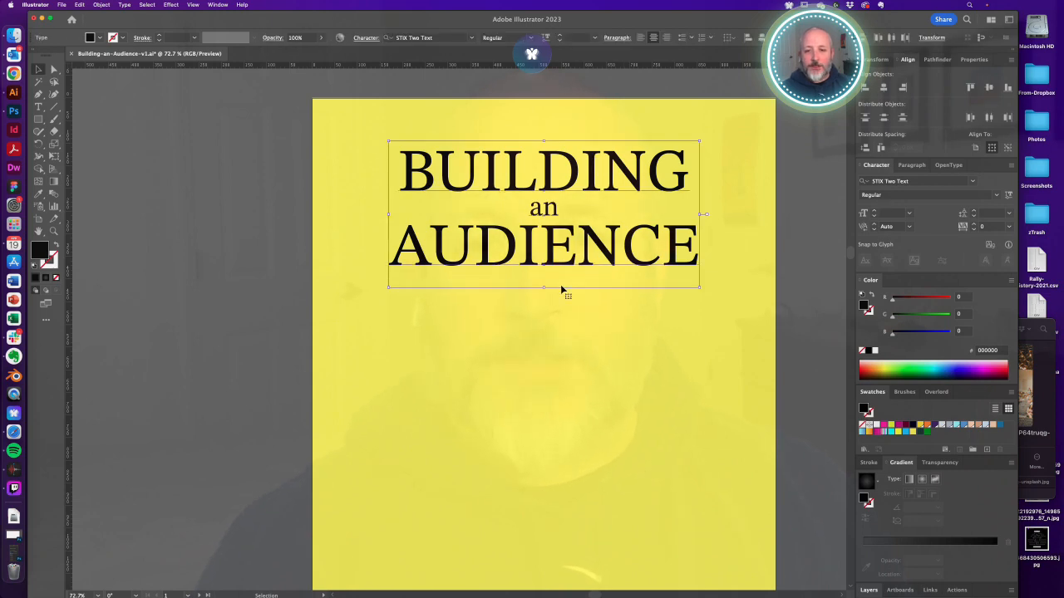
{"action": "left_click_drag", "start_coordinate": [545, 290], "coordinate": [550, 309]}
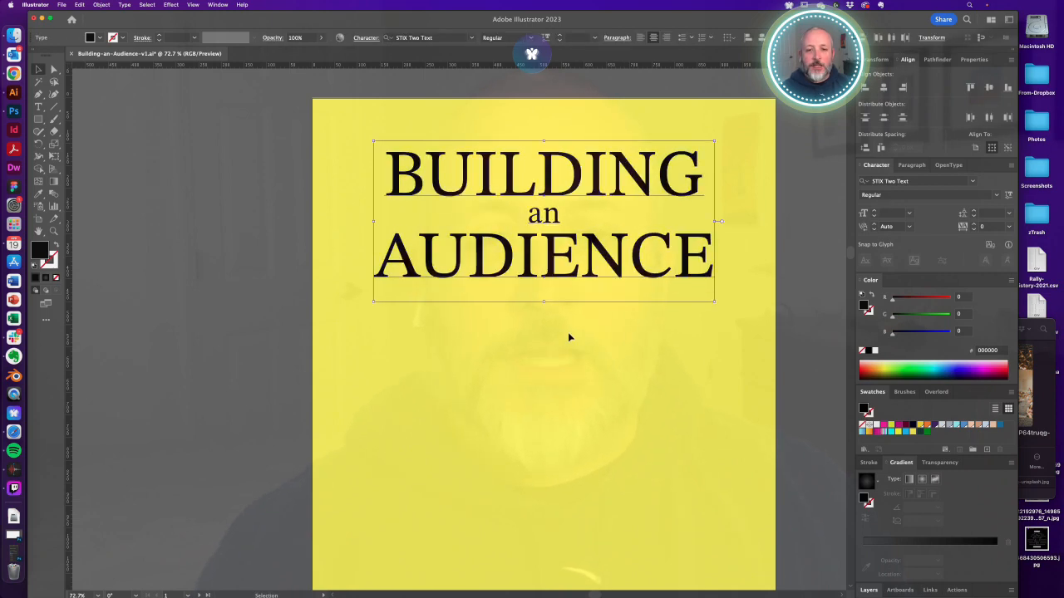
{"action": "left_click", "coordinate": [569, 334]}
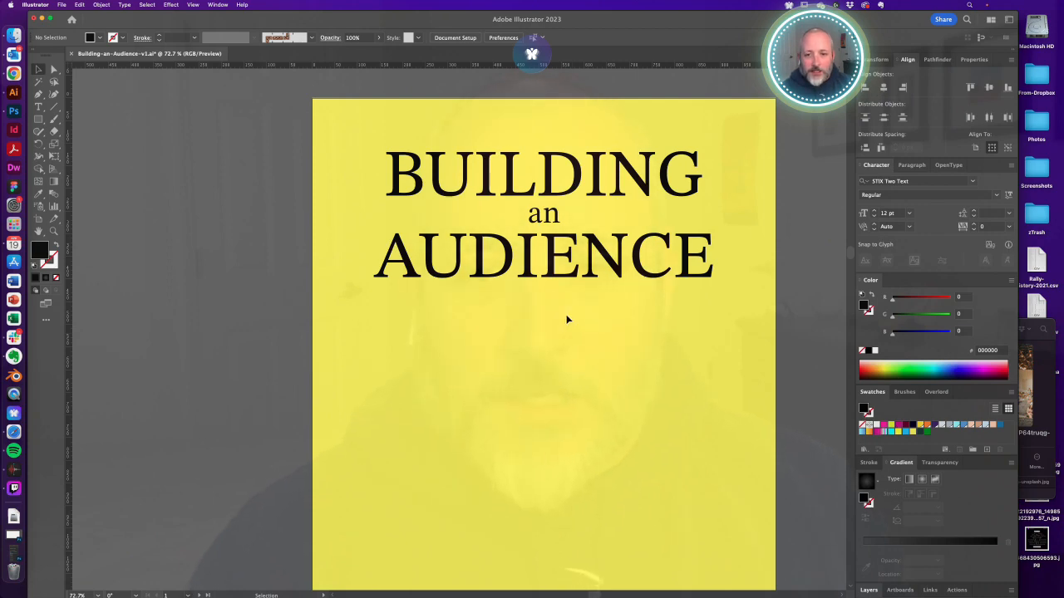
Fill all three title lines with the dark maroon swatch R=108 G=0 B=49 and deselect them
{"action": "left_click", "coordinate": [552, 273], "text": "alt+super"}
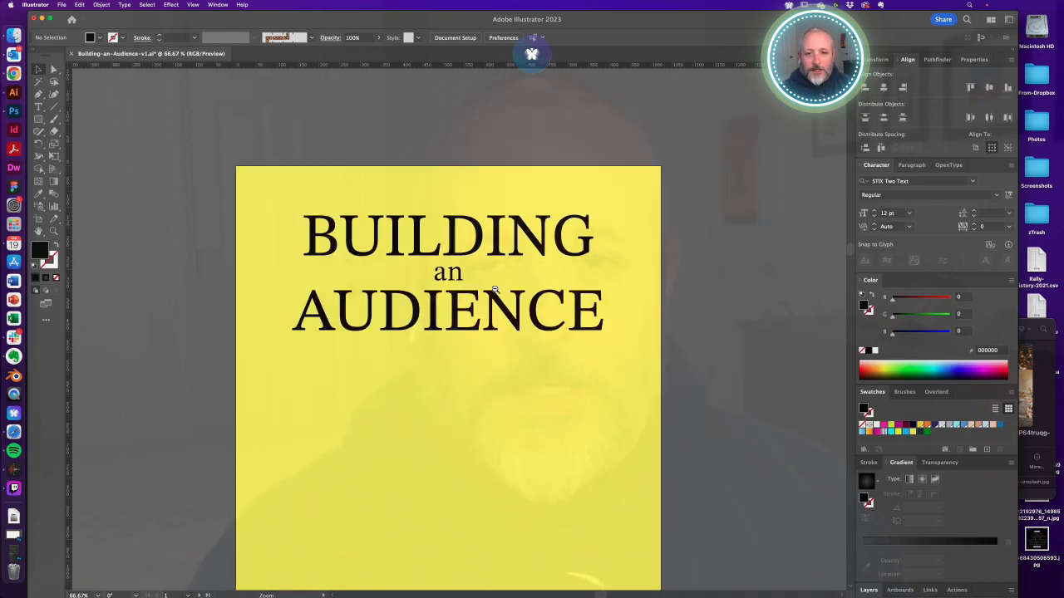
{"action": "left_click", "coordinate": [498, 293], "text": "alt+super"}
{"action": "left_click_drag", "start_coordinate": [497, 268], "coordinate": [534, 230]}
{"action": "left_click_drag", "start_coordinate": [491, 288], "coordinate": [535, 349]}
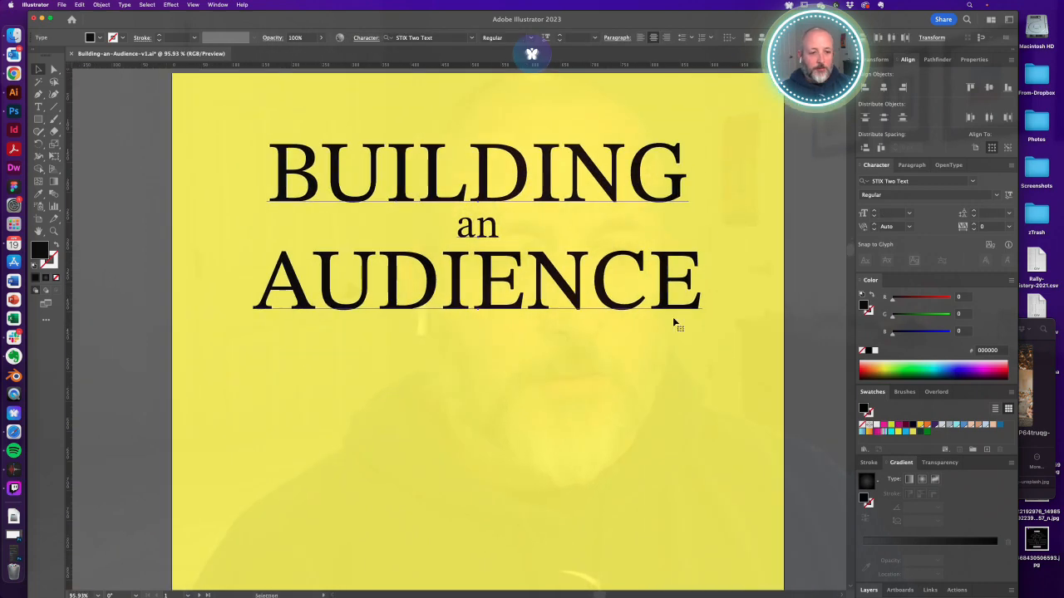
{"action": "left_click", "coordinate": [906, 426]}
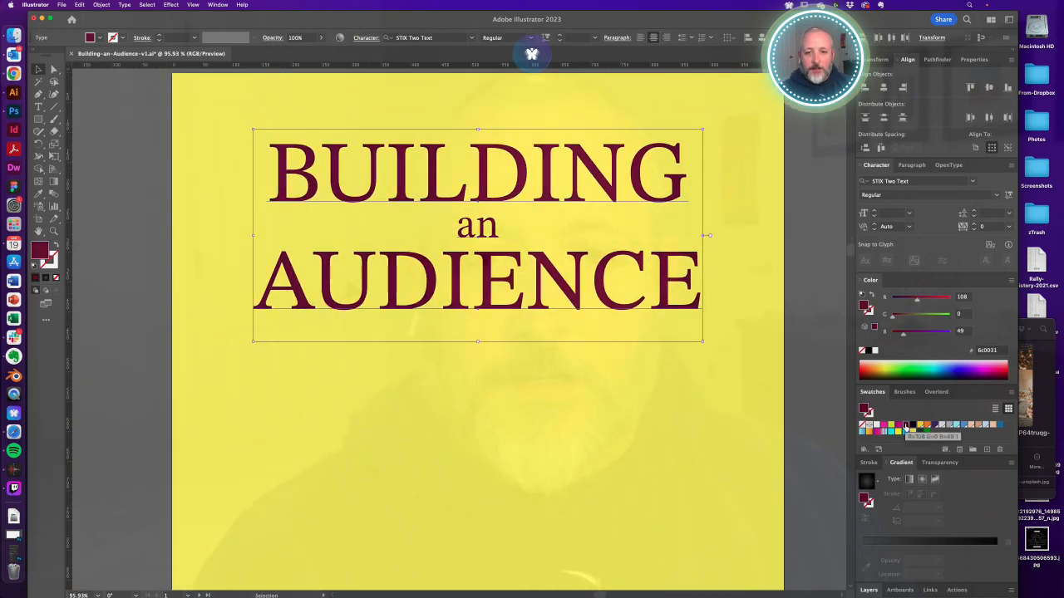
{"action": "left_click", "coordinate": [740, 306]}
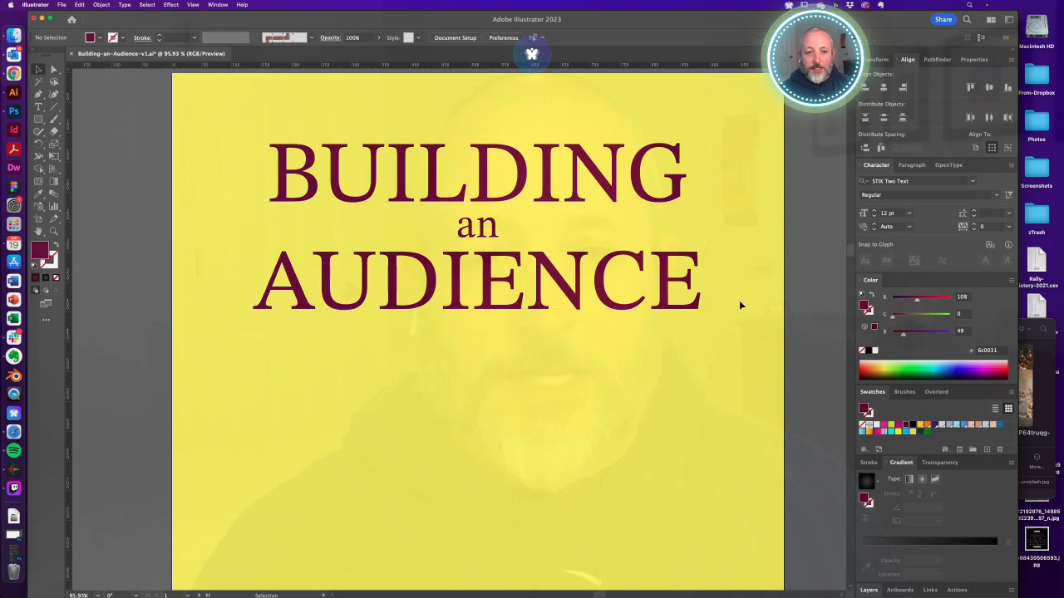
Duplicate the complete three-line title straight down, leaving a gap below the original on the same artboard
{"action": "left_click", "coordinate": [445, 265], "text": "alt+super"}
{"action": "left_click_drag", "start_coordinate": [487, 318], "coordinate": [494, 273]}
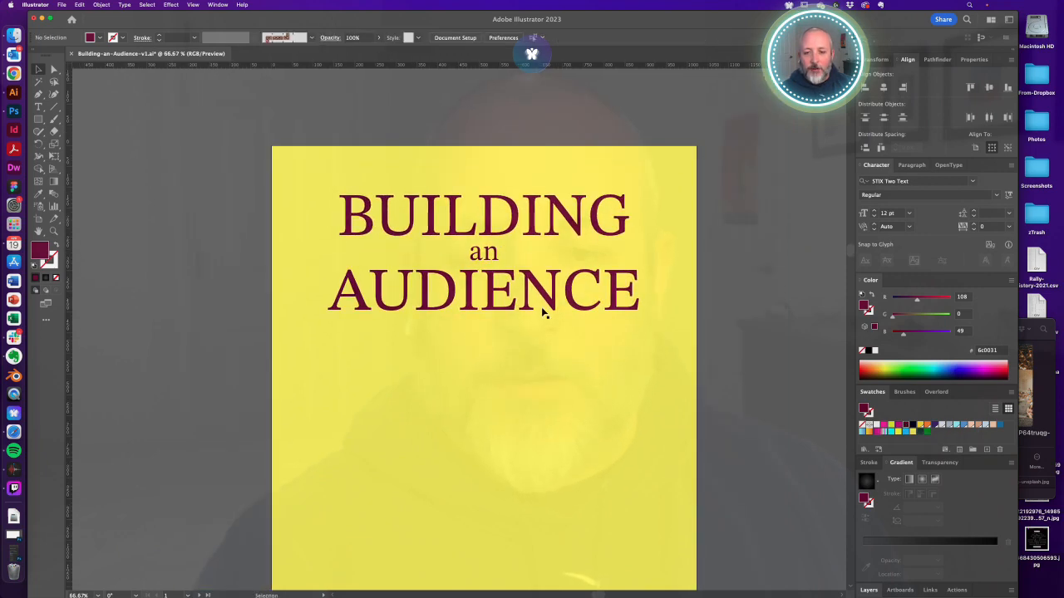
{"action": "left_click", "coordinate": [528, 214]}
{"action": "left_click", "coordinate": [540, 365]}
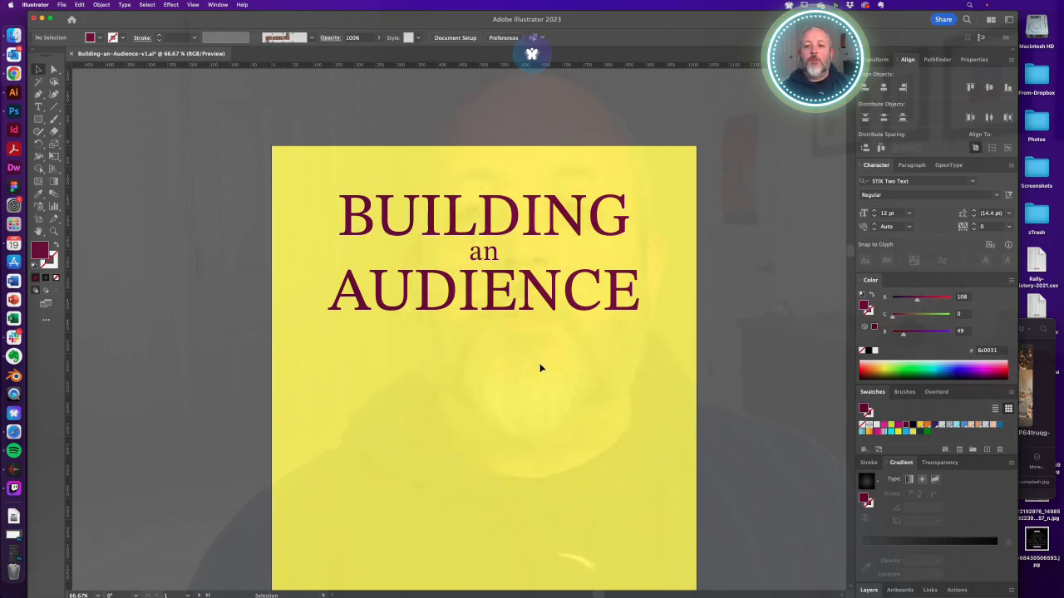
{"action": "left_click_drag", "start_coordinate": [305, 171], "coordinate": [690, 380]}
{"action": "scroll", "coordinate": [560, 285], "scroll_direction": "down", "scroll_amount": 5}
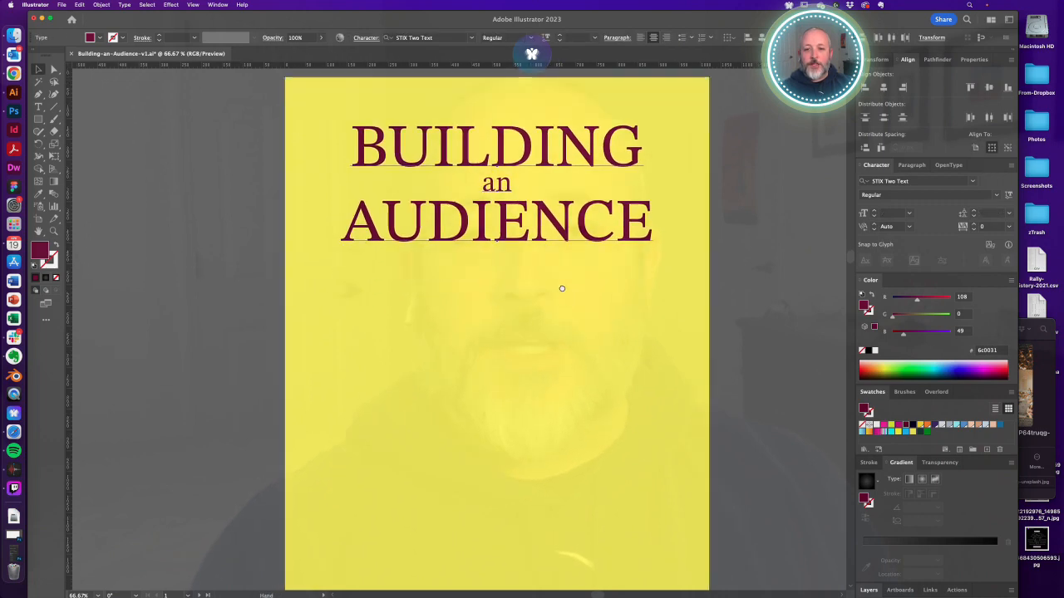
{"action": "left_click_drag", "start_coordinate": [526, 124], "coordinate": [535, 308]}
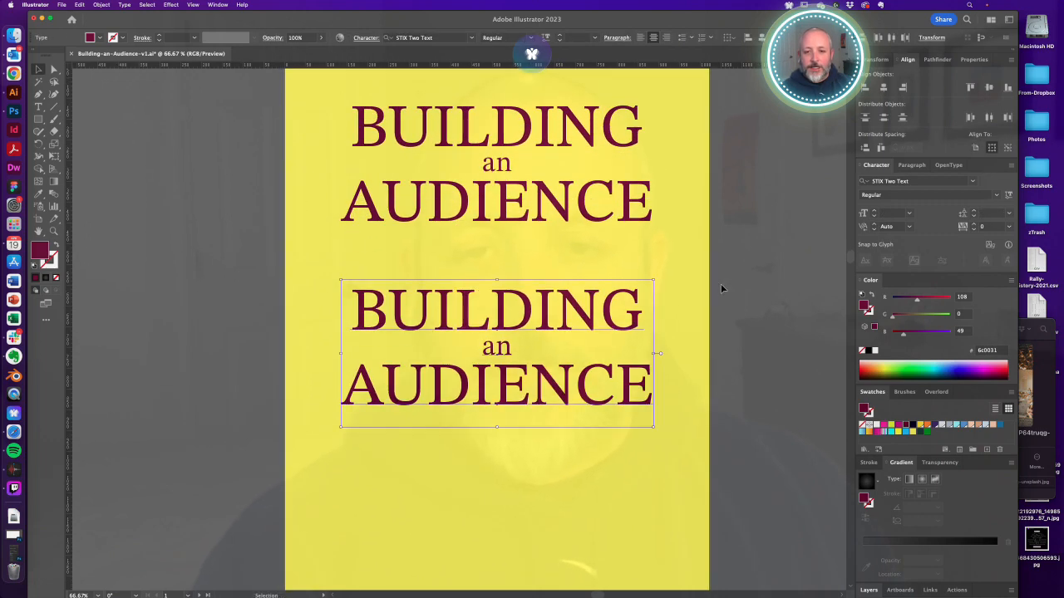
{"action": "left_click", "coordinate": [724, 290]}
Change the first line of the lower title copy to "Building" with only the initial letter capitalised
{"action": "double_click", "coordinate": [463, 318]}
{"action": "left_click_drag", "start_coordinate": [387, 309], "coordinate": [759, 318]}
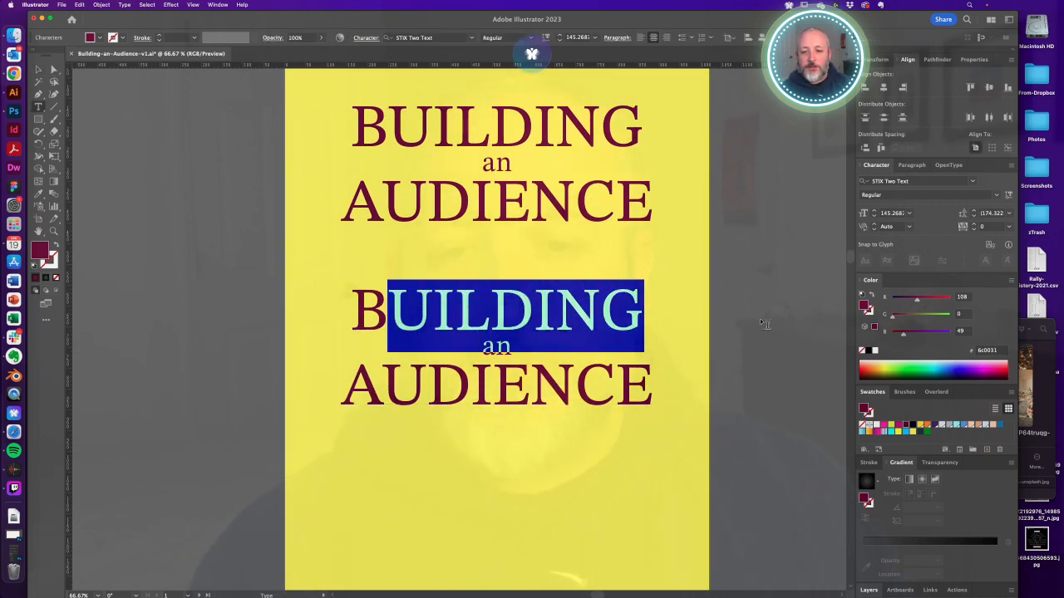
{"action": "type", "text": "uiliding"}
{"action": "key", "text": "BackSpace"}
{"action": "key", "text": "BackSpace"}
{"action": "key", "text": "BackSpace"}
{"action": "key", "text": "BackSpace"}
{"action": "key", "text": "BackSpace"}
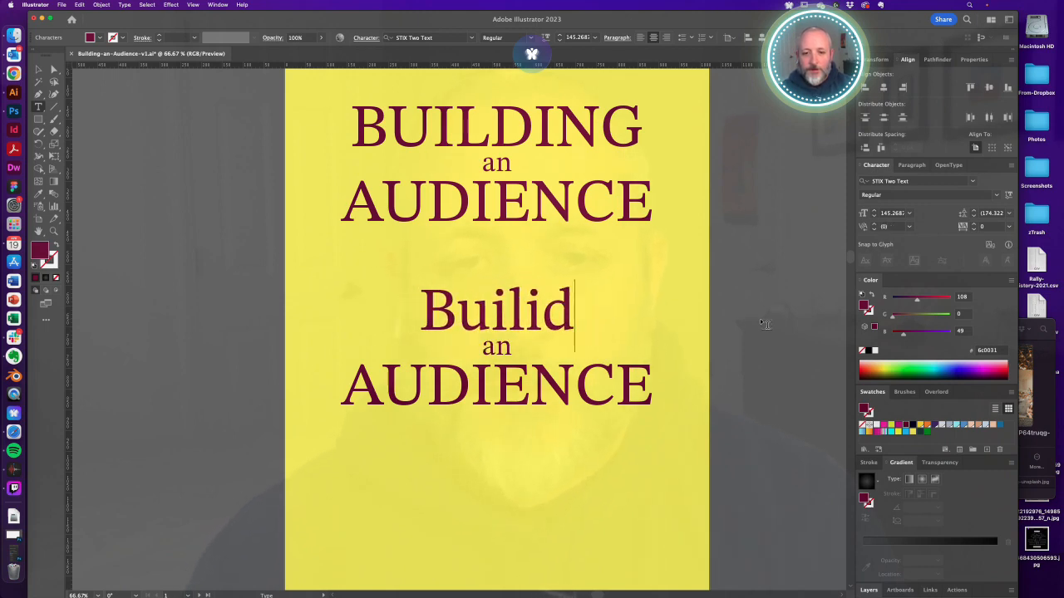
{"action": "type", "text": "ding"}
{"action": "key", "text": "Escape"}
{"action": "left_click", "coordinate": [760, 318]}
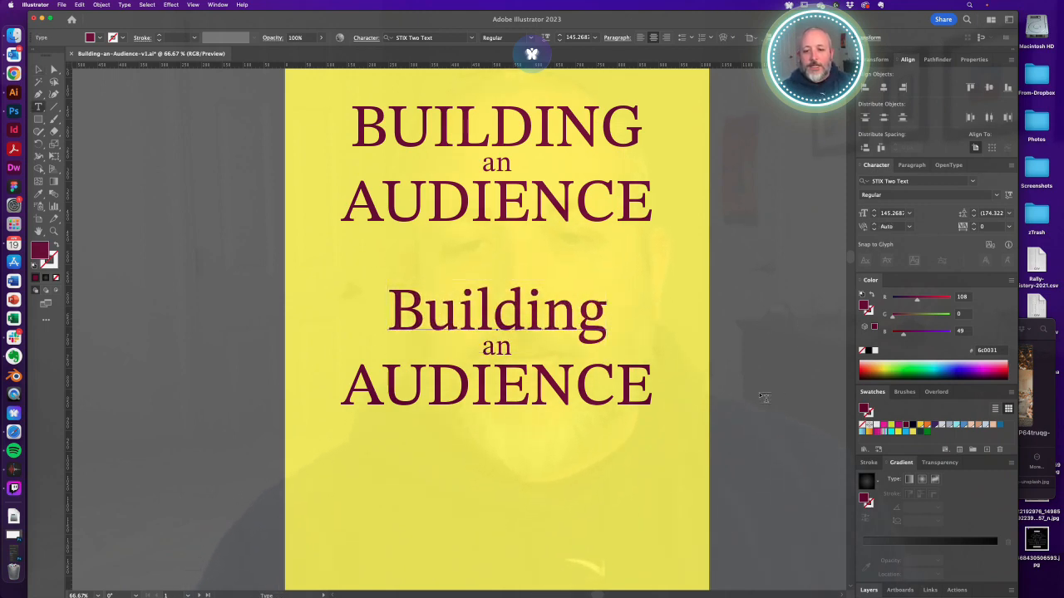
Change the last line of the lower title copy to "Audience" with only the initial letter capitalised
{"action": "left_click_drag", "start_coordinate": [387, 373], "coordinate": [795, 392]}
{"action": "type", "text": "au"}
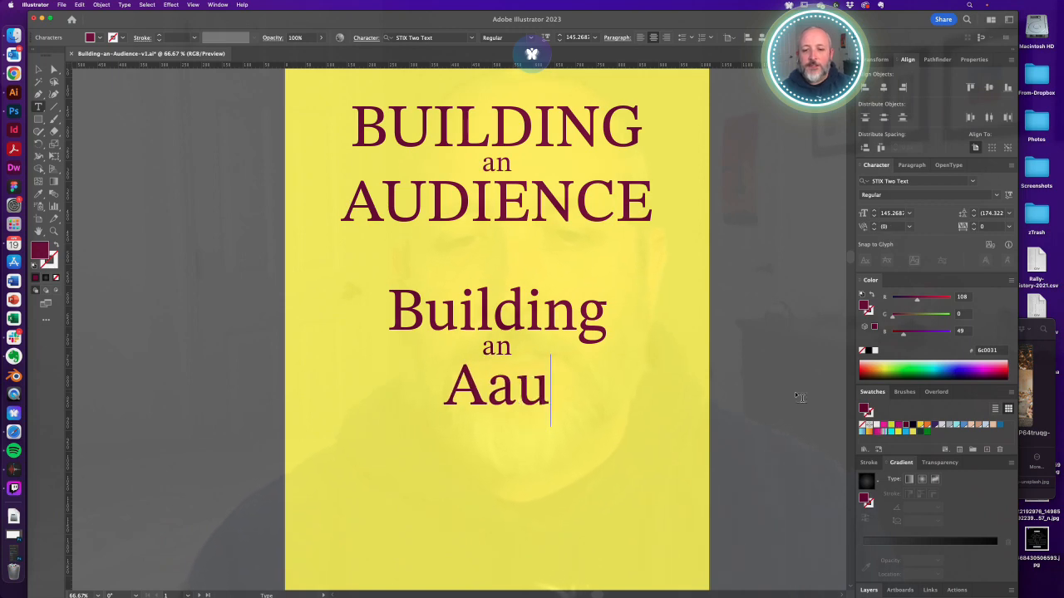
{"action": "type", "text": "d"}
{"action": "key", "text": "BackSpace"}
{"action": "key", "text": "BackSpace"}
{"action": "key", "text": "BackSpace"}
{"action": "type", "text": "udience"}
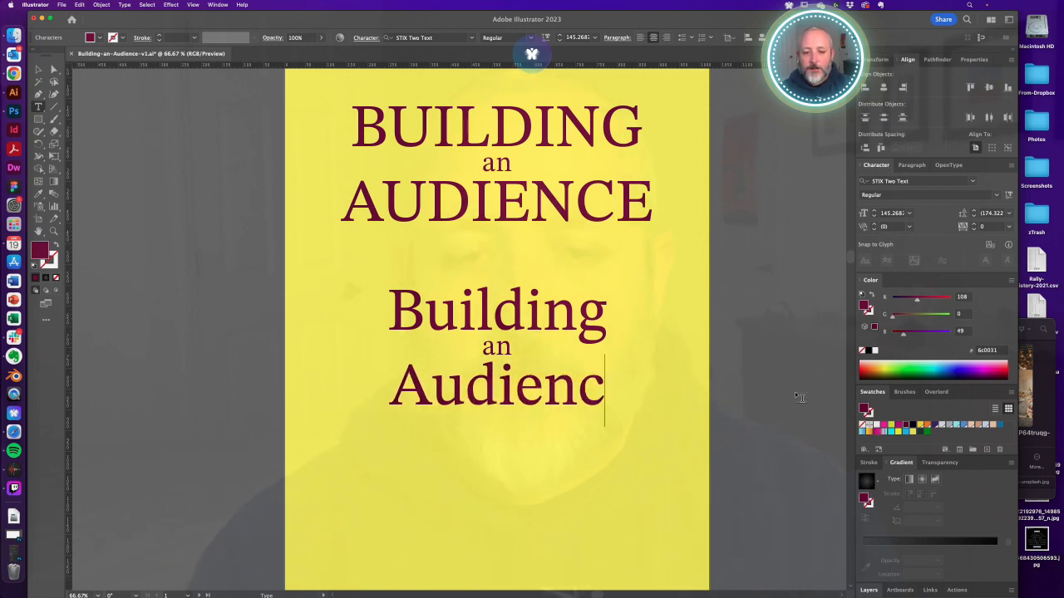
Enlarge the lower mixed-case title proportionally about its centre until it is about as wide as the uppercase title, leaving it deselected
{"action": "key", "text": "Escape"}
{"action": "left_click", "coordinate": [556, 482]}
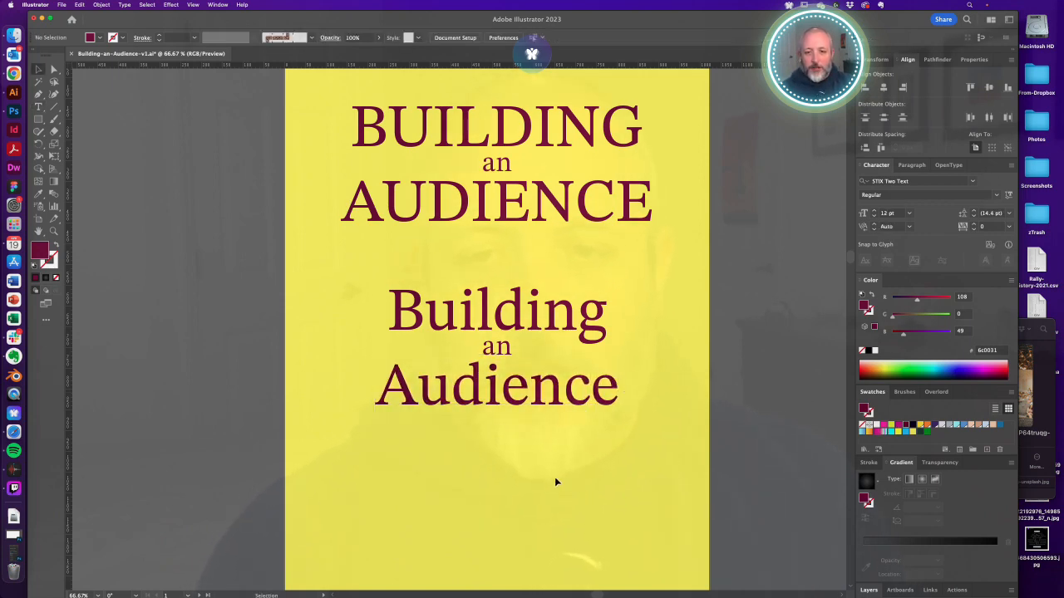
{"action": "left_click", "coordinate": [492, 423]}
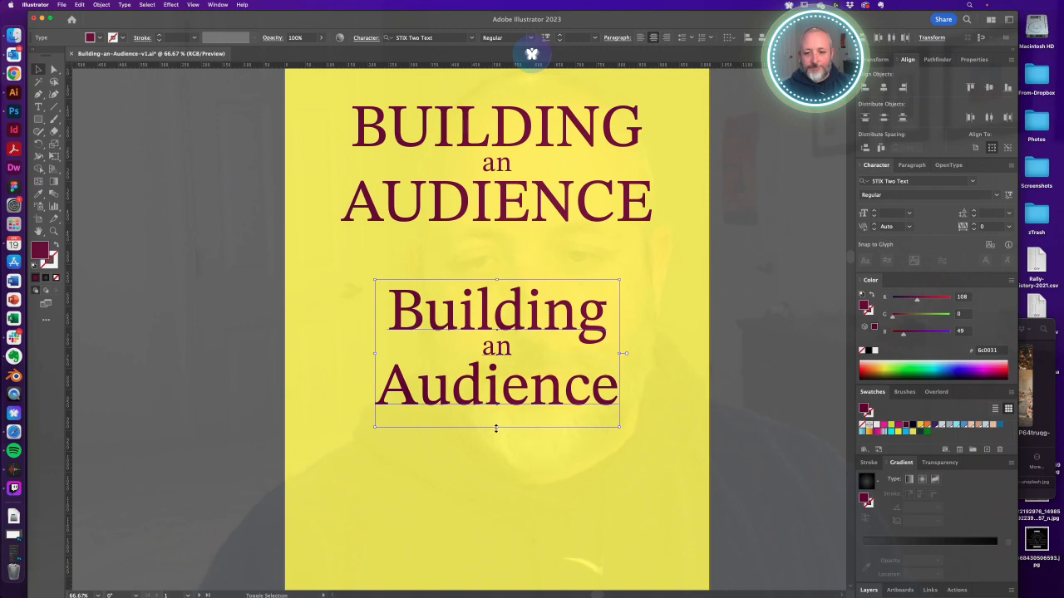
{"action": "left_click_drag", "start_coordinate": [496, 428], "coordinate": [491, 479]}
{"action": "left_click", "coordinate": [582, 500]}
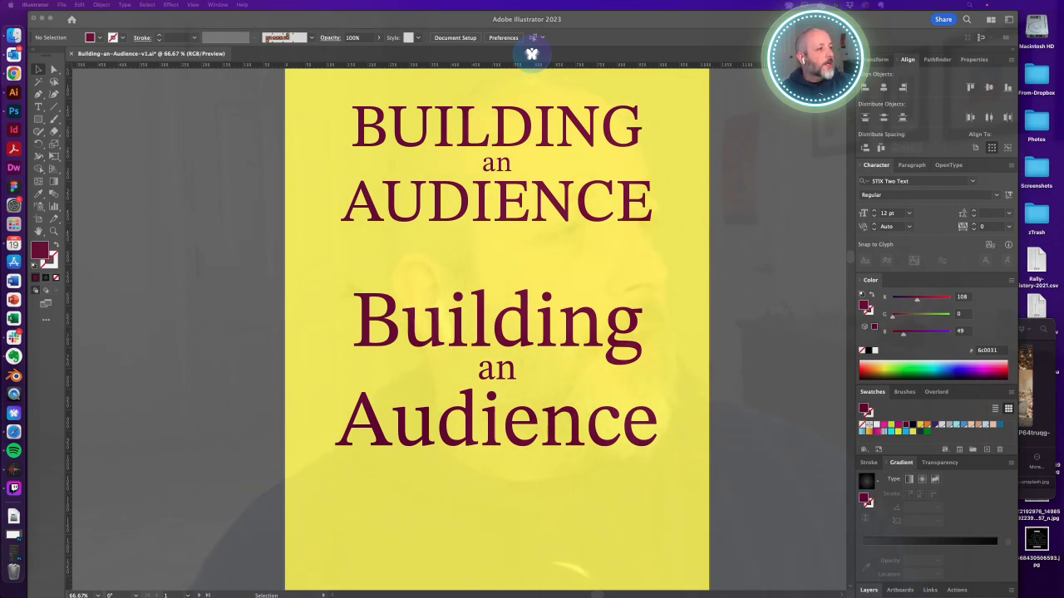
Switch to the Marketing Podcast Recap page in Chrome and examine the title graphics in its archive of past issues
{"action": "left_click_drag", "start_coordinate": [1063, 119], "coordinate": [651, 118]}
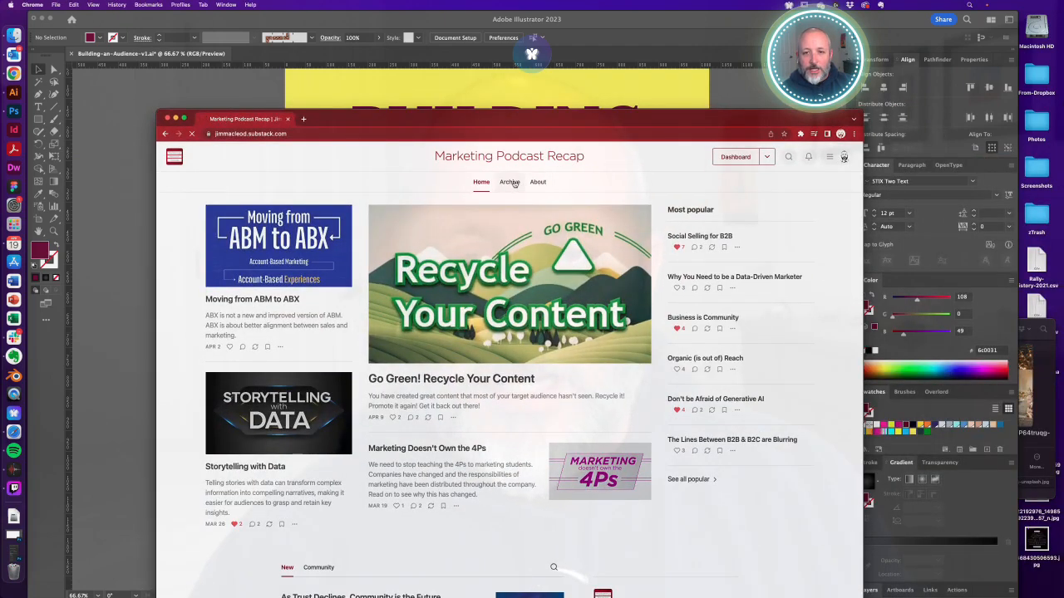
{"action": "scroll", "coordinate": [628, 381], "scroll_direction": "down", "scroll_amount": 3}
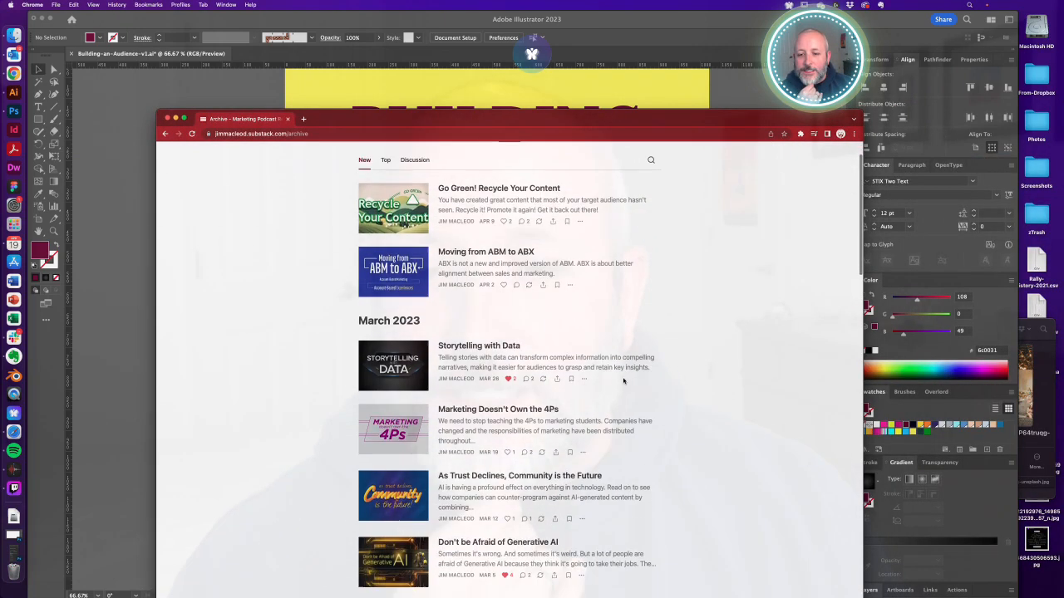
{"action": "scroll", "coordinate": [625, 381], "scroll_direction": "up", "scroll_amount": 3}
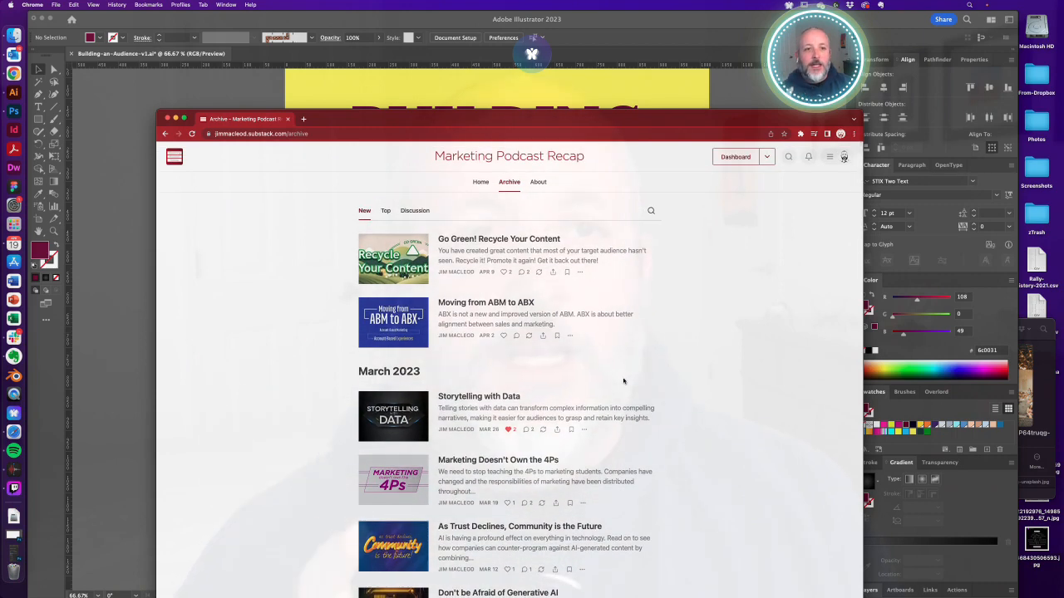
{"action": "scroll", "coordinate": [624, 381], "scroll_direction": "down", "scroll_amount": 5}
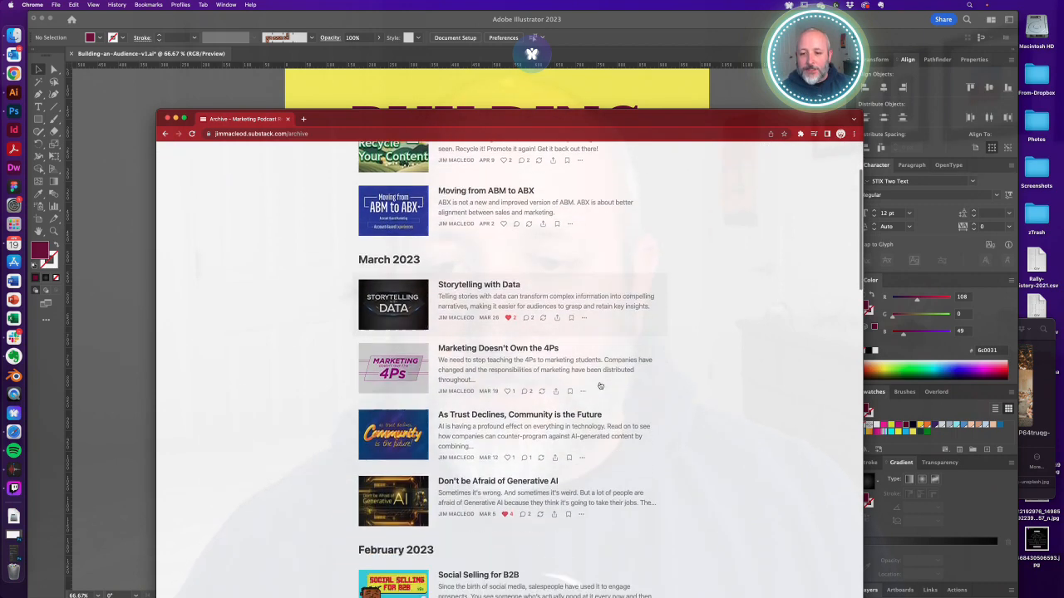
{"action": "scroll", "coordinate": [600, 385], "scroll_direction": "down", "scroll_amount": 8}
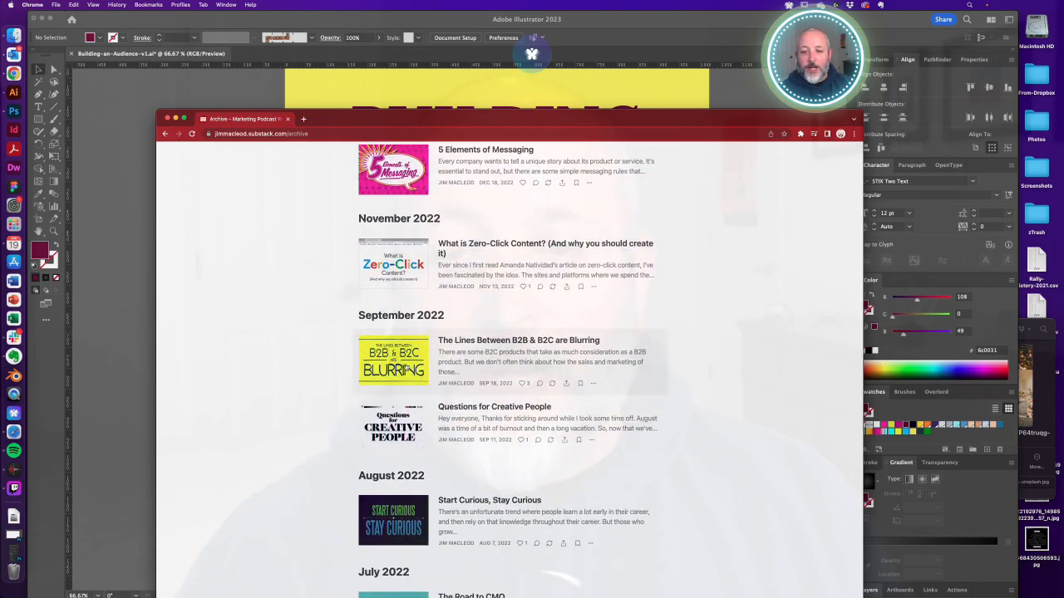
{"action": "scroll", "coordinate": [329, 341], "scroll_direction": "up", "scroll_amount": 15}
{"action": "scroll", "coordinate": [435, 358], "scroll_direction": "down", "scroll_amount": 15}
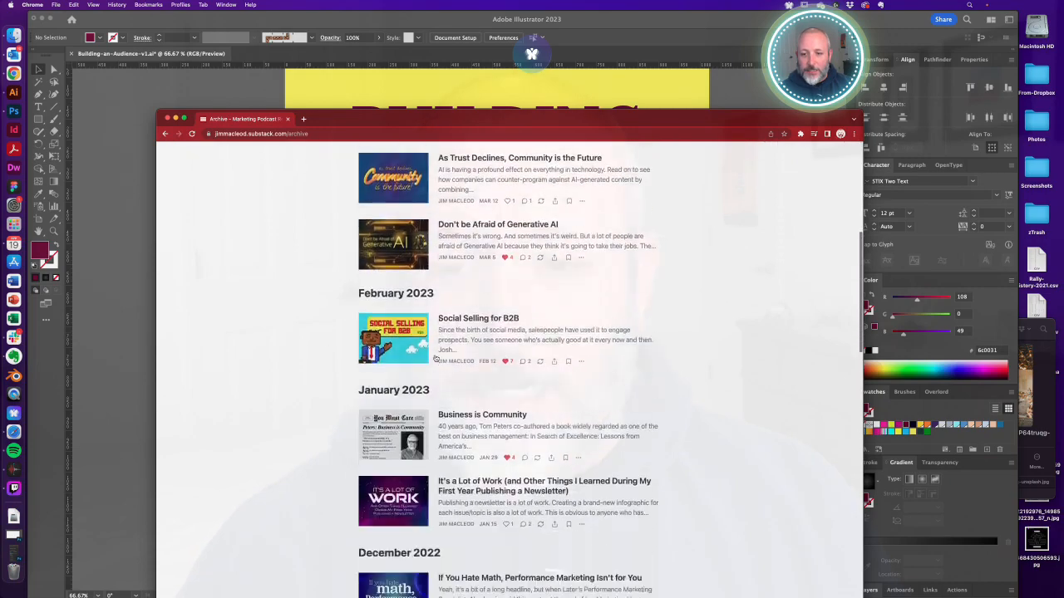
{"action": "scroll", "coordinate": [436, 359], "scroll_direction": "down", "scroll_amount": 1}
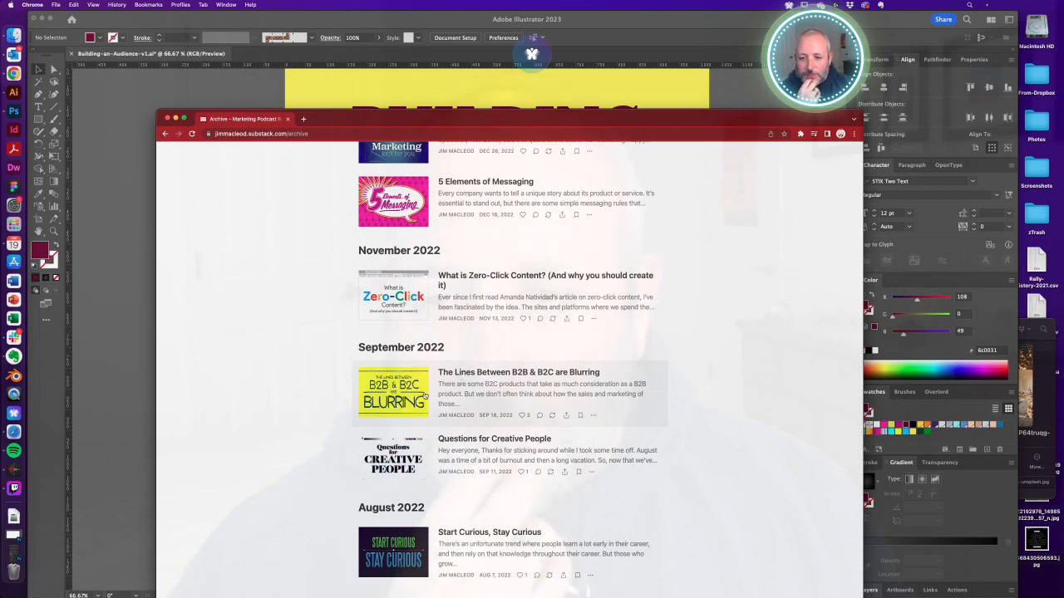
{"action": "scroll", "coordinate": [435, 373], "scroll_direction": "up", "scroll_amount": 10}
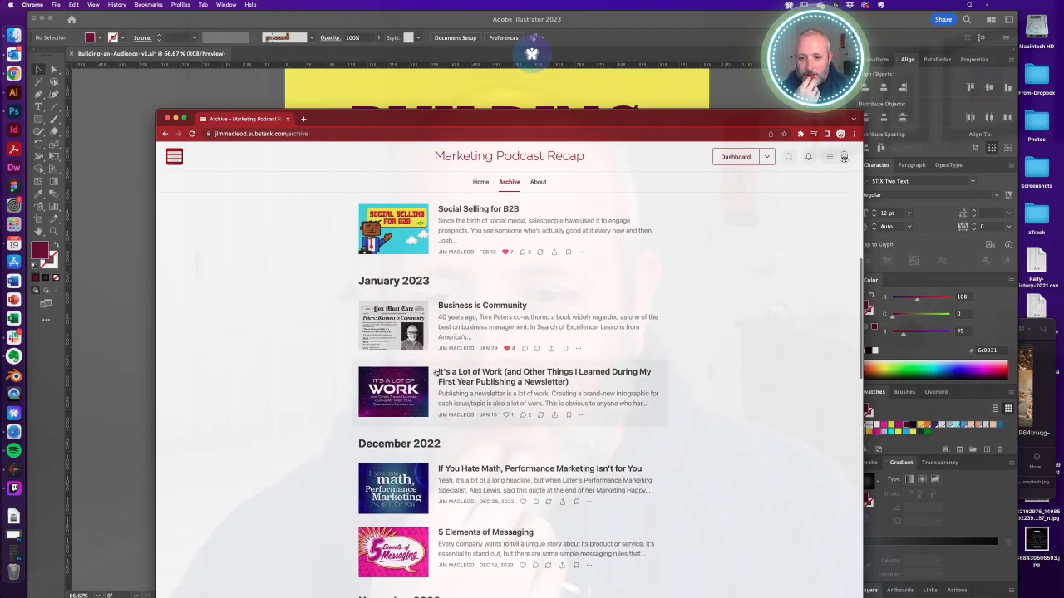
{"action": "scroll", "coordinate": [436, 373], "scroll_direction": "up", "scroll_amount": 6}
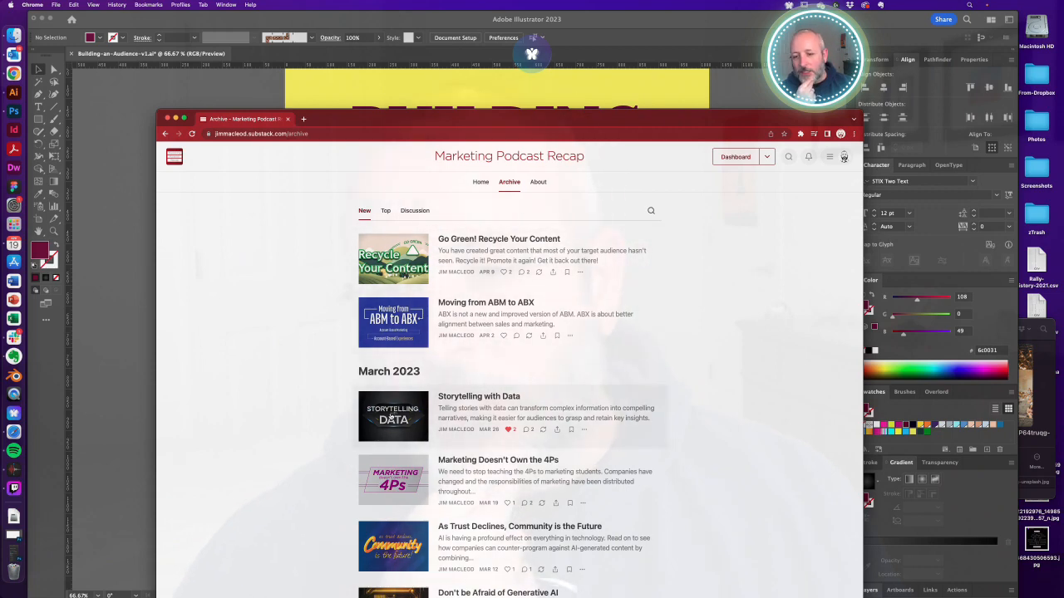
{"action": "scroll", "coordinate": [391, 320], "scroll_direction": "down", "scroll_amount": 5}
{"action": "scroll", "coordinate": [422, 497], "scroll_direction": "down", "scroll_amount": 1}
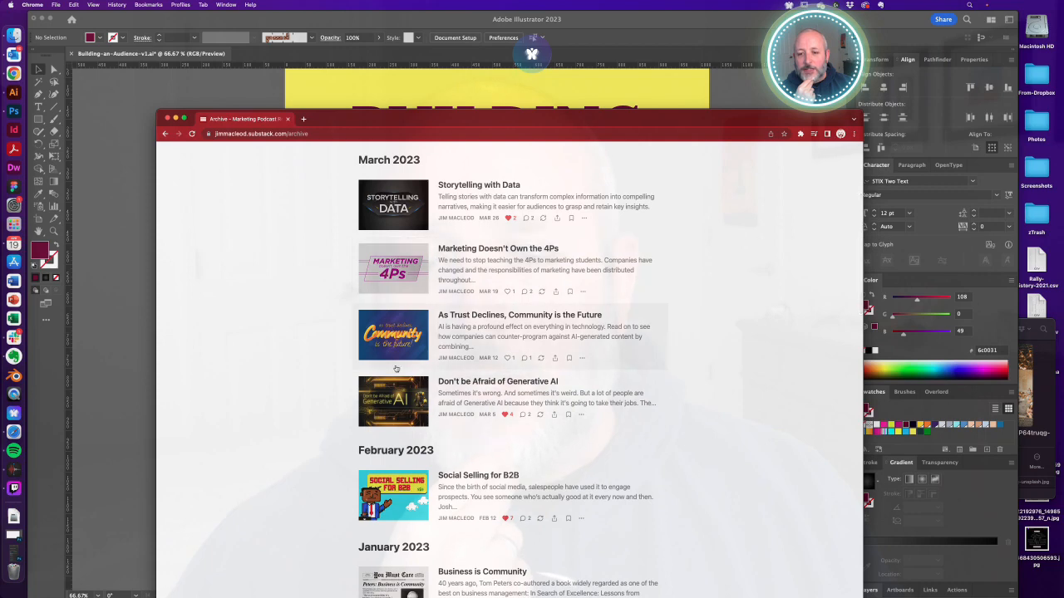
{"action": "scroll", "coordinate": [394, 375], "scroll_direction": "up", "scroll_amount": 6}
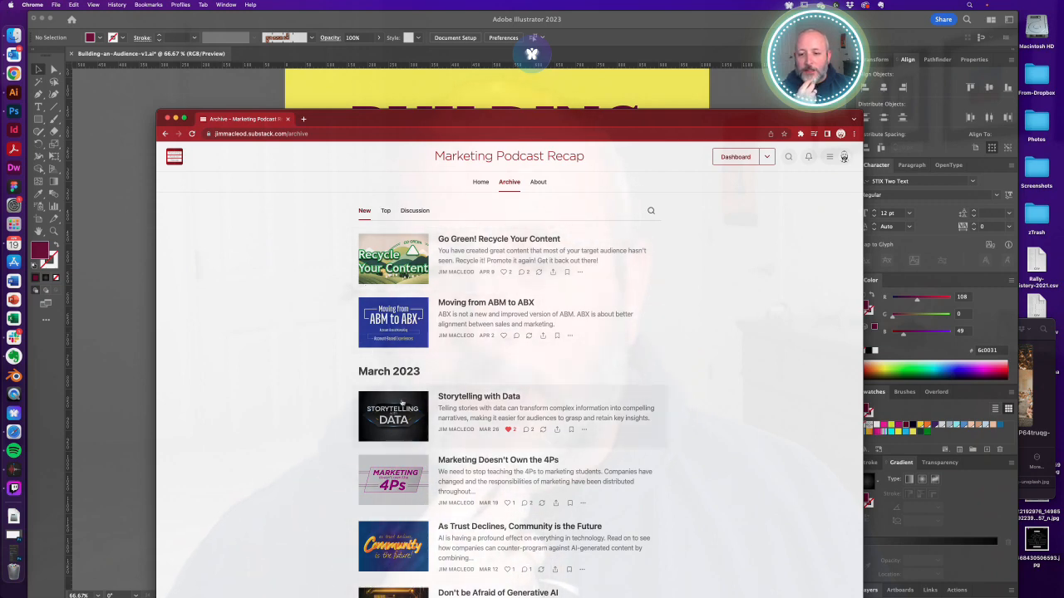
{"action": "scroll", "coordinate": [393, 496], "scroll_direction": "down", "scroll_amount": 4}
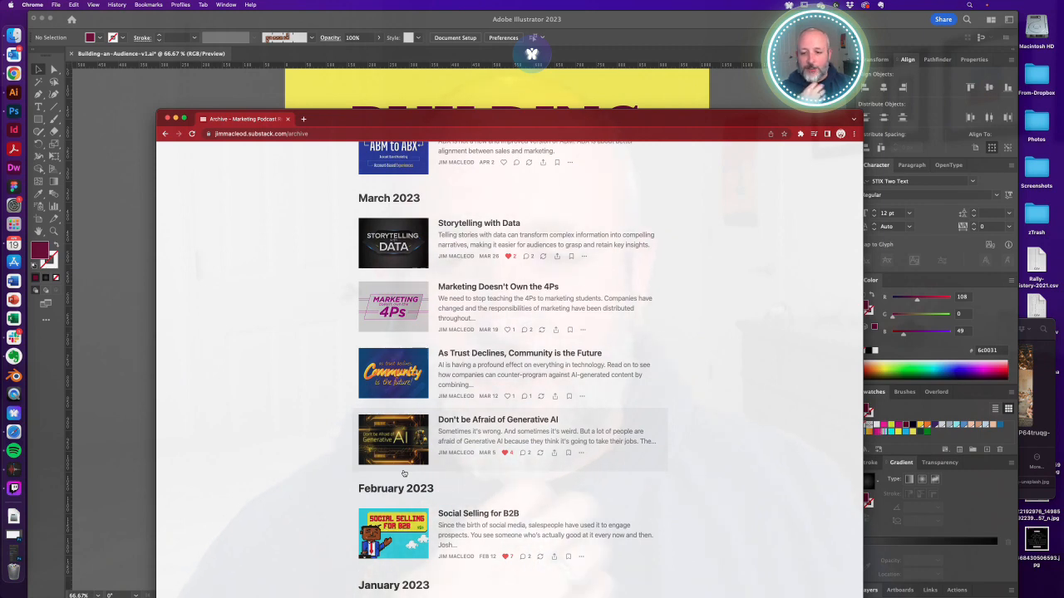
{"action": "scroll", "coordinate": [404, 473], "scroll_direction": "down", "scroll_amount": 8}
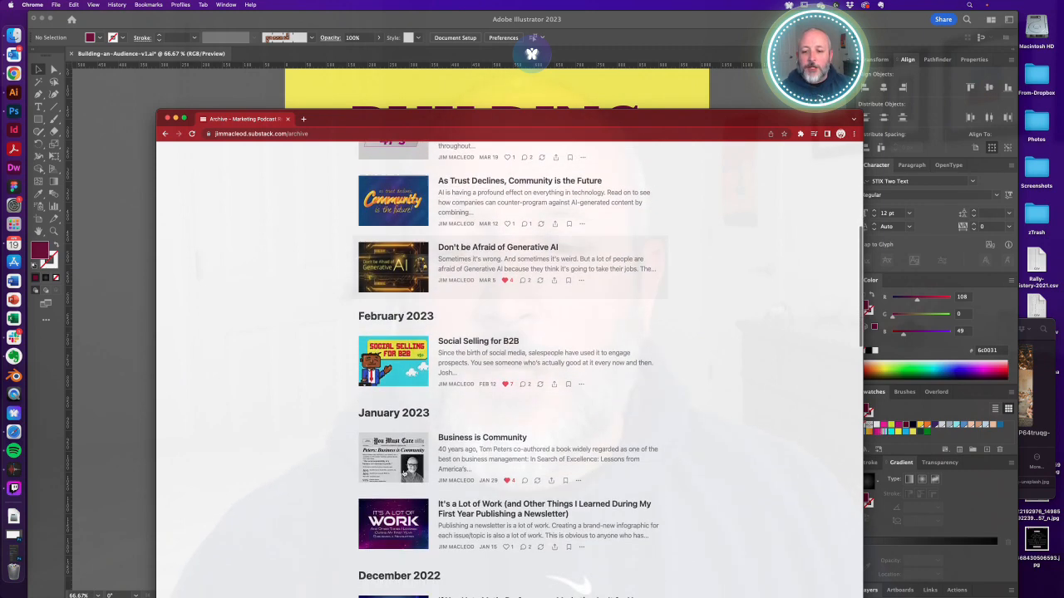
{"action": "scroll", "coordinate": [404, 473], "scroll_direction": "down", "scroll_amount": 13}
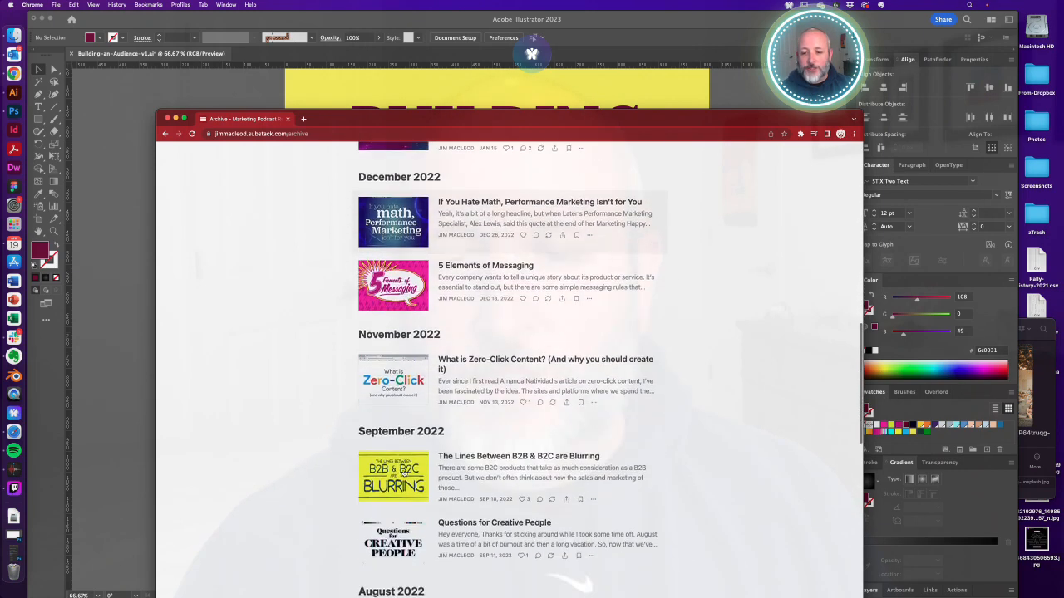
{"action": "scroll", "coordinate": [404, 473], "scroll_direction": "up", "scroll_amount": 20}
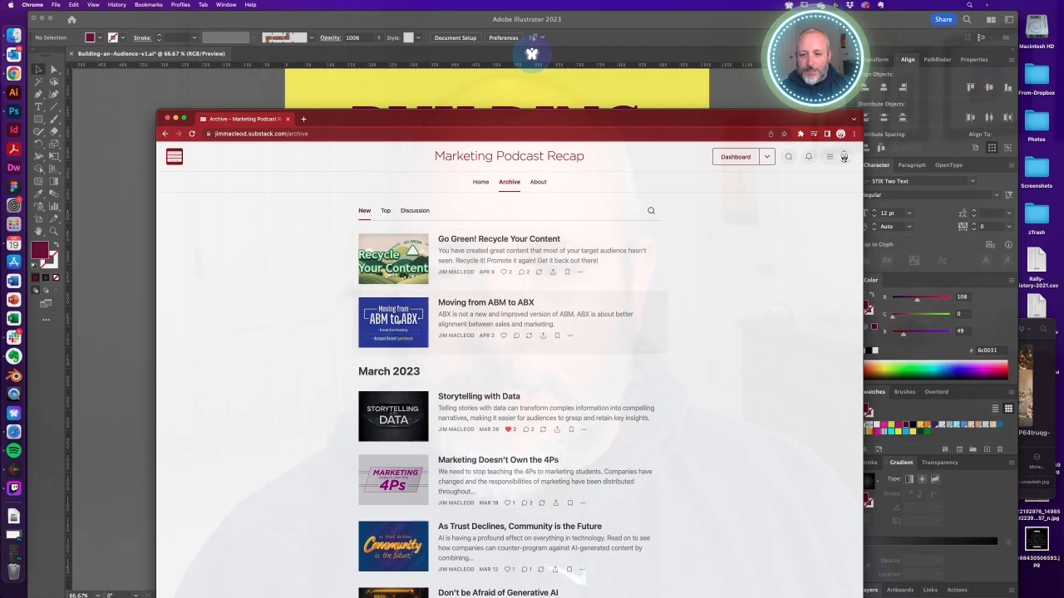
{"action": "scroll", "coordinate": [399, 332], "scroll_direction": "down", "scroll_amount": 3}
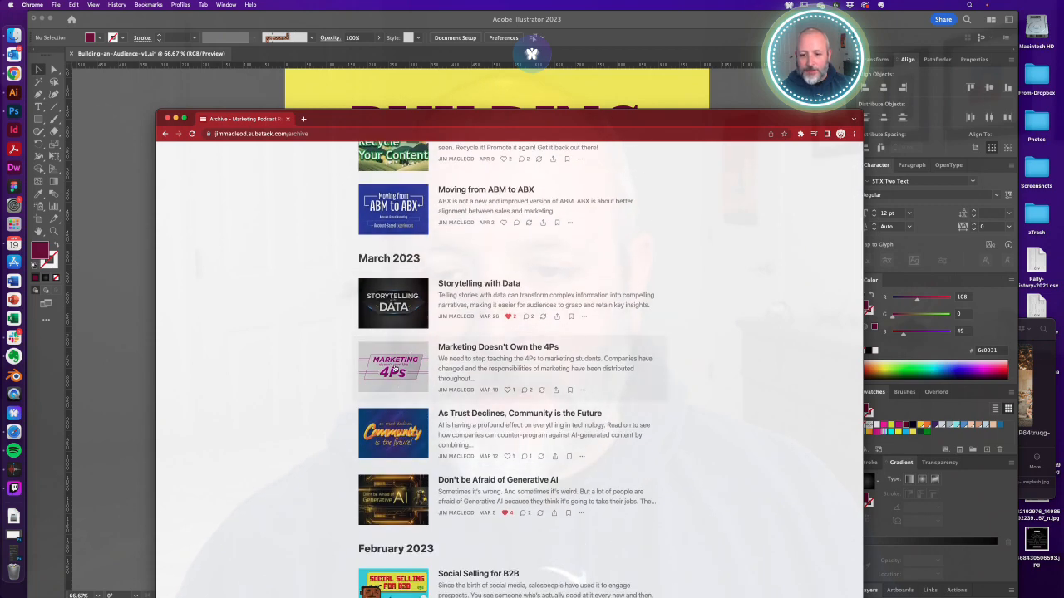
{"action": "scroll", "coordinate": [393, 366], "scroll_direction": "down", "scroll_amount": 4}
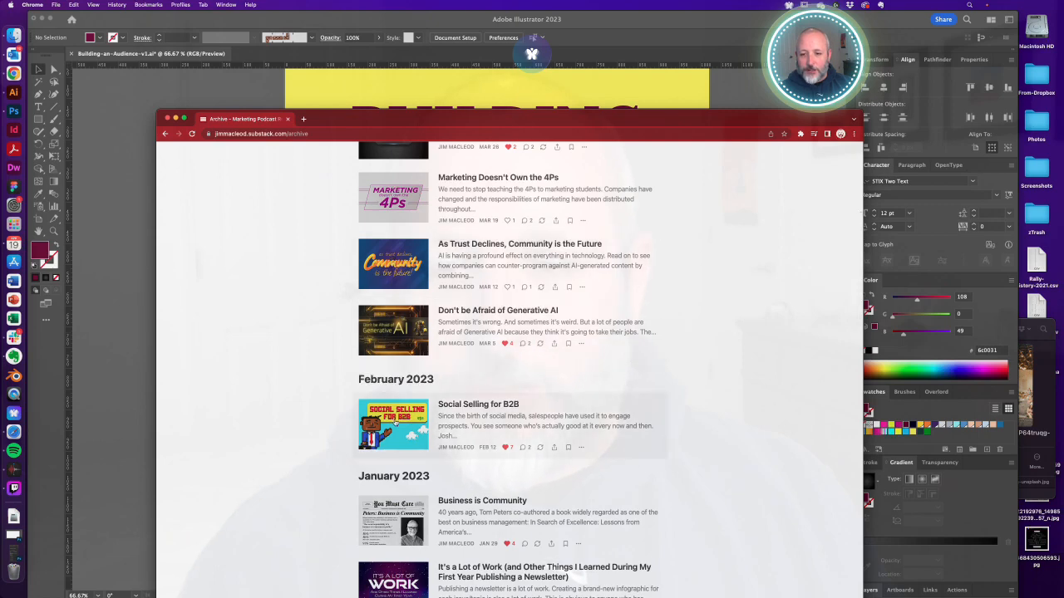
{"action": "scroll", "coordinate": [397, 419], "scroll_direction": "down", "scroll_amount": 5}
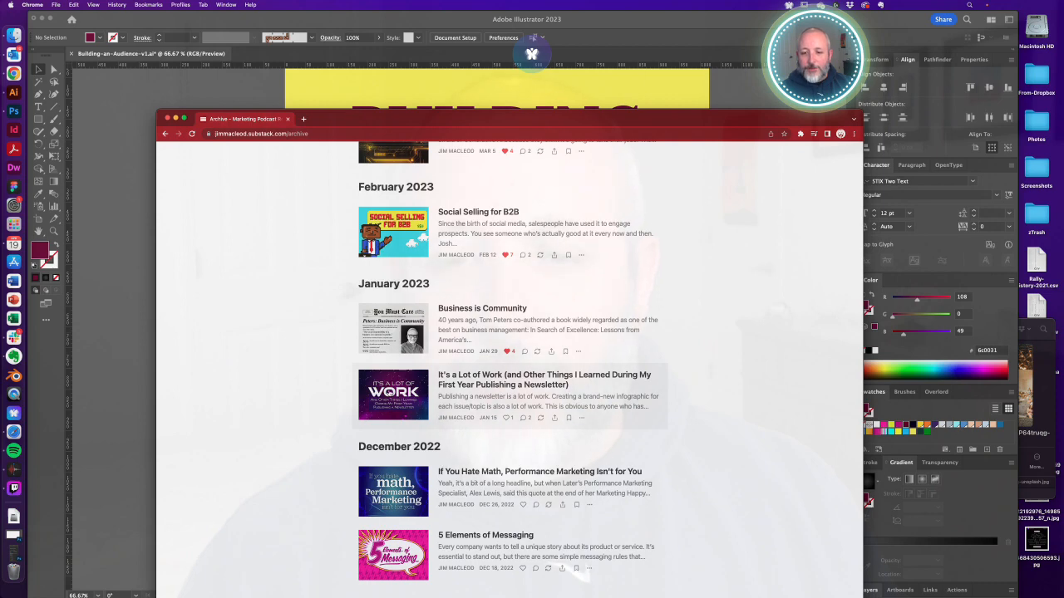
{"action": "scroll", "coordinate": [396, 411], "scroll_direction": "up", "scroll_amount": 10}
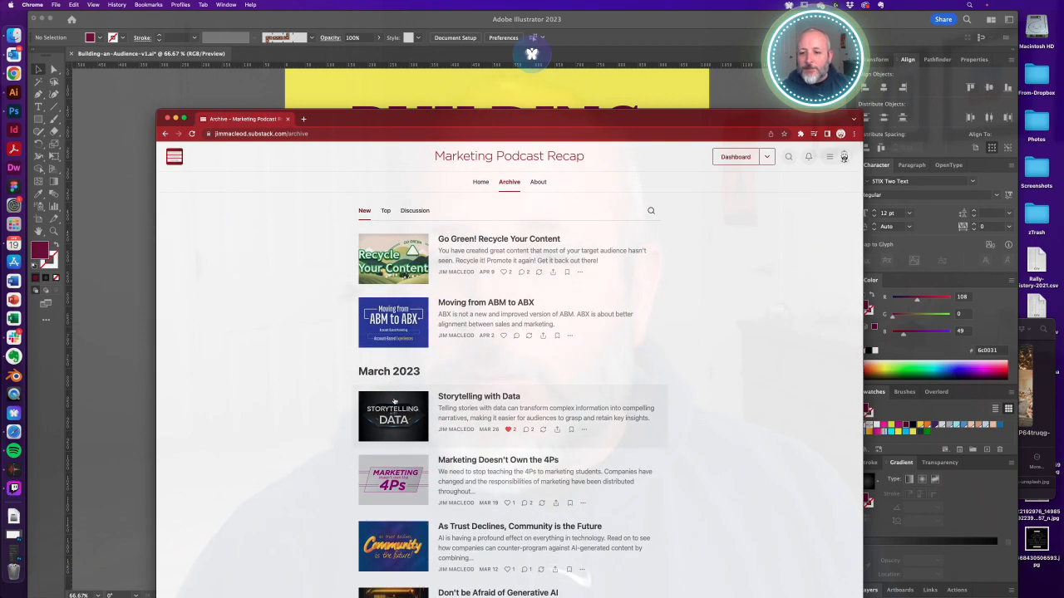
{"action": "left_click_drag", "start_coordinate": [327, 118], "coordinate": [1063, 199]}
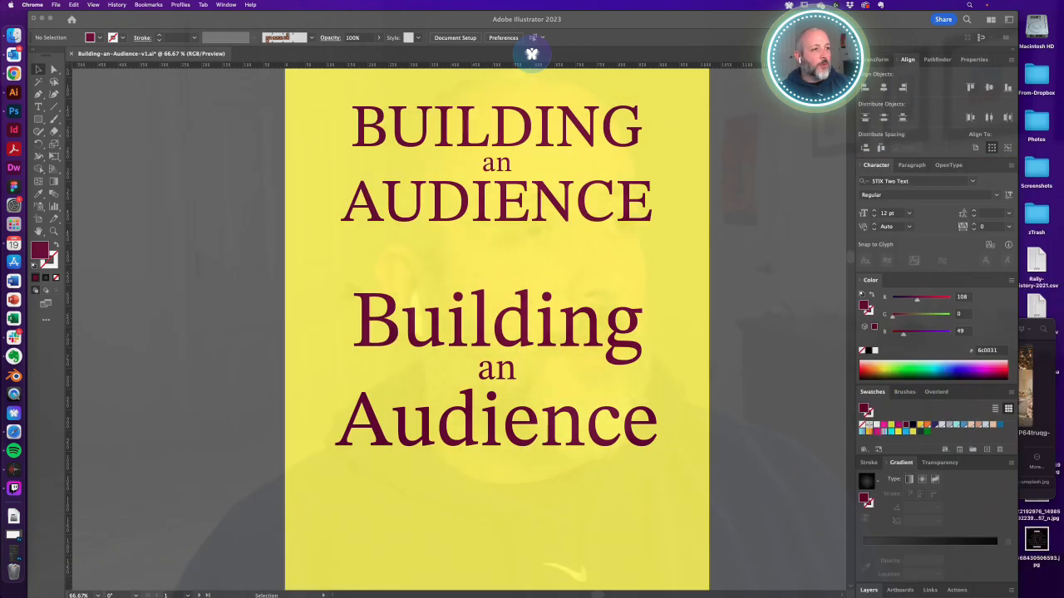
Return to Illustrator and move the complete uppercase title off the yellow artboard onto the pasteboard at its left
{"action": "left_click", "coordinate": [404, 251]}
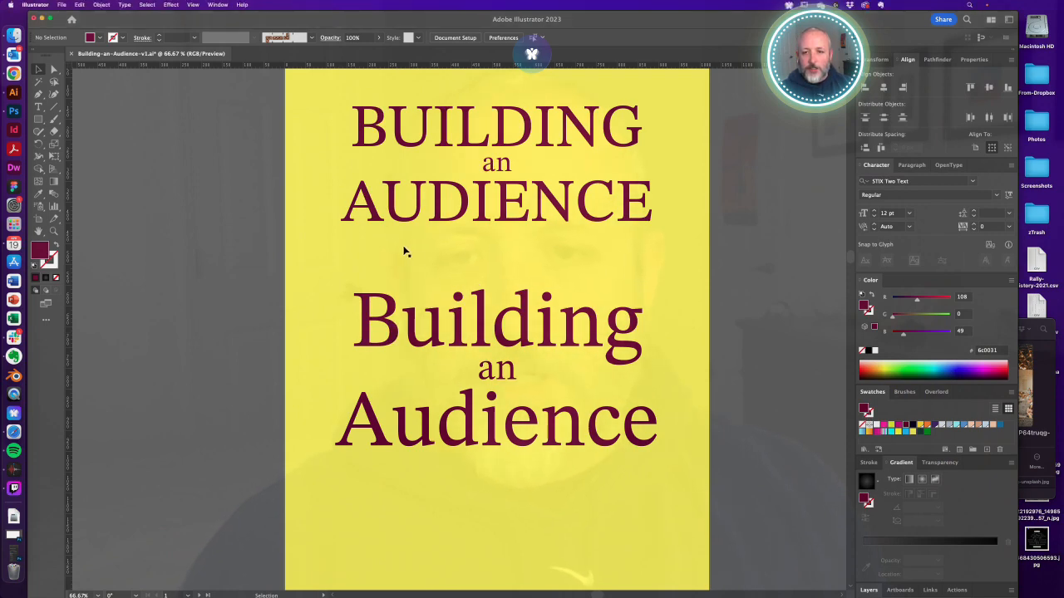
{"action": "left_click", "coordinate": [438, 313]}
{"action": "left_click", "coordinate": [673, 475]}
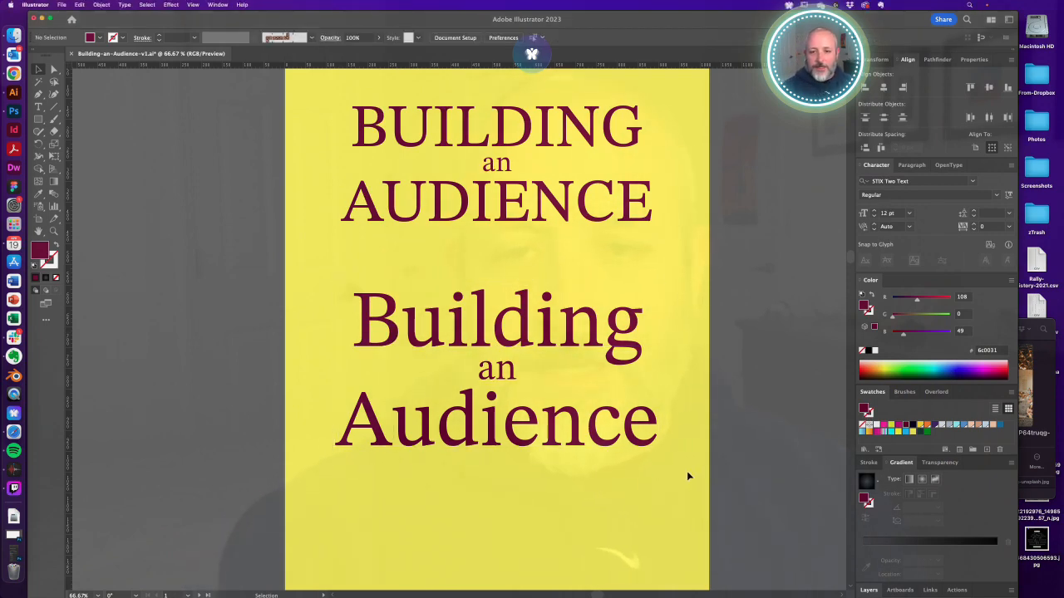
{"action": "key", "text": "z"}
{"action": "left_click", "coordinate": [387, 284], "text": "alt+super"}
{"action": "left_click_drag", "start_coordinate": [427, 305], "coordinate": [370, 281]}
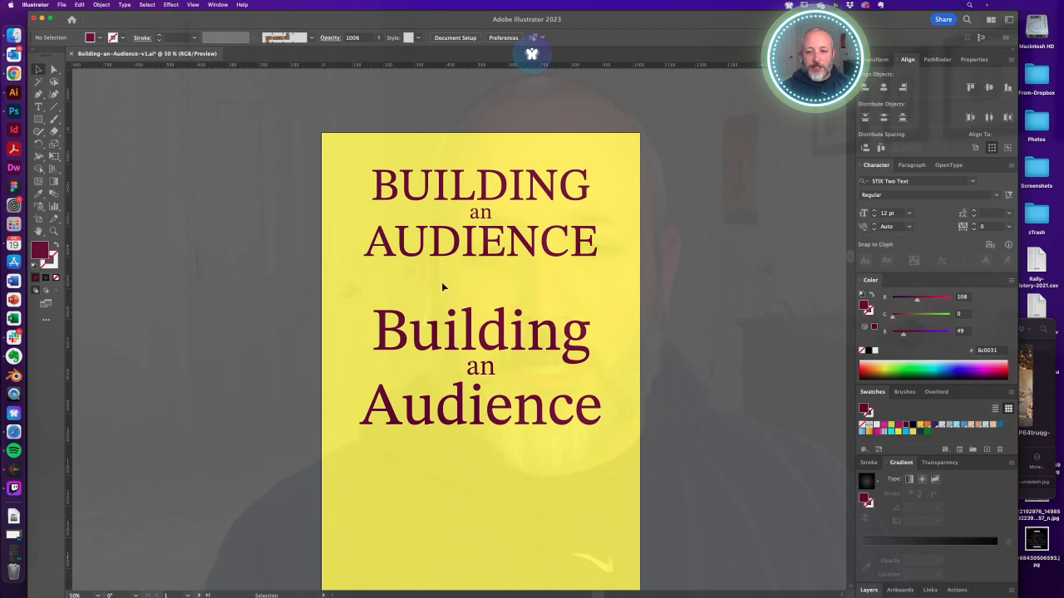
{"action": "key", "text": "a"}
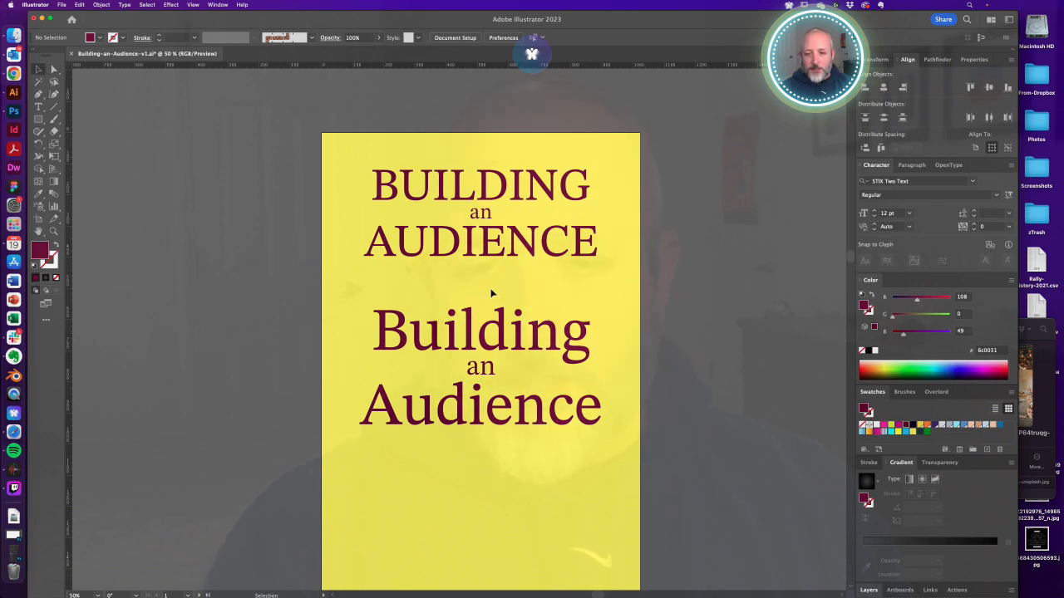
{"action": "left_click_drag", "start_coordinate": [439, 273], "coordinate": [524, 168]}
{"action": "key", "text": "super+z"}
{"action": "left_click_drag", "start_coordinate": [456, 140], "coordinate": [508, 265]}
{"action": "left_click_drag", "start_coordinate": [561, 181], "coordinate": [268, 196]}
Move the complete mixed-case title straight up to the artboard's upper area, into the place the uppercase title occupied
{"action": "left_click_drag", "start_coordinate": [456, 318], "coordinate": [458, 324]}
{"action": "left_click_drag", "start_coordinate": [492, 407], "coordinate": [482, 267]}
{"action": "left_click", "coordinate": [553, 325]}
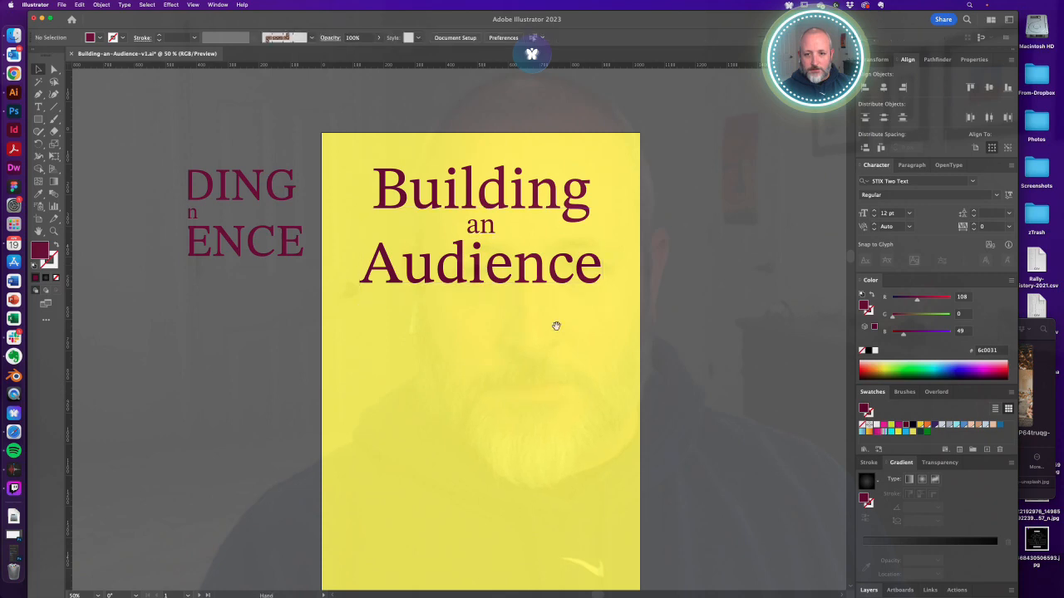
Try rotating the word "Building" 180 degrees and shifting it up above "an", and undo both changes
{"action": "left_click_drag", "start_coordinate": [554, 325], "coordinate": [540, 379]}
{"action": "scroll", "coordinate": [438, 297], "scroll_direction": "up", "scroll_amount": 2}
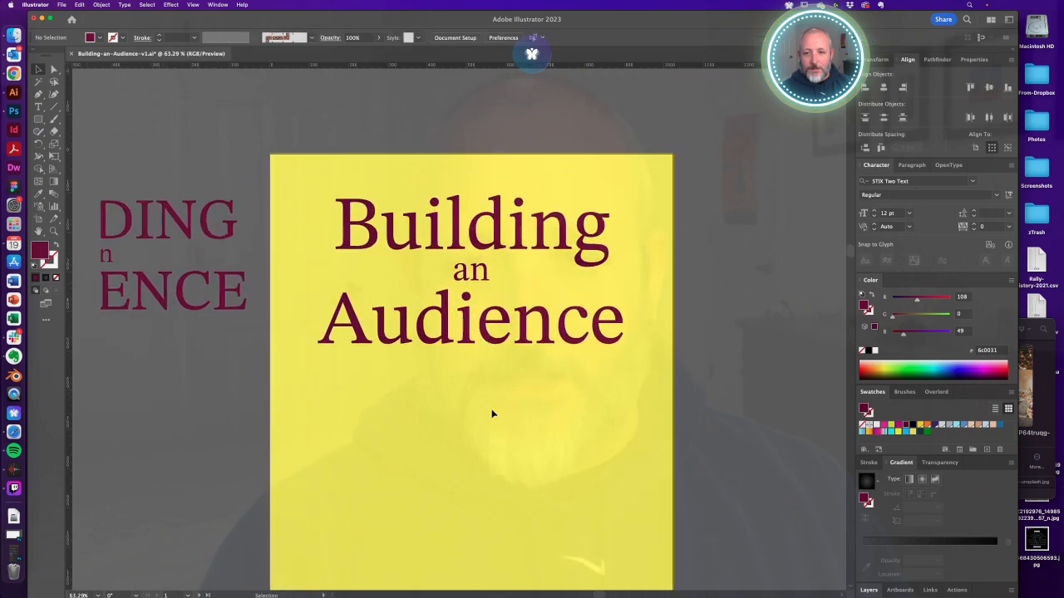
{"action": "left_click", "coordinate": [496, 246]}
{"action": "key", "text": "v"}
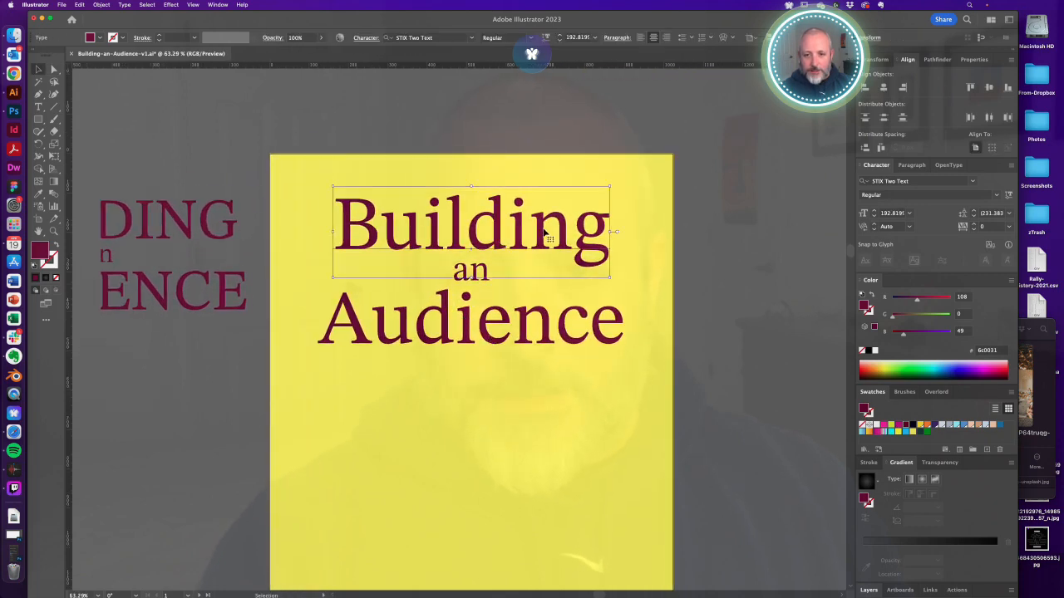
{"action": "left_click_drag", "start_coordinate": [614, 182], "coordinate": [345, 262]}
{"action": "key", "text": "a"}
{"action": "left_click_drag", "start_coordinate": [508, 240], "coordinate": [510, 210]}
{"action": "left_click", "coordinate": [657, 252]}
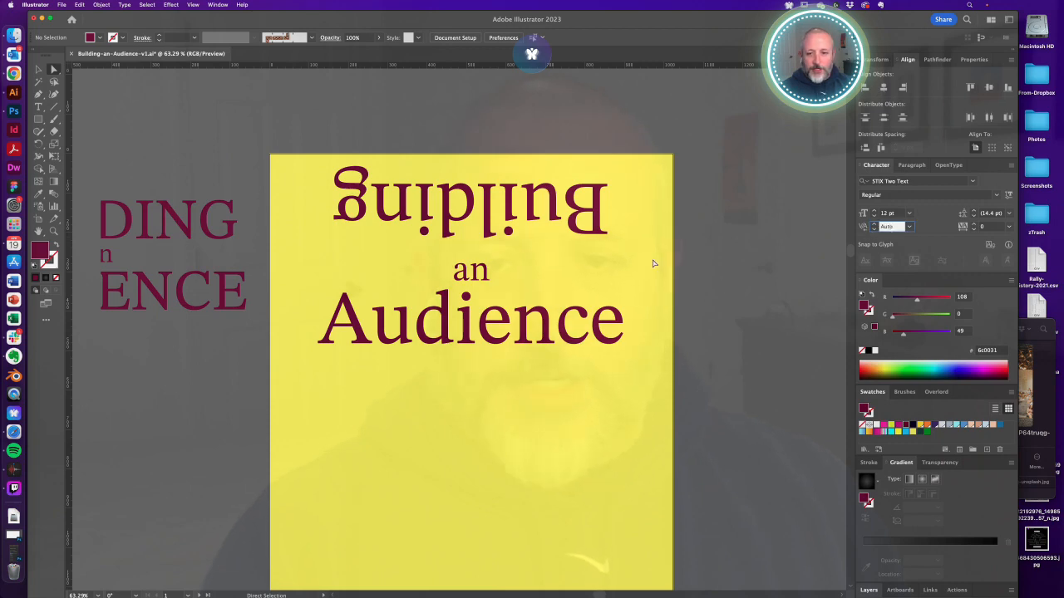
{"action": "key", "text": "super+z"}
{"action": "key", "text": "super+z"}
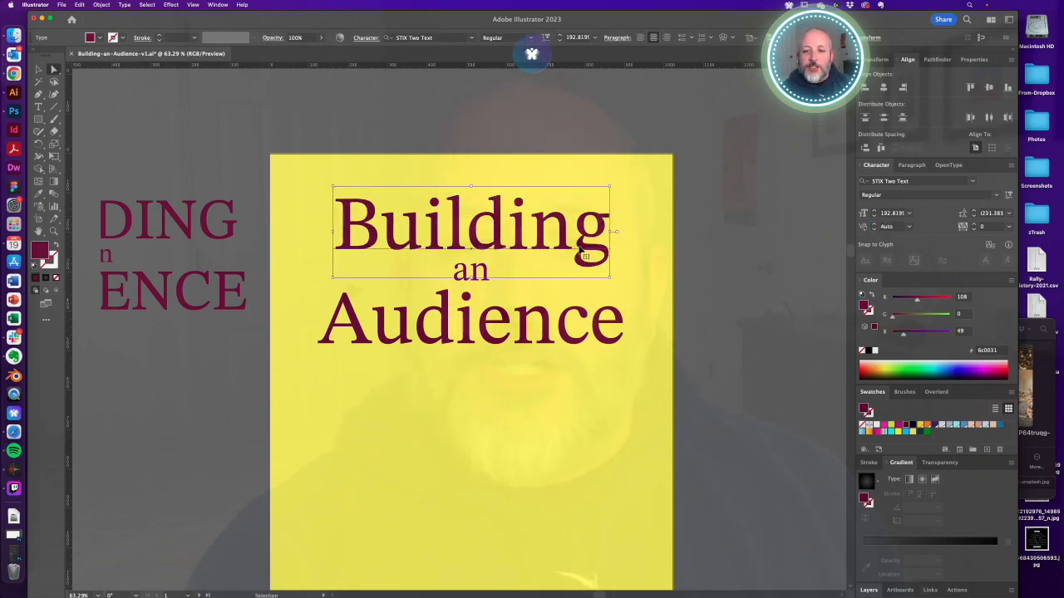
Rotate the word "Building" 180 degrees so it reads upside down and move it slightly up, clear of "an"
{"action": "left_click", "coordinate": [646, 282]}
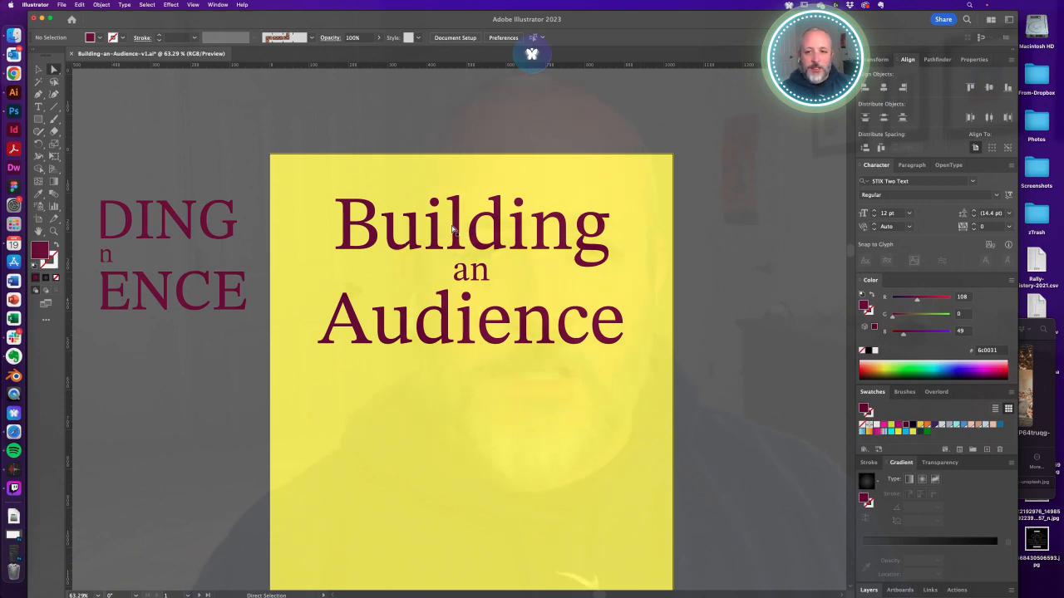
{"action": "left_click", "coordinate": [453, 229]}
{"action": "key", "text": "v"}
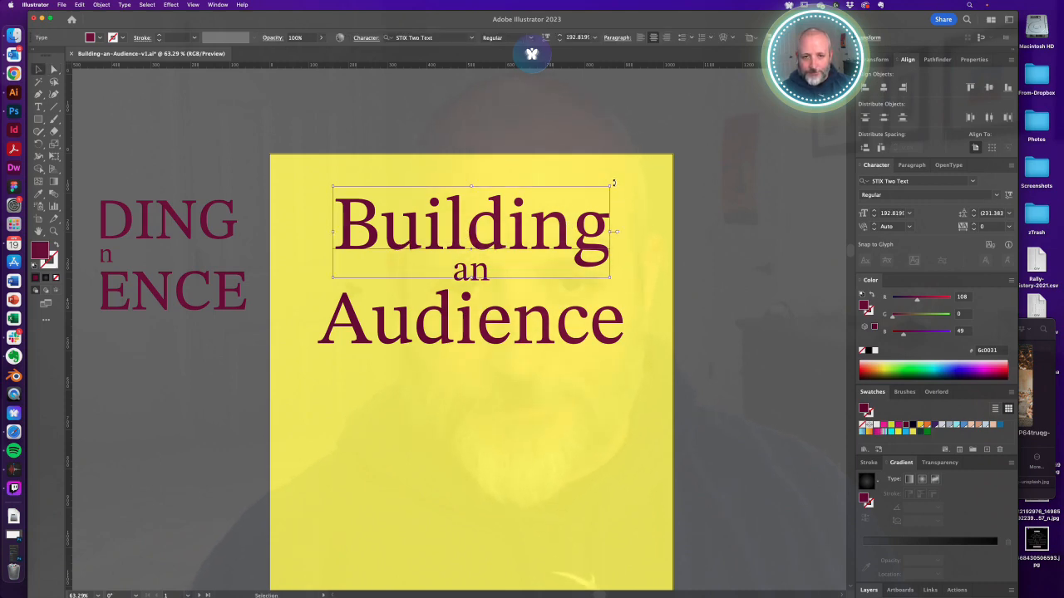
{"action": "left_click_drag", "start_coordinate": [614, 183], "coordinate": [306, 265]}
{"action": "key", "text": "a"}
{"action": "left_click_drag", "start_coordinate": [471, 243], "coordinate": [471, 216]}
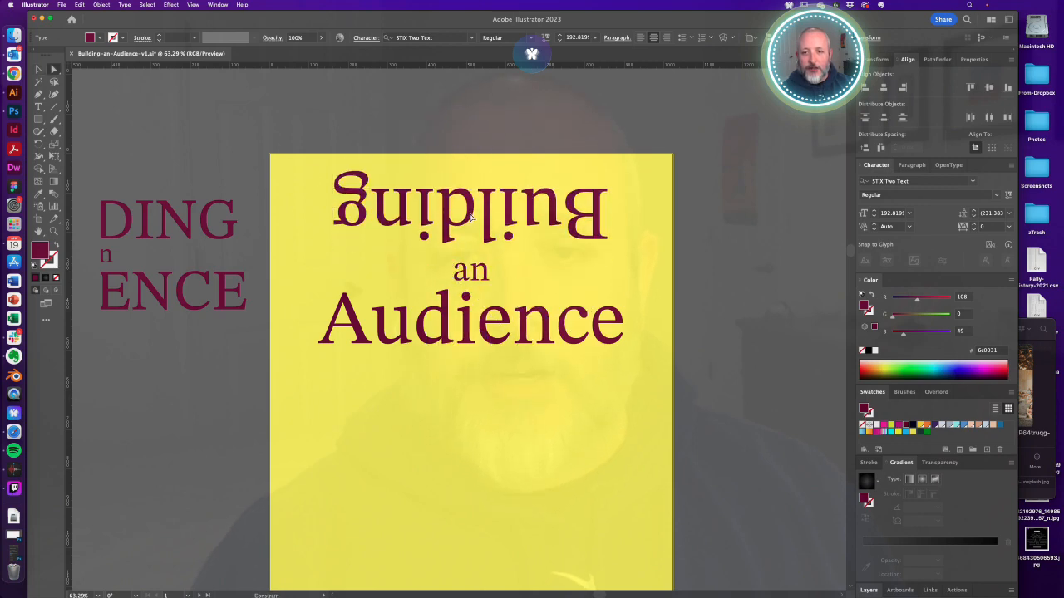
Set the kerning between the "l" and "d" of the upside-down "Building" to -20
{"action": "left_click", "coordinate": [652, 260]}
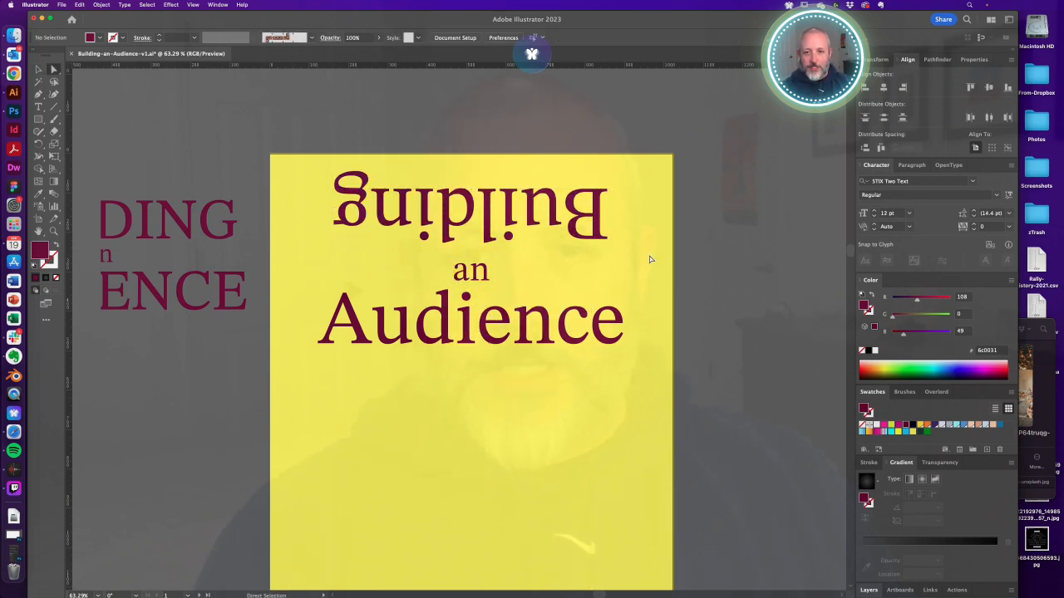
{"action": "key", "text": "t"}
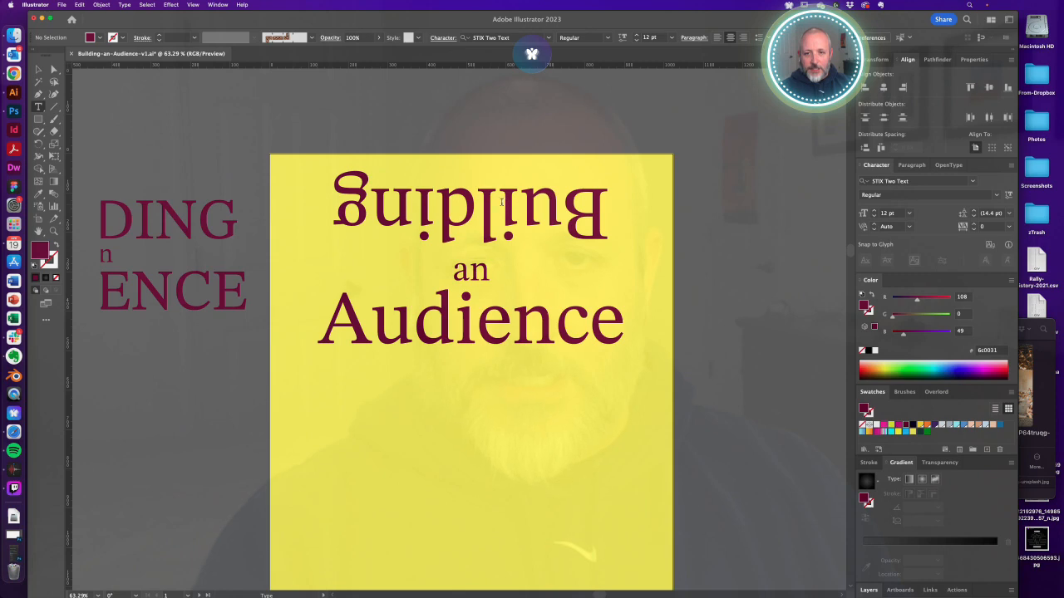
{"action": "left_click", "coordinate": [474, 196]}
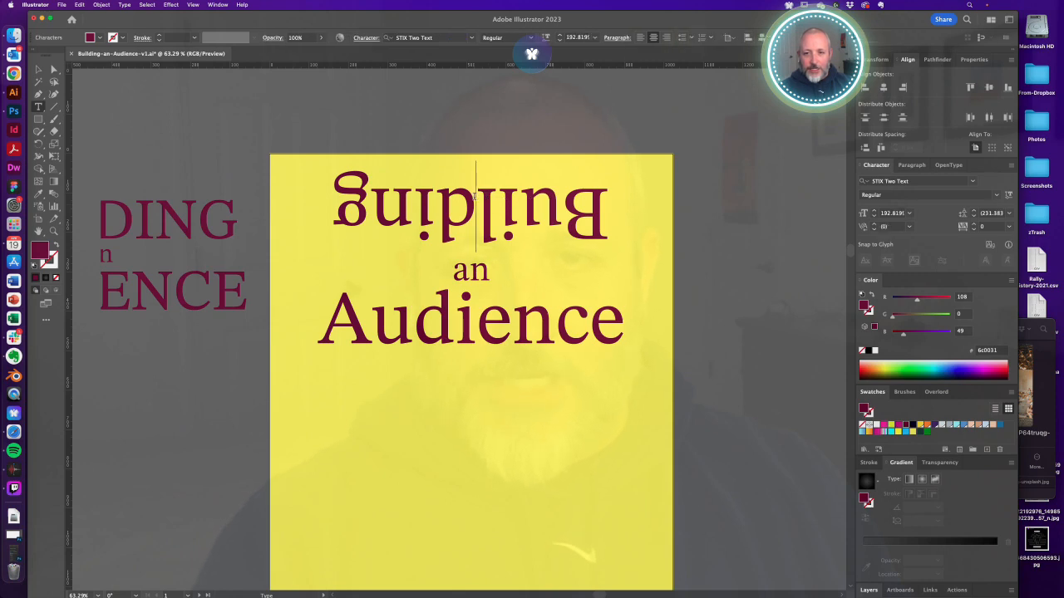
{"action": "left_click", "coordinate": [897, 226]}
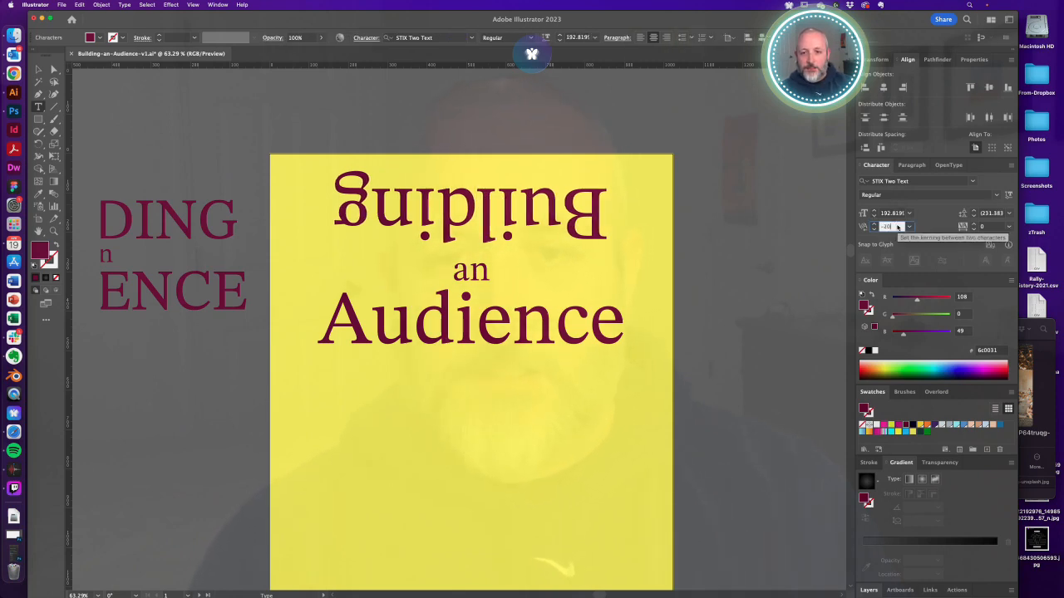
{"action": "type", "text": "-30"}
Set the kerning between the "B" and "u" of the upside-down "Building" to -30
{"action": "left_click", "coordinate": [565, 202]}
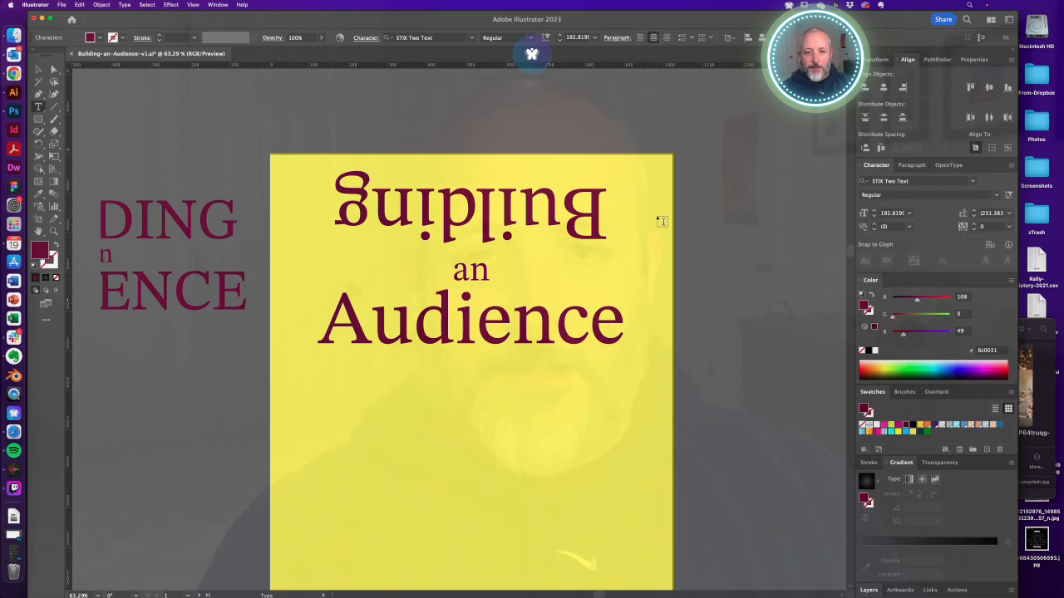
{"action": "left_click", "coordinate": [891, 226]}
{"action": "type", "text": "-30"}
{"action": "key", "text": "Return"}
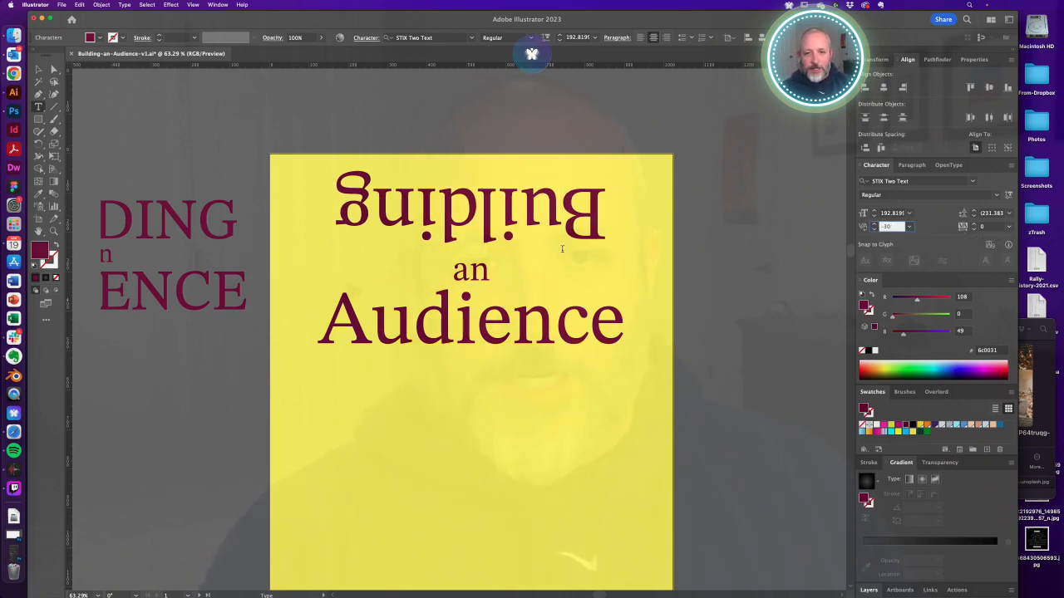
{"action": "left_click", "coordinate": [677, 259], "text": "super"}
{"action": "key", "text": "a"}
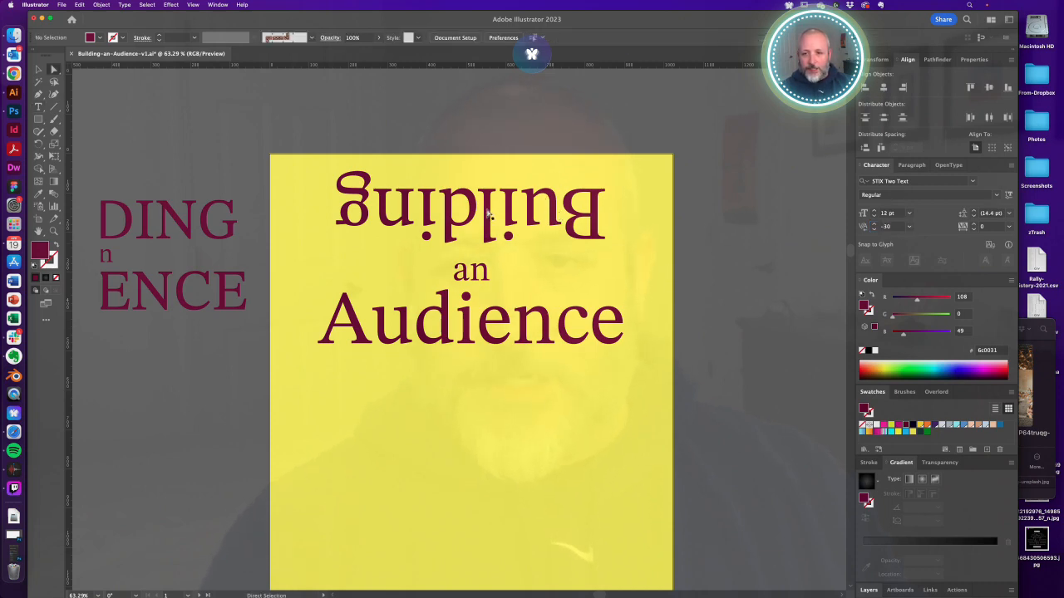
In the upside-down "Building", set the kerning between the second "i" and "n" to -10 and between "n" and "g" to -20
{"action": "double_click", "coordinate": [416, 197]}
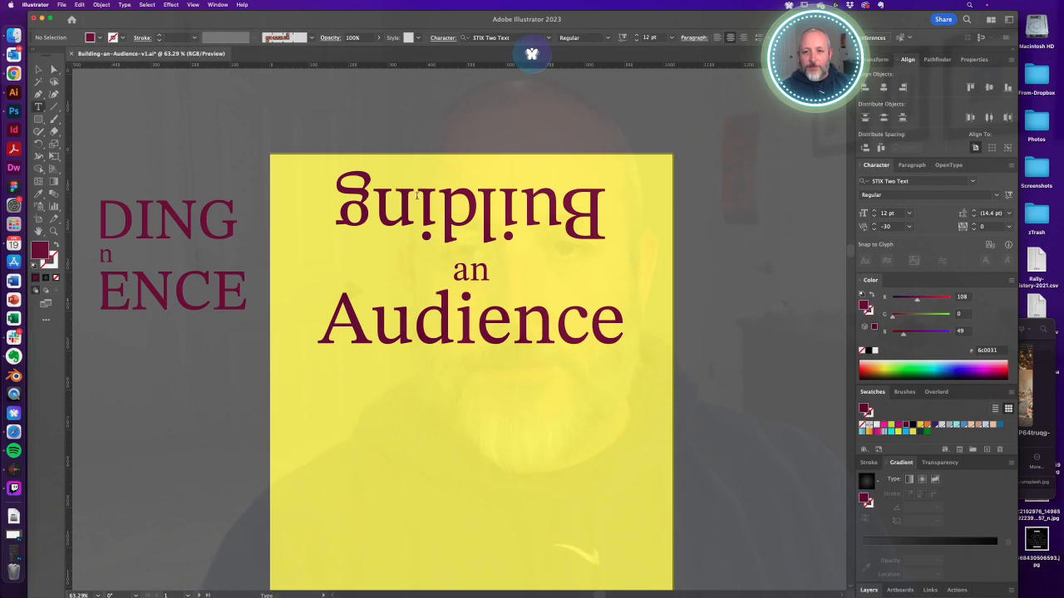
{"action": "left_click", "coordinate": [895, 226]}
{"action": "type", "text": "-10"}
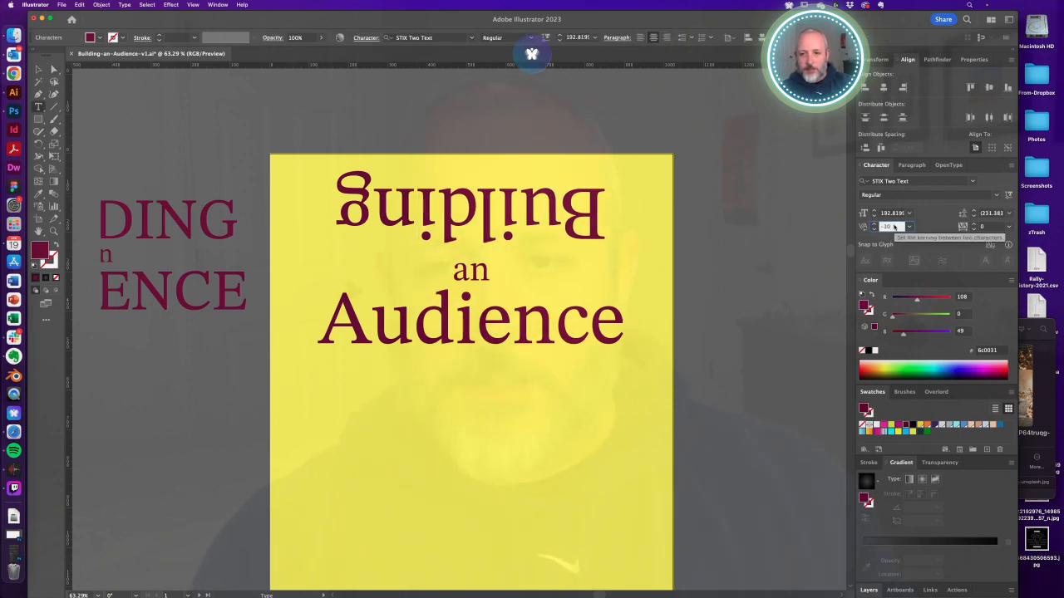
{"action": "left_click", "coordinate": [605, 282]}
{"action": "left_click", "coordinate": [382, 196]}
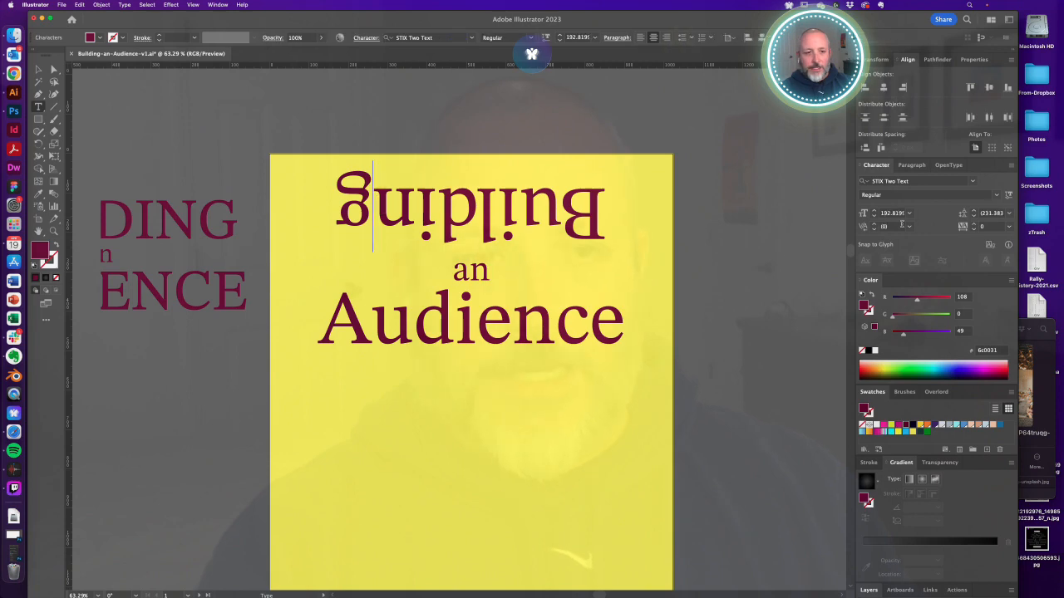
{"action": "left_click", "coordinate": [894, 226]}
{"action": "type", "text": "-10"}
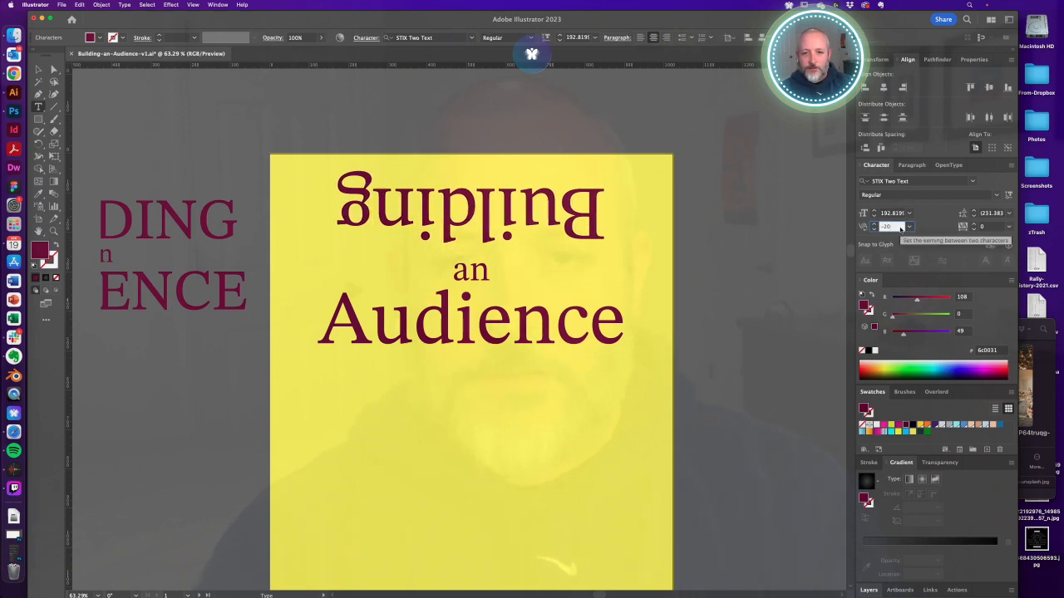
{"action": "key", "text": "Escape"}
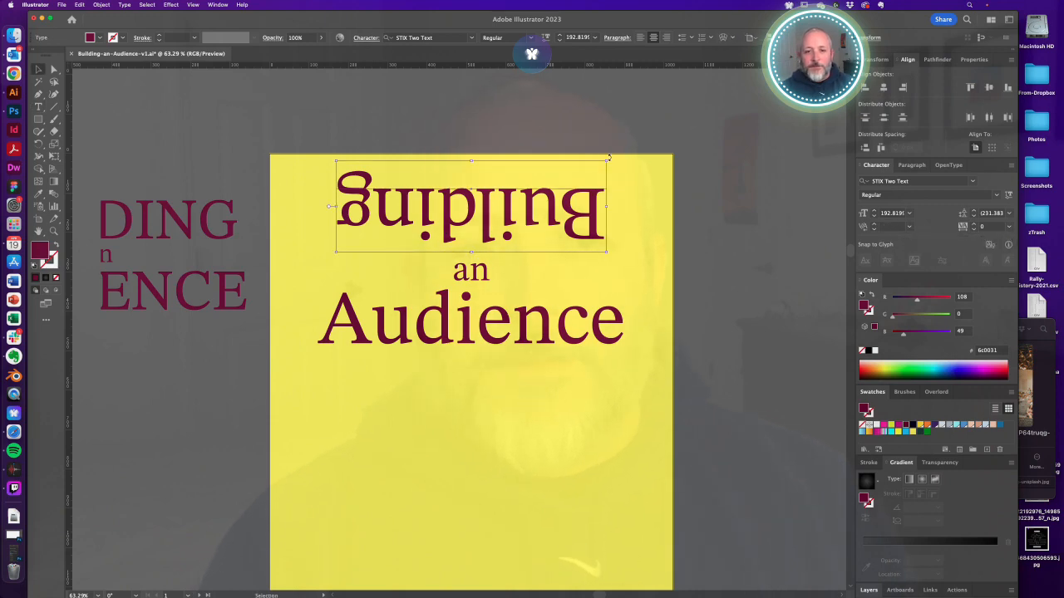
Rotate the word "Building" 180 degrees so it reads upright and move it slightly down toward "an"
{"action": "left_click_drag", "start_coordinate": [609, 157], "coordinate": [306, 211]}
{"action": "left_click_drag", "start_coordinate": [312, 268], "coordinate": [314, 268]}
{"action": "left_click", "coordinate": [654, 267]}
{"action": "key", "text": "a"}
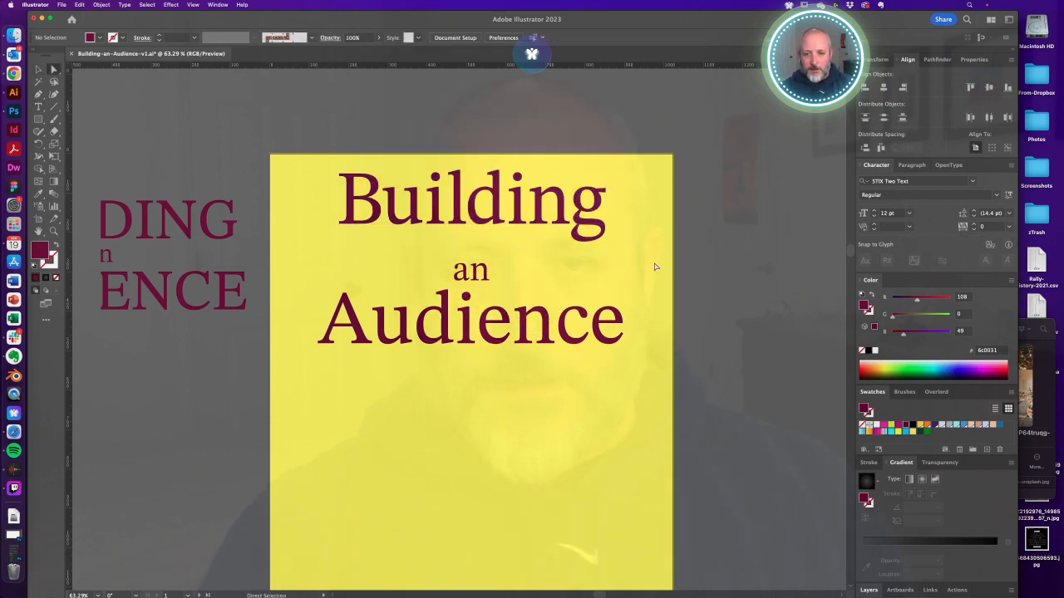
{"action": "left_click_drag", "start_coordinate": [538, 216], "coordinate": [539, 222]}
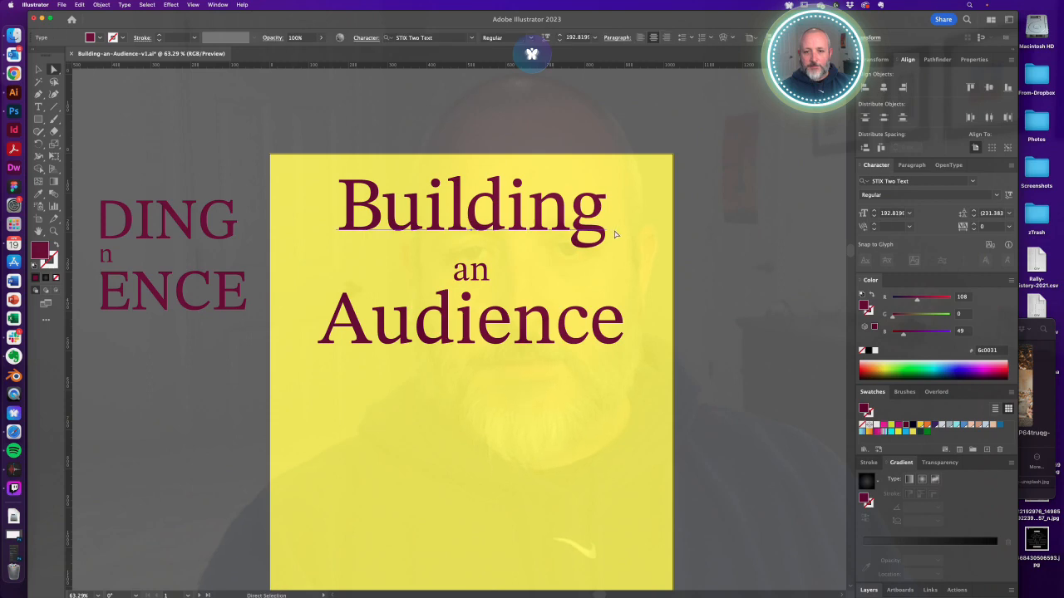
Loosen the kerning between the "B" and "u" of "Building" to -20
{"action": "key", "text": "y"}
{"action": "key", "text": "t"}
{"action": "left_click", "coordinate": [383, 204]}
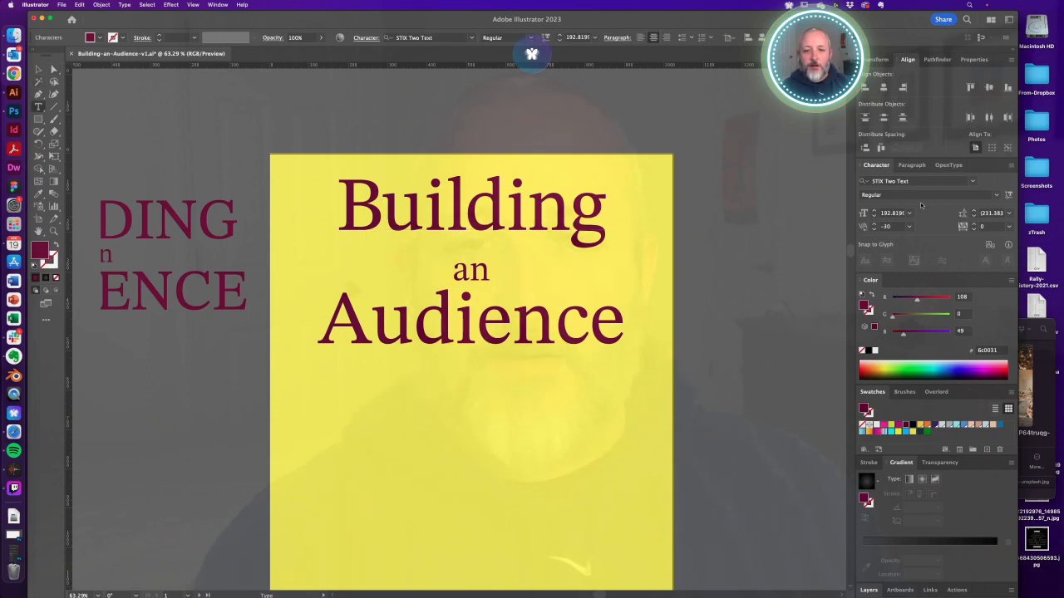
{"action": "left_click", "coordinate": [897, 228]}
{"action": "key", "text": "shift+Up"}
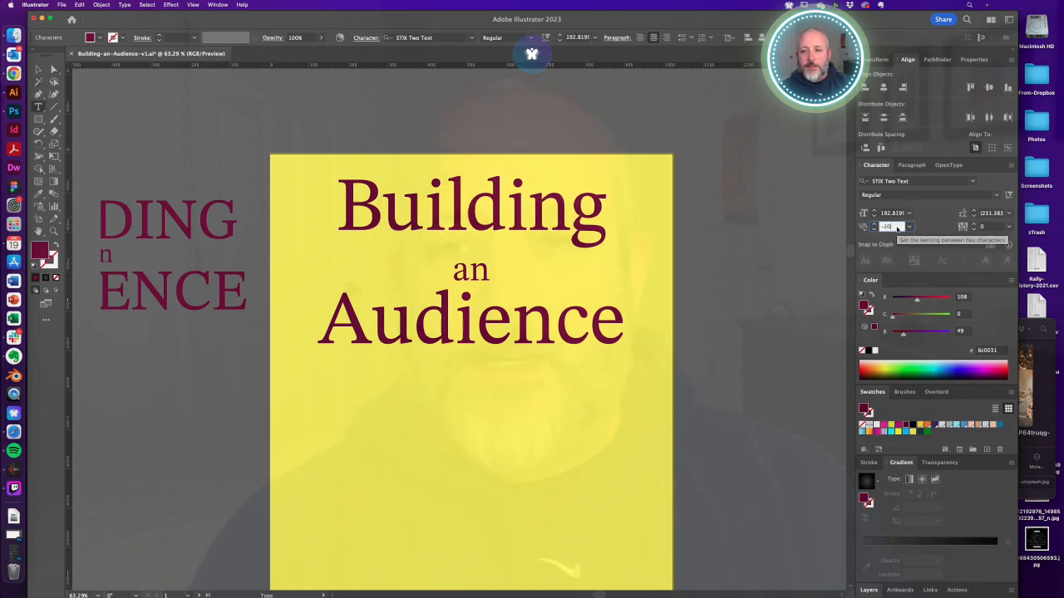
{"action": "key", "text": "Escape"}
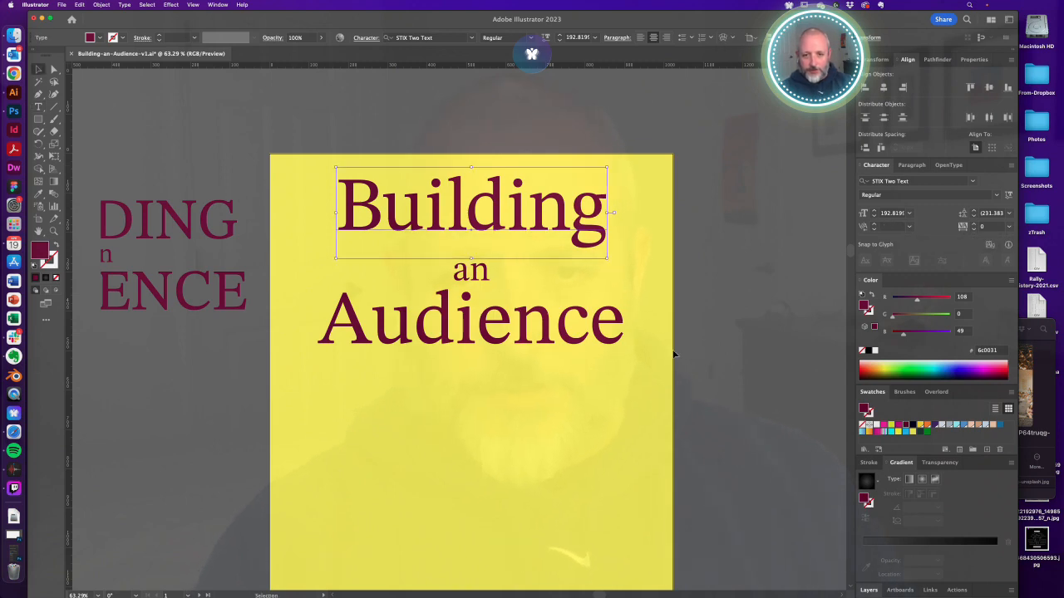
Move "an" up close beneath "Building", and move "Audience" straight up by a similar amount below it
{"action": "left_click", "coordinate": [580, 409]}
{"action": "left_click_drag", "start_coordinate": [470, 279], "coordinate": [473, 255]}
{"action": "left_click", "coordinate": [484, 357]}
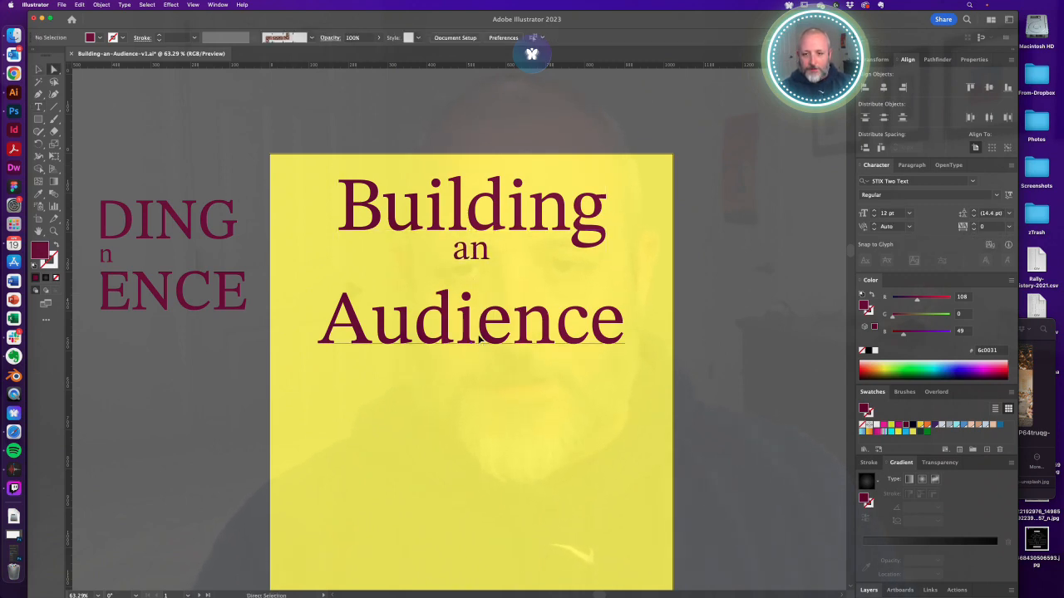
{"action": "left_click_drag", "start_coordinate": [480, 336], "coordinate": [481, 316]}
Set the kerning between the "A" and "u" of "Audience" to -30
{"action": "key", "text": "t"}
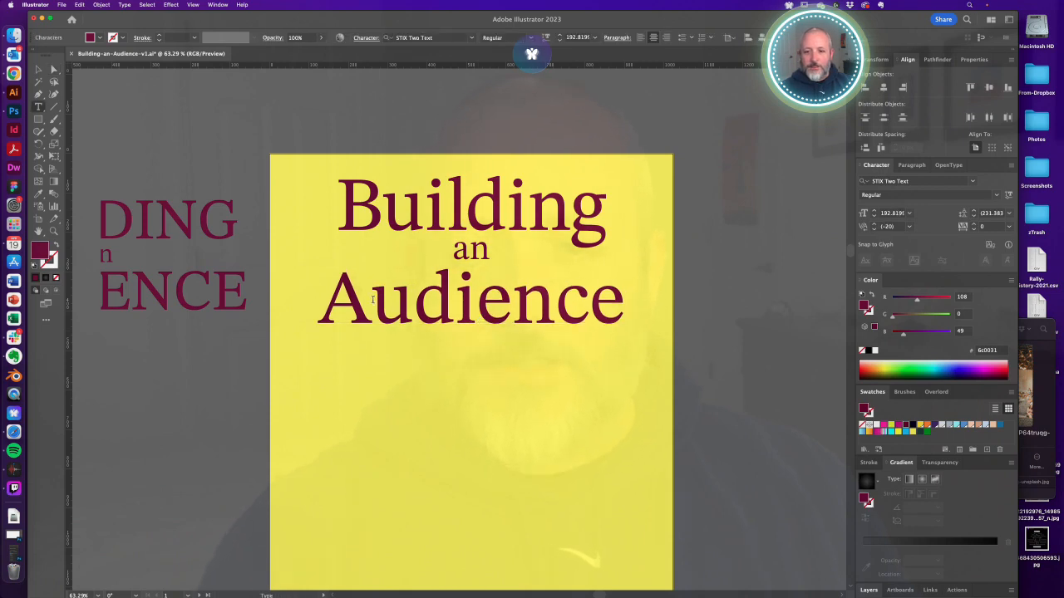
{"action": "left_click", "coordinate": [900, 226]}
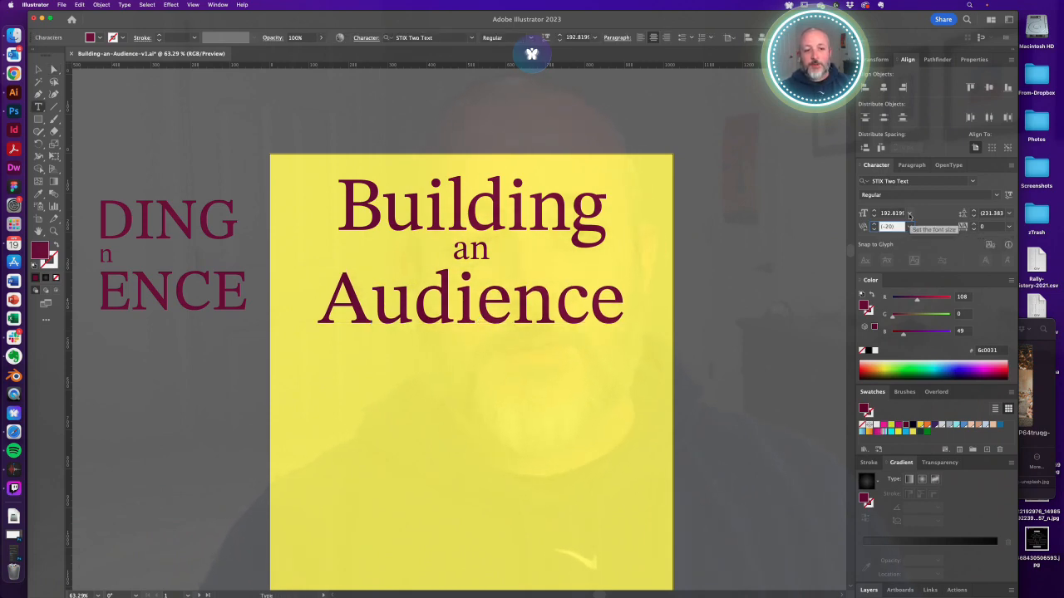
{"action": "type", "text": "-30"}
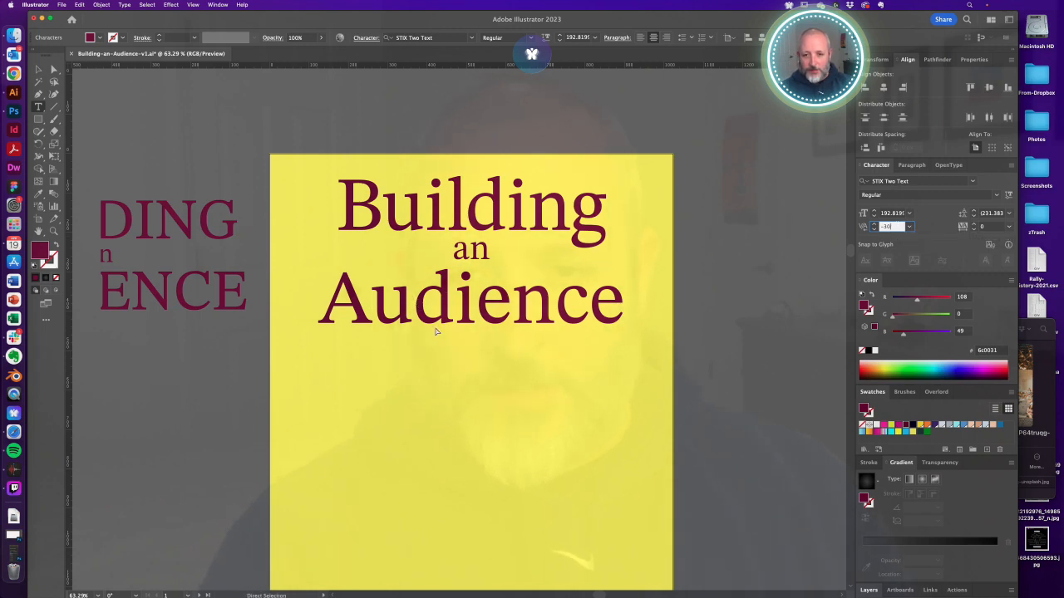
{"action": "key", "text": "Escape"}
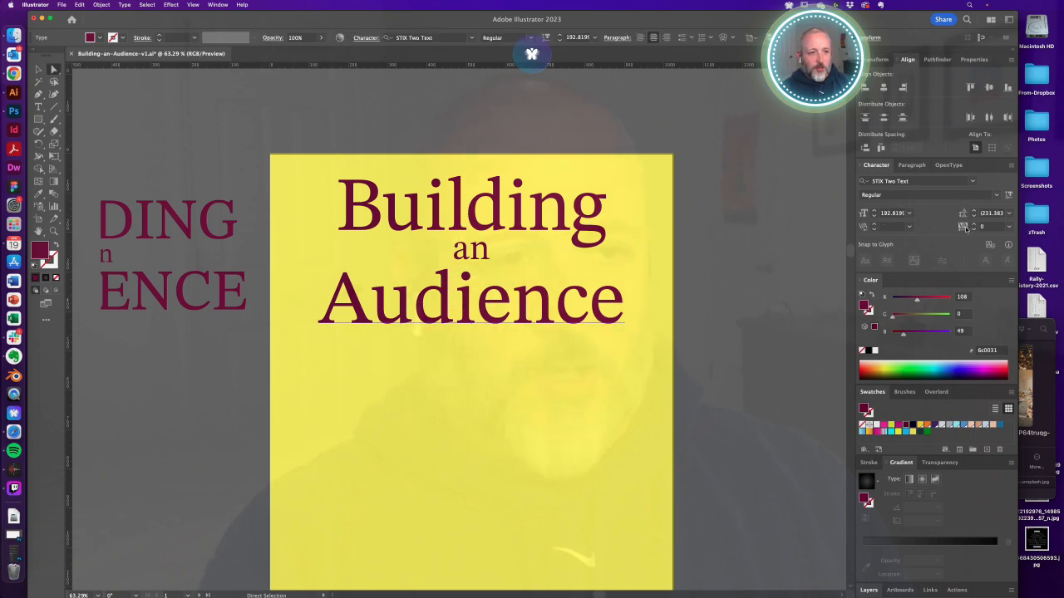
Tighten the tracking of the whole word "Audience" to -20
{"action": "left_click", "coordinate": [964, 229]}
{"action": "key", "text": "shift+Down"}
{"action": "key", "text": "shift+Down"}
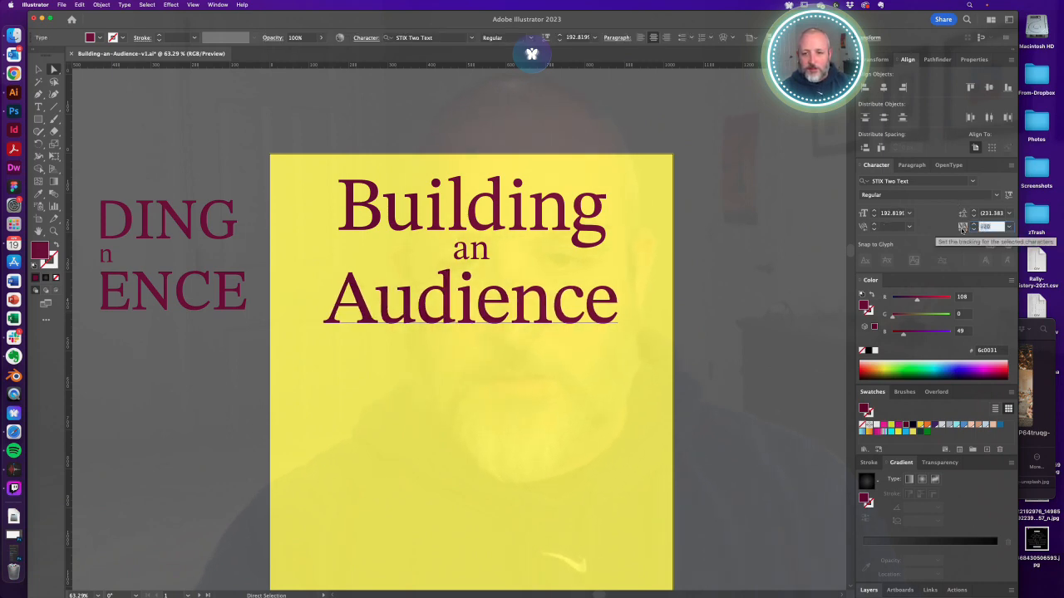
{"action": "left_click", "coordinate": [459, 374]}
Enlarge "Audience" proportionally to about 221 pt, keeping it centred beneath "an"
{"action": "left_click", "coordinate": [466, 303]}
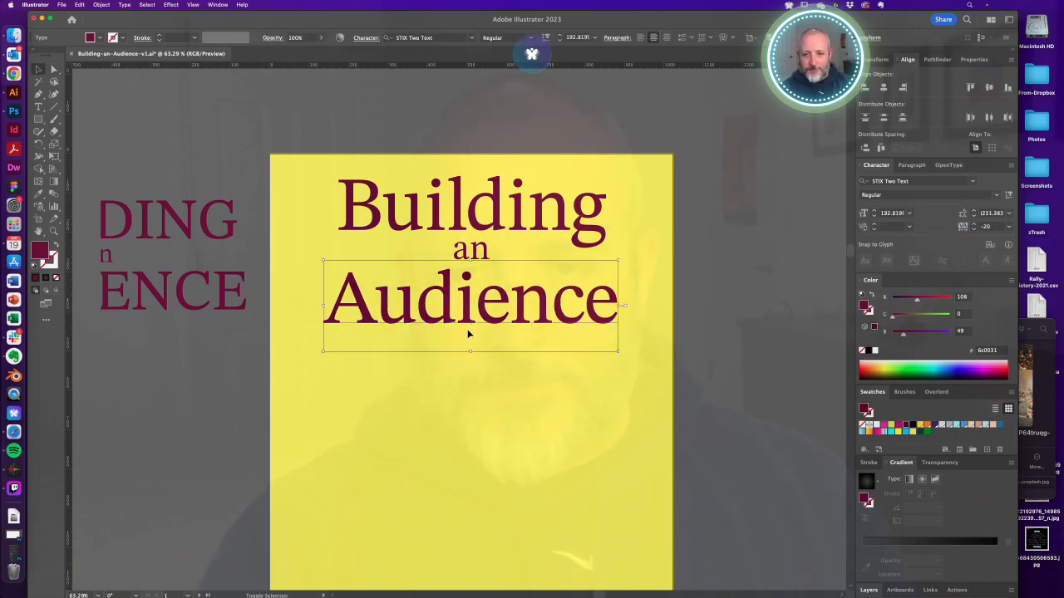
{"action": "left_click_drag", "start_coordinate": [470, 355], "coordinate": [470, 365]}
{"action": "key", "text": "a"}
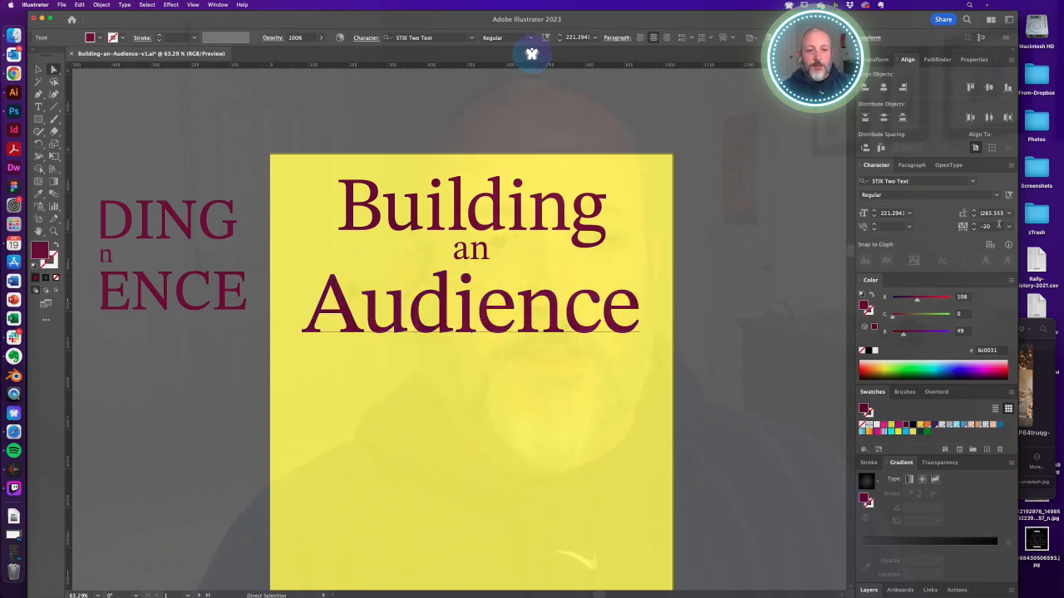
{"action": "left_click", "coordinate": [456, 399]}
Shrink "Building" proportionally to about 180 pt, and move it and "an" slightly down toward "Audience"
{"action": "key", "text": "v"}
{"action": "left_click", "coordinate": [485, 233]}
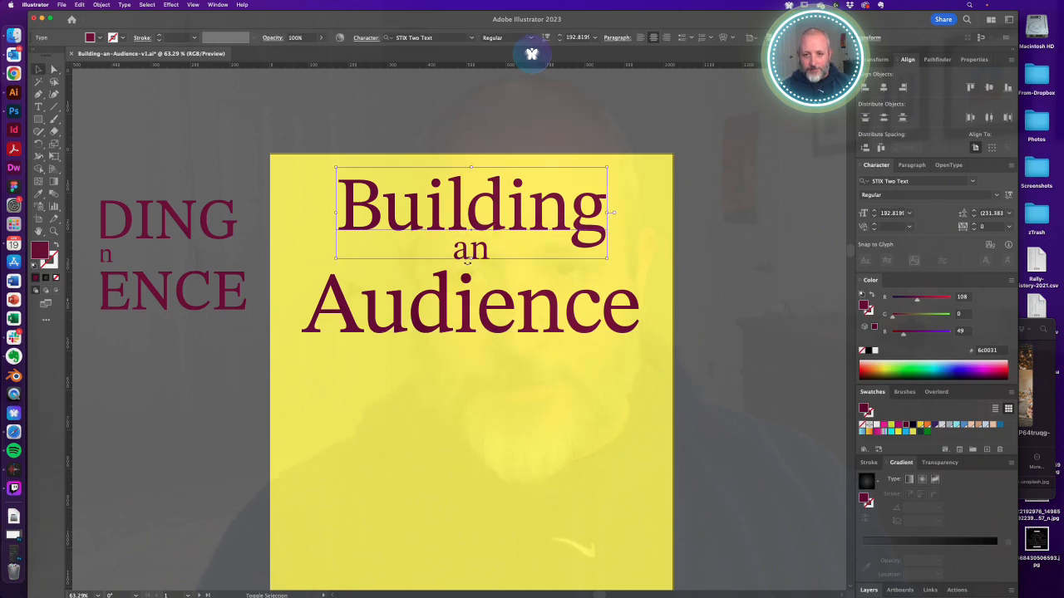
{"action": "left_click_drag", "start_coordinate": [471, 260], "coordinate": [471, 254]}
{"action": "left_click_drag", "start_coordinate": [495, 207], "coordinate": [495, 214]}
{"action": "key", "text": "a"}
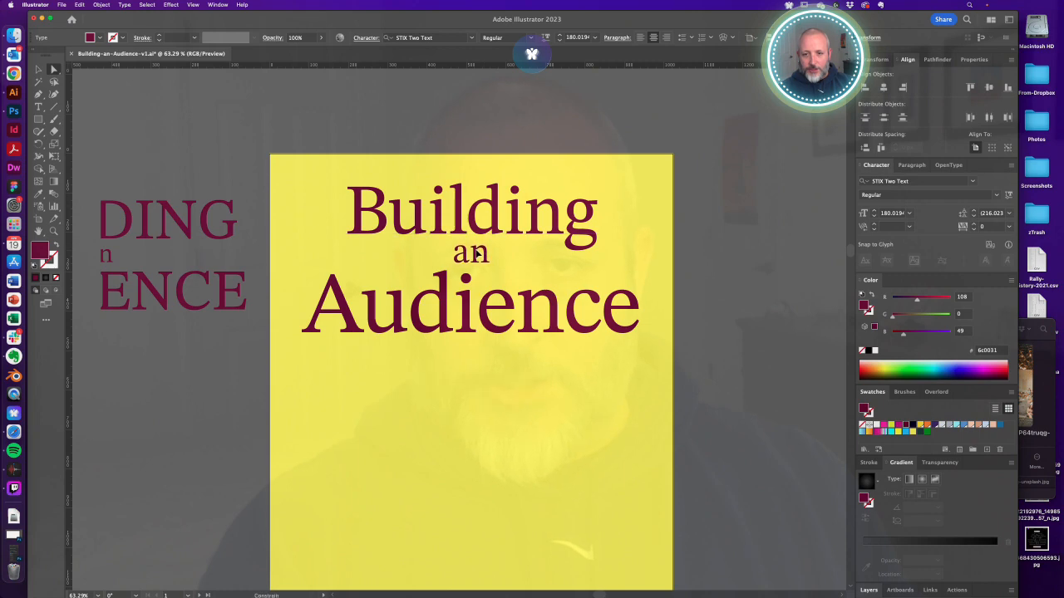
{"action": "left_click", "coordinate": [486, 403]}
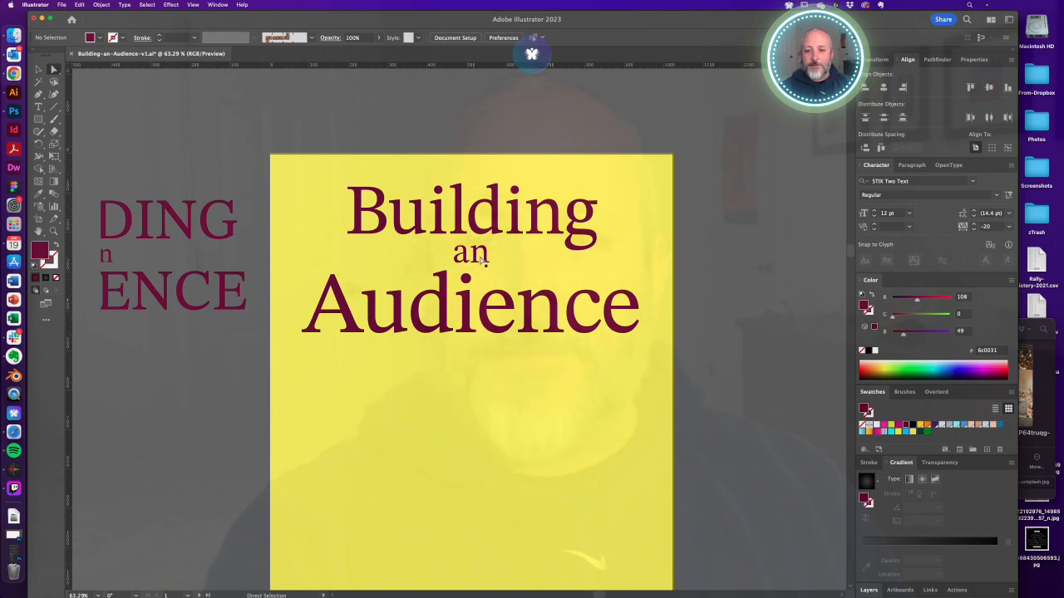
In "Audience", set the kerning between "n" and "c" to -10 and between "u" and "d" to -20
{"action": "key", "text": "t"}
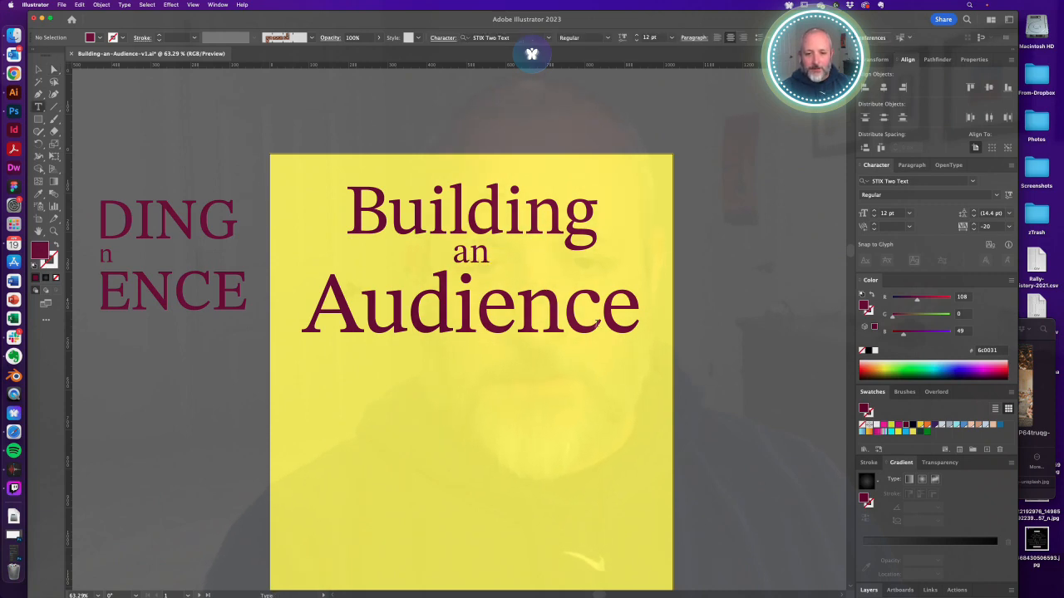
{"action": "left_click", "coordinate": [561, 300]}
{"action": "left_click", "coordinate": [890, 226]}
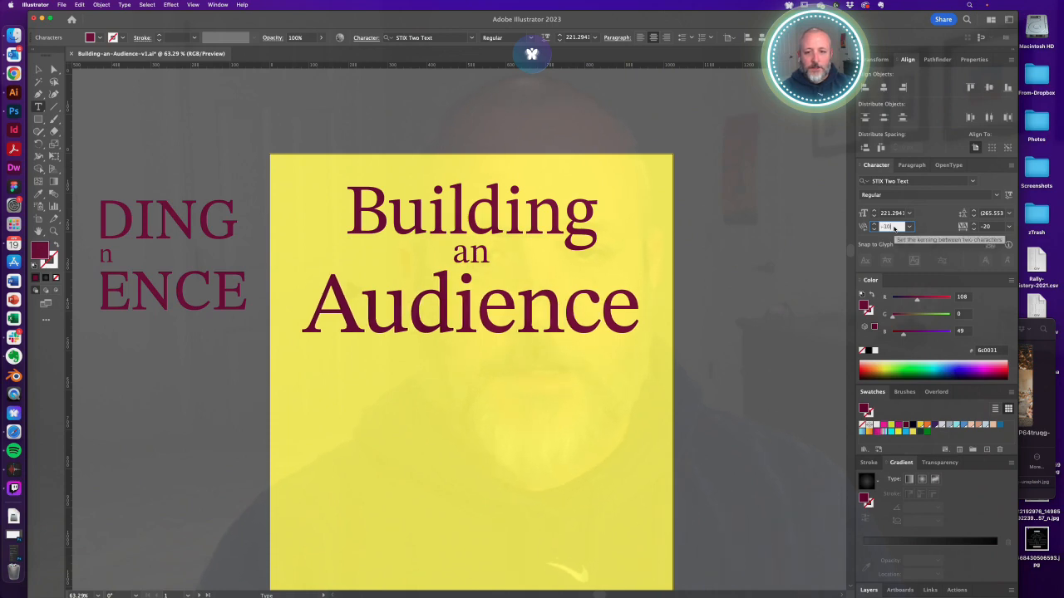
{"action": "left_click", "coordinate": [519, 375]}
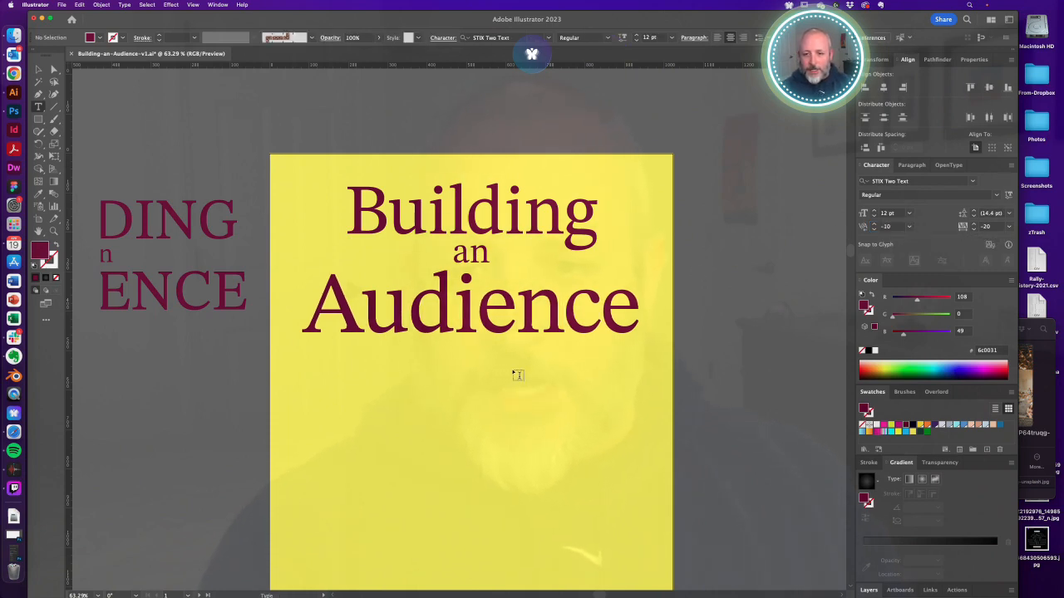
{"action": "left_click", "coordinate": [407, 303]}
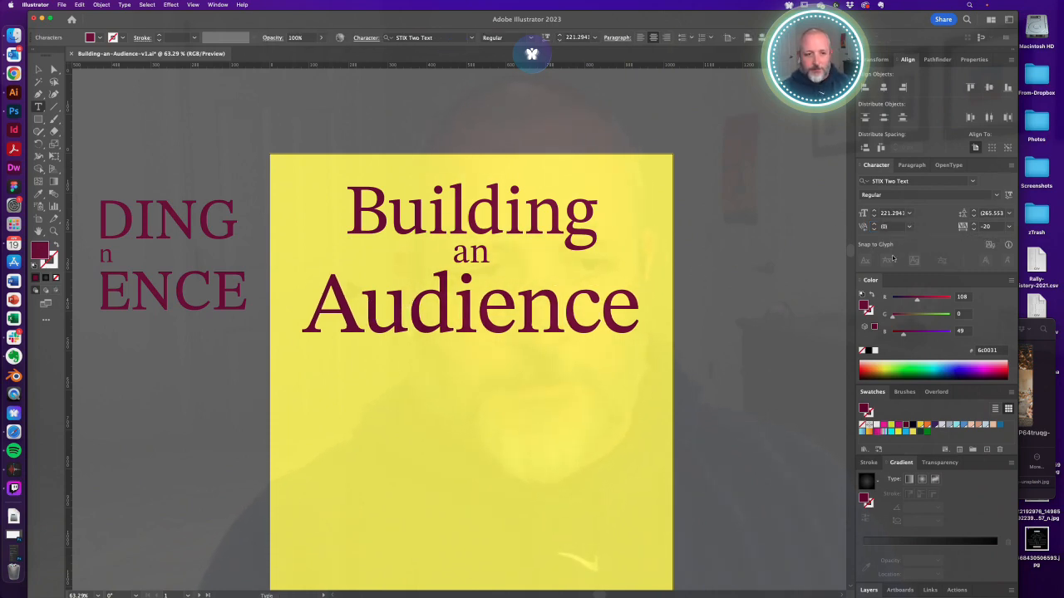
{"action": "left_click", "coordinate": [893, 226]}
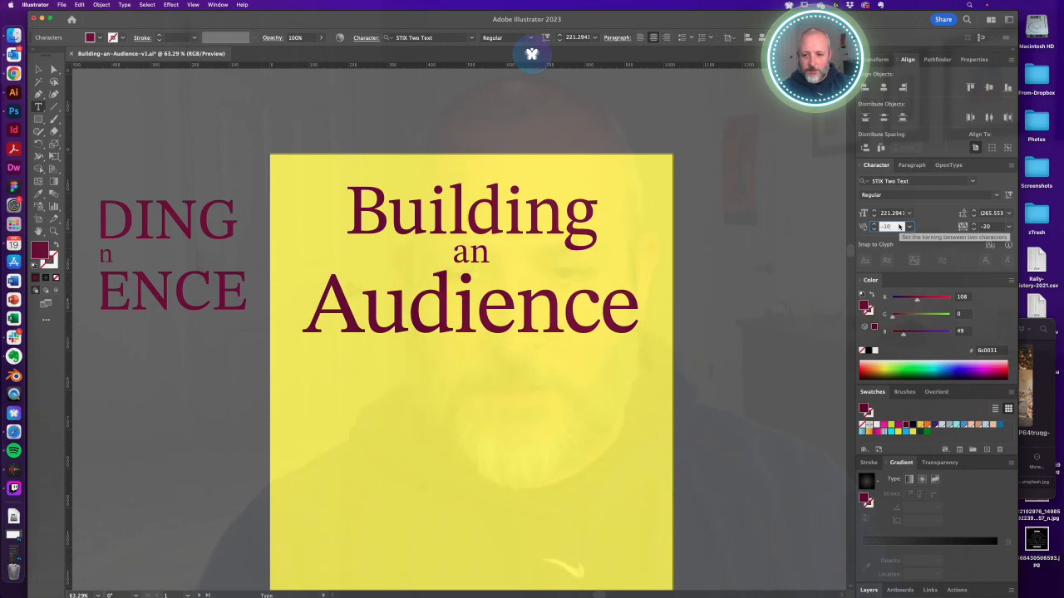
{"action": "key", "text": "shift+Down"}
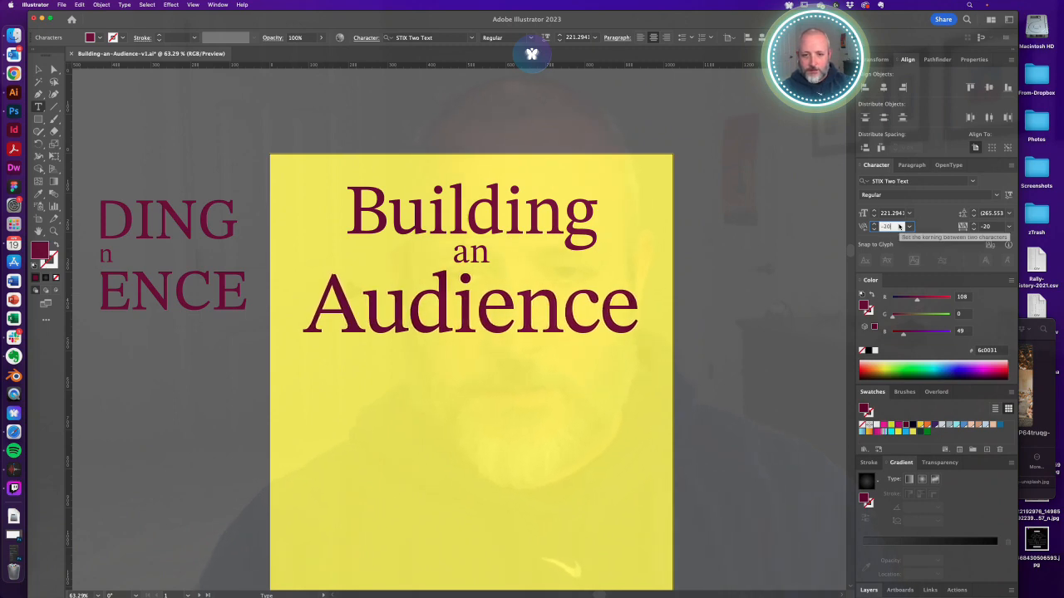
{"action": "key", "text": "Escape"}
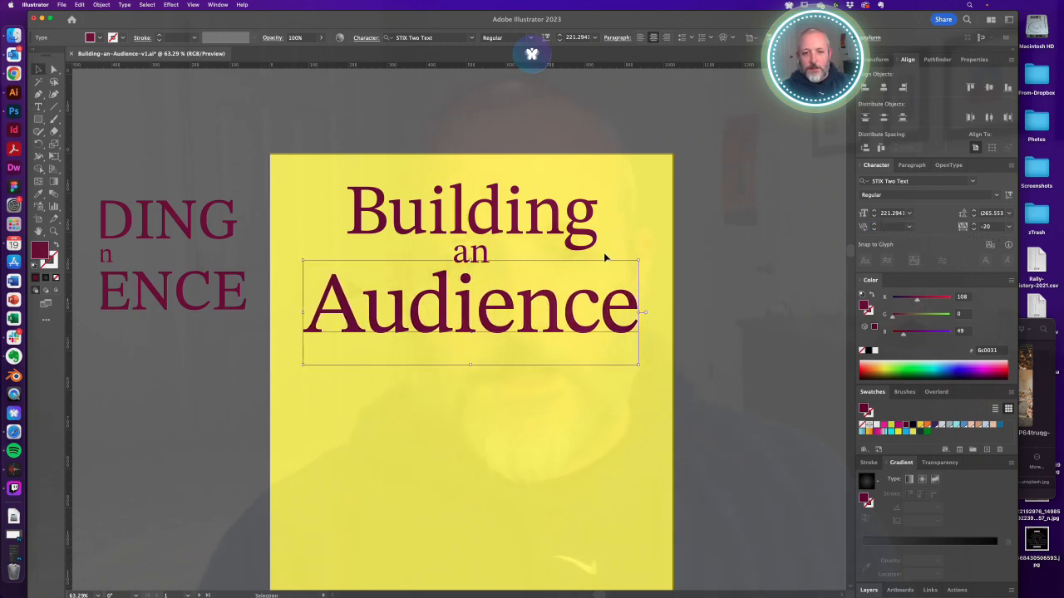
Rotate "Audience" 180° so it is upside down, and set the kerning between its "d" and "i" to 10
{"action": "left_click_drag", "start_coordinate": [639, 255], "coordinate": [302, 369]}
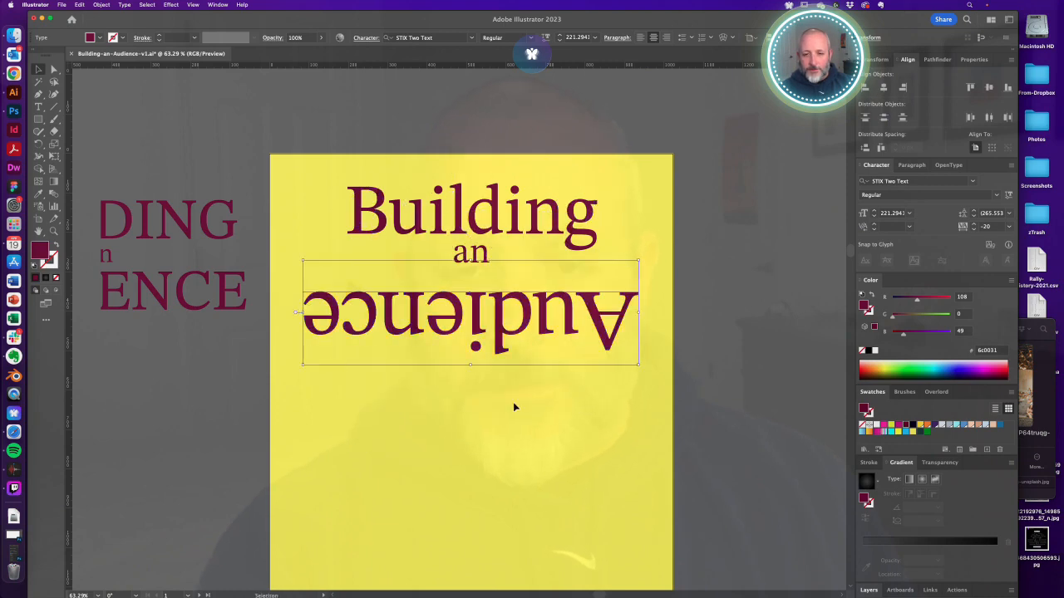
{"action": "key", "text": "a"}
{"action": "left_click", "coordinate": [522, 412]}
{"action": "key", "text": "t"}
{"action": "left_click", "coordinate": [488, 342]}
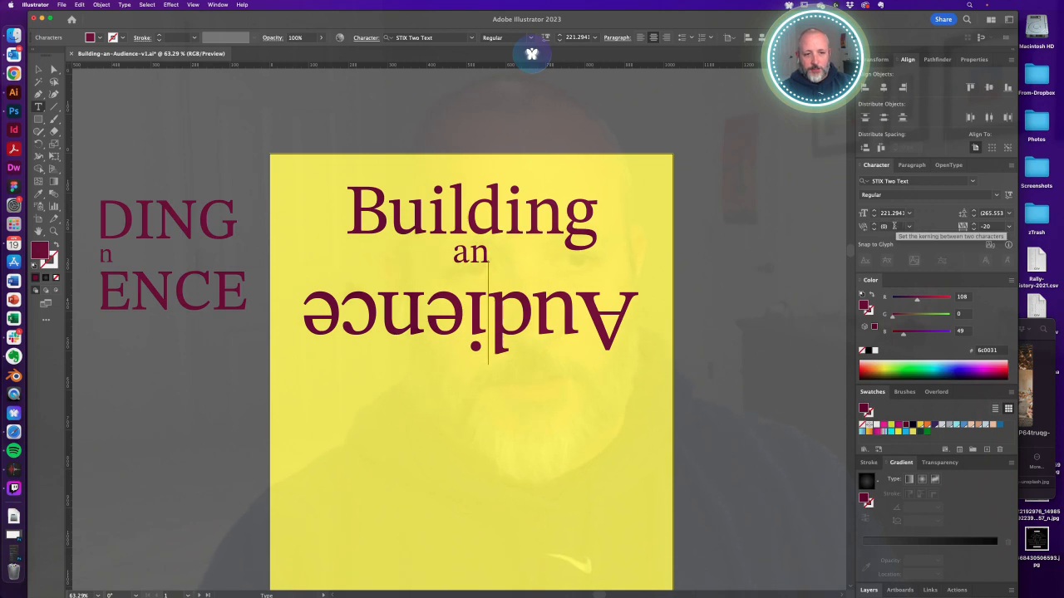
{"action": "left_click", "coordinate": [895, 226]}
{"action": "key", "text": "shift+Up"}
{"action": "key", "text": "shift+Up"}
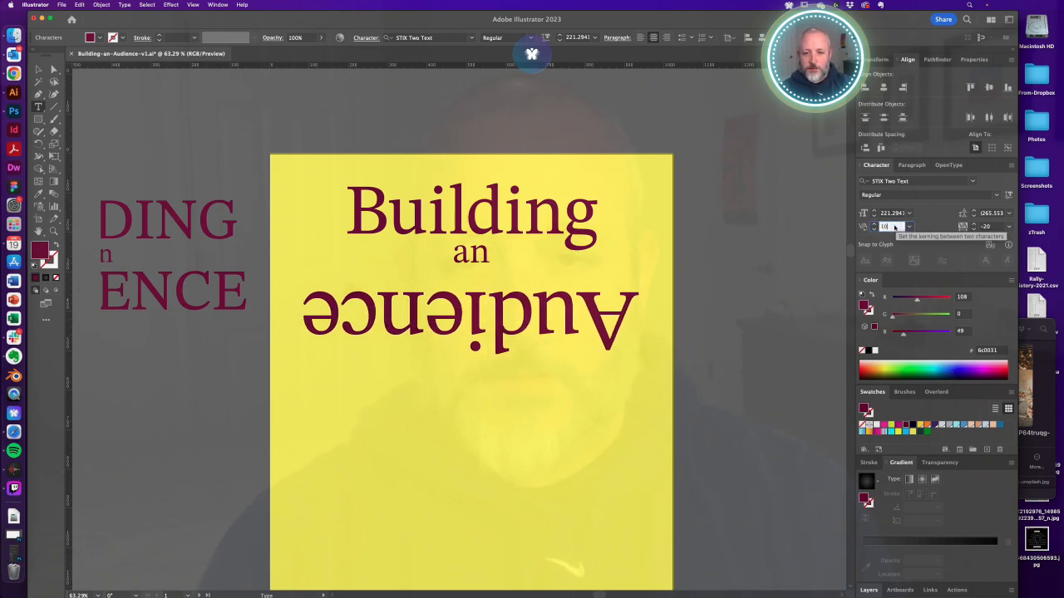
{"action": "left_click", "coordinate": [567, 424]}
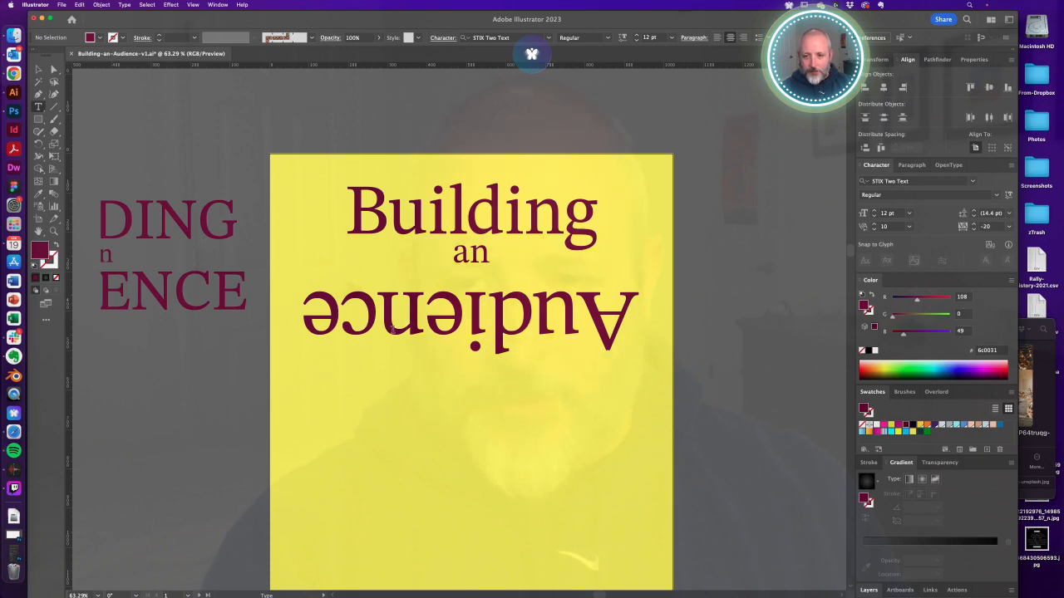
Check the kerning between "n" and "c", rotate "Audience" 180° back upright, and save the document
{"action": "left_click", "coordinate": [378, 308]}
{"action": "left_click", "coordinate": [895, 226]}
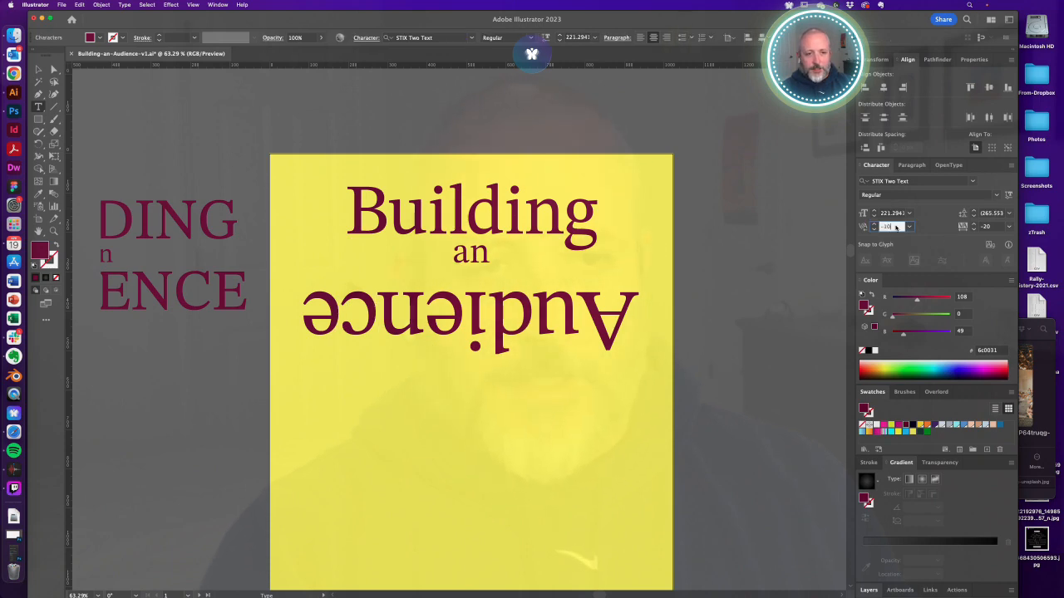
{"action": "key", "text": "Escape"}
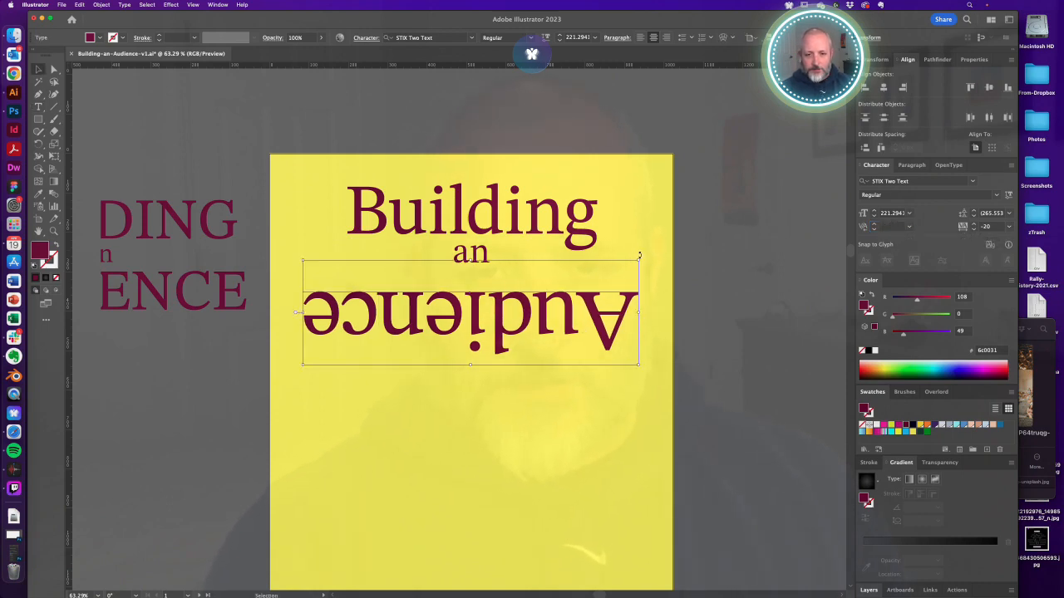
{"action": "left_click_drag", "start_coordinate": [640, 256], "coordinate": [303, 371]}
{"action": "left_click", "coordinate": [479, 414]}
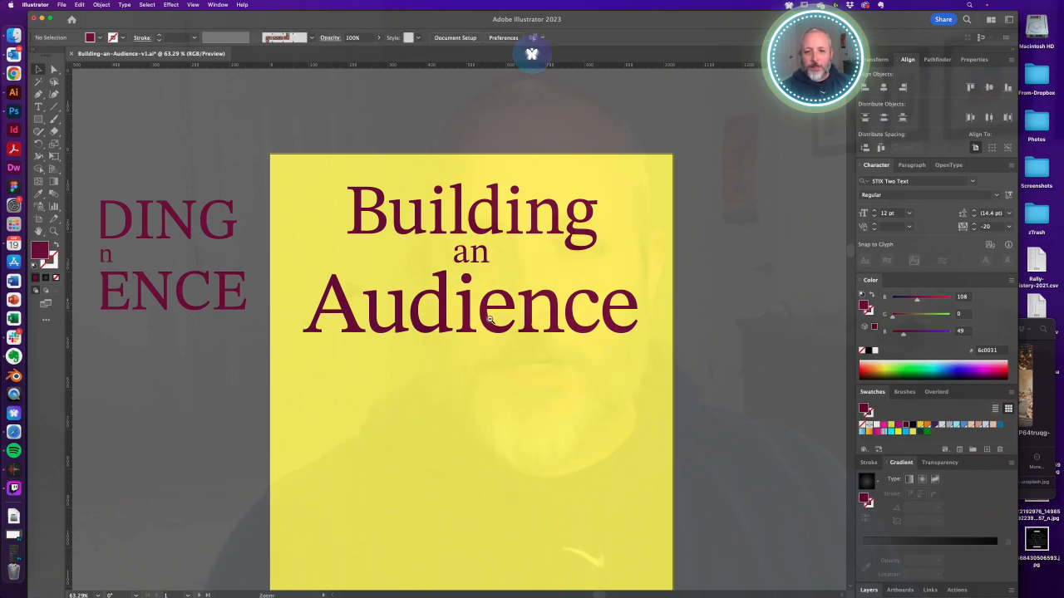
{"action": "left_click_drag", "start_coordinate": [498, 335], "coordinate": [487, 330]}
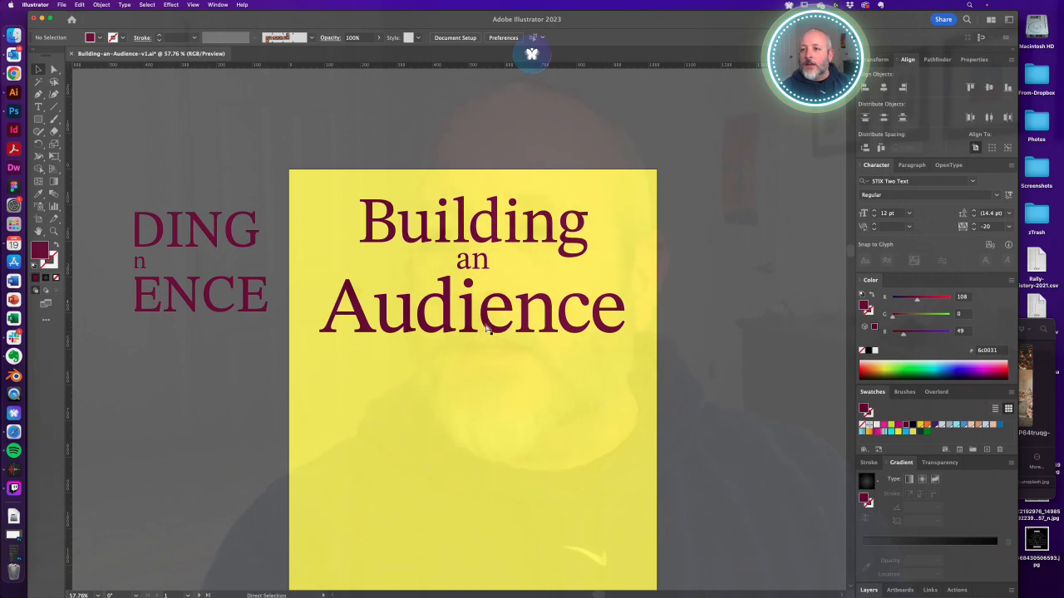
{"action": "key", "text": "super+s"}
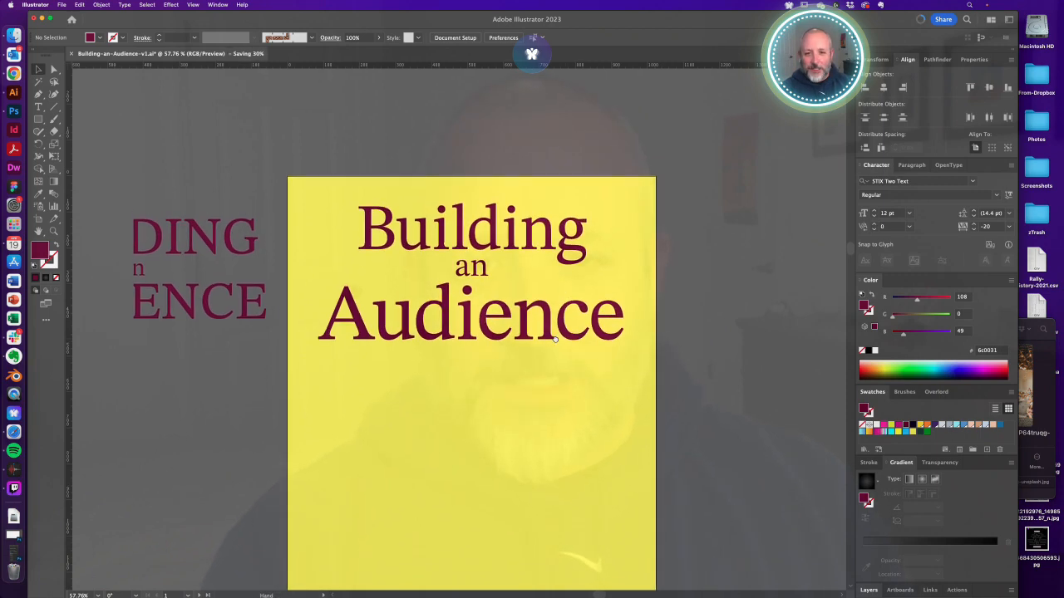
Select all unused swatches and delete them from the document's swatch collection
{"action": "left_click_drag", "start_coordinate": [630, 145], "coordinate": [560, 368]}
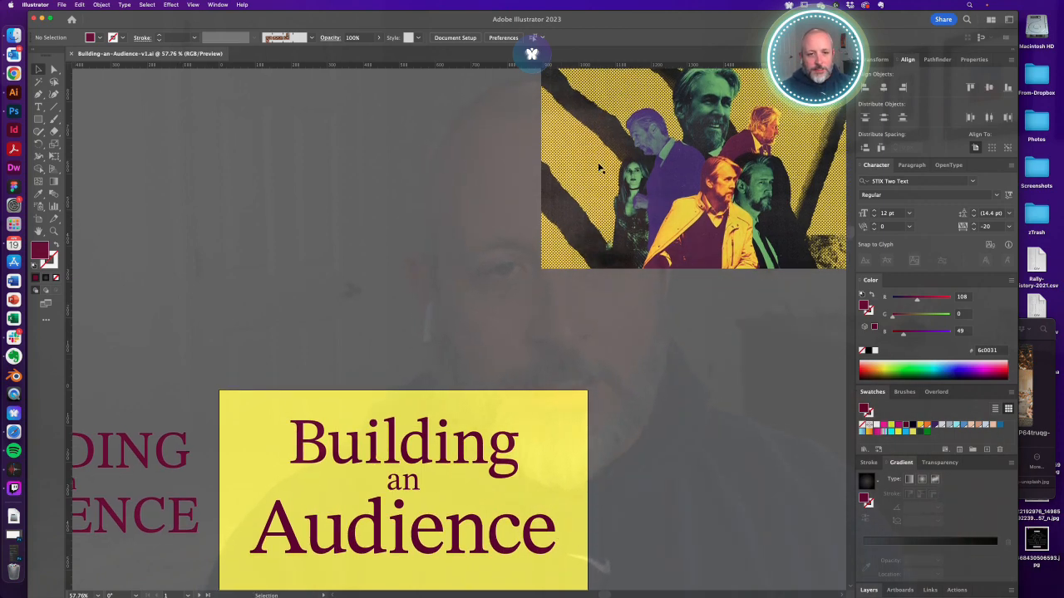
{"action": "left_click_drag", "start_coordinate": [689, 241], "coordinate": [659, 223]}
{"action": "left_click_drag", "start_coordinate": [551, 376], "coordinate": [550, 335]}
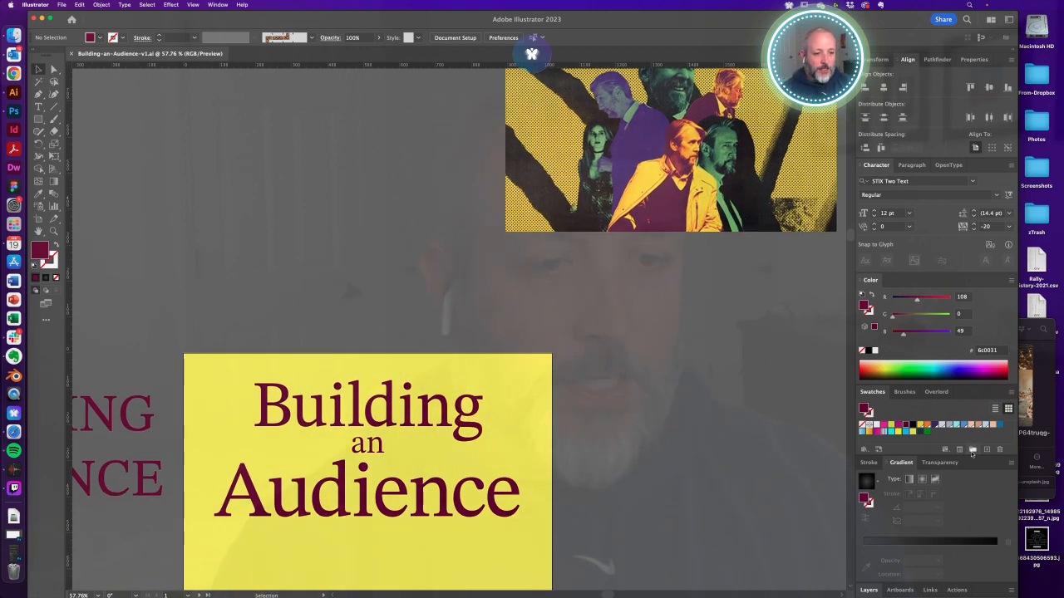
{"action": "left_click", "coordinate": [1011, 392]}
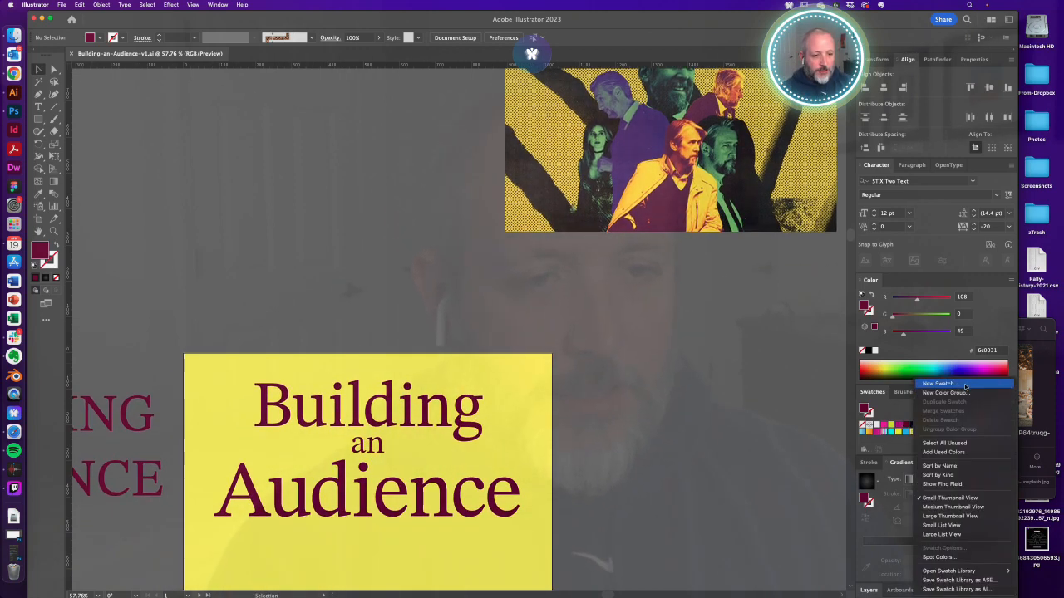
{"action": "left_click", "coordinate": [894, 445]}
{"action": "left_click", "coordinate": [1011, 392]}
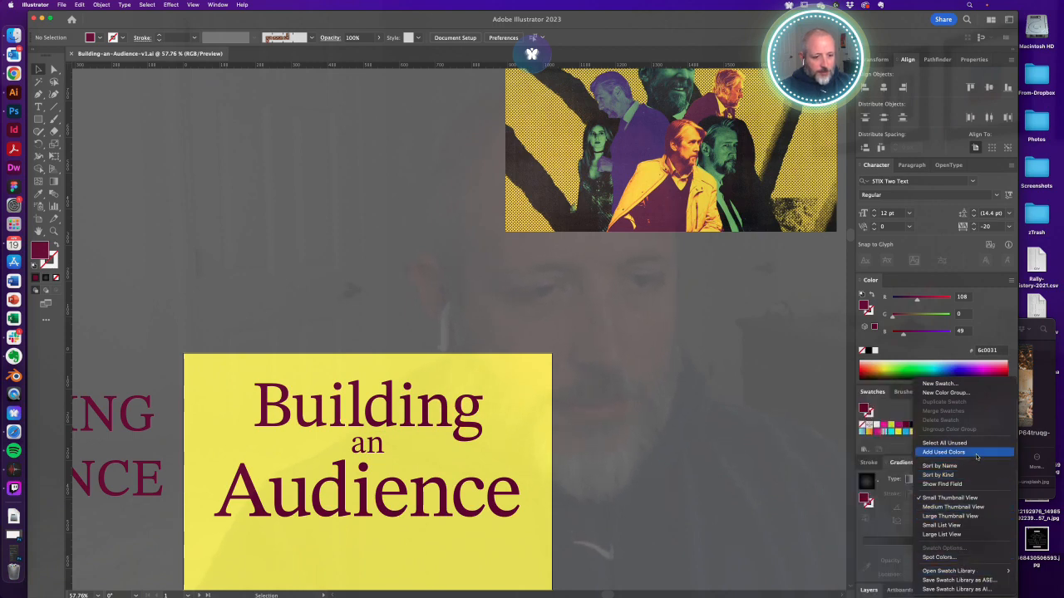
{"action": "left_click", "coordinate": [975, 455]}
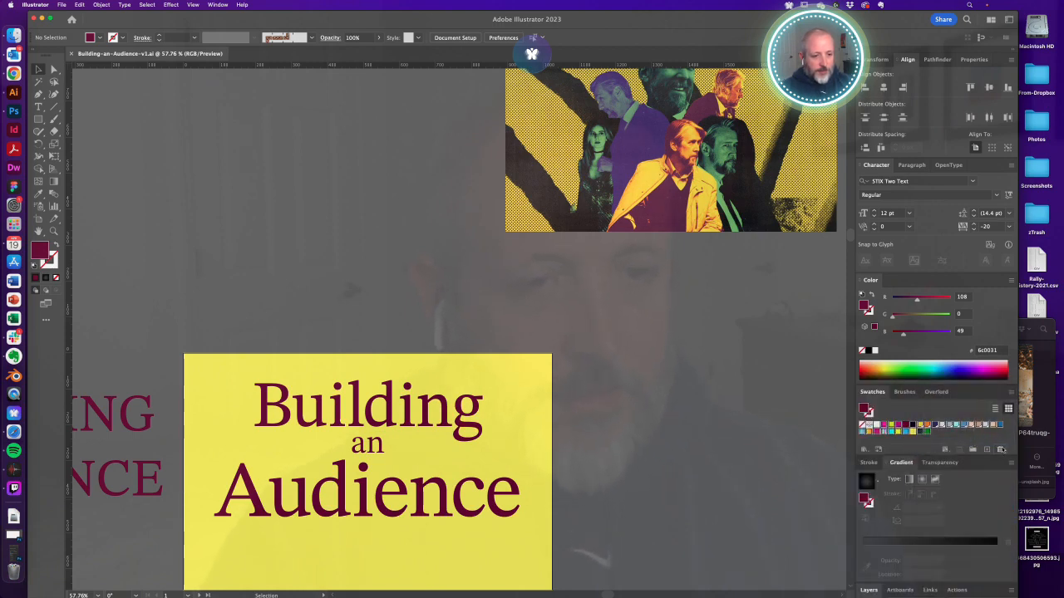
{"action": "left_click", "coordinate": [1001, 450]}
{"action": "left_click", "coordinate": [568, 323]}
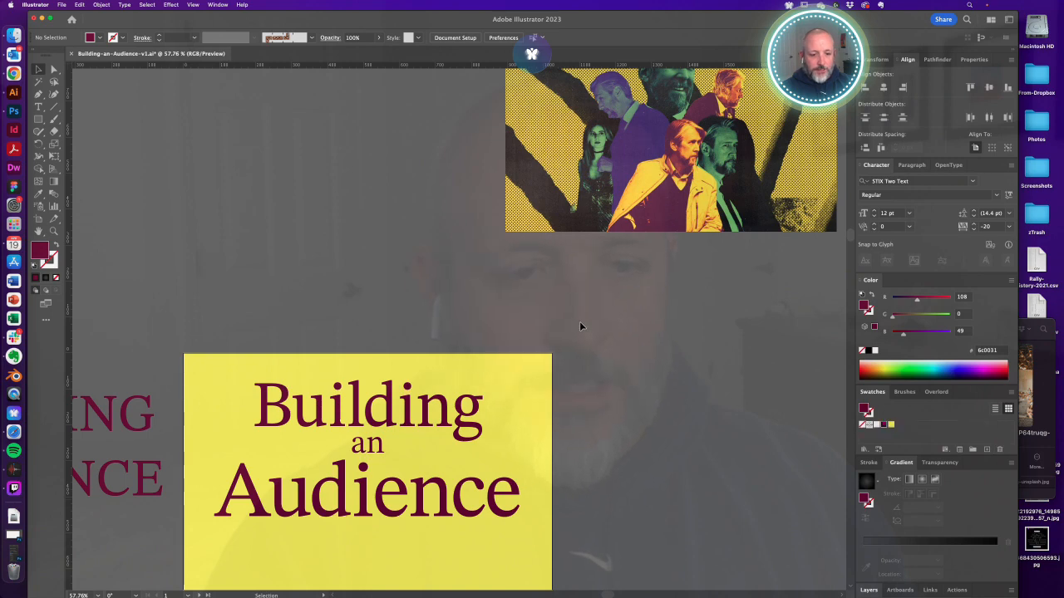
Draw a square about 85 px wide below the reference collage, fill it with the collage's sampled purple (#412c73), and save that color as a swatch
{"action": "key", "text": "m"}
{"action": "left_click_drag", "start_coordinate": [634, 286], "coordinate": [665, 315]}
{"action": "key", "text": "i"}
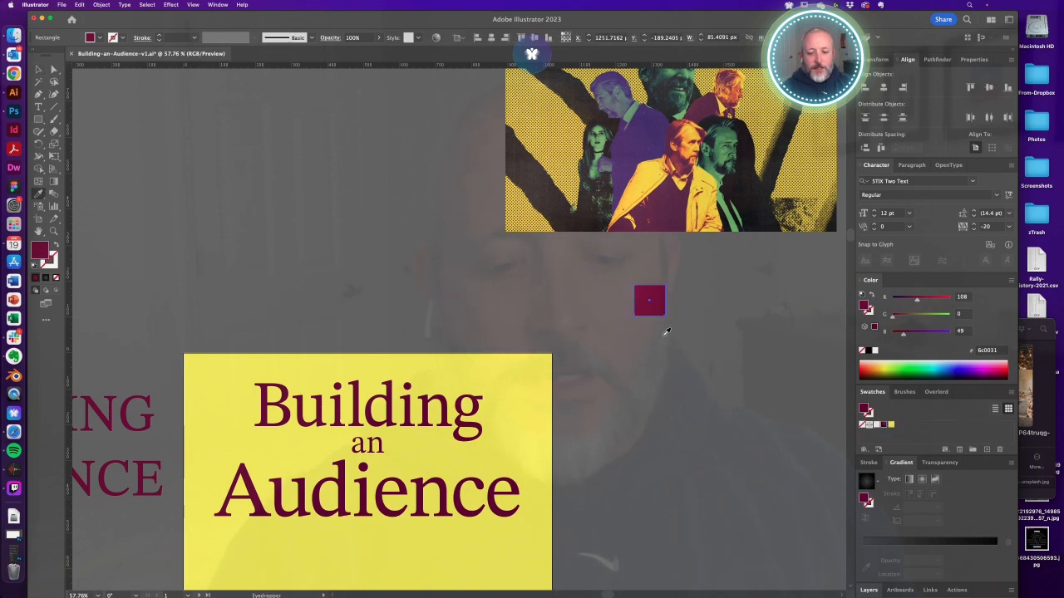
{"action": "left_click", "coordinate": [636, 131]}
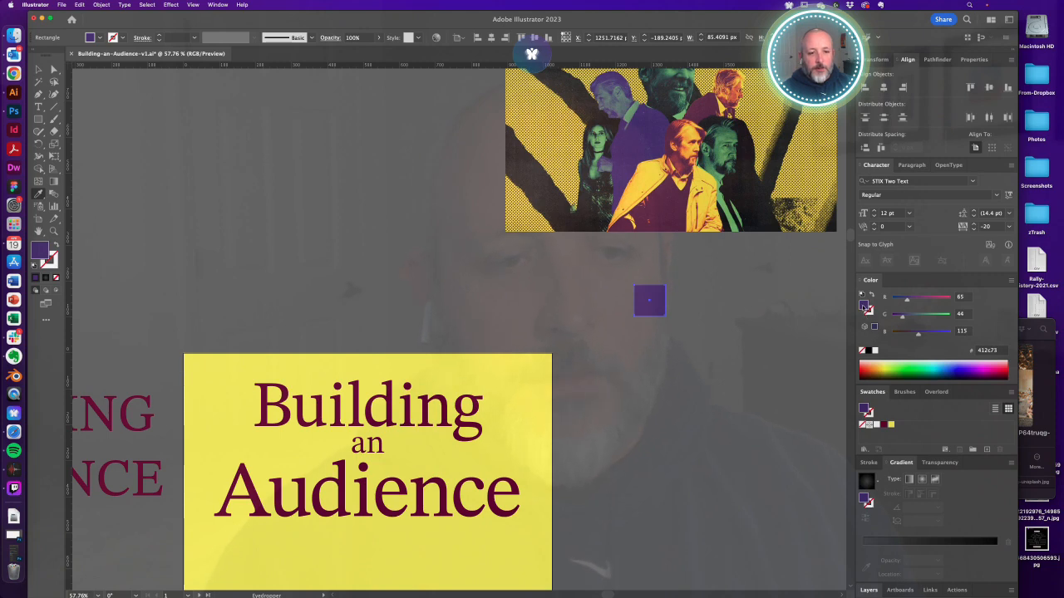
{"action": "left_click_drag", "start_coordinate": [865, 306], "coordinate": [897, 426]}
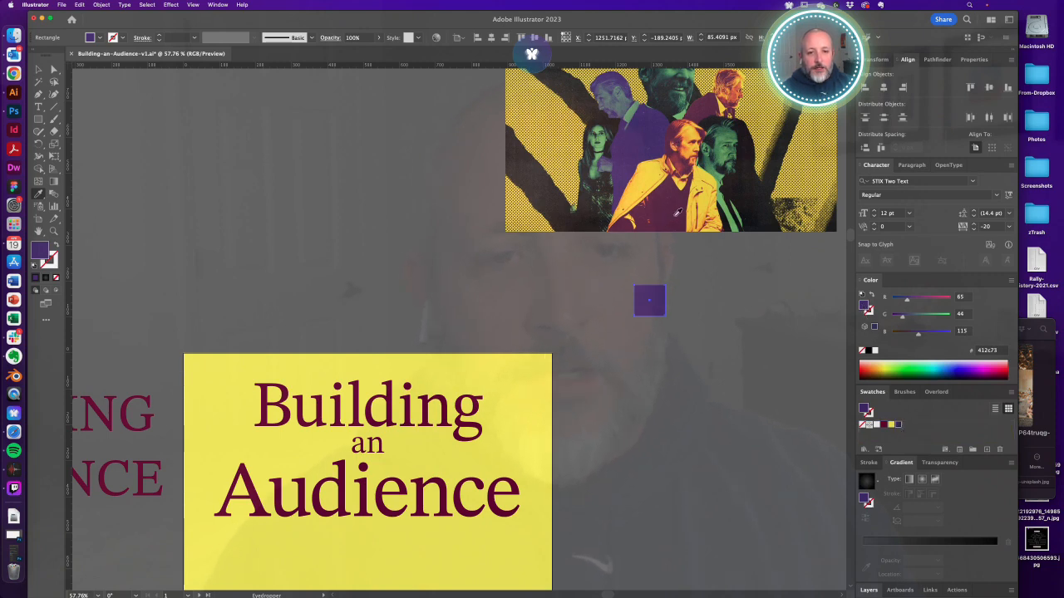
Sample green (#79b674), red (#c24a3a) and orange (#f69654) from the collage into the square, saving each as a swatch
{"action": "left_click", "coordinate": [725, 146]}
{"action": "left_click_drag", "start_coordinate": [865, 307], "coordinate": [913, 433]}
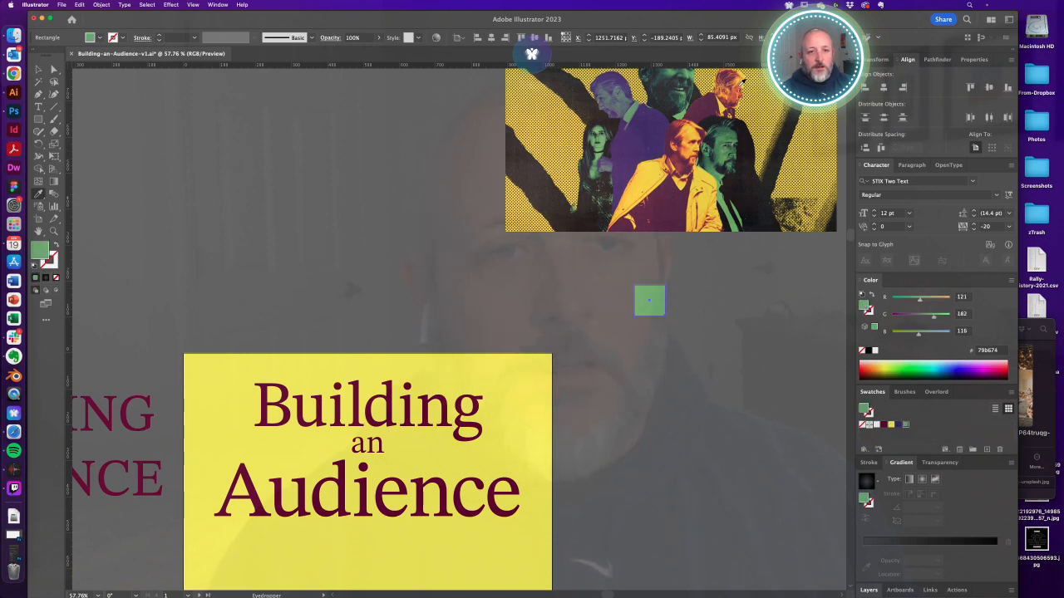
{"action": "left_click", "coordinate": [740, 89]}
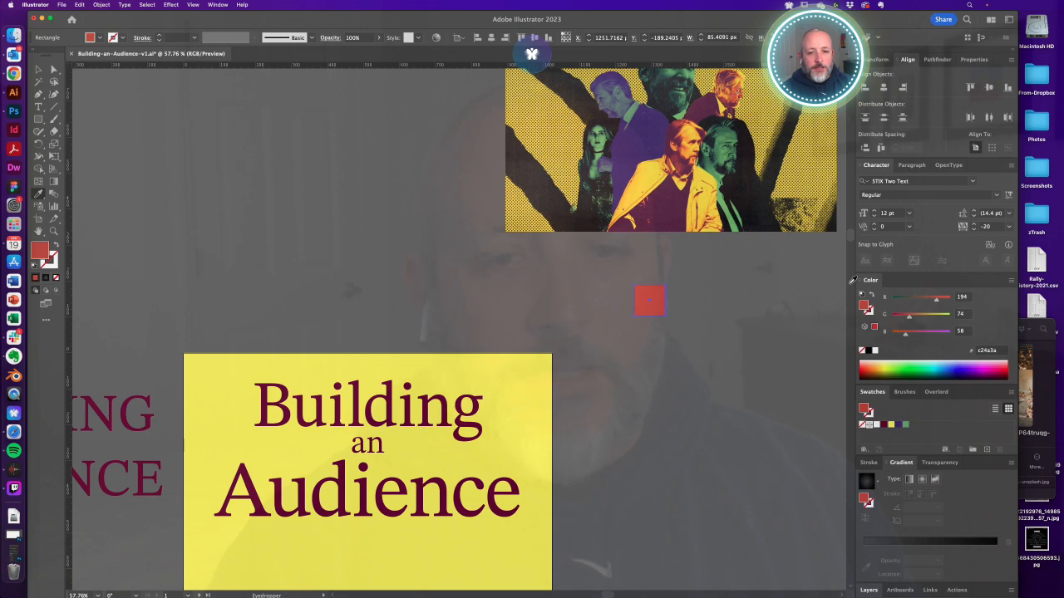
{"action": "left_click_drag", "start_coordinate": [920, 429], "coordinate": [921, 429]}
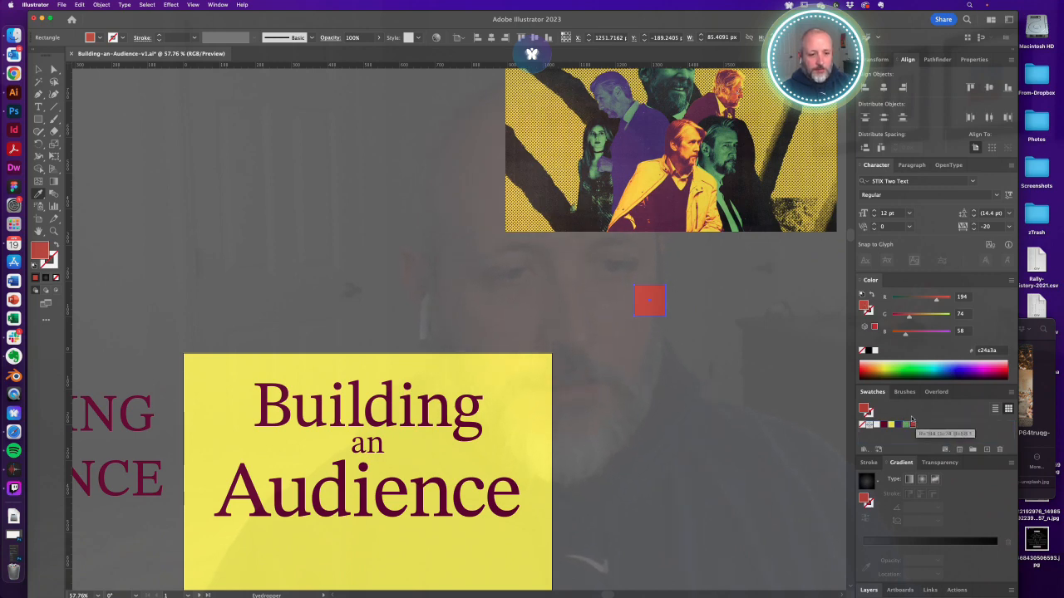
{"action": "left_click", "coordinate": [743, 79]}
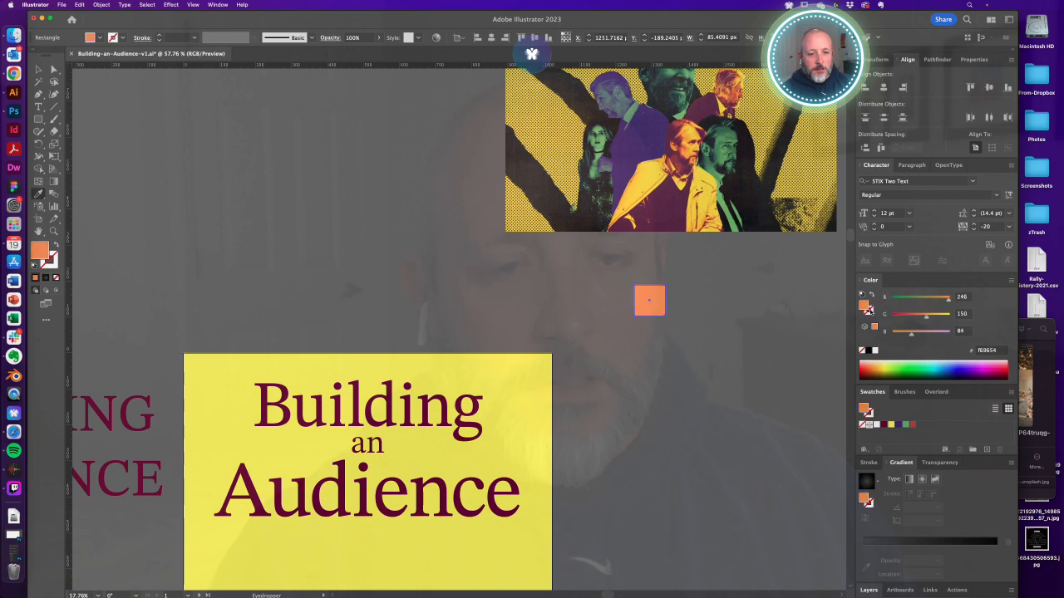
{"action": "left_click_drag", "start_coordinate": [865, 311], "coordinate": [924, 427]}
Delete the orange sampling square below the reference collage
{"action": "key", "text": "a"}
{"action": "left_click", "coordinate": [728, 338]}
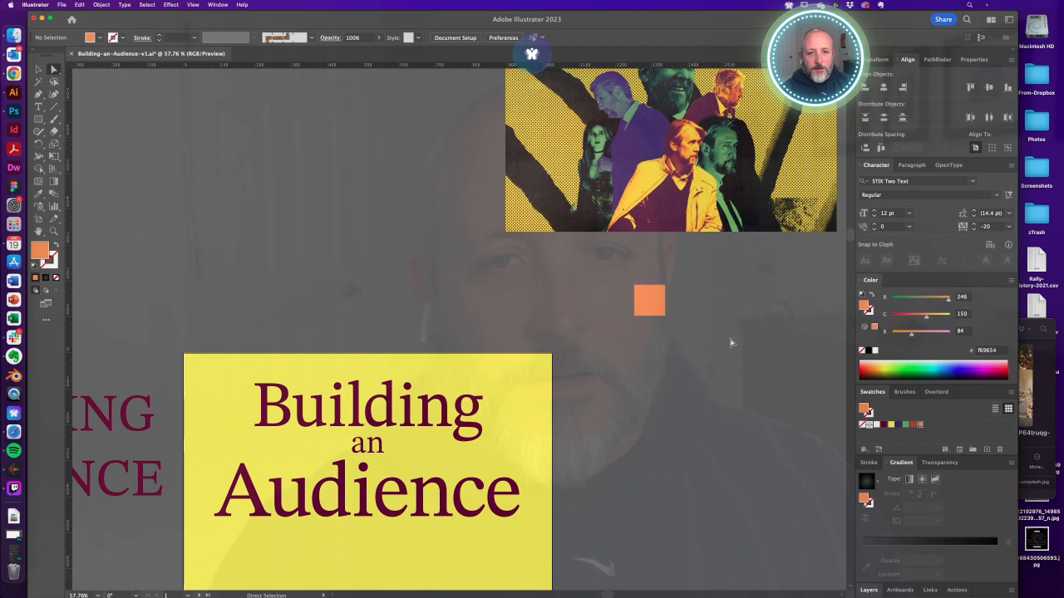
{"action": "scroll", "coordinate": [640, 349], "scroll_direction": "down", "scroll_amount": 5}
{"action": "key", "text": "v"}
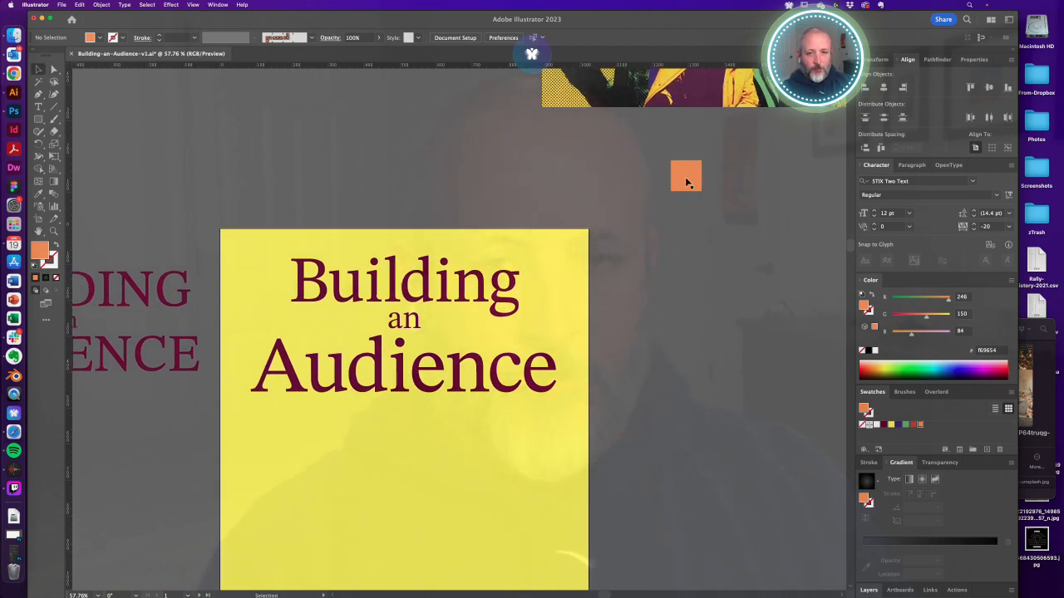
{"action": "left_click", "coordinate": [690, 181]}
{"action": "key", "text": "Delete"}
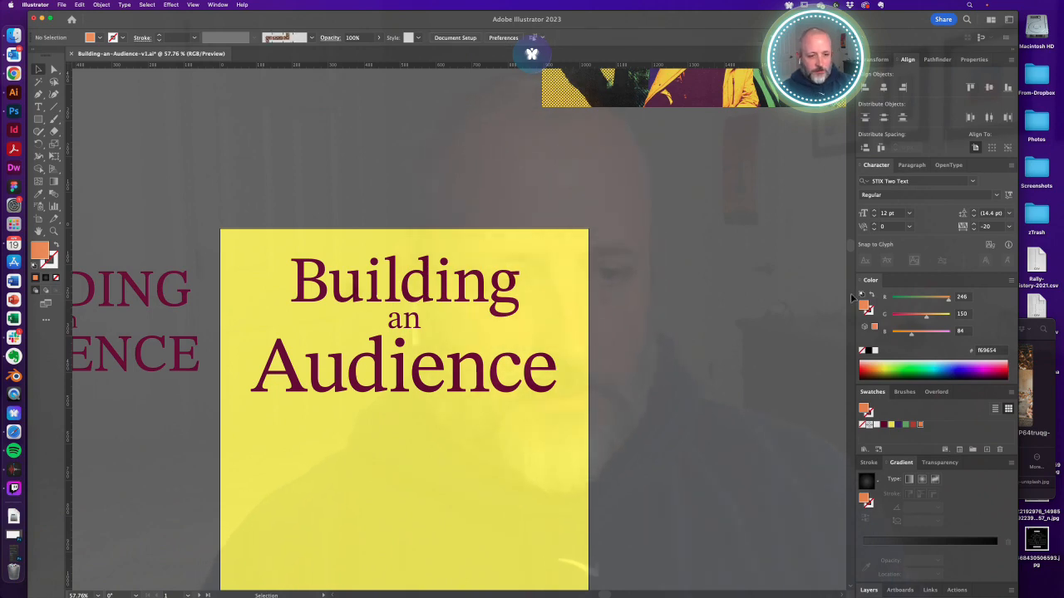
{"action": "left_click_drag", "start_coordinate": [623, 383], "coordinate": [705, 335]}
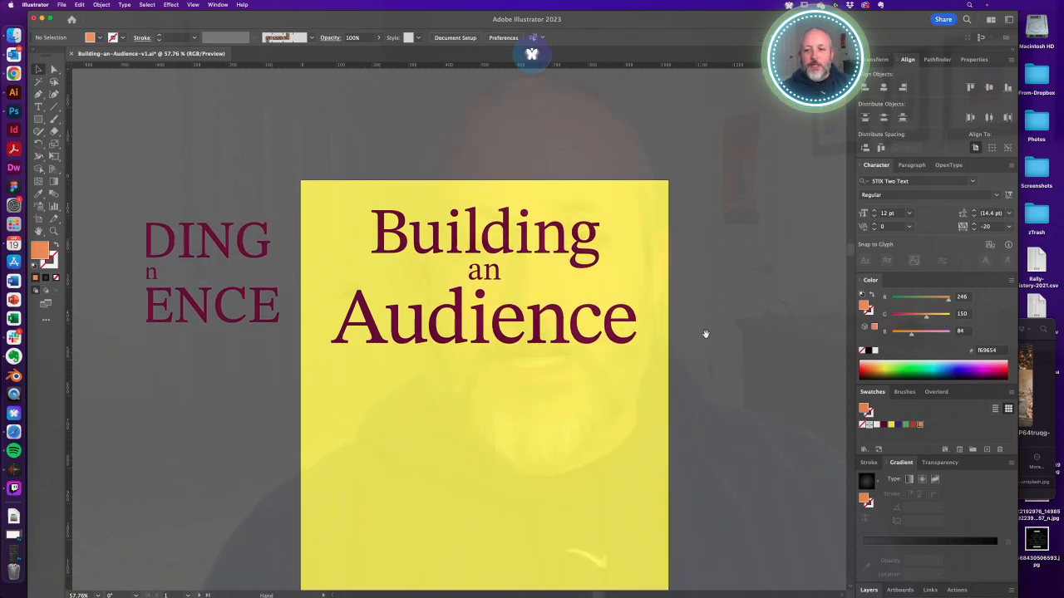
Switch to Evernote and review the ten "Build an Audience" points and the photo credits in the Podcast Infographics note
{"action": "left_click", "coordinate": [4, 396]}
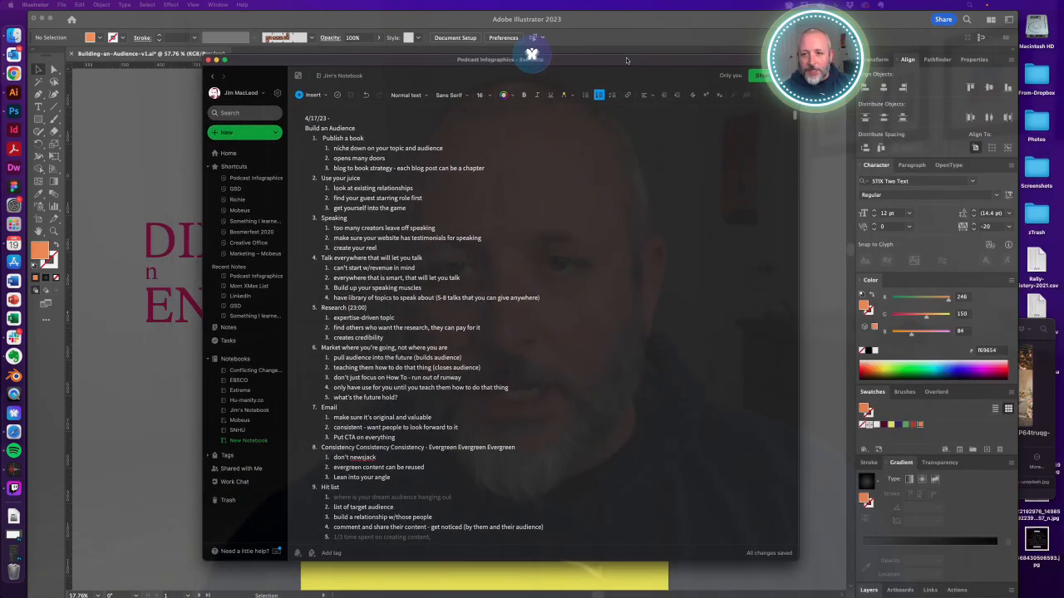
{"action": "scroll", "coordinate": [426, 258], "scroll_direction": "up", "scroll_amount": 3}
{"action": "scroll", "coordinate": [416, 266], "scroll_direction": "down", "scroll_amount": 2}
{"action": "scroll", "coordinate": [399, 279], "scroll_direction": "up", "scroll_amount": 2}
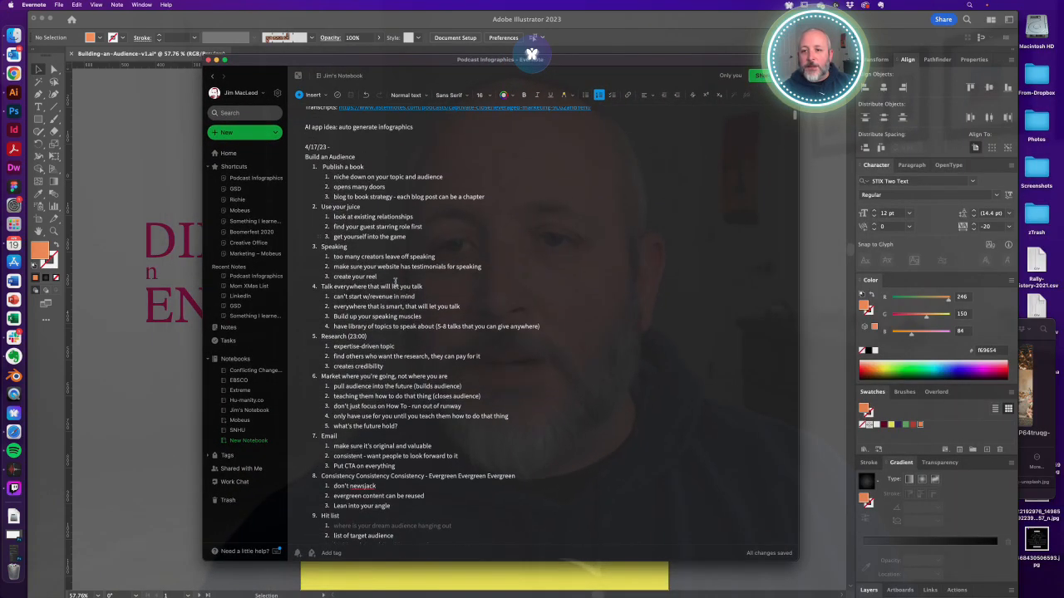
{"action": "scroll", "coordinate": [395, 282], "scroll_direction": "down", "scroll_amount": 1}
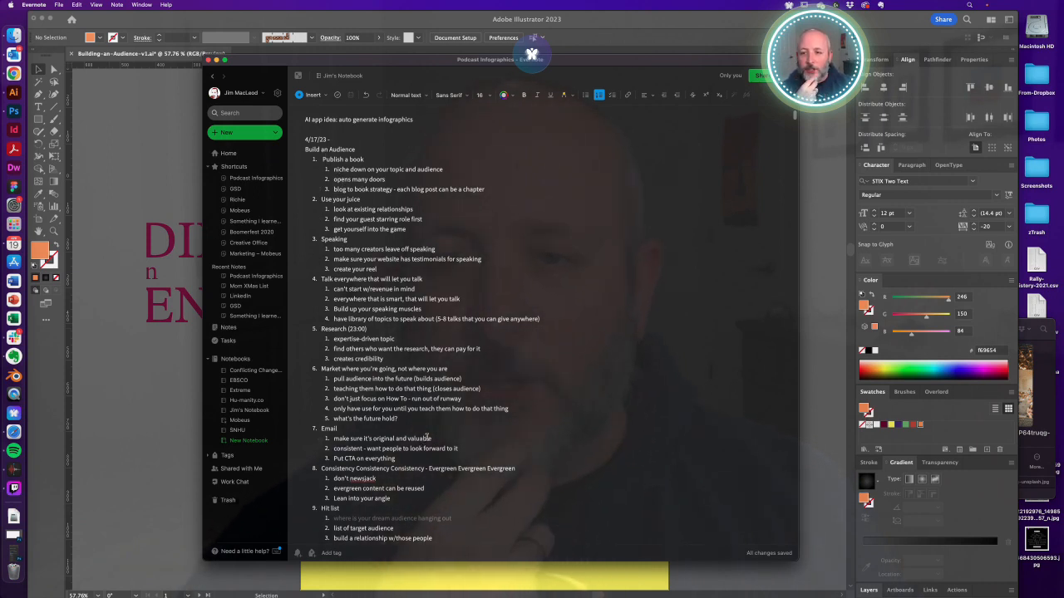
{"action": "scroll", "coordinate": [427, 437], "scroll_direction": "down", "scroll_amount": 3}
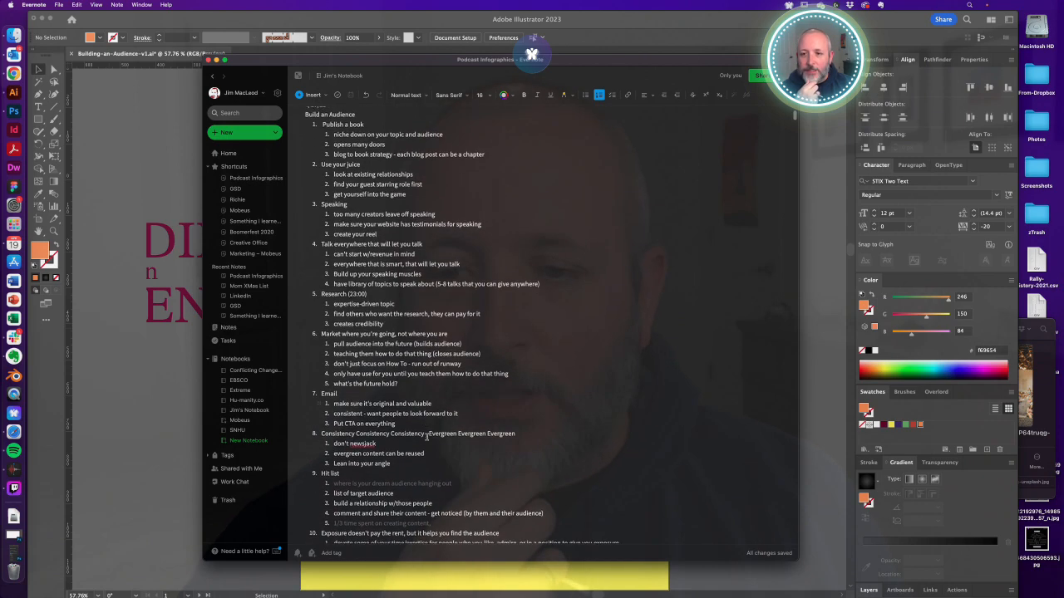
{"action": "scroll", "coordinate": [428, 437], "scroll_direction": "down", "scroll_amount": 4}
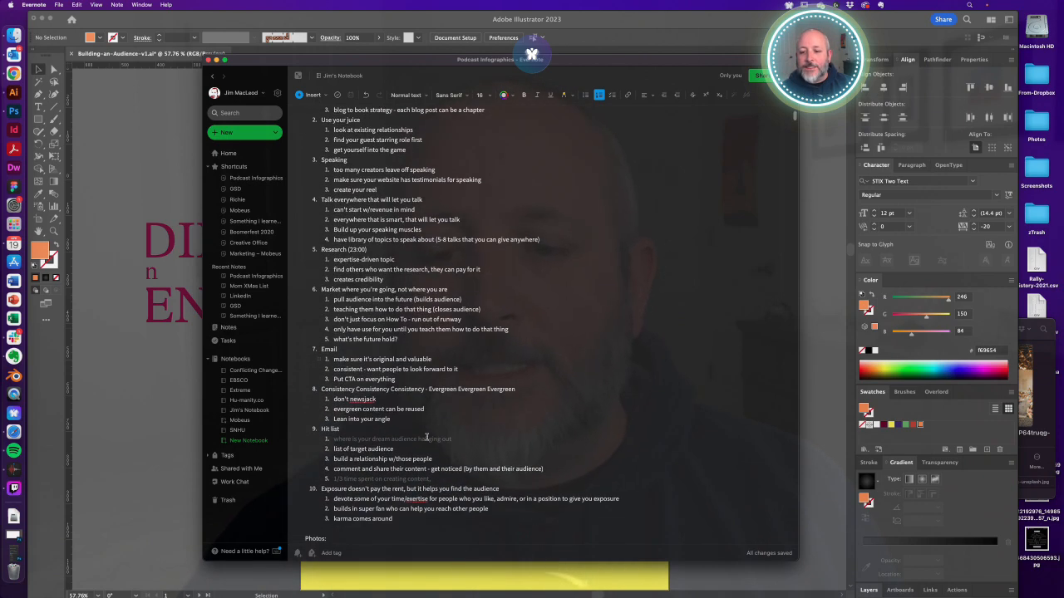
{"action": "scroll", "coordinate": [427, 437], "scroll_direction": "up", "scroll_amount": 8}
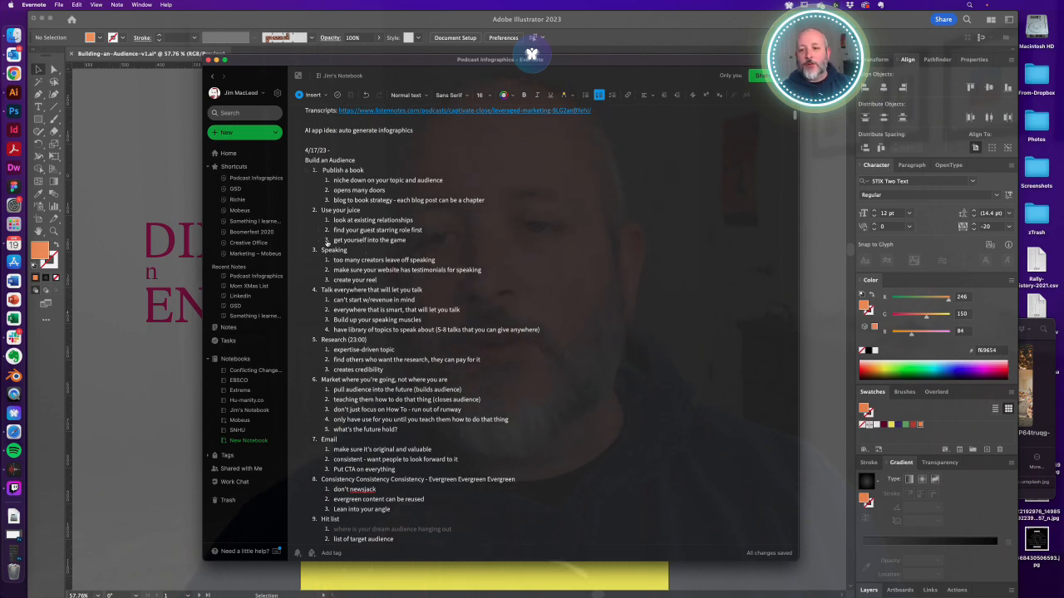
{"action": "scroll", "coordinate": [396, 471], "scroll_direction": "down", "scroll_amount": 14}
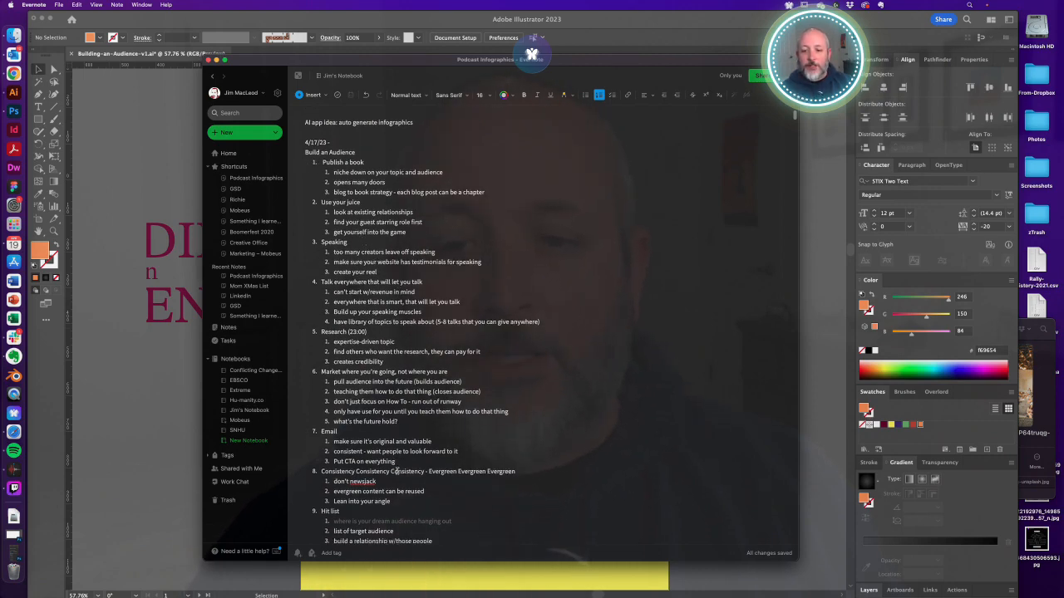
{"action": "scroll", "coordinate": [397, 471], "scroll_direction": "down", "scroll_amount": 3}
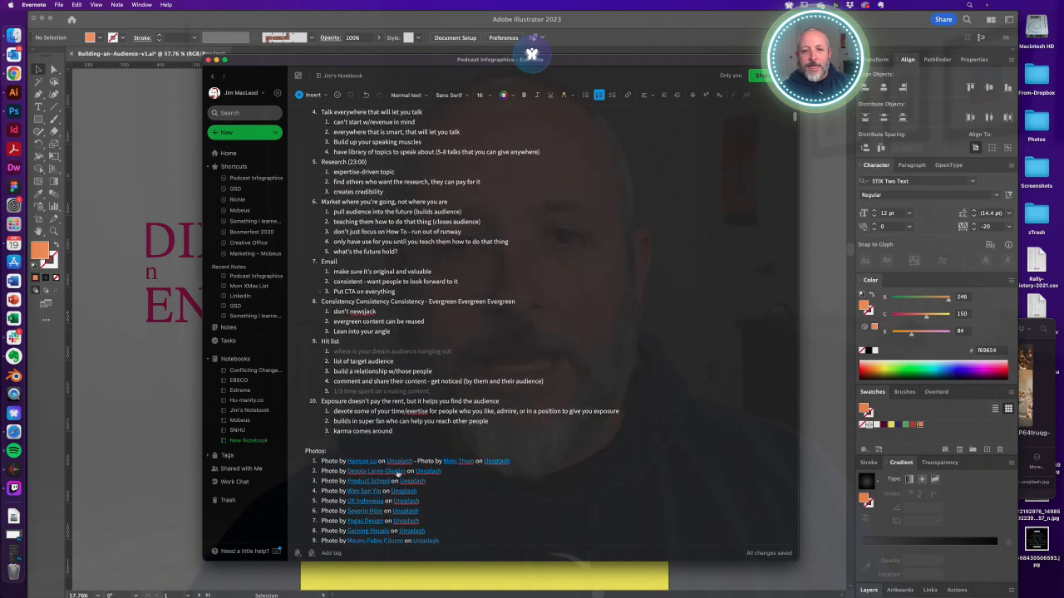
{"action": "scroll", "coordinate": [349, 483], "scroll_direction": "down", "scroll_amount": 4}
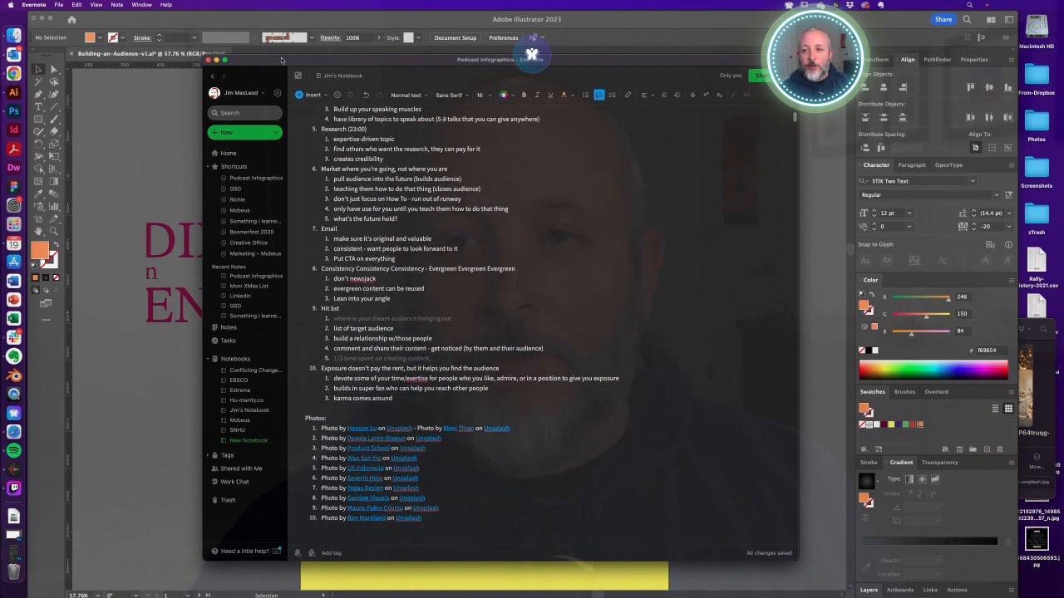
Switch back to Illustrator and add the point text "Publish a book" in the empty area below the title
{"action": "left_click_drag", "start_coordinate": [281, 59], "coordinate": [1063, 133]}
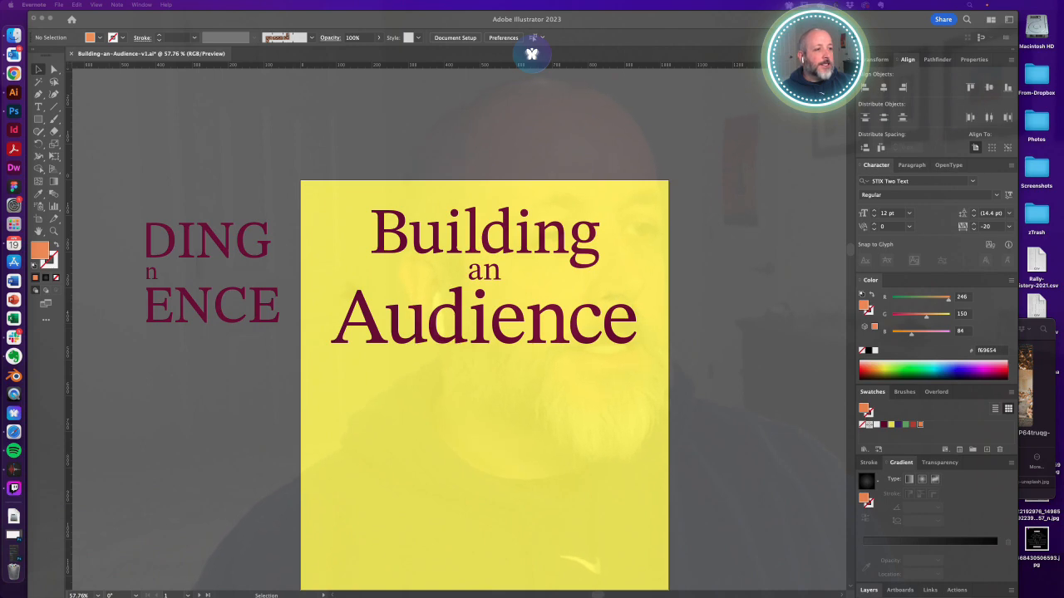
{"action": "left_click", "coordinate": [686, 424]}
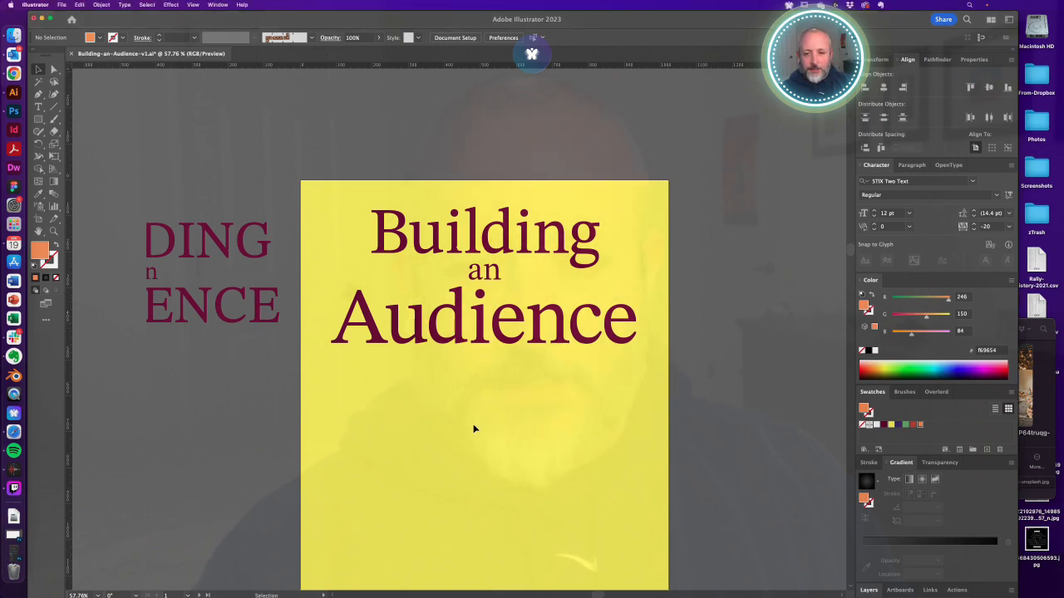
{"action": "key", "text": "t"}
{"action": "key", "text": "v"}
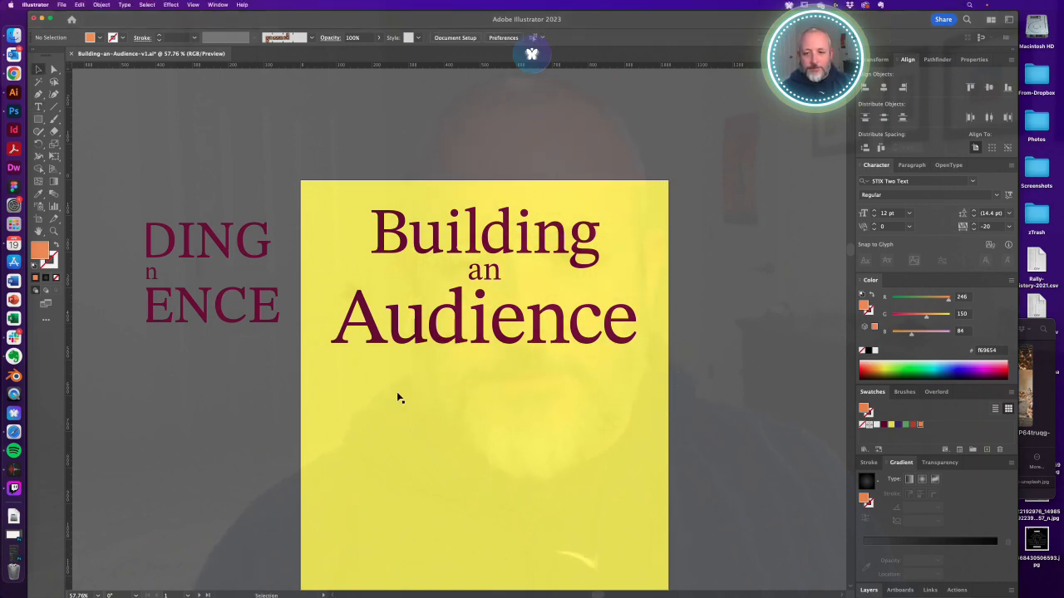
{"action": "key", "text": "t"}
{"action": "left_click", "coordinate": [351, 429]}
{"action": "left_click", "coordinate": [440, 456]}
{"action": "key", "text": "a"}
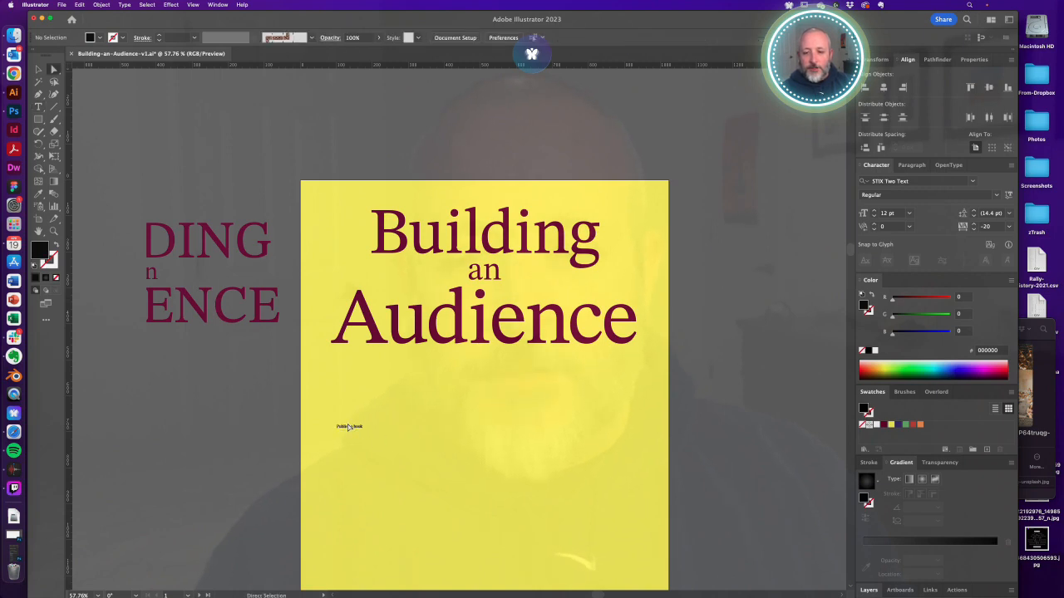
Enlarge the "Publish a book" text to about 48 pt, near the left margin of the yellow artboard
{"action": "left_click", "coordinate": [355, 429]}
{"action": "left_click_drag", "start_coordinate": [364, 430], "coordinate": [402, 422]}
{"action": "left_click", "coordinate": [487, 443]}
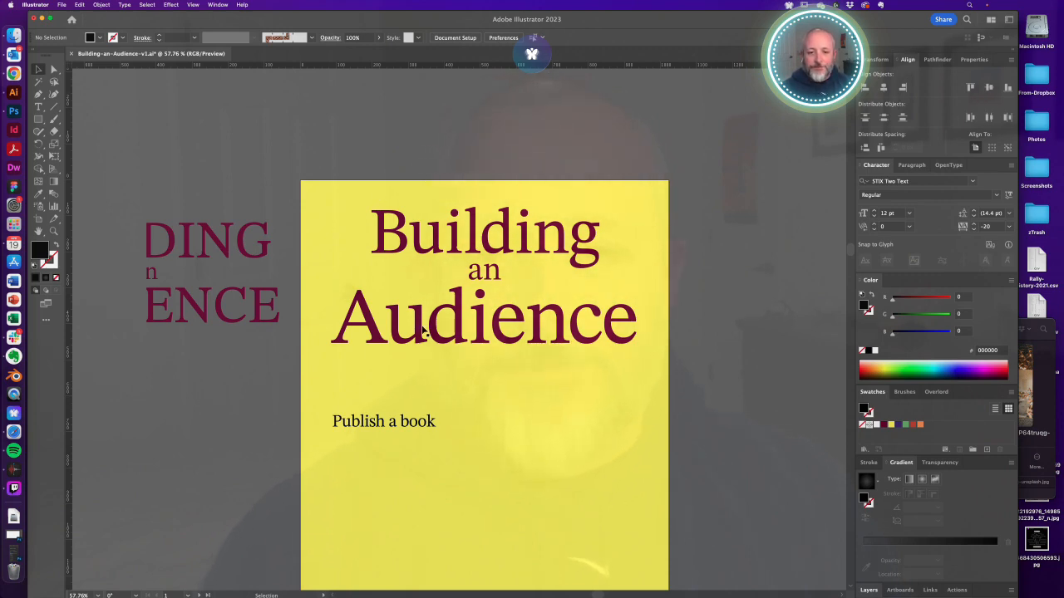
Draw a horizontal line about 346 px long to the left of "an" with the Pen tool, stroked and without fill
{"action": "key", "text": "p"}
{"action": "left_click", "coordinate": [458, 271]}
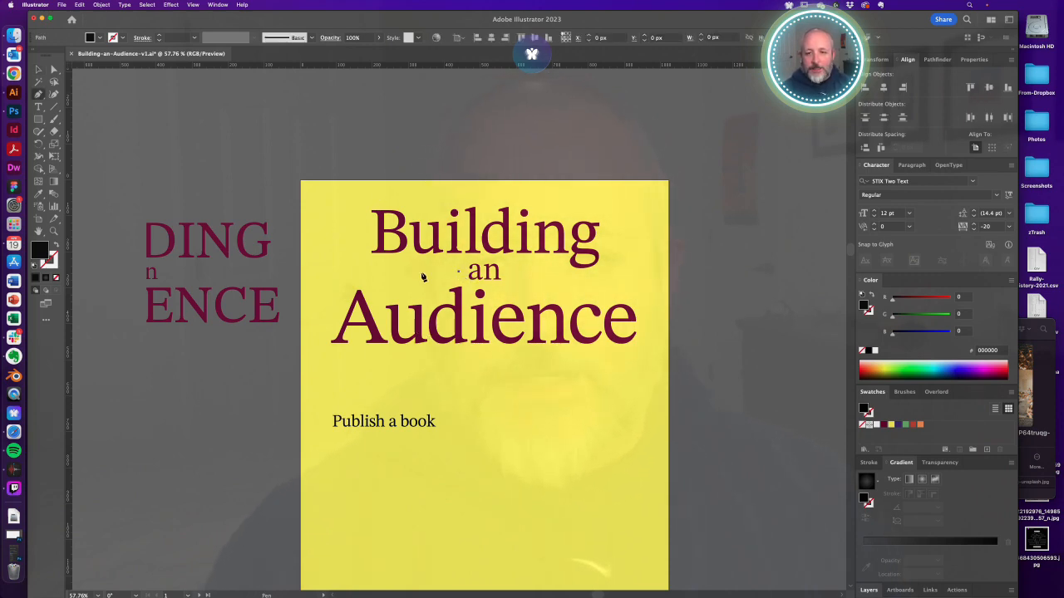
{"action": "left_click", "coordinate": [334, 271]}
{"action": "key", "text": "shift+x"}
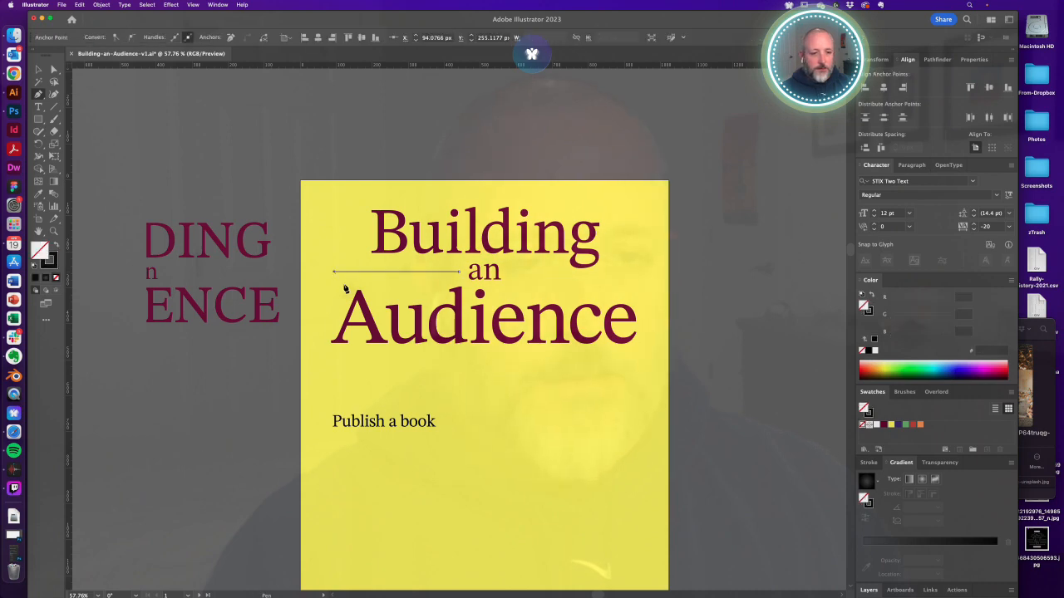
{"action": "left_click", "coordinate": [432, 357], "text": "super"}
Color the line's stroke with the title's maroon (#6c0031) and keep its fill set to none
{"action": "key", "text": "v"}
{"action": "left_click", "coordinate": [408, 273]}
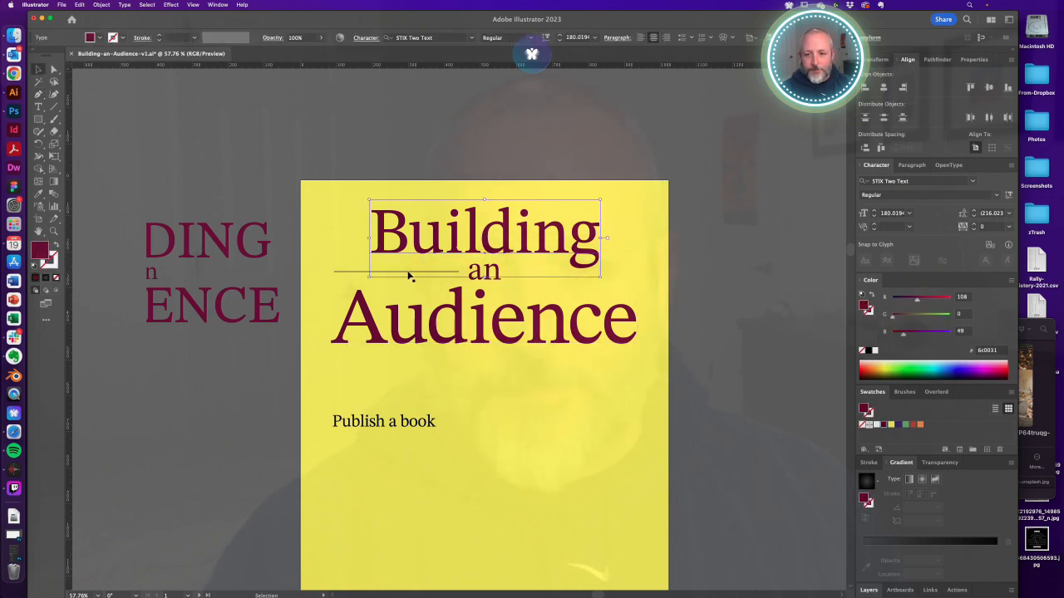
{"action": "left_click", "coordinate": [344, 276]}
{"action": "left_click", "coordinate": [344, 273]}
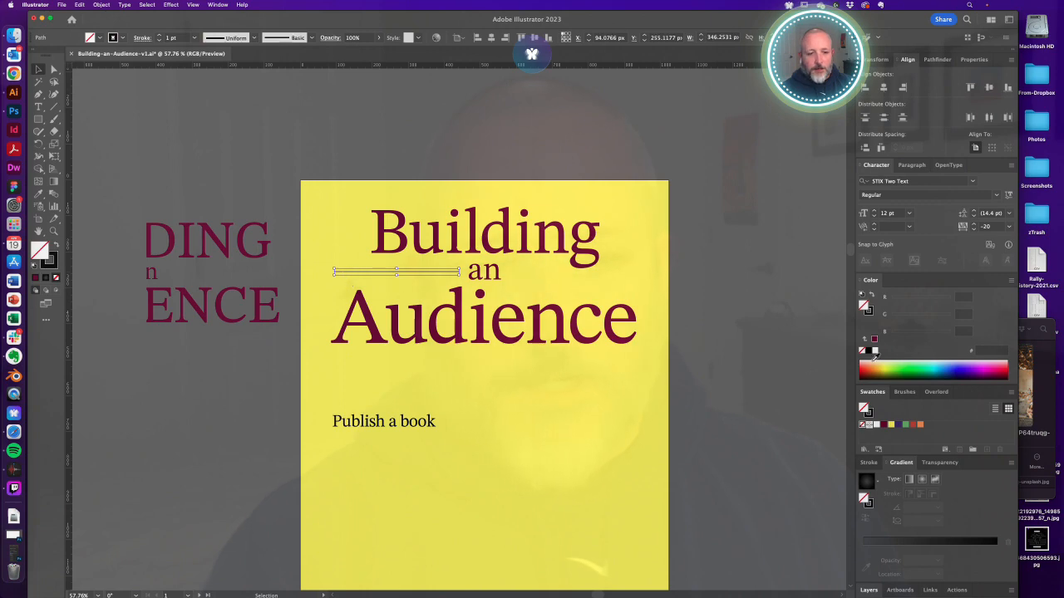
{"action": "left_click", "coordinate": [873, 340]}
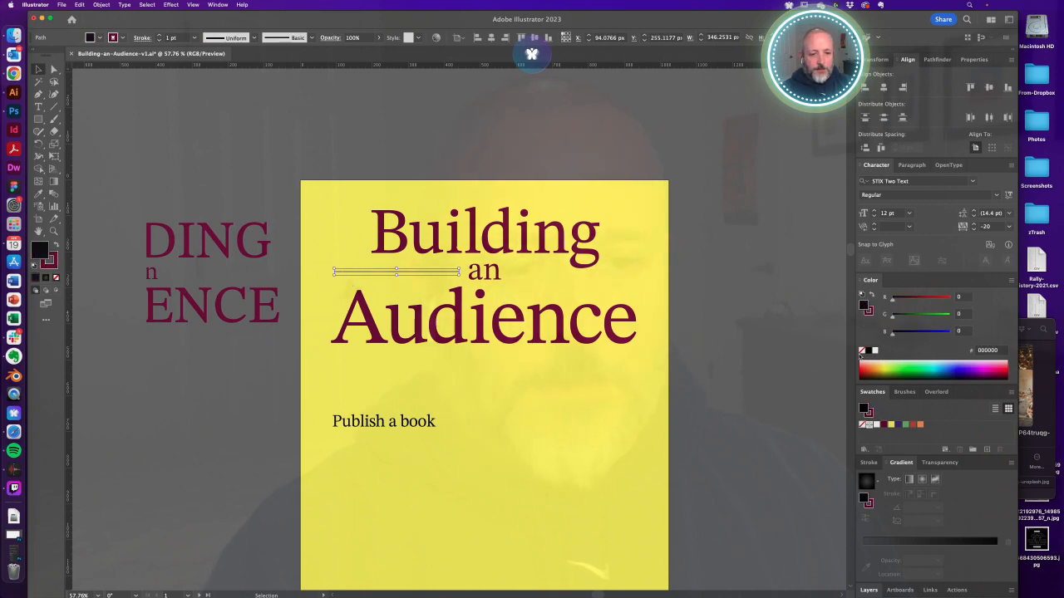
{"action": "left_click", "coordinate": [567, 424]}
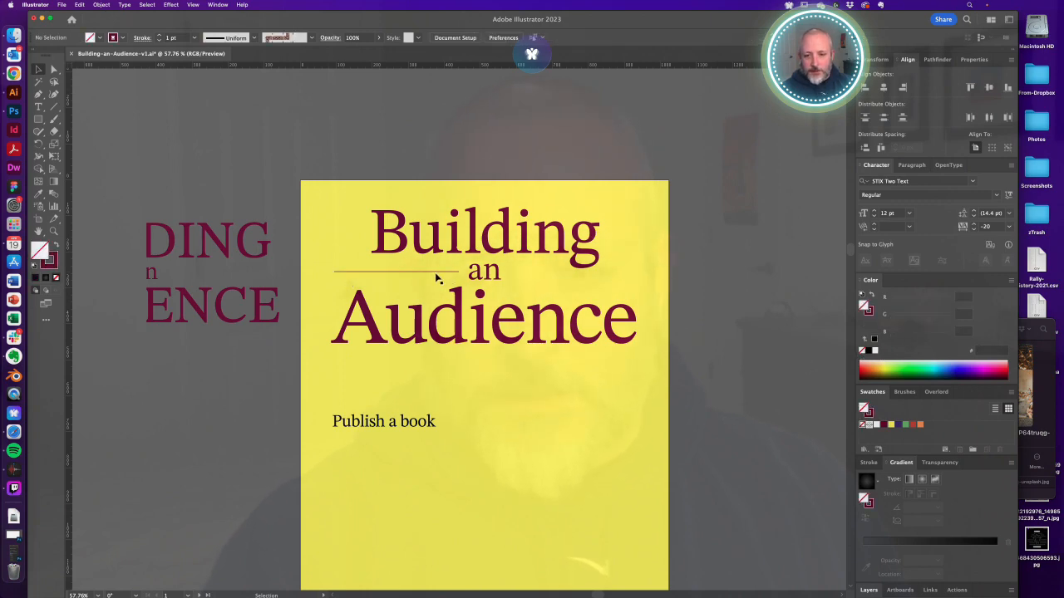
Set the stroke weight of the line beside "an" to 3 pt
{"action": "left_click", "coordinate": [435, 274]}
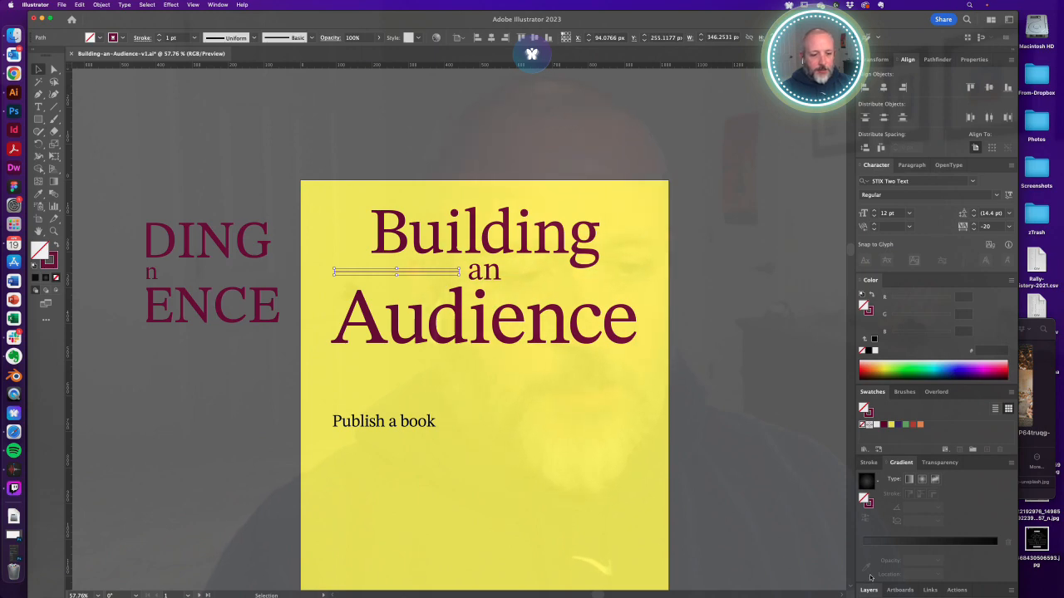
{"action": "left_click", "coordinate": [868, 463]}
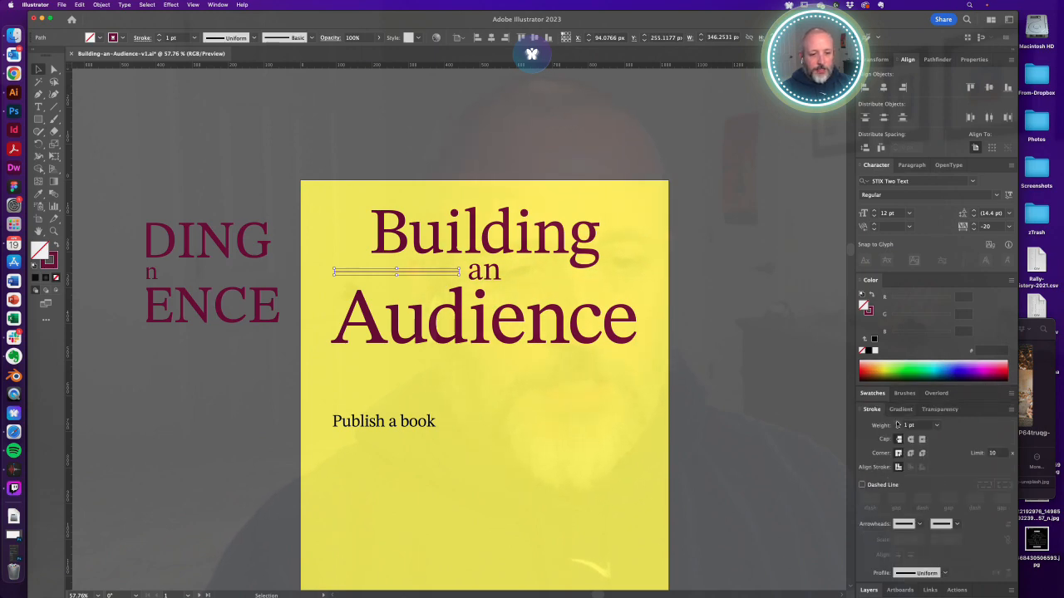
{"action": "left_click", "coordinate": [898, 425]}
{"action": "left_click", "coordinate": [898, 425]}
{"action": "left_click", "coordinate": [579, 468]}
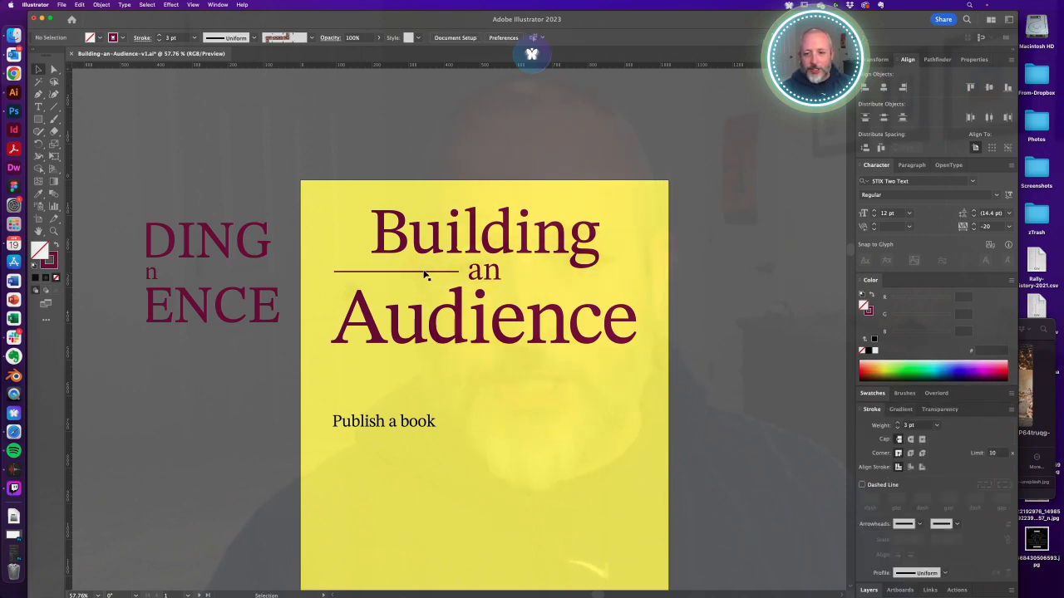
Reflect a copy of the line across the title's vertical centerline to the right side of "an"
{"action": "left_click", "coordinate": [394, 275]}
{"action": "left_click", "coordinate": [351, 277]}
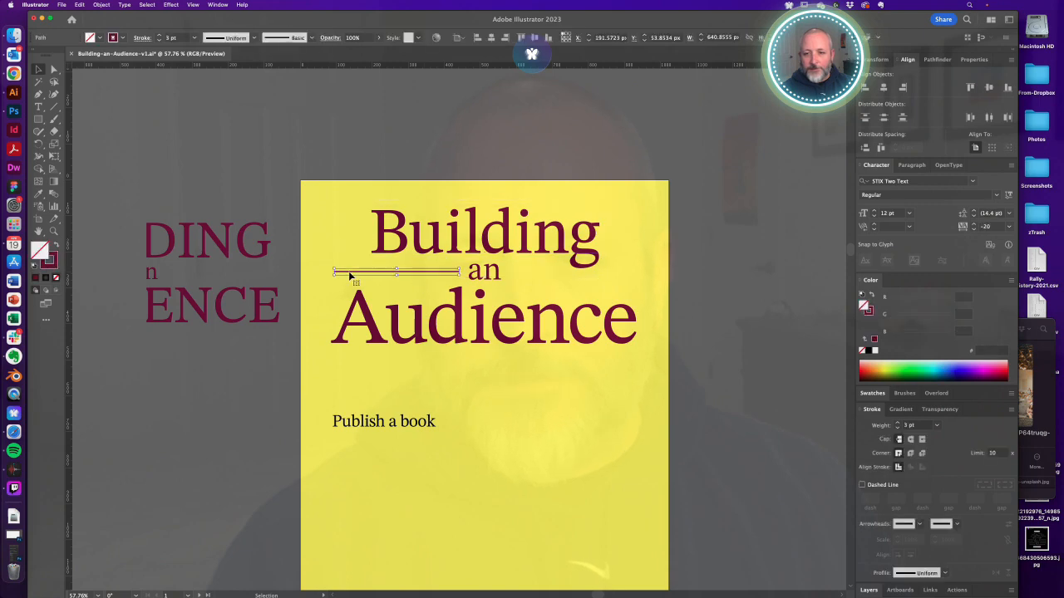
{"action": "left_click", "coordinate": [486, 203], "text": "alt"}
{"action": "left_click", "coordinate": [490, 374]}
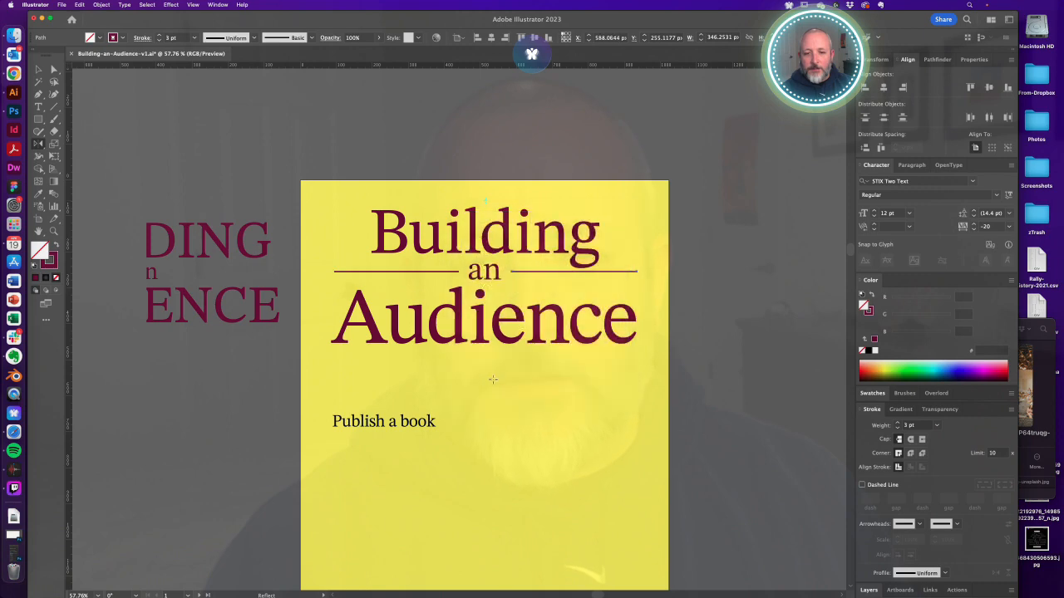
Group the two lines flanking "an" and center the group horizontally on the artboard
{"action": "left_click", "coordinate": [338, 273], "text": "shift"}
{"action": "key", "text": "super+g"}
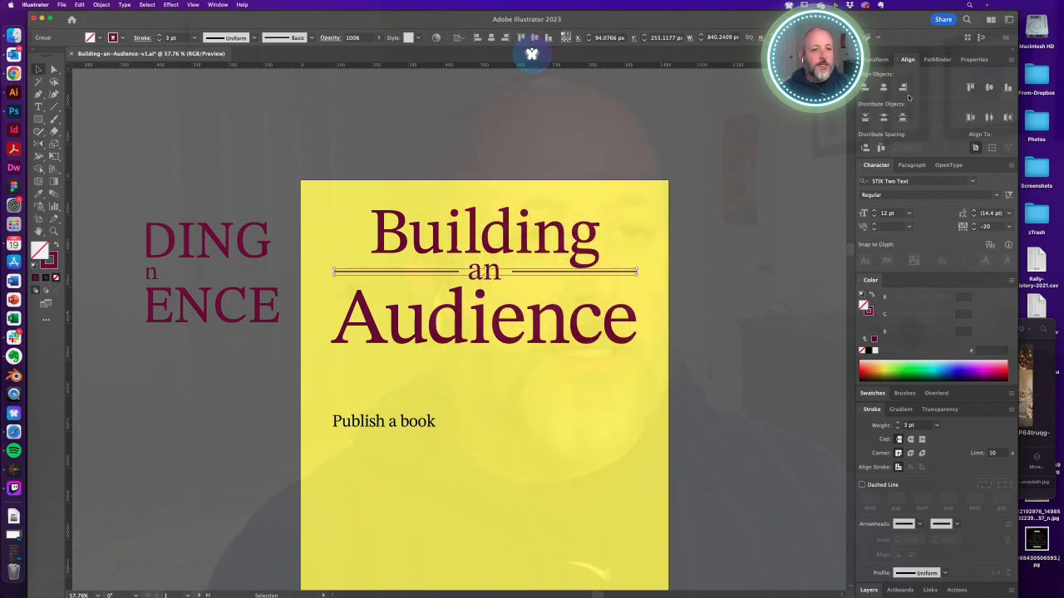
{"action": "left_click", "coordinate": [884, 88]}
{"action": "left_click", "coordinate": [646, 418]}
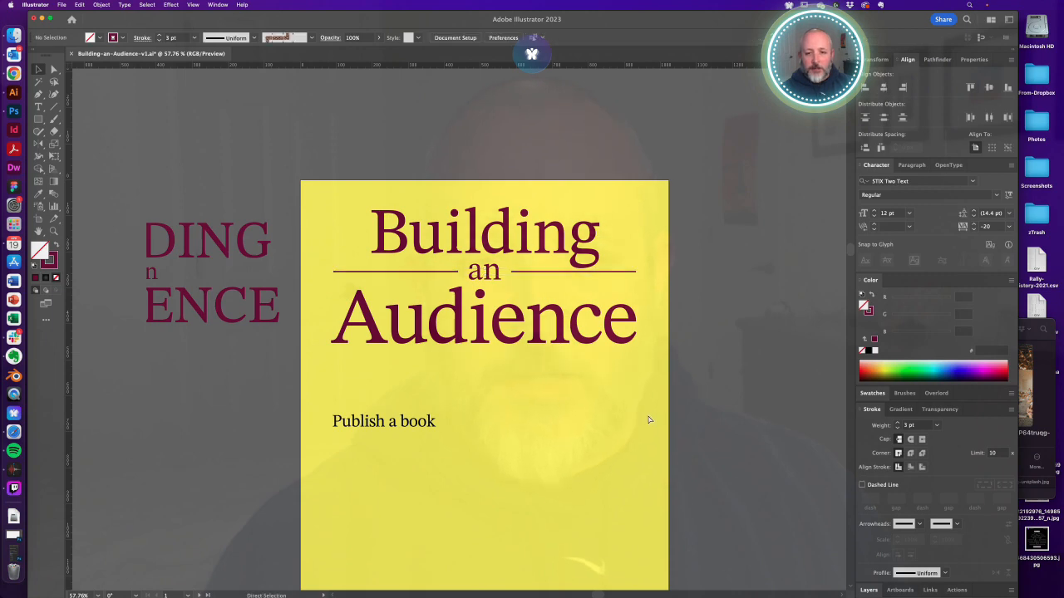
Nudge the grouped lines slightly down between "Building" and "Audience"
{"action": "key", "text": "a"}
{"action": "key", "text": "v"}
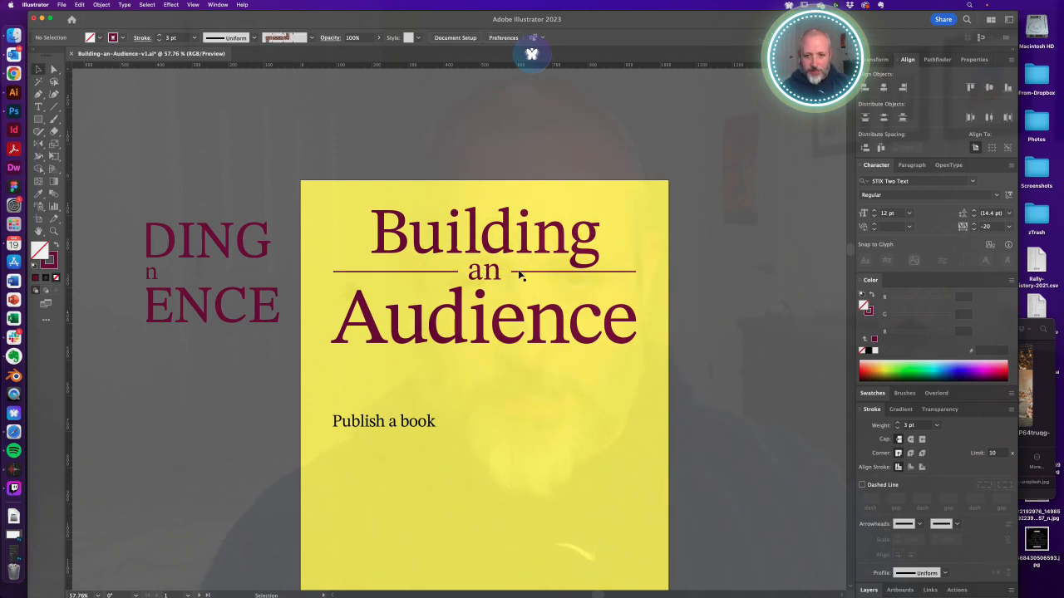
{"action": "left_click", "coordinate": [518, 272]}
{"action": "left_click", "coordinate": [626, 275]}
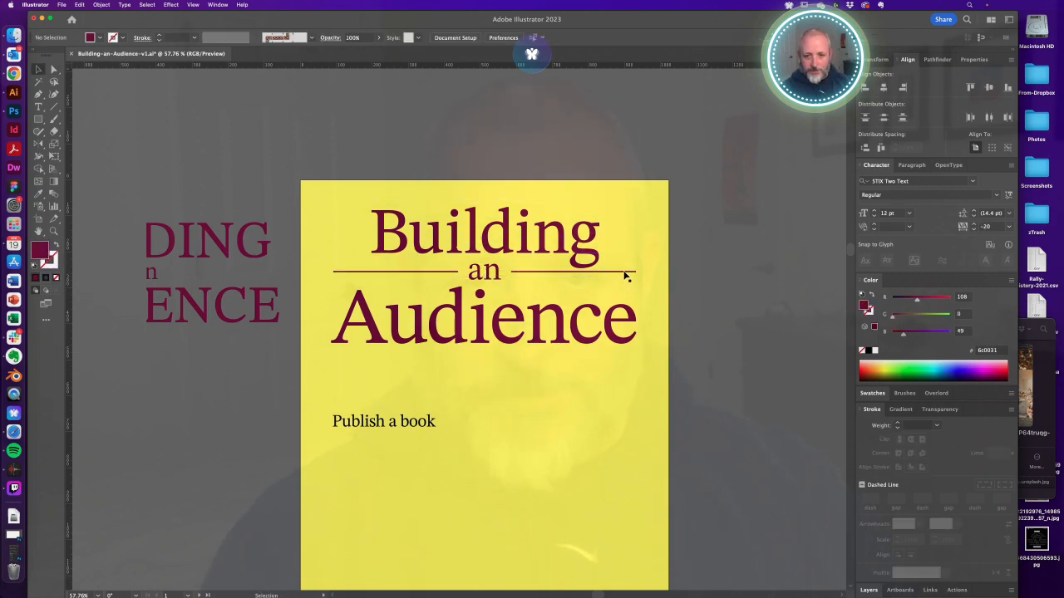
{"action": "left_click", "coordinate": [625, 276]}
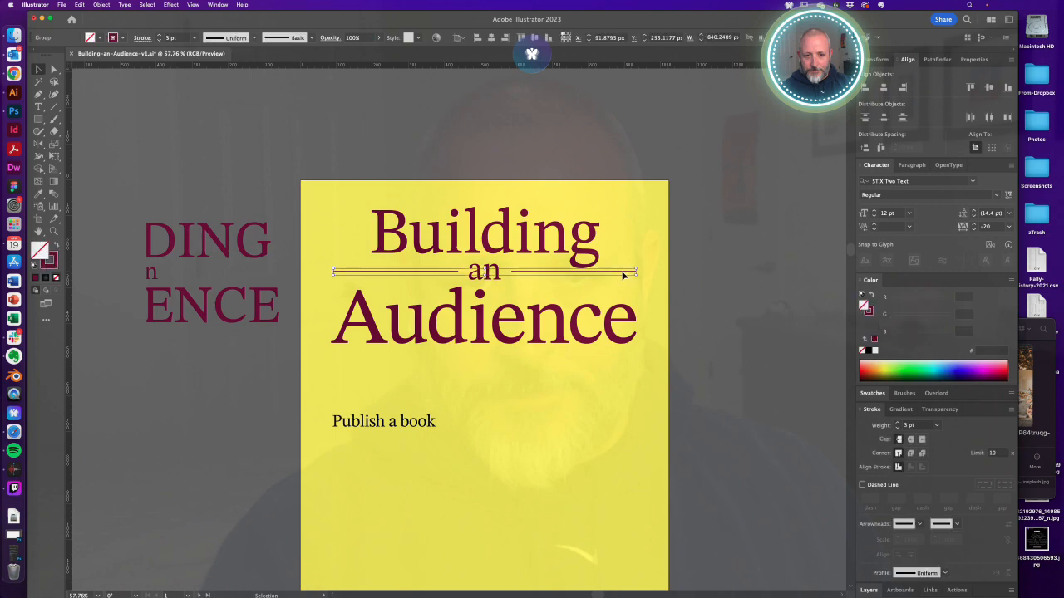
{"action": "left_click", "coordinate": [678, 282]}
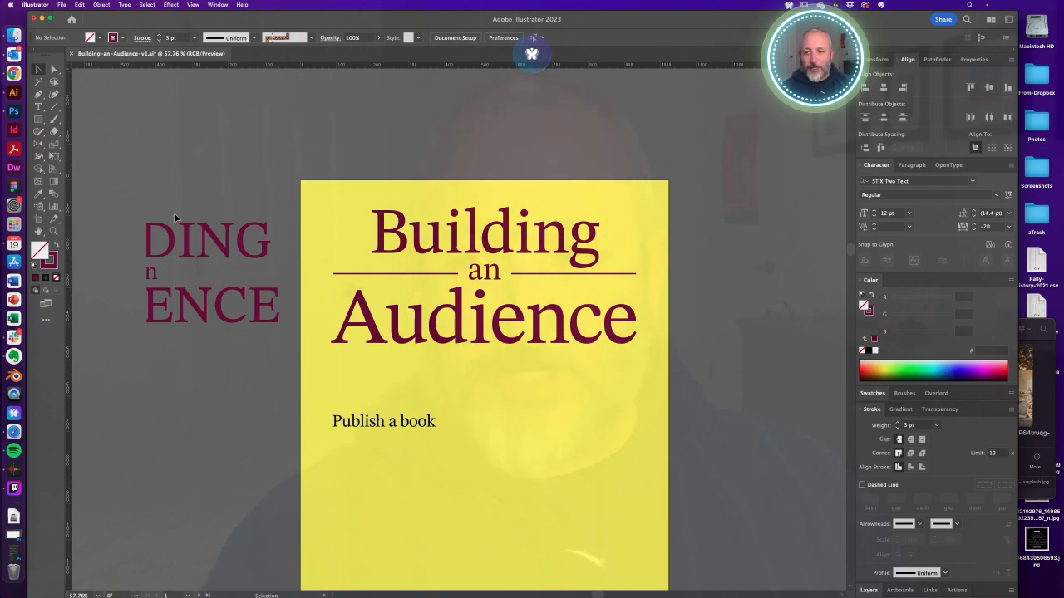
Move the all-caps title from the pasteboard onto the artboard, centered below "Publish a book"
{"action": "left_click_drag", "start_coordinate": [162, 309], "coordinate": [502, 542]}
{"action": "scroll", "coordinate": [559, 493], "scroll_direction": "down", "scroll_amount": 3}
{"action": "left_click", "coordinate": [653, 410]}
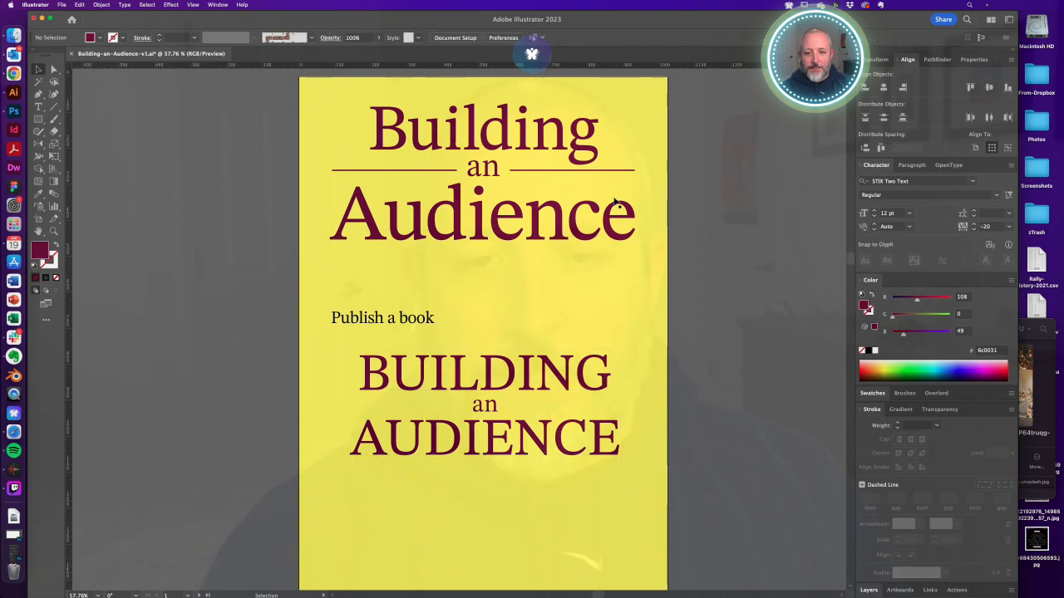
Copy the grouped lines straight down to flank the "an" of the all-caps title
{"action": "left_click", "coordinate": [519, 171]}
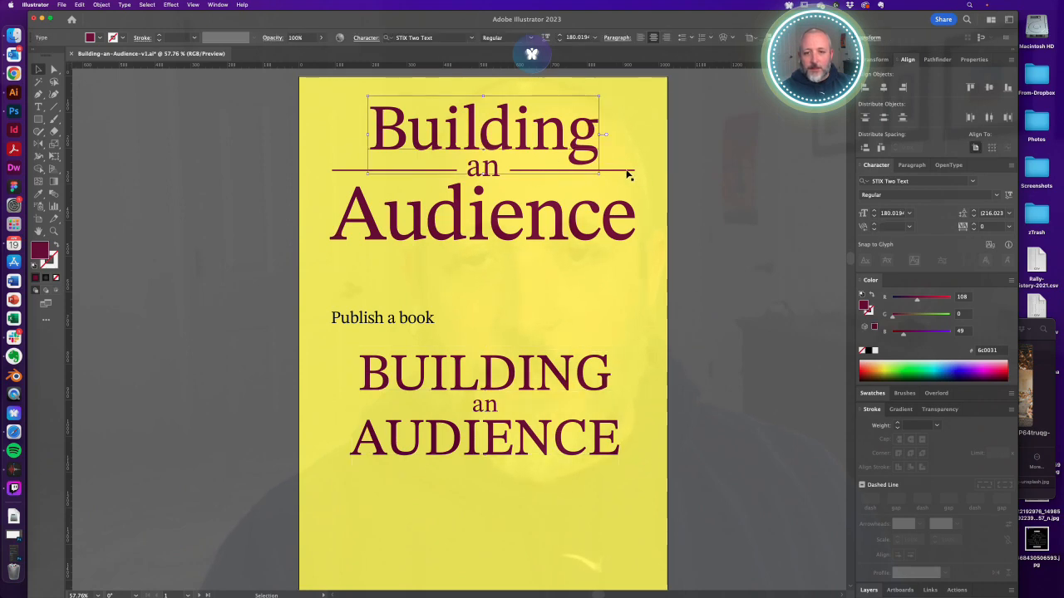
{"action": "left_click", "coordinate": [629, 173]}
{"action": "left_click_drag", "start_coordinate": [629, 173], "coordinate": [618, 408]}
{"action": "left_click", "coordinate": [672, 473]}
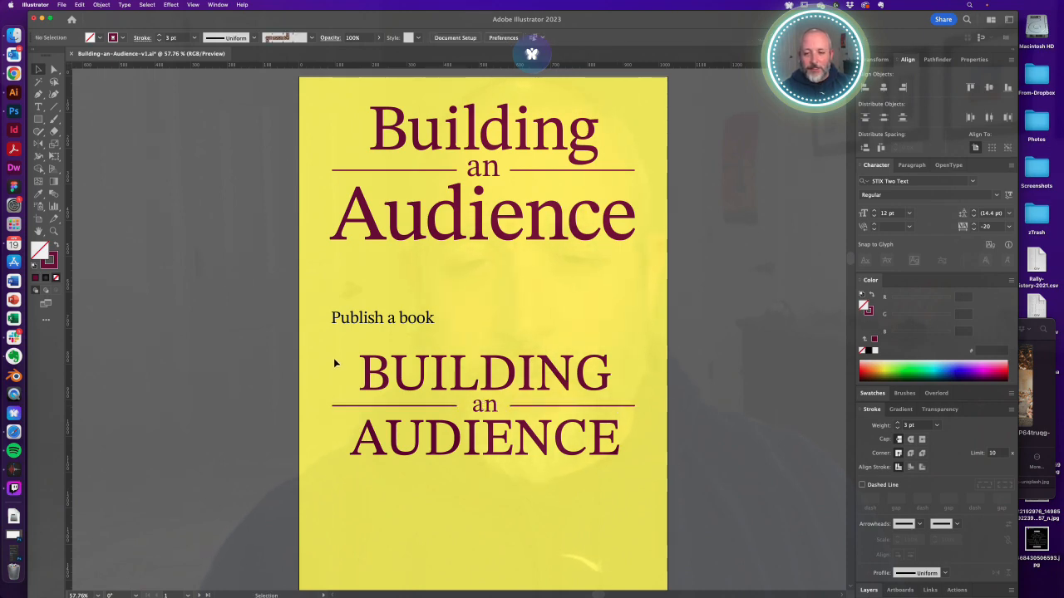
Group the all-caps title with its lines and move it back onto the pasteboard left of the artboard
{"action": "left_click_drag", "start_coordinate": [334, 359], "coordinate": [612, 471]}
{"action": "key", "text": "super+g"}
{"action": "left_click_drag", "start_coordinate": [568, 377], "coordinate": [205, 298]}
{"action": "left_click_drag", "start_coordinate": [397, 323], "coordinate": [400, 359]}
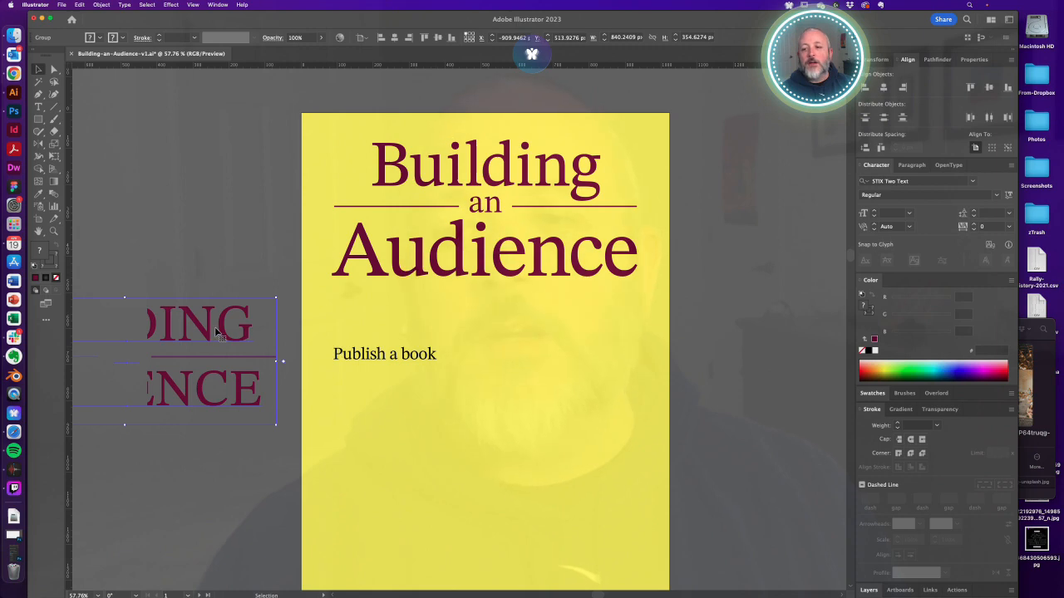
{"action": "left_click_drag", "start_coordinate": [236, 341], "coordinate": [254, 324]}
{"action": "left_click", "coordinate": [515, 423]}
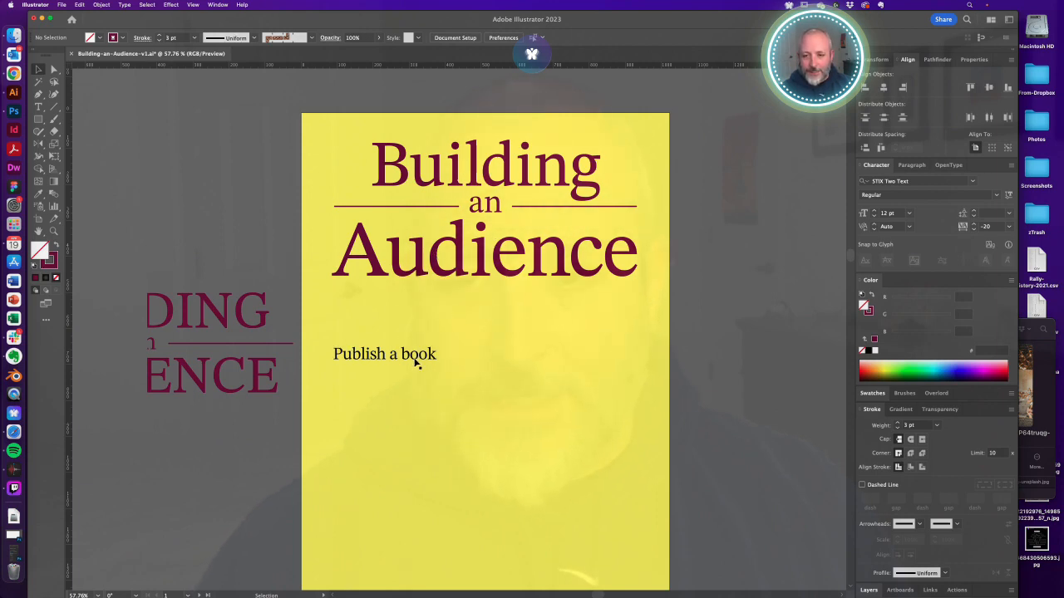
Create an area text box with Lorem ipsum placeholder text under "Audience" and center it horizontally on the artboard
{"action": "key", "text": "t"}
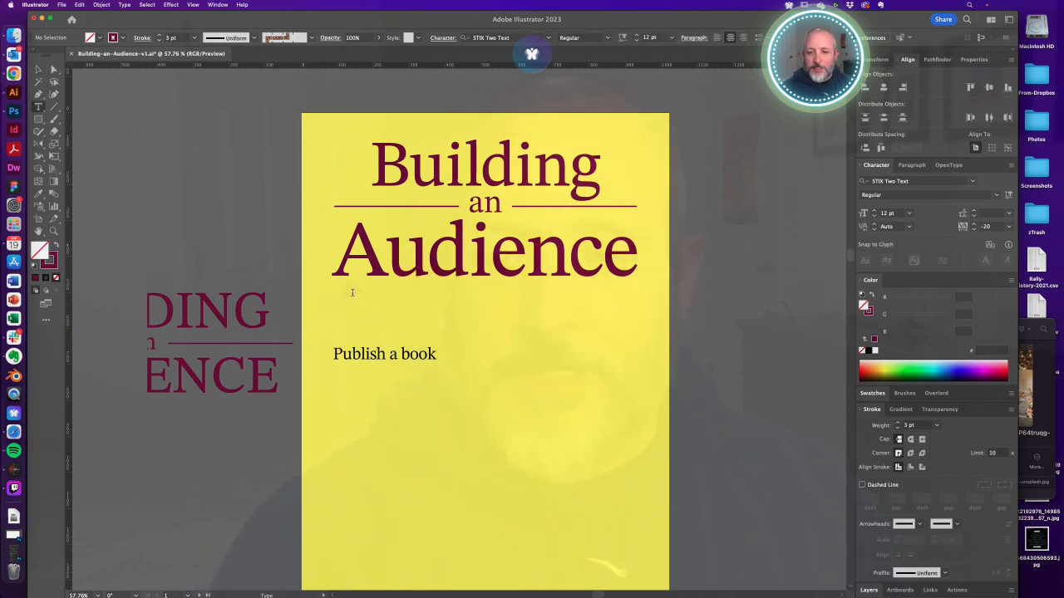
{"action": "left_click_drag", "start_coordinate": [561, 343], "coordinate": [377, 287]}
{"action": "key", "text": "Escape"}
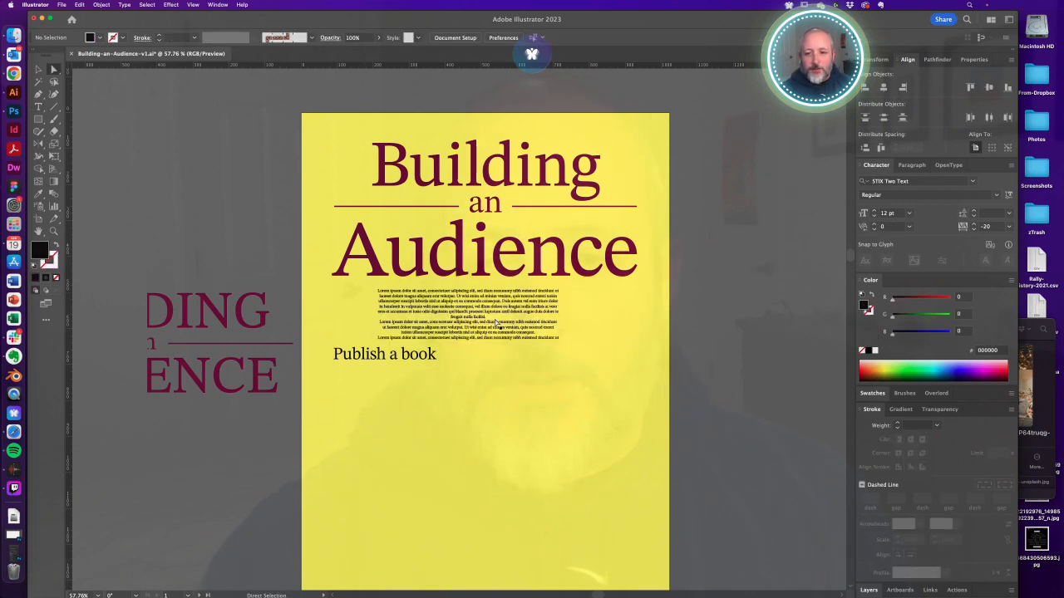
{"action": "left_click", "coordinate": [884, 88]}
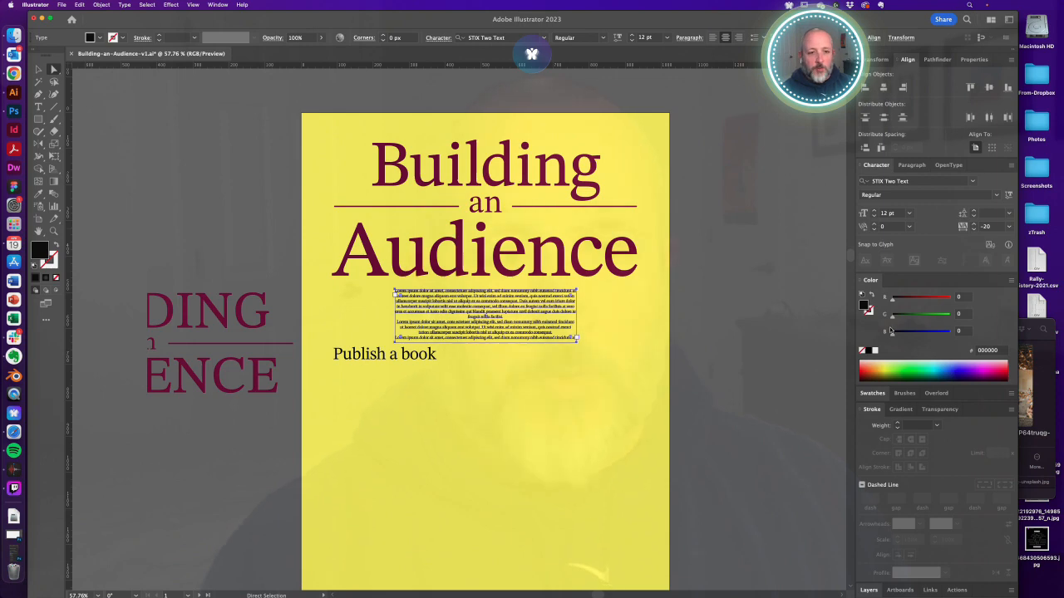
Set the placeholder paragraph's font size to 27 pt
{"action": "left_click", "coordinate": [864, 215]}
{"action": "key", "text": "shift+Up"}
{"action": "key", "text": "shift+Up"}
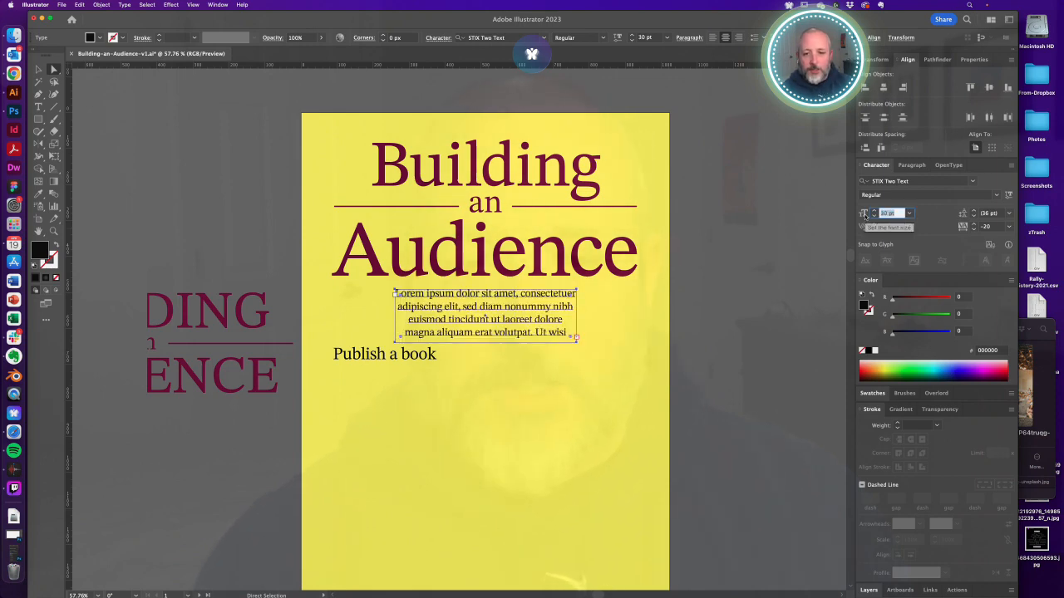
{"action": "key", "text": "Down"}
{"action": "key", "text": "Down"}
{"action": "key", "text": "Down"}
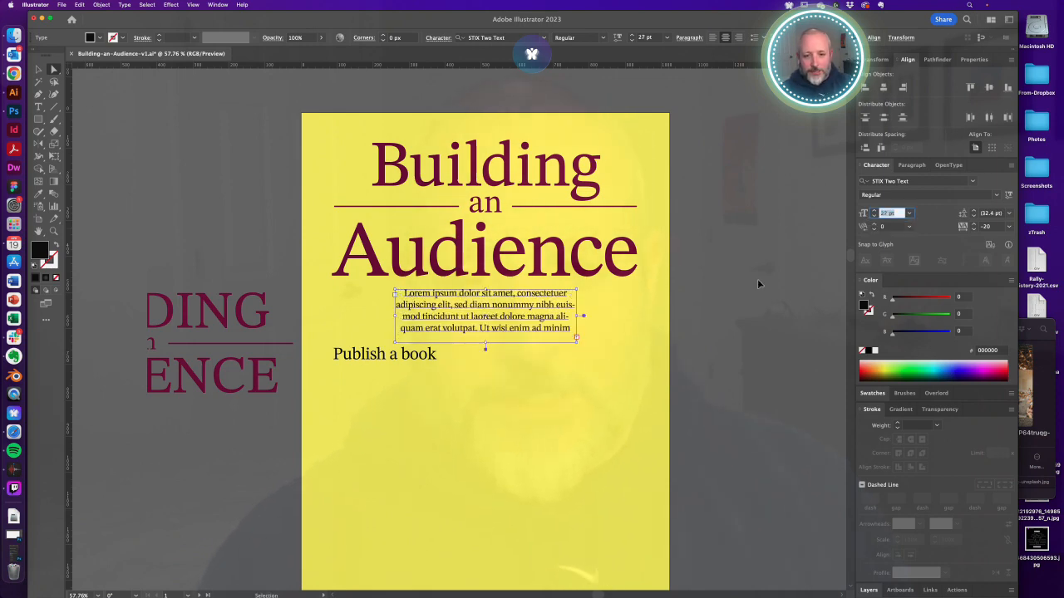
{"action": "left_click", "coordinate": [625, 430]}
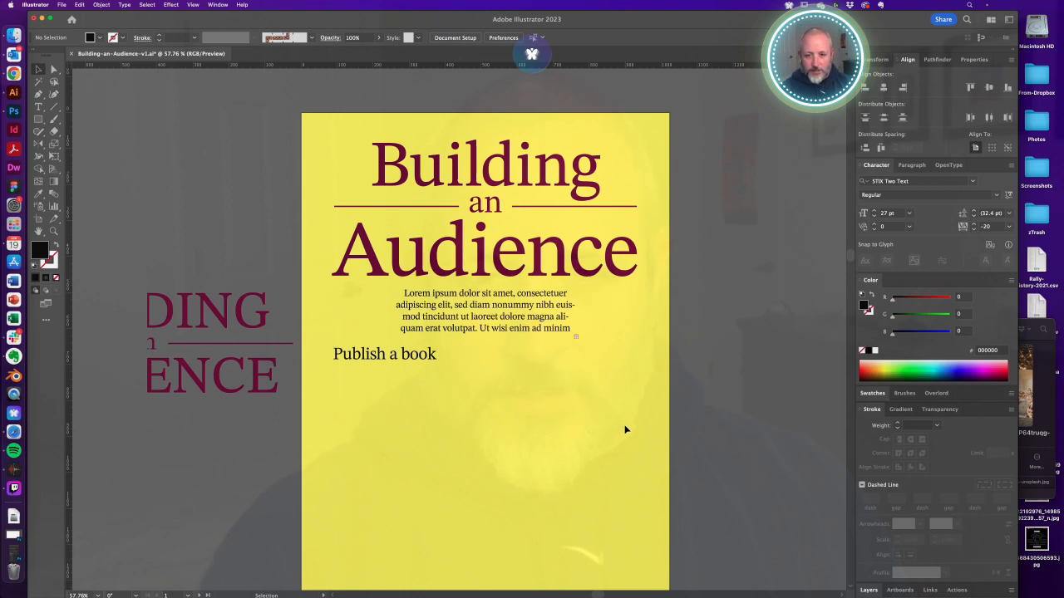
Nudge the placeholder paragraph slightly down from the title, and move "Publish a book" slightly down and to the right
{"action": "left_click", "coordinate": [513, 314]}
{"action": "key", "text": "shift+Down"}
{"action": "key", "text": "Down"}
{"action": "key", "text": "Down"}
{"action": "key", "text": "Down"}
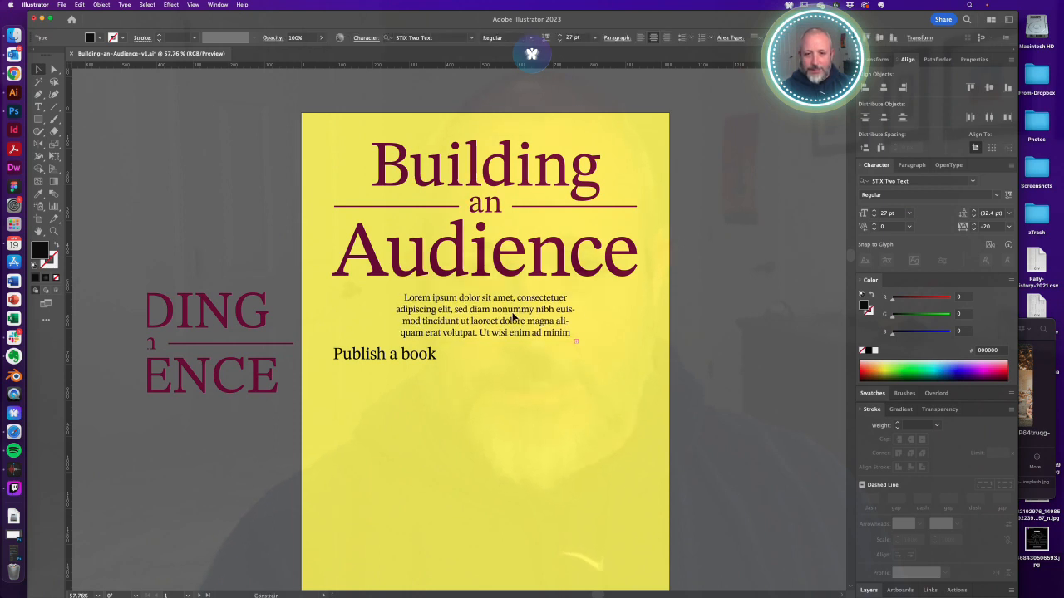
{"action": "left_click", "coordinate": [503, 468]}
{"action": "left_click_drag", "start_coordinate": [378, 358], "coordinate": [384, 371]}
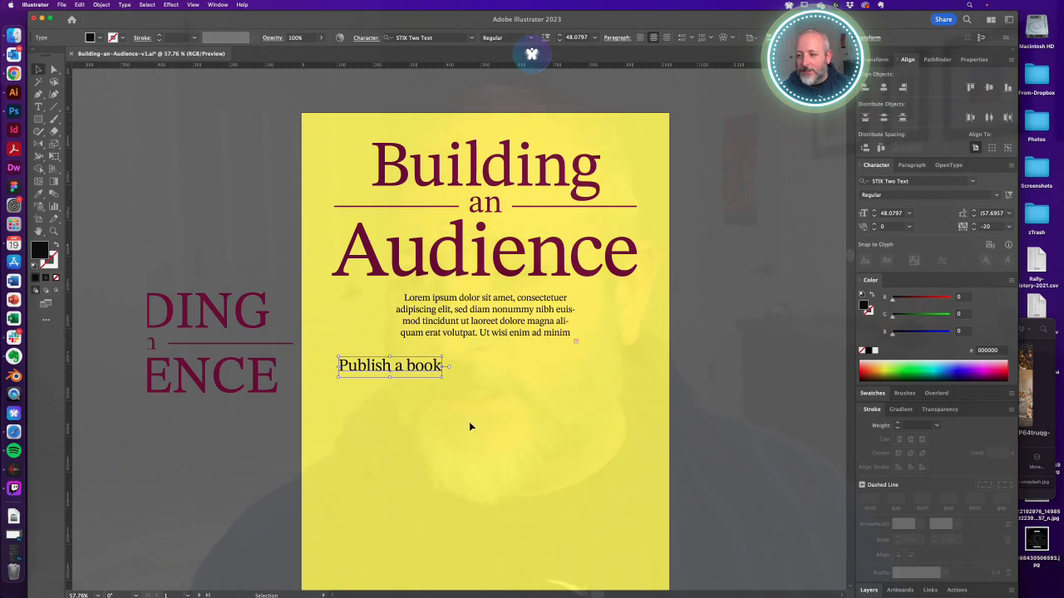
Scale the "Publish a book" heading up proportionally to about 79 pt and nudge it slightly up
{"action": "left_click", "coordinate": [17, 486]}
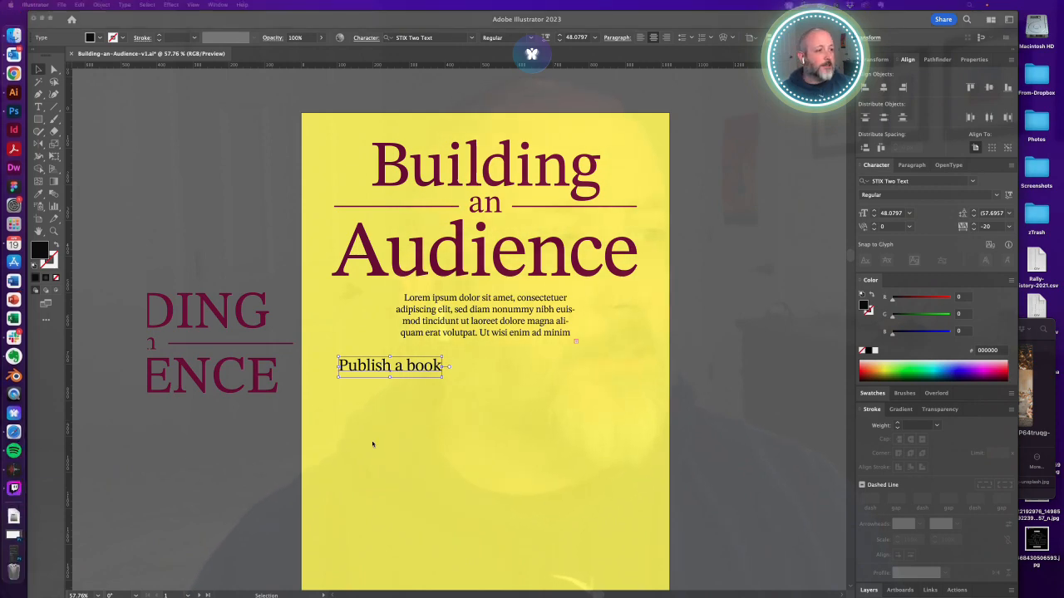
{"action": "left_click", "coordinate": [510, 419]}
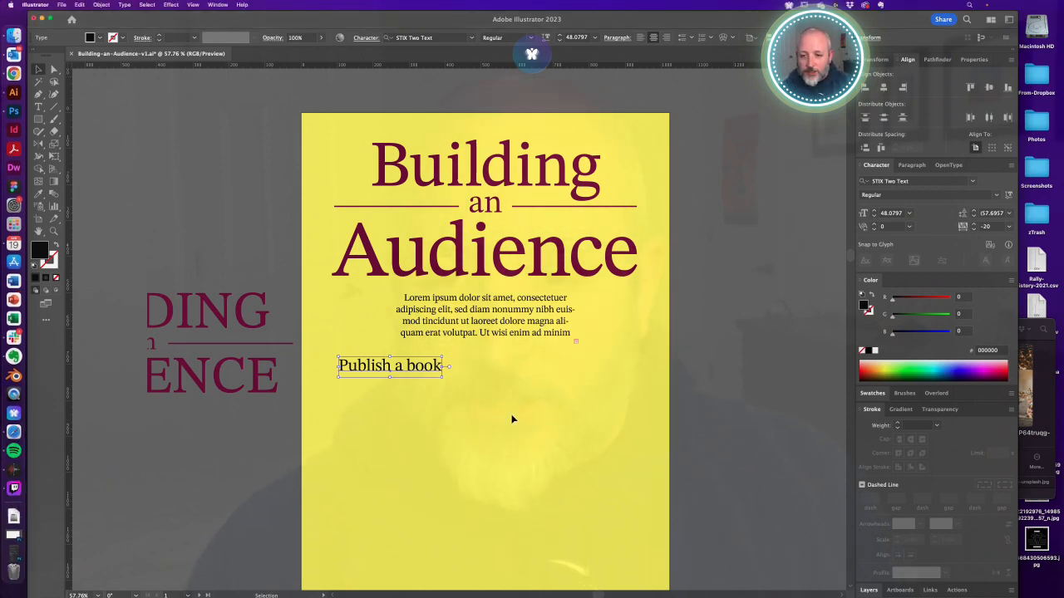
{"action": "left_click", "coordinate": [510, 415]}
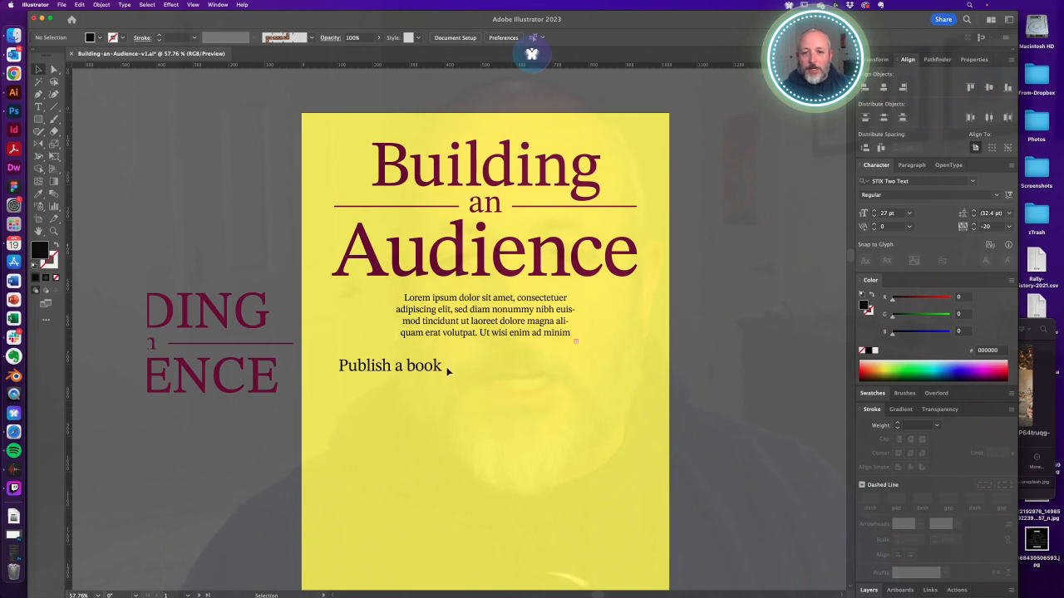
{"action": "left_click", "coordinate": [394, 373]}
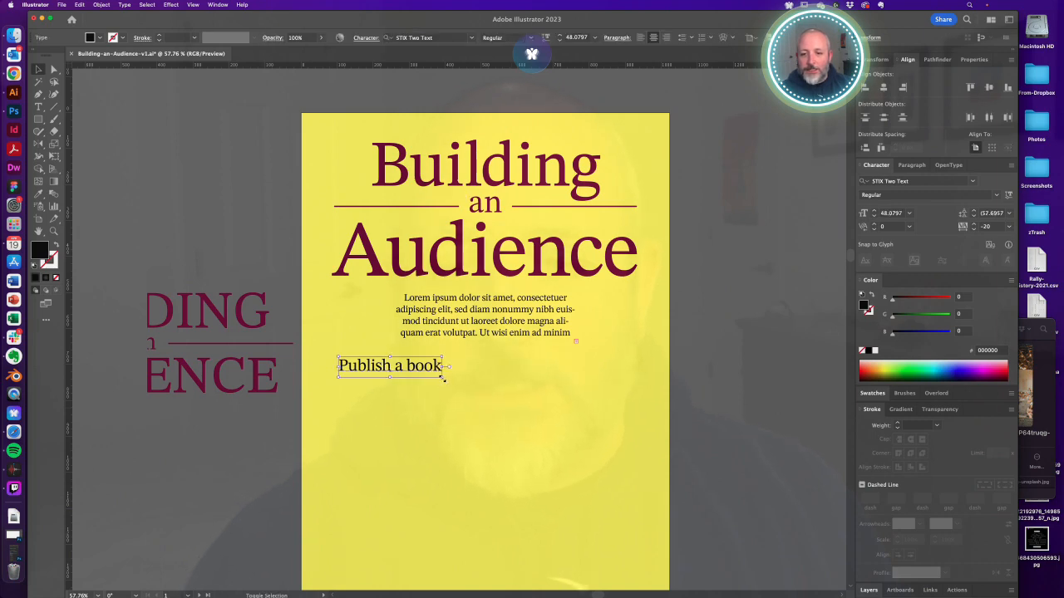
{"action": "left_click_drag", "start_coordinate": [444, 378], "coordinate": [507, 401]}
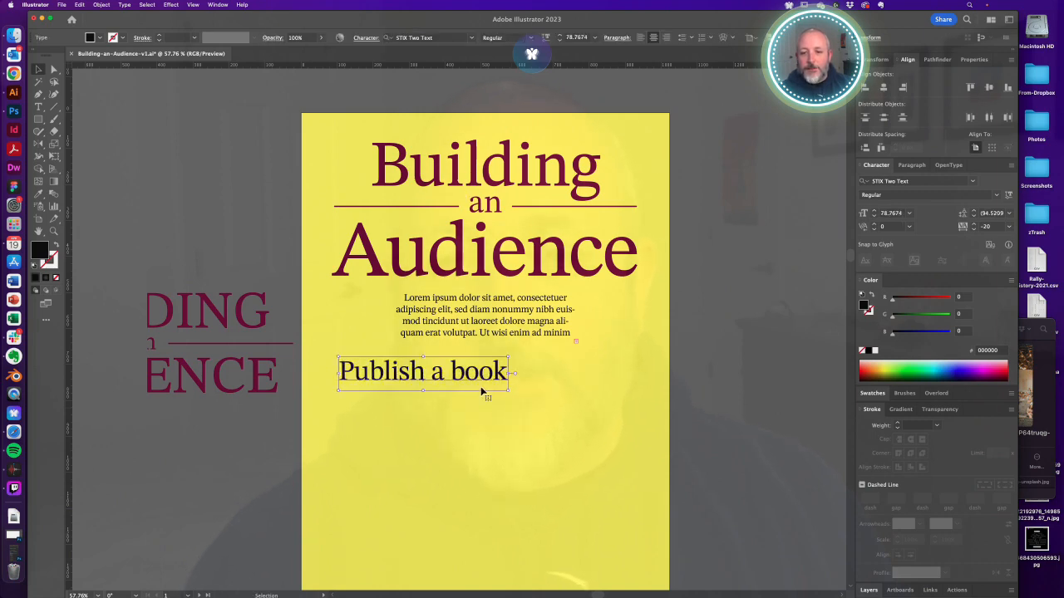
{"action": "mouse_move", "coordinate": [453, 378]}
{"action": "left_mouse_down"}
{"action": "mouse_move", "coordinate": [514, 379]}
{"action": "mouse_move", "coordinate": [452, 375]}
{"action": "left_mouse_up"}
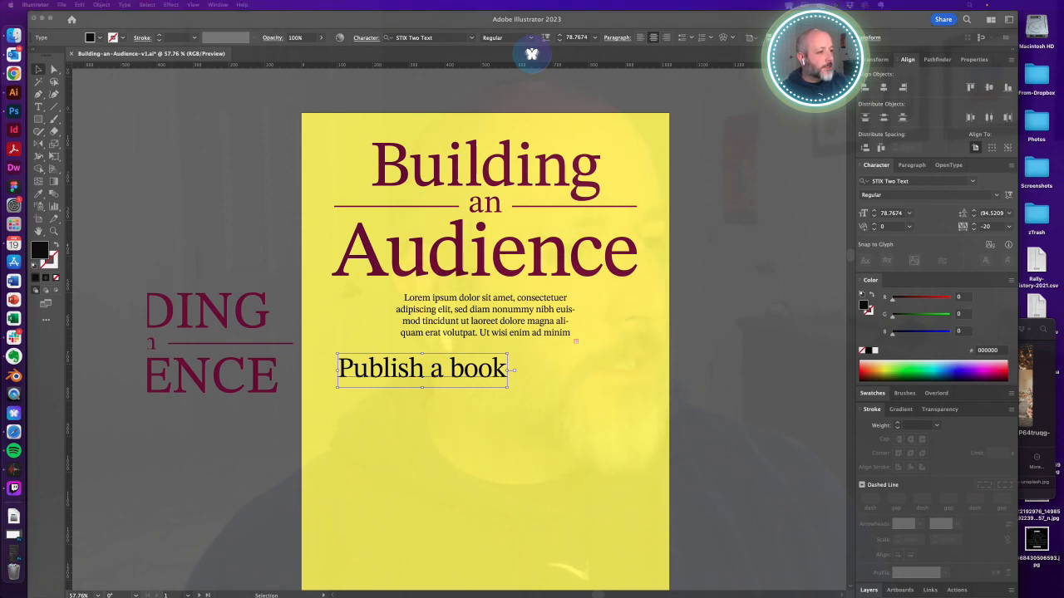
{"action": "left_click", "coordinate": [607, 396]}
{"action": "left_click", "coordinate": [622, 396]}
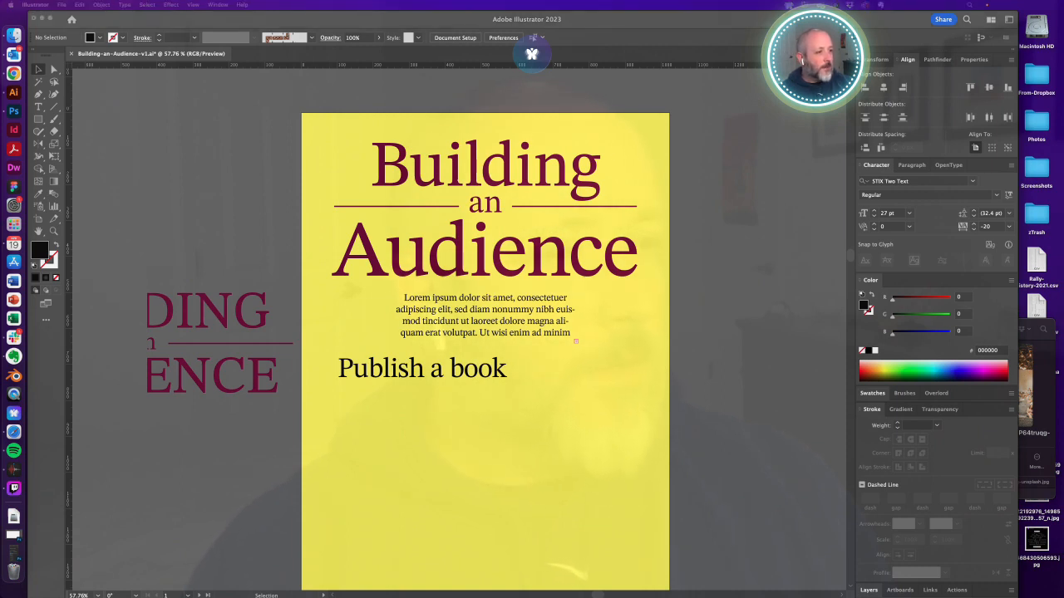
Switch to Finder, find the mimi-thian photo in the Reference folder, and place it into the Illustrator document below the placeholder paragraph
{"action": "key", "text": "super+Tab"}
{"action": "left_click", "coordinate": [14, 38]}
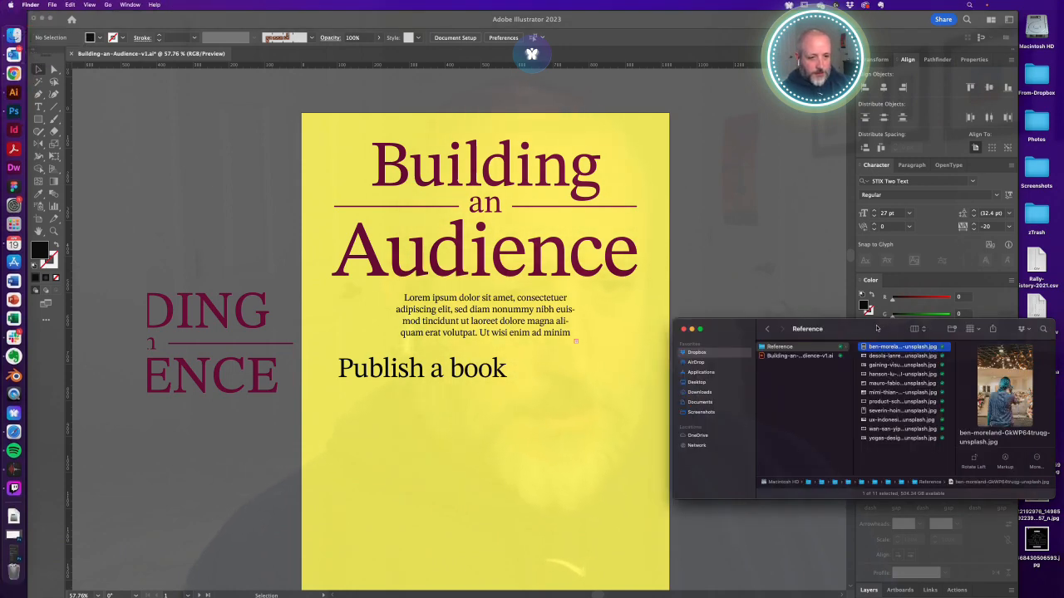
{"action": "key", "text": "Down"}
{"action": "key", "text": "Down"}
{"action": "key", "text": "Down"}
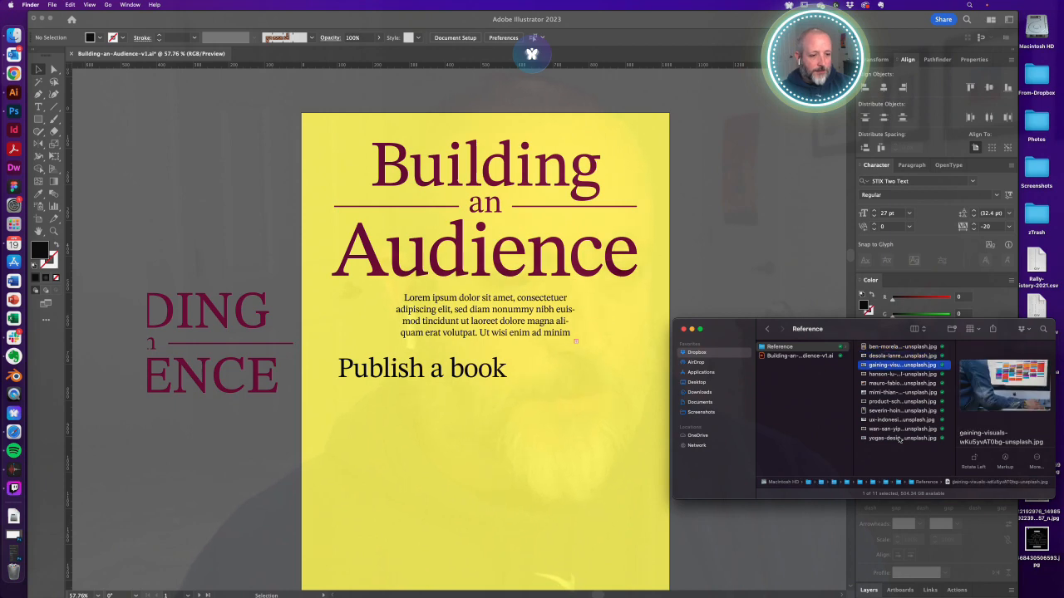
{"action": "key", "text": "Down"}
{"action": "key", "text": "Down"}
{"action": "key", "text": "Down"}
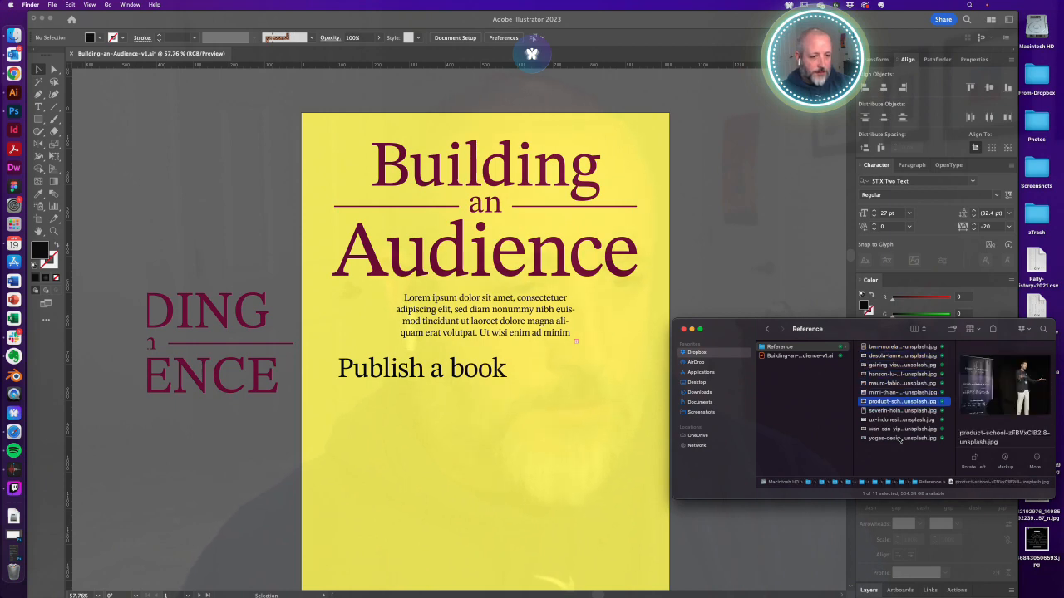
{"action": "key", "text": "Up"}
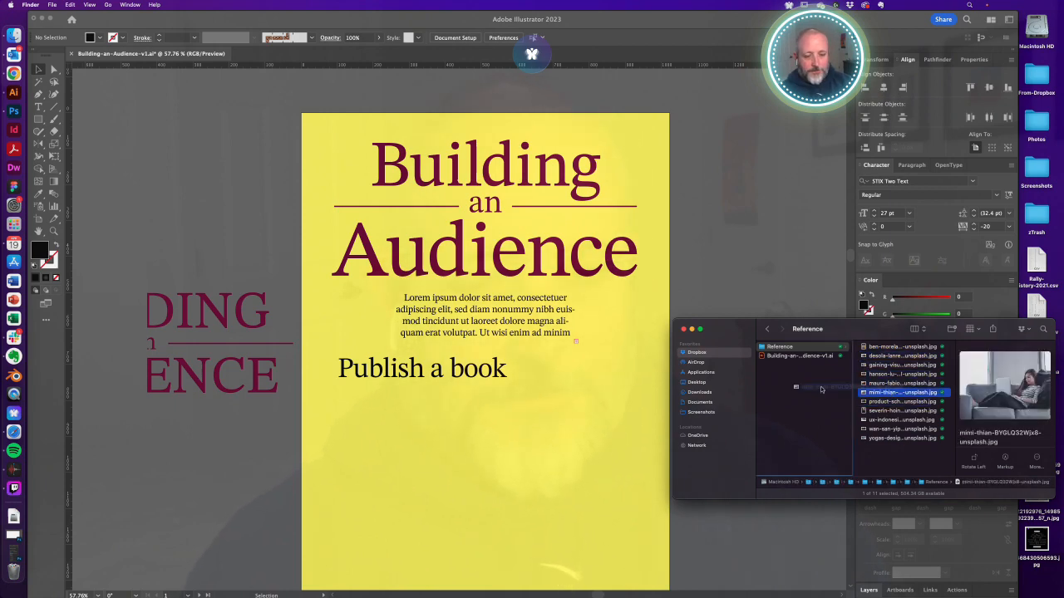
{"action": "left_click_drag", "start_coordinate": [506, 428], "coordinate": [510, 430]}
Scale the woman-with-laptop photo down to a bit over half the artboard's width and align it to the artboard's right edge below the paragraph
{"action": "left_click", "coordinate": [490, 384], "text": "alt+super"}
{"action": "left_click", "coordinate": [491, 384], "text": "alt+super"}
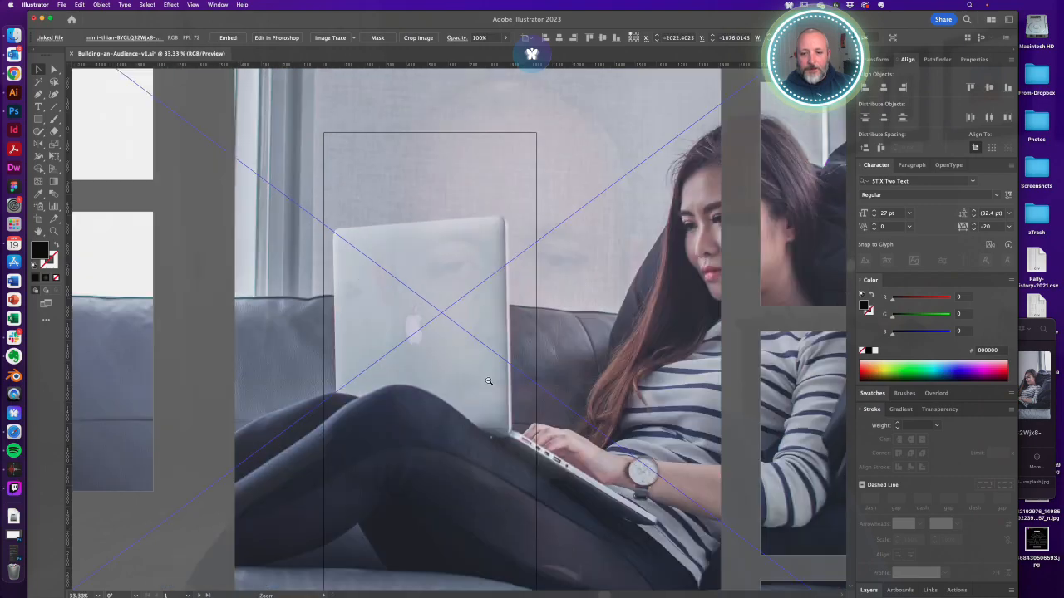
{"action": "left_click", "coordinate": [490, 383], "text": "alt+super"}
{"action": "left_click", "coordinate": [490, 383], "text": "alt+super"}
{"action": "left_click_drag", "start_coordinate": [685, 463], "coordinate": [445, 309]}
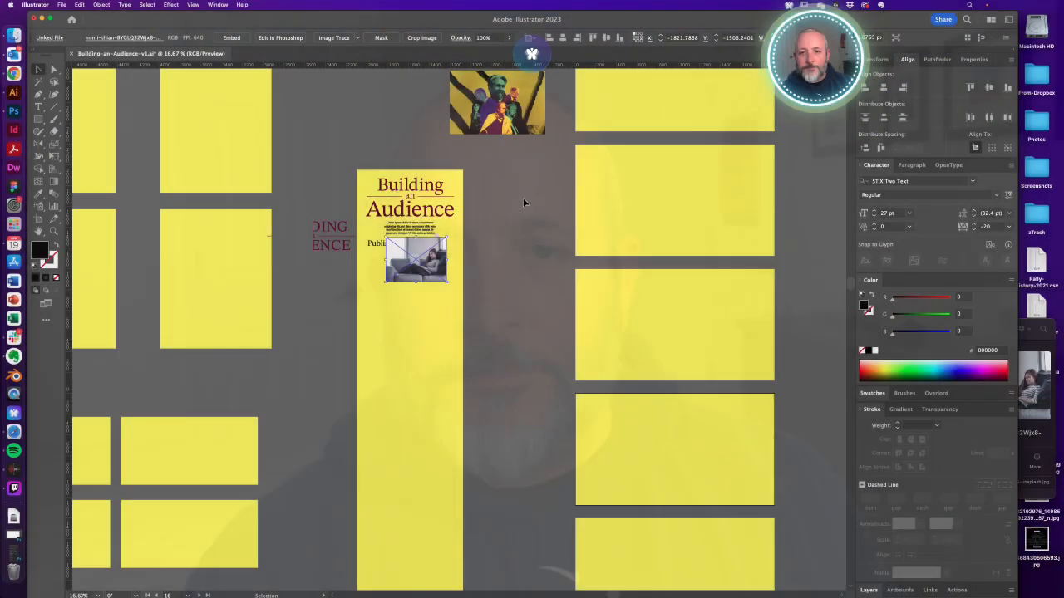
{"action": "left_click", "coordinate": [522, 200]}
{"action": "left_click_drag", "start_coordinate": [389, 236], "coordinate": [459, 296]}
{"action": "left_click_drag", "start_coordinate": [454, 299], "coordinate": [509, 300]}
Break "Publish a book" onto two lines before "book", left-align it, and move it clear of the photo's left side
{"action": "left_click", "coordinate": [376, 253]}
{"action": "double_click", "coordinate": [384, 244]}
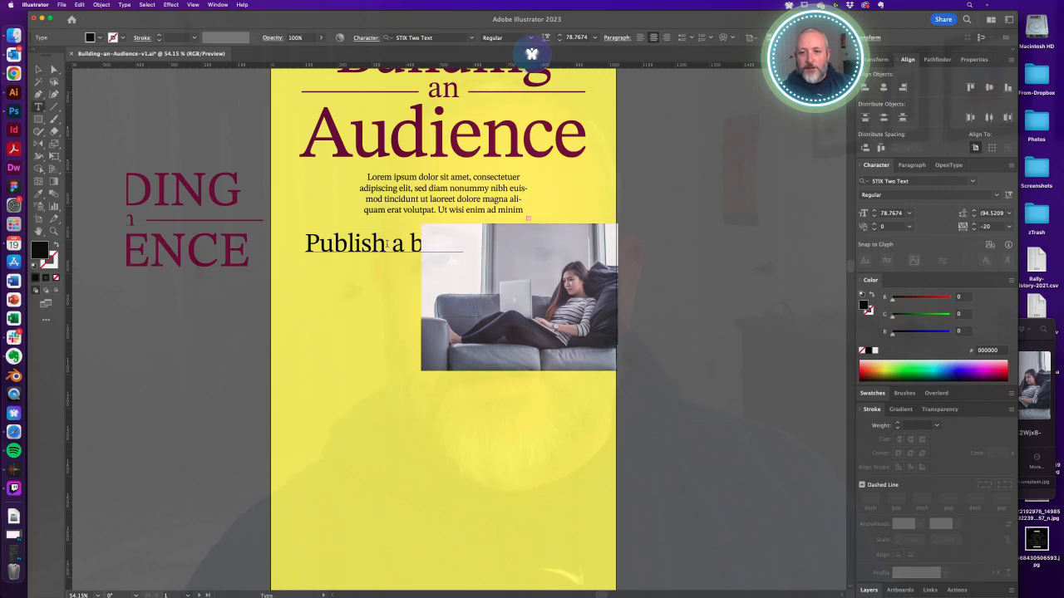
{"action": "left_click", "coordinate": [399, 244]}
{"action": "key", "text": "BackSpace"}
{"action": "key", "text": "BackSpace"}
{"action": "key", "text": "Escape"}
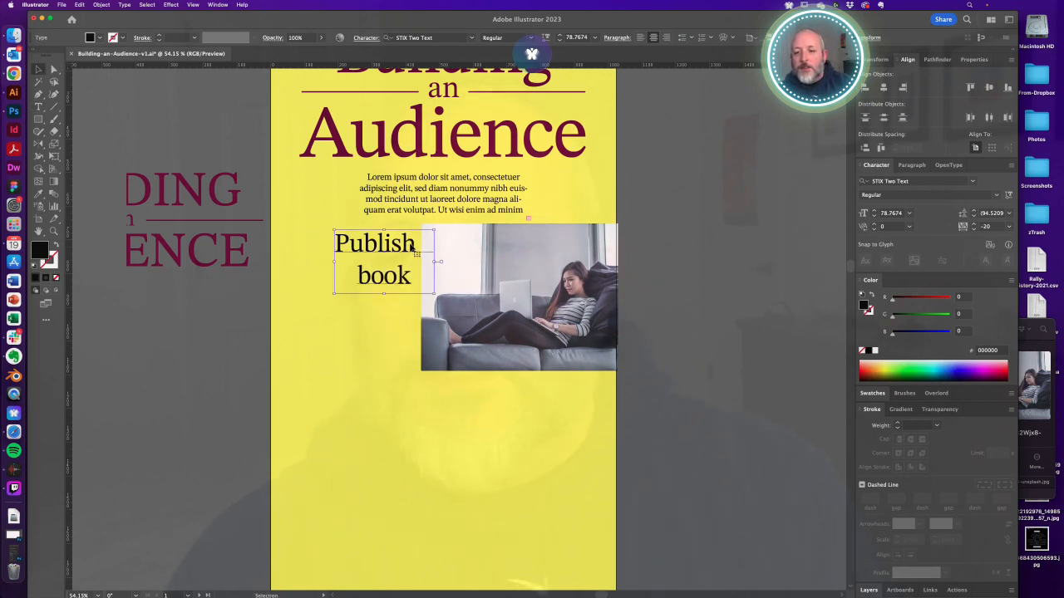
{"action": "left_click", "coordinate": [641, 37]}
{"action": "key", "text": "a"}
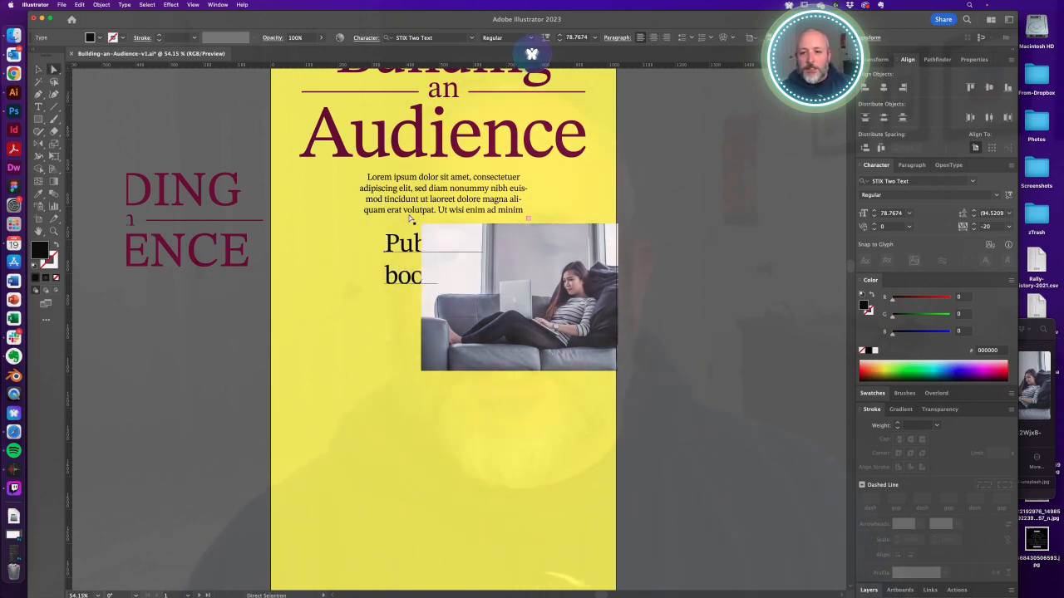
{"action": "left_click_drag", "start_coordinate": [405, 253], "coordinate": [318, 253]}
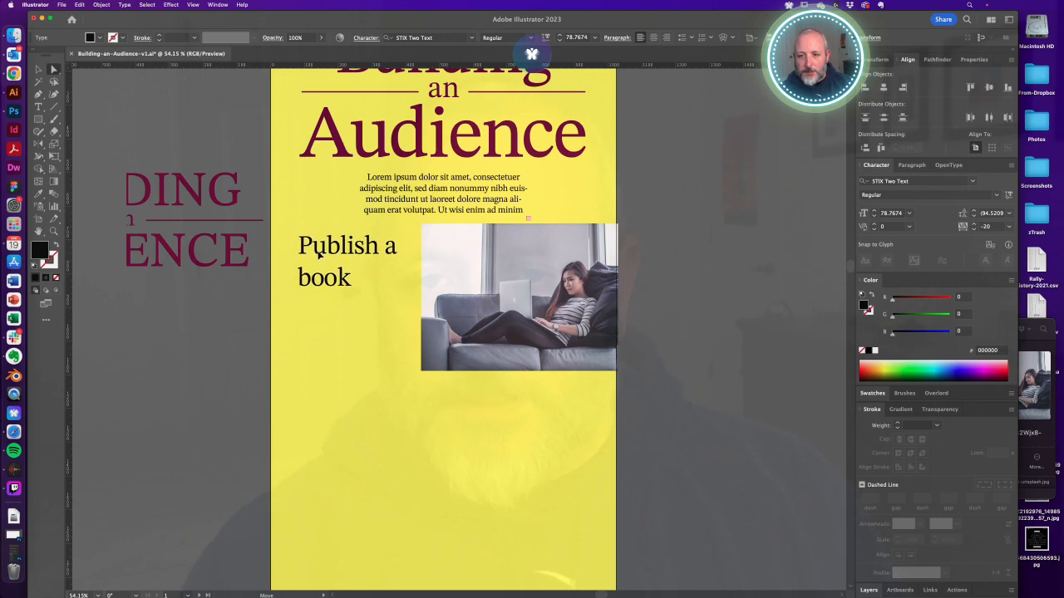
Move "a" down to the heading's second line and capitalize "Book" so it reads "Publish / a Book"
{"action": "key", "text": "t"}
{"action": "double_click", "coordinate": [387, 246]}
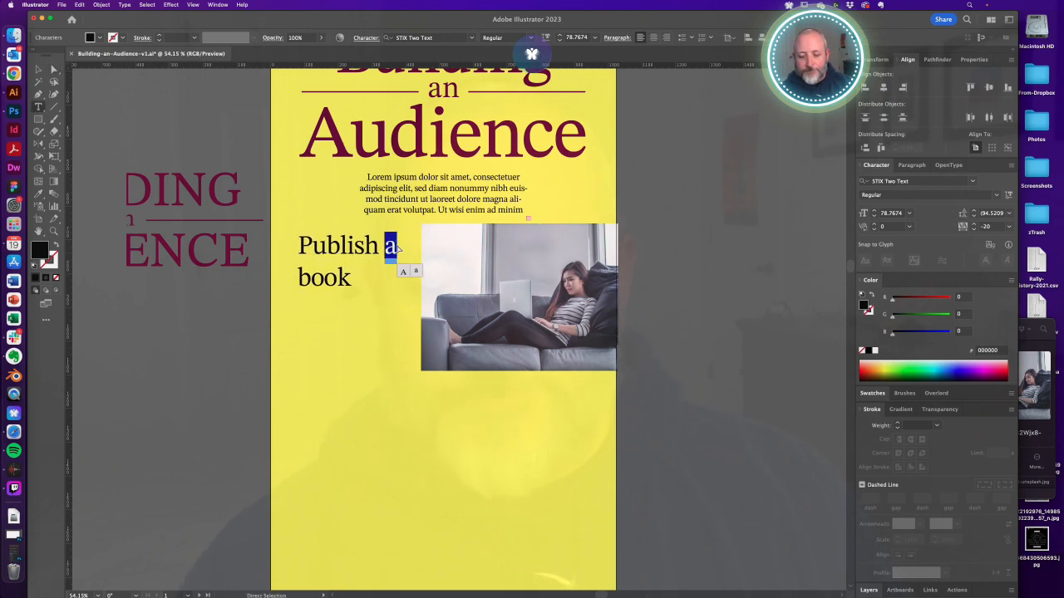
{"action": "key", "text": "BackSpace"}
{"action": "type", "text": "a"}
{"action": "key", "text": "shift+Right"}
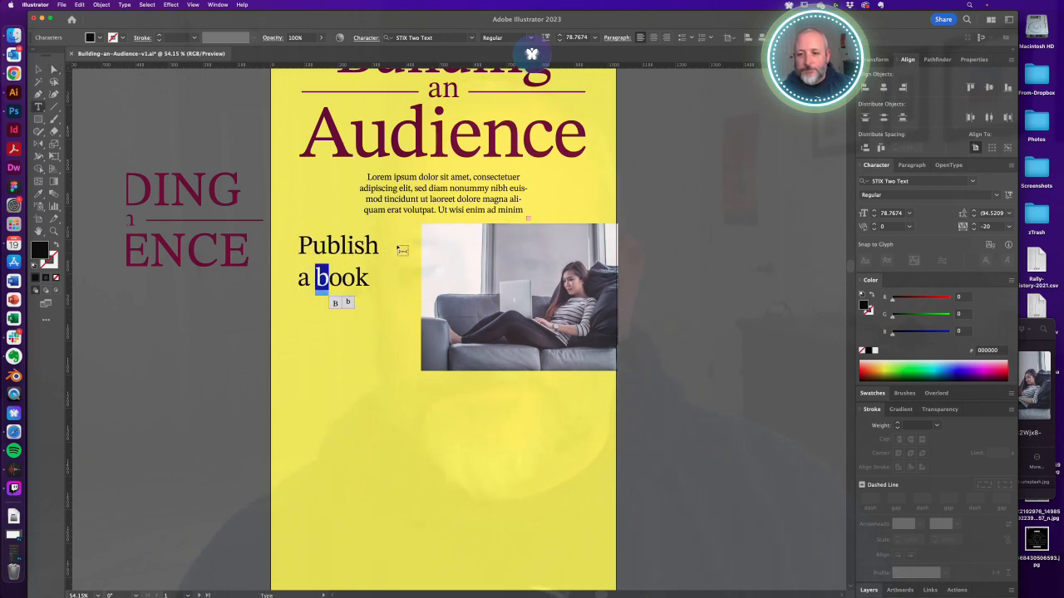
{"action": "type", "text": "B"}
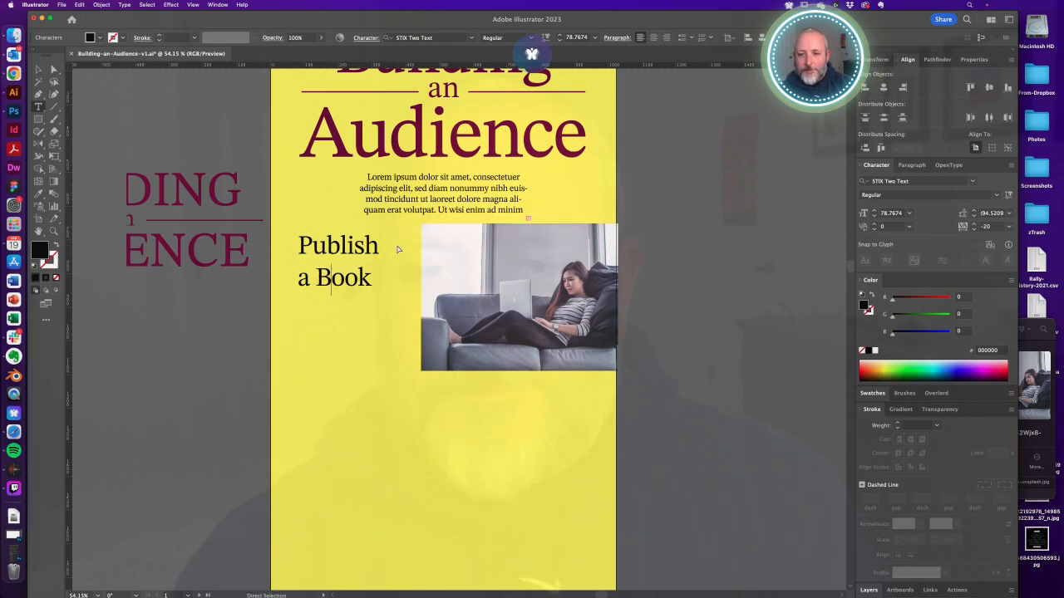
{"action": "key", "text": "Escape"}
Shift the "Publish a Book" heading slightly left, toward the artboard's edge
{"action": "left_click", "coordinate": [375, 265], "text": "super"}
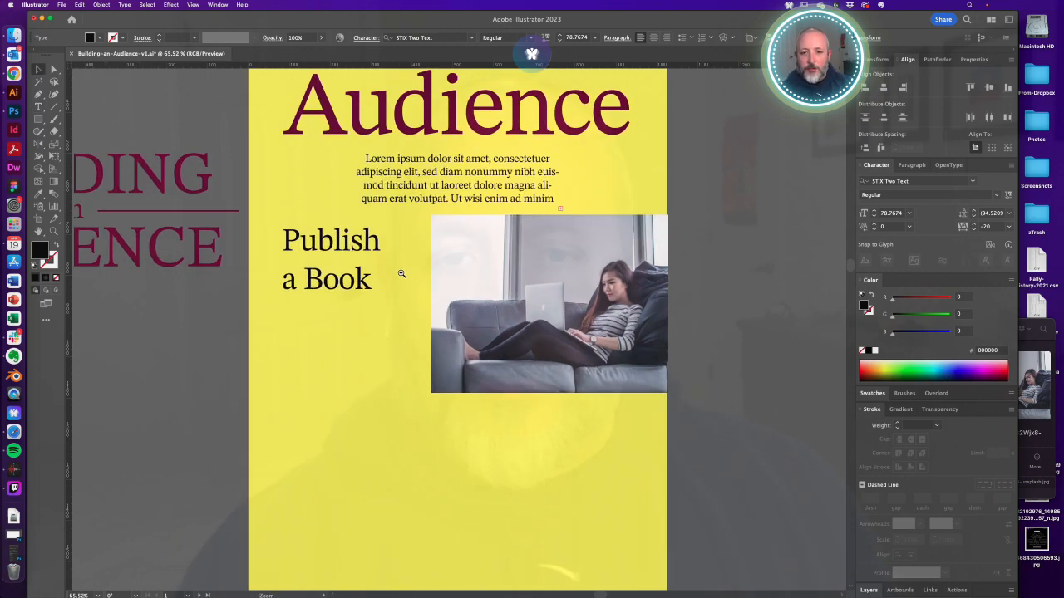
{"action": "left_click_drag", "start_coordinate": [327, 239], "coordinate": [319, 240]}
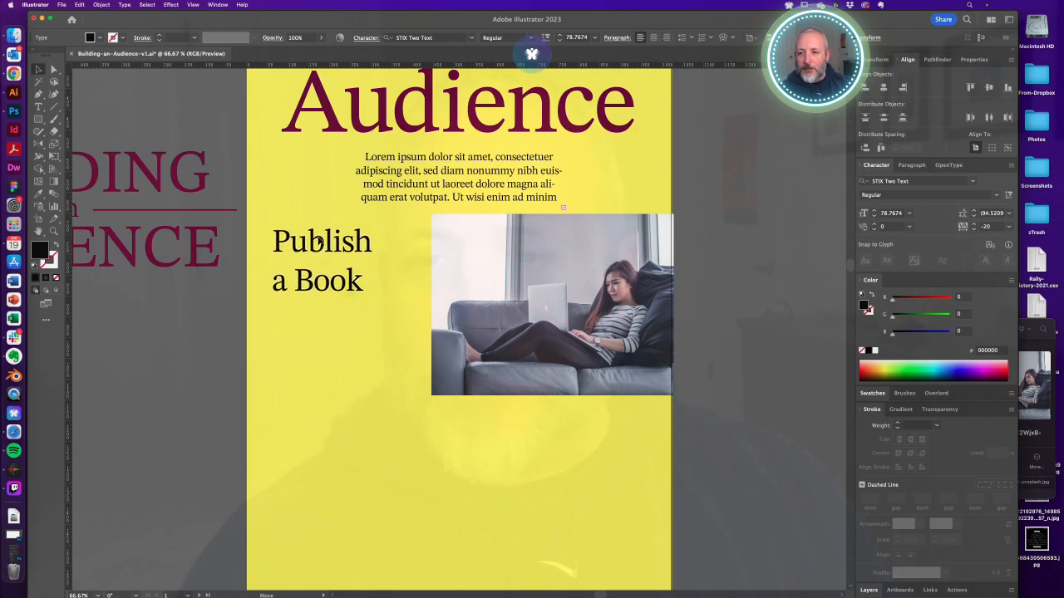
{"action": "left_click", "coordinate": [489, 251]}
{"action": "left_click", "coordinate": [532, 464]}
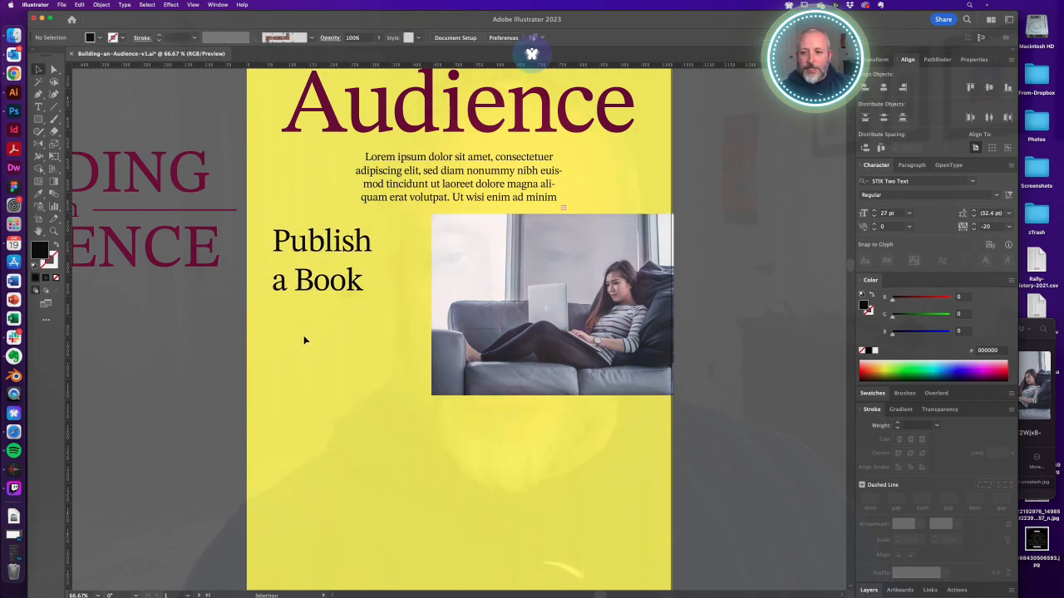
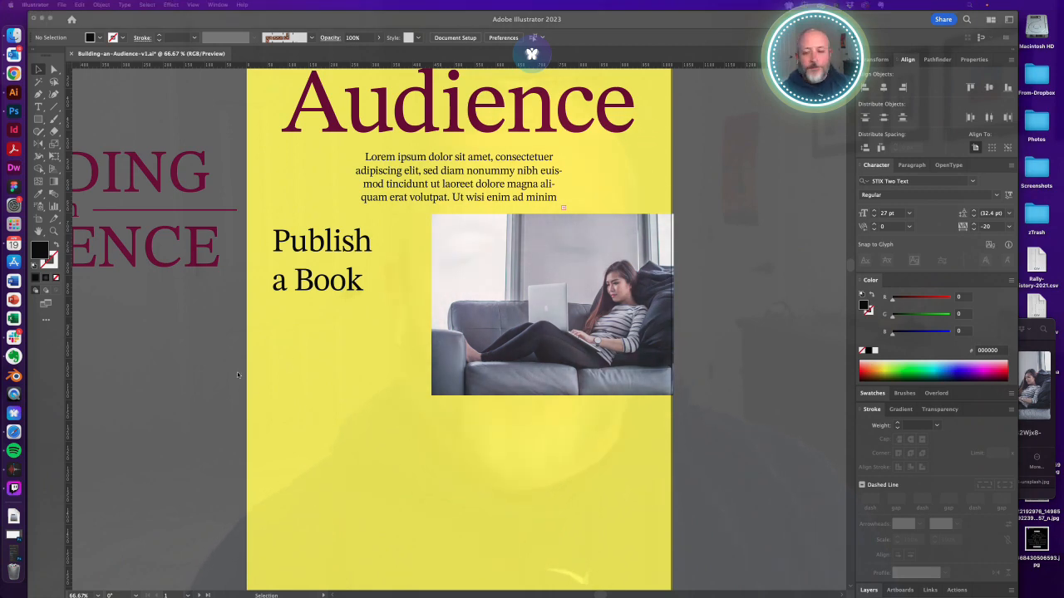
Paste the three numbered book-publishing notes as point text under "a Book" and move them down below the photo
{"action": "left_click", "coordinate": [296, 320]}
{"action": "key", "text": "t"}
{"action": "left_click", "coordinate": [292, 309]}
{"action": "type", "text": "1. niche down on your topic and audience 2. opens many doors 3. blog to book strategy - each blog post can be a chapter"}
{"action": "left_click", "coordinate": [294, 354], "text": "super"}
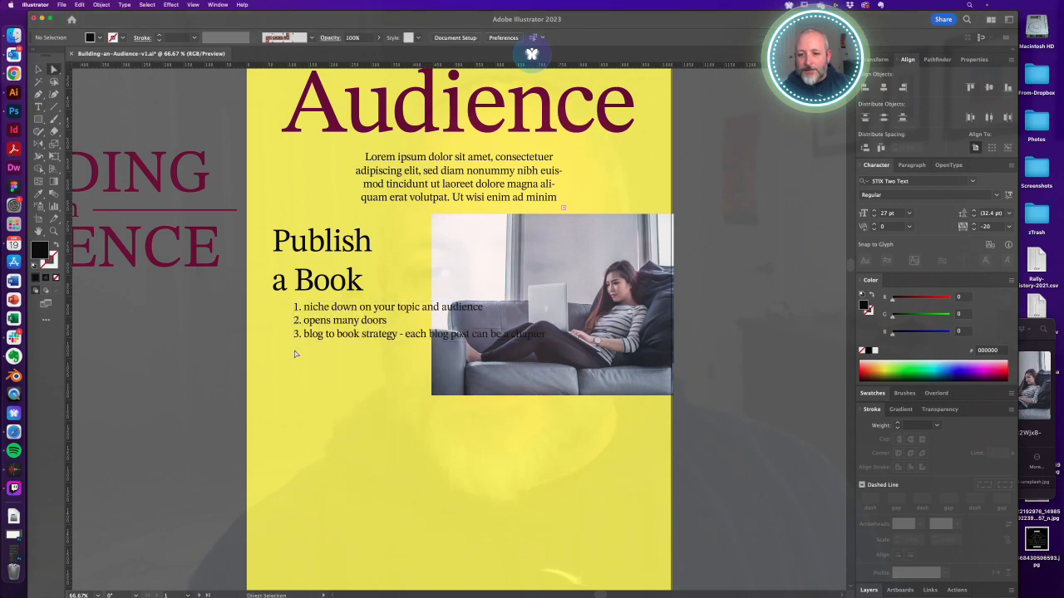
{"action": "left_click", "coordinate": [334, 309]}
{"action": "left_click_drag", "start_coordinate": [334, 309], "coordinate": [354, 464]}
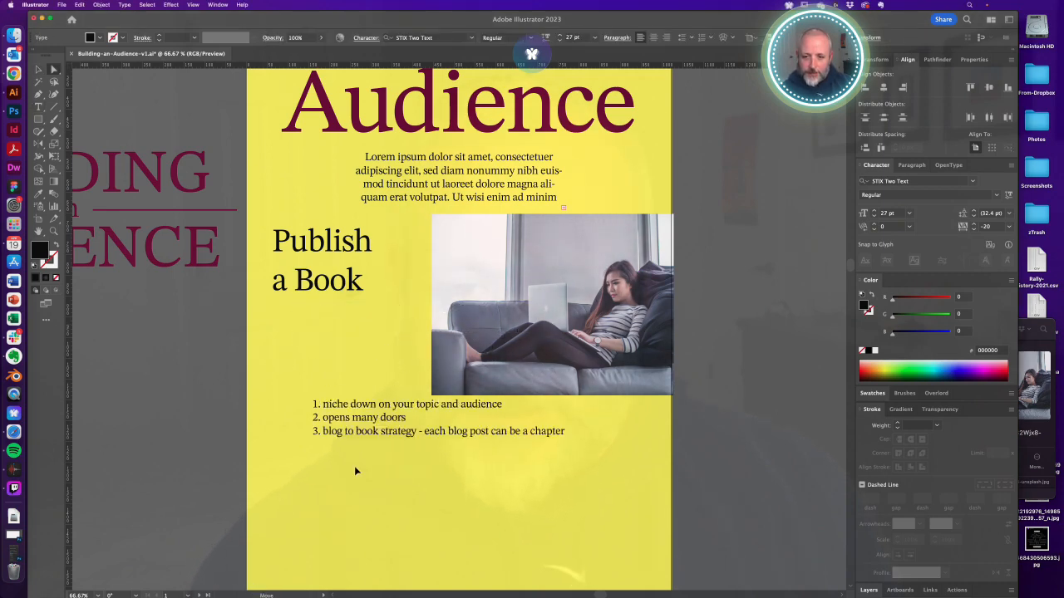
Paste the three numbered notes into an area text box between "a Book" and the photo's lower edge, and delete the point-text copy
{"action": "key", "text": "t"}
{"action": "left_click_drag", "start_coordinate": [288, 309], "coordinate": [418, 392]}
{"action": "type", "text": "1. niche down on your topic and audience 2. opens many doors 3. blog to book strategy - each blog post can be a chapter"}
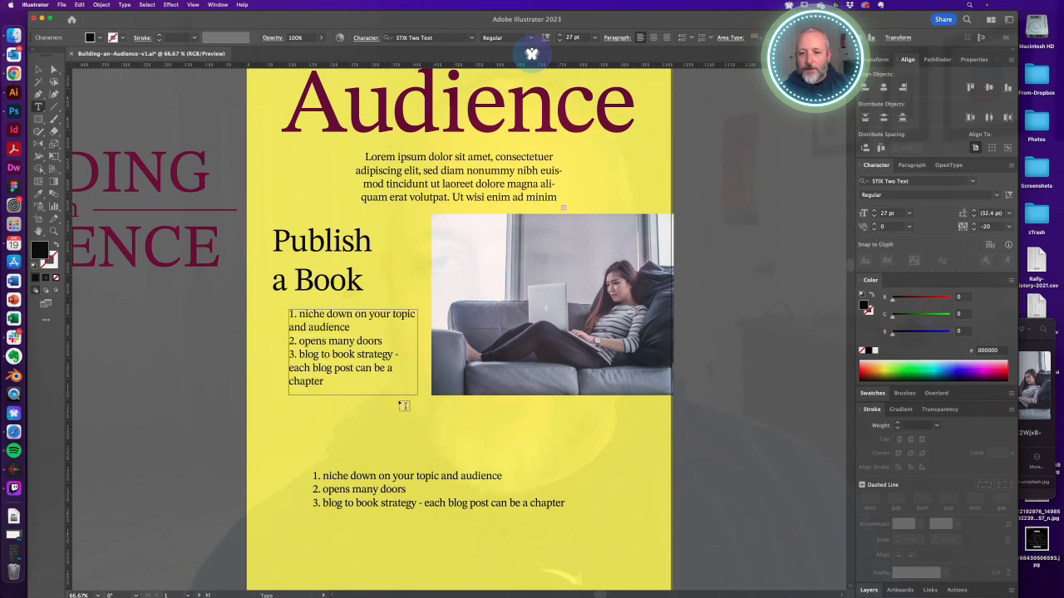
{"action": "key", "text": "Escape"}
{"action": "left_click", "coordinate": [361, 478]}
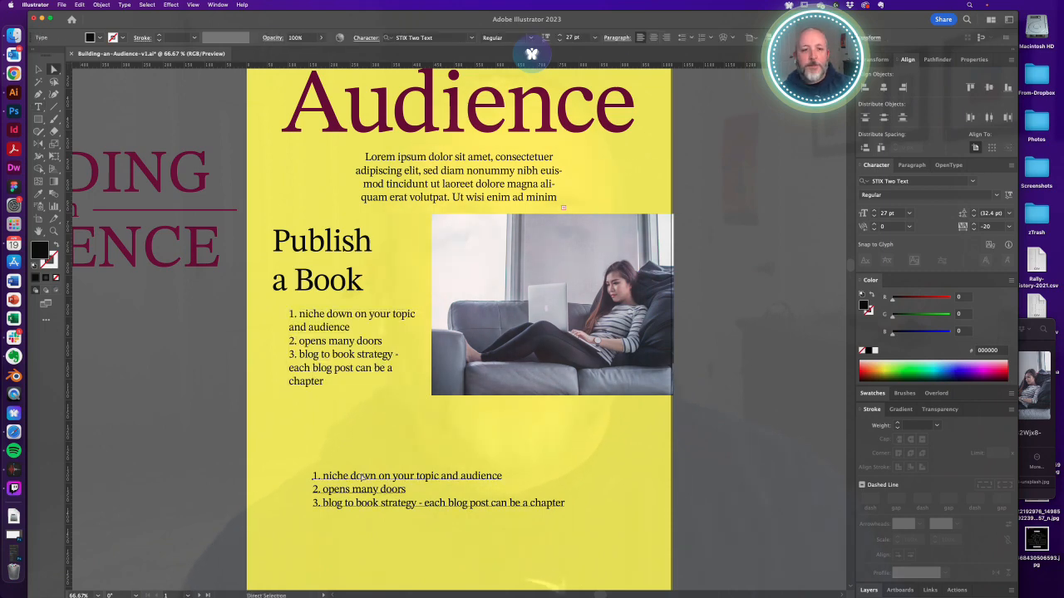
{"action": "key", "text": "Delete"}
Apply automatic 1, 2, 3 list numbering to the notes text box under "a Book"
{"action": "left_click", "coordinate": [357, 340]}
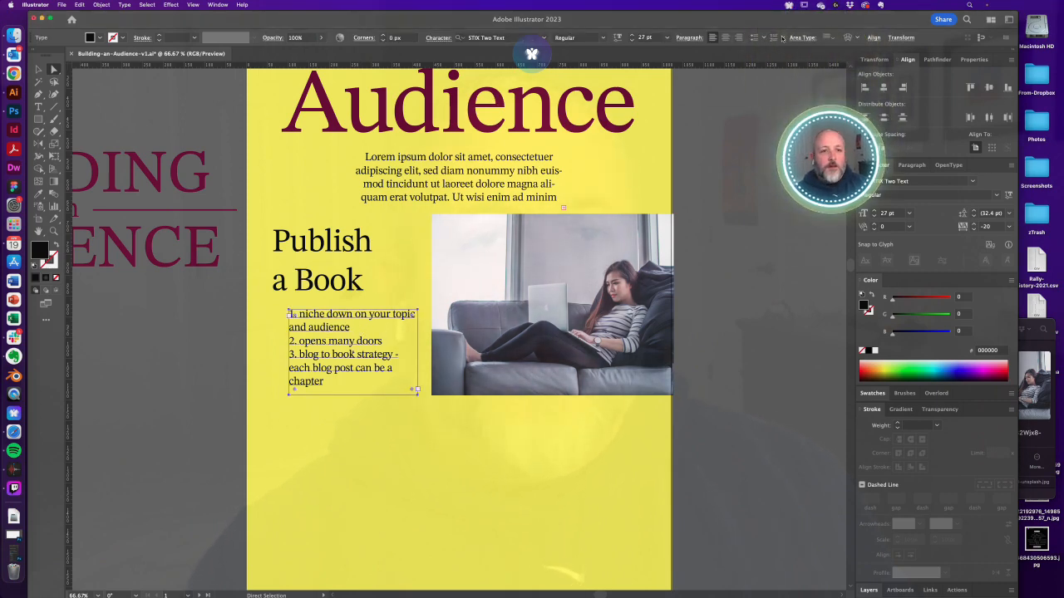
{"action": "left_click", "coordinate": [781, 38]}
{"action": "left_click", "coordinate": [731, 55]}
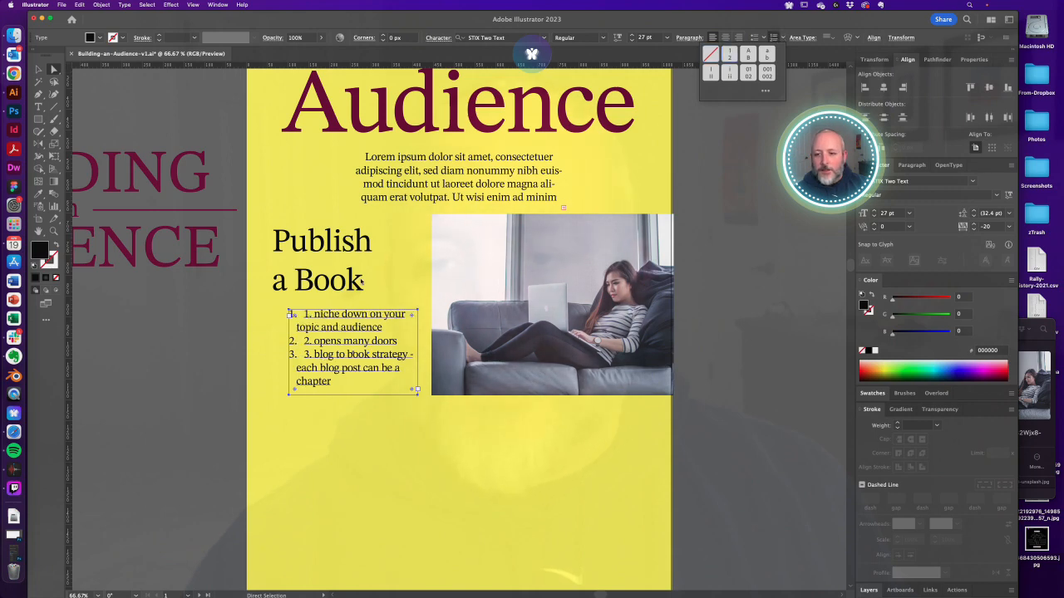
Delete the manually typed numerals from the three list items, keeping each item on its own numbered line
{"action": "double_click", "coordinate": [311, 316]}
{"action": "left_click_drag", "start_coordinate": [304, 315], "coordinate": [314, 315]}
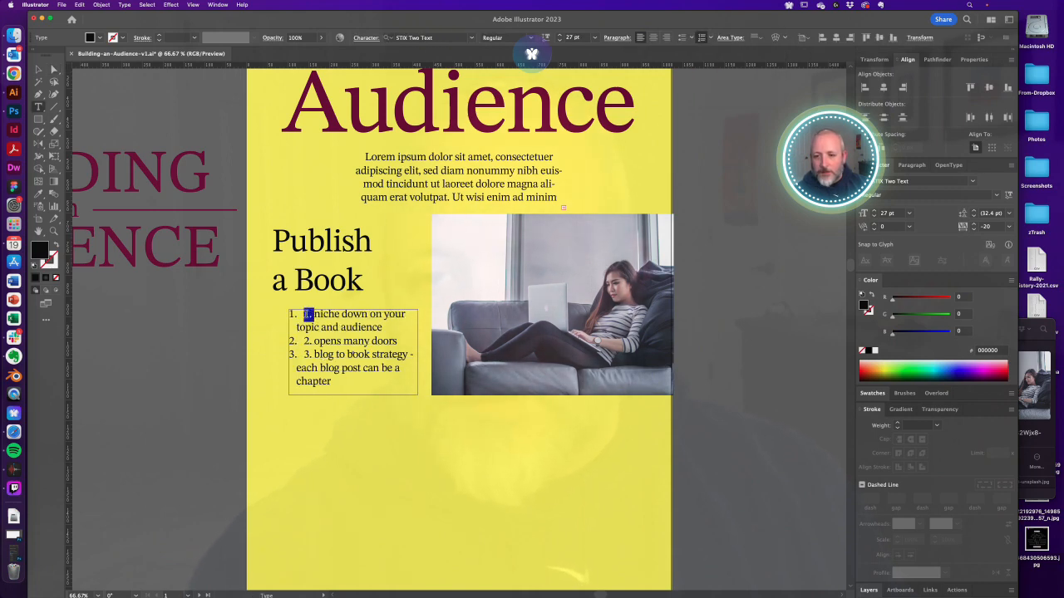
{"action": "key", "text": "BackSpace"}
{"action": "key", "text": "BackSpace"}
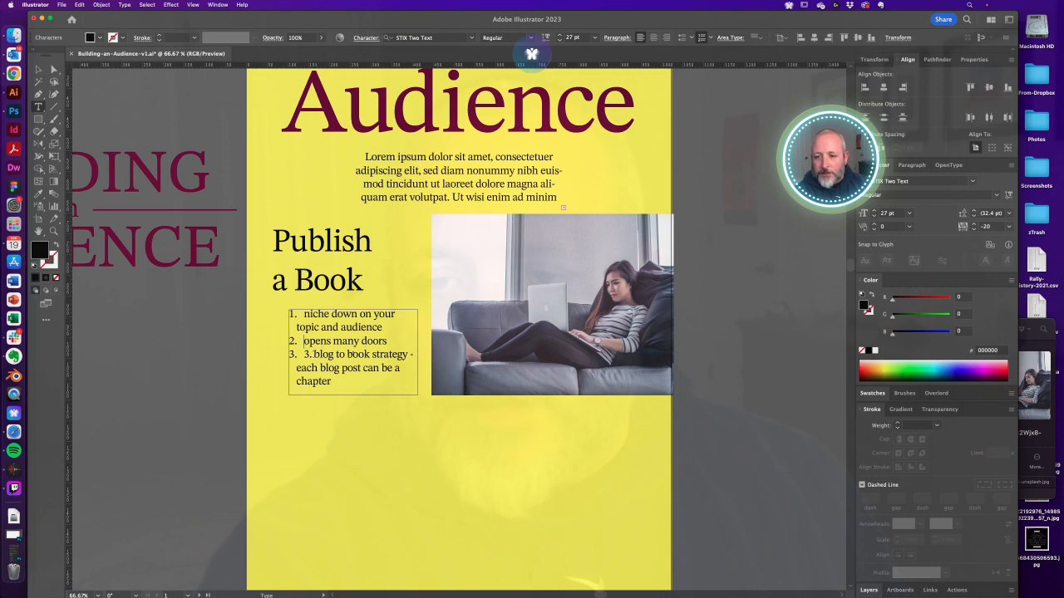
{"action": "key", "text": "BackSpace"}
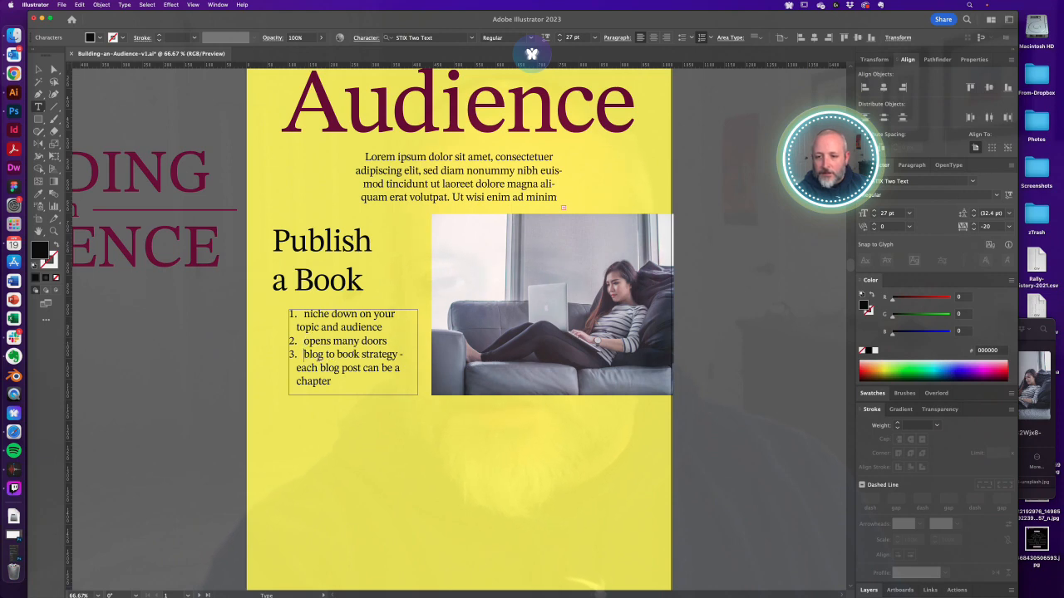
{"action": "key", "text": "BackSpace"}
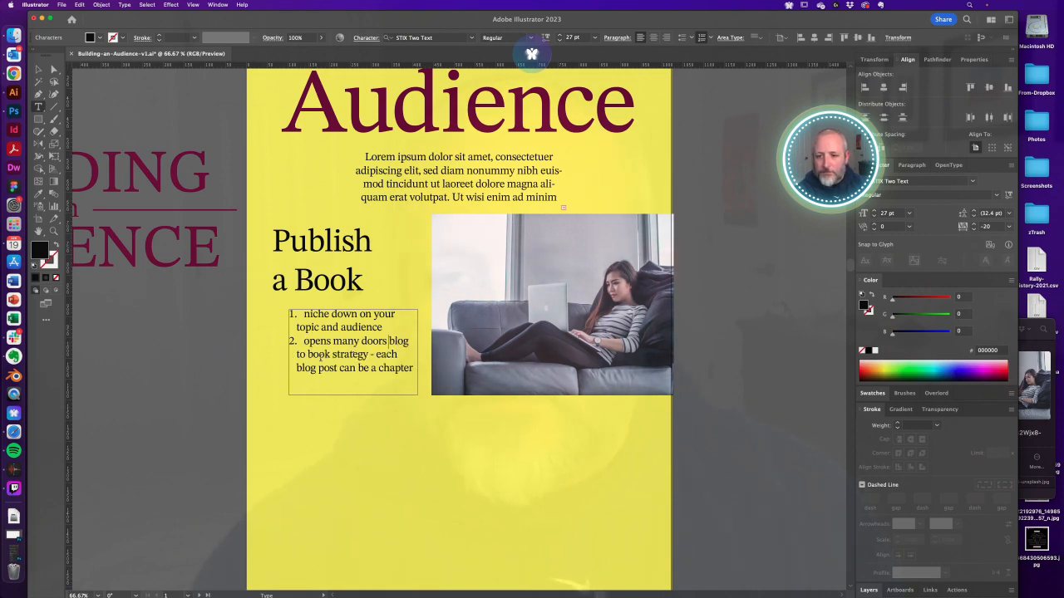
{"action": "key", "text": "super+z"}
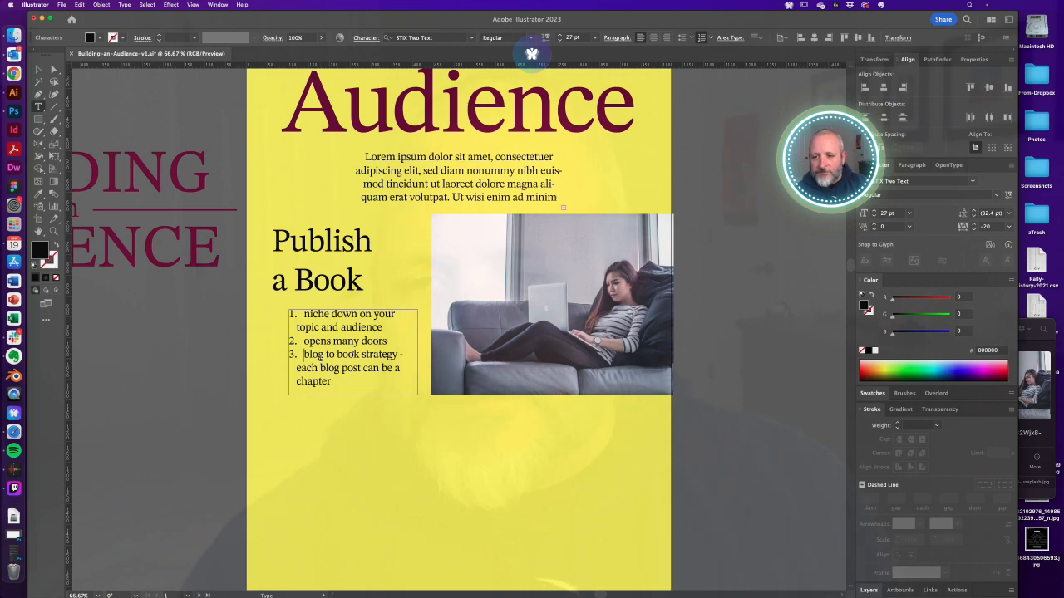
Select all the numbered list text under "a Book" and try adding space before its paragraphs
{"action": "key", "text": "super+a"}
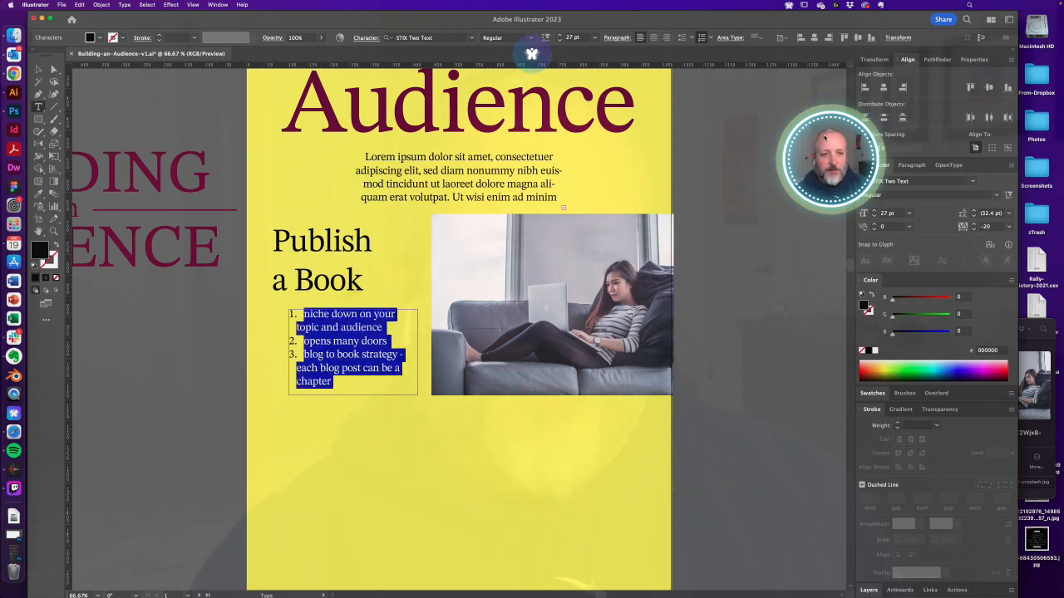
{"action": "left_click", "coordinate": [907, 165]}
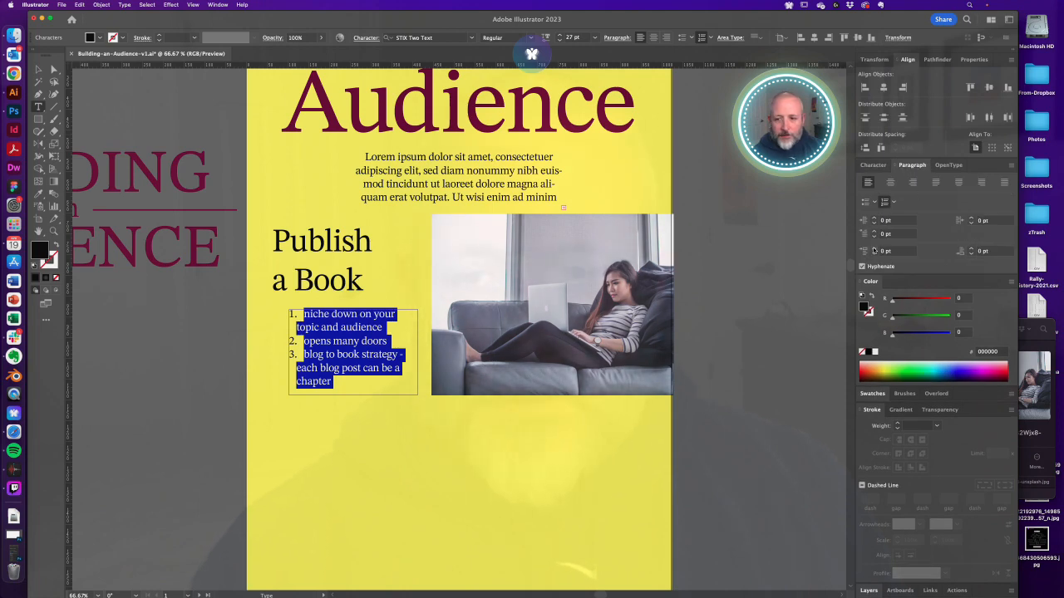
{"action": "left_click", "coordinate": [874, 248]}
{"action": "left_click", "coordinate": [873, 248]}
{"action": "left_click", "coordinate": [873, 255]}
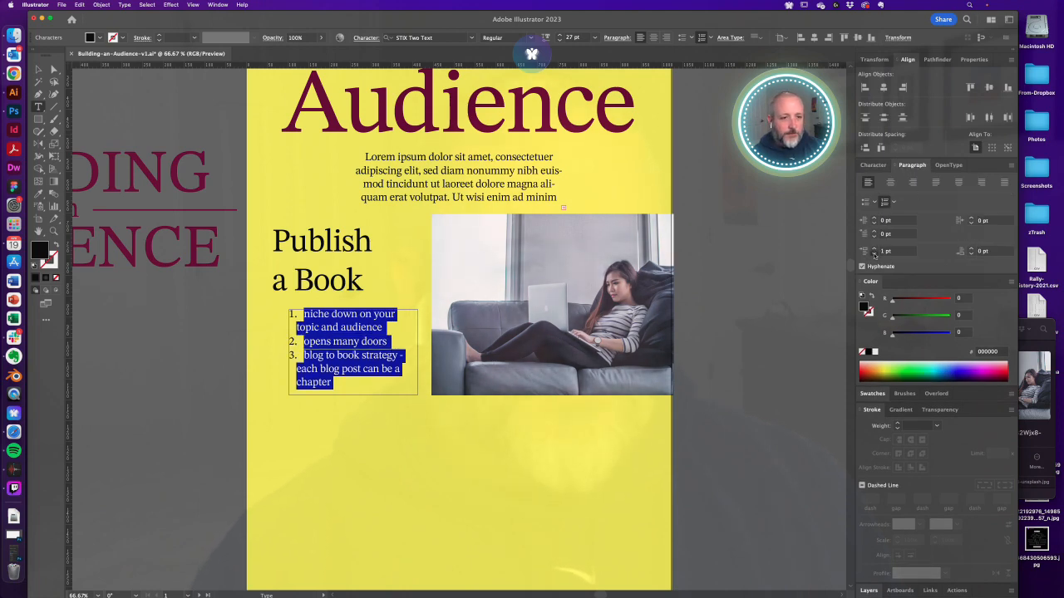
{"action": "left_click", "coordinate": [874, 254]}
Set the numbered list's left indent to 5 pt and try a -10 pt first-line indent
{"action": "left_click", "coordinate": [874, 218]}
{"action": "left_click", "coordinate": [874, 218]}
{"action": "left_click", "coordinate": [874, 217]}
{"action": "left_click", "coordinate": [875, 218]}
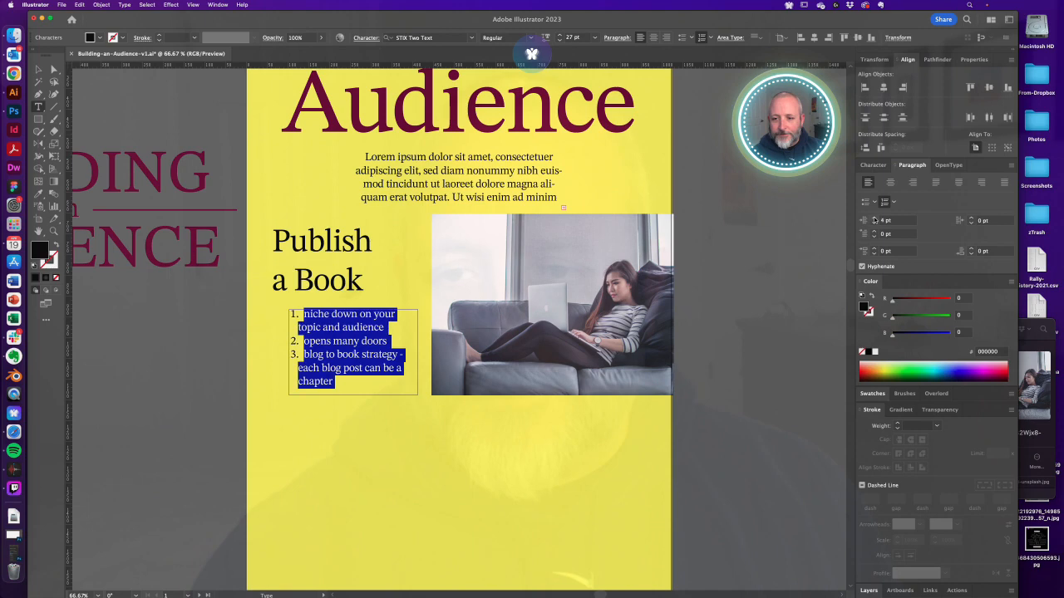
{"action": "left_click", "coordinate": [874, 217]}
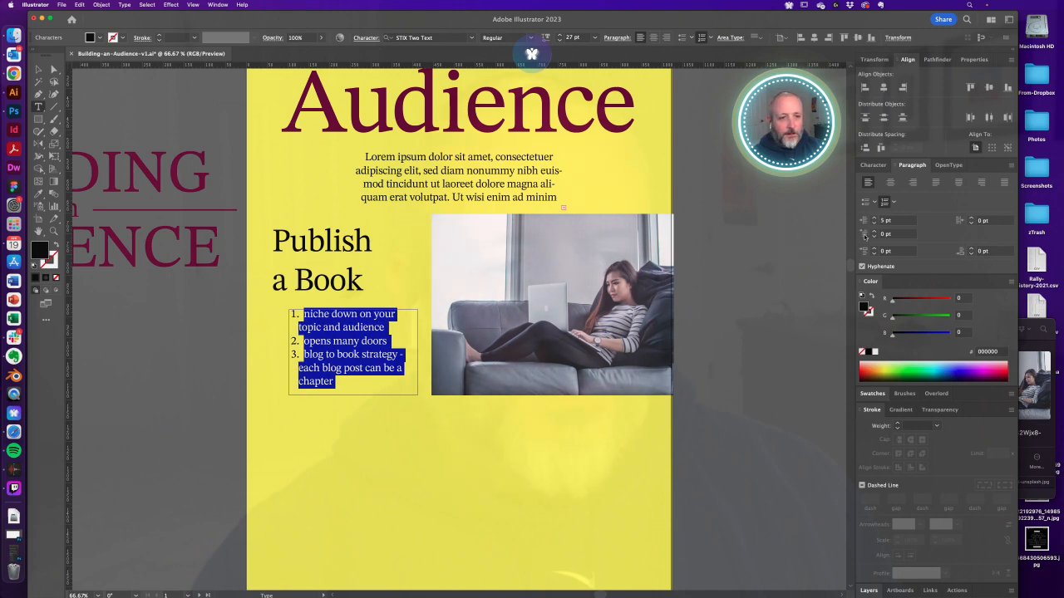
{"action": "left_click", "coordinate": [864, 237]}
{"action": "key", "text": "shift+Down"}
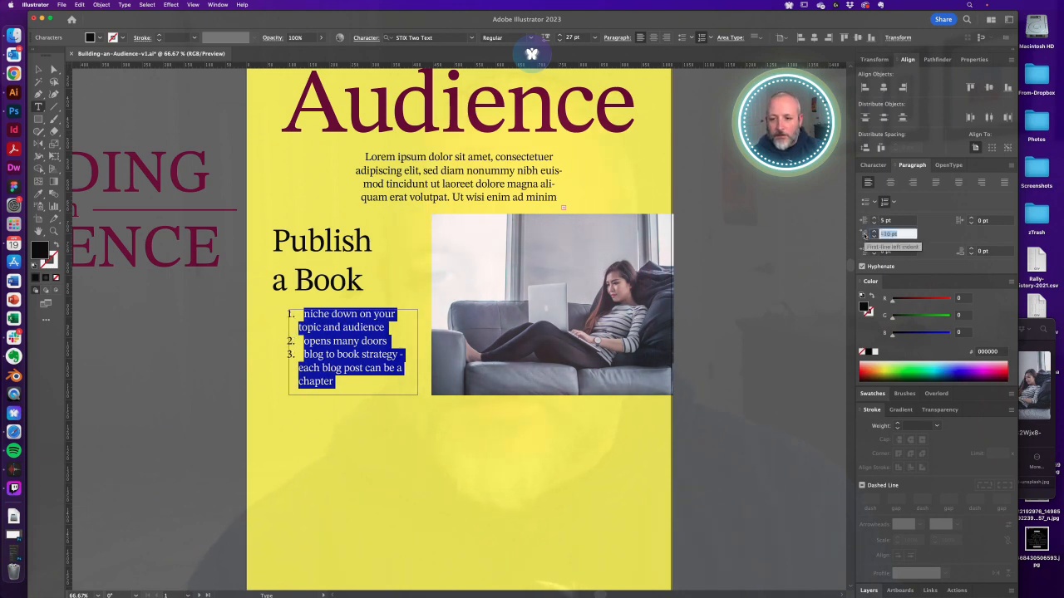
Set the left indent of all three numbered list items to 16 pt
{"action": "left_click", "coordinate": [864, 221]}
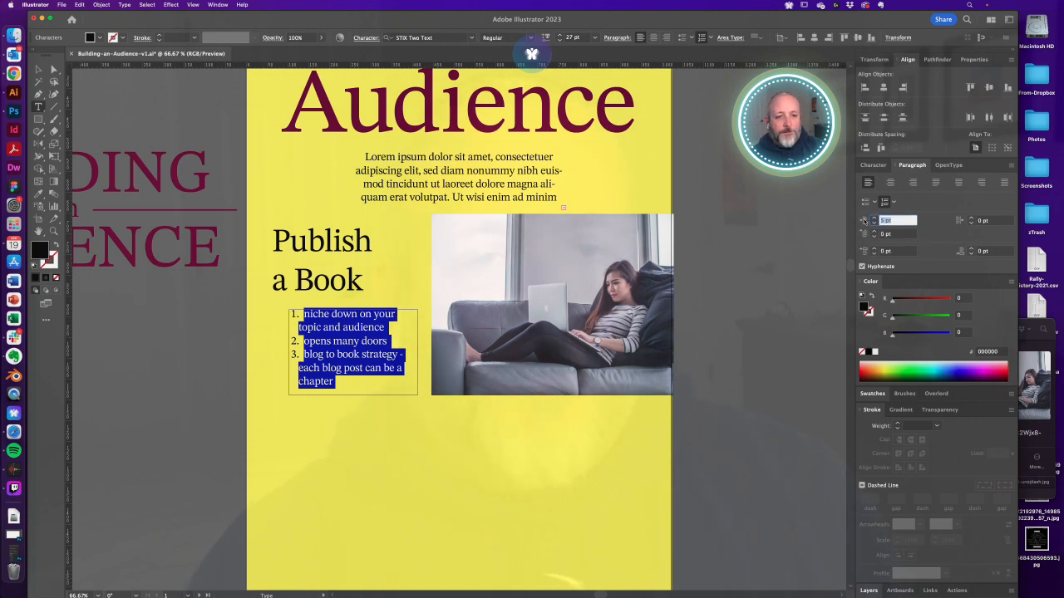
{"action": "key", "text": "shift+Up"}
{"action": "key", "text": "shift+Up"}
{"action": "key", "text": "shift+Down"}
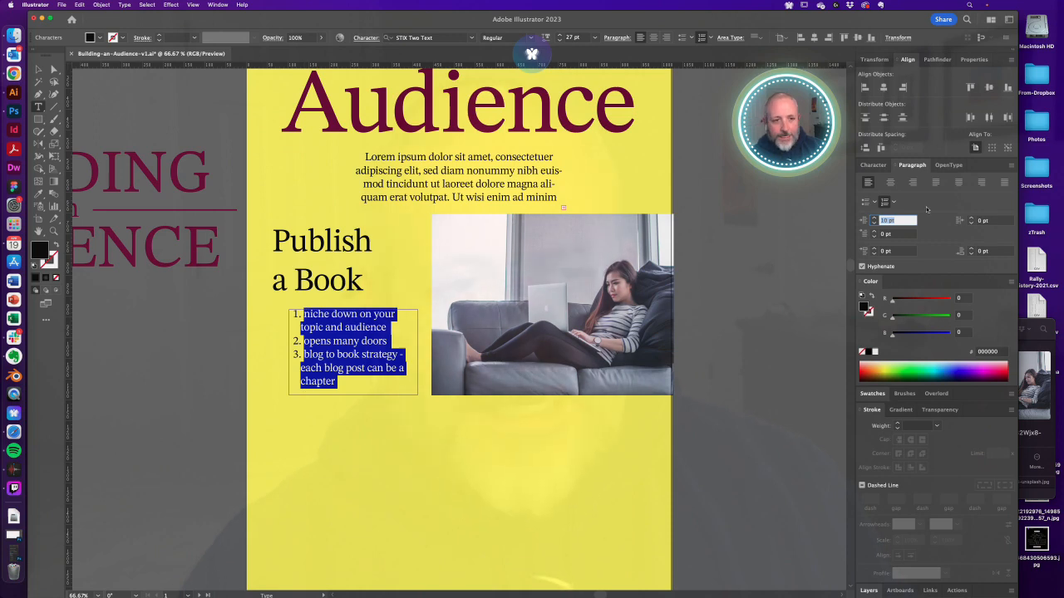
{"action": "left_click", "coordinate": [874, 218]}
{"action": "left_click", "coordinate": [874, 218]}
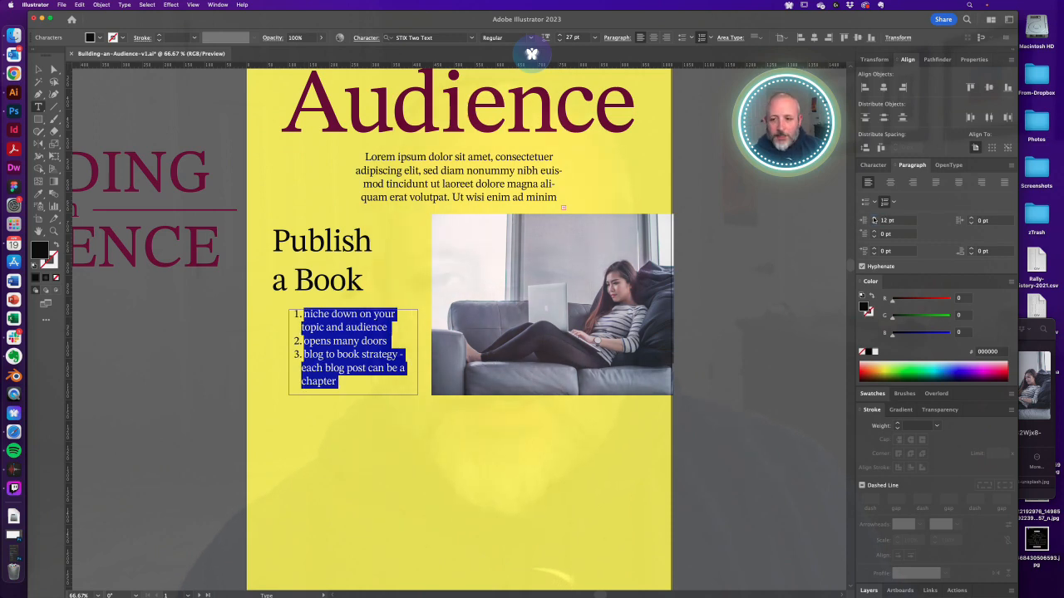
{"action": "left_click", "coordinate": [874, 218]}
{"action": "left_click", "coordinate": [874, 219]}
{"action": "left_click", "coordinate": [874, 219]}
{"action": "left_click", "coordinate": [874, 219]}
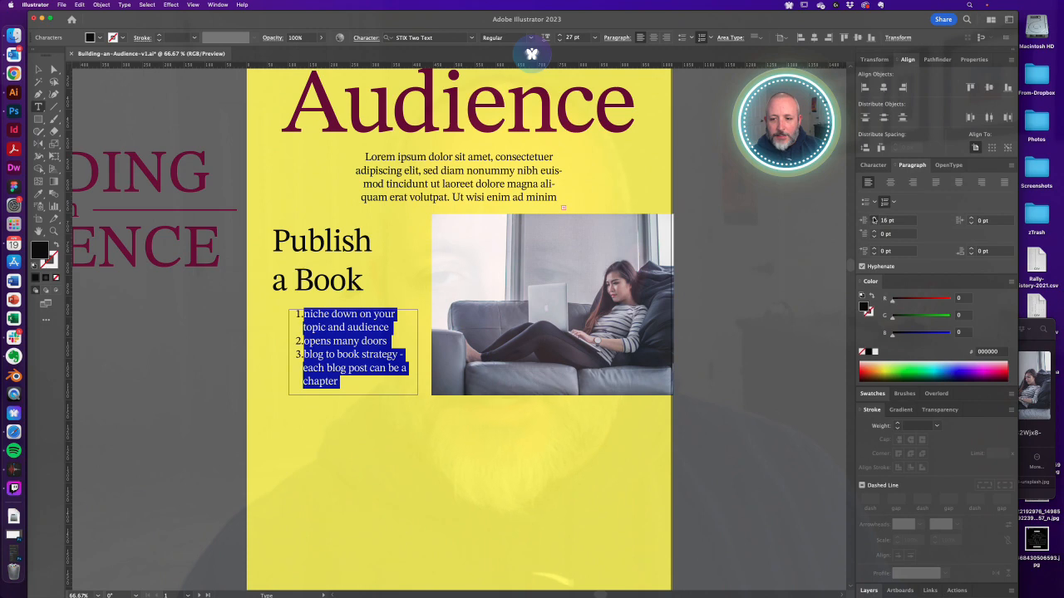
{"action": "left_click", "coordinate": [874, 219]}
{"action": "left_click", "coordinate": [874, 223]}
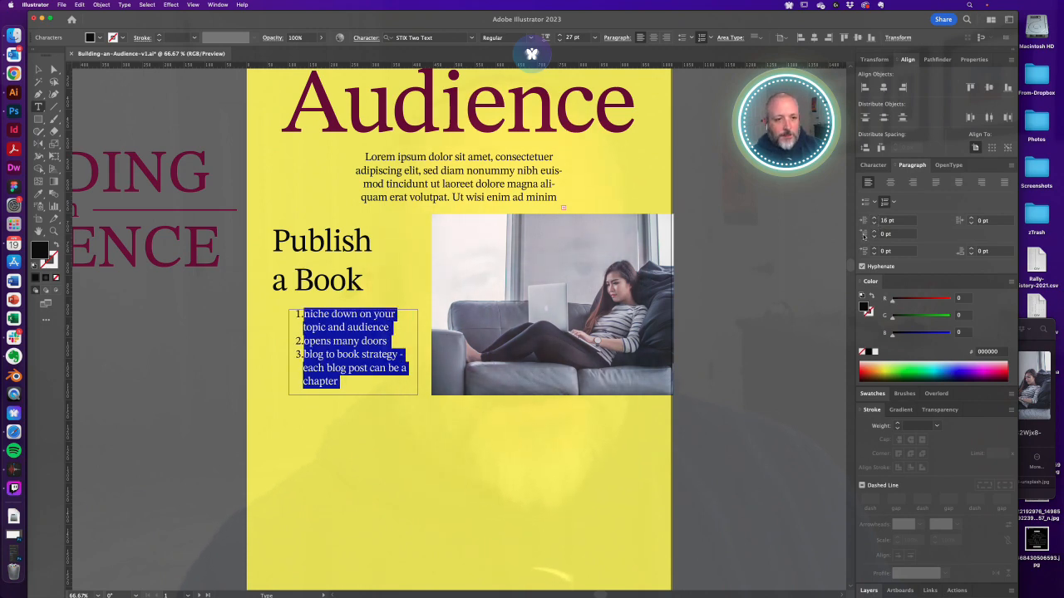
Give the numbered list a hanging indent with a first-line left indent of -10 pt, and finish editing the text
{"action": "left_click", "coordinate": [863, 237]}
{"action": "key", "text": "shift+Down"}
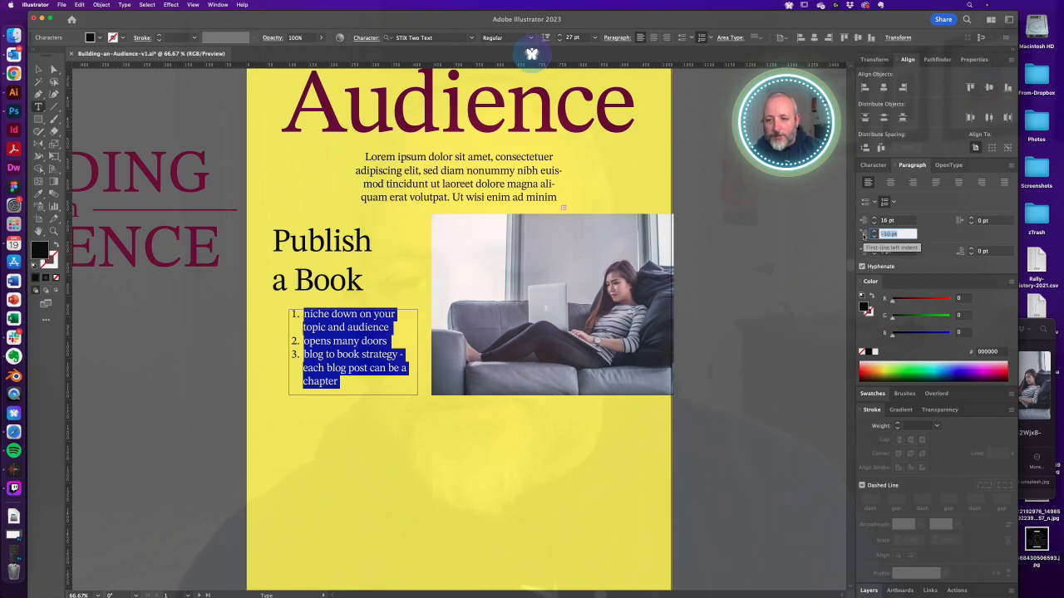
{"action": "key", "text": "Escape"}
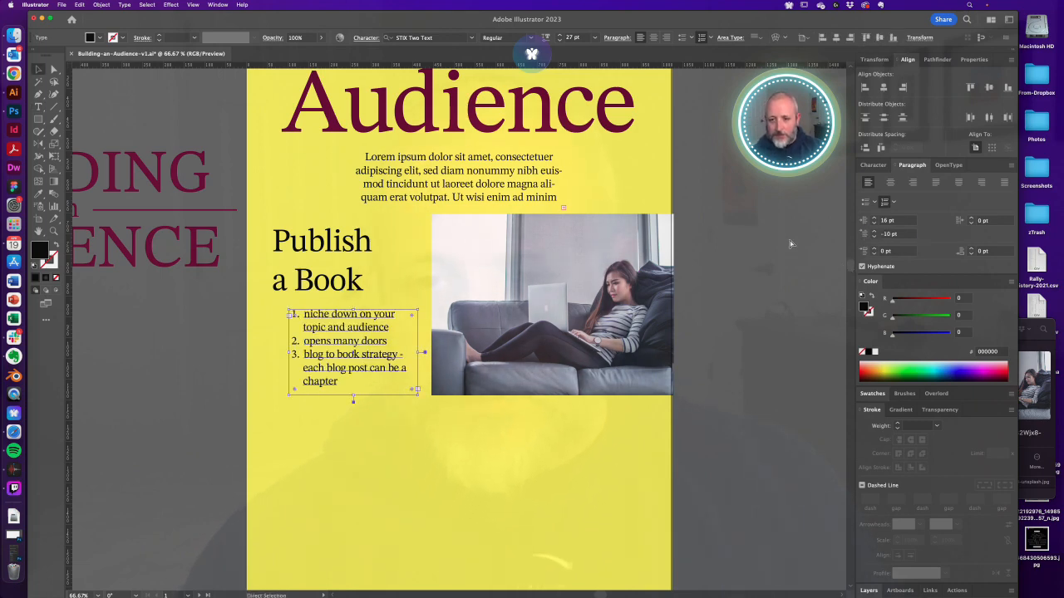
Align the list's text box with the left edge of the "Publish a Book" heading and widen it almost to the photo
{"action": "left_click", "coordinate": [400, 426]}
{"action": "left_click_drag", "start_coordinate": [350, 348], "coordinate": [331, 341]}
{"action": "left_click", "coordinate": [330, 341]}
{"action": "left_click", "coordinate": [398, 423]}
{"action": "left_click", "coordinate": [370, 369]}
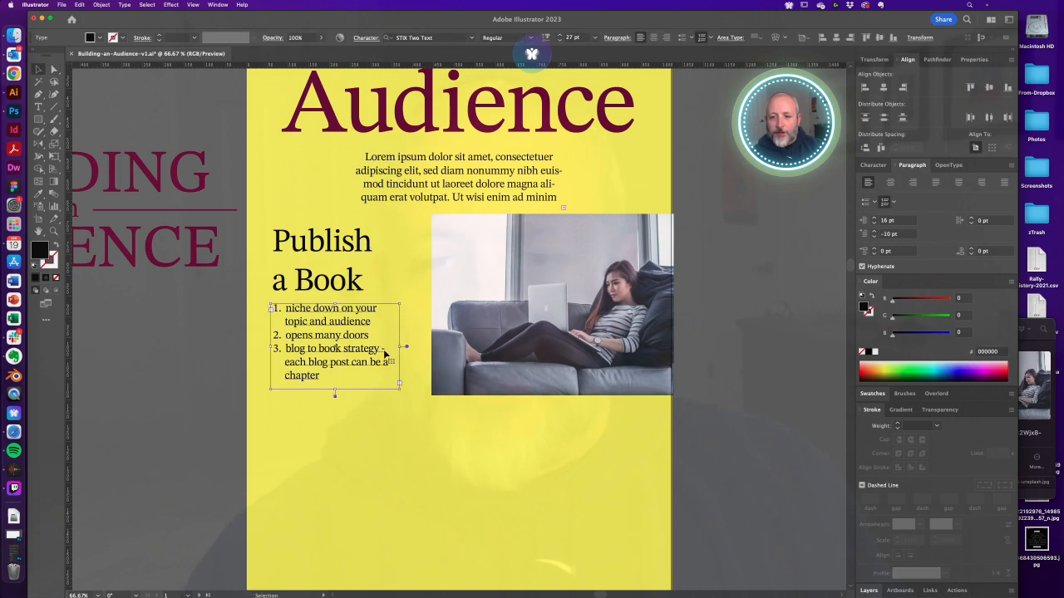
{"action": "left_click_drag", "start_coordinate": [402, 348], "coordinate": [414, 348]}
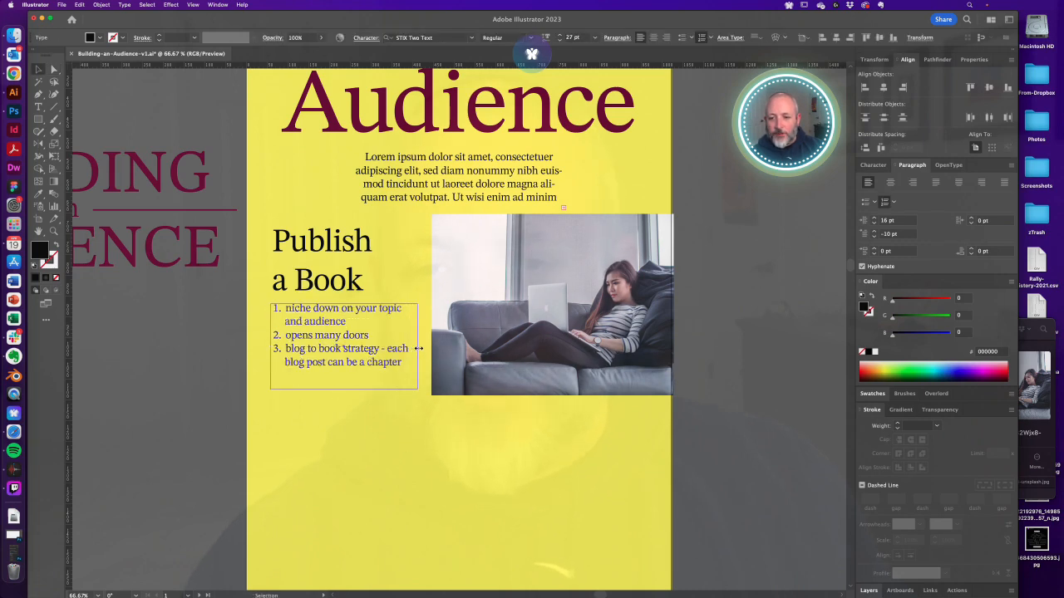
{"action": "left_click", "coordinate": [369, 454]}
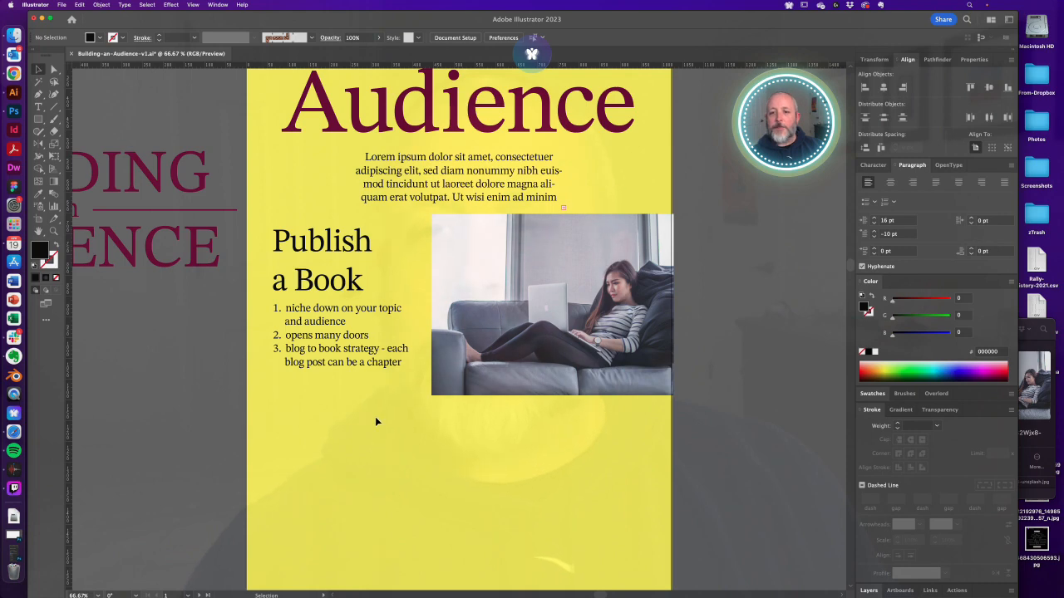
Move the numbered list down slightly to leave more space below "a Book"
{"action": "left_click_drag", "start_coordinate": [317, 345], "coordinate": [343, 419]}
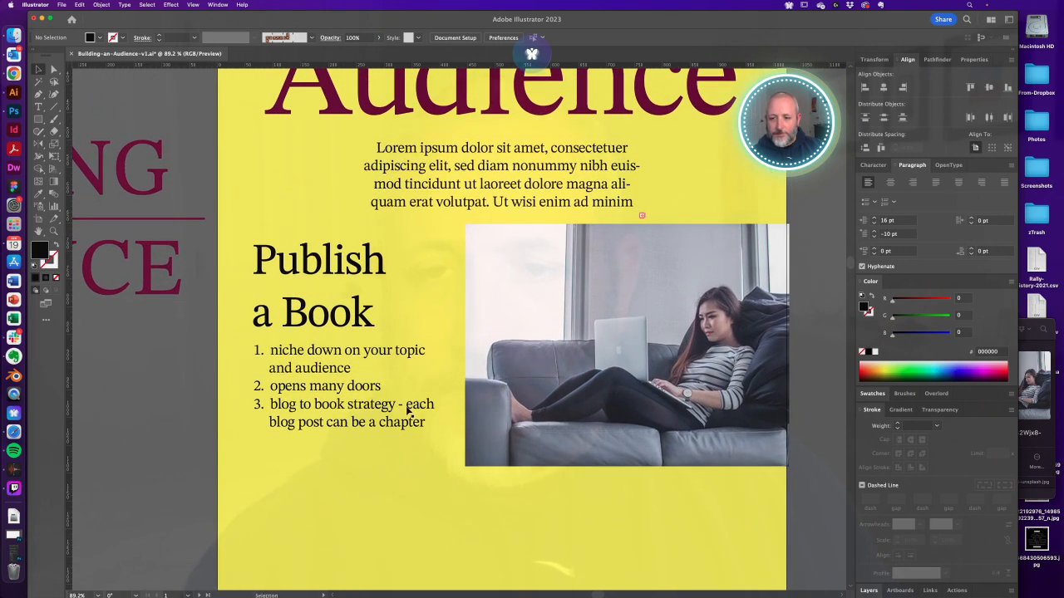
{"action": "key", "text": "t"}
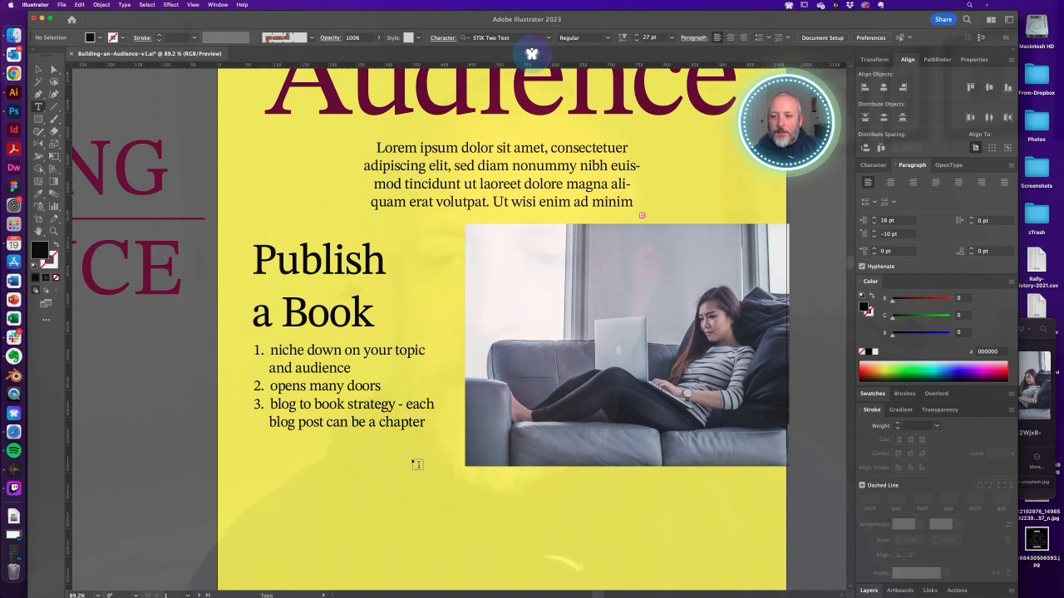
{"action": "key", "text": "super+minus"}
{"action": "key", "text": "a"}
{"action": "left_click", "coordinate": [410, 336]}
{"action": "left_click_drag", "start_coordinate": [410, 336], "coordinate": [410, 343]}
{"action": "left_click_drag", "start_coordinate": [505, 345], "coordinate": [360, 367]}
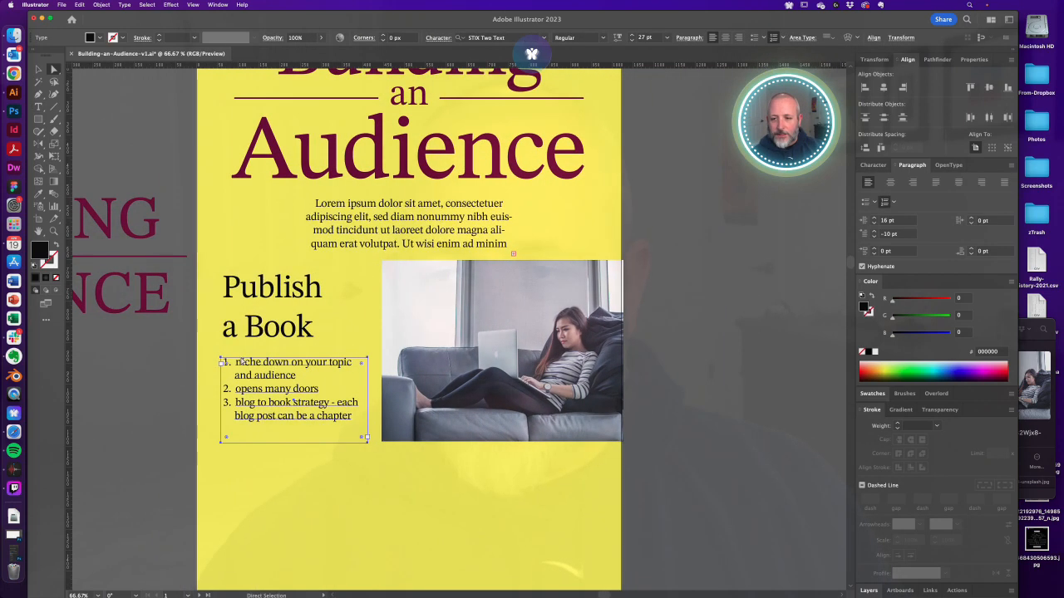
{"action": "left_click", "coordinate": [280, 498]}
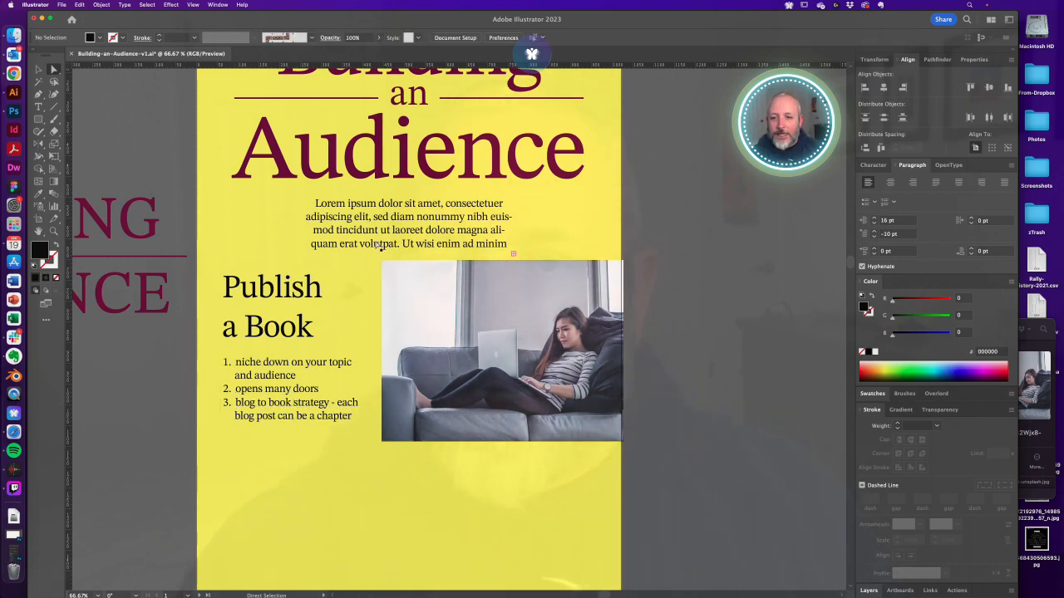
Move the "Publish a Book" heading, numbered list and photo down together slightly, away from the introductory paragraph
{"action": "key", "text": "v"}
{"action": "left_click_drag", "start_coordinate": [199, 266], "coordinate": [443, 372]}
{"action": "left_click", "coordinate": [714, 364]}
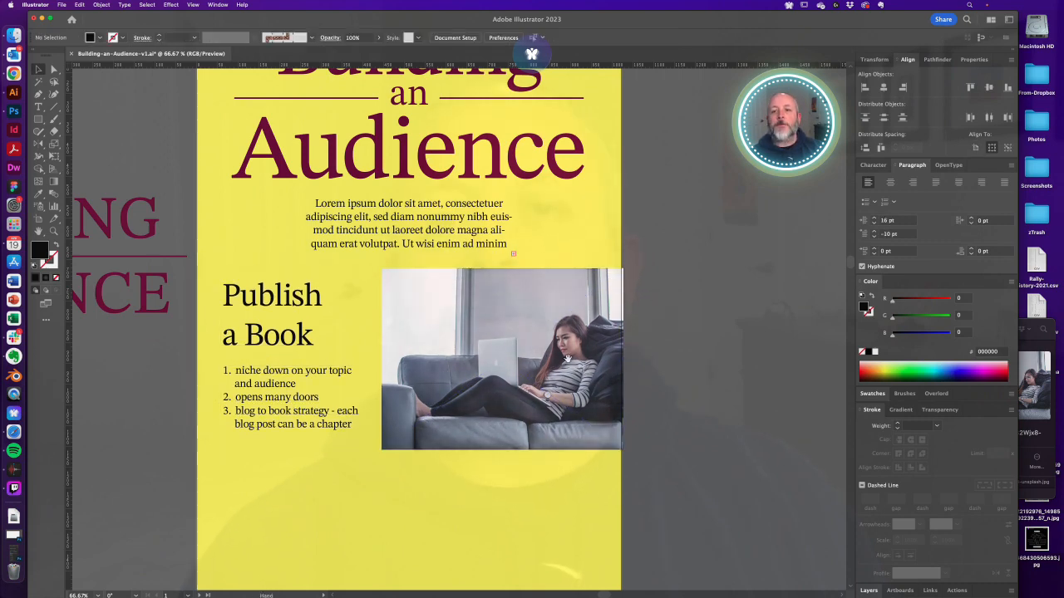
Draw a rectangle about 592 by 439 px covering the whole photo of the woman with the laptop
{"action": "key", "text": "space"}
{"action": "left_click_drag", "start_coordinate": [562, 359], "coordinate": [585, 397]}
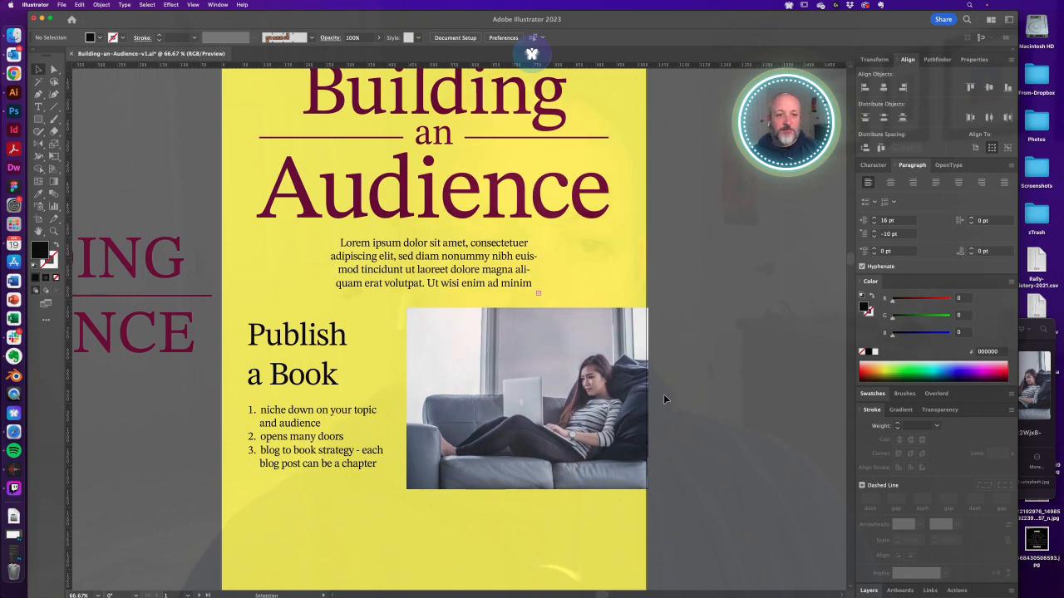
{"action": "key", "text": "a"}
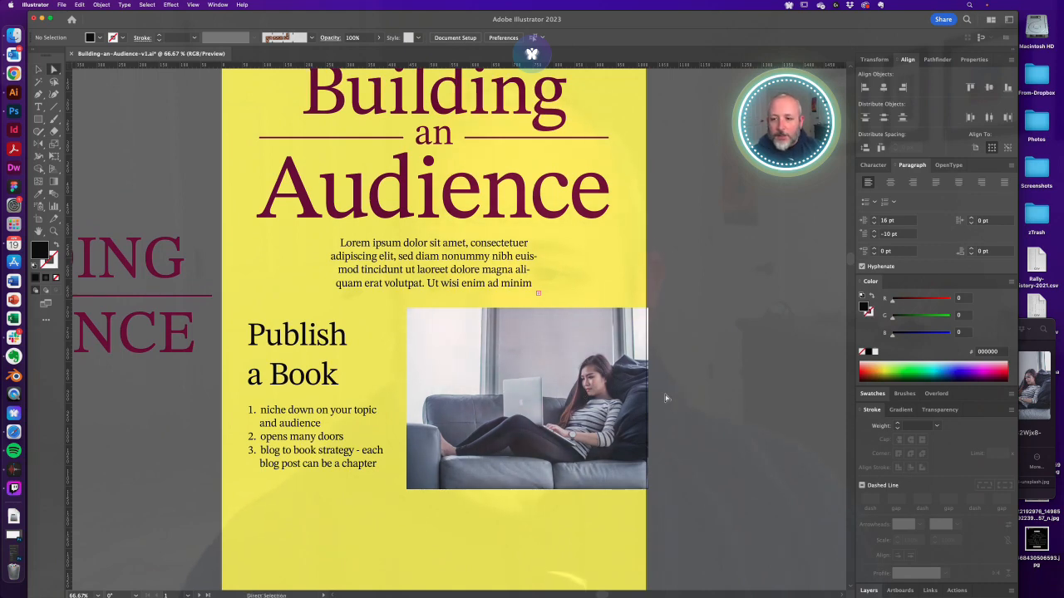
{"action": "left_click", "coordinate": [476, 389]}
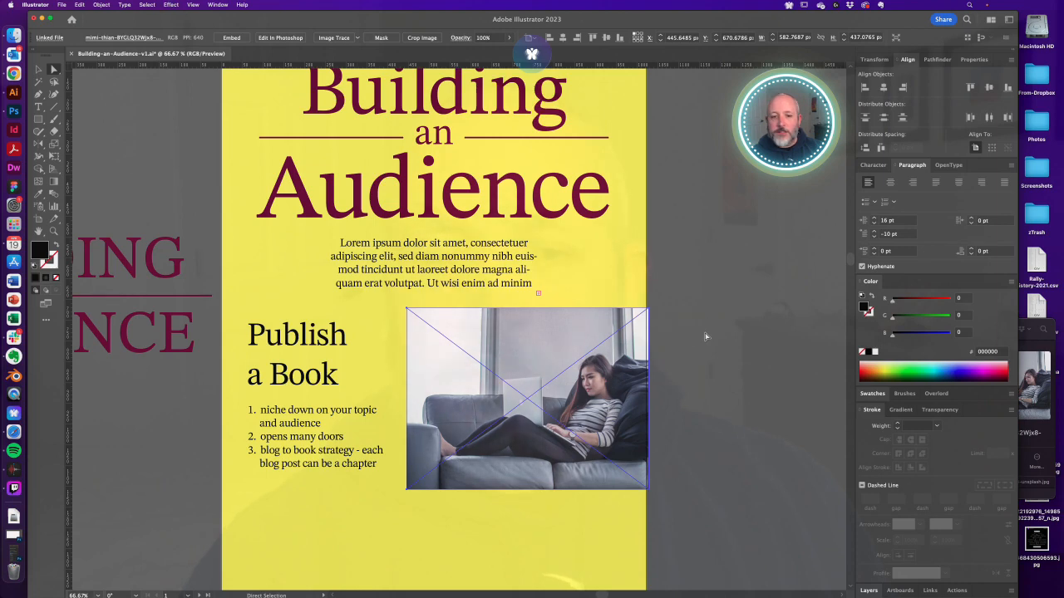
{"action": "key", "text": "super+shift+a"}
{"action": "key", "text": "m"}
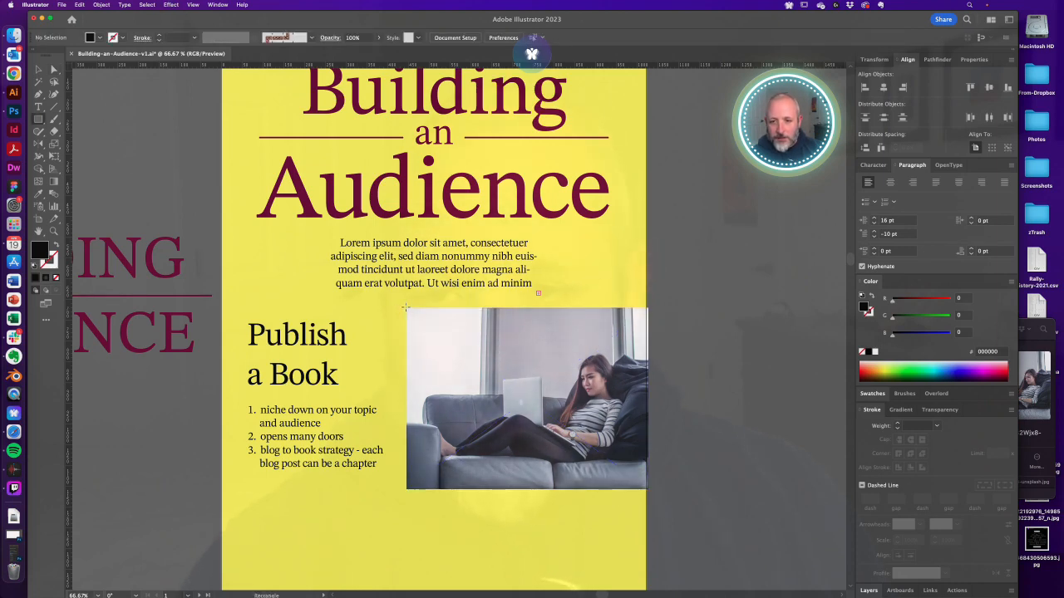
{"action": "left_click_drag", "start_coordinate": [406, 308], "coordinate": [651, 491]}
{"action": "key", "text": "v"}
Fill the rectangle over the photo with the green swatch (R=121 G=182 B=116)
{"action": "left_click", "coordinate": [171, 5]}
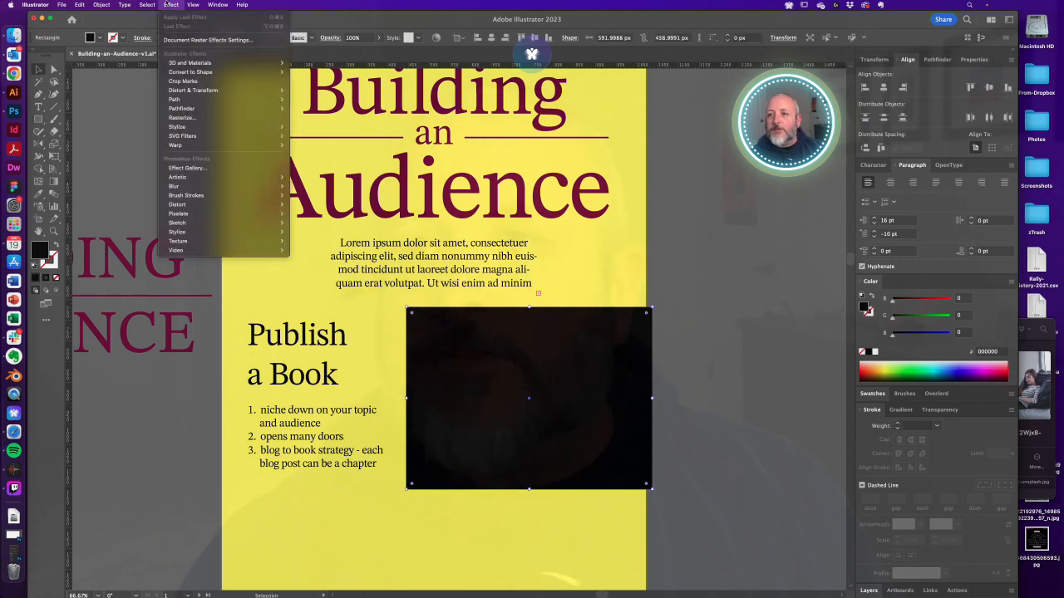
{"action": "left_click", "coordinate": [170, 5]}
{"action": "left_click", "coordinate": [875, 394]}
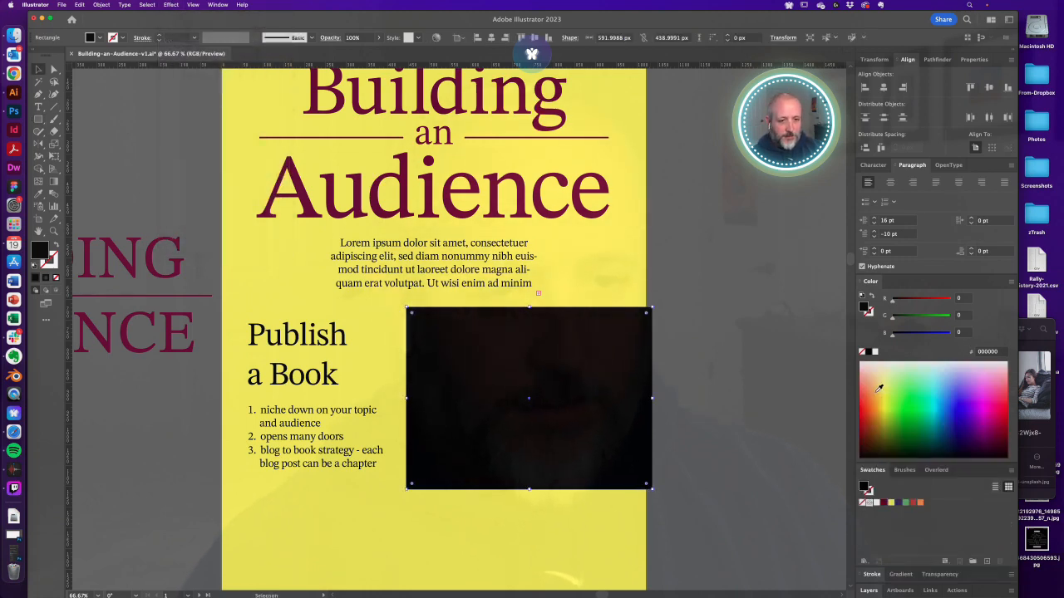
{"action": "left_click", "coordinate": [905, 503]}
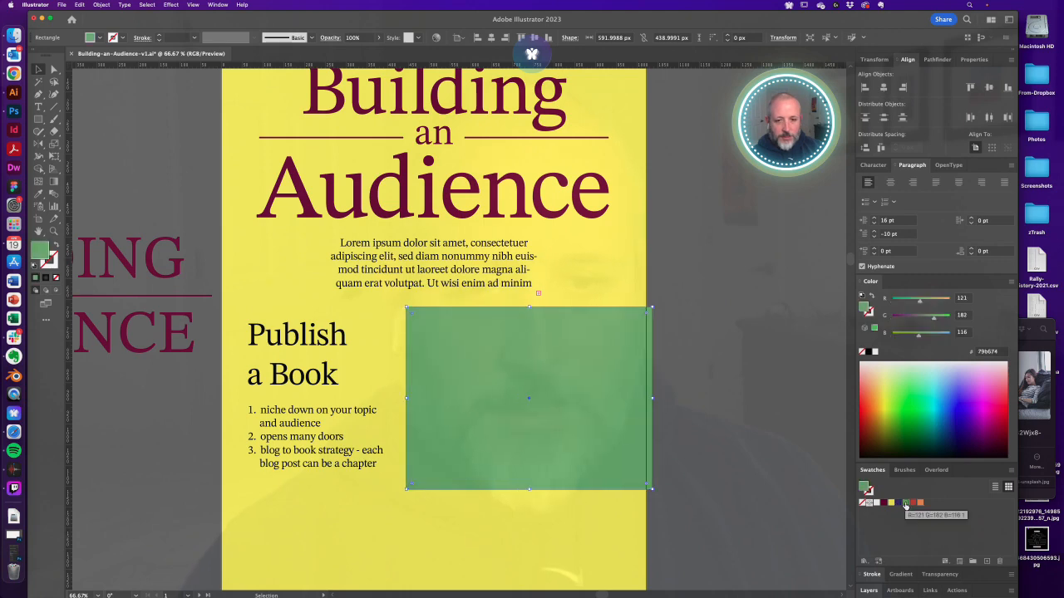
Try the Multiply, Color Burn, Lighten, Screen, Color Dodge and Overlay blending modes on the green rectangle over the photo
{"action": "left_click", "coordinate": [941, 574]}
{"action": "left_click", "coordinate": [889, 538]}
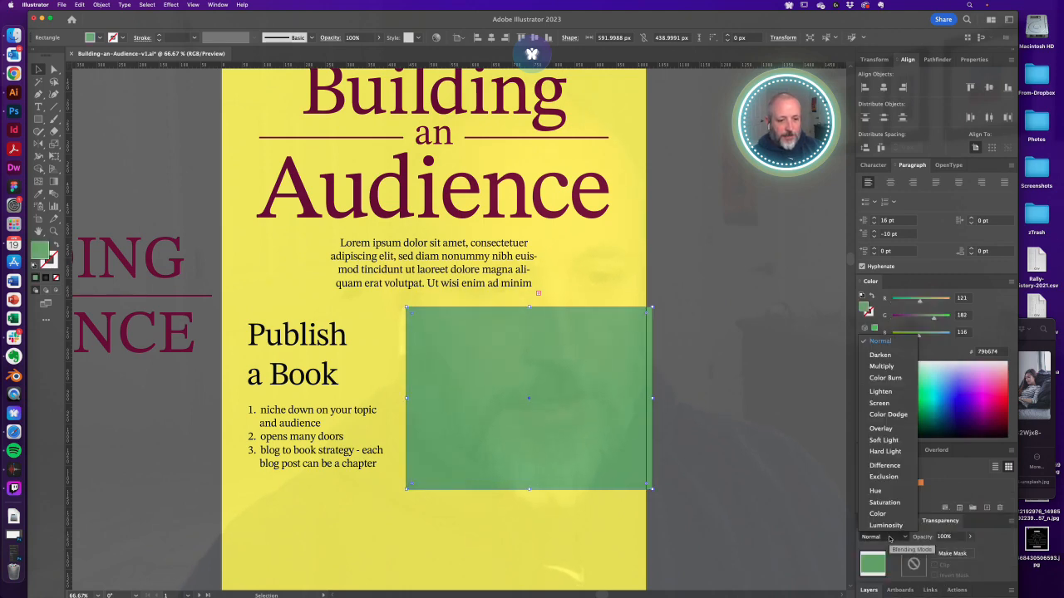
{"action": "left_click", "coordinate": [895, 363]}
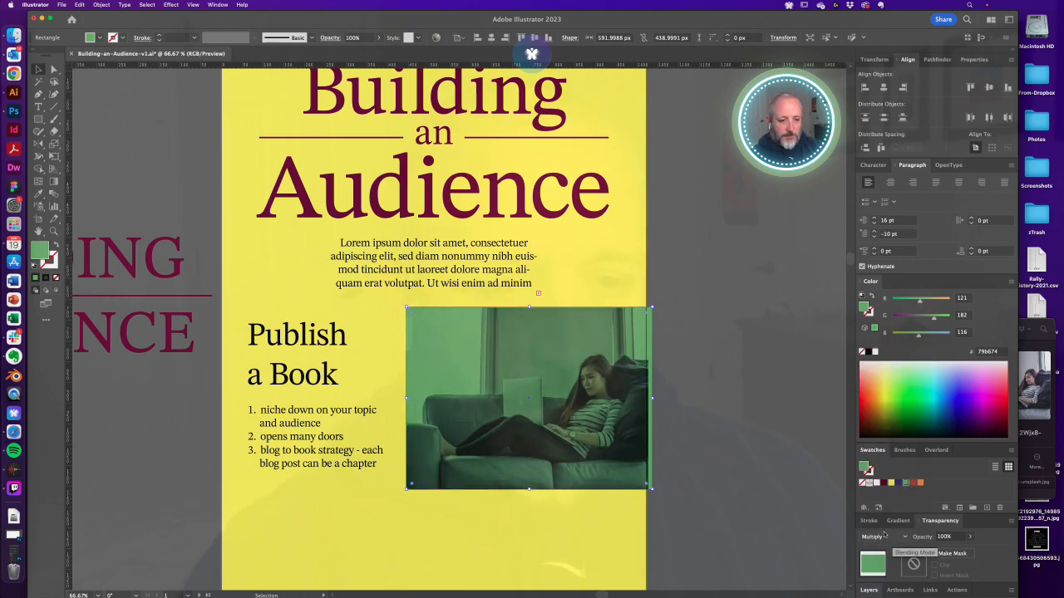
{"action": "left_click", "coordinate": [885, 536]}
{"action": "left_click", "coordinate": [885, 378]}
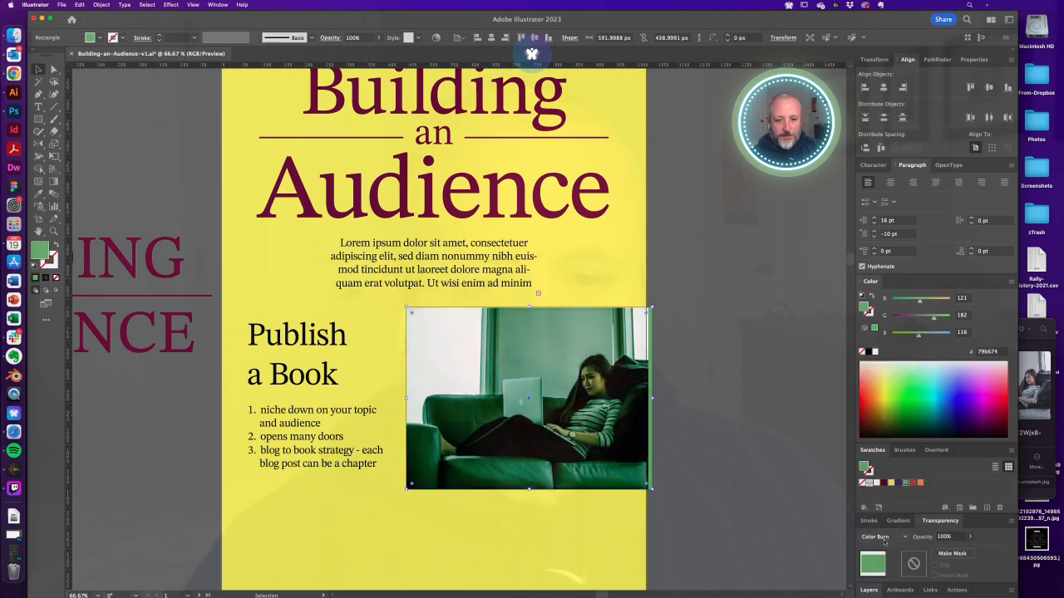
{"action": "left_click", "coordinate": [882, 537]}
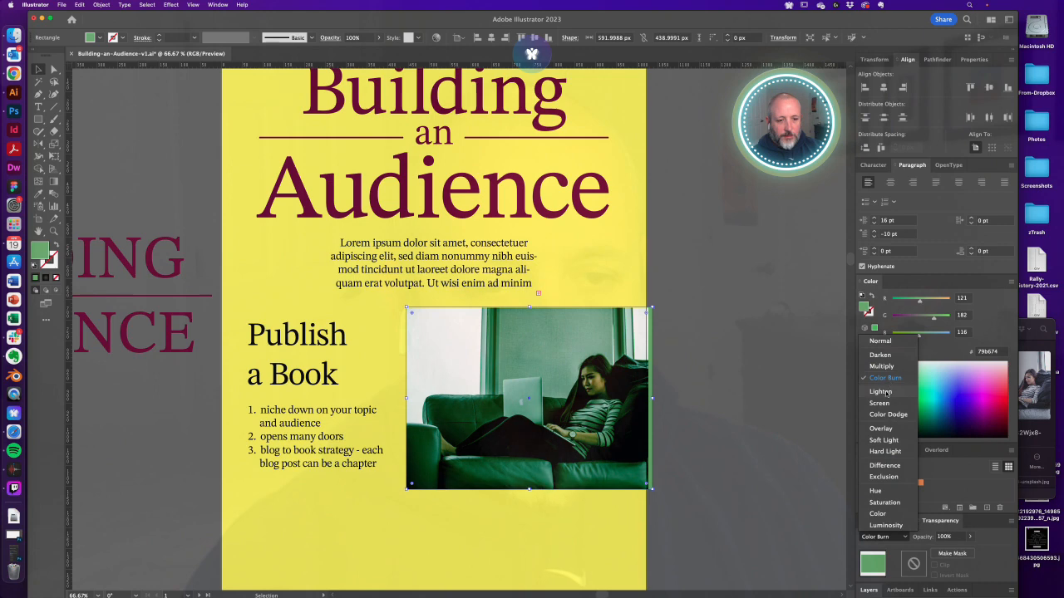
{"action": "left_click", "coordinate": [880, 392]}
{"action": "left_click", "coordinate": [884, 537]}
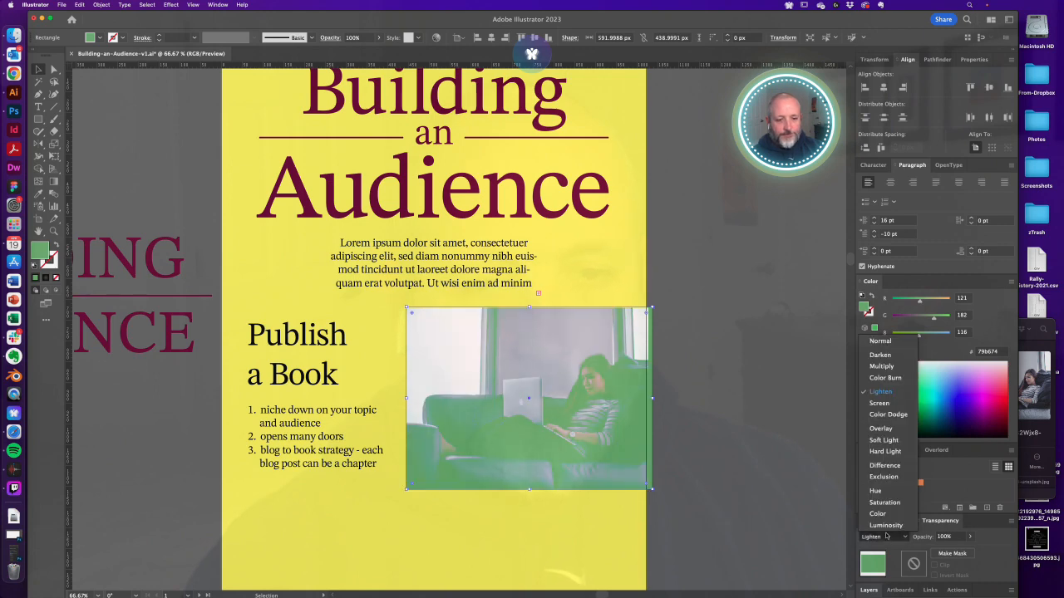
{"action": "left_click", "coordinate": [887, 403]}
{"action": "left_click", "coordinate": [889, 536]}
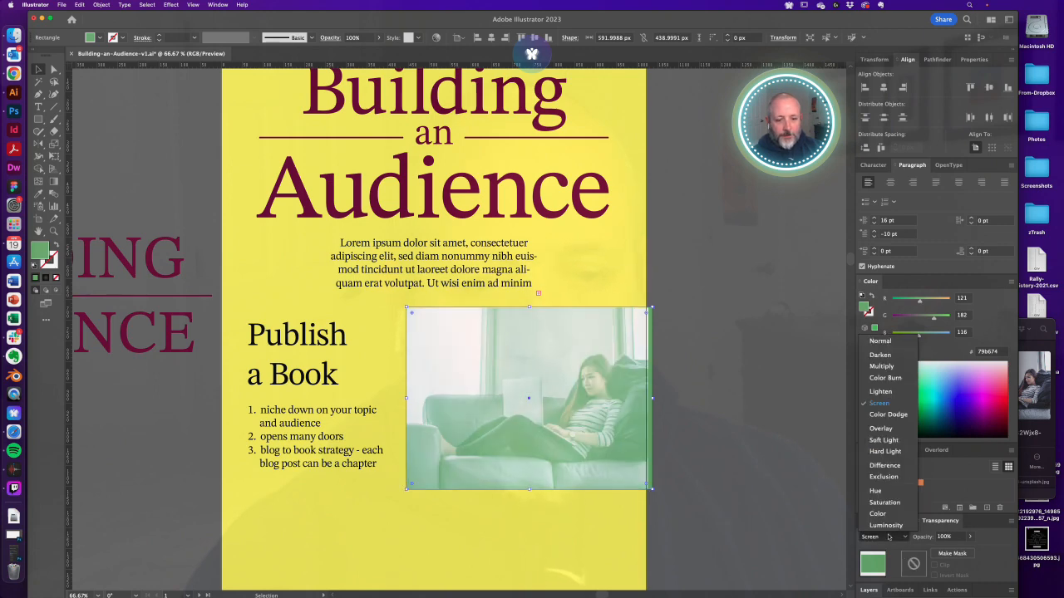
{"action": "left_click", "coordinate": [887, 414]}
{"action": "left_click", "coordinate": [888, 538]}
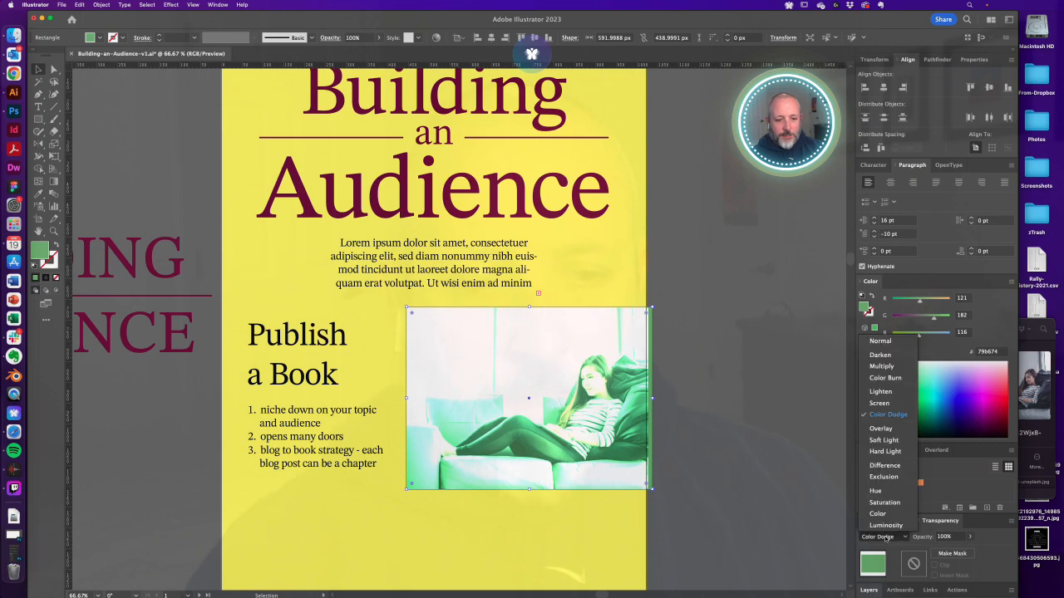
{"action": "left_click", "coordinate": [891, 428]}
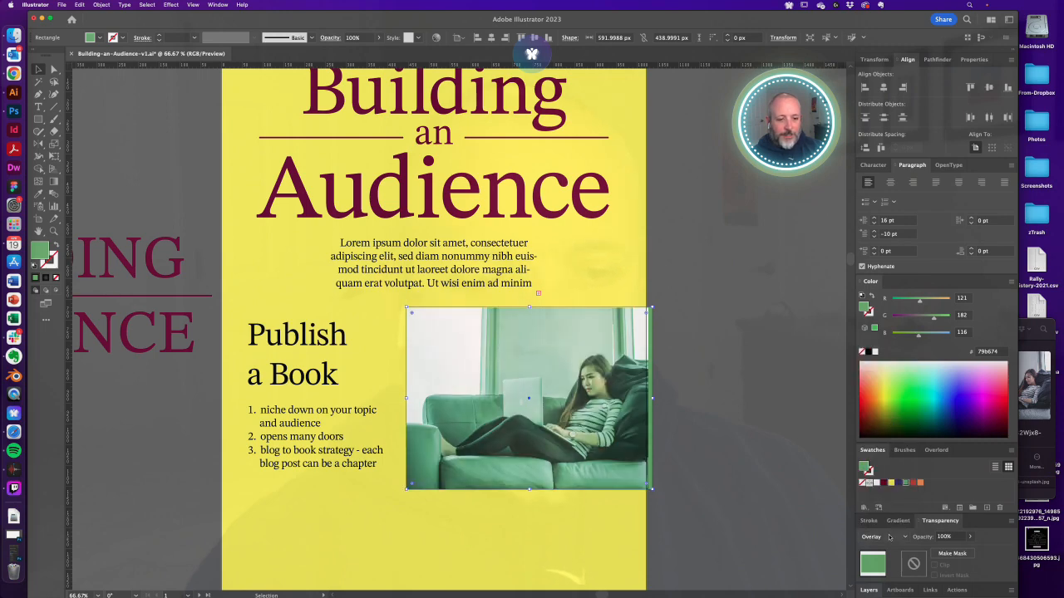
Try the Soft Light, Hard Light, Difference, Exclusion, Hue and Saturation blending modes on the green rectangle
{"action": "left_click", "coordinate": [890, 536]}
{"action": "left_click", "coordinate": [883, 439]}
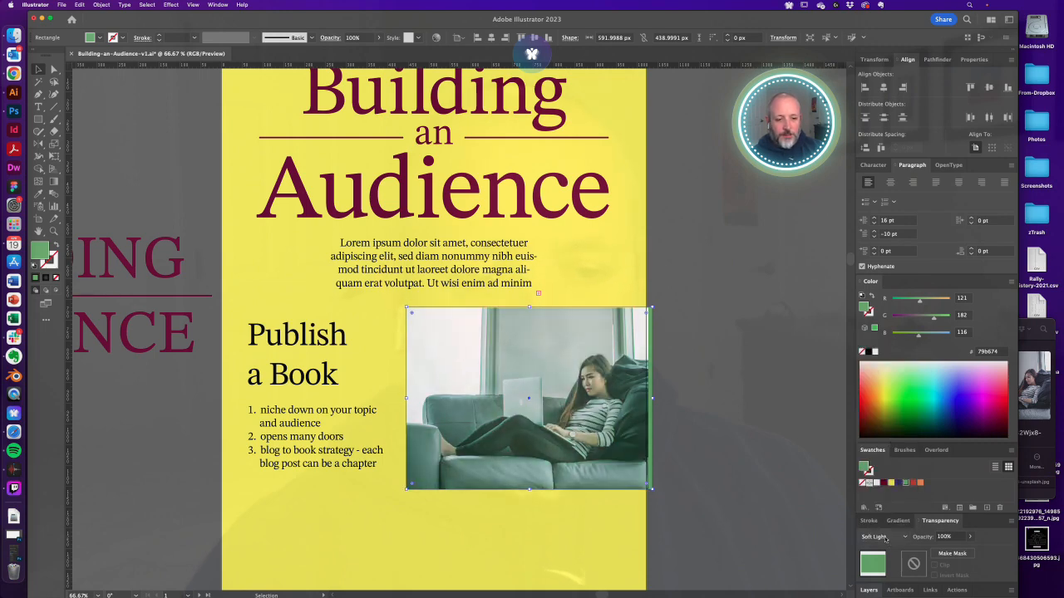
{"action": "left_click", "coordinate": [885, 536]}
{"action": "left_click", "coordinate": [889, 453]}
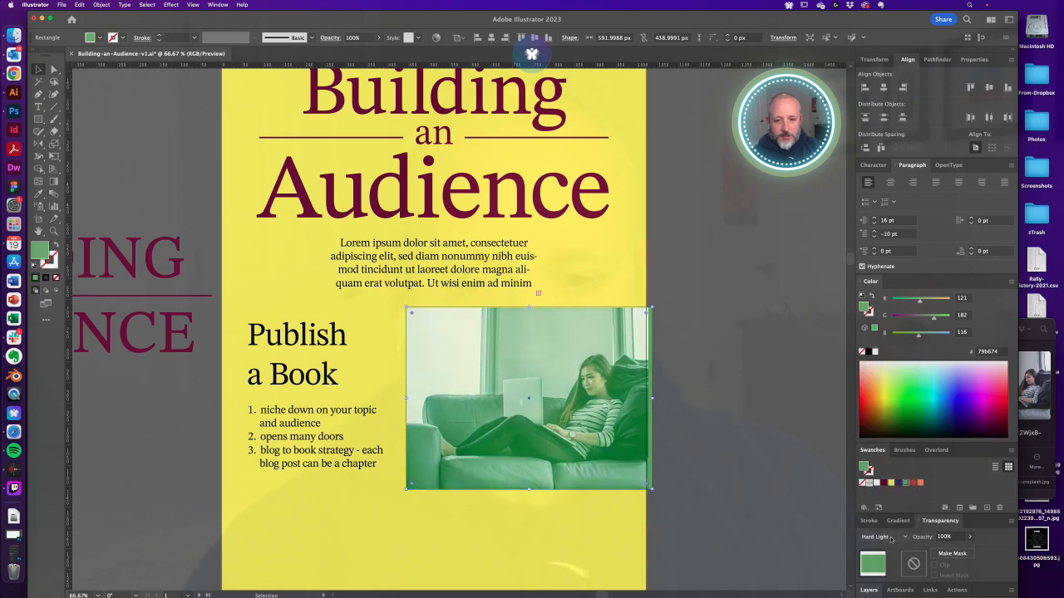
{"action": "left_click", "coordinate": [879, 538]}
{"action": "left_click", "coordinate": [883, 466]}
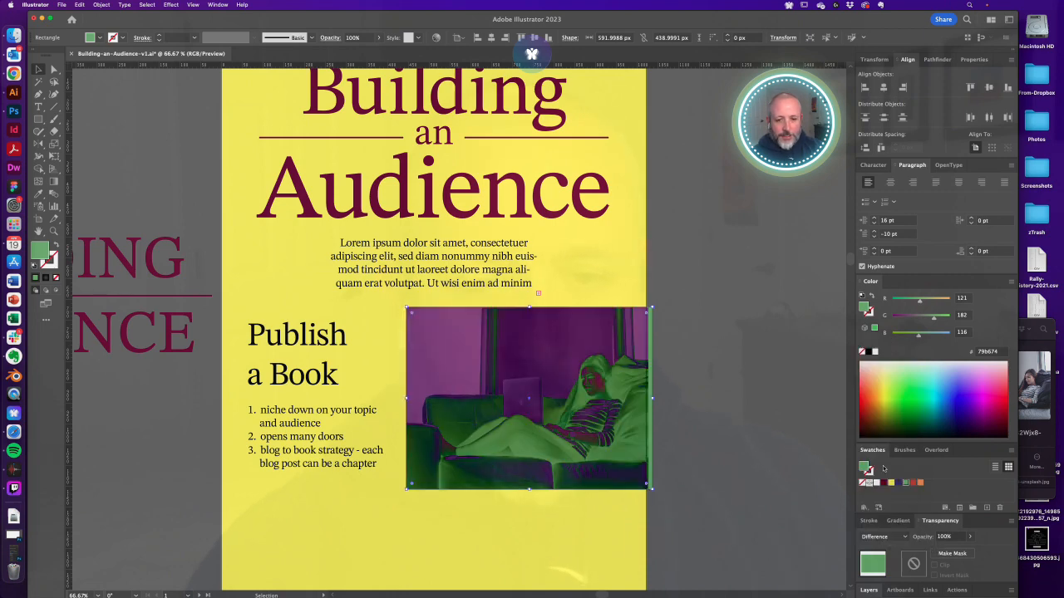
{"action": "left_click", "coordinate": [889, 538]}
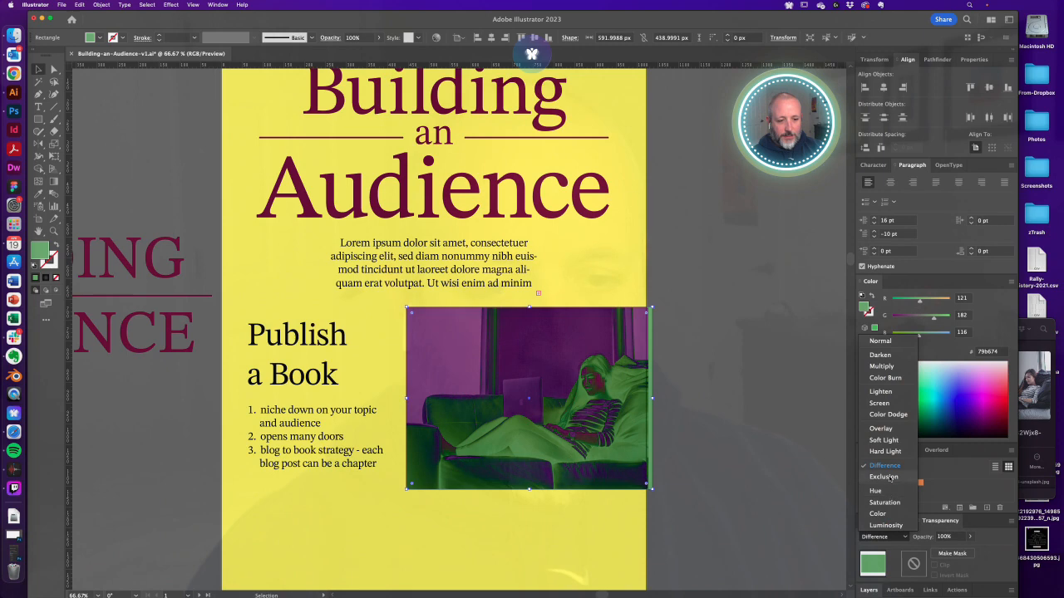
{"action": "left_click", "coordinate": [884, 477]}
{"action": "left_click", "coordinate": [886, 538]}
{"action": "left_click", "coordinate": [885, 491]}
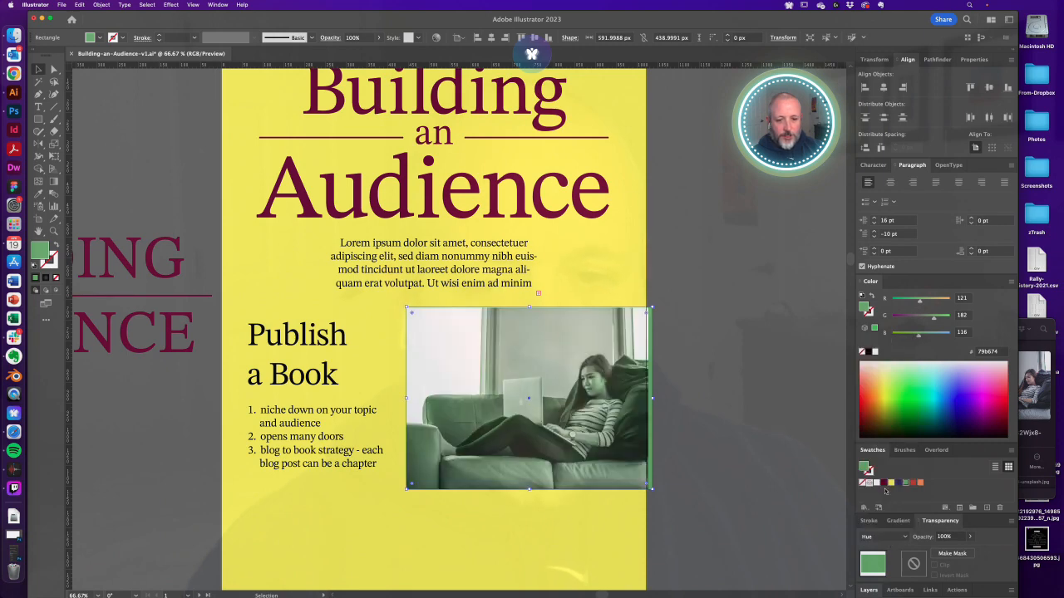
{"action": "left_click", "coordinate": [884, 540]}
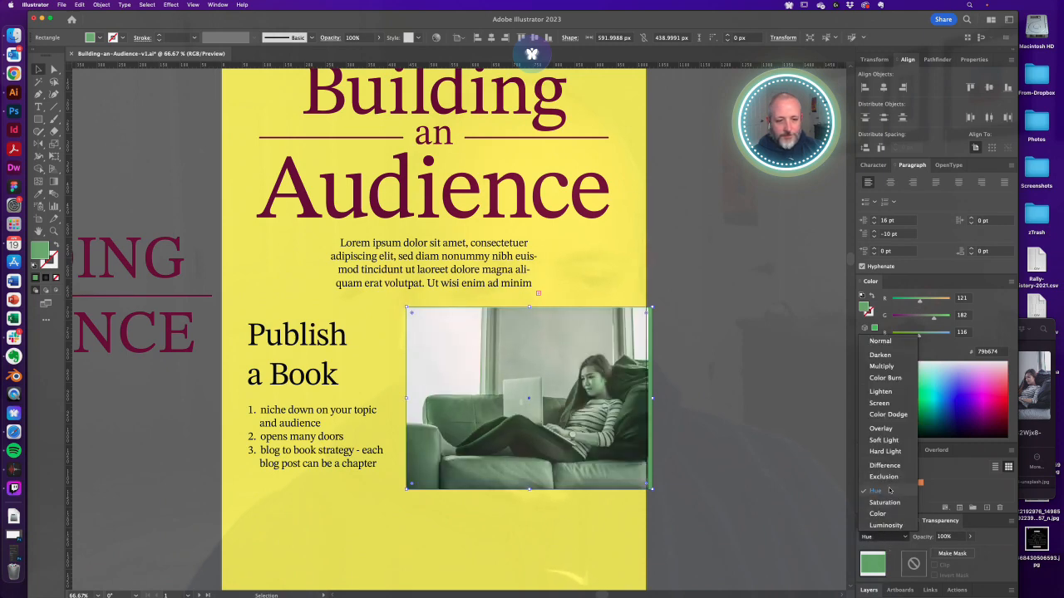
{"action": "left_click", "coordinate": [884, 502]}
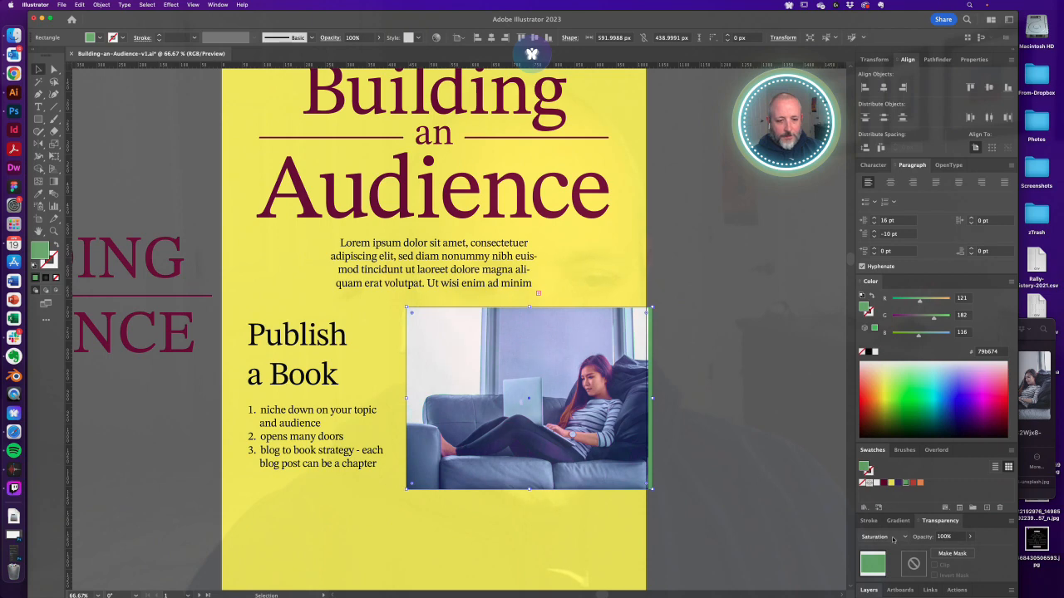
{"action": "left_click", "coordinate": [757, 447]}
{"action": "left_click_drag", "start_coordinate": [665, 442], "coordinate": [674, 512]}
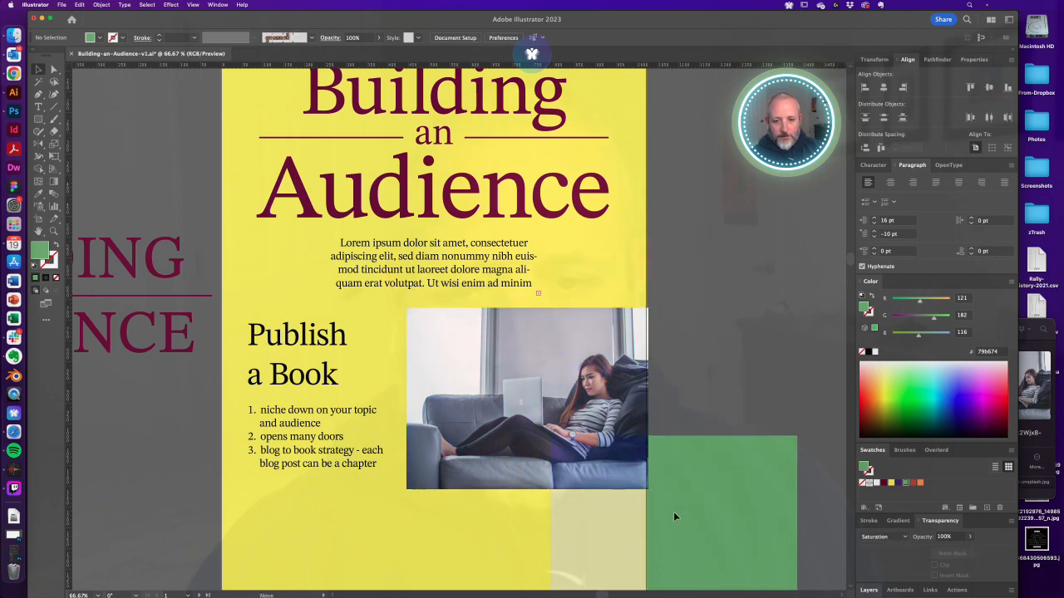
{"action": "key", "text": "super+z"}
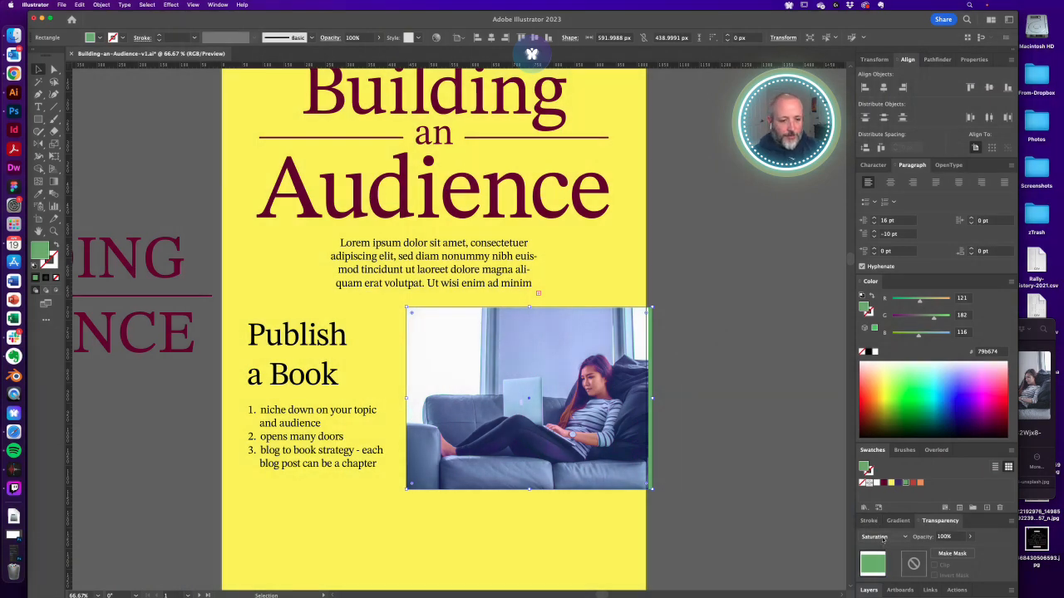
Compare the Color, Luminosity, Darken and Multiply blending modes on the green rectangle over the photo
{"action": "left_click", "coordinate": [883, 537]}
{"action": "left_click", "coordinate": [878, 515]}
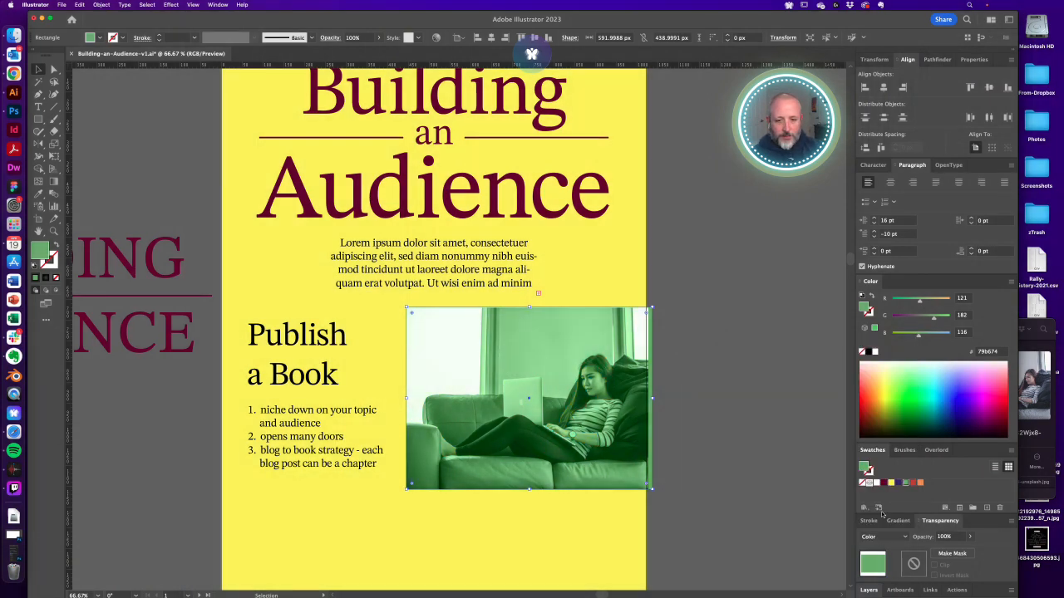
{"action": "left_click", "coordinate": [883, 537]}
{"action": "left_click", "coordinate": [880, 526]}
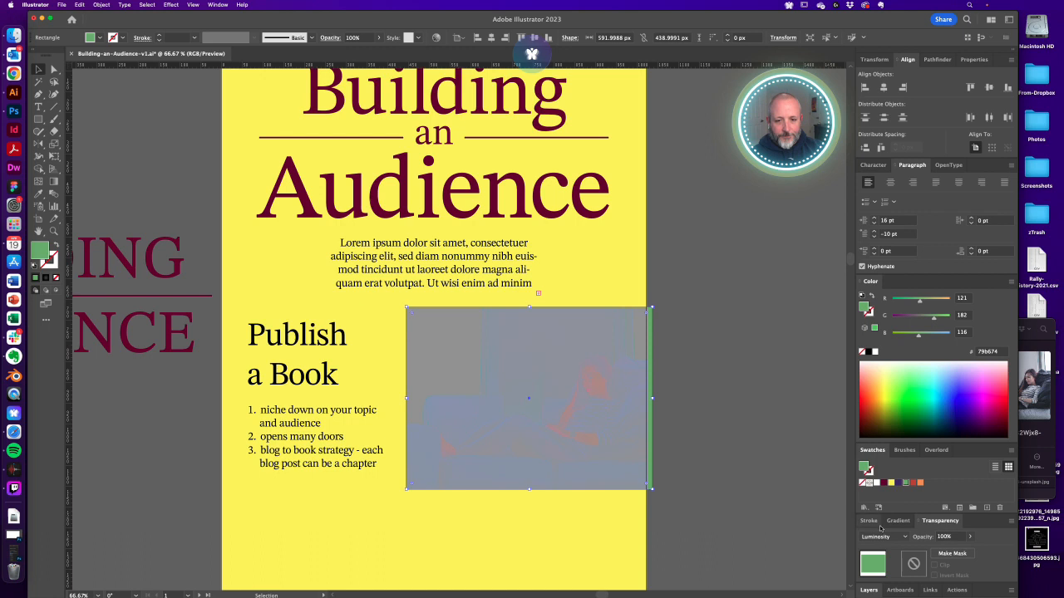
{"action": "left_click", "coordinate": [881, 536]}
{"action": "left_click", "coordinate": [885, 355]}
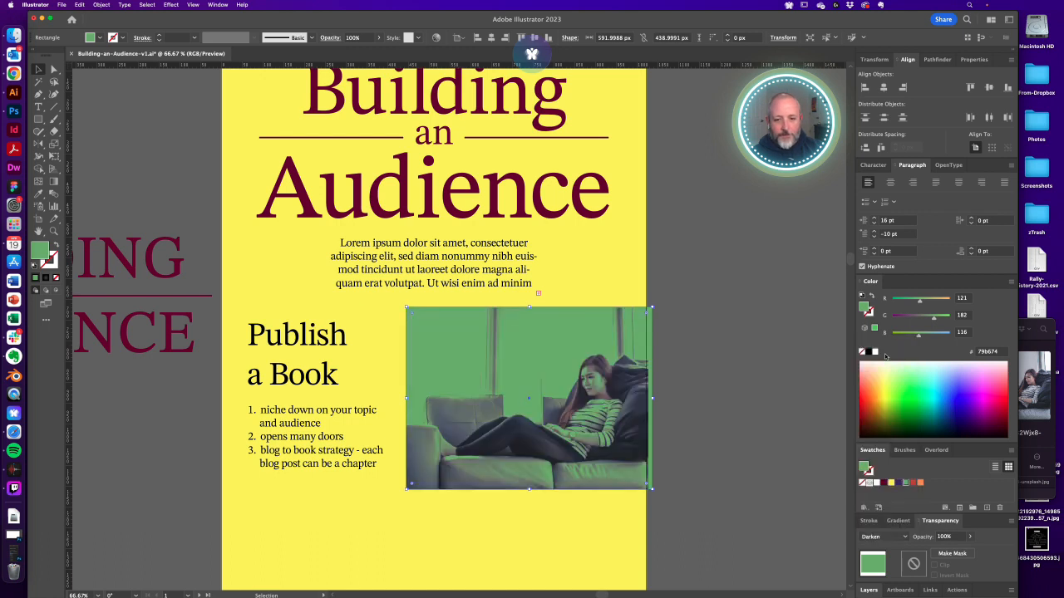
{"action": "left_click", "coordinate": [884, 537]}
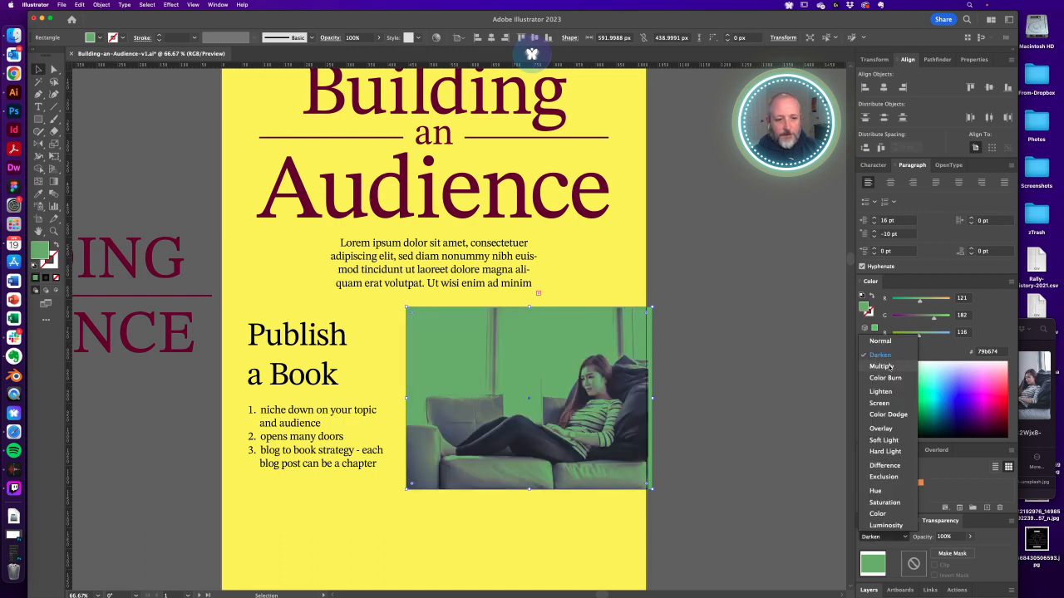
{"action": "left_click", "coordinate": [888, 367]}
Set the green rectangle's blending mode to Color to tint the photo, and deselect it
{"action": "left_click", "coordinate": [884, 537]}
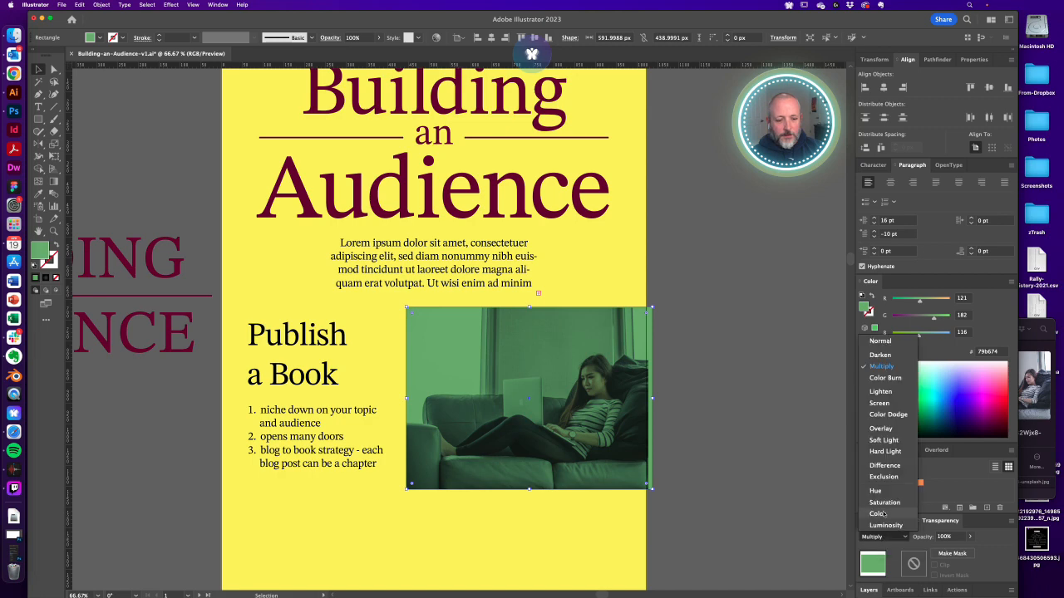
{"action": "left_click", "coordinate": [879, 513]}
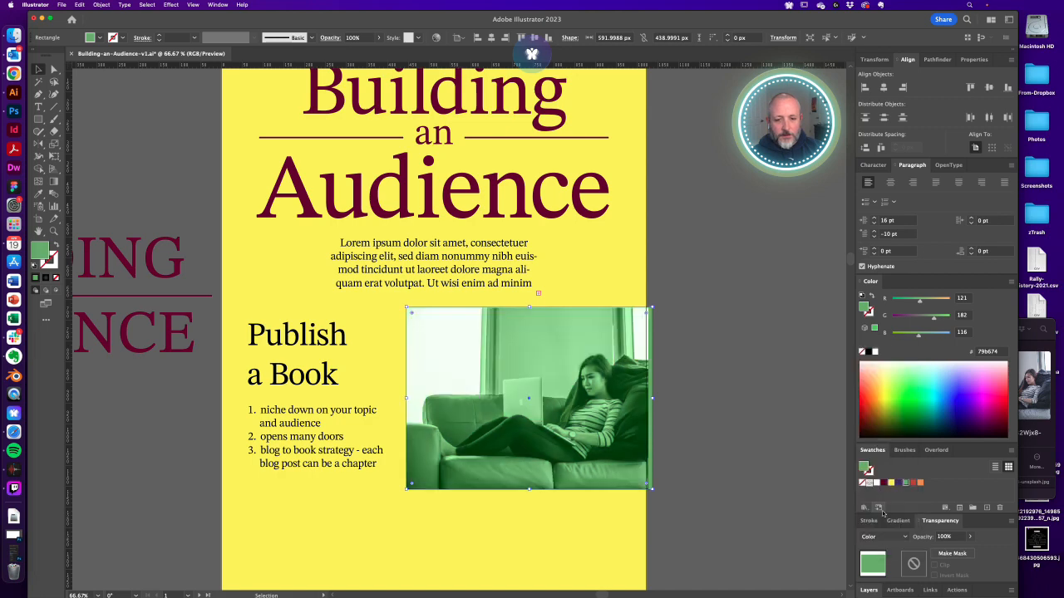
{"action": "left_click", "coordinate": [704, 470]}
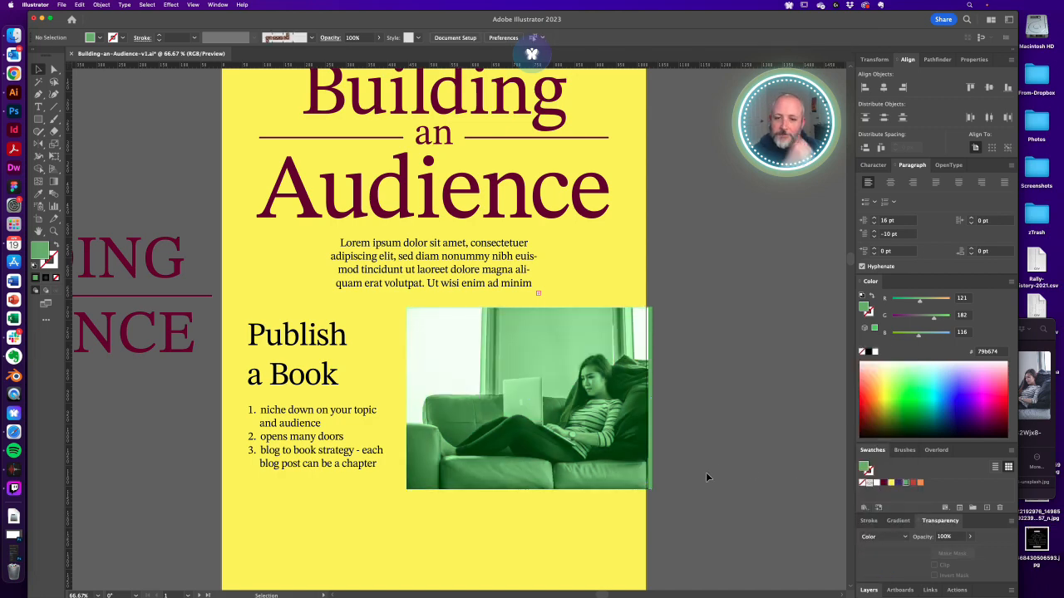
In outline view, align the green rectangle's upper-left corner exactly with the photo's upper-left corner
{"action": "left_click", "coordinate": [441, 338]}
{"action": "scroll", "coordinate": [441, 338], "scroll_direction": "up", "scroll_amount": 5}
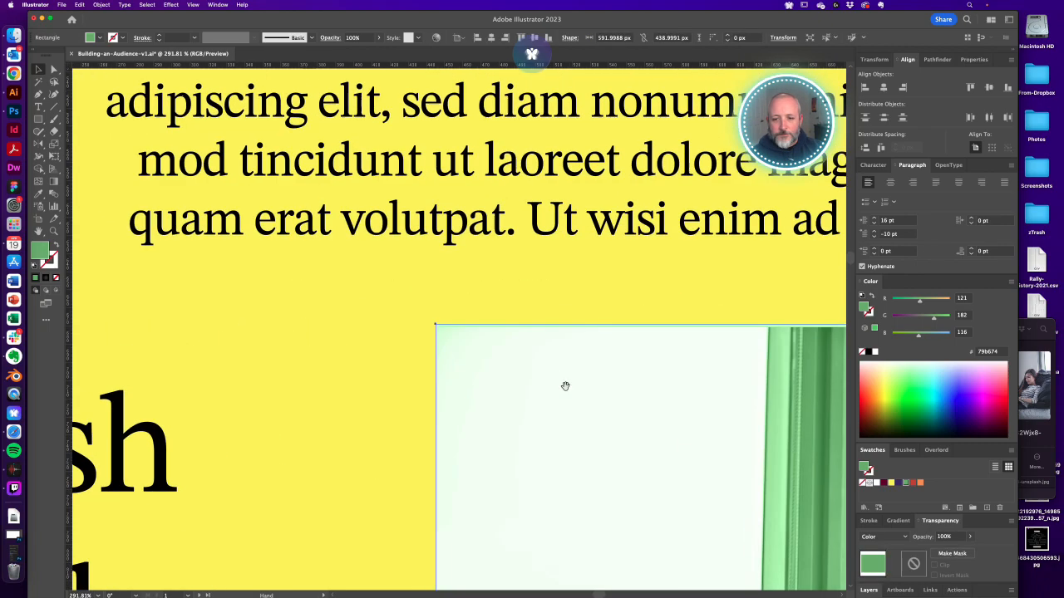
{"action": "key", "text": "super+y"}
{"action": "scroll", "coordinate": [415, 314], "scroll_direction": "up", "scroll_amount": 5}
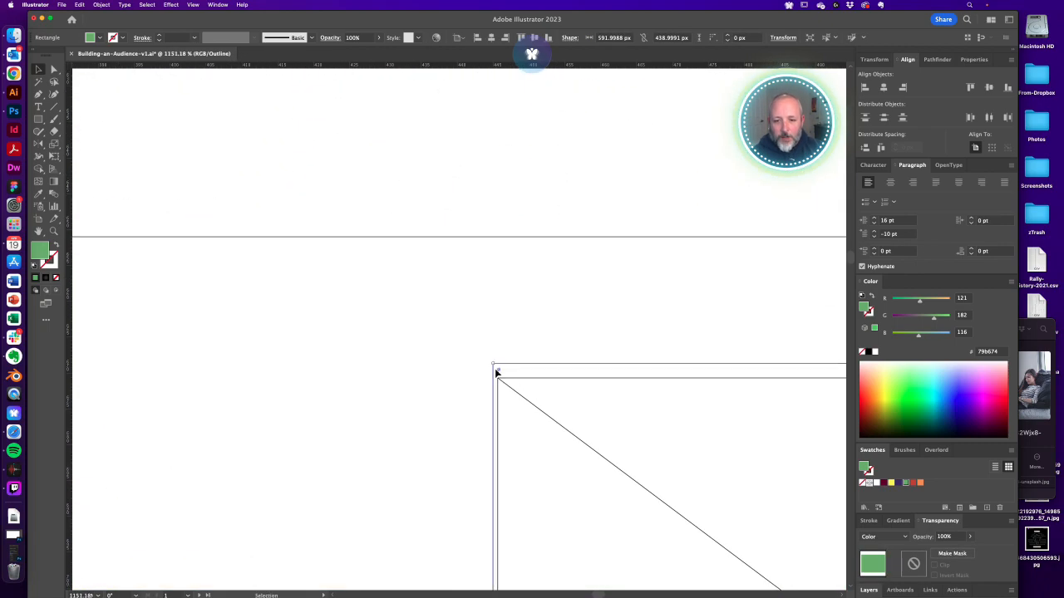
{"action": "left_click_drag", "start_coordinate": [492, 365], "coordinate": [498, 380]}
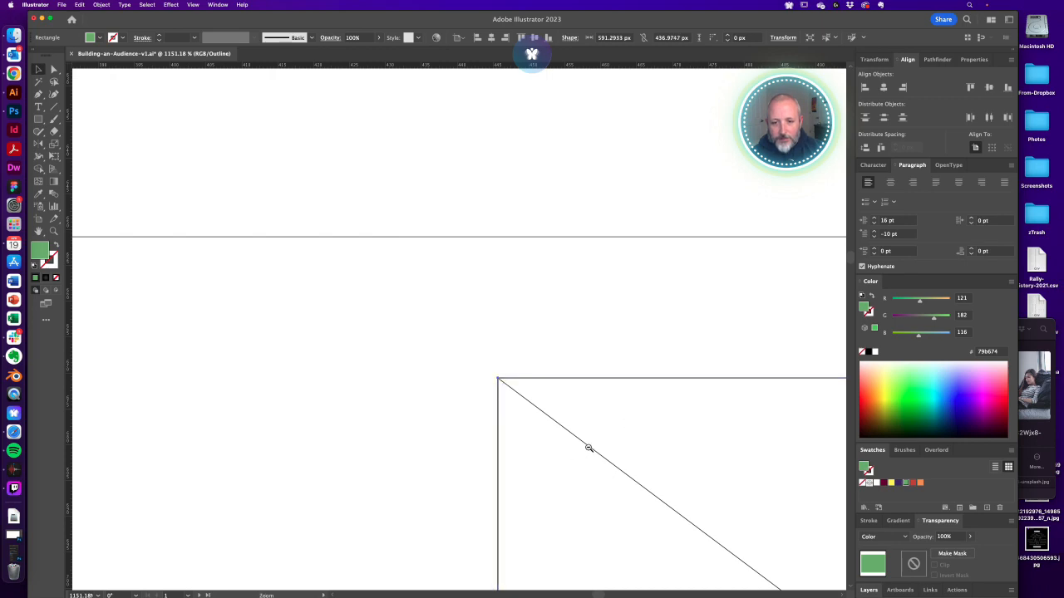
Align the green rectangle's lower-left anchor point with the photo's lower-left corner, and return to the colour preview
{"action": "scroll", "coordinate": [562, 458], "scroll_direction": "down", "scroll_amount": 6}
{"action": "left_click_drag", "start_coordinate": [480, 459], "coordinate": [505, 388]}
{"action": "left_click_drag", "start_coordinate": [373, 350], "coordinate": [678, 504]}
{"action": "left_click", "coordinate": [613, 470]}
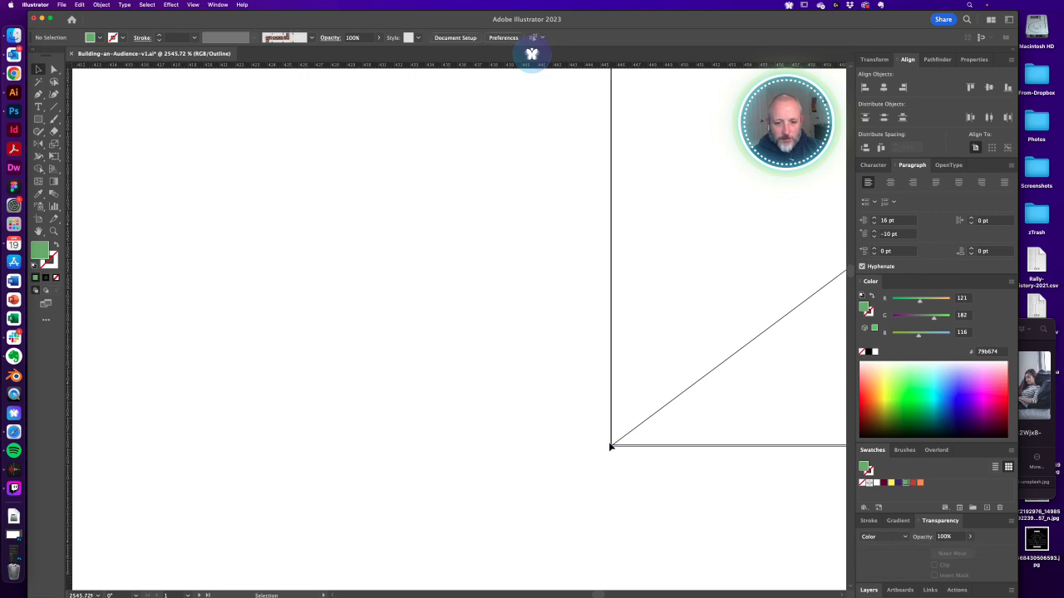
{"action": "left_click", "coordinate": [612, 445]}
{"action": "left_click_drag", "start_coordinate": [613, 445], "coordinate": [630, 432]}
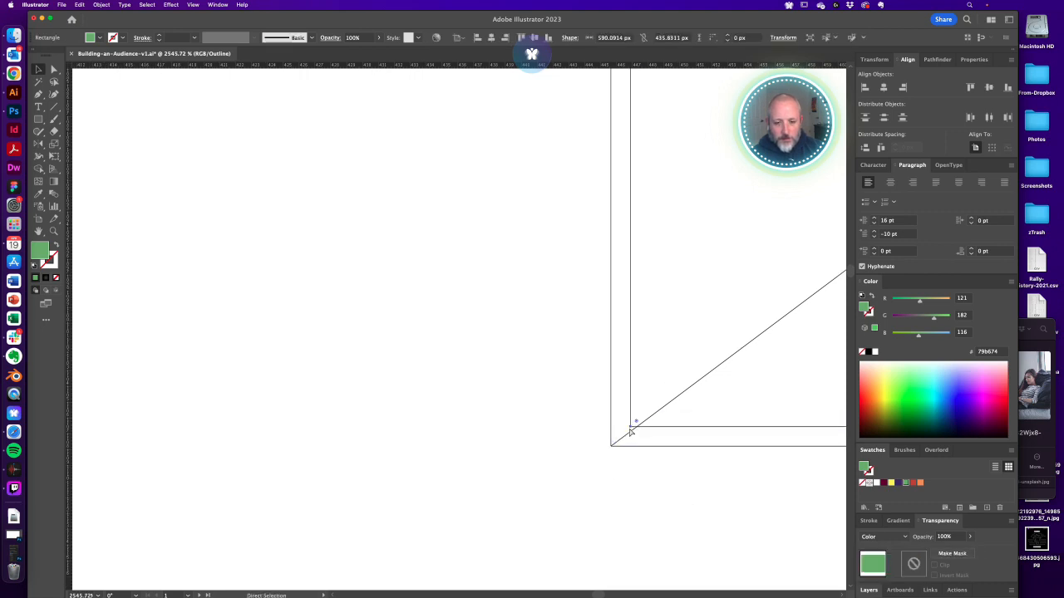
{"action": "left_click", "coordinate": [624, 451]}
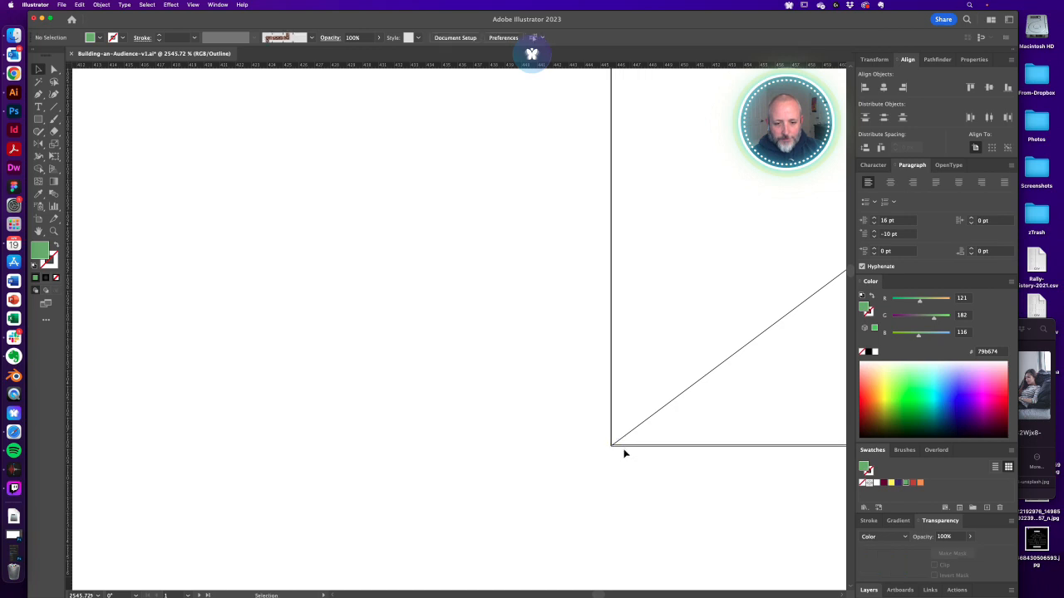
{"action": "key", "text": "a"}
{"action": "left_click", "coordinate": [625, 449]}
{"action": "mouse_move", "coordinate": [625, 449]}
{"action": "left_mouse_down"}
{"action": "mouse_move", "coordinate": [624, 474]}
{"action": "mouse_move", "coordinate": [626, 448]}
{"action": "mouse_move", "coordinate": [643, 429]}
{"action": "mouse_move", "coordinate": [613, 433]}
{"action": "left_mouse_up"}
{"action": "key", "text": "super+y"}
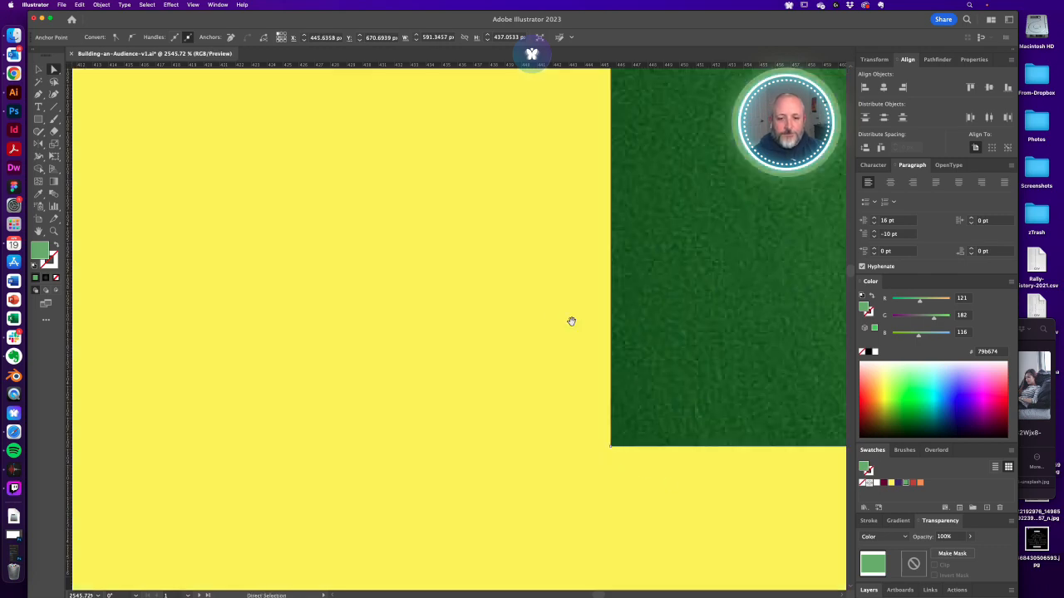
Examine how the green tint fits the photo's edges beside the "Publish a Book" section
{"action": "left_click", "coordinate": [555, 316], "text": "alt+super"}
{"action": "left_click", "coordinate": [555, 316], "text": "alt+super"}
{"action": "left_click", "coordinate": [555, 316], "text": "alt+super"}
{"action": "left_click", "coordinate": [554, 316], "text": "alt+super"}
{"action": "left_click", "coordinate": [554, 315], "text": "alt+super"}
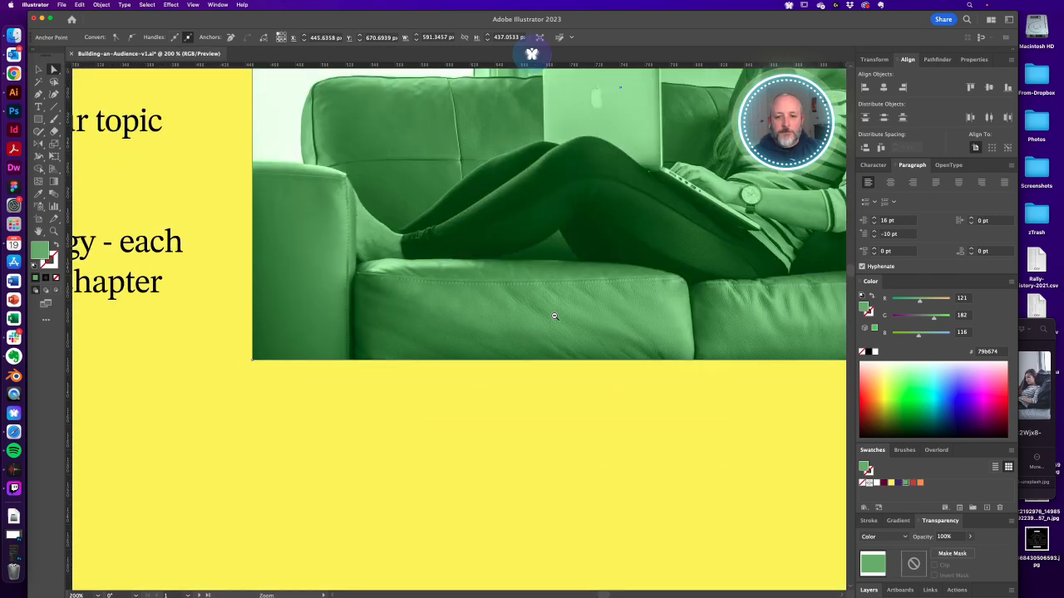
{"action": "left_click", "coordinate": [554, 317], "text": "alt+super"}
{"action": "left_click", "coordinate": [499, 323], "text": "alt+super"}
{"action": "left_click_drag", "start_coordinate": [484, 303], "coordinate": [658, 430]}
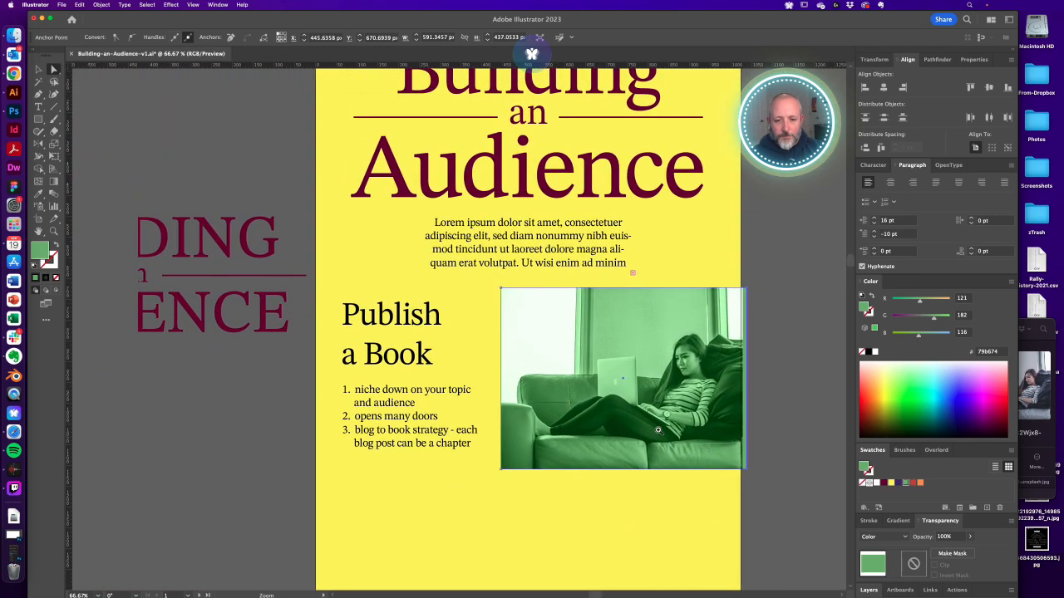
{"action": "left_click_drag", "start_coordinate": [563, 369], "coordinate": [612, 398]}
{"action": "key", "text": "v"}
{"action": "left_click", "coordinate": [388, 513]}
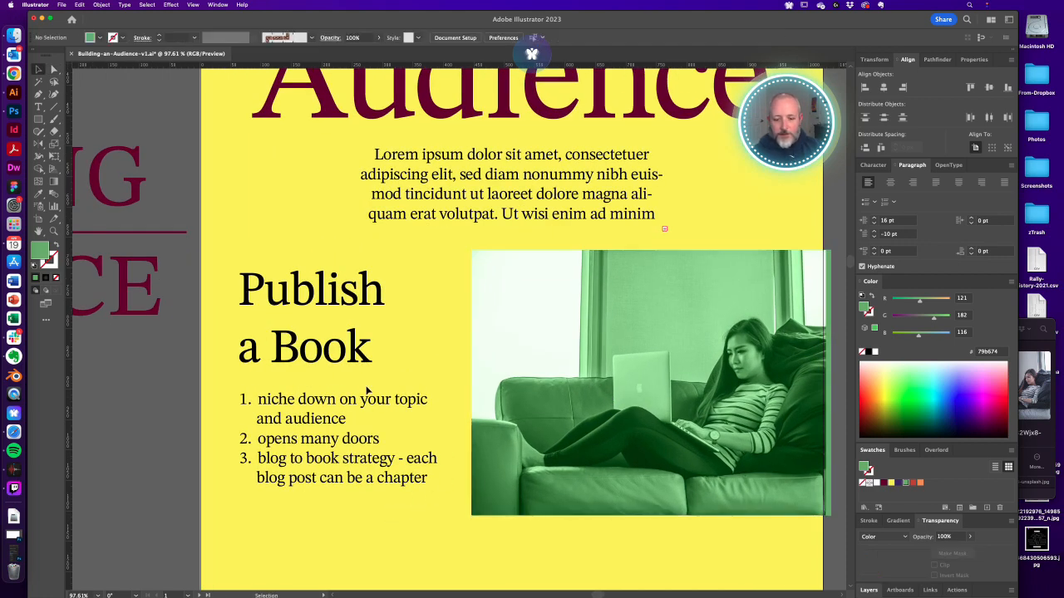
Place a copy of the green tint rectangle over the "Publish a Book" text area, about 450 px wide, meeting the photo's edge
{"action": "key", "text": "a"}
{"action": "left_click", "coordinate": [594, 316]}
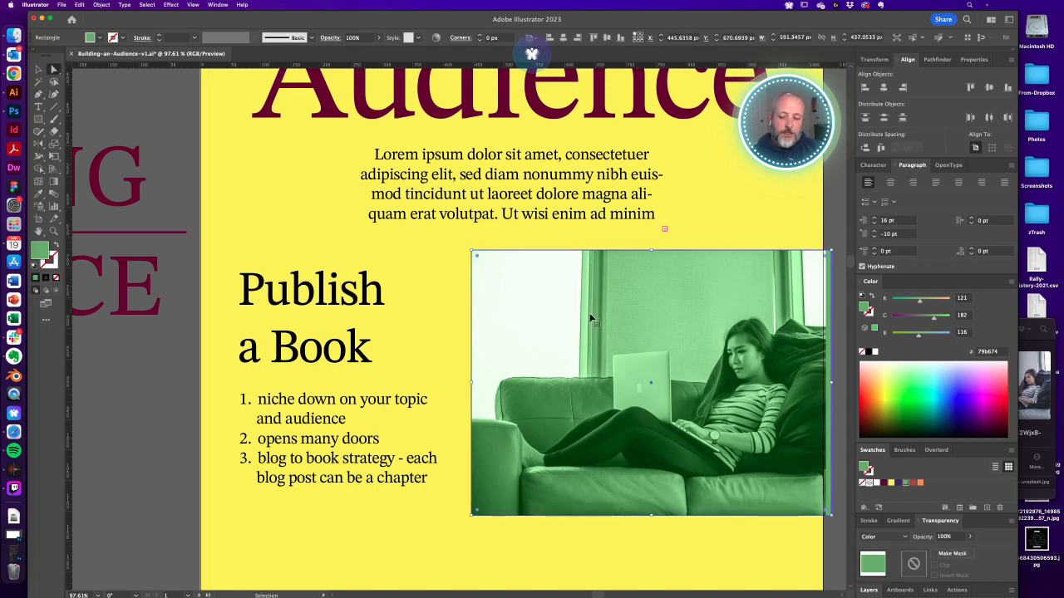
{"action": "key", "text": "super+minus"}
{"action": "key", "text": "v"}
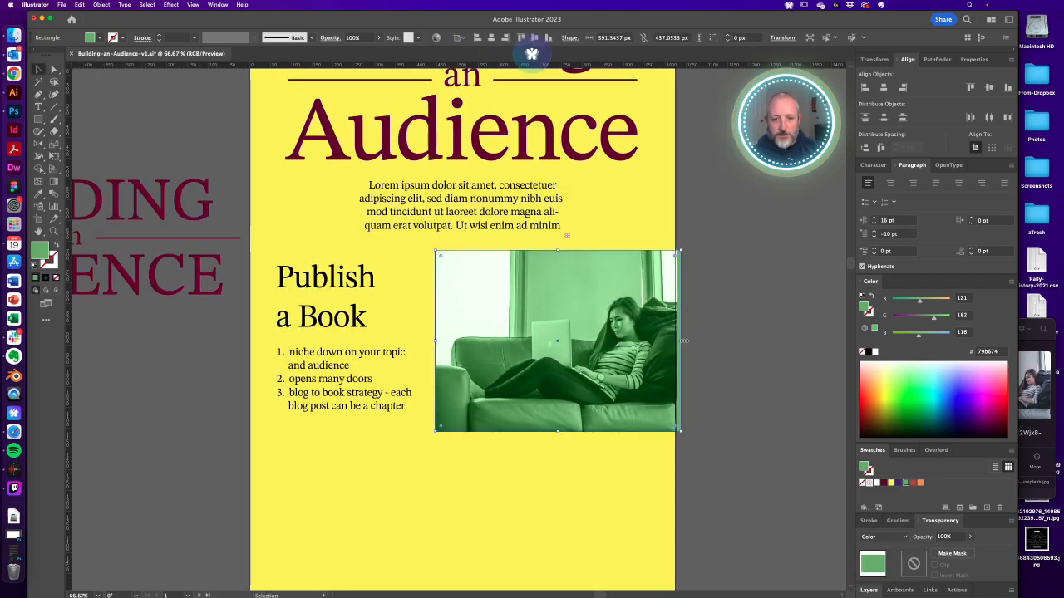
{"action": "left_click_drag", "start_coordinate": [682, 341], "coordinate": [249, 339]}
Set the new green rectangle's blending mode to Normal and send it behind the "Publish a Book" text
{"action": "left_click", "coordinate": [883, 536]}
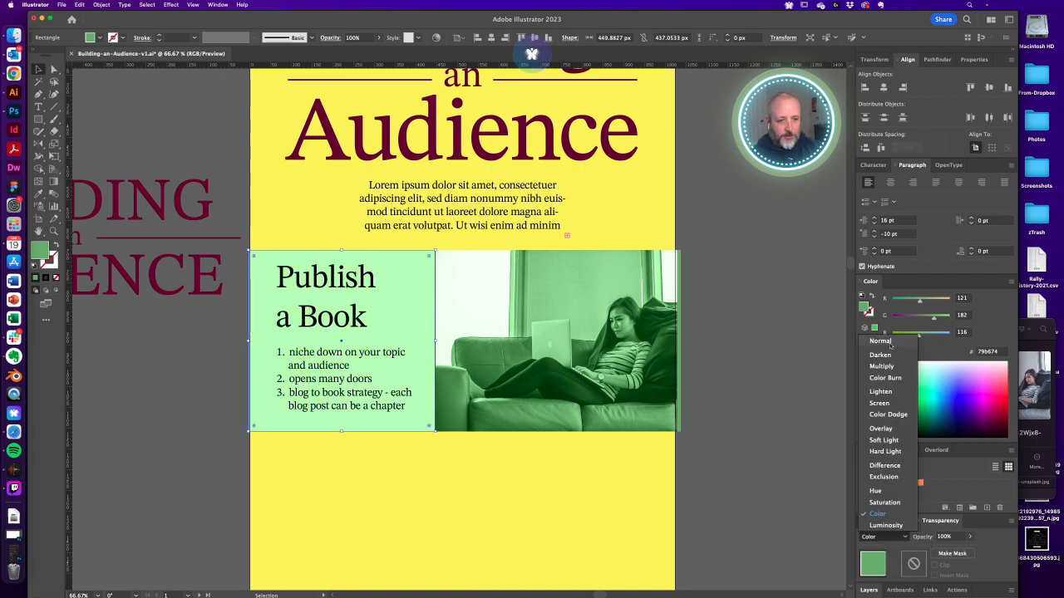
{"action": "left_click", "coordinate": [889, 345]}
{"action": "key", "text": "super+bracketleft"}
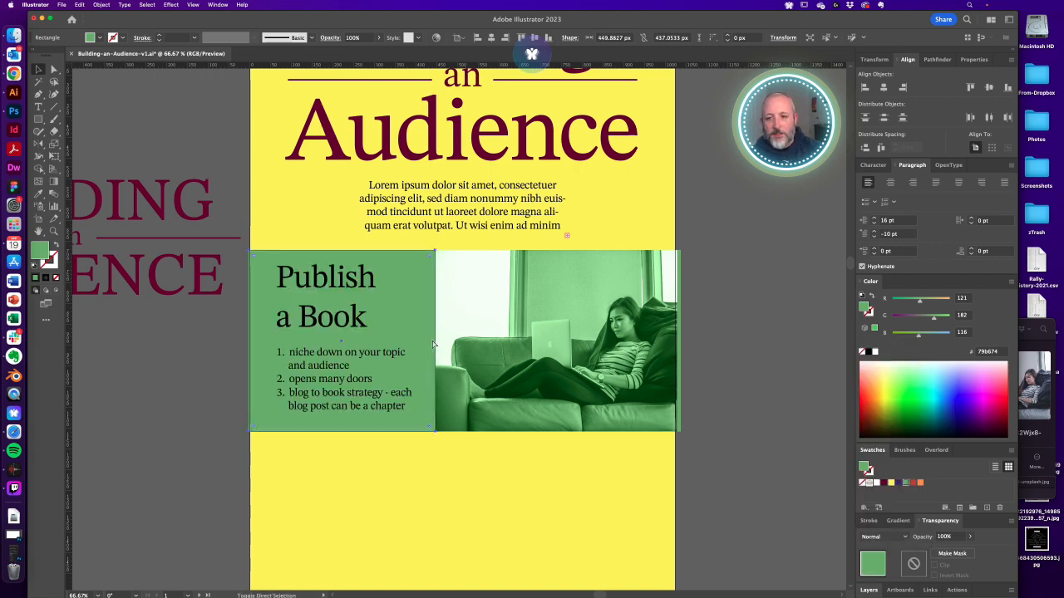
{"action": "left_click", "coordinate": [428, 507]}
Recolor the "Publish a Book" heading and numbered list with the yellow sampled from the page background
{"action": "left_click", "coordinate": [298, 363]}
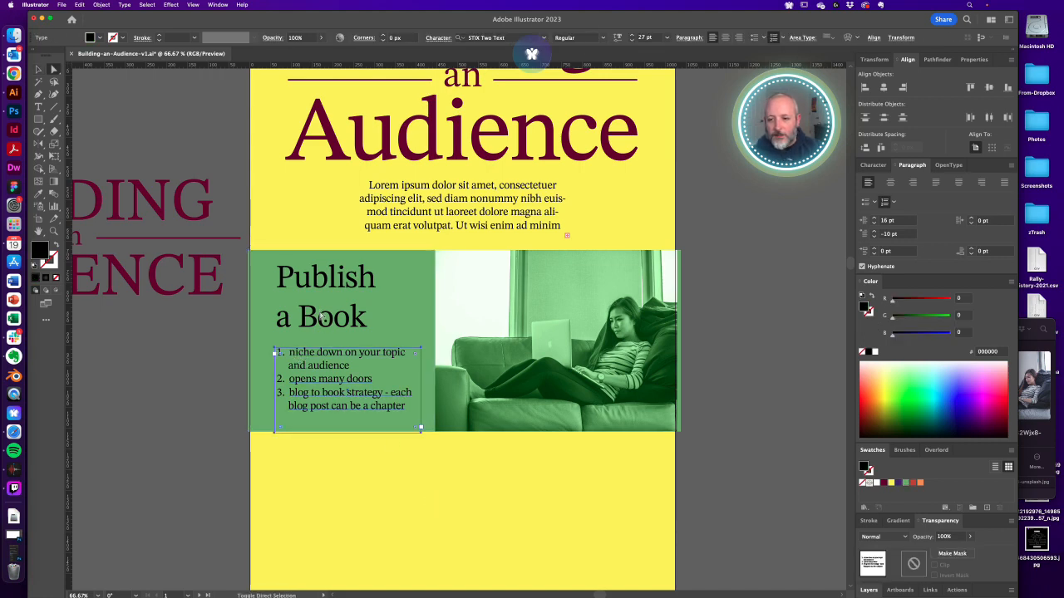
{"action": "key", "text": "i"}
{"action": "left_click", "coordinate": [489, 536]}
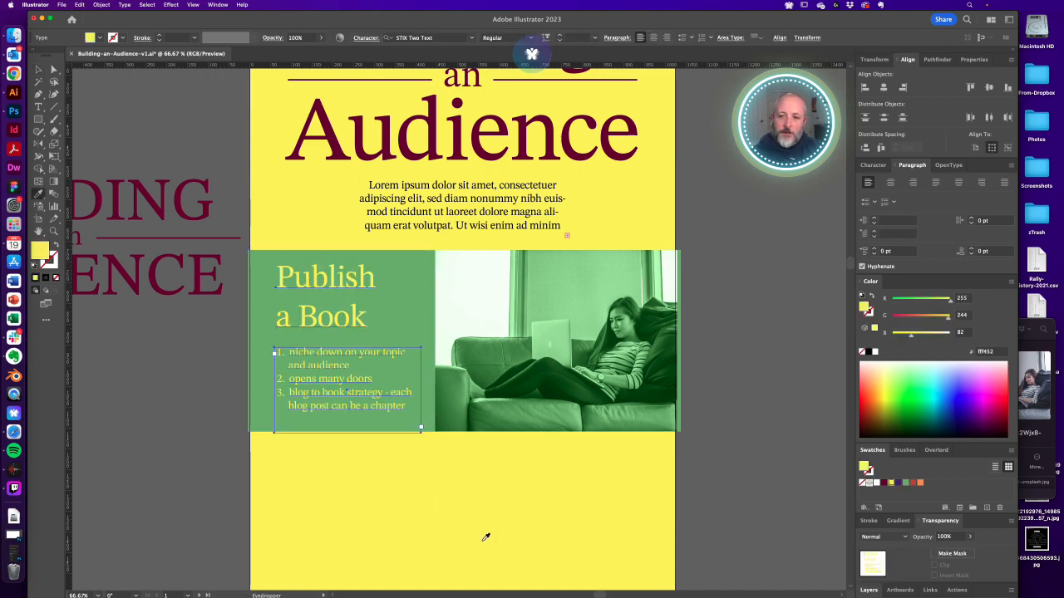
{"action": "left_click", "coordinate": [544, 529], "text": "super"}
{"action": "key", "text": "v"}
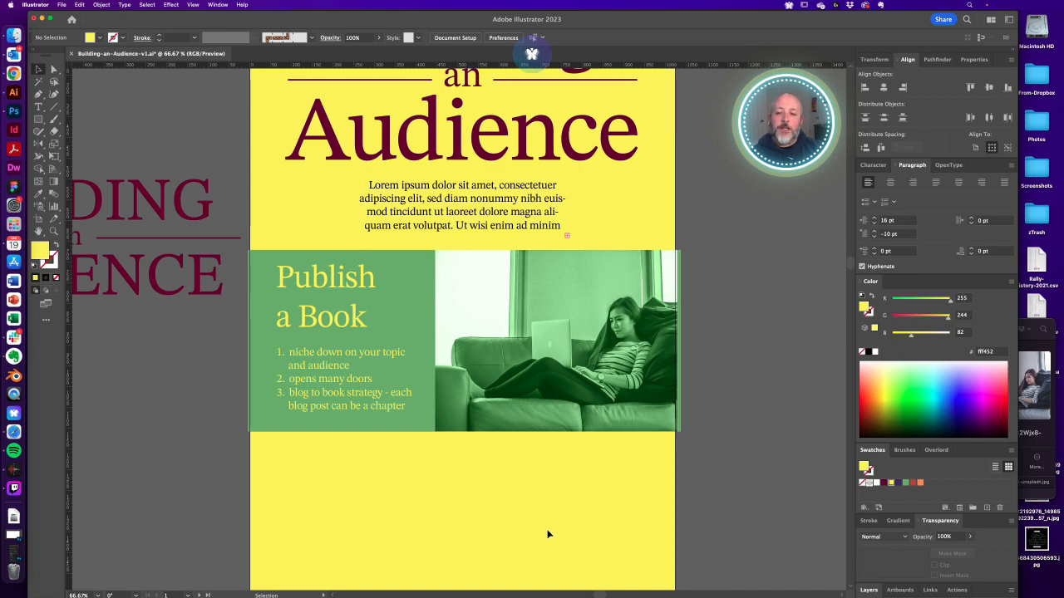
Set the "Publish a Book" heading's leading to 80 pt
{"action": "key", "text": "a"}
{"action": "left_click", "coordinate": [315, 310]}
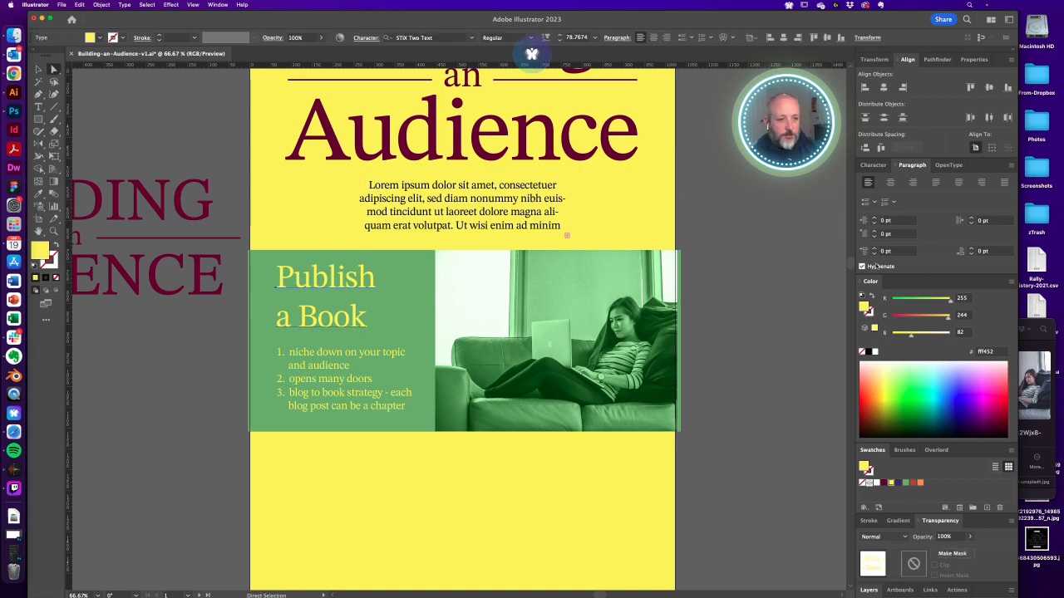
{"action": "left_click", "coordinate": [876, 165]}
{"action": "left_click", "coordinate": [968, 214]}
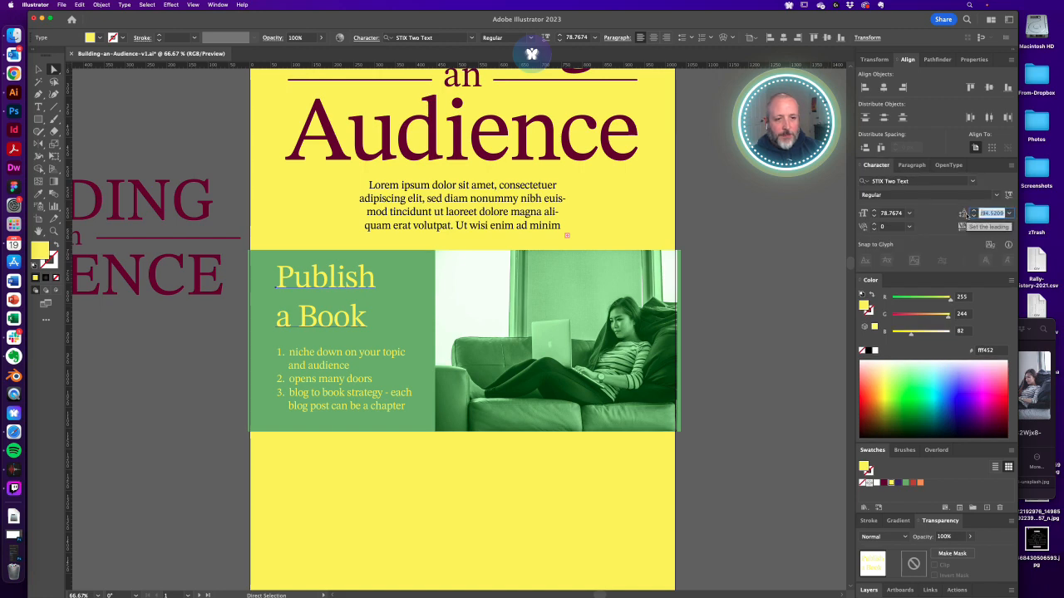
{"action": "type", "text": "80"}
{"action": "key", "text": "Return"}
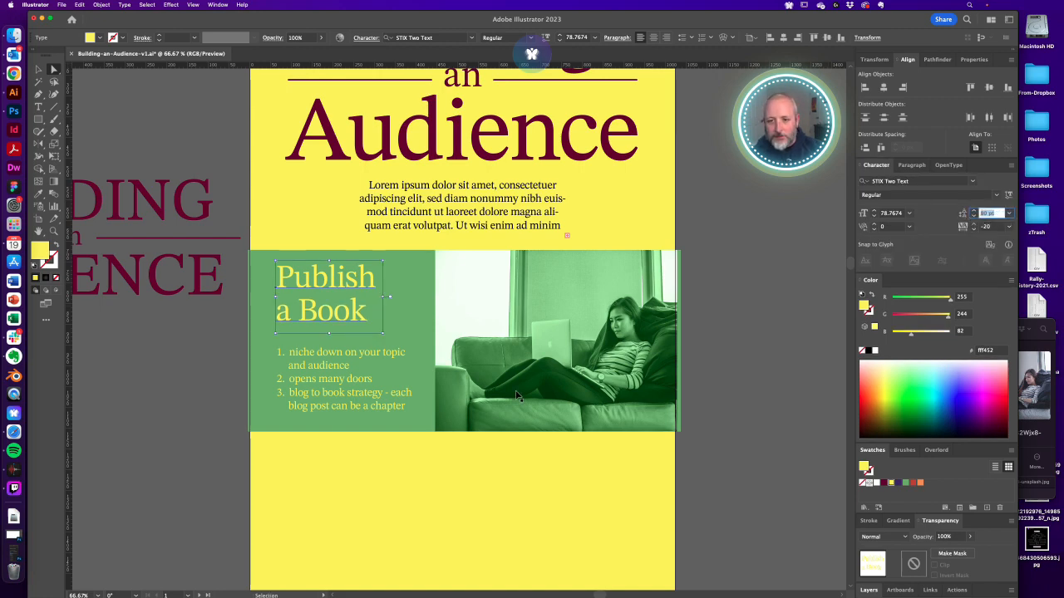
{"action": "left_click", "coordinate": [502, 481]}
Scale the "Publish a Book" heading up slightly to about 84 pt and deselect it
{"action": "left_click", "coordinate": [339, 320]}
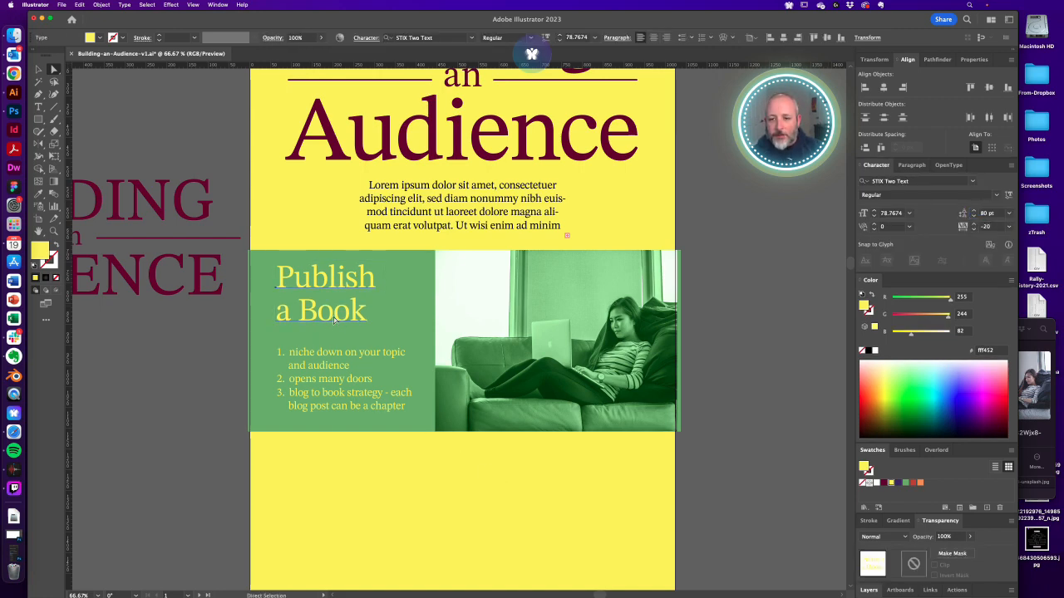
{"action": "left_click_drag", "start_coordinate": [383, 334], "coordinate": [390, 340]}
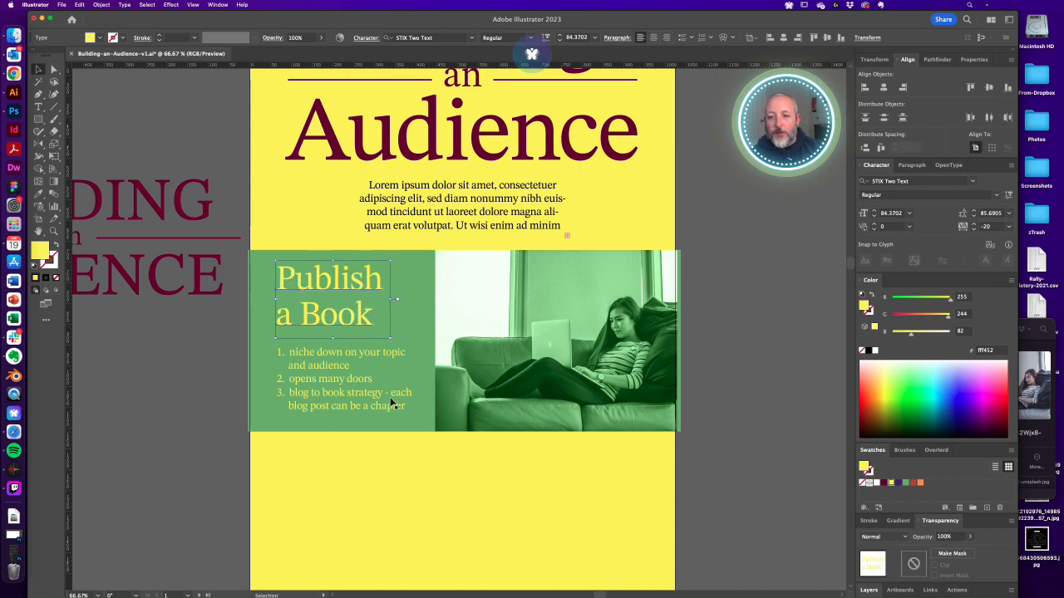
{"action": "key", "text": "a"}
{"action": "left_click", "coordinate": [404, 475]}
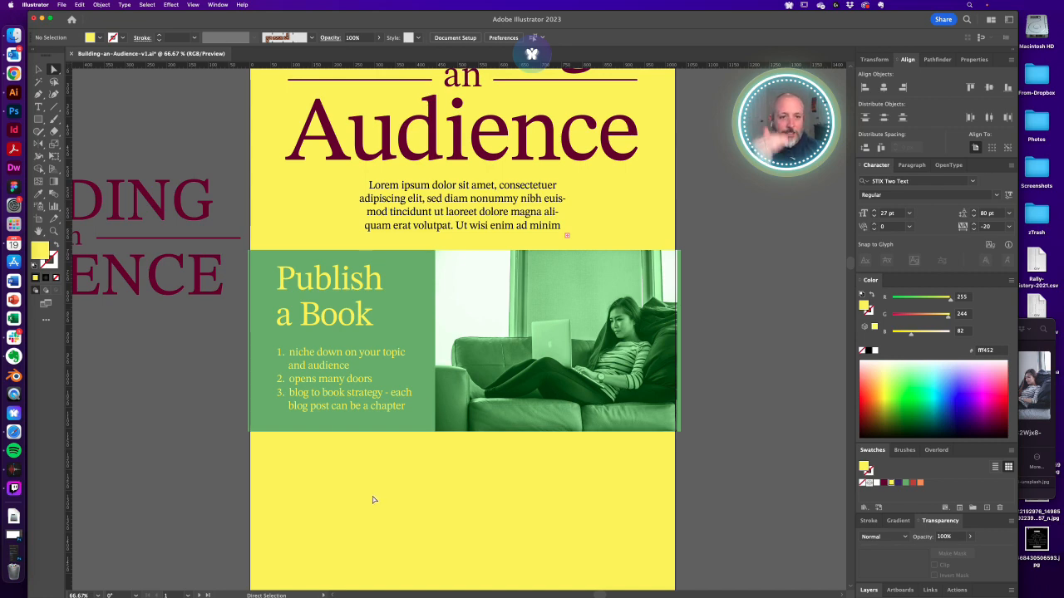
Try the maroon, purple, red and orange swatches on the "Publish a Book" heading and list, and set both back to yellow
{"action": "scroll", "coordinate": [373, 500], "scroll_direction": "up", "scroll_amount": 2}
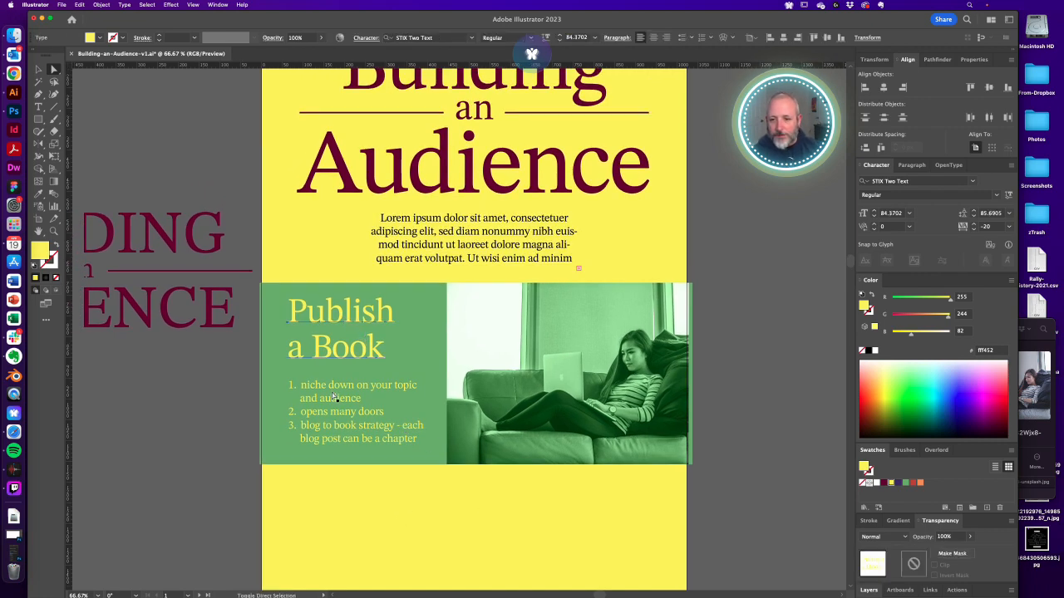
{"action": "left_click", "coordinate": [398, 383]}
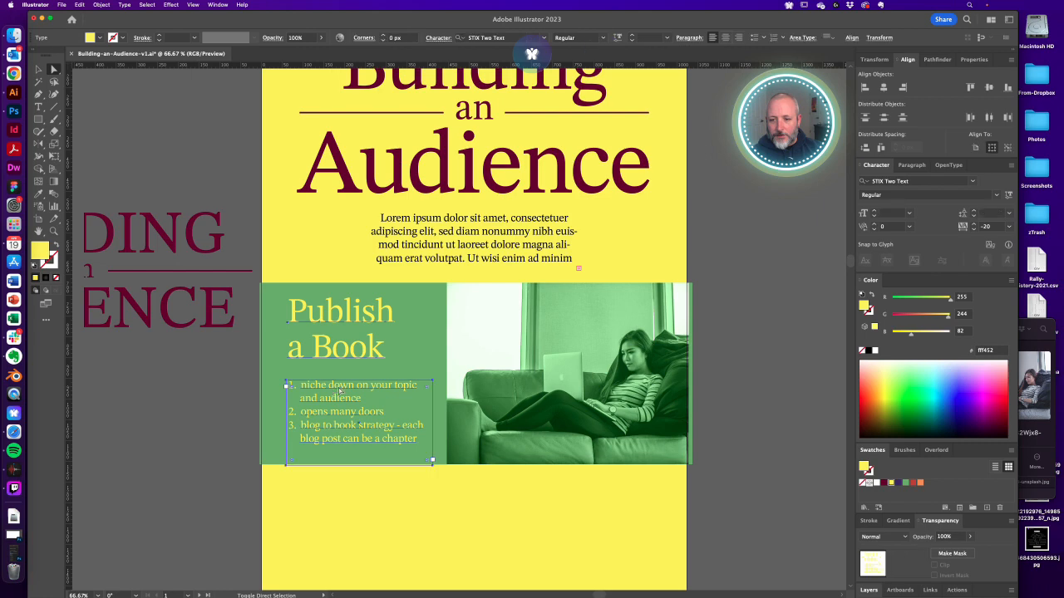
{"action": "left_click", "coordinate": [883, 484]}
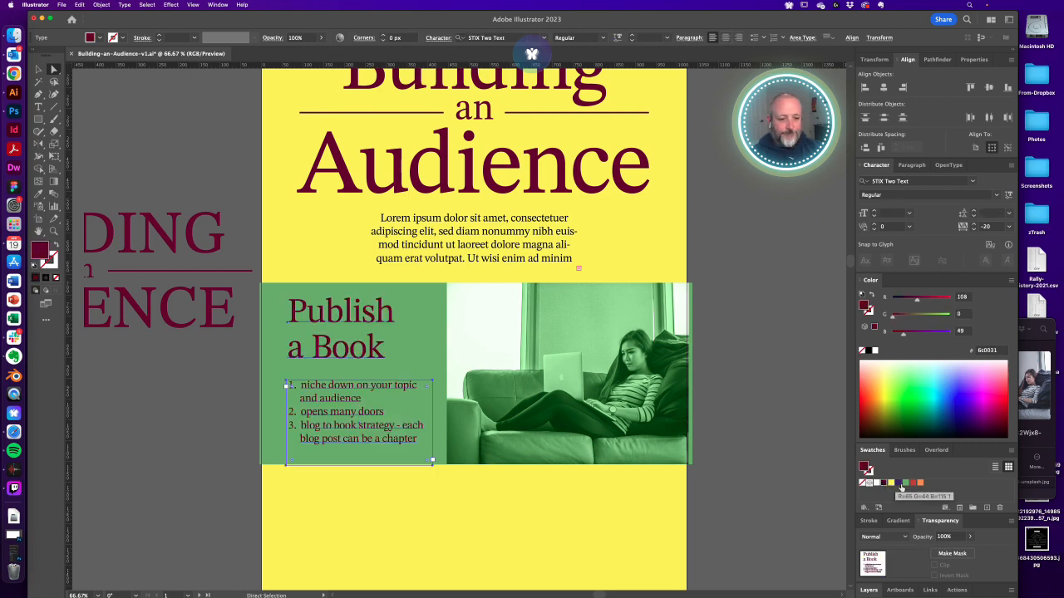
{"action": "left_click", "coordinate": [897, 484]}
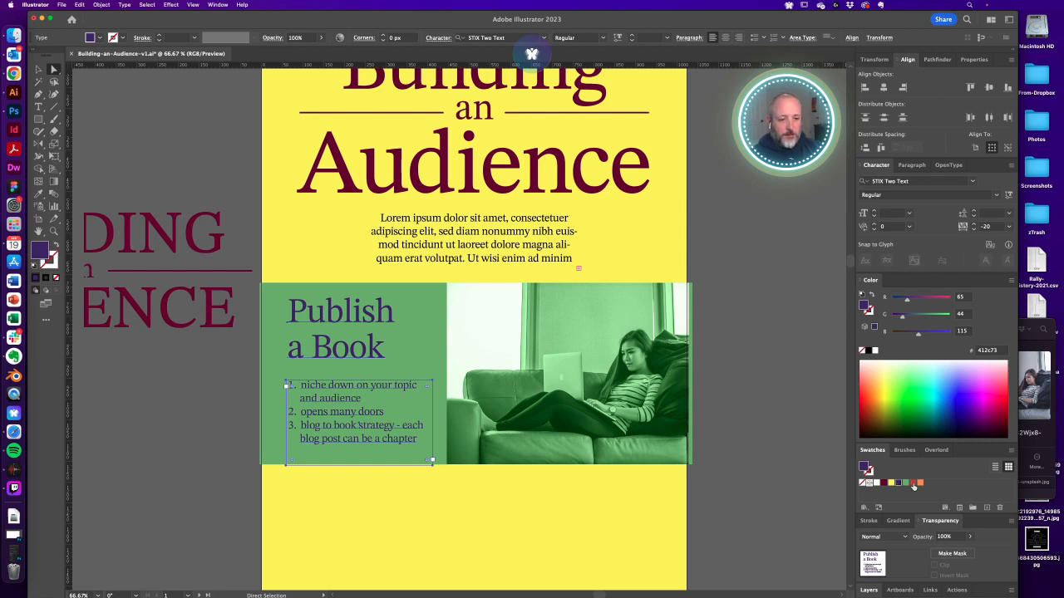
{"action": "left_click", "coordinate": [911, 484]}
{"action": "left_click", "coordinate": [920, 483]}
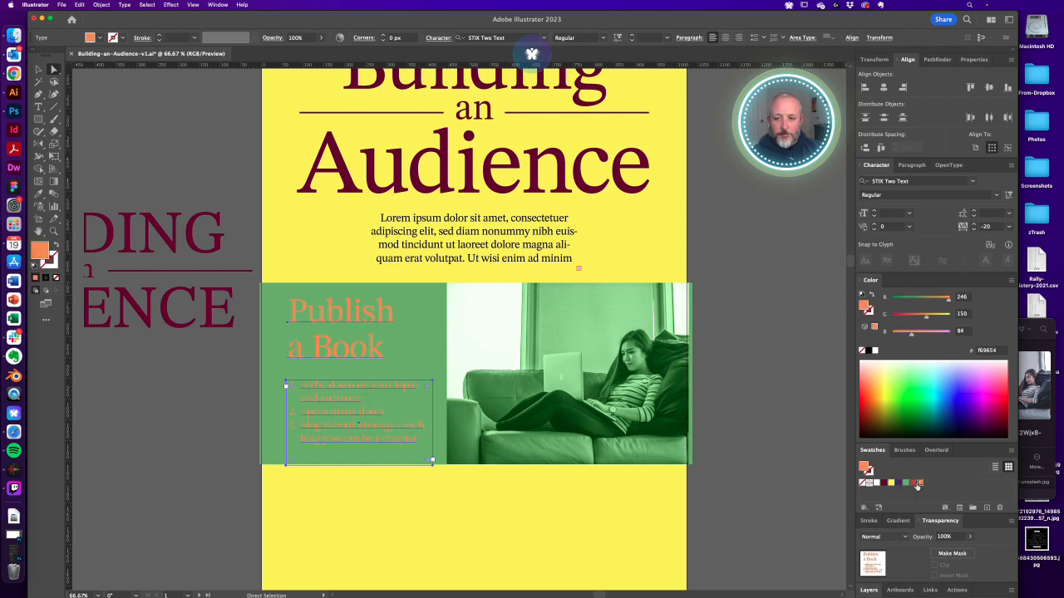
{"action": "left_click", "coordinate": [890, 484]}
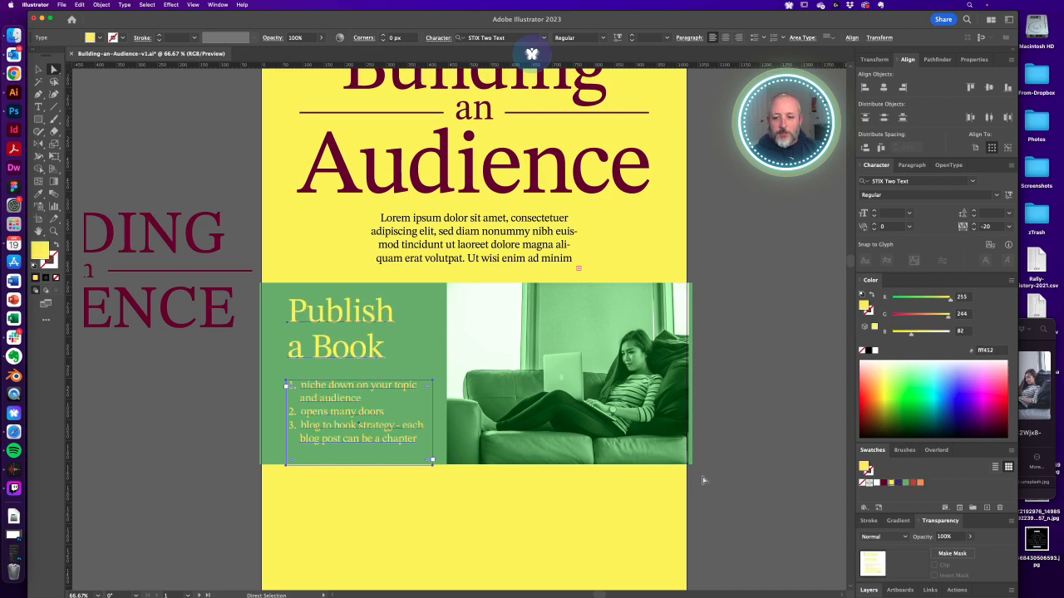
{"action": "left_click", "coordinate": [541, 492]}
Review the whole yellow "Building an Audience" page and save the document
{"action": "left_click", "coordinate": [416, 353], "text": "alt+super"}
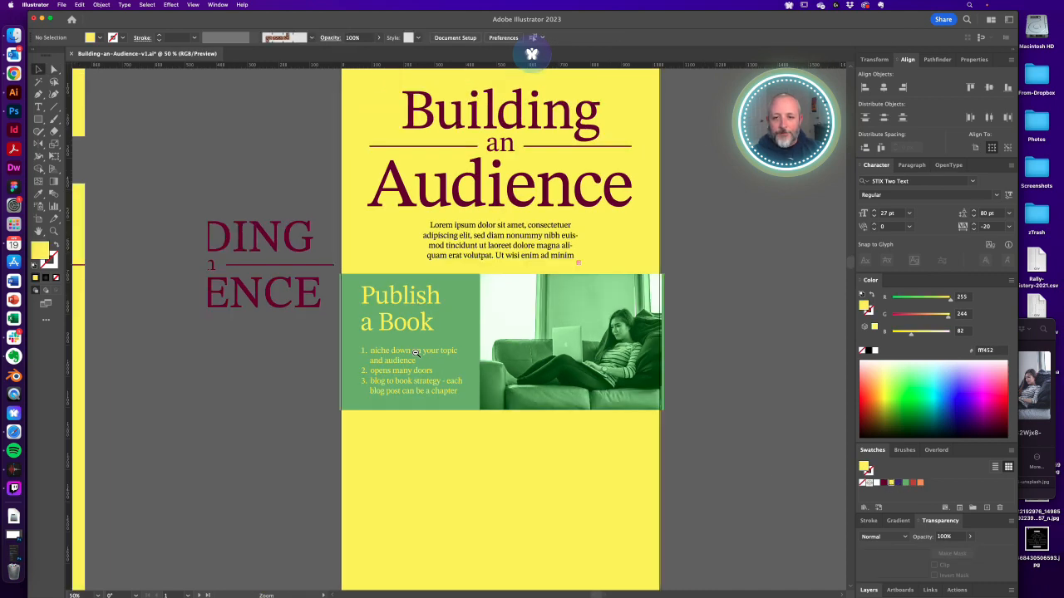
{"action": "left_click", "coordinate": [416, 353], "text": "alt+super"}
{"action": "left_click_drag", "start_coordinate": [514, 363], "coordinate": [457, 440]}
{"action": "key", "text": "super+s"}
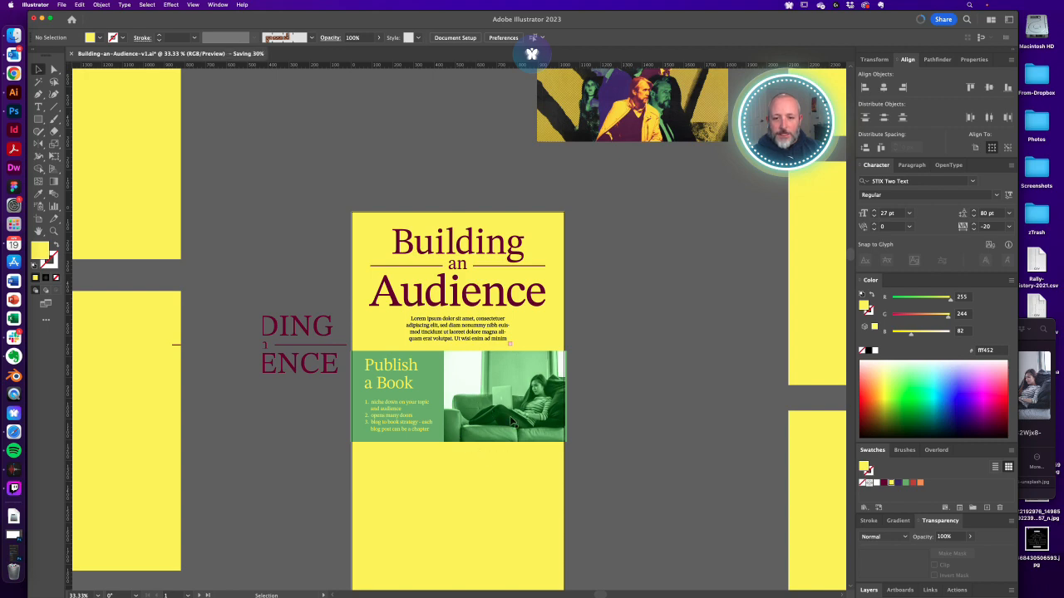
{"action": "scroll", "coordinate": [610, 391], "scroll_direction": "up", "scroll_amount": 5}
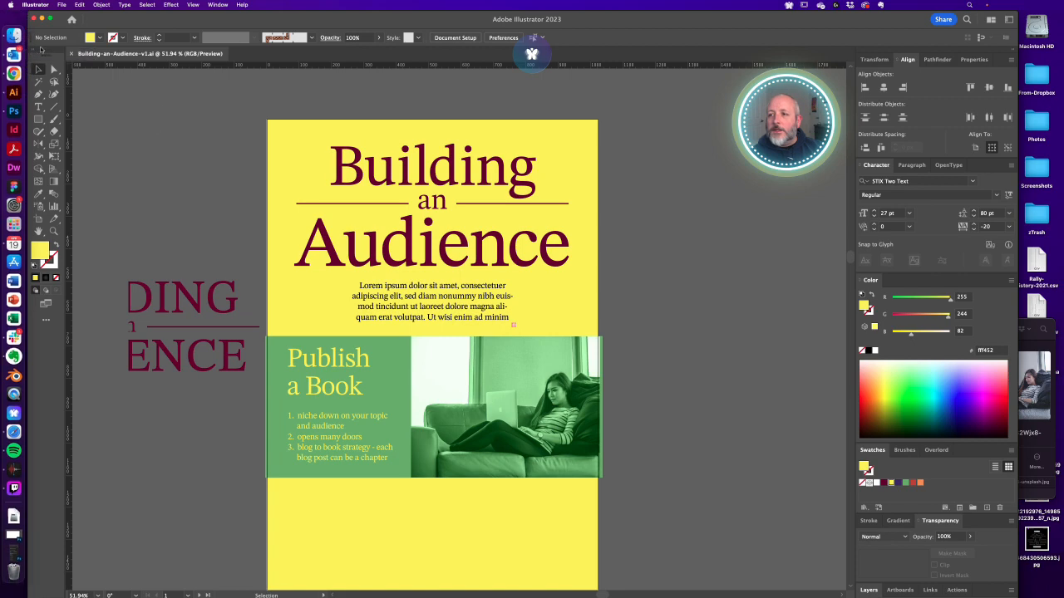
Open the original photo of the woman on the couch in Photoshop and bring the whole image into view
{"action": "left_click", "coordinate": [21, 37]}
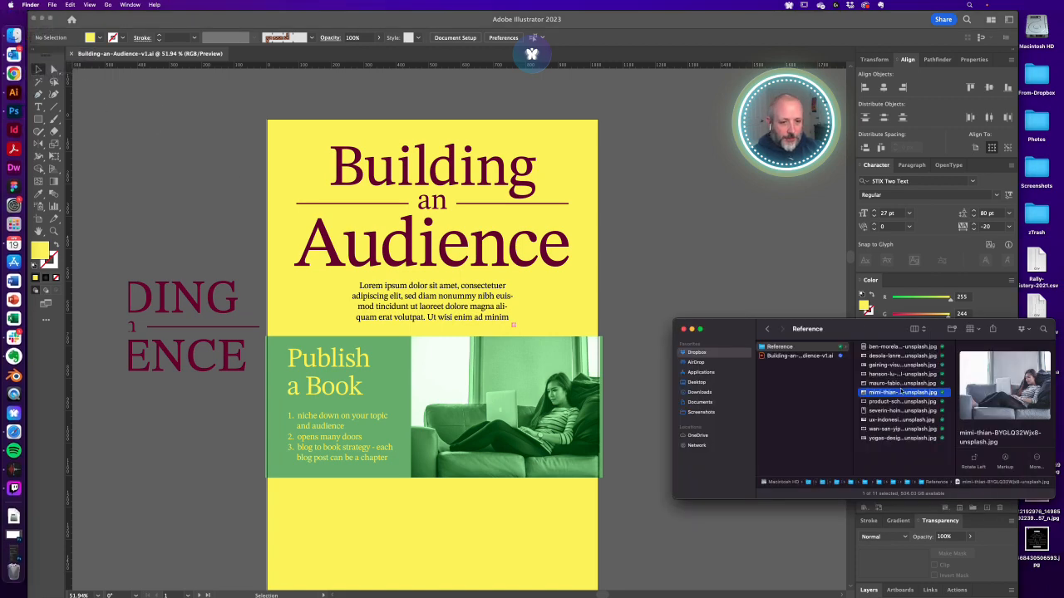
{"action": "left_click", "coordinate": [21, 110]}
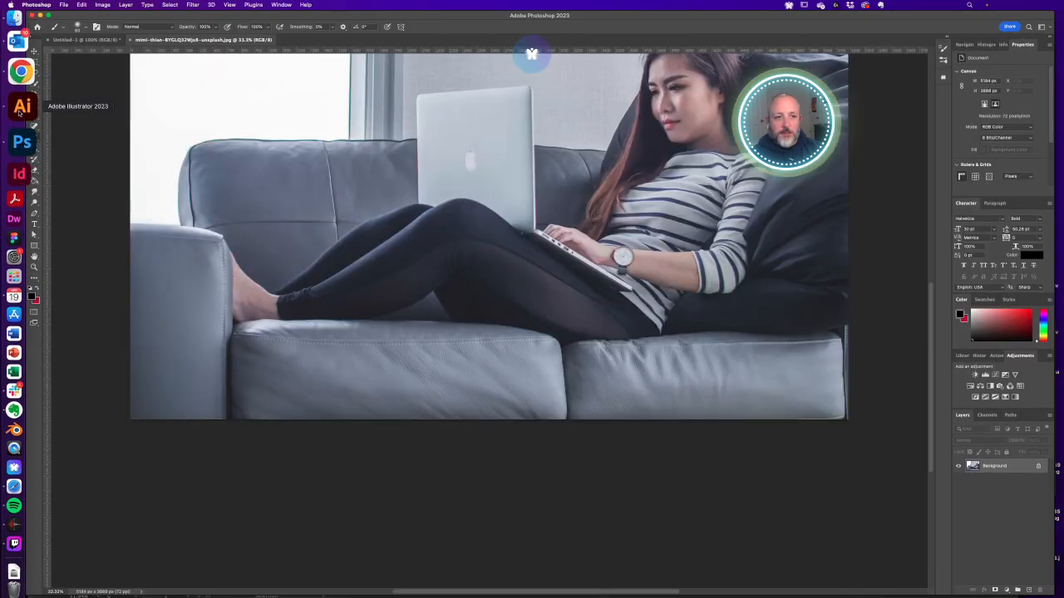
{"action": "left_click", "coordinate": [504, 249], "text": "alt"}
{"action": "left_click_drag", "start_coordinate": [503, 249], "coordinate": [461, 364]}
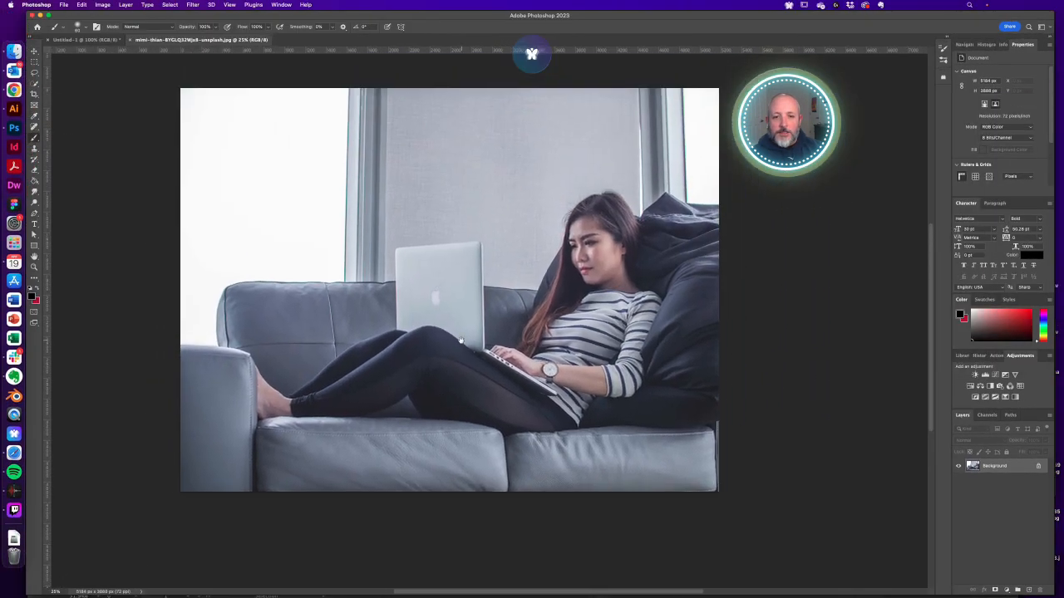
Convert the couch photo to grayscale, discarding its color information, and open the Duotone options for it
{"action": "left_click", "coordinate": [102, 4]}
{"action": "mouse_move", "coordinate": [149, 16]}
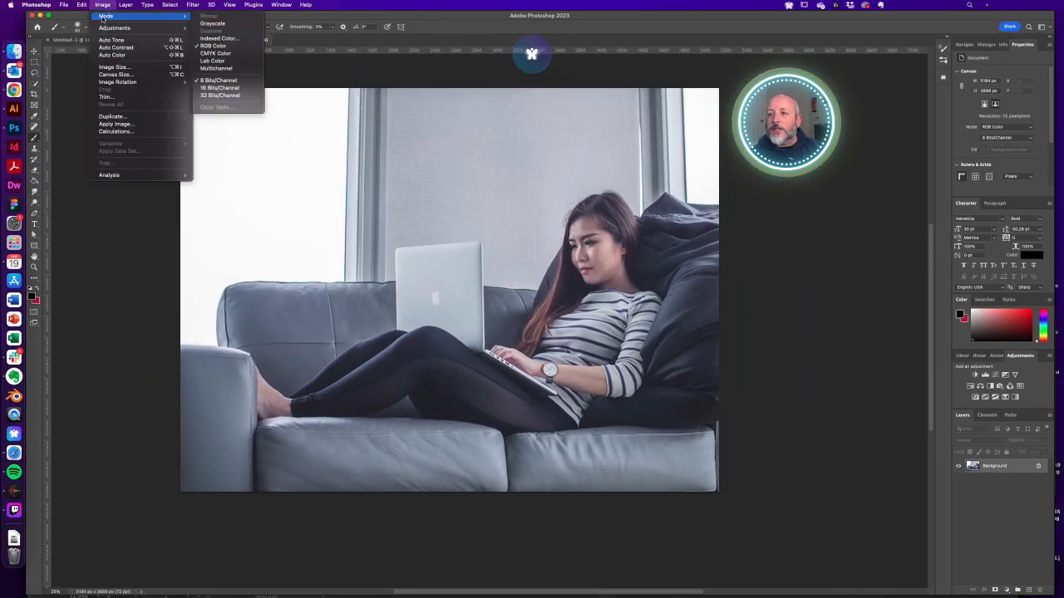
{"action": "left_click", "coordinate": [223, 25]}
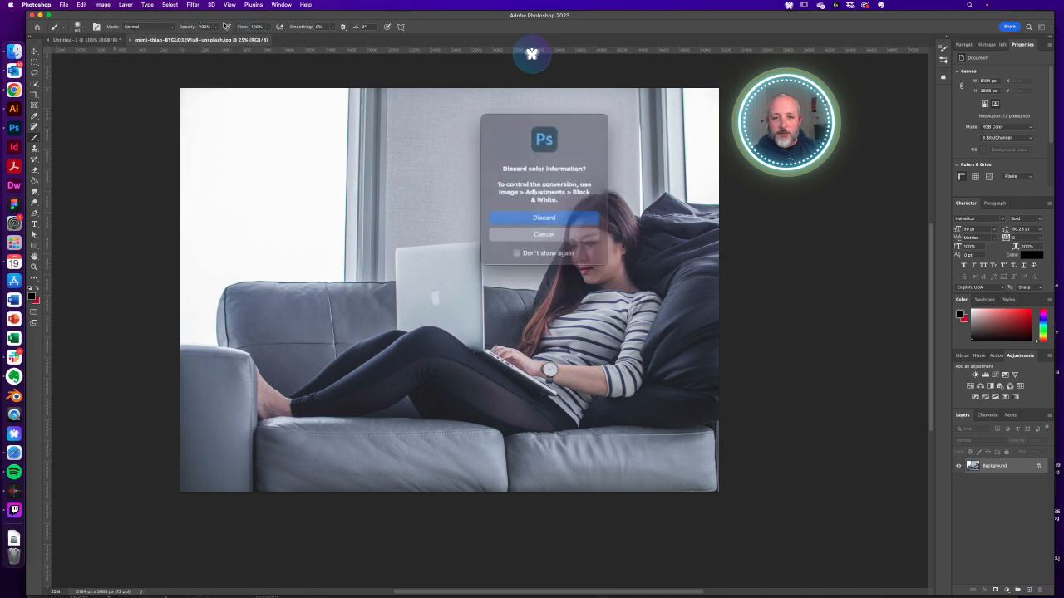
{"action": "left_click", "coordinate": [551, 216]}
{"action": "left_click", "coordinate": [102, 4]}
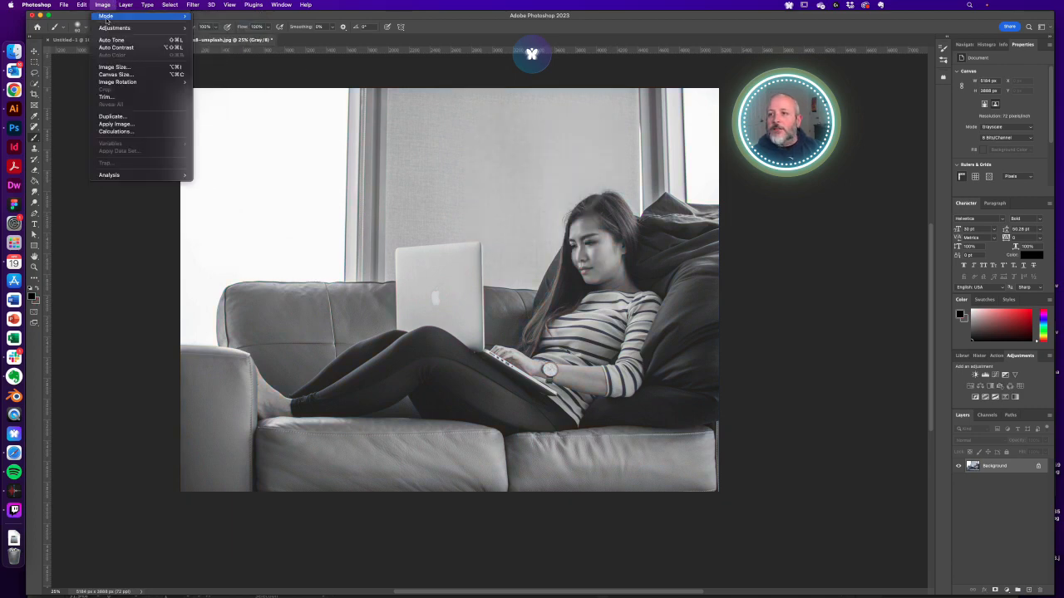
{"action": "mouse_move", "coordinate": [141, 16]}
{"action": "left_click", "coordinate": [213, 31]}
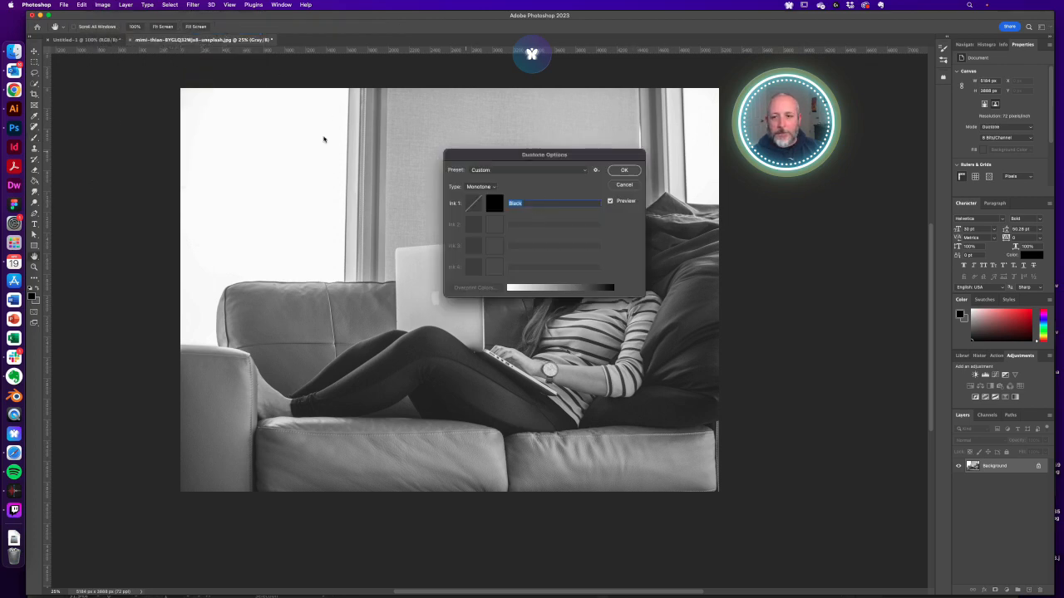
Switch to Illustrator and copy the hex color code 79b674 of the green rectangle behind the "Publish a Book" text
{"action": "left_click", "coordinate": [23, 108]}
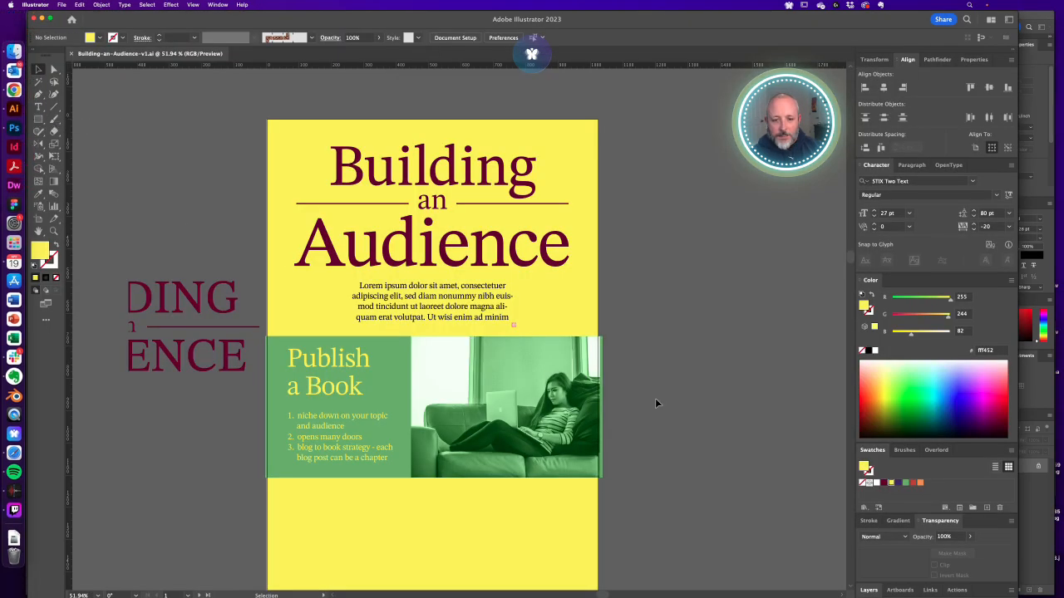
{"action": "key", "text": "a"}
{"action": "left_click", "coordinate": [386, 359]}
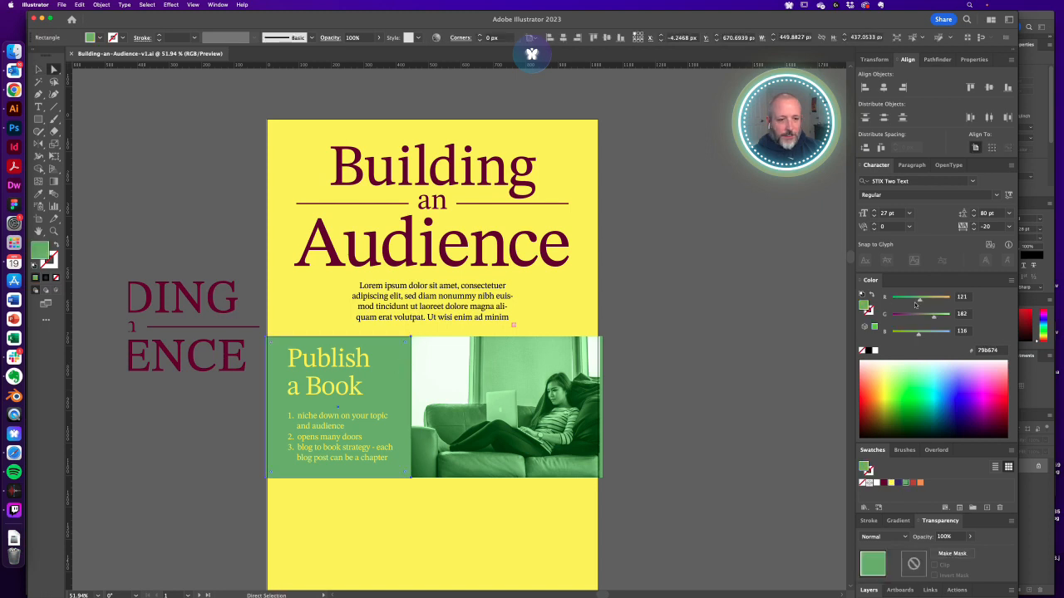
{"action": "left_click", "coordinate": [991, 350]}
{"action": "key", "text": "super+c"}
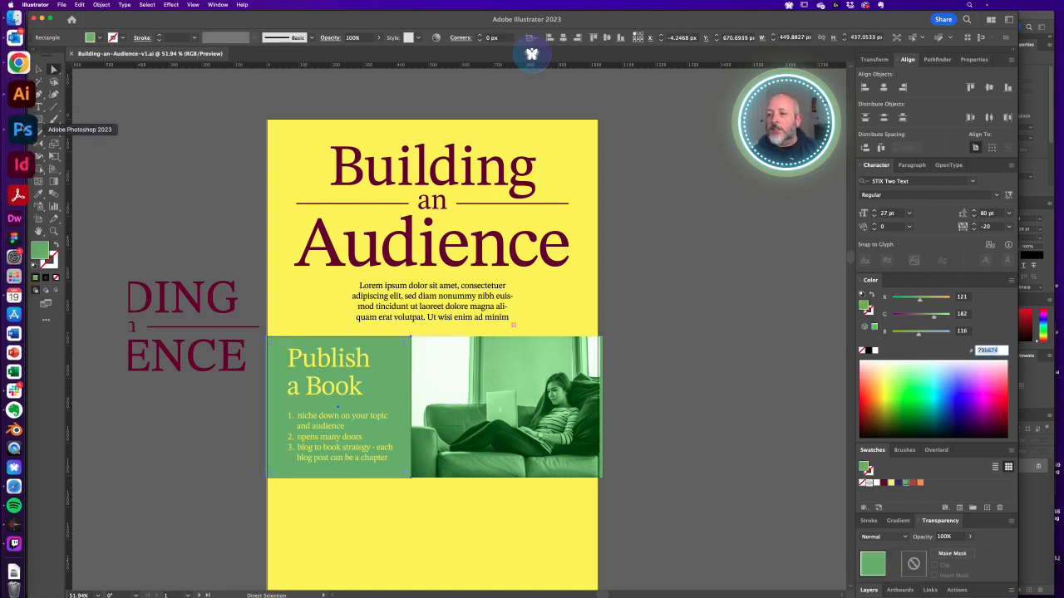
Switch to Photoshop and set the first duotone ink to the copied green, 79b674
{"action": "left_click", "coordinate": [18, 143]}
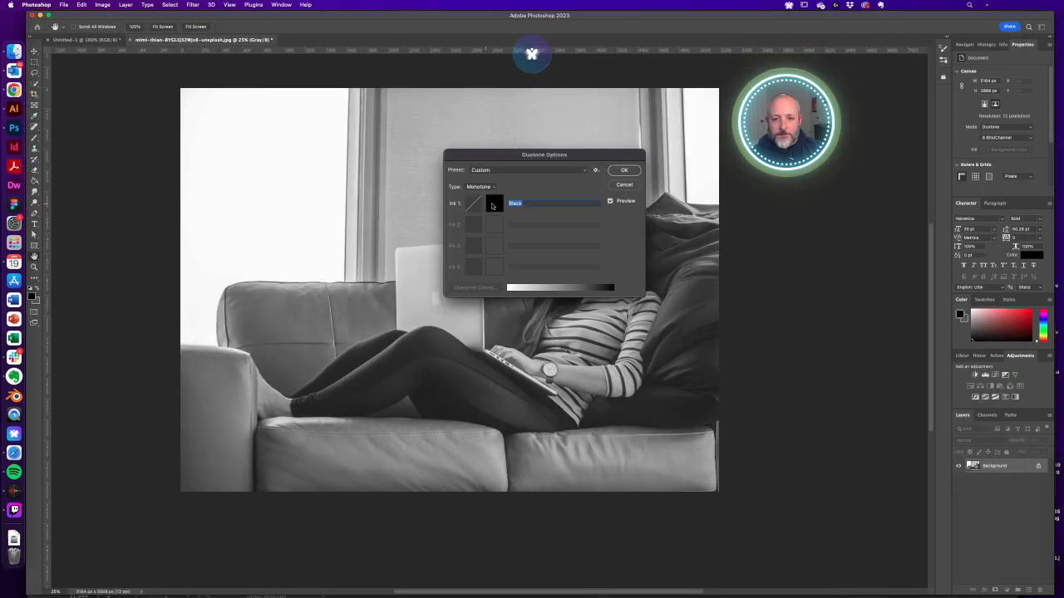
{"action": "left_click", "coordinate": [493, 203]}
{"action": "key", "text": "super+v"}
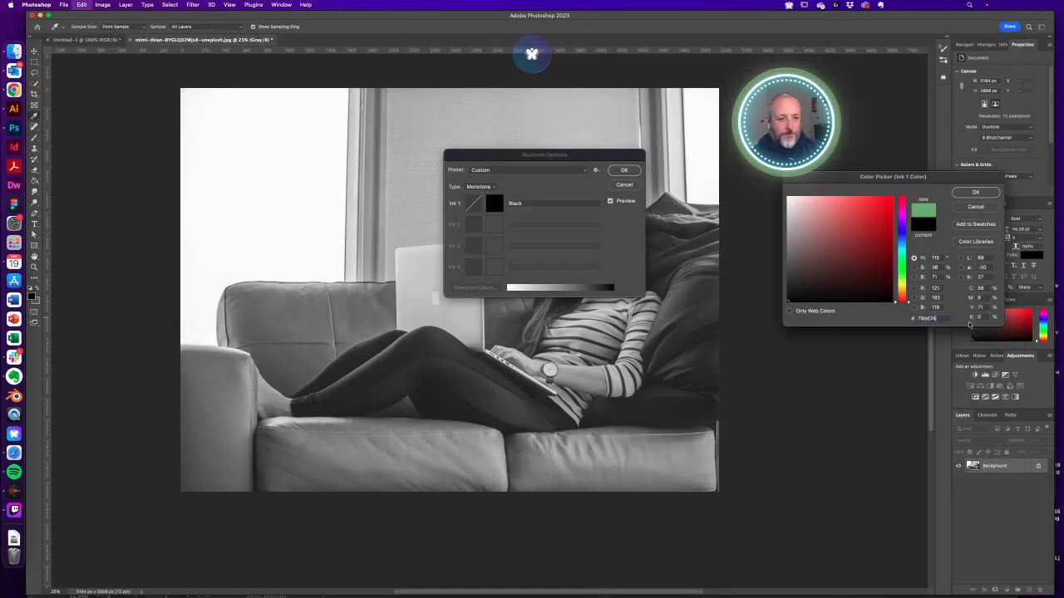
{"action": "key", "text": "Tab"}
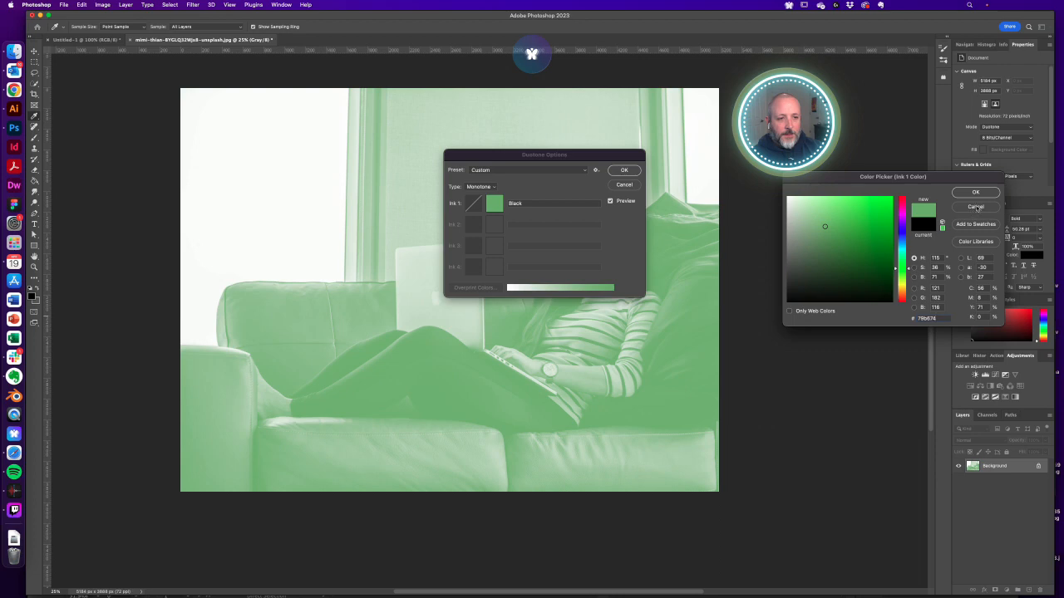
{"action": "left_click", "coordinate": [976, 192]}
Change the type to Duotone, name the first ink "light", and give the second ink a dark green named "dark"
{"action": "left_click", "coordinate": [480, 186]}
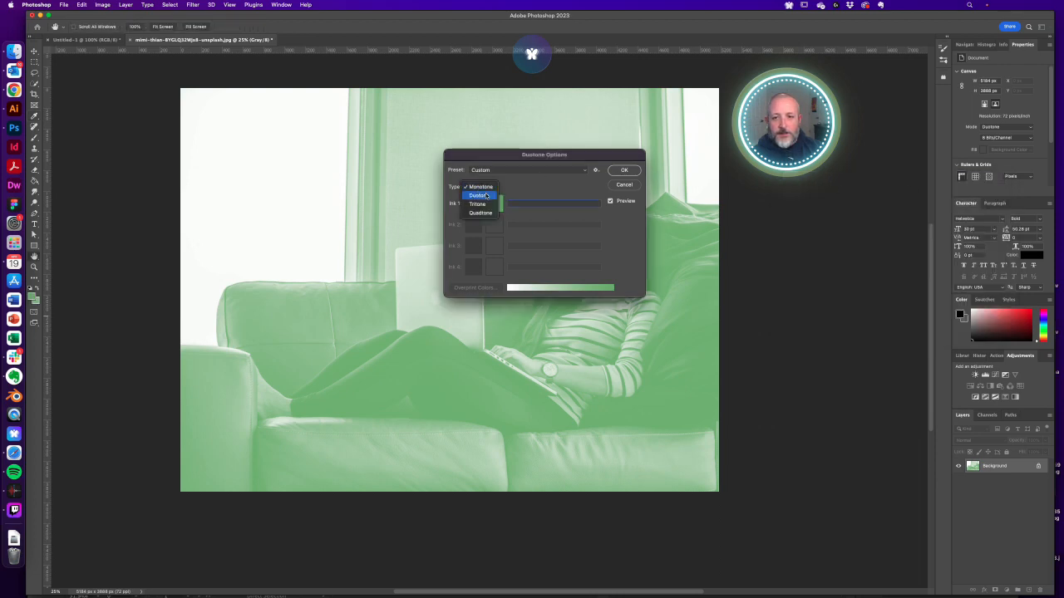
{"action": "left_click", "coordinate": [487, 195]}
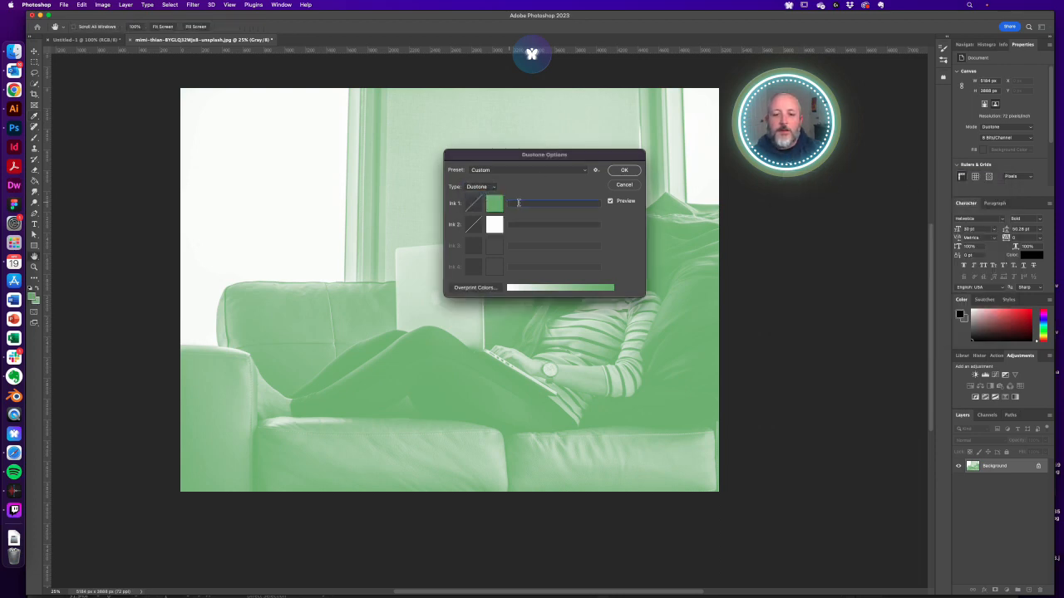
{"action": "left_click", "coordinate": [495, 224]}
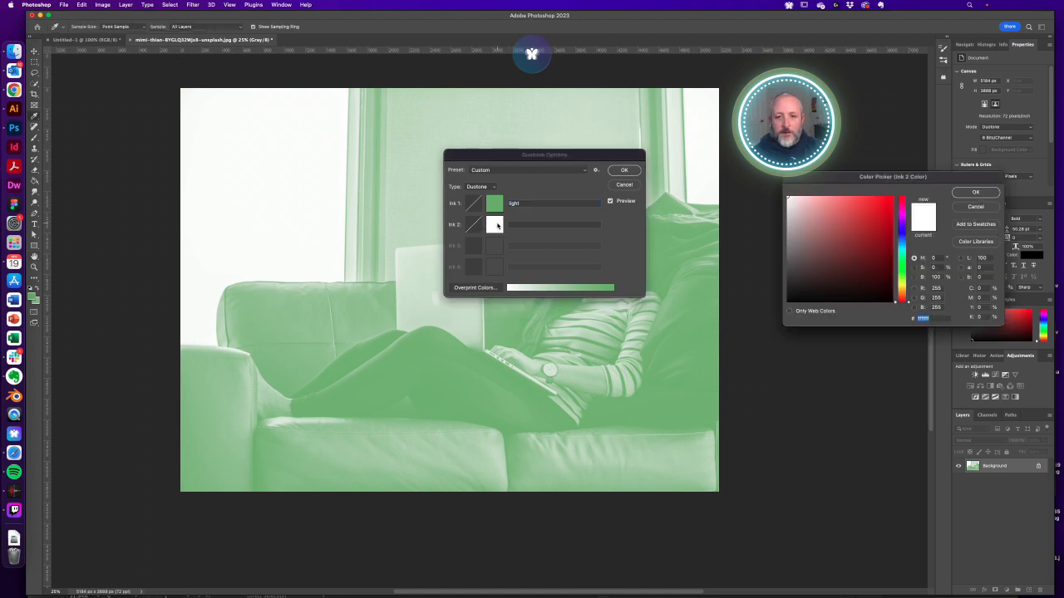
{"action": "key", "text": "super+v"}
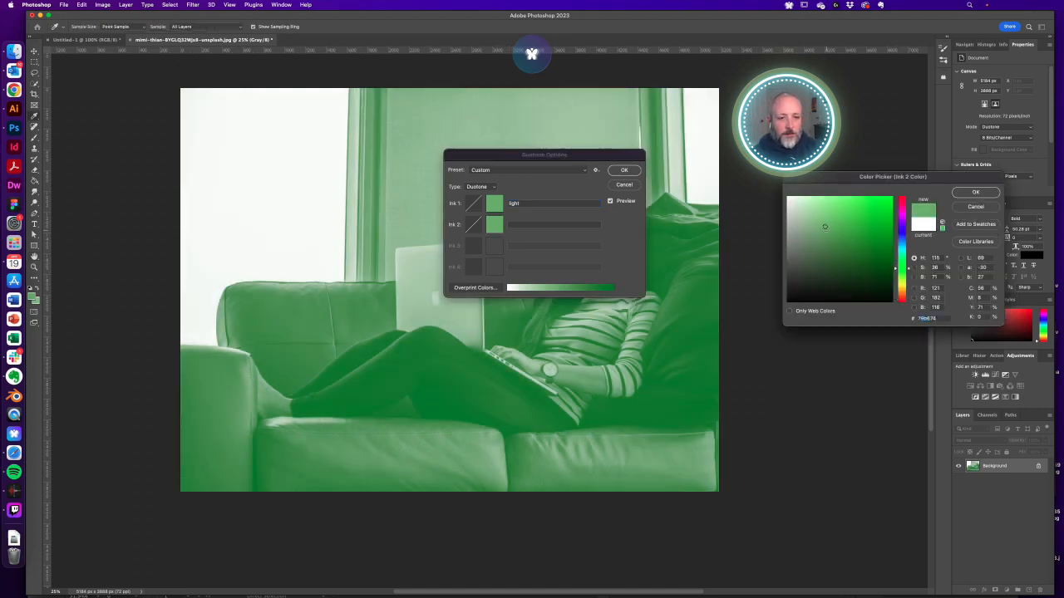
{"action": "left_click_drag", "start_coordinate": [825, 226], "coordinate": [811, 273]}
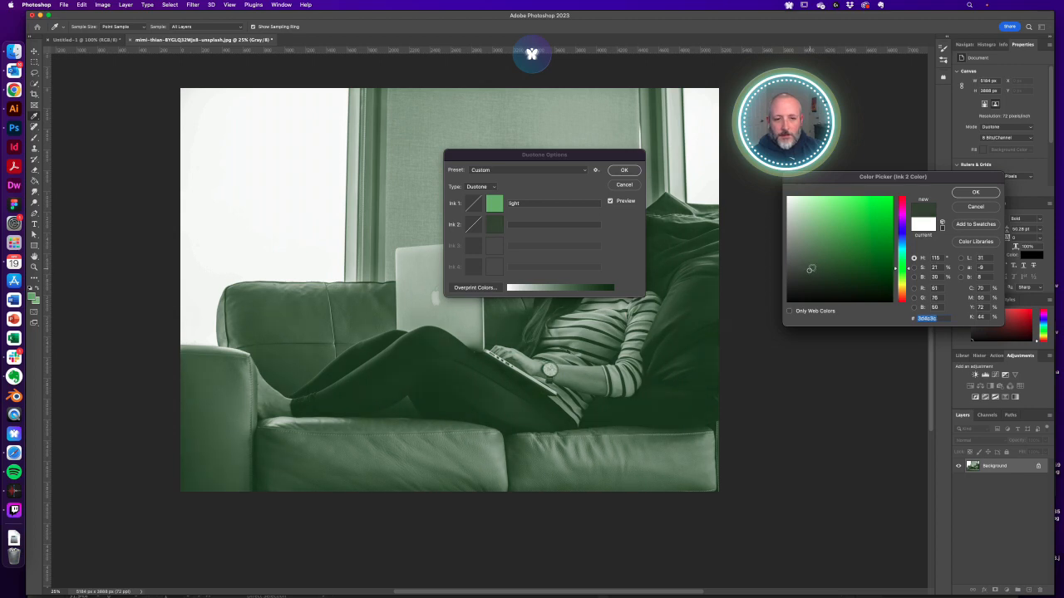
{"action": "left_click", "coordinate": [975, 193]}
{"action": "type", "text": "dark"}
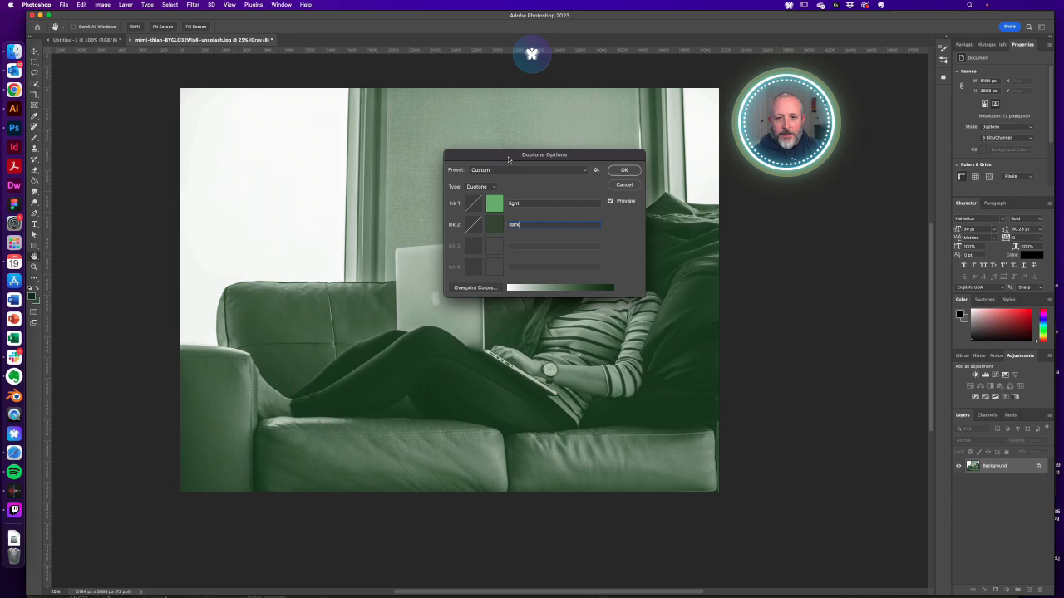
Bend the dark ink's duotone curve into an S shape, lowering the midtones and raising the darker tones
{"action": "left_click_drag", "start_coordinate": [509, 159], "coordinate": [779, 285]}
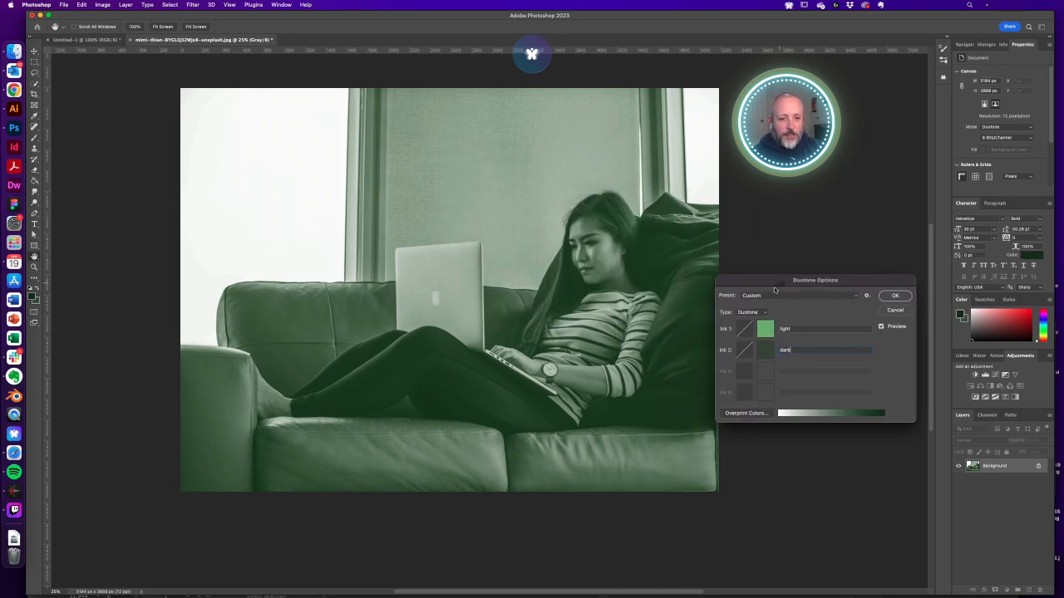
{"action": "left_click", "coordinate": [745, 349]}
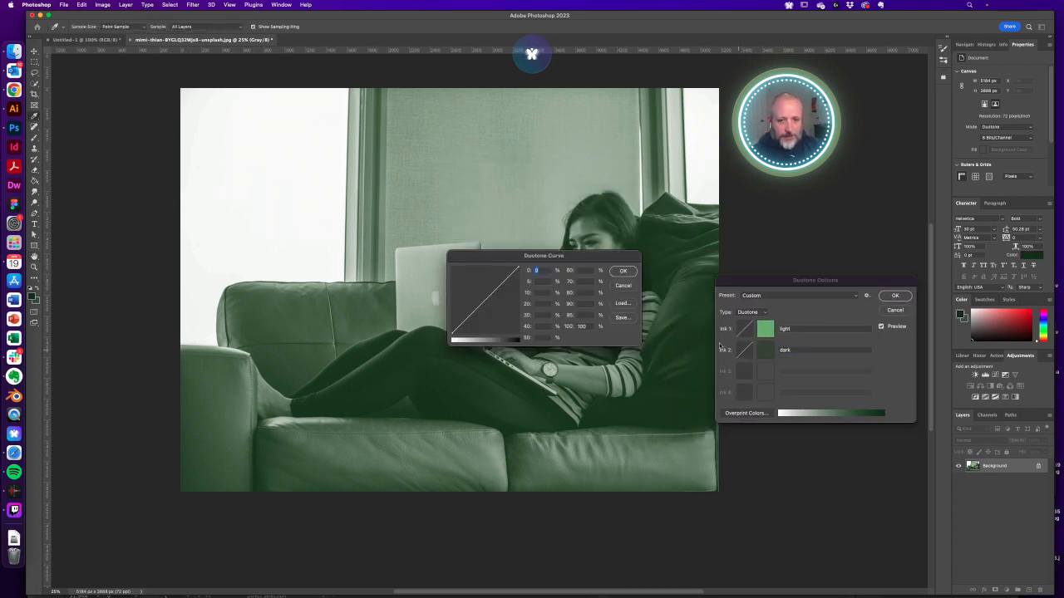
{"action": "left_click_drag", "start_coordinate": [482, 302], "coordinate": [482, 319]}
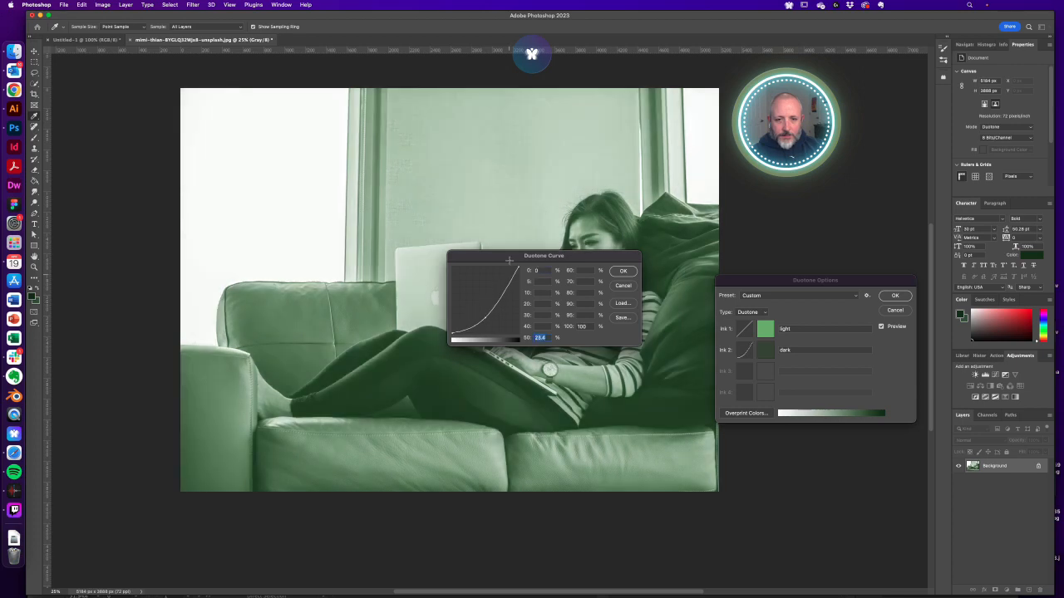
{"action": "left_click_drag", "start_coordinate": [506, 255], "coordinate": [788, 220]}
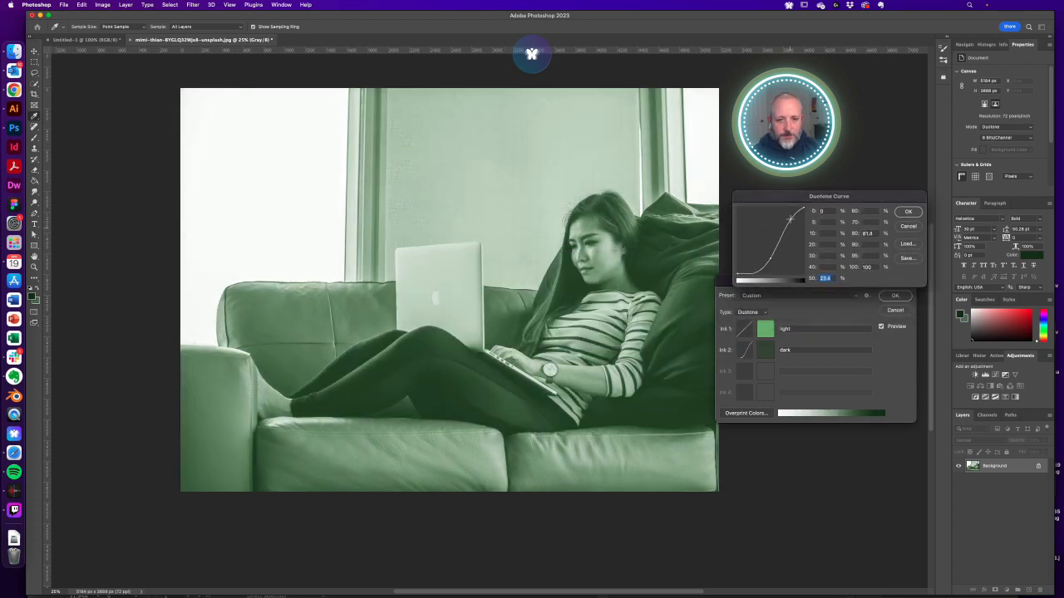
{"action": "left_click_drag", "start_coordinate": [769, 260], "coordinate": [766, 261]}
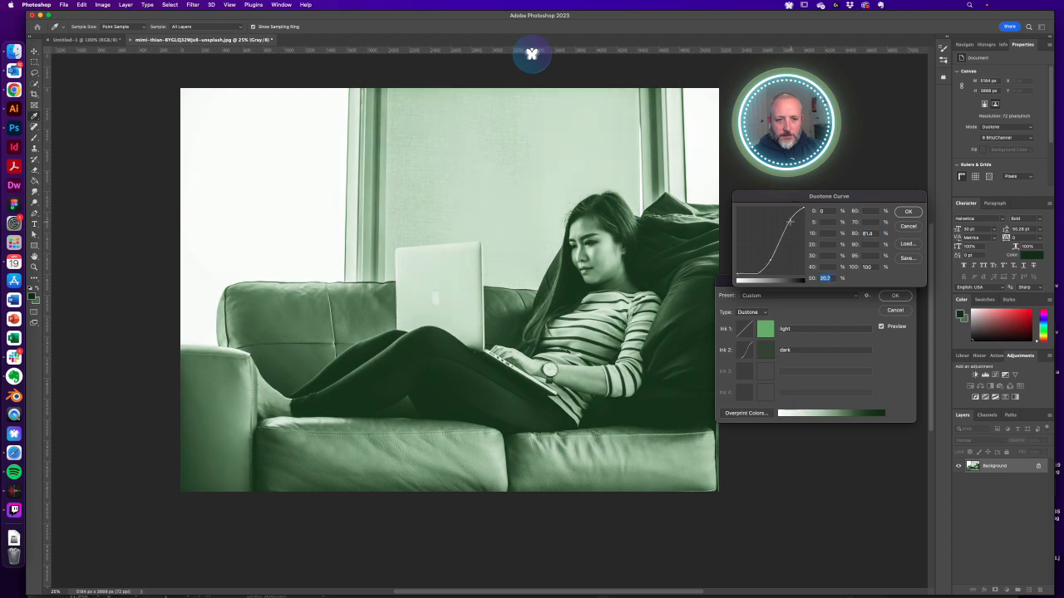
{"action": "left_click_drag", "start_coordinate": [789, 219], "coordinate": [791, 218]}
{"action": "left_click", "coordinate": [908, 212]}
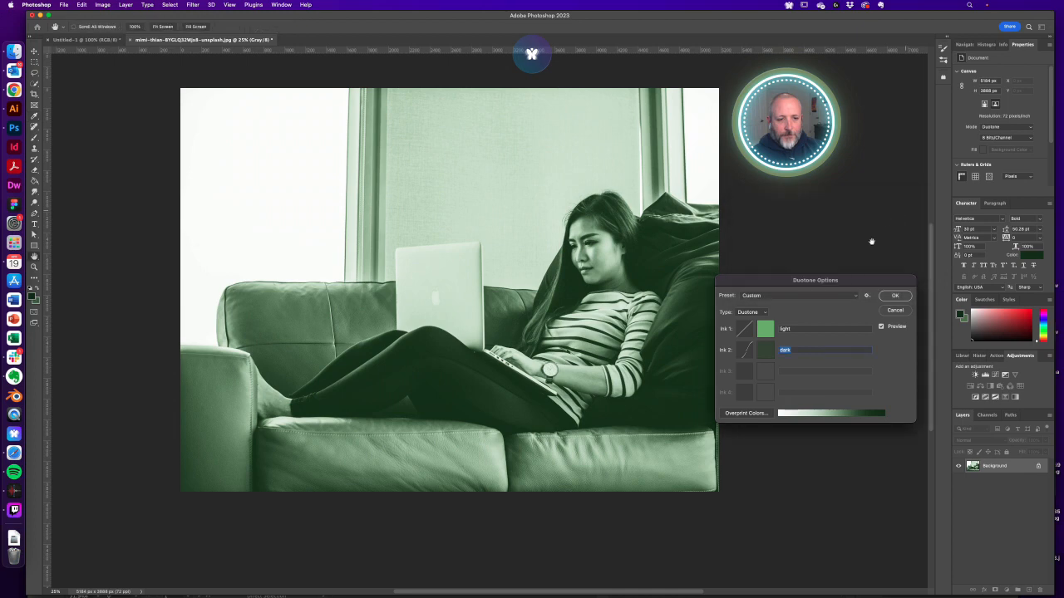
Bow the light ink's duotone curve upward through the midtones and apply the duotone to the couch photo
{"action": "left_click", "coordinate": [746, 331]}
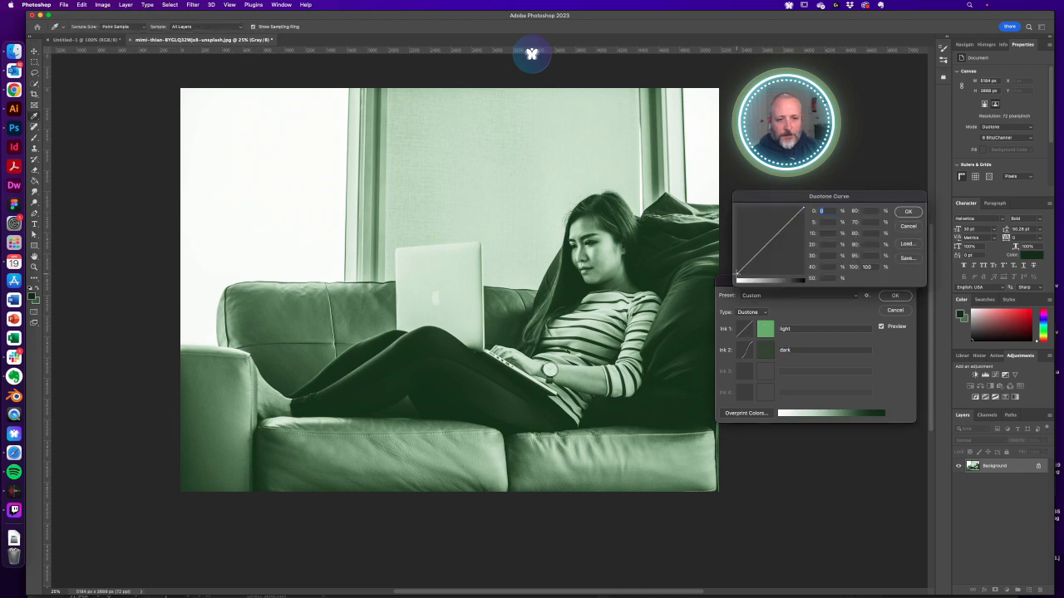
{"action": "mouse_move", "coordinate": [737, 274]}
{"action": "left_mouse_down"}
{"action": "mouse_move", "coordinate": [733, 242]}
{"action": "mouse_move", "coordinate": [737, 276]}
{"action": "left_mouse_up"}
{"action": "left_click_drag", "start_coordinate": [772, 240], "coordinate": [770, 218]}
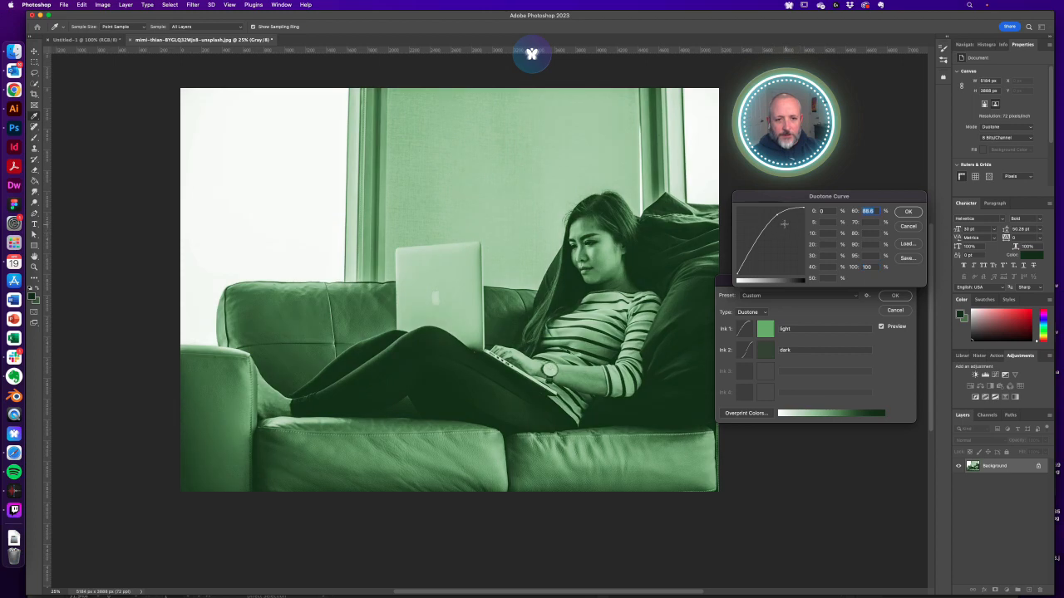
{"action": "left_click_drag", "start_coordinate": [776, 214], "coordinate": [767, 219]}
{"action": "mouse_move", "coordinate": [756, 240]}
{"action": "left_mouse_down"}
{"action": "mouse_move", "coordinate": [784, 219]}
{"action": "mouse_move", "coordinate": [752, 226]}
{"action": "mouse_move", "coordinate": [757, 240]}
{"action": "left_mouse_up"}
{"action": "left_click", "coordinate": [908, 213]}
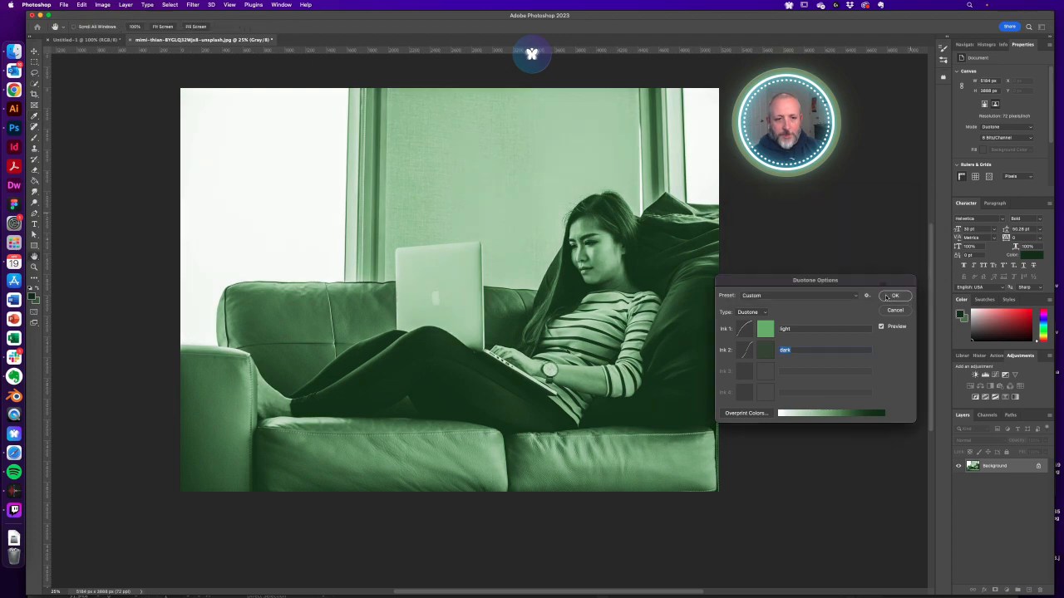
{"action": "left_click", "coordinate": [895, 297]}
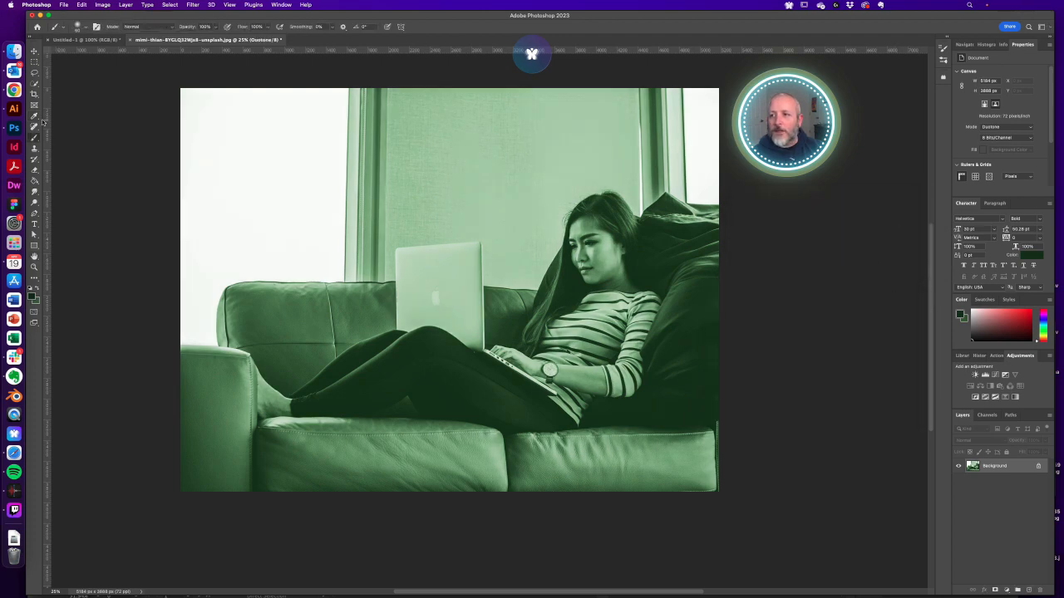
Switch to Illustrator to compare the tinted photo on the page with the duotone, and return to Photoshop
{"action": "left_click", "coordinate": [20, 108]}
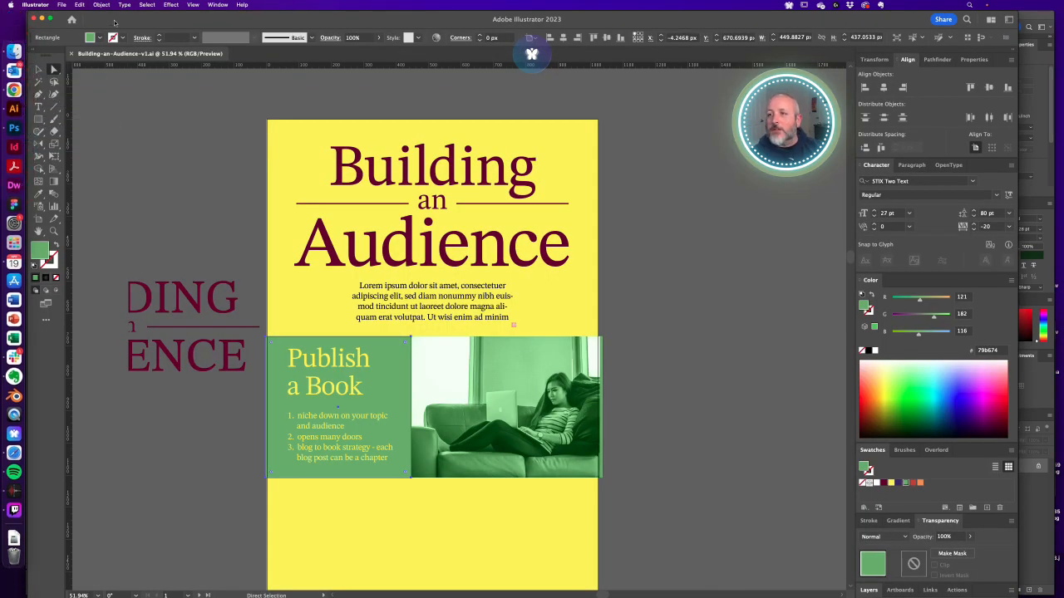
{"action": "left_click_drag", "start_coordinate": [108, 22], "coordinate": [107, 43]}
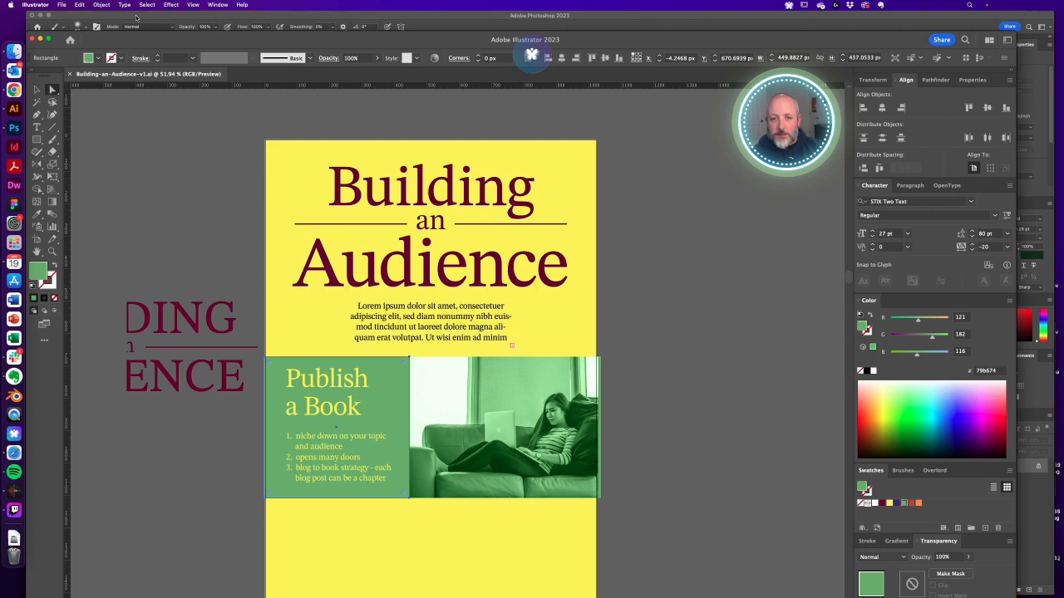
{"action": "left_click", "coordinate": [137, 17]}
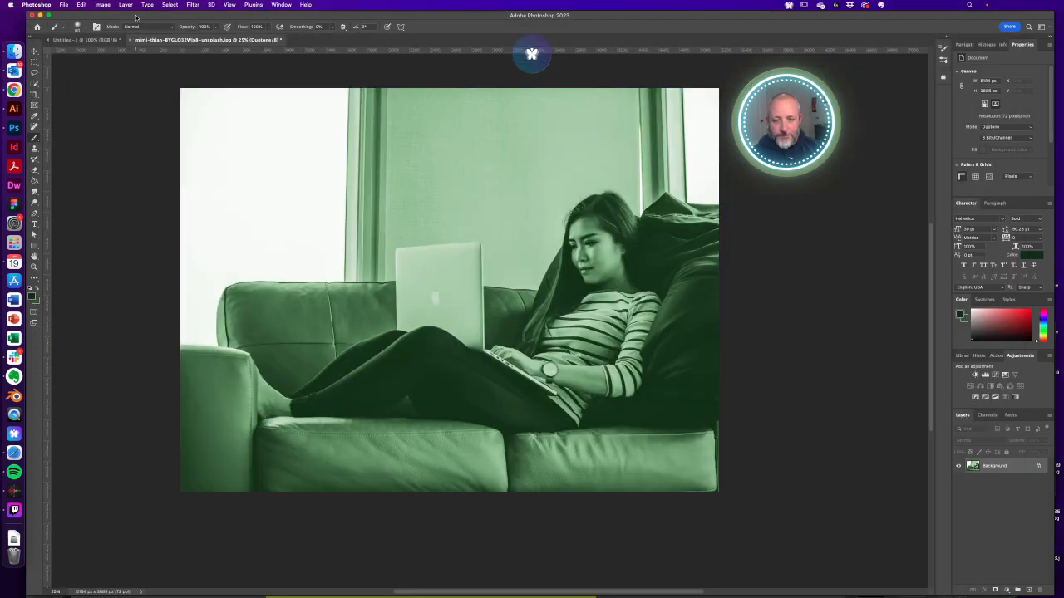
Add noise of about 23.6% with Uniform distribution to the green duotone photo
{"action": "left_click", "coordinate": [191, 5]}
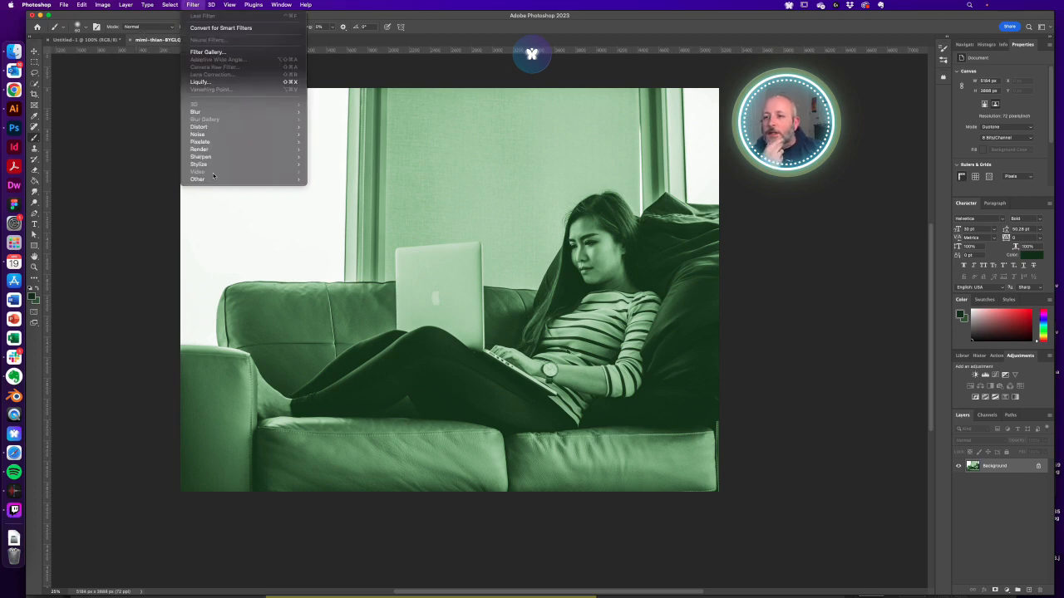
{"action": "mouse_move", "coordinate": [214, 136]}
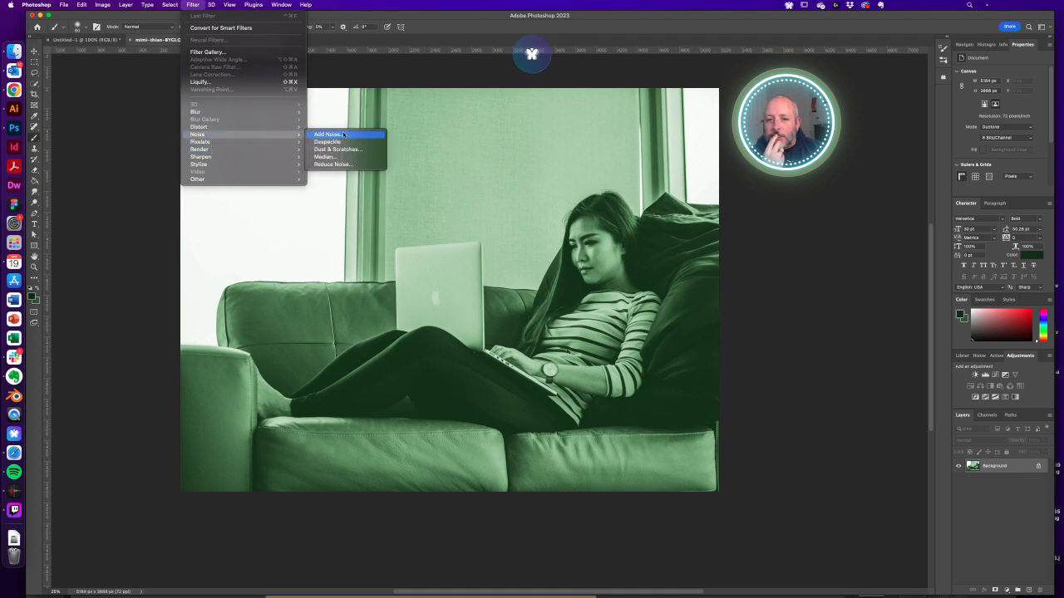
{"action": "left_click", "coordinate": [340, 133]}
{"action": "left_click_drag", "start_coordinate": [549, 151], "coordinate": [805, 240]}
{"action": "left_click_drag", "start_coordinate": [744, 359], "coordinate": [745, 361]}
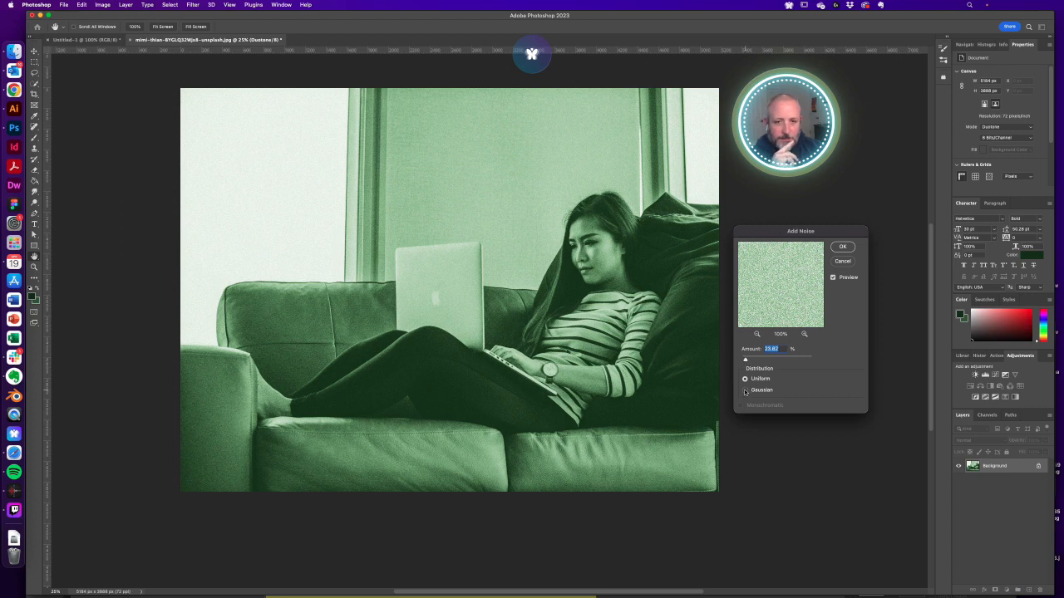
{"action": "left_click", "coordinate": [746, 390]}
{"action": "left_click", "coordinate": [745, 379]}
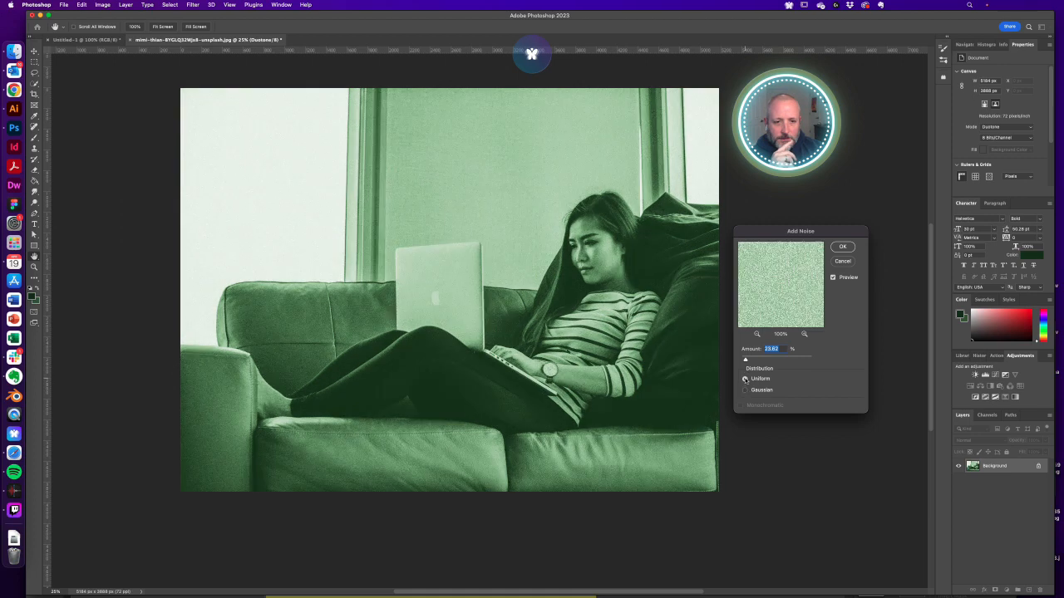
{"action": "left_click", "coordinate": [844, 247]}
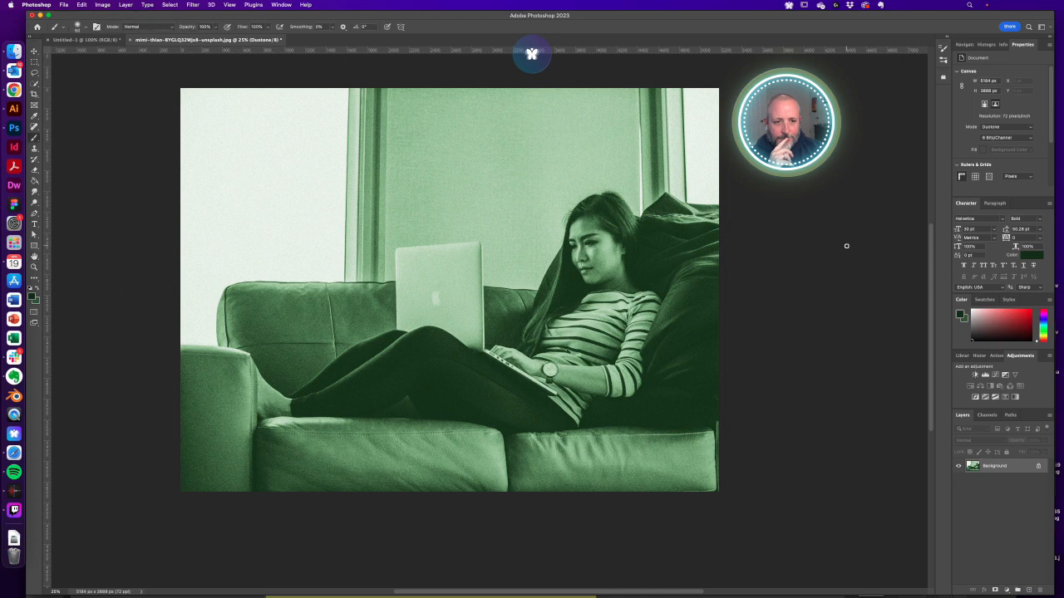
Save the duotone photo as a Photoshop file in the Reference folder, appending "-green" to its file name
{"action": "key", "text": "v"}
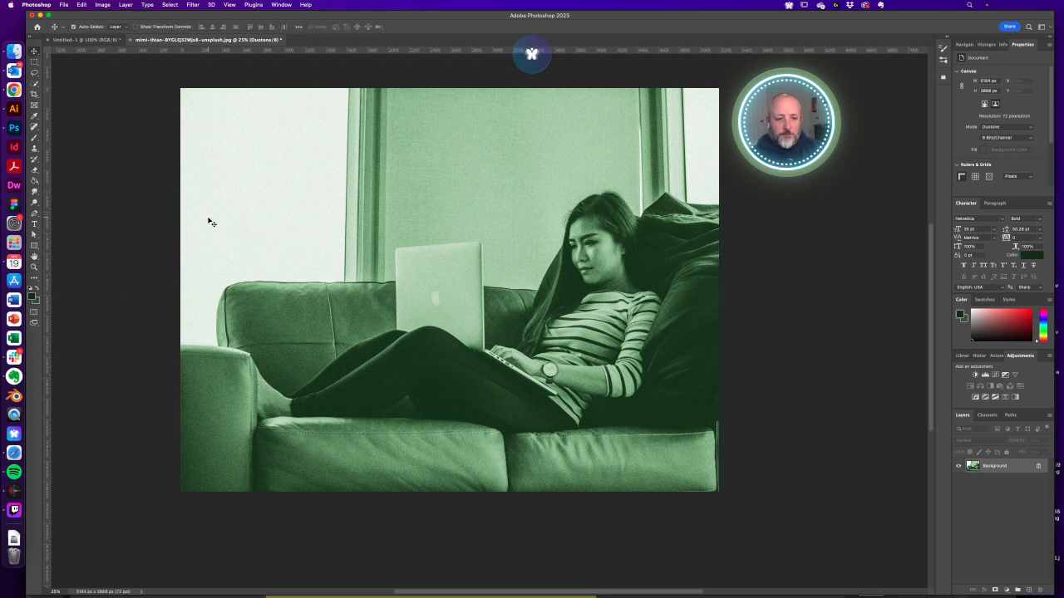
{"action": "key", "text": "super+shift+s"}
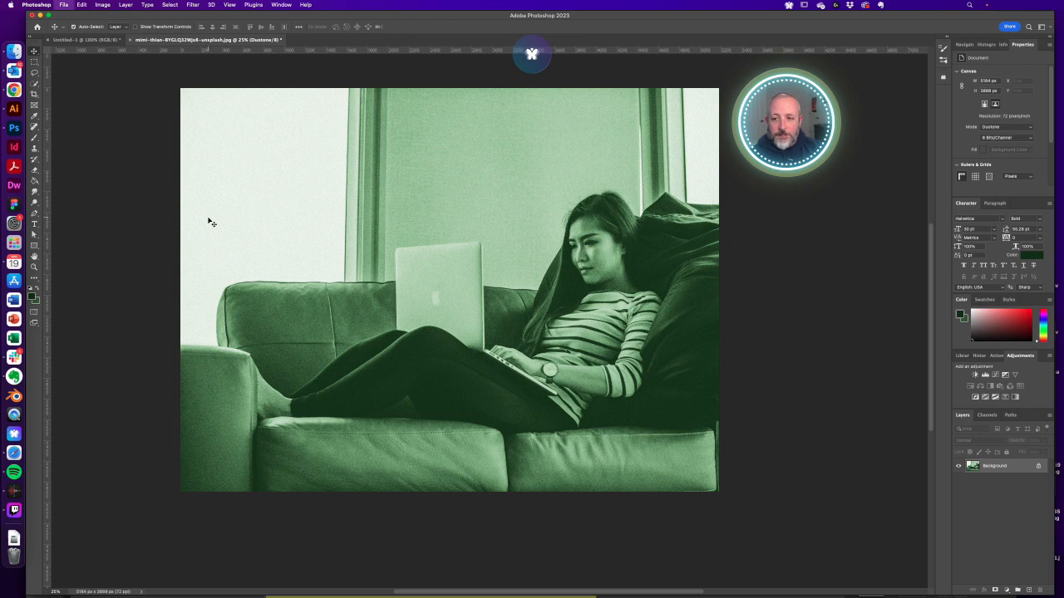
{"action": "key", "text": "Right"}
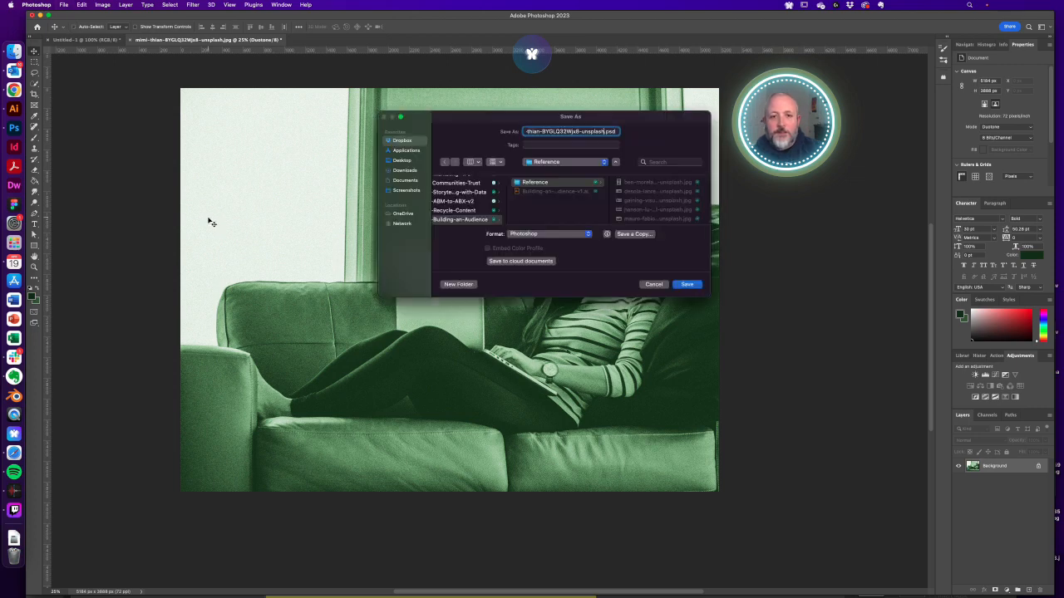
{"action": "type", "text": "-green"}
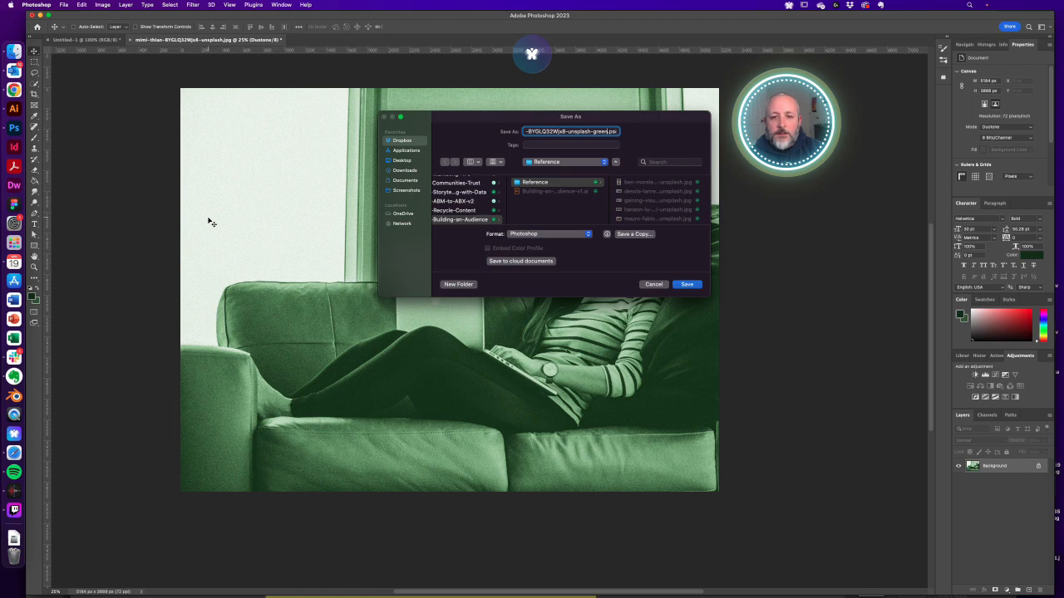
{"action": "key", "text": "Return"}
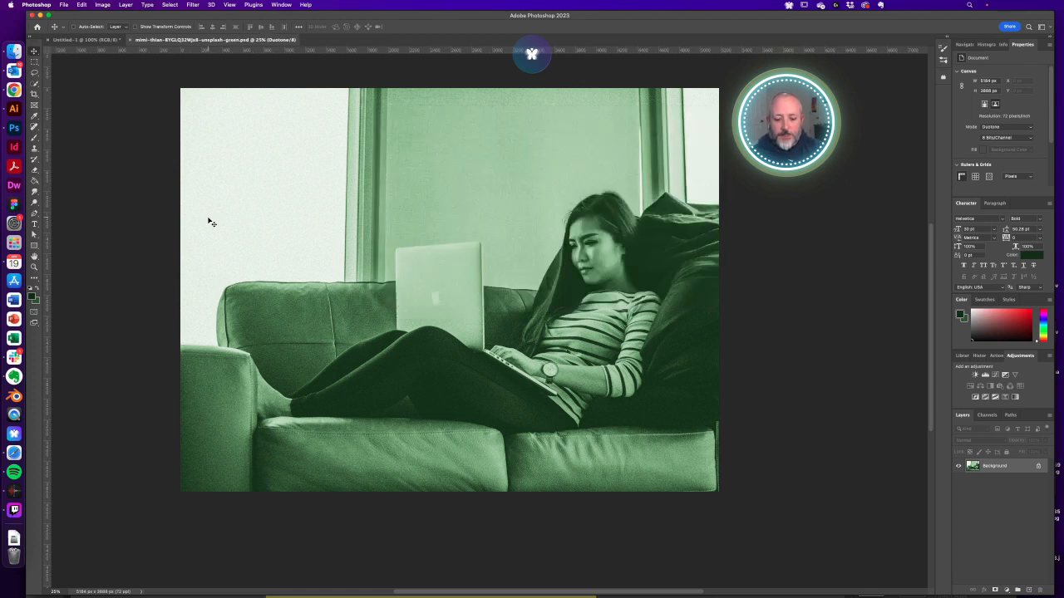
Resize the green duotone couch photo to 1000 pixels wide, keeping its proportions
{"action": "key", "text": "super+alt+i"}
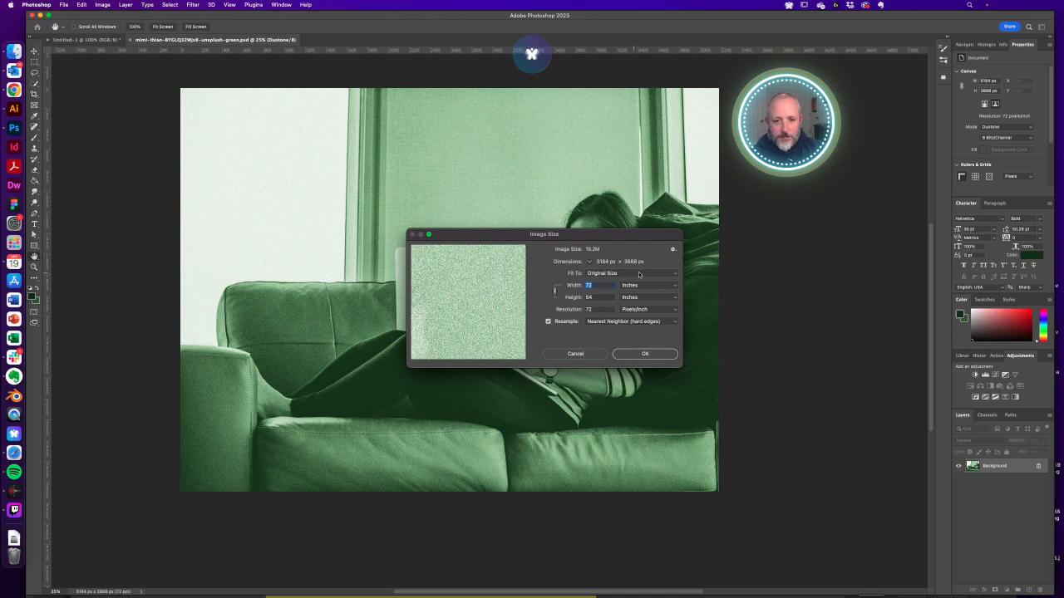
{"action": "left_click", "coordinate": [641, 285]}
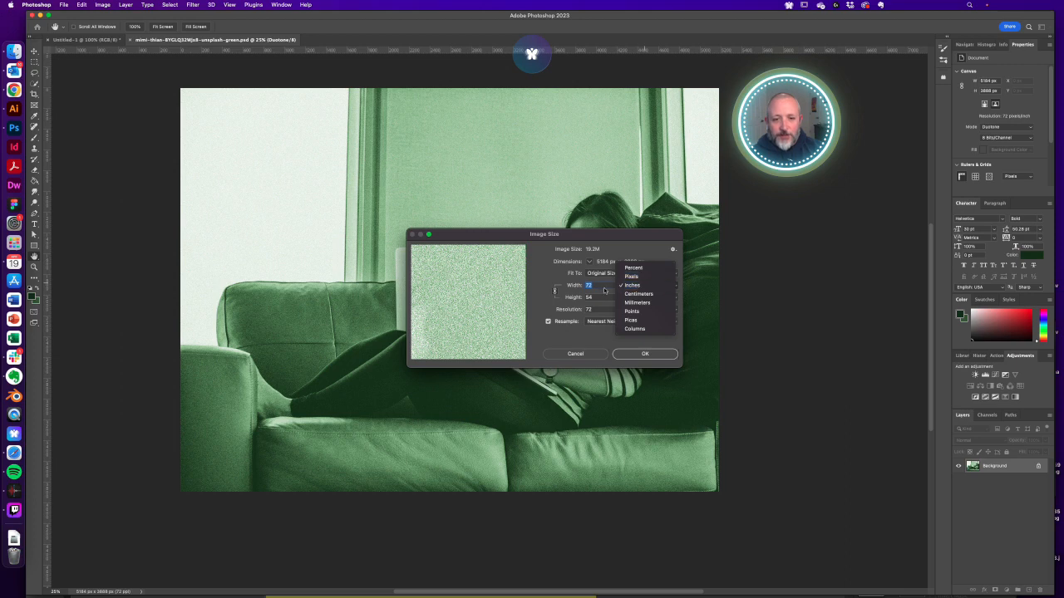
{"action": "left_click", "coordinate": [604, 289]}
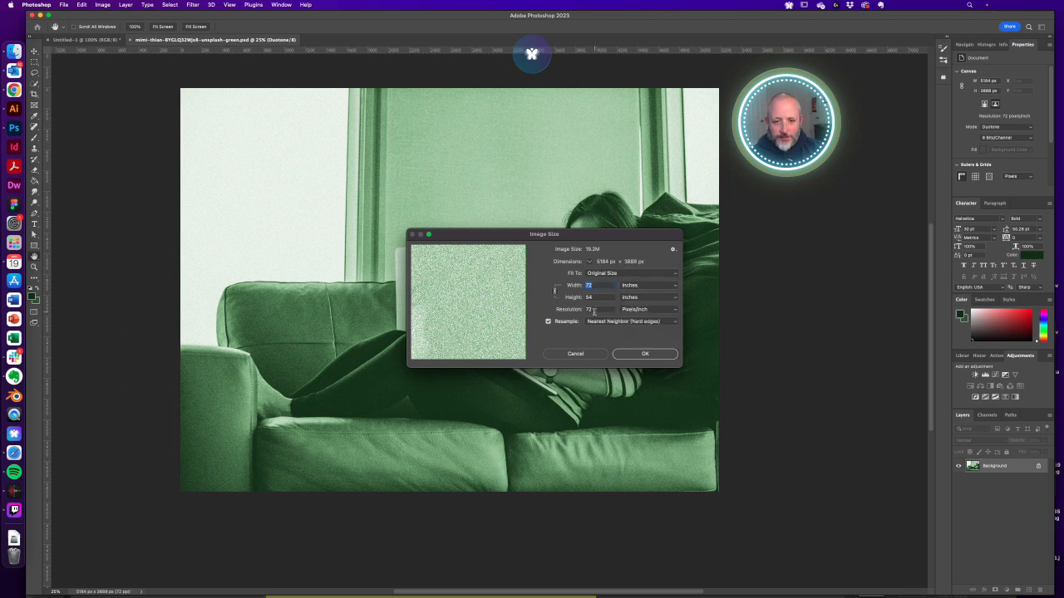
{"action": "left_click", "coordinate": [648, 285]}
{"action": "left_click", "coordinate": [638, 273]}
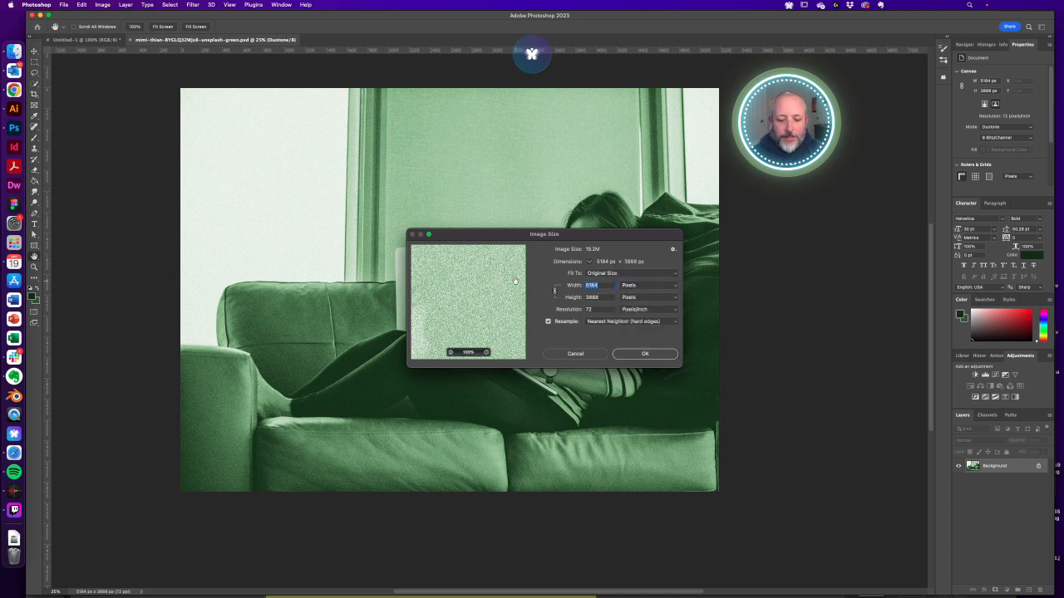
{"action": "type", "text": "1000"}
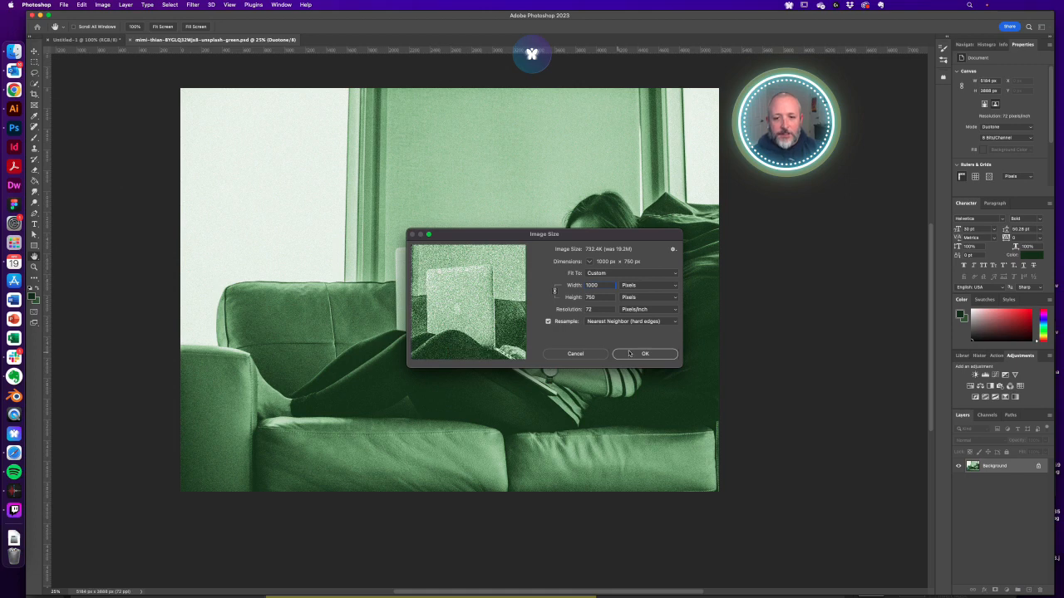
{"action": "left_click", "coordinate": [644, 354]}
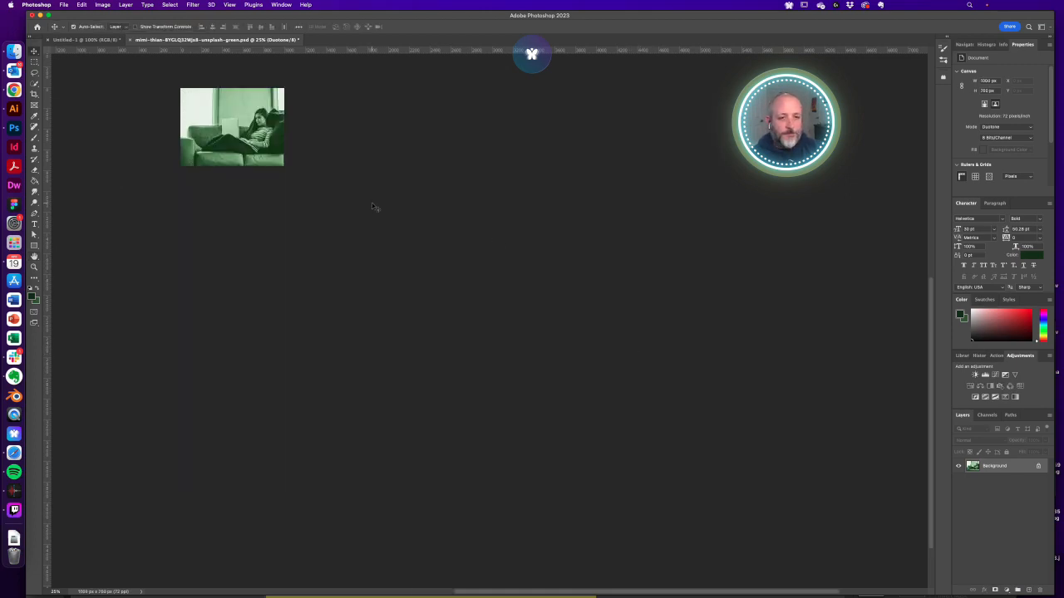
{"action": "key", "text": "super+shift+s"}
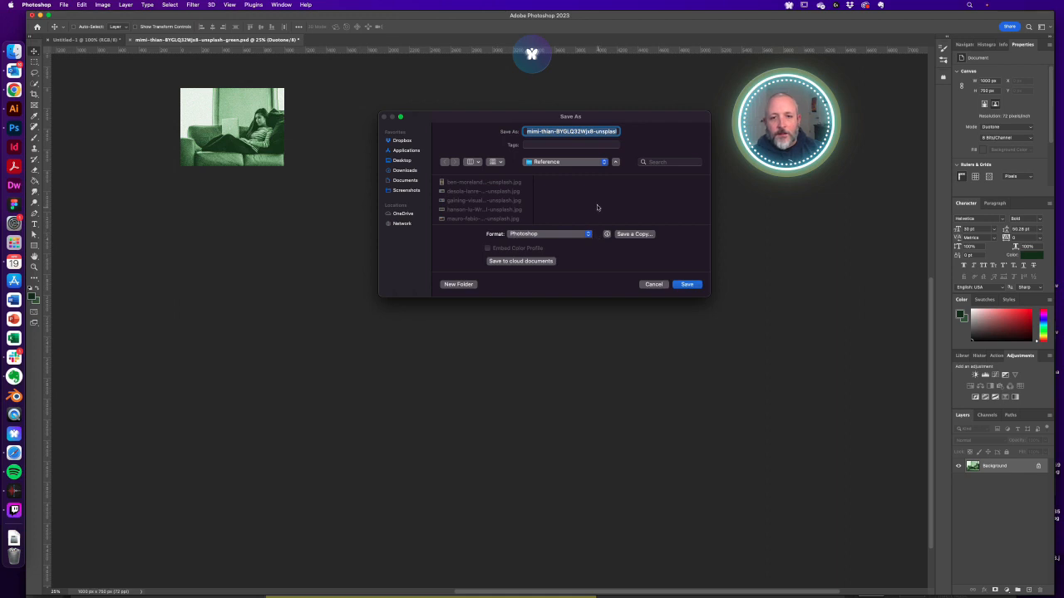
{"action": "key", "text": "Right"}
{"action": "left_click", "coordinate": [549, 234]}
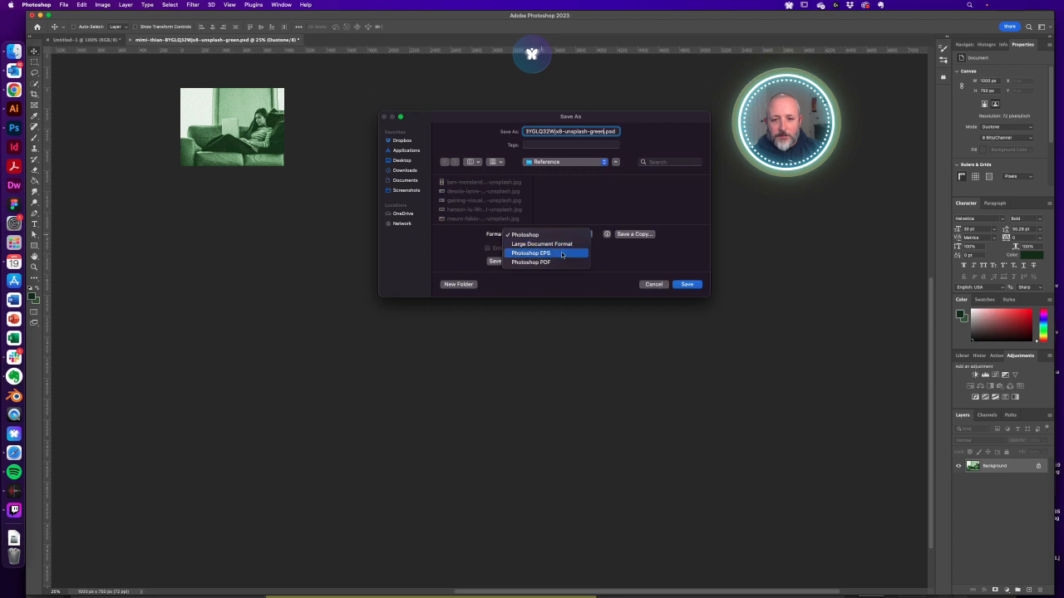
{"action": "left_click", "coordinate": [622, 257]}
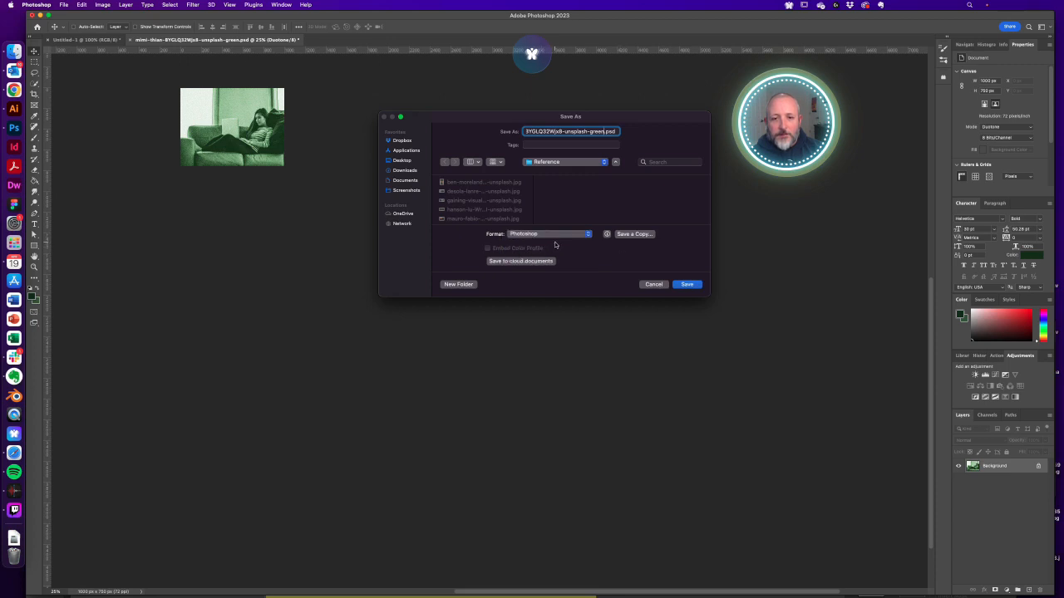
{"action": "left_click", "coordinate": [553, 235]}
{"action": "left_click", "coordinate": [620, 254]}
{"action": "left_click", "coordinate": [653, 284]}
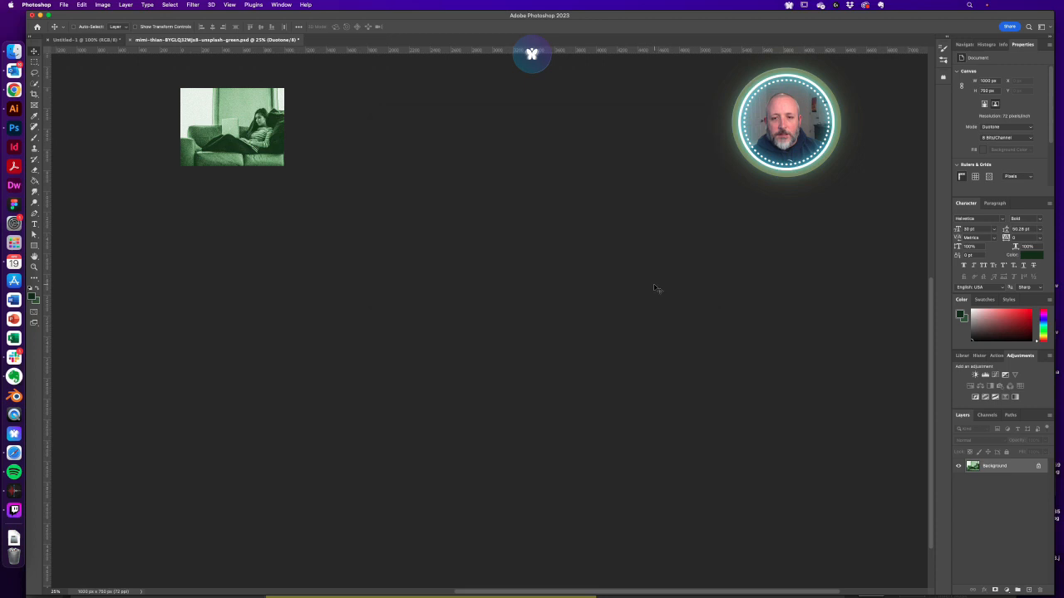
Export the resized photo for web as a JPEG High file into the Reference folder of 045-Building-an-Audience
{"action": "key", "text": "super+alt+shift+s"}
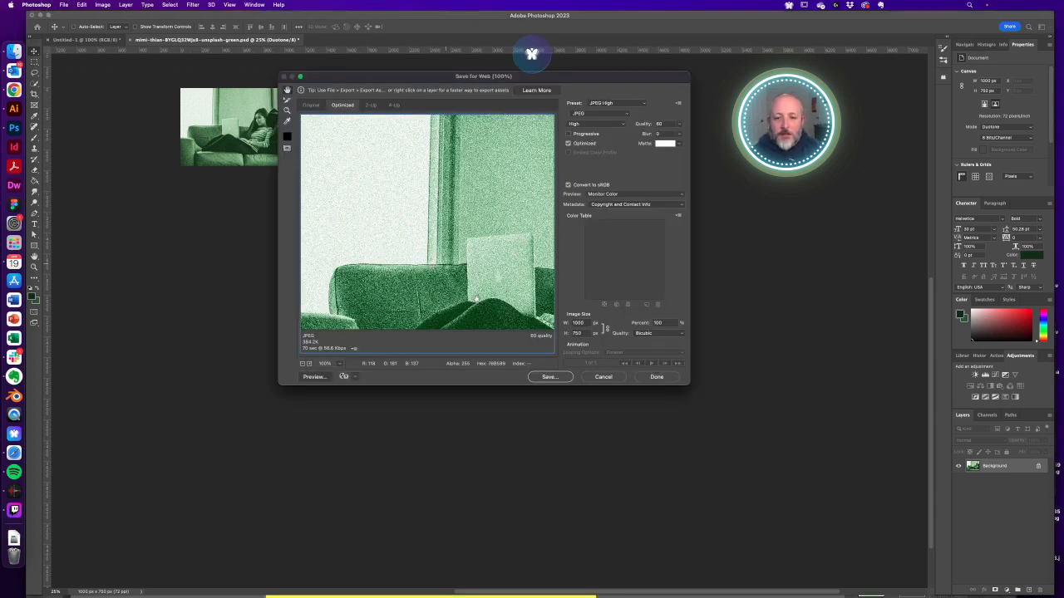
{"action": "left_click", "coordinate": [548, 377]}
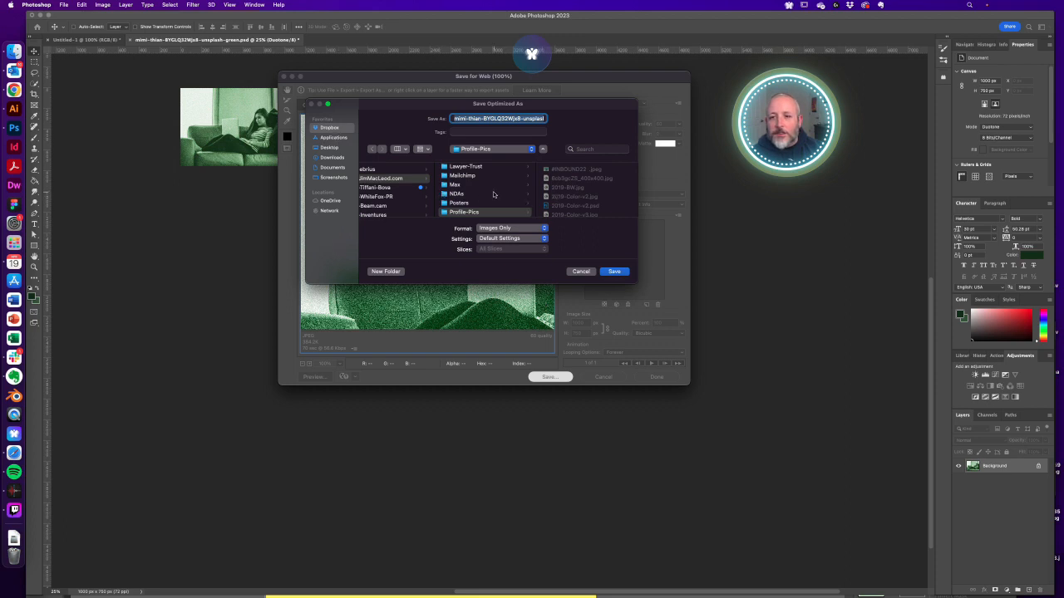
{"action": "scroll", "coordinate": [494, 194], "scroll_direction": "down", "scroll_amount": 5}
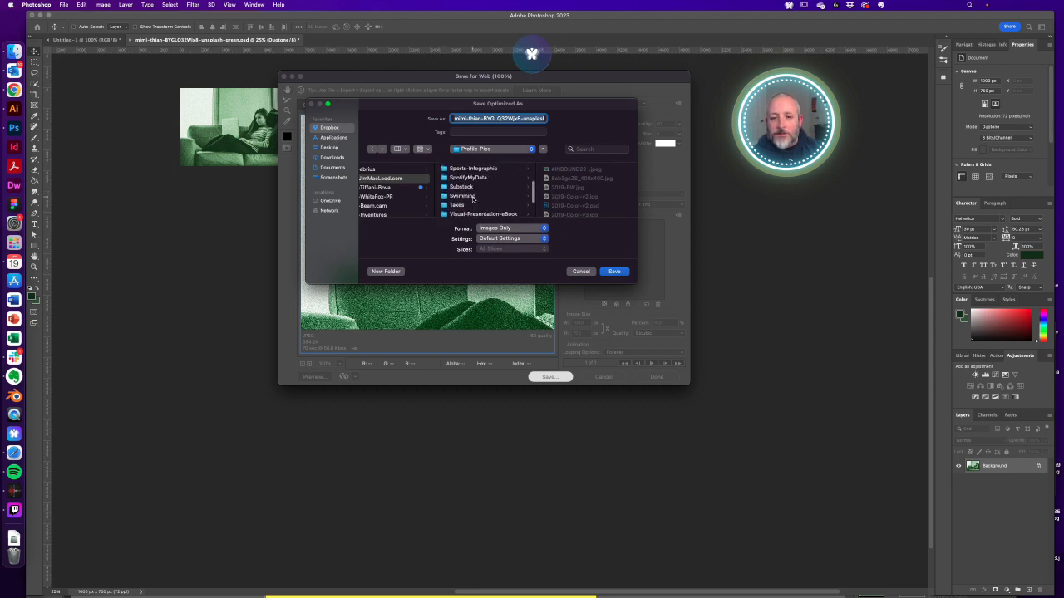
{"action": "left_click", "coordinate": [473, 198]}
{"action": "scroll", "coordinate": [469, 201], "scroll_direction": "down", "scroll_amount": 2}
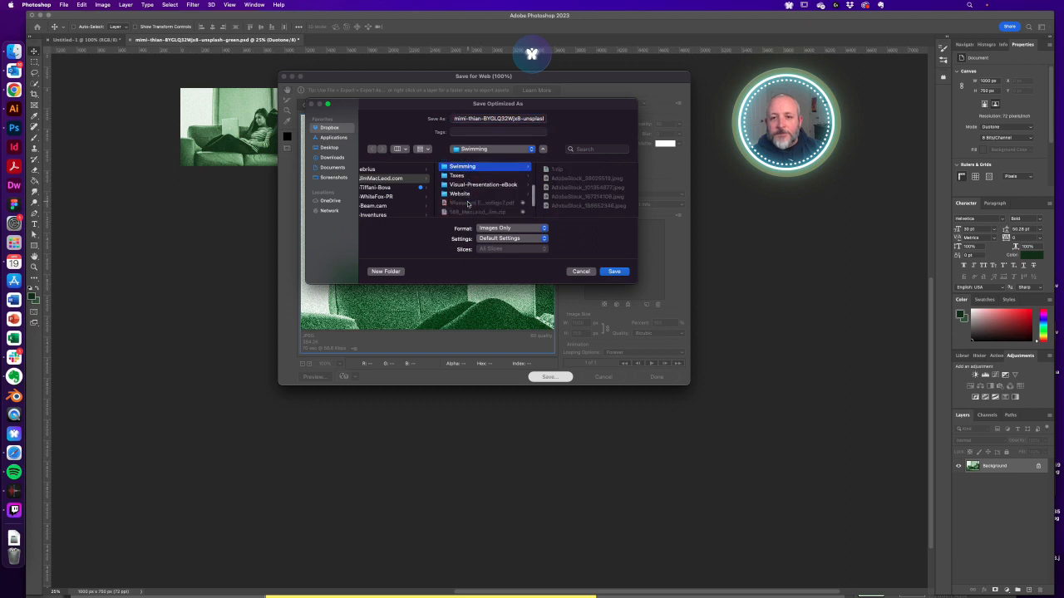
{"action": "scroll", "coordinate": [462, 187], "scroll_direction": "up", "scroll_amount": 10}
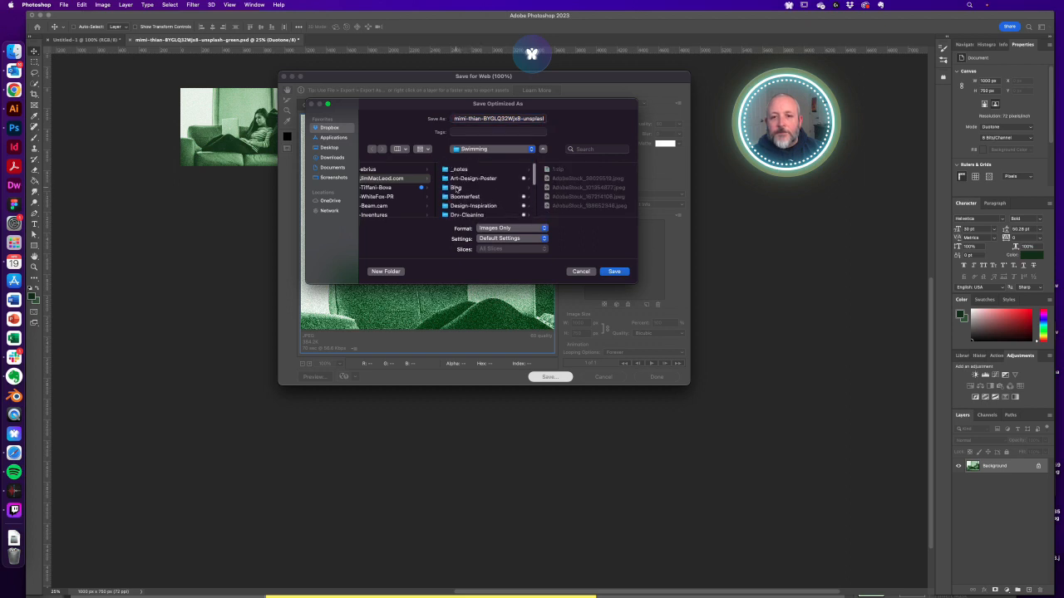
{"action": "left_click", "coordinate": [462, 187]}
{"action": "left_click", "coordinate": [586, 184]}
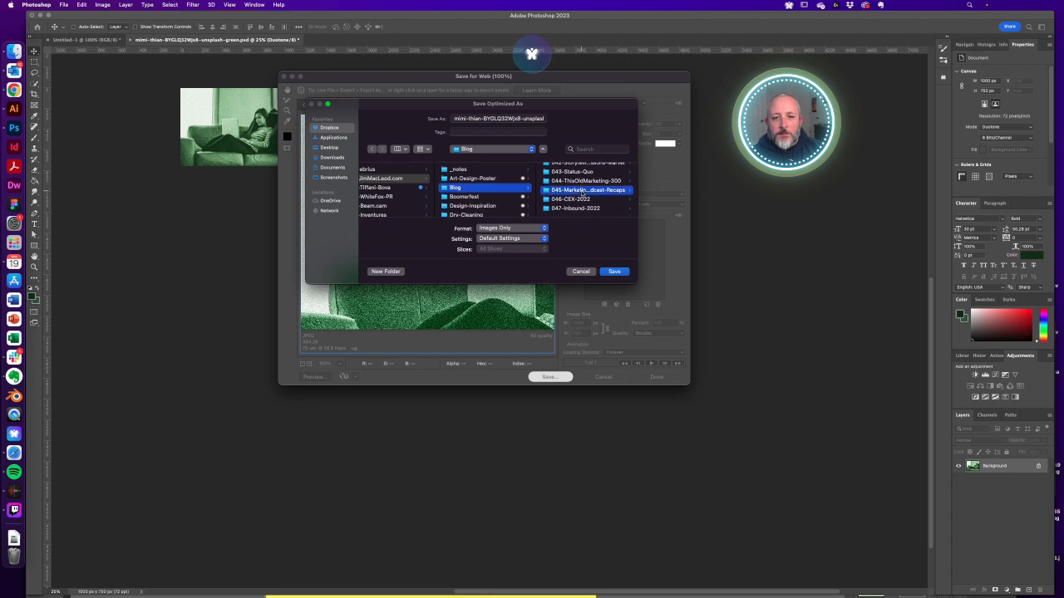
{"action": "left_click", "coordinate": [581, 188]}
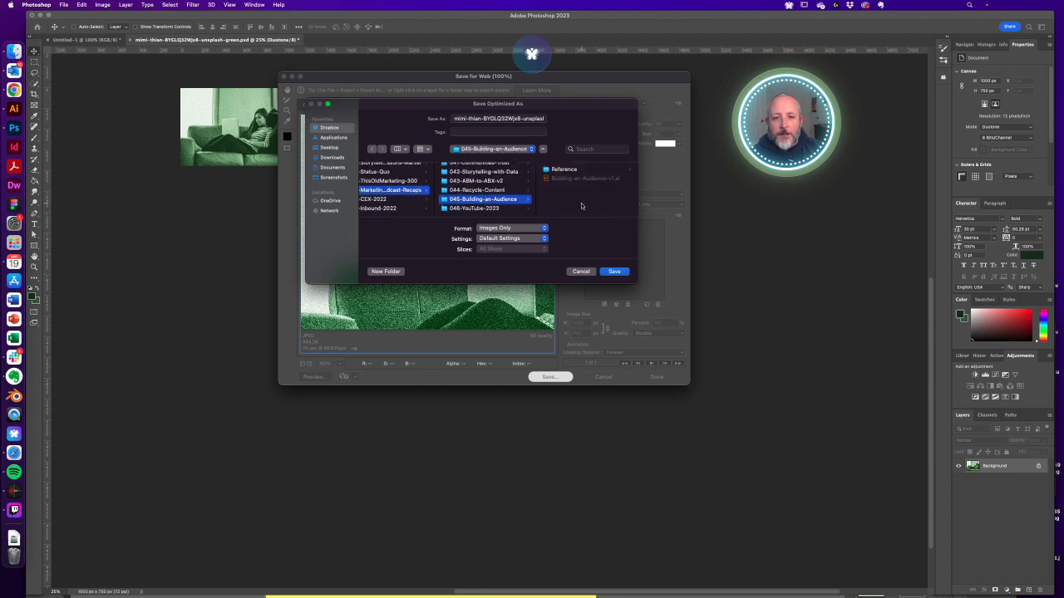
{"action": "left_click", "coordinate": [565, 169]}
{"action": "left_click", "coordinate": [613, 272]}
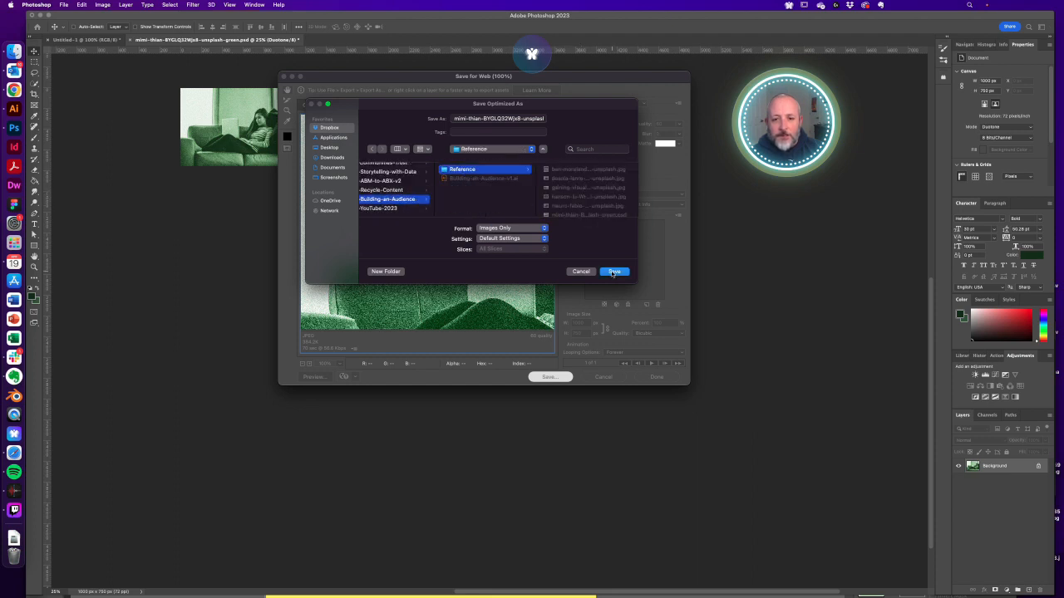
Examine the grain on the reduced couch photo up close and undo its resize
{"action": "scroll", "coordinate": [220, 126], "scroll_direction": "up", "scroll_amount": 3}
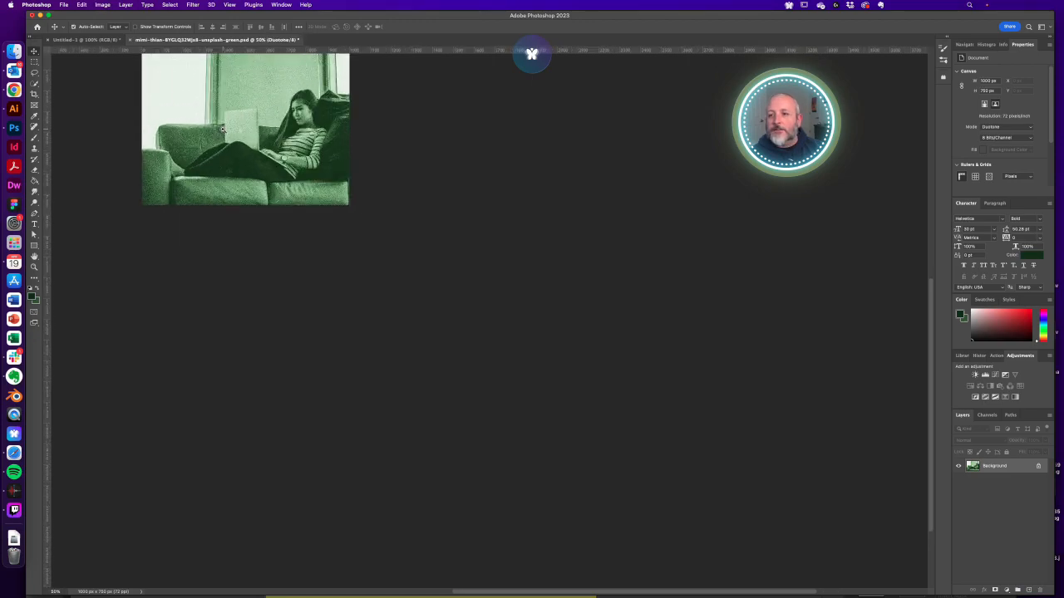
{"action": "left_click_drag", "start_coordinate": [227, 121], "coordinate": [340, 290]}
{"action": "left_click", "coordinate": [336, 285], "text": "super"}
{"action": "left_click", "coordinate": [337, 282], "text": "super"}
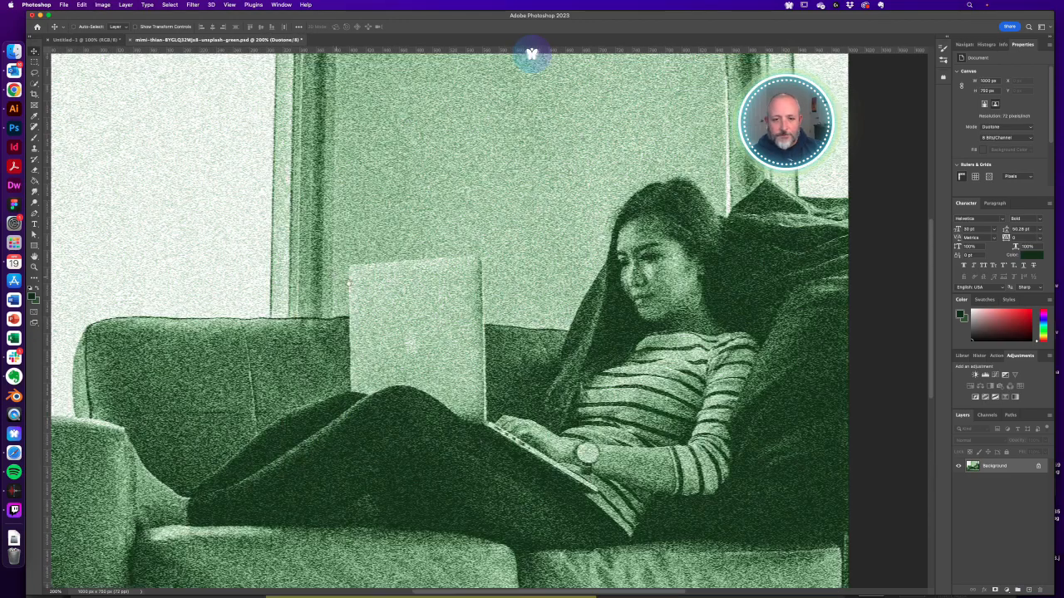
{"action": "left_click", "coordinate": [378, 296], "text": "alt"}
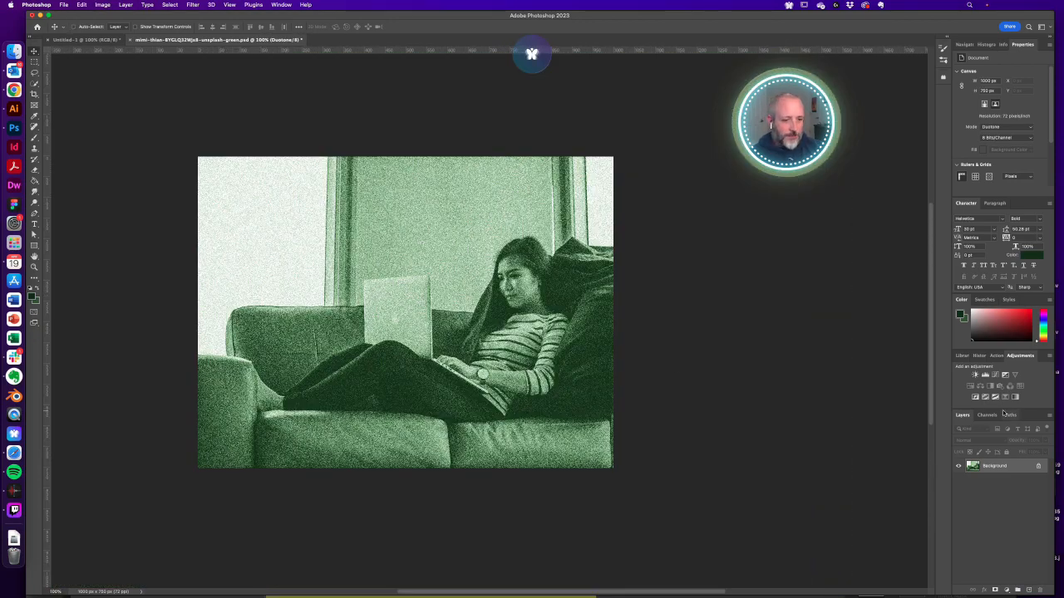
{"action": "key", "text": "super+z"}
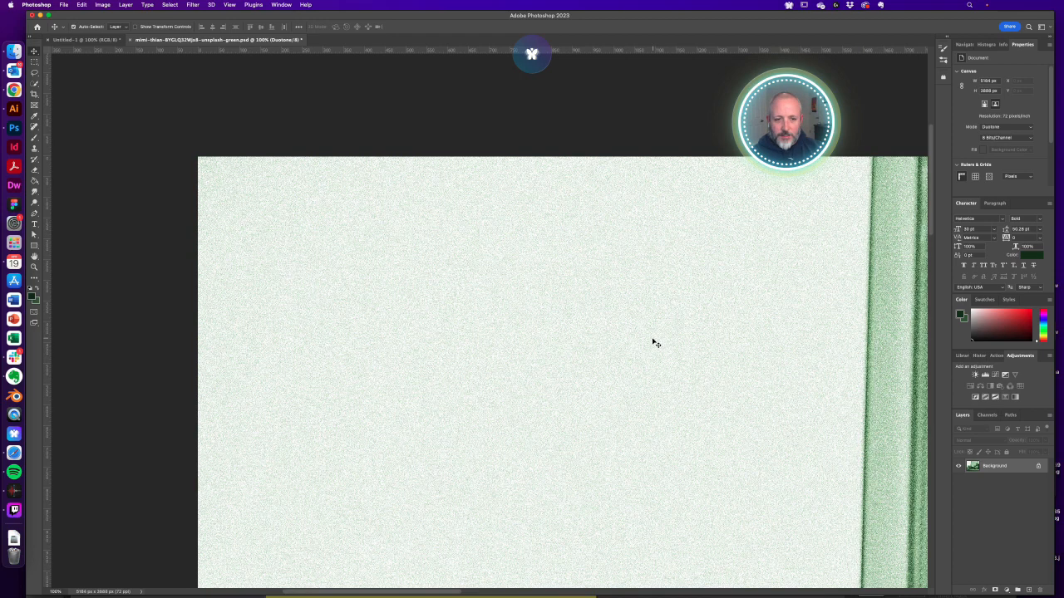
Resize the green duotone image to a width of 1000 pixels, keeping its proportions
{"action": "left_click", "coordinate": [522, 368], "text": "alt"}
{"action": "left_click", "coordinate": [522, 368], "text": "alt"}
{"action": "left_click", "coordinate": [521, 368], "text": "alt"}
{"action": "left_click", "coordinate": [692, 420], "text": "alt"}
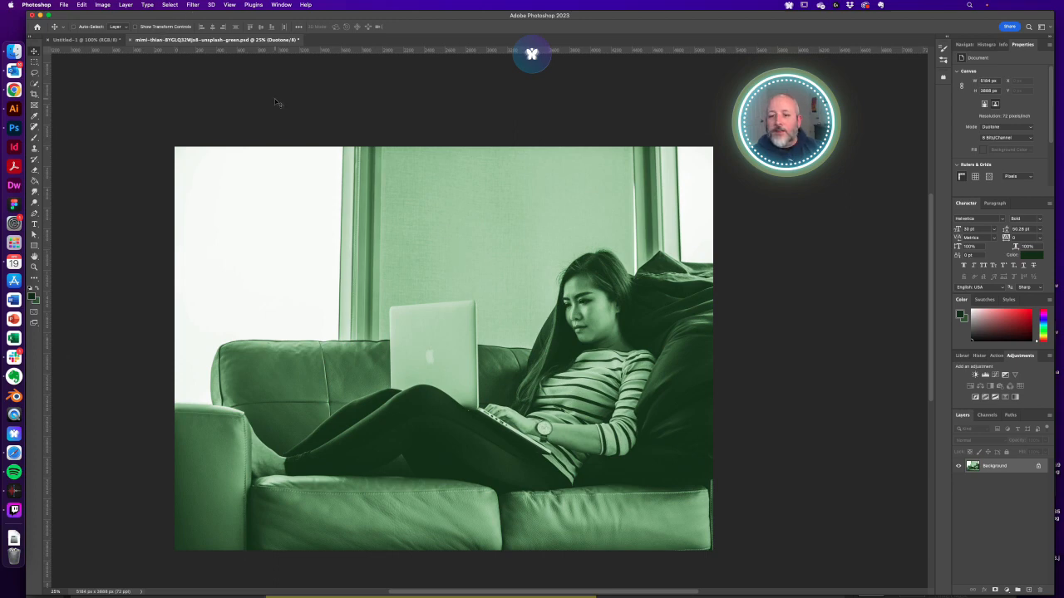
{"action": "key", "text": "super+alt+i"}
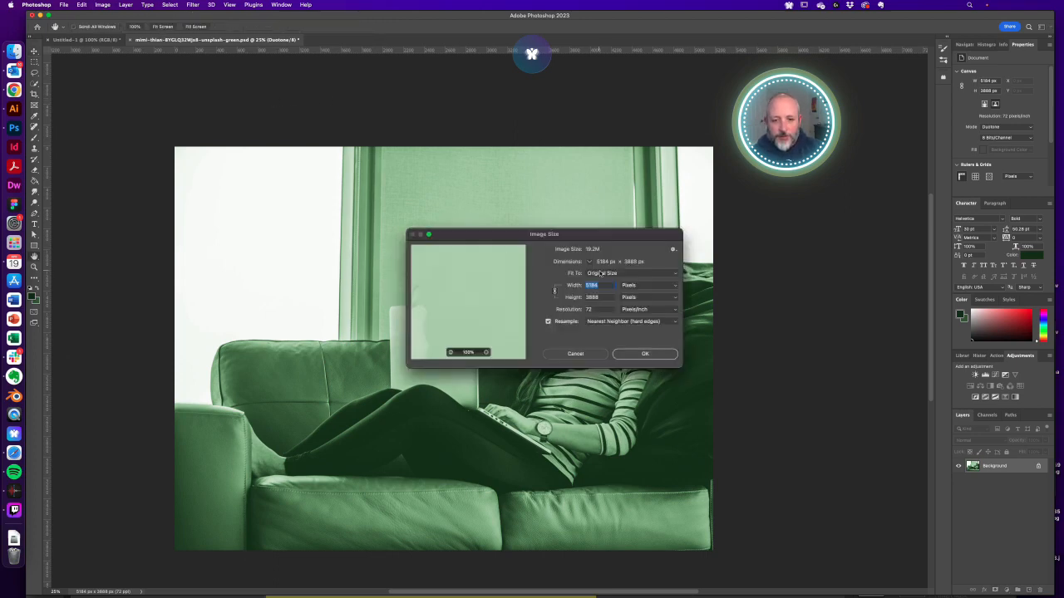
{"action": "type", "text": "1000"}
{"action": "key", "text": "Tab"}
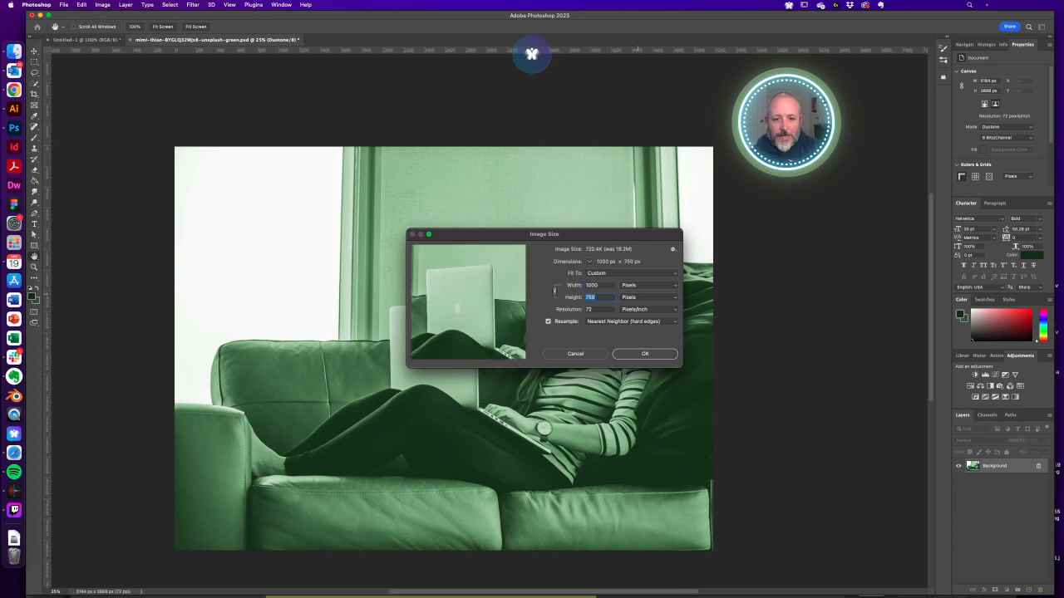
{"action": "left_click", "coordinate": [635, 354]}
Add a Curves adjustment layer and shape a contrast S-curve that raises the highlights and lowers the shadows
{"action": "left_click", "coordinate": [223, 172], "text": "super"}
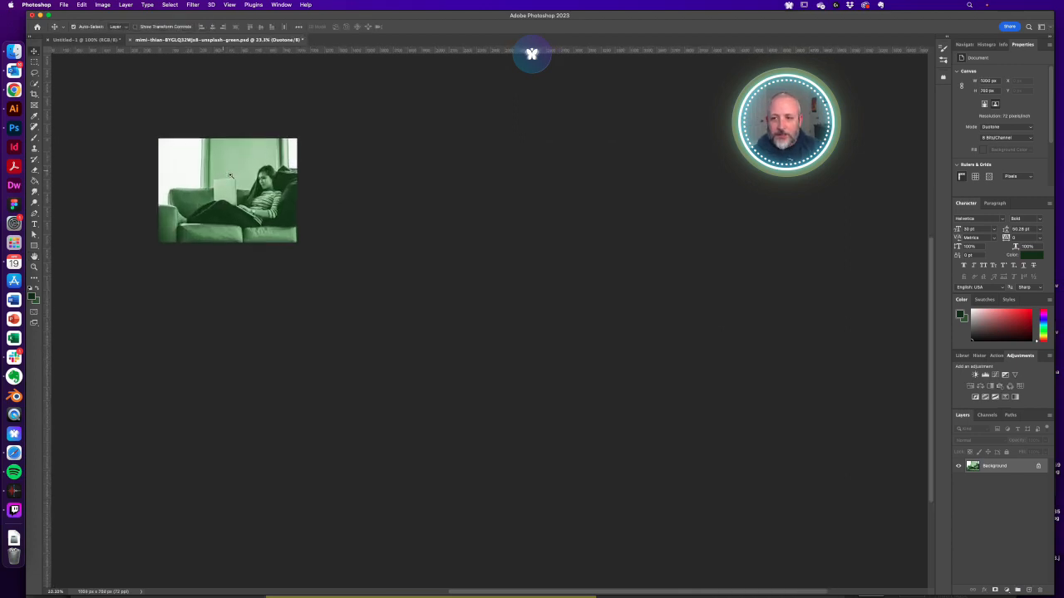
{"action": "left_click", "coordinate": [224, 173], "text": "super"}
{"action": "left_click", "coordinate": [240, 195], "text": "super"}
{"action": "left_click_drag", "start_coordinate": [239, 194], "coordinate": [416, 321]}
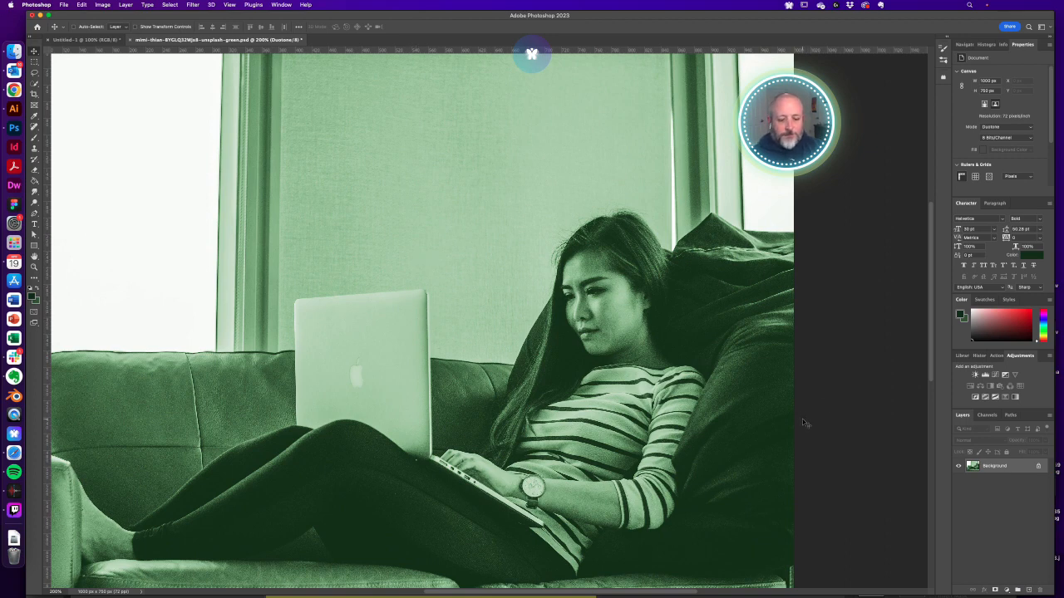
{"action": "left_click", "coordinate": [1018, 591]}
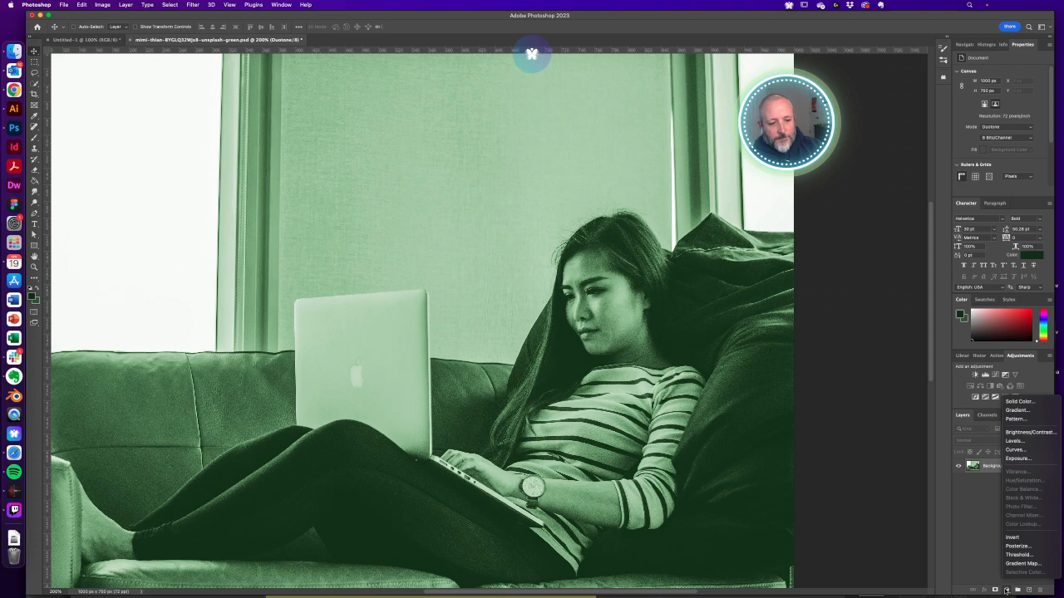
{"action": "left_click", "coordinate": [1014, 450]}
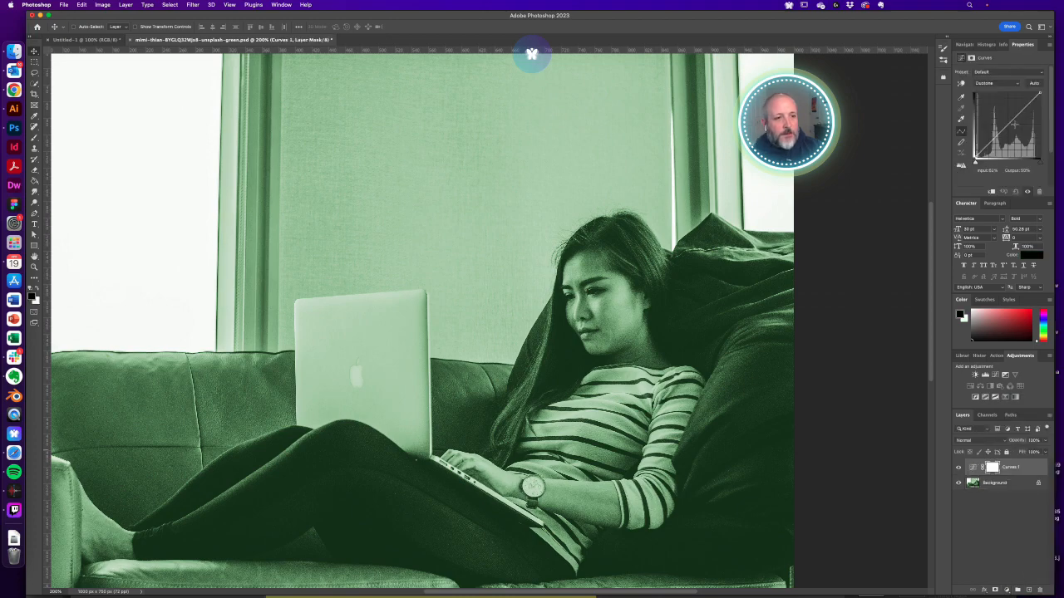
{"action": "left_click", "coordinate": [1015, 114]}
{"action": "left_click_drag", "start_coordinate": [1015, 115], "coordinate": [978, 153]}
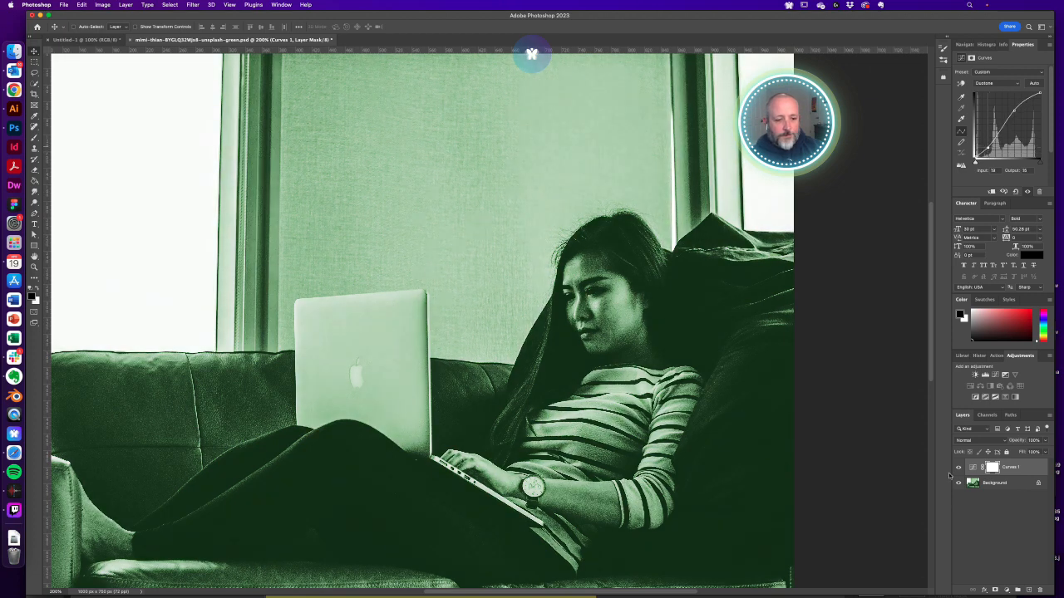
Compare the image with and without the Curves adjustment at different zoom levels
{"action": "left_click", "coordinate": [958, 468]}
{"action": "left_click", "coordinate": [958, 468]}
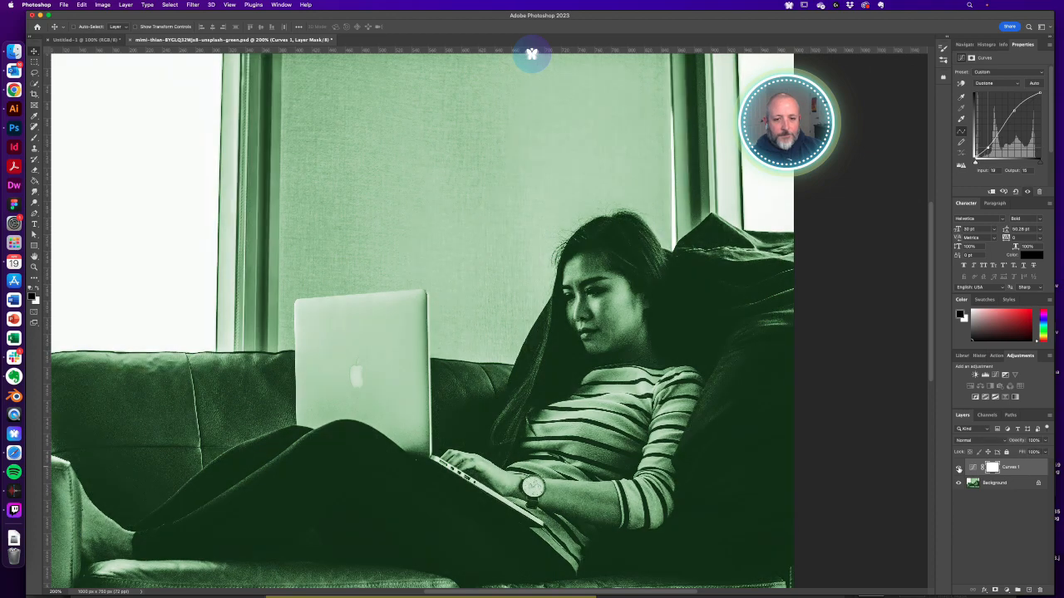
{"action": "left_click", "coordinate": [958, 468]}
{"action": "left_click", "coordinate": [958, 468]}
{"action": "key", "text": "super+minus"}
{"action": "key", "text": "super+minus"}
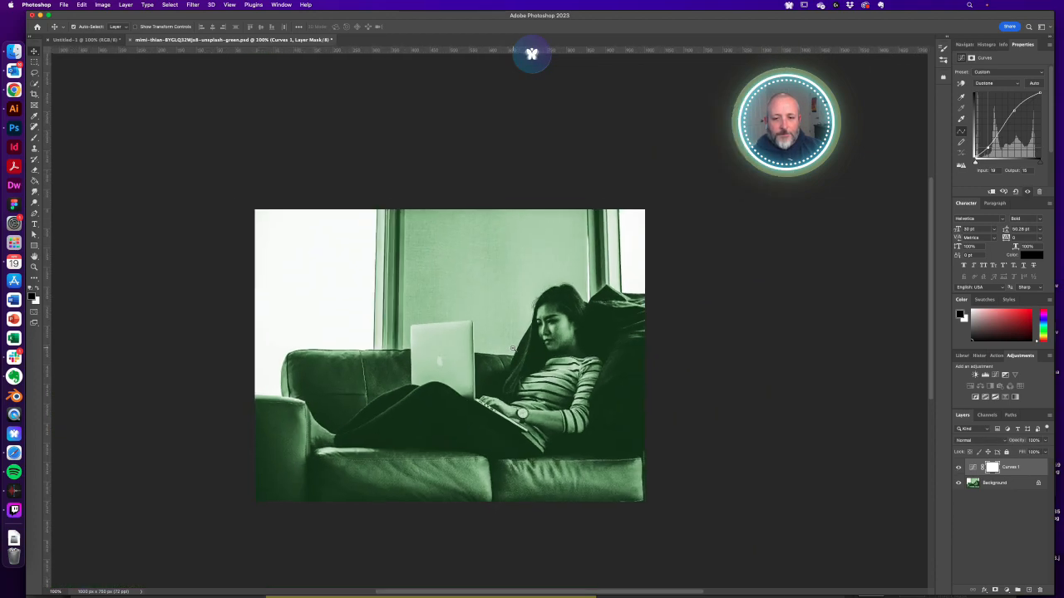
{"action": "left_click", "coordinate": [959, 468]}
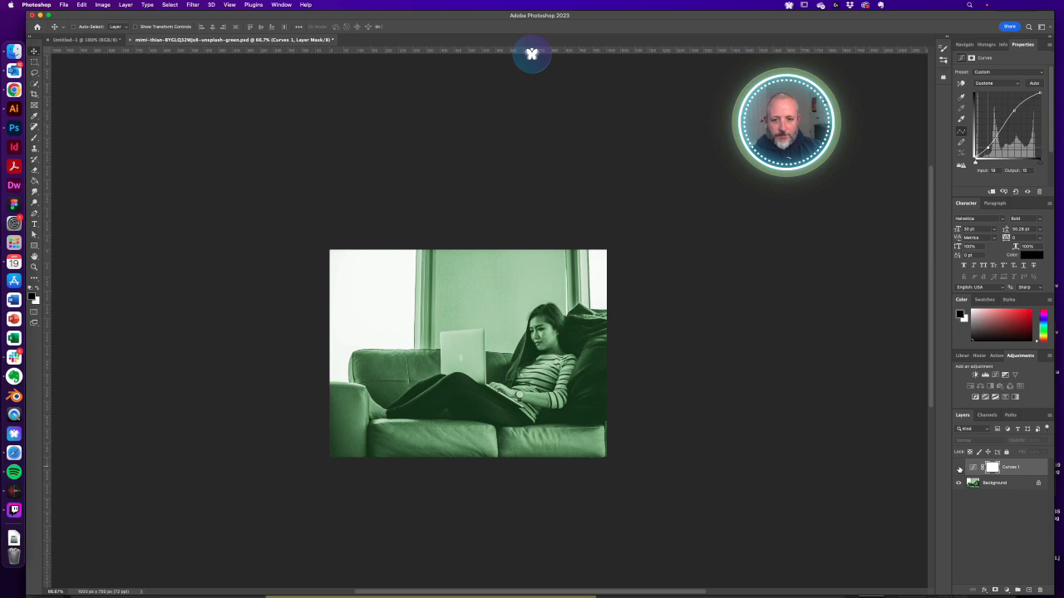
{"action": "left_click", "coordinate": [958, 467]}
{"action": "left_click", "coordinate": [959, 468]}
{"action": "left_click", "coordinate": [958, 468]}
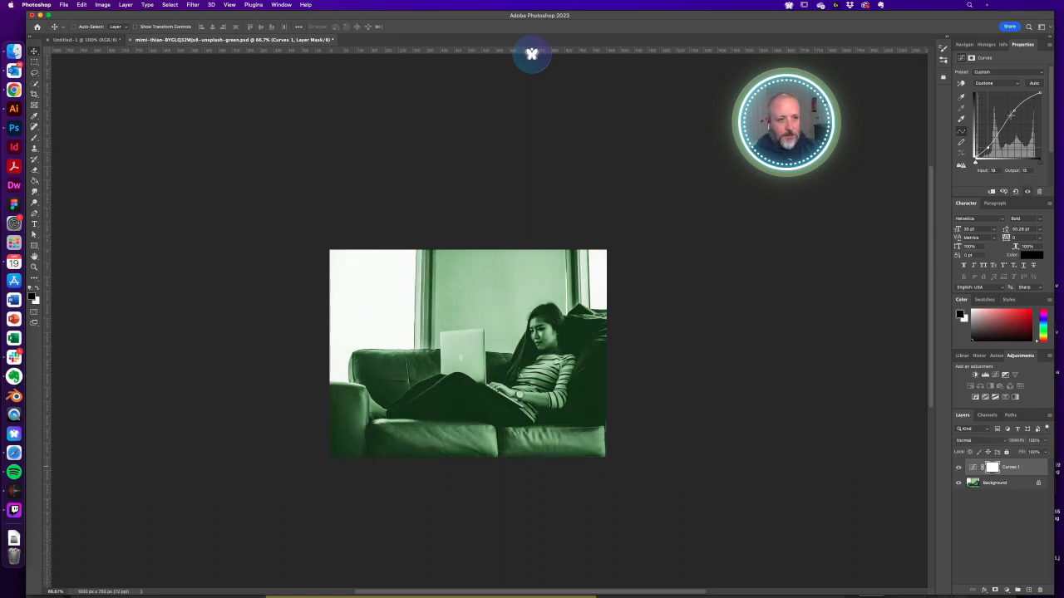
Refine the curve by slightly lowering the highlight and shadow points, and compare the image with the adjustment off and on
{"action": "left_click_drag", "start_coordinate": [1013, 119], "coordinate": [1013, 113]}
{"action": "left_click_drag", "start_coordinate": [988, 148], "coordinate": [986, 152]}
{"action": "left_click", "coordinate": [957, 468]}
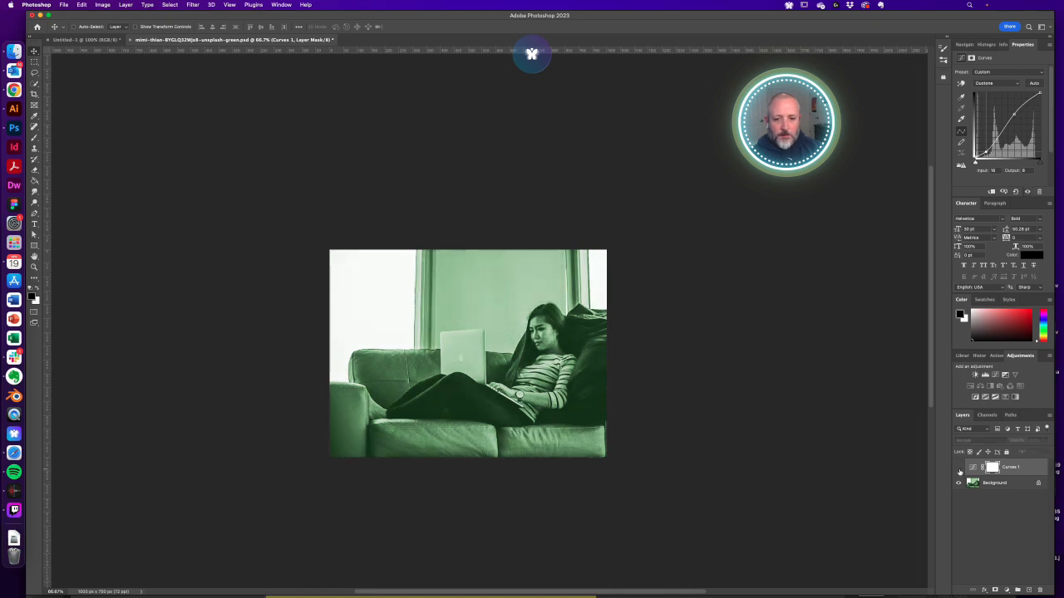
{"action": "left_click", "coordinate": [957, 469]}
{"action": "left_click", "coordinate": [957, 468]}
{"action": "left_click", "coordinate": [958, 469]}
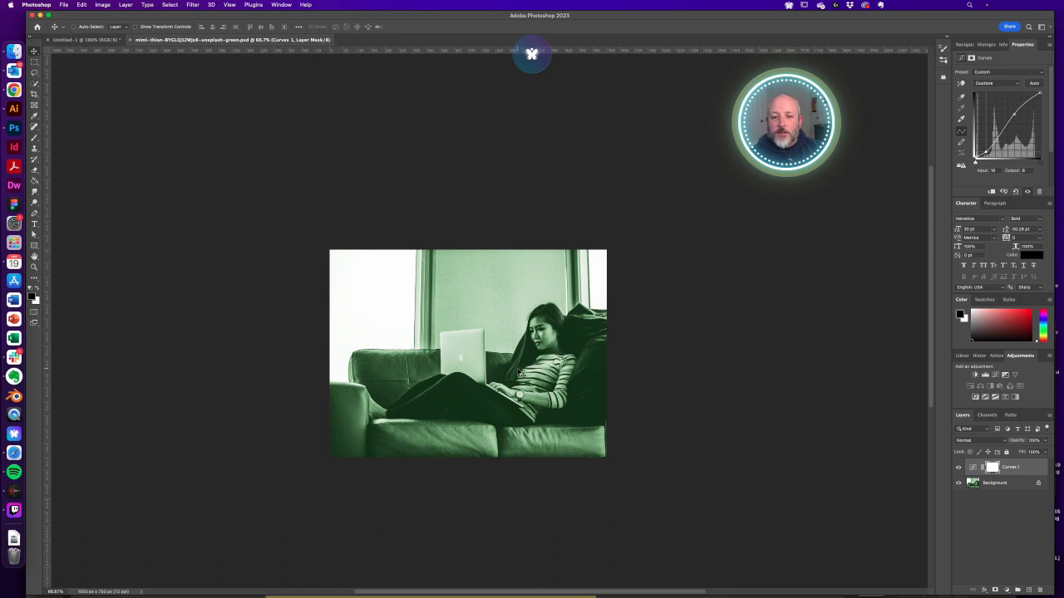
Export the image for the web as a high-quality JPEG at quality 60, replacing the existing green version in the Reference folder
{"action": "key", "text": "super+alt+shift+s"}
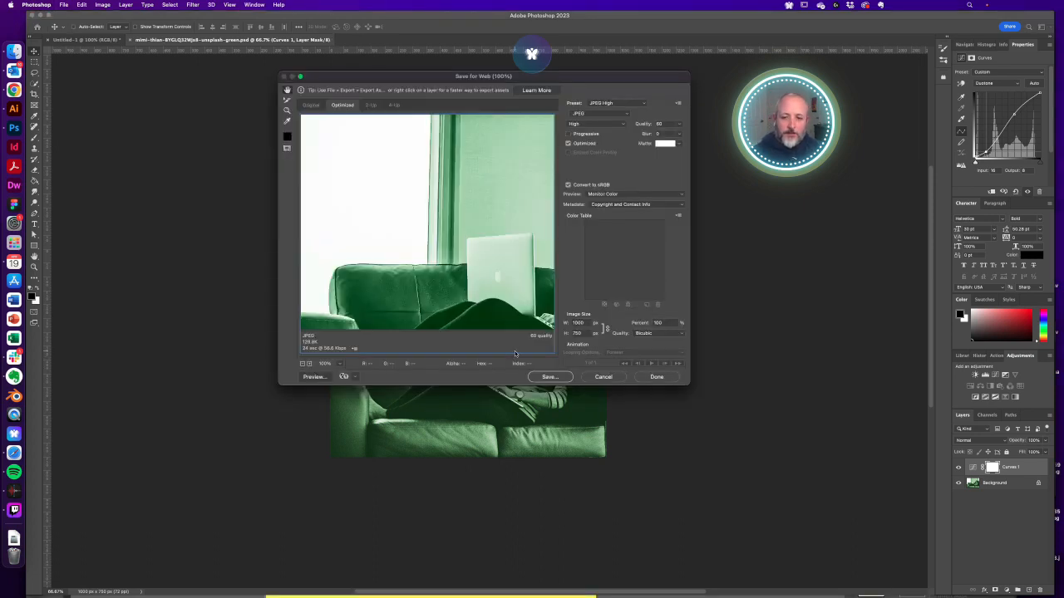
{"action": "left_click", "coordinate": [551, 376]}
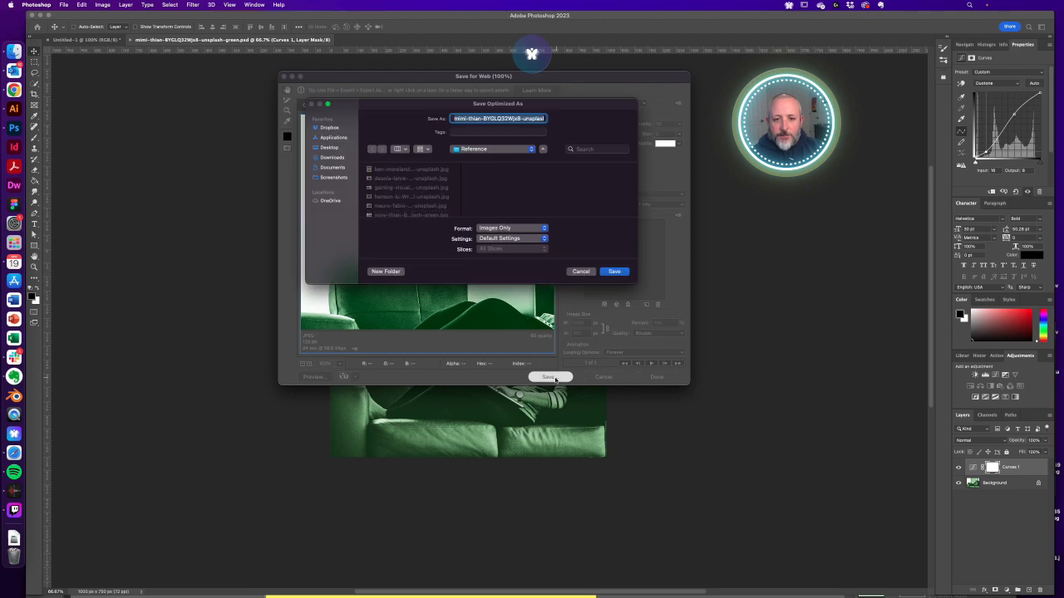
{"action": "left_click", "coordinate": [613, 272]}
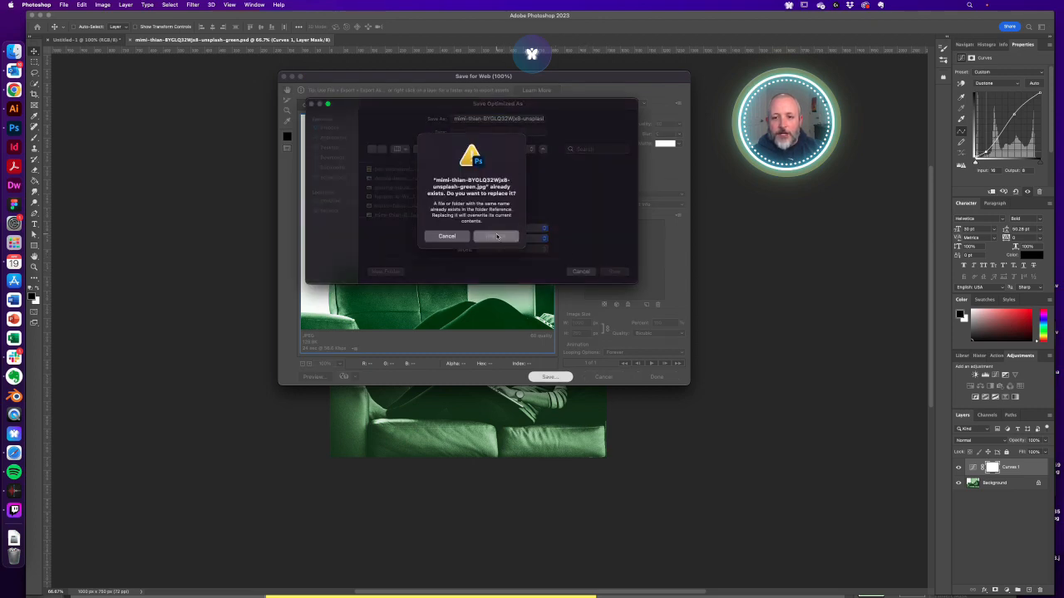
{"action": "left_click", "coordinate": [496, 238]}
Switch to Illustrator, select the placed couch photo beside "Publish a Book" and show the document's linked files
{"action": "left_click", "coordinate": [14, 108]}
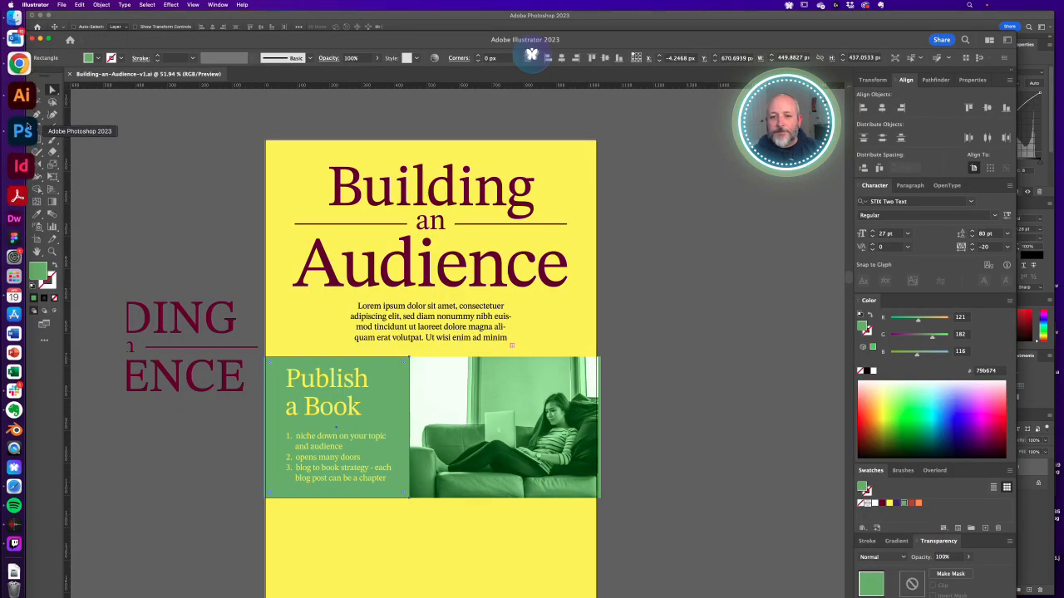
{"action": "left_click", "coordinate": [529, 414]}
{"action": "left_click_drag", "start_coordinate": [585, 40], "coordinate": [584, 14]}
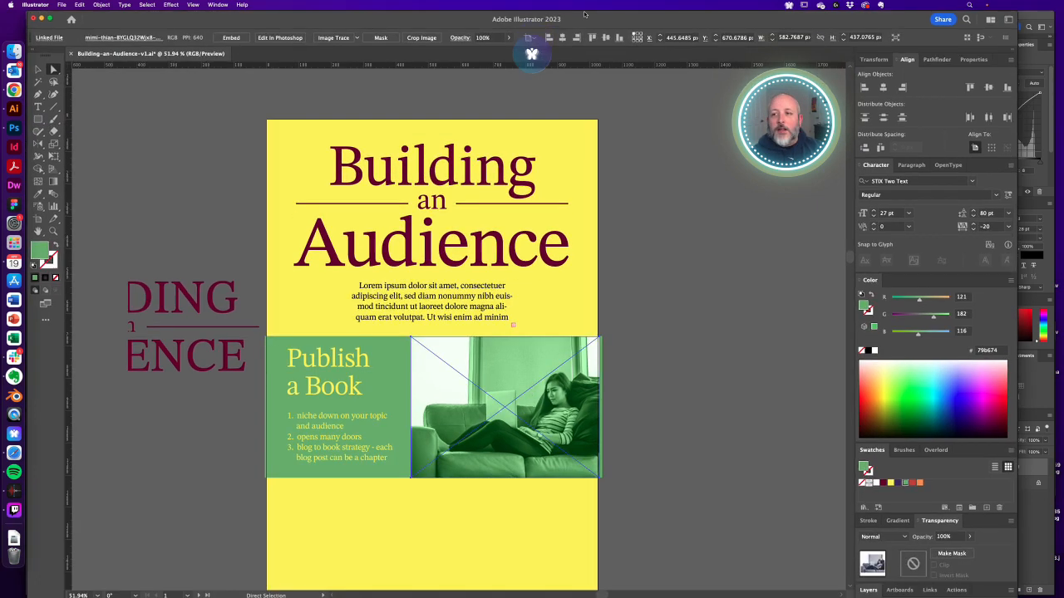
{"action": "left_click", "coordinate": [929, 590]}
{"action": "left_click", "coordinate": [696, 432]}
Undo the earlier edits that laid a green color overlay on the couch photo
{"action": "key", "text": "super+z"}
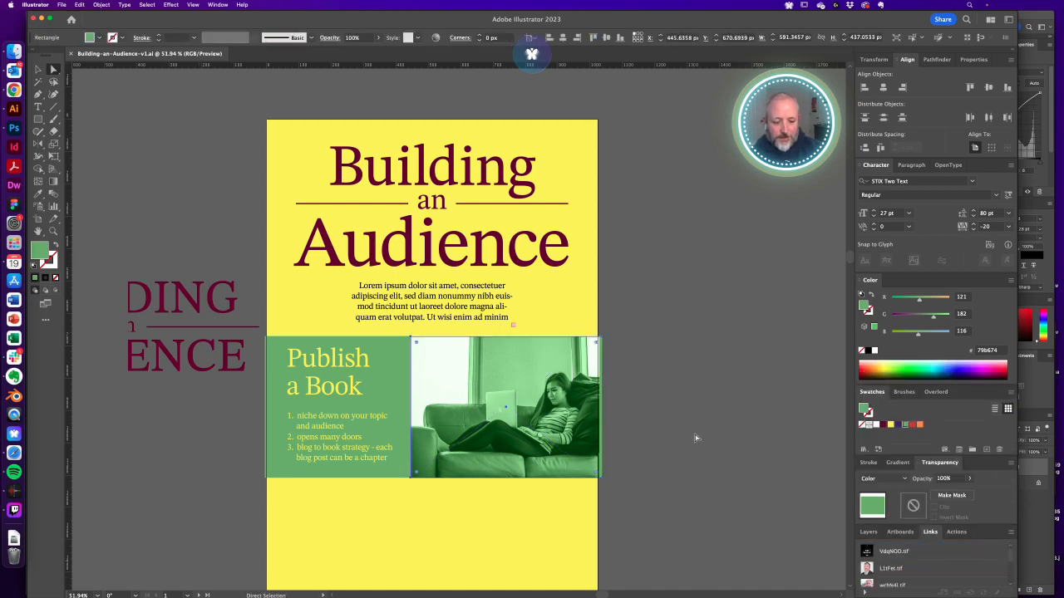
{"action": "key", "text": "super+z"}
{"action": "key", "text": "super+z"}
{"action": "key", "text": "super+z"}
{"action": "key", "text": "super+z"}
{"action": "key", "text": "super+z"}
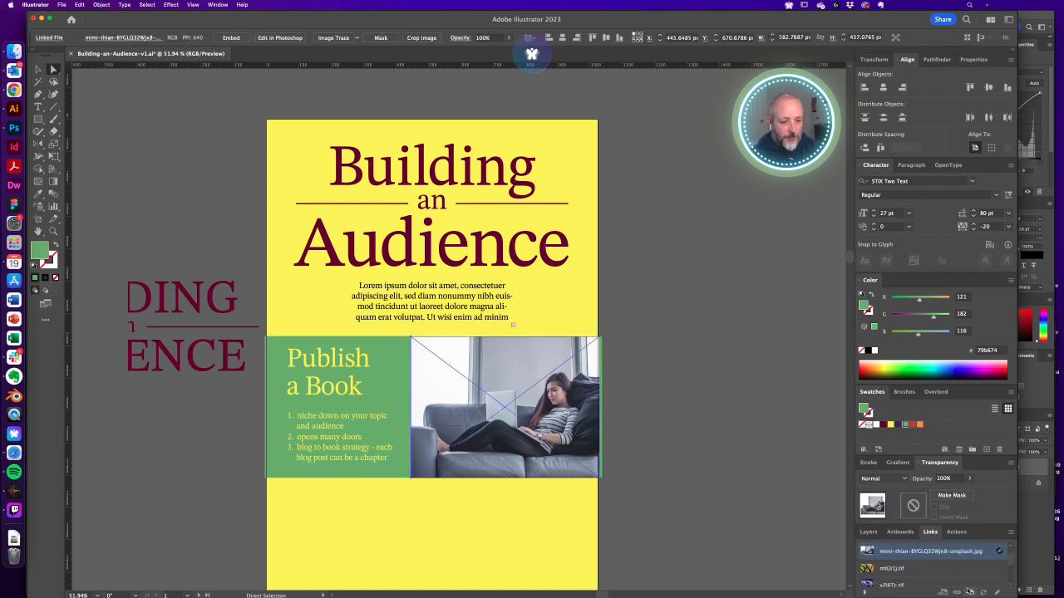
Relink the couch photo to its green duotone JPEG in the Reference folder of 045-Building-an-Audience
{"action": "left_click", "coordinate": [955, 591]}
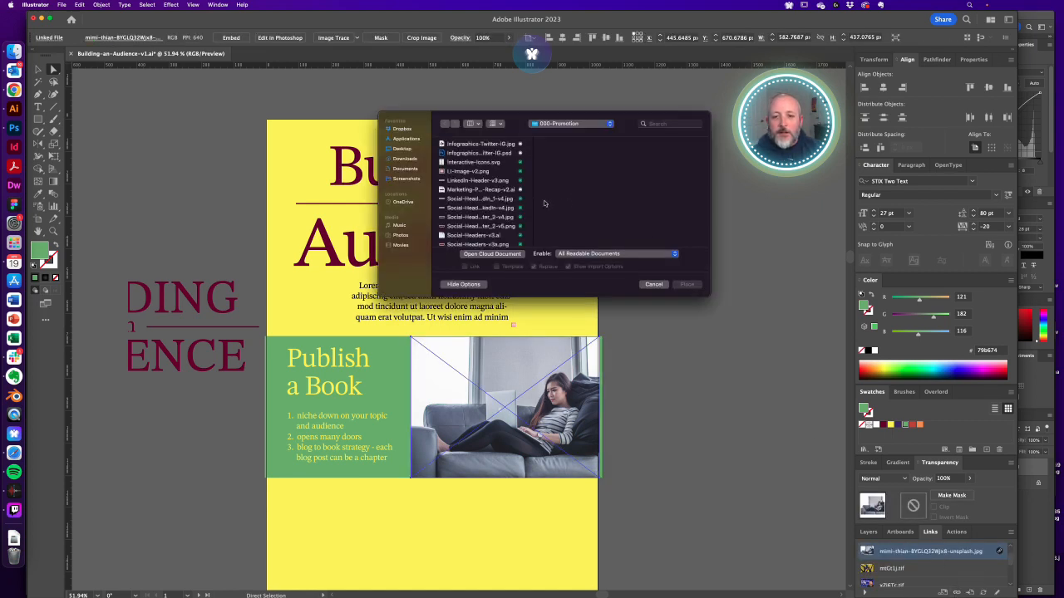
{"action": "left_click", "coordinate": [572, 123]}
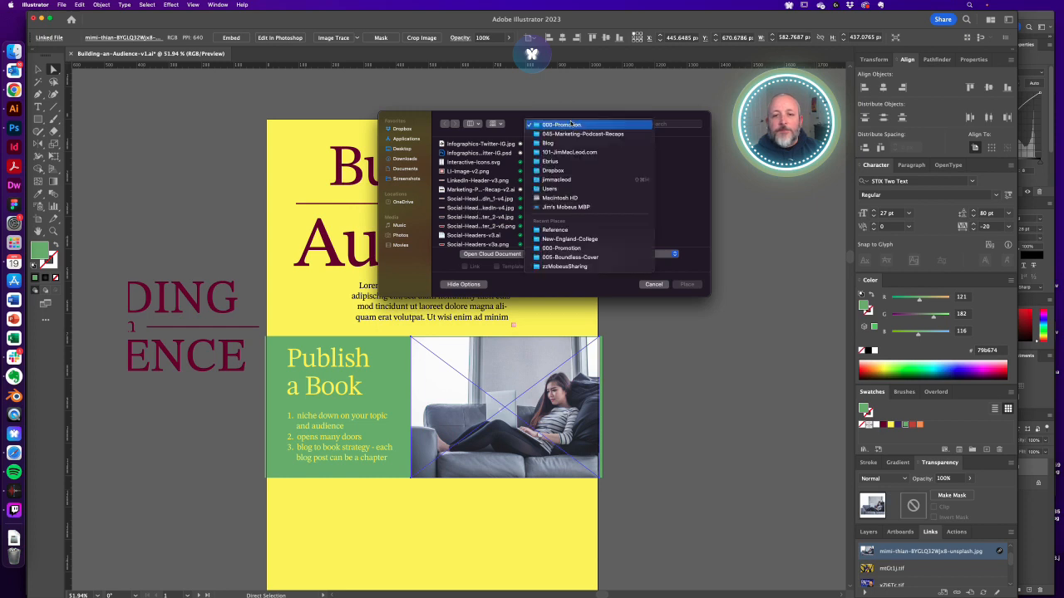
{"action": "left_click", "coordinate": [572, 134]}
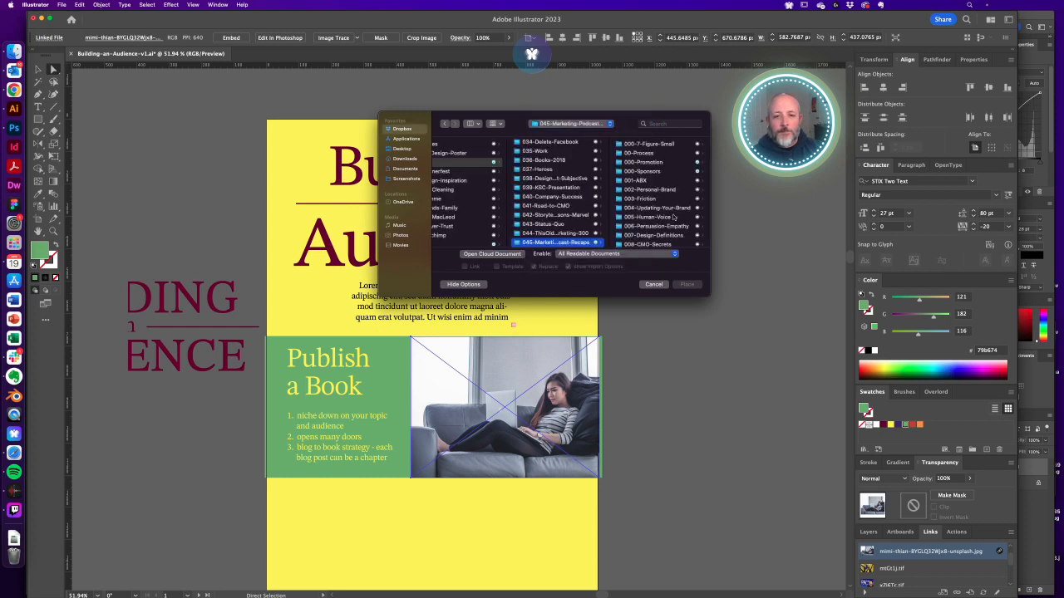
{"action": "scroll", "coordinate": [675, 218], "scroll_direction": "down", "scroll_amount": 5}
{"action": "left_click", "coordinate": [664, 229]}
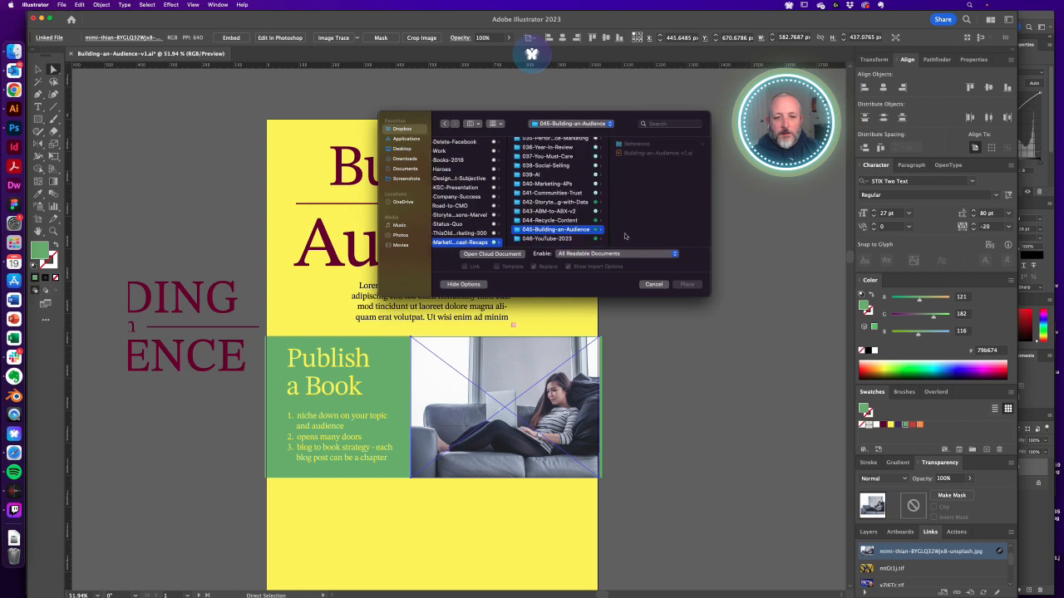
{"action": "left_click", "coordinate": [640, 145]}
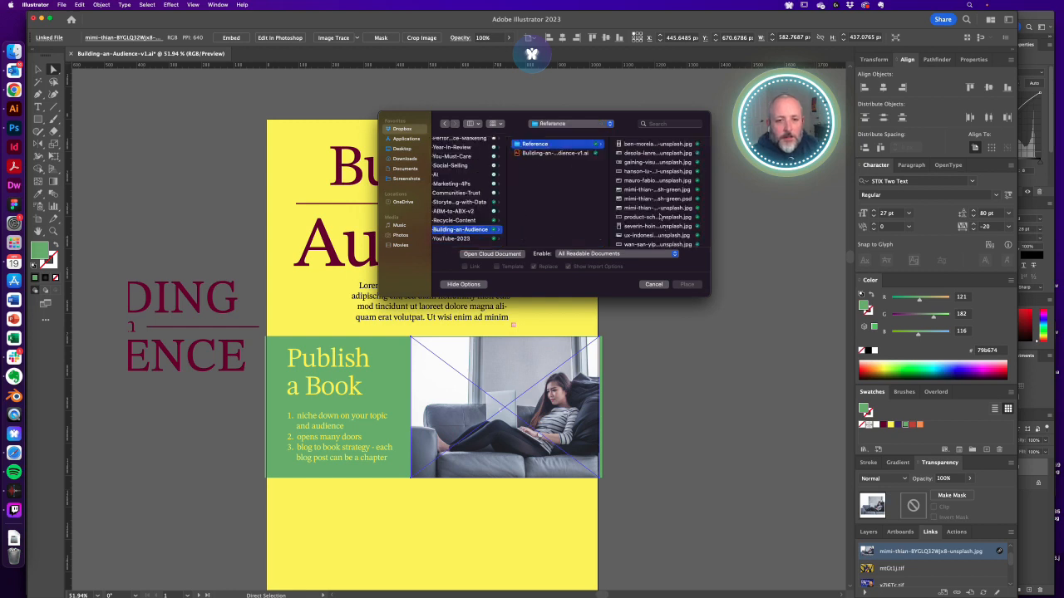
{"action": "left_click", "coordinate": [669, 190]}
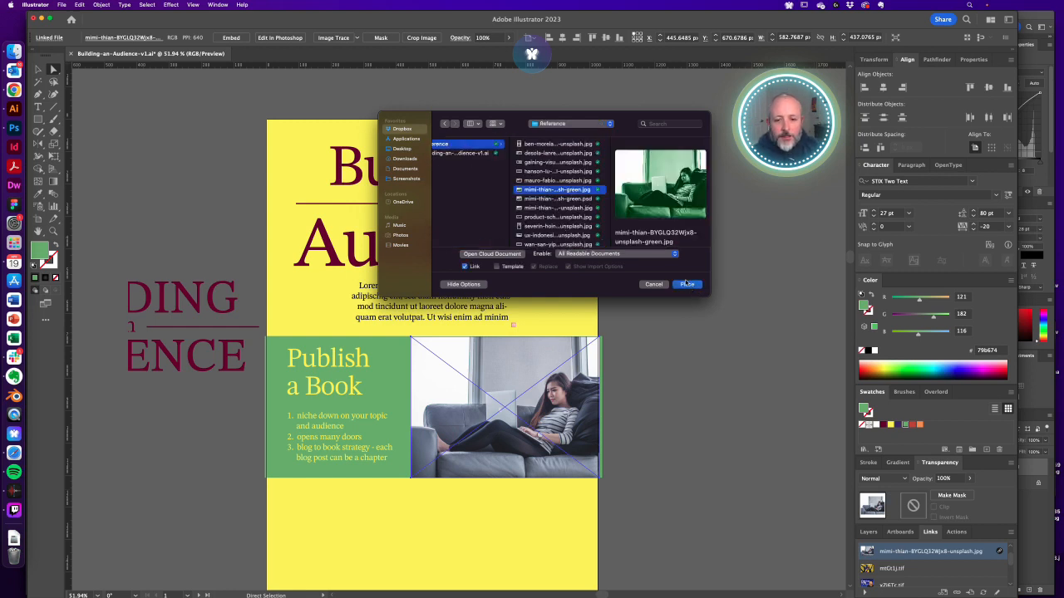
{"action": "left_click", "coordinate": [686, 284]}
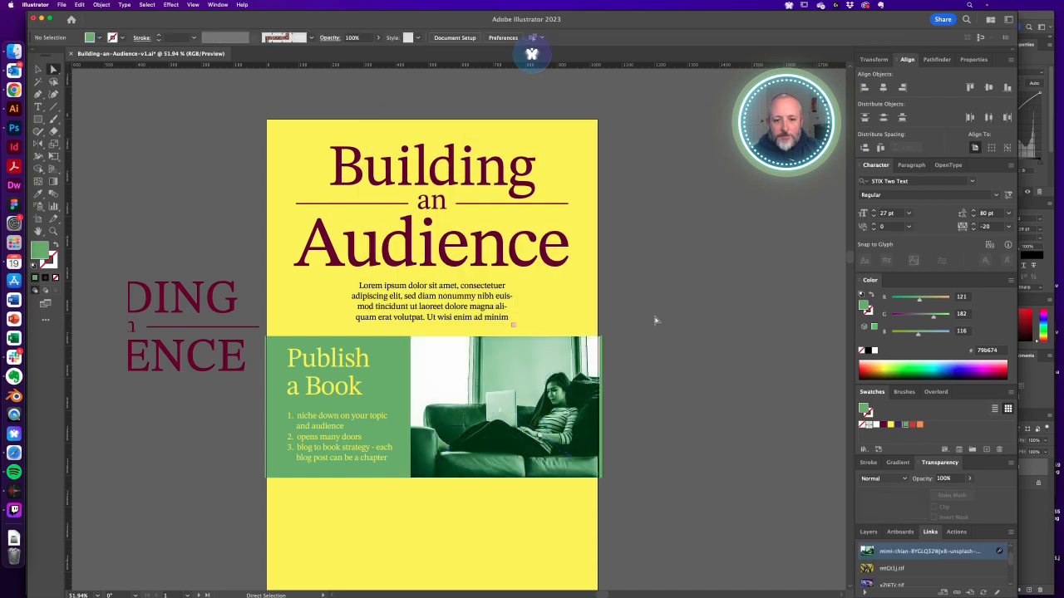
Nudge the "Publish a Book" heading and its numbered list slightly left to the margin guide, showing the guides only for the alignment
{"action": "left_click", "coordinate": [459, 436], "text": "super"}
{"action": "left_click_drag", "start_coordinate": [447, 342], "coordinate": [518, 460]}
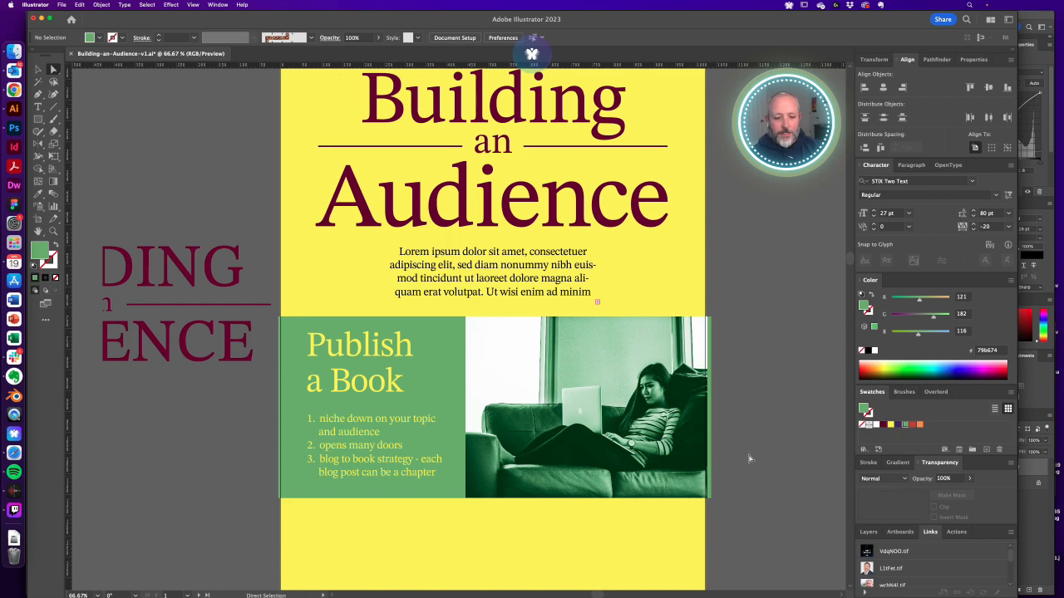
{"action": "key", "text": "super+semicolon"}
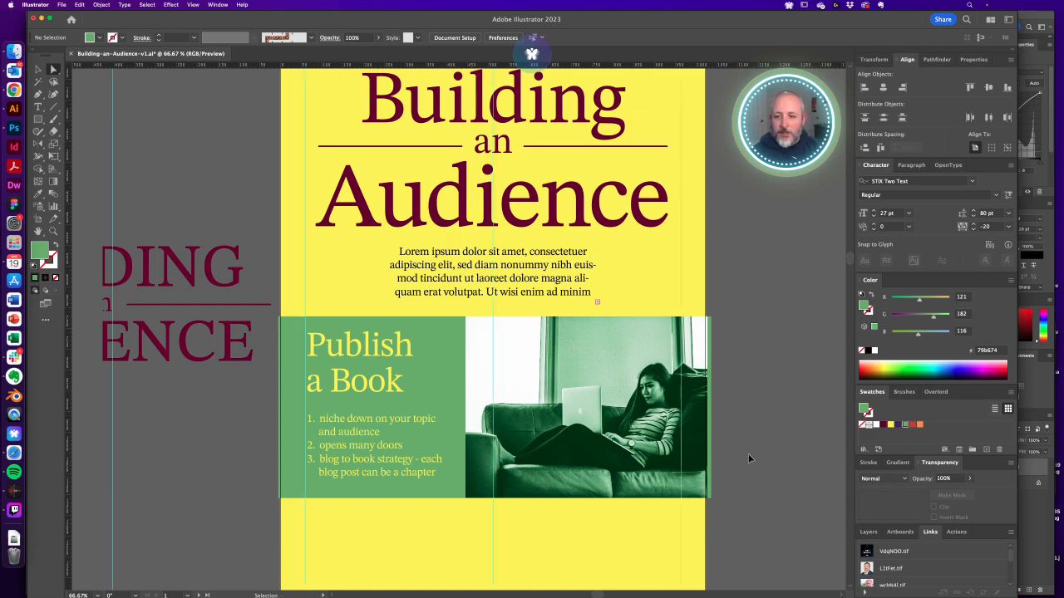
{"action": "left_click", "coordinate": [305, 462]}
{"action": "left_click", "coordinate": [400, 395], "text": "shift"}
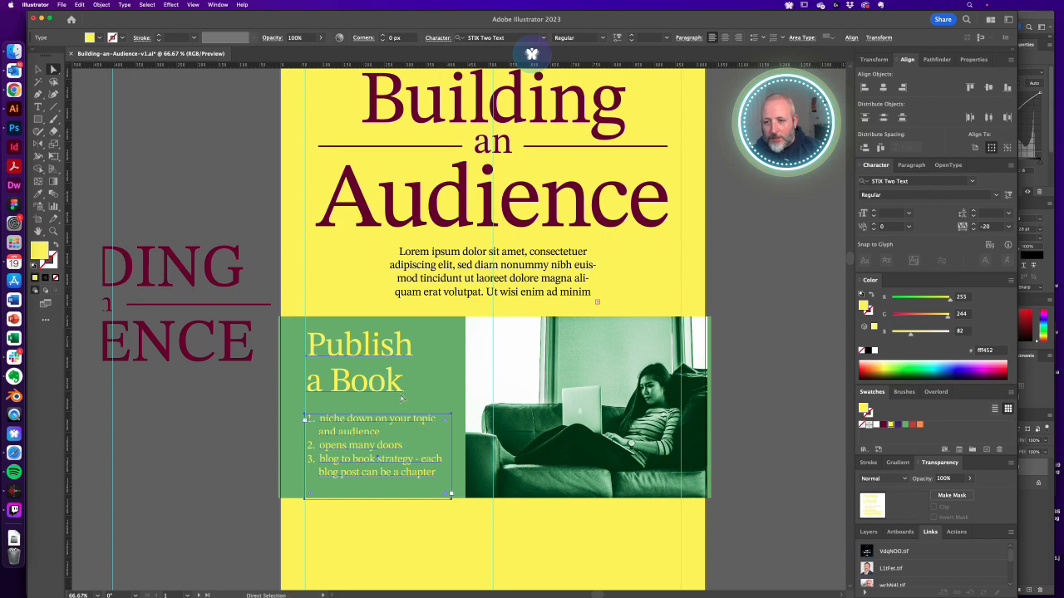
{"action": "key", "text": "Left"}
{"action": "key", "text": "Left"}
{"action": "key", "text": "Left"}
{"action": "key", "text": "Left"}
{"action": "key", "text": "Left"}
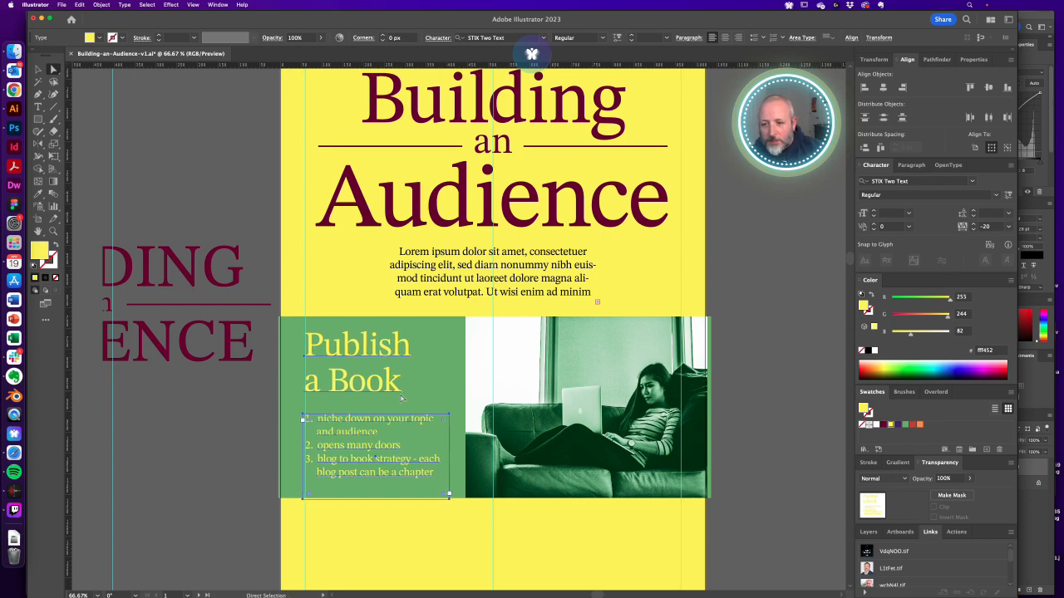
{"action": "left_click", "coordinate": [746, 424]}
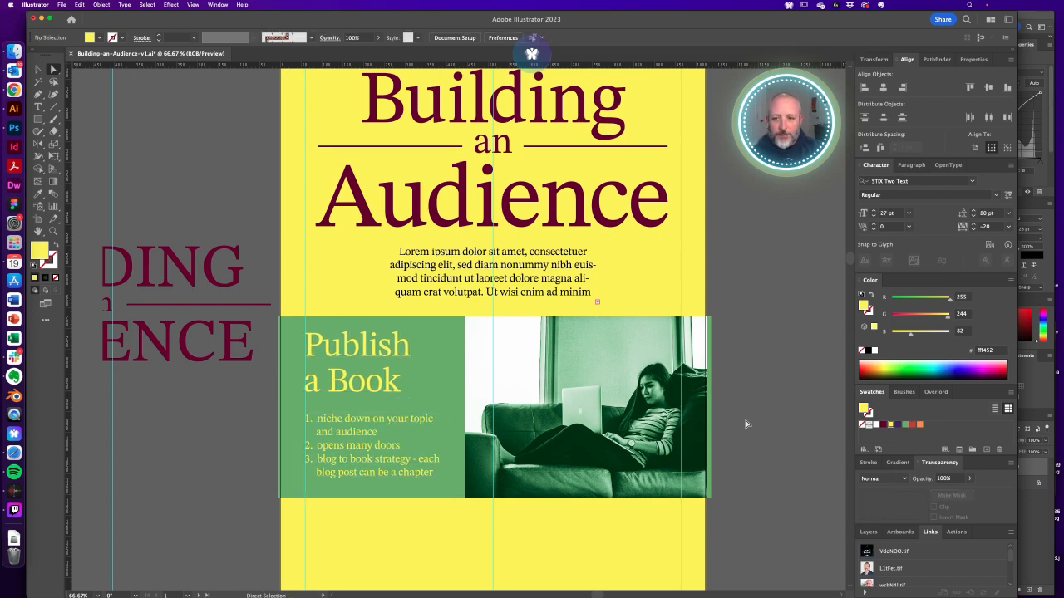
{"action": "key", "text": "super+semicolon"}
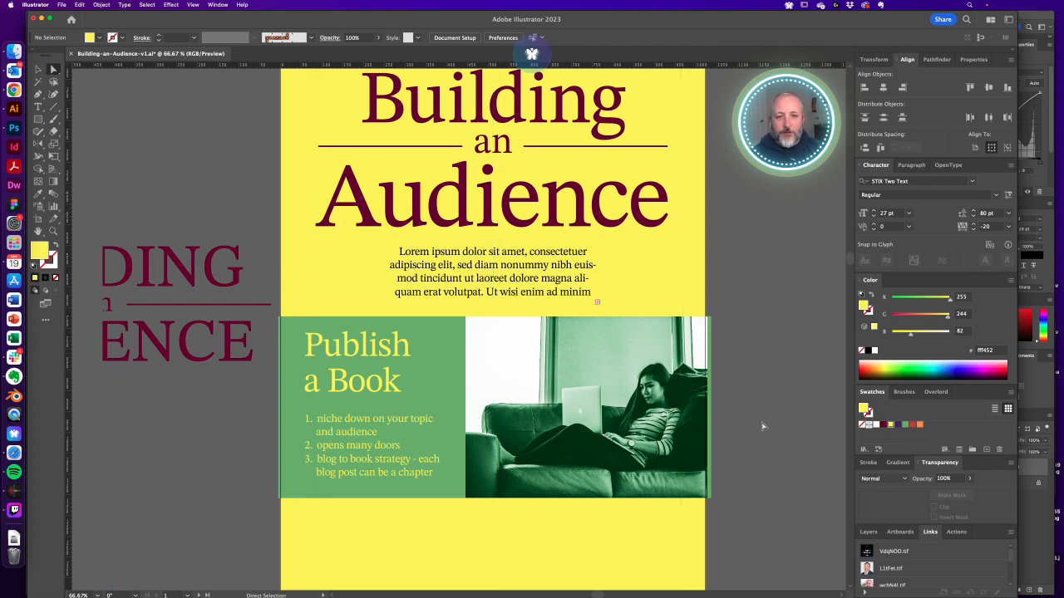
{"action": "key", "text": "super+minus"}
{"action": "left_click_drag", "start_coordinate": [552, 412], "coordinate": [550, 359]}
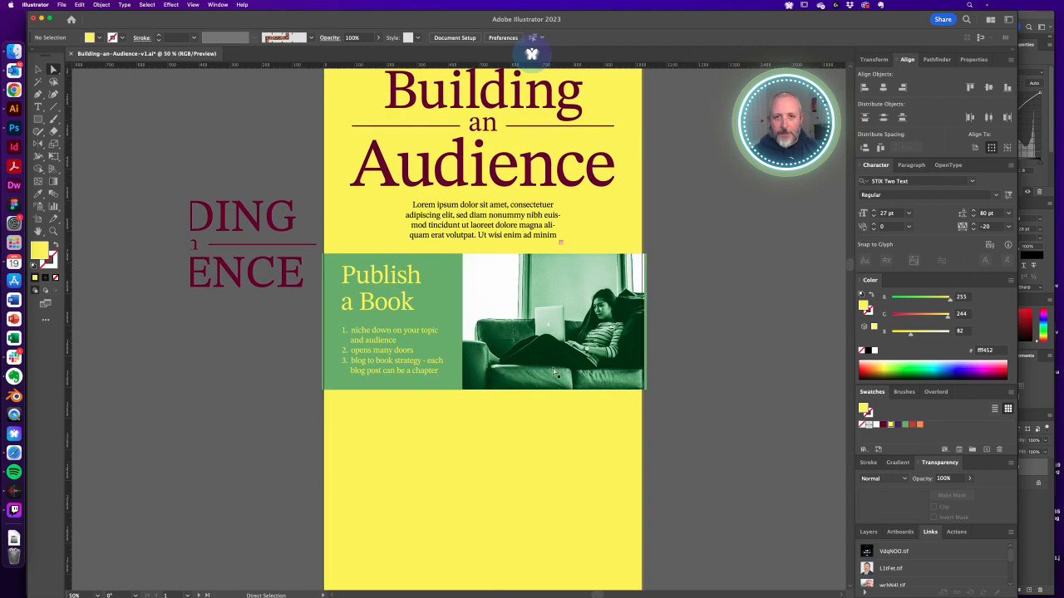
Save the infographic document with the relinked couch photo
{"action": "key", "text": "v"}
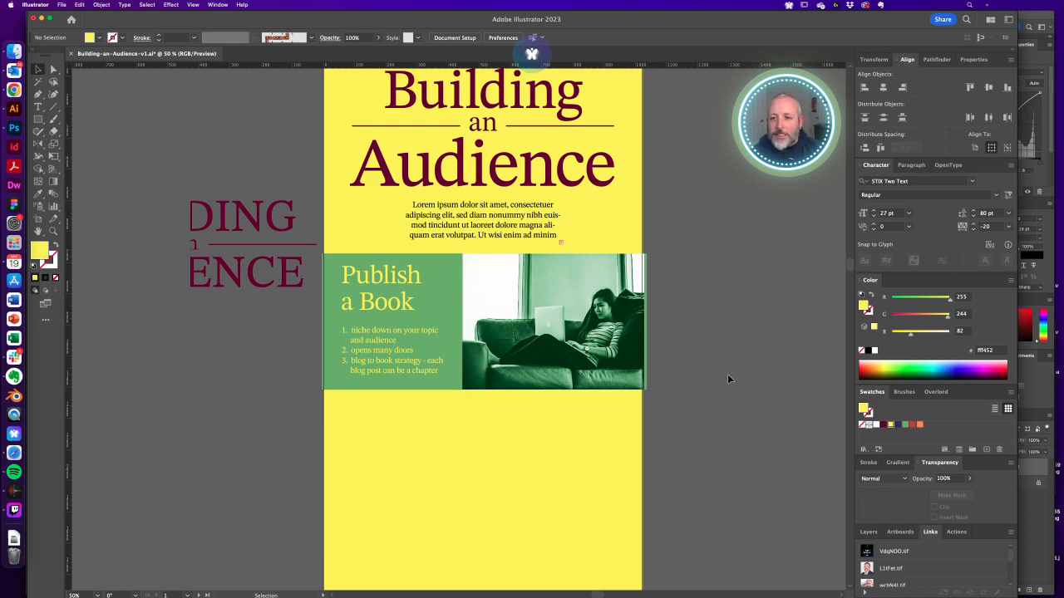
{"action": "key", "text": "a"}
{"action": "scroll", "coordinate": [735, 374], "scroll_direction": "up", "scroll_amount": 5}
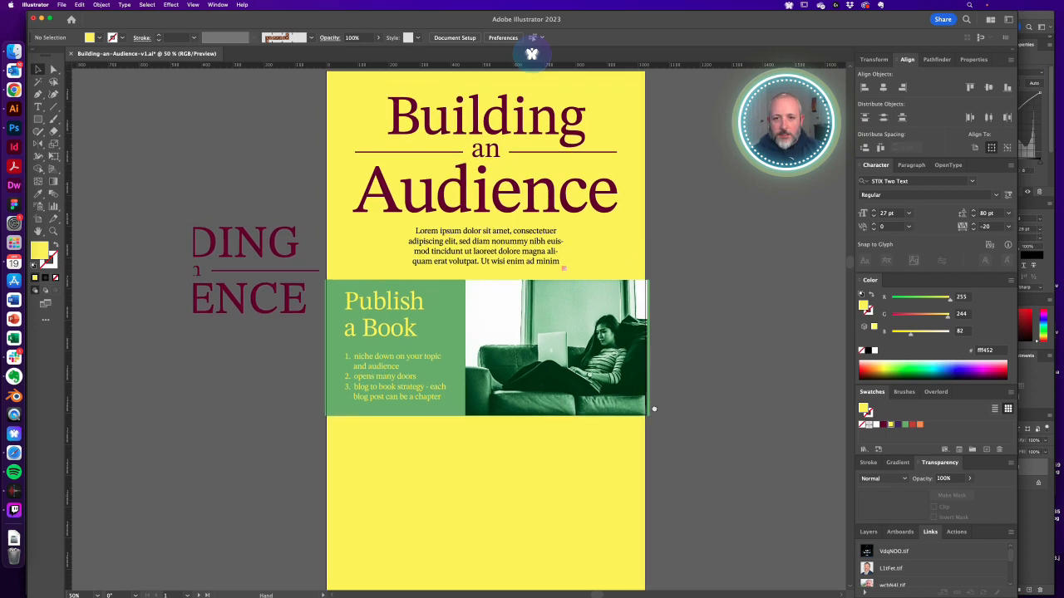
{"action": "key", "text": "super+s"}
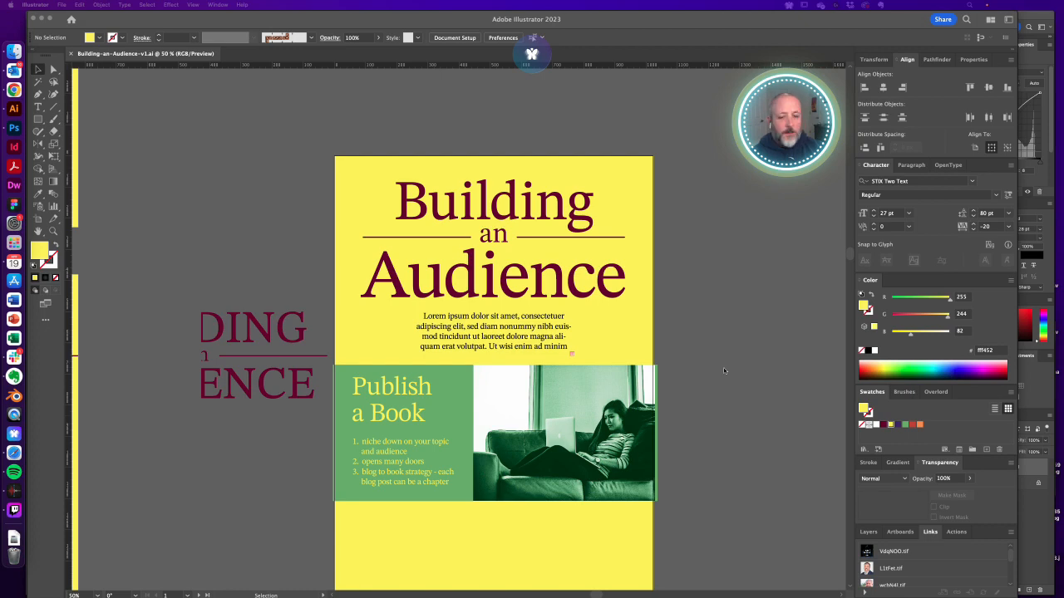
Duplicate the whole "Publish a Book" section straight below the original, leaving a narrow yellow gap between them
{"action": "key", "text": "z"}
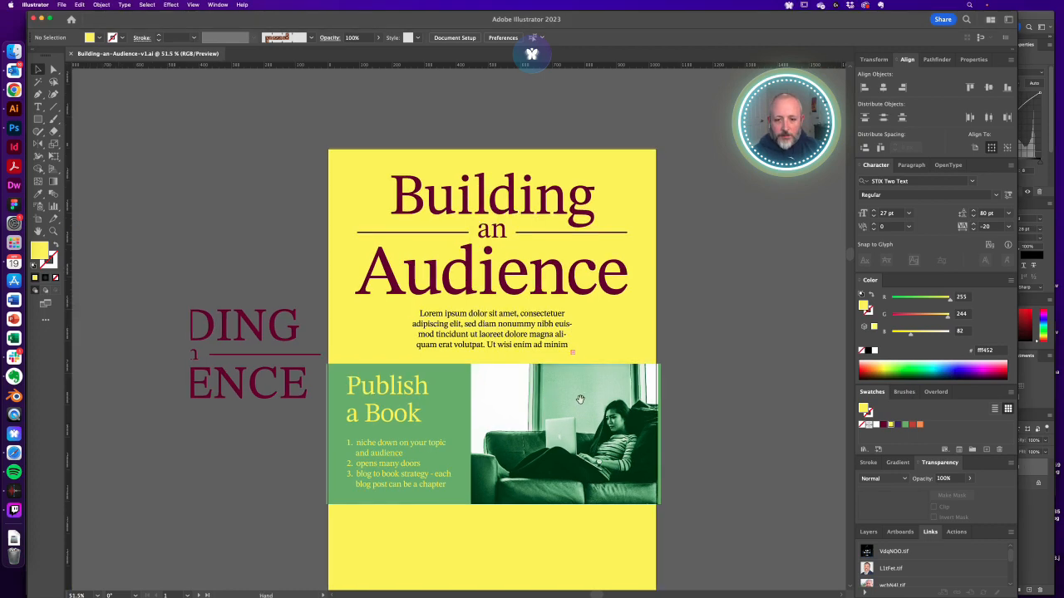
{"action": "left_click", "coordinate": [551, 400]}
{"action": "left_click_drag", "start_coordinate": [510, 367], "coordinate": [581, 263]}
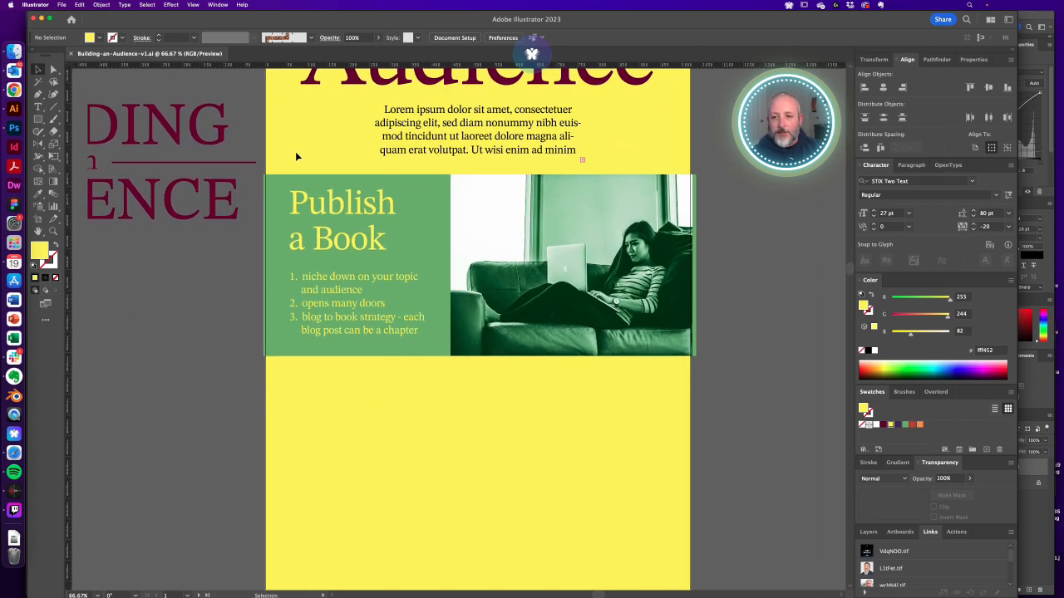
{"action": "left_click_drag", "start_coordinate": [592, 420], "coordinate": [318, 208]}
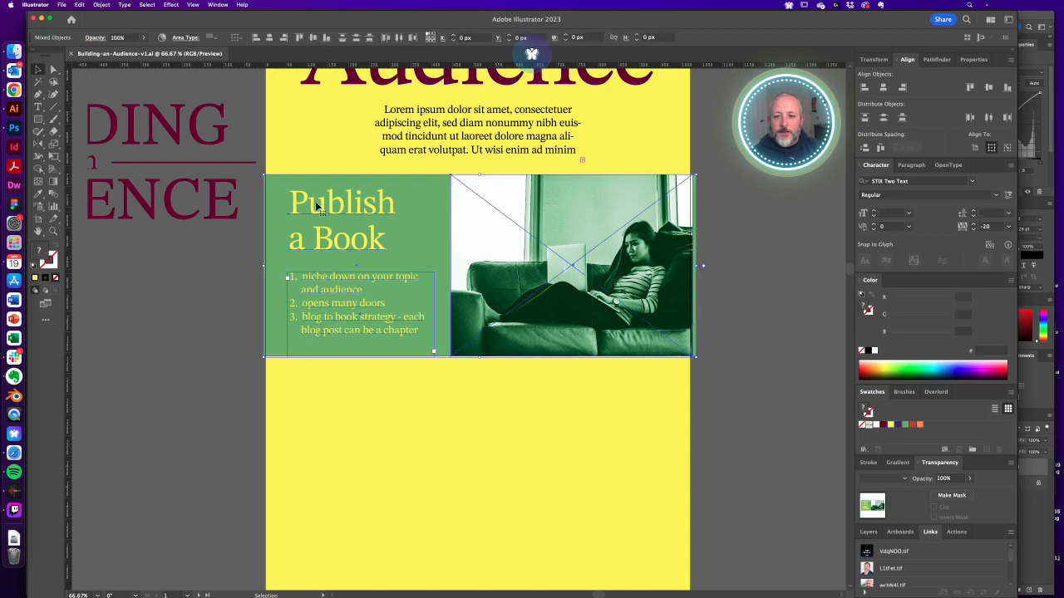
{"action": "left_click", "coordinate": [563, 411]}
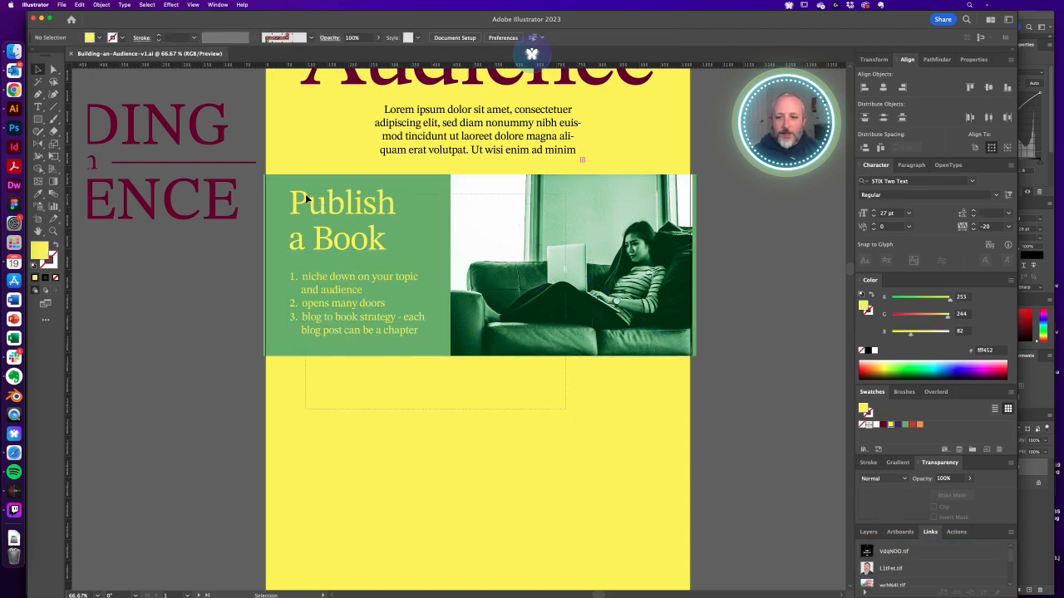
{"action": "left_click_drag", "start_coordinate": [510, 189], "coordinate": [510, 384]}
{"action": "left_click", "coordinate": [737, 400]}
Mirror the duplicate section's layout by moving its photo to the artboard's left edge and its green text block to the right edge
{"action": "scroll", "coordinate": [722, 404], "scroll_direction": "down", "scroll_amount": 3}
{"action": "left_click", "coordinate": [568, 355]}
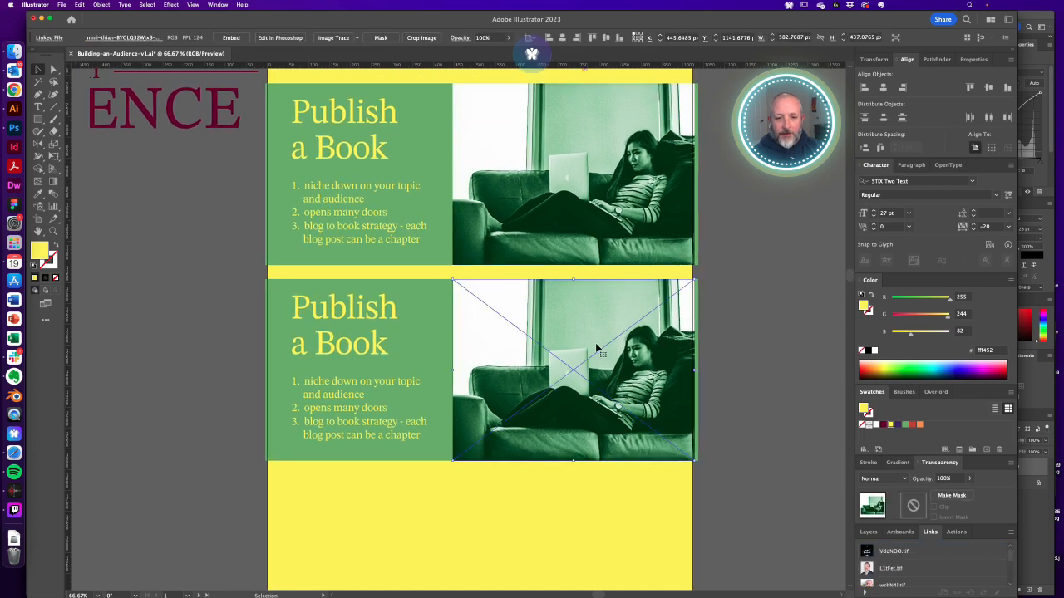
{"action": "left_click_drag", "start_coordinate": [605, 352], "coordinate": [413, 351]}
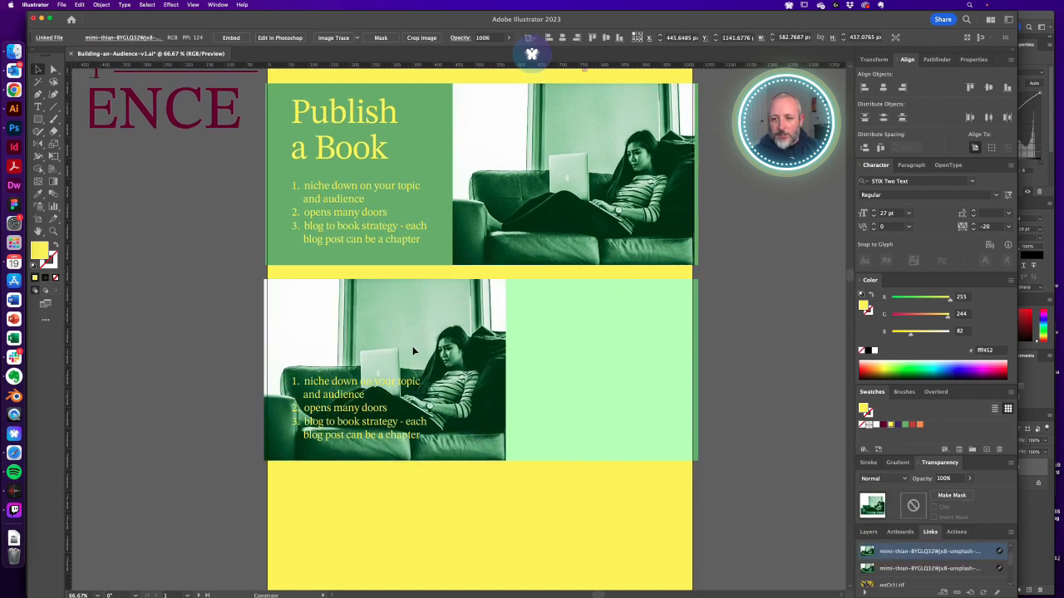
{"action": "key", "text": "super+shift+a"}
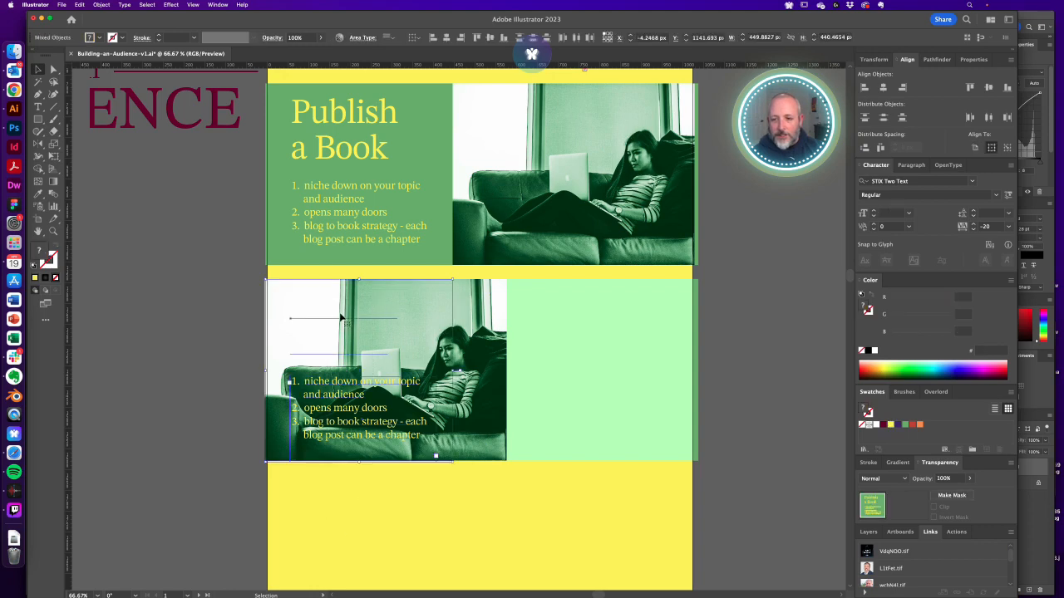
{"action": "left_click_drag", "start_coordinate": [342, 310], "coordinate": [575, 313]}
{"action": "left_click", "coordinate": [704, 340]}
Try right-aligning the duplicate section's numbered list with the guides shown, and undo the alignment
{"action": "key", "text": "a"}
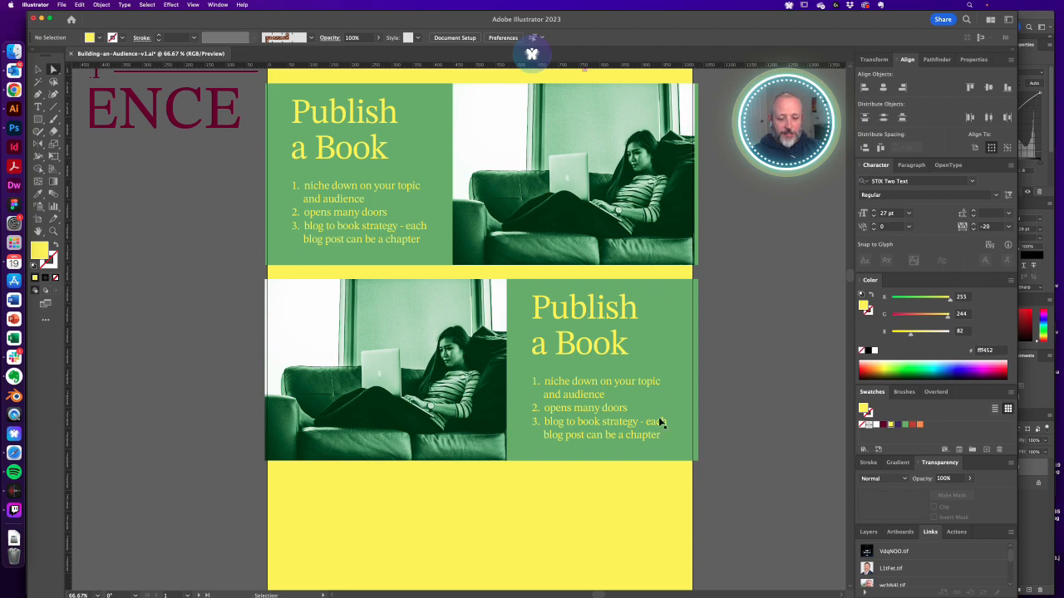
{"action": "key", "text": "super+semicolon"}
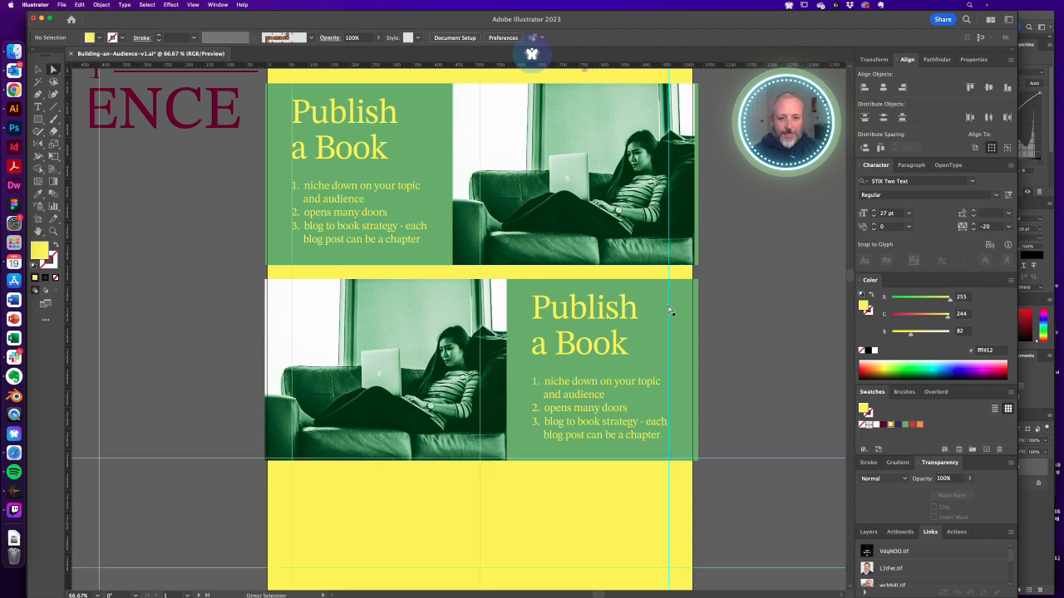
{"action": "left_click", "coordinate": [564, 390]}
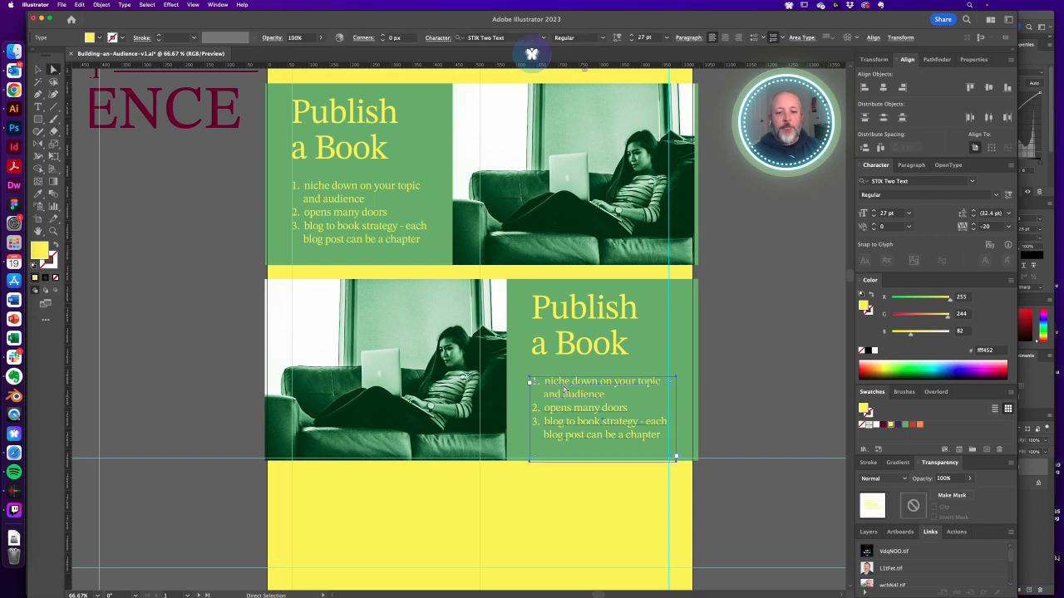
{"action": "left_click", "coordinate": [738, 37]}
{"action": "left_click", "coordinate": [755, 333]}
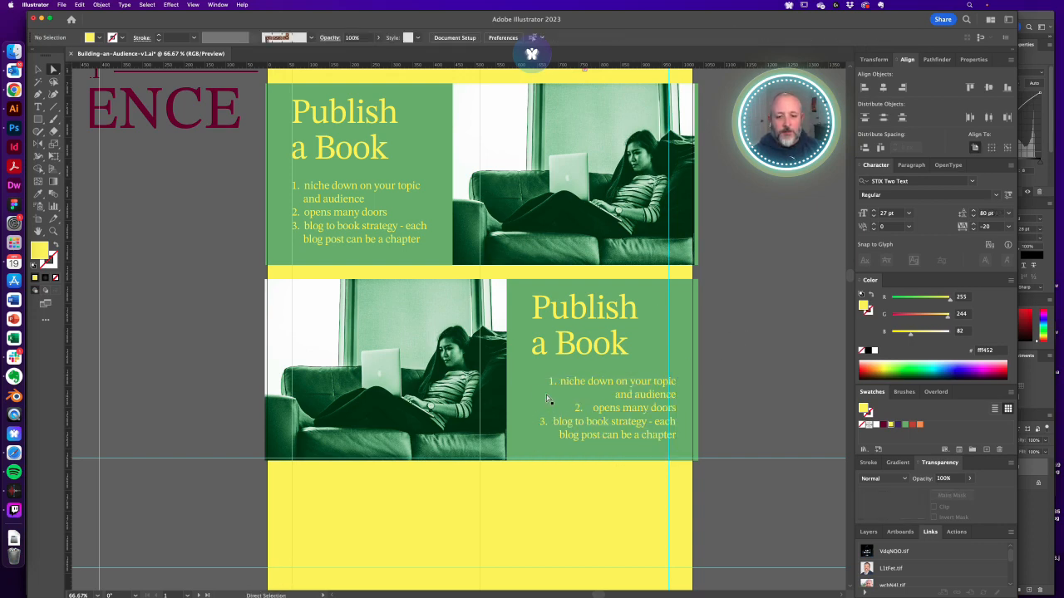
{"action": "key", "text": "ctrl+z"}
{"action": "key", "text": "ctrl+z"}
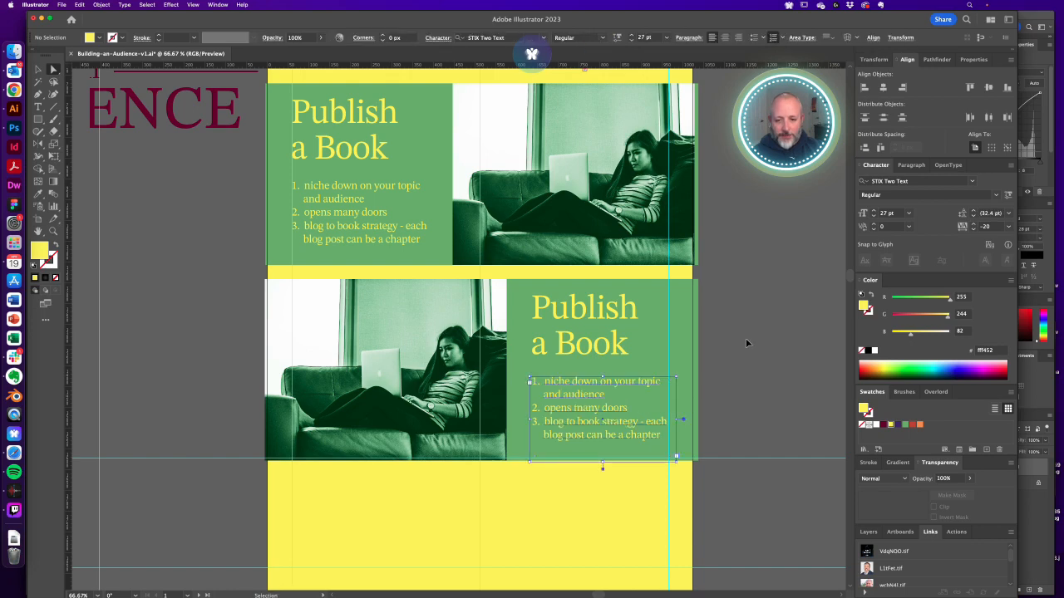
{"action": "left_click", "coordinate": [744, 338]}
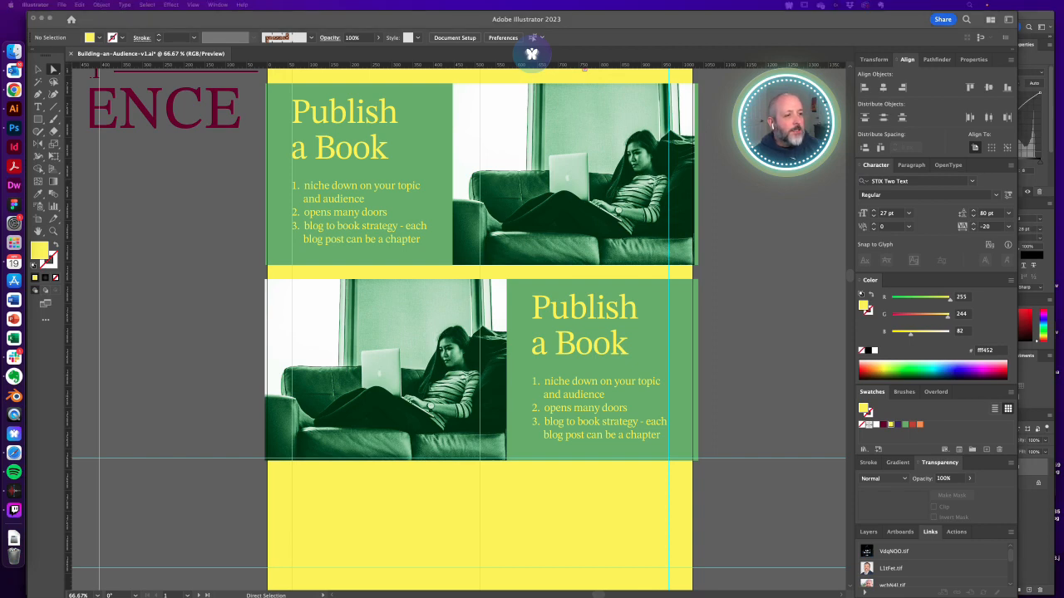
Replace the duplicate section's heading with "Use Your Juice", breaking the line before "Juice"
{"action": "double_click", "coordinate": [549, 306]}
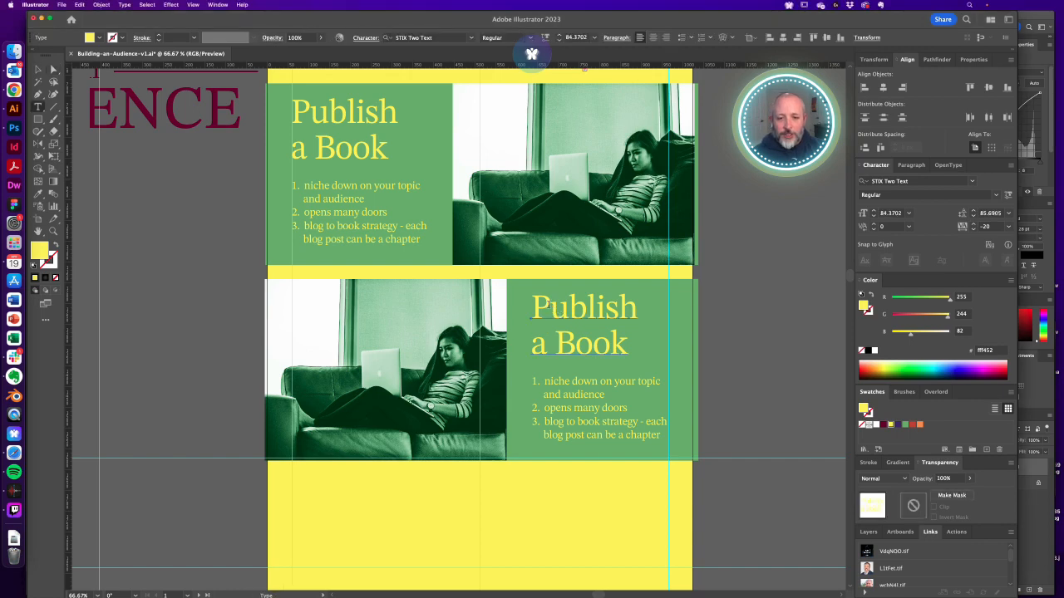
{"action": "key", "text": "ctrl+a"}
{"action": "type", "text": "Use your juice"}
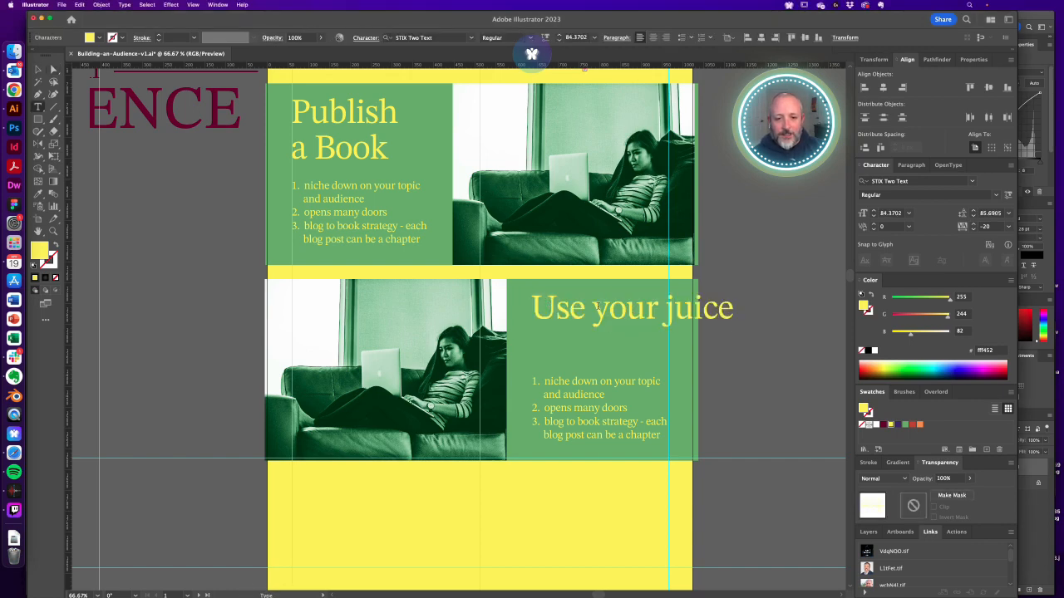
{"action": "left_click_drag", "start_coordinate": [591, 306], "coordinate": [683, 309]}
{"action": "type", "text": "Y"}
{"action": "key", "text": "Return"}
{"action": "type", "text": "J"}
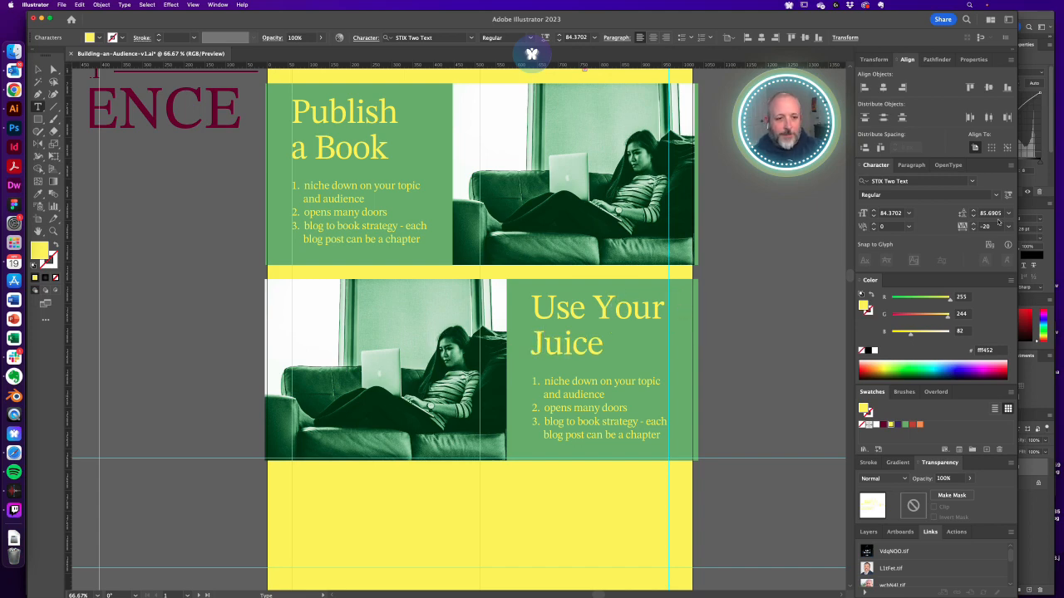
Set the kerning between the "Y" and "o" of "Your" in the new heading to -100
{"action": "left_click", "coordinate": [895, 225]}
{"action": "key", "text": "shift+Down"}
{"action": "key", "text": "shift+Down"}
{"action": "key", "text": "shift+Down"}
{"action": "key", "text": "shift+Down"}
{"action": "key", "text": "shift+Down"}
{"action": "key", "text": "shift+Down"}
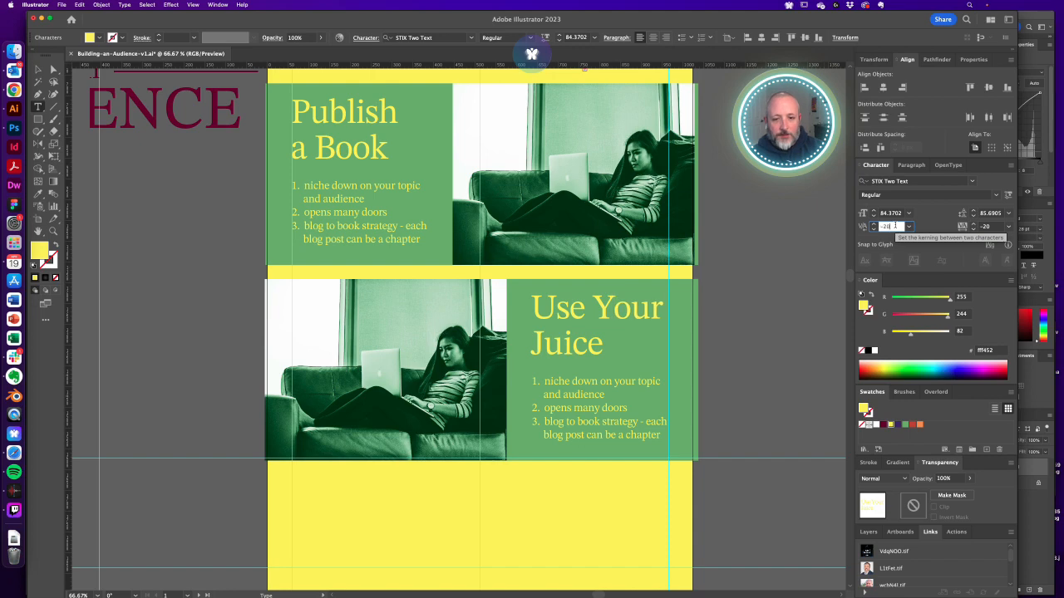
{"action": "key", "text": "shift+Down"}
{"action": "key", "text": "shift+Down"}
{"action": "key", "text": "shift+Down"}
{"action": "key", "text": "shift+Down"}
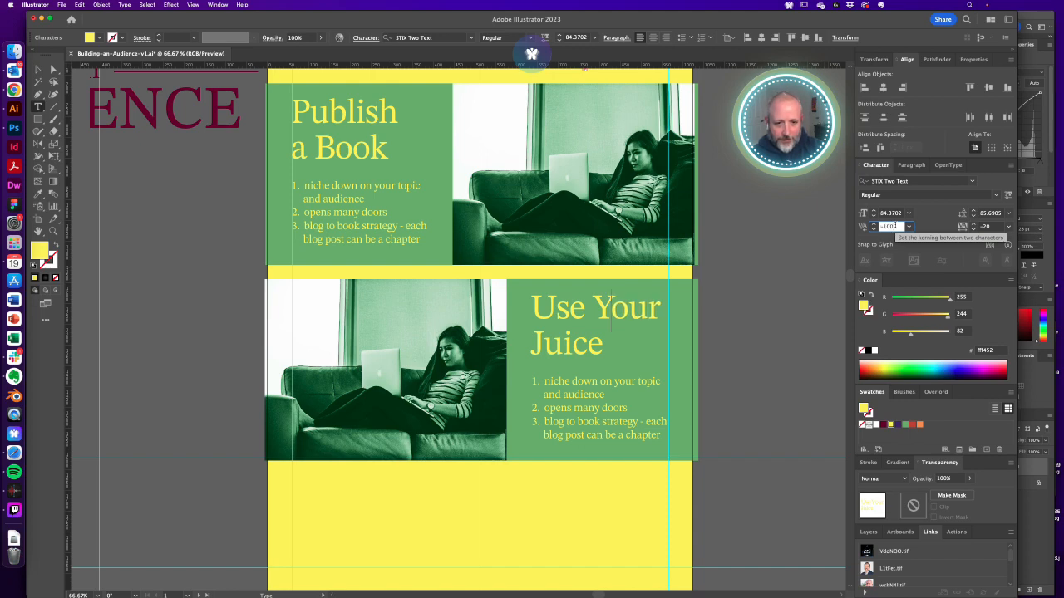
{"action": "key", "text": "Escape"}
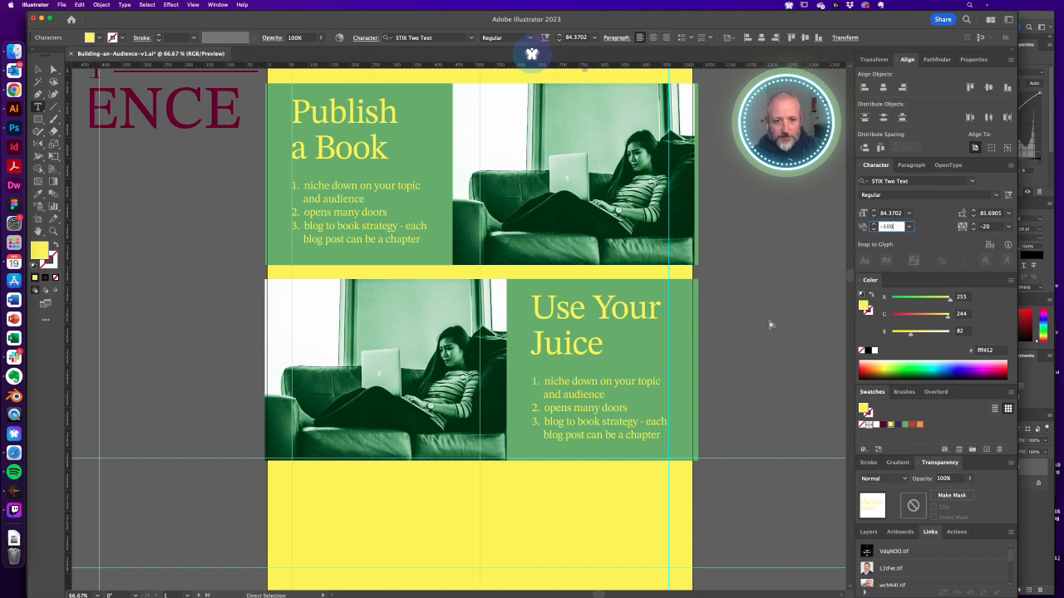
{"action": "left_click", "coordinate": [763, 323]}
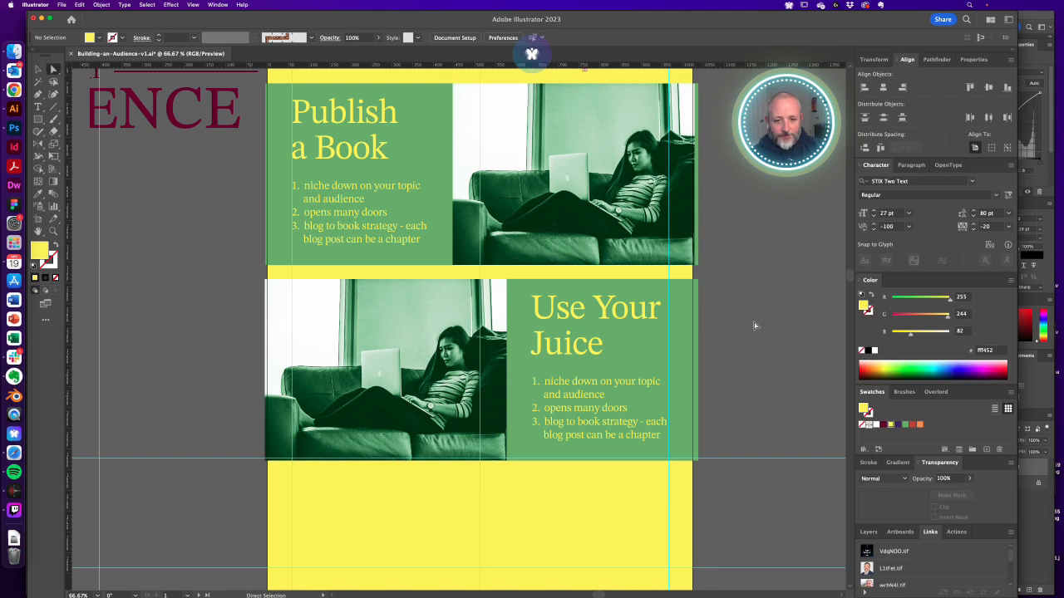
Add a second "Your" after "Juice" in the heading for comparing letter spacing, and hide the guides
{"action": "key", "text": "super+z"}
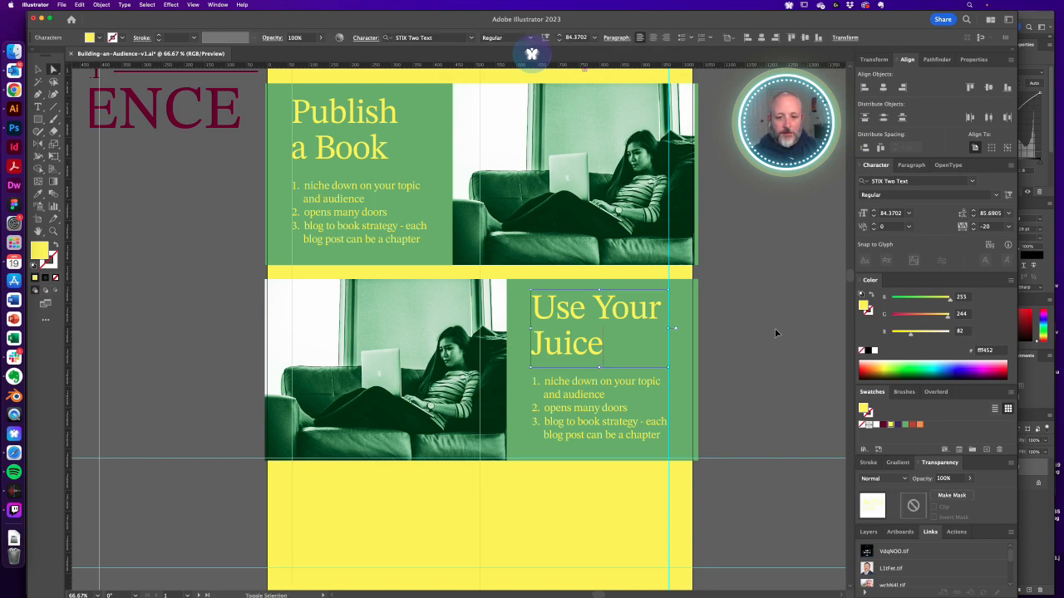
{"action": "key", "text": "super+z"}
{"action": "double_click", "coordinate": [600, 343]}
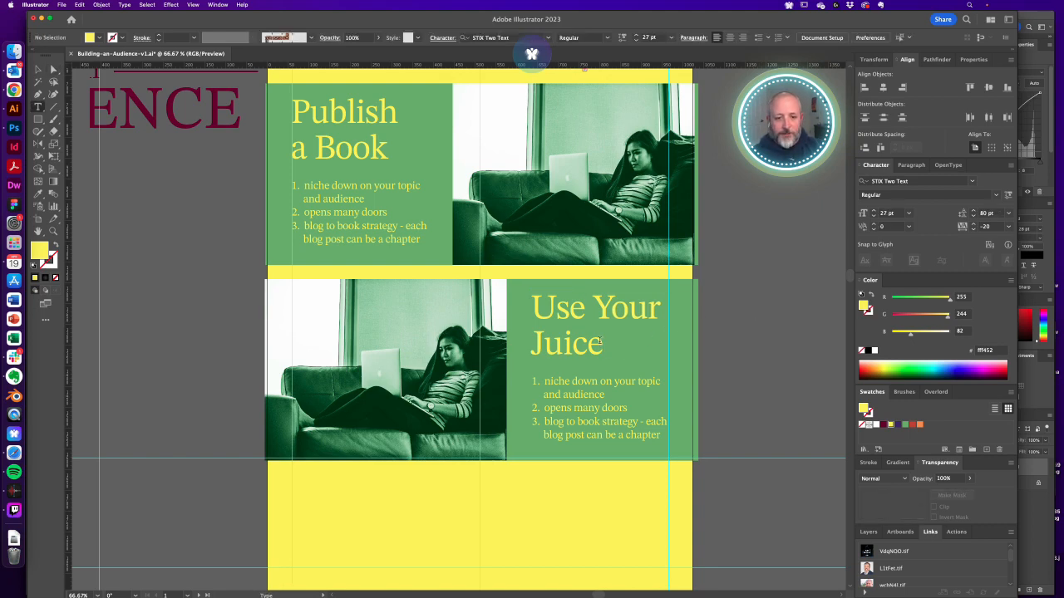
{"action": "type", "text": "Your"}
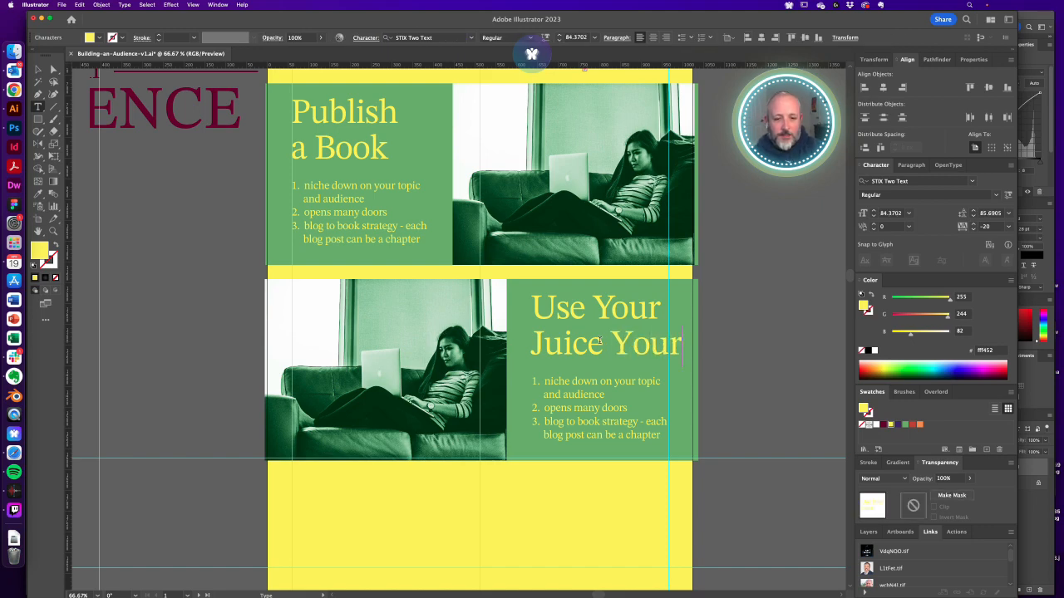
{"action": "key", "text": "Escape"}
{"action": "left_click", "coordinate": [760, 326]}
{"action": "key", "text": "t"}
{"action": "key", "text": "super+semicolon"}
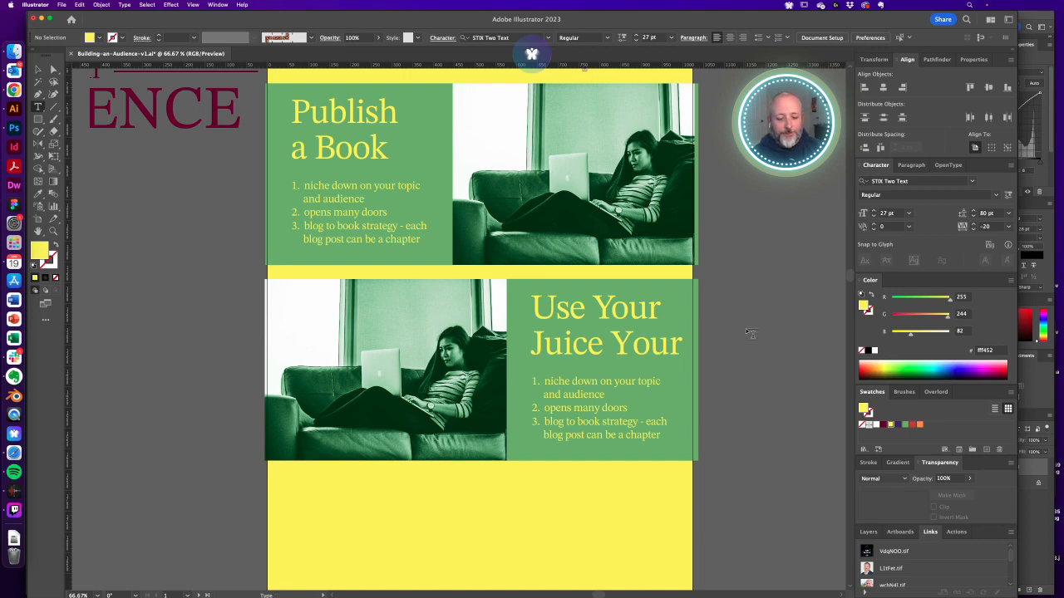
Draw a maroon 6c0031 rectangle about 26 by 102 px between "Y" and "o" of the second "Your", and narrow it to about 20 px
{"action": "key", "text": "a"}
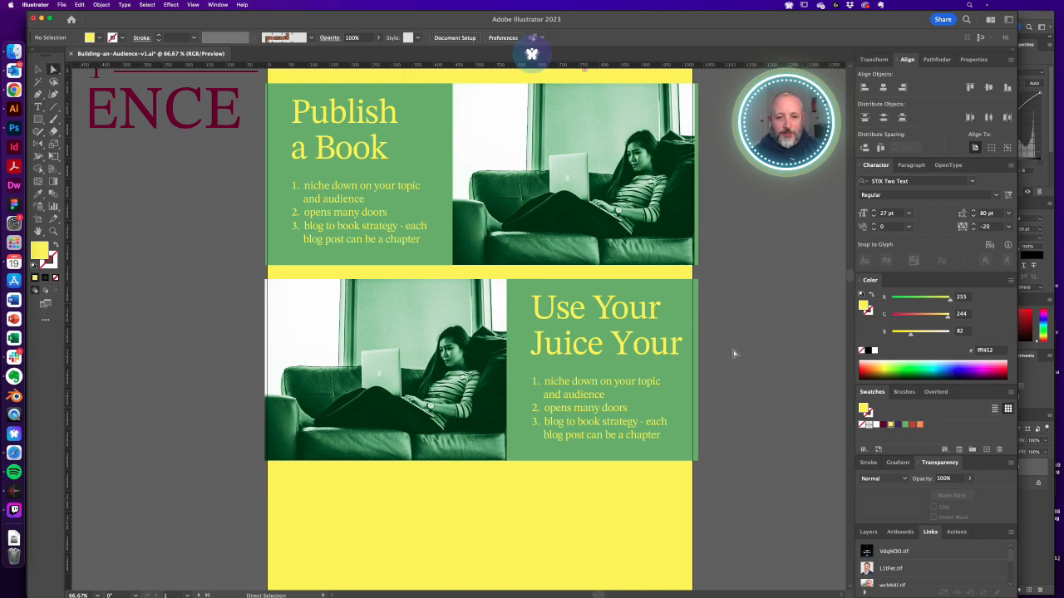
{"action": "key", "text": "m"}
{"action": "left_click_drag", "start_coordinate": [621, 324], "coordinate": [636, 365]}
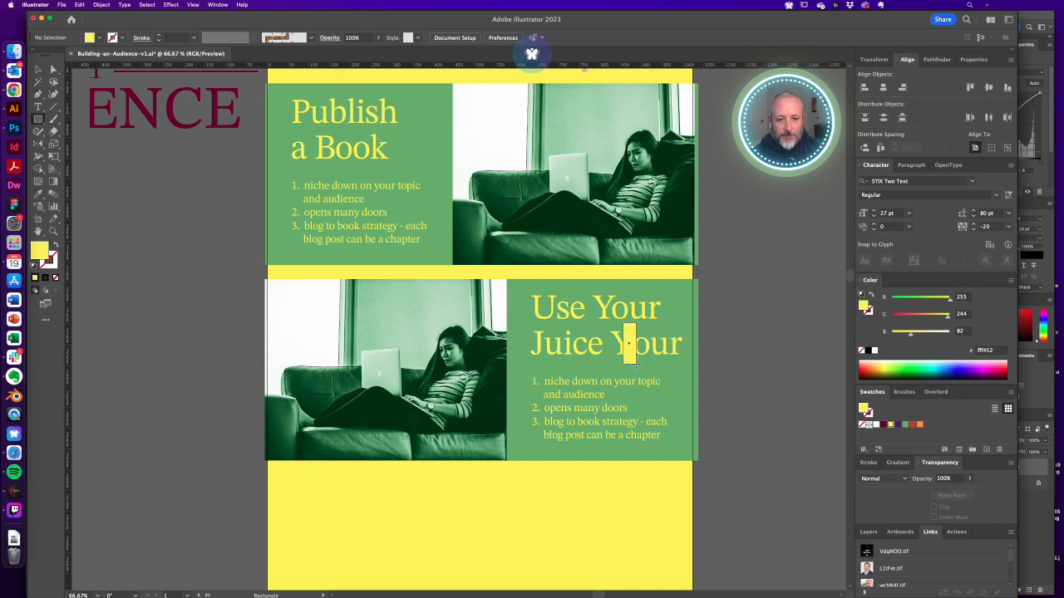
{"action": "left_click", "coordinate": [883, 425]}
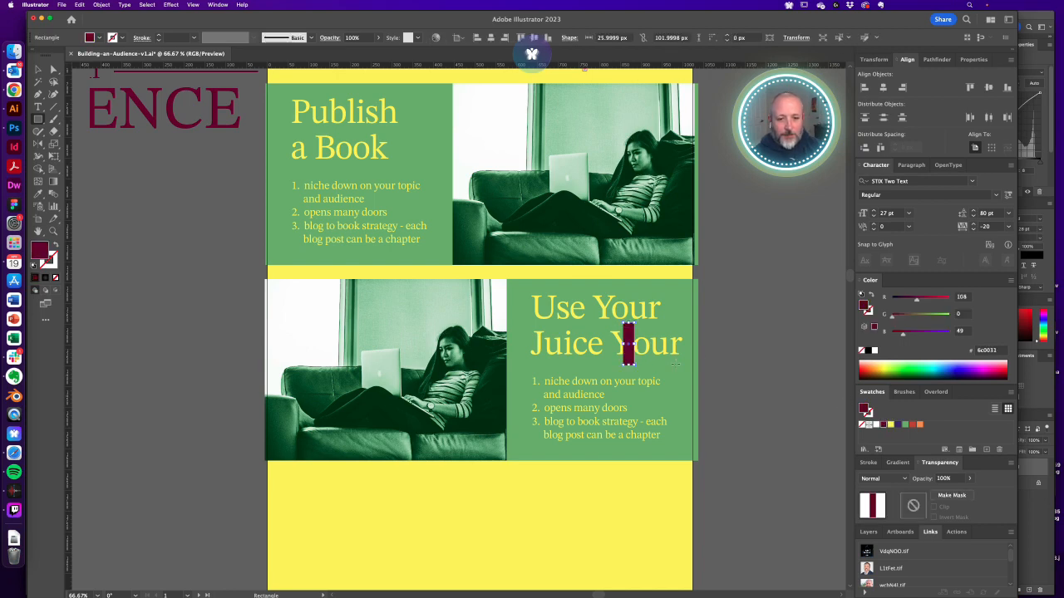
{"action": "key", "text": "v"}
{"action": "left_click_drag", "start_coordinate": [623, 344], "coordinate": [626, 349]}
{"action": "key", "text": "a"}
{"action": "key", "text": "v"}
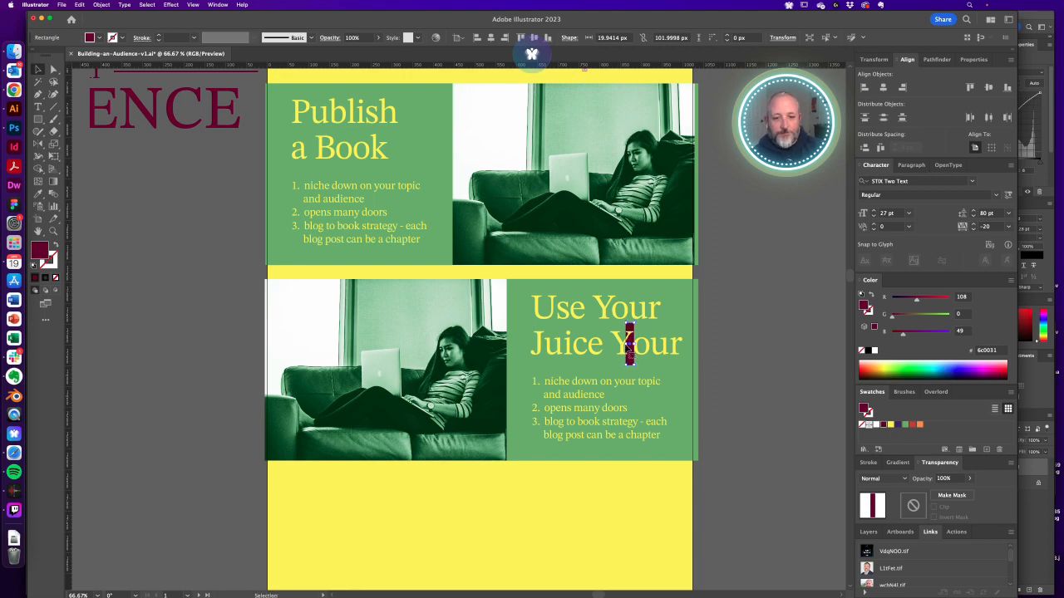
{"action": "left_click", "coordinate": [757, 351]}
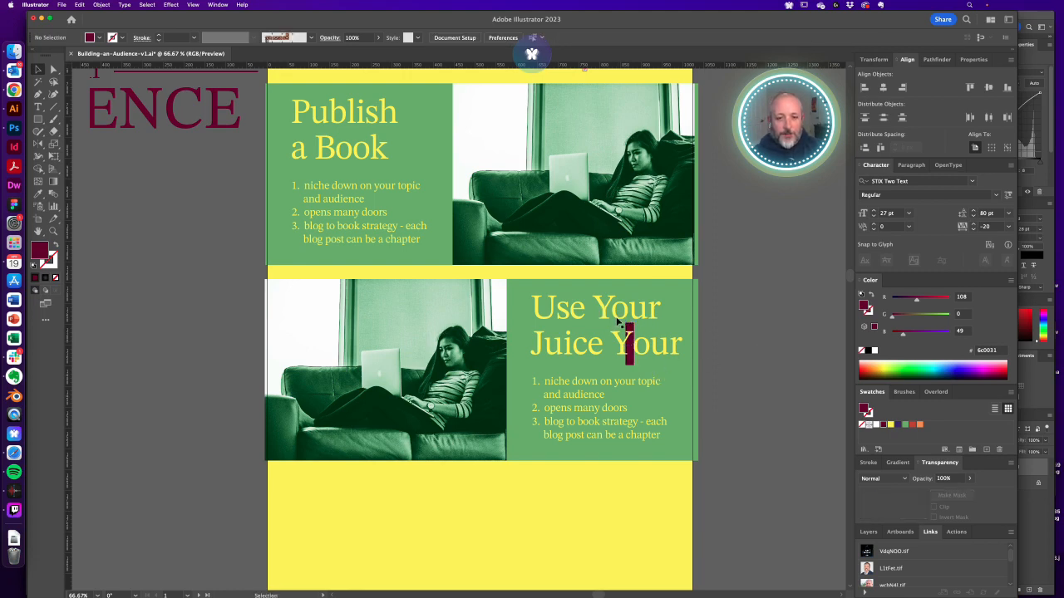
Delete the maroon rectangle covering the second "Your" in the heading
{"action": "left_click", "coordinate": [628, 364]}
{"action": "key", "text": "super+shift+a"}
{"action": "left_click", "coordinate": [628, 363]}
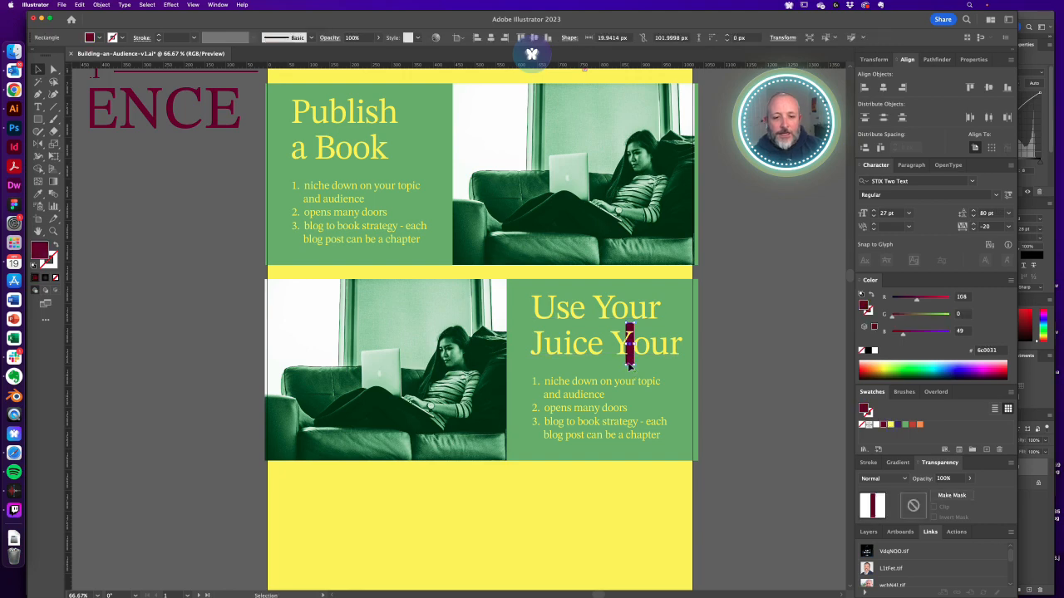
{"action": "key", "text": "Delete"}
{"action": "key", "text": "alt+super+2"}
{"action": "left_click", "coordinate": [750, 363]}
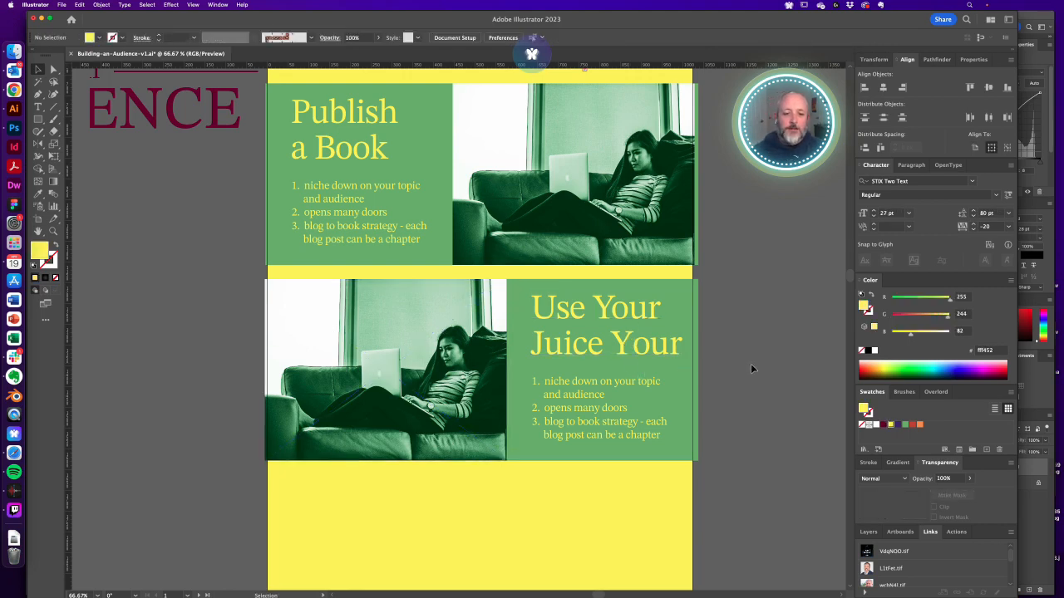
Remove the second "Your" after "Juice" so the heading reads "Use Your Juice"
{"action": "key", "text": "t"}
{"action": "left_click_drag", "start_coordinate": [611, 340], "coordinate": [776, 351]}
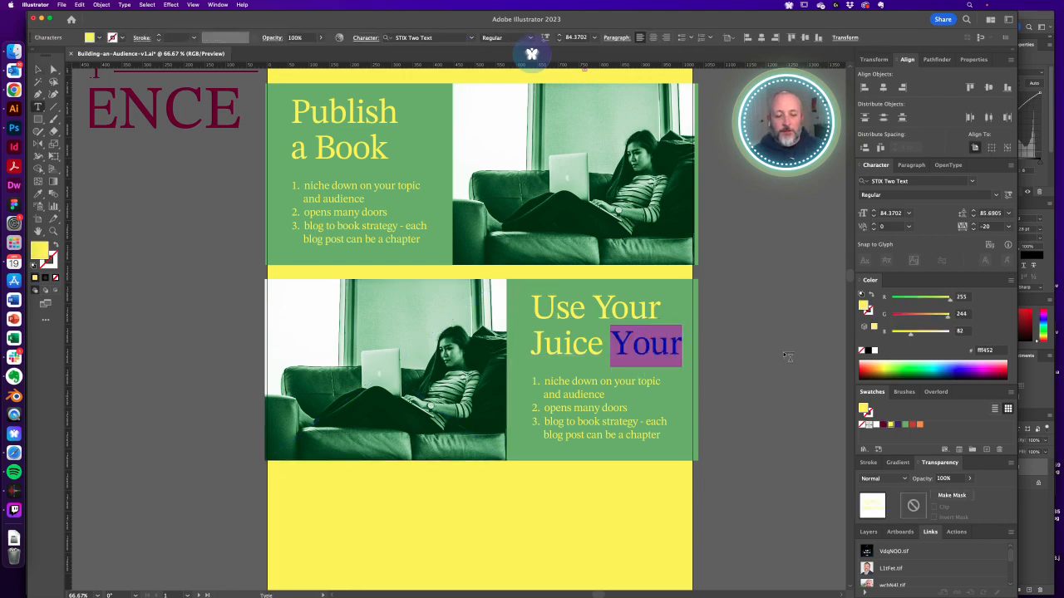
{"action": "key", "text": "Delete"}
{"action": "key", "text": "Escape"}
{"action": "left_click", "coordinate": [783, 357]}
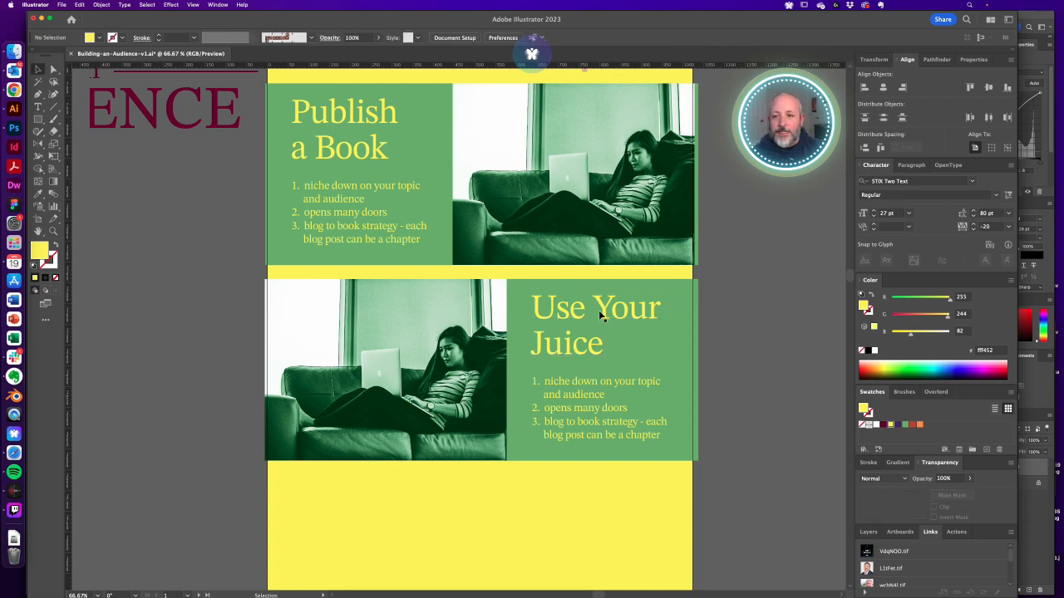
Set the kerning between the last "o" and the "k" of "Book" in the "Publish a Book" heading to -20
{"action": "key", "text": "t"}
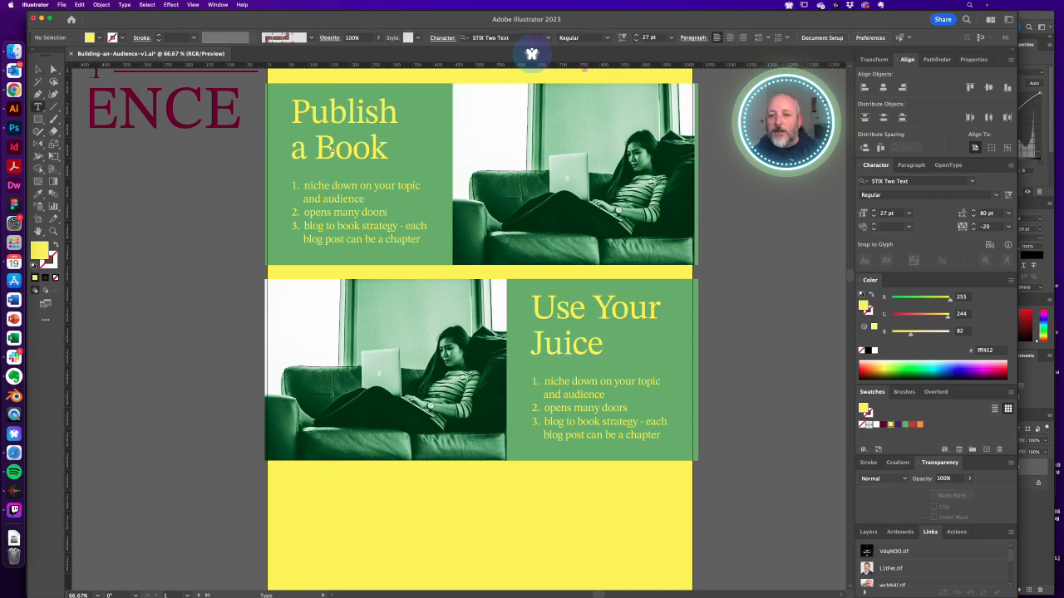
{"action": "left_click", "coordinate": [334, 148]}
{"action": "left_click", "coordinate": [888, 227]}
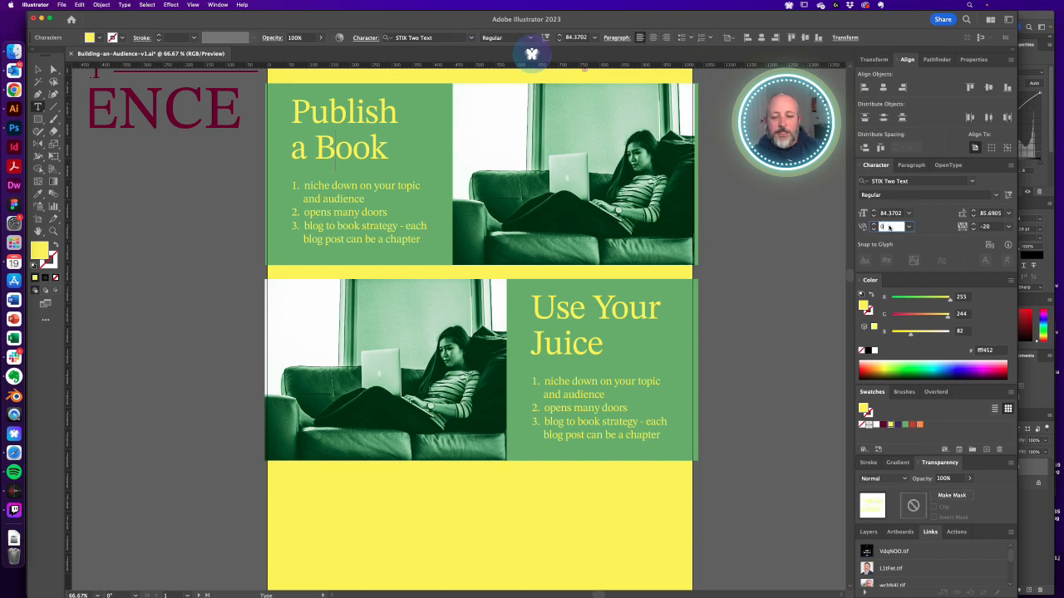
{"action": "left_click", "coordinate": [745, 263], "text": "super"}
{"action": "left_click", "coordinate": [369, 143]}
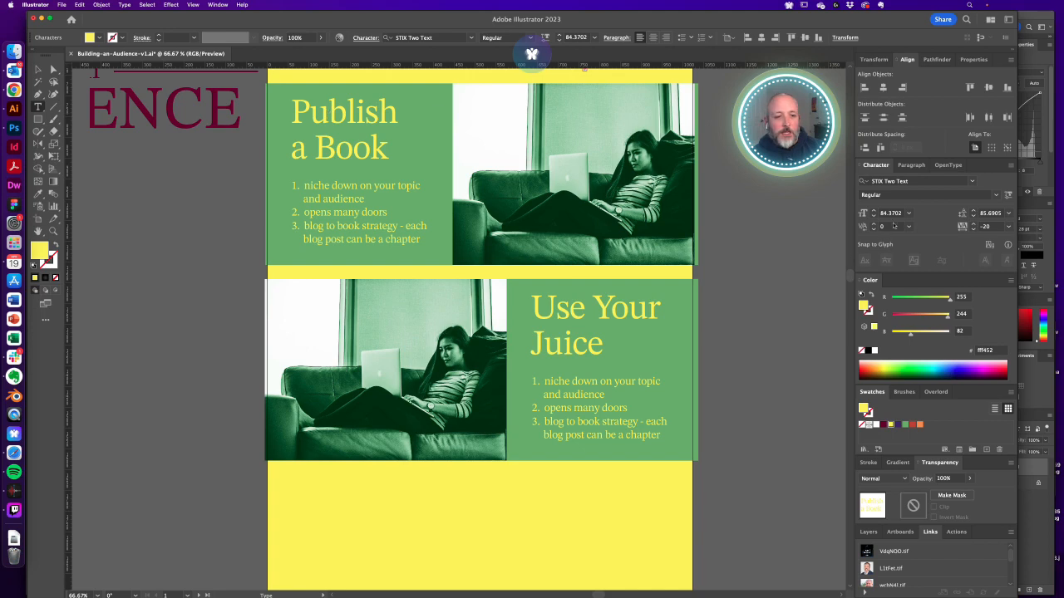
{"action": "left_click", "coordinate": [893, 226]}
{"action": "type", "text": "-20"}
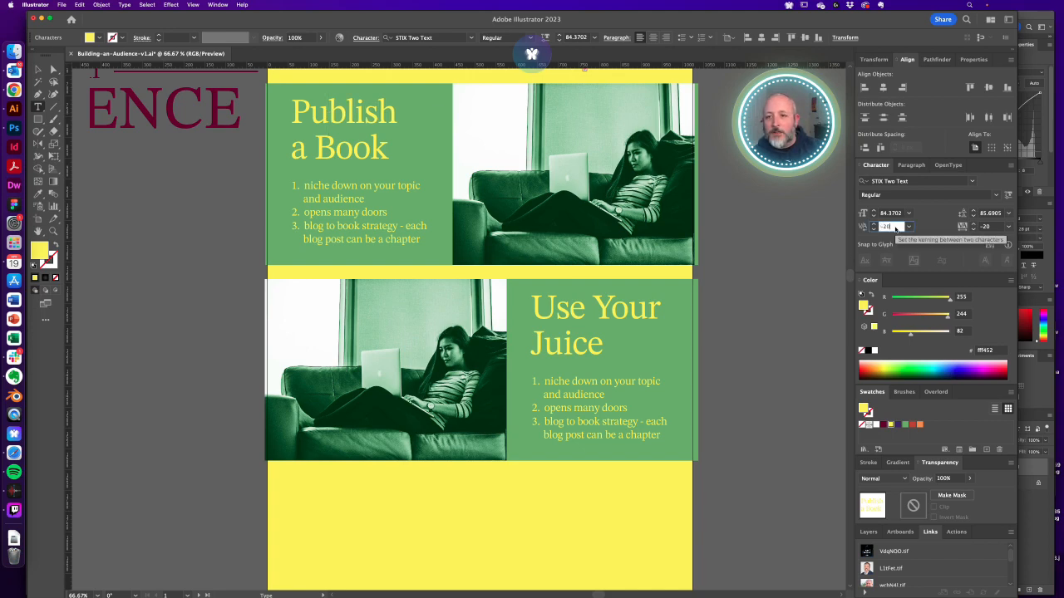
{"action": "key", "text": "Return"}
{"action": "key", "text": "Escape"}
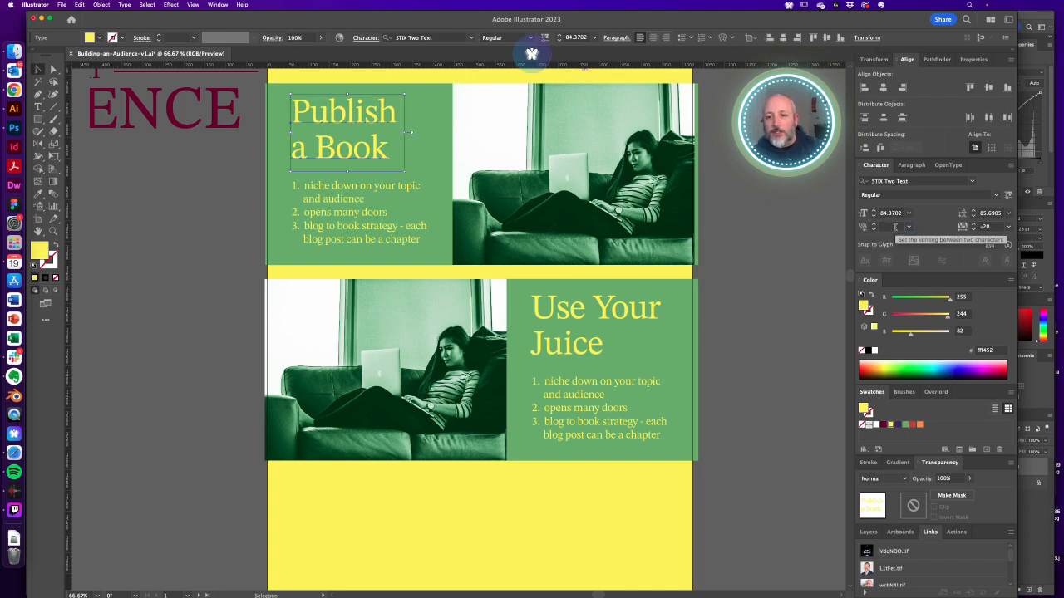
{"action": "left_click", "coordinate": [747, 270]}
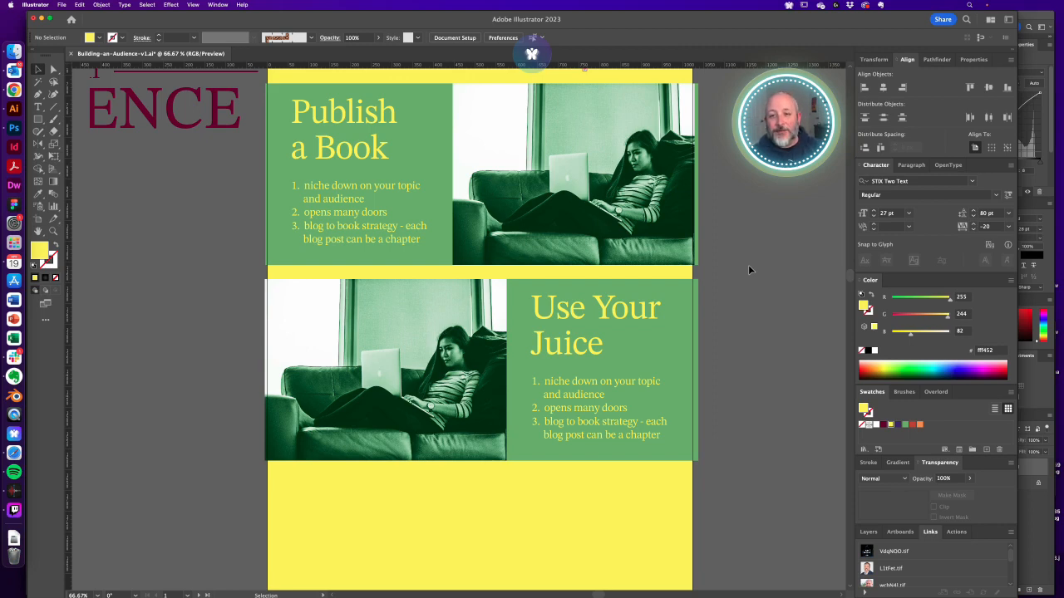
{"action": "key", "text": "a"}
{"action": "left_click", "coordinate": [611, 320]}
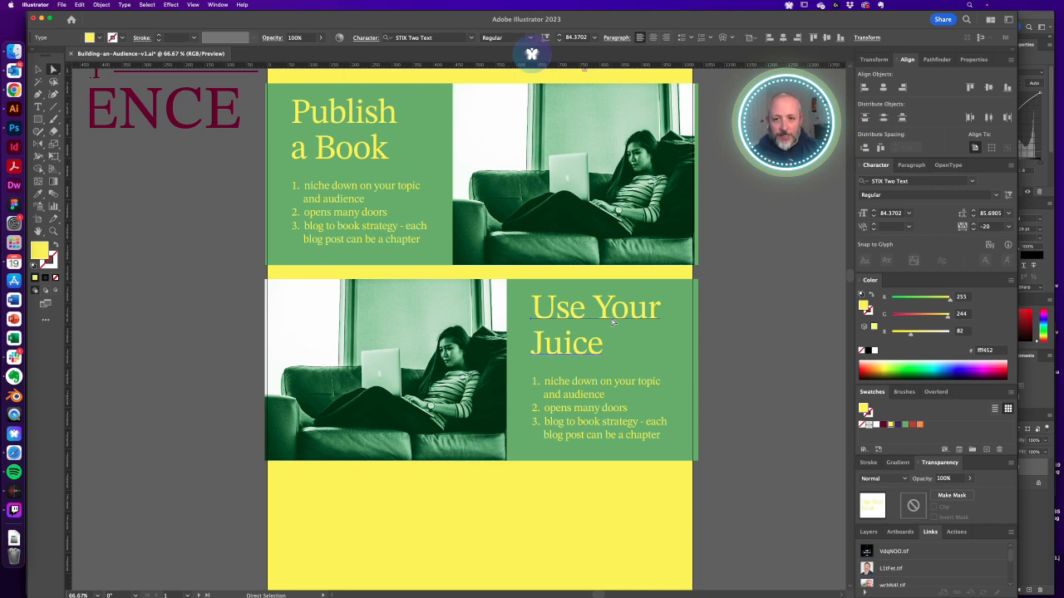
{"action": "left_click", "coordinate": [756, 291]}
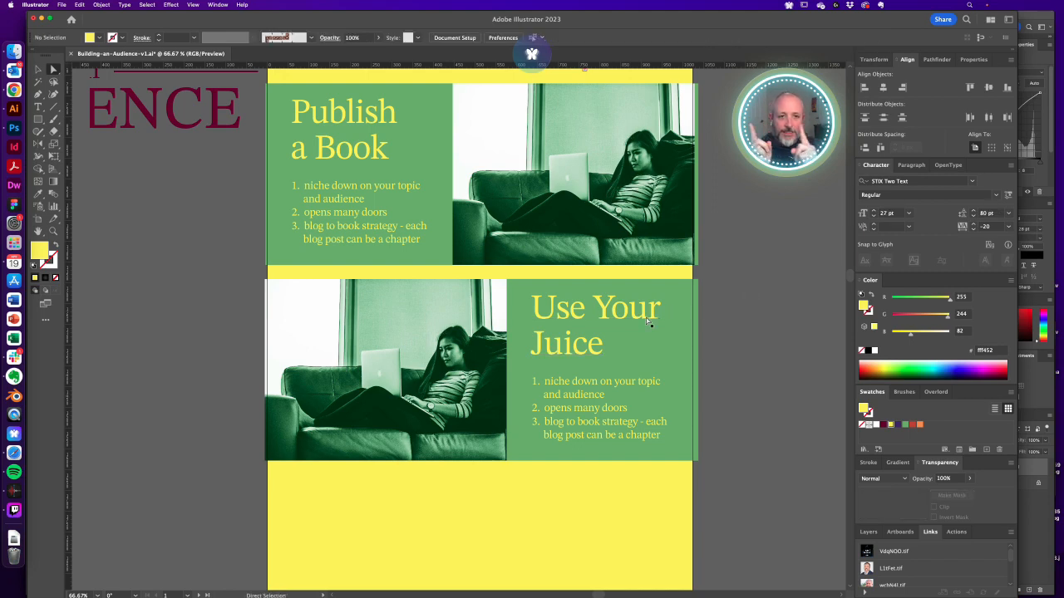
Duplicate the "Use Your Juice" heading into the empty yellow area below the section and colour the copy maroon 6c0031
{"action": "key", "text": "v"}
{"action": "left_click_drag", "start_coordinate": [716, 377], "coordinate": [724, 271]}
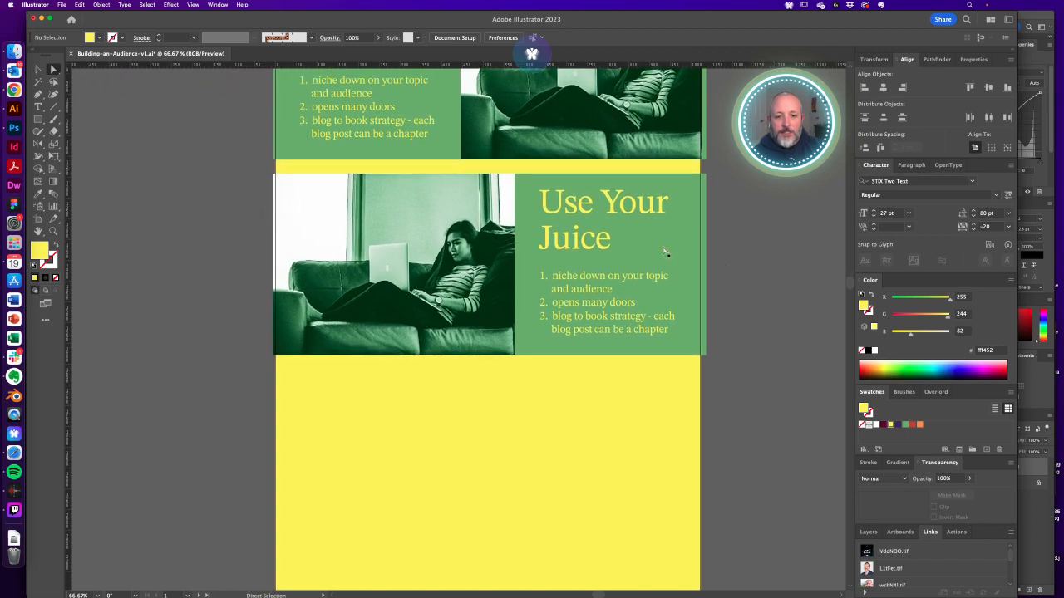
{"action": "left_click", "coordinate": [629, 208]}
{"action": "left_click_drag", "start_coordinate": [616, 203], "coordinate": [545, 446]}
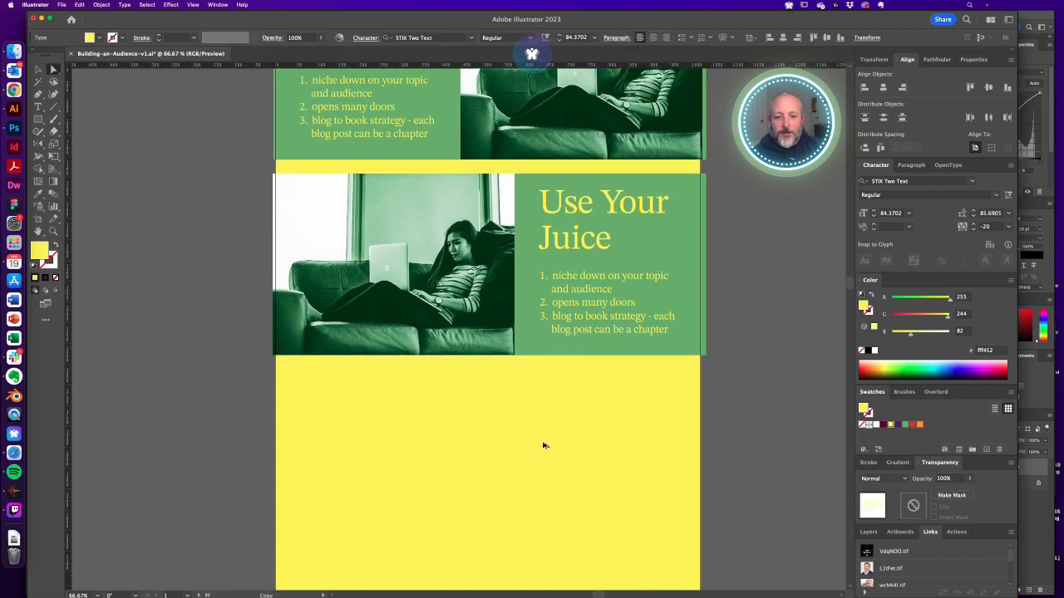
{"action": "left_click", "coordinate": [883, 425]}
Replace the text of the maroon heading copy with "Not Kerned Properly"
{"action": "key", "text": "t"}
{"action": "left_click", "coordinate": [460, 470]}
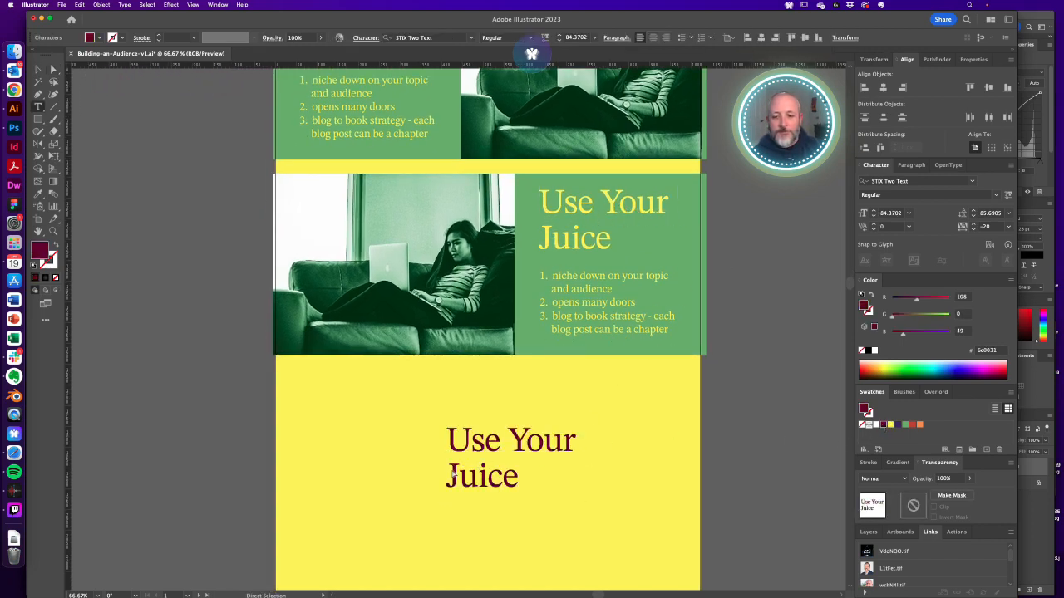
{"action": "key", "text": "super+a"}
{"action": "type", "text": "No"}
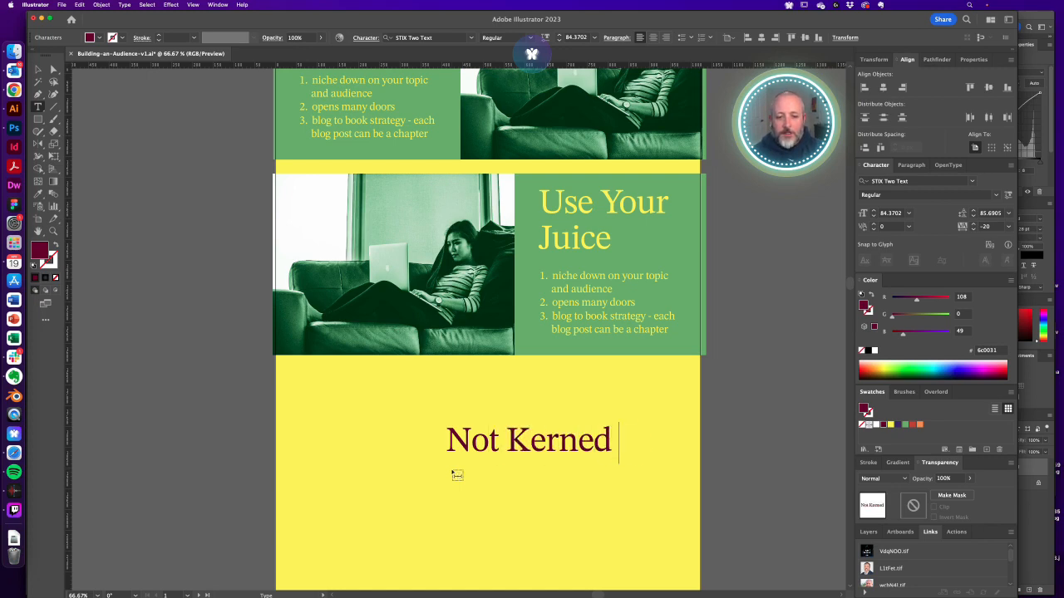
{"action": "key", "text": "Escape"}
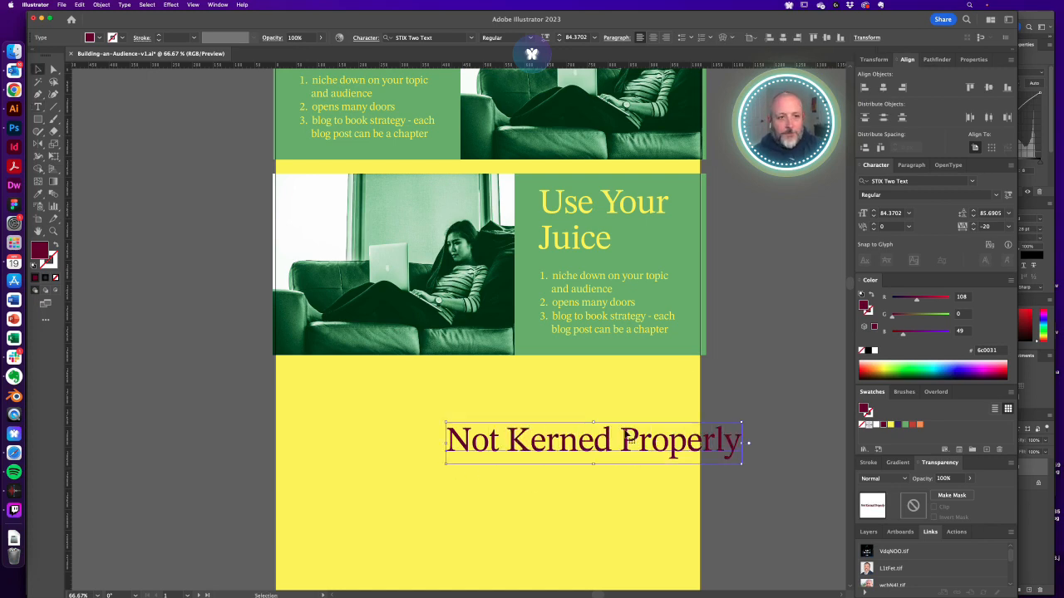
Centre-align the "Not Kerned Properly" text and centre it horizontally on the artboard
{"action": "left_click", "coordinate": [883, 86]}
{"action": "left_click", "coordinate": [654, 37]}
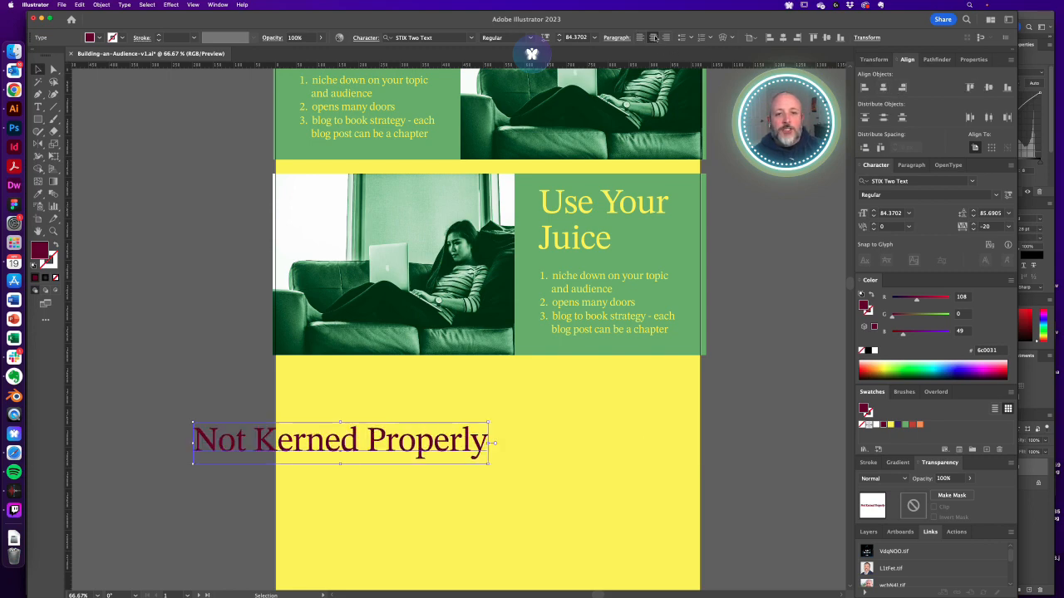
{"action": "left_click", "coordinate": [884, 86]}
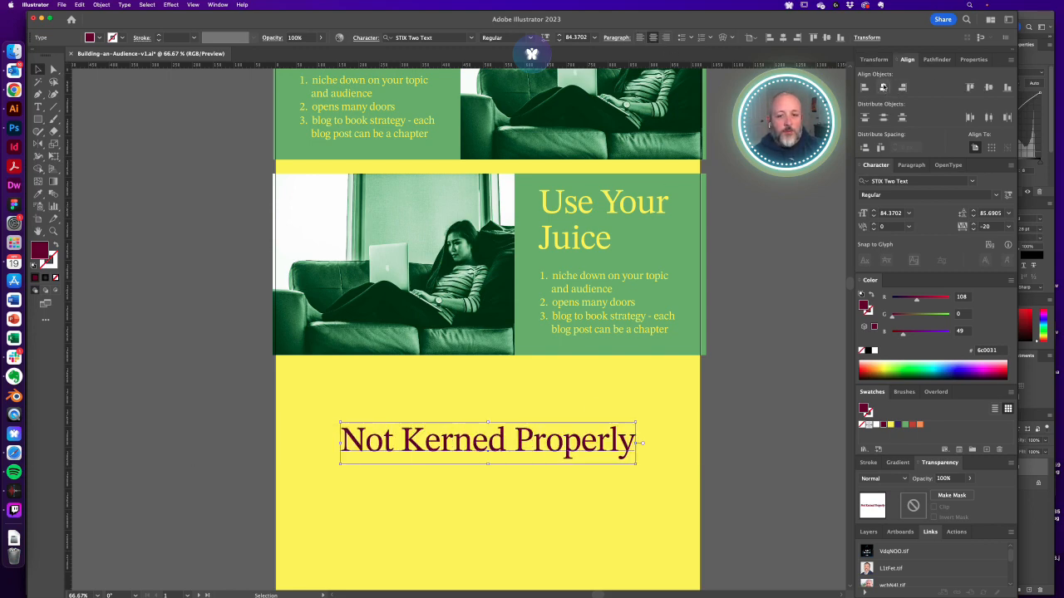
{"action": "left_click", "coordinate": [742, 395]}
Tighten the kerning between the "K" and "e" of "Kerned" to -70
{"action": "key", "text": "t"}
{"action": "left_click", "coordinate": [425, 441]}
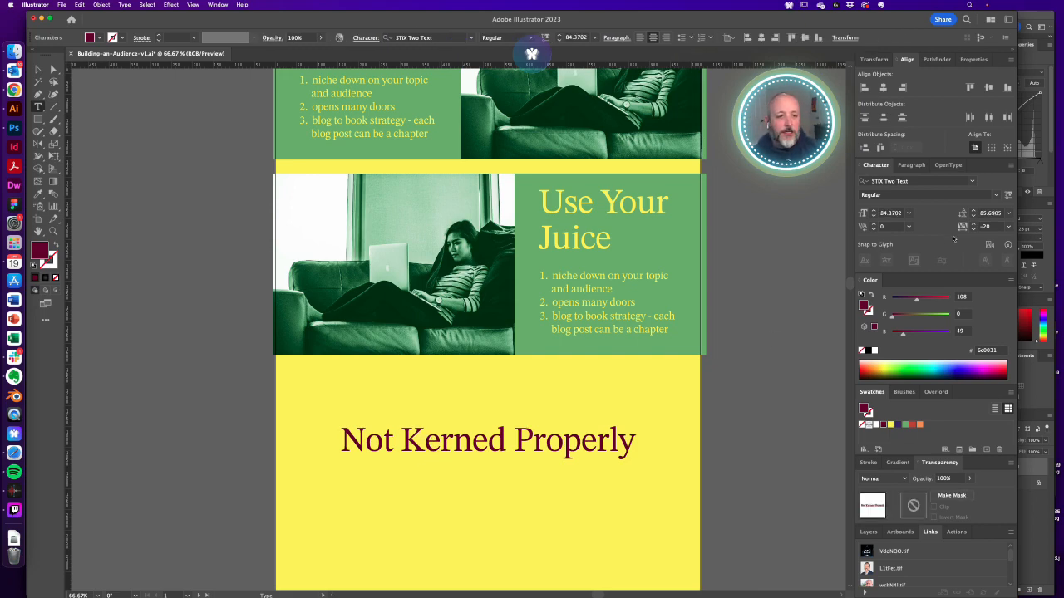
{"action": "key", "text": "shift+Down"}
{"action": "key", "text": "shift+Down"}
{"action": "key", "text": "shift+Down"}
{"action": "key", "text": "shift+Down"}
{"action": "key", "text": "shift+Down"}
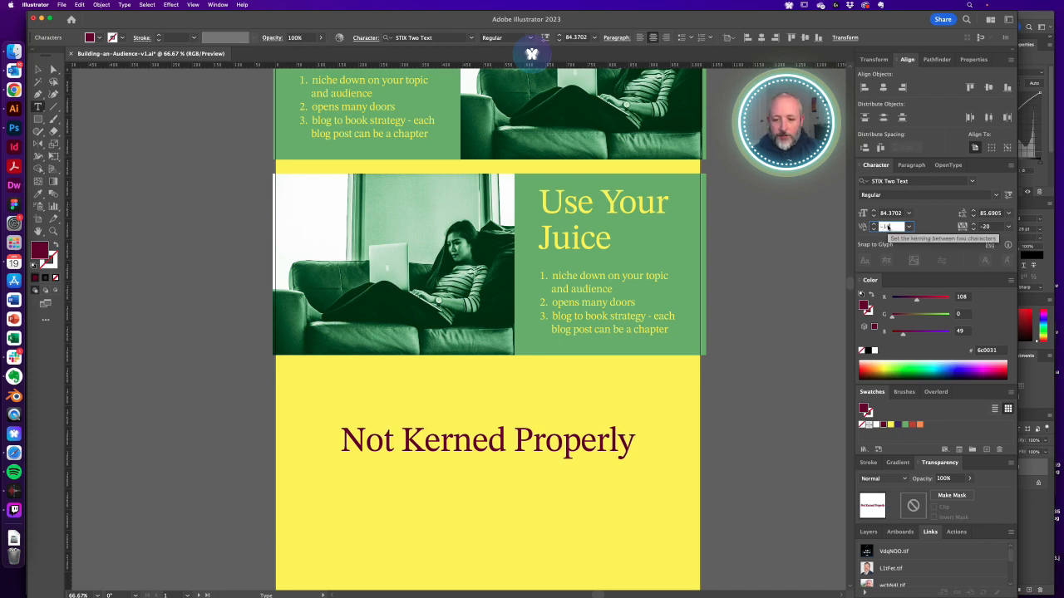
{"action": "key", "text": "shift+Down"}
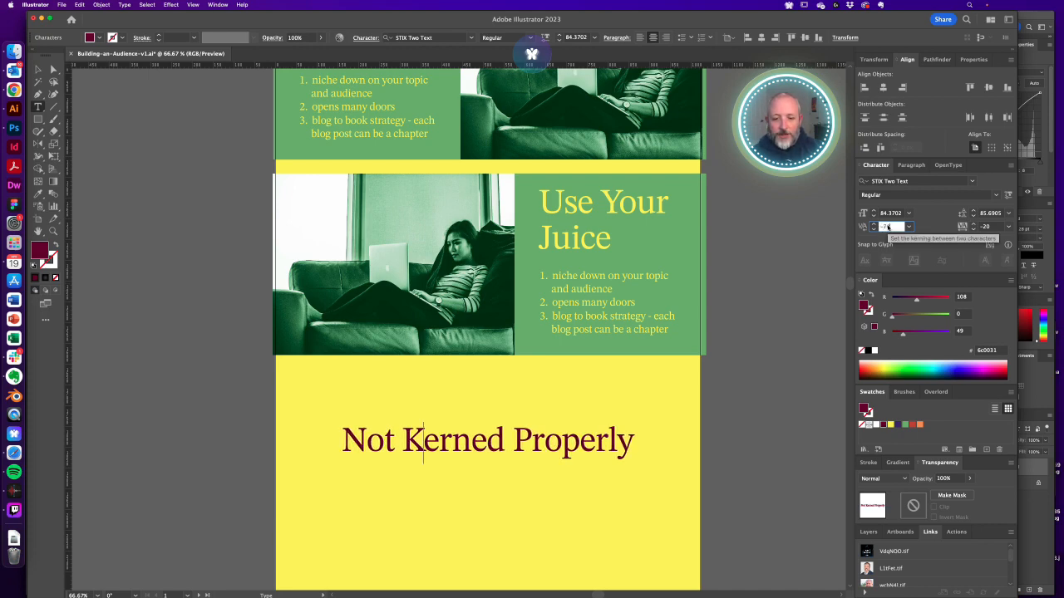
{"action": "left_click", "coordinate": [764, 475], "text": "super"}
Try looser and tighter kerning between the "K" and "e" of "Kerned", settling on -40
{"action": "left_click_drag", "start_coordinate": [494, 424], "coordinate": [752, 317]}
{"action": "left_click", "coordinate": [541, 336], "text": "alt+super"}
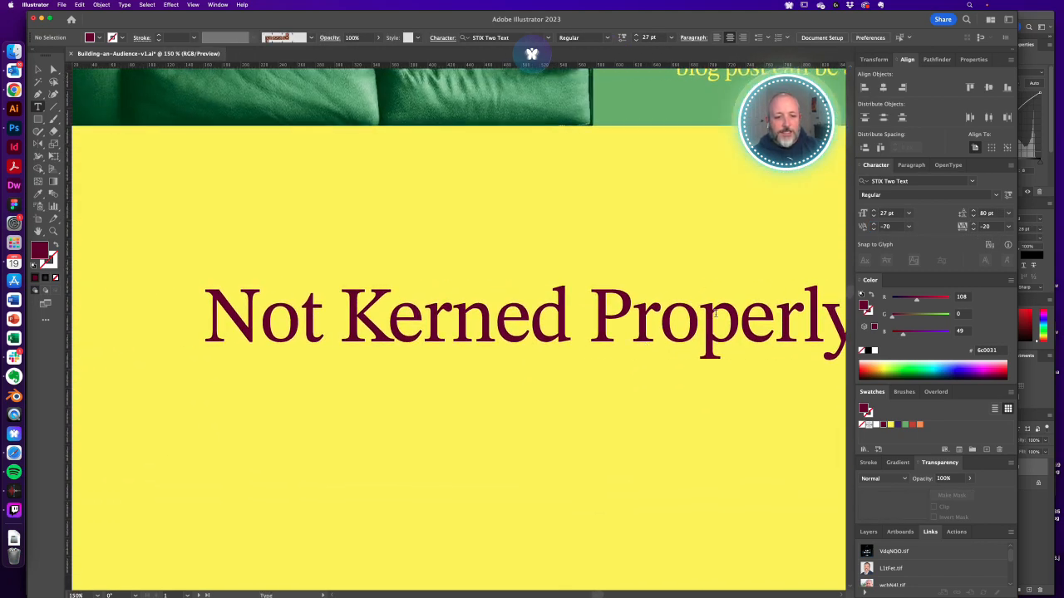
{"action": "left_click", "coordinate": [388, 316]}
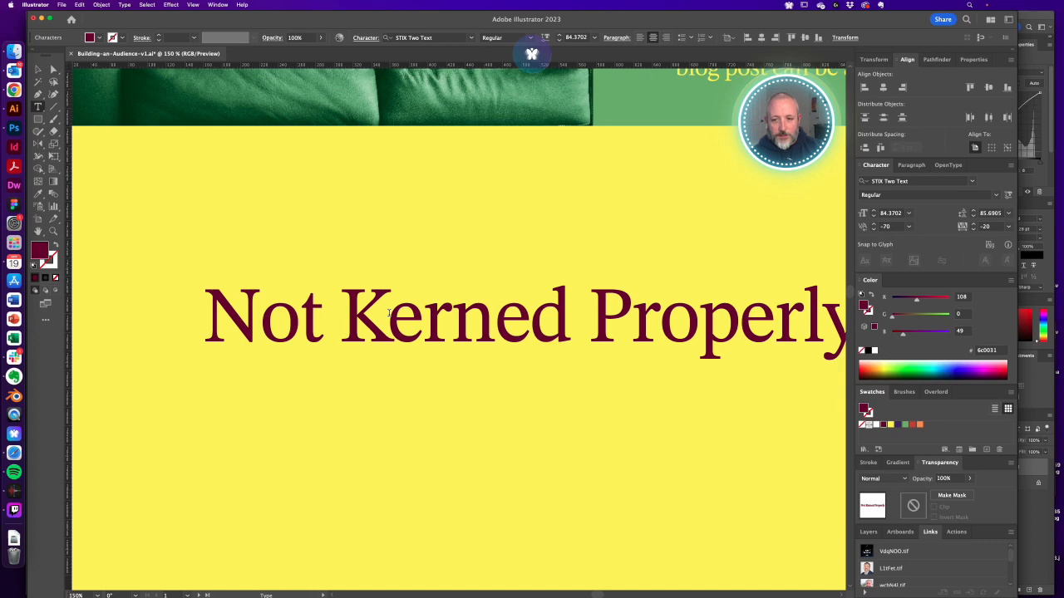
{"action": "key", "text": "shift+Home"}
{"action": "left_click", "coordinate": [388, 313]}
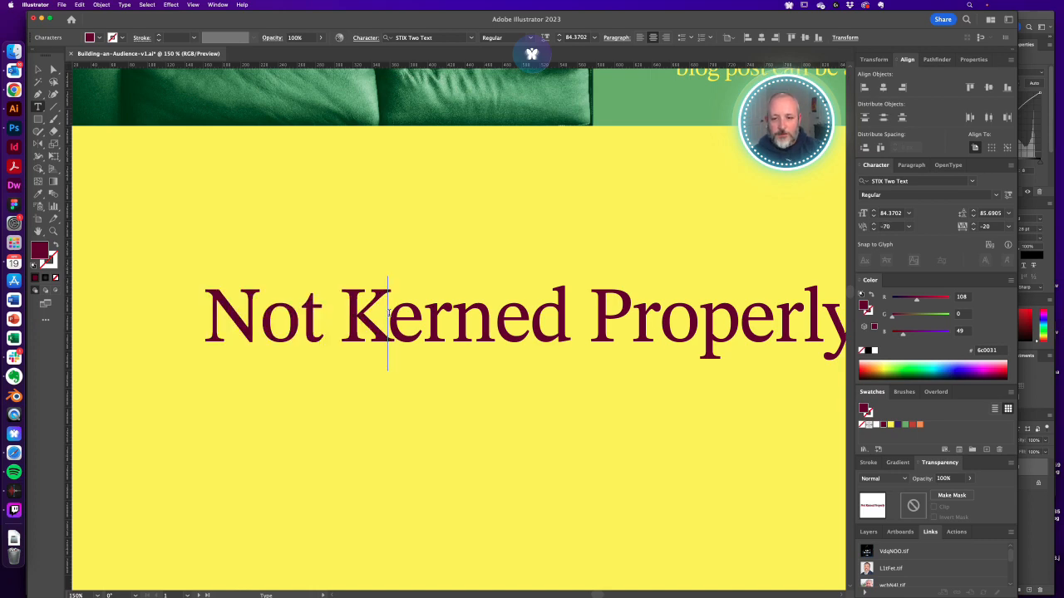
{"action": "scroll", "coordinate": [421, 313], "scroll_direction": "left", "scroll_amount": 2}
{"action": "scroll", "coordinate": [674, 349], "scroll_direction": "right", "scroll_amount": 3}
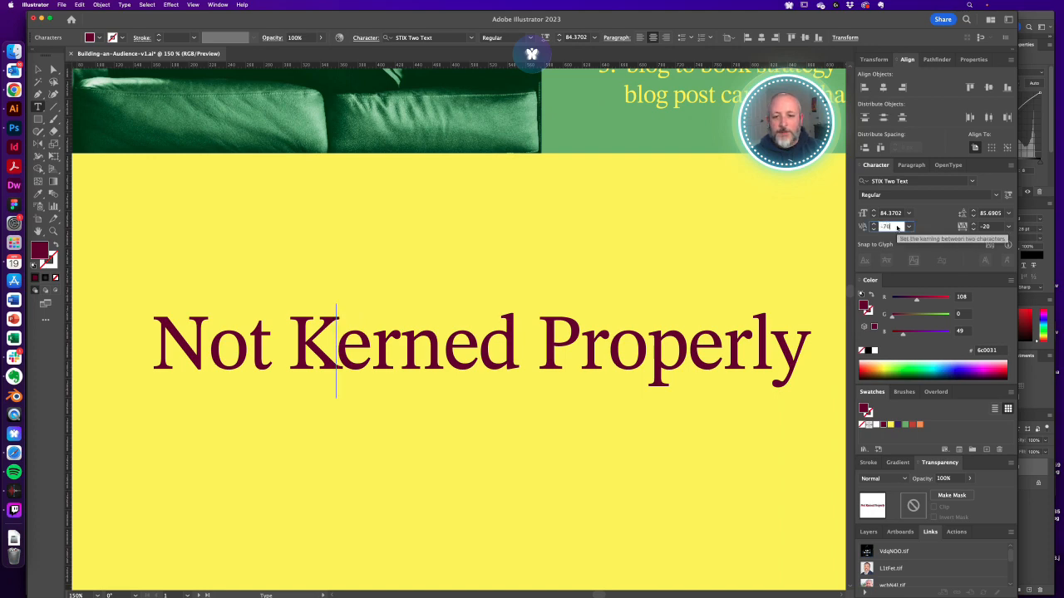
{"action": "key", "text": "Up"}
{"action": "key", "text": "Up"}
{"action": "key", "text": "Up"}
{"action": "key", "text": "Up"}
{"action": "key", "text": "Down"}
{"action": "key", "text": "Down"}
{"action": "key", "text": "Down"}
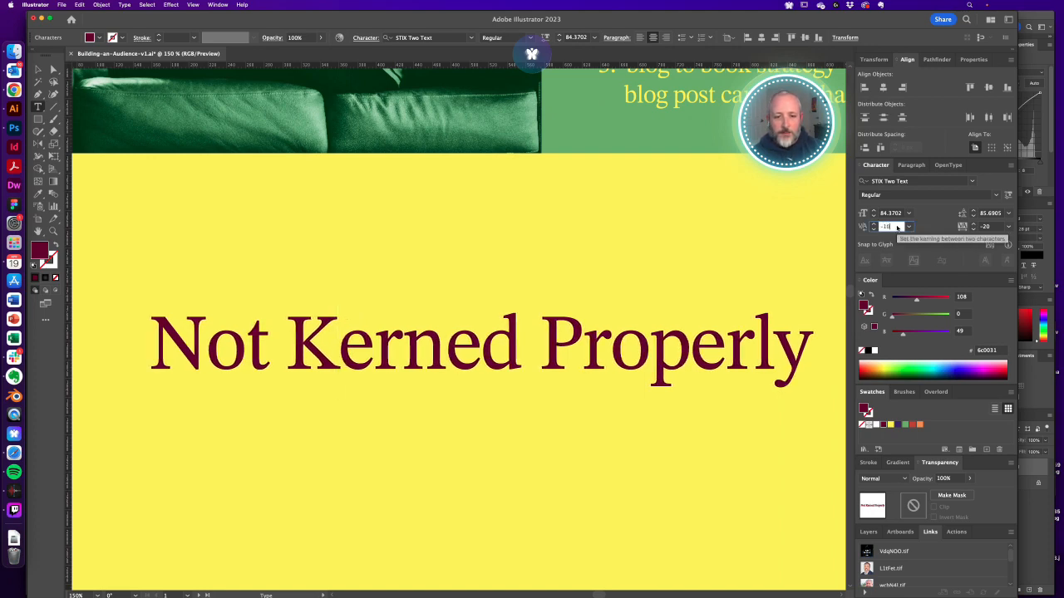
{"action": "key", "text": "Down"}
{"action": "key", "text": "Down"}
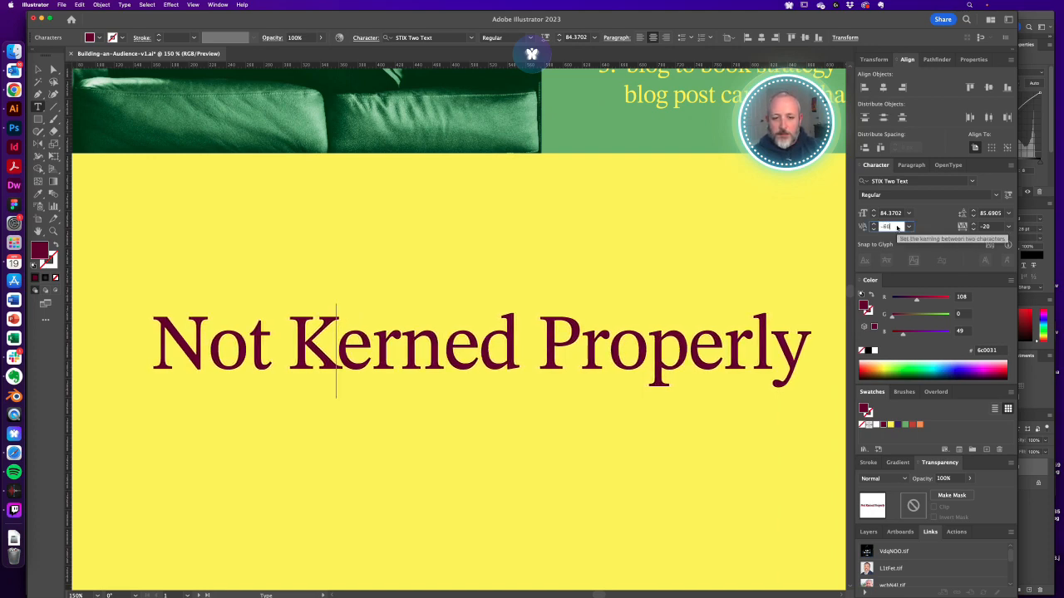
{"action": "key", "text": "Up"}
{"action": "key", "text": "Up"}
{"action": "key", "text": "Up"}
{"action": "key", "text": "Up"}
{"action": "key", "text": "Up"}
{"action": "key", "text": "Down"}
{"action": "key", "text": "Escape"}
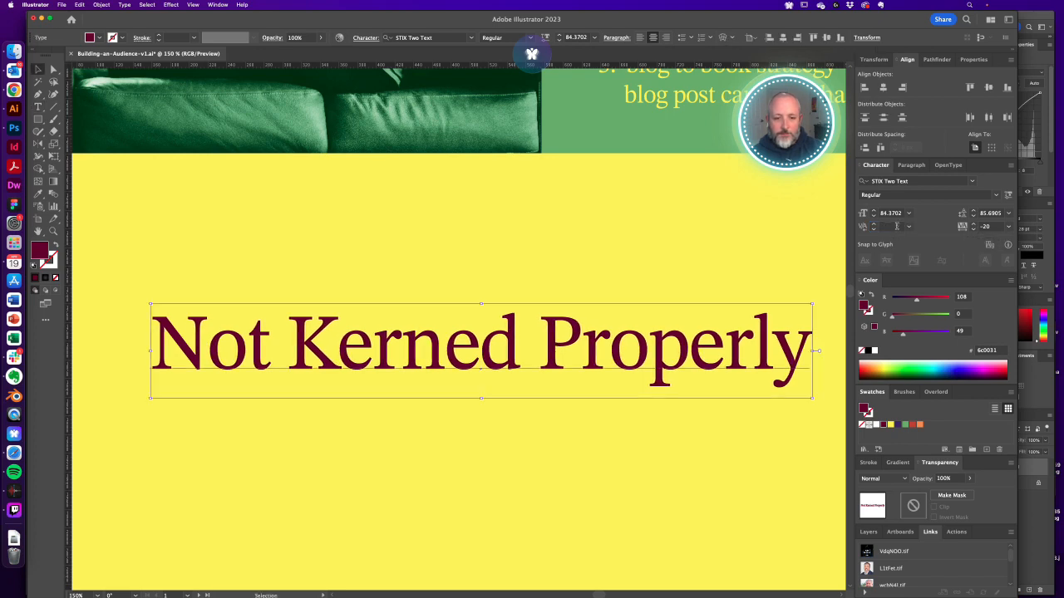
Readjust the kerning between the "K" and "e" of "Kerned" to -30
{"action": "left_click", "coordinate": [561, 342], "text": "alt+super"}
{"action": "left_click", "coordinate": [562, 342], "text": "alt+super"}
{"action": "left_click_drag", "start_coordinate": [536, 352], "coordinate": [677, 369]}
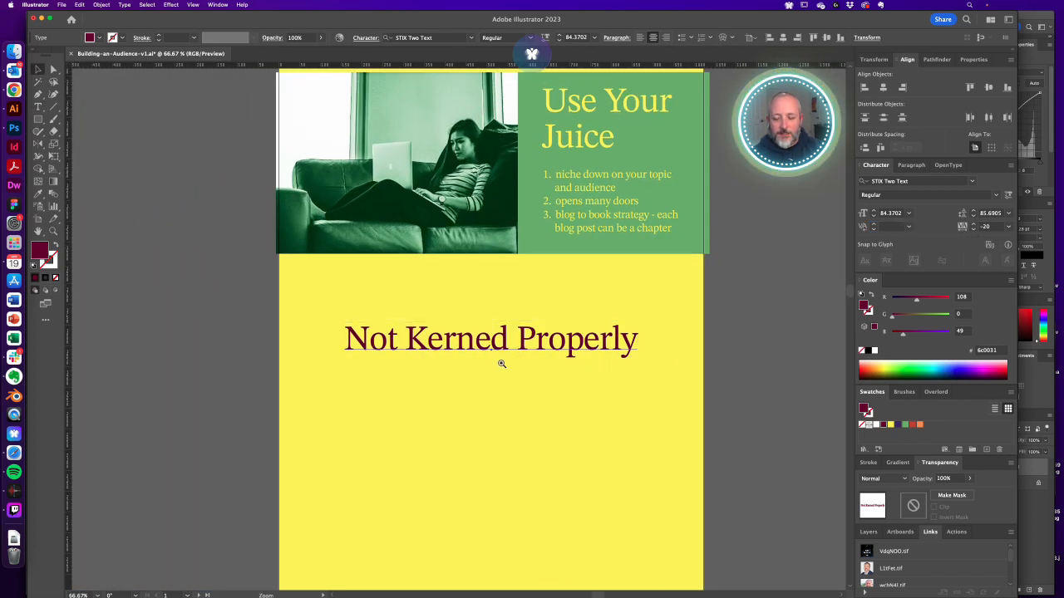
{"action": "left_click", "coordinate": [468, 353], "text": "super"}
{"action": "double_click", "coordinate": [404, 317]}
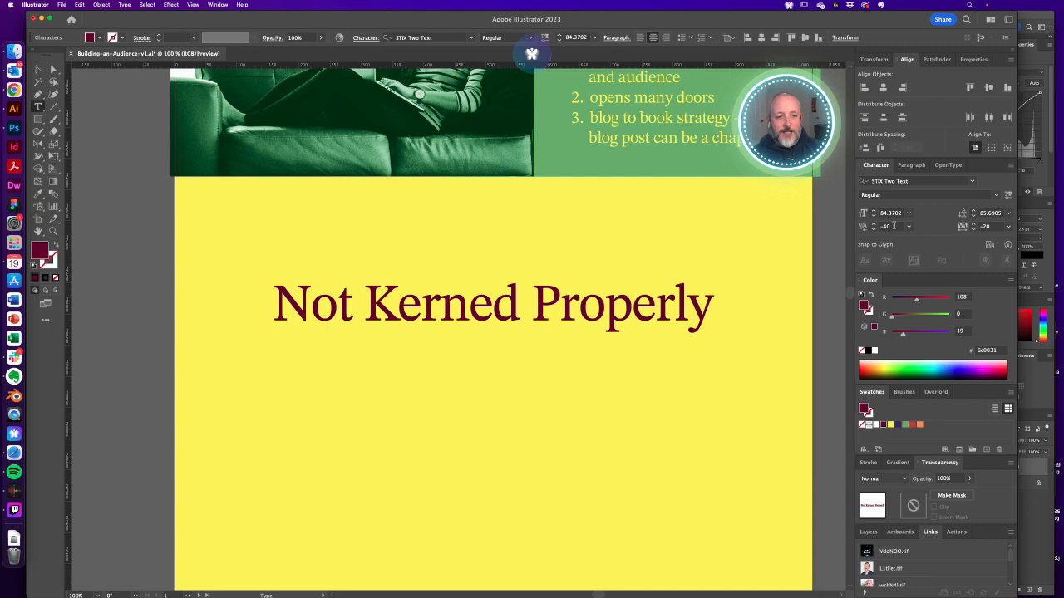
{"action": "key", "text": "shift+Down"}
{"action": "key", "text": "shift+Down"}
{"action": "key", "text": "shift+Up"}
{"action": "key", "text": "shift+Up"}
{"action": "key", "text": "shift+Up"}
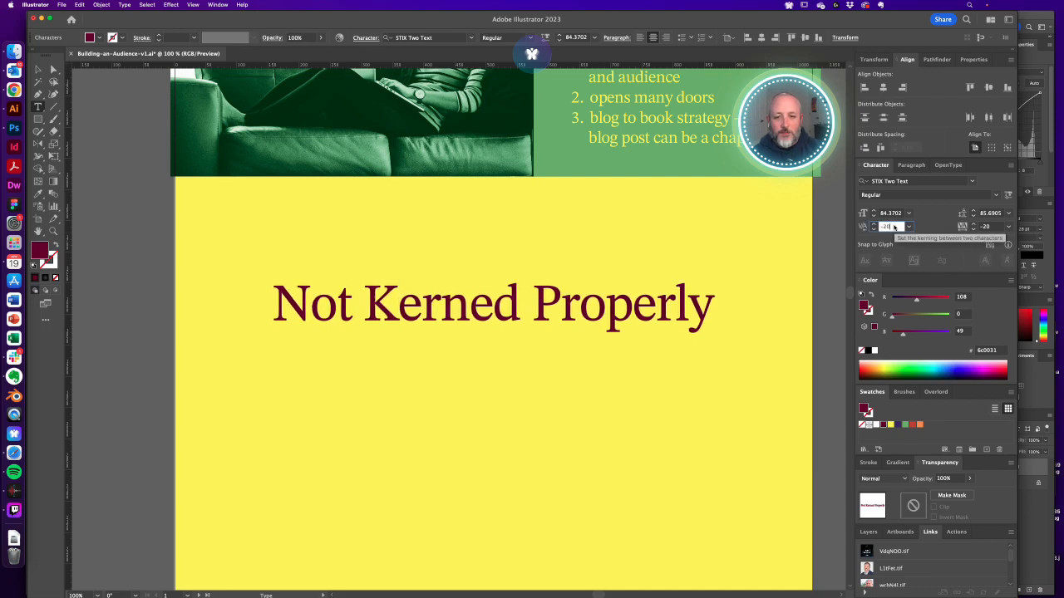
{"action": "key", "text": "Escape"}
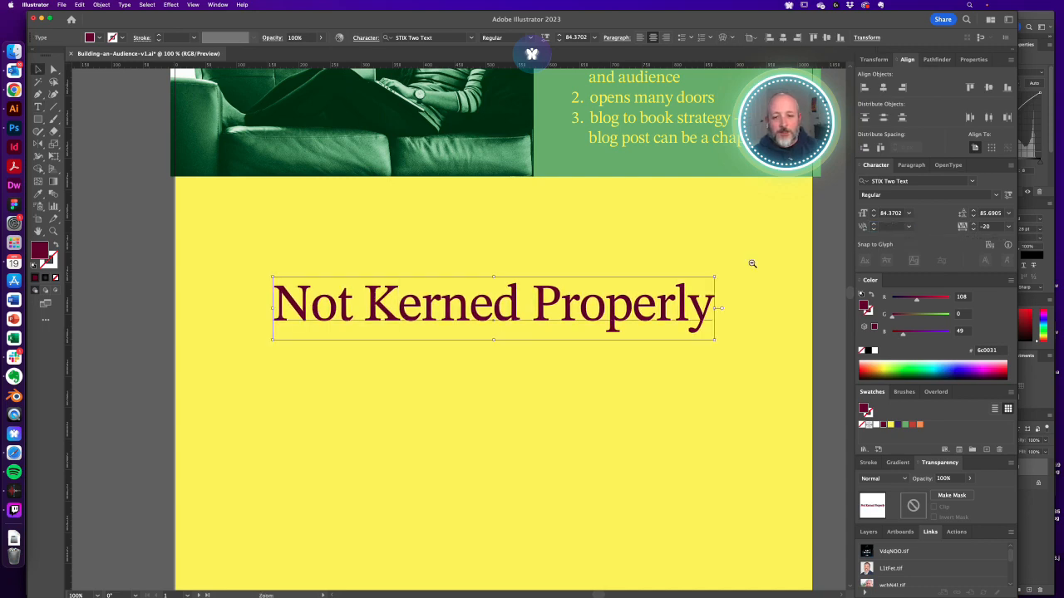
Widen the gap between the "K" and "e" of "Kerned" by raising its kerning to 80
{"action": "left_click", "coordinate": [510, 349], "text": "alt+super"}
{"action": "double_click", "coordinate": [381, 308]}
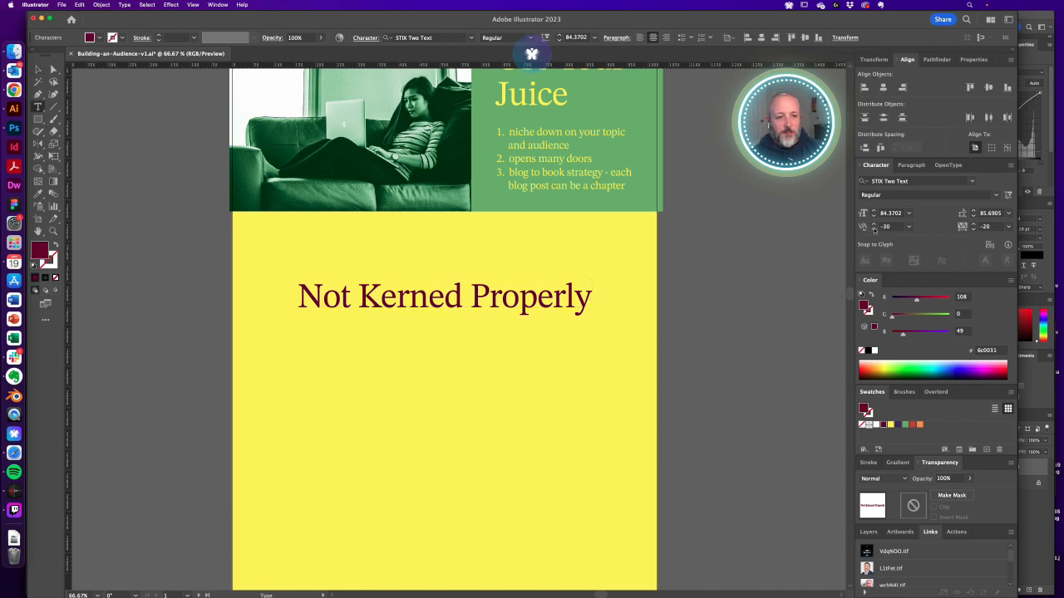
{"action": "key", "text": "shift+Up"}
{"action": "key", "text": "shift+Up"}
{"action": "key", "text": "shift+Up"}
{"action": "key", "text": "shift+Up"}
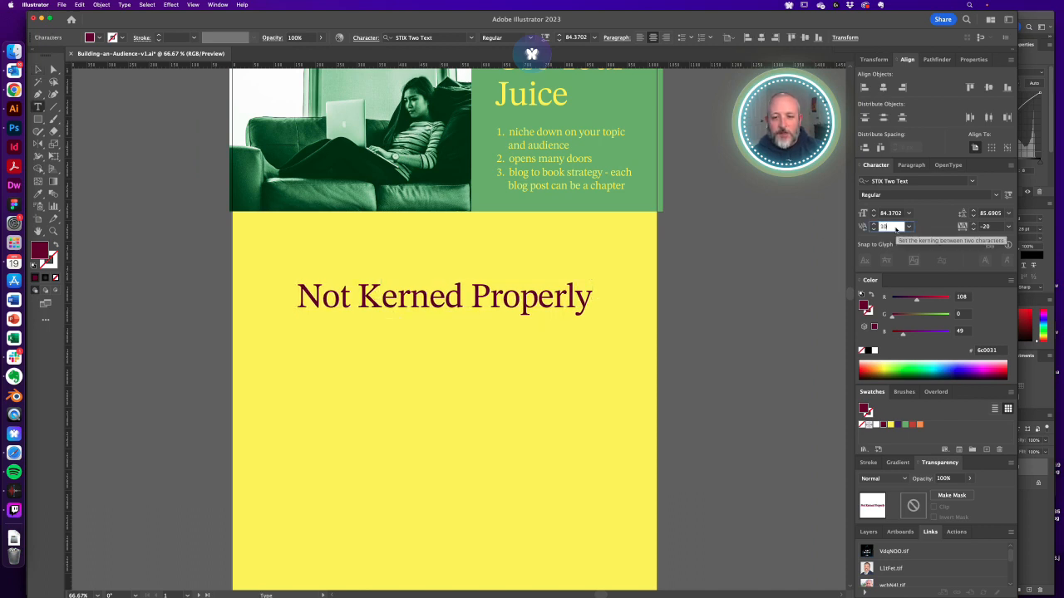
{"action": "key", "text": "shift+Up"}
{"action": "key", "text": "shift+Up"}
{"action": "key", "text": "shift+Up"}
{"action": "key", "text": "shift+Up"}
{"action": "key", "text": "shift+Up"}
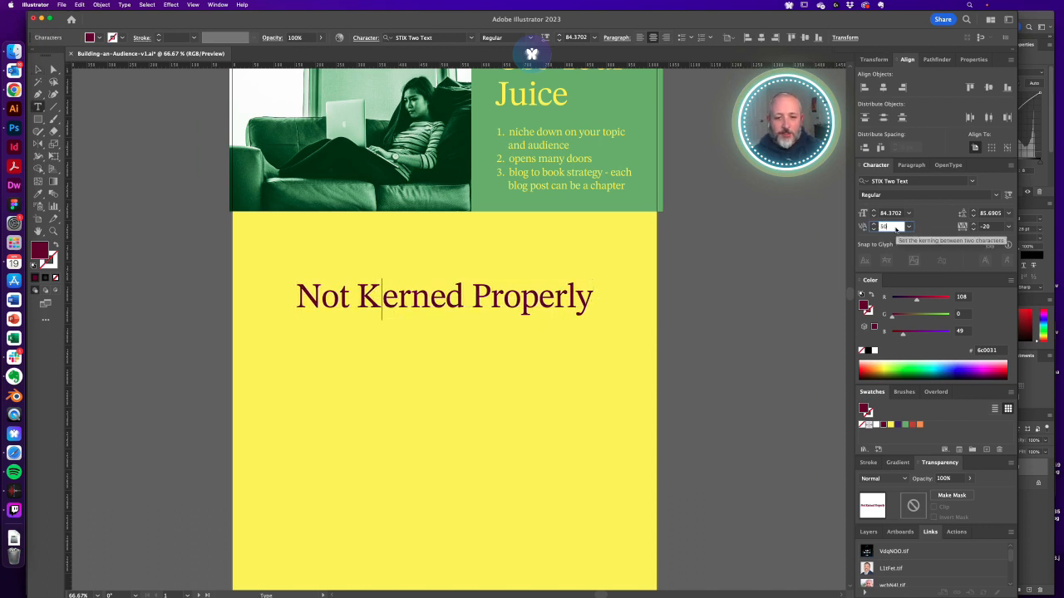
{"action": "key", "text": "shift+Up"}
{"action": "key", "text": "shift+Up"}
{"action": "key", "text": "shift+Up"}
{"action": "key", "text": "shift+Up"}
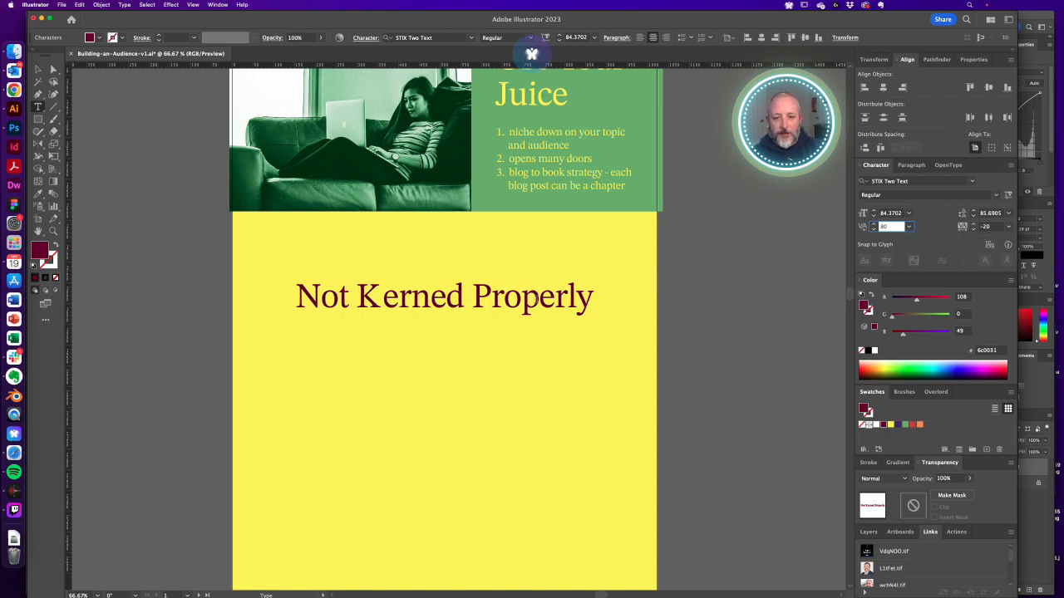
Tighten the kerning between the "K" and "e" of "Kerned" to -10
{"action": "key", "text": "shift+Down"}
{"action": "key", "text": "shift+Down"}
{"action": "key", "text": "shift+Down"}
{"action": "key", "text": "shift+Down"}
{"action": "key", "text": "shift+Down"}
{"action": "key", "text": "shift+Down"}
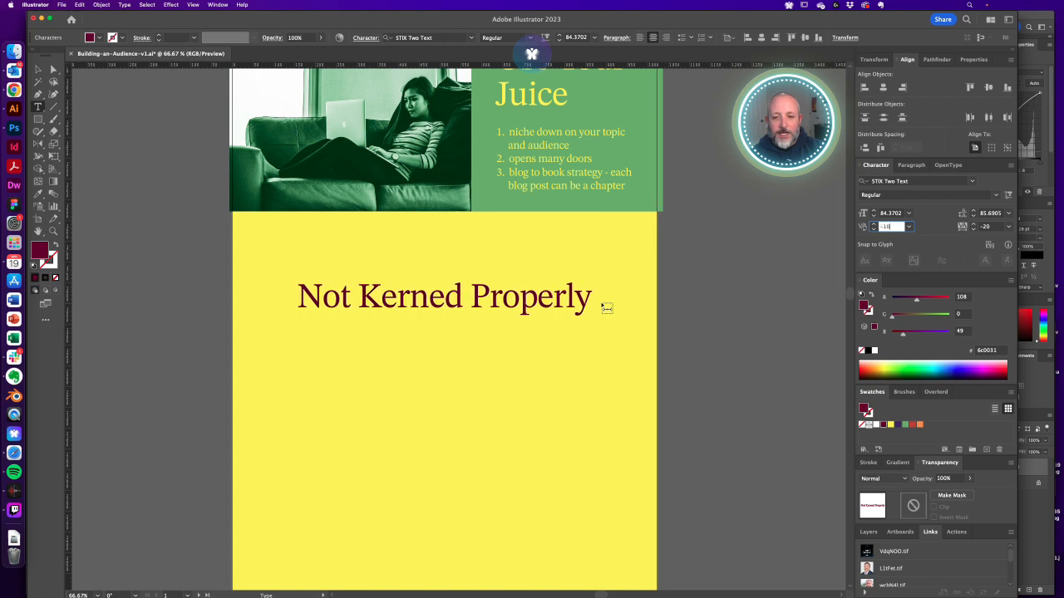
Loosen the gap between the "K" and "e" of "Kerned" to a kerning of 60
{"action": "key", "text": "Down"}
{"action": "key", "text": "Down"}
{"action": "key", "text": "Down"}
{"action": "key", "text": "Down"}
{"action": "key", "text": "Down"}
{"action": "key", "text": "Down"}
{"action": "key", "text": "Down"}
{"action": "key", "text": "Down"}
{"action": "key", "text": "Down"}
{"action": "key", "text": "Down"}
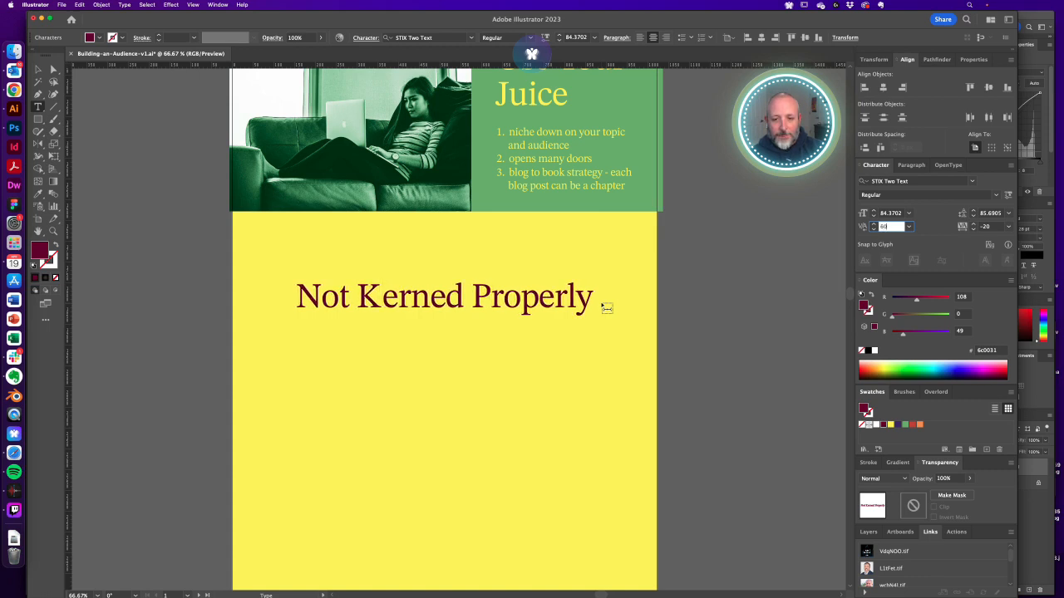
Bring the "K" and "e" of "Kerned" closer together, setting their kerning to -40
{"action": "key", "text": "shift+Down"}
{"action": "key", "text": "shift+Down"}
{"action": "key", "text": "shift+Down"}
{"action": "key", "text": "shift+Down"}
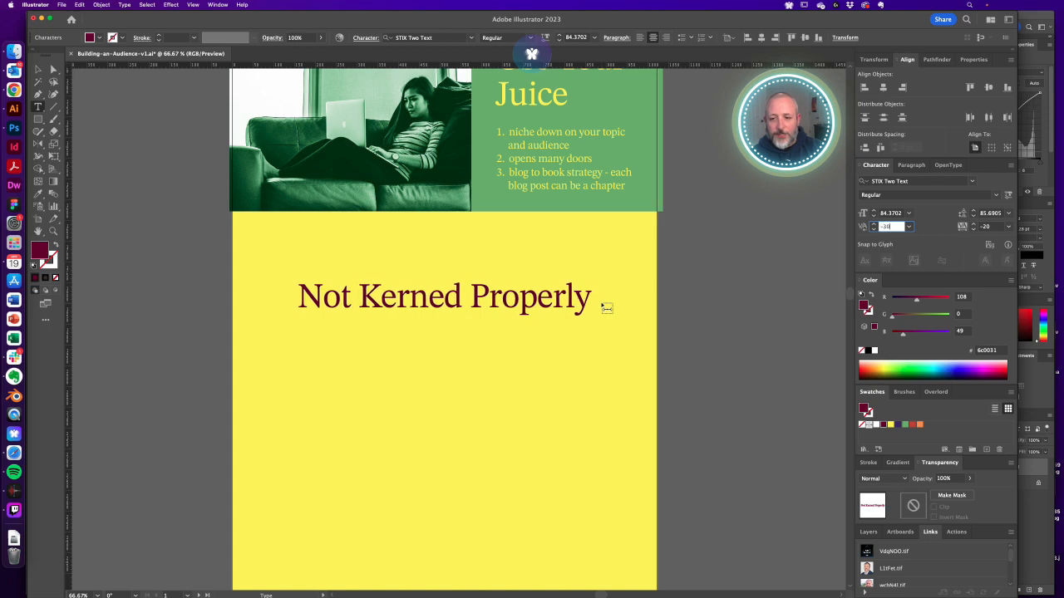
{"action": "key", "text": "shift+Down"}
{"action": "key", "text": "shift+Up"}
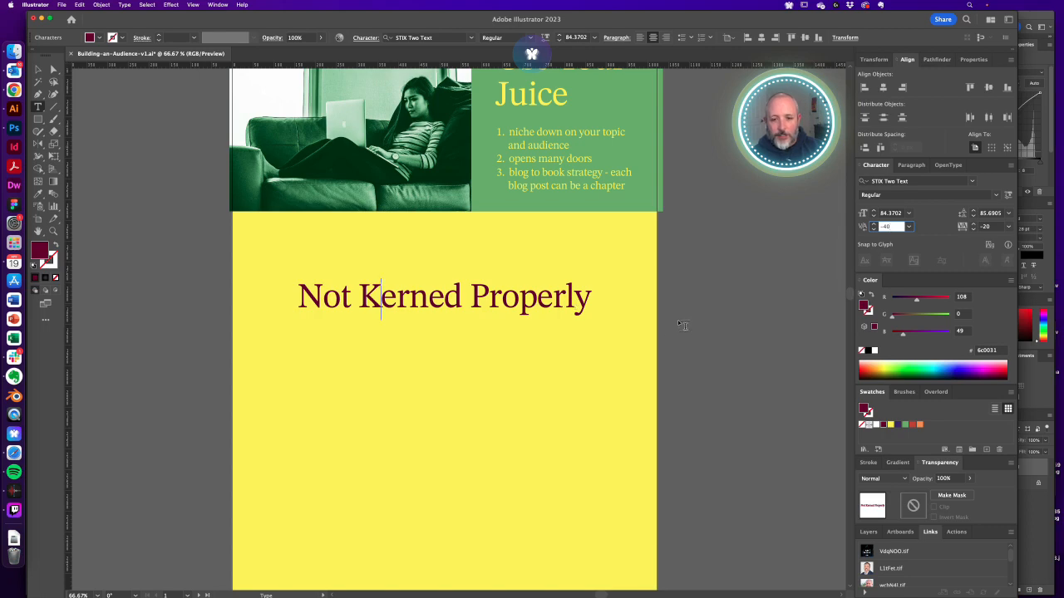
{"action": "key", "text": "ctrl+shift+d"}
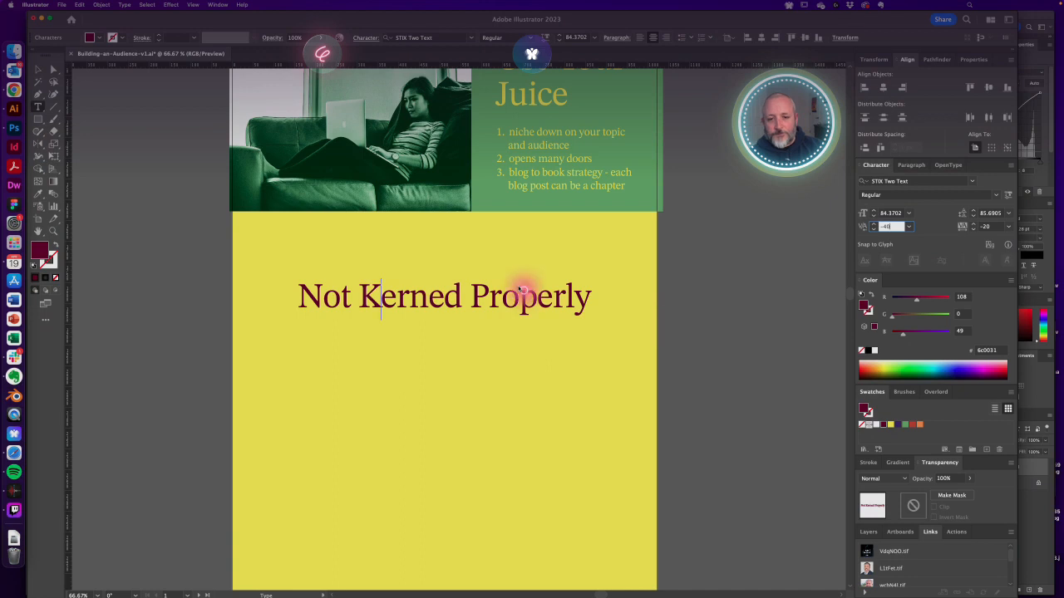
{"action": "mouse_move", "coordinate": [517, 267]}
{"action": "left_mouse_down"}
{"action": "mouse_move", "coordinate": [476, 285]}
{"action": "mouse_move", "coordinate": [491, 337]}
{"action": "mouse_move", "coordinate": [548, 306]}
{"action": "mouse_move", "coordinate": [506, 266]}
{"action": "left_mouse_up"}
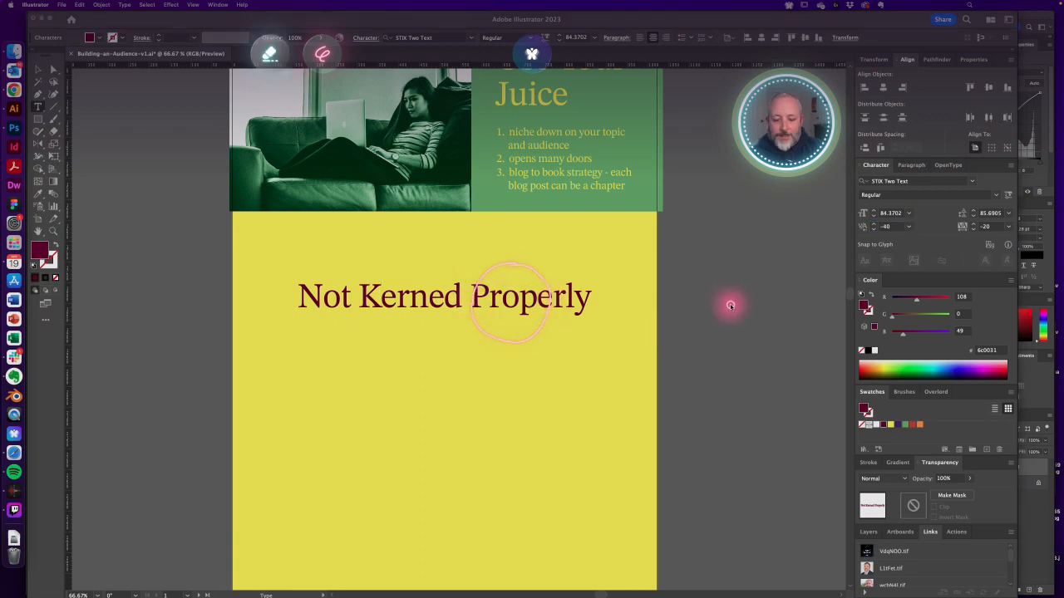
{"action": "key", "text": "Escape"}
Try finer and coarser kerning changes between the "K" and "e" of "Kerned", starting from -30 and ending on -40
{"action": "left_click", "coordinate": [381, 295]}
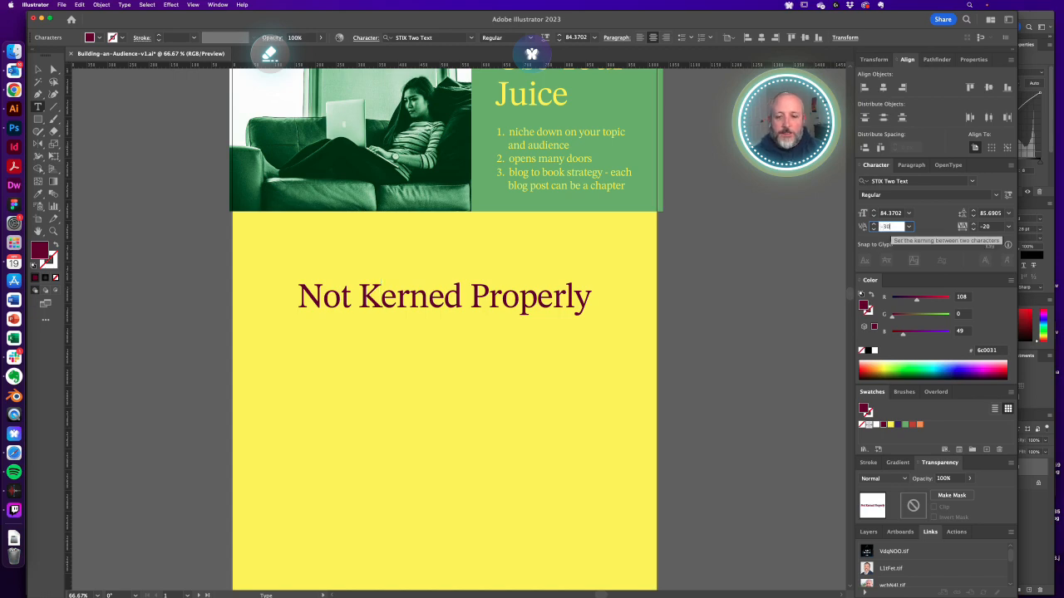
{"action": "key", "text": "Return"}
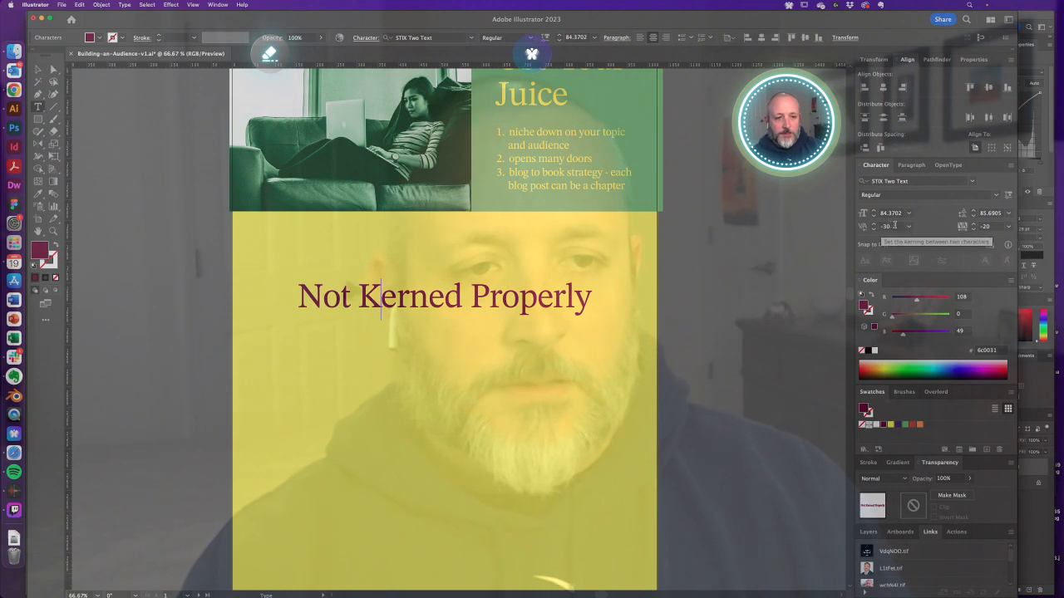
{"action": "left_click", "coordinate": [895, 227]}
{"action": "key", "text": "Up"}
{"action": "key", "text": "Up"}
{"action": "key", "text": "Up"}
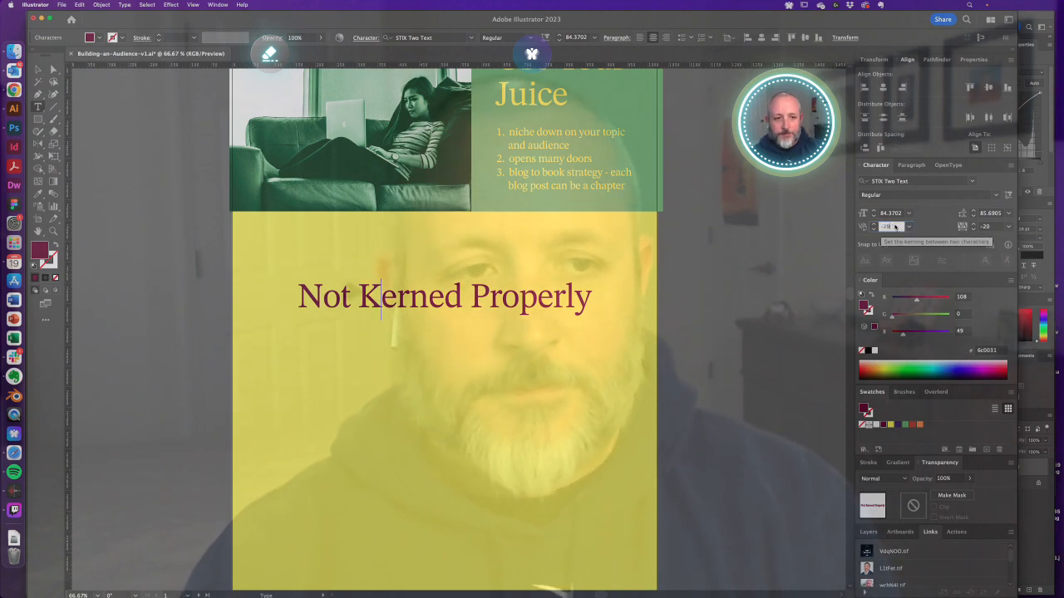
{"action": "key", "text": "Down"}
{"action": "key", "text": "Down"}
{"action": "key", "text": "Down"}
{"action": "key", "text": "Down"}
{"action": "key", "text": "Down"}
{"action": "key", "text": "Down"}
{"action": "key", "text": "Down"}
{"action": "key", "text": "Down"}
{"action": "key", "text": "Down"}
{"action": "key", "text": "Down"}
{"action": "key", "text": "Down"}
{"action": "key", "text": "Down"}
{"action": "key", "text": "Down"}
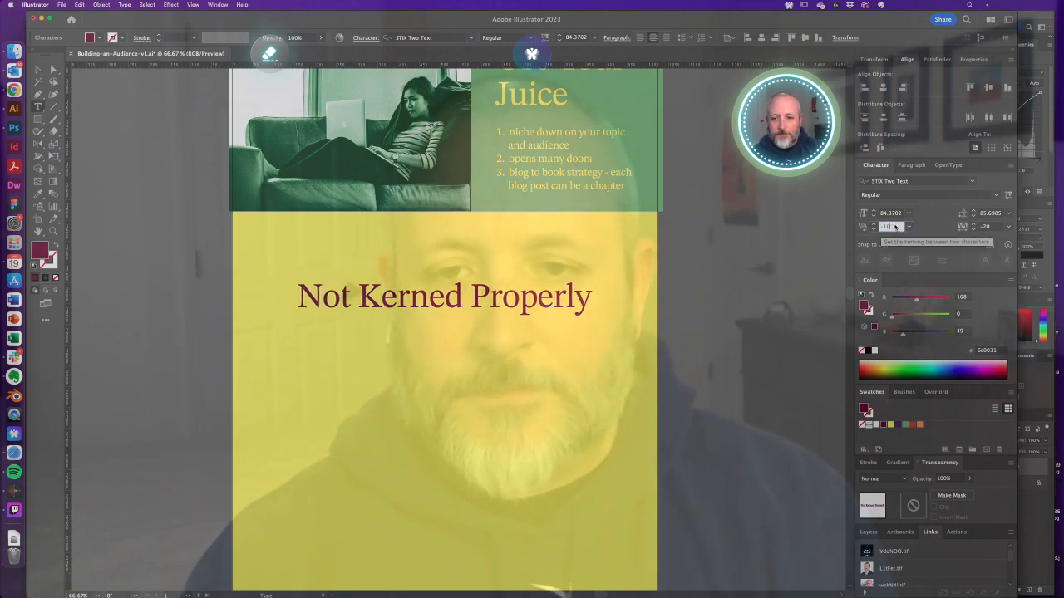
{"action": "key", "text": "shift+Down"}
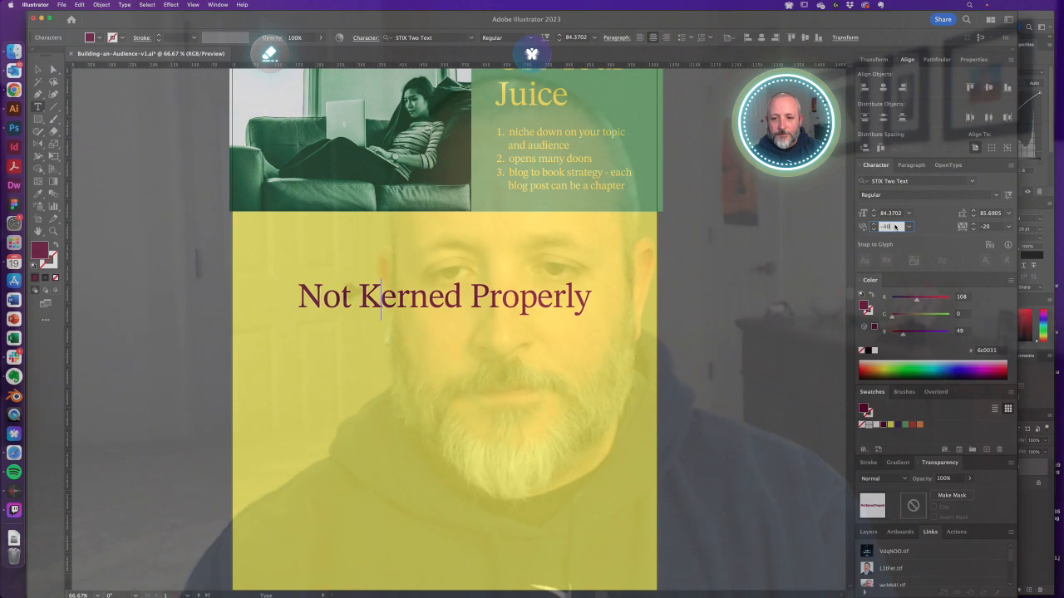
{"action": "key", "text": "Return"}
Delete the "Not Kerned Properly" sample text from the yellow area
{"action": "key", "text": "Escape"}
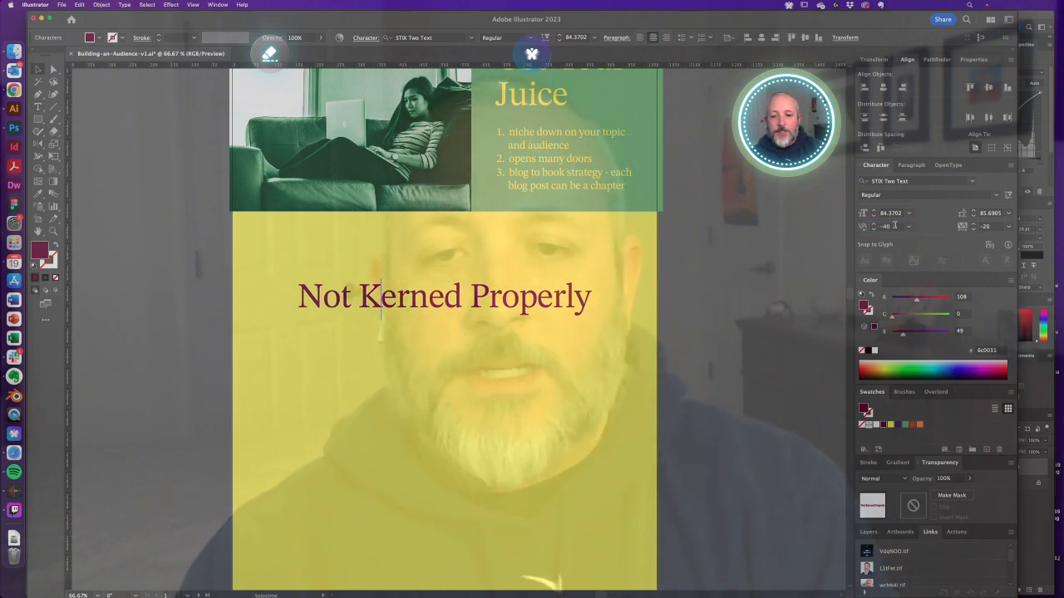
{"action": "key", "text": "Delete"}
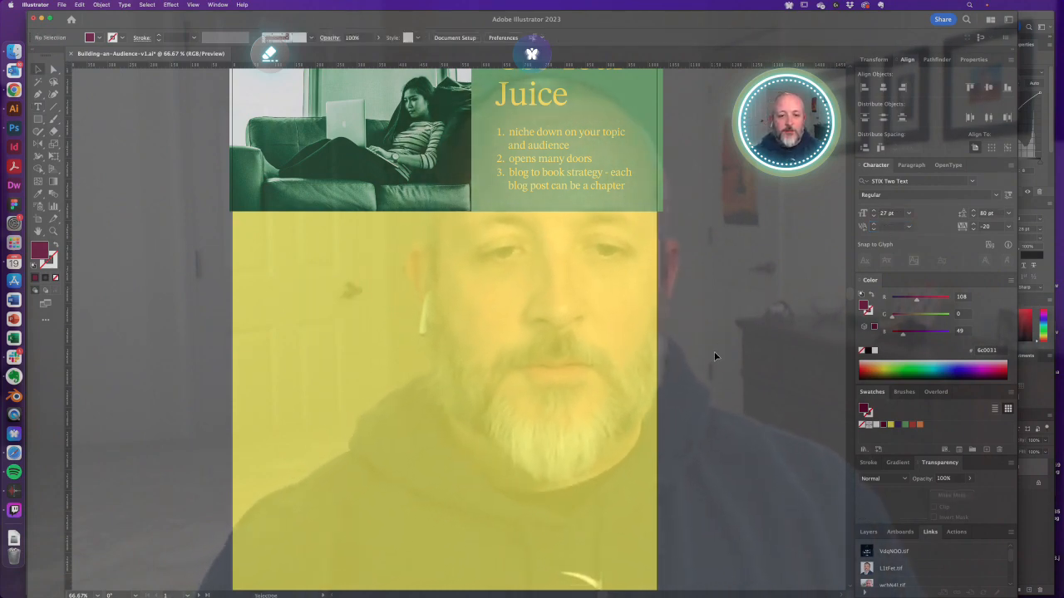
{"action": "left_click_drag", "start_coordinate": [669, 271], "coordinate": [708, 432]}
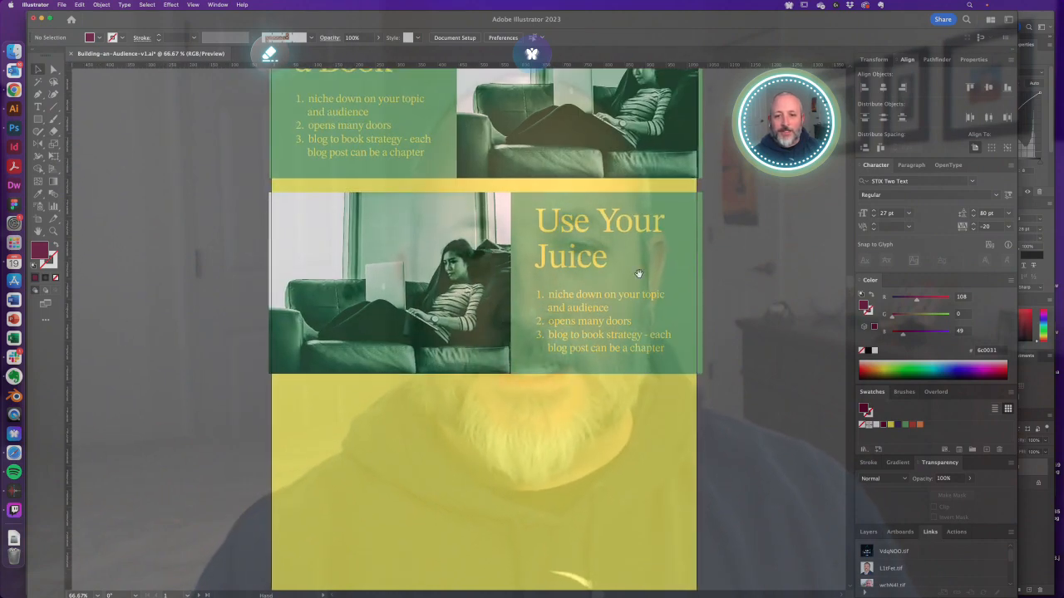
{"action": "left_click_drag", "start_coordinate": [540, 326], "coordinate": [520, 380]}
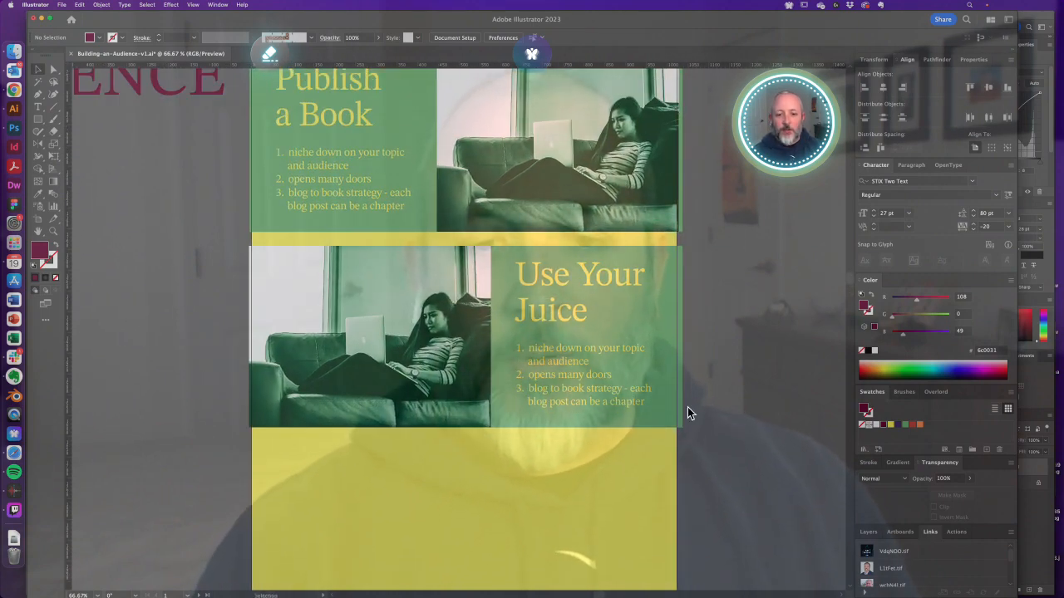
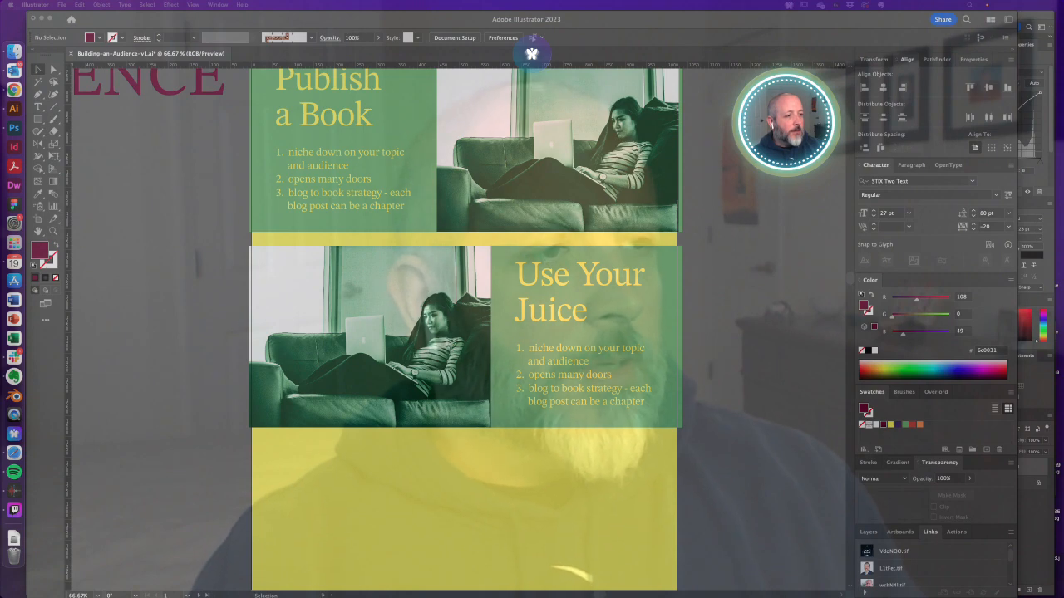
{"action": "left_click", "coordinate": [540, 349]}
{"action": "double_click", "coordinate": [540, 348]}
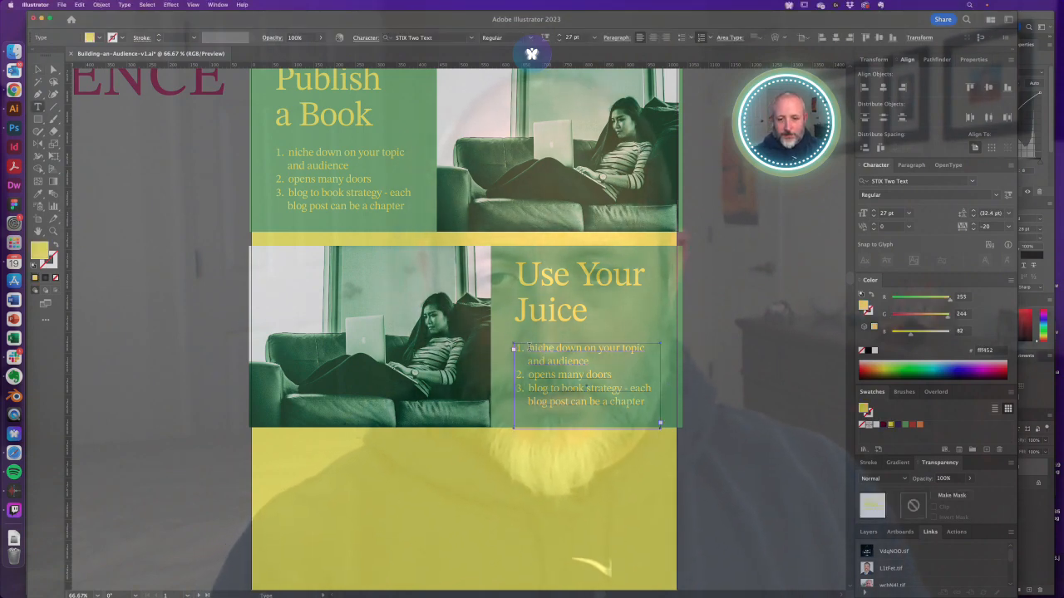
{"action": "key", "text": "super+a"}
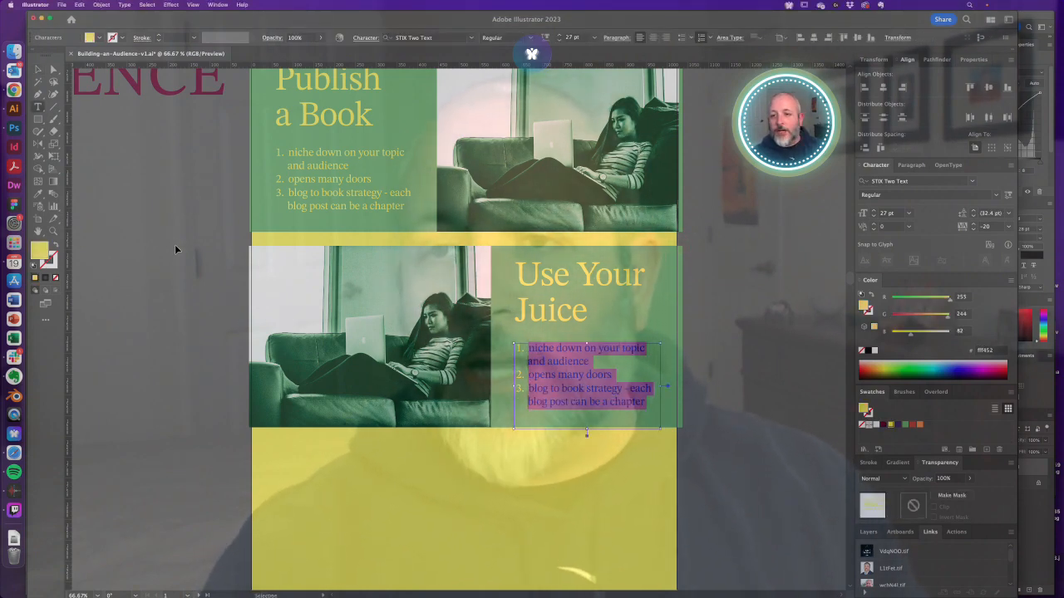
{"action": "left_click", "coordinate": [175, 244], "text": "super"}
Draw a yellow rectangle over the numerals of the "Publish a Book" list, and undo it
{"action": "left_click_drag", "start_coordinate": [271, 146], "coordinate": [318, 164]}
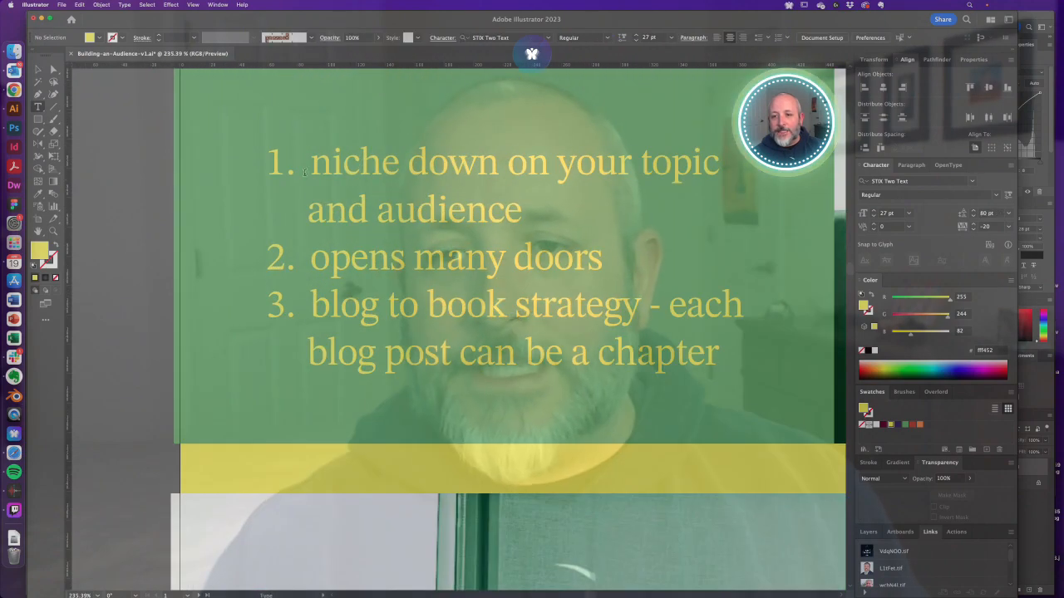
{"action": "key", "text": "m"}
{"action": "mouse_move", "coordinate": [244, 121]}
{"action": "left_mouse_down"}
{"action": "mouse_move", "coordinate": [266, 156]}
{"action": "mouse_move", "coordinate": [309, 409]}
{"action": "left_mouse_up"}
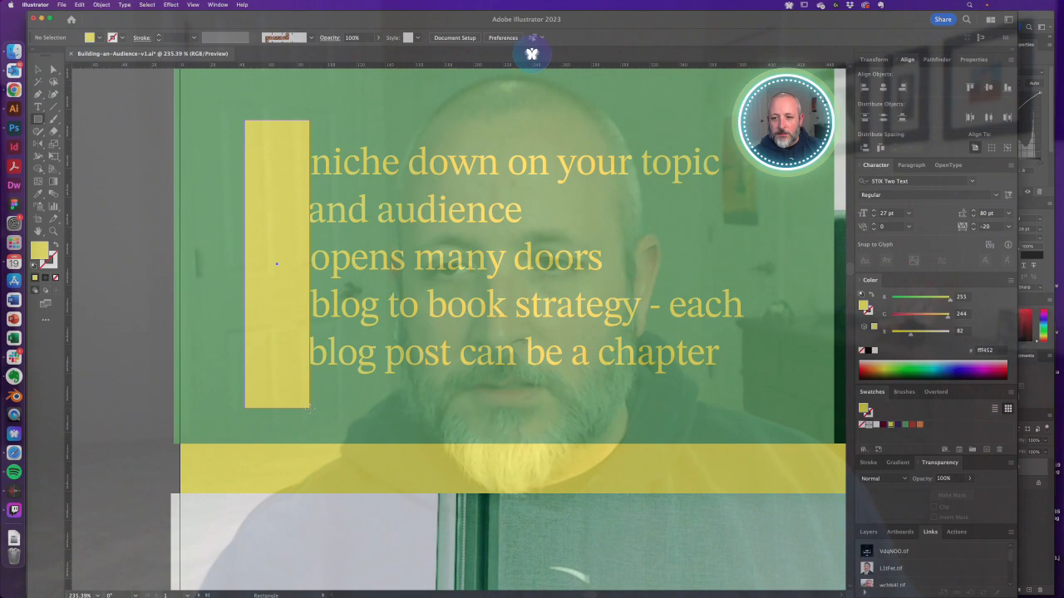
{"action": "key", "text": "super+z"}
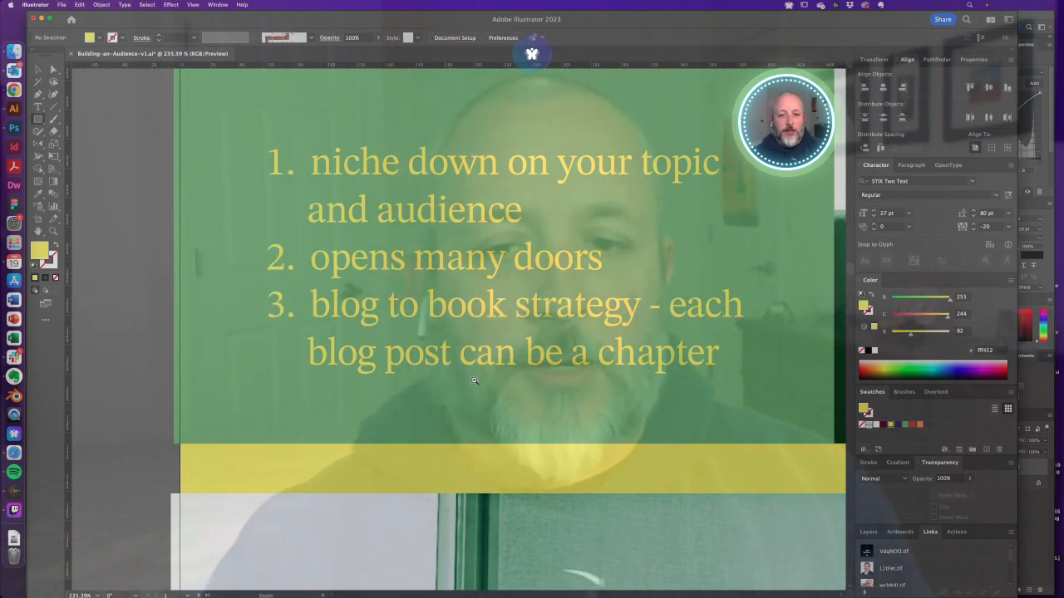
Replace the "Use Your Juice" list with "look at existing relationships", "find your guest starring role first" and "get yourself into the game"
{"action": "left_click", "coordinate": [471, 364], "text": "alt+super"}
{"action": "left_click", "coordinate": [467, 366], "text": "alt+super"}
{"action": "left_click", "coordinate": [466, 367], "text": "alt+super"}
{"action": "left_click", "coordinate": [482, 368], "text": "alt+super"}
{"action": "left_click_drag", "start_coordinate": [645, 423], "coordinate": [498, 324]}
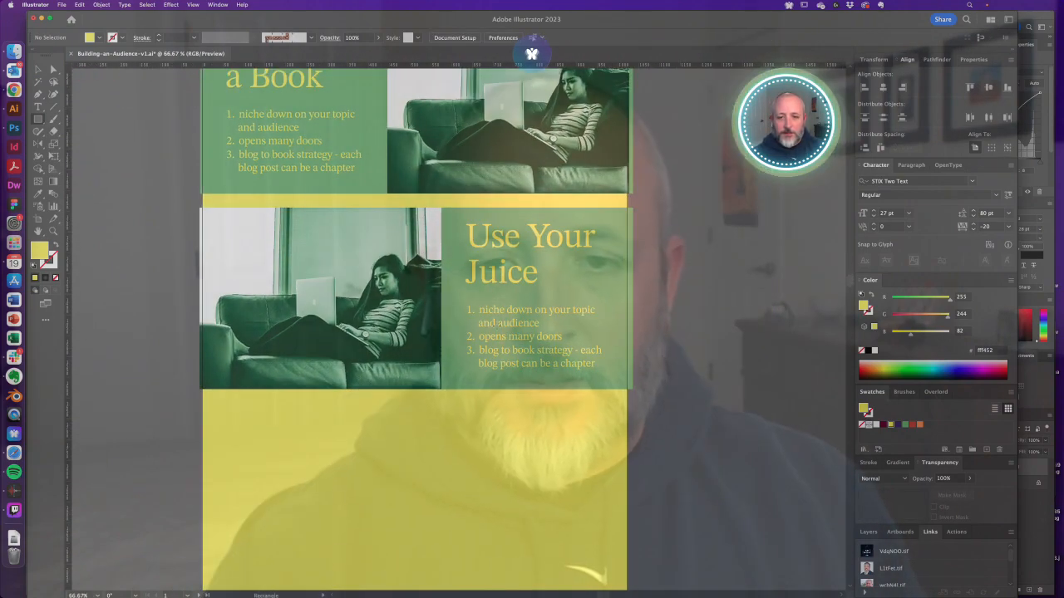
{"action": "left_click", "coordinate": [480, 310]}
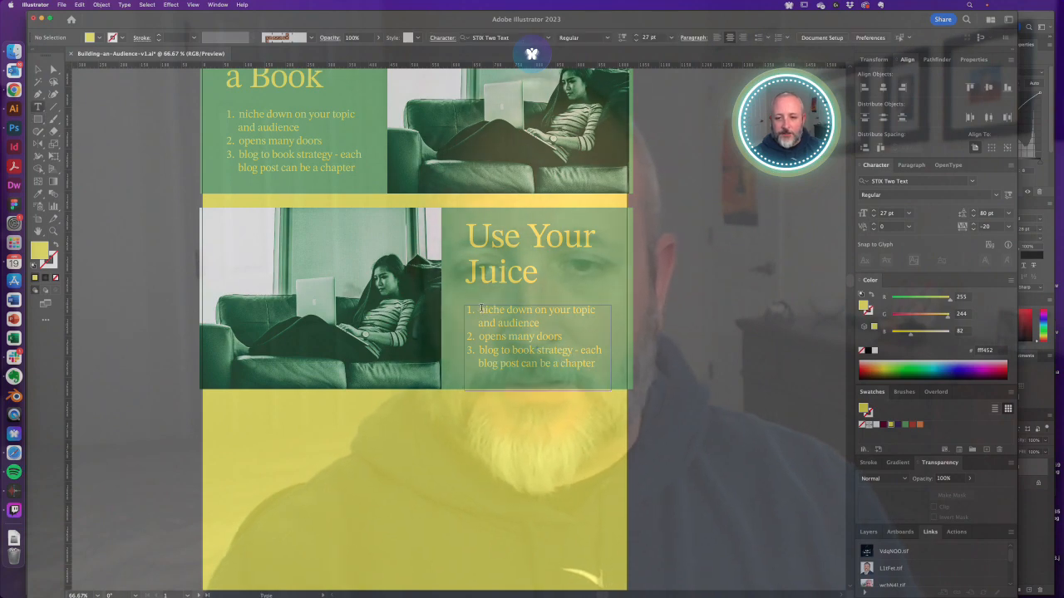
{"action": "key", "text": "super+a"}
{"action": "type", "text": "1. look at existing relationships 2. find your guest starring role first 3. get yourself into the game"}
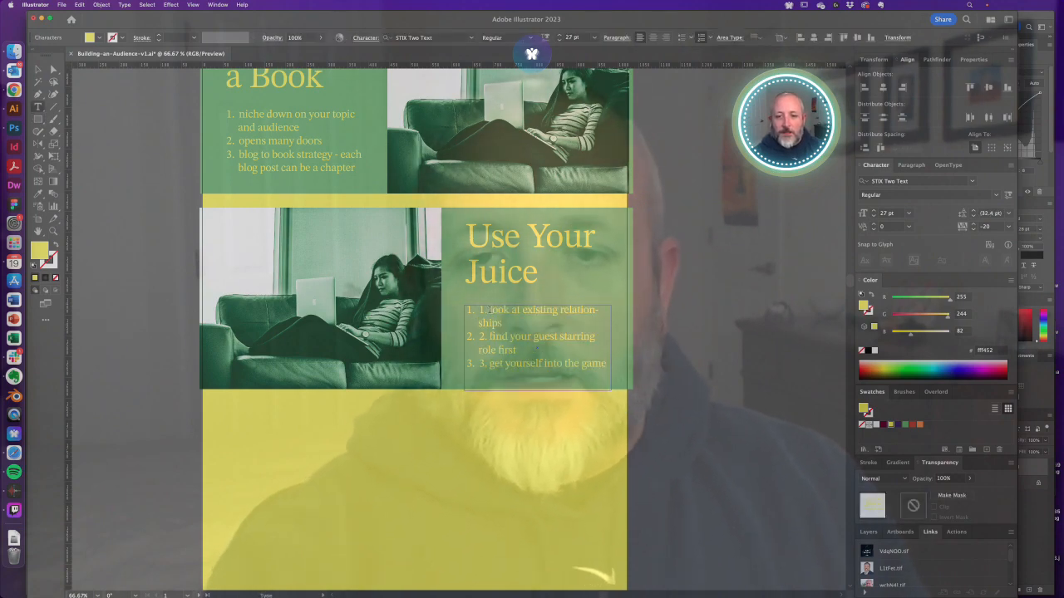
Remove the duplicate numerals from the three items of the "Use Your Juice" list
{"action": "left_click_drag", "start_coordinate": [489, 309], "coordinate": [468, 309]}
{"action": "key", "text": "BackSpace"}
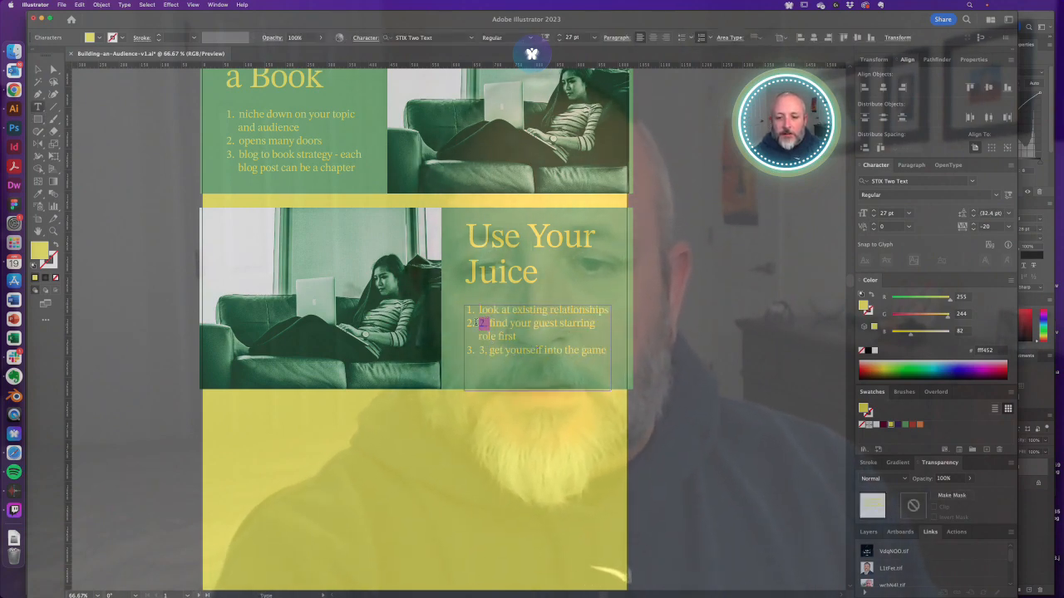
{"action": "key", "text": "BackSpace"}
{"action": "key", "text": "BackSpace"}
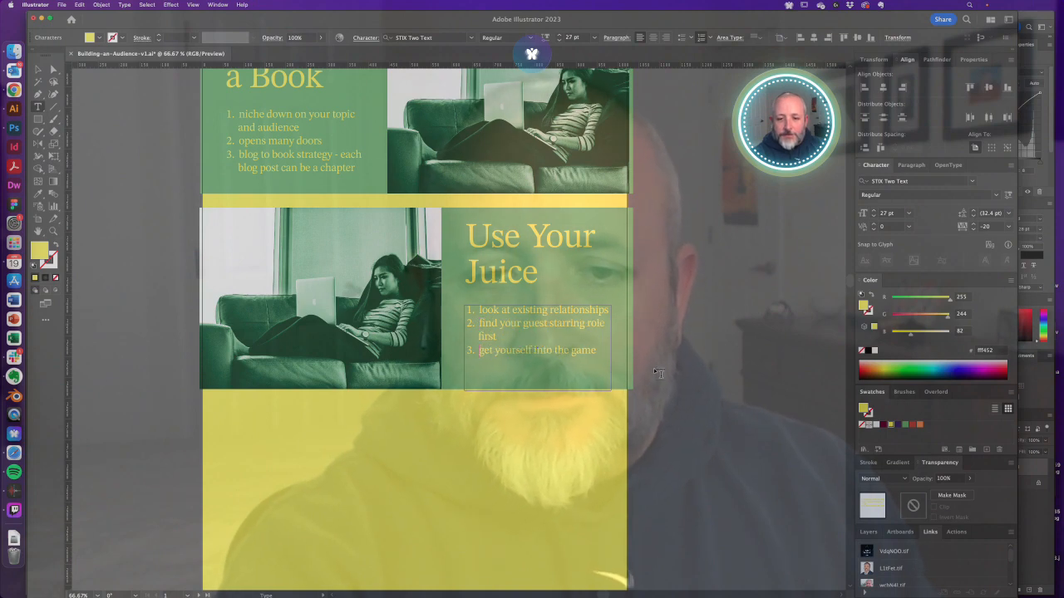
{"action": "left_click", "coordinate": [657, 368]}
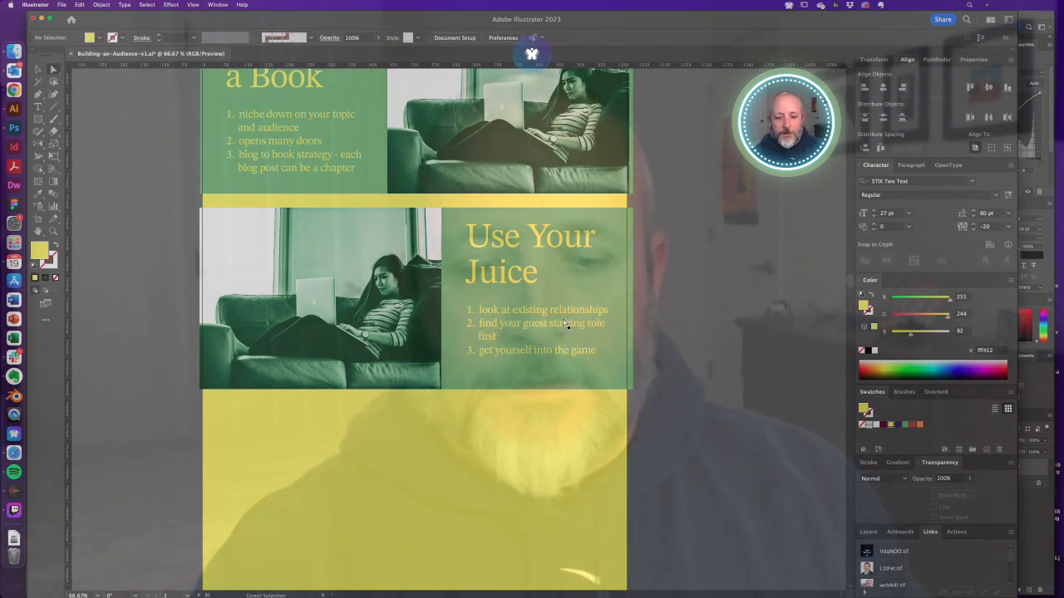
Show the guides and nudge the "Use Your Juice" heading and list left together to fit the right margin guide
{"action": "key", "text": "super+;"}
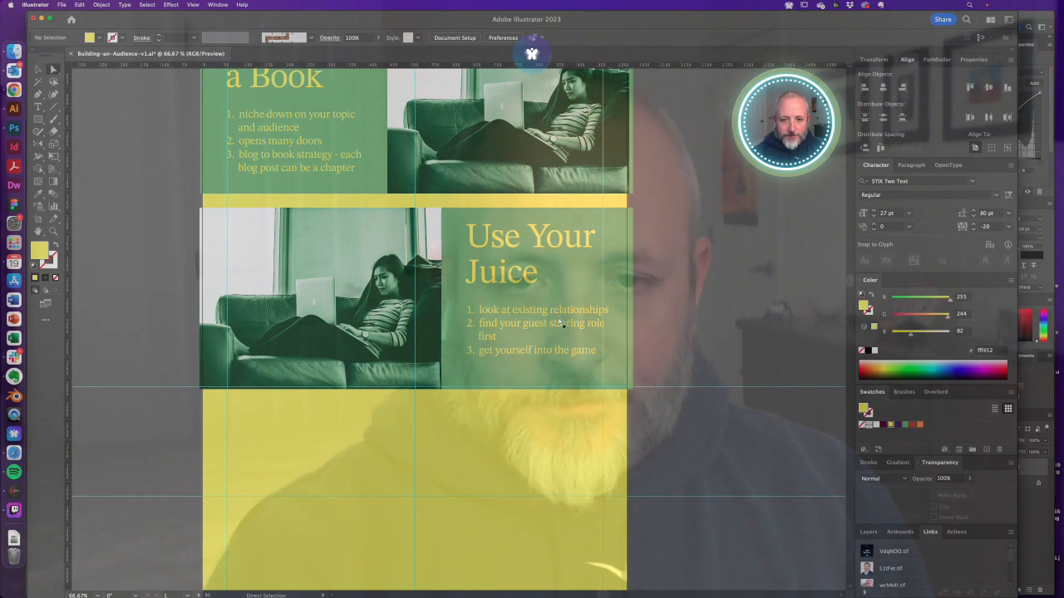
{"action": "left_click", "coordinate": [564, 324]}
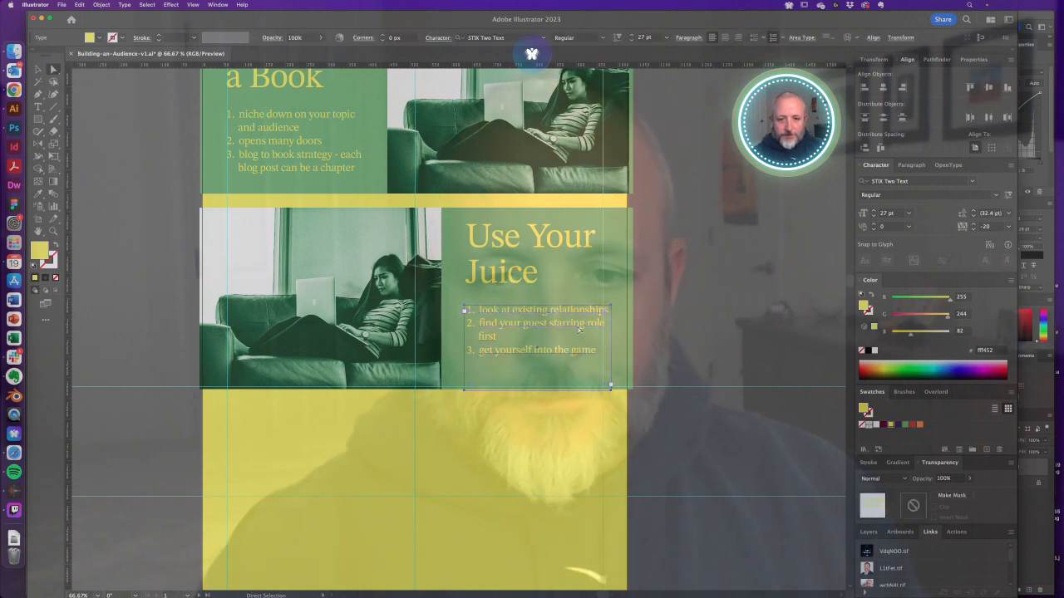
{"action": "left_click", "coordinate": [501, 273], "text": "shift"}
{"action": "left_click_drag", "start_coordinate": [501, 272], "coordinate": [498, 272]}
{"action": "key", "text": "Left"}
{"action": "key", "text": "Left"}
{"action": "key", "text": "Left"}
{"action": "key", "text": "Left"}
{"action": "key", "text": "Left"}
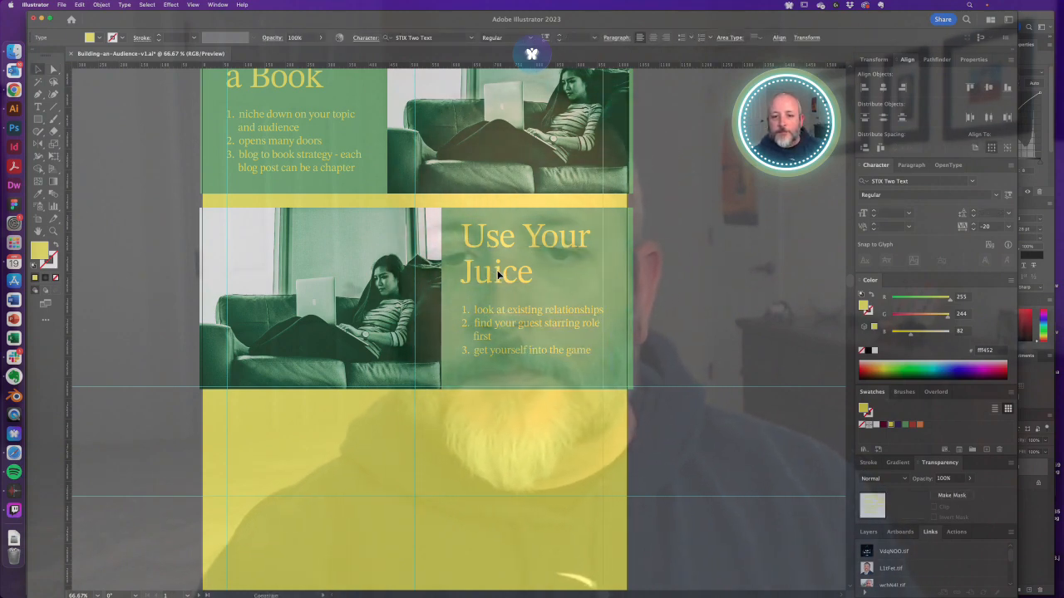
{"action": "left_click", "coordinate": [676, 274]}
Relink the "Use Your Juice" section's photo to the unsplash image of people working at a laptop from the Reference folder
{"action": "left_click_drag", "start_coordinate": [496, 324], "coordinate": [536, 366]}
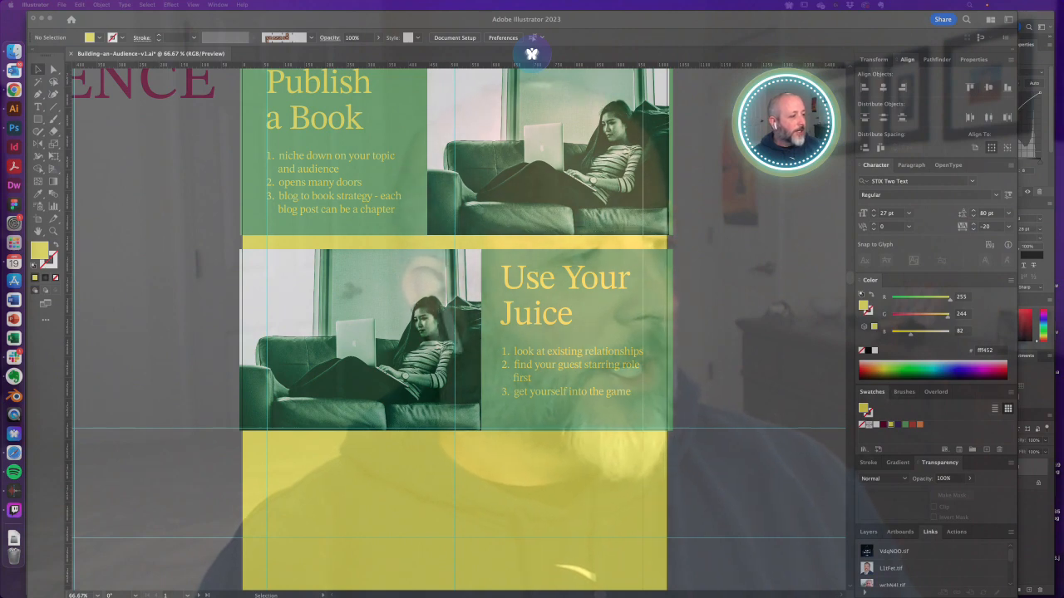
{"action": "left_click", "coordinate": [364, 320]}
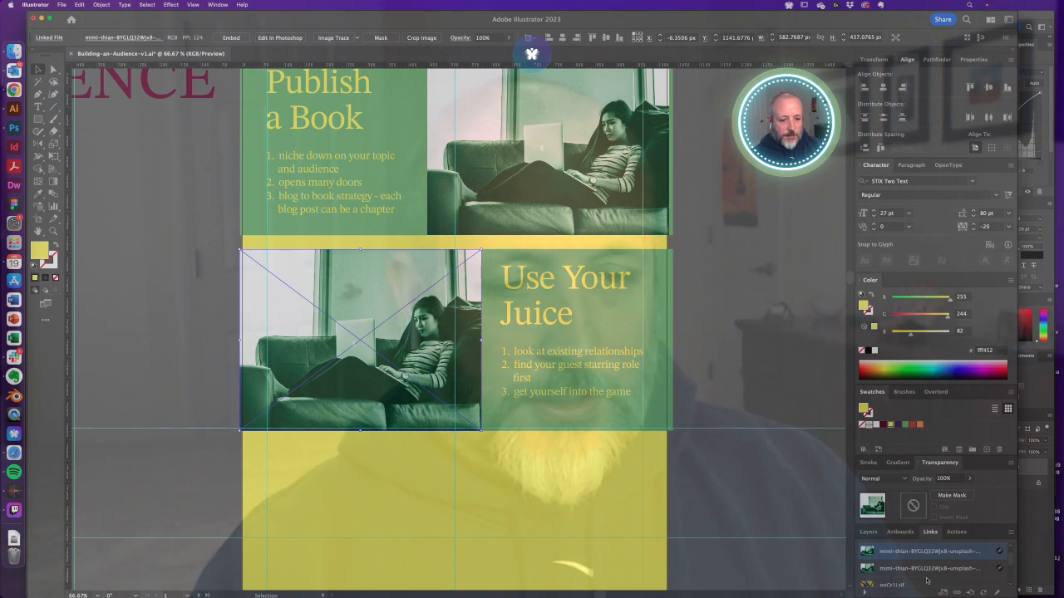
{"action": "left_click", "coordinate": [956, 593]}
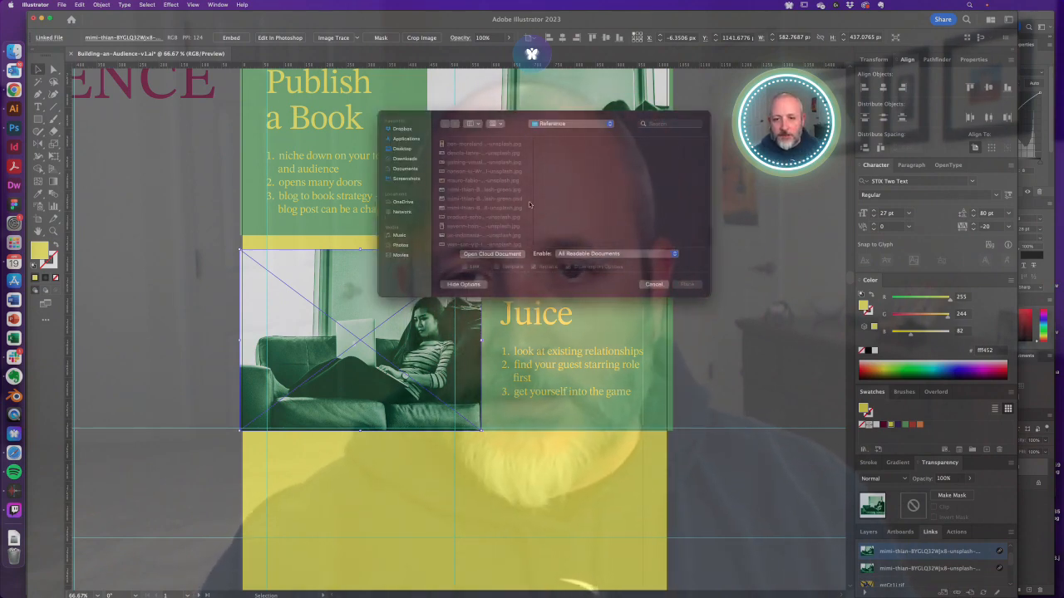
{"action": "left_click", "coordinate": [480, 180]}
{"action": "key", "text": "Down"}
{"action": "key", "text": "Down"}
{"action": "key", "text": "Down"}
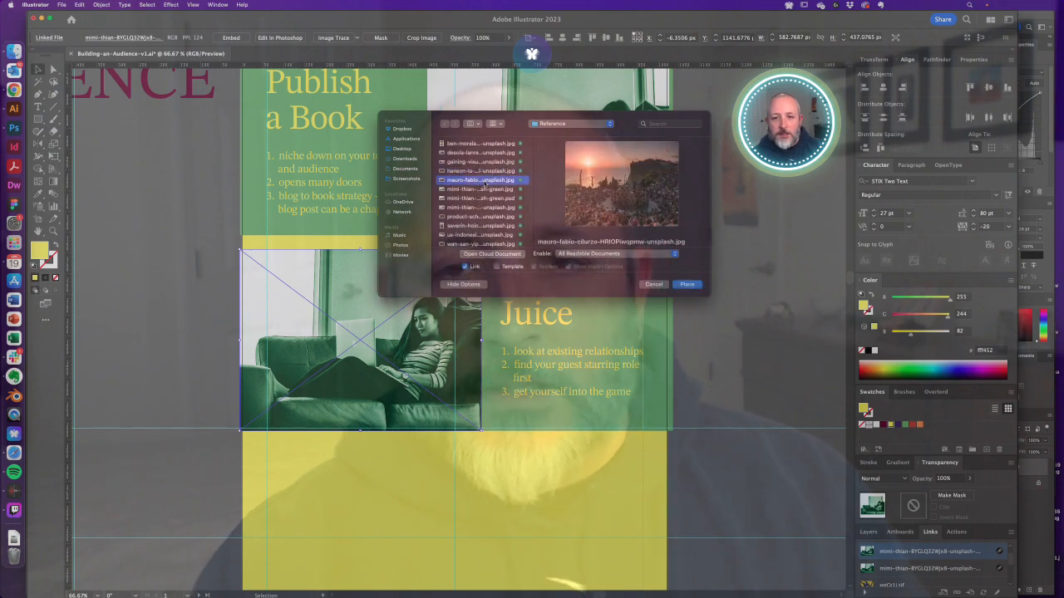
{"action": "key", "text": "Down"}
{"action": "key", "text": "Down"}
{"action": "key", "text": "Down"}
{"action": "key", "text": "Down"}
{"action": "key", "text": "Down"}
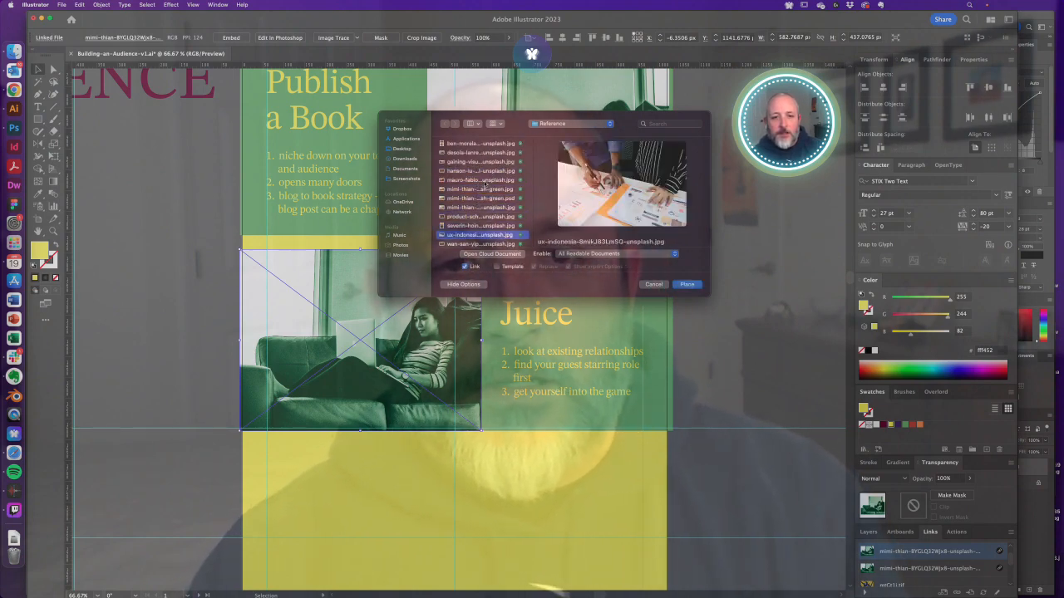
{"action": "key", "text": "Up"}
{"action": "key", "text": "Up"}
{"action": "key", "text": "Up"}
{"action": "key", "text": "Up"}
{"action": "key", "text": "Up"}
{"action": "key", "text": "Up"}
{"action": "key", "text": "Up"}
{"action": "key", "text": "Up"}
{"action": "key", "text": "Up"}
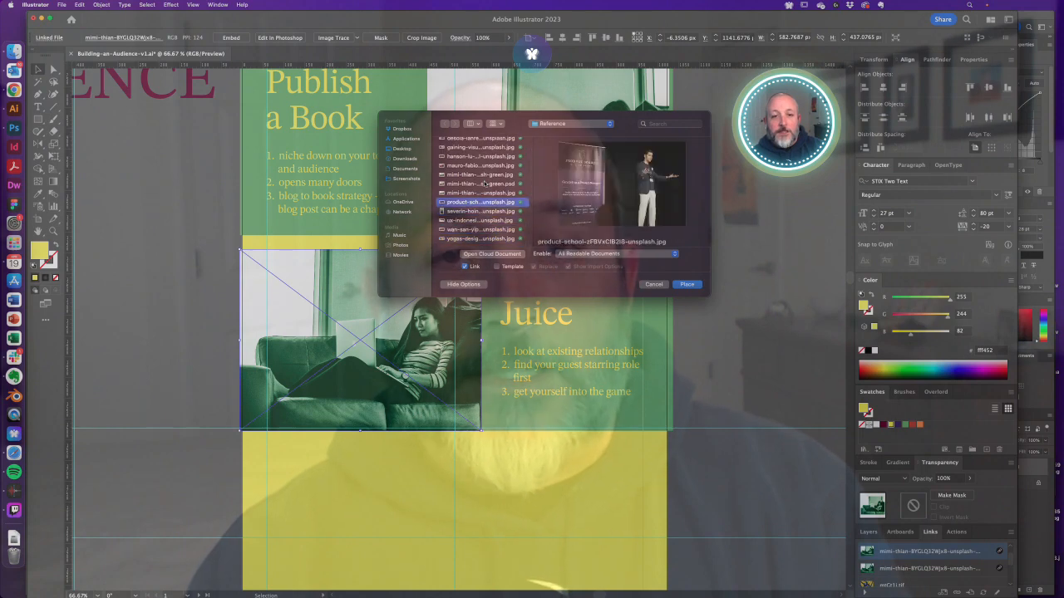
{"action": "key", "text": "Up"}
{"action": "key", "text": "Up"}
{"action": "key", "text": "Up"}
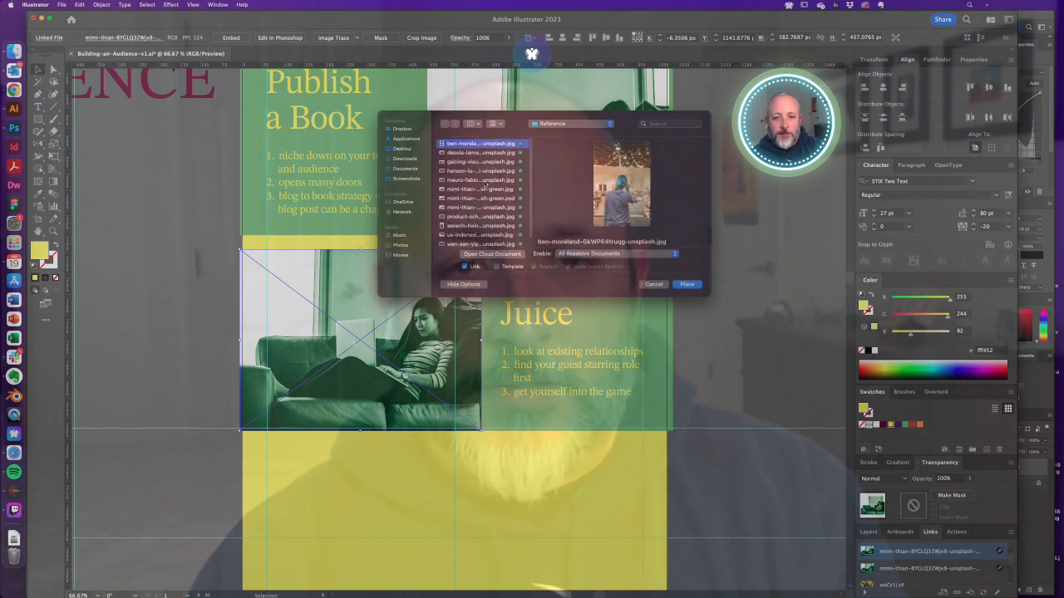
{"action": "key", "text": "Down"}
{"action": "key", "text": "Down"}
{"action": "key", "text": "Up"}
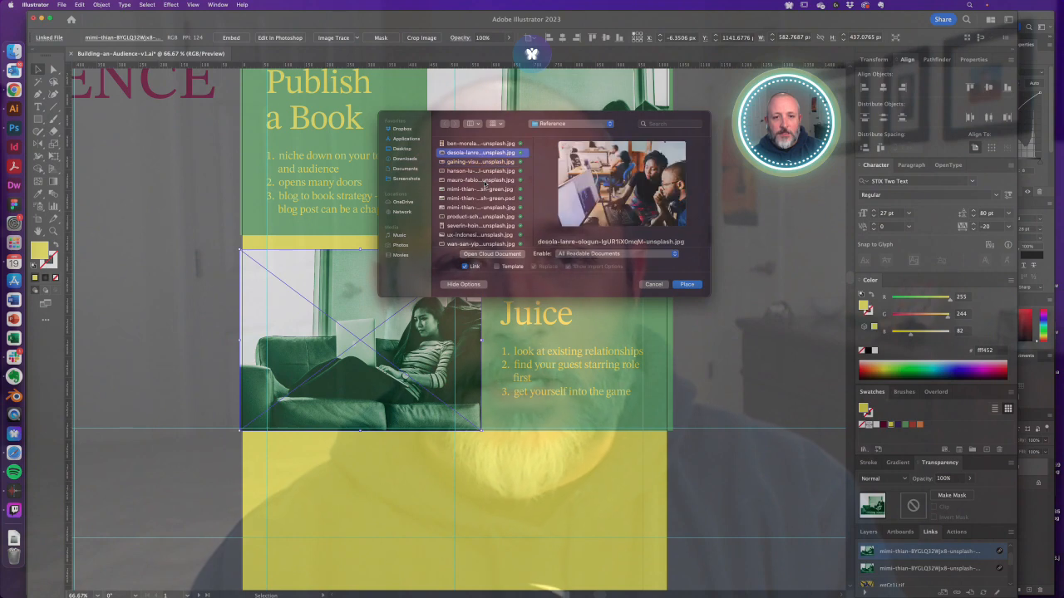
{"action": "key", "text": "Return"}
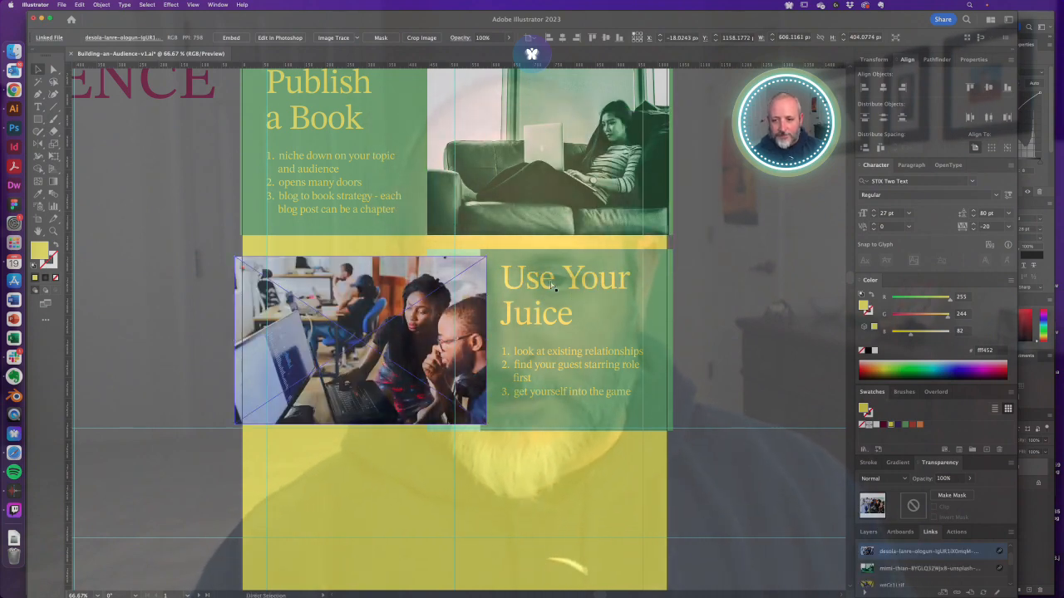
{"action": "left_click", "coordinate": [720, 326]}
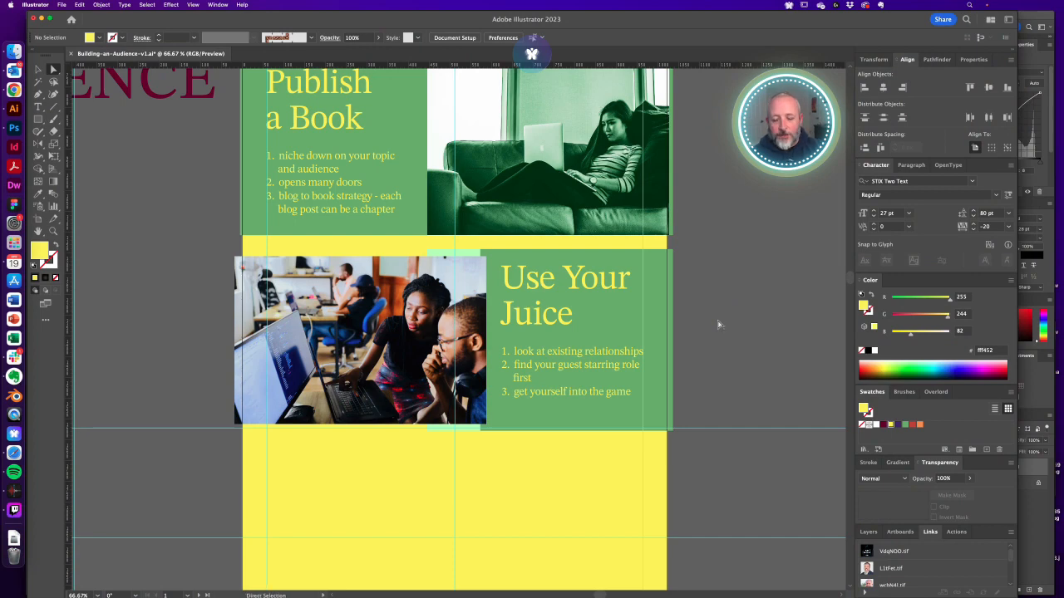
Scale the new "Use Your Juice" photo proportionally to about 655 × 437 px so it fills the section's full height
{"action": "scroll", "coordinate": [390, 322], "scroll_direction": "up", "scroll_amount": 2}
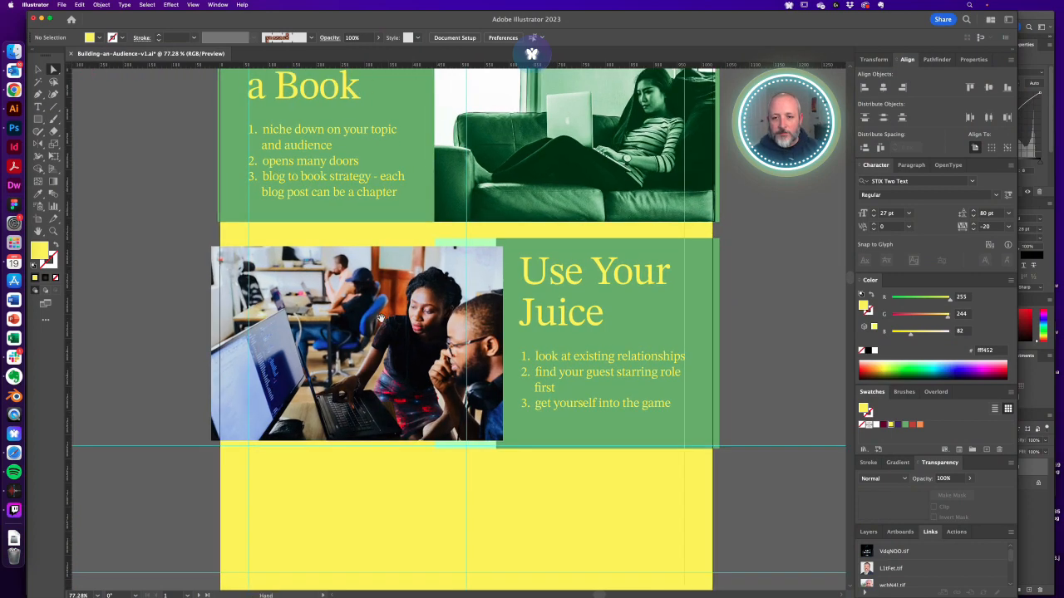
{"action": "left_click", "coordinate": [311, 311]}
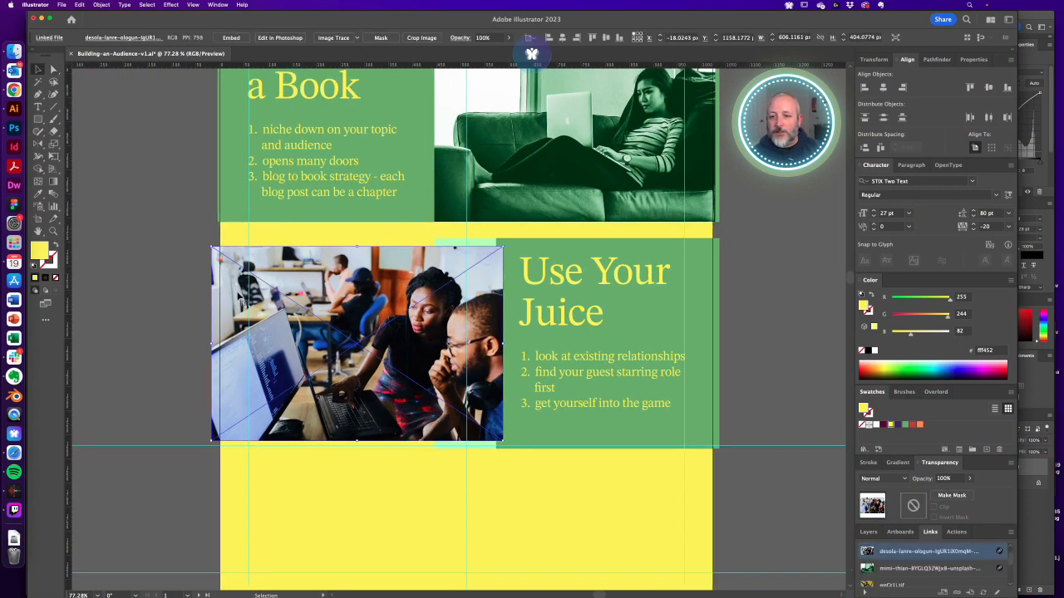
{"action": "scroll", "coordinate": [274, 304], "scroll_direction": "left", "scroll_amount": 3}
{"action": "scroll", "coordinate": [274, 304], "scroll_direction": "up", "scroll_amount": 2}
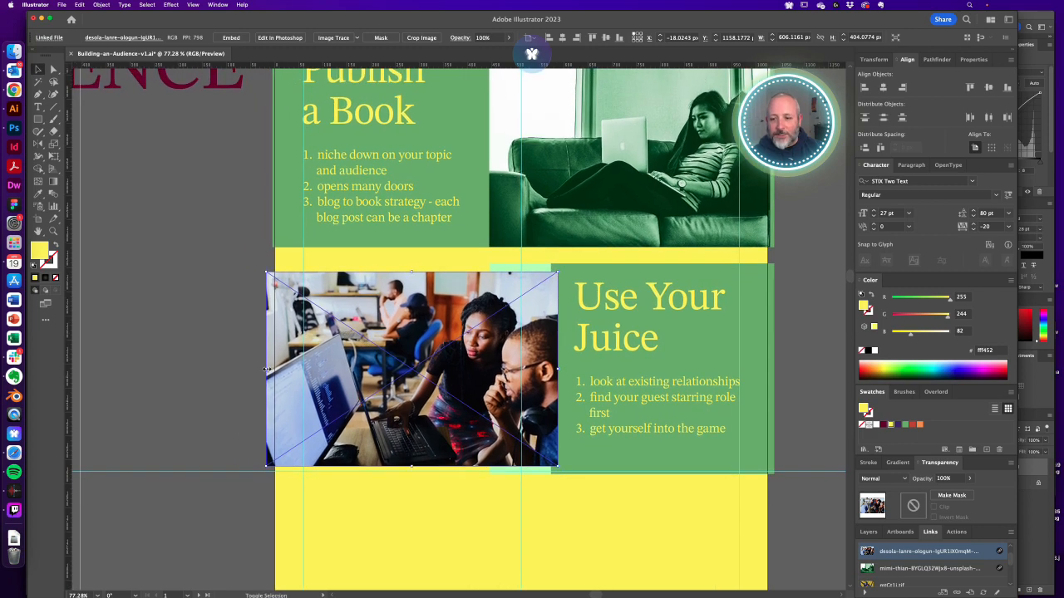
{"action": "left_click_drag", "start_coordinate": [266, 369], "coordinate": [243, 369]}
{"action": "left_click", "coordinate": [210, 327]}
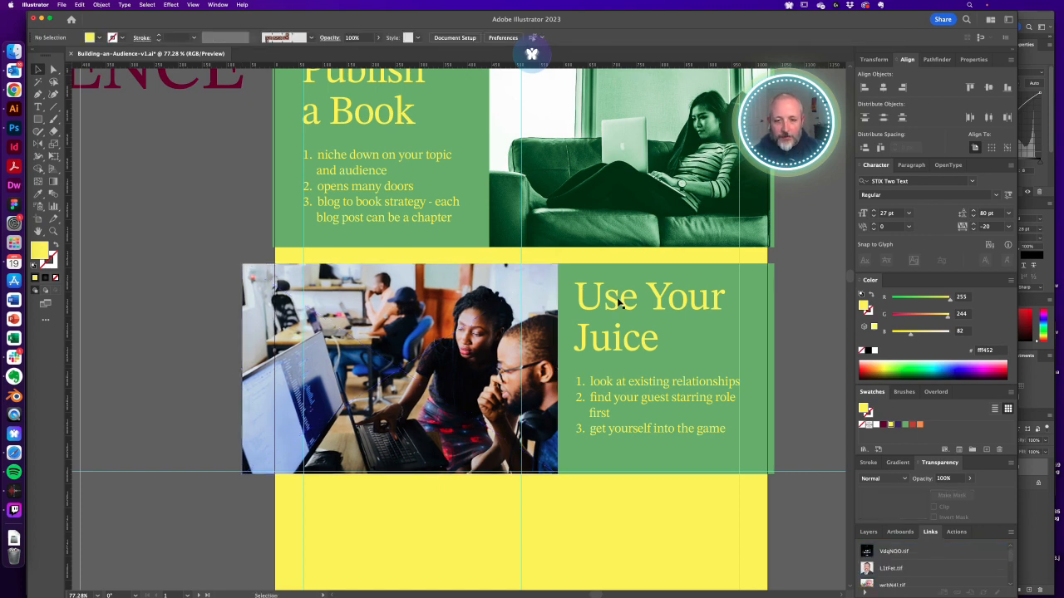
Set the text color of the Lorem ipsum introduction under the title to the dark purple swatch #412c73
{"action": "left_click_drag", "start_coordinate": [552, 386], "coordinate": [518, 376]}
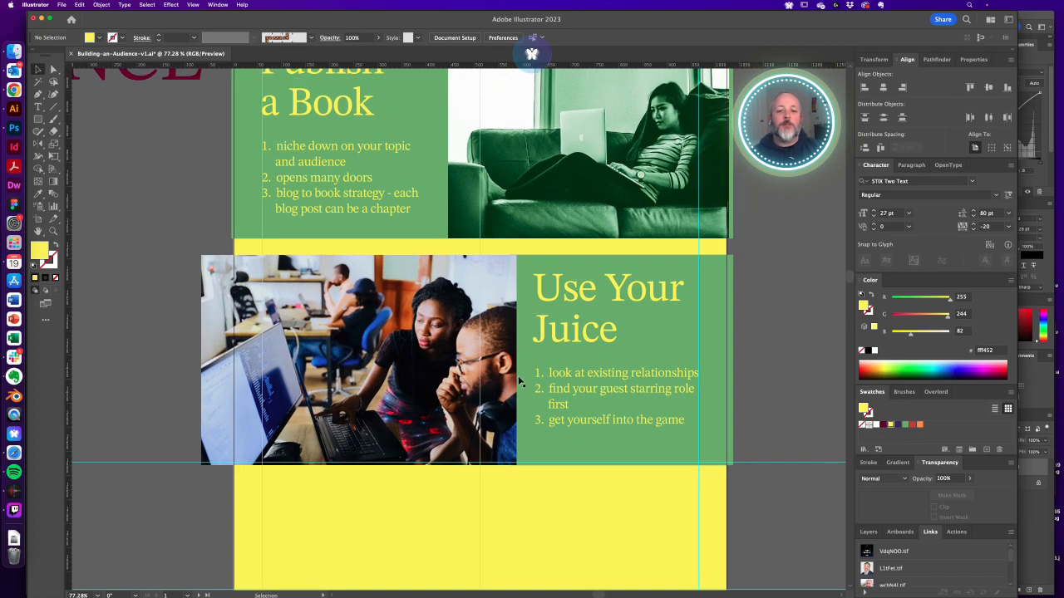
{"action": "key", "text": "super+minus"}
{"action": "left_click_drag", "start_coordinate": [412, 241], "coordinate": [445, 390]}
{"action": "key", "text": "super+minus"}
{"action": "key", "text": "a"}
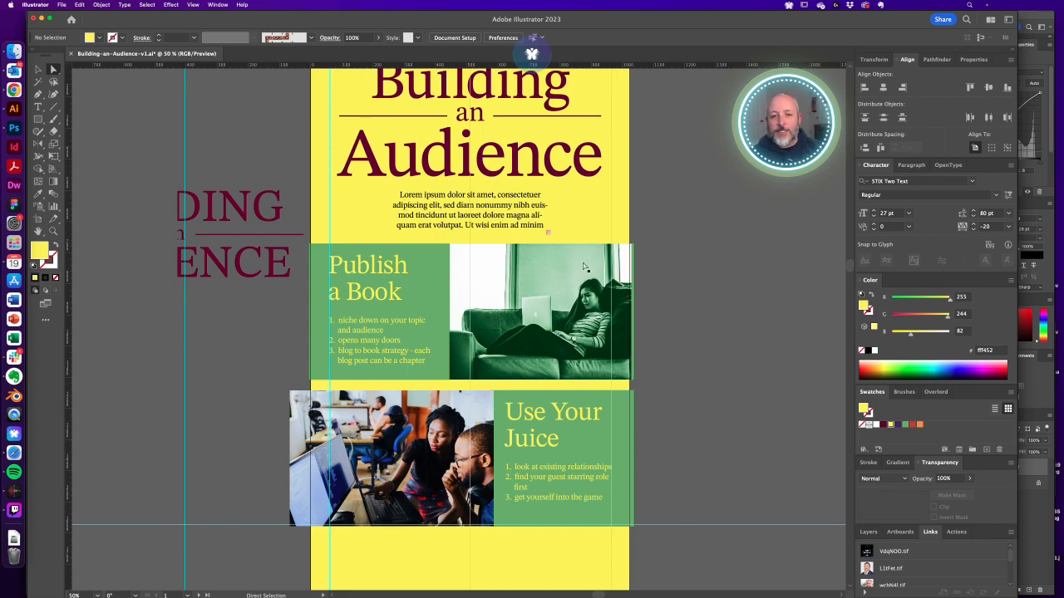
{"action": "left_click", "coordinate": [496, 205]}
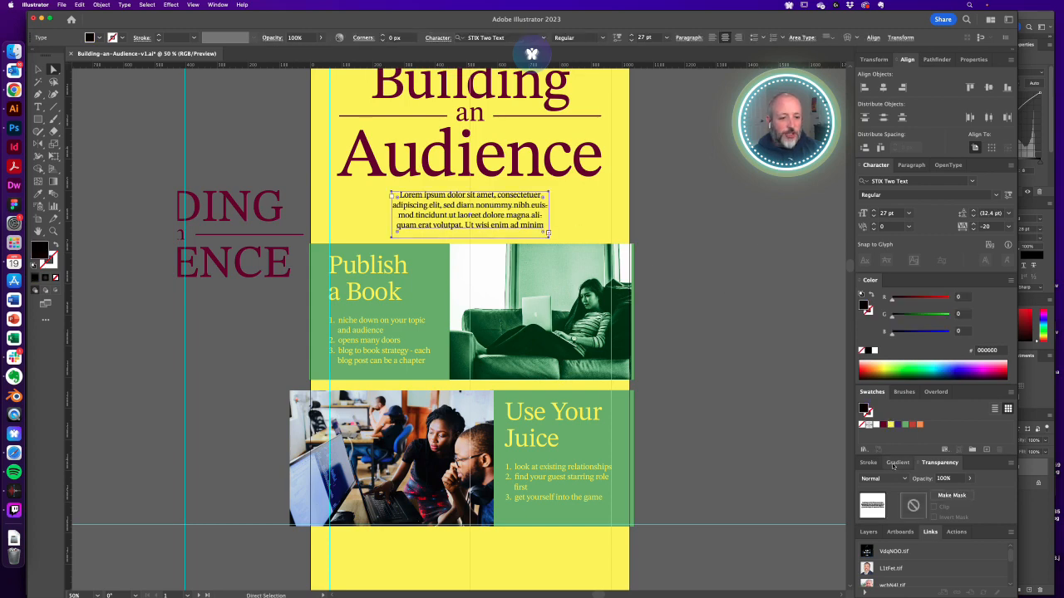
{"action": "left_click", "coordinate": [725, 341]}
Fill the rectangle behind the "Use Your Juice" heading and list with the red swatch #c24a3a
{"action": "left_click", "coordinate": [582, 517]}
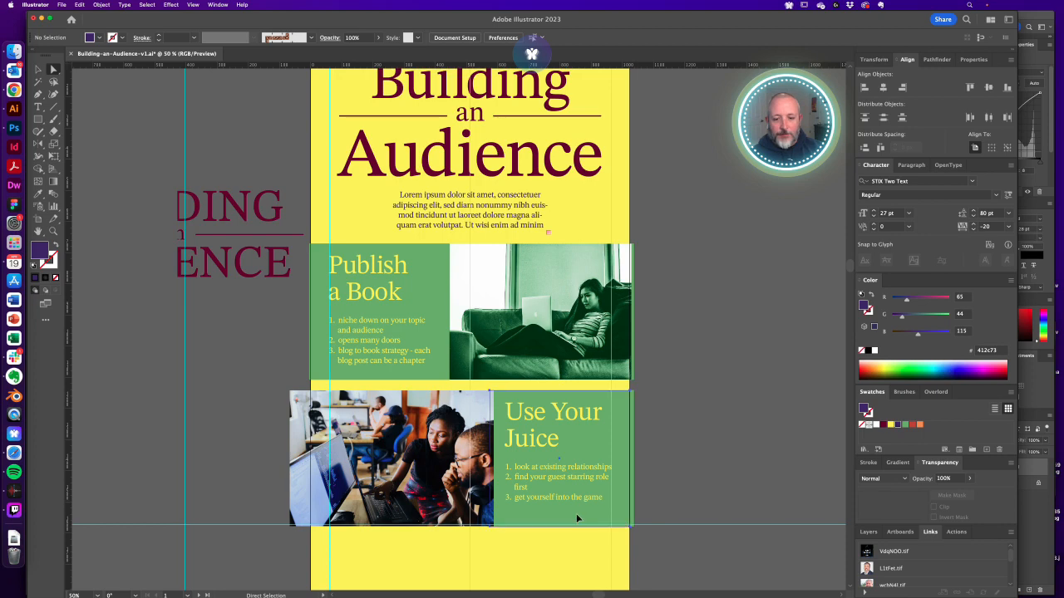
{"action": "left_click", "coordinate": [913, 426]}
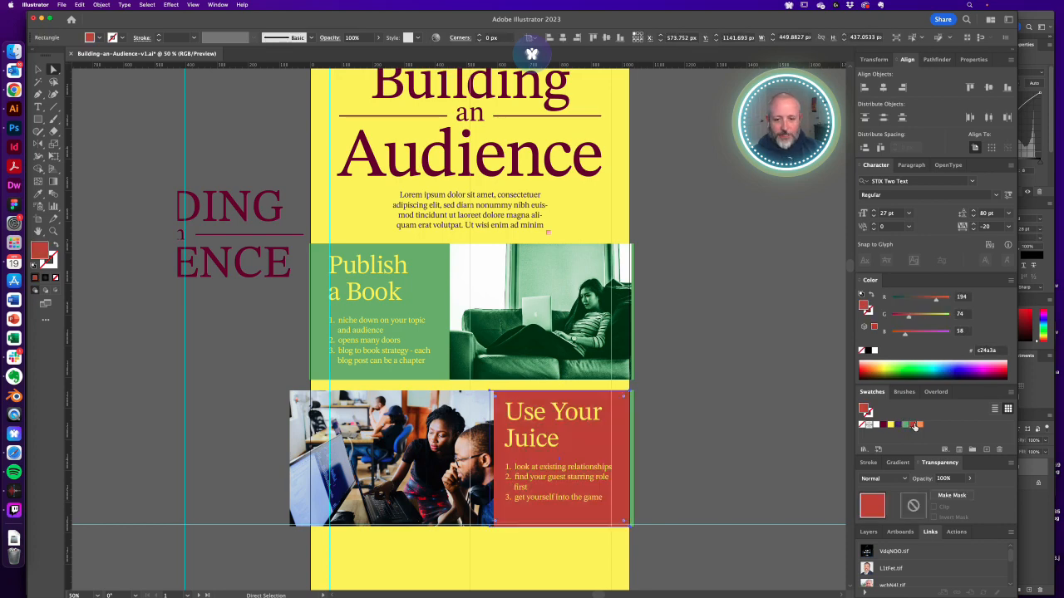
{"action": "left_click", "coordinate": [715, 420]}
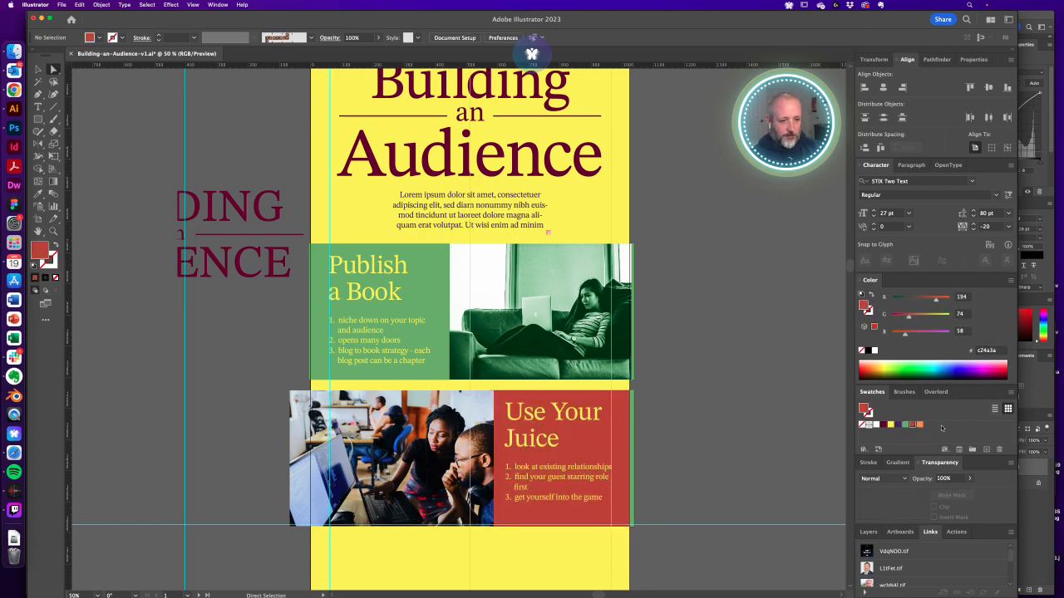
{"action": "left_click", "coordinate": [528, 429]}
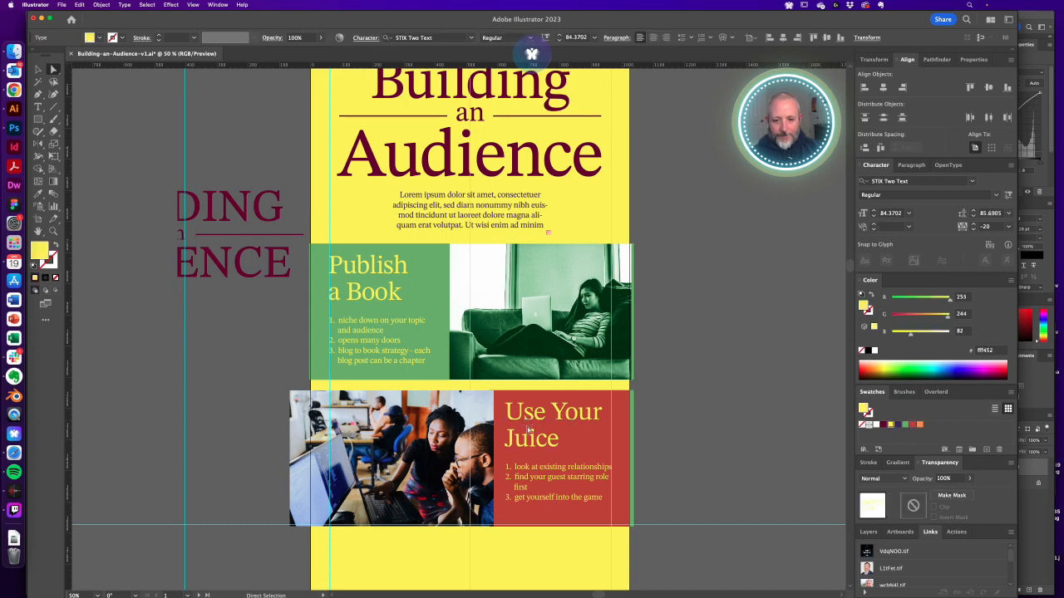
{"action": "left_click", "coordinate": [666, 450]}
Delete the green color overlay rectangle protruding beside the "Use Your Juice" section
{"action": "left_click_drag", "start_coordinate": [477, 445], "coordinate": [528, 389]}
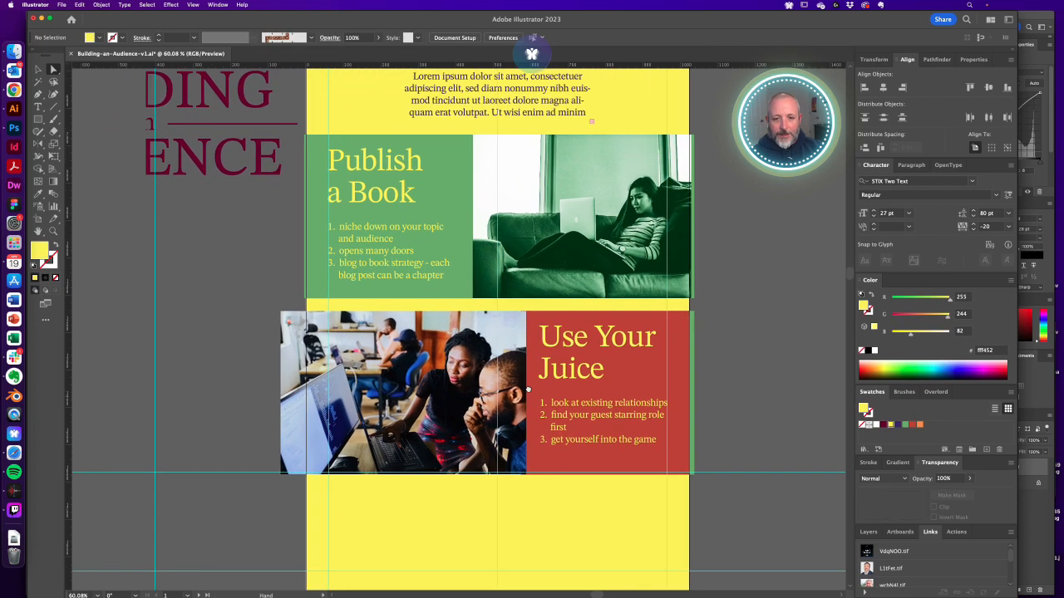
{"action": "left_click", "coordinate": [694, 346]}
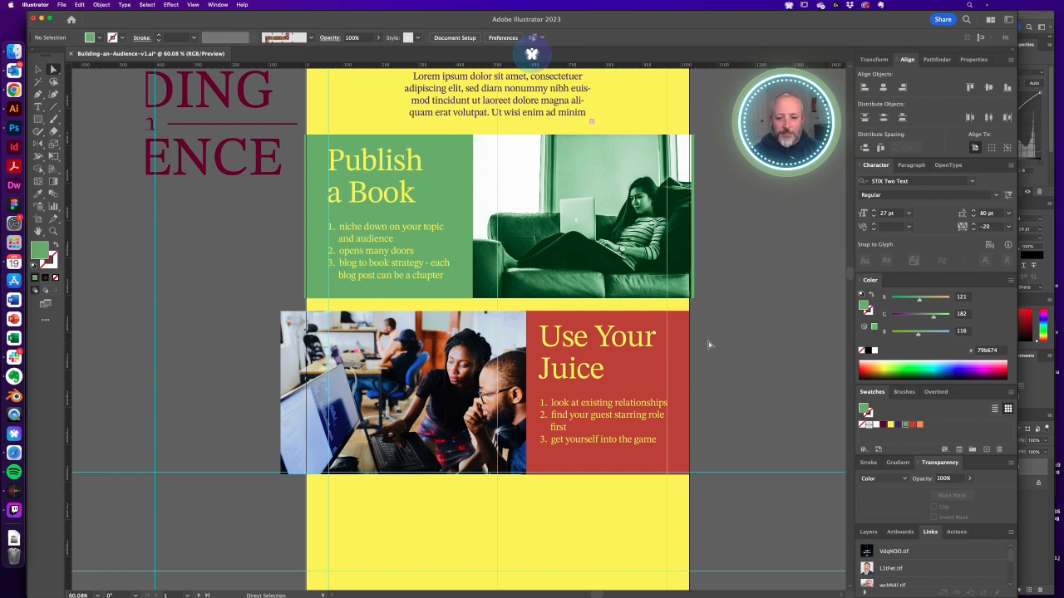
{"action": "key", "text": "super"}
{"action": "key", "text": "super"}
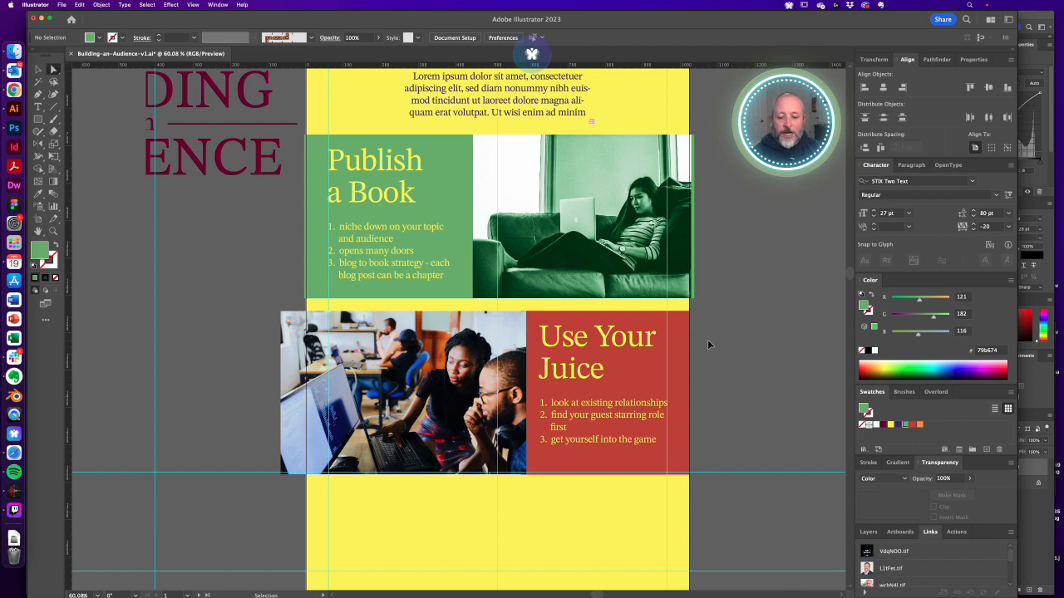
Switch to Outline view and resize the "Use Your Juice" photo from its upper-right corner to meet the red panel's top edge
{"action": "key", "text": "super+y"}
{"action": "left_click", "coordinate": [532, 325]}
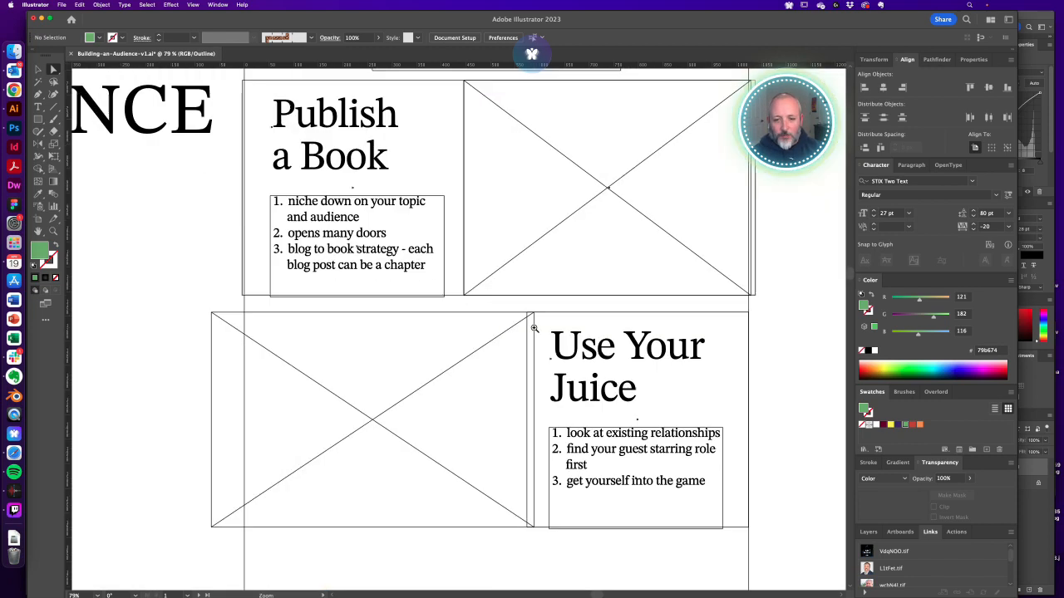
{"action": "left_click", "coordinate": [594, 360]}
{"action": "left_click", "coordinate": [594, 361]}
{"action": "left_click_drag", "start_coordinate": [681, 394], "coordinate": [624, 330]}
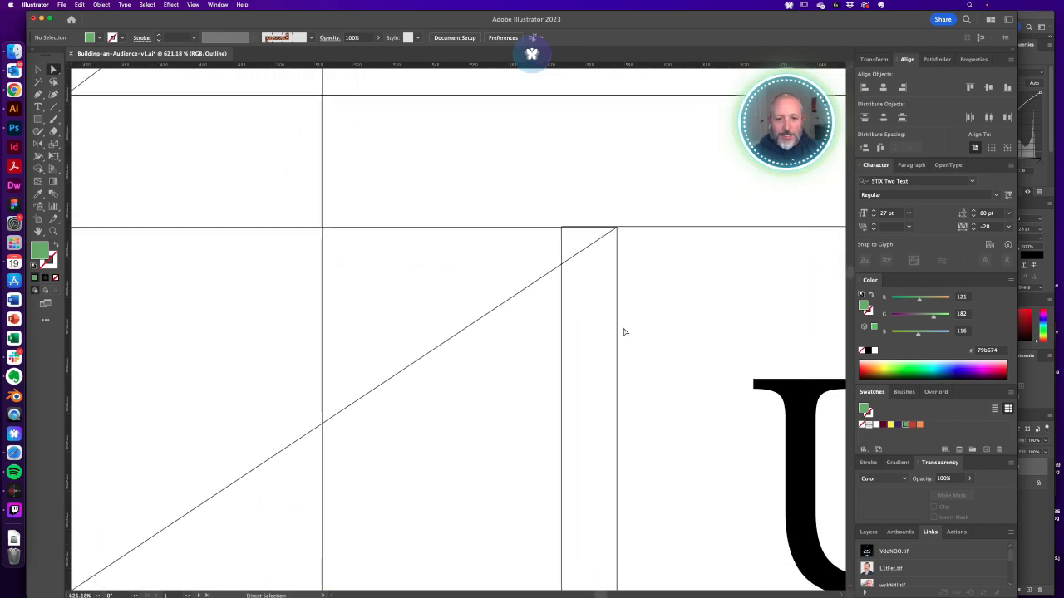
{"action": "key", "text": "v"}
{"action": "left_click", "coordinate": [607, 372]}
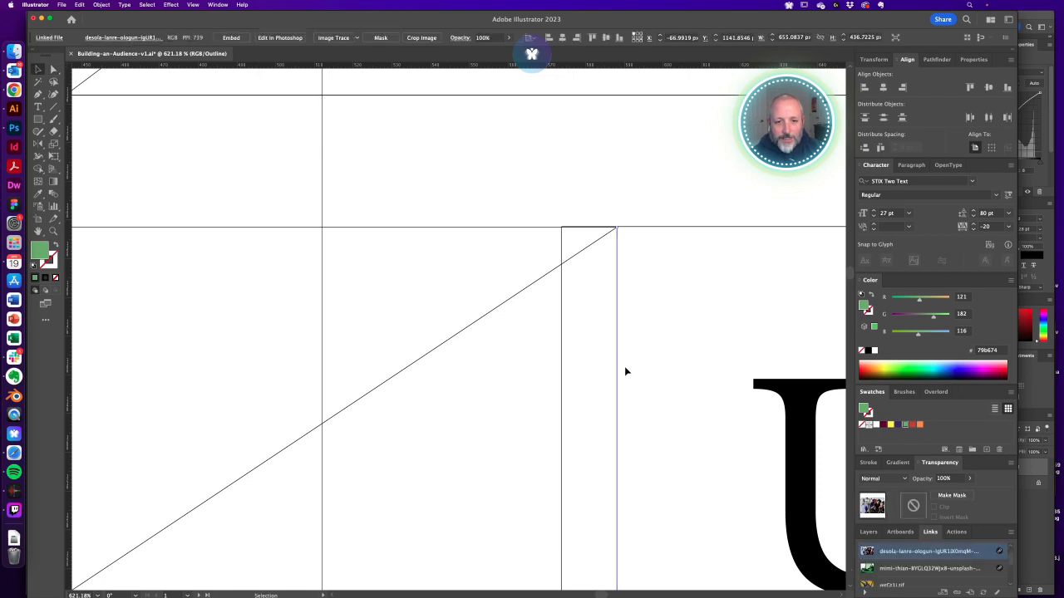
{"action": "left_click_drag", "start_coordinate": [635, 411], "coordinate": [587, 334]}
{"action": "left_click", "coordinate": [552, 404], "text": "alt+super"}
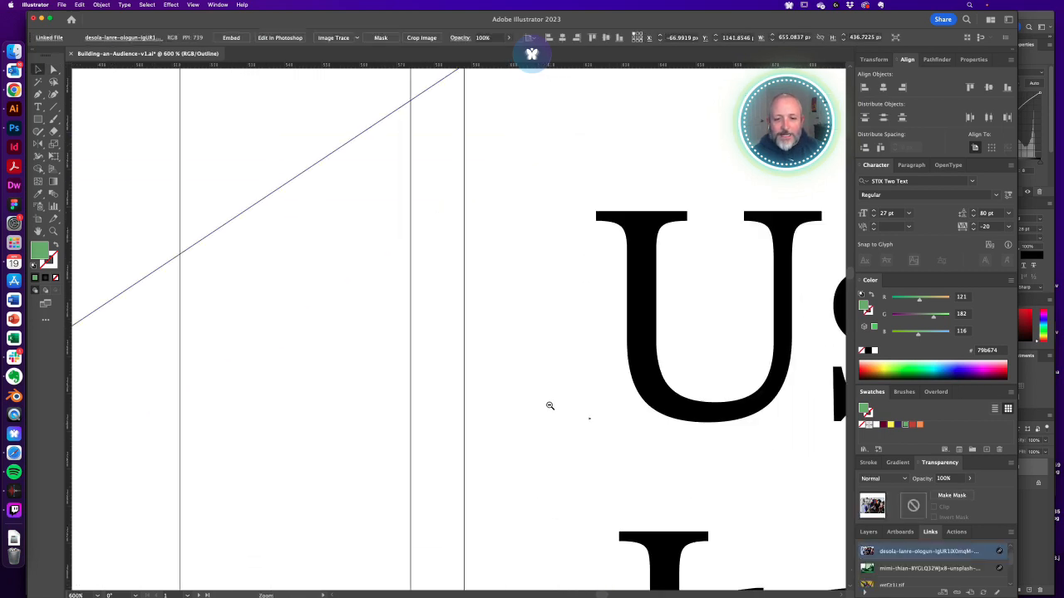
{"action": "left_click", "coordinate": [482, 423], "text": "alt+super"}
{"action": "left_click_drag", "start_coordinate": [441, 342], "coordinate": [517, 346]}
{"action": "left_click", "coordinate": [514, 362], "text": "alt+super"}
{"action": "left_click_drag", "start_coordinate": [538, 107], "coordinate": [622, 269]}
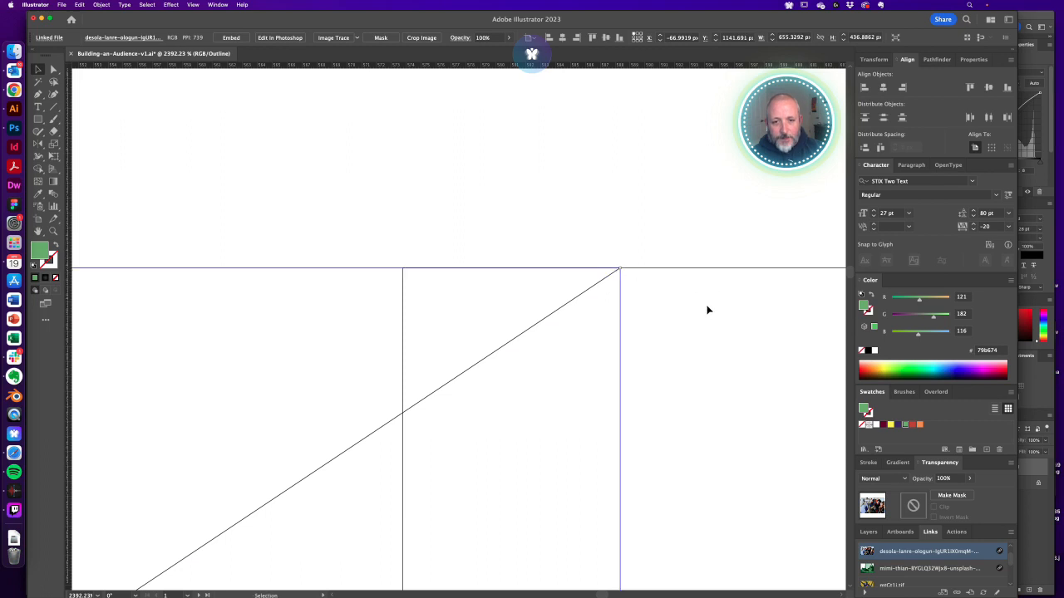
Resize the photo from its lower-right corner to about 655.5 × 437 px, flush with the red panel's bottom edge, and return to Preview
{"action": "key", "text": "super+minus"}
{"action": "key", "text": "super+minus"}
{"action": "scroll", "coordinate": [552, 488], "scroll_direction": "down", "scroll_amount": 5}
{"action": "scroll", "coordinate": [552, 489], "scroll_direction": "down", "scroll_amount": 10}
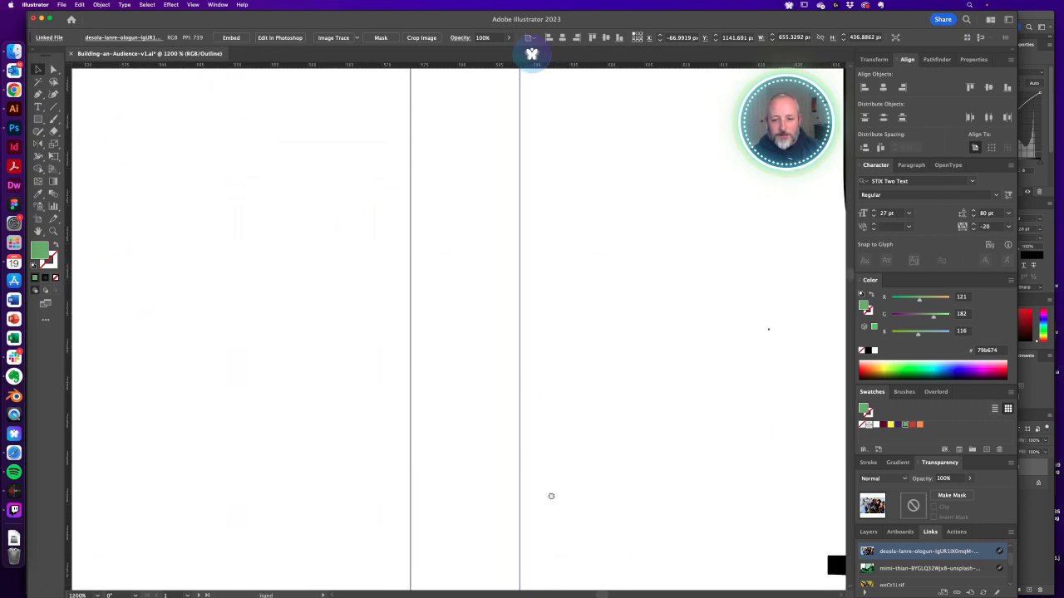
{"action": "scroll", "coordinate": [550, 288], "scroll_direction": "down", "scroll_amount": 15}
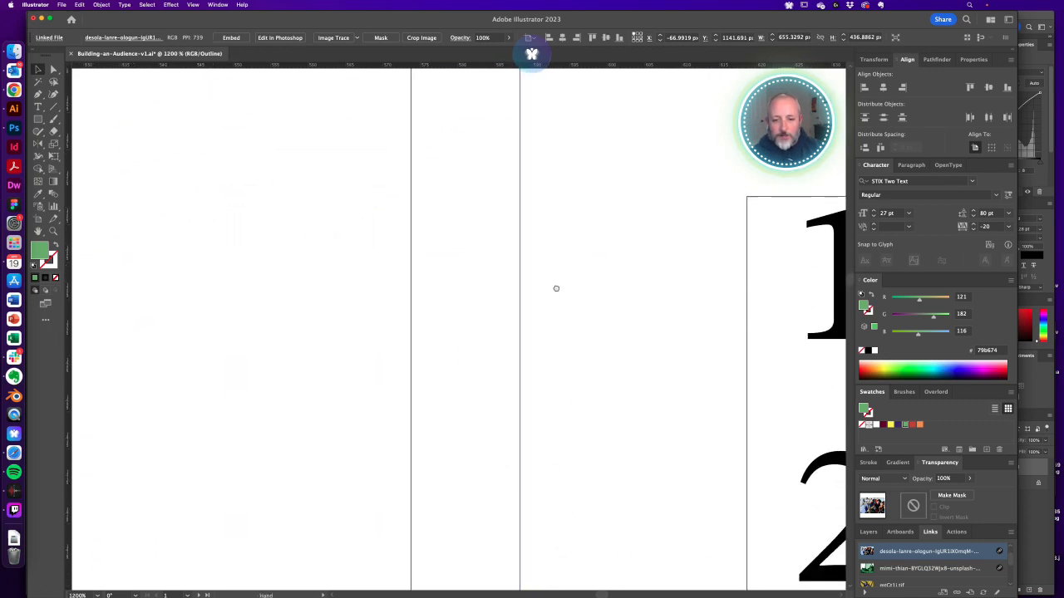
{"action": "scroll", "coordinate": [540, 241], "scroll_direction": "down", "scroll_amount": 15}
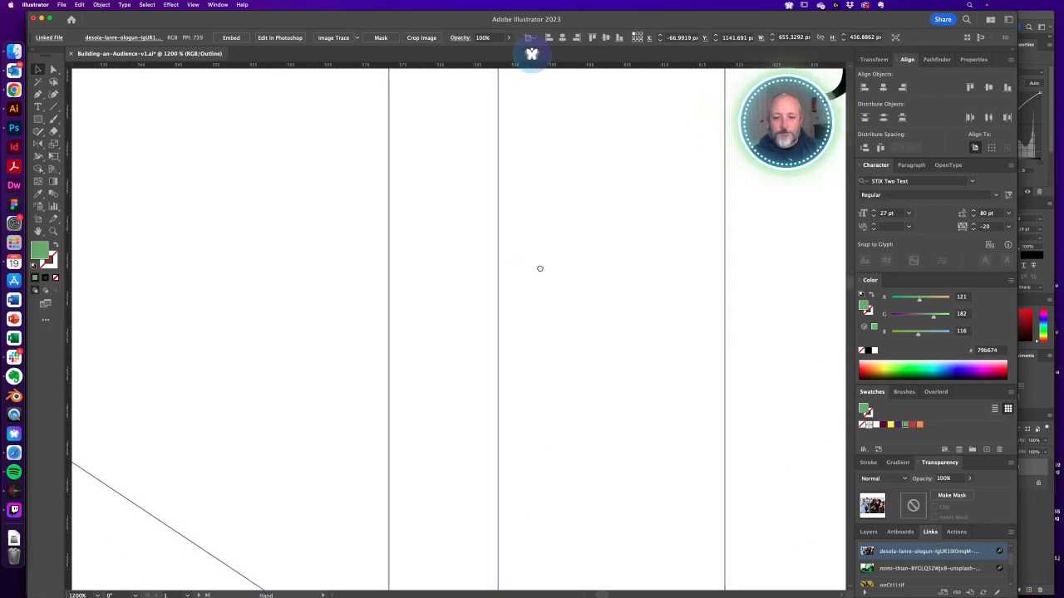
{"action": "left_click_drag", "start_coordinate": [488, 398], "coordinate": [565, 443]}
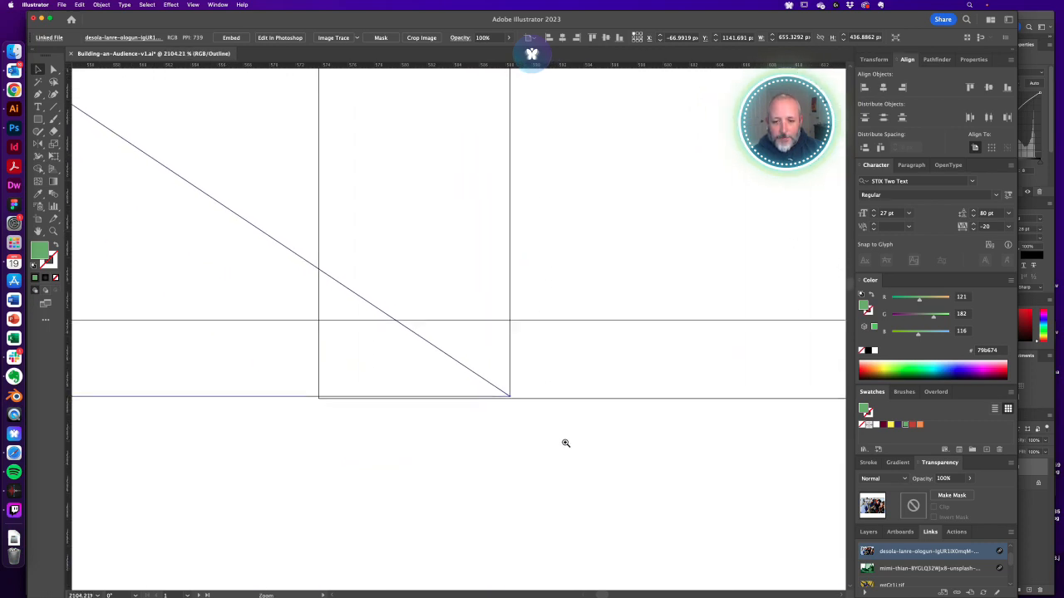
{"action": "left_click_drag", "start_coordinate": [510, 398], "coordinate": [515, 402]}
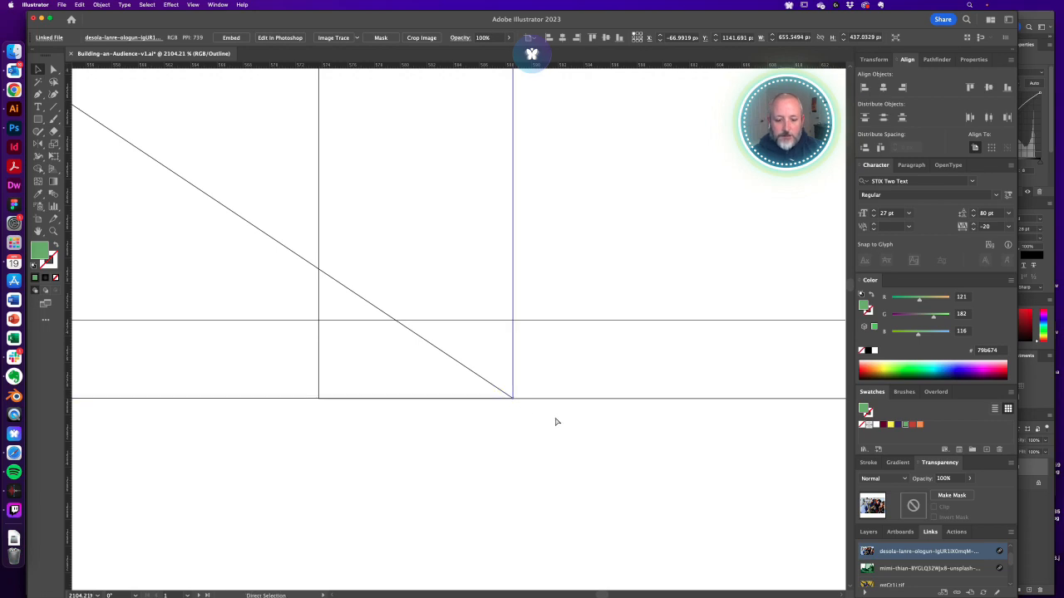
{"action": "key", "text": "ctrl+y"}
{"action": "left_click", "coordinate": [433, 298], "text": "alt+super"}
{"action": "left_click", "coordinate": [433, 297], "text": "alt+super"}
{"action": "left_click", "coordinate": [433, 298], "text": "alt+super"}
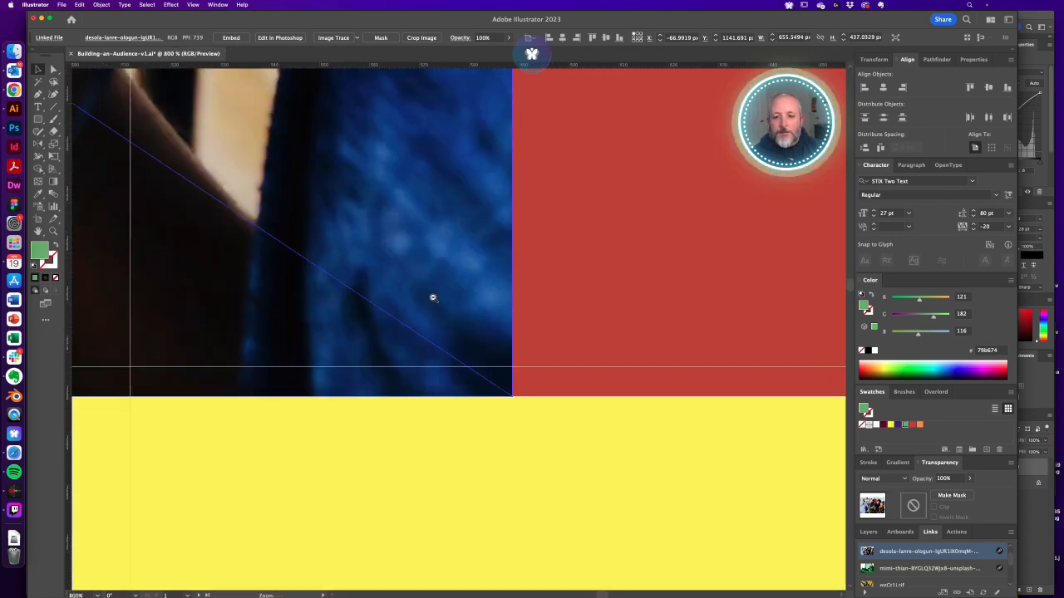
Open the "Use Your Juice" photo from the Reference folder in Photoshop and paste it into the green duotone document
{"action": "left_click", "coordinate": [433, 297], "text": "alt+super"}
{"action": "left_click", "coordinate": [433, 298], "text": "alt+super"}
{"action": "left_click", "coordinate": [433, 297], "text": "alt+super"}
{"action": "left_click", "coordinate": [433, 297], "text": "alt+super"}
{"action": "left_click", "coordinate": [433, 298], "text": "alt+super"}
{"action": "left_click", "coordinate": [433, 298], "text": "alt+super"}
{"action": "left_click", "coordinate": [433, 298], "text": "alt+super"}
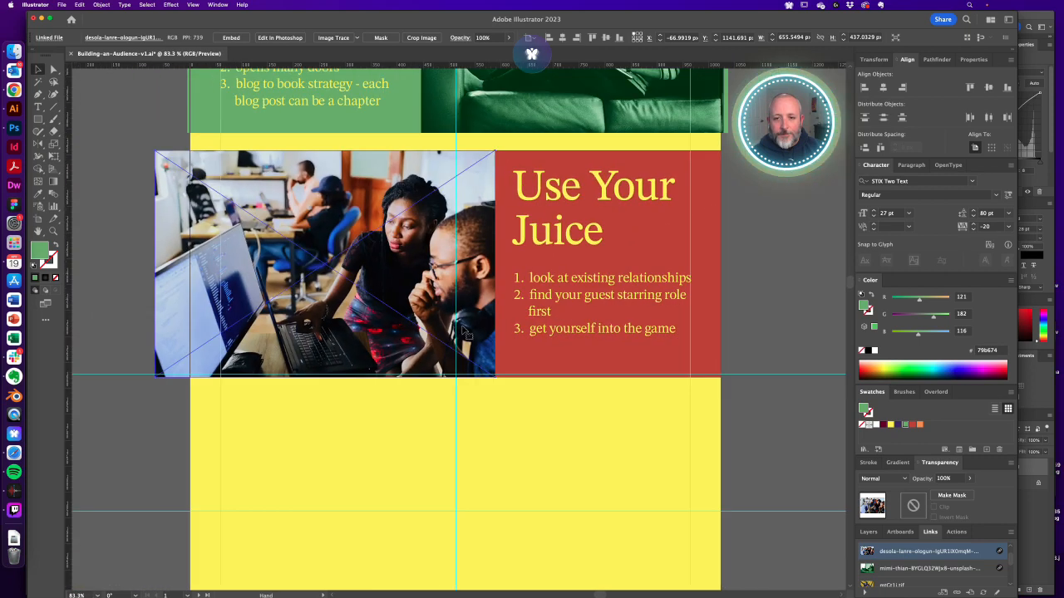
{"action": "left_click", "coordinate": [549, 450]}
{"action": "left_click_drag", "start_coordinate": [528, 438], "coordinate": [535, 471]}
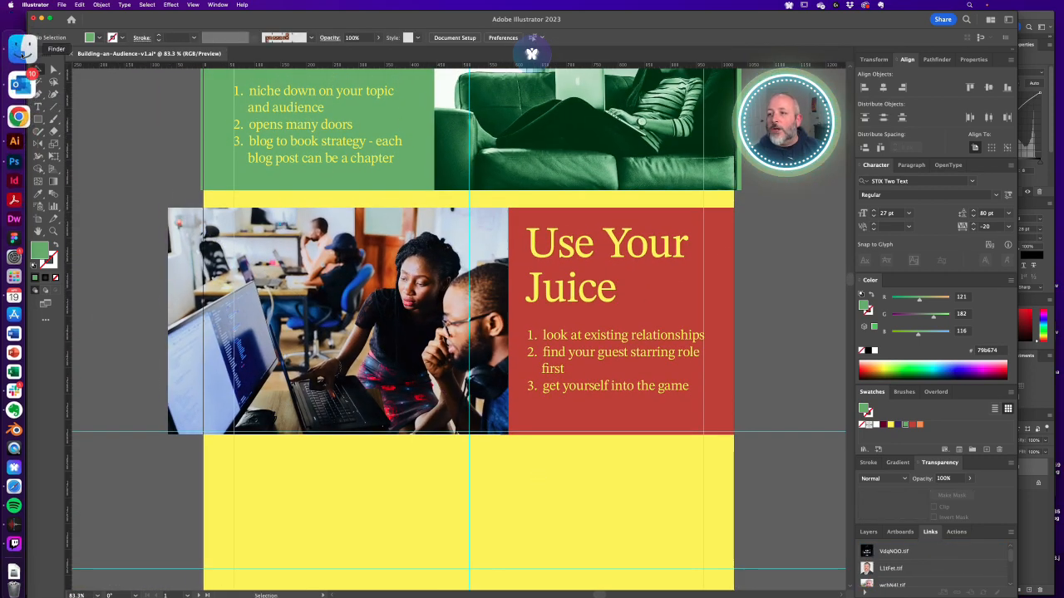
{"action": "left_click", "coordinate": [14, 30]}
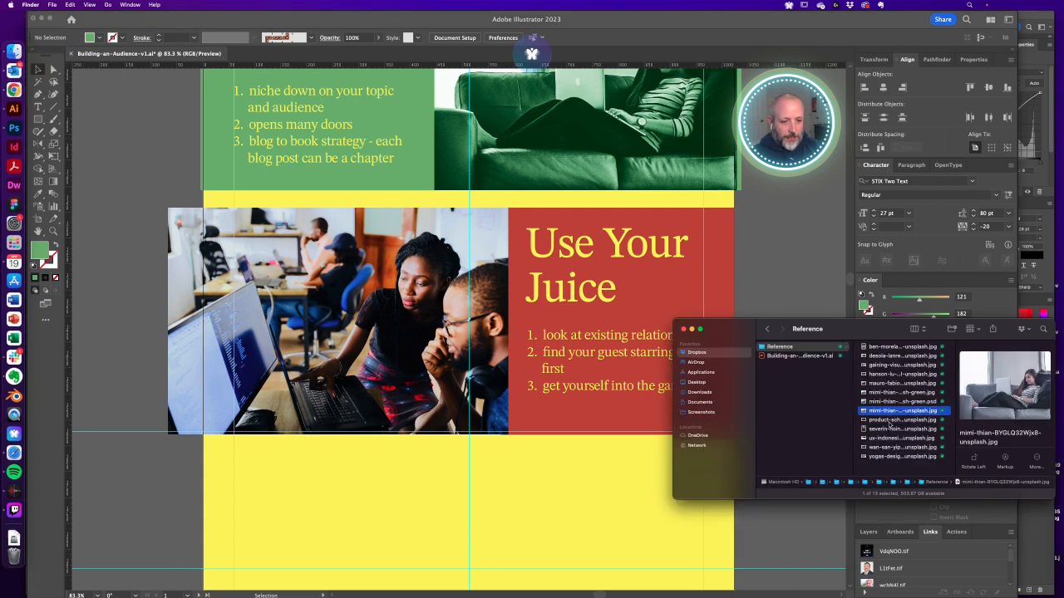
{"action": "left_click", "coordinate": [887, 356]}
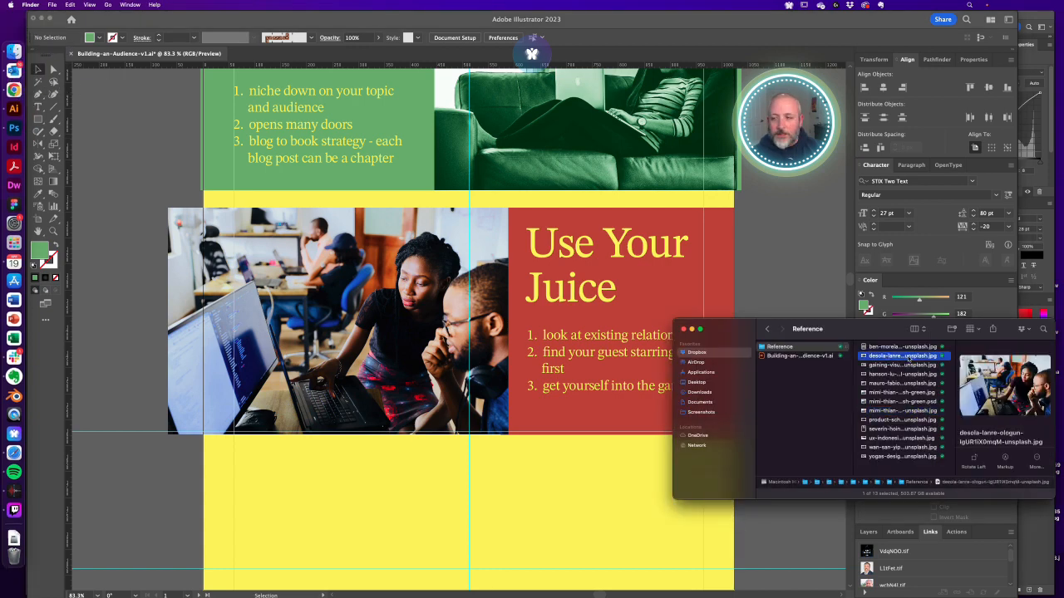
{"action": "left_click", "coordinate": [21, 129]}
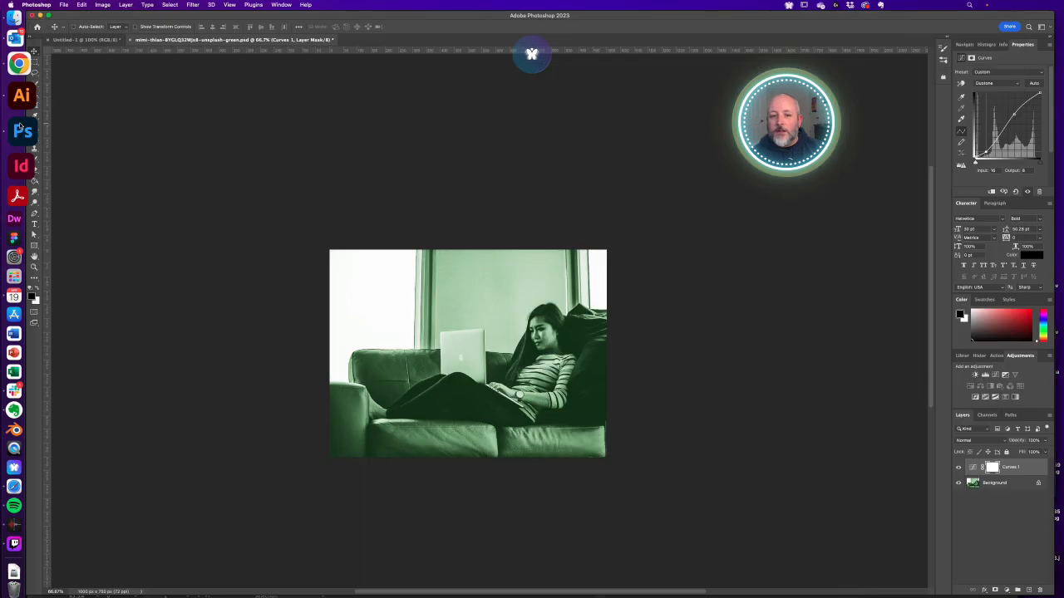
{"action": "left_click", "coordinate": [210, 40]}
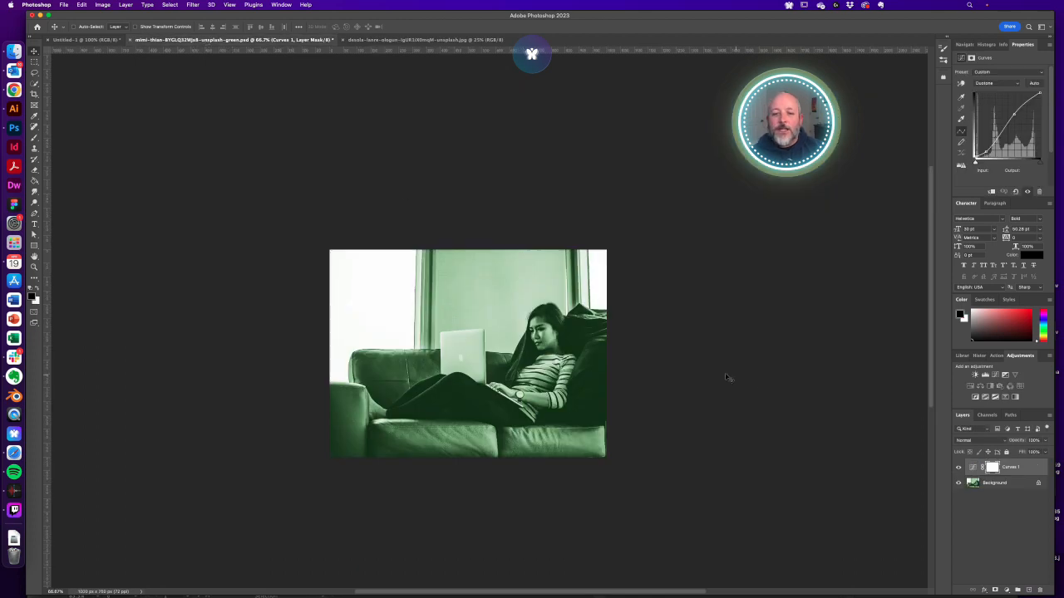
{"action": "key", "text": "super+v"}
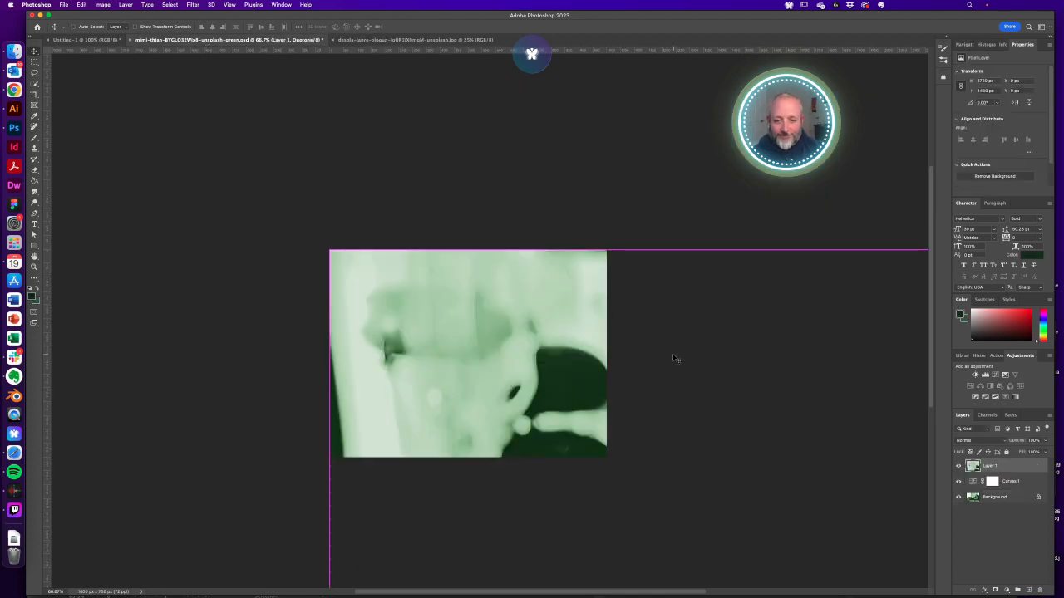
Scale the pasted photo to about 1134 px wide, framing both people within the canvas, and move its layer below Curves 1
{"action": "scroll", "coordinate": [471, 359], "scroll_direction": "down", "scroll_amount": 5}
{"action": "left_click", "coordinate": [472, 359], "text": "alt"}
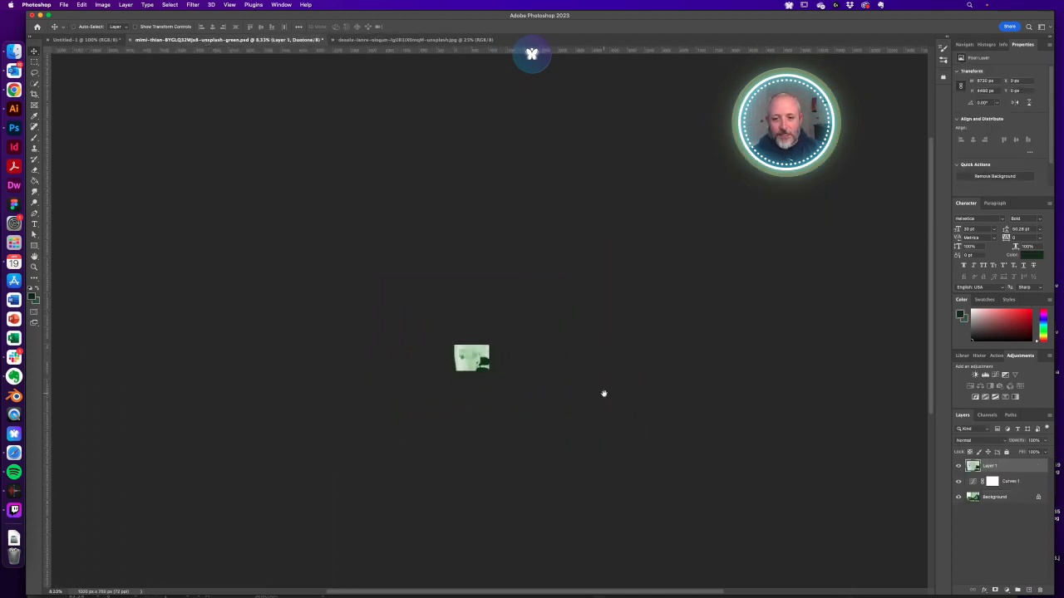
{"action": "left_click_drag", "start_coordinate": [604, 394], "coordinate": [541, 290]}
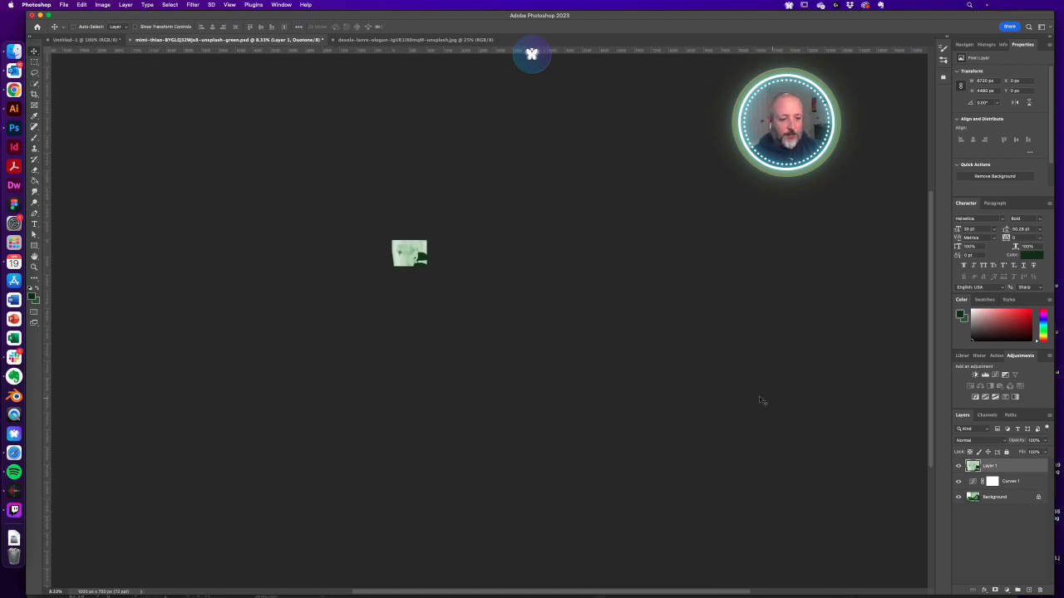
{"action": "key", "text": "super+t"}
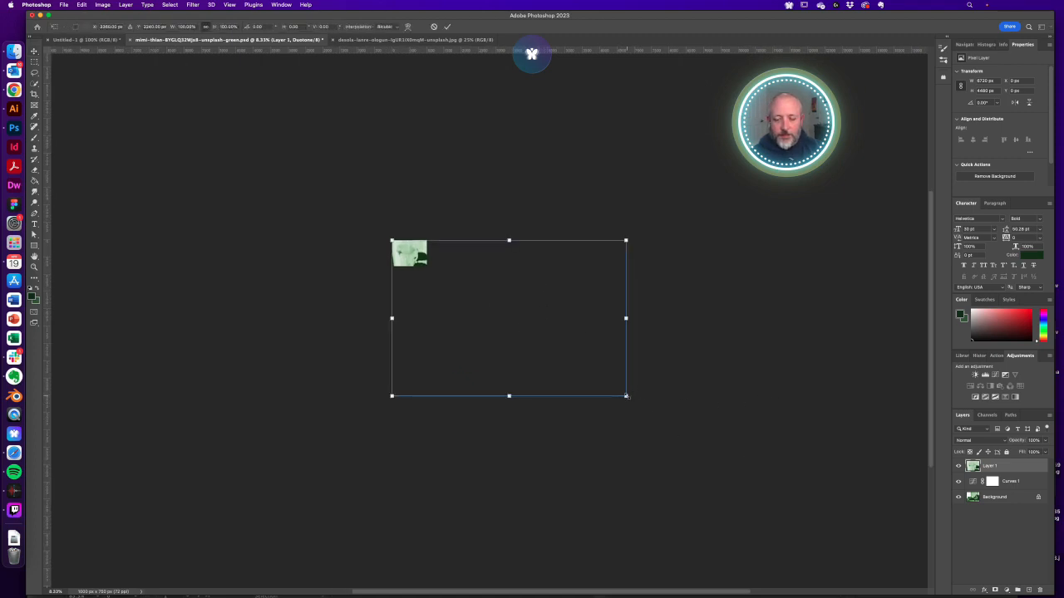
{"action": "left_click_drag", "start_coordinate": [626, 396], "coordinate": [436, 279]}
{"action": "left_click_drag", "start_coordinate": [396, 248], "coordinate": [471, 292]}
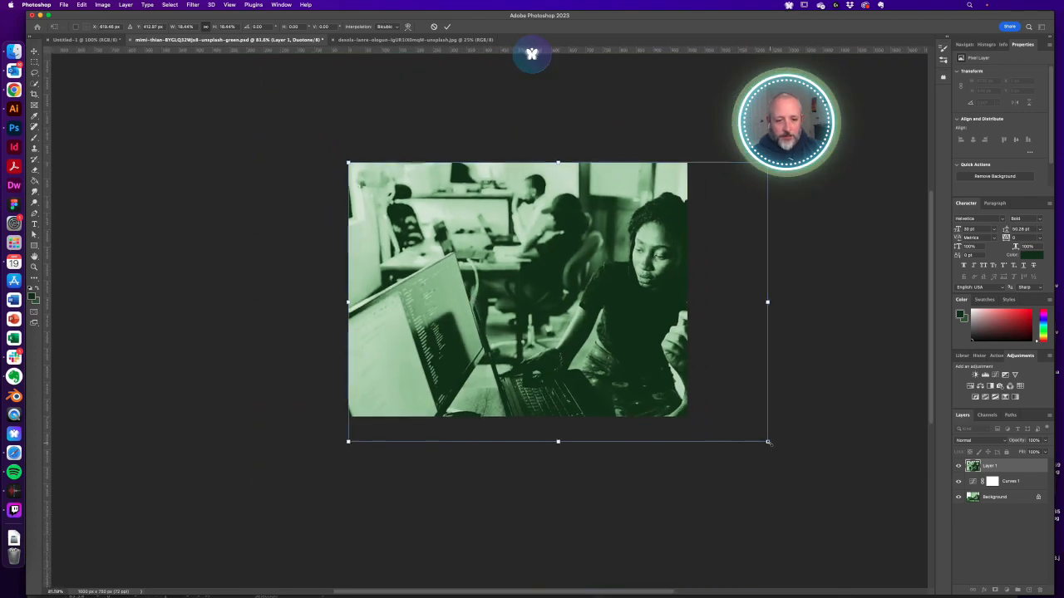
{"action": "left_click_drag", "start_coordinate": [767, 442], "coordinate": [732, 418]}
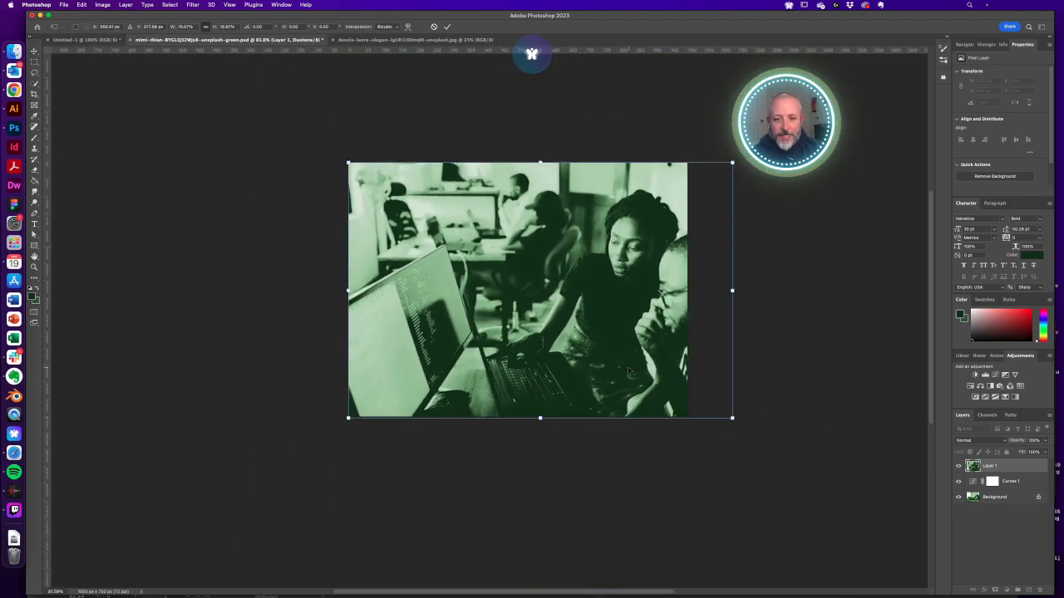
{"action": "left_click_drag", "start_coordinate": [629, 371], "coordinate": [600, 371]}
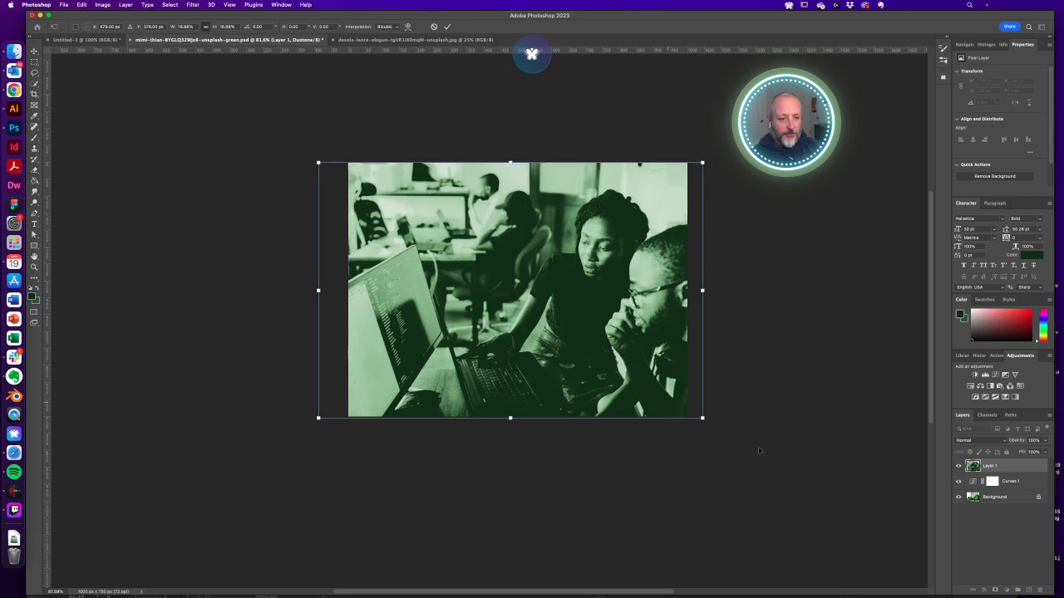
{"action": "left_click_drag", "start_coordinate": [1011, 467], "coordinate": [1011, 489]}
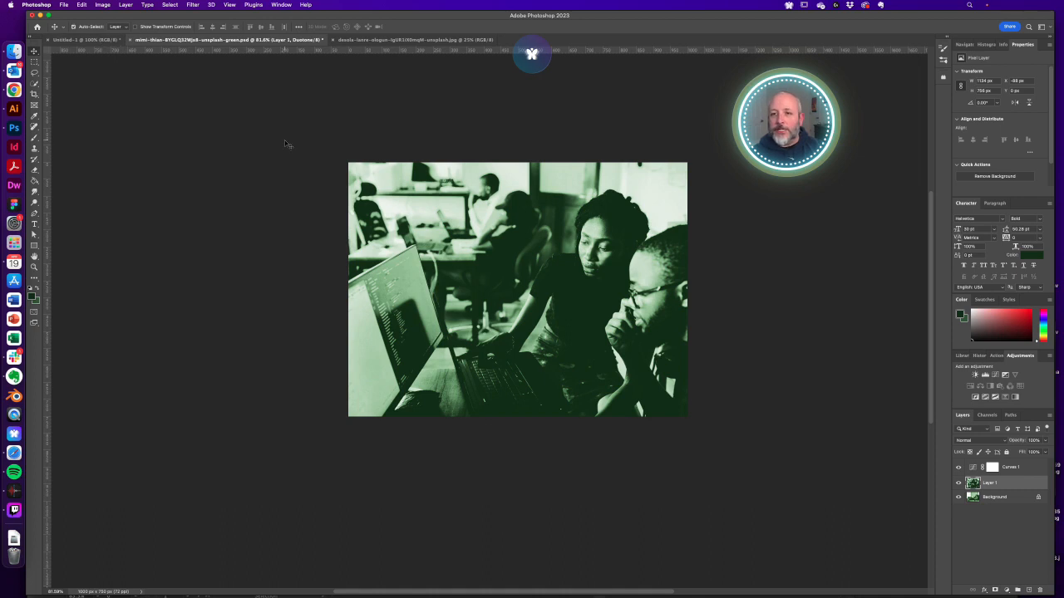
Save the document as a new .psd in the Reference folder, using the original photo's file name with "-brick" added
{"action": "key", "text": "super+shift+s"}
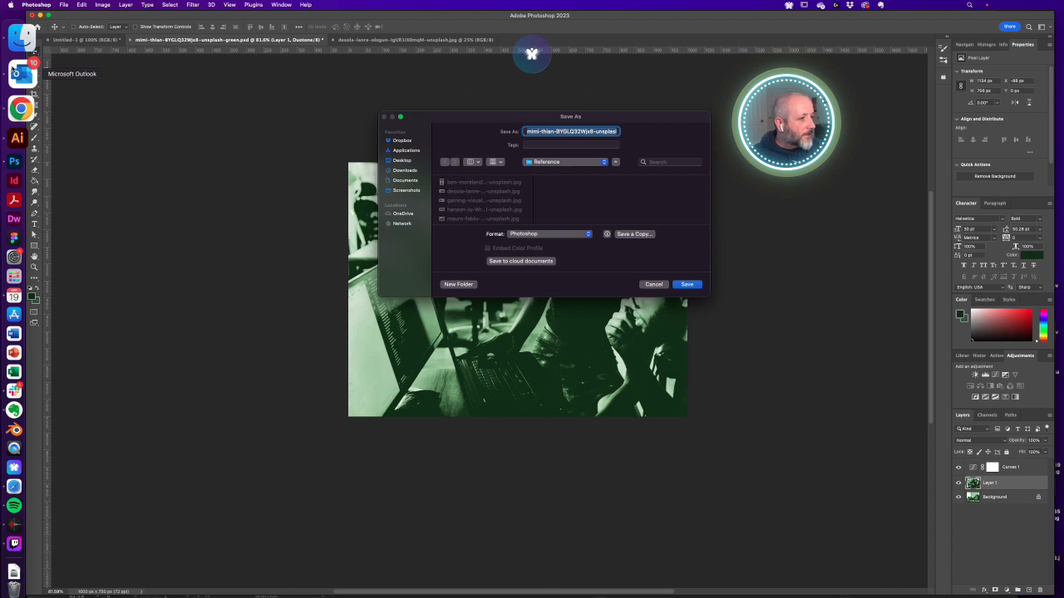
{"action": "left_click", "coordinate": [475, 192]}
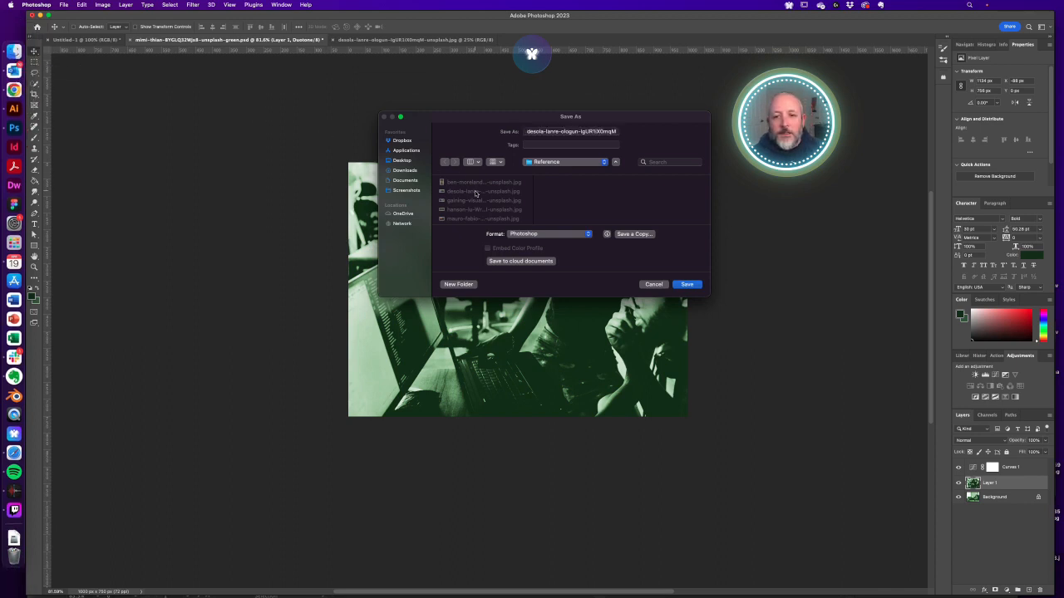
{"action": "left_click", "coordinate": [609, 131]}
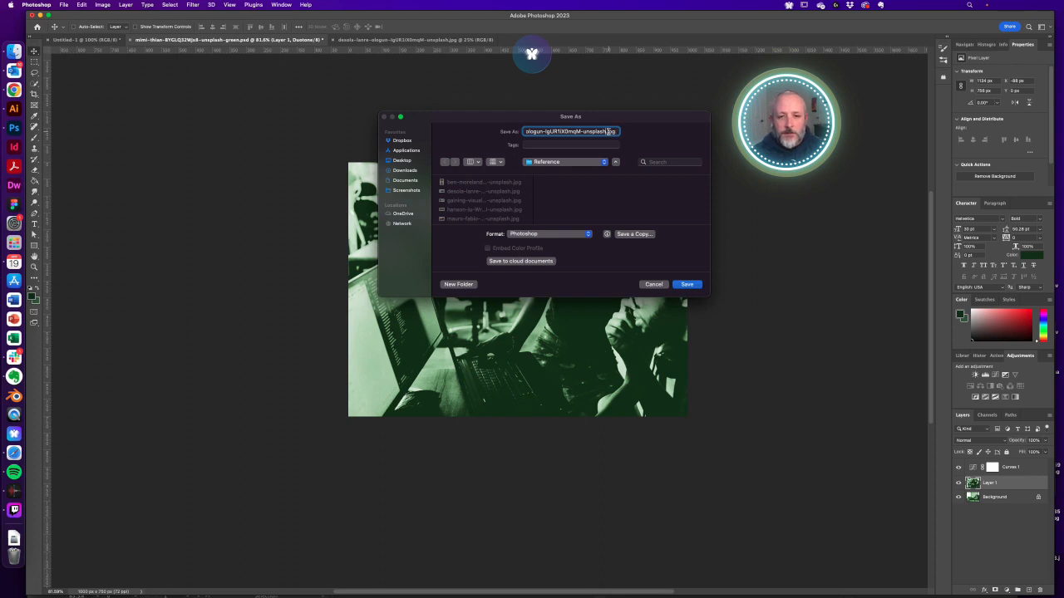
{"action": "type", "text": "-brick"}
{"action": "left_click", "coordinate": [558, 236]}
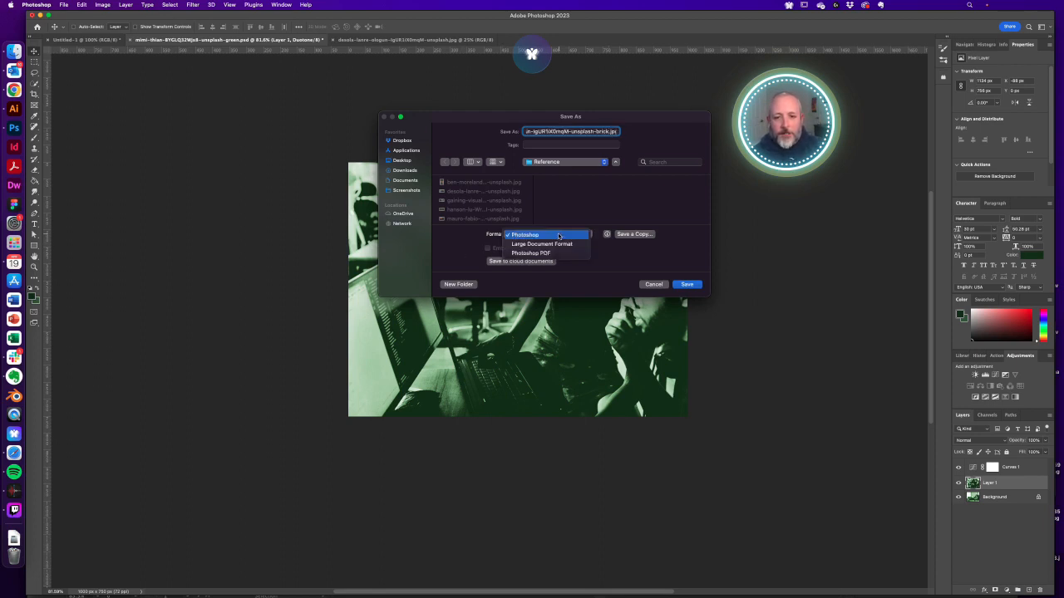
{"action": "left_click", "coordinate": [557, 235]}
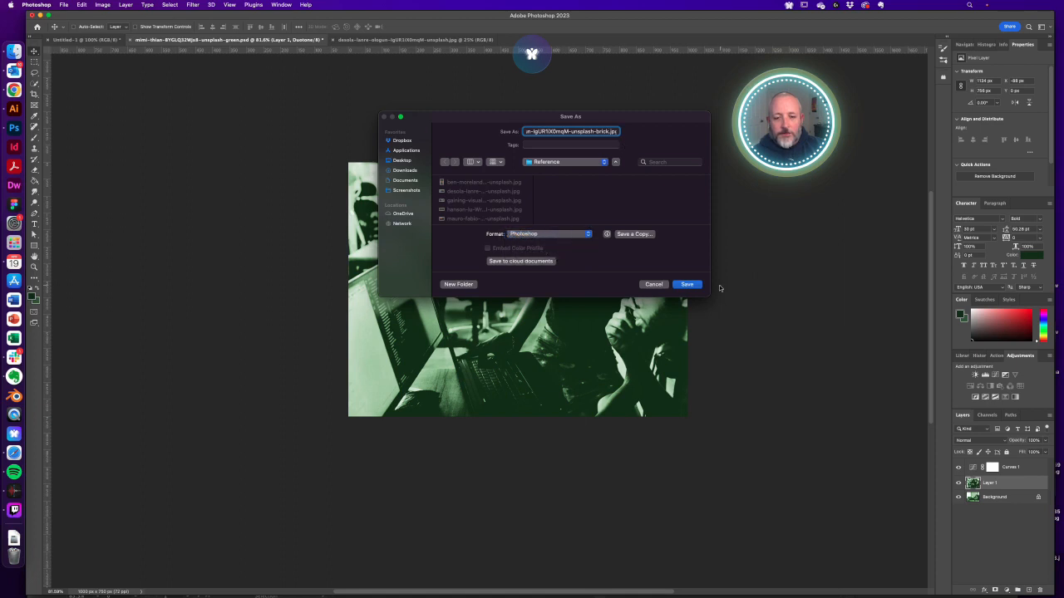
{"action": "left_click", "coordinate": [687, 285]}
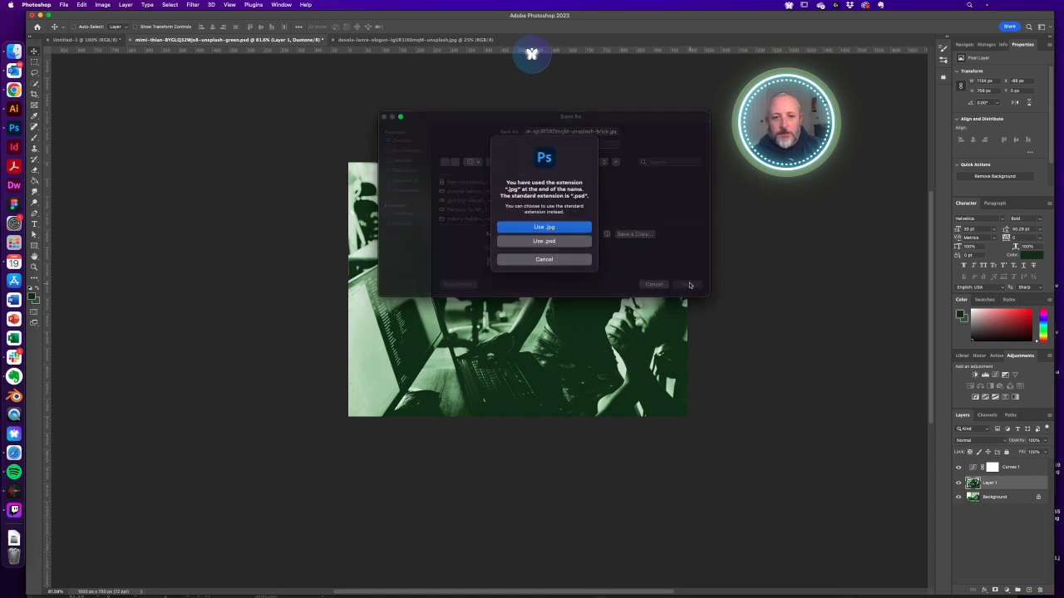
{"action": "left_click", "coordinate": [555, 243]}
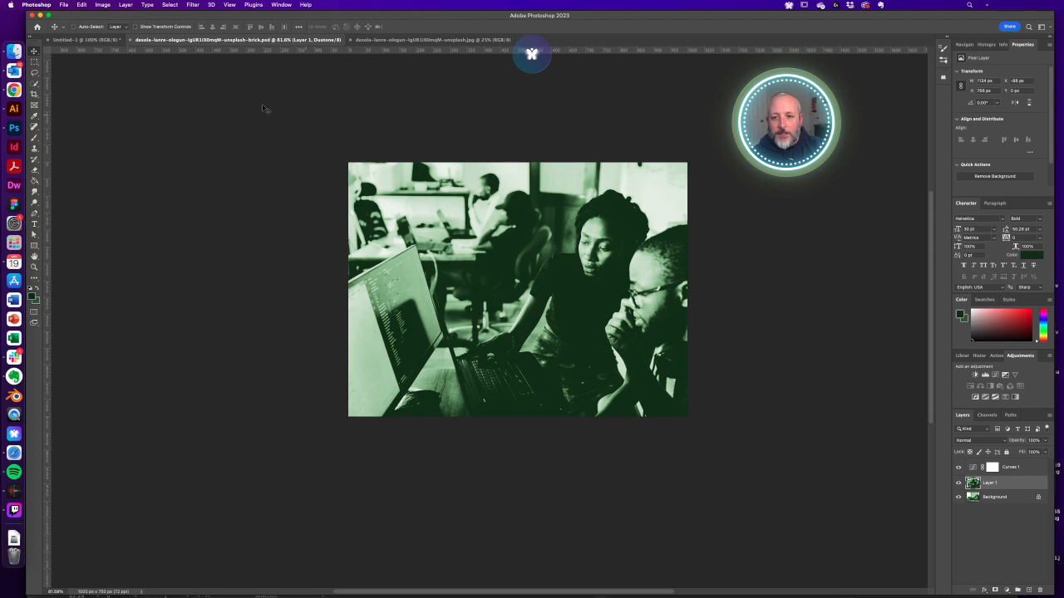
Open the Duotone options for the brick version of the photo
{"action": "left_click", "coordinate": [130, 5]}
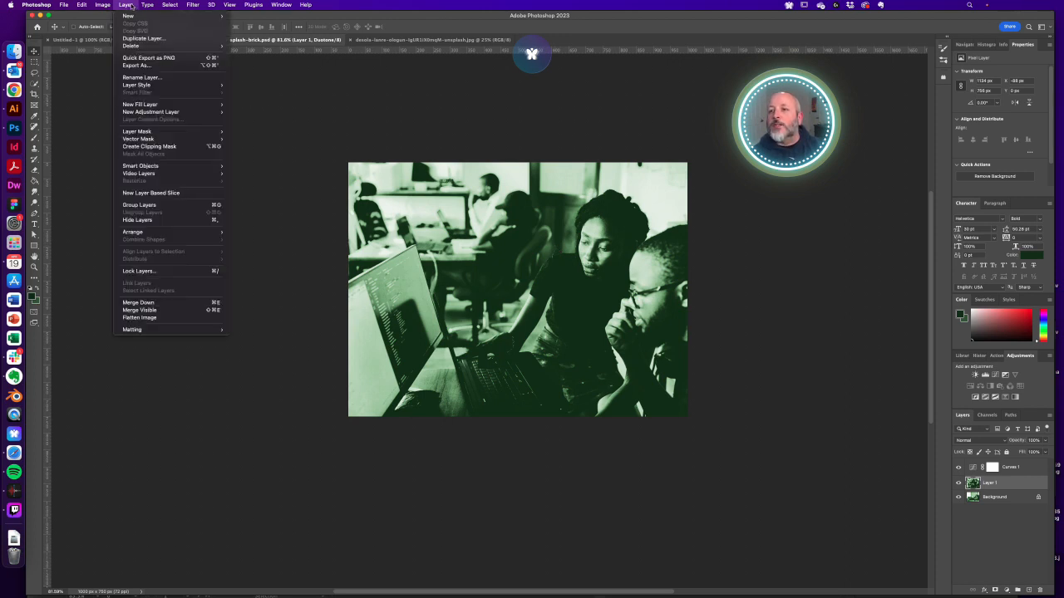
{"action": "mouse_move", "coordinate": [106, 5]}
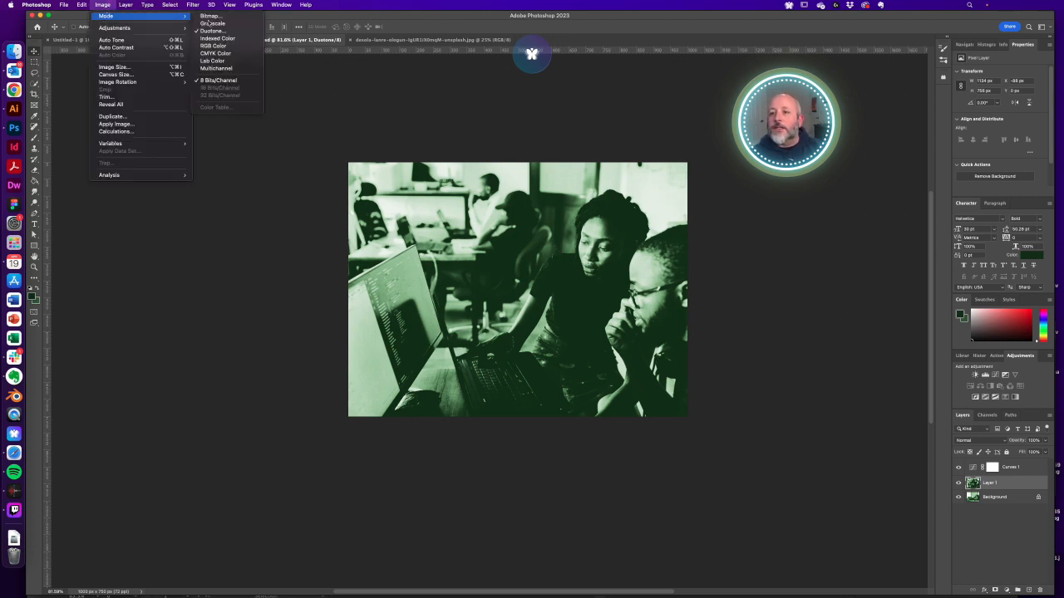
{"action": "left_click", "coordinate": [217, 32]}
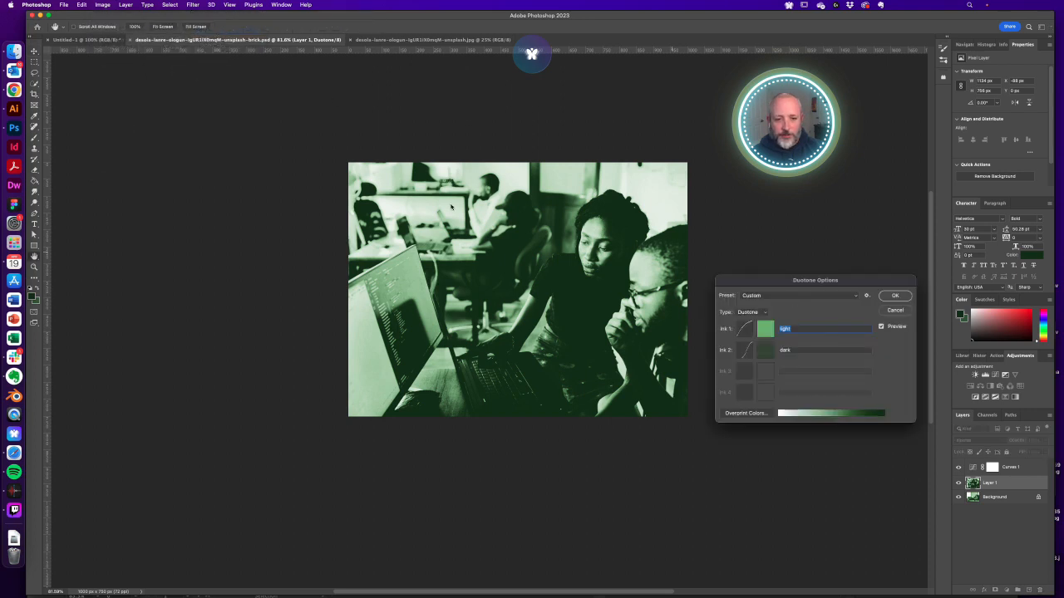
Switch to Illustrator and copy the hex code c24a3a from the red panel behind "Use Your Juice"
{"action": "left_click", "coordinate": [23, 110]}
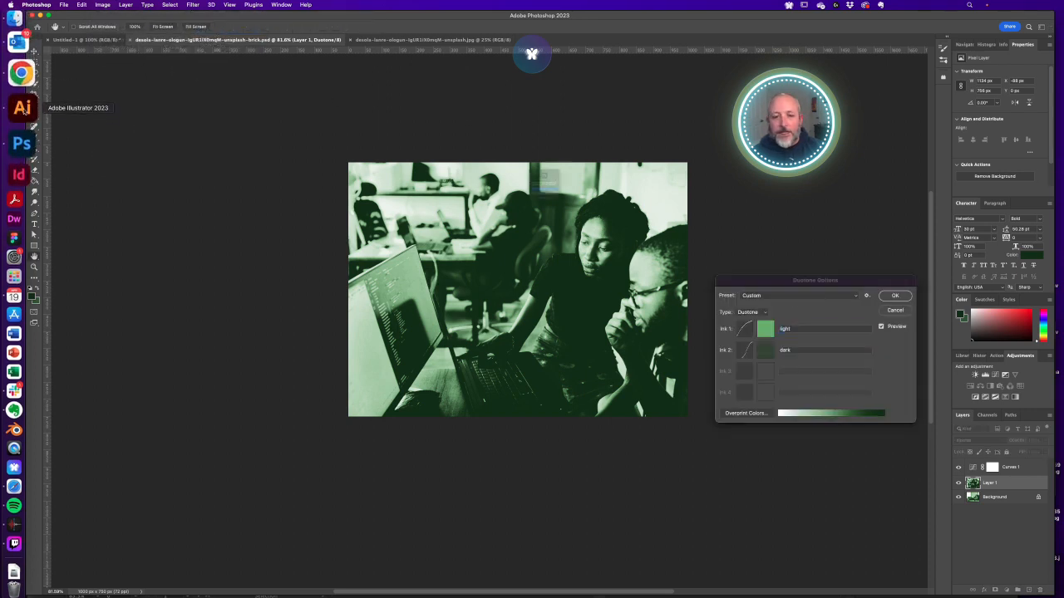
{"action": "left_click", "coordinate": [556, 200]}
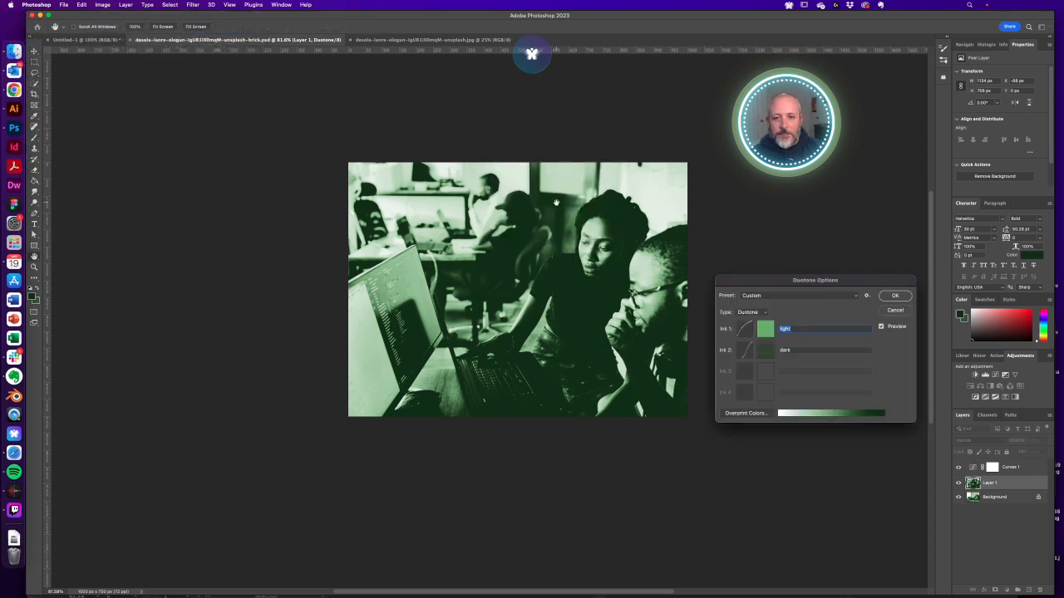
{"action": "left_click", "coordinate": [21, 108]}
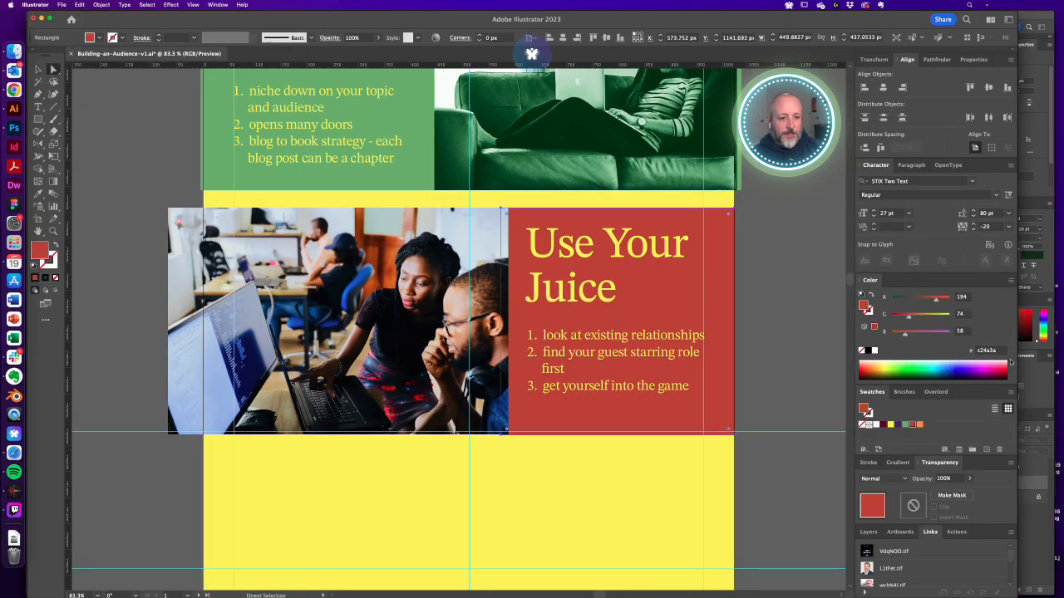
{"action": "left_click_drag", "start_coordinate": [1005, 350], "coordinate": [834, 352]}
{"action": "key", "text": "super+c"}
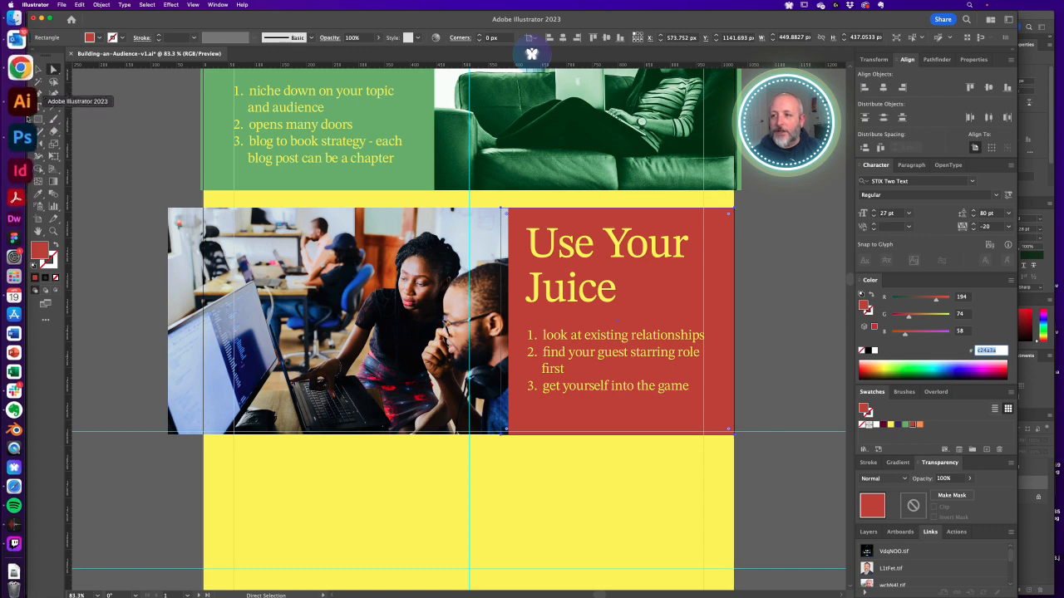
Return to Photoshop and set the duotone's Ink 1 color to #c24a3a
{"action": "left_click", "coordinate": [23, 137]}
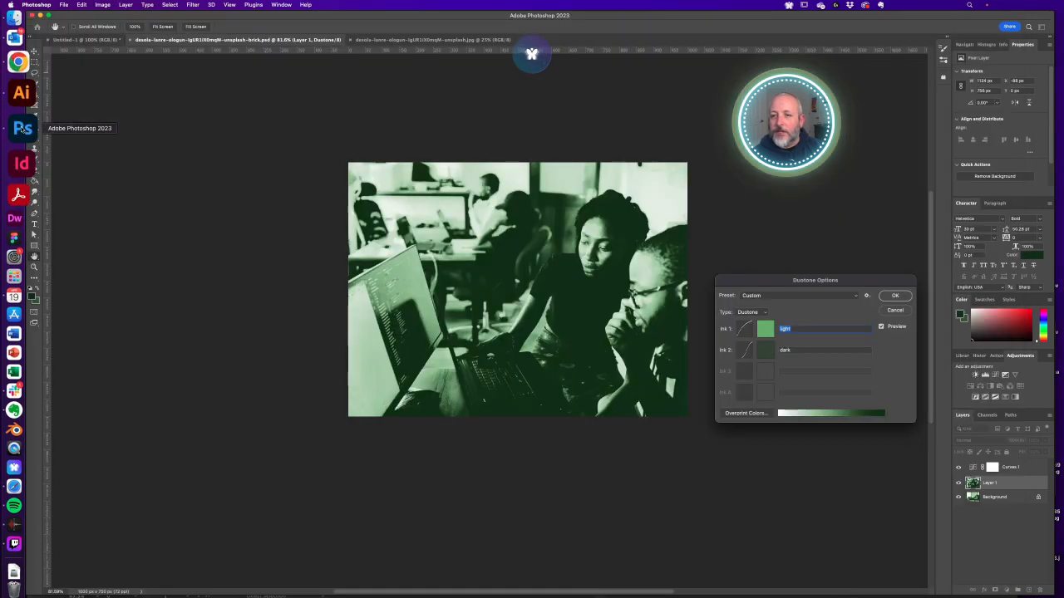
{"action": "left_click", "coordinate": [766, 350]}
{"action": "left_click", "coordinate": [974, 207]}
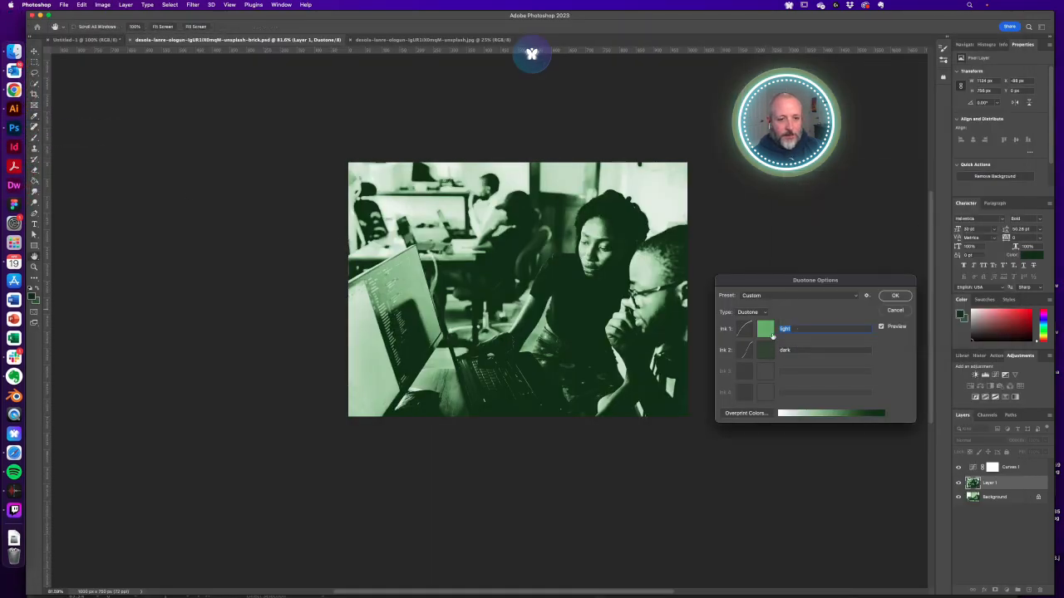
{"action": "left_click", "coordinate": [759, 329]}
{"action": "key", "text": "super+v"}
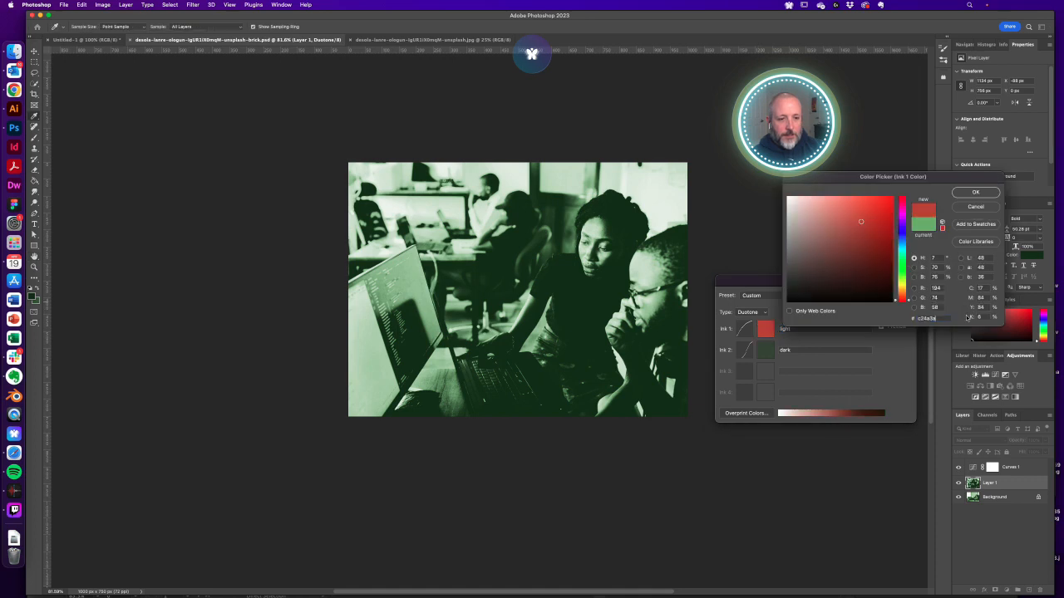
{"action": "key", "text": "Tab"}
{"action": "left_click", "coordinate": [975, 193]}
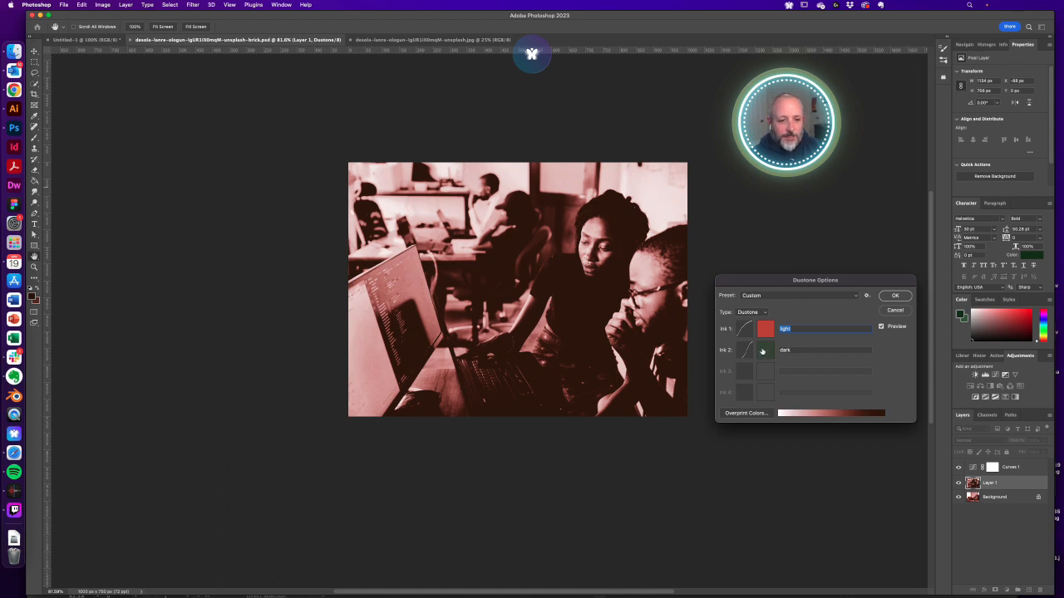
Set the duotone's Ink 2 to a darker shade of the same red, about #7f2c20
{"action": "left_click", "coordinate": [762, 351]}
{"action": "key", "text": "super+v"}
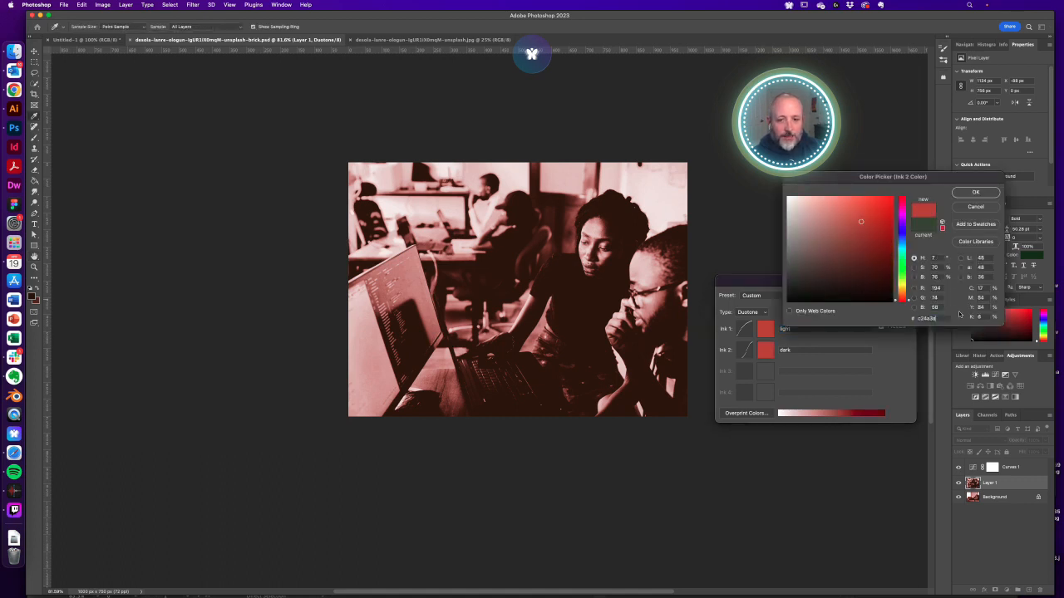
{"action": "left_click", "coordinate": [866, 240]}
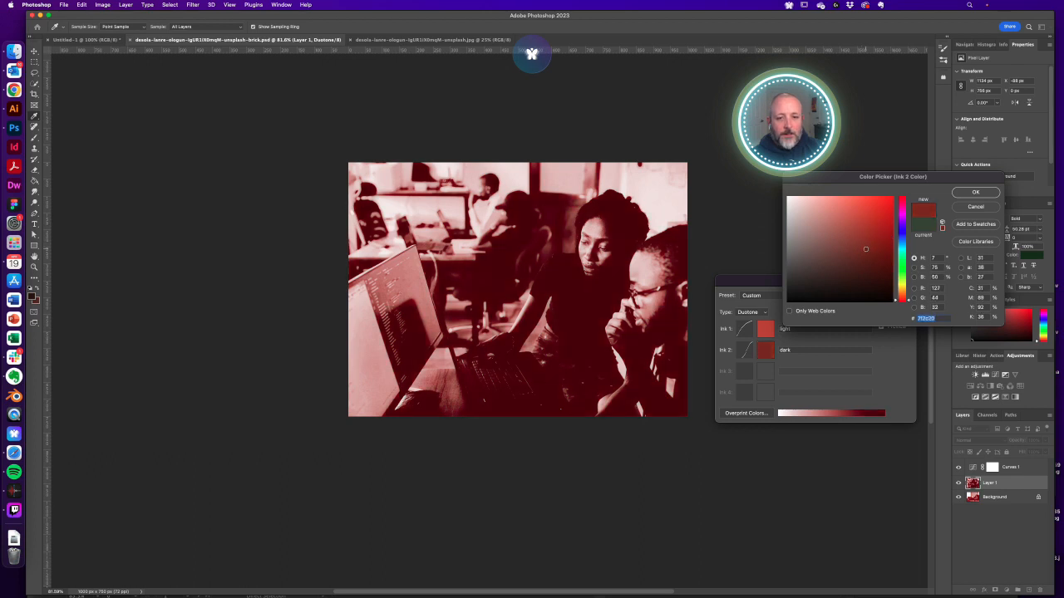
{"action": "left_click_drag", "start_coordinate": [866, 249], "coordinate": [866, 250]}
{"action": "left_click", "coordinate": [975, 192]}
Reshape the duotone's Ink 2 curve to hold back the midtones, about 28% at the 60% point, and apply the duotone
{"action": "left_click", "coordinate": [744, 353]}
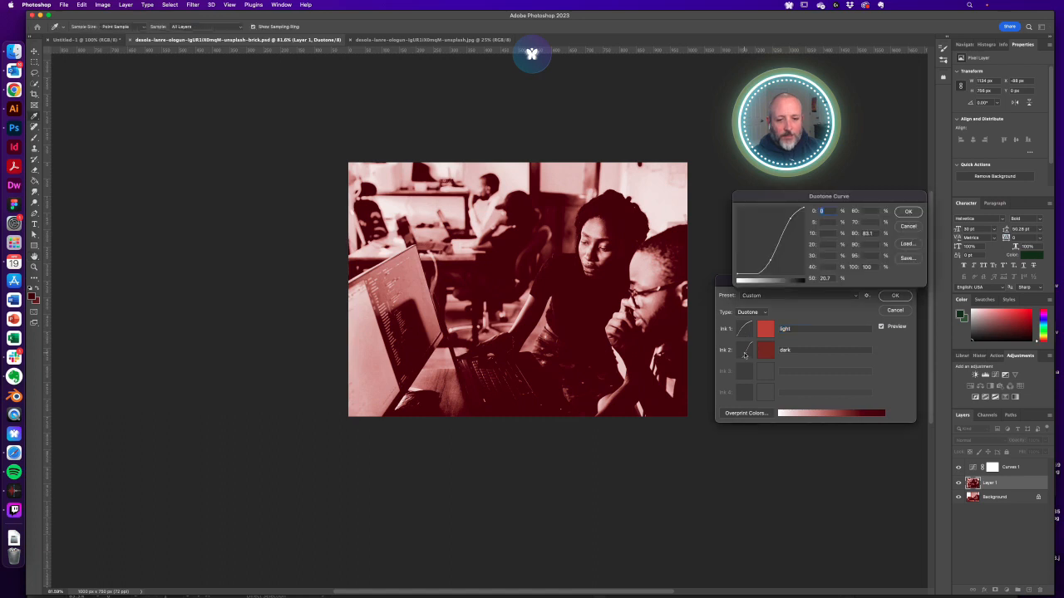
{"action": "left_click_drag", "start_coordinate": [772, 258], "coordinate": [597, 73]}
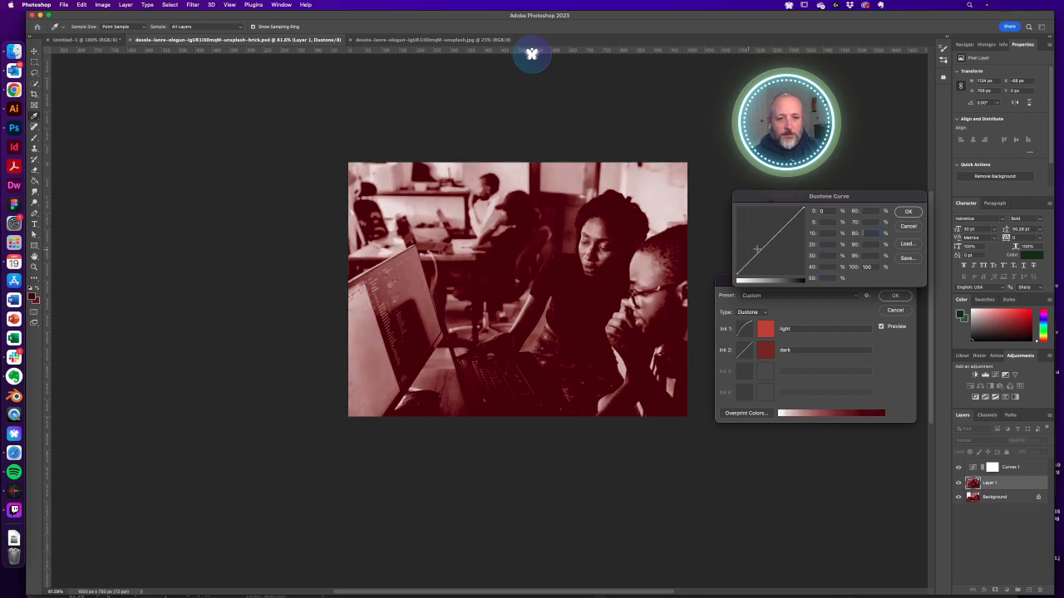
{"action": "left_click_drag", "start_coordinate": [770, 240], "coordinate": [774, 250]}
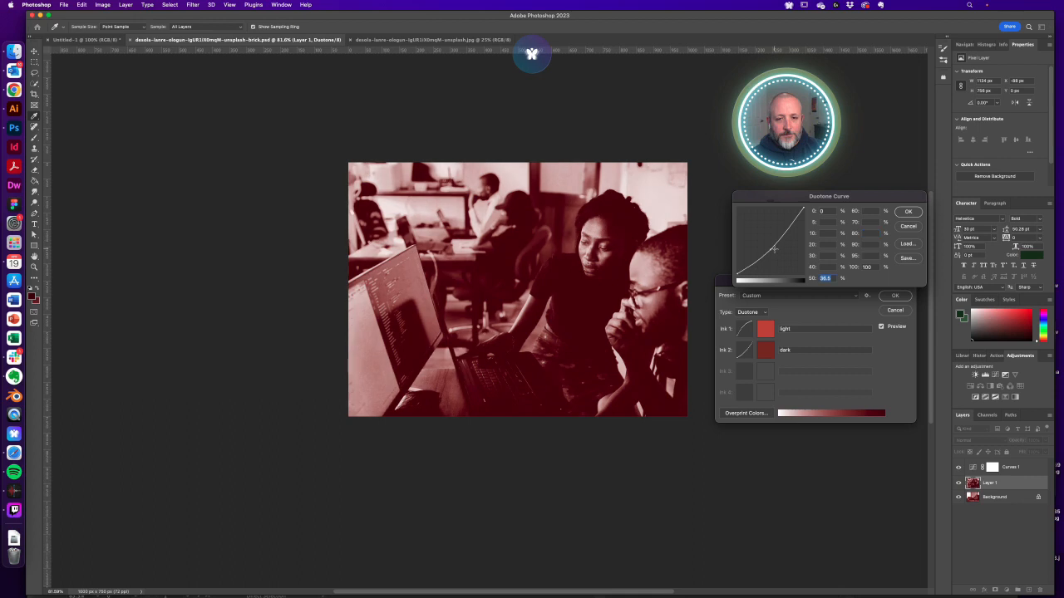
{"action": "mouse_move", "coordinate": [773, 249]}
{"action": "left_mouse_down"}
{"action": "mouse_move", "coordinate": [777, 267]}
{"action": "mouse_move", "coordinate": [773, 247]}
{"action": "left_mouse_up"}
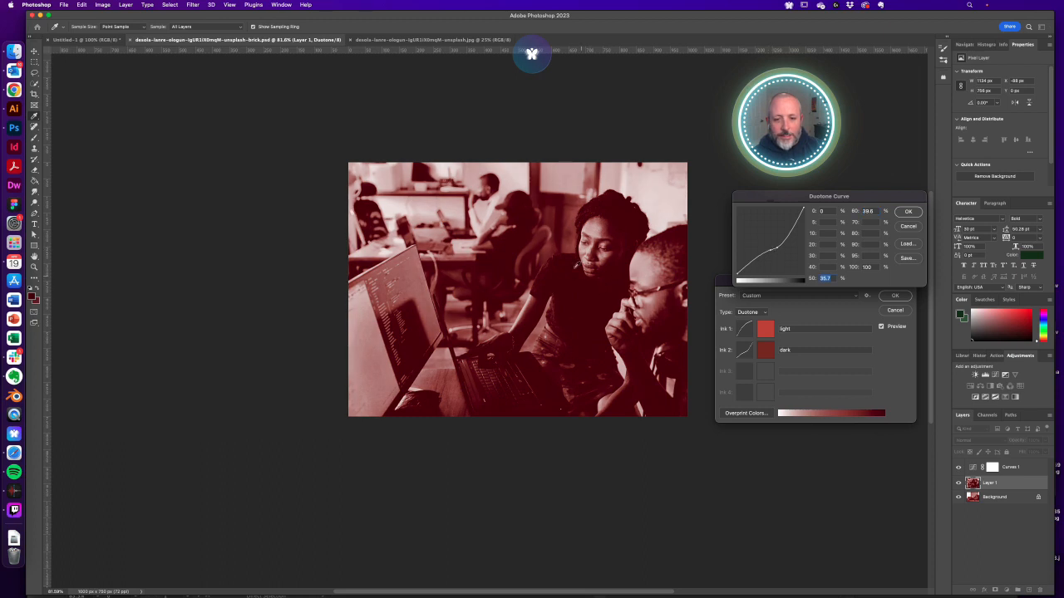
{"action": "mouse_move", "coordinate": [770, 249]}
{"action": "left_mouse_down"}
{"action": "mouse_move", "coordinate": [811, 254]}
{"action": "mouse_move", "coordinate": [776, 258]}
{"action": "left_mouse_up"}
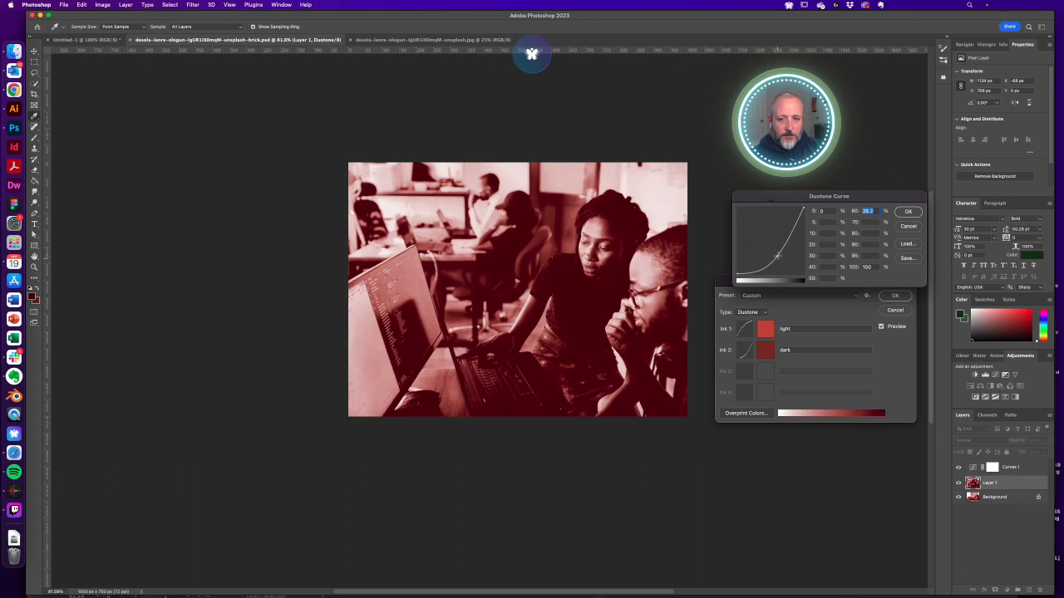
{"action": "left_click", "coordinate": [914, 211]}
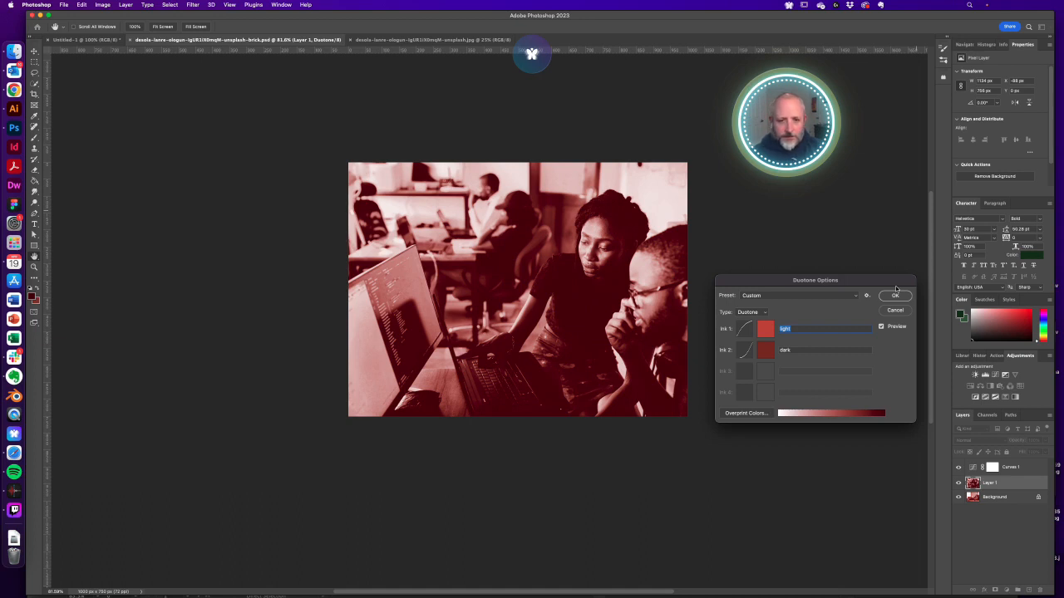
{"action": "left_click", "coordinate": [895, 295]}
Compare the brick photo with and without the Curves 1 adjustment layer, leaving the layer visible
{"action": "left_click", "coordinate": [958, 468]}
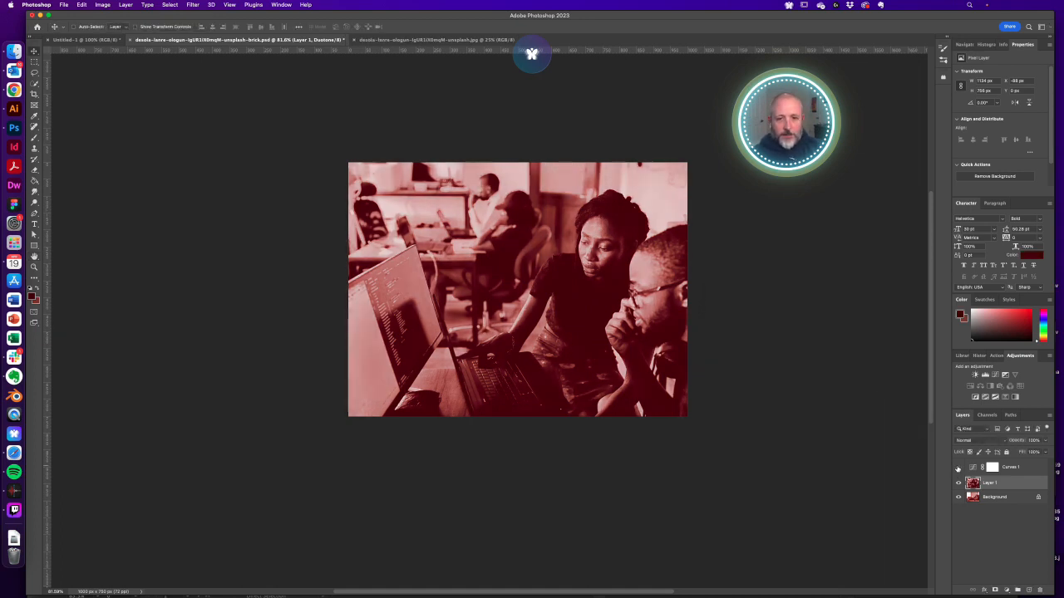
{"action": "left_click", "coordinate": [959, 468]}
{"action": "left_click", "coordinate": [958, 468]}
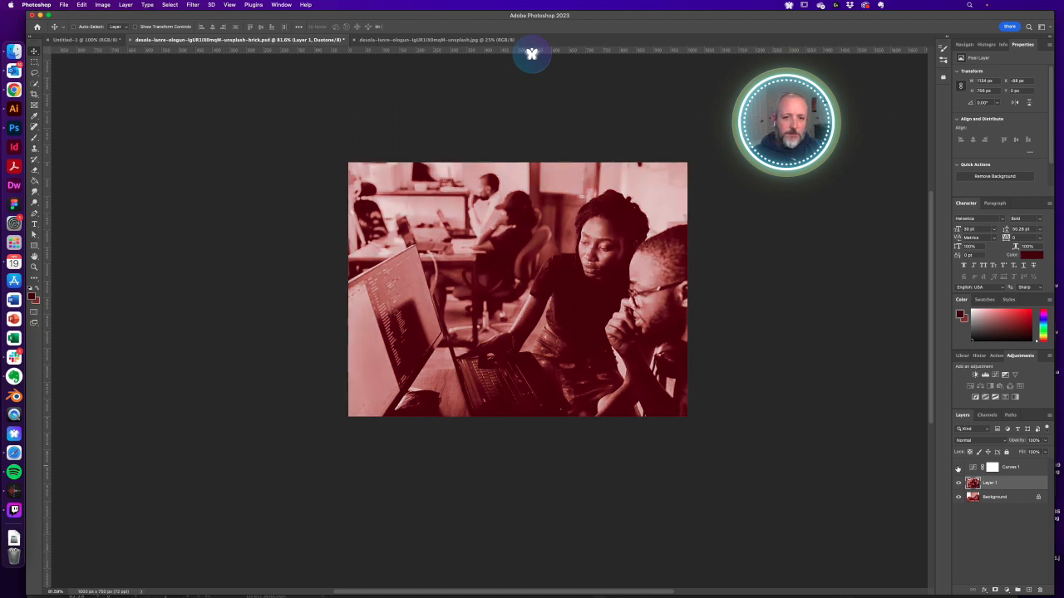
{"action": "left_click", "coordinate": [958, 468]}
{"action": "left_click", "coordinate": [959, 468]}
{"action": "left_click", "coordinate": [958, 467]}
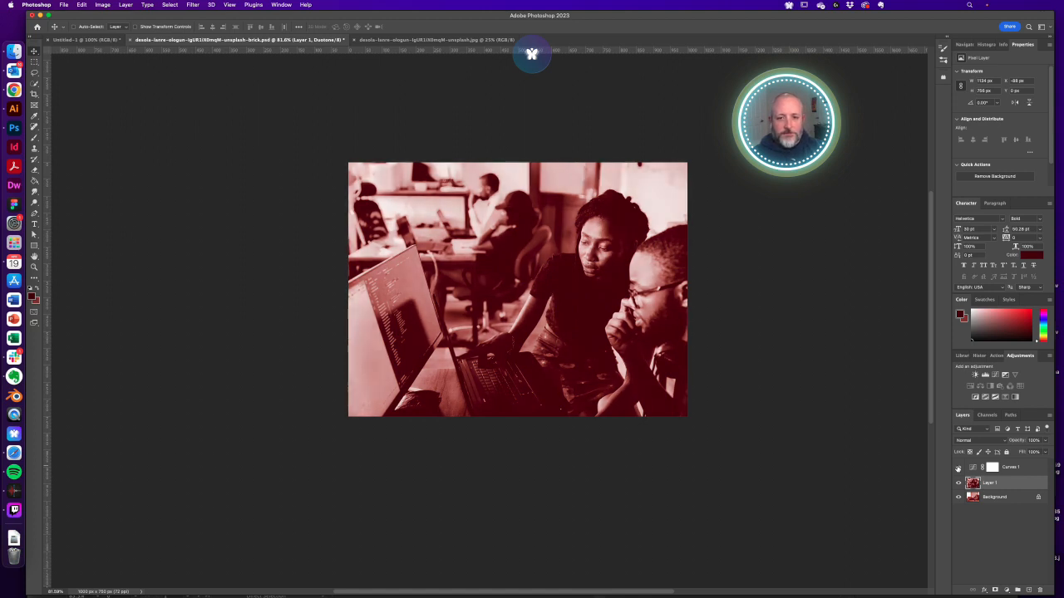
{"action": "left_click", "coordinate": [958, 468]}
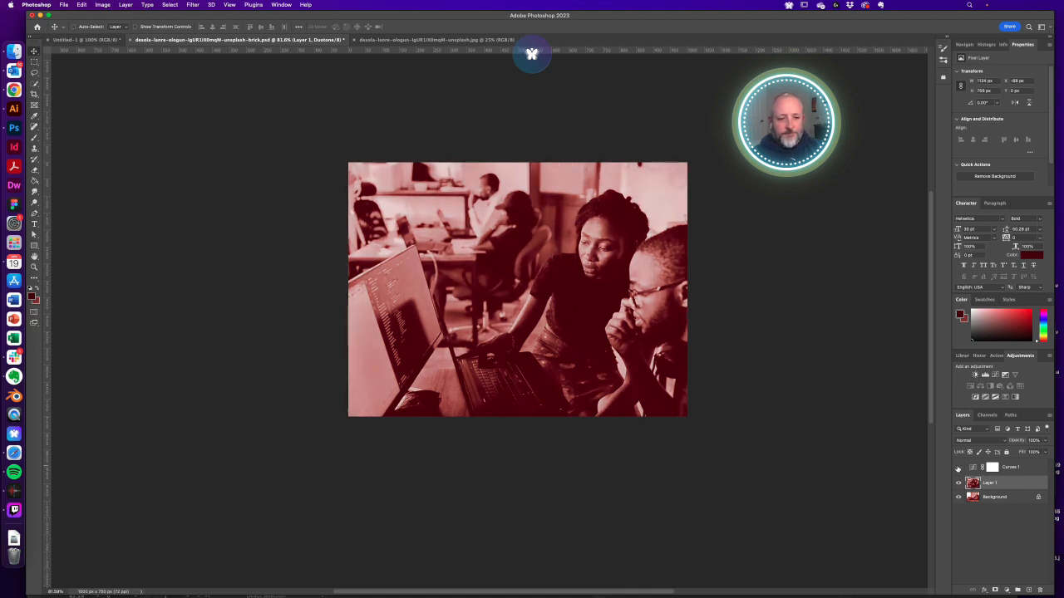
{"action": "left_click", "coordinate": [958, 468]}
{"action": "left_click", "coordinate": [958, 468]}
{"action": "left_click", "coordinate": [959, 468]}
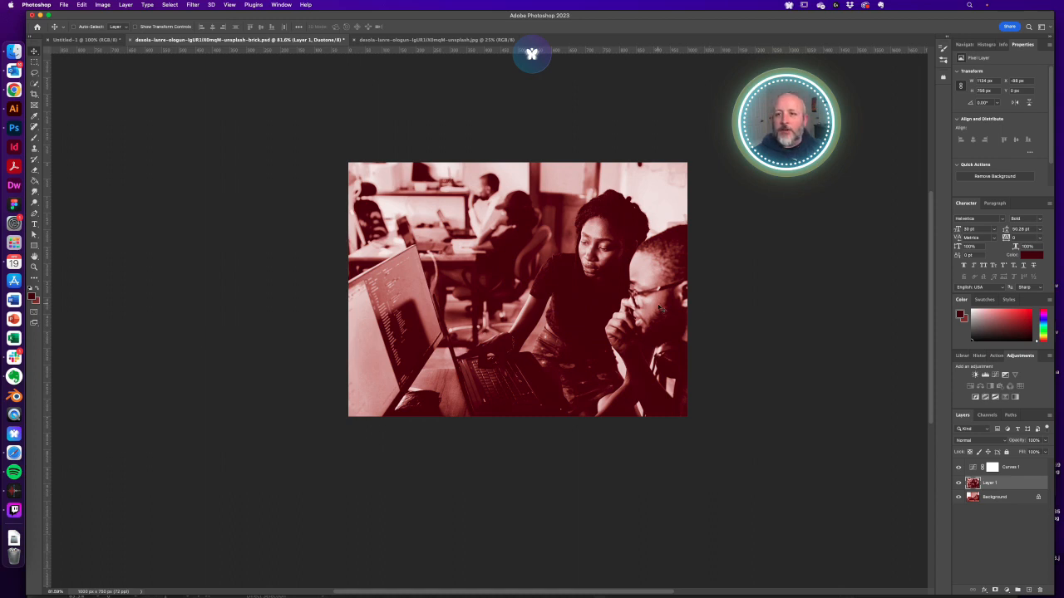
Export the brick photo for web as a High-quality JPEG at quality 60 into the Reference folder
{"action": "key", "text": "super+alt+shift+s"}
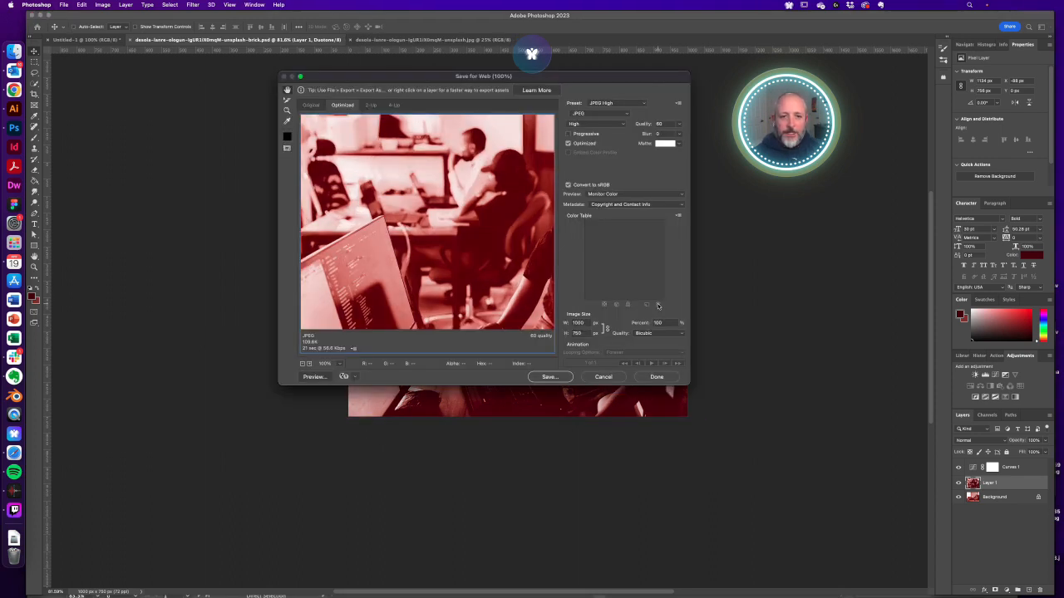
{"action": "left_click", "coordinate": [550, 376]}
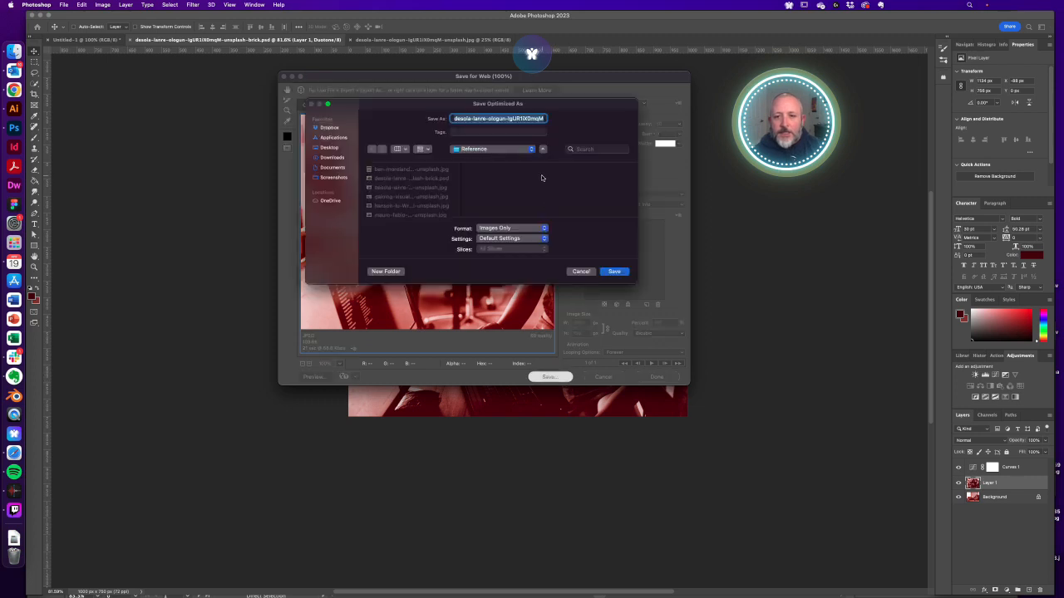
{"action": "left_click", "coordinate": [615, 272]}
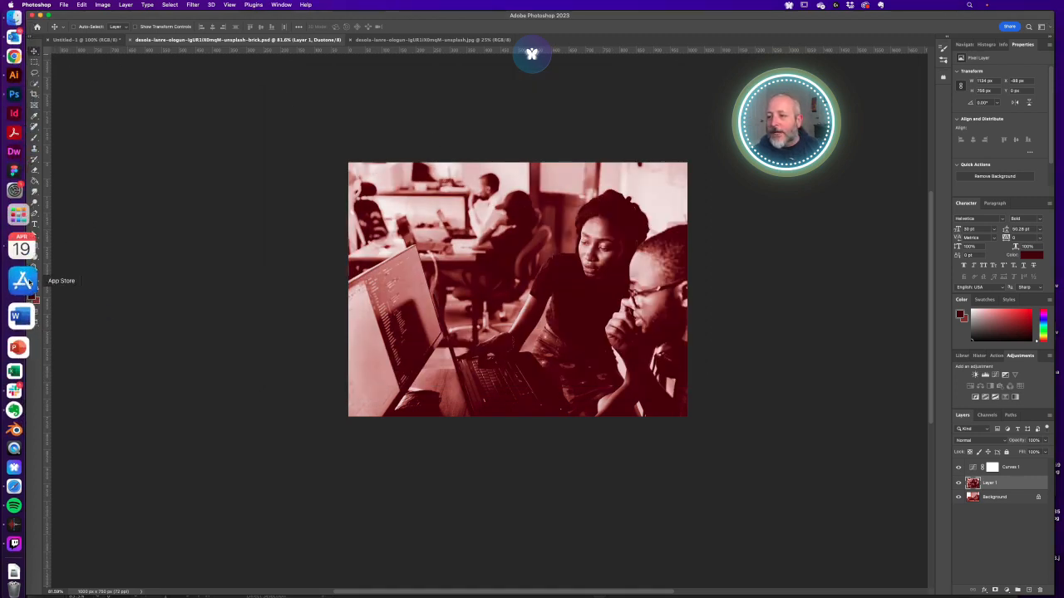
Switch to Illustrator and relink the photo beside "Use Your Juice" to the exported brick JPEG
{"action": "left_click", "coordinate": [21, 109]}
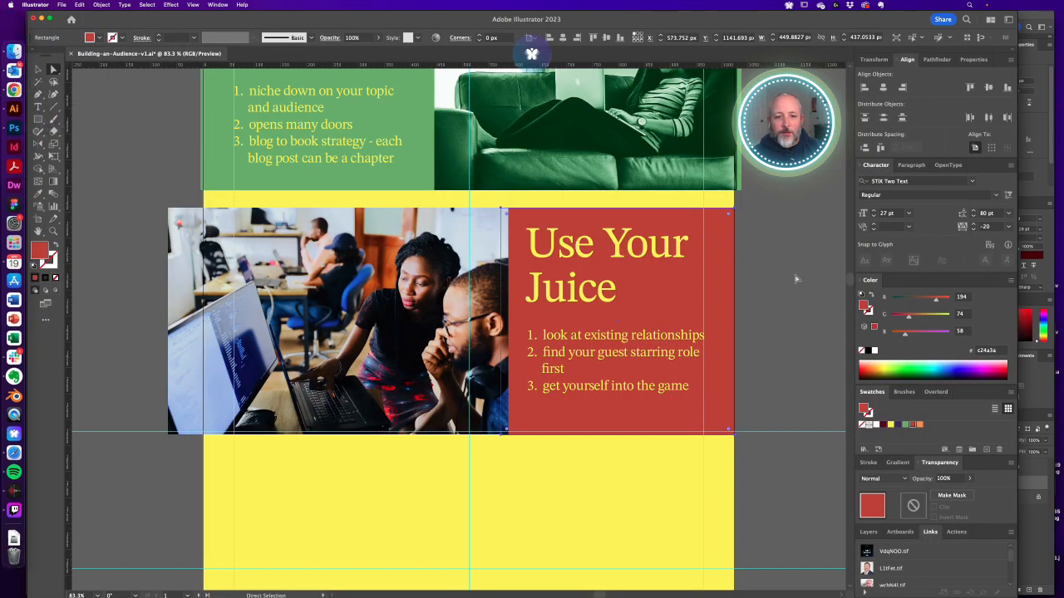
{"action": "left_click", "coordinate": [395, 295]}
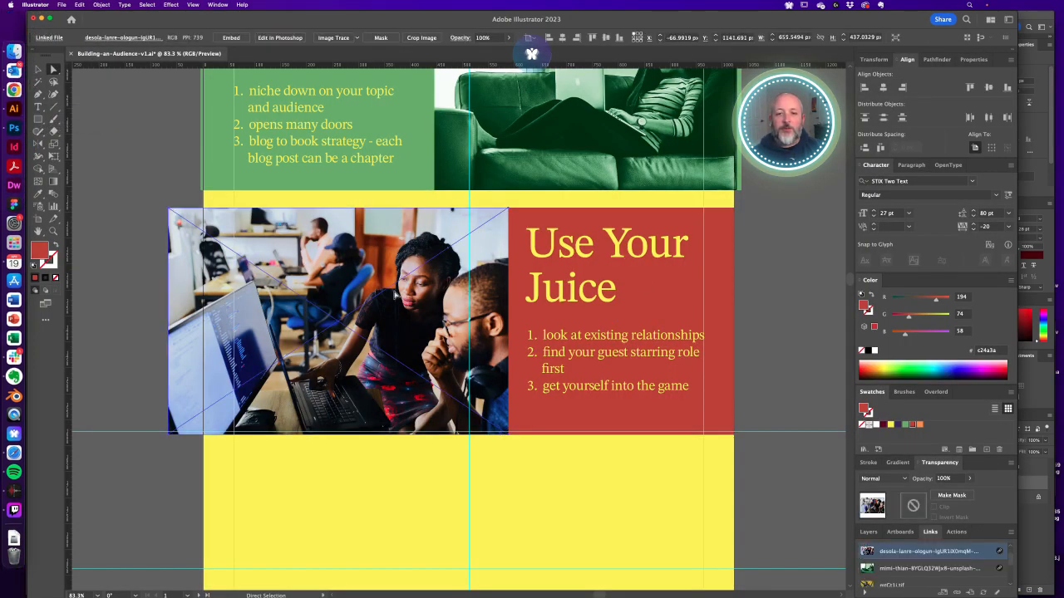
{"action": "scroll", "coordinate": [438, 287], "scroll_direction": "up", "scroll_amount": 3}
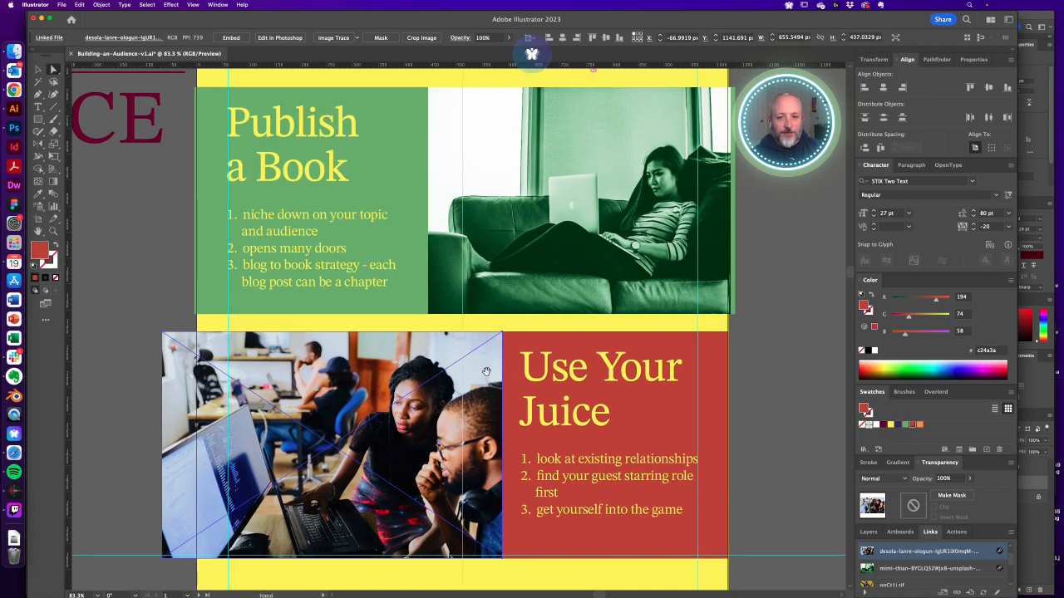
{"action": "scroll", "coordinate": [379, 218], "scroll_direction": "down", "scroll_amount": 5}
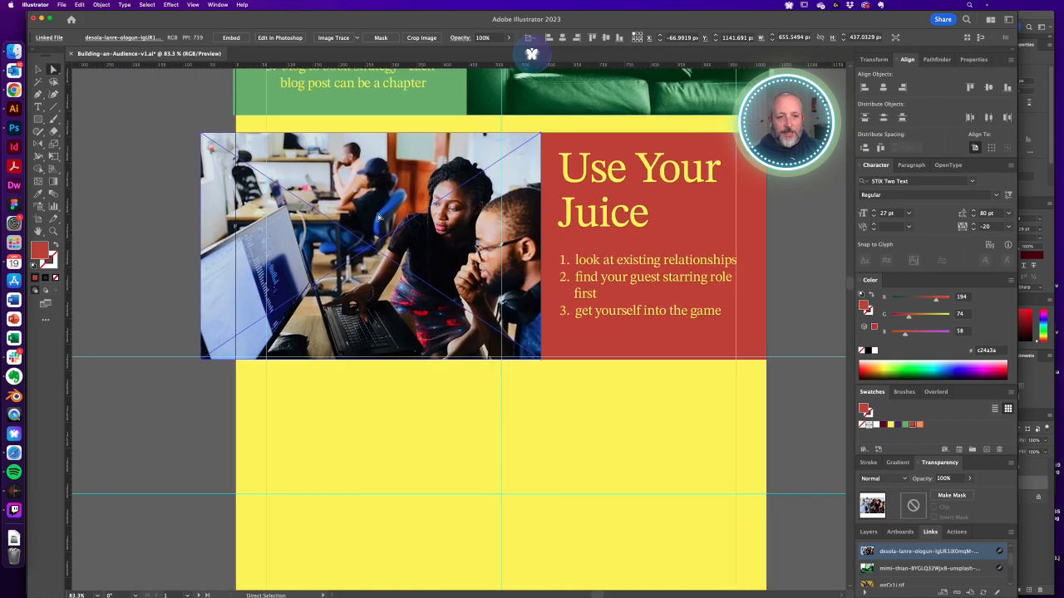
{"action": "left_click", "coordinate": [957, 592]}
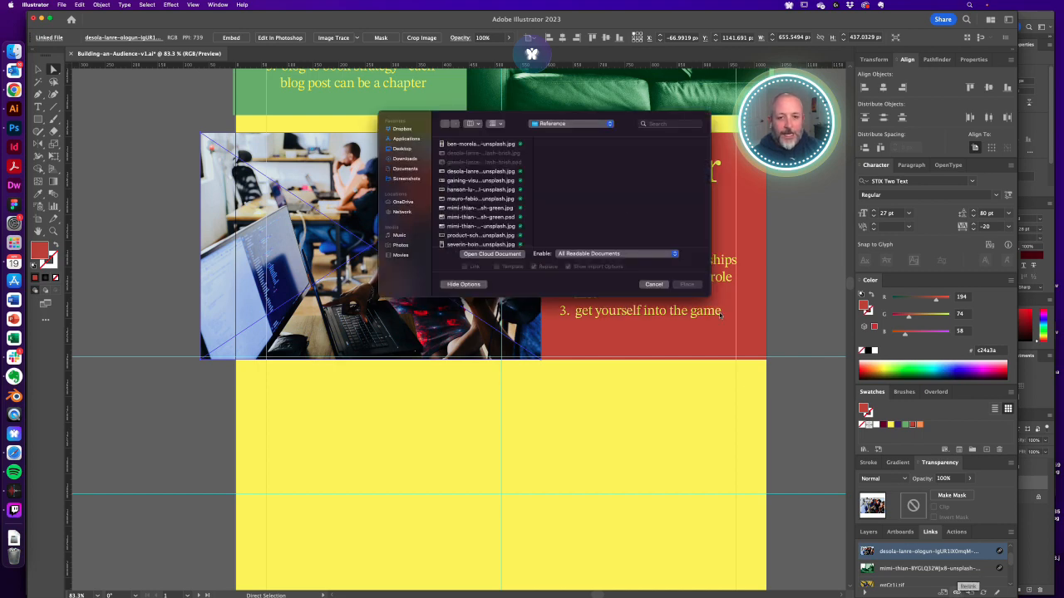
{"action": "left_click", "coordinate": [482, 152]}
{"action": "left_click", "coordinate": [691, 284]}
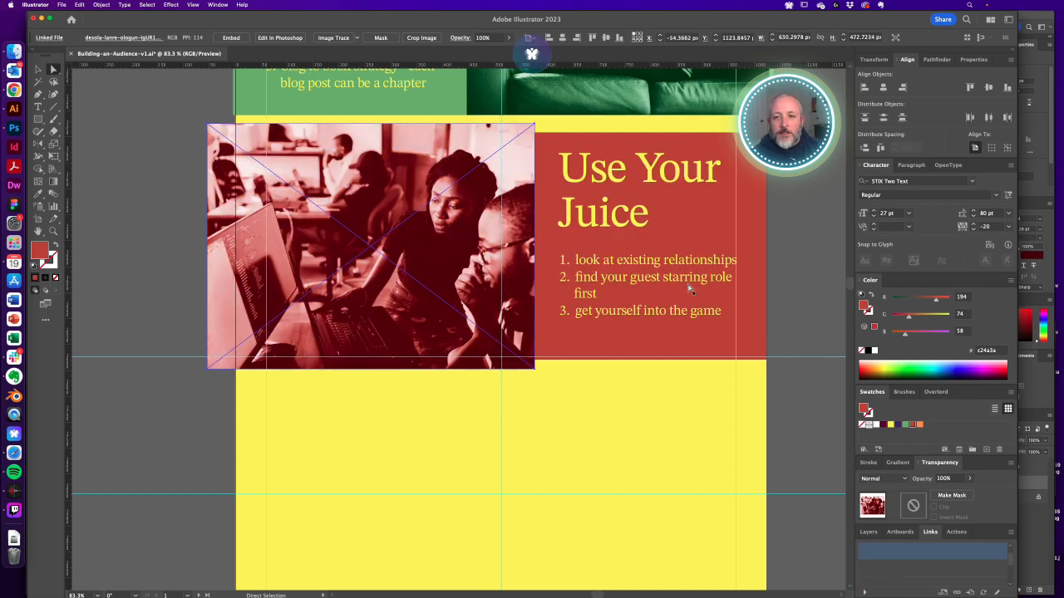
Scale the relinked photo down to about 584 × 438 px and move it against the red "Use Your Juice" panel
{"action": "left_click_drag", "start_coordinate": [532, 247], "coordinate": [512, 248]}
{"action": "scroll", "coordinate": [516, 129], "scroll_direction": "up", "scroll_amount": 5}
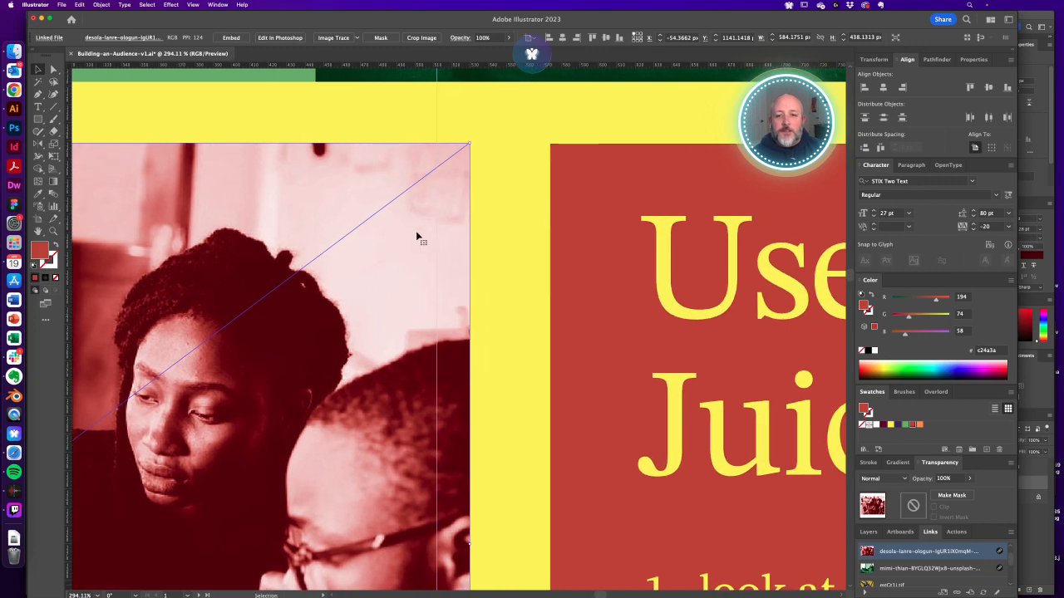
{"action": "left_click_drag", "start_coordinate": [417, 238], "coordinate": [497, 241]}
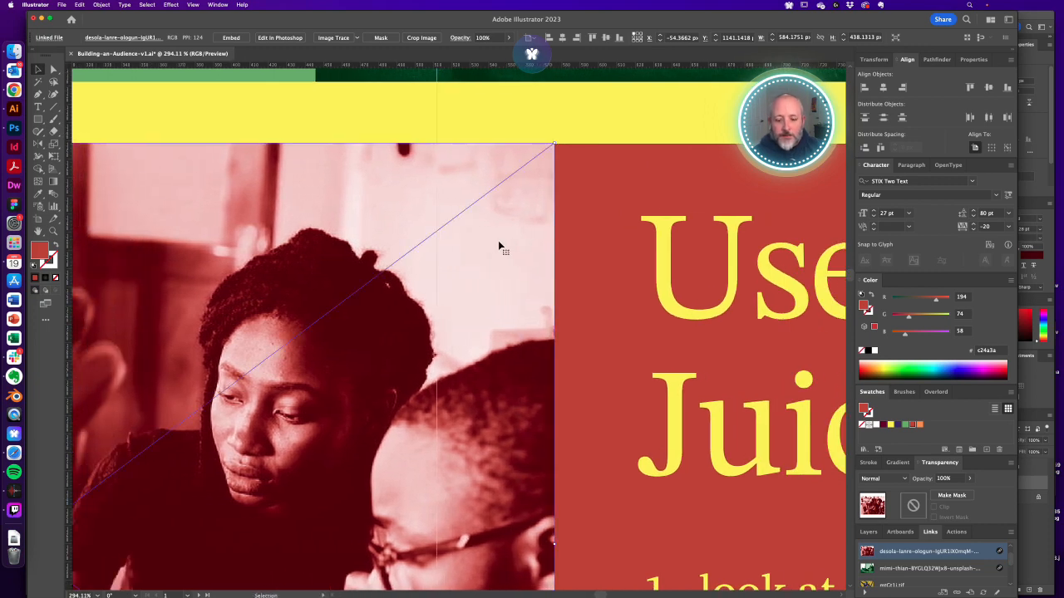
Using outline view, fine-tune the photo to about 583 × 437 px so its upper corner meets the red panel's top edge, and return to preview
{"action": "key", "text": "a"}
{"action": "key", "text": "super+y"}
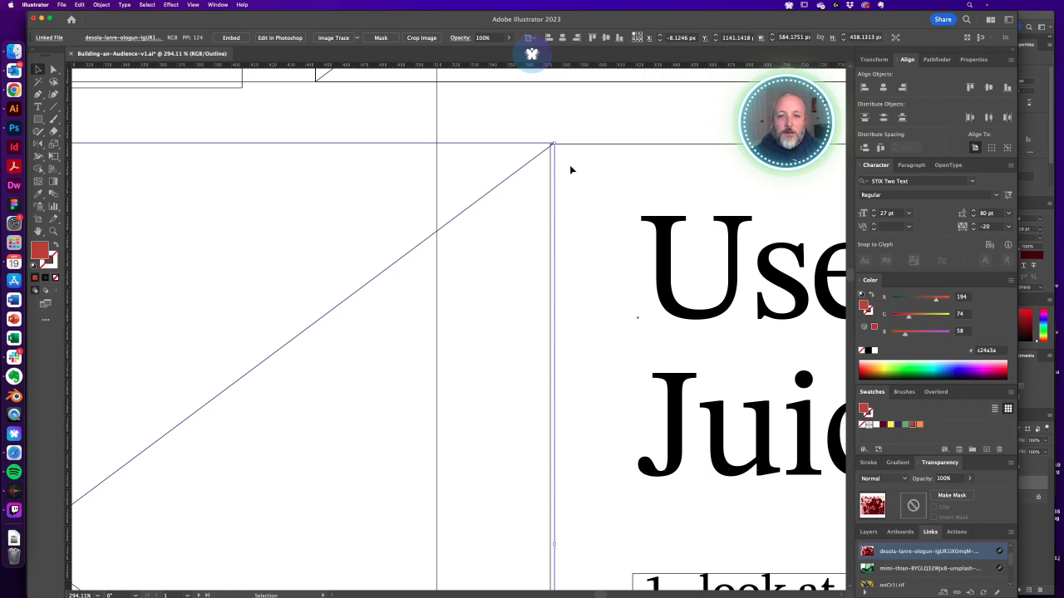
{"action": "left_click_drag", "start_coordinate": [540, 130], "coordinate": [584, 176]}
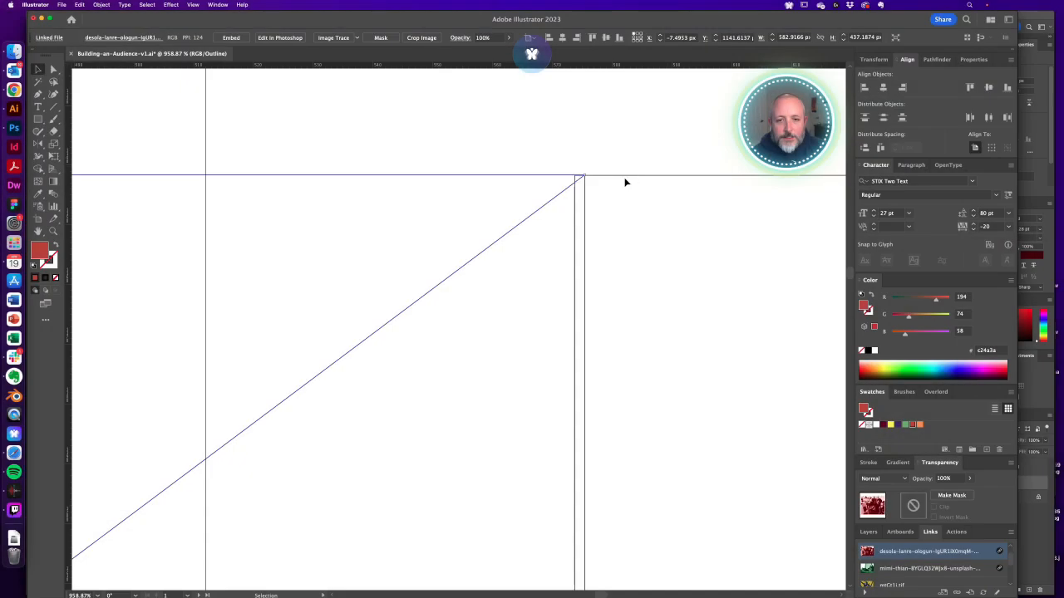
{"action": "key", "text": "super+y"}
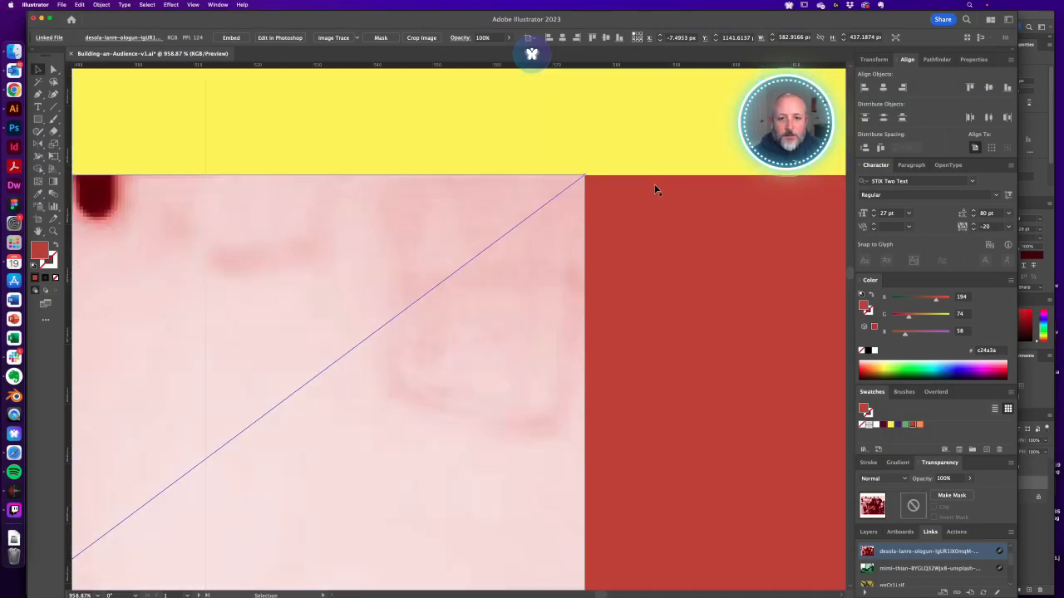
{"action": "key", "text": "super+y"}
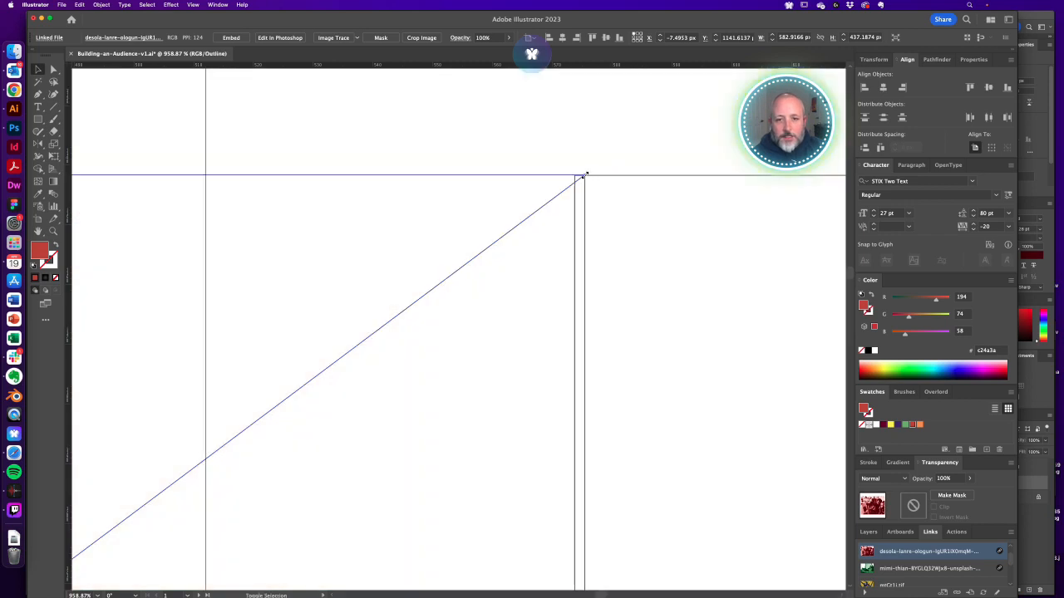
{"action": "left_click_drag", "start_coordinate": [585, 176], "coordinate": [584, 176]}
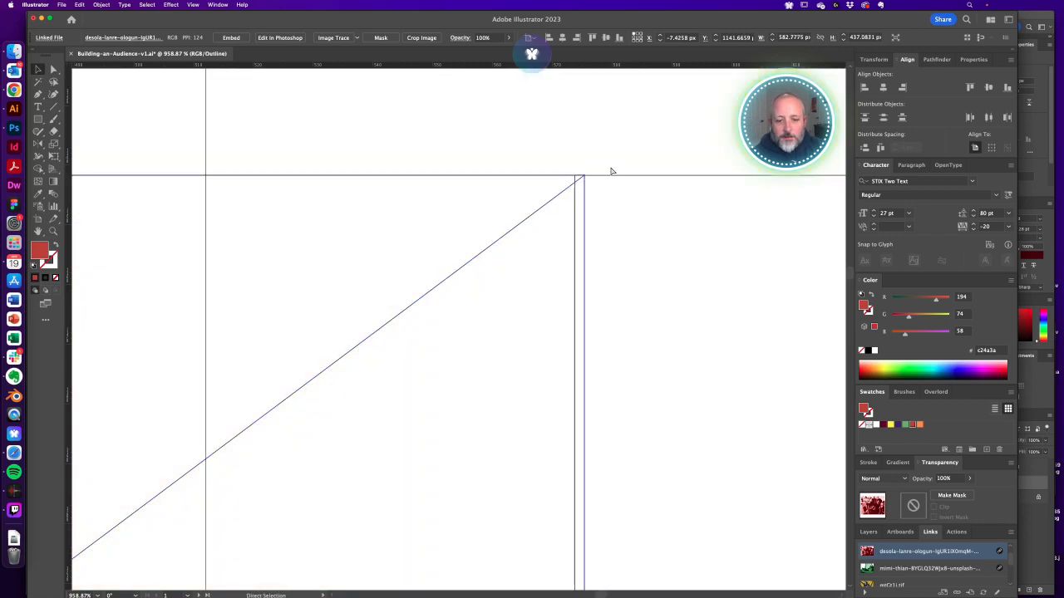
{"action": "key", "text": "super+y"}
{"action": "left_click", "coordinate": [611, 164]}
Examine how the brick photo and red panel fit together beneath the "Publish a Book" section
{"action": "key", "text": "super+minus"}
{"action": "key", "text": "super+minus"}
{"action": "key", "text": "super+minus"}
{"action": "key", "text": "super+minus"}
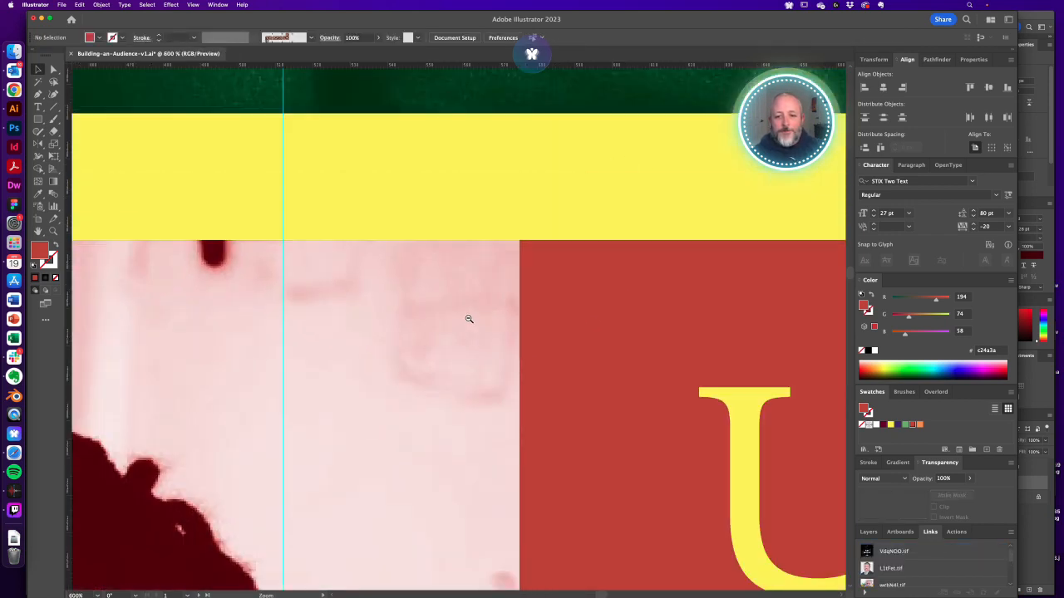
{"action": "key", "text": "super+minus"}
{"action": "key", "text": "super+minus"}
{"action": "key", "text": "super+minus"}
{"action": "key", "text": "super+minus"}
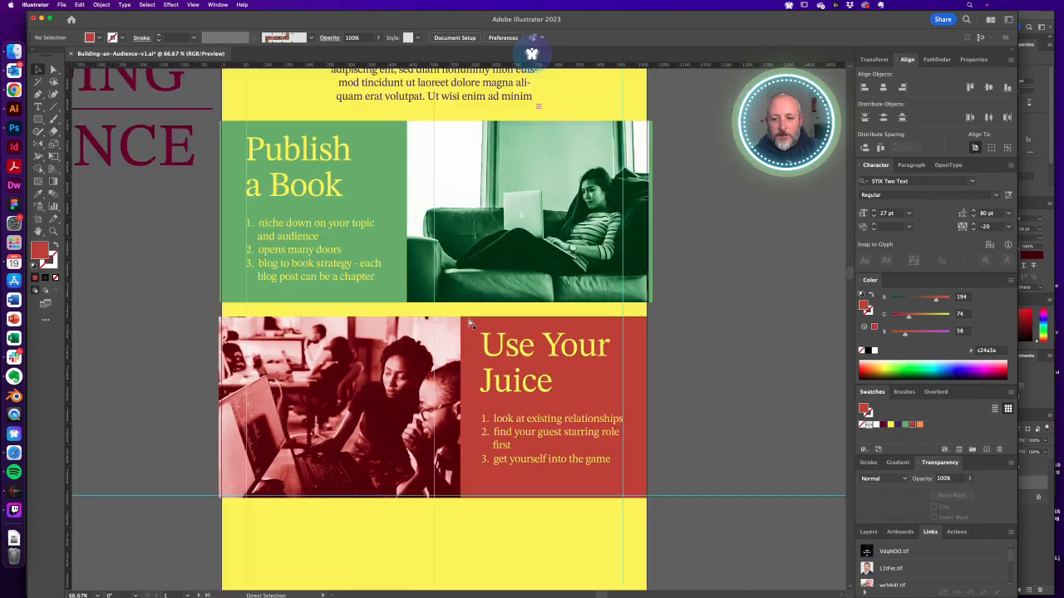
{"action": "left_click_drag", "start_coordinate": [469, 324], "coordinate": [502, 216]}
{"action": "key", "text": "a"}
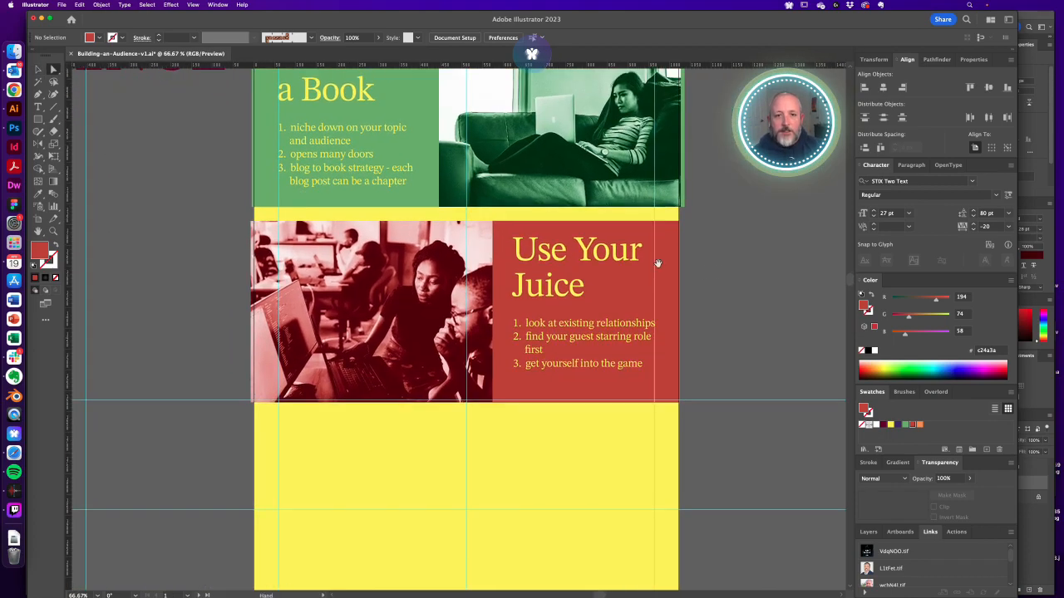
{"action": "left_click_drag", "start_coordinate": [575, 254], "coordinate": [566, 331]}
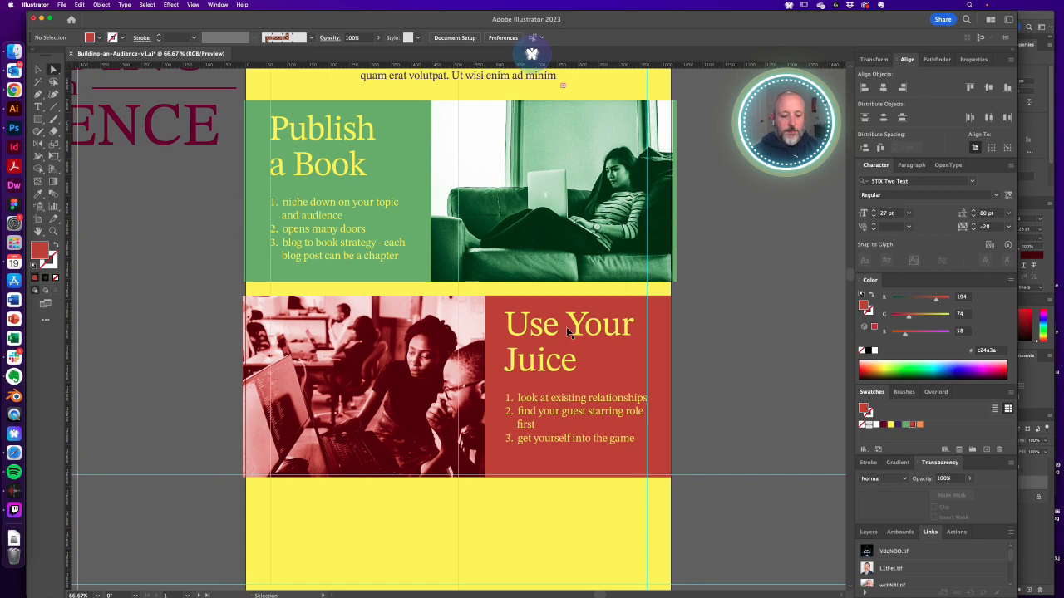
Hide the guides and check the layout from the title through the "Use Your Juice" section
{"action": "key", "text": "super+semicolon"}
{"action": "left_click_drag", "start_coordinate": [488, 216], "coordinate": [489, 278]}
{"action": "left_click", "coordinate": [450, 324], "text": "alt+super"}
{"action": "left_click", "coordinate": [484, 322], "text": "alt+super"}
{"action": "left_click_drag", "start_coordinate": [443, 309], "coordinate": [489, 312]}
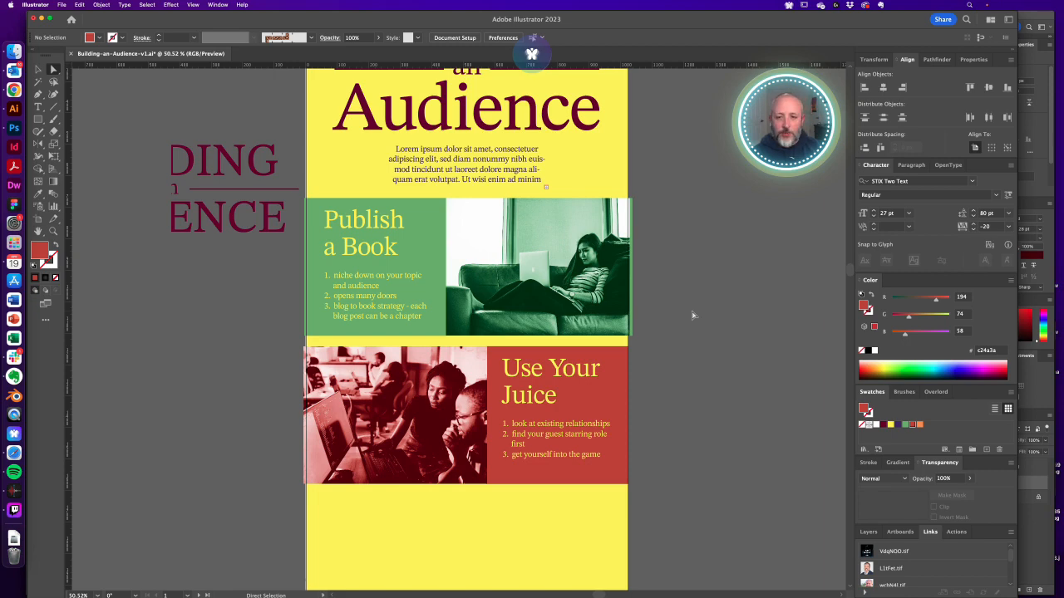
{"action": "left_click_drag", "start_coordinate": [625, 284], "coordinate": [632, 377]}
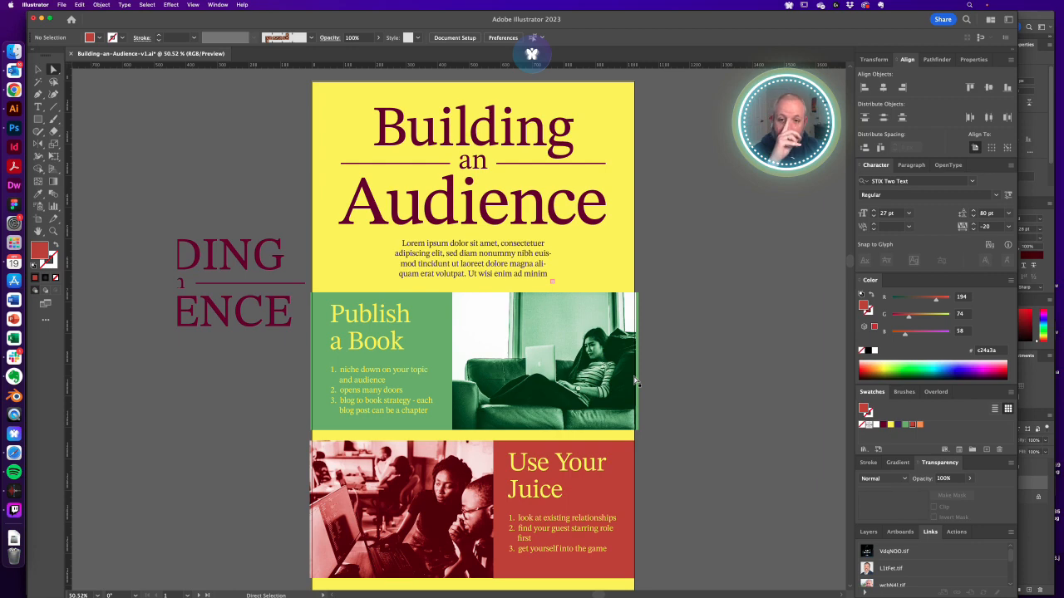
Add the text "Ten Steps for" above the "Building an Audience" title
{"action": "key", "text": "t"}
{"action": "left_click", "coordinate": [337, 98]}
{"action": "type", "text": "Ten"}
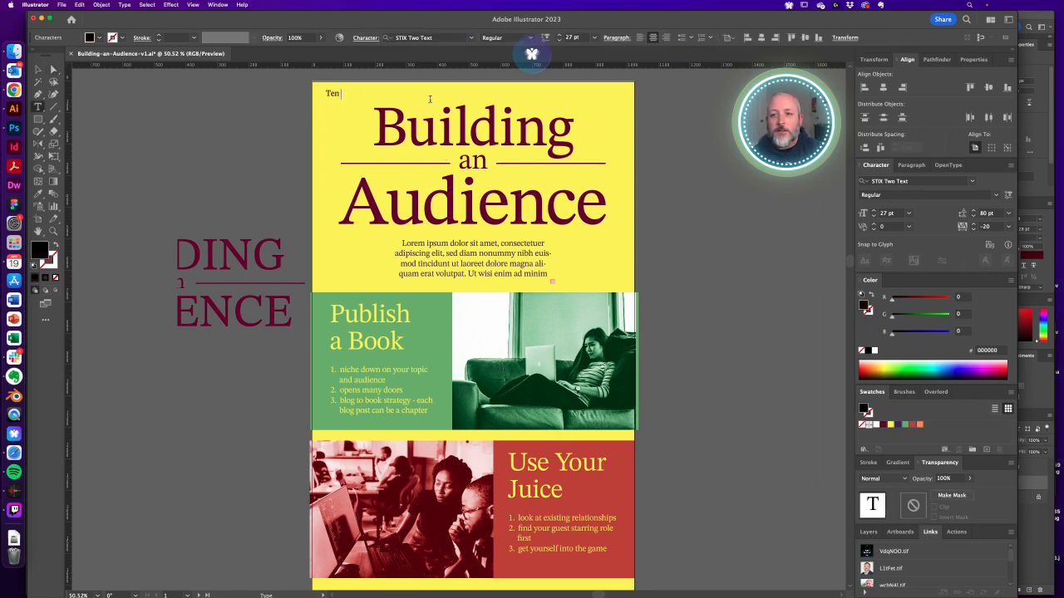
{"action": "type", "text": " Steps for"}
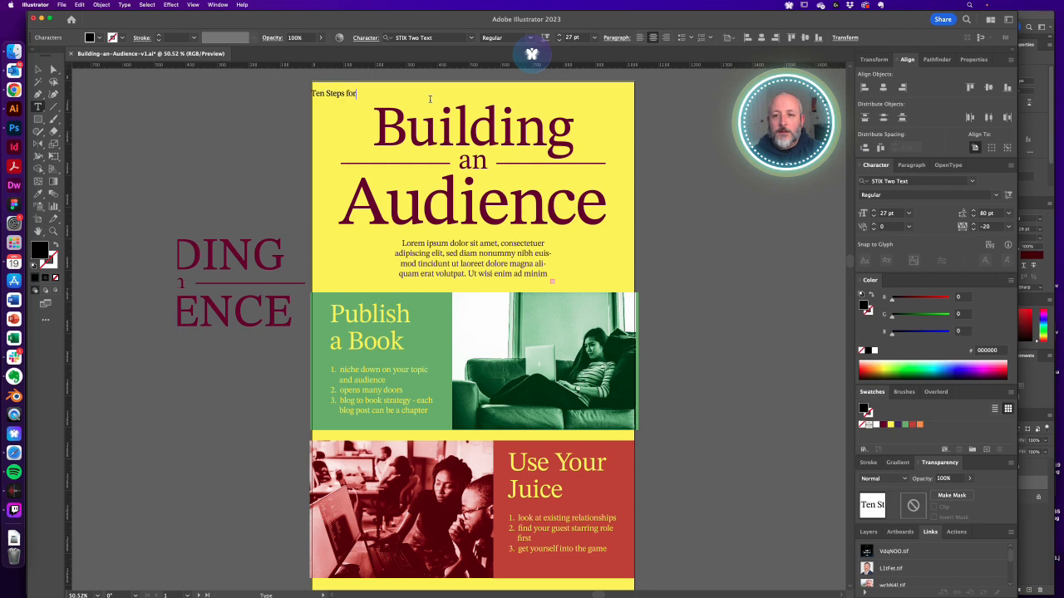
Center "Ten Steps for" horizontally on the artboard and give it the dark maroon fill 6c0031
{"action": "key", "text": "Escape"}
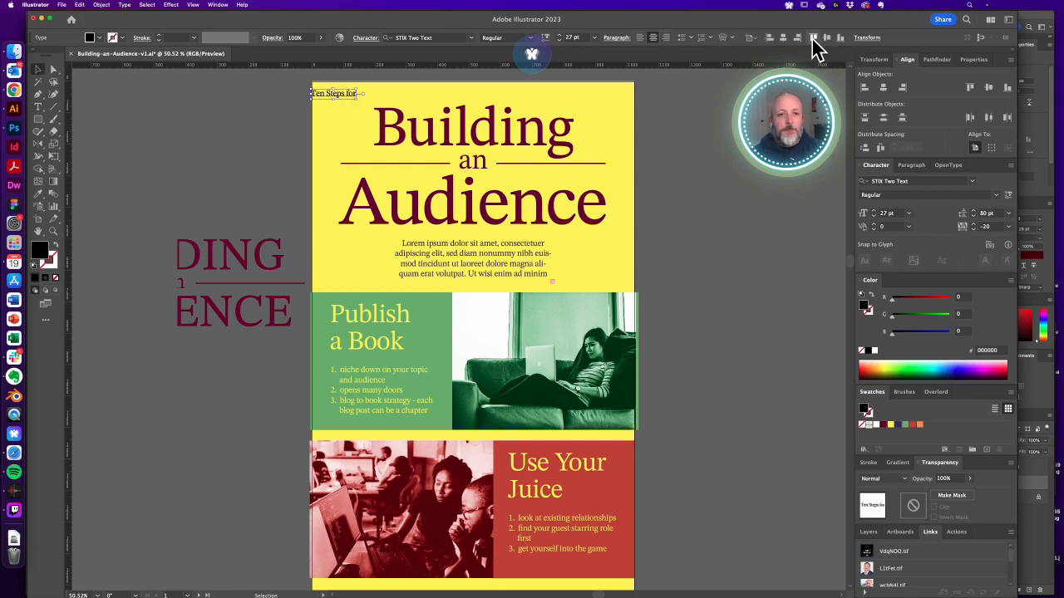
{"action": "left_click", "coordinate": [783, 37]}
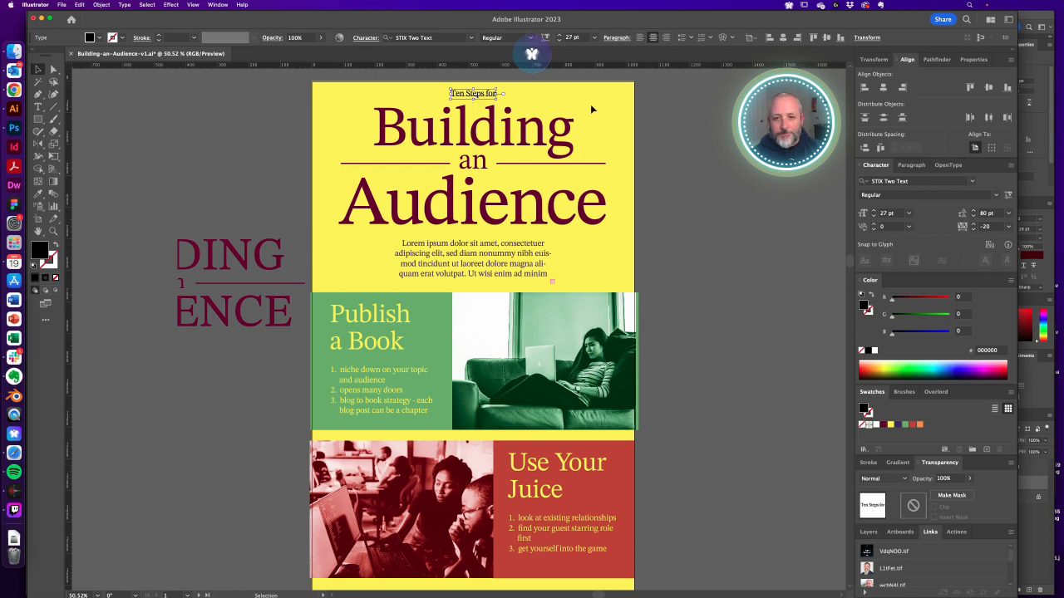
{"action": "left_click", "coordinate": [661, 115]}
{"action": "left_click", "coordinate": [478, 96]}
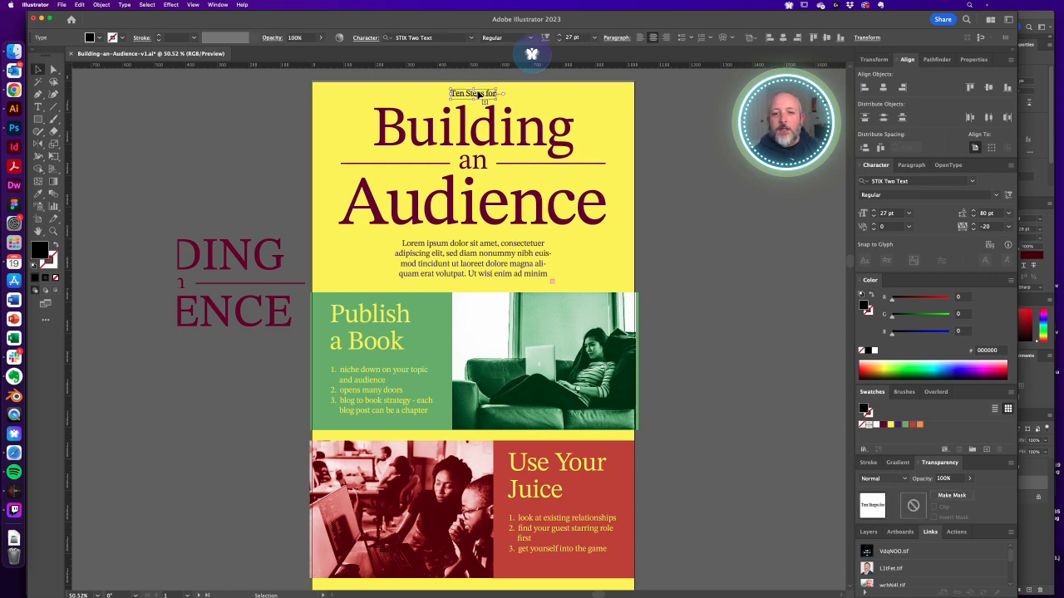
{"action": "left_click", "coordinate": [883, 425]}
{"action": "left_click", "coordinate": [649, 344]}
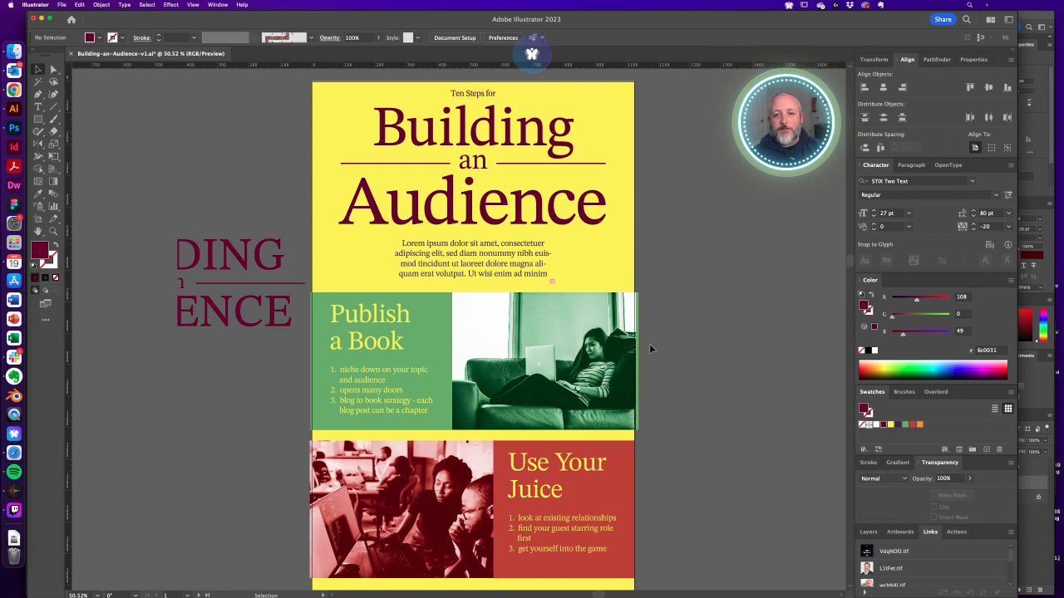
Move the title, intro paragraph and both photo sections down together to open more yellow space above "Ten Steps for"
{"action": "key", "text": "super+minus"}
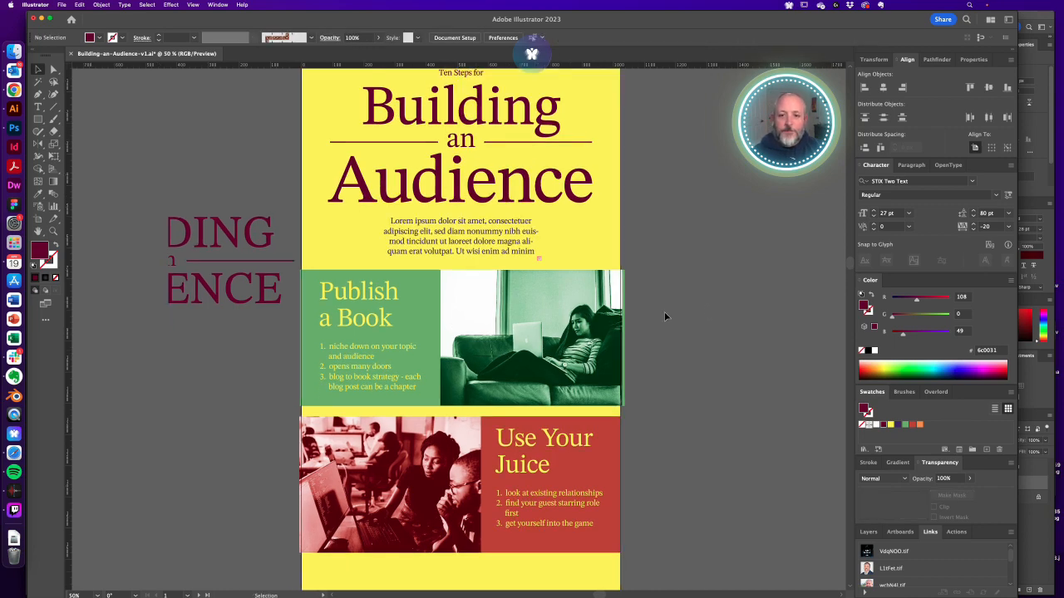
{"action": "key", "text": "super+minus"}
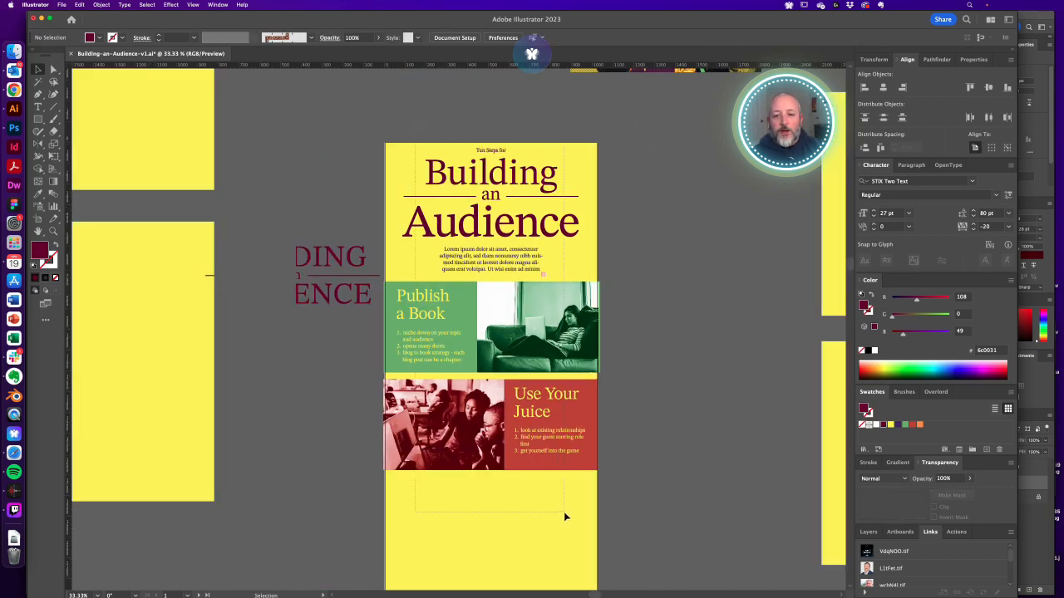
{"action": "key", "text": "super+a"}
{"action": "left_click_drag", "start_coordinate": [505, 177], "coordinate": [504, 190]}
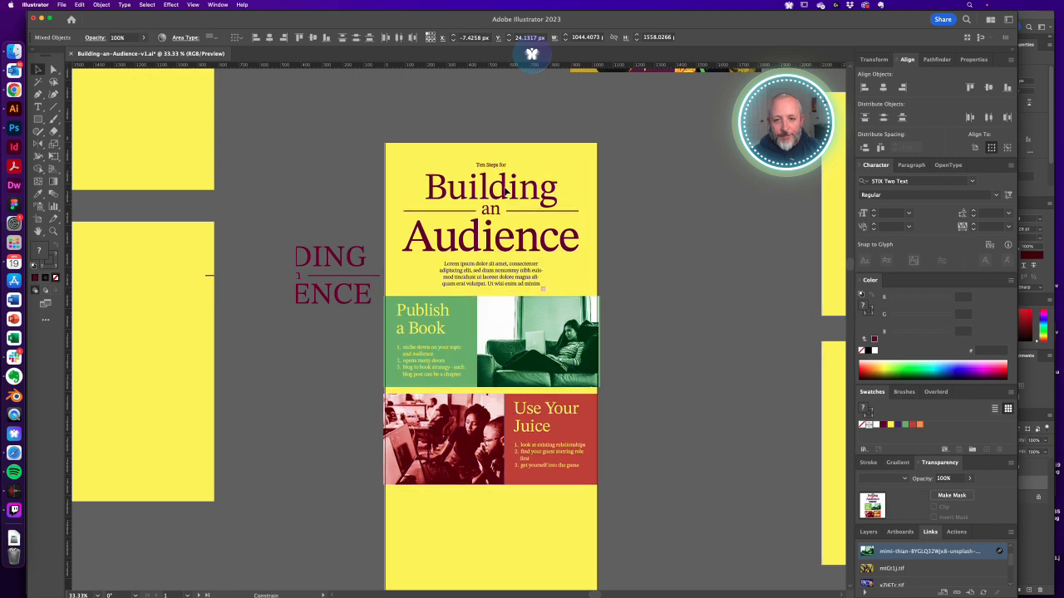
{"action": "key", "text": "shift+super+a"}
Copy the type style of "an" onto "Ten Steps for" with the Eyedropper and scale the line down slightly above "Building"
{"action": "scroll", "coordinate": [504, 191], "scroll_direction": "up", "scroll_amount": 6}
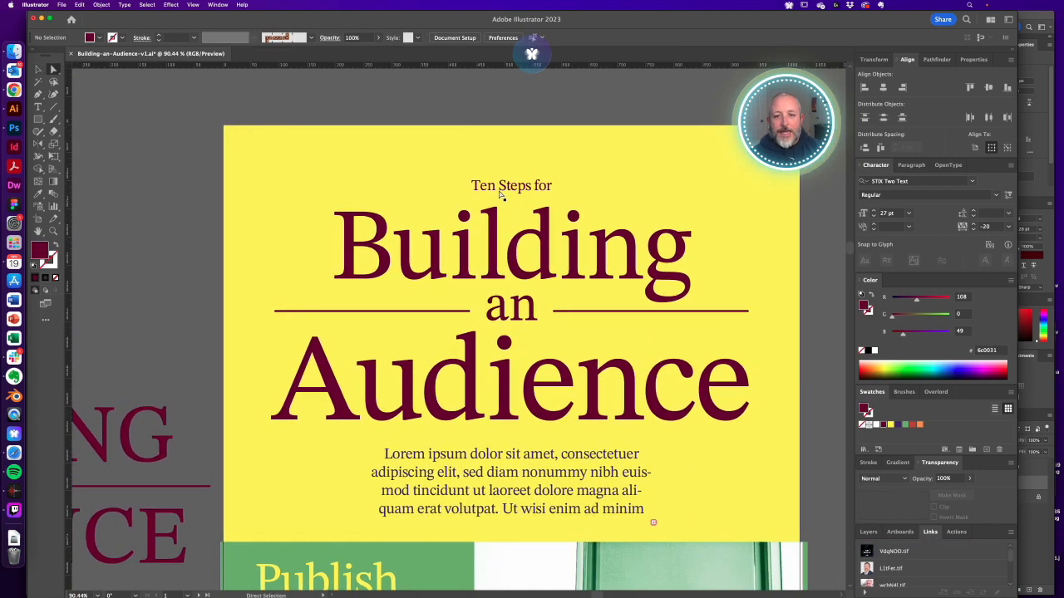
{"action": "left_click", "coordinate": [501, 193]}
{"action": "key", "text": "i"}
{"action": "left_click", "coordinate": [519, 309]}
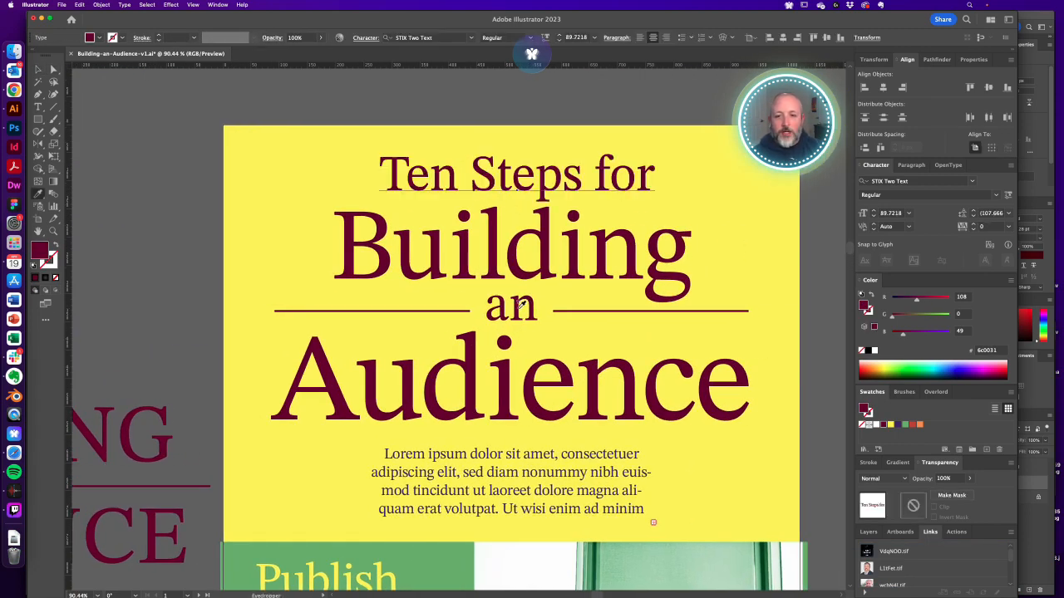
{"action": "key", "text": "a"}
{"action": "key", "text": "v"}
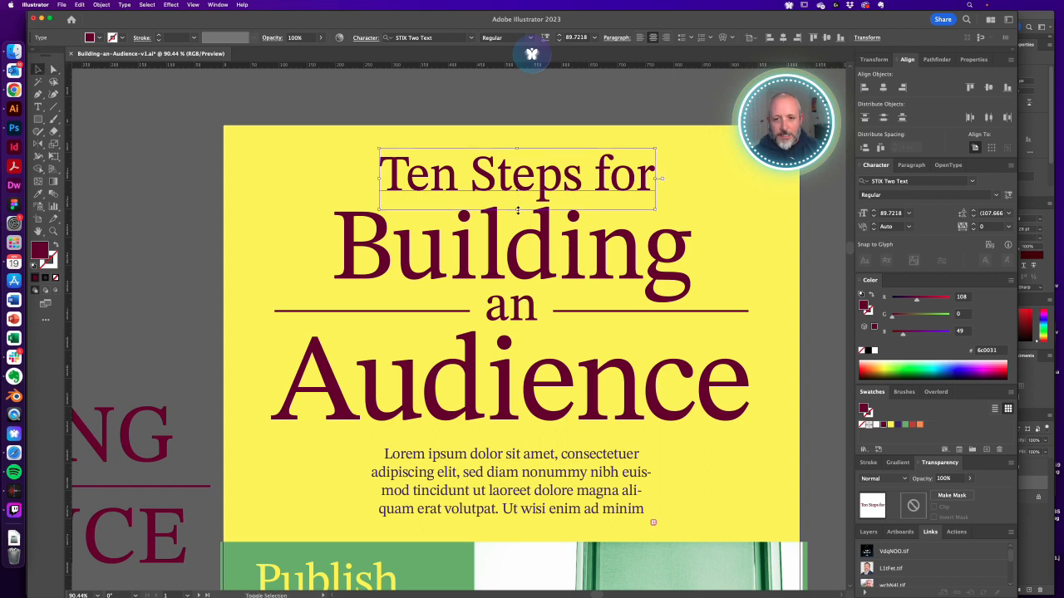
{"action": "left_click_drag", "start_coordinate": [517, 210], "coordinate": [522, 179]}
{"action": "left_click", "coordinate": [561, 109]}
Duplicate the pair of rules beside "an" straight up to the height of "Ten Steps for"
{"action": "left_click", "coordinate": [518, 317], "text": "alt+super"}
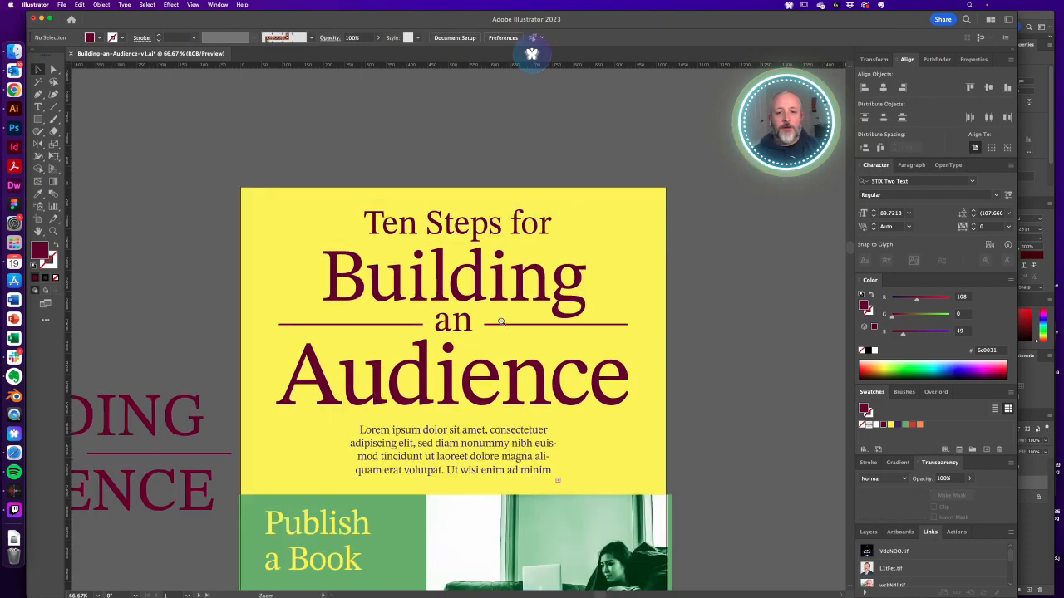
{"action": "left_click", "coordinate": [501, 321], "text": "alt+super"}
{"action": "left_click_drag", "start_coordinate": [501, 320], "coordinate": [562, 245]}
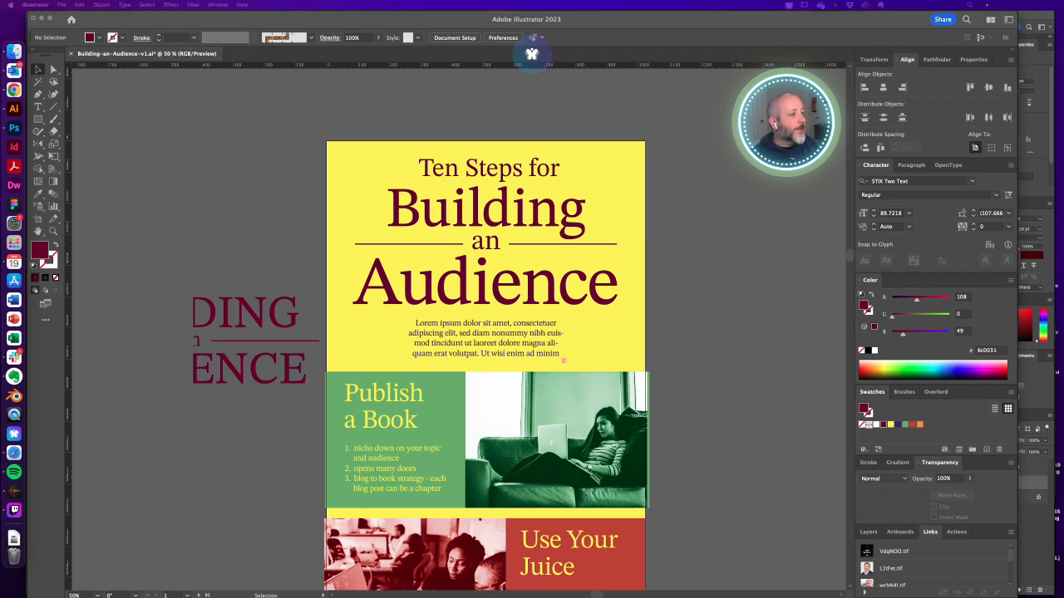
{"action": "left_click", "coordinate": [692, 212]}
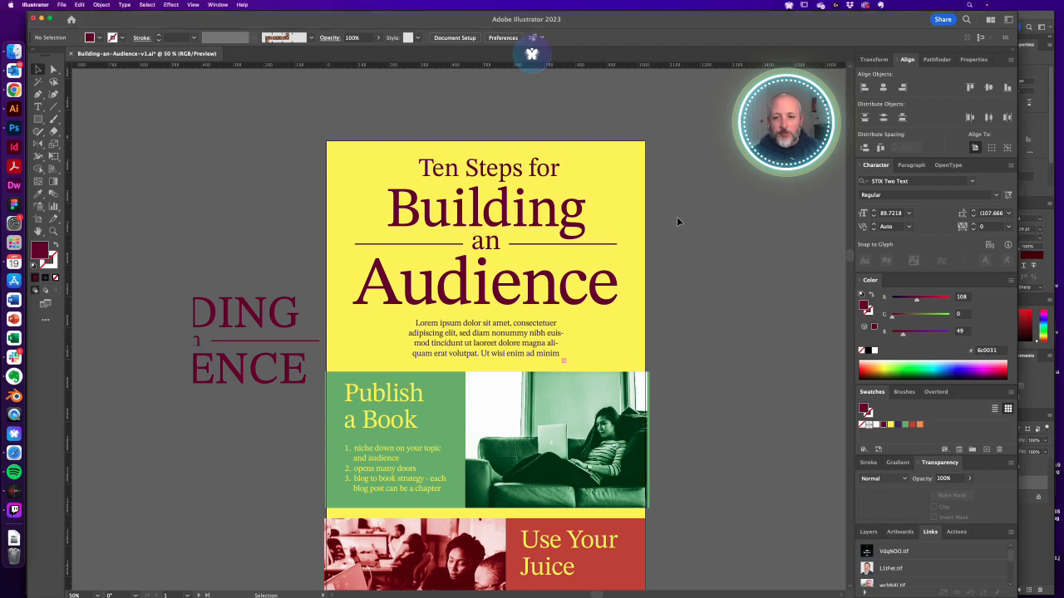
{"action": "left_click", "coordinate": [521, 248]}
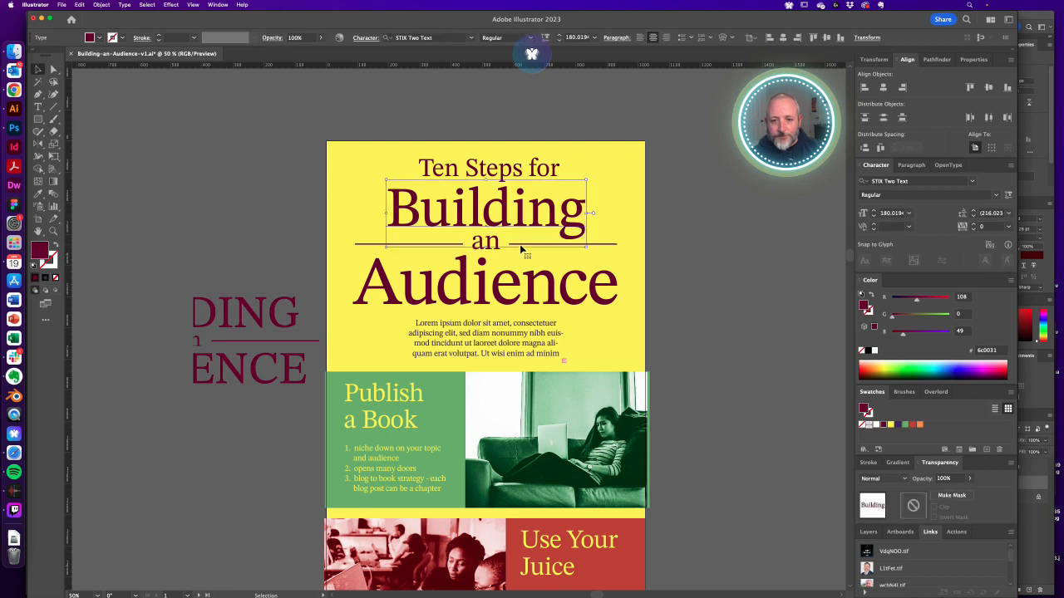
{"action": "left_click", "coordinate": [603, 245]}
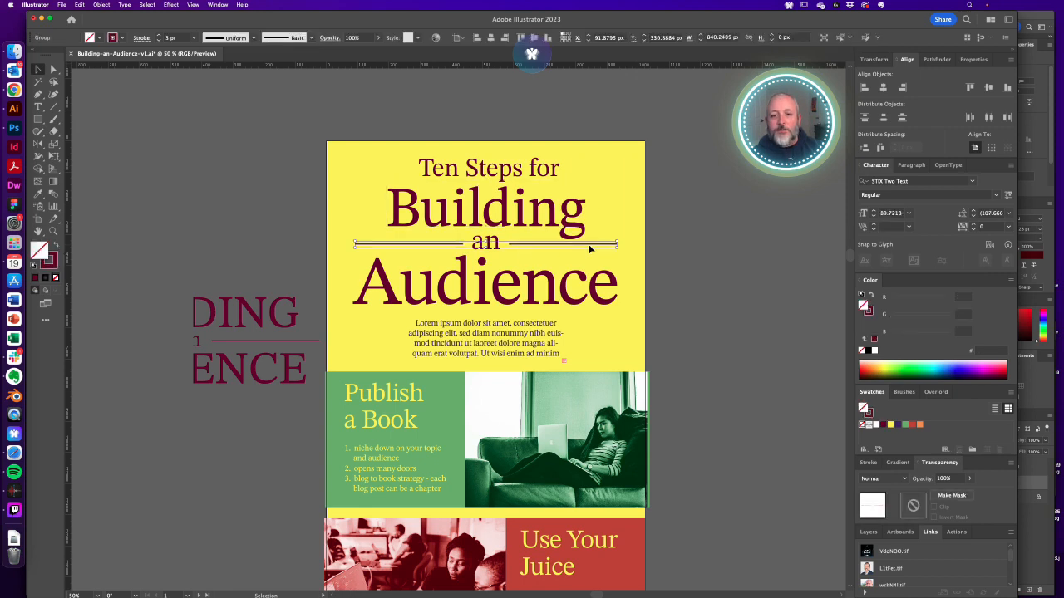
{"action": "left_click", "coordinate": [698, 226]}
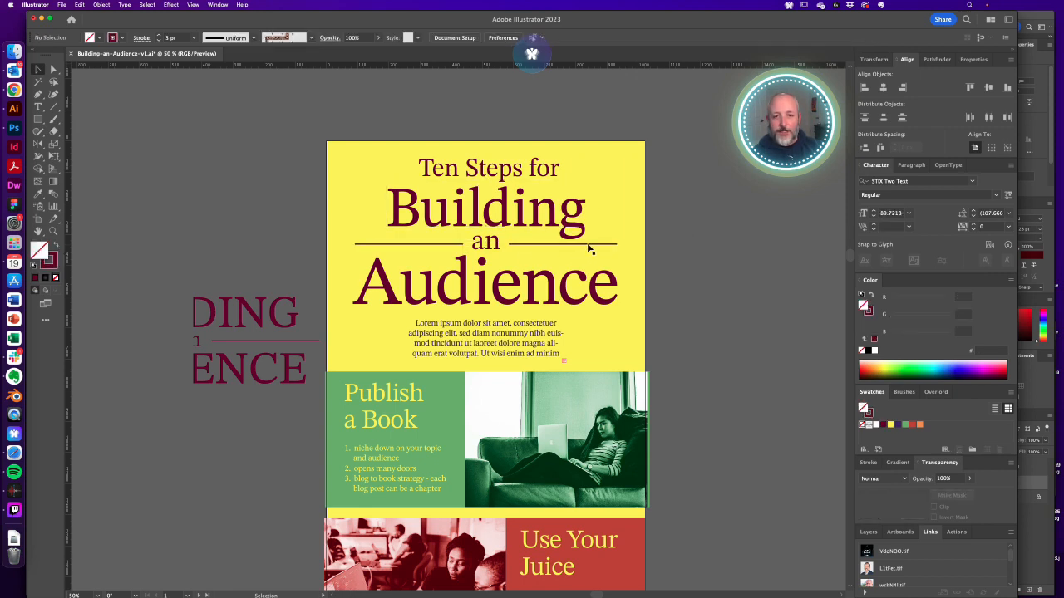
{"action": "left_click", "coordinate": [587, 247]}
{"action": "left_click", "coordinate": [606, 247]}
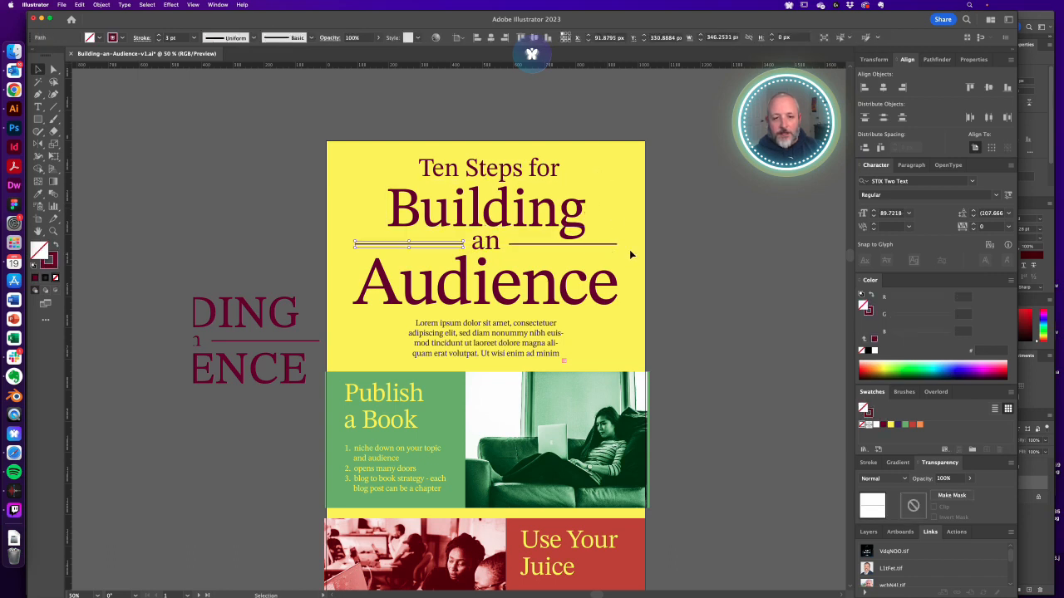
{"action": "left_click", "coordinate": [629, 249]}
{"action": "left_click", "coordinate": [611, 245]}
{"action": "left_click_drag", "start_coordinate": [610, 247], "coordinate": [603, 171]}
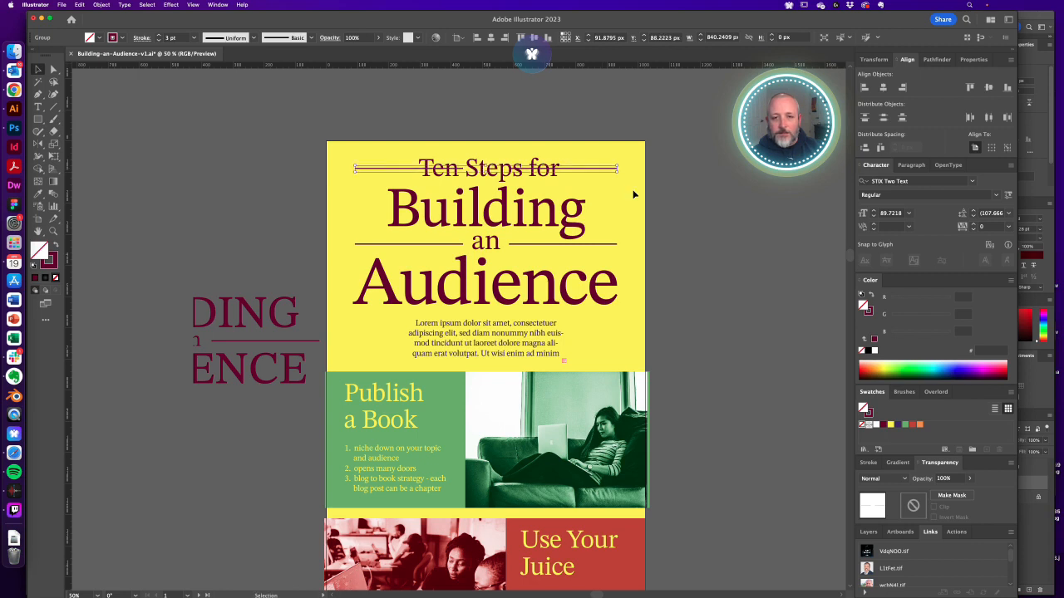
Shorten the inner ends of the duplicated rules so they flank "Ten Steps for" without crossing the text
{"action": "key", "text": "a"}
{"action": "left_click", "coordinate": [634, 194]}
{"action": "left_click", "coordinate": [512, 172]}
{"action": "left_click", "coordinate": [515, 178]}
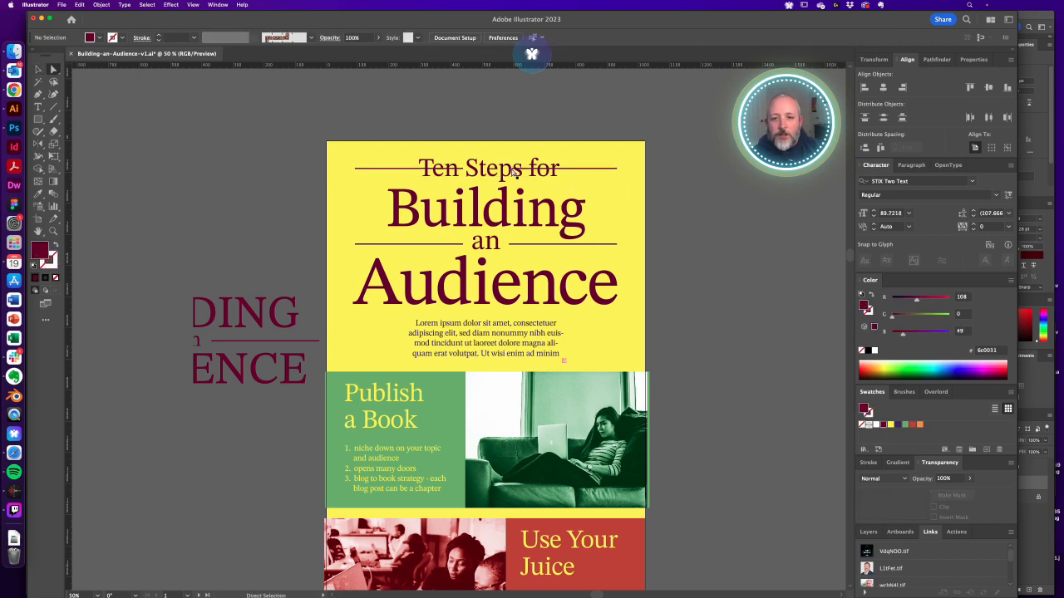
{"action": "left_click", "coordinate": [511, 170]}
{"action": "left_click_drag", "start_coordinate": [510, 169], "coordinate": [568, 171]}
{"action": "left_click_drag", "start_coordinate": [463, 169], "coordinate": [407, 174]}
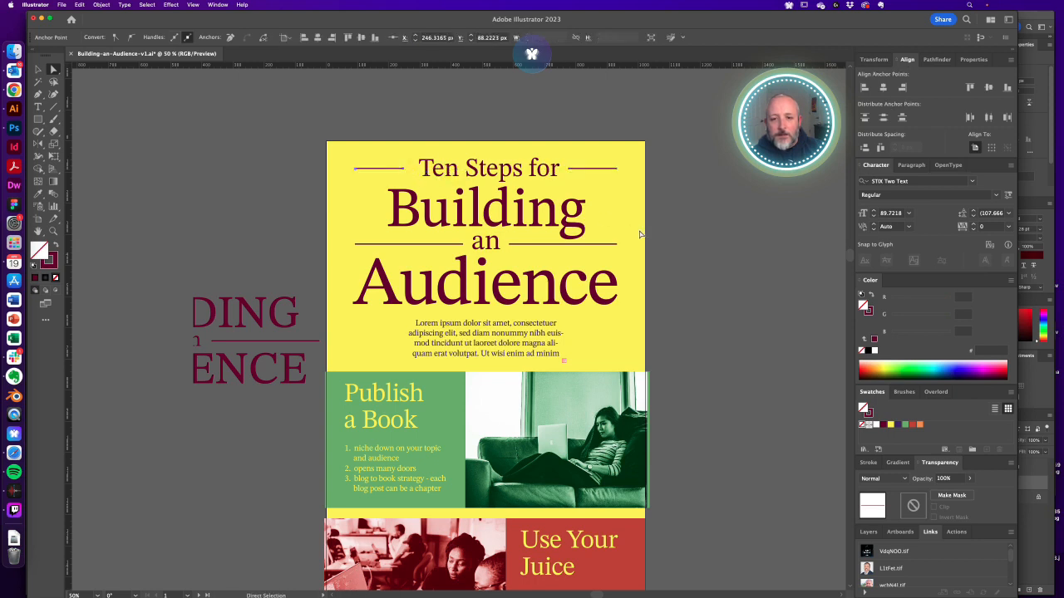
{"action": "left_click", "coordinate": [640, 233]}
Move the Lorem ipsum paragraph straight down to leave space for a rule beneath "Audience"
{"action": "key", "text": "v"}
{"action": "left_click_drag", "start_coordinate": [632, 265], "coordinate": [630, 221]}
{"action": "left_click_drag", "start_coordinate": [482, 287], "coordinate": [482, 309]}
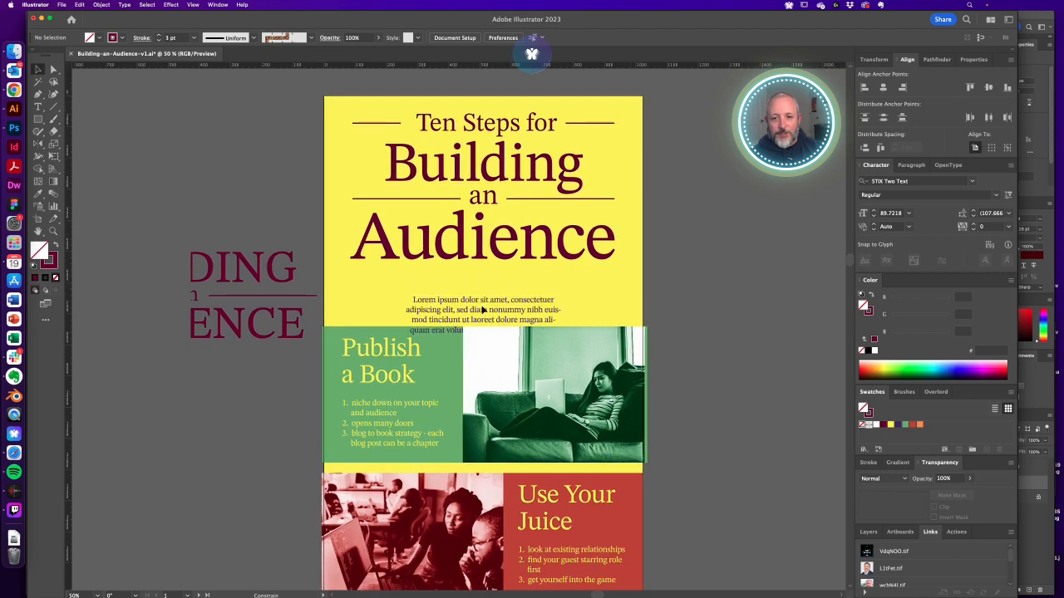
Copy one rule from beside "an" to below "Audience", center it and widen it to about 729 px
{"action": "left_click", "coordinate": [546, 201]}
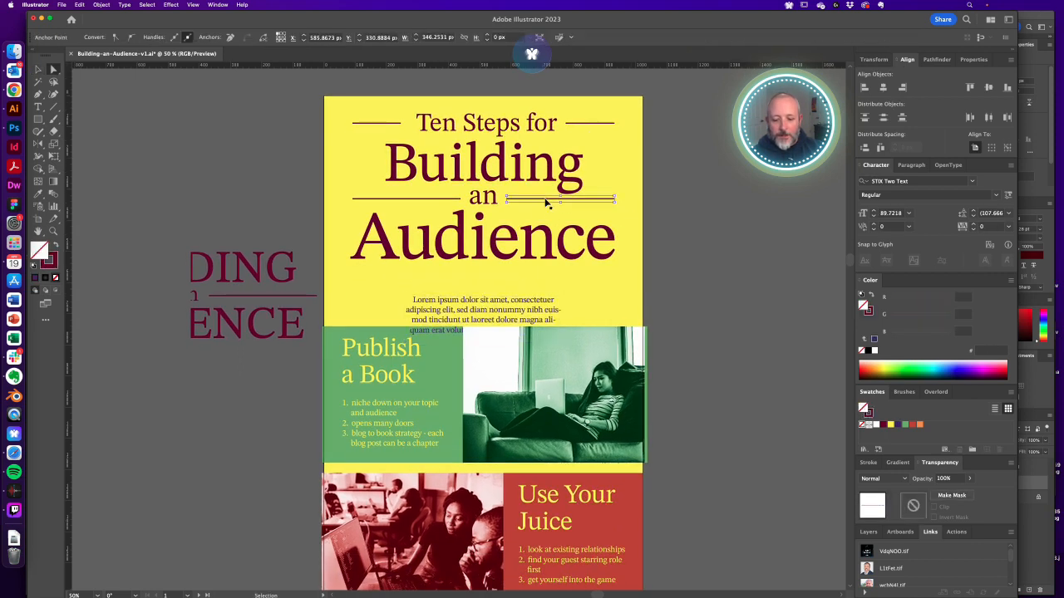
{"action": "left_click_drag", "start_coordinate": [546, 203], "coordinate": [469, 277]}
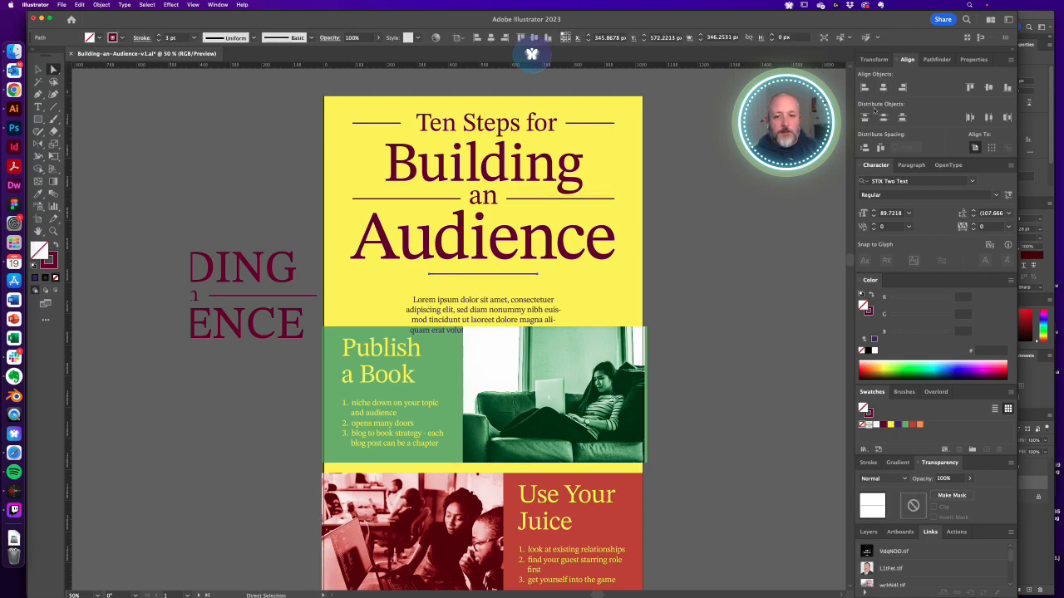
{"action": "key", "text": "v"}
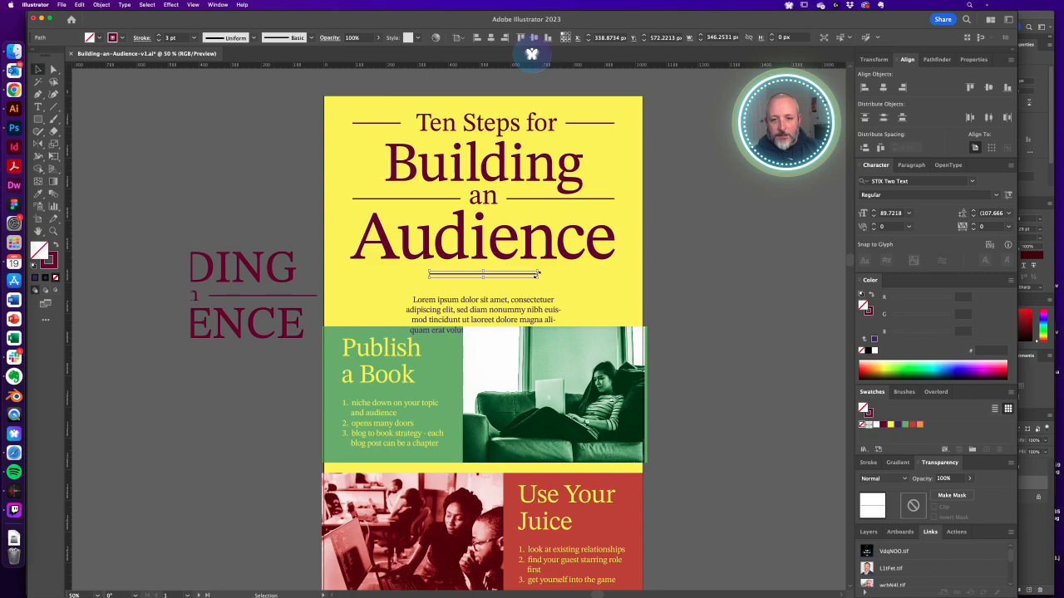
{"action": "left_click_drag", "start_coordinate": [493, 268], "coordinate": [502, 305]}
{"action": "left_click_drag", "start_coordinate": [618, 339], "coordinate": [585, 338]}
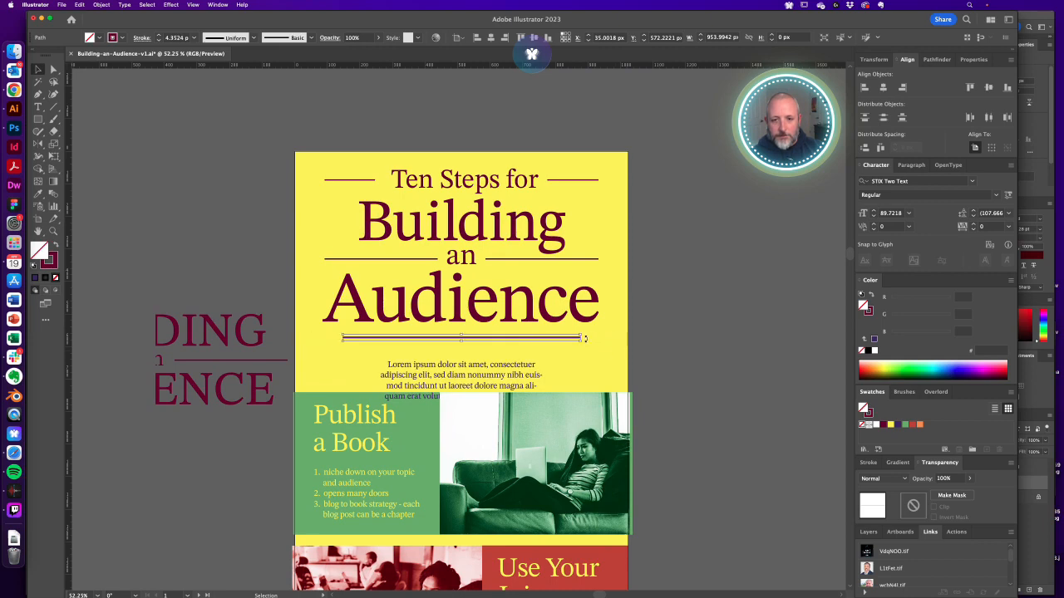
Match the lower rule's stroke to the 3 pt rule beside "an" with the Eyedropper
{"action": "key", "text": "i"}
{"action": "left_click", "coordinate": [585, 307]}
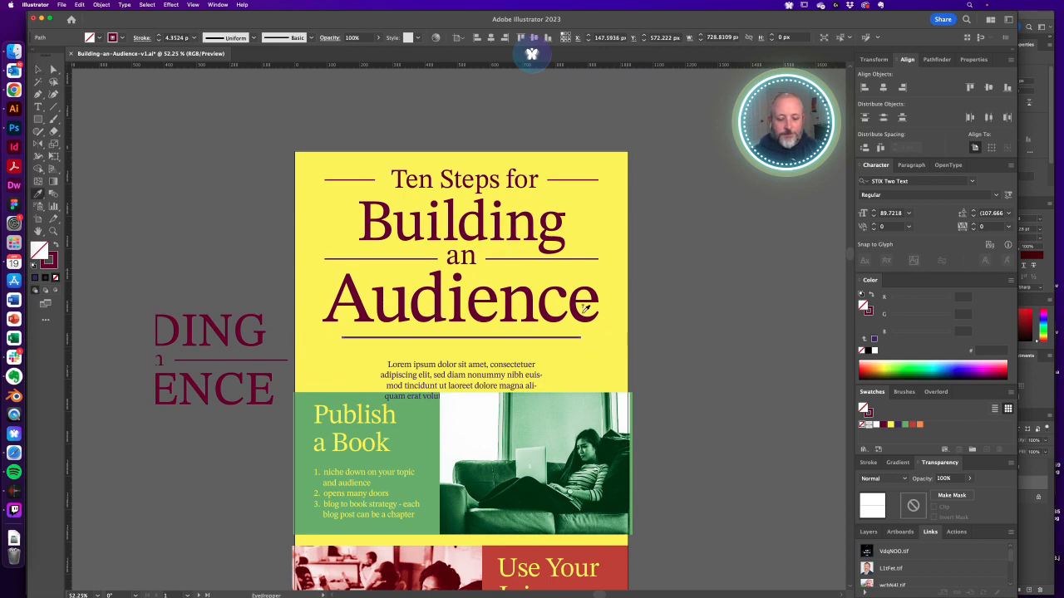
{"action": "left_click", "coordinate": [592, 258]}
{"action": "key", "text": "v"}
{"action": "key", "text": "a"}
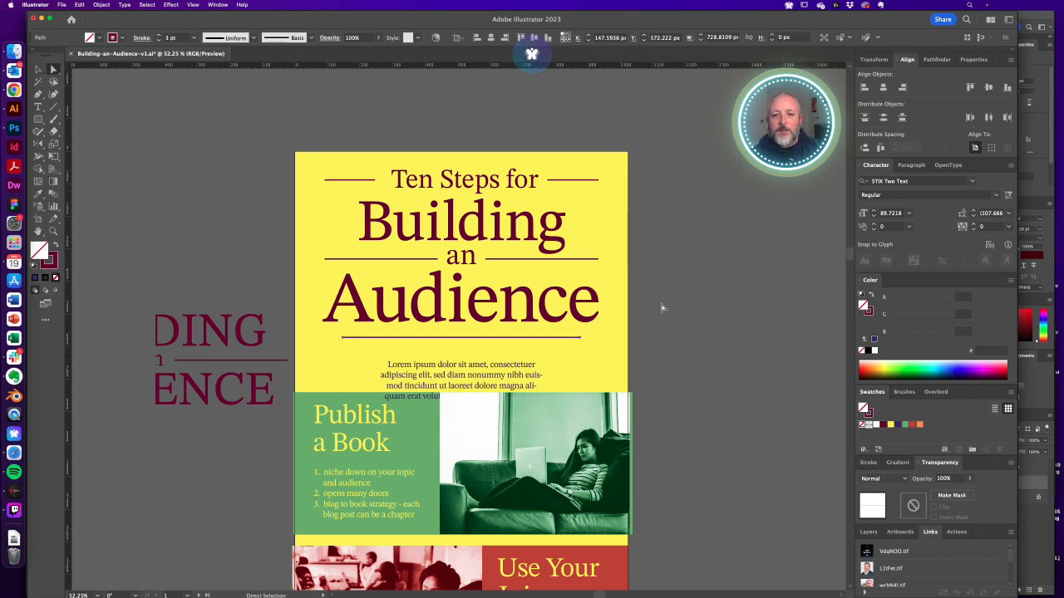
{"action": "left_click", "coordinate": [663, 305]}
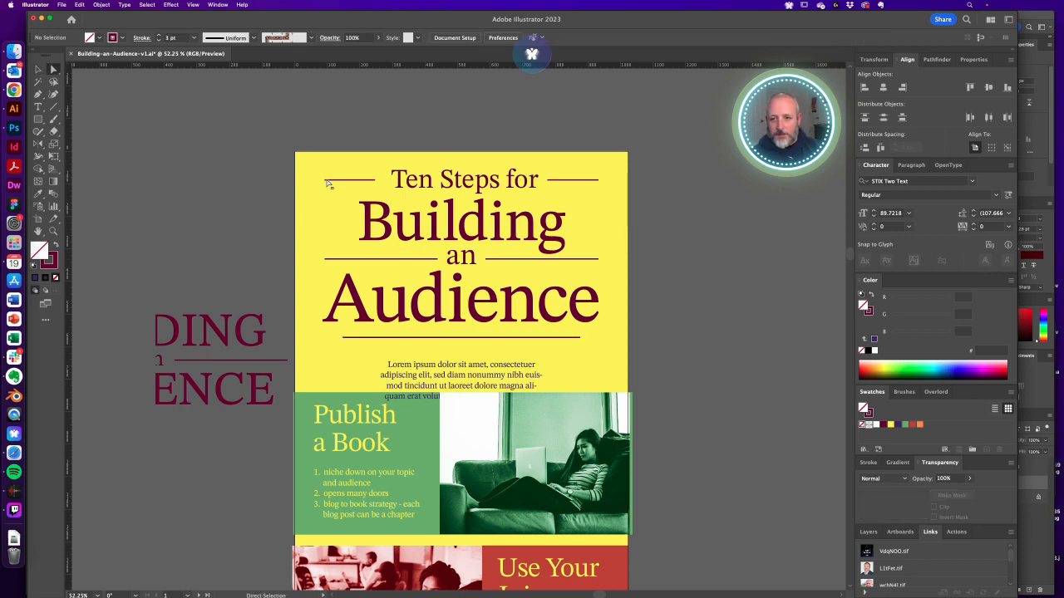
Delete the rule left of "Ten Steps for", show the guides and shorten the right rule to about 101 px, ending at the guide
{"action": "key", "text": "v"}
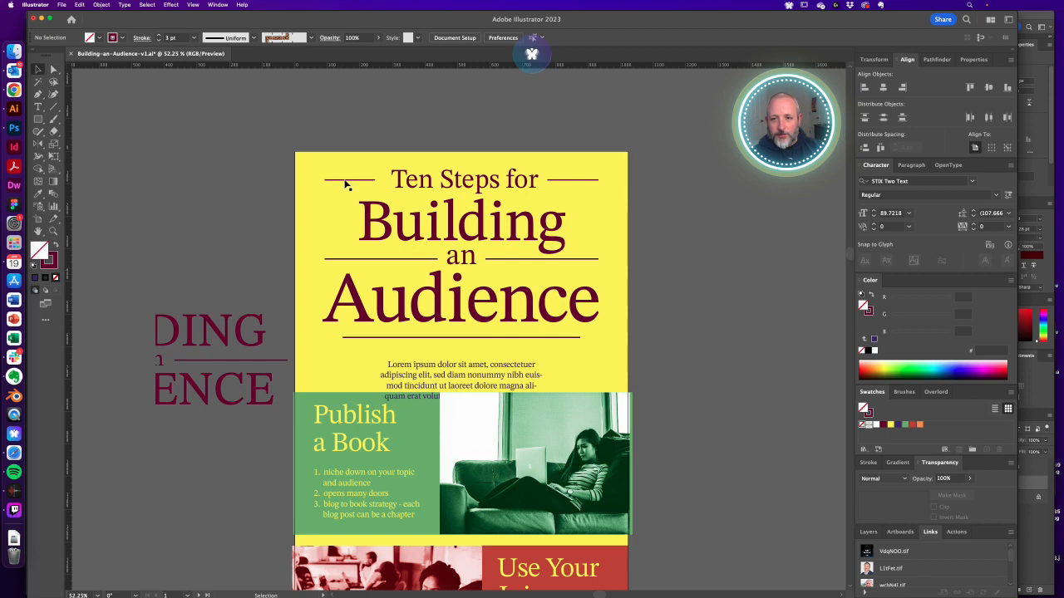
{"action": "key", "text": "a"}
{"action": "left_click", "coordinate": [347, 181]}
{"action": "key", "text": "Delete"}
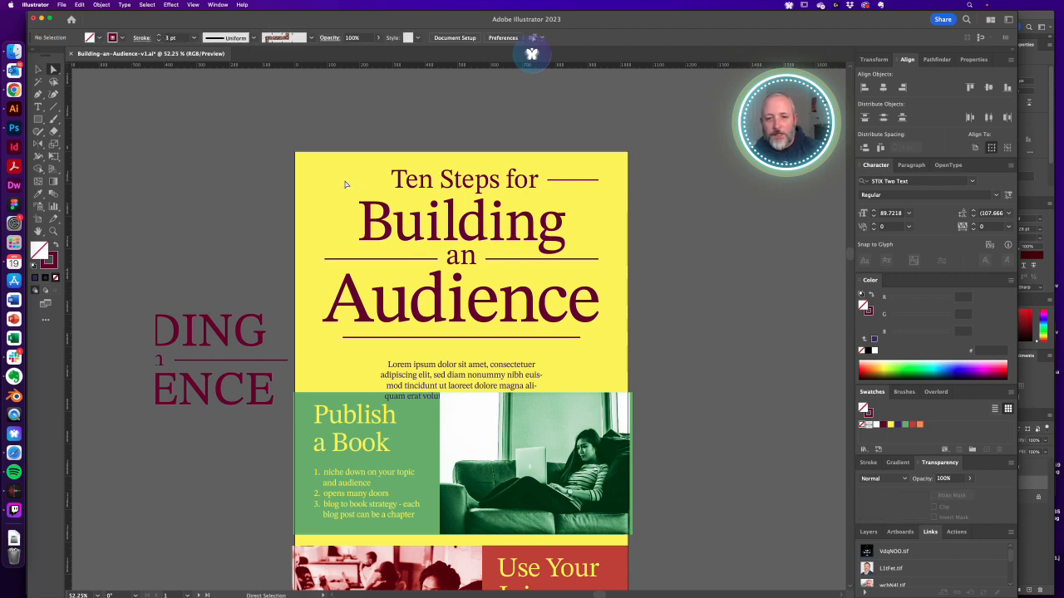
{"action": "left_click_drag", "start_coordinate": [598, 183], "coordinate": [587, 179]}
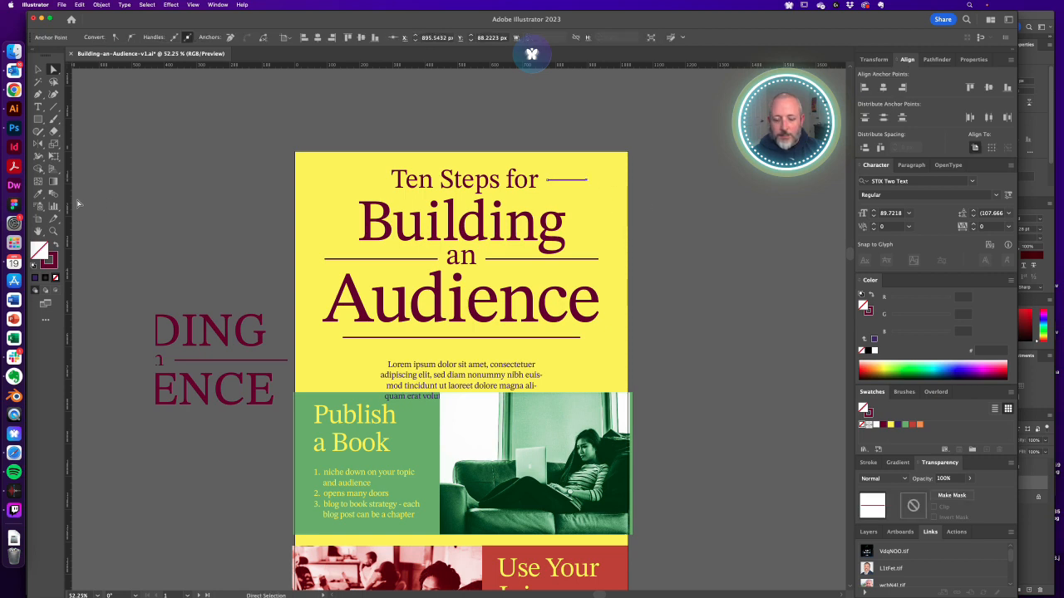
{"action": "key", "text": "super+semicolon"}
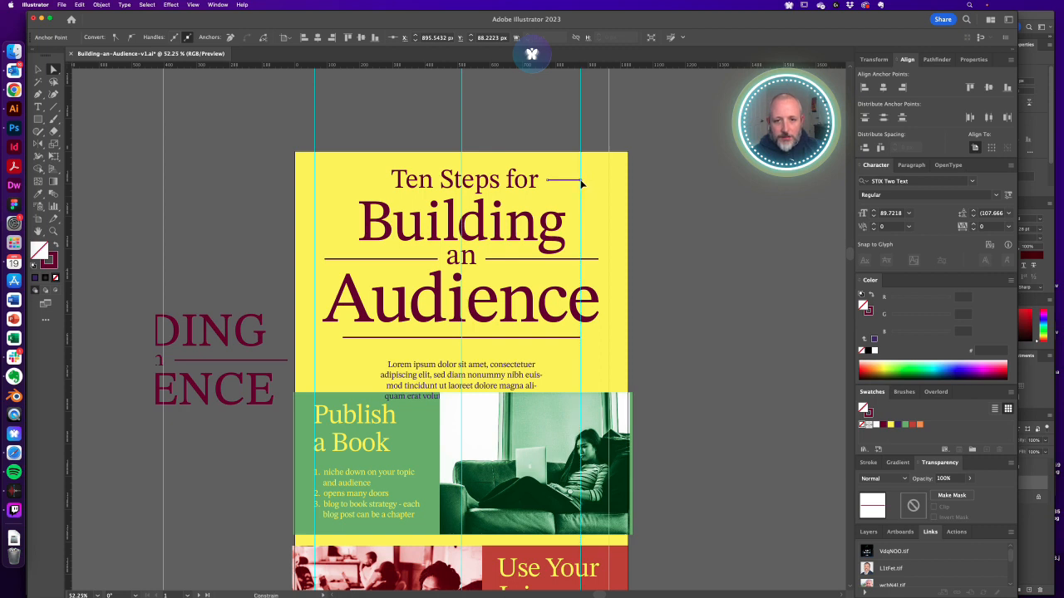
Reflect a vertical copy of the rule right of "Ten Steps for" across the center guide and center the pair horizontally
{"action": "key", "text": "v"}
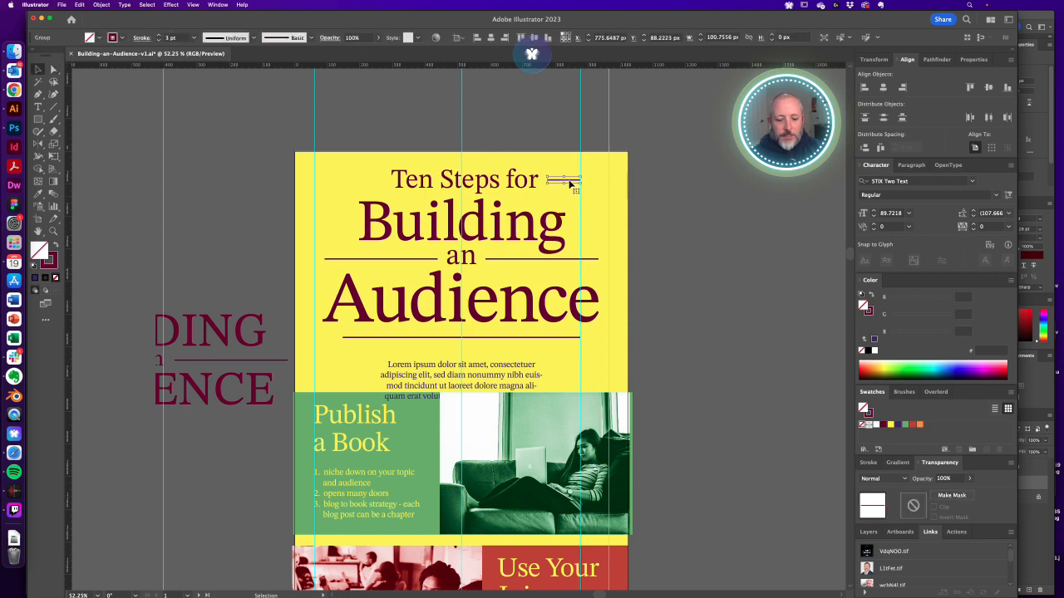
{"action": "key", "text": "o"}
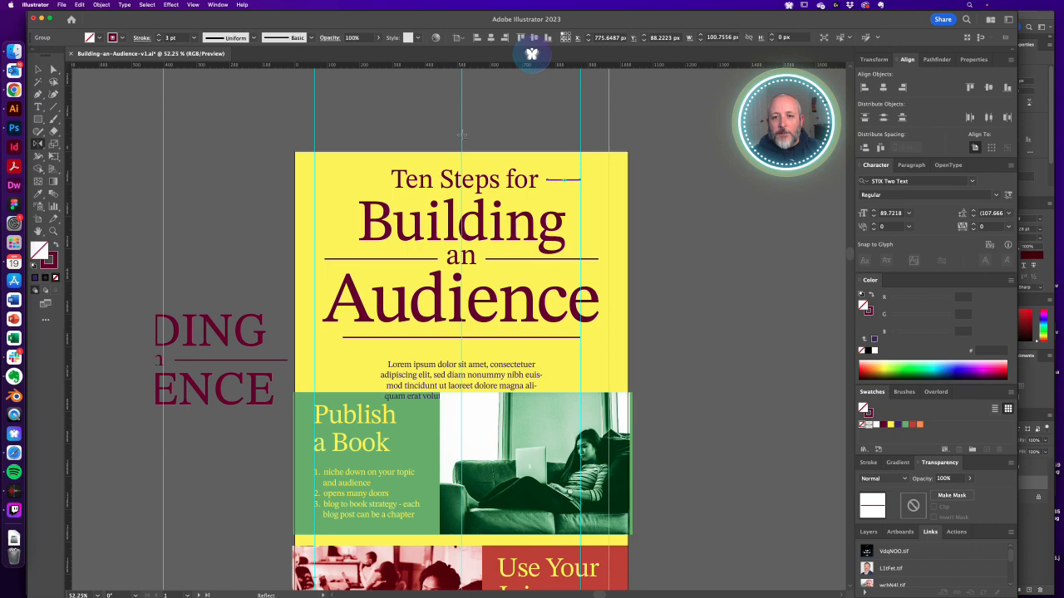
{"action": "left_click", "coordinate": [462, 134], "text": "alt"}
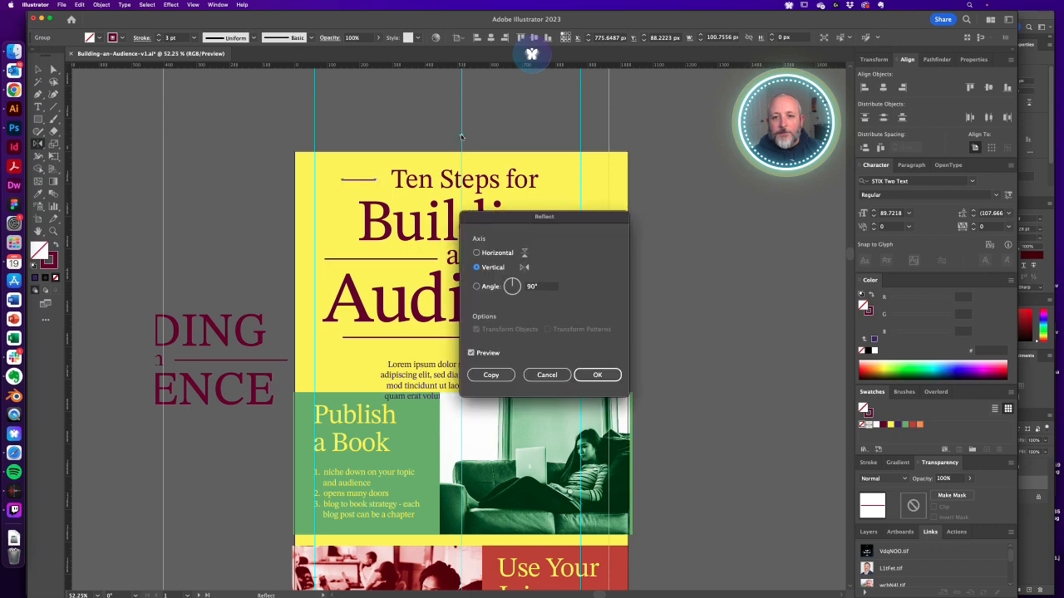
{"action": "left_click", "coordinate": [491, 375]}
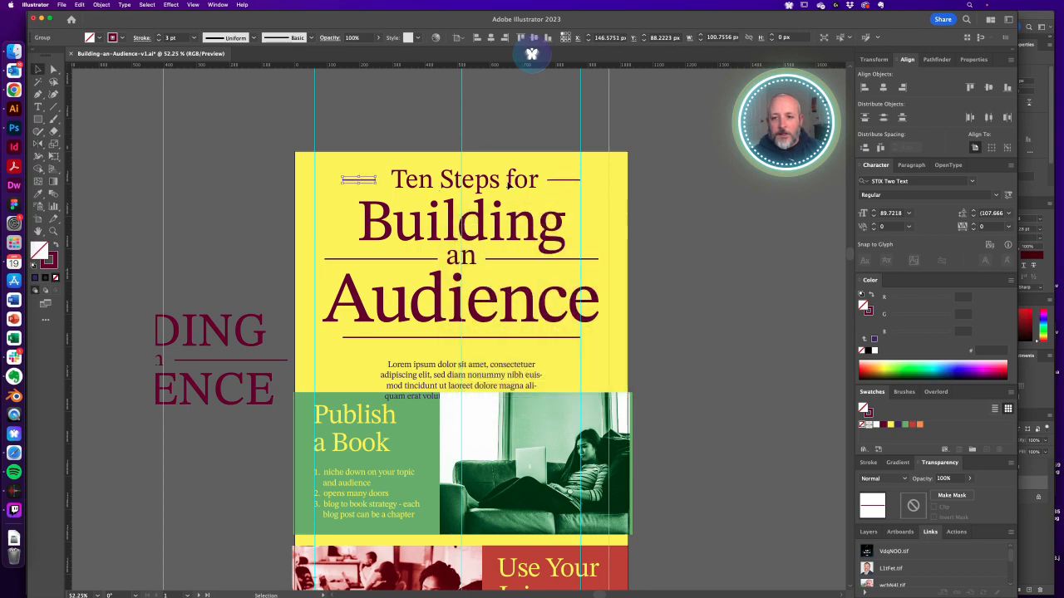
{"action": "left_click", "coordinate": [558, 184], "text": "shift"}
{"action": "left_click", "coordinate": [883, 88]}
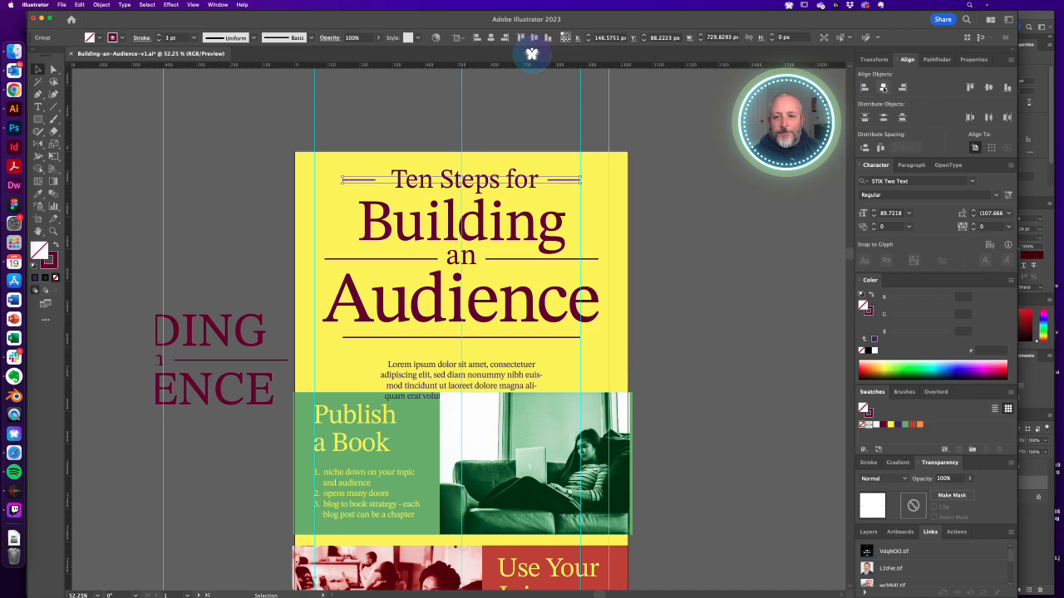
{"action": "left_click", "coordinate": [683, 241]}
Center the "Ten Steps for" line horizontally on the artboard and hide the guides
{"action": "key", "text": "a"}
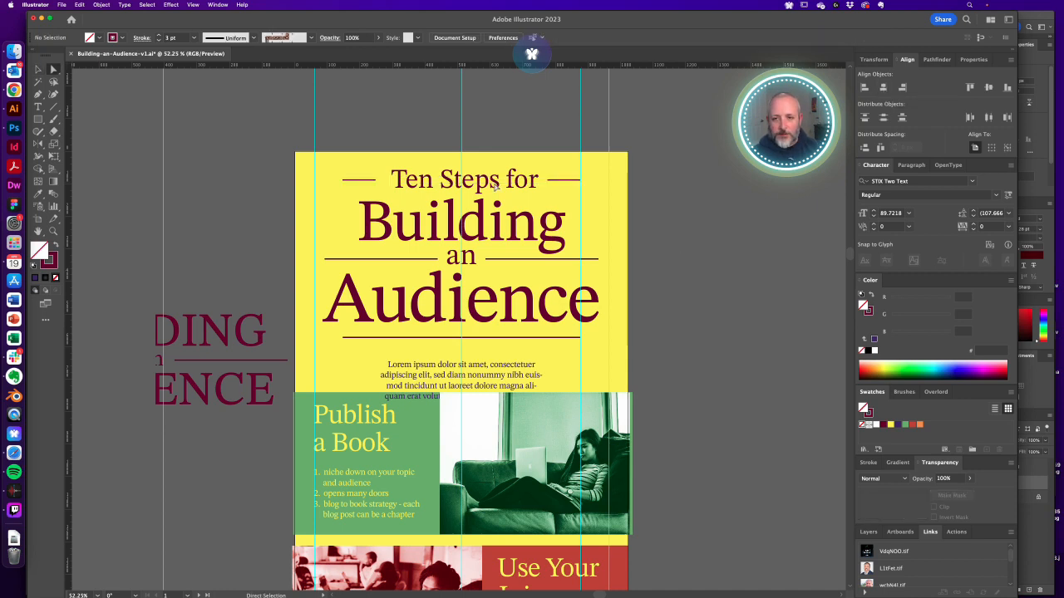
{"action": "left_click", "coordinate": [524, 193]}
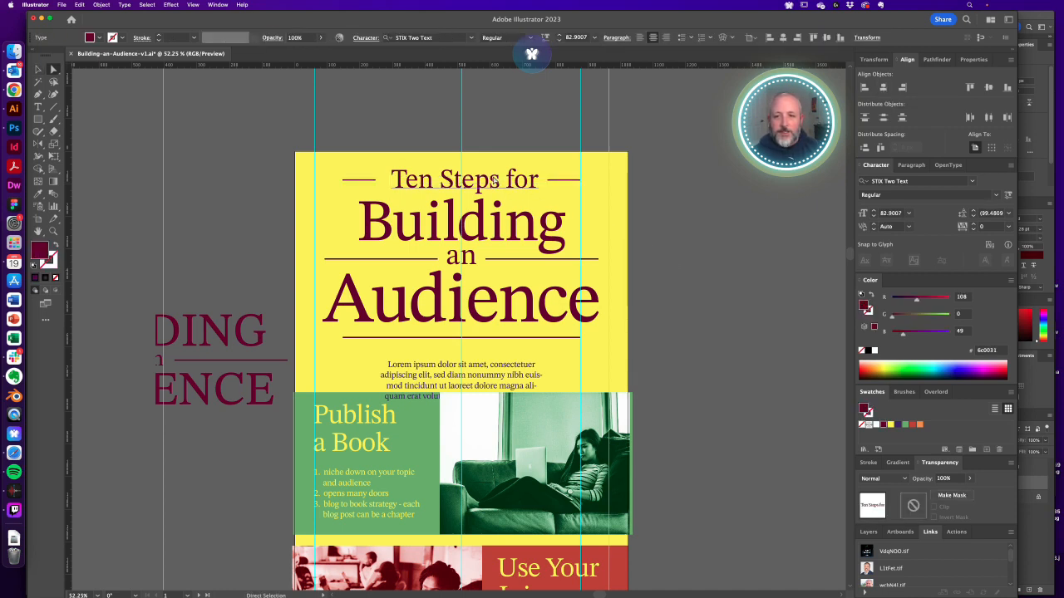
{"action": "left_click", "coordinate": [883, 88]}
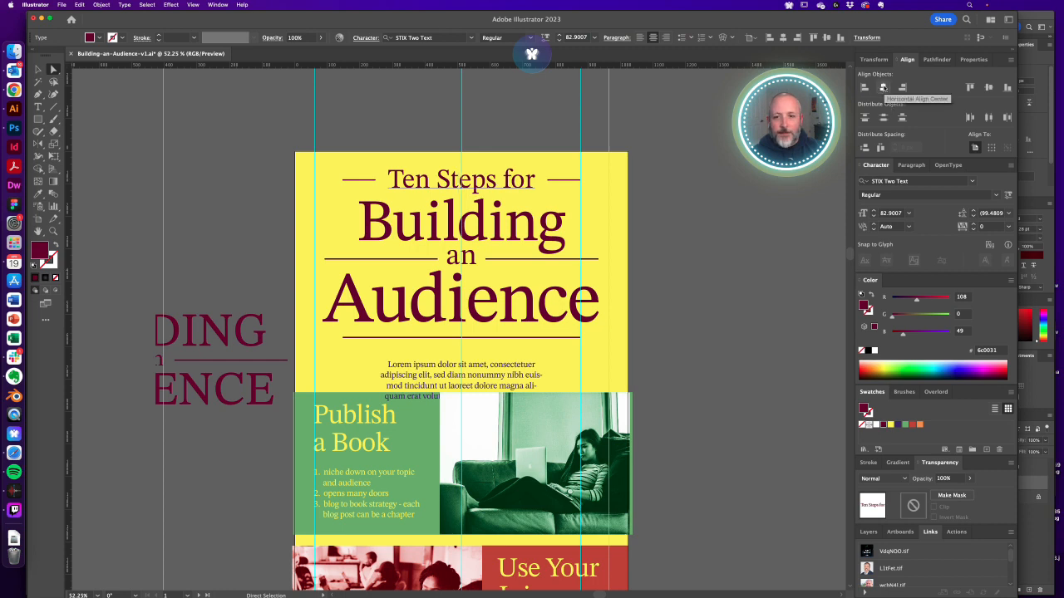
{"action": "left_click", "coordinate": [728, 250]}
{"action": "left_click", "coordinate": [473, 262]}
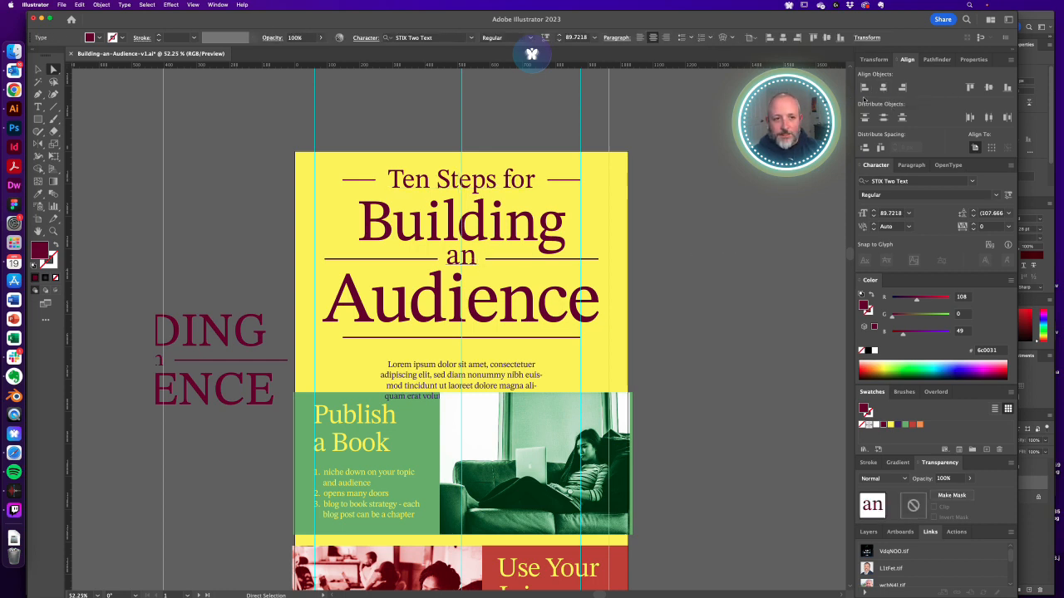
{"action": "left_click", "coordinate": [689, 261]}
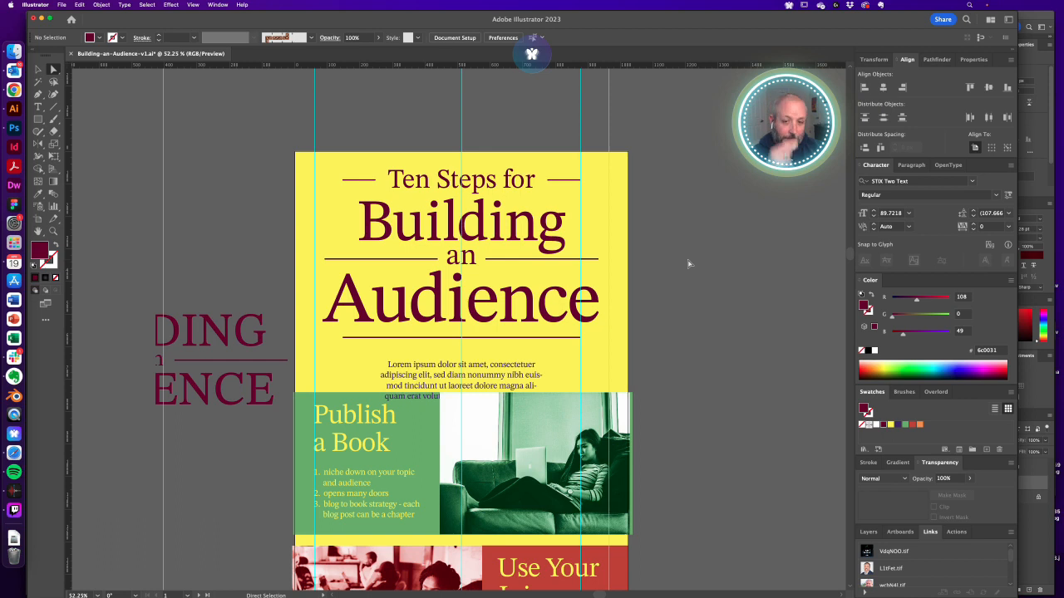
{"action": "left_click", "coordinate": [474, 180]}
{"action": "left_click", "coordinate": [653, 231]}
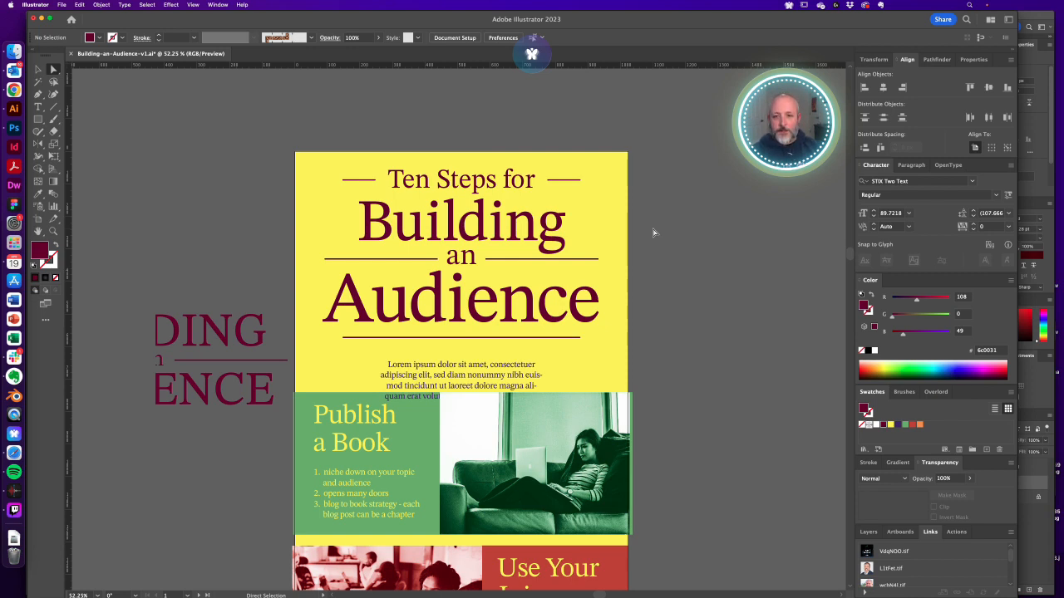
Delete the rule below "Audience" and both rules flanking "Ten Steps for"
{"action": "left_click", "coordinate": [530, 338]}
{"action": "key", "text": "Delete"}
{"action": "left_click", "coordinate": [561, 180]}
{"action": "key", "text": "Delete"}
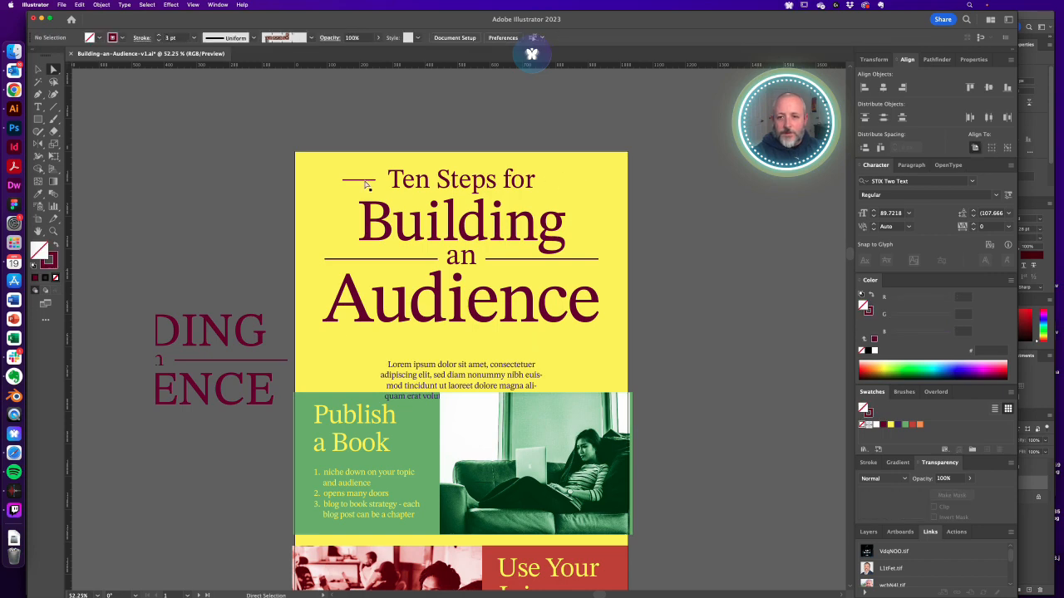
{"action": "left_click", "coordinate": [365, 180]}
{"action": "key", "text": "Delete"}
Shorten both rules beside "an" from their outer ends to short, matching dashes
{"action": "scroll", "coordinate": [413, 274], "scroll_direction": "down", "scroll_amount": 2}
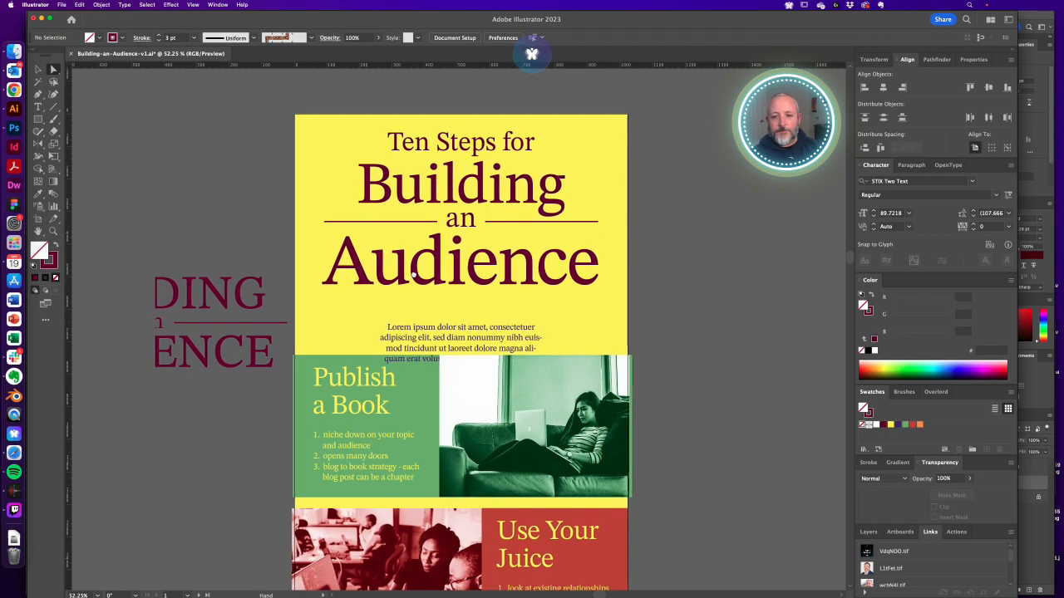
{"action": "left_click_drag", "start_coordinate": [325, 221], "coordinate": [385, 222]}
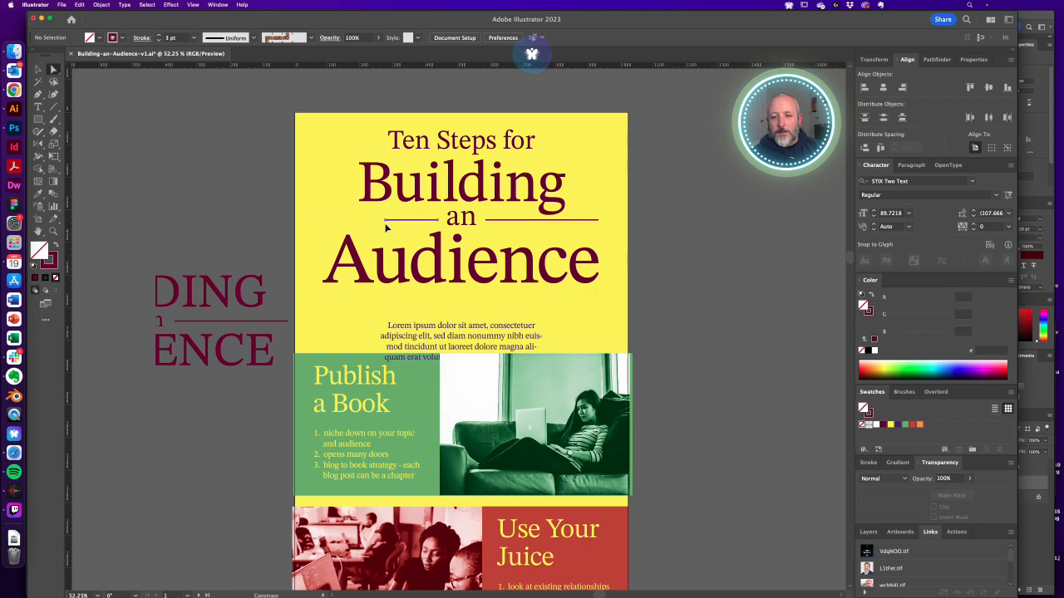
{"action": "left_click_drag", "start_coordinate": [599, 223], "coordinate": [527, 223]}
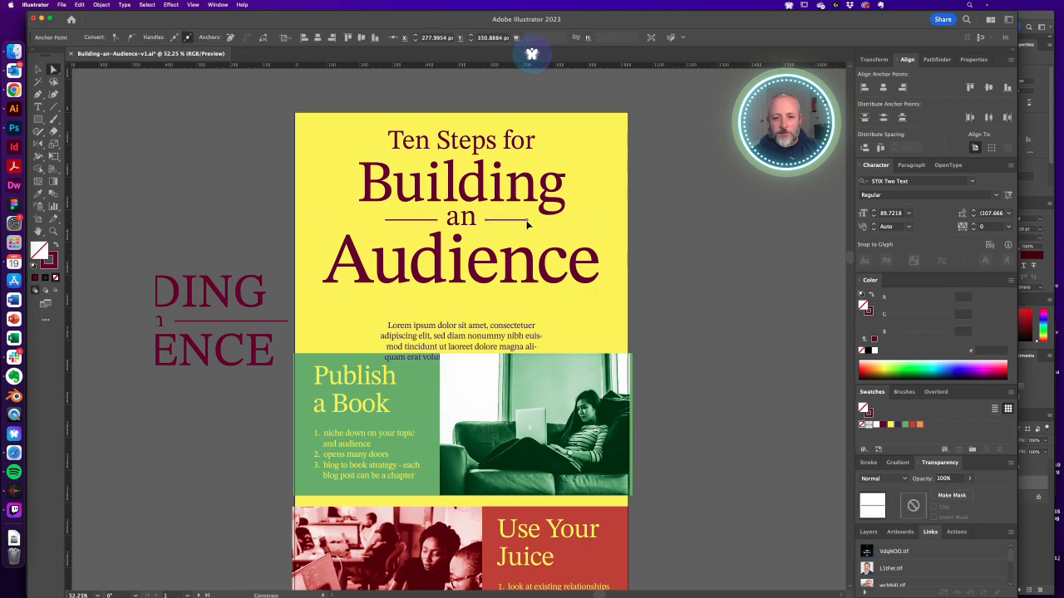
{"action": "left_click", "coordinate": [643, 243]}
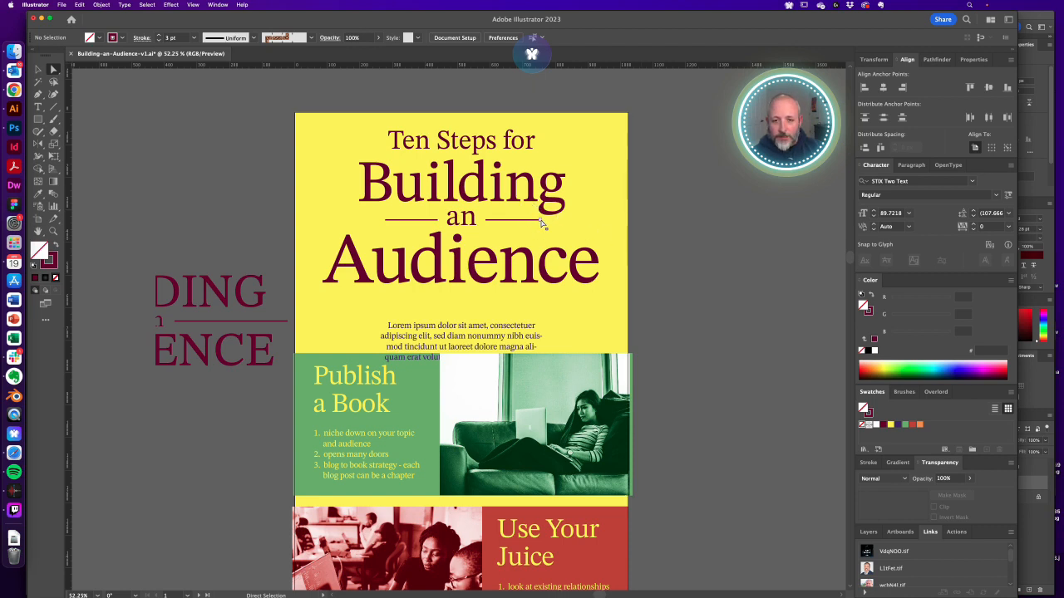
{"action": "left_click_drag", "start_coordinate": [542, 223], "coordinate": [517, 223]}
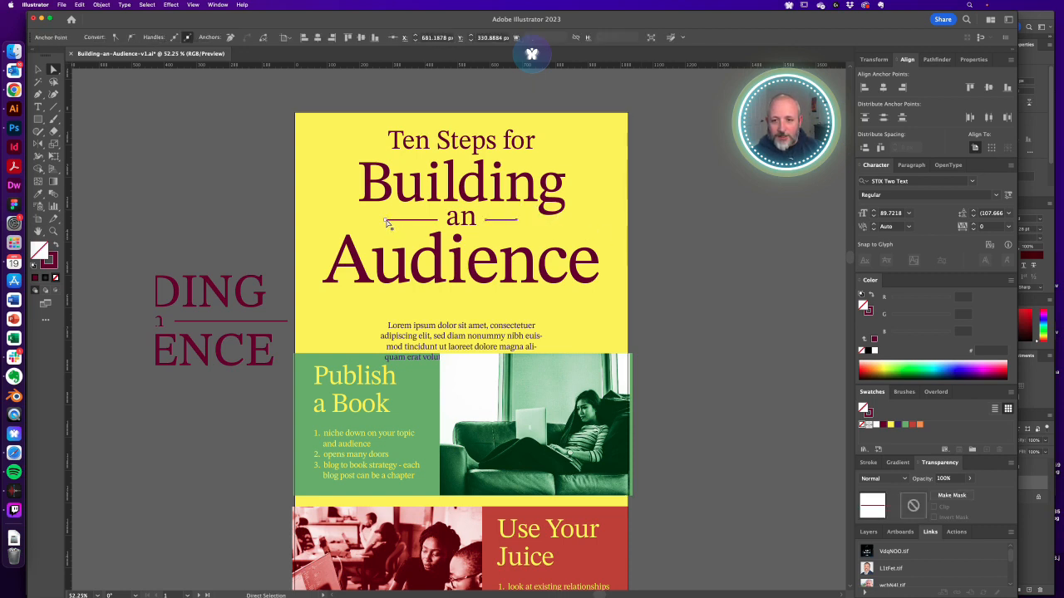
{"action": "left_click_drag", "start_coordinate": [387, 223], "coordinate": [409, 223]}
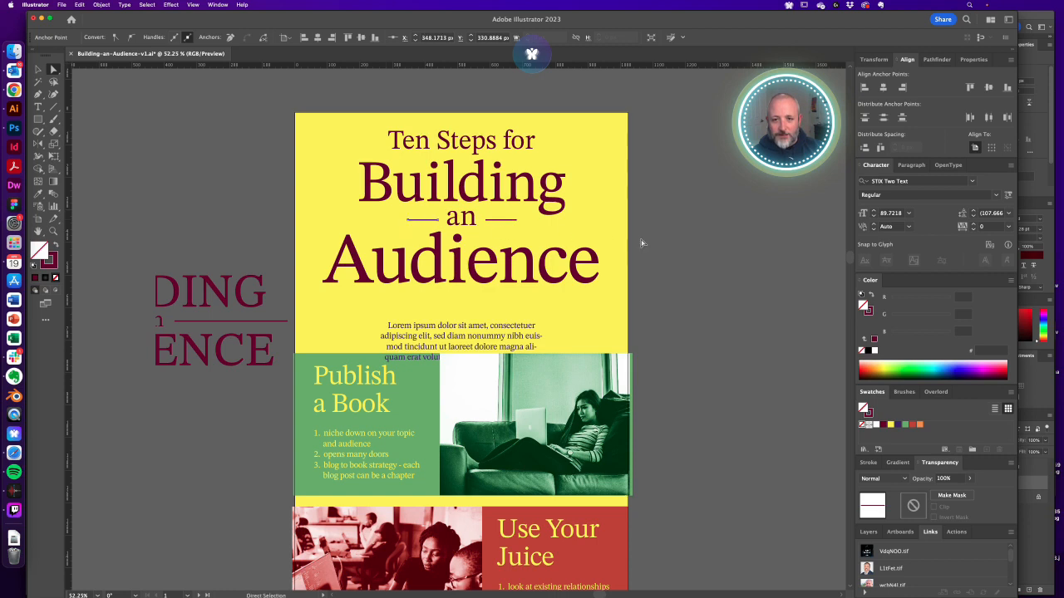
{"action": "left_click", "coordinate": [641, 241]}
Extend the "Building" title line to "Building an" and delete the separate small "an" below it
{"action": "key", "text": "v"}
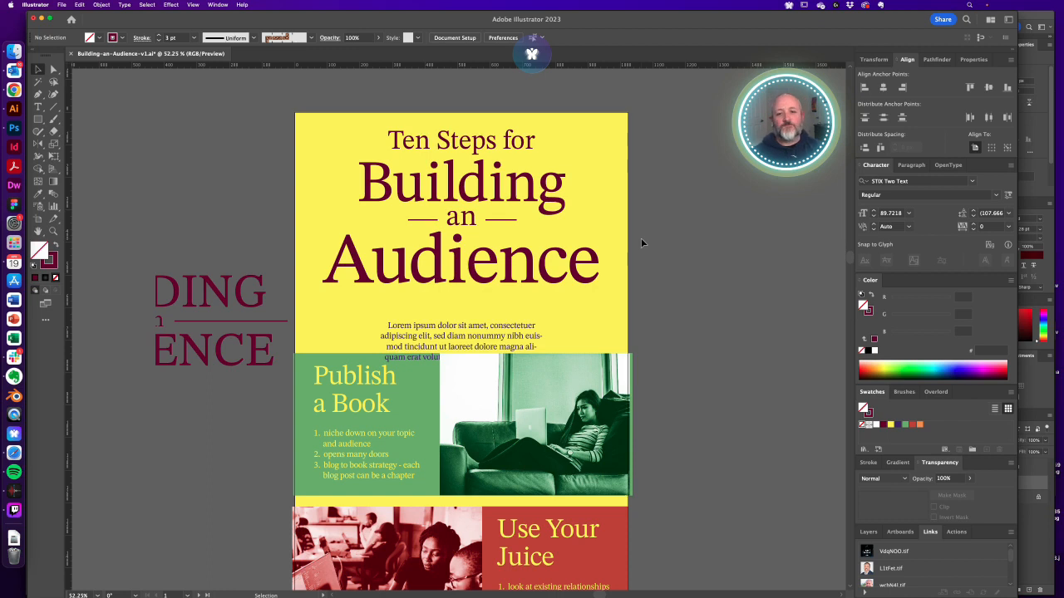
{"action": "left_click", "coordinate": [544, 183]}
{"action": "double_click", "coordinate": [545, 182]}
{"action": "type", "text": "an"}
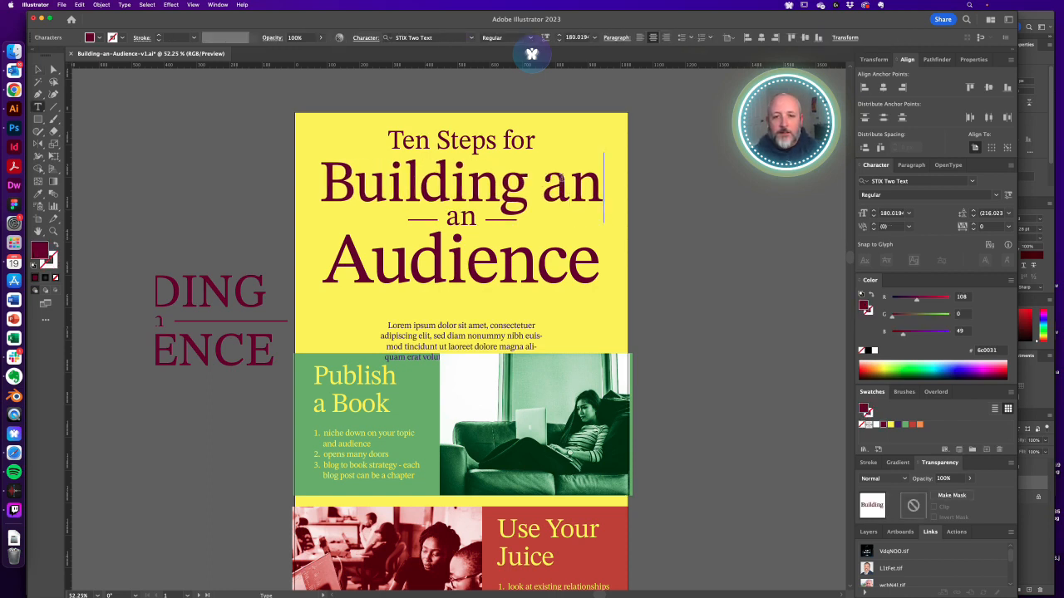
{"action": "key", "text": "Escape"}
{"action": "left_click", "coordinate": [469, 223]}
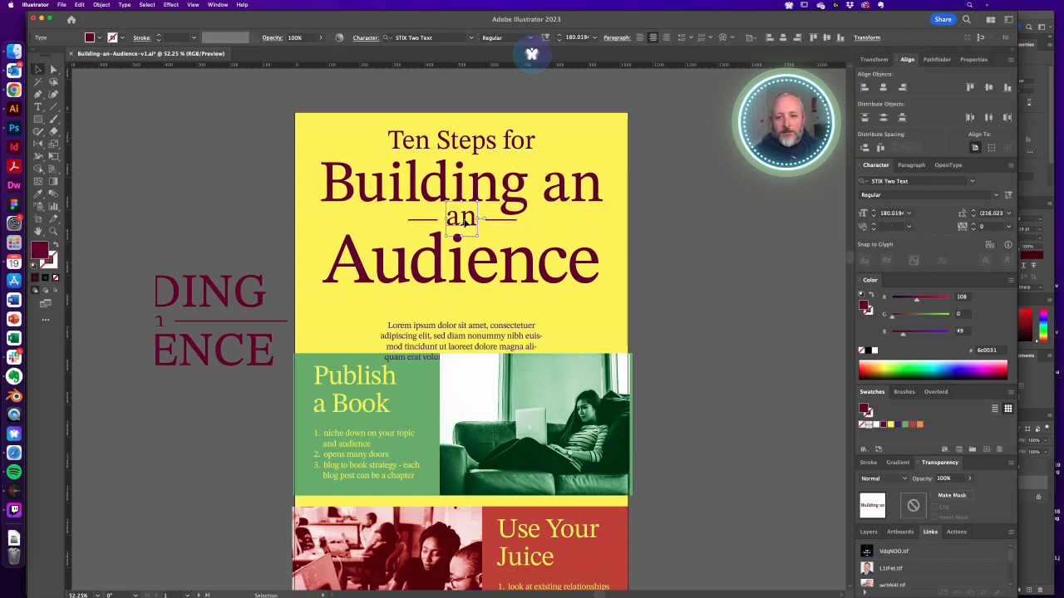
{"action": "key", "text": "Delete"}
Delete the two short rules left between "Building an" and "Audience"
{"action": "left_click", "coordinate": [489, 223]}
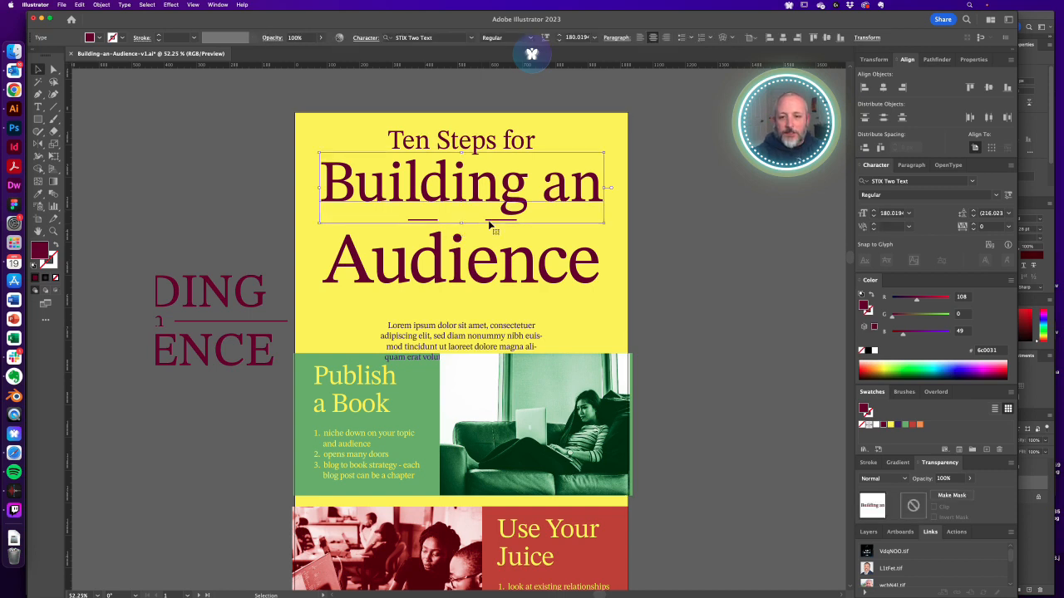
{"action": "left_click", "coordinate": [490, 223]}
{"action": "left_click", "coordinate": [491, 221]}
{"action": "key", "text": "Delete"}
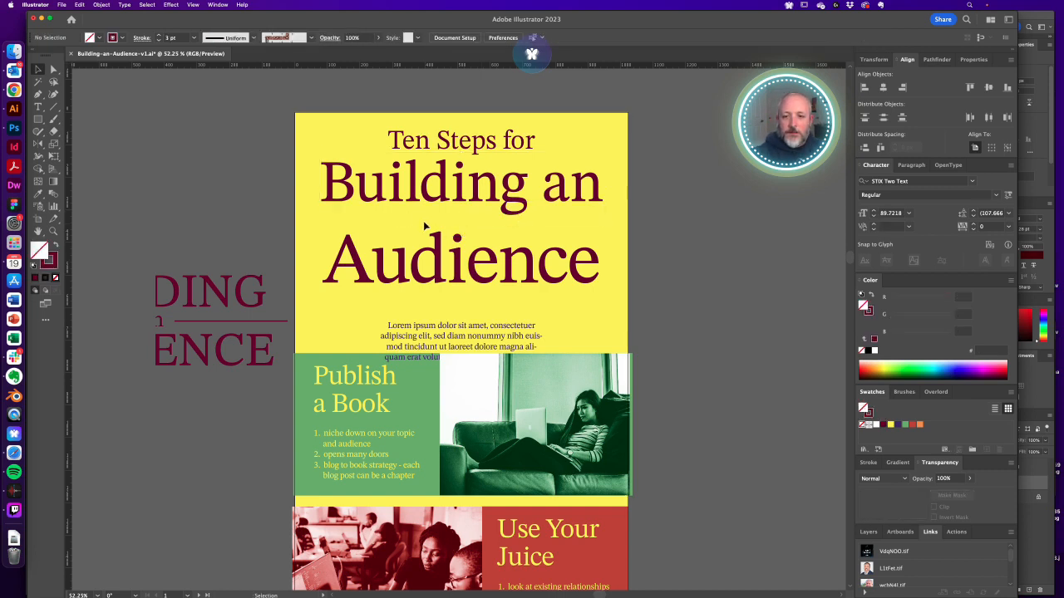
Move "Audience" straight up to close the gap below "Building an", and center "Building an" horizontally on the artboard
{"action": "left_click_drag", "start_coordinate": [457, 270], "coordinate": [457, 255]}
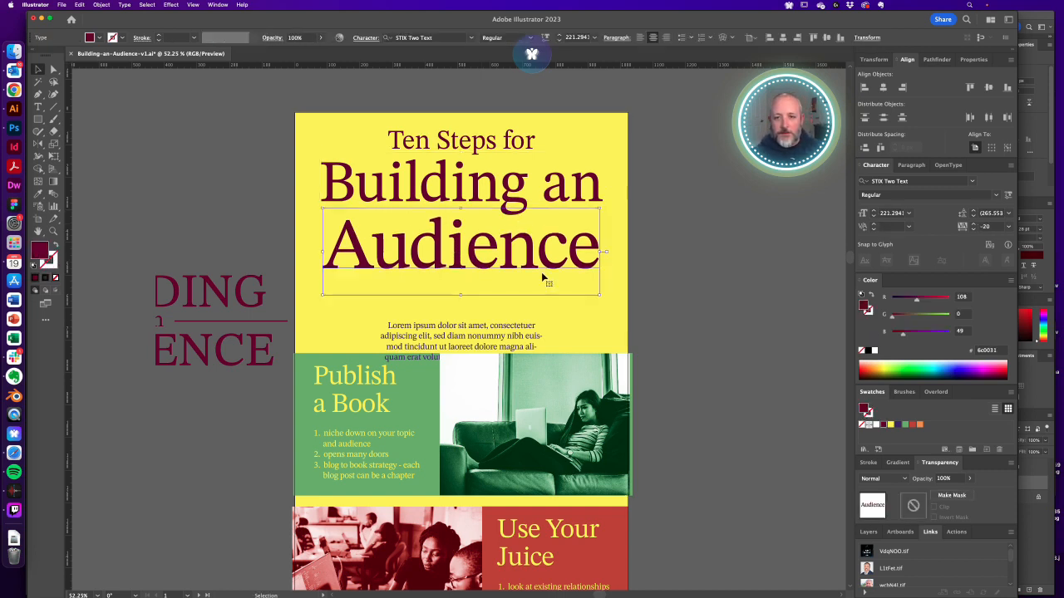
{"action": "left_click", "coordinate": [652, 296]}
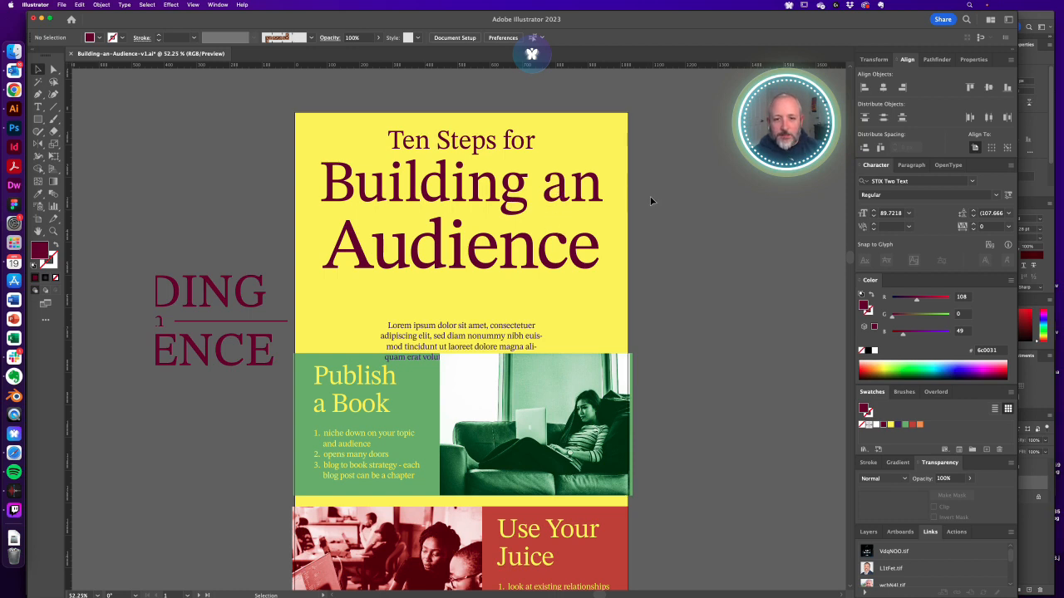
{"action": "left_click", "coordinate": [596, 197]}
{"action": "left_click", "coordinate": [658, 225]}
{"action": "key", "text": "a"}
{"action": "left_click", "coordinate": [596, 199]}
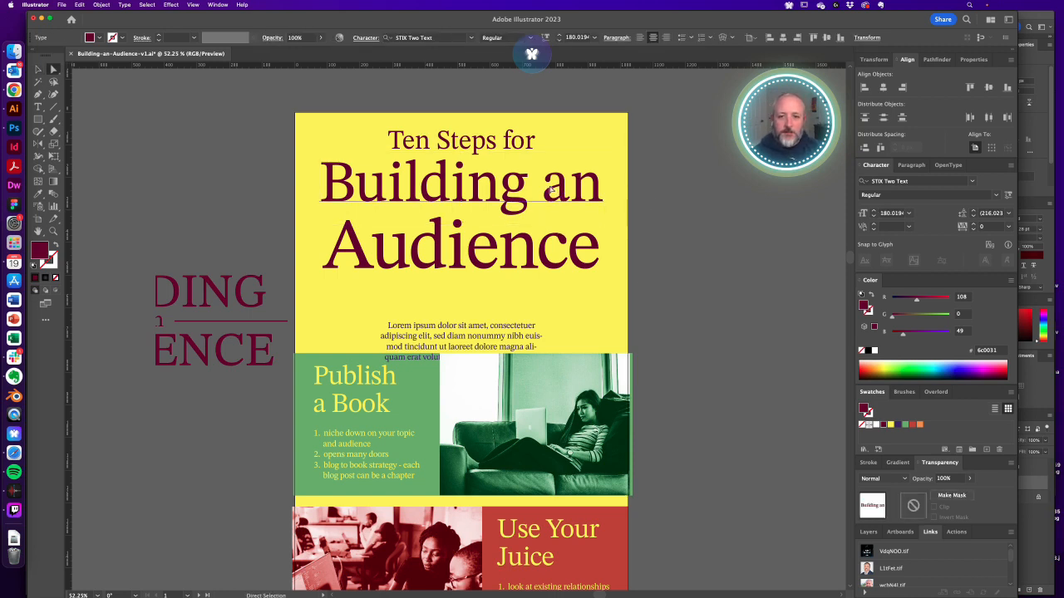
{"action": "left_click", "coordinate": [883, 88]}
{"action": "left_click", "coordinate": [658, 210]}
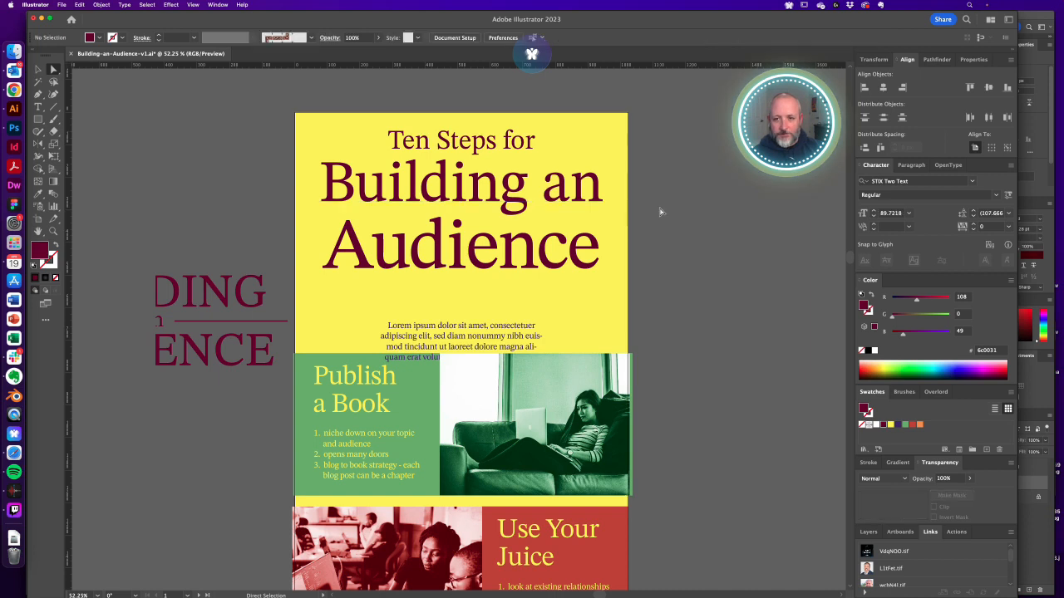
Move the Lorem ipsum paragraph up closer to "Audience", clear of the green panel, and save the document
{"action": "left_click_drag", "start_coordinate": [470, 336], "coordinate": [499, 303]}
{"action": "left_click", "coordinate": [636, 321]}
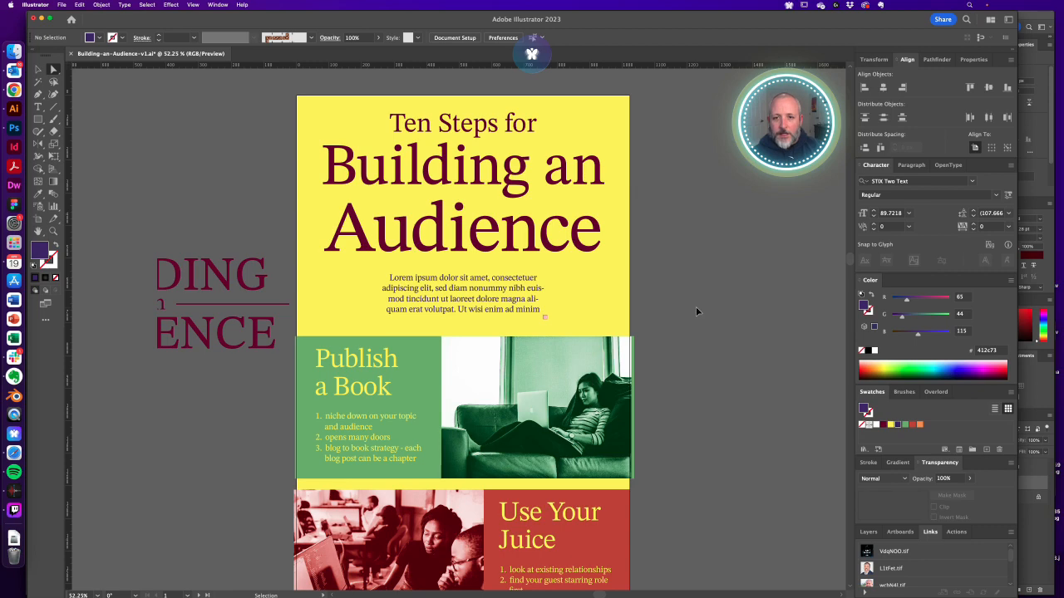
{"action": "key", "text": "super+s"}
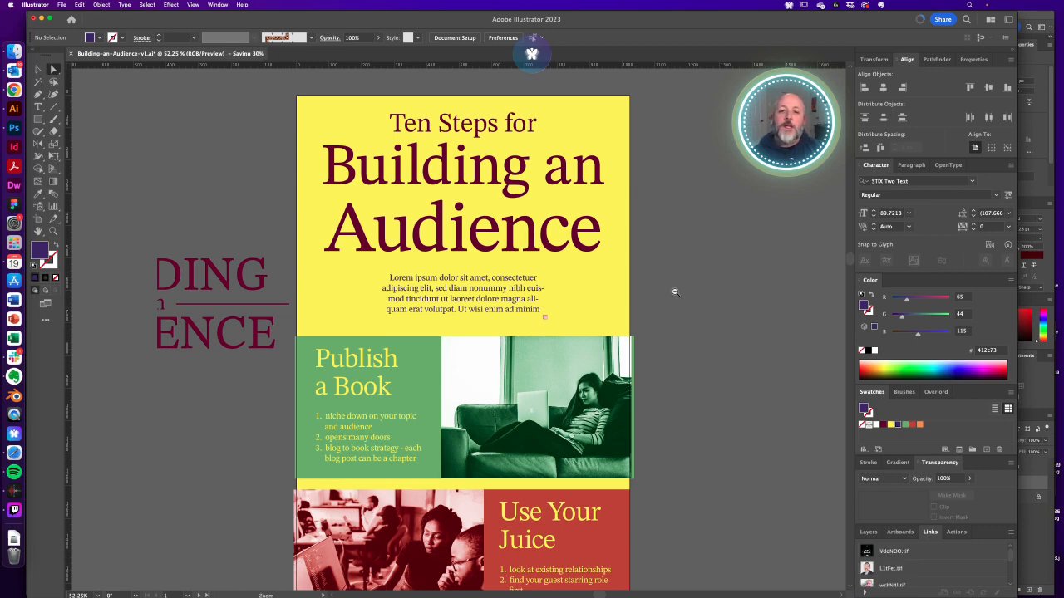
Draw a circle about 91 px across at the top edge where the "Publish a Book" panel meets its photo, filled with dark green sampled from the photo
{"action": "left_click", "coordinate": [614, 288], "text": "alt+super"}
{"action": "left_click_drag", "start_coordinate": [523, 288], "coordinate": [693, 287]}
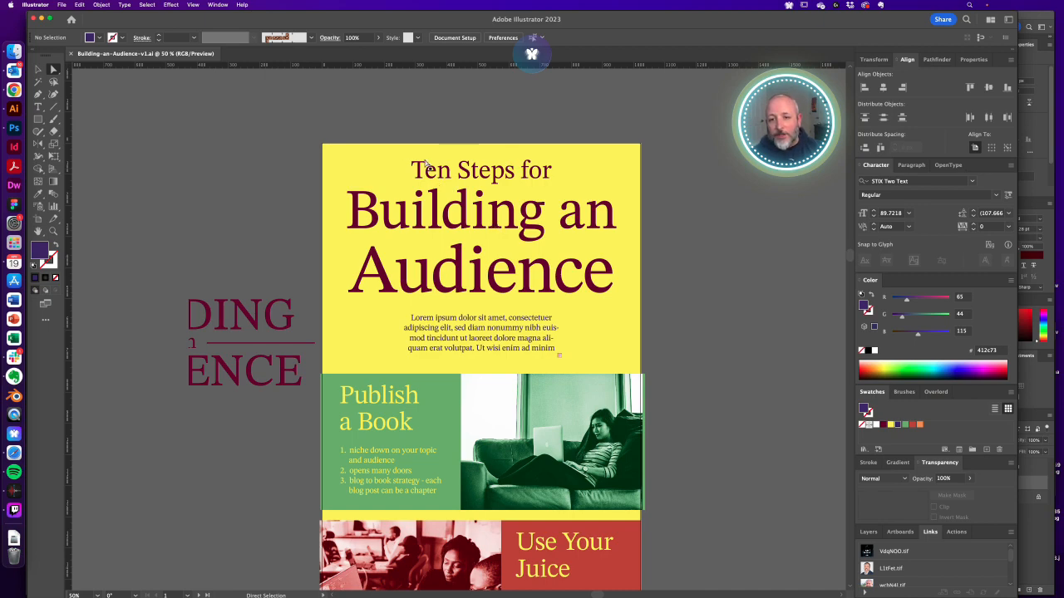
{"action": "left_click_drag", "start_coordinate": [670, 324], "coordinate": [671, 248]}
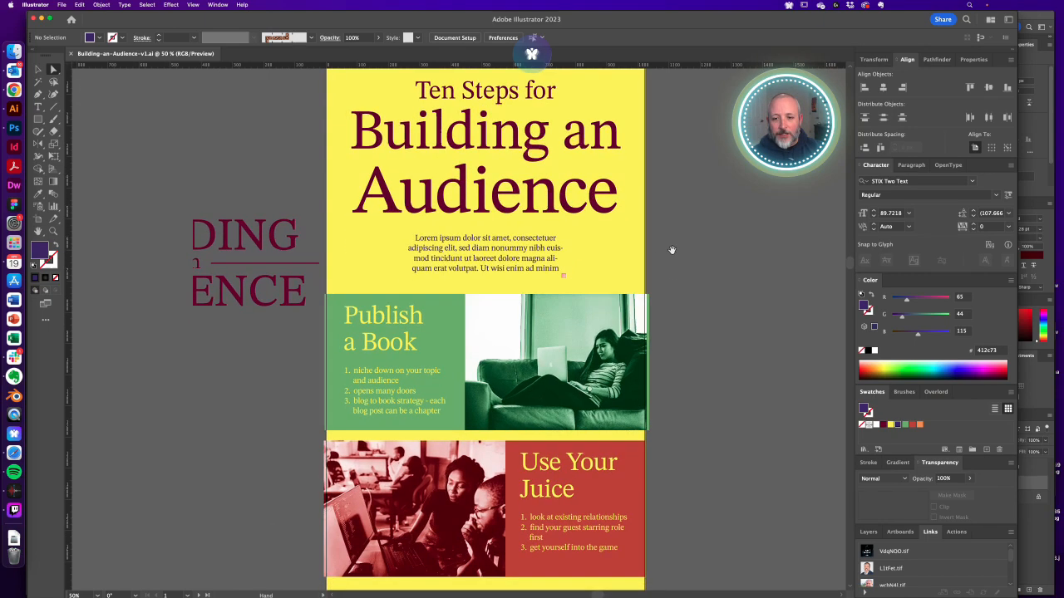
{"action": "left_click_drag", "start_coordinate": [449, 312], "coordinate": [504, 348]}
{"action": "key", "text": "l"}
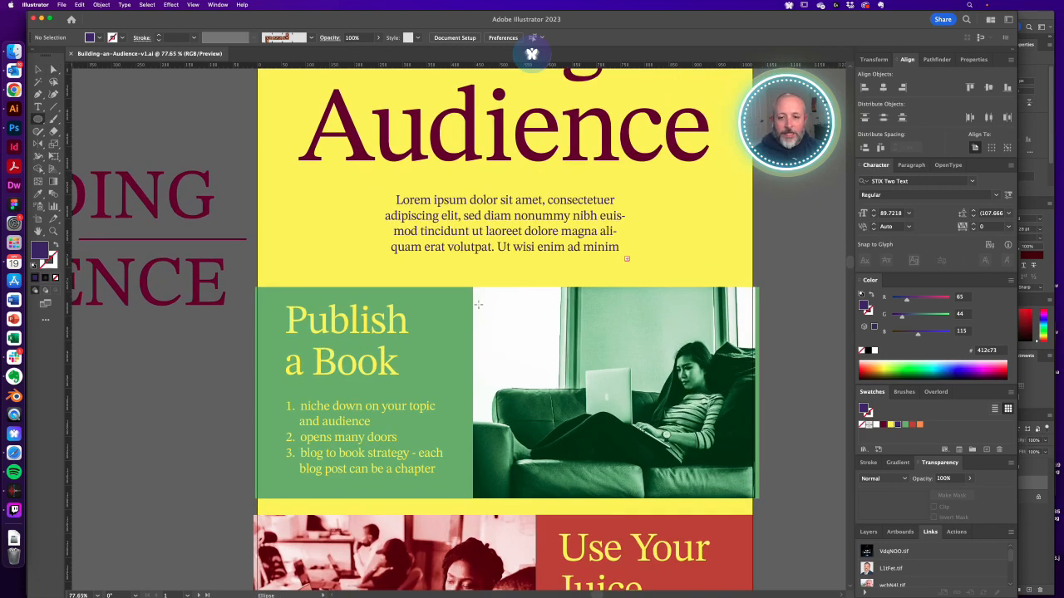
{"action": "mouse_move", "coordinate": [473, 305]}
{"action": "left_mouse_down"}
{"action": "mouse_move", "coordinate": [495, 329]}
{"action": "mouse_move", "coordinate": [482, 308]}
{"action": "left_mouse_up"}
{"action": "key", "text": "a"}
{"action": "key", "text": "i"}
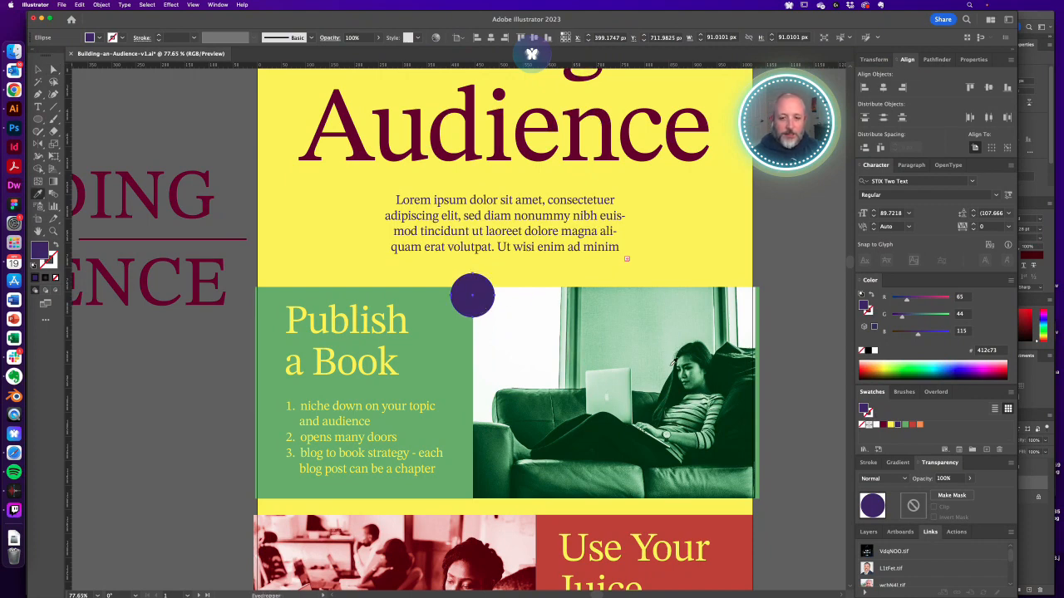
{"action": "left_click", "coordinate": [735, 443]}
Add a point-text numeral "1" on the pasteboard beside the "Publish a Book" photo
{"action": "key", "text": "t"}
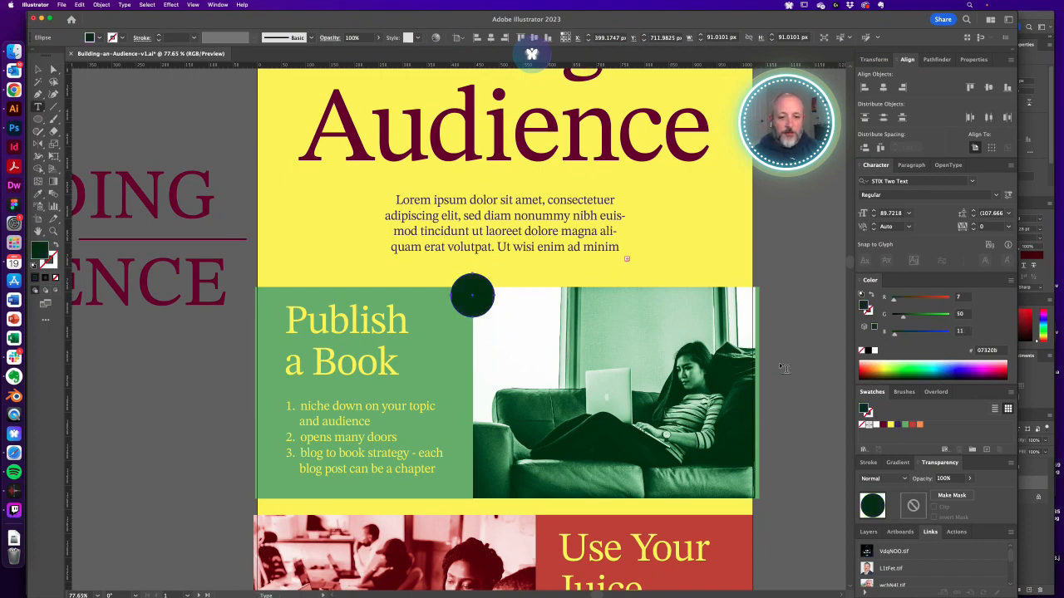
{"action": "left_click", "coordinate": [779, 362]}
{"action": "type", "text": "1"}
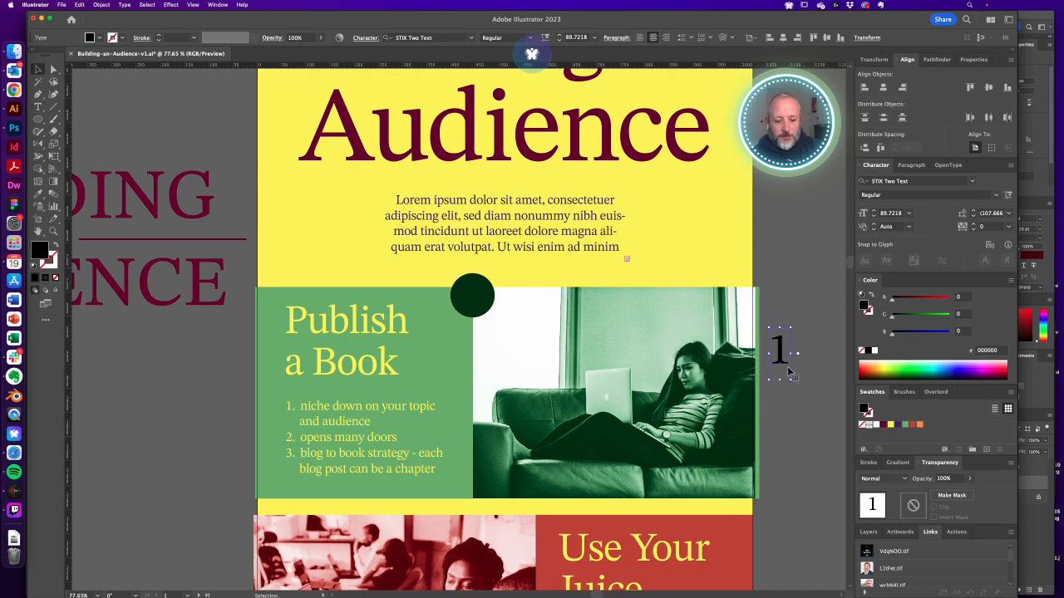
Color the numeral "1" with the yellow sampled from the page background and move it onto the dark green circle
{"action": "key", "text": "Escape"}
{"action": "key", "text": "i"}
{"action": "left_click", "coordinate": [704, 234]}
{"action": "key", "text": "v"}
{"action": "left_click_drag", "start_coordinate": [782, 358], "coordinate": [475, 306]}
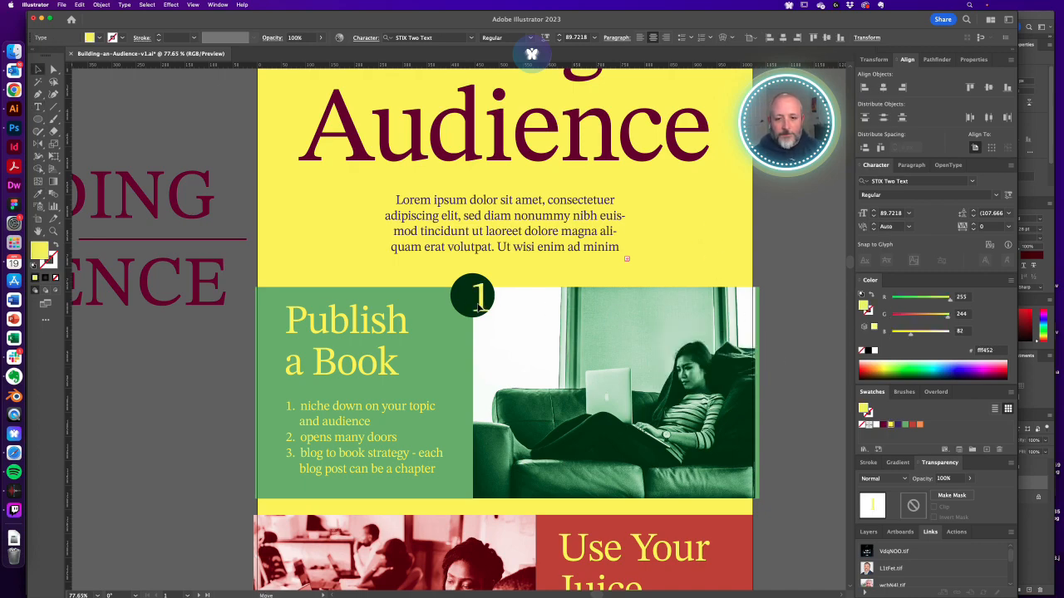
Scale the numeral "1" down to about 57 pt and center it inside the dark green circle
{"action": "left_click_drag", "start_coordinate": [440, 274], "coordinate": [563, 297]}
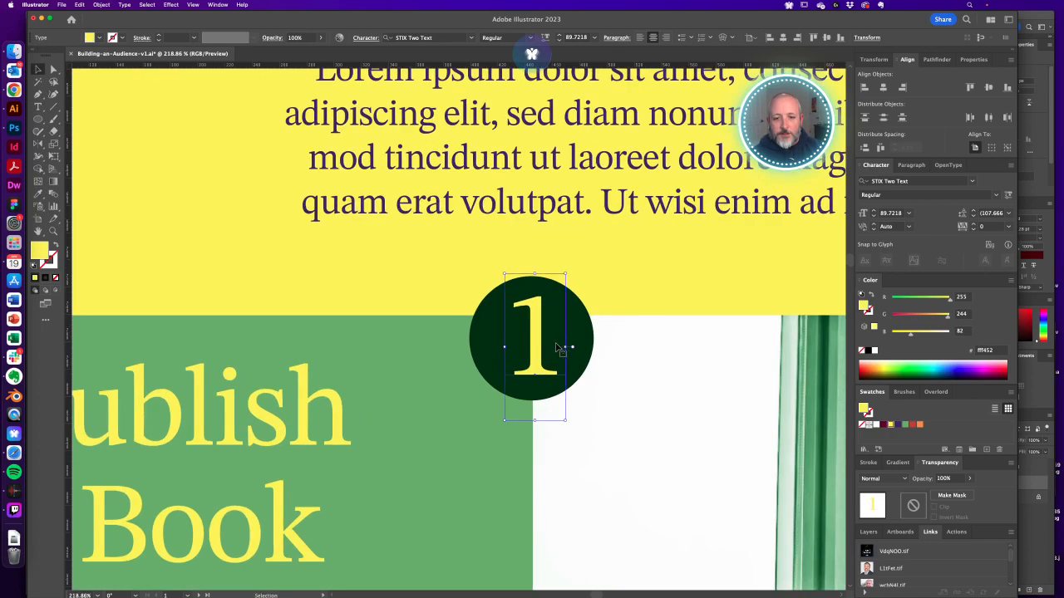
{"action": "left_click_drag", "start_coordinate": [567, 347], "coordinate": [537, 339]}
{"action": "key", "text": "a"}
{"action": "left_click", "coordinate": [570, 348]}
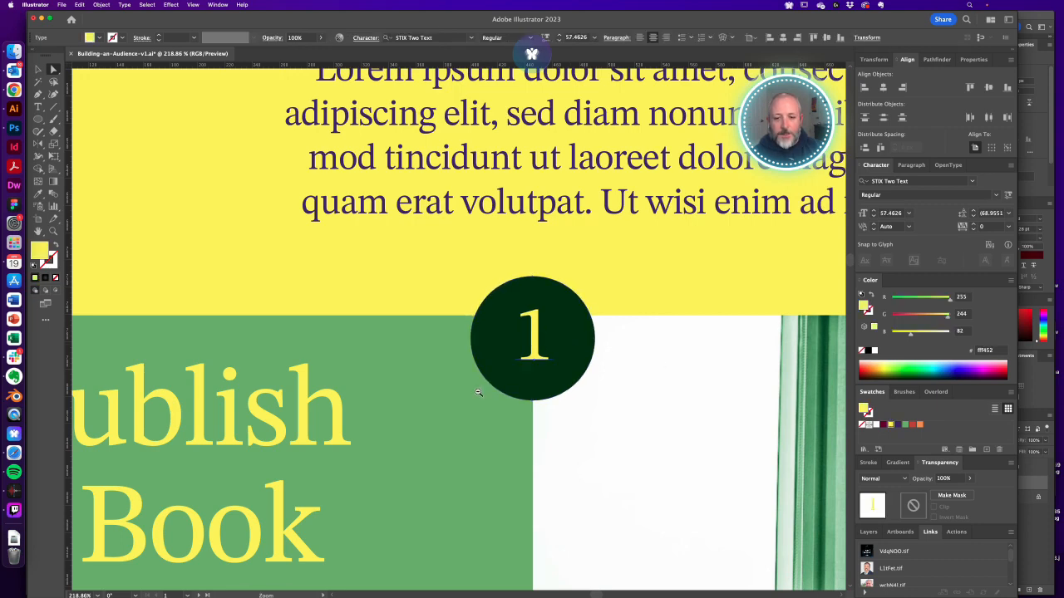
{"action": "left_click", "coordinate": [482, 394], "text": "alt+super"}
{"action": "left_click", "coordinate": [481, 395], "text": "alt+super"}
{"action": "left_click", "coordinate": [458, 389], "text": "alt+super"}
{"action": "left_click", "coordinate": [461, 387], "text": "alt+super"}
{"action": "left_click", "coordinate": [463, 385], "text": "alt+super"}
{"action": "left_click", "coordinate": [726, 308]}
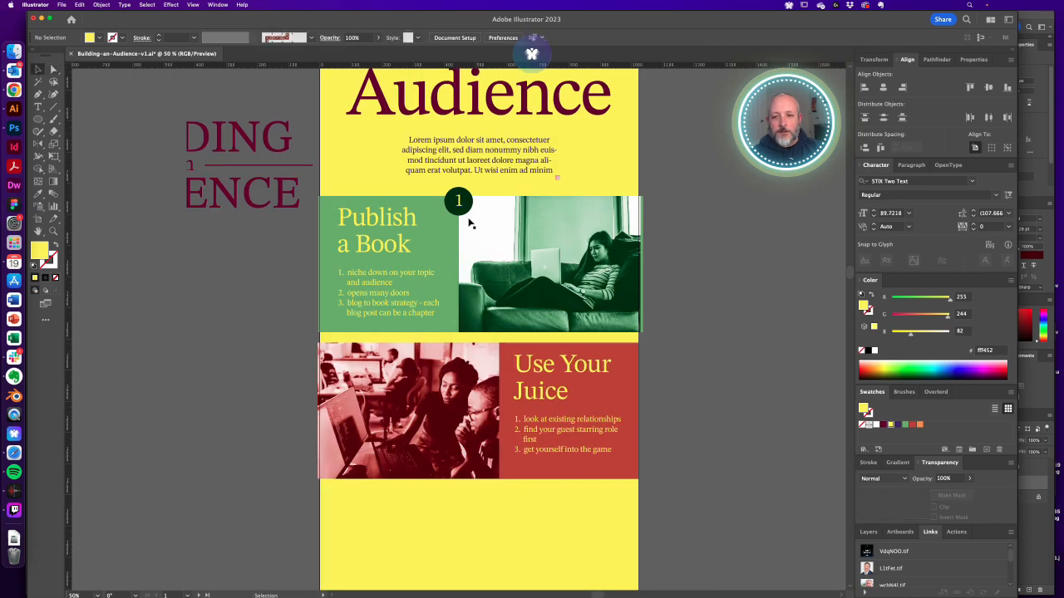
Duplicate the numbered badge onto the top edge of the "Use Your Juice" section, centered where the photo meets the red panel
{"action": "left_click_drag", "start_coordinate": [469, 221], "coordinate": [603, 560]}
{"action": "left_click", "coordinate": [502, 232]}
{"action": "left_click", "coordinate": [518, 226], "text": "shift"}
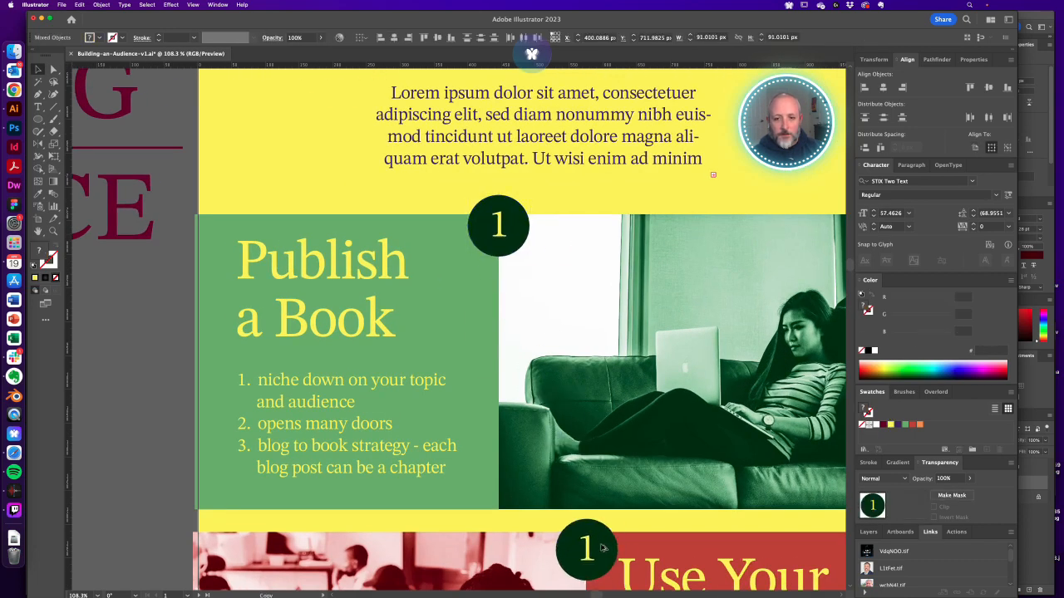
{"action": "scroll", "coordinate": [603, 560], "scroll_direction": "down", "scroll_amount": 5}
{"action": "left_click_drag", "start_coordinate": [563, 414], "coordinate": [565, 398]}
{"action": "left_click", "coordinate": [597, 370]}
Fill the copied badge's circle with a dark red sampled from the "Use Your Juice" photo
{"action": "left_click", "coordinate": [566, 388]}
{"action": "key", "text": "i"}
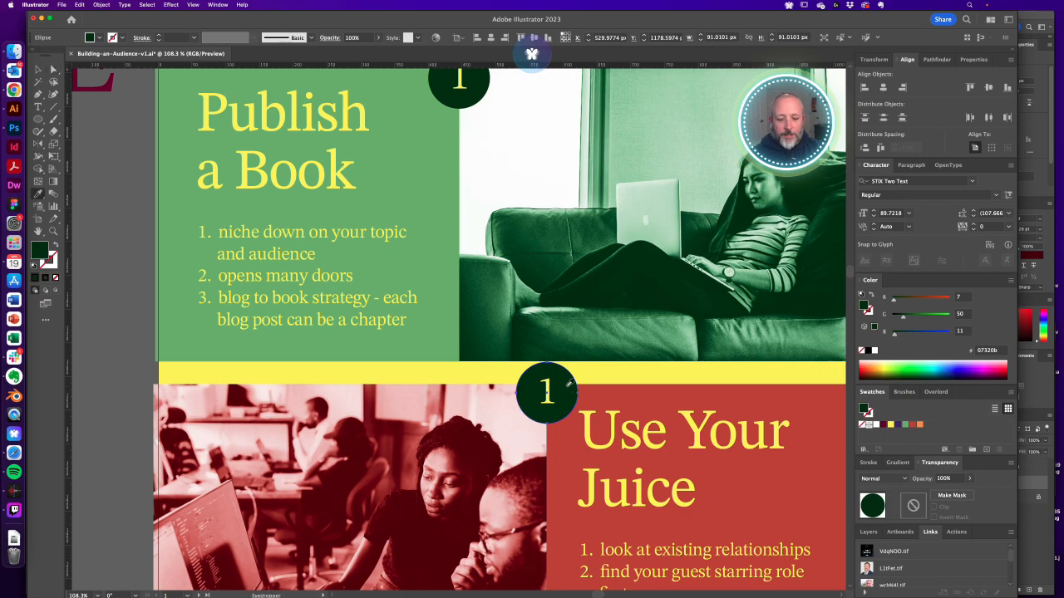
{"action": "left_click", "coordinate": [493, 447]}
{"action": "key", "text": "super+shift+a"}
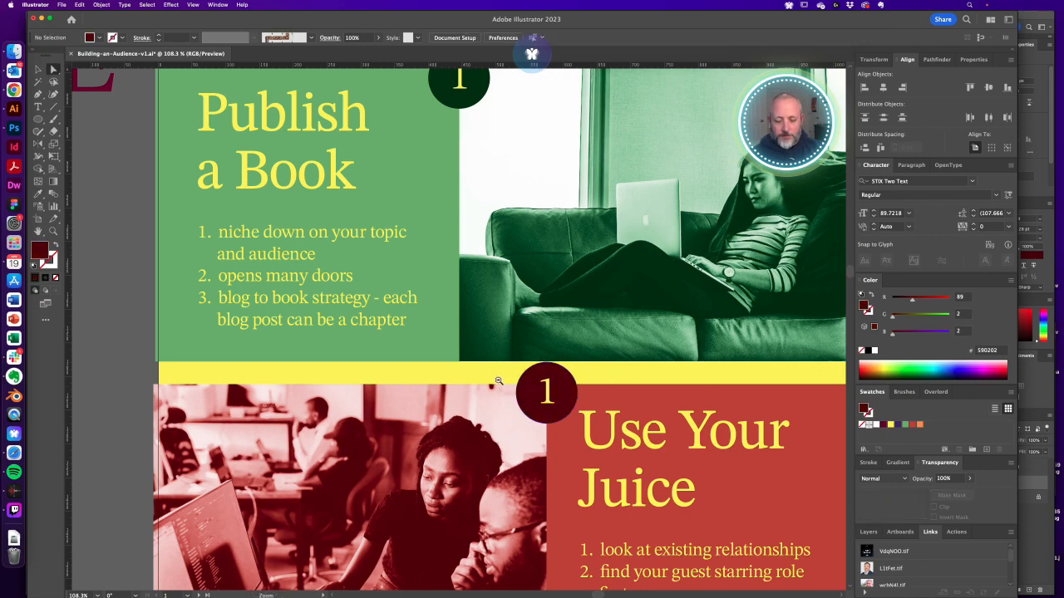
Change the numeral in the dark red badge to "2"
{"action": "key", "text": "super+minus"}
{"action": "key", "text": "super+minus"}
{"action": "key", "text": "super+minus"}
{"action": "double_click", "coordinate": [498, 316]}
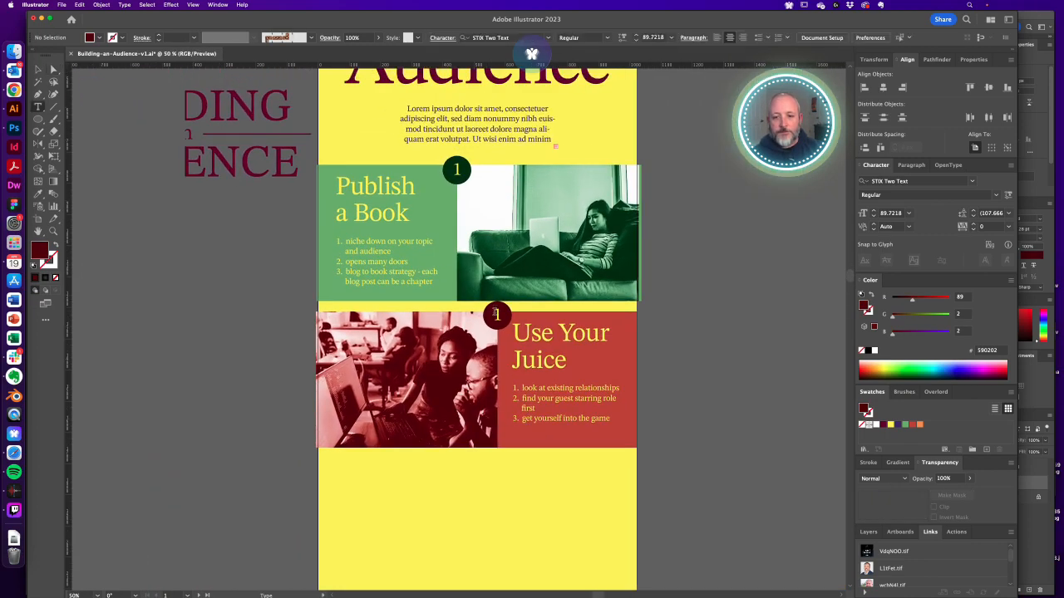
{"action": "type", "text": "2"}
{"action": "left_click", "coordinate": [700, 354], "text": "super"}
Fill the numerals of both badges with white
{"action": "key", "text": "a"}
{"action": "left_click", "coordinate": [499, 316]}
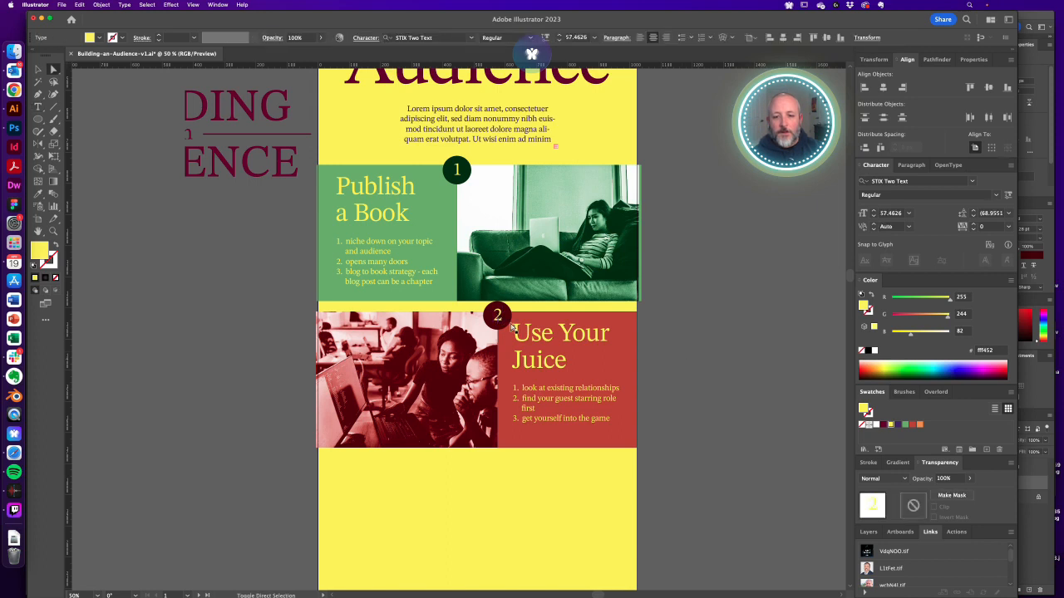
{"action": "left_click", "coordinate": [458, 171]}
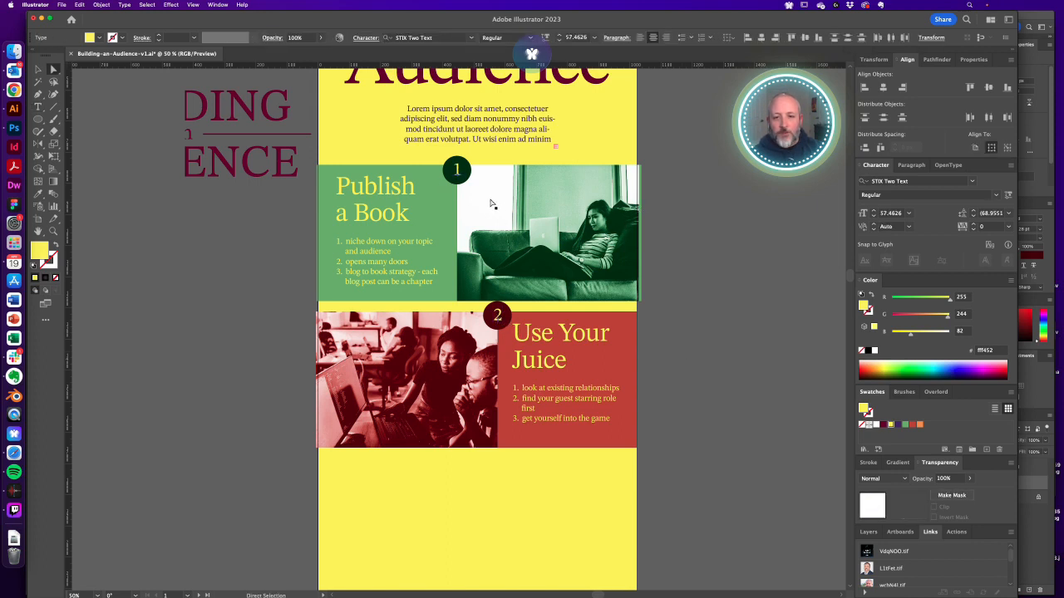
{"action": "left_click", "coordinate": [875, 351]}
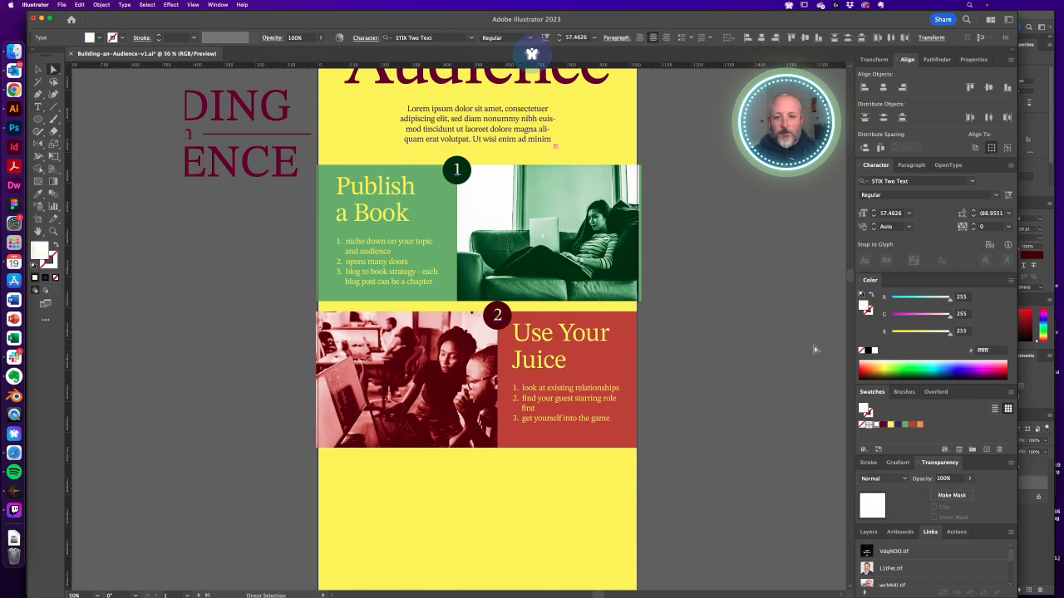
{"action": "left_click", "coordinate": [702, 347], "text": "super"}
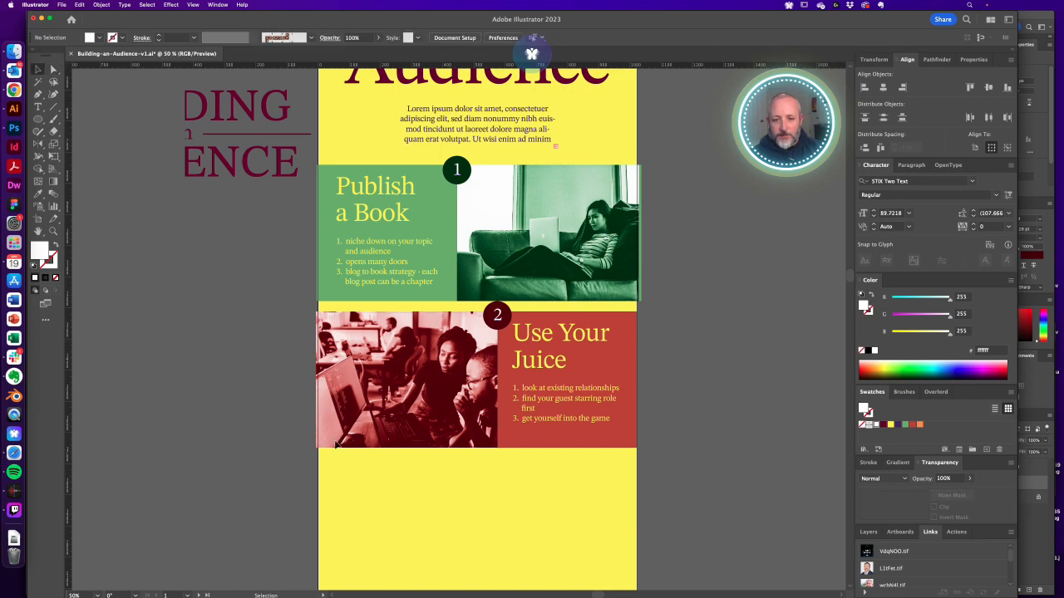
Move the whole "Use Your Juice" section with its badge down slightly to widen the yellow gap below "Publish a Book"
{"action": "left_click_drag", "start_coordinate": [335, 443], "coordinate": [335, 444]}
{"action": "left_click_drag", "start_coordinate": [424, 376], "coordinate": [426, 389]}
{"action": "left_click", "coordinate": [720, 340]}
{"action": "left_click_drag", "start_coordinate": [586, 321], "coordinate": [610, 424]}
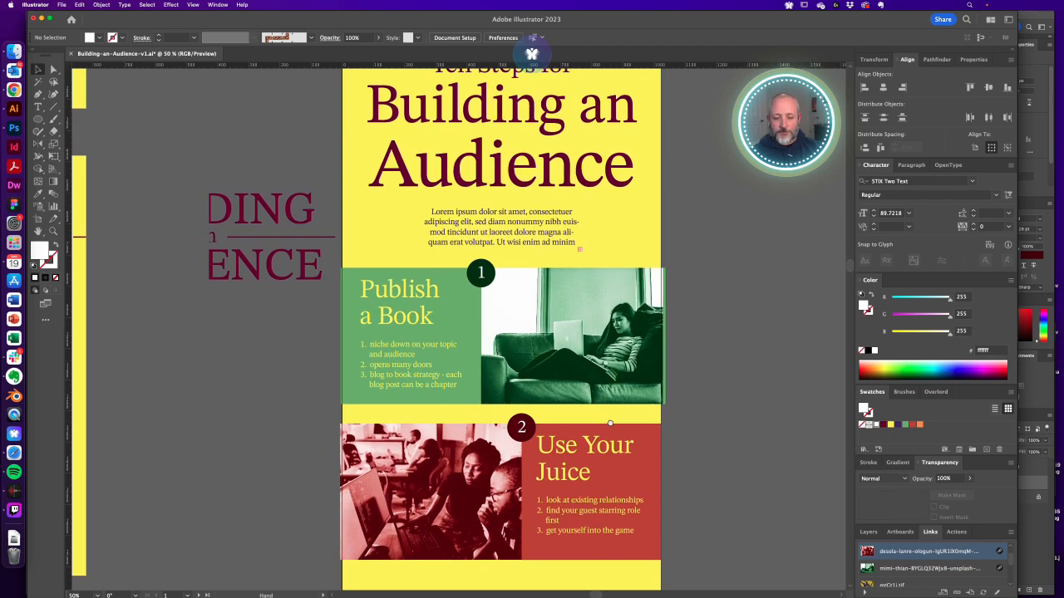
Group each numeral with its circle, for both the "1" badge and the "2" badge
{"action": "left_click", "coordinate": [472, 280]}
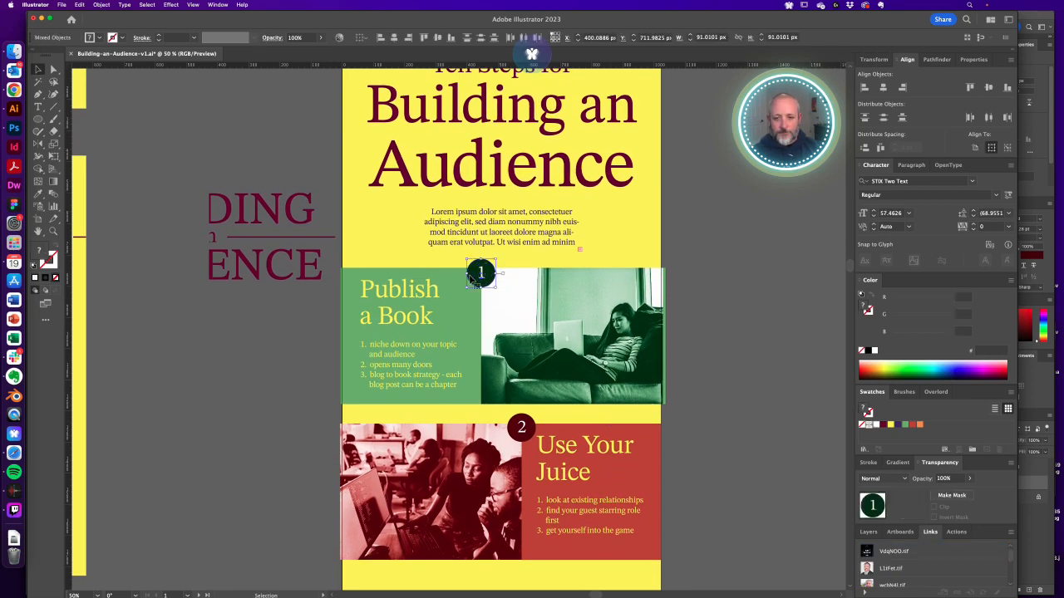
{"action": "key", "text": "super+g"}
{"action": "left_click", "coordinate": [521, 428]}
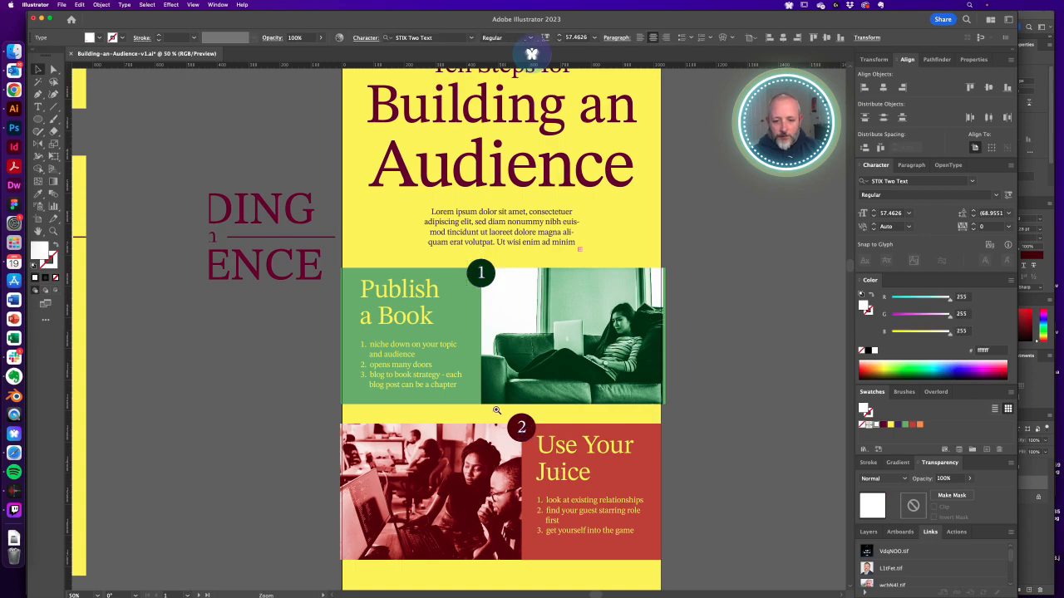
{"action": "scroll", "coordinate": [521, 428], "scroll_direction": "up", "scroll_amount": 6}
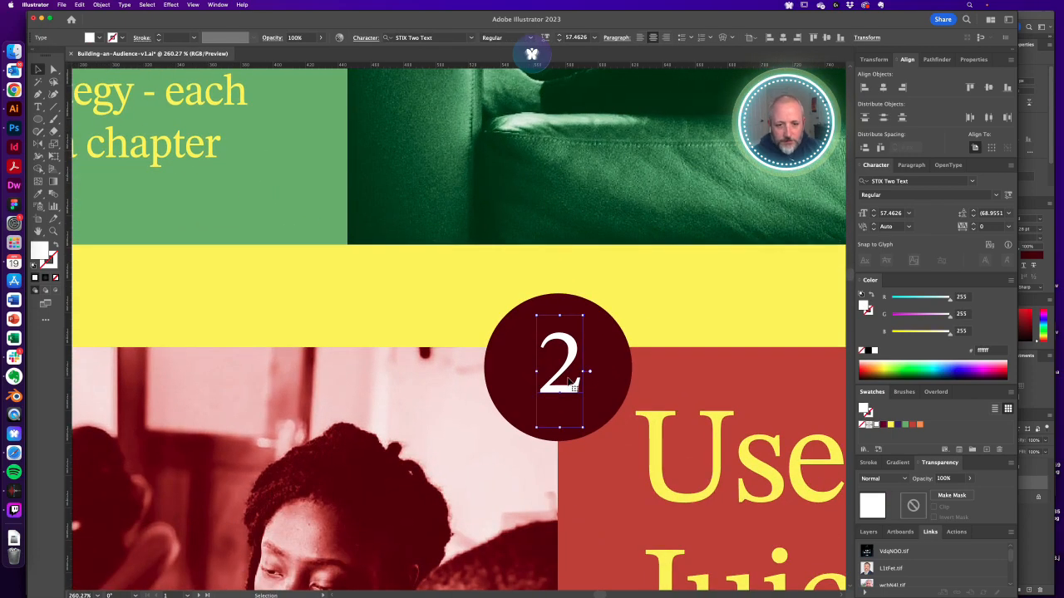
{"action": "left_click", "coordinate": [511, 369], "text": "shift"}
{"action": "key", "text": "super+g"}
{"action": "key", "text": "super+minus"}
{"action": "key", "text": "super+minus"}
{"action": "key", "text": "super+minus"}
{"action": "key", "text": "super+minus"}
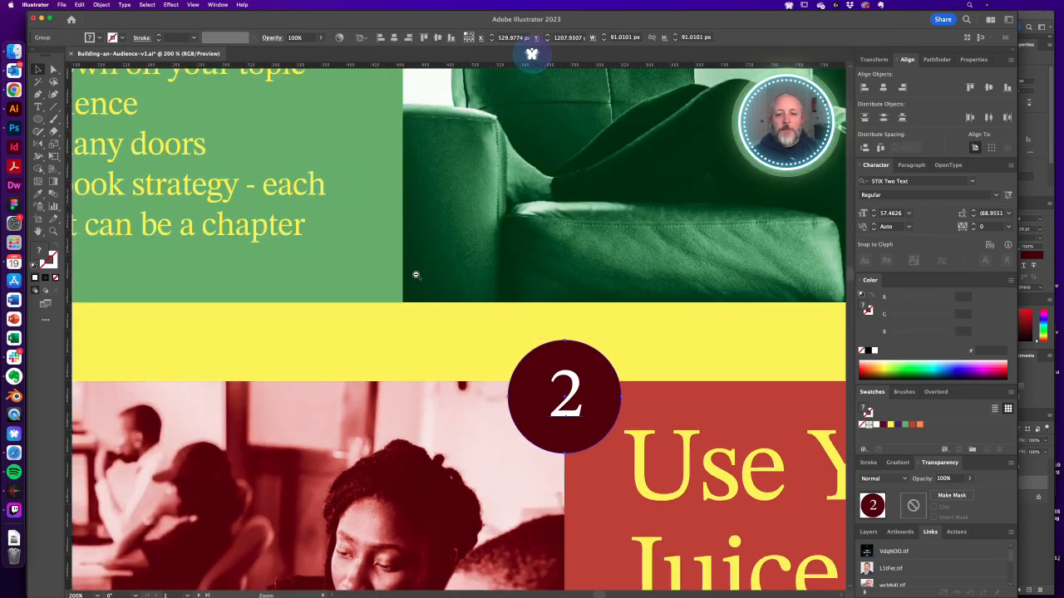
Move both badges straight down about 100 px along the panel and photo seams so they sit inside their sections
{"action": "left_click_drag", "start_coordinate": [515, 314], "coordinate": [463, 274]}
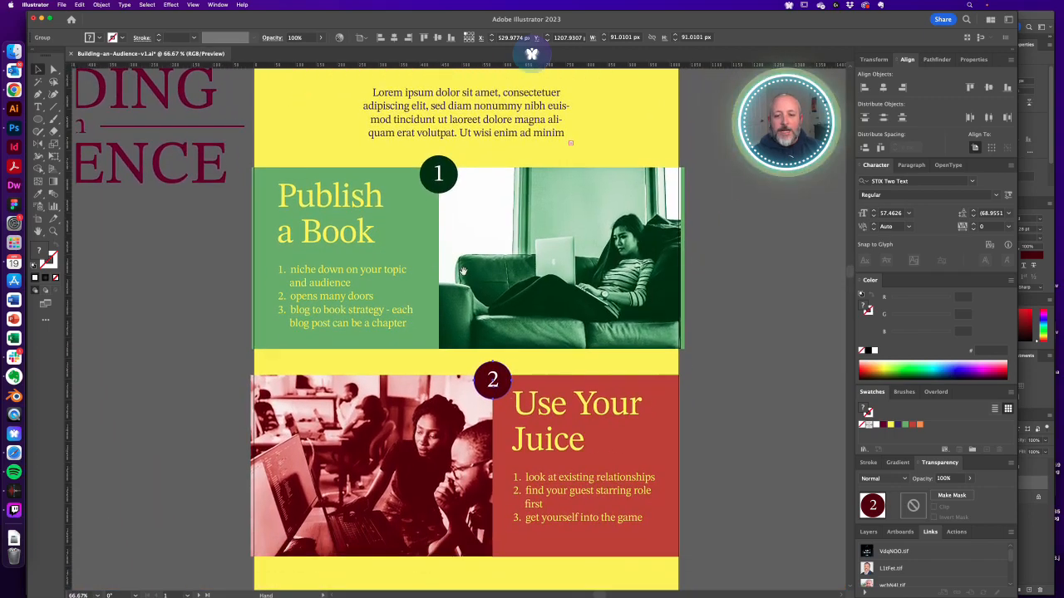
{"action": "left_click_drag", "start_coordinate": [446, 178], "coordinate": [449, 219]}
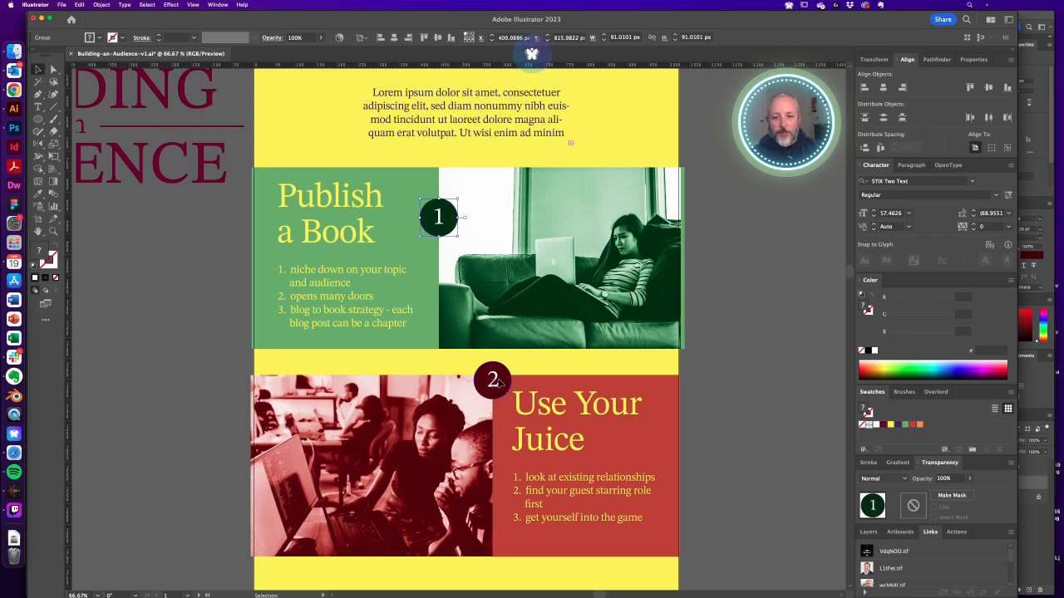
{"action": "left_click_drag", "start_coordinate": [498, 382], "coordinate": [500, 424]}
{"action": "left_click", "coordinate": [716, 368]}
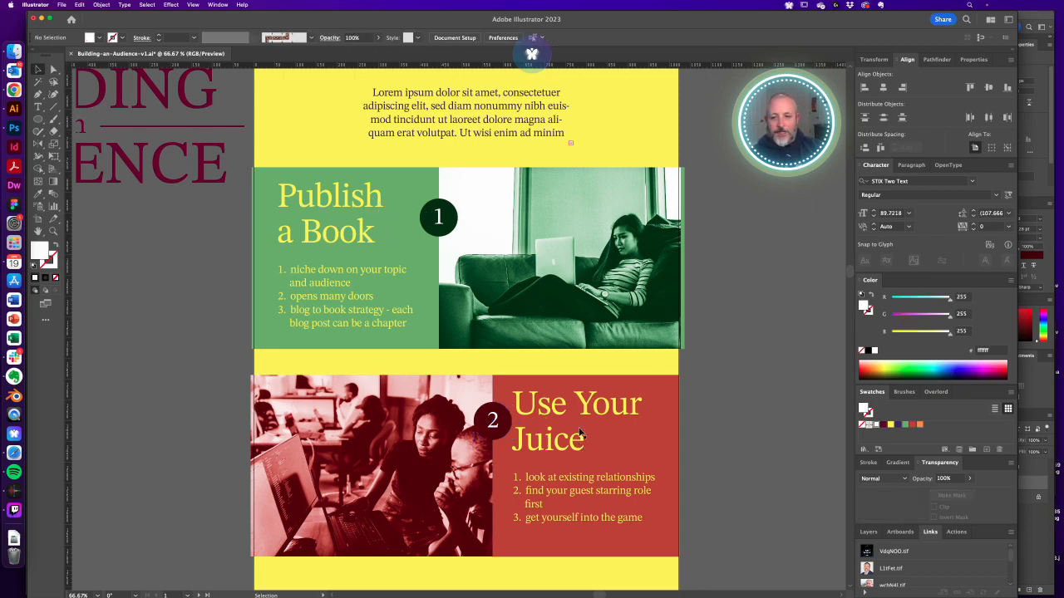
Fill the "1" badge's circle with the green sampled from the "Publish a Book" panel
{"action": "scroll", "coordinate": [418, 196], "scroll_direction": "up", "scroll_amount": 5}
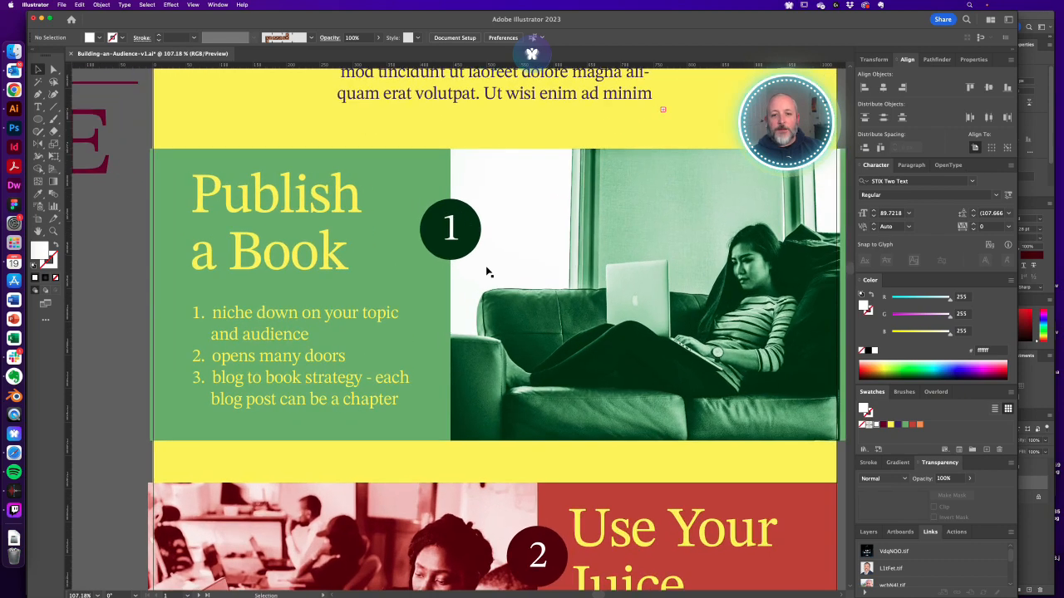
{"action": "key", "text": "a"}
{"action": "left_click", "coordinate": [474, 232]}
{"action": "key", "text": "shift+x"}
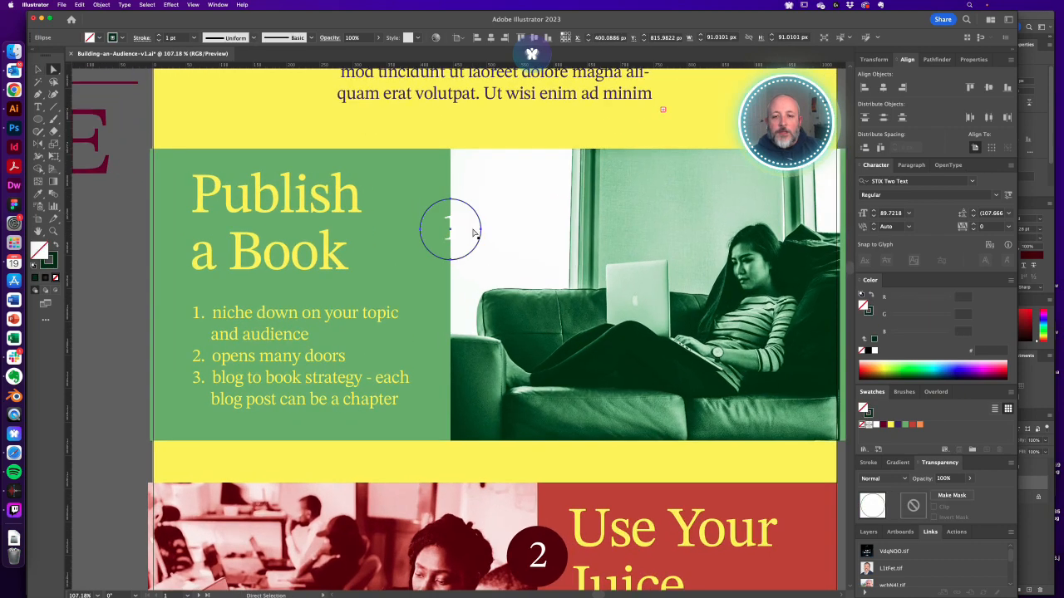
{"action": "key", "text": "shift+x"}
{"action": "key", "text": "a"}
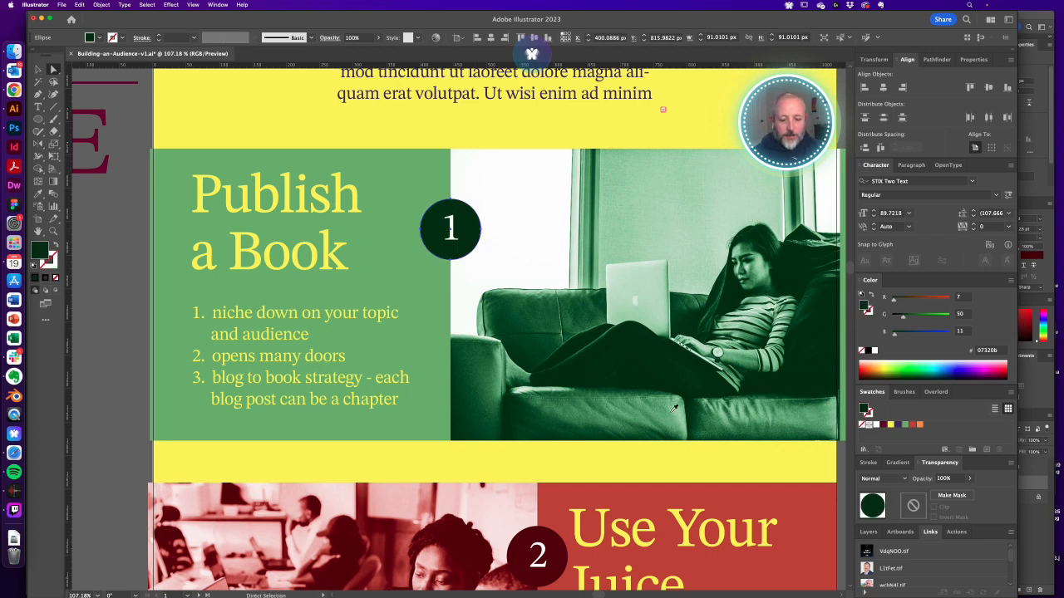
{"action": "key", "text": "i"}
{"action": "left_click", "coordinate": [430, 332]}
{"action": "key", "text": "v"}
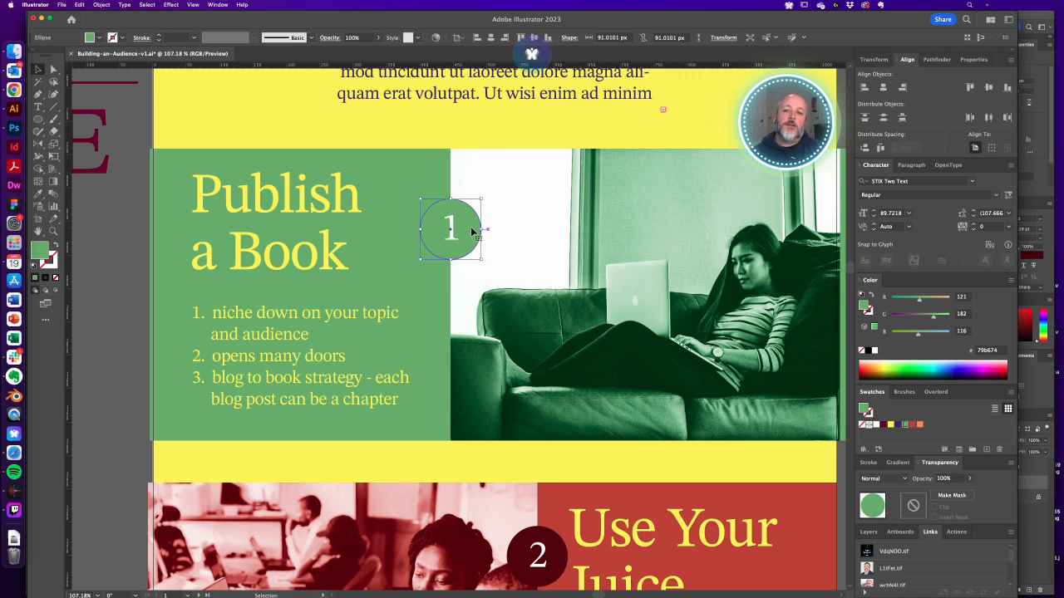
Add a Drop Shadow effect to the "1" badge's circle with X and Y offsets of 0 px
{"action": "left_click", "coordinate": [170, 5]}
{"action": "mouse_move", "coordinate": [182, 127]}
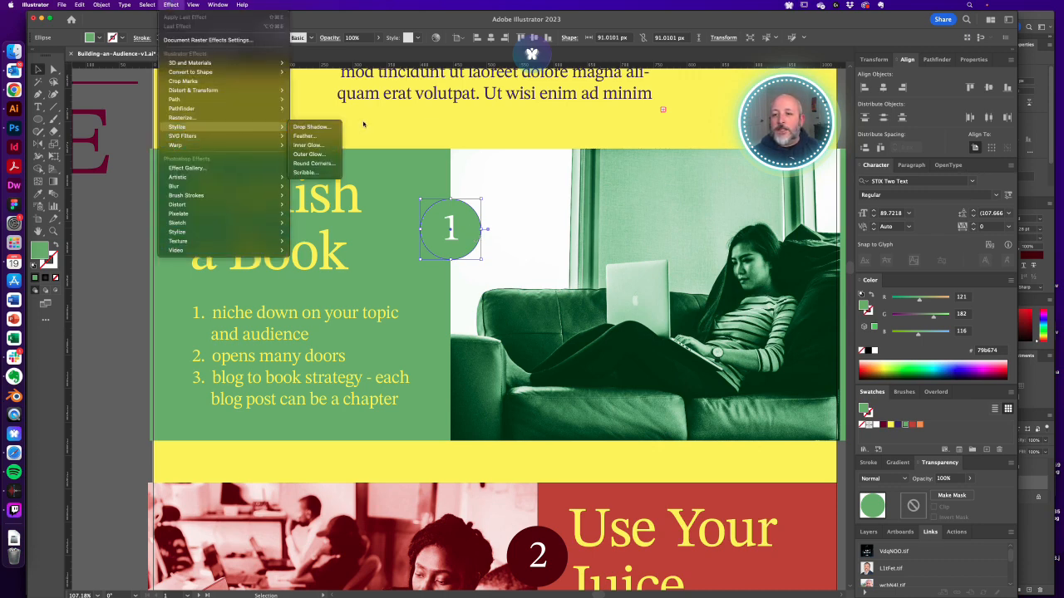
{"action": "left_click", "coordinate": [312, 127]}
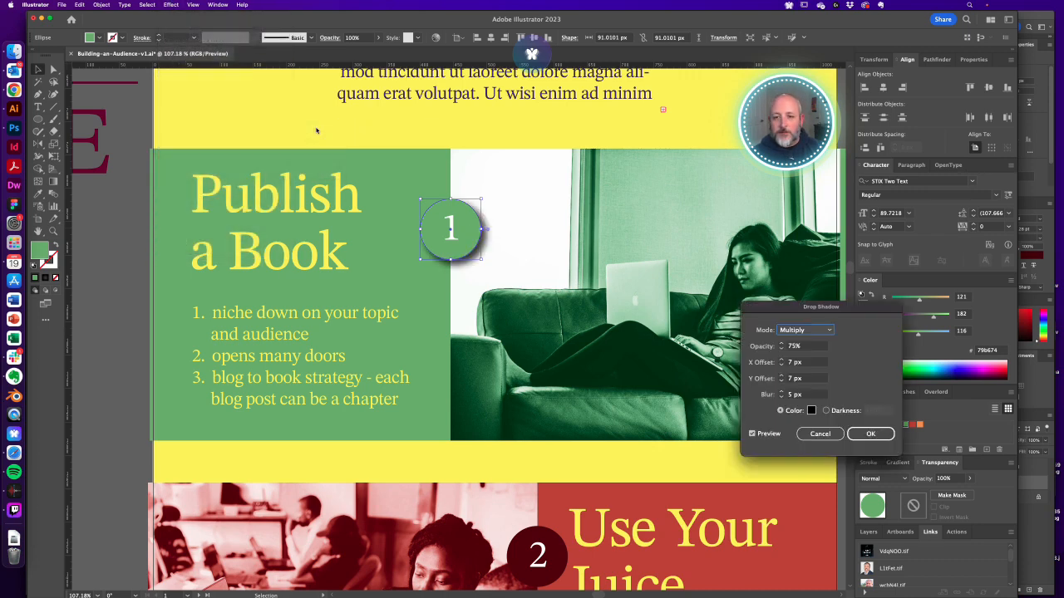
{"action": "left_click", "coordinate": [807, 364]}
{"action": "type", "text": "0"}
{"action": "key", "text": "Tab"}
{"action": "type", "text": "0"}
{"action": "key", "text": "Tab"}
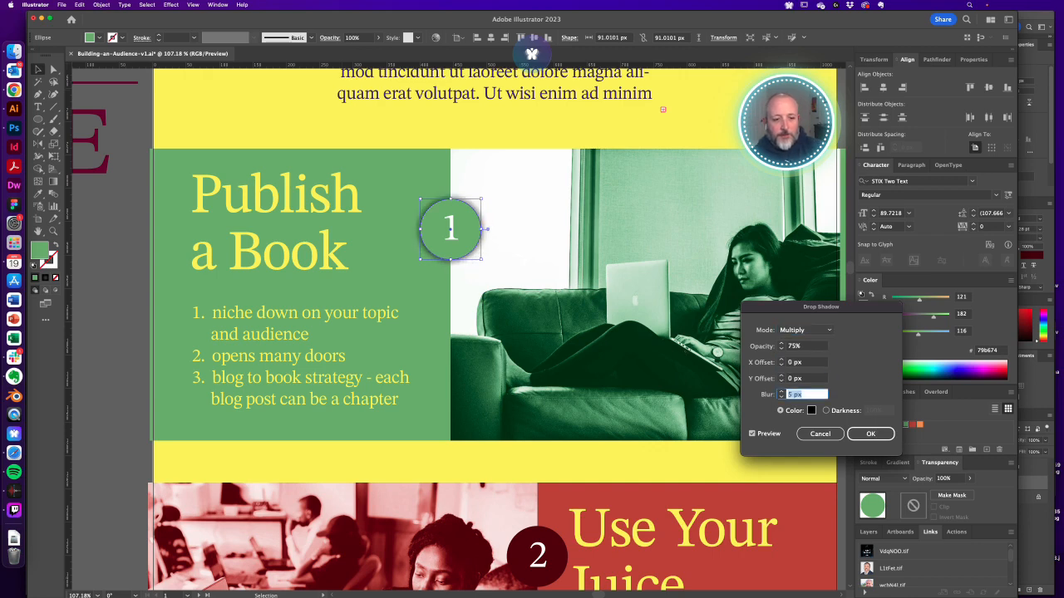
Change the drop shadow's color to a dark green
{"action": "left_click", "coordinate": [812, 411]}
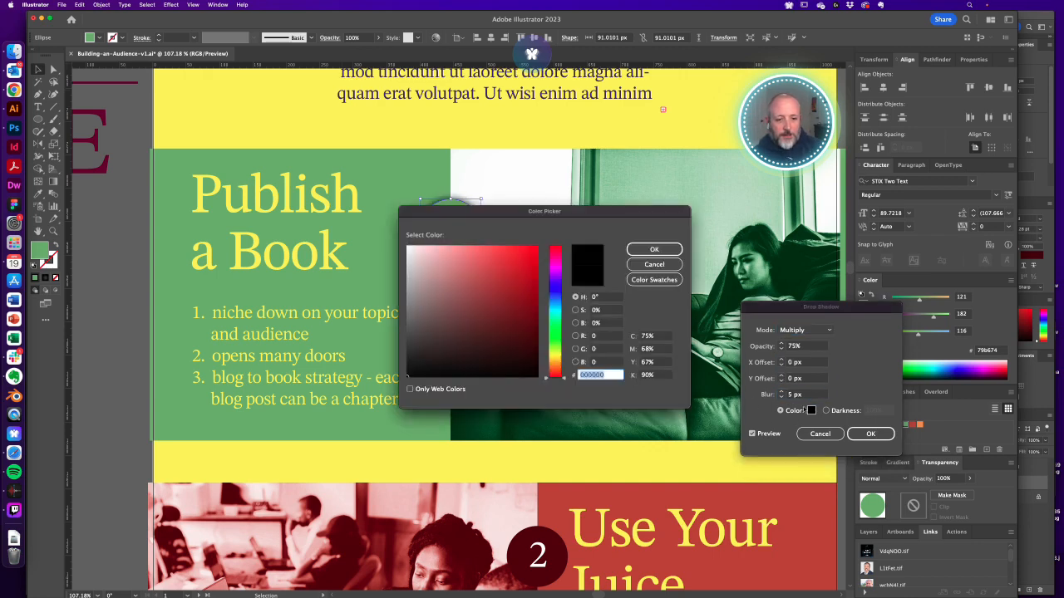
{"action": "mouse_move", "coordinate": [565, 379]}
{"action": "left_mouse_down"}
{"action": "mouse_move", "coordinate": [565, 347]}
{"action": "mouse_move", "coordinate": [527, 310]}
{"action": "left_mouse_up"}
{"action": "left_click_drag", "start_coordinate": [565, 351], "coordinate": [565, 341]}
{"action": "left_click", "coordinate": [654, 250]}
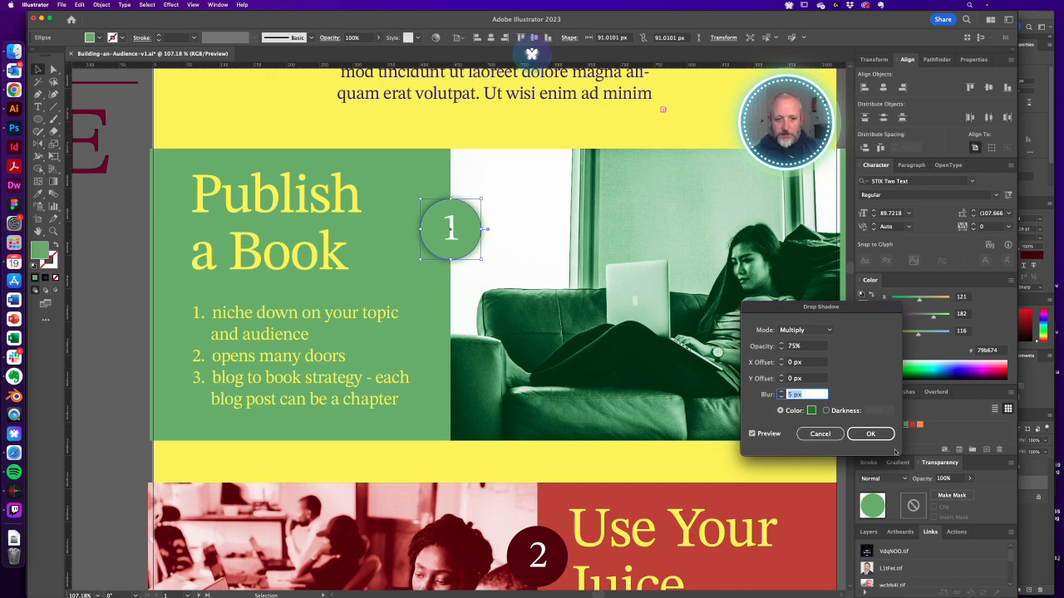
{"action": "left_click", "coordinate": [874, 435]}
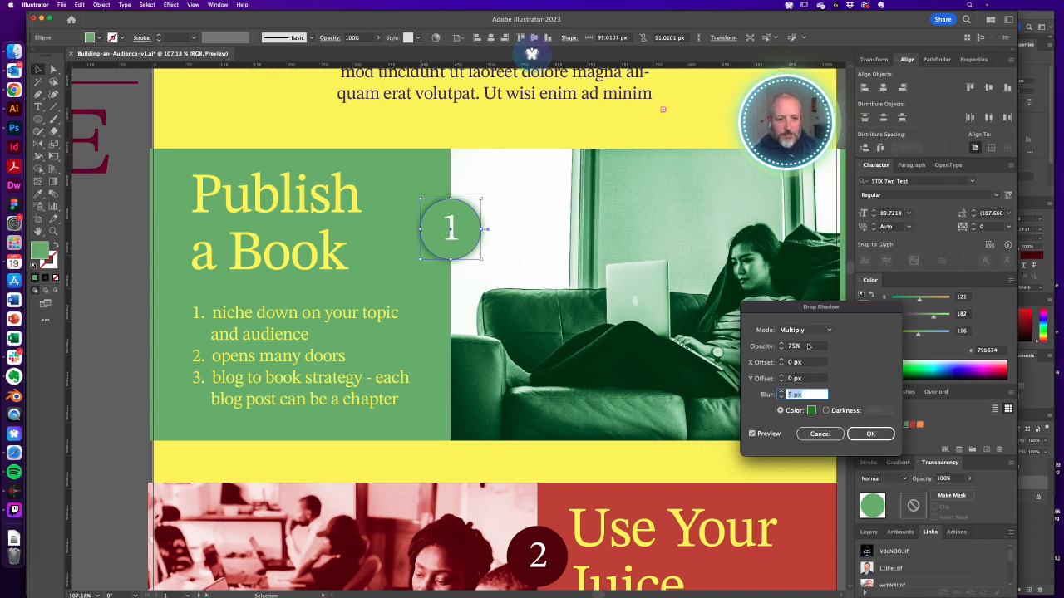
Set the drop shadow's opacity to 50% and apply the effect
{"action": "left_click", "coordinate": [808, 346]}
{"action": "type", "text": "50"}
{"action": "key", "text": "Tab"}
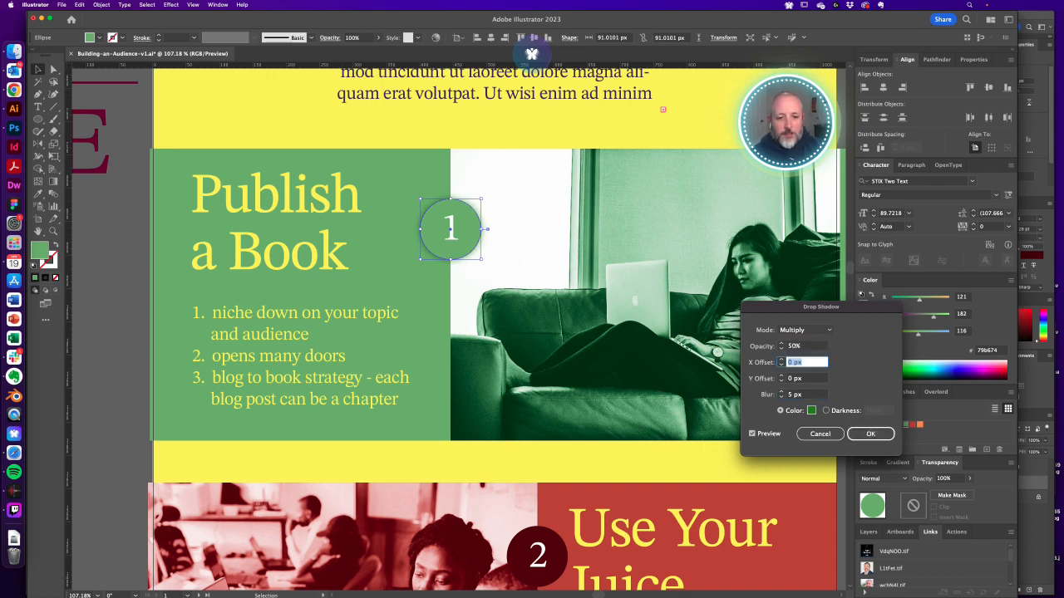
{"action": "left_click", "coordinate": [872, 434]}
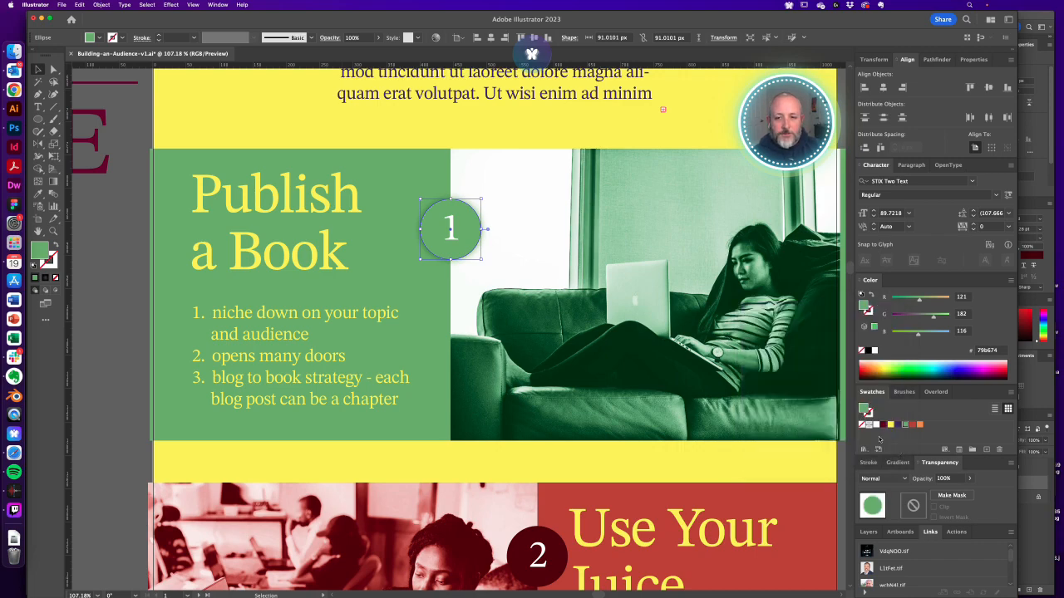
{"action": "left_click", "coordinate": [496, 136]}
Fill the "2" badge's circle with the red sampled from the "Use Your Juice" panel
{"action": "left_click", "coordinate": [386, 272], "text": "alt+super"}
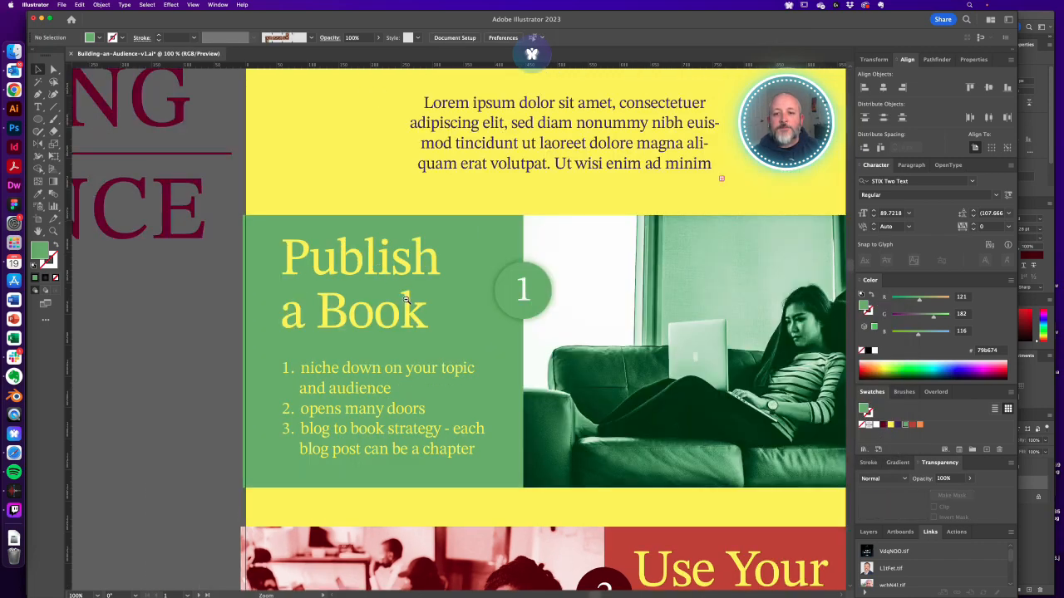
{"action": "left_click", "coordinate": [411, 308], "text": "alt+super"}
{"action": "left_click", "coordinate": [447, 326], "text": "alt+super"}
{"action": "scroll", "coordinate": [658, 347], "scroll_direction": "down", "scroll_amount": 2}
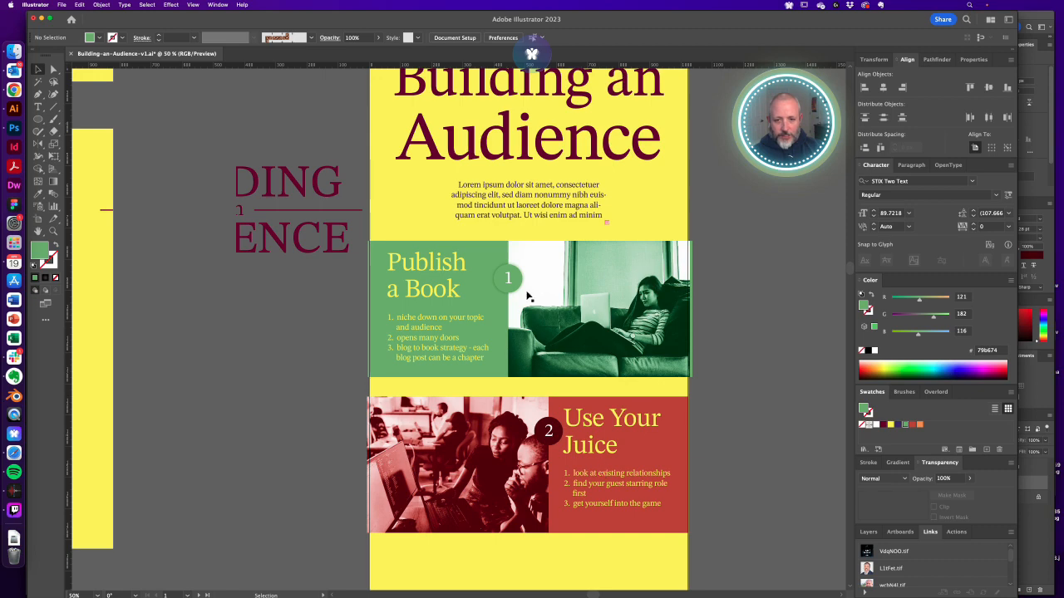
{"action": "key", "text": "a"}
{"action": "left_click", "coordinate": [549, 431]}
{"action": "key", "text": "i"}
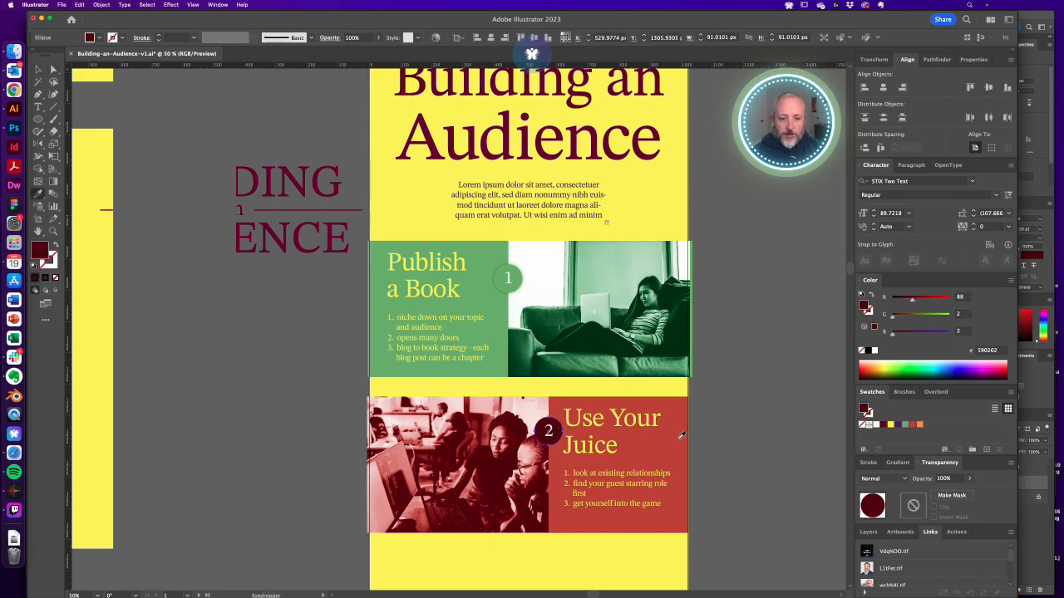
{"action": "left_click", "coordinate": [681, 434]}
{"action": "key", "text": "a"}
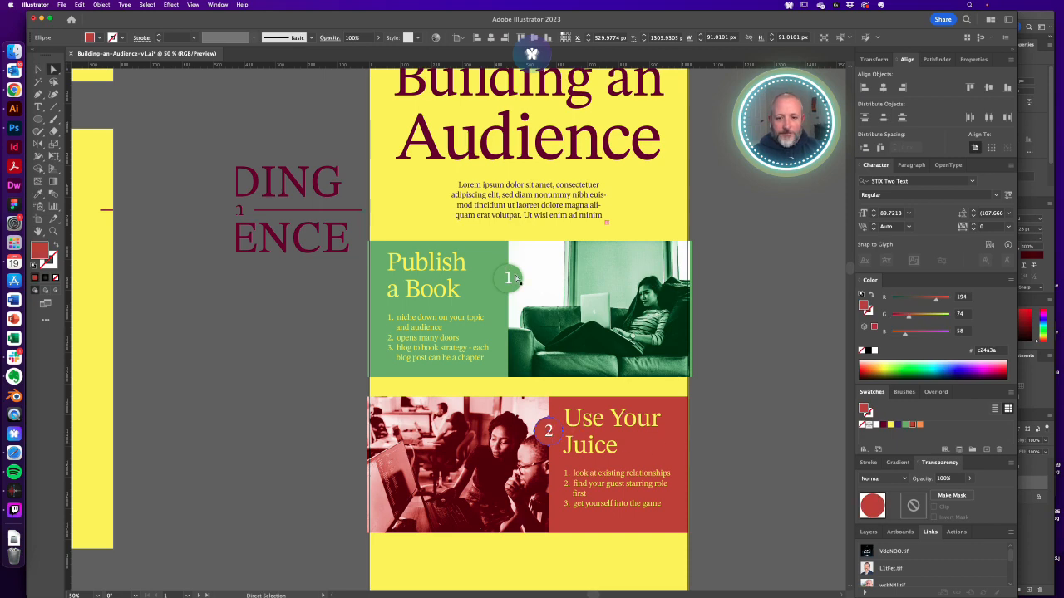
Apply the last-used Drop Shadow effect to the "2" badge's circle
{"action": "left_click", "coordinate": [161, 5]}
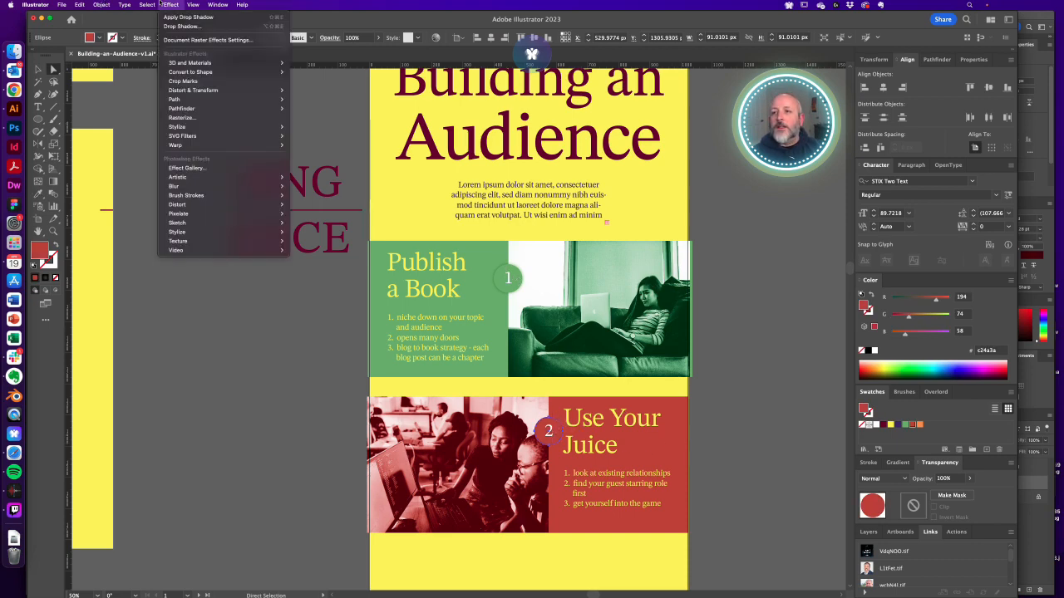
{"action": "left_click", "coordinate": [176, 17]}
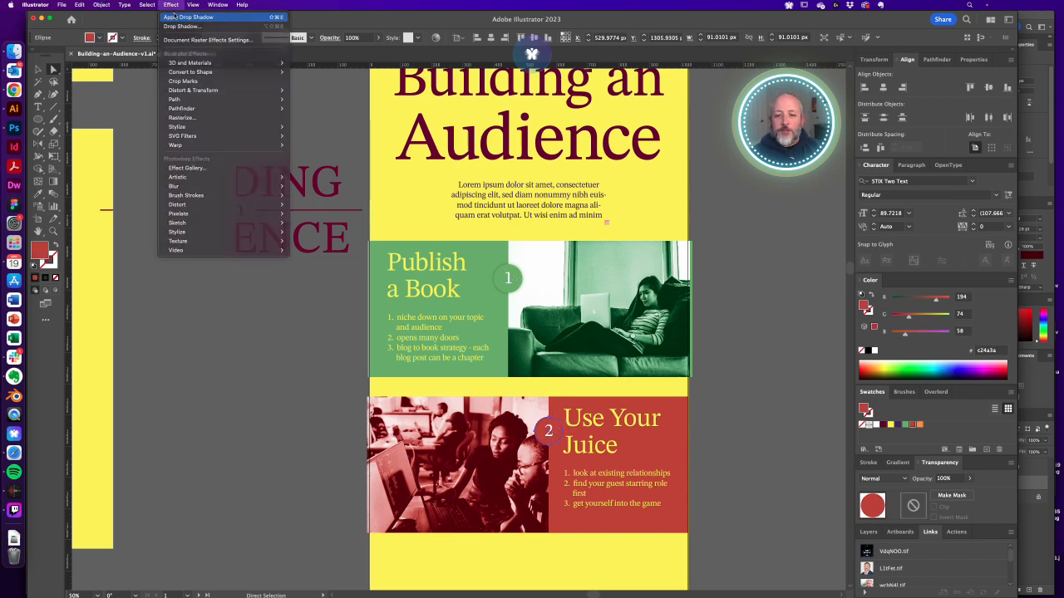
{"action": "left_click", "coordinate": [709, 414]}
{"action": "scroll", "coordinate": [548, 434], "scroll_direction": "up", "scroll_amount": 2}
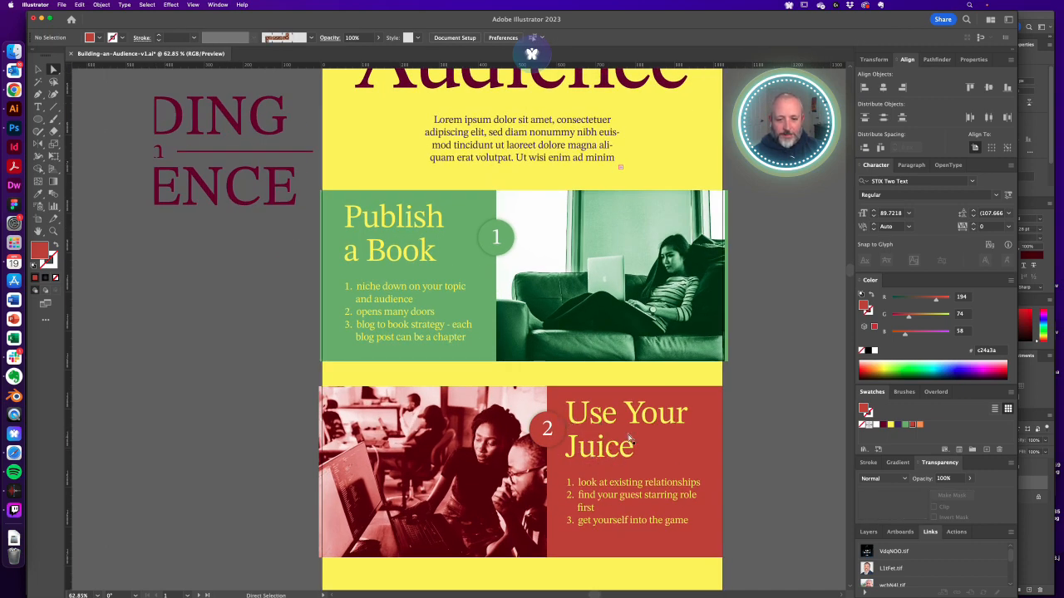
Move the "1" badge to the green photo's upper-right corner and the "2" badge to the red photo's upper-left corner
{"action": "key", "text": "v"}
{"action": "left_click_drag", "start_coordinate": [496, 241], "coordinate": [689, 202]}
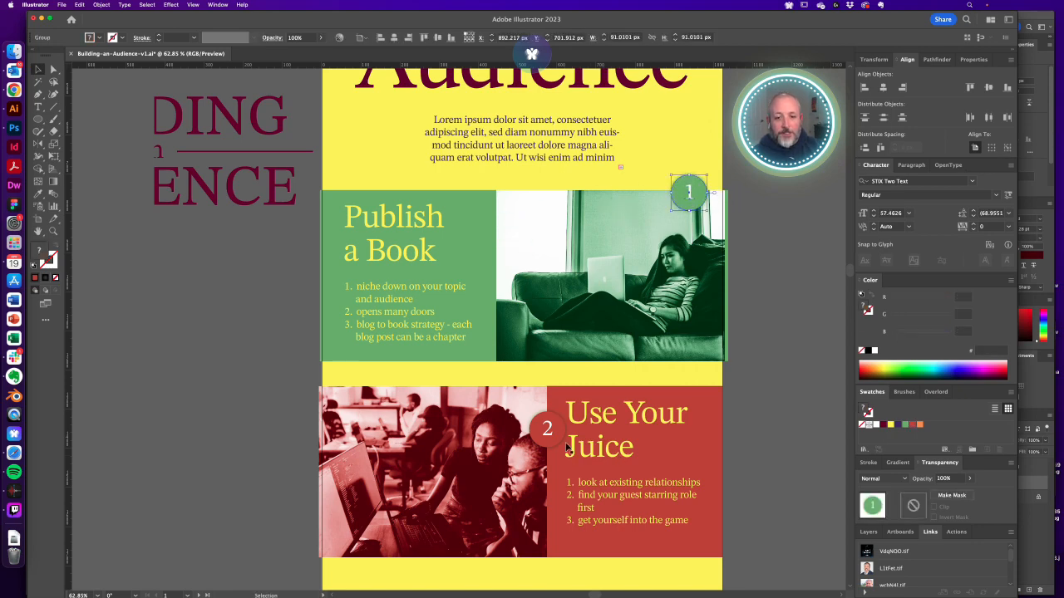
{"action": "left_click_drag", "start_coordinate": [547, 429], "coordinate": [350, 412]}
{"action": "left_click_drag", "start_coordinate": [691, 192], "coordinate": [700, 213]}
{"action": "left_click", "coordinate": [774, 263]}
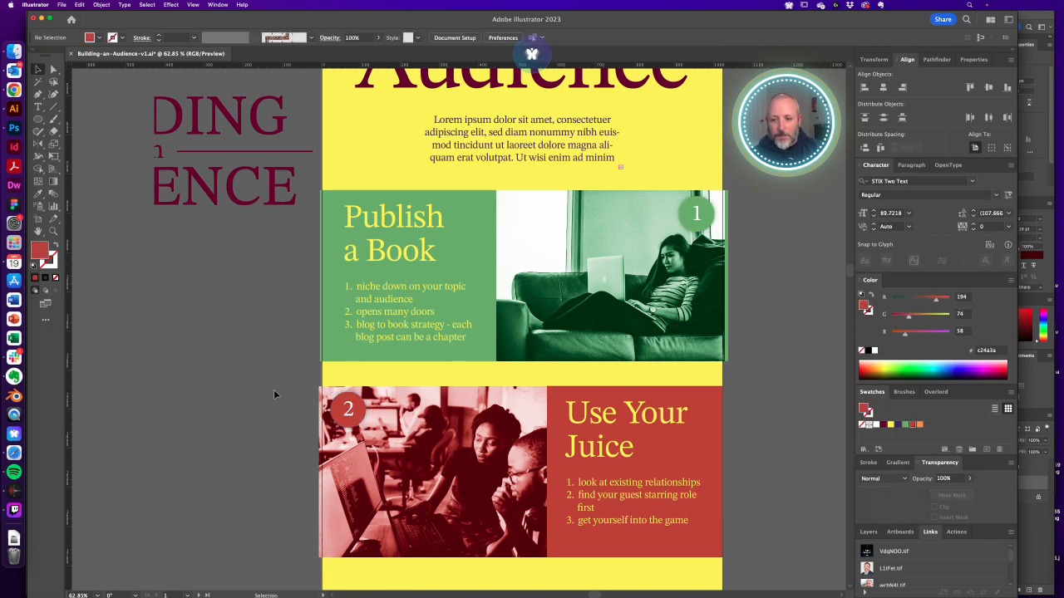
Turn on Trim View and move the "1" badge to the green photo's bottom-right corner and the "2" badge to the red photo's bottom-left corner
{"action": "left_click", "coordinate": [192, 4]}
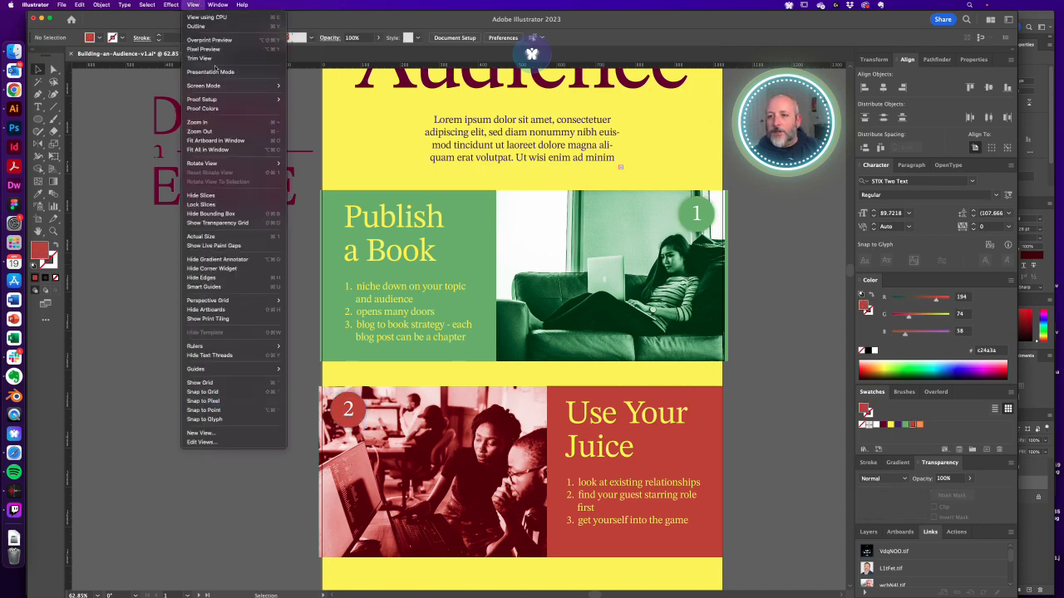
{"action": "left_click", "coordinate": [199, 58]}
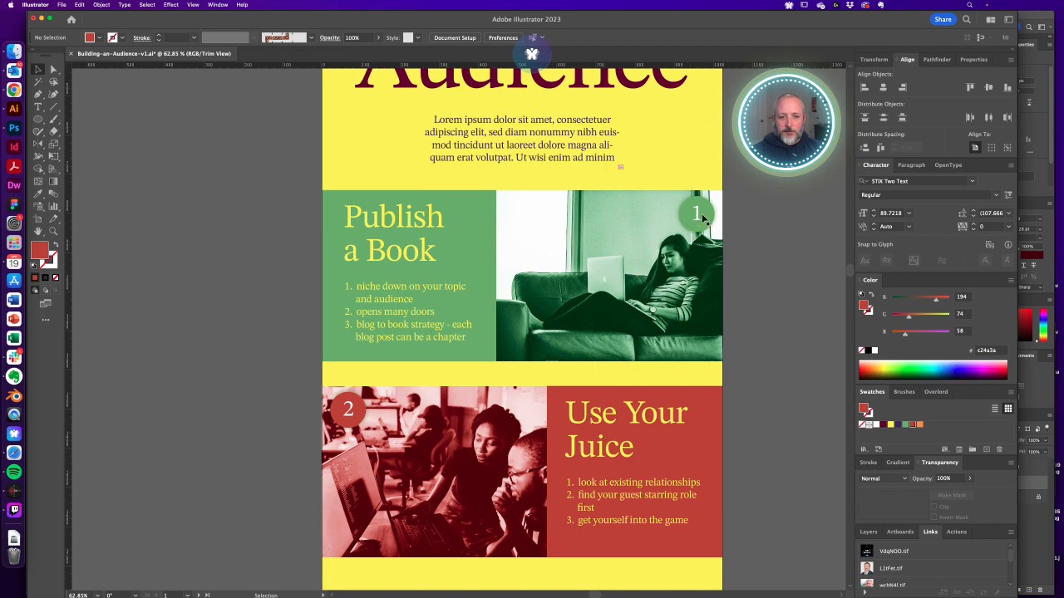
{"action": "left_click_drag", "start_coordinate": [703, 218], "coordinate": [723, 348]}
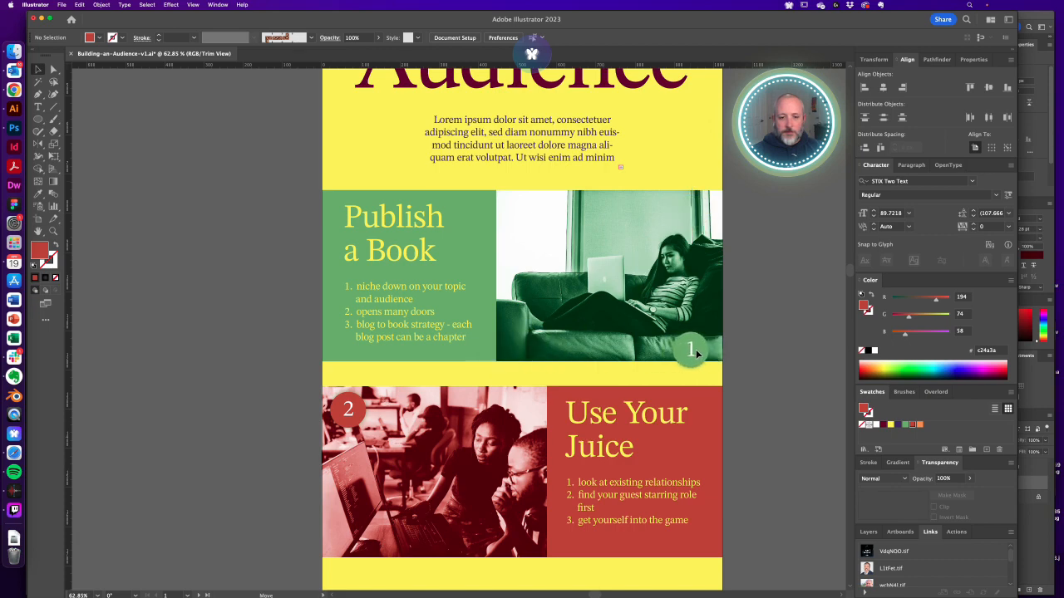
{"action": "left_click", "coordinate": [696, 349]}
{"action": "left_click_drag", "start_coordinate": [349, 411], "coordinate": [513, 498]}
{"action": "left_click", "coordinate": [282, 534]}
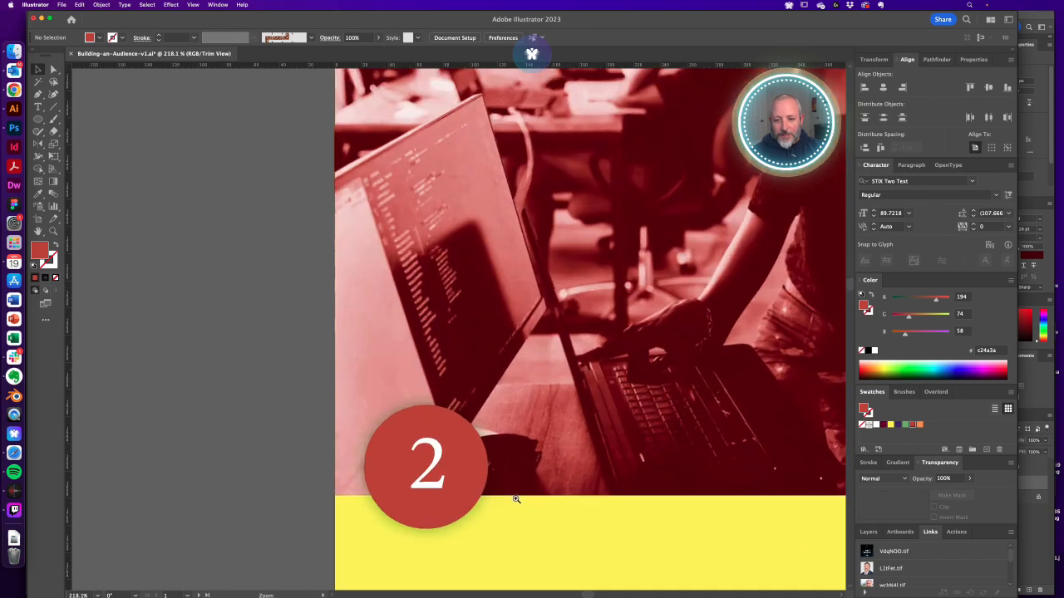
{"action": "left_click", "coordinate": [973, 59]}
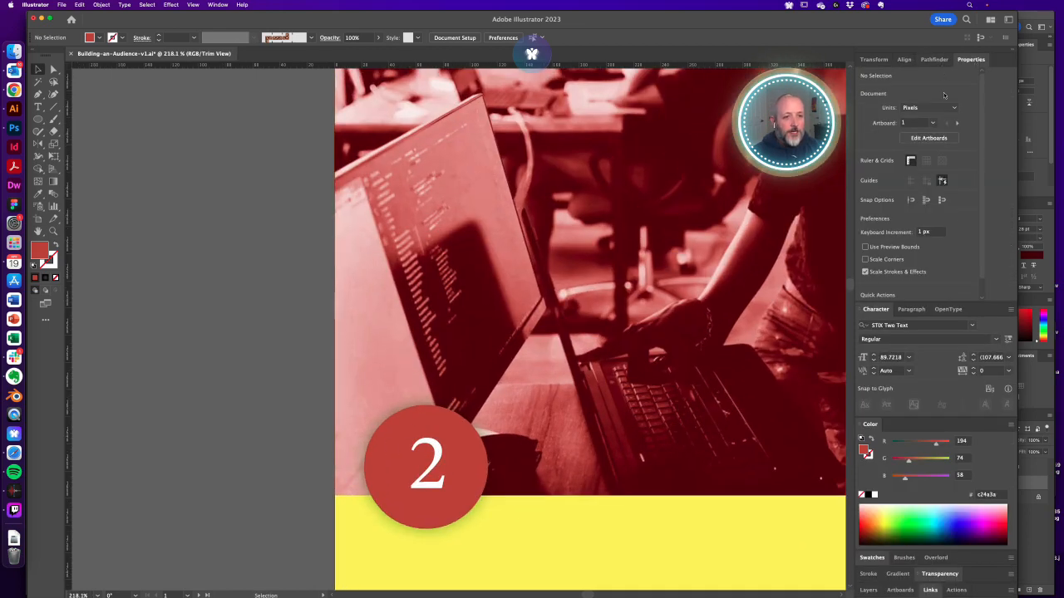
{"action": "scroll", "coordinate": [934, 246], "scroll_direction": "down", "scroll_amount": 1}
{"action": "left_click", "coordinate": [934, 59]}
{"action": "left_click", "coordinate": [971, 59]}
{"action": "scroll", "coordinate": [950, 244], "scroll_direction": "down", "scroll_amount": 1}
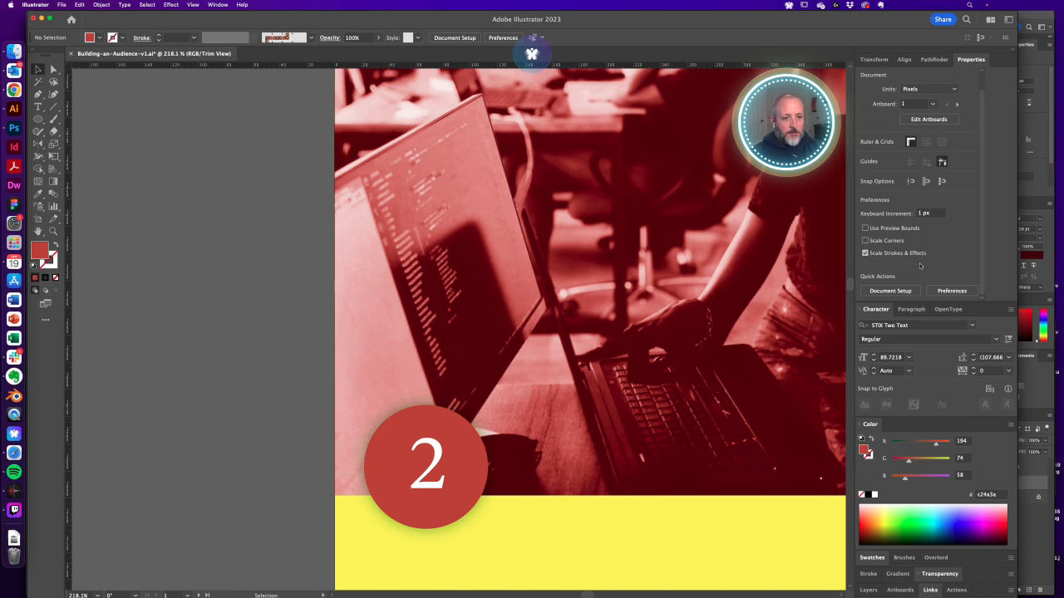
{"action": "double_click", "coordinate": [876, 310]}
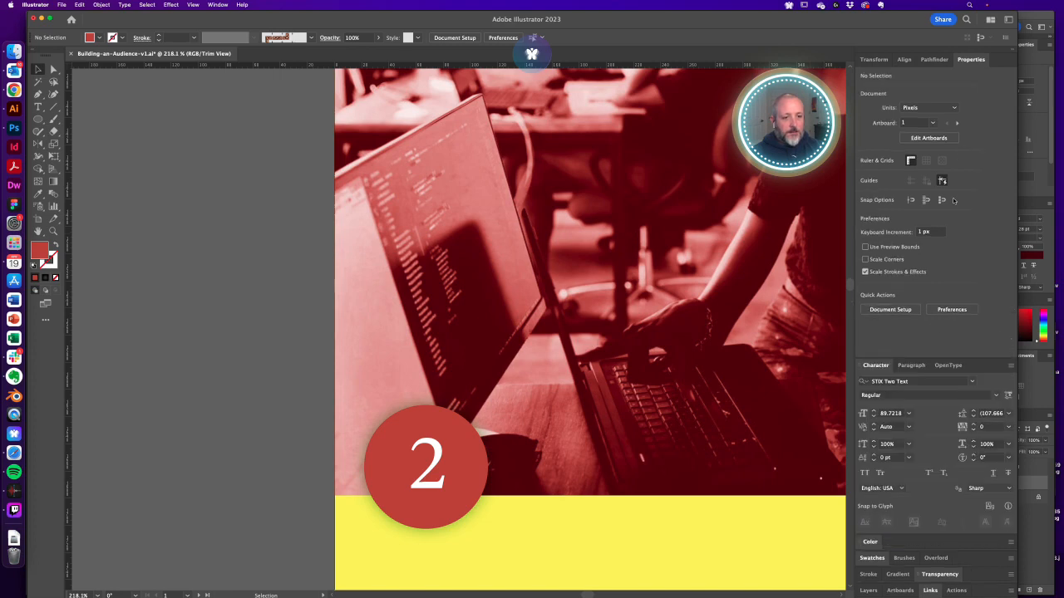
{"action": "left_click", "coordinate": [934, 59]}
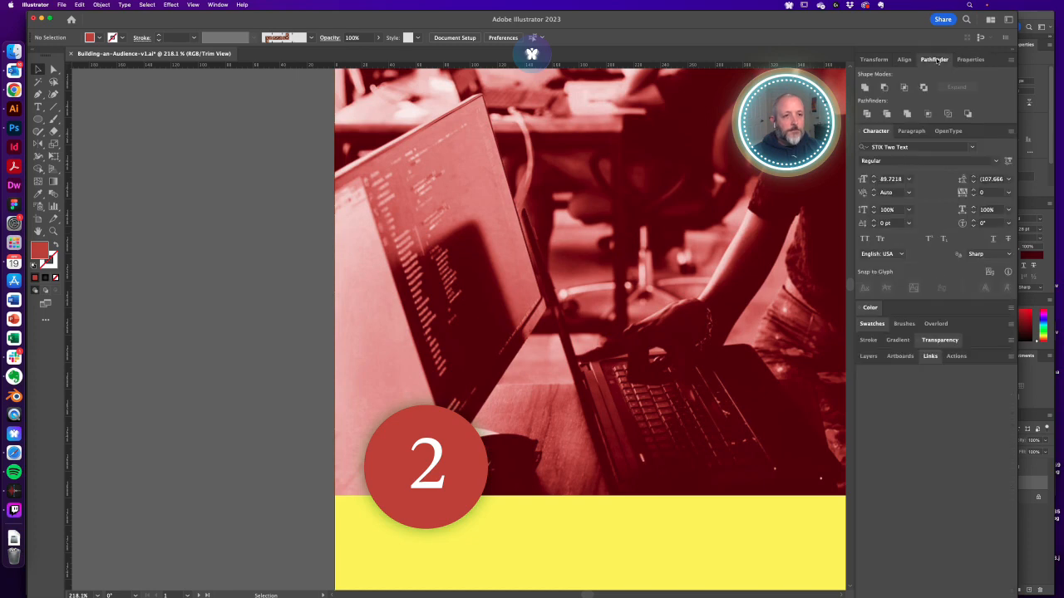
{"action": "left_click", "coordinate": [904, 59]}
Edit the Drop Shadow effect on the "2" badge's circle and change its color to dark red 470909
{"action": "left_click", "coordinate": [971, 59]}
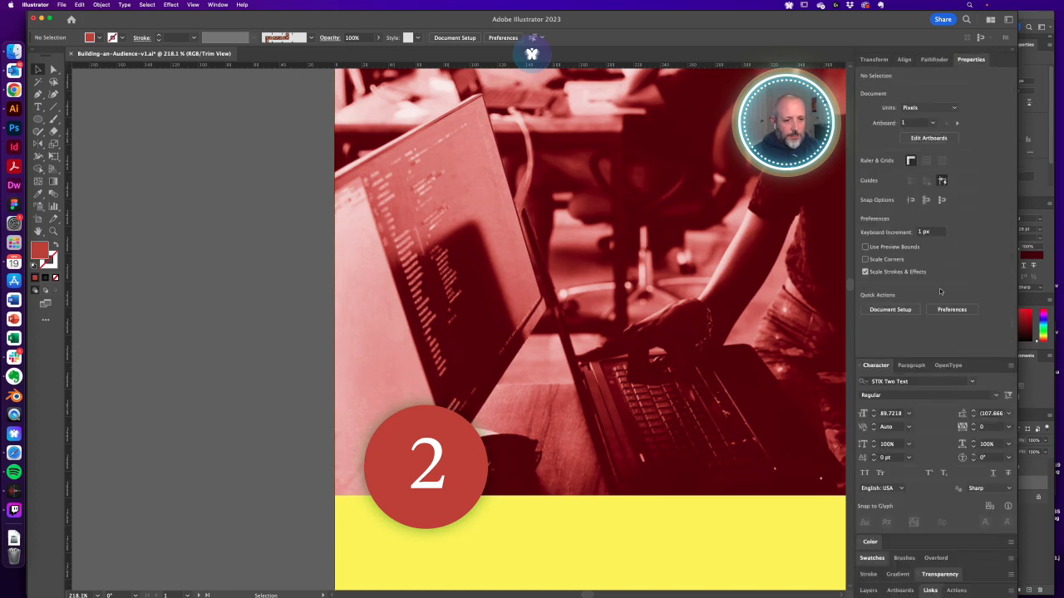
{"action": "key", "text": "a"}
{"action": "left_click", "coordinate": [443, 425]}
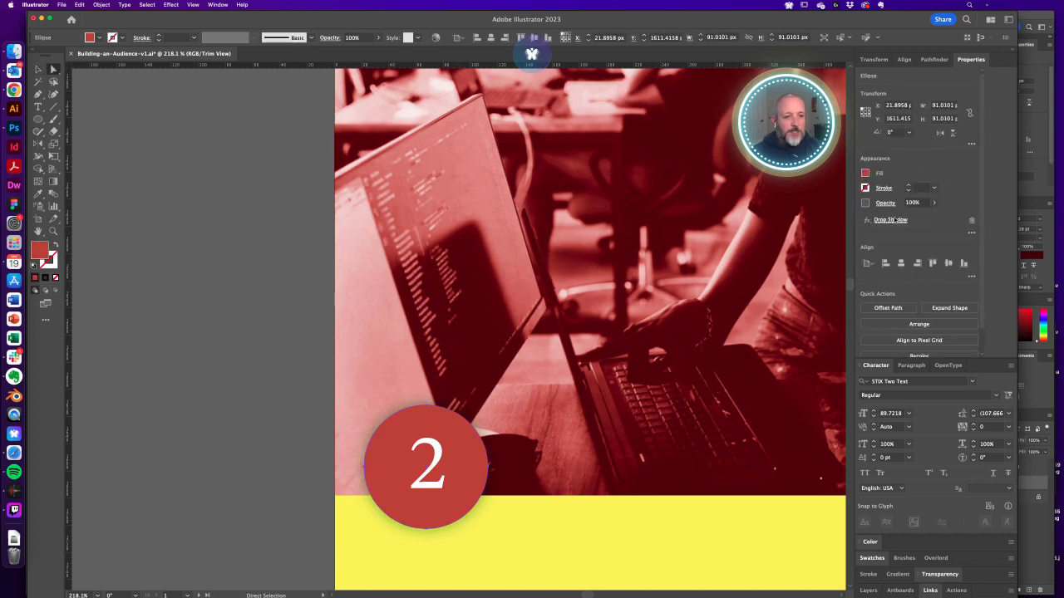
{"action": "left_click", "coordinate": [890, 220]}
{"action": "left_click", "coordinate": [811, 410]}
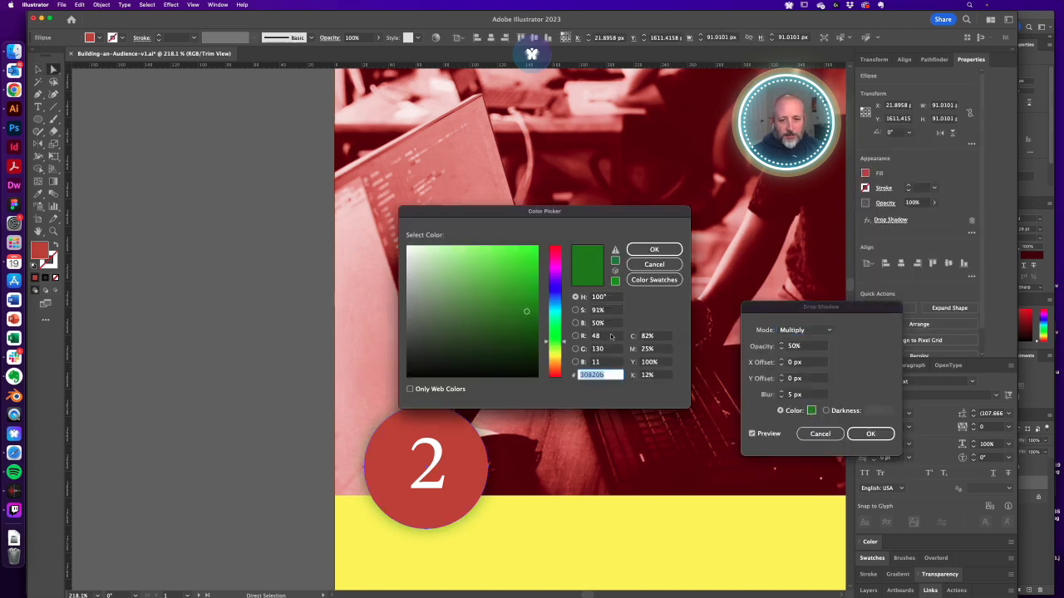
{"action": "left_click_drag", "start_coordinate": [564, 344], "coordinate": [564, 379]}
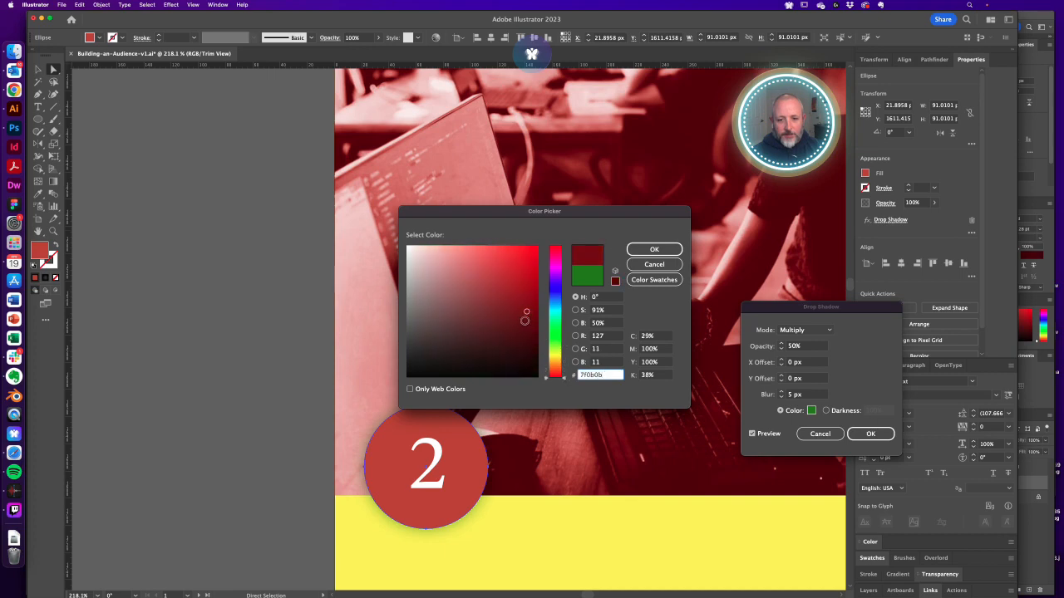
{"action": "left_click_drag", "start_coordinate": [524, 320], "coordinate": [520, 332]}
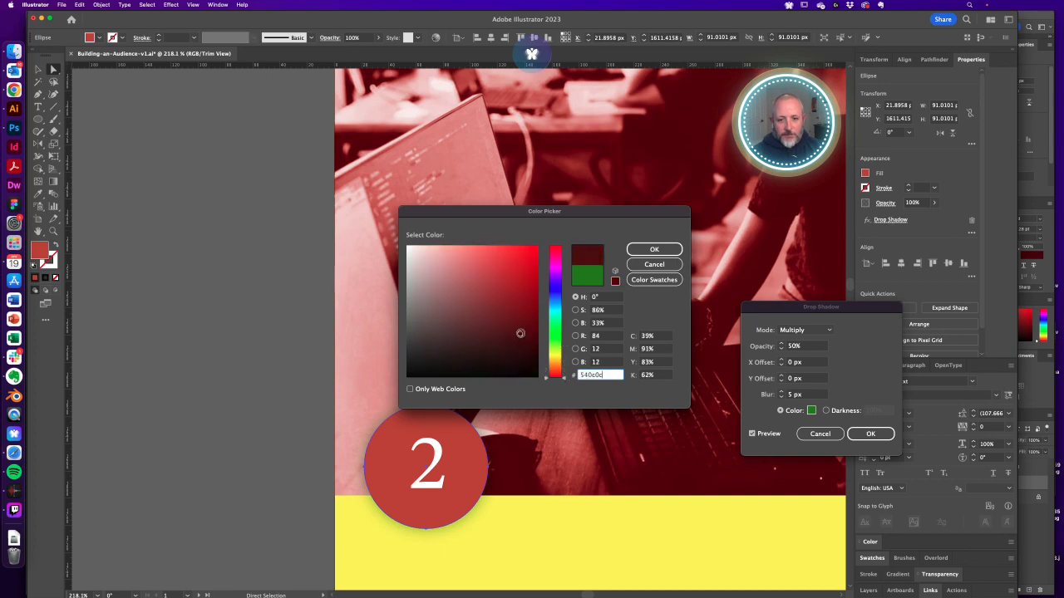
{"action": "left_click_drag", "start_coordinate": [569, 380], "coordinate": [565, 369]}
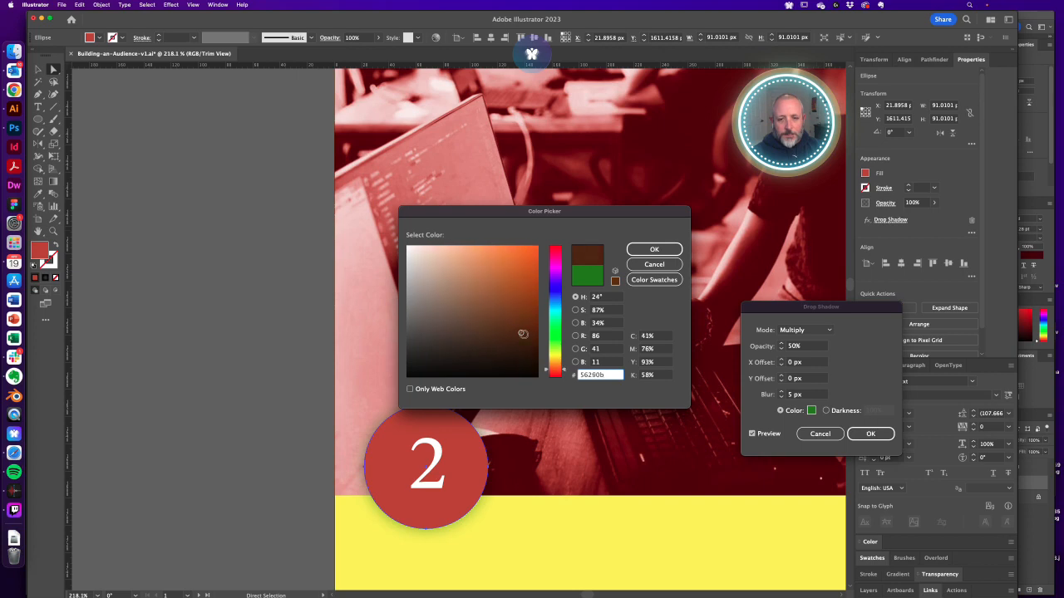
{"action": "left_click_drag", "start_coordinate": [522, 333], "coordinate": [522, 339]}
{"action": "left_click_drag", "start_coordinate": [564, 372], "coordinate": [560, 386]}
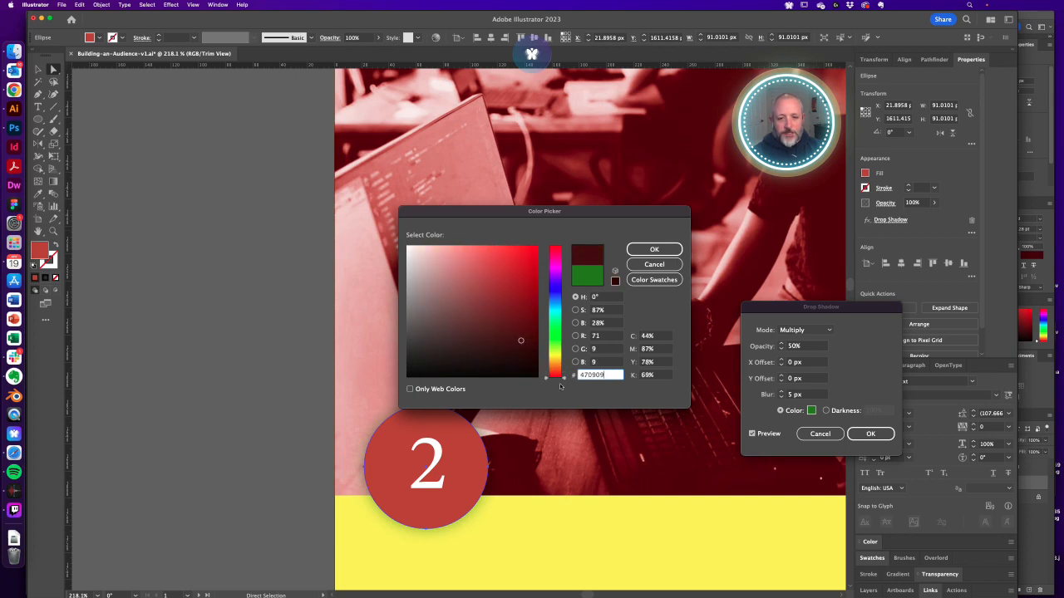
{"action": "left_click", "coordinate": [654, 249]}
{"action": "left_click", "coordinate": [870, 434]}
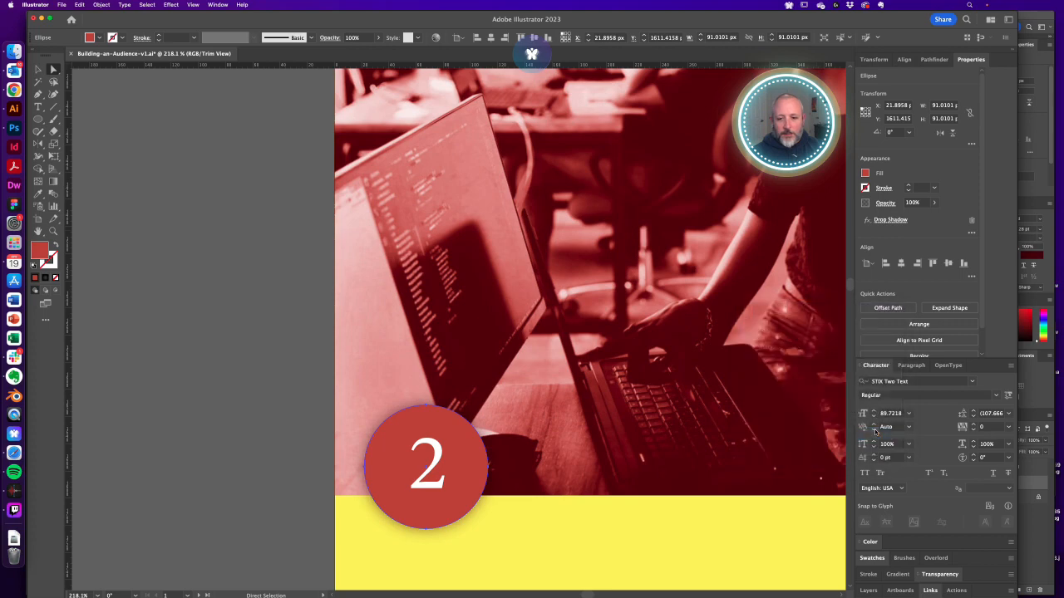
{"action": "left_click", "coordinate": [294, 427]}
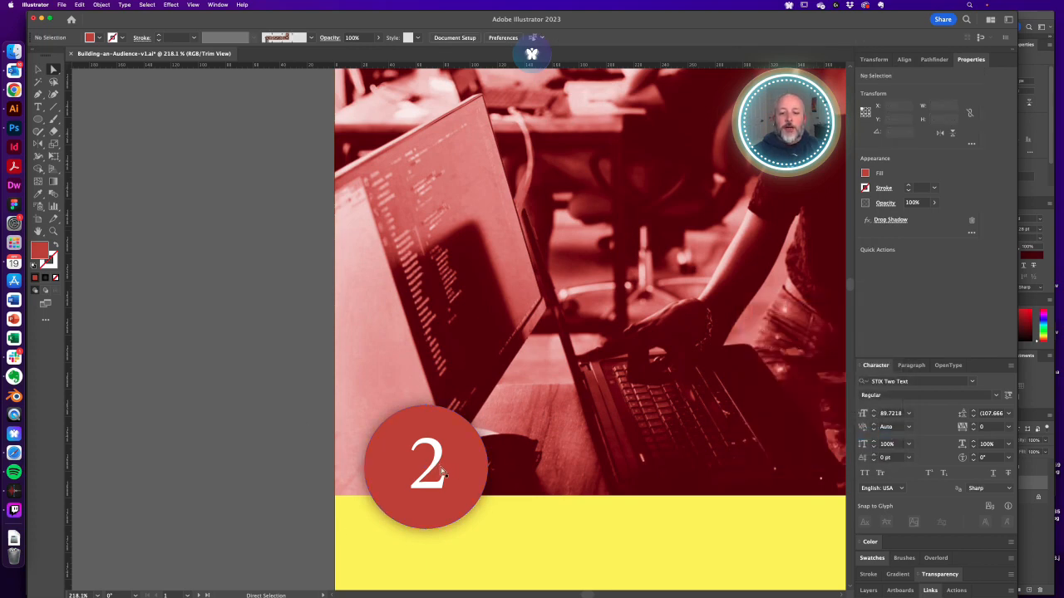
Examine the whole infographic layout, from the title down to both badge-numbered panels
{"action": "left_click", "coordinate": [516, 354], "text": "alt+super"}
{"action": "left_click", "coordinate": [582, 305], "text": "alt+super"}
{"action": "left_click", "coordinate": [526, 294], "text": "alt+super"}
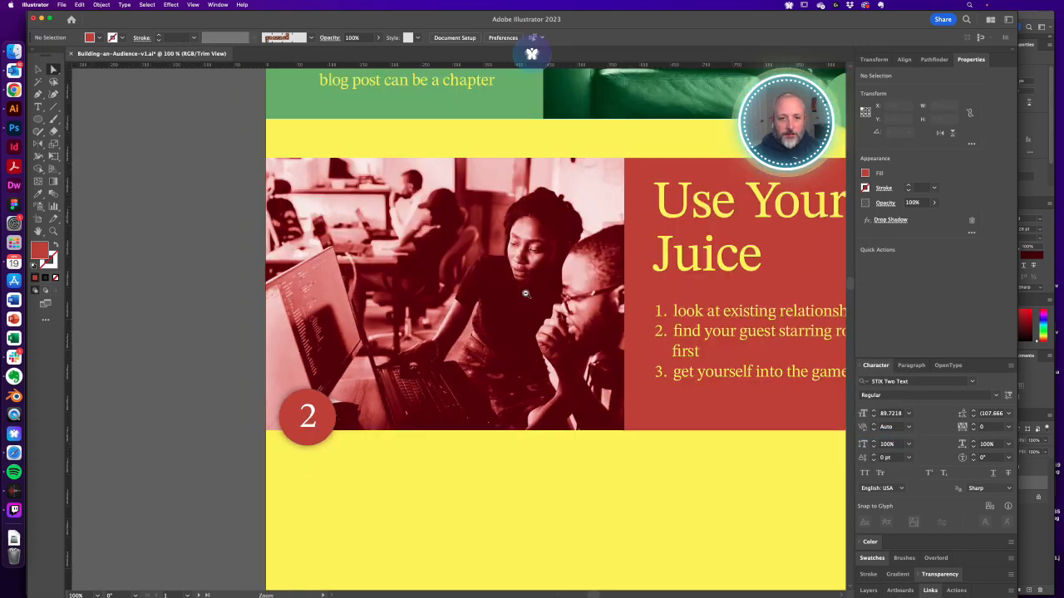
{"action": "left_click", "coordinate": [525, 294], "text": "alt+super"}
{"action": "left_click", "coordinate": [524, 301], "text": "alt+super"}
{"action": "scroll", "coordinate": [582, 349], "scroll_direction": "up", "scroll_amount": 3}
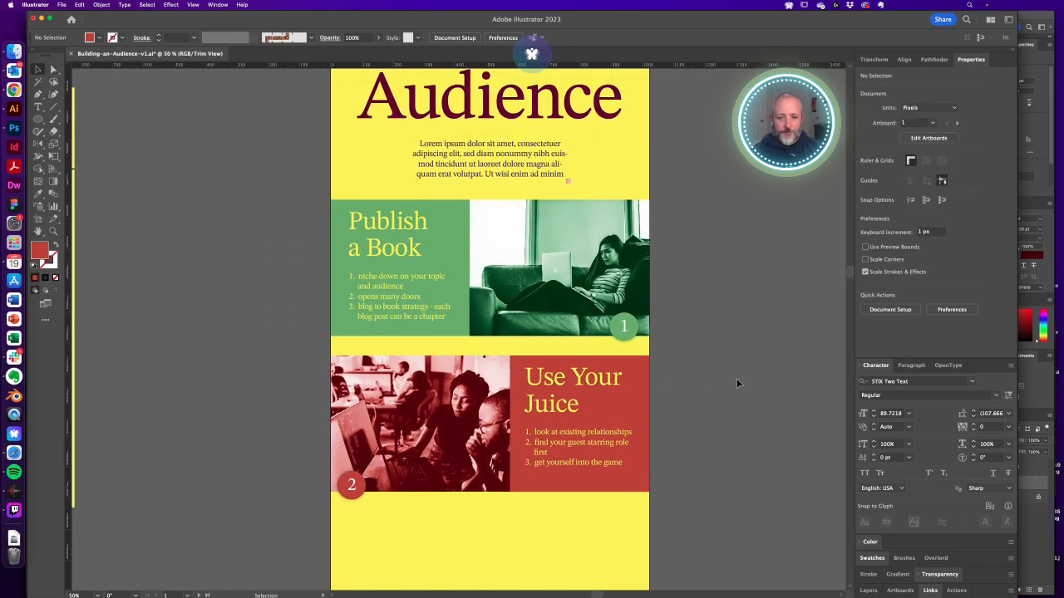
{"action": "left_click_drag", "start_coordinate": [734, 383], "coordinate": [732, 459]}
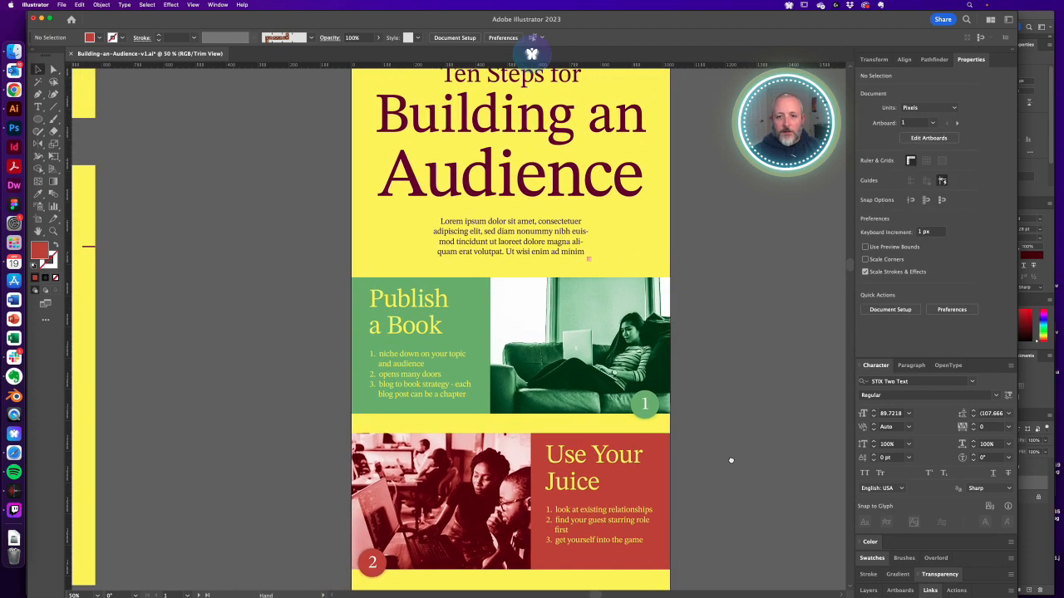
{"action": "left_click", "coordinate": [603, 284], "text": "alt+super"}
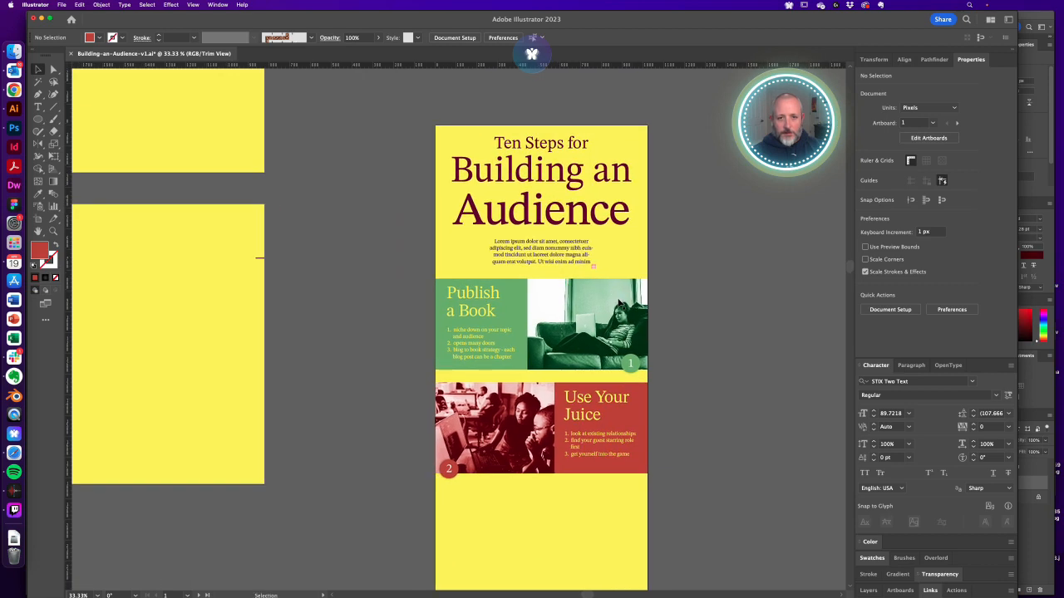
{"action": "left_click_drag", "start_coordinate": [541, 287], "coordinate": [611, 279]}
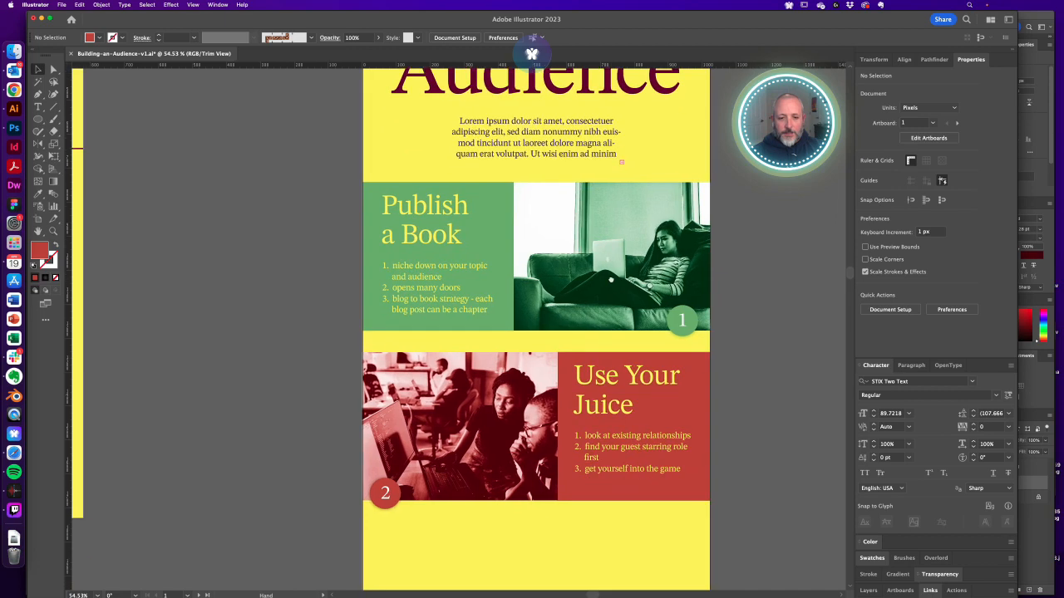
Set the kerning between the "s" and "e" of "Use" in the "Use Your Juice" heading to 20
{"action": "key", "text": "t"}
{"action": "left_click", "coordinate": [605, 374]}
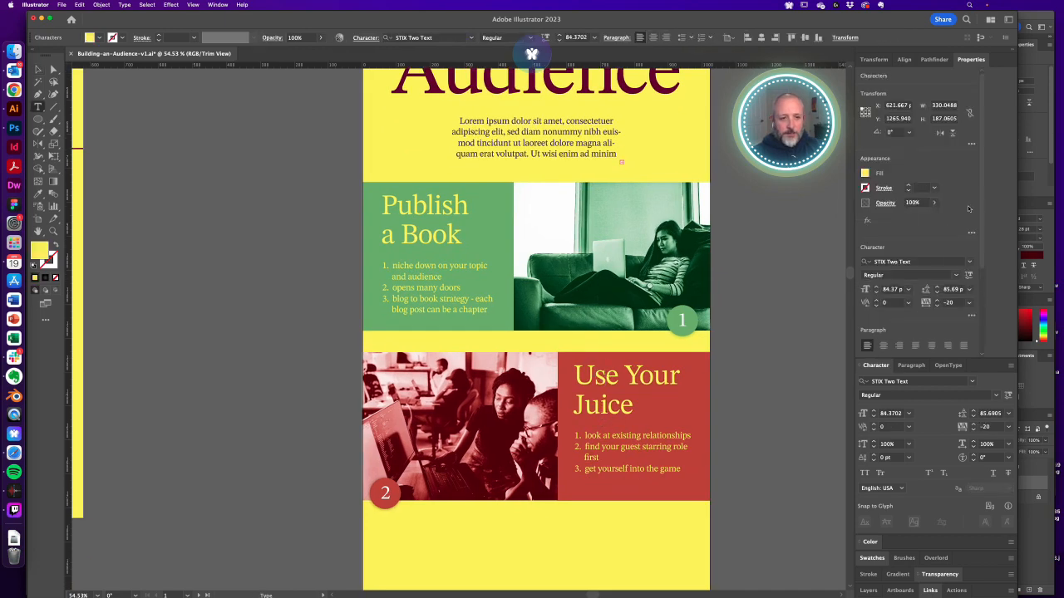
{"action": "left_click", "coordinate": [933, 59]}
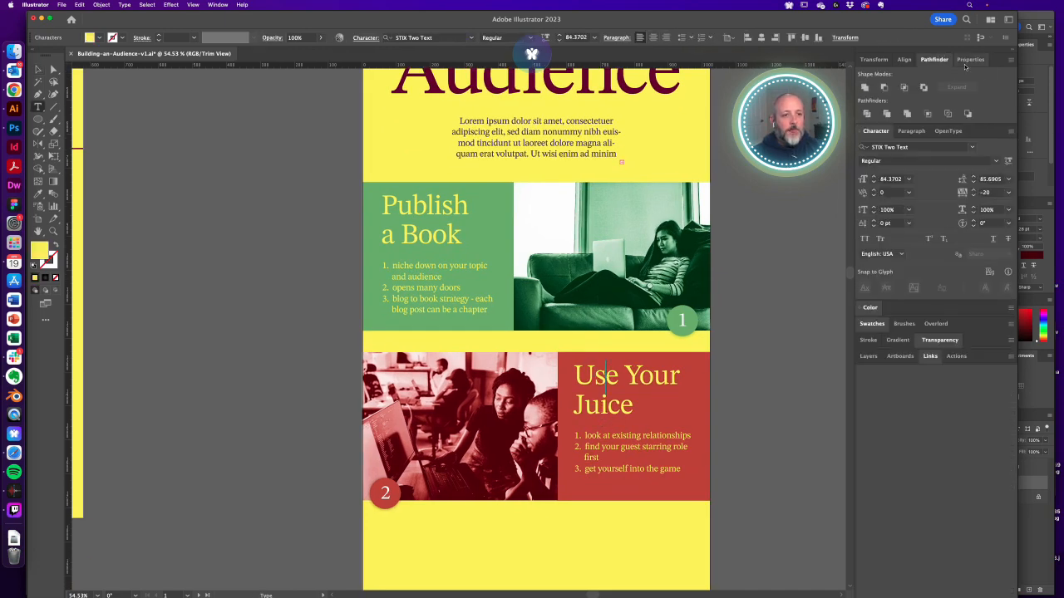
{"action": "left_click", "coordinate": [887, 193]}
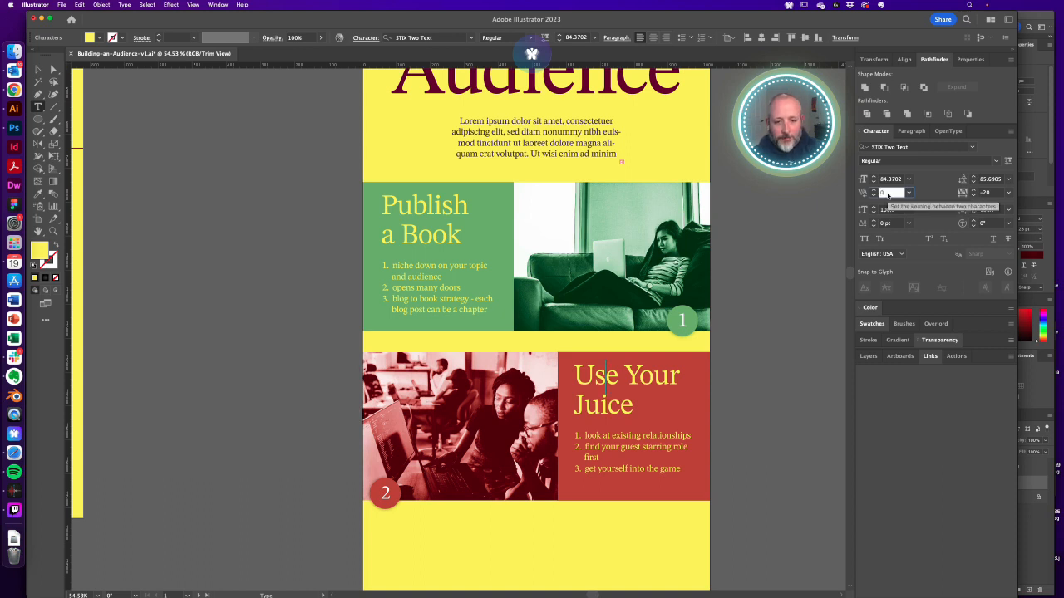
{"action": "key", "text": "Up"}
{"action": "key", "text": "Up"}
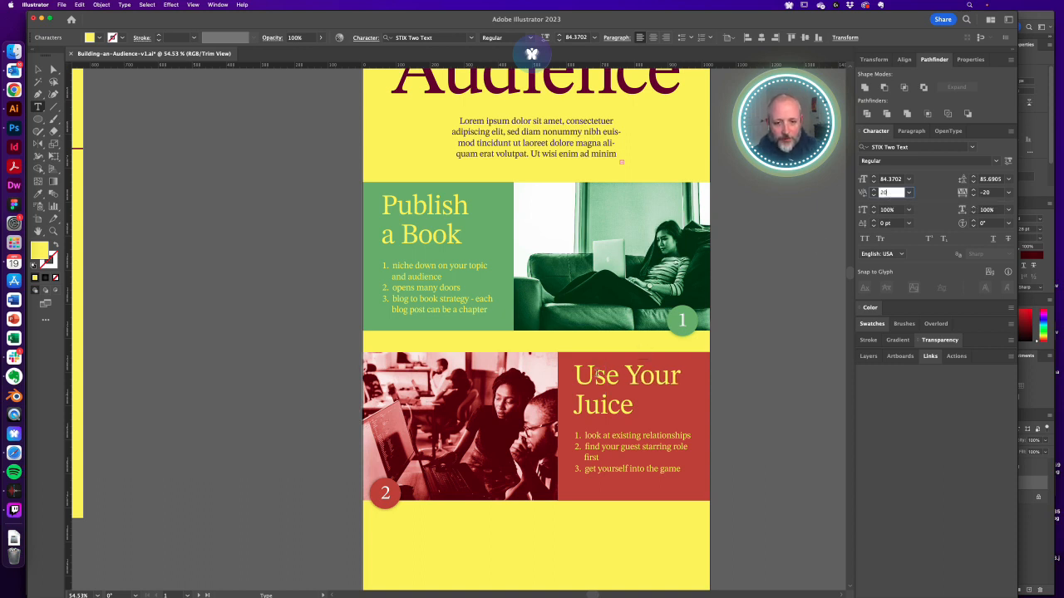
Tighten the kerning between the "U" and "s" of "Use" in the "Use Your Juice" heading and save the document
{"action": "left_click", "coordinate": [595, 374]}
{"action": "left_click", "coordinate": [888, 193]}
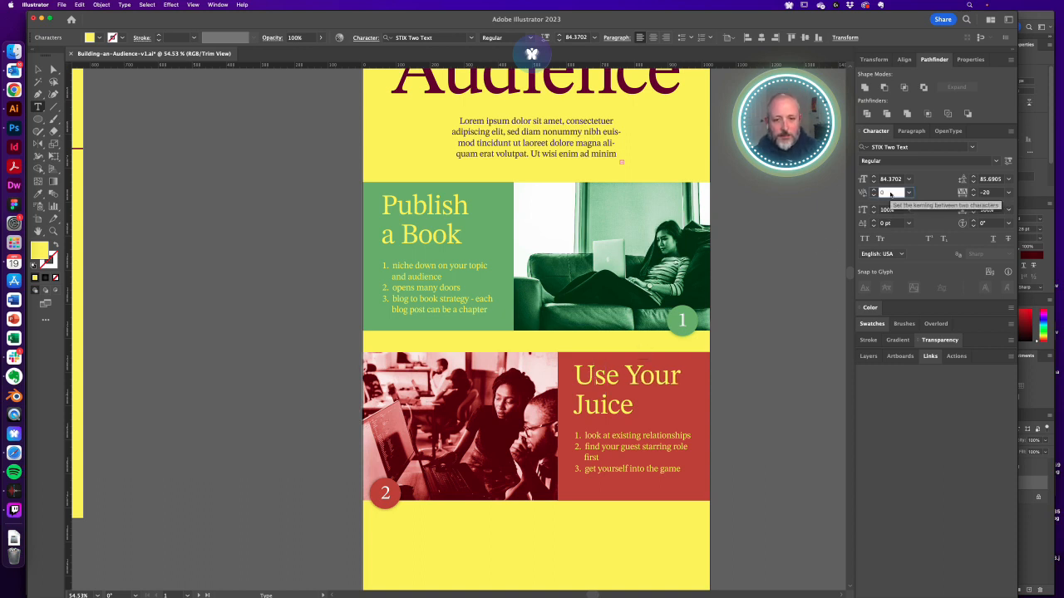
{"action": "key", "text": "Down"}
{"action": "key", "text": "Down"}
{"action": "key", "text": "Escape"}
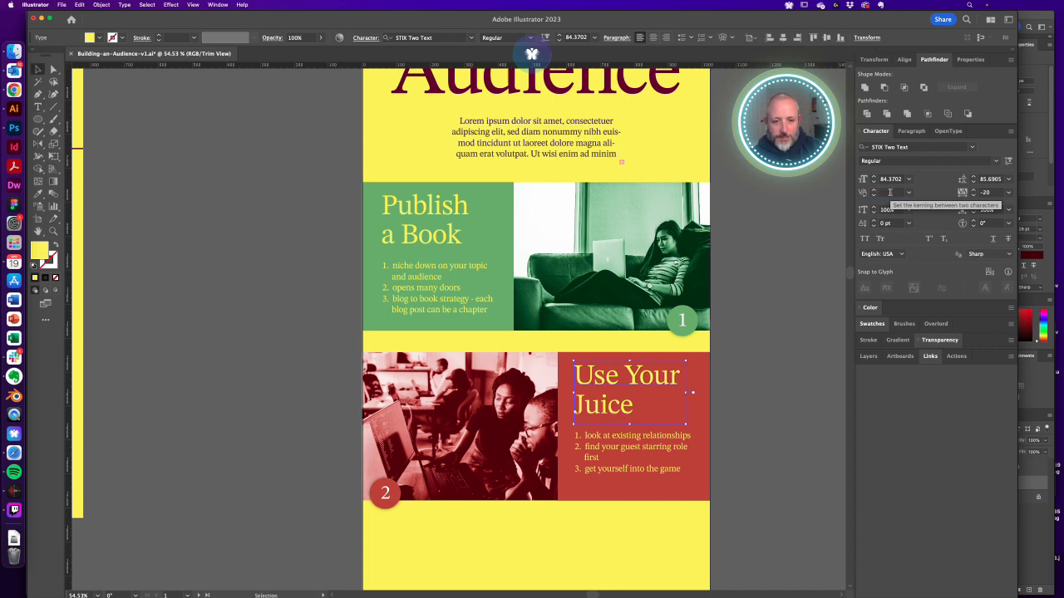
{"action": "left_click", "coordinate": [749, 411]}
{"action": "key", "text": "a"}
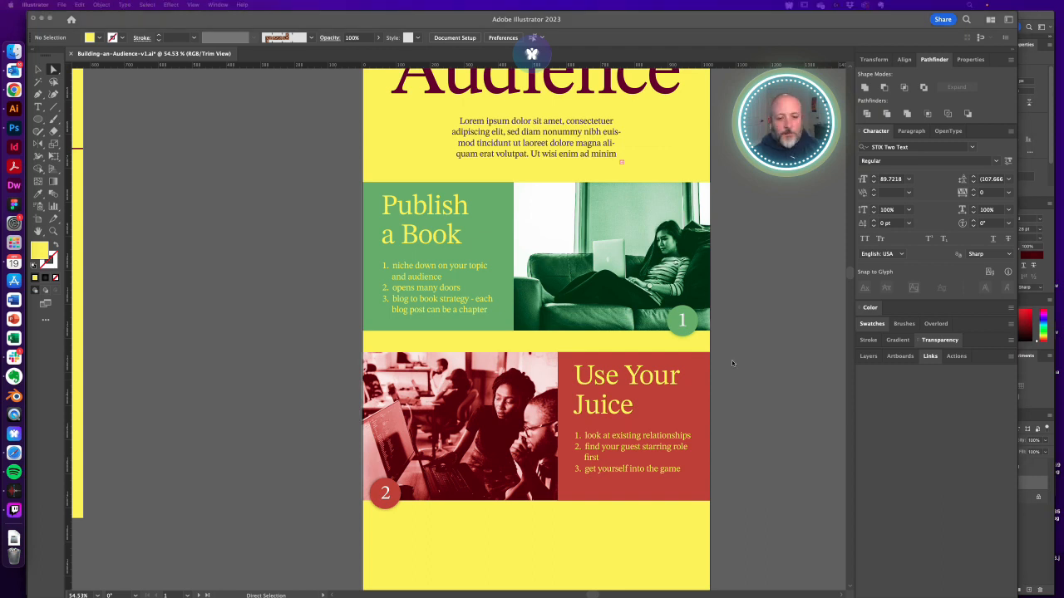
{"action": "left_click", "coordinate": [760, 368]}
{"action": "key", "text": "super+s"}
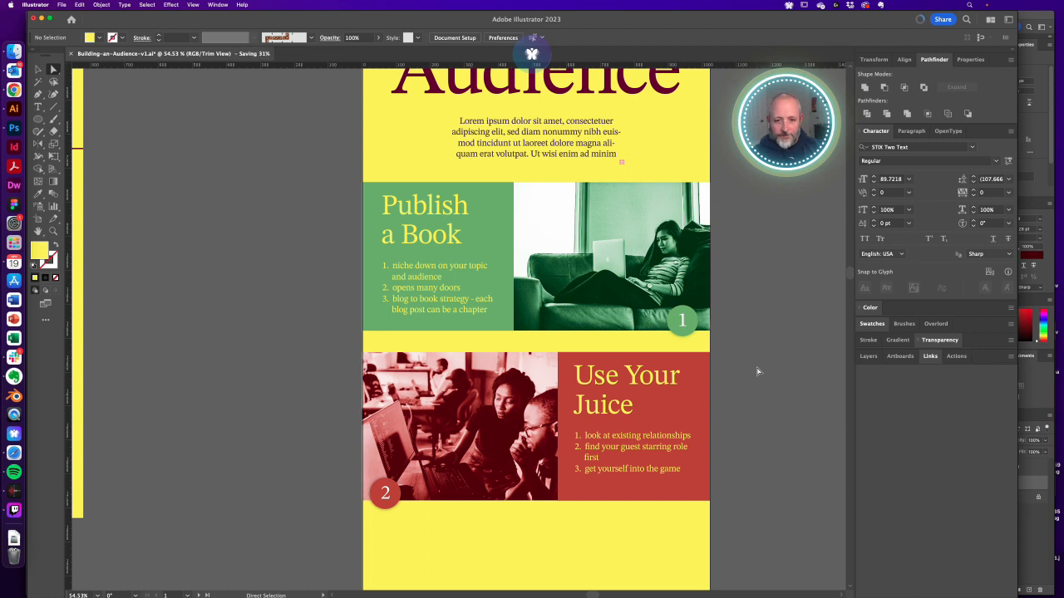
Duplicate the whole green "Publish a Book" panel, including its text, photo and badge, directly below the red "Use Your Juice" panel
{"action": "key", "text": "v"}
{"action": "left_click", "coordinate": [331, 194]}
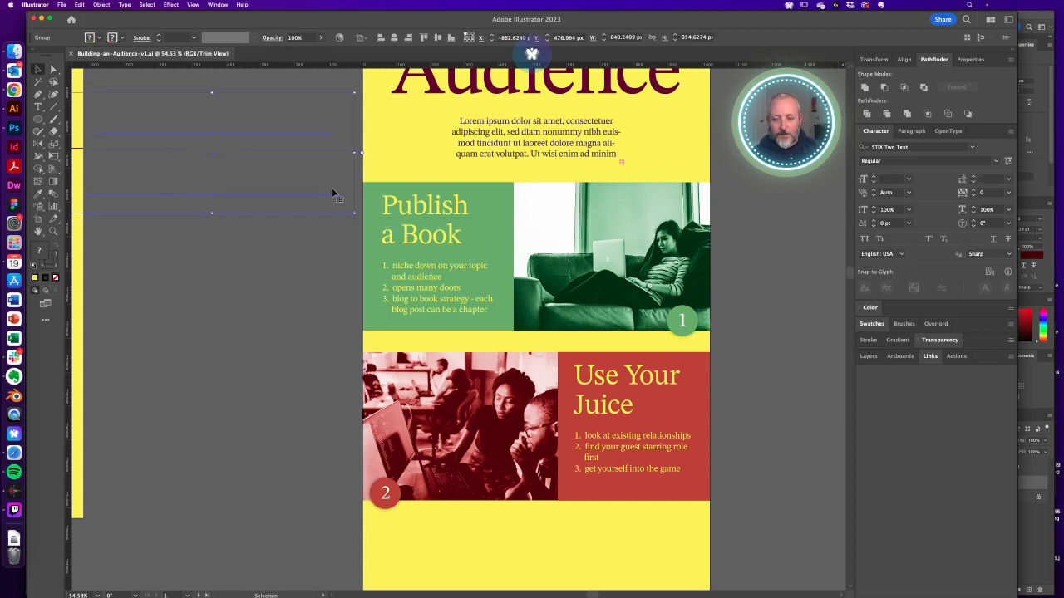
{"action": "left_click", "coordinate": [346, 274]}
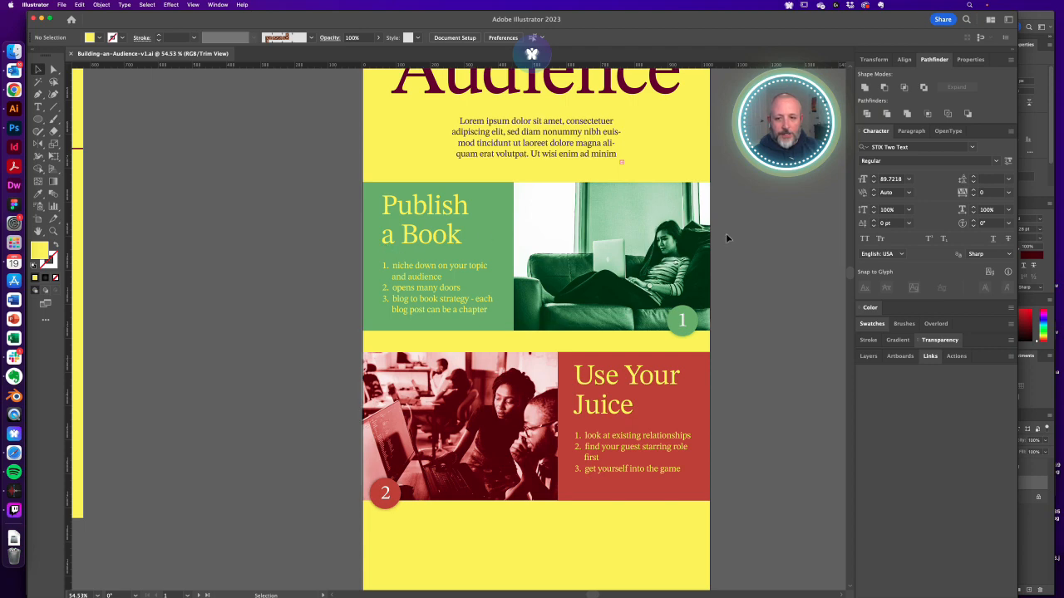
{"action": "left_click", "coordinate": [397, 327]}
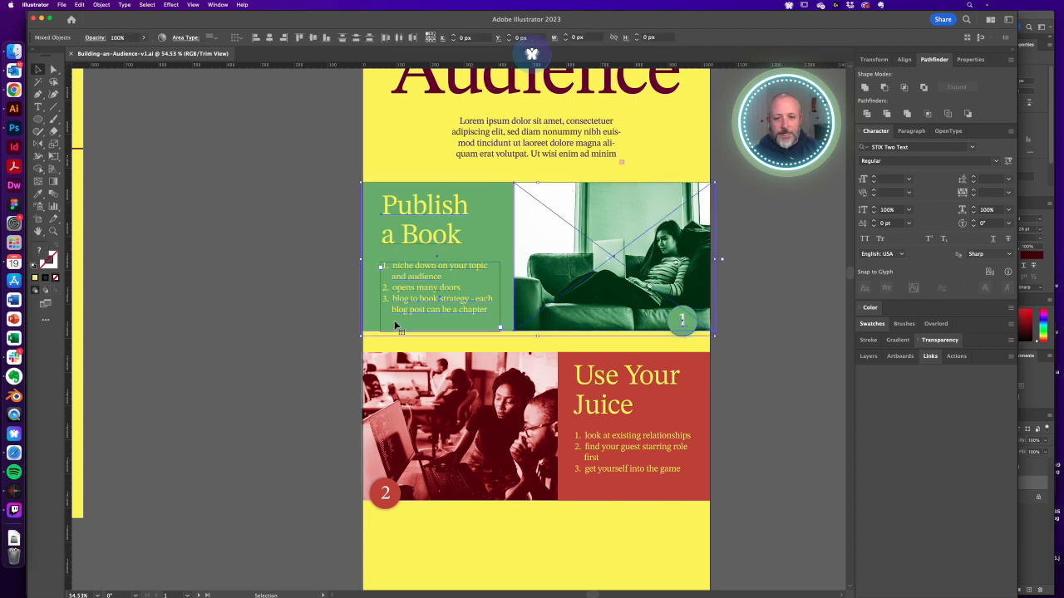
{"action": "key", "text": "super+minus"}
{"action": "scroll", "coordinate": [472, 349], "scroll_direction": "down", "scroll_amount": 3}
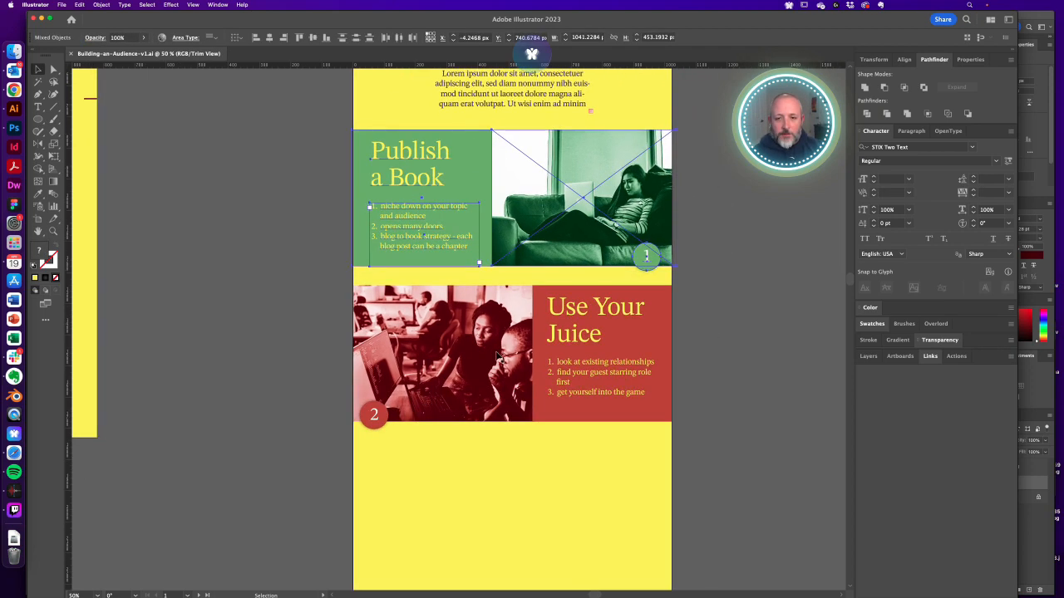
{"action": "left_click", "coordinate": [516, 148], "text": "shift"}
{"action": "left_click", "coordinate": [691, 156]}
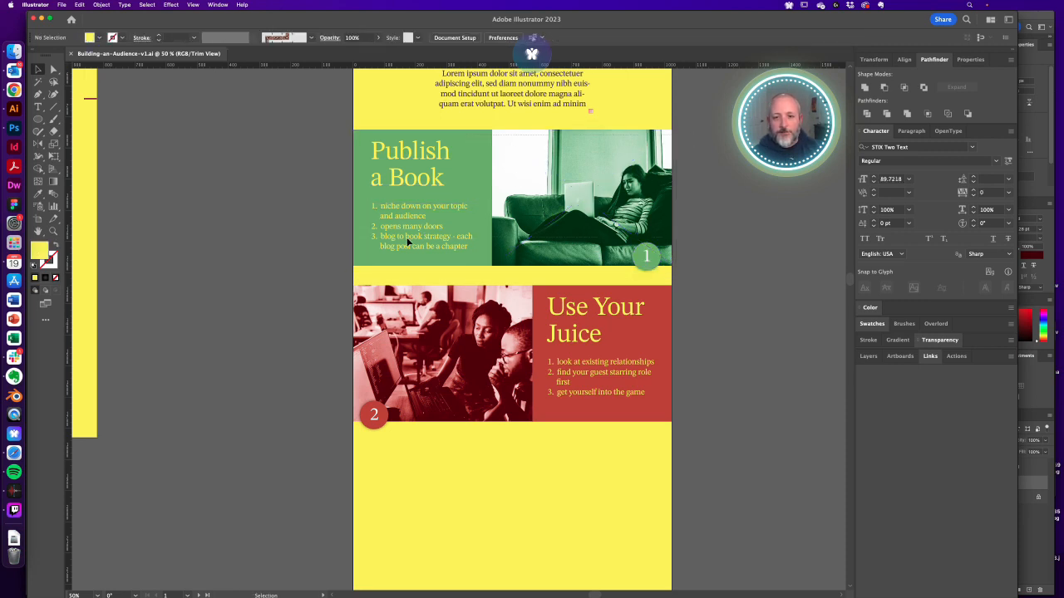
{"action": "left_click_drag", "start_coordinate": [407, 239], "coordinate": [395, 247]}
{"action": "left_click_drag", "start_coordinate": [516, 166], "coordinate": [511, 478]}
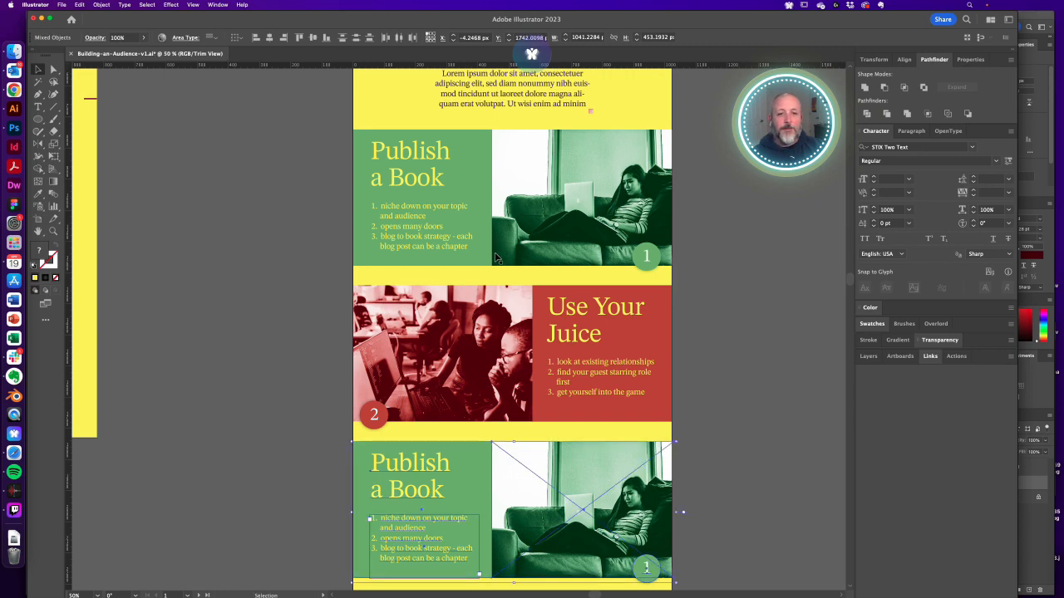
{"action": "scroll", "coordinate": [700, 404], "scroll_direction": "down", "scroll_amount": 5}
{"action": "left_click", "coordinate": [701, 396]}
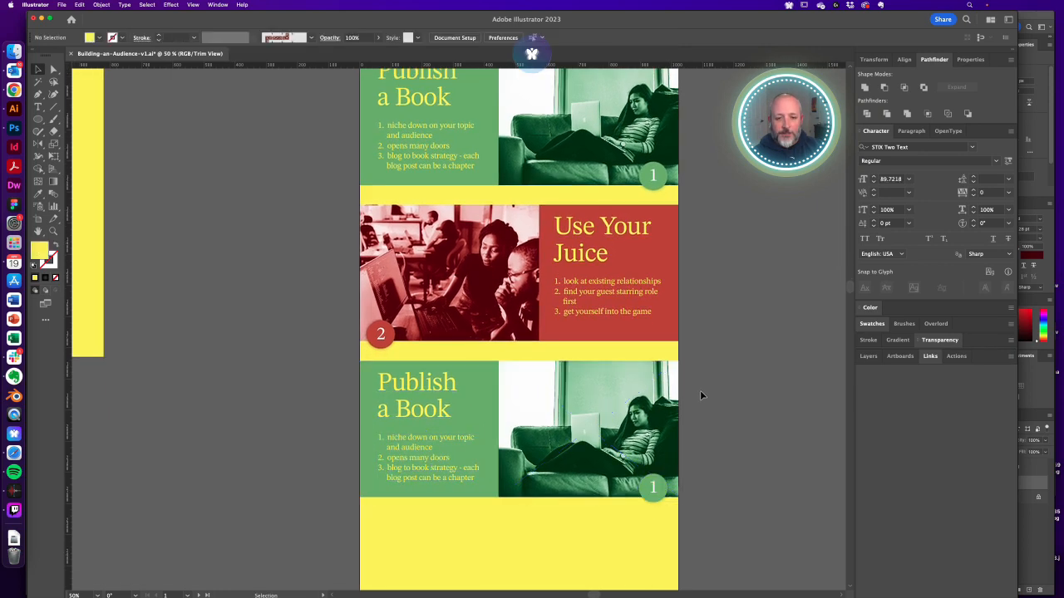
Show the color swatches and fill the background rectangle of the lower "Publish a Book" panel with the dark purple swatch
{"action": "left_click_drag", "start_coordinate": [699, 396], "coordinate": [688, 463]}
{"action": "key", "text": "super+minus"}
{"action": "left_click_drag", "start_coordinate": [512, 342], "coordinate": [566, 426]}
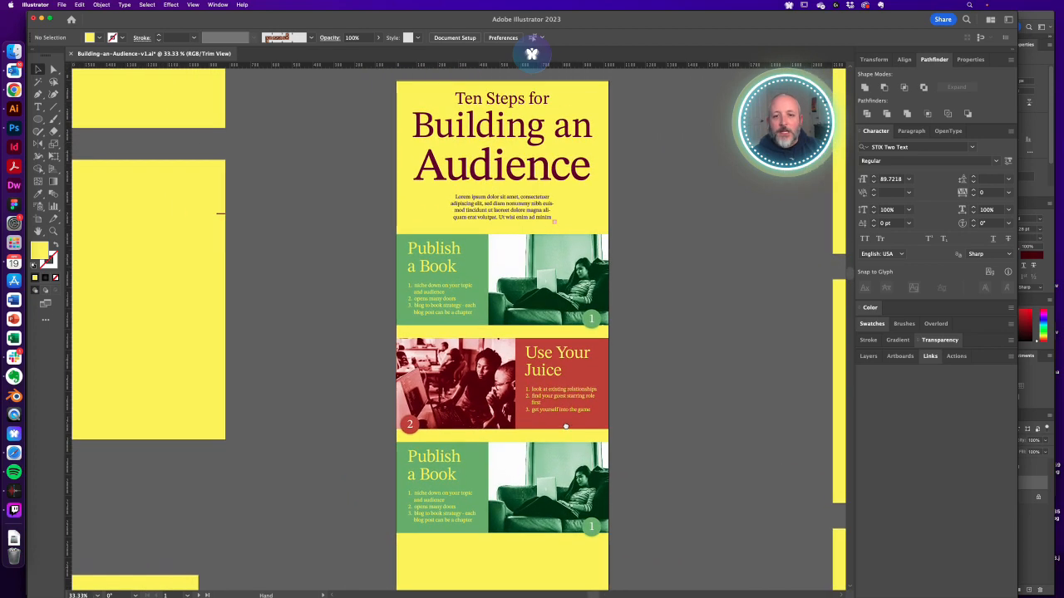
{"action": "left_click", "coordinate": [871, 324]}
{"action": "key", "text": "a"}
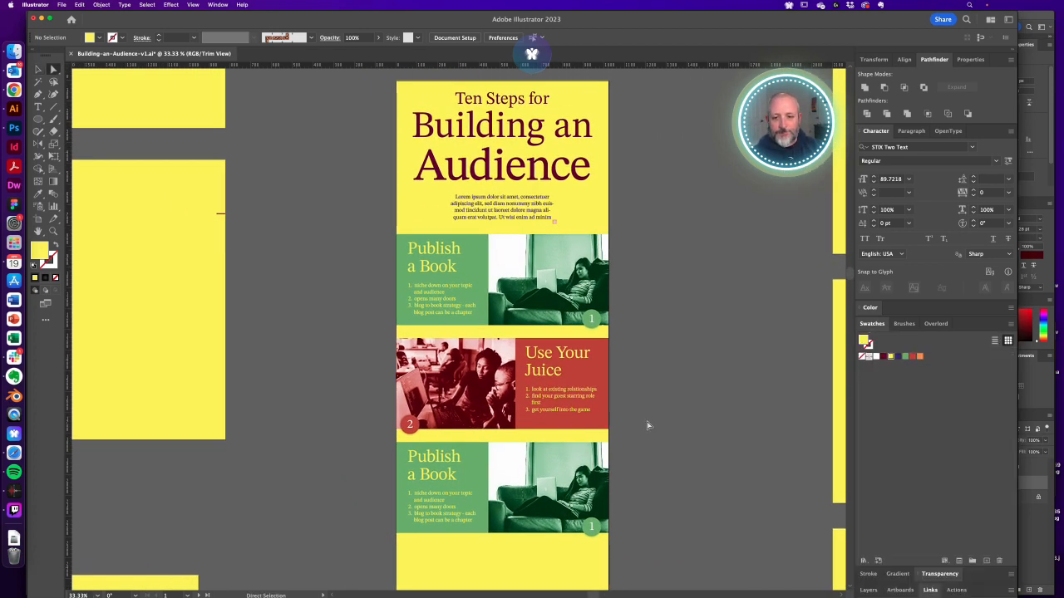
{"action": "left_click", "coordinate": [476, 458]}
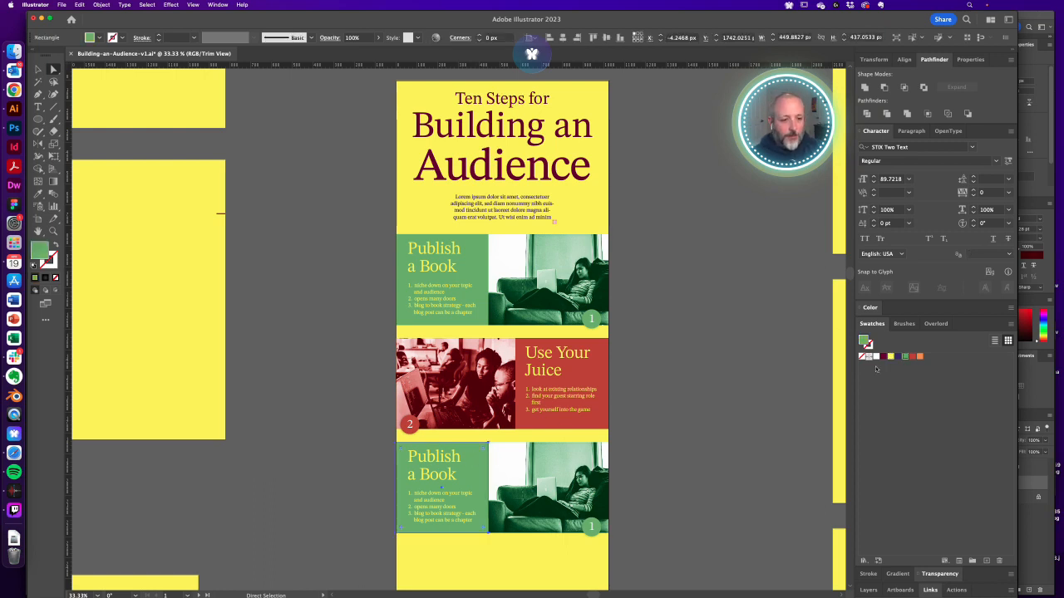
{"action": "left_click", "coordinate": [904, 356]}
{"action": "left_click", "coordinate": [666, 470]}
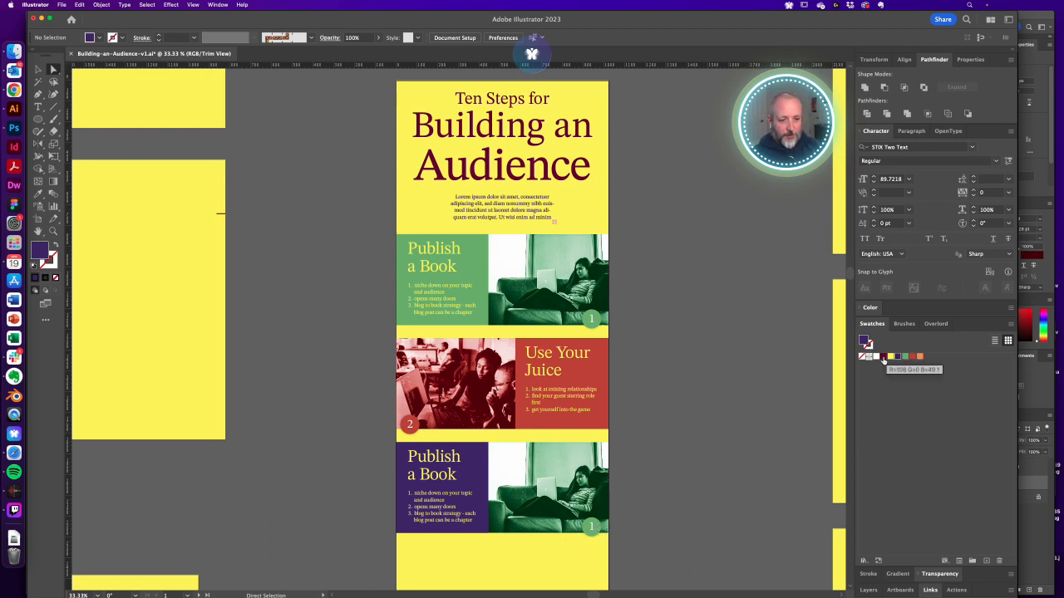
Reorder the swatches so that yellow comes before maroon and dark purple sits between red and orange
{"action": "mouse_move", "coordinate": [891, 359]}
{"action": "left_mouse_down"}
{"action": "mouse_move", "coordinate": [881, 357]}
{"action": "mouse_move", "coordinate": [896, 359]}
{"action": "left_mouse_up"}
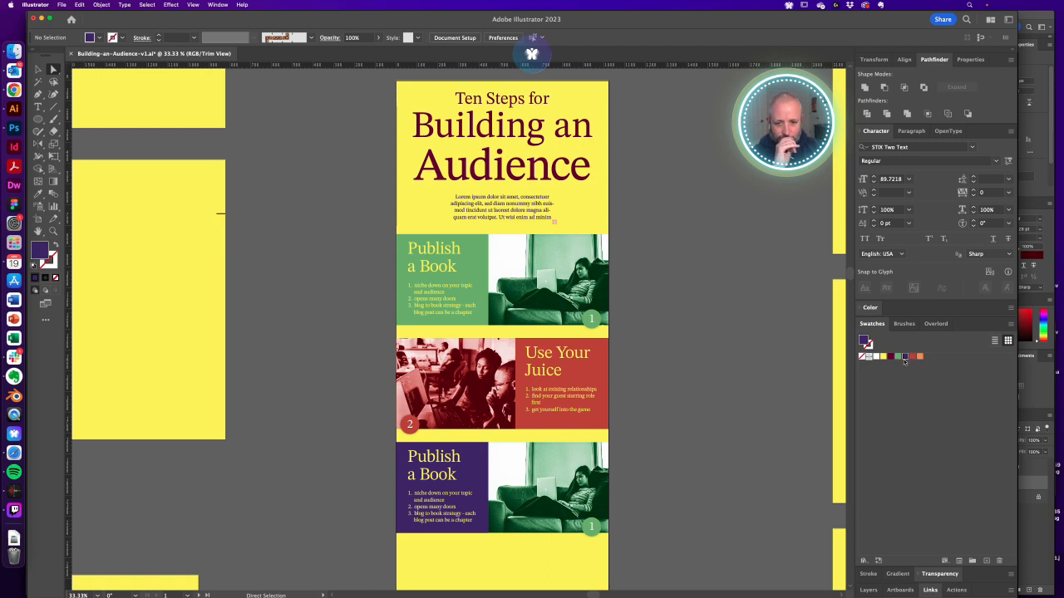
{"action": "left_click_drag", "start_coordinate": [912, 359], "coordinate": [903, 357]}
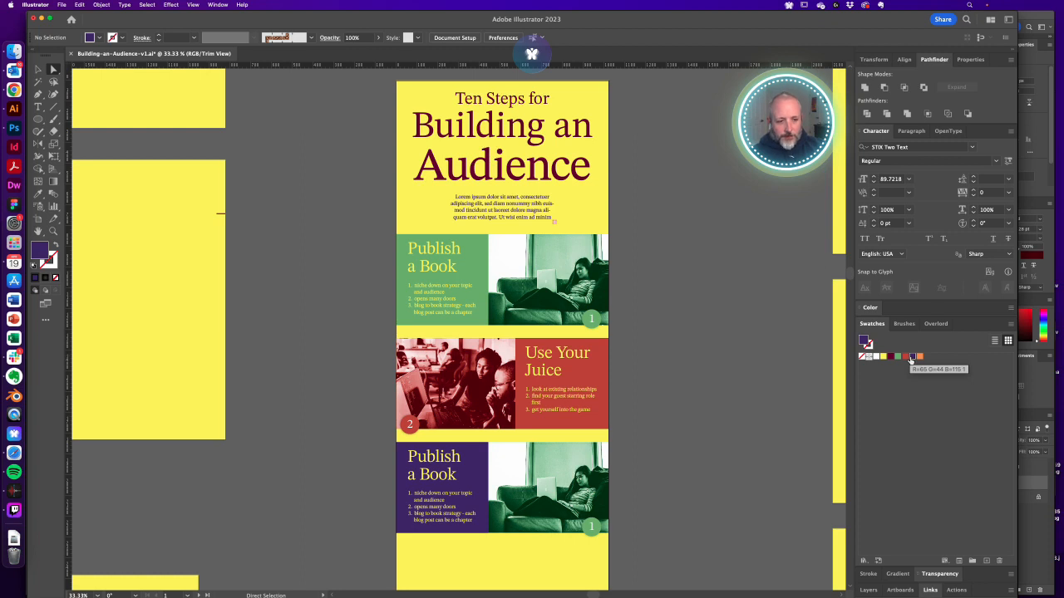
Try the orange and dark maroon swatches as the fill of the lower "Publish a Book" panel's background rectangle
{"action": "scroll", "coordinate": [656, 416], "scroll_direction": "down", "scroll_amount": 2}
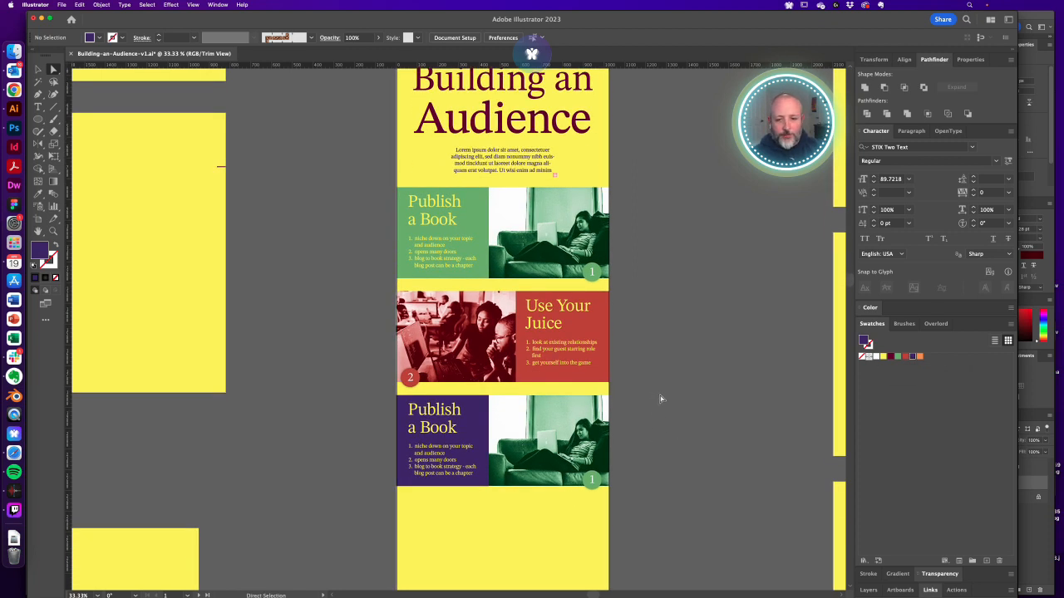
{"action": "left_click", "coordinate": [485, 422]}
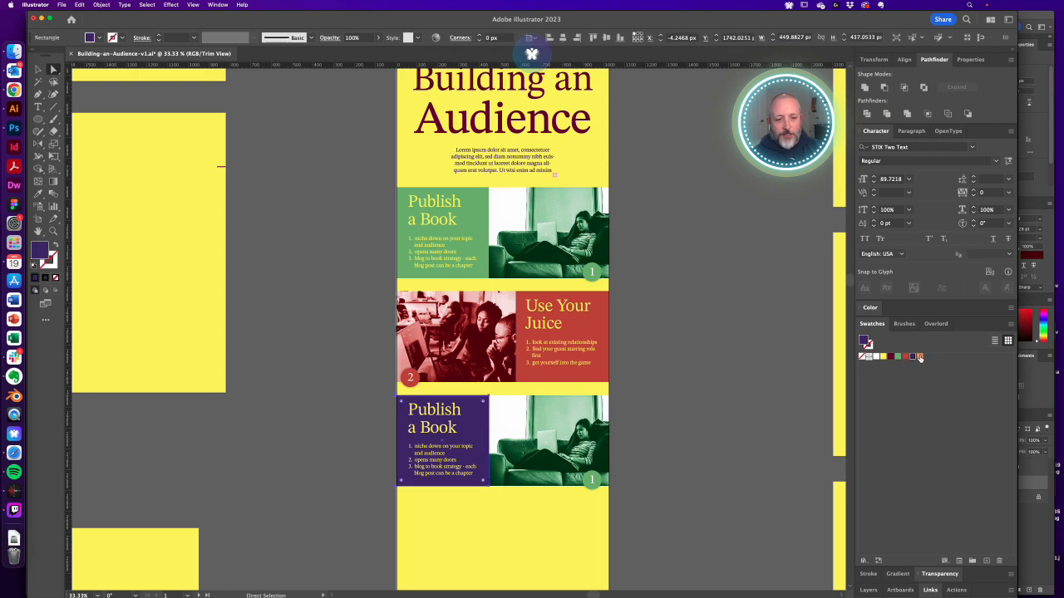
{"action": "left_click", "coordinate": [919, 357]}
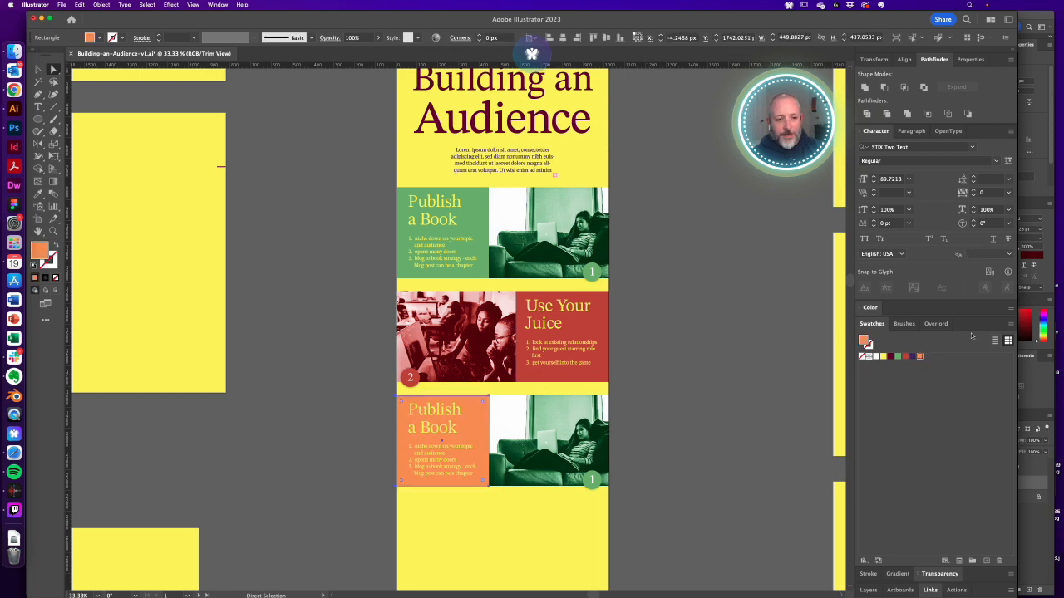
{"action": "left_click", "coordinate": [890, 357]}
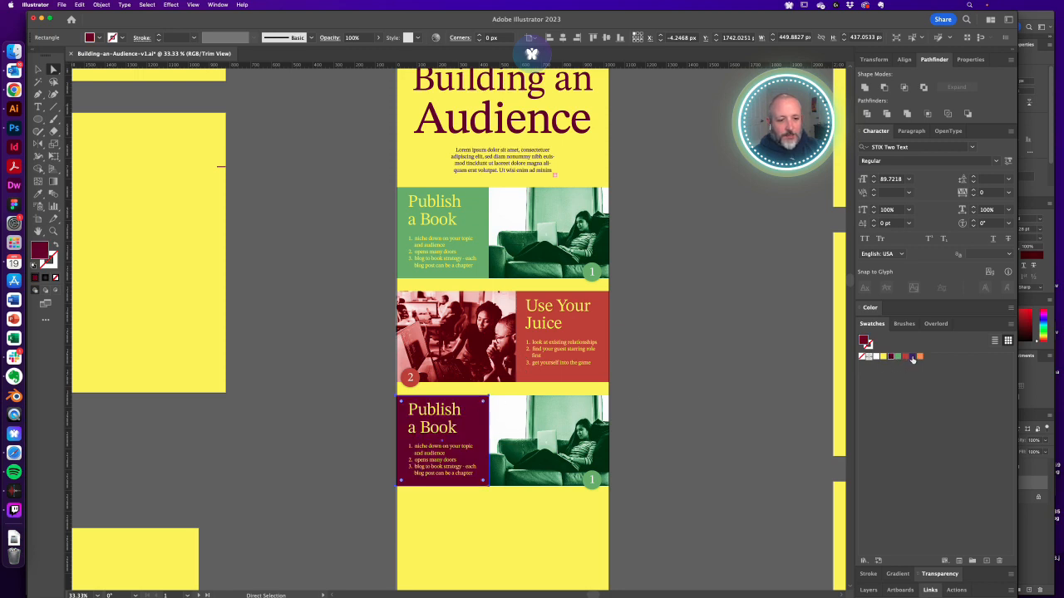
Fill the third section's text panel with the dark purple swatch and save the document
{"action": "left_click", "coordinate": [912, 357]}
{"action": "left_click", "coordinate": [660, 423]}
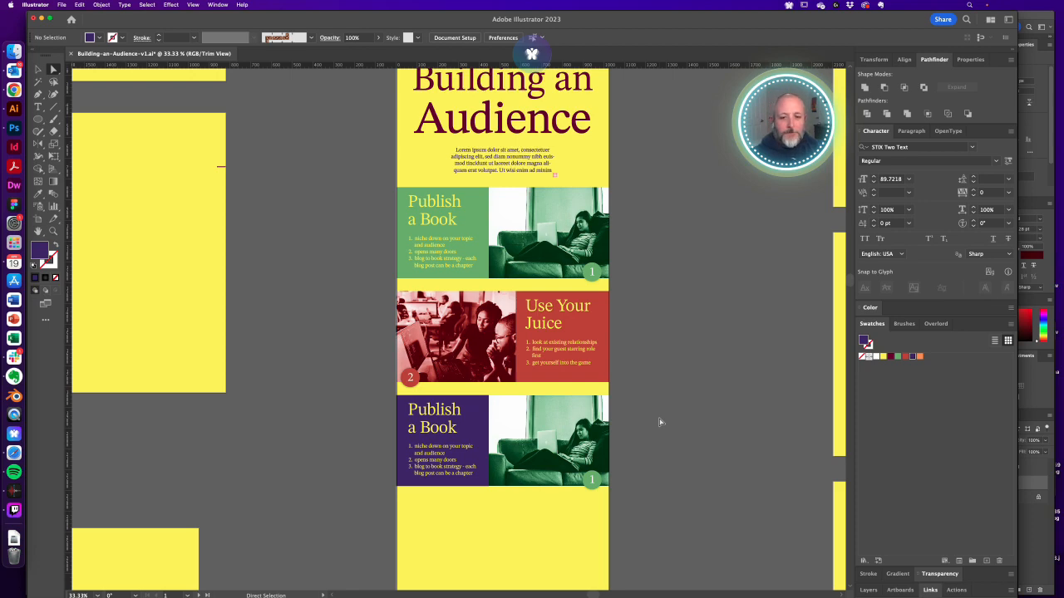
{"action": "left_click_drag", "start_coordinate": [653, 425], "coordinate": [658, 325]}
{"action": "left_click_drag", "start_coordinate": [456, 312], "coordinate": [501, 422]}
{"action": "left_click", "coordinate": [476, 308], "text": "alt+super"}
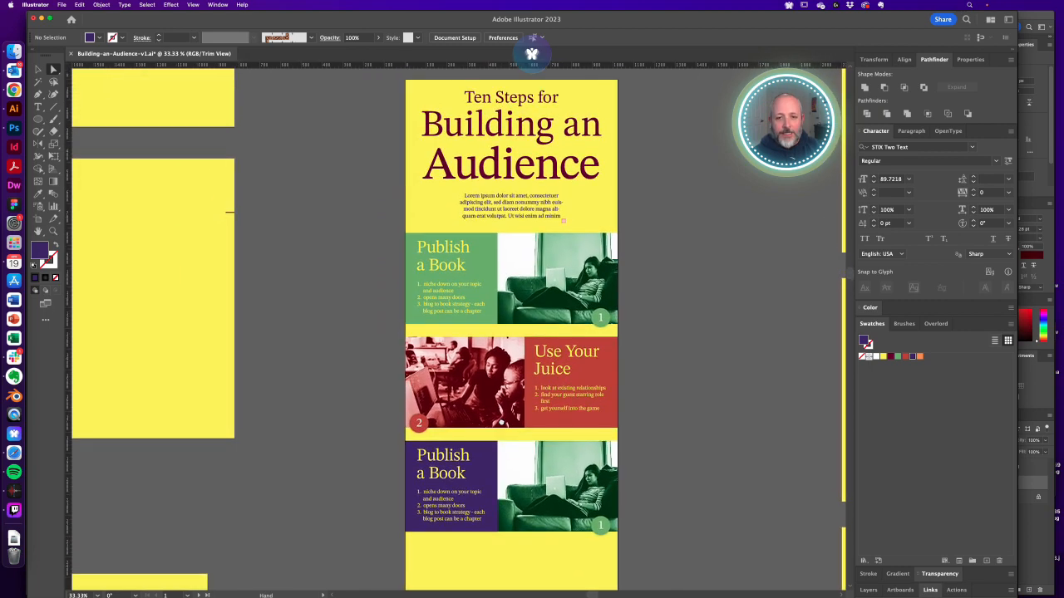
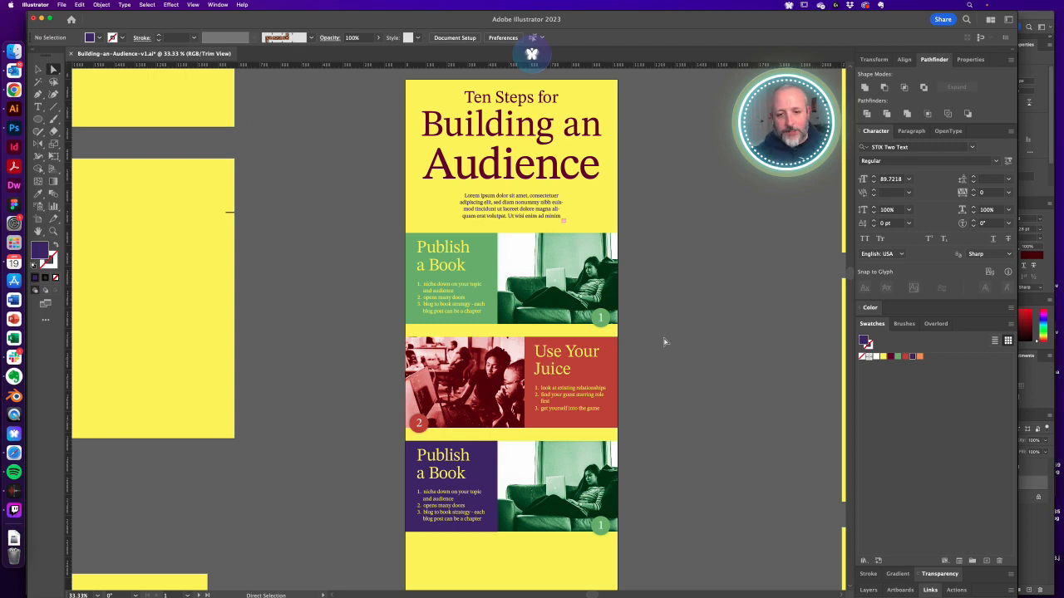
{"action": "scroll", "coordinate": [663, 342], "scroll_direction": "down", "scroll_amount": 5}
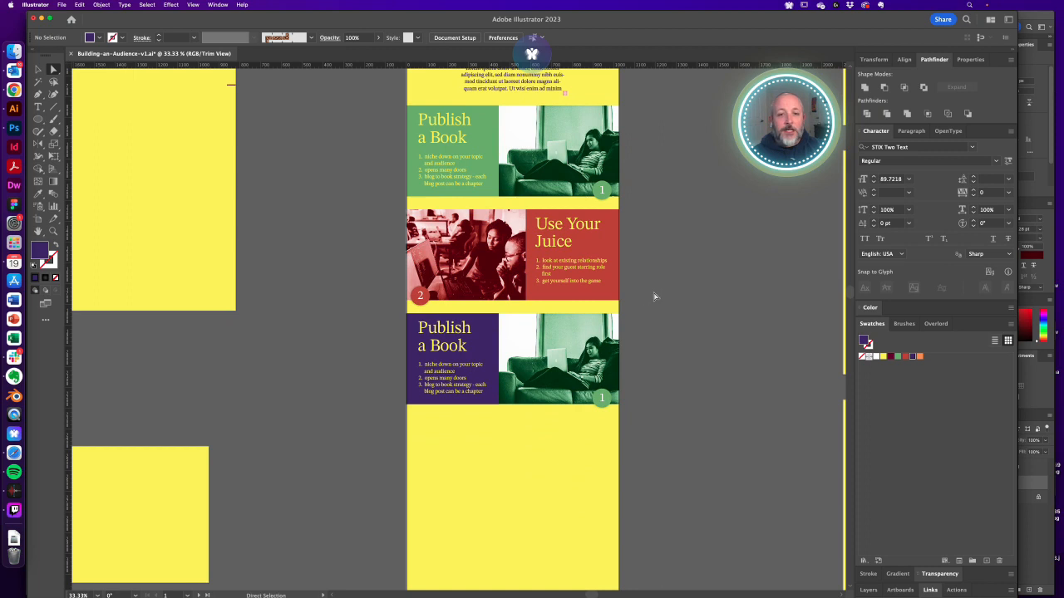
{"action": "key", "text": "super+s"}
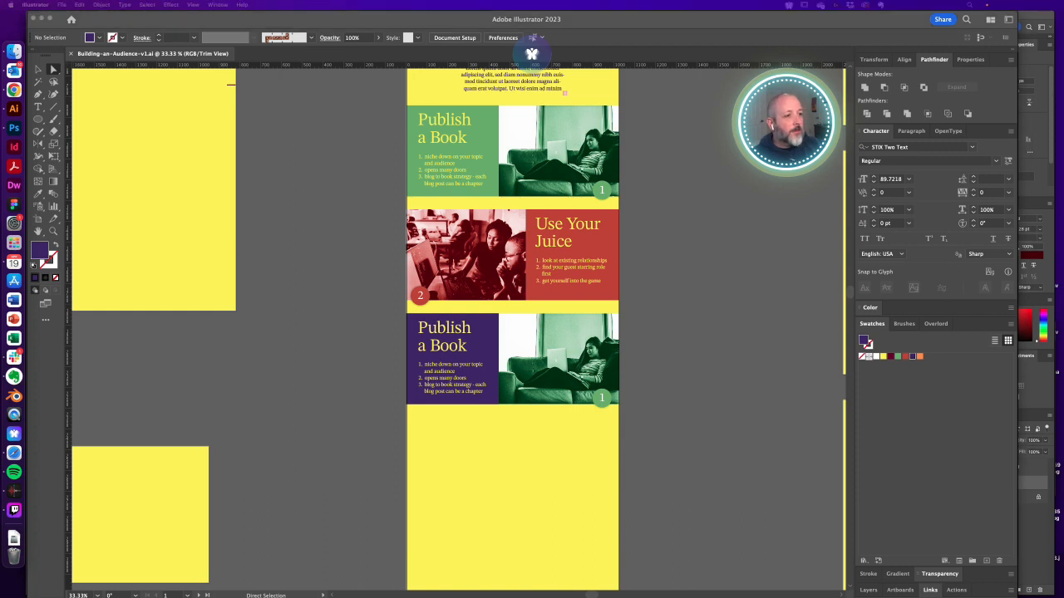
Replace the heading in the purple section with "Speaking"
{"action": "left_click", "coordinate": [455, 330]}
{"action": "double_click", "coordinate": [451, 330]}
{"action": "key", "text": "super+a"}
{"action": "type", "text": "Speaking"}
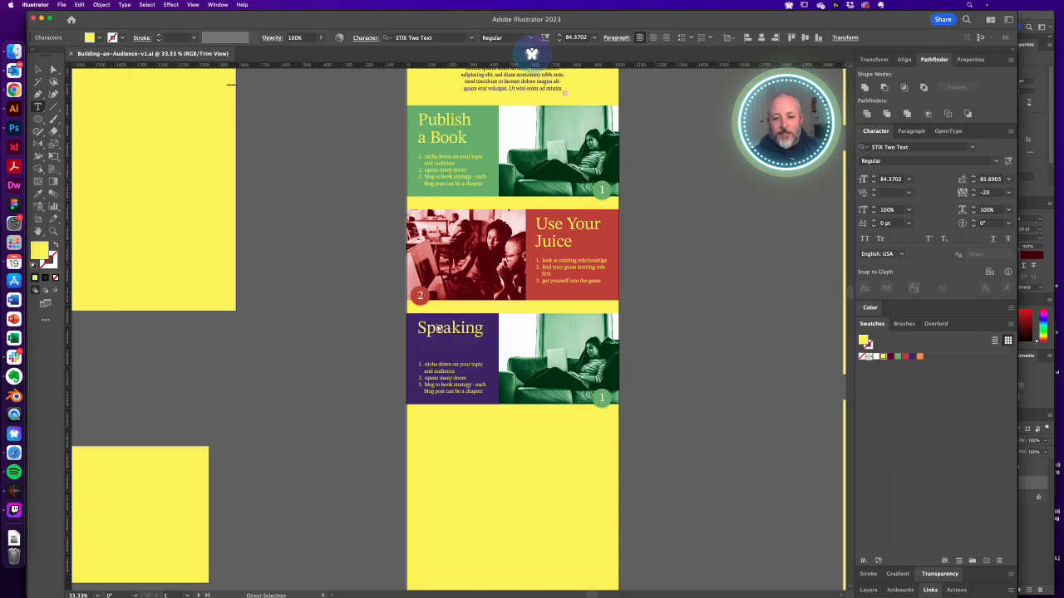
{"action": "left_click", "coordinate": [667, 302], "text": "super"}
{"action": "key", "text": "a"}
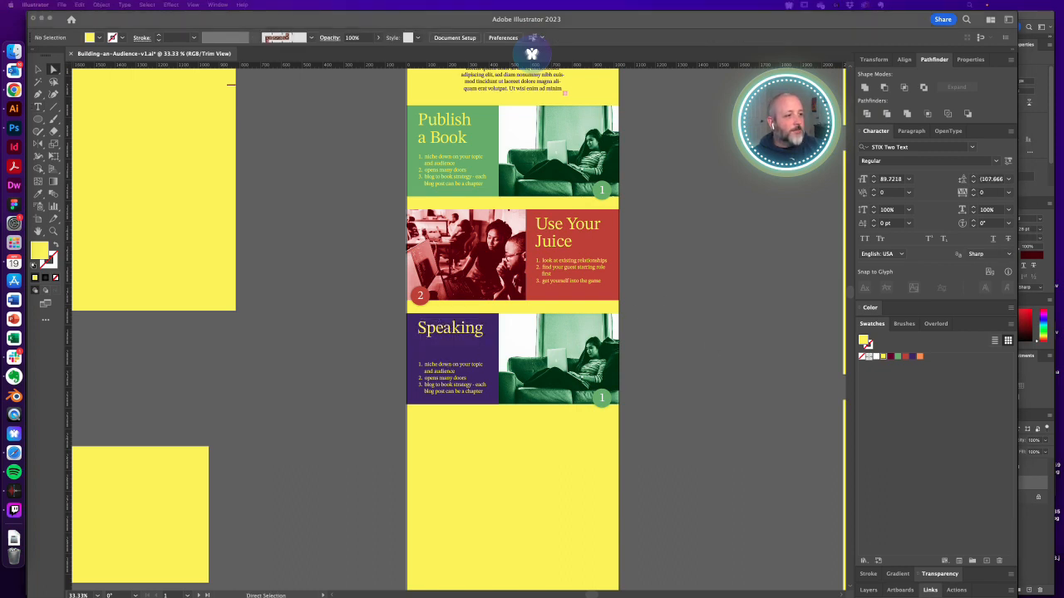
Replace the Speaking list with "too many creators leave off speaking", "make sure your website has testimonials for speaking" and "create your reel"
{"action": "left_click", "coordinate": [434, 368]}
{"action": "key", "text": "t"}
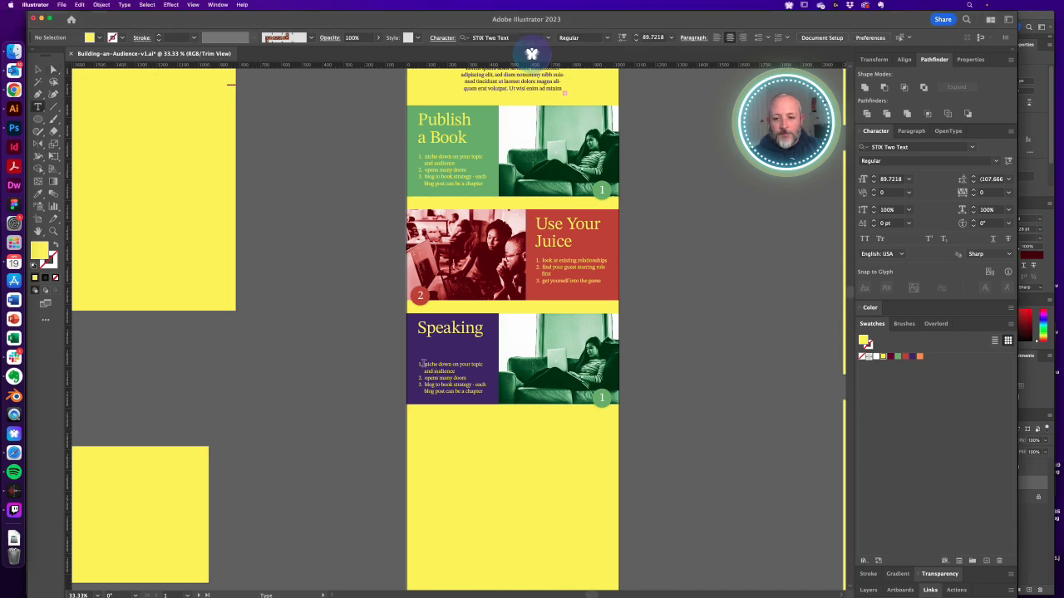
{"action": "left_click_drag", "start_coordinate": [424, 363], "coordinate": [576, 415]}
{"action": "type", "text": "1. too many creators leave off speaking 2. make sure your website has testimonials for speaking 3. create your reel"}
{"action": "left_click", "coordinate": [712, 394], "text": "super"}
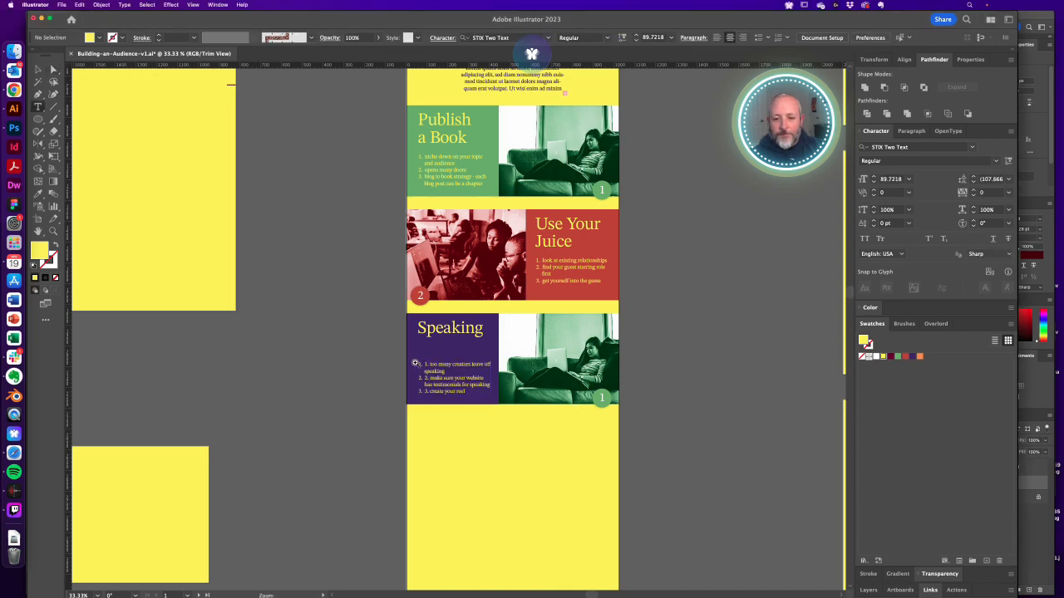
Delete the duplicate typed numbers from the three Speaking list items, keeping the automatic numbering
{"action": "left_click_drag", "start_coordinate": [413, 364], "coordinate": [536, 418]}
{"action": "left_click_drag", "start_coordinate": [471, 366], "coordinate": [455, 366]}
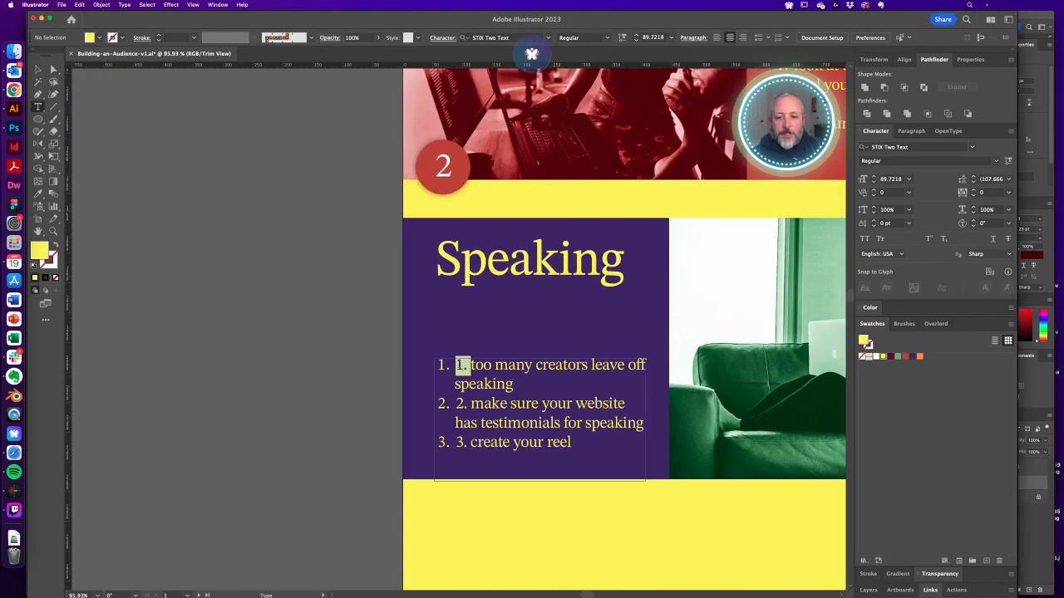
{"action": "key", "text": "BackSpace"}
{"action": "left_click_drag", "start_coordinate": [471, 403], "coordinate": [455, 403]}
{"action": "key", "text": "BackSpace"}
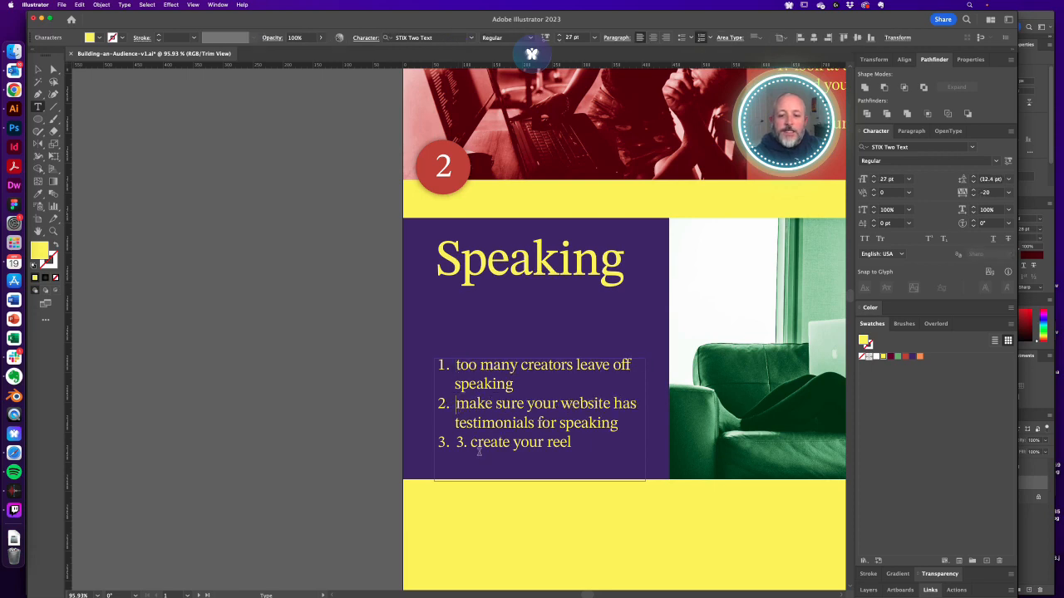
{"action": "left_click_drag", "start_coordinate": [471, 442], "coordinate": [456, 442]}
{"action": "key", "text": "BackSpace"}
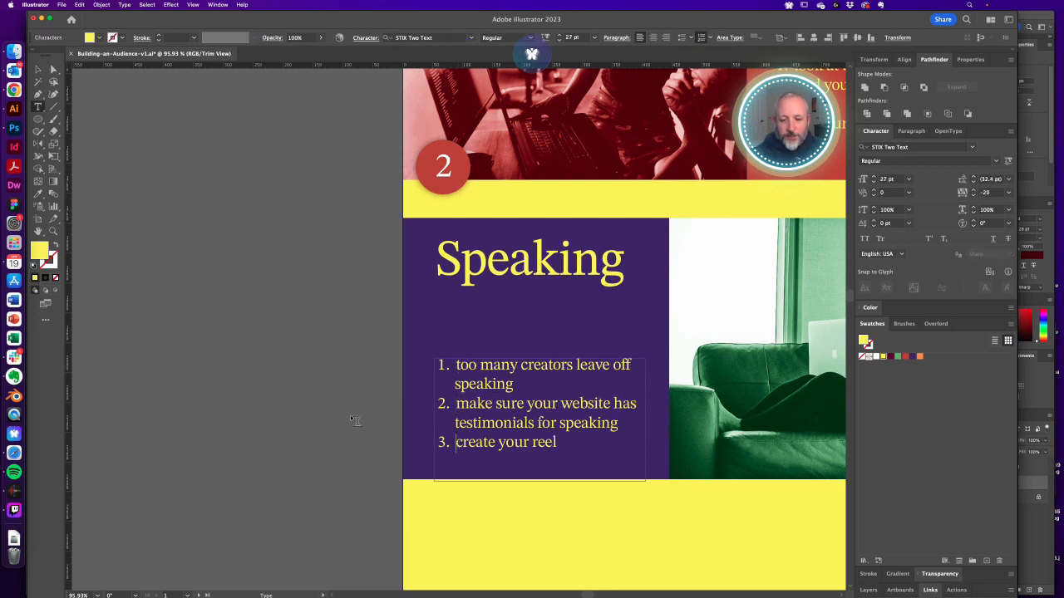
{"action": "left_click", "coordinate": [348, 424]}
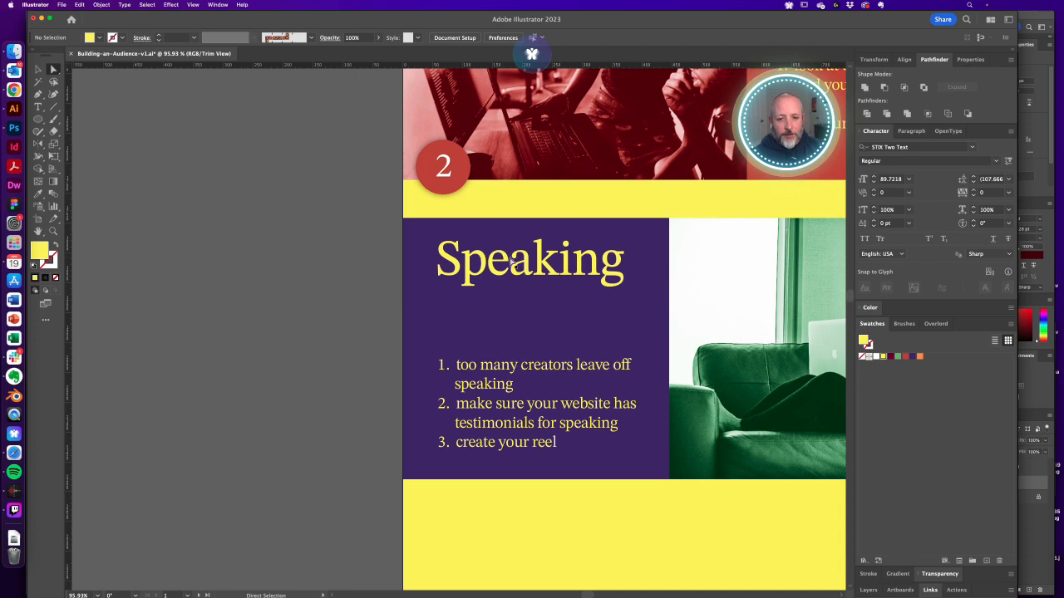
Relink the photo in the Speaking section to the product-school Unsplash JPG from the Reference folder
{"action": "scroll", "coordinate": [478, 279], "scroll_direction": "right", "scroll_amount": 5}
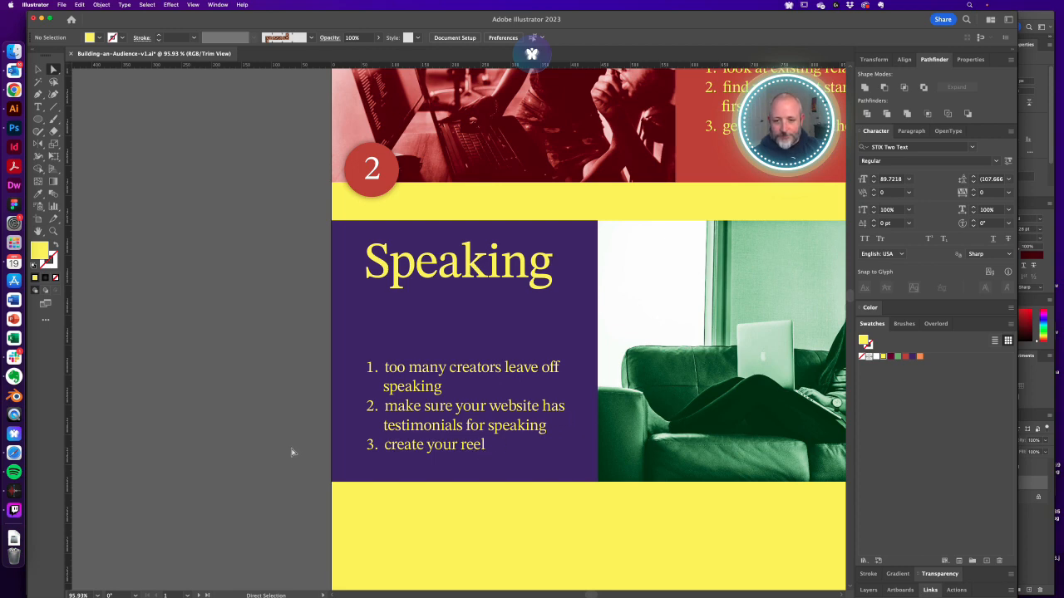
{"action": "key", "text": "super+minus"}
{"action": "key", "text": "super+minus"}
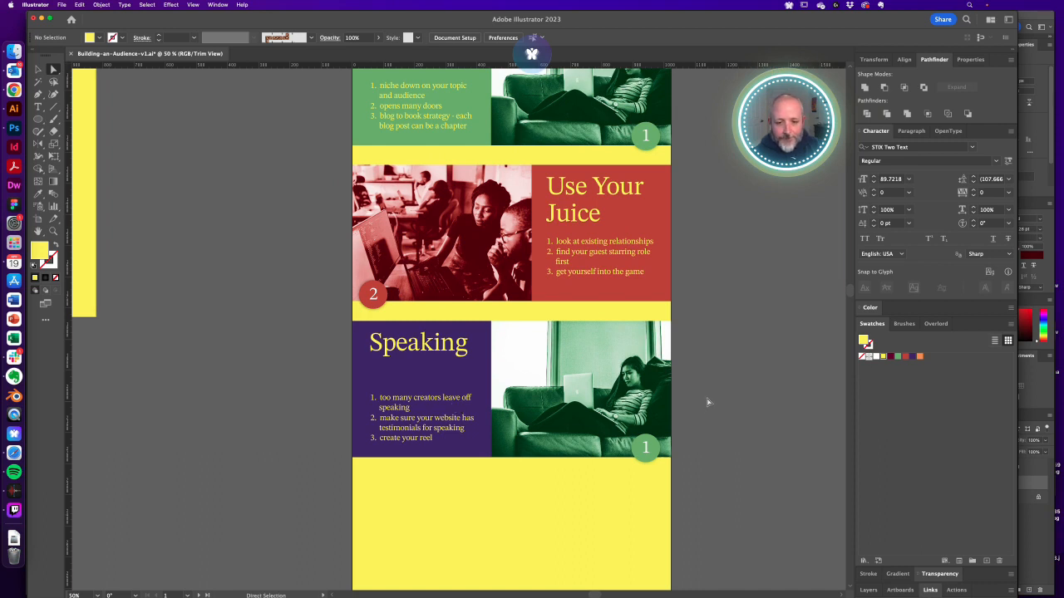
{"action": "left_click", "coordinate": [580, 368]}
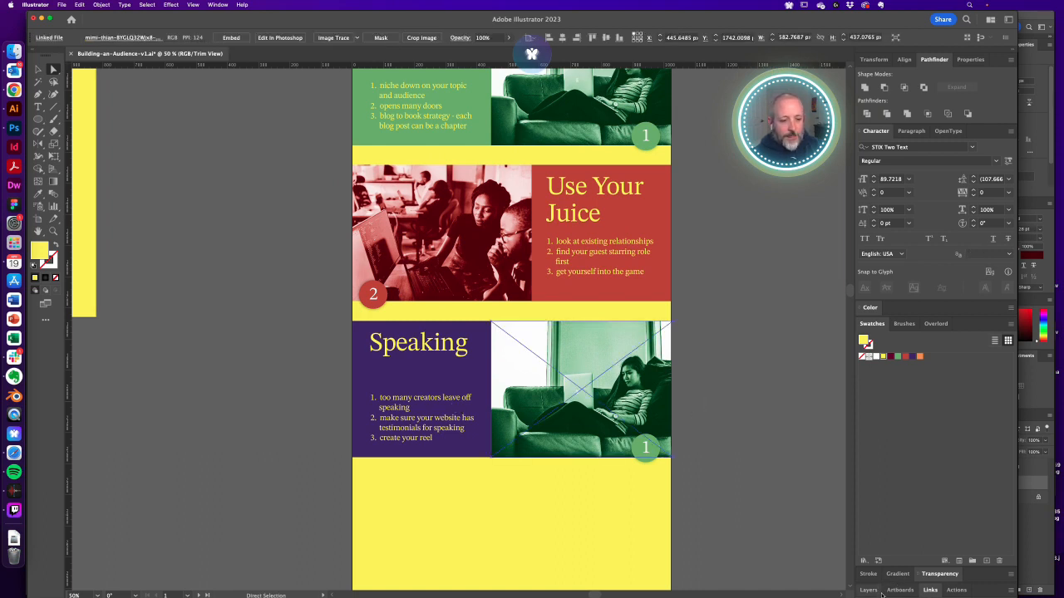
{"action": "left_click", "coordinate": [930, 590]}
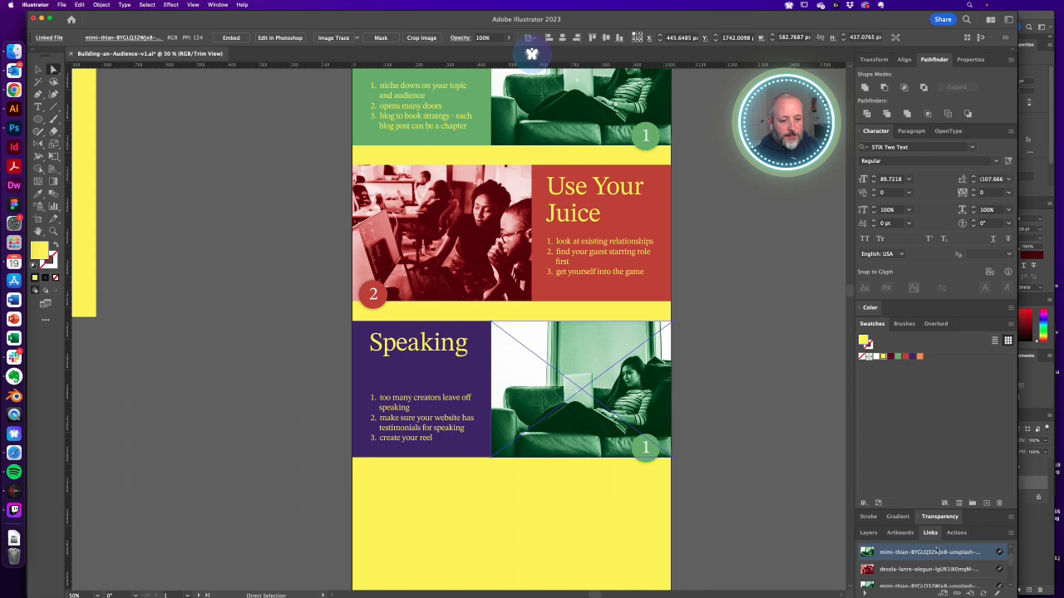
{"action": "left_click", "coordinate": [956, 592]}
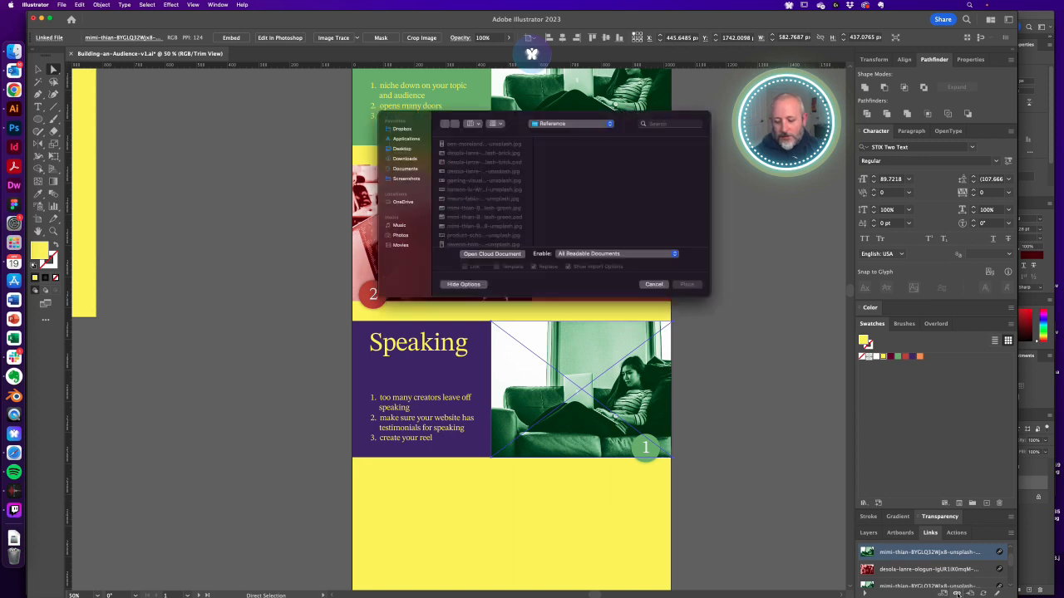
{"action": "left_click", "coordinate": [472, 145]}
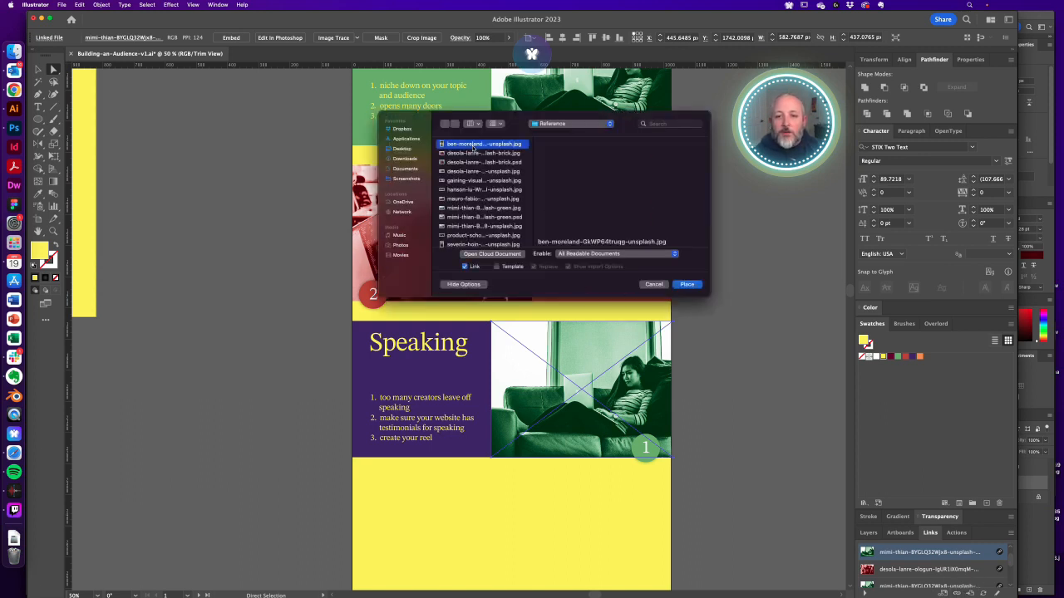
{"action": "key", "text": "Down"}
{"action": "key", "text": "Down"}
{"action": "key", "text": "Down"}
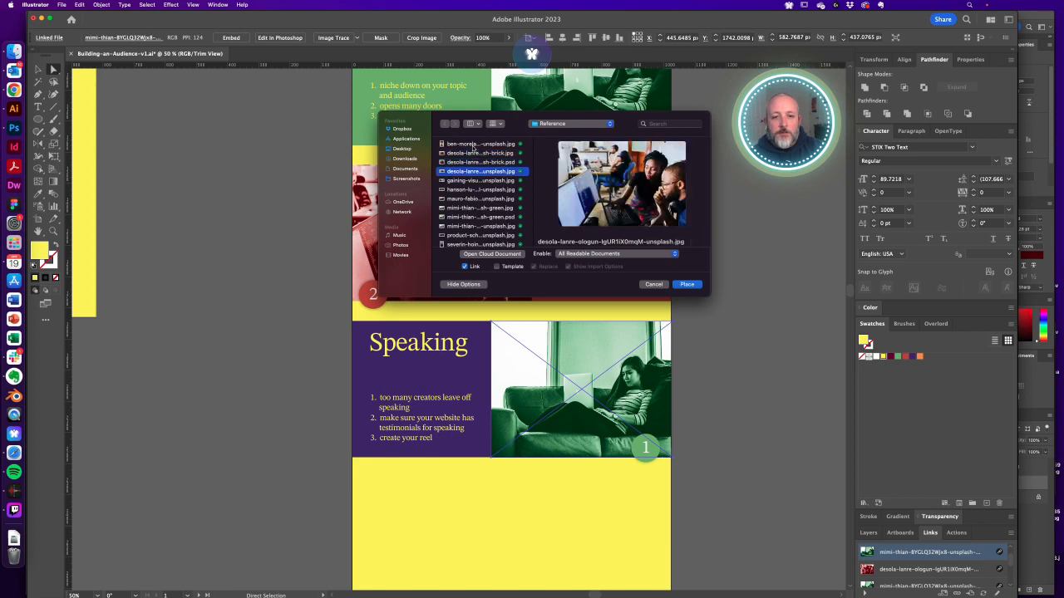
{"action": "key", "text": "Down"}
{"action": "key", "text": "Down"}
{"action": "key", "text": "Down"}
{"action": "key", "text": "Down"}
{"action": "key", "text": "Down"}
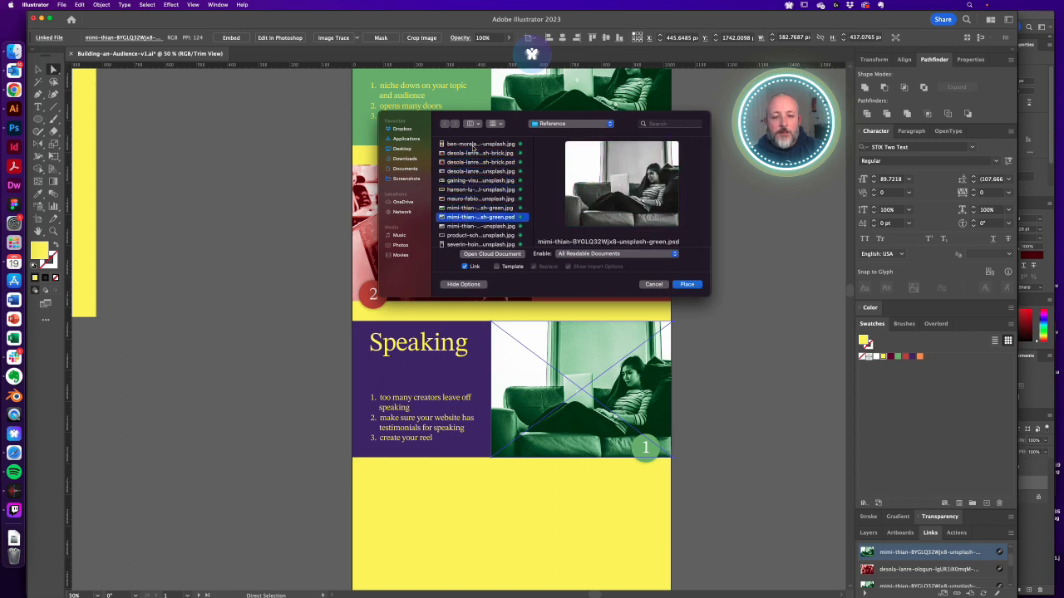
{"action": "key", "text": "Down"}
{"action": "key", "text": "Down"}
{"action": "key", "text": "Down"}
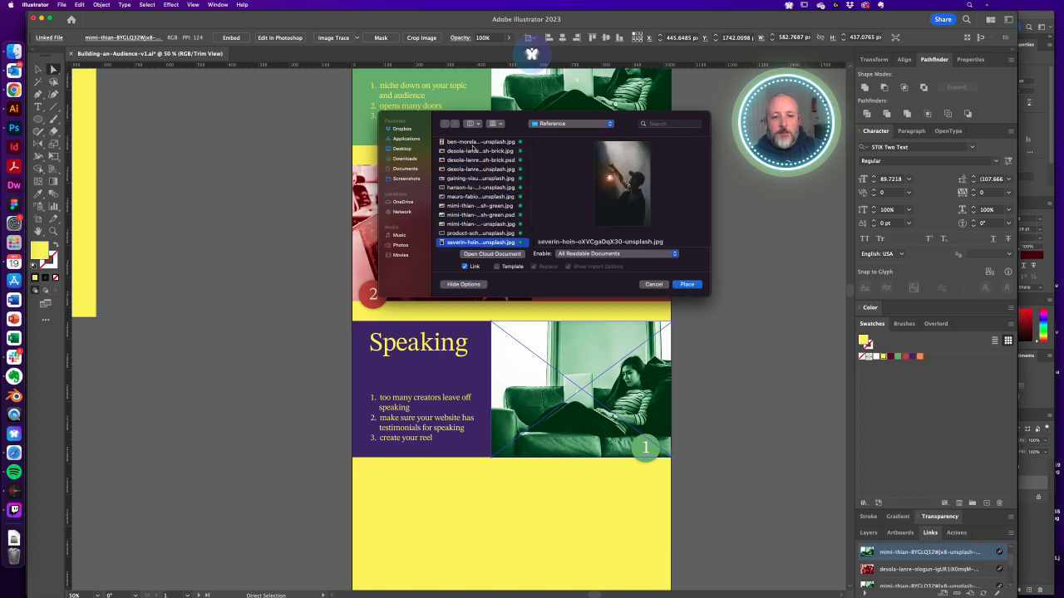
{"action": "key", "text": "Up"}
{"action": "key", "text": "Return"}
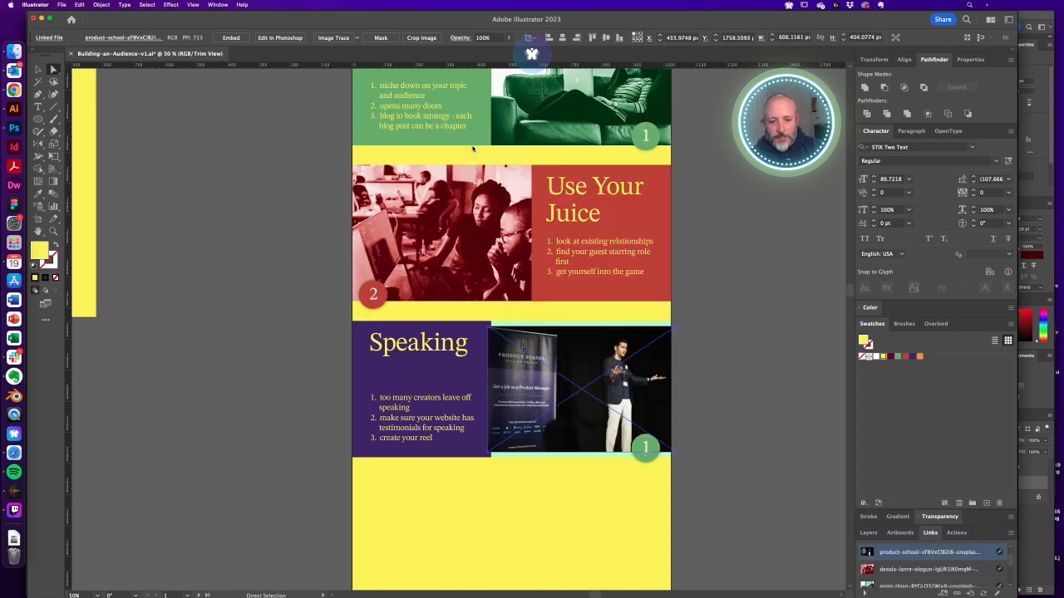
{"action": "left_click", "coordinate": [730, 377]}
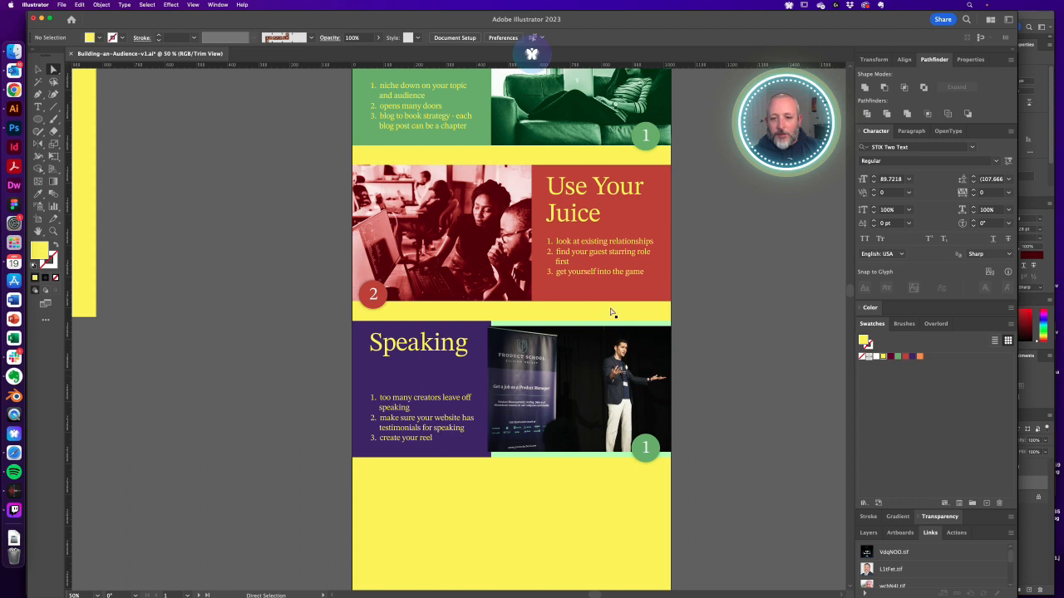
Open the product-school JPG from the Reference folder in Photoshop and select the entire image
{"action": "left_click", "coordinate": [15, 51]}
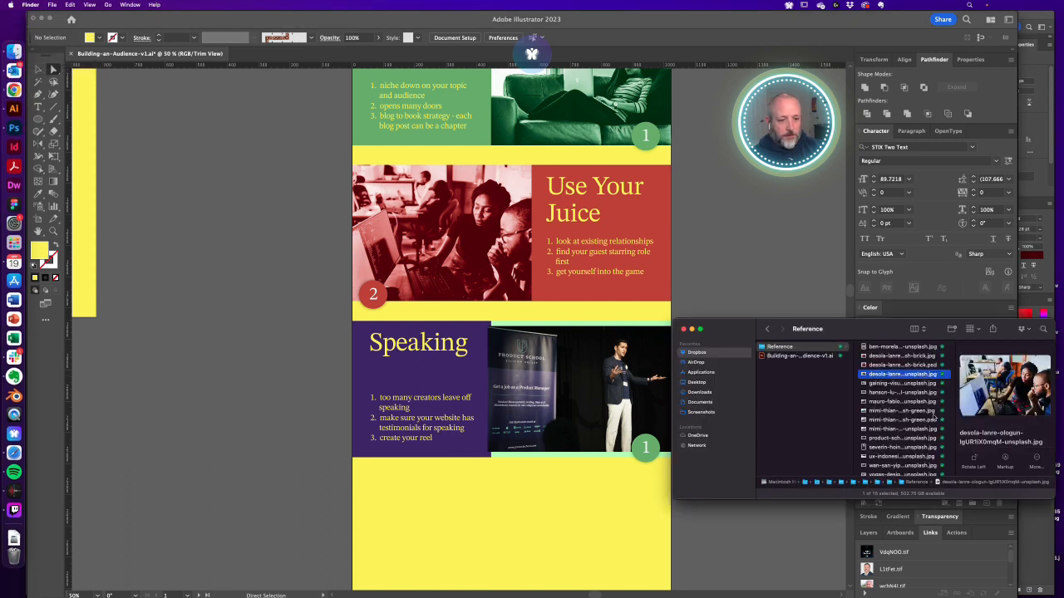
{"action": "left_click", "coordinate": [900, 416]}
{"action": "left_click", "coordinate": [900, 439]}
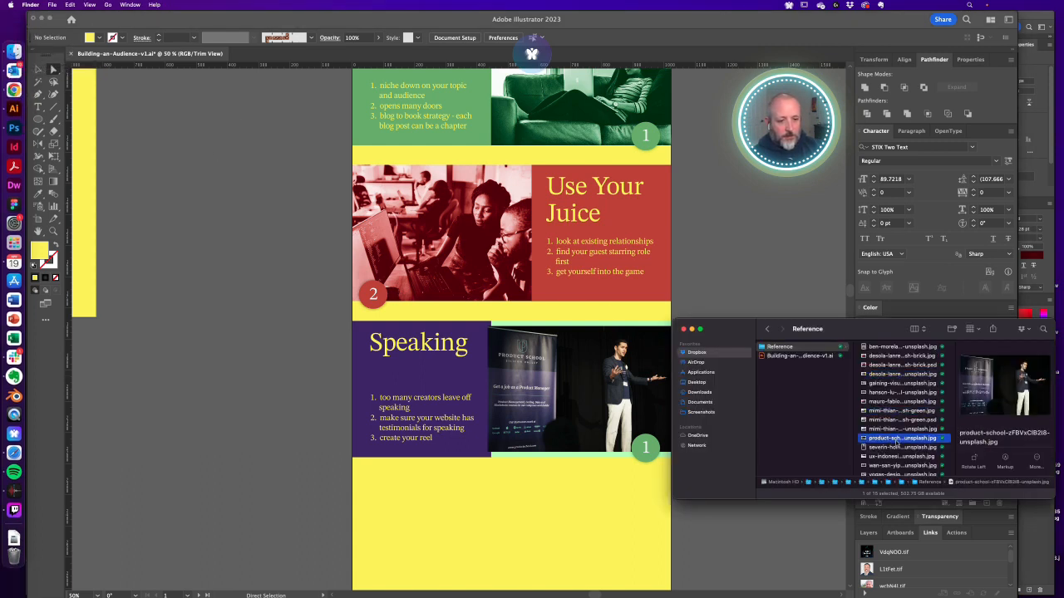
{"action": "left_click_drag", "start_coordinate": [900, 439], "coordinate": [21, 129]}
{"action": "key", "text": "super+a"}
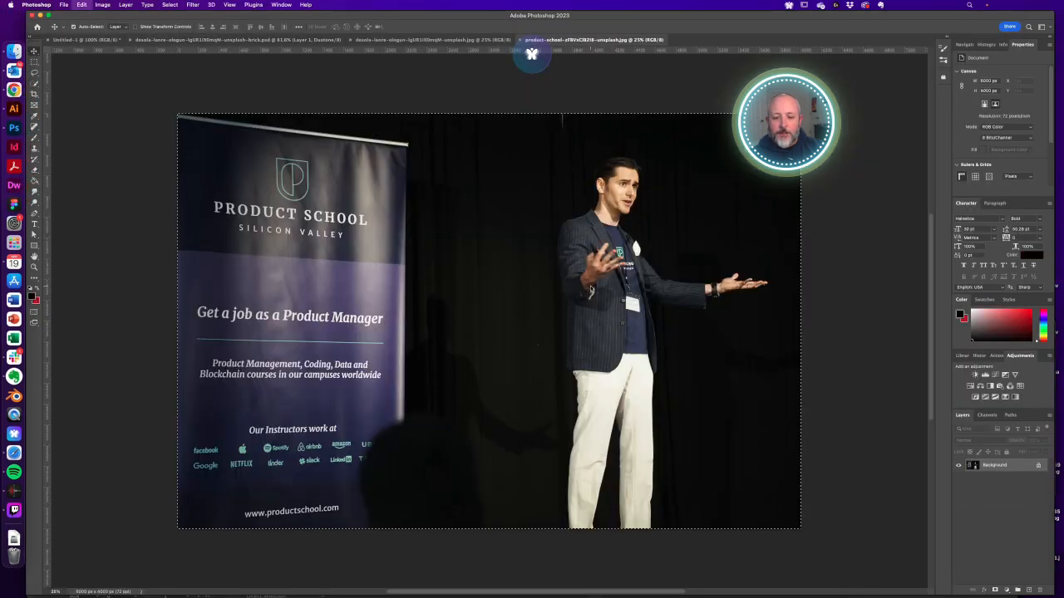
Paste the speaker photo as a new layer into the brick duotone PSD
{"action": "left_click", "coordinate": [246, 40]}
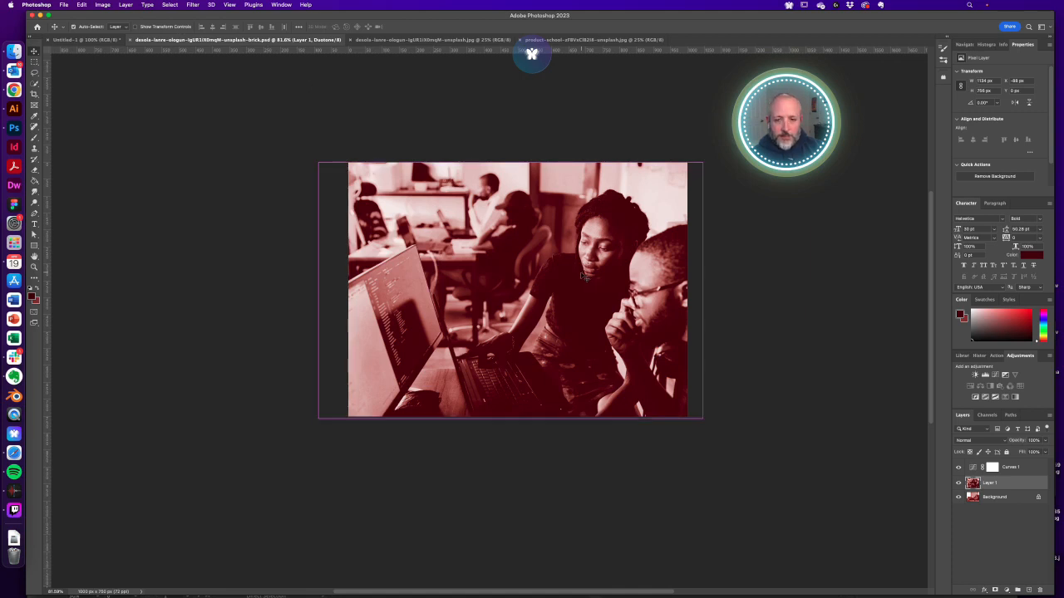
{"action": "key", "text": "super+v"}
{"action": "left_click", "coordinate": [474, 272], "text": "alt"}
{"action": "left_click", "coordinate": [514, 286], "text": "alt"}
{"action": "left_click", "coordinate": [515, 286], "text": "alt"}
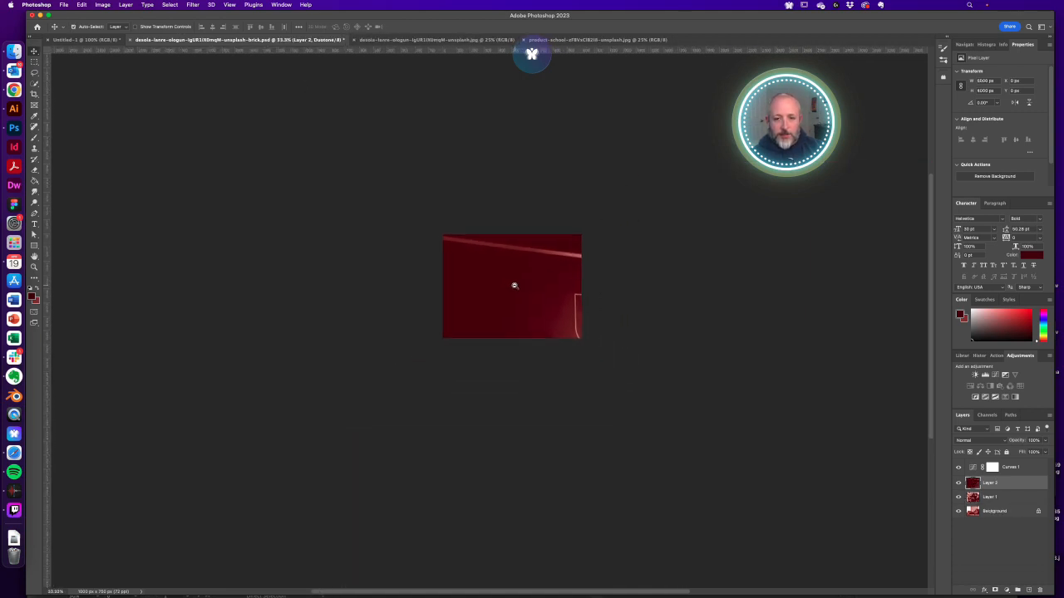
{"action": "left_click", "coordinate": [514, 286], "text": "alt"}
{"action": "key", "text": "super+t"}
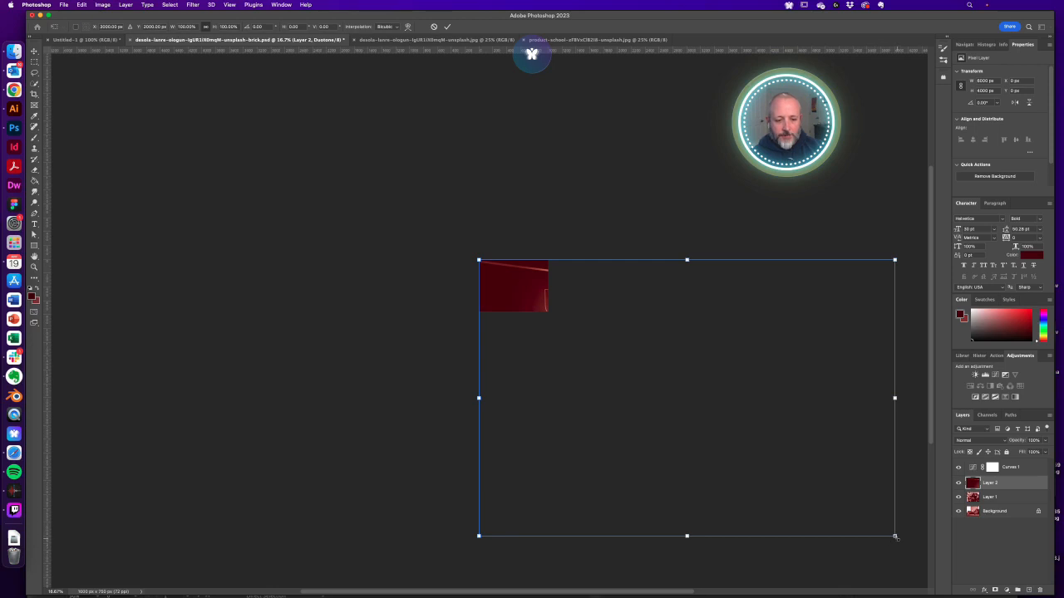
{"action": "key", "text": "Escape"}
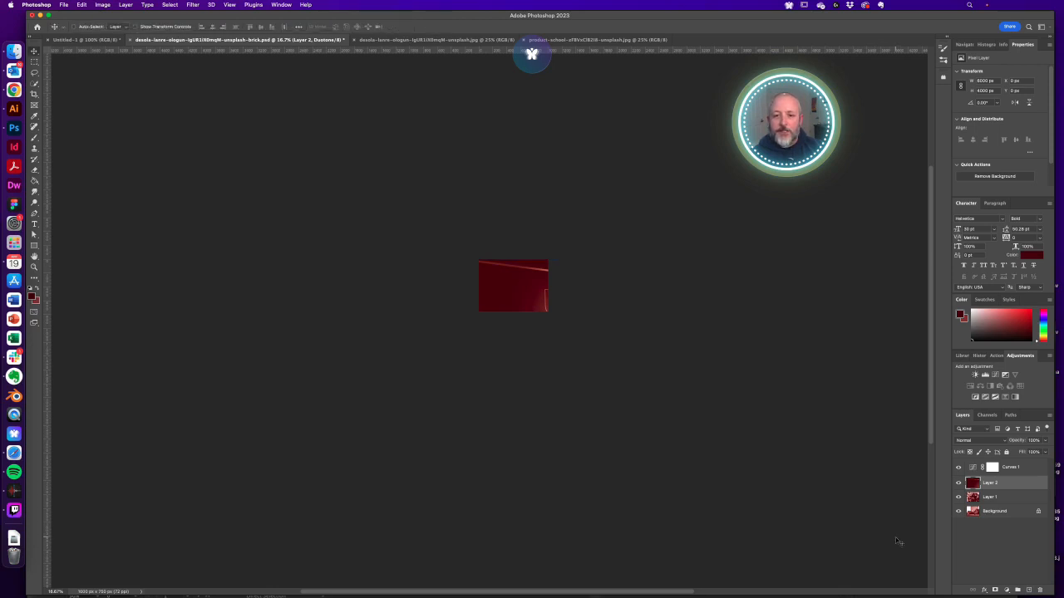
{"action": "key", "text": "BackSpace"}
{"action": "key", "text": "super+s"}
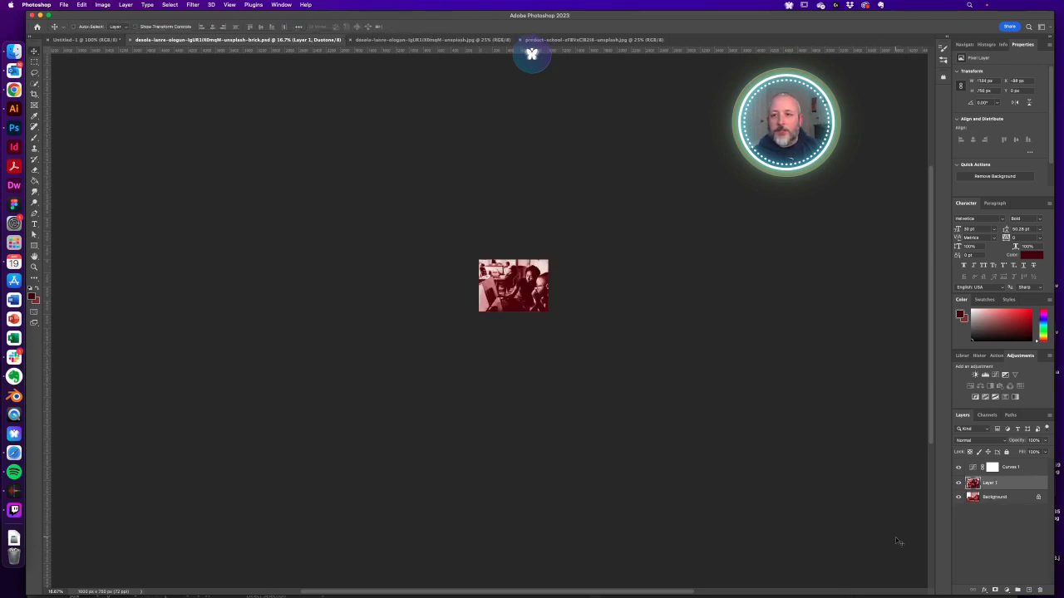
{"action": "key", "text": "super+z"}
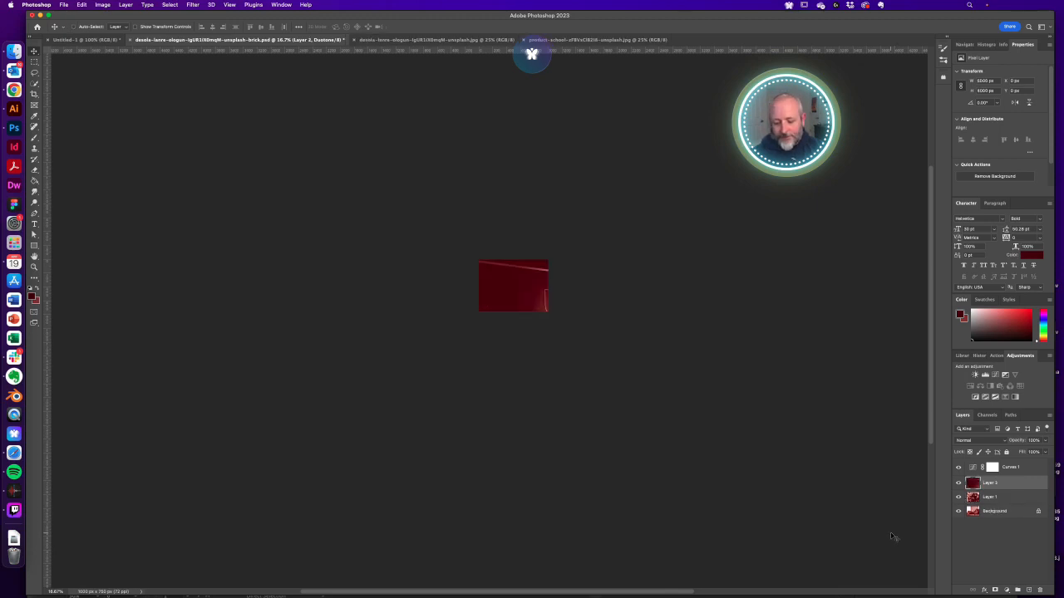
Scale the pasted speaker photo to about 25% and position it so the speaker and his outstretched hand fit within the canvas
{"action": "key", "text": "super+t"}
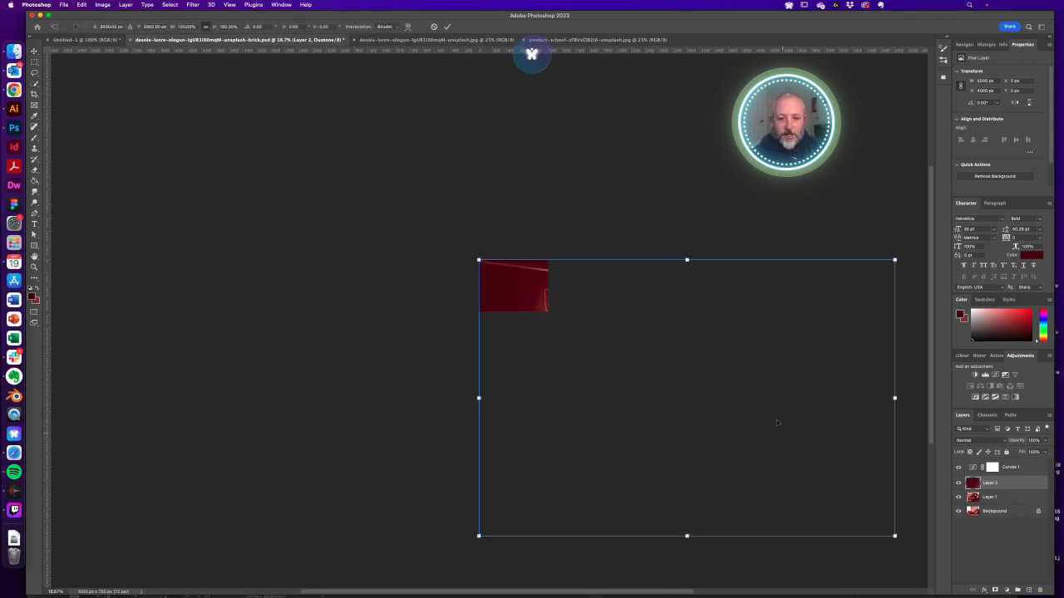
{"action": "left_click_drag", "start_coordinate": [894, 536], "coordinate": [536, 347]}
{"action": "left_click_drag", "start_coordinate": [505, 290], "coordinate": [562, 323]}
{"action": "left_click", "coordinate": [562, 324], "text": "alt"}
{"action": "left_click", "coordinate": [562, 323], "text": "alt"}
{"action": "left_click", "coordinate": [562, 323], "text": "alt"}
{"action": "left_click", "coordinate": [562, 324], "text": "alt"}
{"action": "left_click", "coordinate": [562, 324], "text": "alt"}
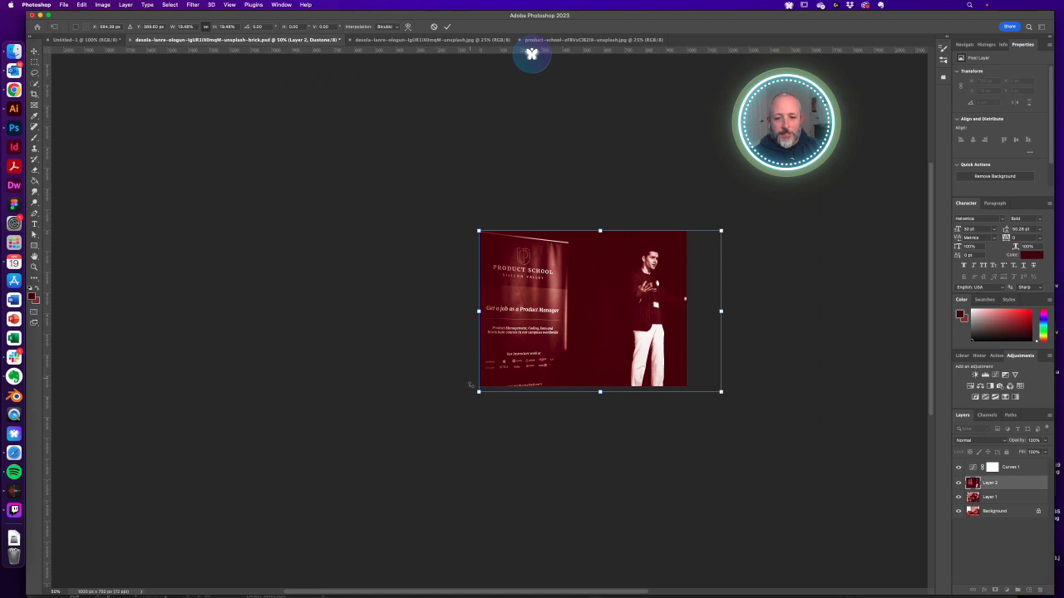
{"action": "left_click_drag", "start_coordinate": [478, 392], "coordinate": [411, 437]}
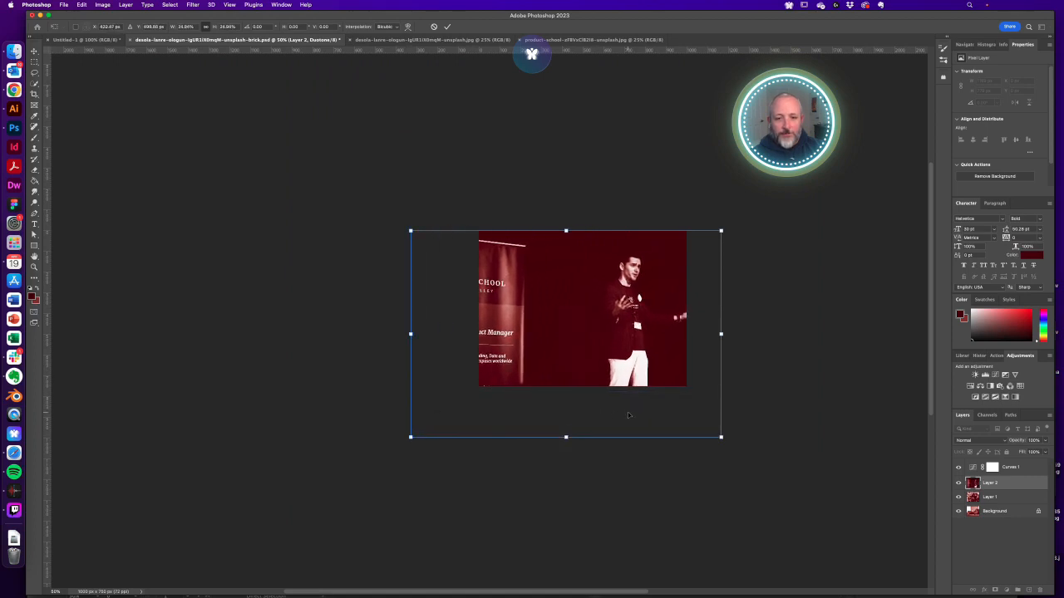
{"action": "left_click_drag", "start_coordinate": [629, 416], "coordinate": [601, 400]}
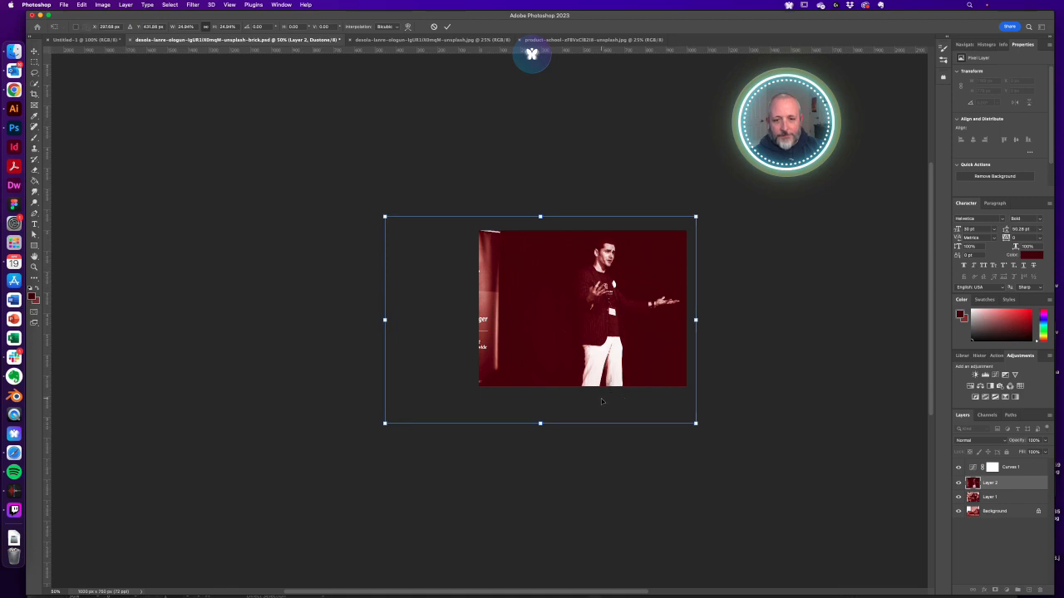
{"action": "key", "text": "Return"}
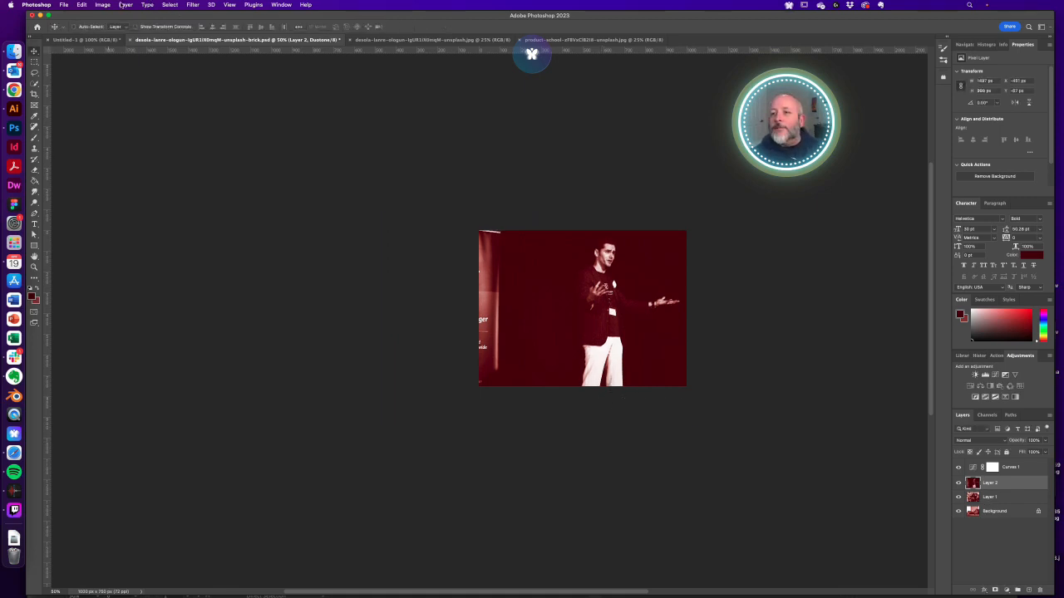
Open the image's duotone options, then switch to Illustrator and copy the hex code of the Speaking section's purple background
{"action": "left_click", "coordinate": [102, 5]}
{"action": "mouse_move", "coordinate": [137, 15]}
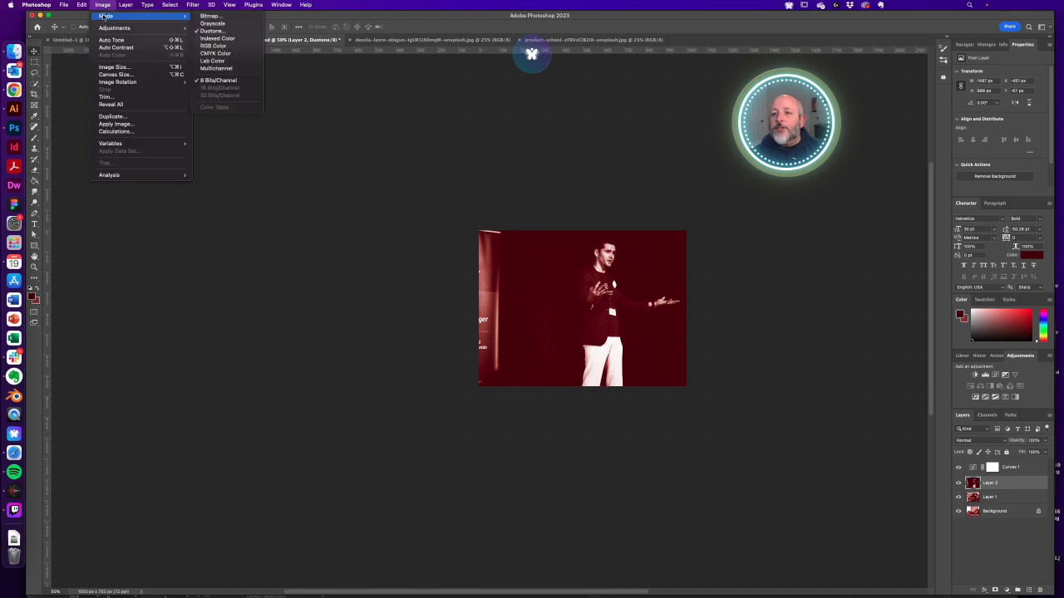
{"action": "left_click", "coordinate": [212, 31]}
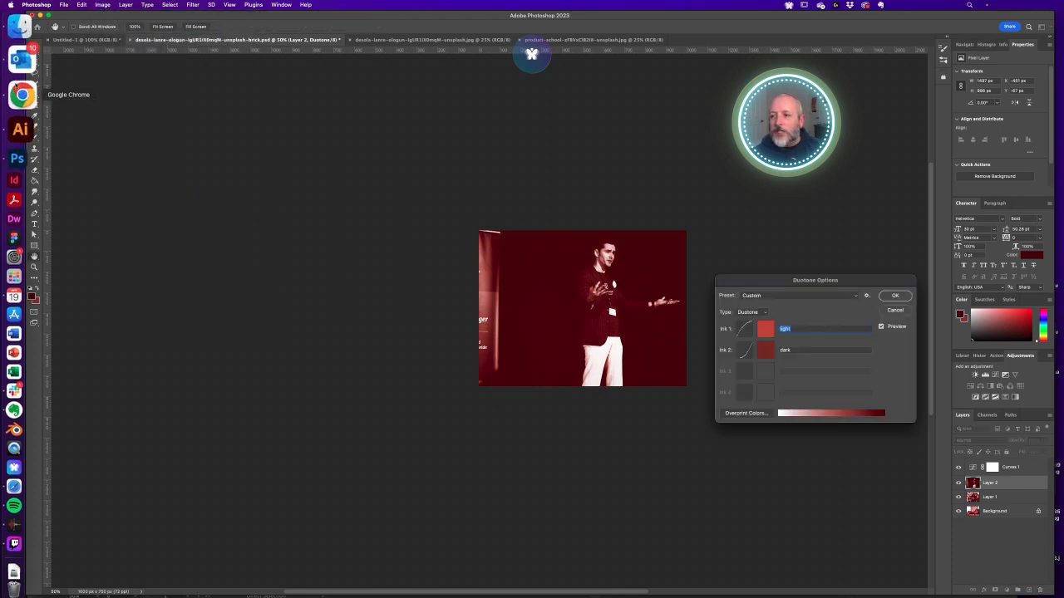
{"action": "left_click", "coordinate": [21, 107]}
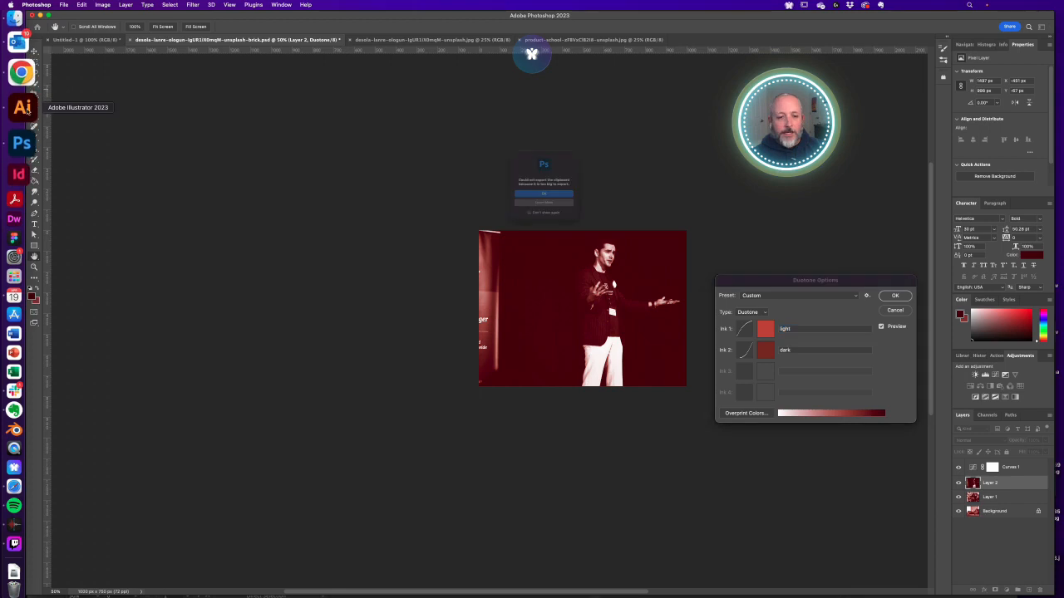
{"action": "left_click", "coordinate": [546, 199]}
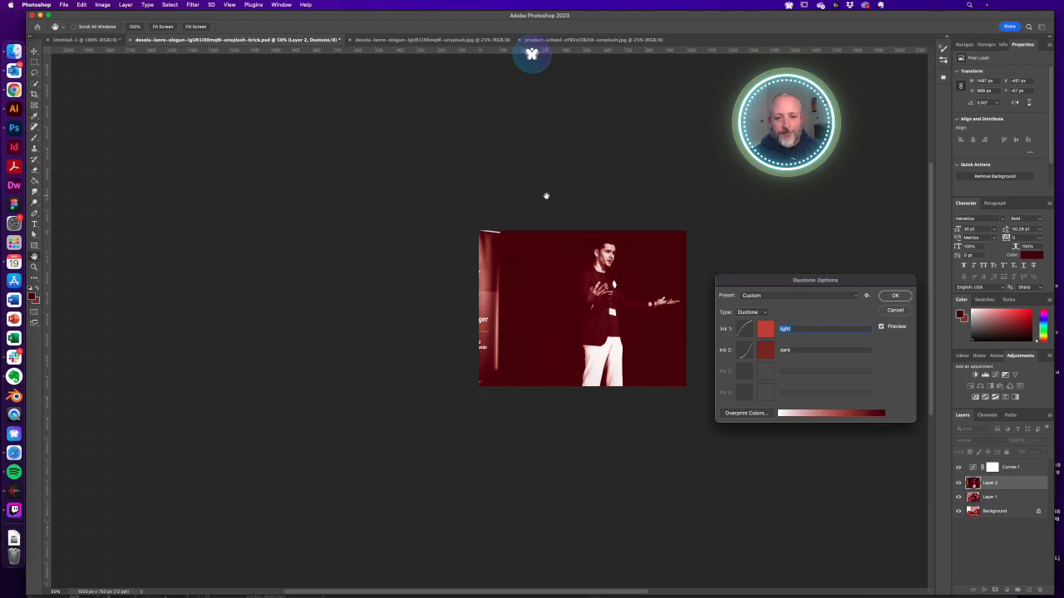
{"action": "left_click", "coordinate": [20, 106]}
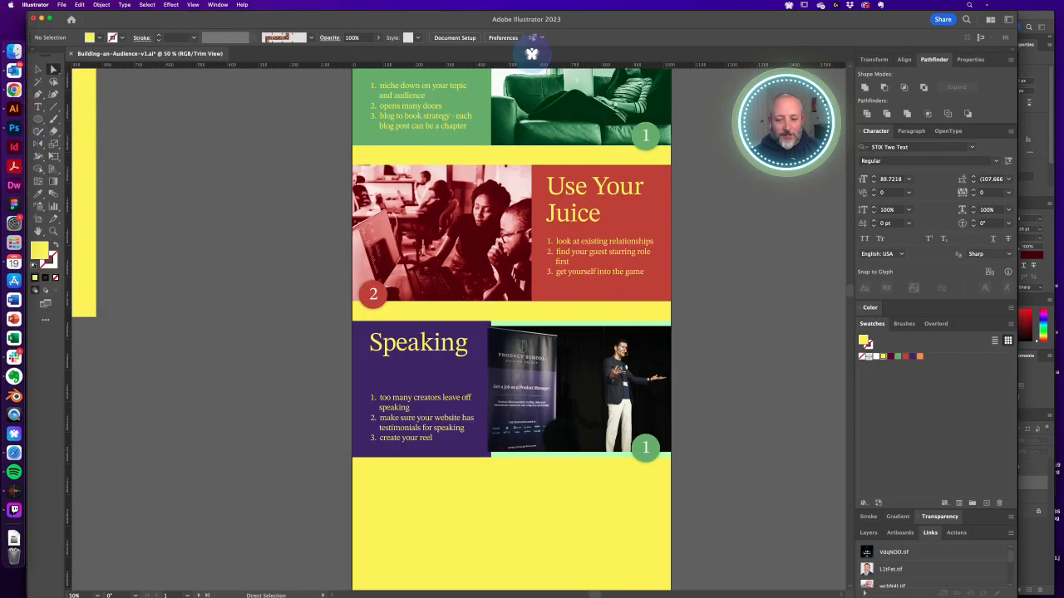
{"action": "left_click", "coordinate": [462, 379]}
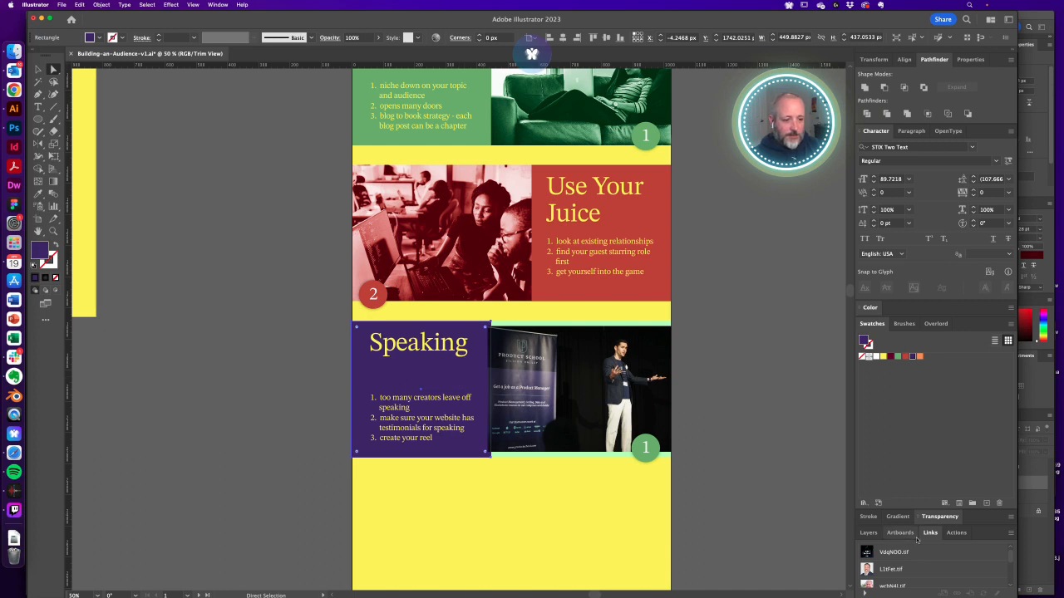
{"action": "left_click", "coordinate": [870, 308]}
{"action": "left_click", "coordinate": [1005, 378]}
{"action": "key", "text": "super+c"}
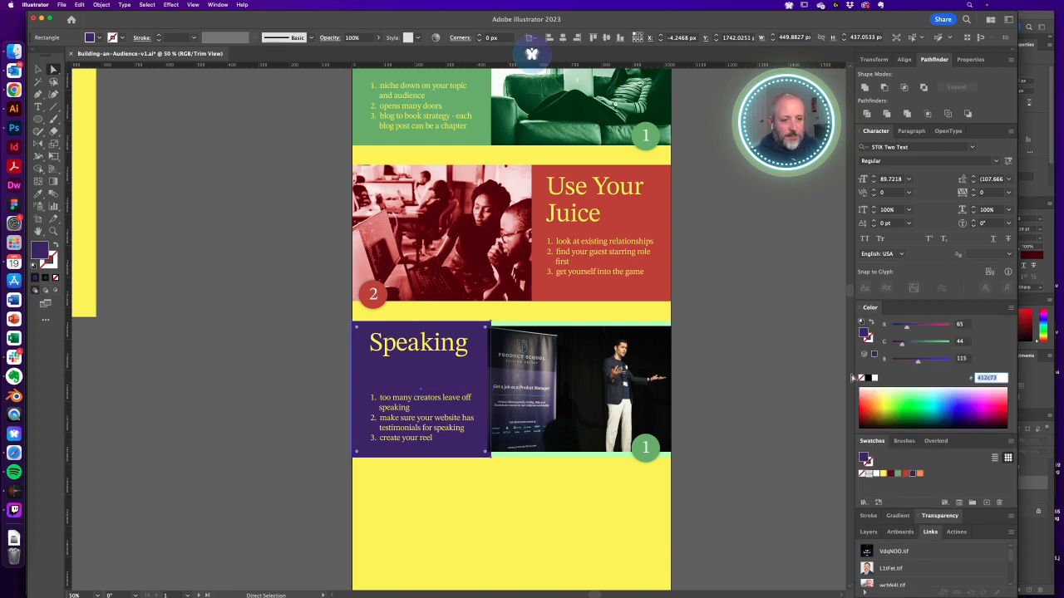
Return to Photoshop and set the duotone's dark Ink 2 colour to the copied purple 412c73
{"action": "left_click", "coordinate": [17, 131]}
{"action": "key", "text": "super+v"}
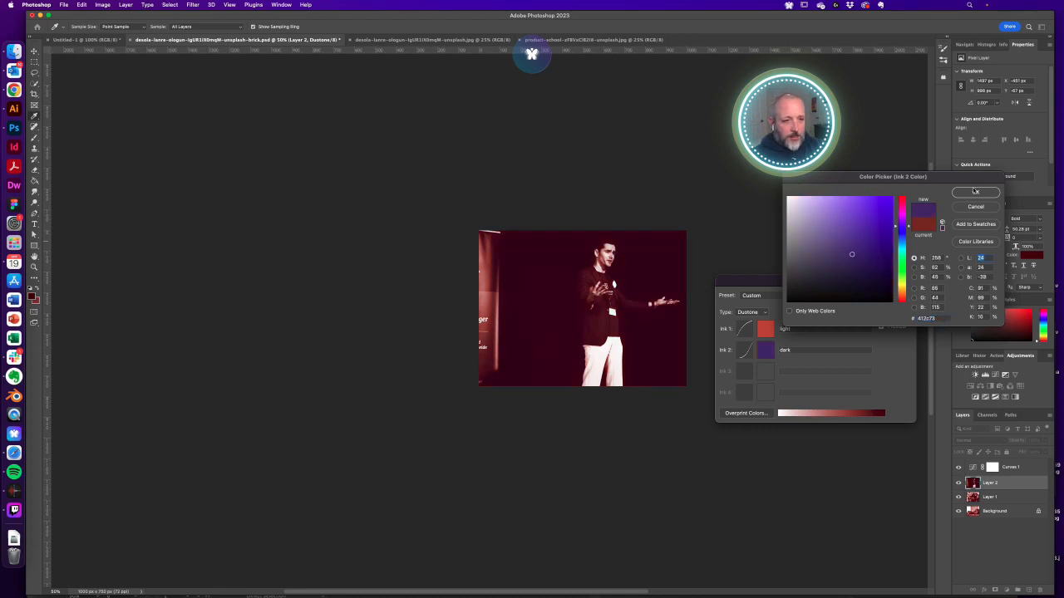
{"action": "left_click", "coordinate": [976, 192]}
Set the duotone's light Ink 1 to a brighter, more saturated version of the purple and apply the duotone
{"action": "left_click", "coordinate": [766, 331]}
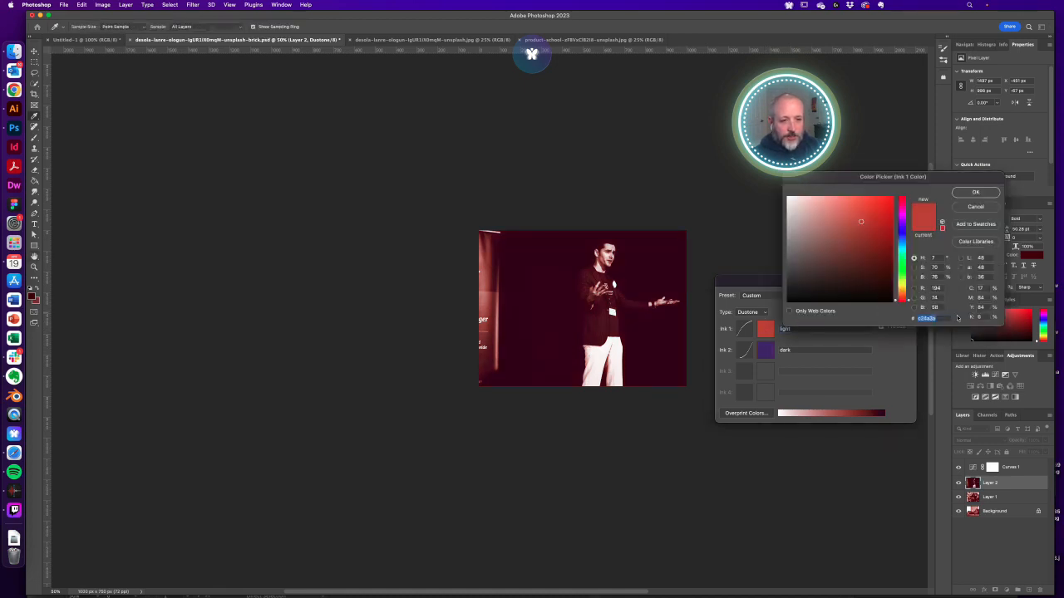
{"action": "type", "text": "412d71"}
{"action": "left_click_drag", "start_coordinate": [856, 243], "coordinate": [858, 231]}
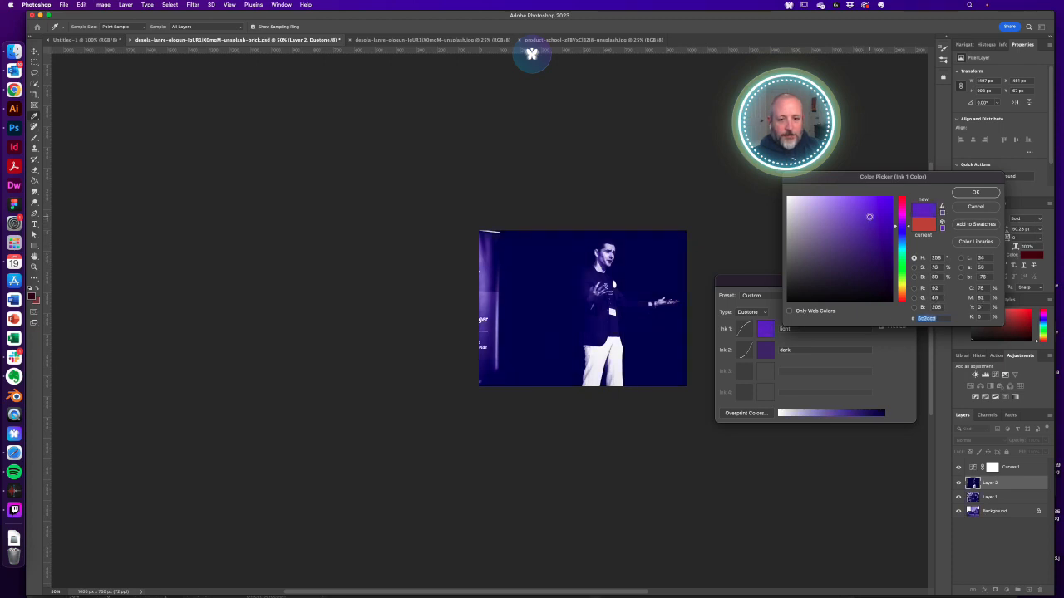
{"action": "left_click", "coordinate": [971, 194]}
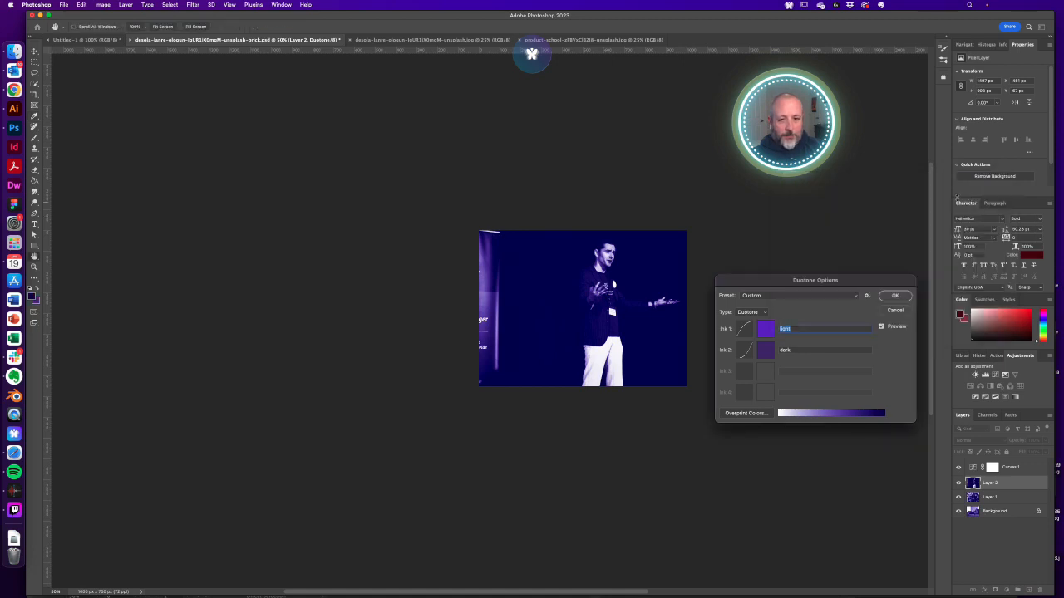
{"action": "left_click", "coordinate": [895, 296]}
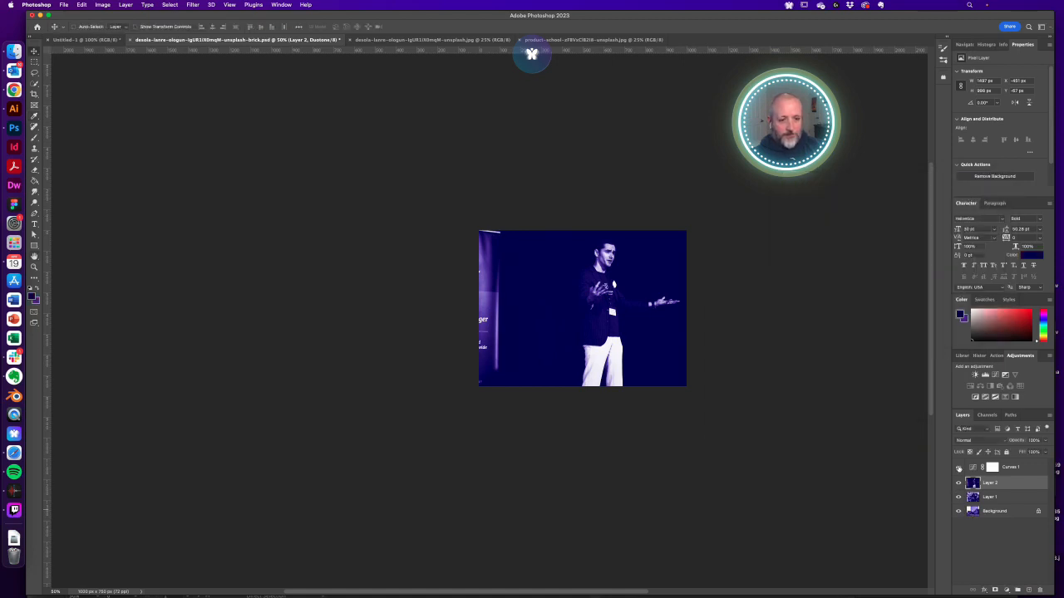
Compare the photo with and without the Curves 1 adjustment layer and leave the layer hidden
{"action": "left_click", "coordinate": [959, 469]}
{"action": "left_click", "coordinate": [958, 468]}
{"action": "left_click", "coordinate": [958, 468]}
Save the duotone as a PSD in the Reference folder, using the product-school Unsplash file name with "-blue" appended
{"action": "key", "text": "super+shift+s"}
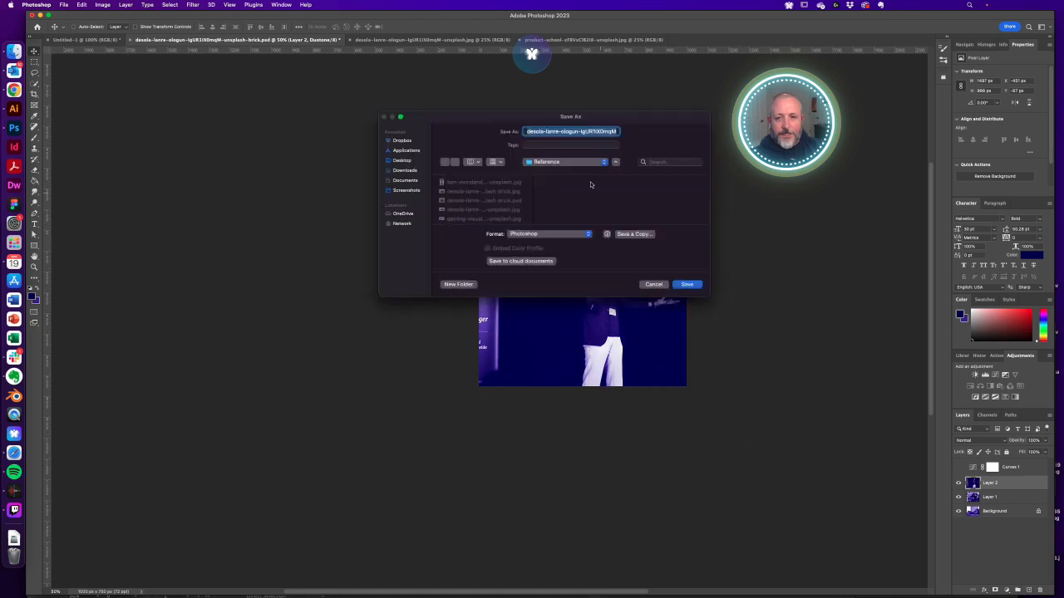
{"action": "left_click", "coordinate": [14, 52]}
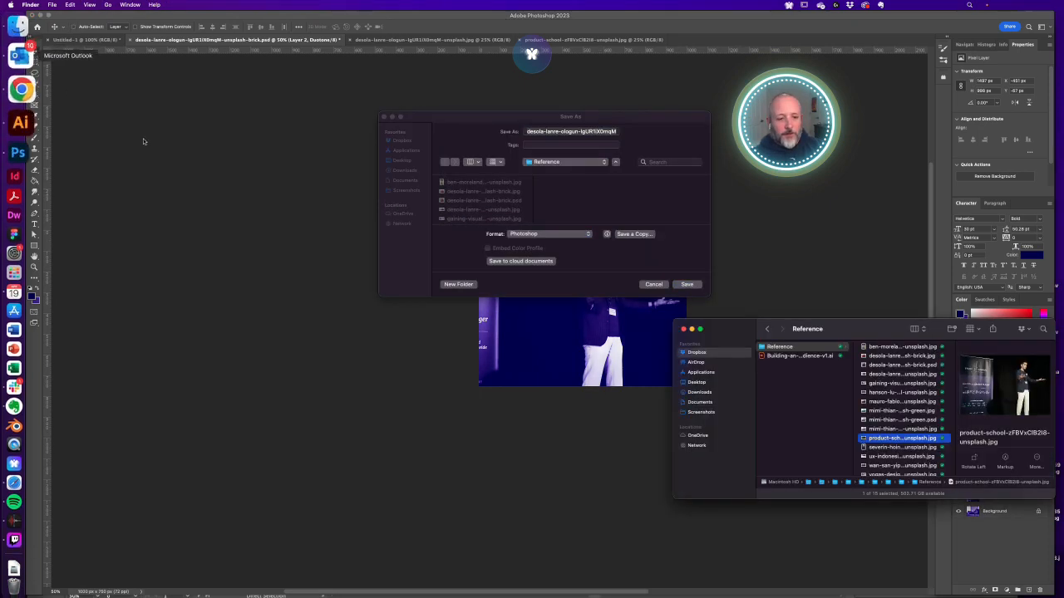
{"action": "left_click", "coordinate": [467, 205]}
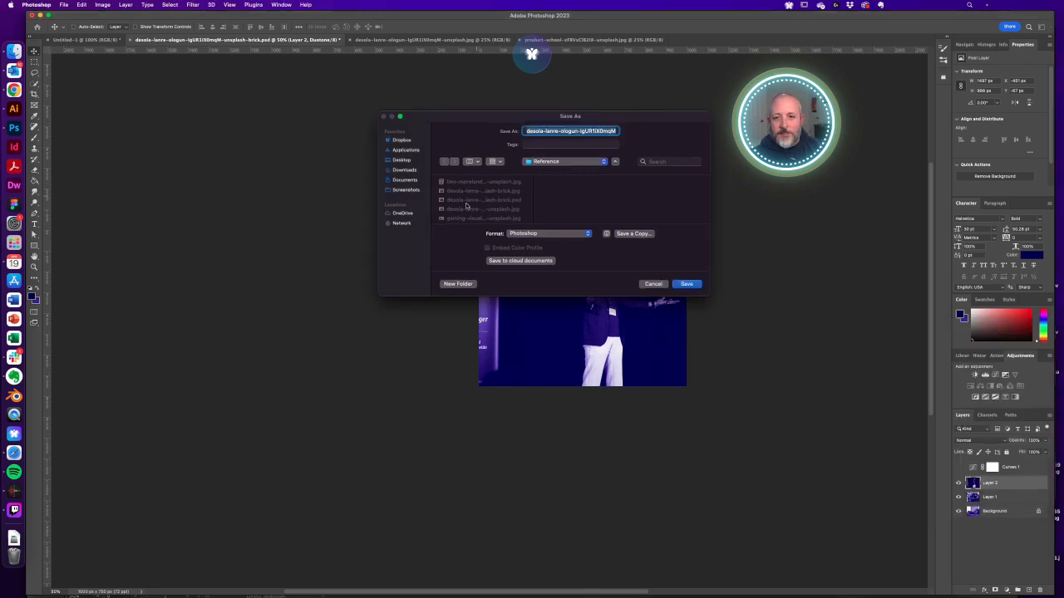
{"action": "scroll", "coordinate": [467, 205], "scroll_direction": "down", "scroll_amount": 3}
{"action": "scroll", "coordinate": [467, 205], "scroll_direction": "down", "scroll_amount": 2}
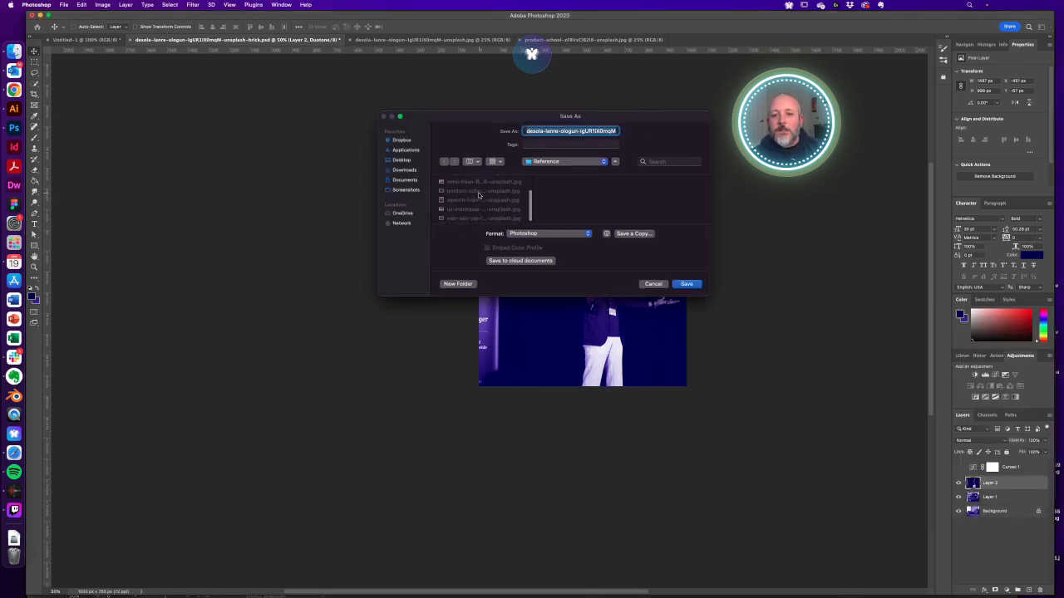
{"action": "left_click", "coordinate": [479, 191]}
{"action": "left_click", "coordinate": [605, 133]}
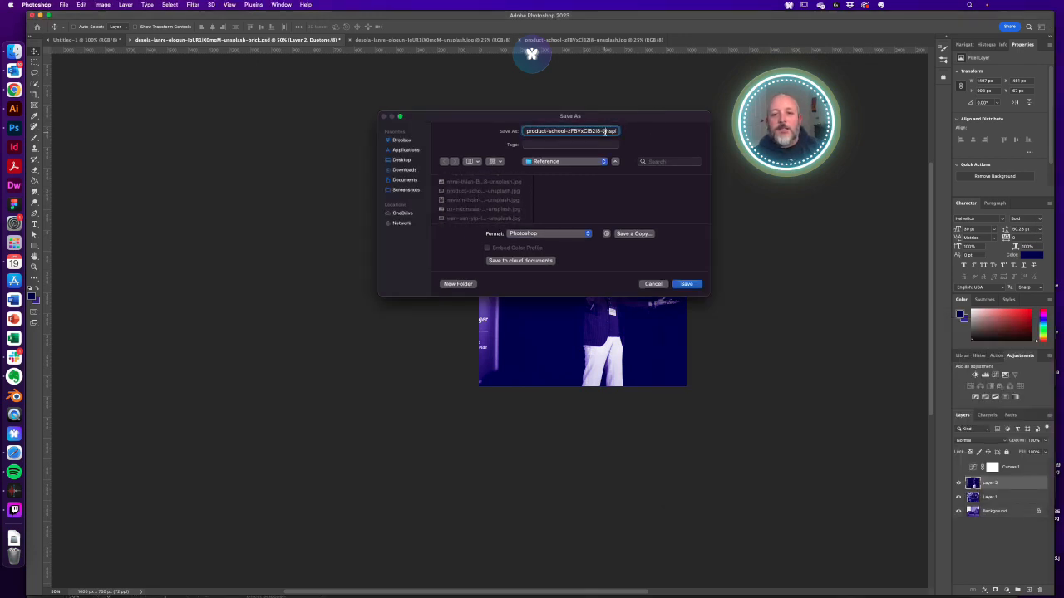
{"action": "key", "text": "super+Right"}
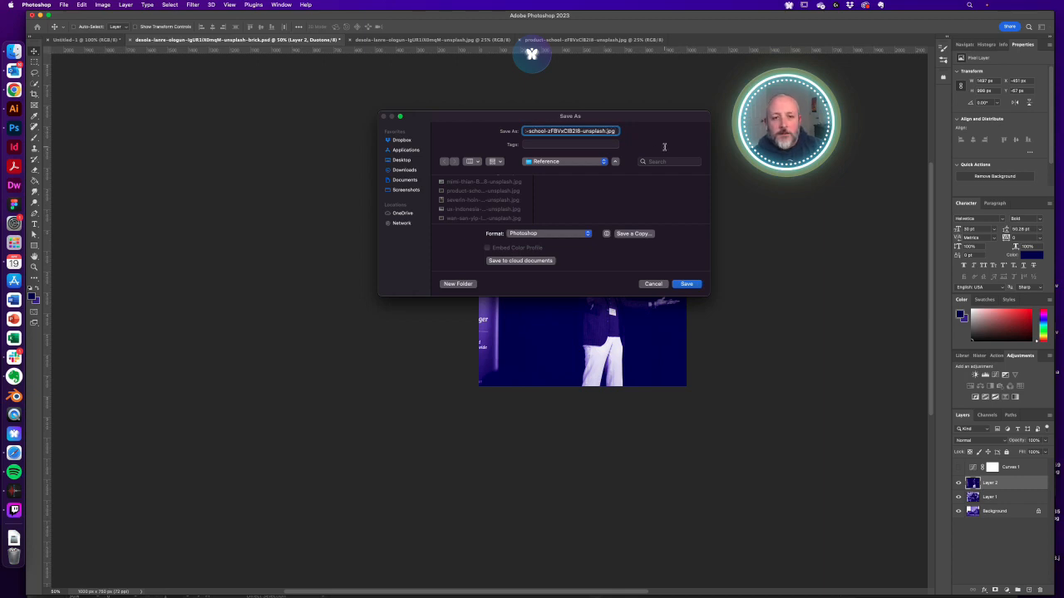
{"action": "type", "text": "-bl"}
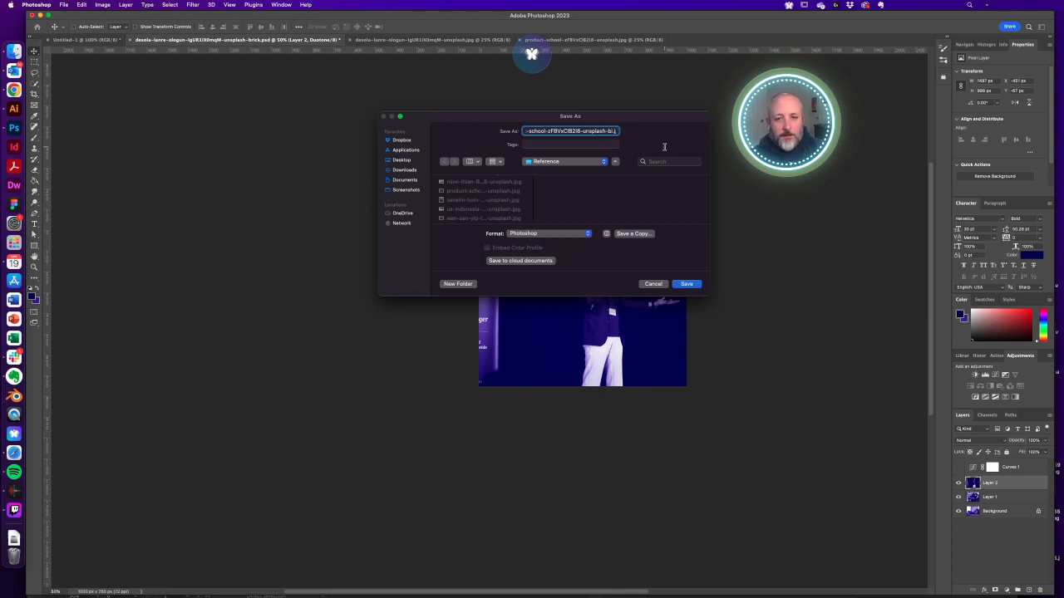
{"action": "type", "text": "ue"}
{"action": "key", "text": "Return"}
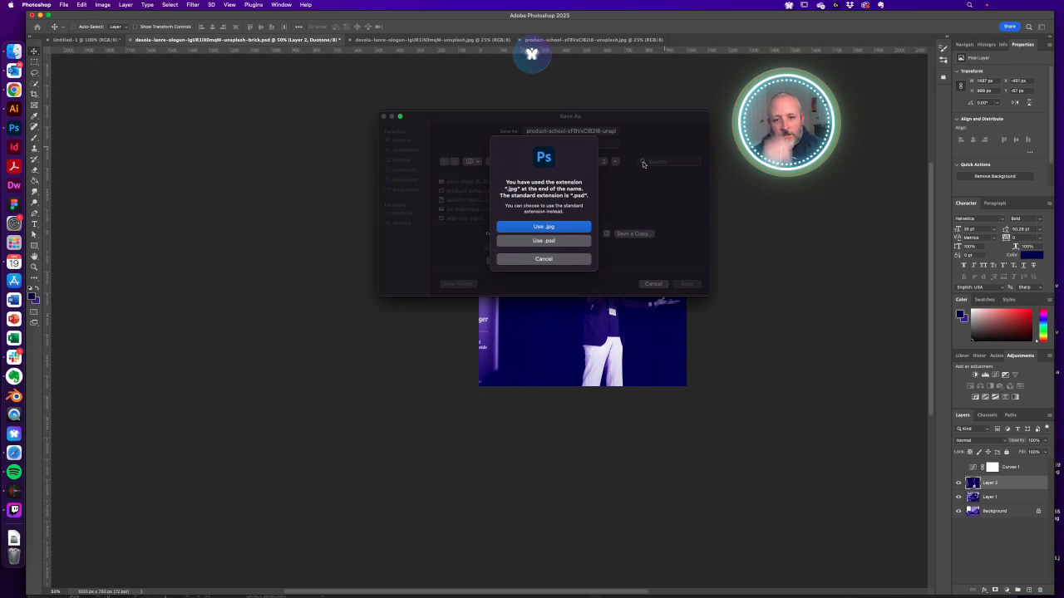
{"action": "left_click", "coordinate": [546, 243]}
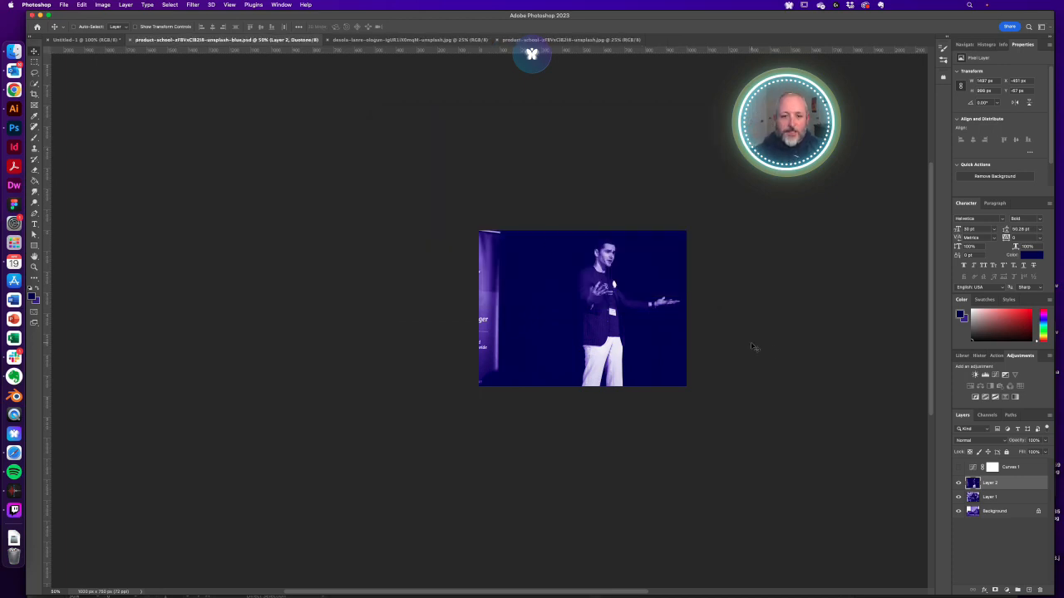
{"action": "key", "text": "alt+shift+super+s"}
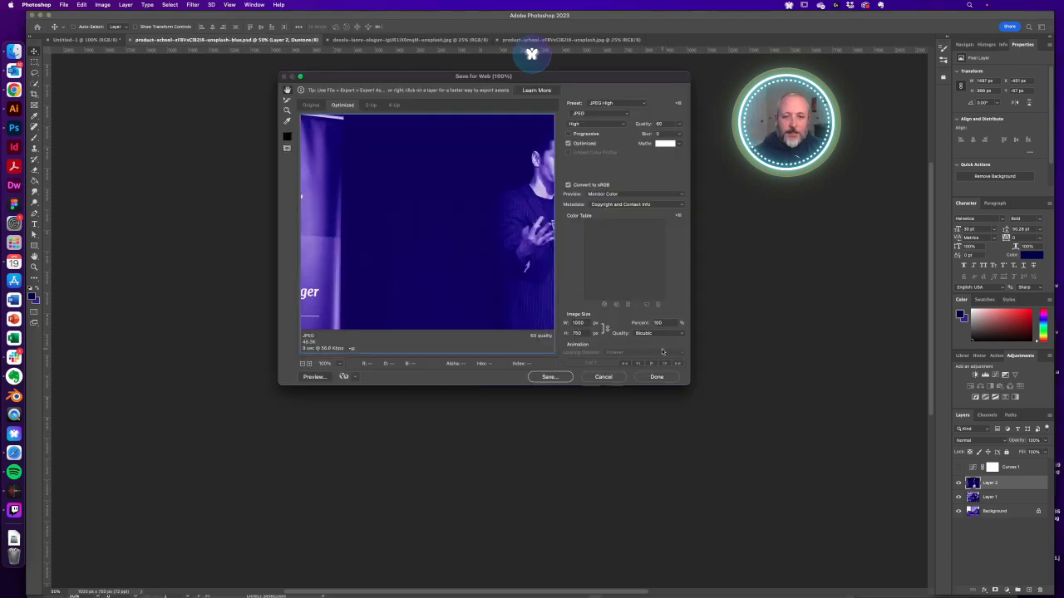
{"action": "left_click", "coordinate": [643, 378]}
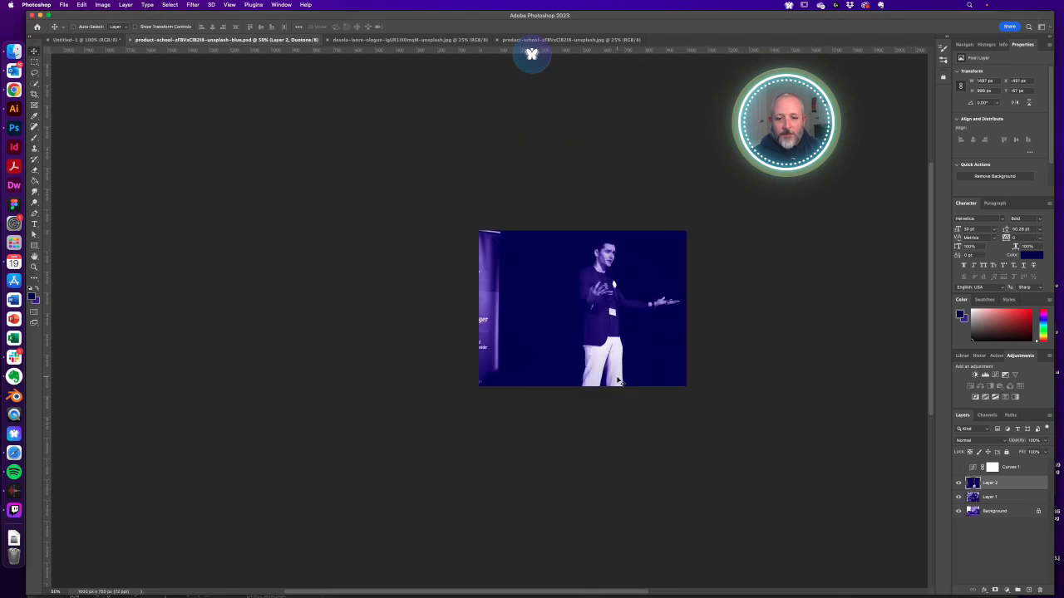
Select the cut-off lettering on the banner at the photo's edge with separate rectangular marquees combined into one selection
{"action": "scroll", "coordinate": [477, 309], "scroll_direction": "up", "scroll_amount": 10}
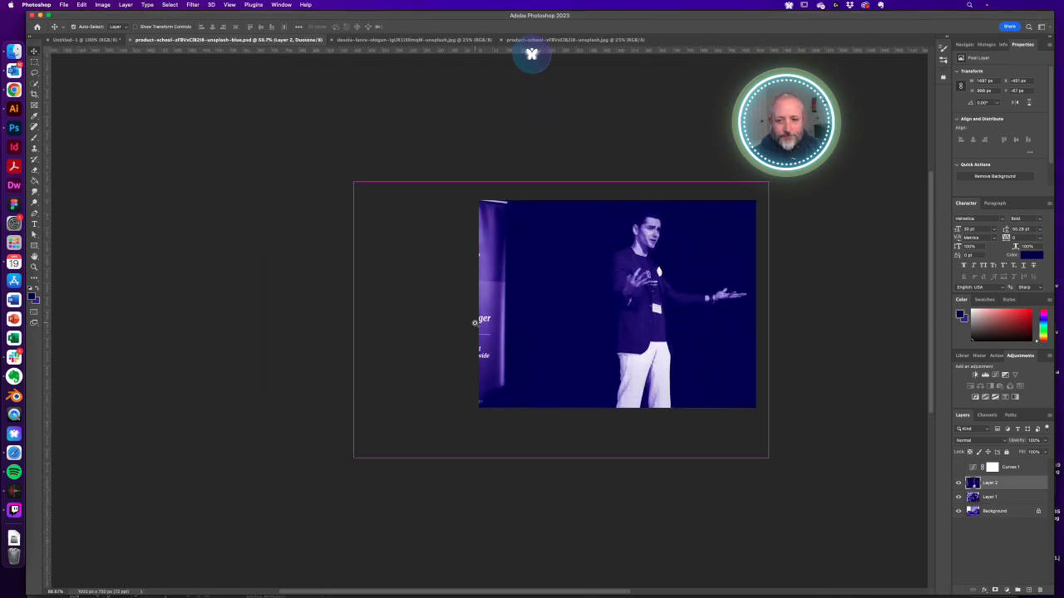
{"action": "key", "text": "m"}
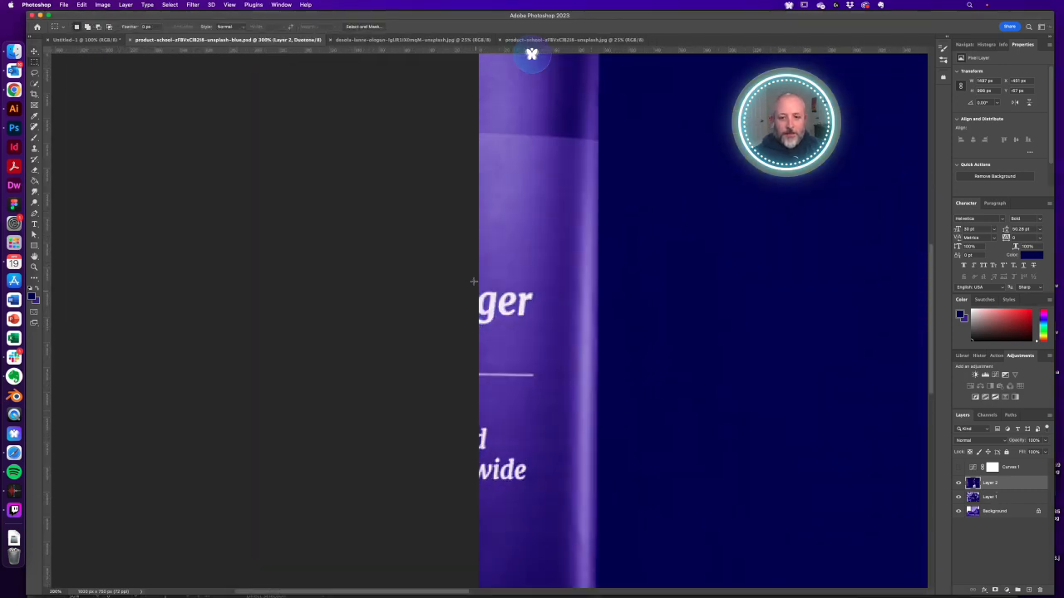
{"action": "left_click_drag", "start_coordinate": [466, 265], "coordinate": [542, 343]}
{"action": "left_click_drag", "start_coordinate": [466, 414], "coordinate": [530, 493]}
{"action": "left_click_drag", "start_coordinate": [521, 206], "coordinate": [501, 377]}
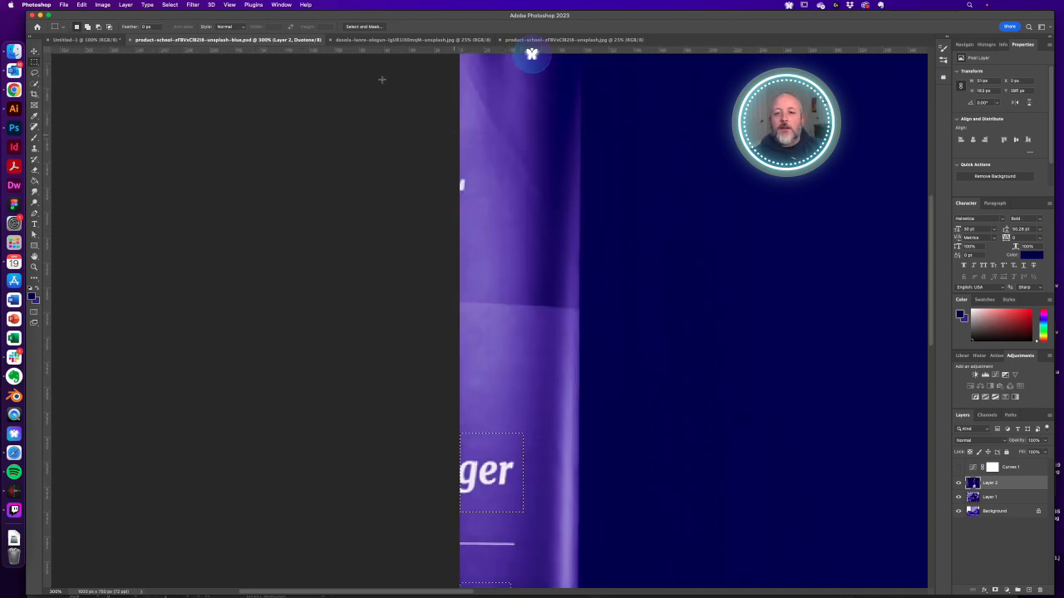
{"action": "left_click_drag", "start_coordinate": [453, 171], "coordinate": [467, 200]}
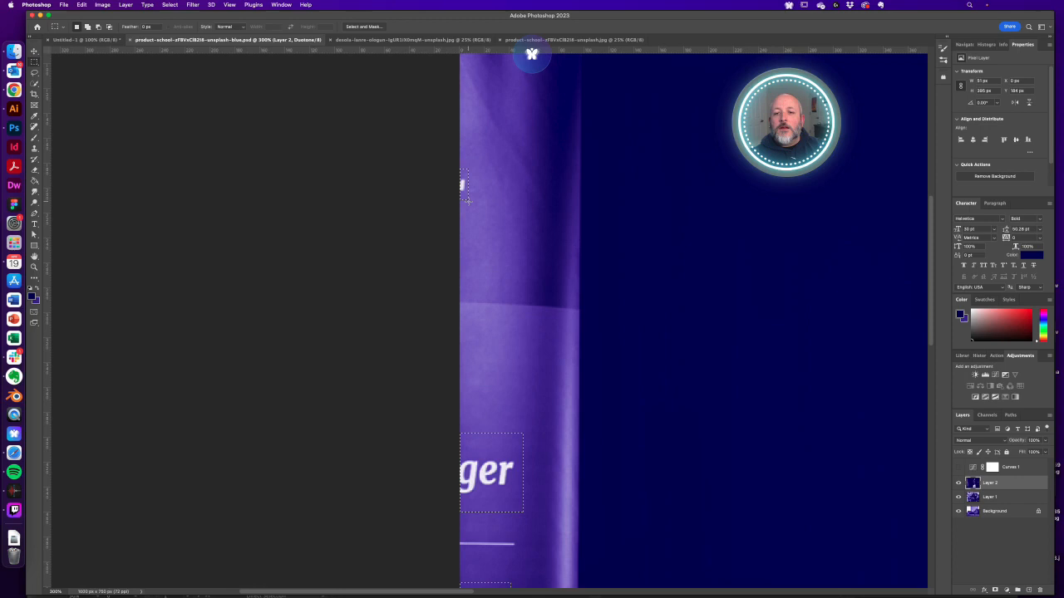
Blur the selected banner lettering with a Gaussian Blur of about 5 pixels and clear the selection
{"action": "left_click", "coordinate": [200, 5]}
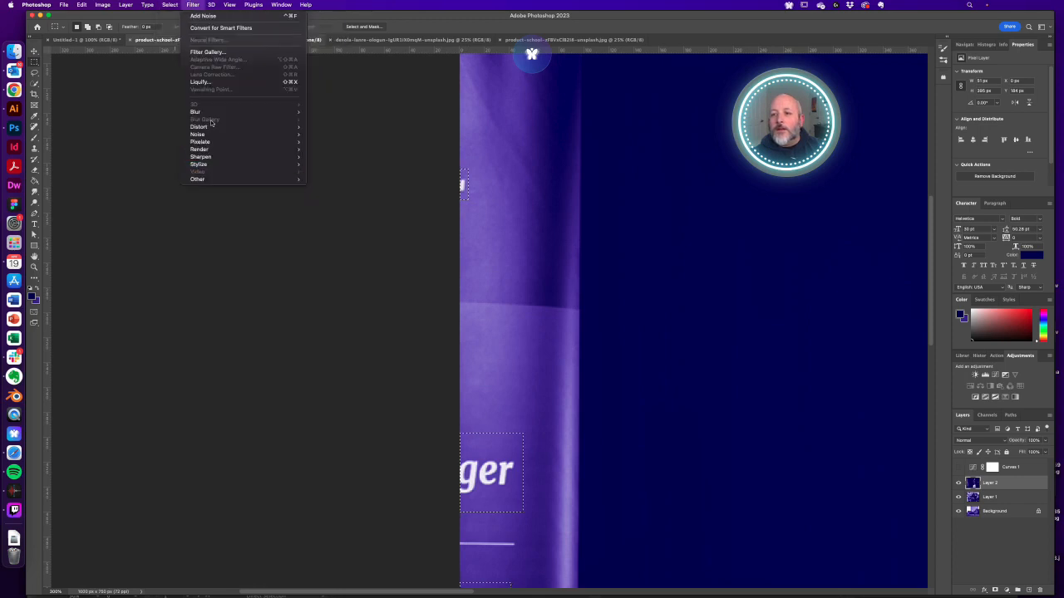
{"action": "mouse_move", "coordinate": [241, 111]}
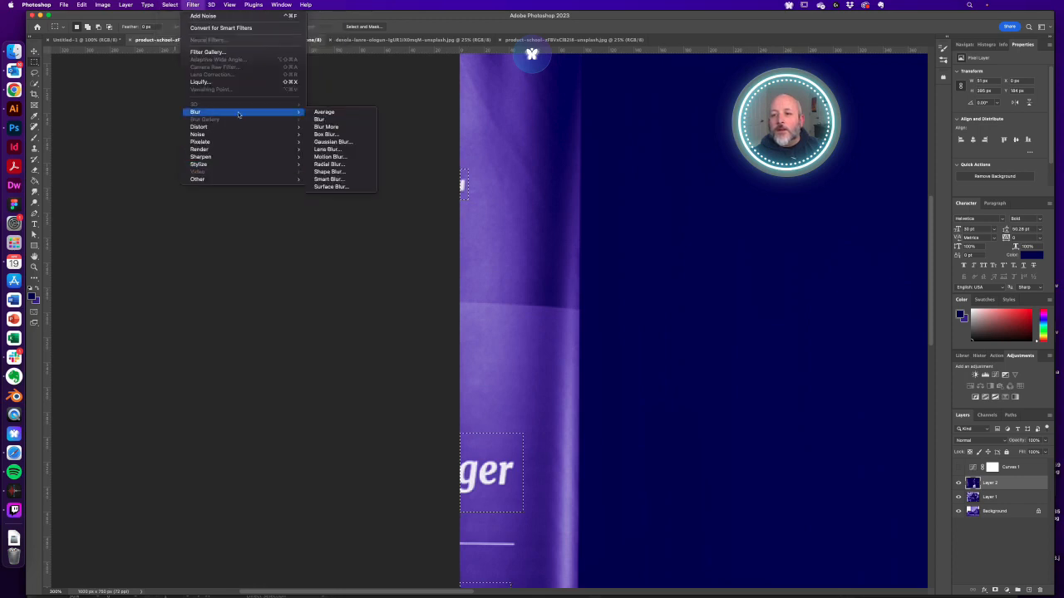
{"action": "left_click", "coordinate": [339, 143]}
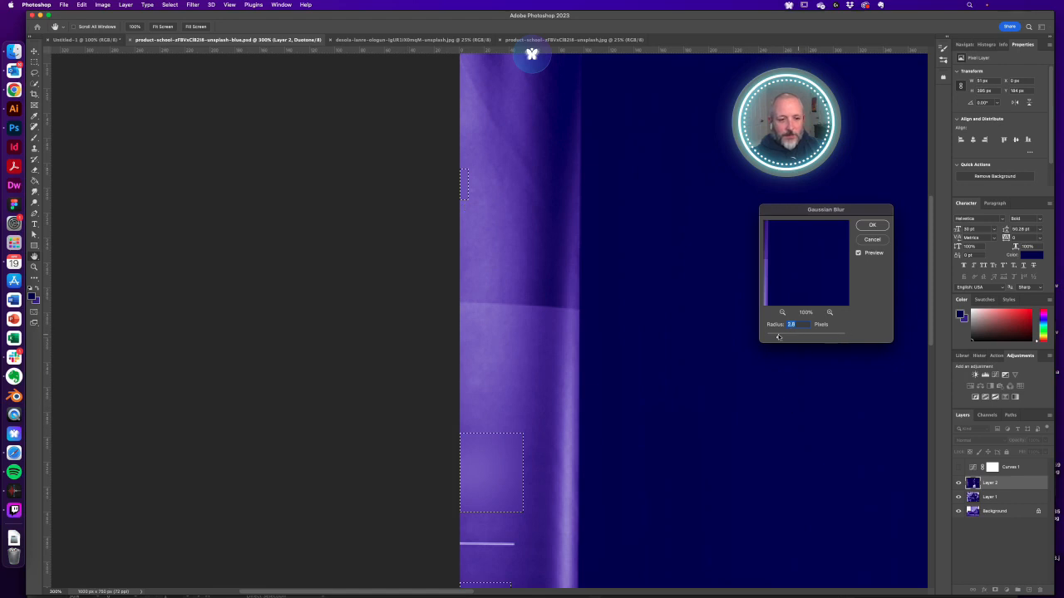
{"action": "left_click_drag", "start_coordinate": [778, 336], "coordinate": [784, 337]}
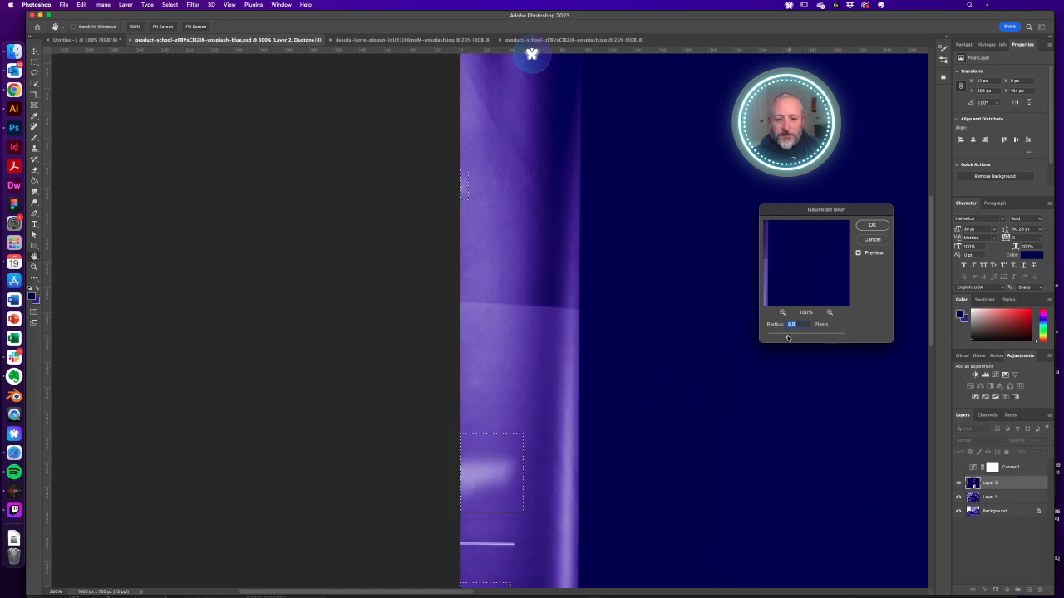
{"action": "left_click", "coordinate": [872, 225]}
{"action": "left_click", "coordinate": [505, 368], "text": "alt"}
{"action": "left_click", "coordinate": [505, 368], "text": "alt"}
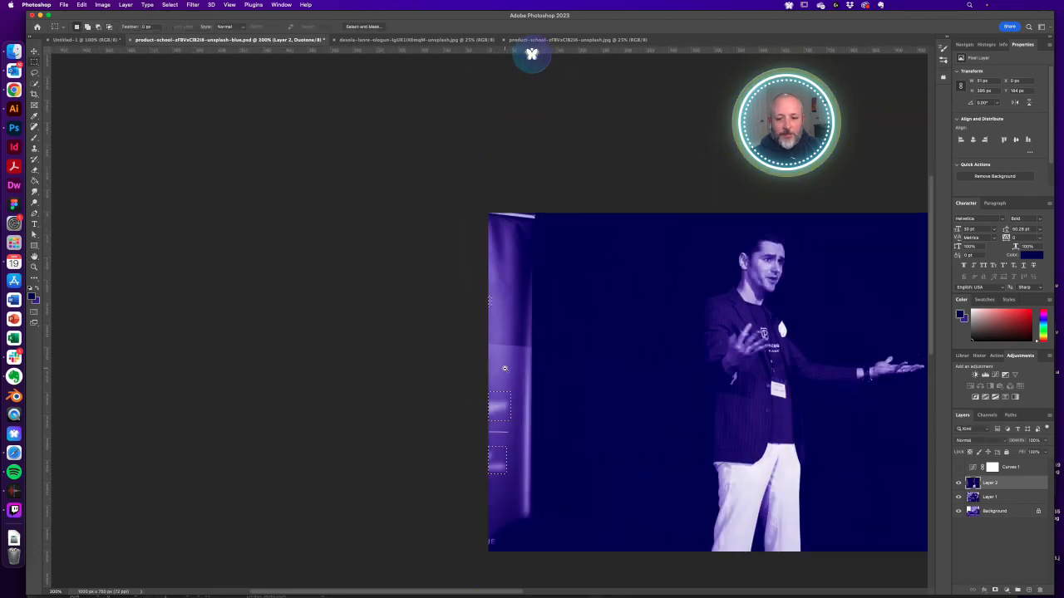
{"action": "left_click", "coordinate": [504, 368], "text": "alt"}
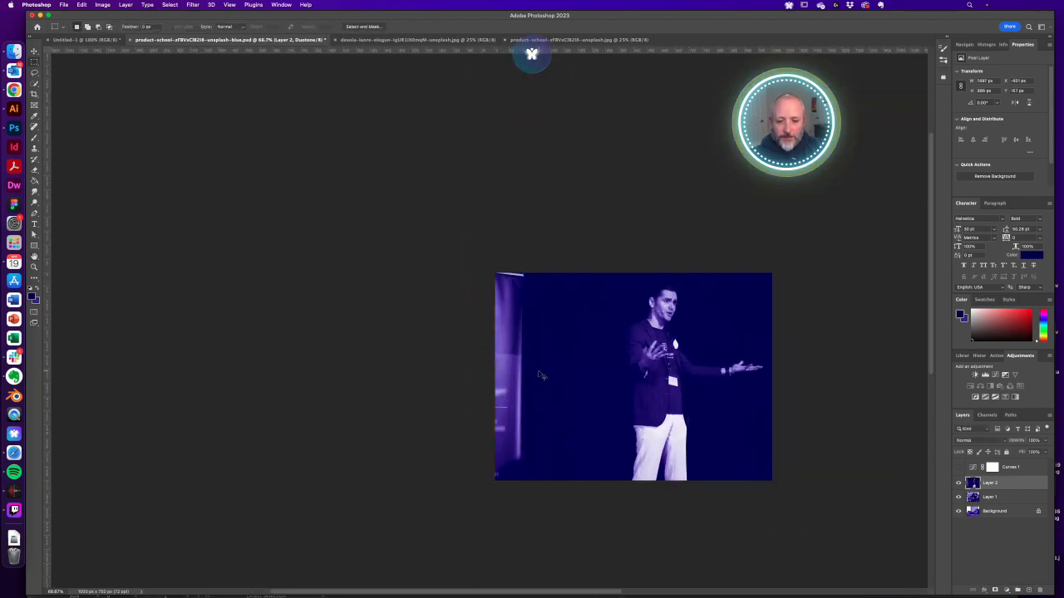
Clone nearby plain backdrop over the cut-off "UB" lettering in the photo's lower banner corner, using an enlarged Clone Stamp brush
{"action": "left_click_drag", "start_coordinate": [482, 480], "coordinate": [544, 503]}
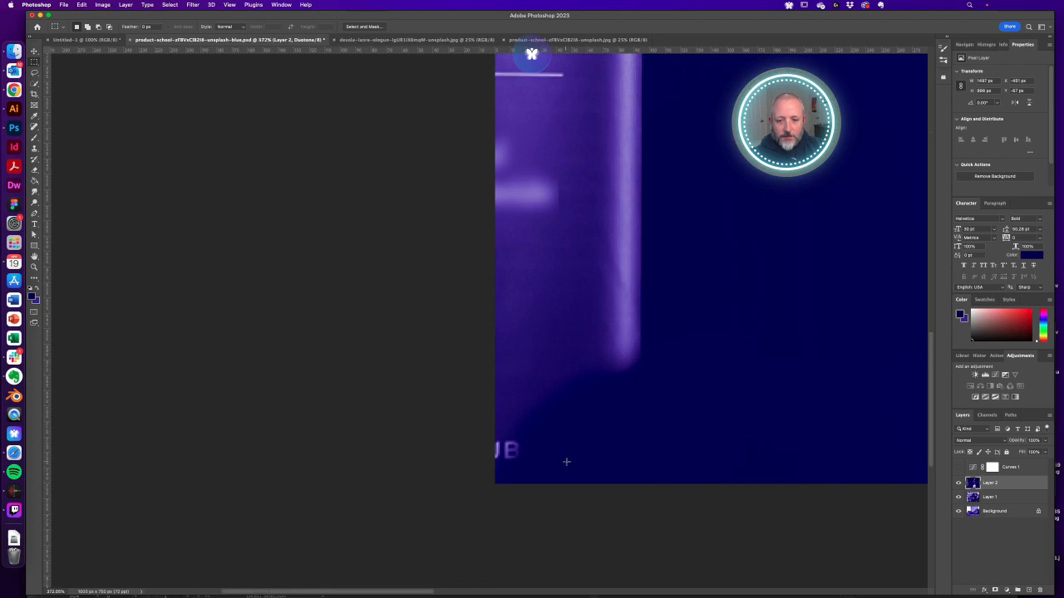
{"action": "key", "text": "s"}
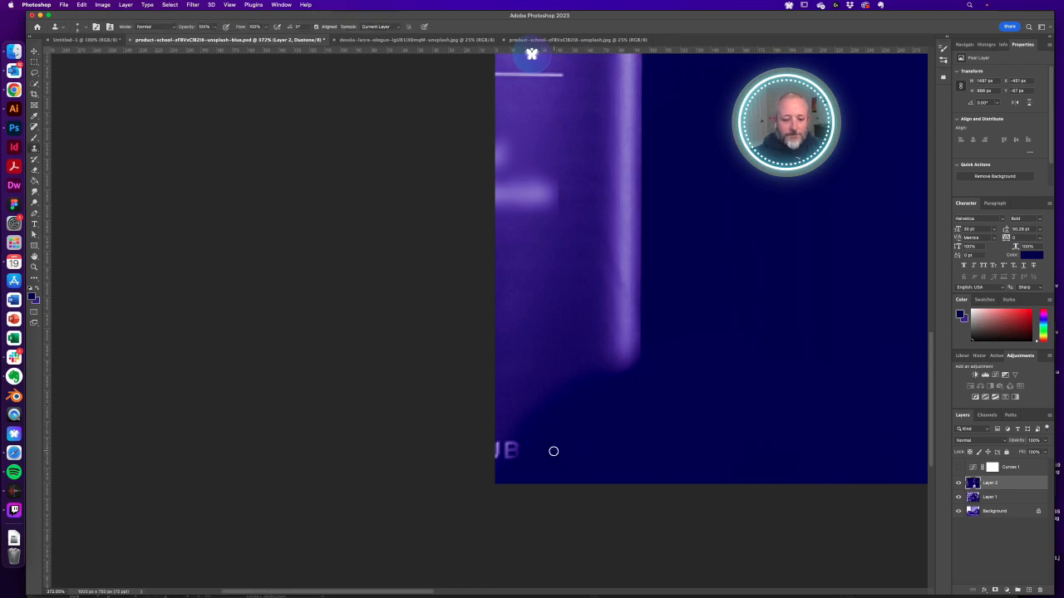
{"action": "key", "text": "bracketright"}
{"action": "key", "text": "bracketright"}
{"action": "key", "text": "bracketright"}
{"action": "key", "text": "bracketright"}
{"action": "key", "text": "bracketright"}
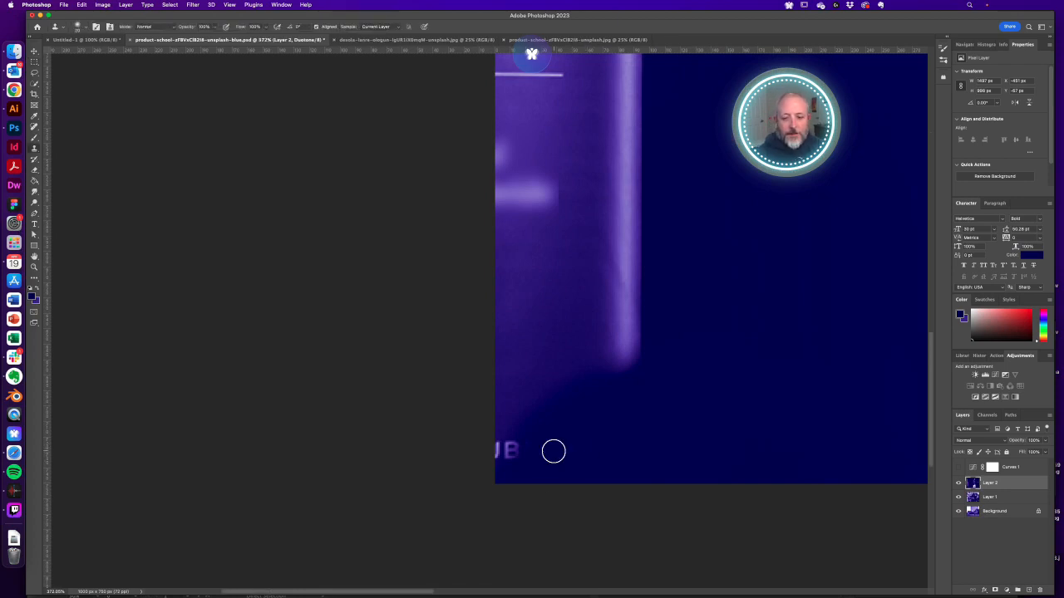
{"action": "left_click", "coordinate": [548, 398], "text": "alt"}
{"action": "mouse_move", "coordinate": [511, 444]}
{"action": "left_mouse_down"}
{"action": "mouse_move", "coordinate": [499, 444]}
{"action": "mouse_move", "coordinate": [539, 463]}
{"action": "left_mouse_up"}
{"action": "left_click", "coordinate": [603, 327], "text": "alt"}
{"action": "left_click", "coordinate": [604, 327], "text": "alt"}
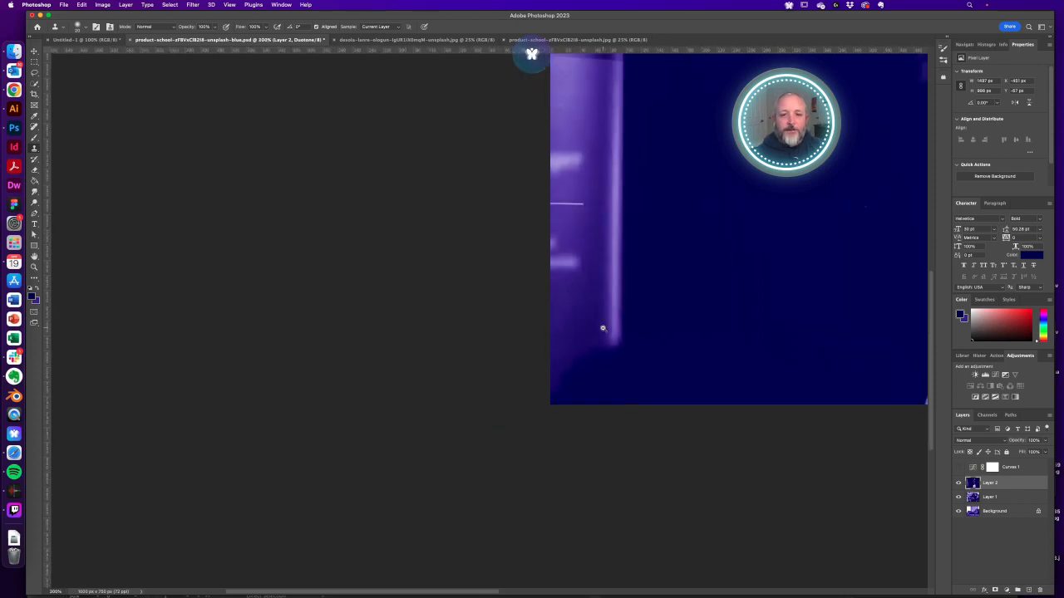
{"action": "left_click", "coordinate": [603, 328], "text": "alt"}
{"action": "left_click_drag", "start_coordinate": [656, 292], "coordinate": [453, 450]}
{"action": "mouse_move", "coordinate": [371, 456]}
{"action": "left_mouse_down"}
{"action": "mouse_move", "coordinate": [452, 486]}
{"action": "mouse_move", "coordinate": [423, 460]}
{"action": "mouse_move", "coordinate": [428, 447]}
{"action": "mouse_move", "coordinate": [438, 477]}
{"action": "left_mouse_up"}
{"action": "left_click", "coordinate": [413, 462], "text": "alt"}
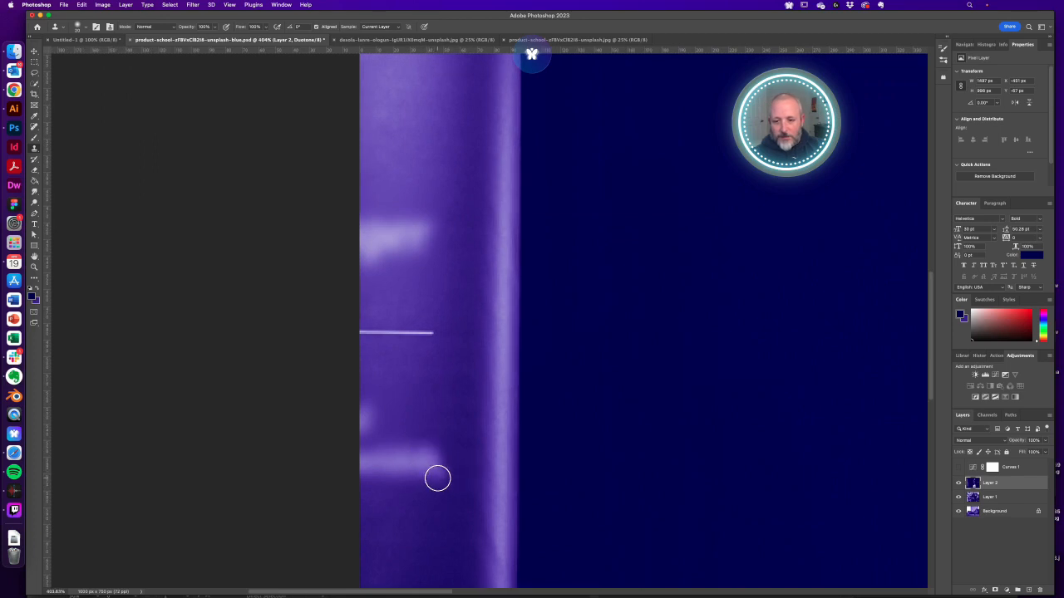
{"action": "scroll", "coordinate": [465, 368], "scroll_direction": "down", "scroll_amount": 5}
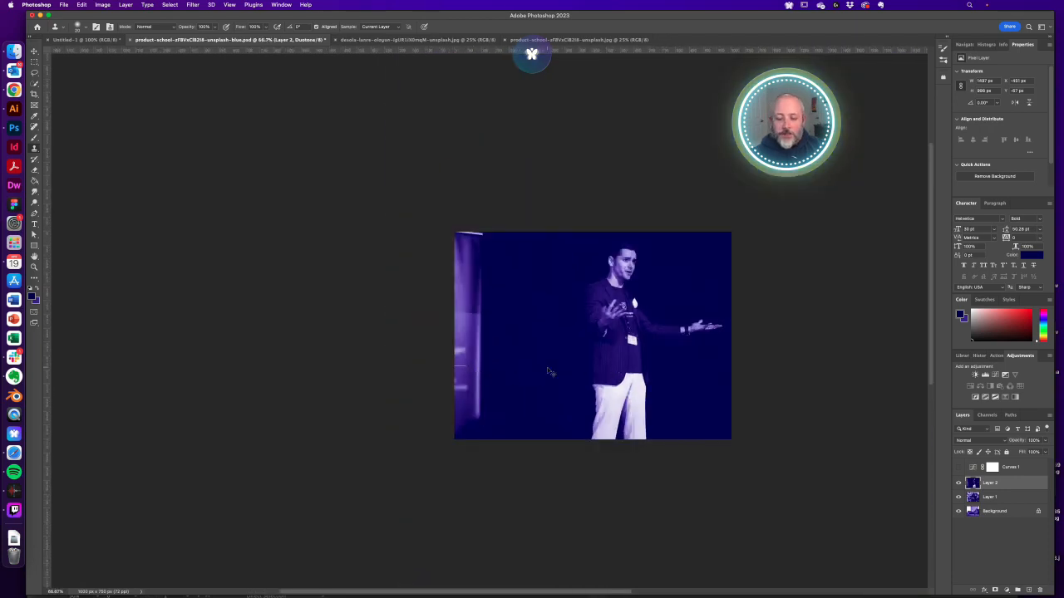
Save the PSD and export a web copy with the JPEG High preset, quality 60, to the Reference folder under the same name
{"action": "key", "text": "super+s"}
{"action": "key", "text": "super+alt+shift+s"}
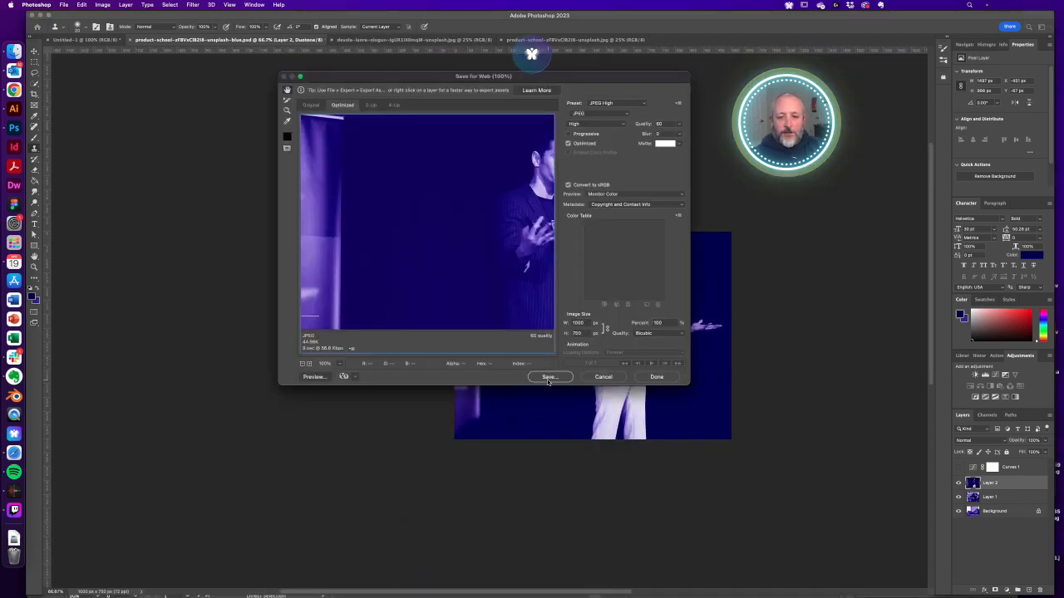
{"action": "left_click", "coordinate": [548, 377]}
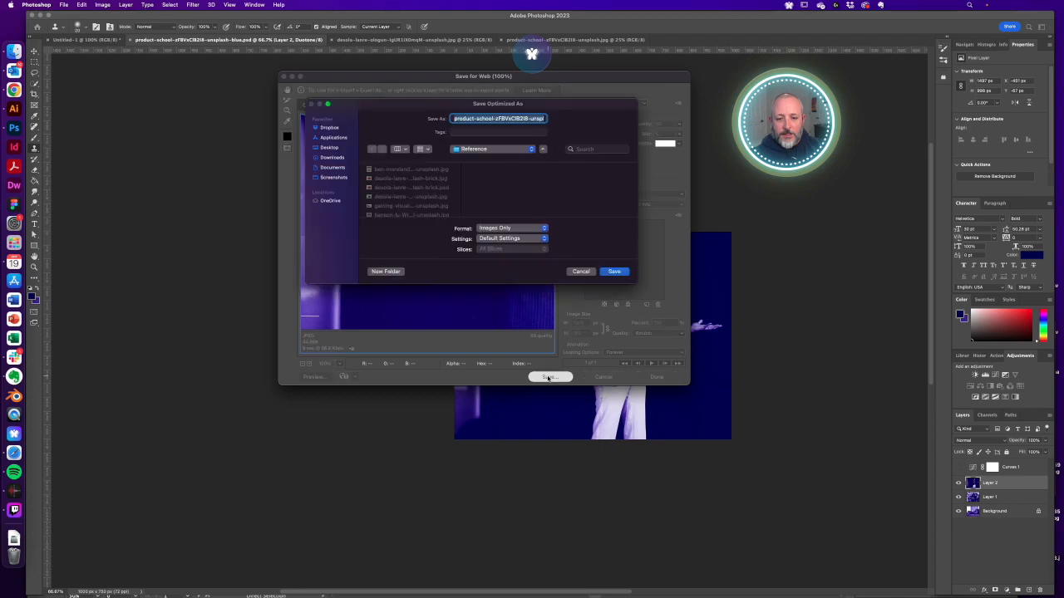
{"action": "left_click", "coordinate": [617, 271]}
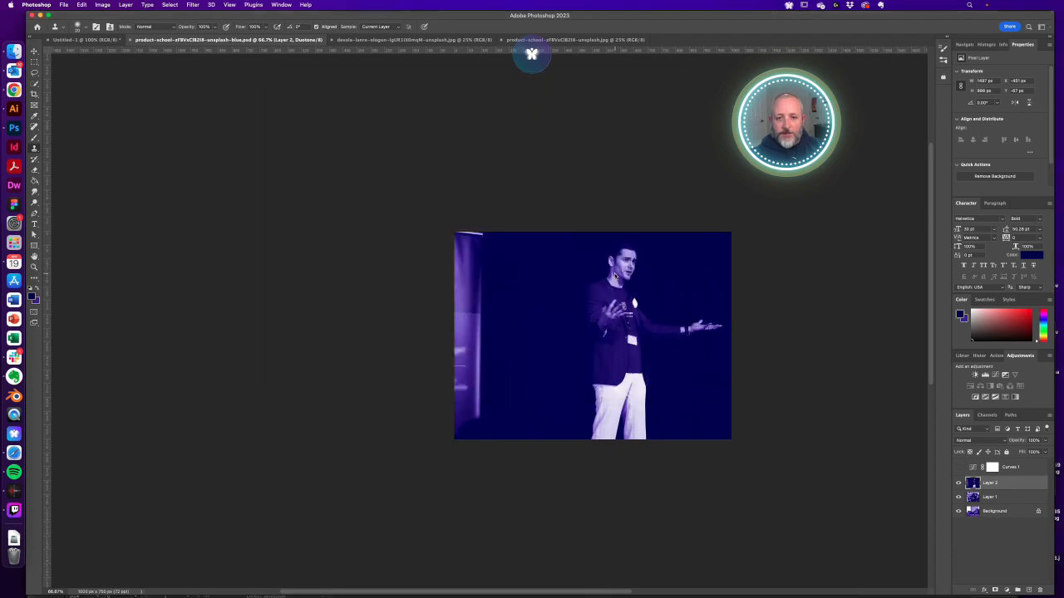
Switch to Illustrator and relink the Speaking section's photo to the product-school "-blue" JPG in the Reference folder
{"action": "left_click", "coordinate": [16, 108]}
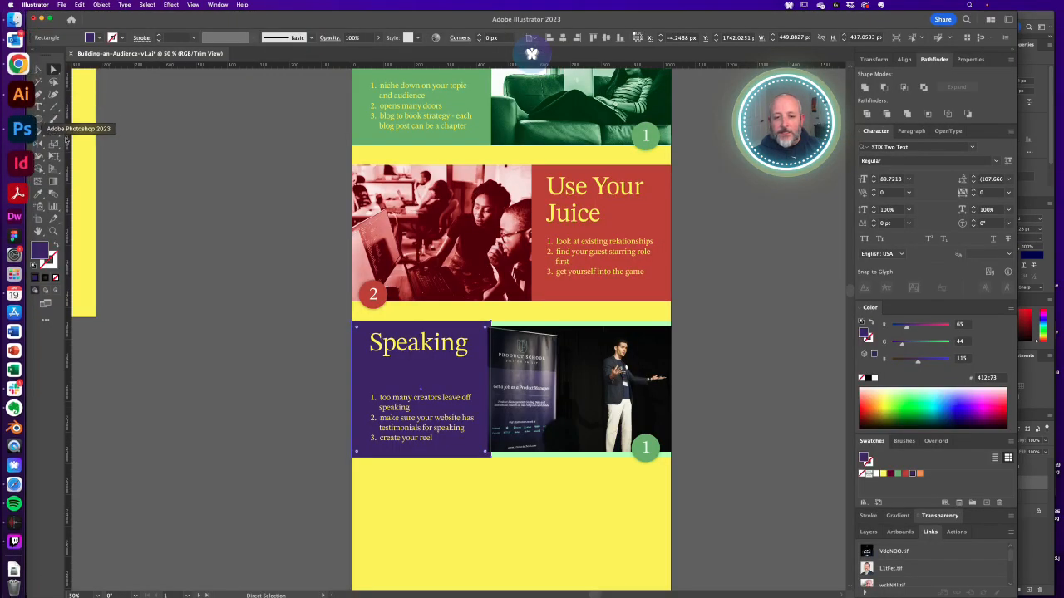
{"action": "left_click", "coordinate": [538, 361]}
{"action": "scroll", "coordinate": [960, 555], "scroll_direction": "up", "scroll_amount": 5}
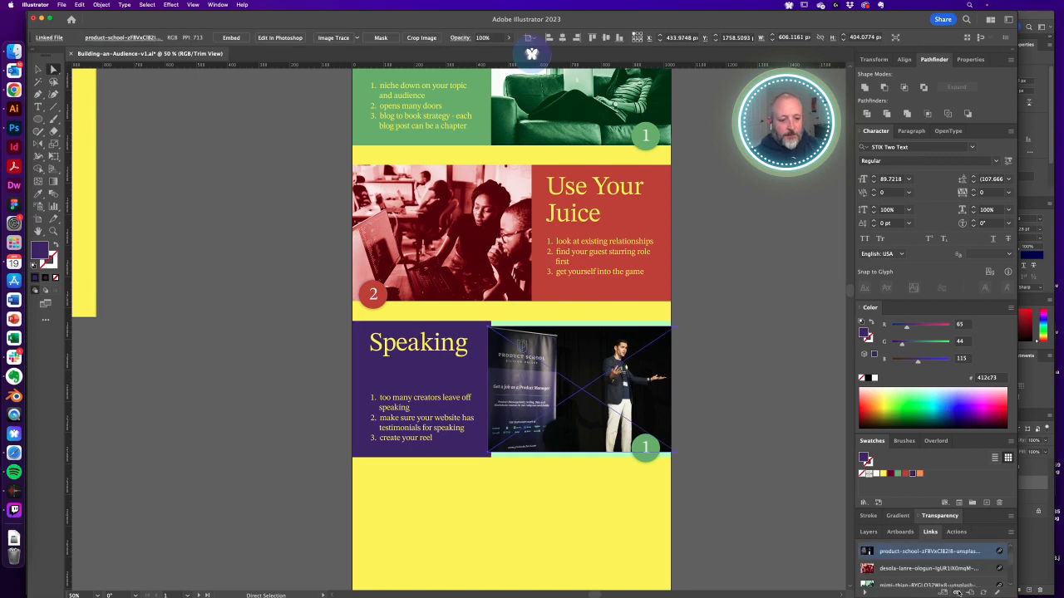
{"action": "left_click", "coordinate": [971, 591]}
{"action": "scroll", "coordinate": [485, 208], "scroll_direction": "down", "scroll_amount": 3}
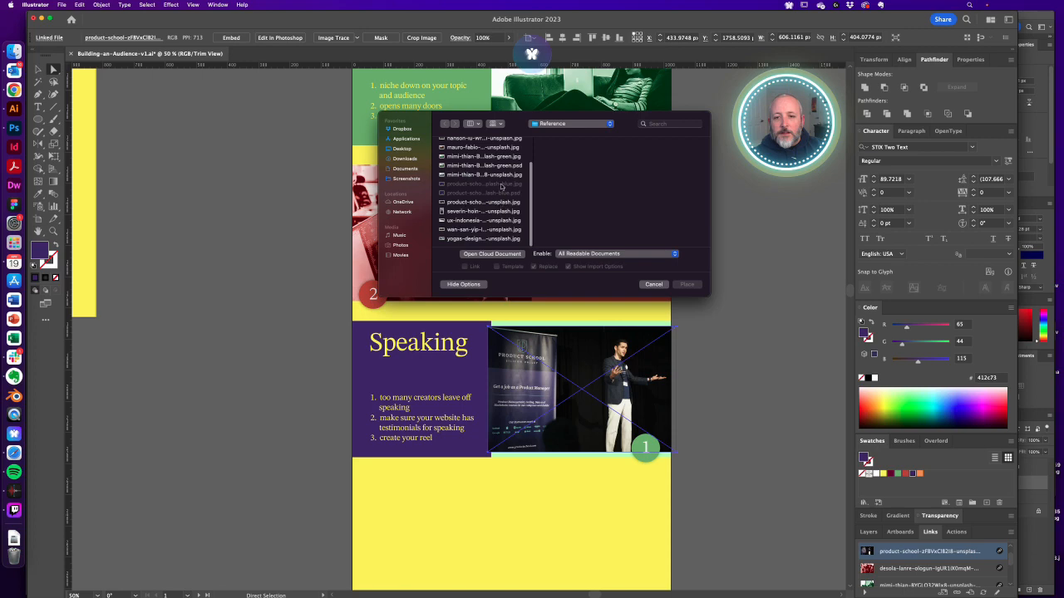
{"action": "left_click", "coordinate": [520, 186]}
{"action": "left_click", "coordinate": [687, 284]}
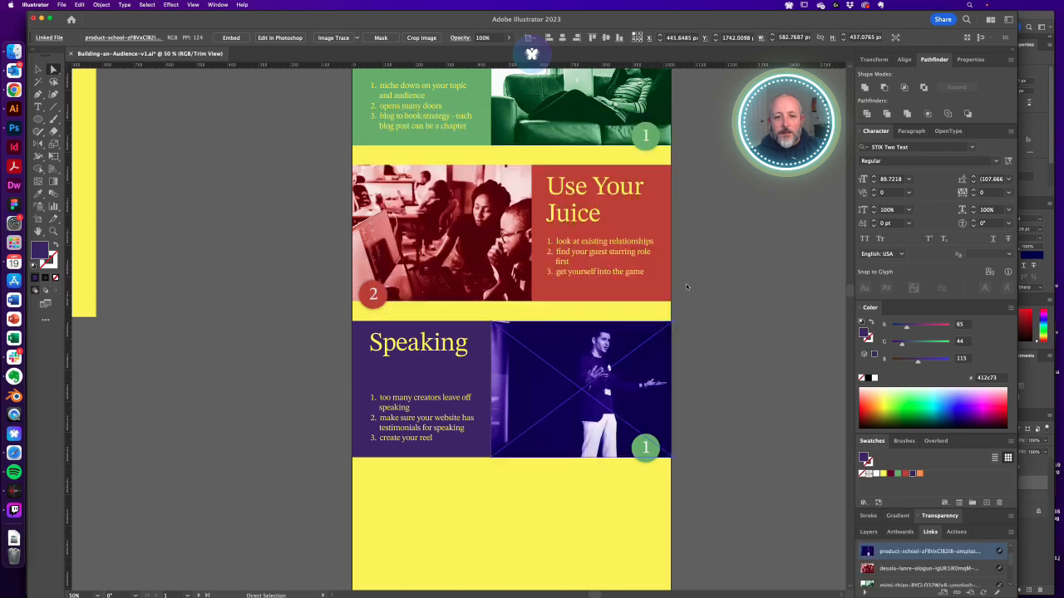
{"action": "left_click", "coordinate": [729, 357]}
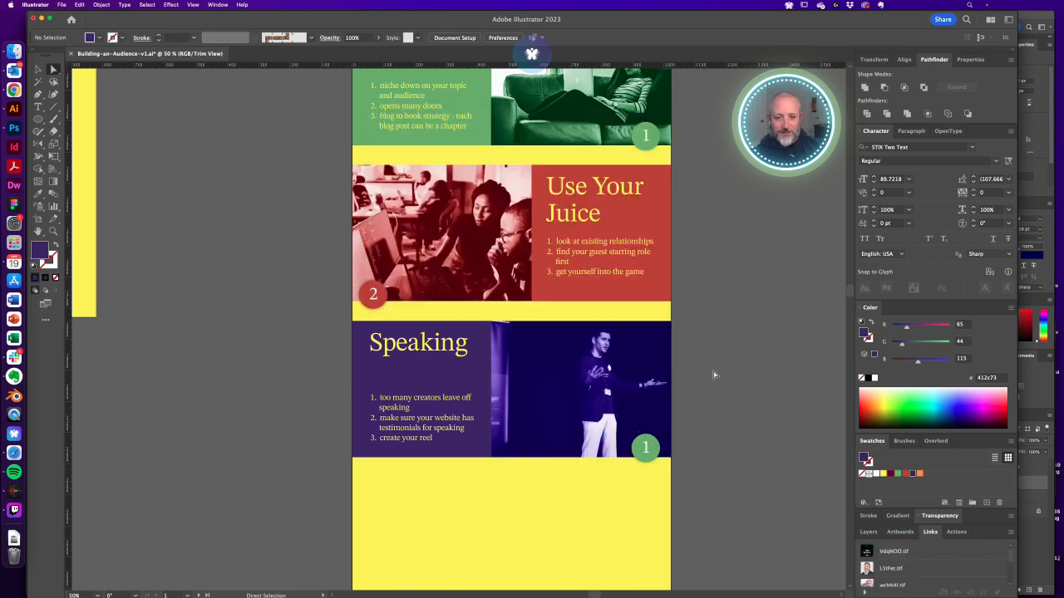
Recolour the Speaking section's green number circle with the purple sampled from the text panel
{"action": "key", "text": "super+space"}
{"action": "left_click_drag", "start_coordinate": [629, 436], "coordinate": [680, 466]}
{"action": "left_click", "coordinate": [655, 454]}
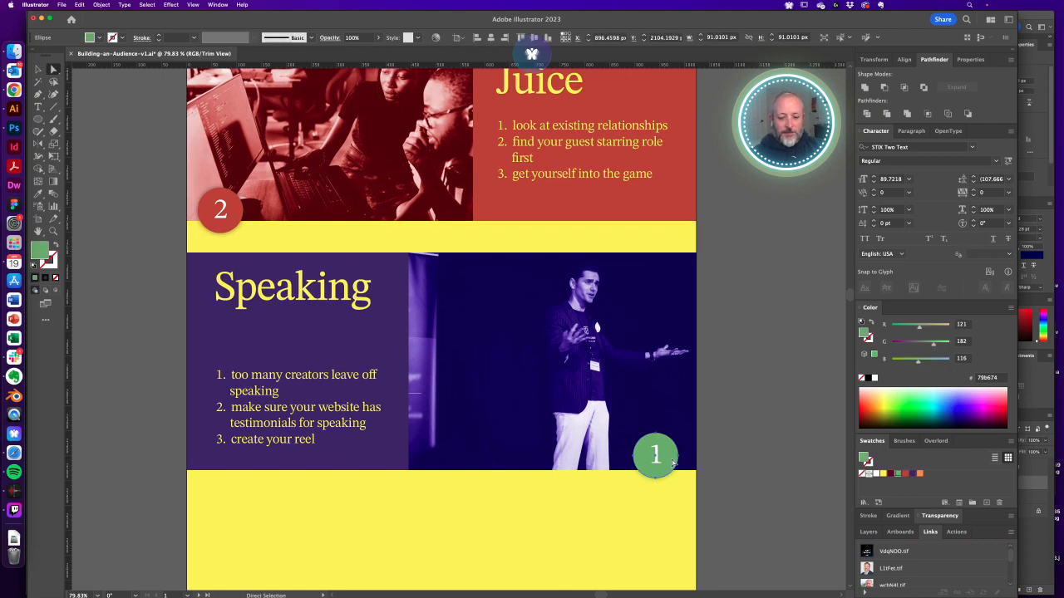
{"action": "key", "text": "i"}
{"action": "left_click", "coordinate": [381, 325]}
{"action": "key", "text": "a"}
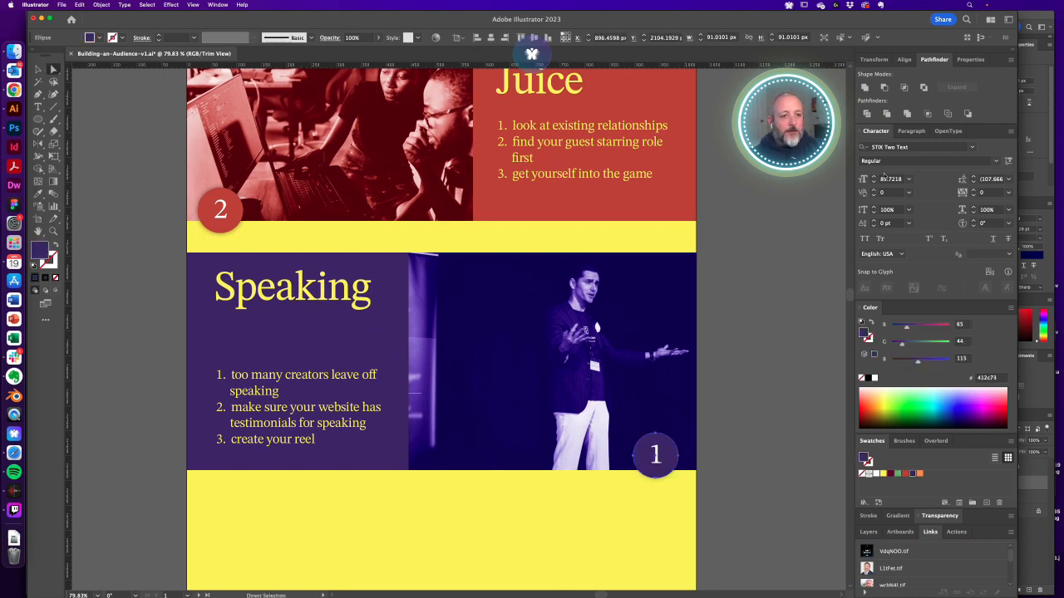
Set the number circle's Drop Shadow colour to dark blue #0b177f and apply the effect
{"action": "left_click", "coordinate": [967, 65]}
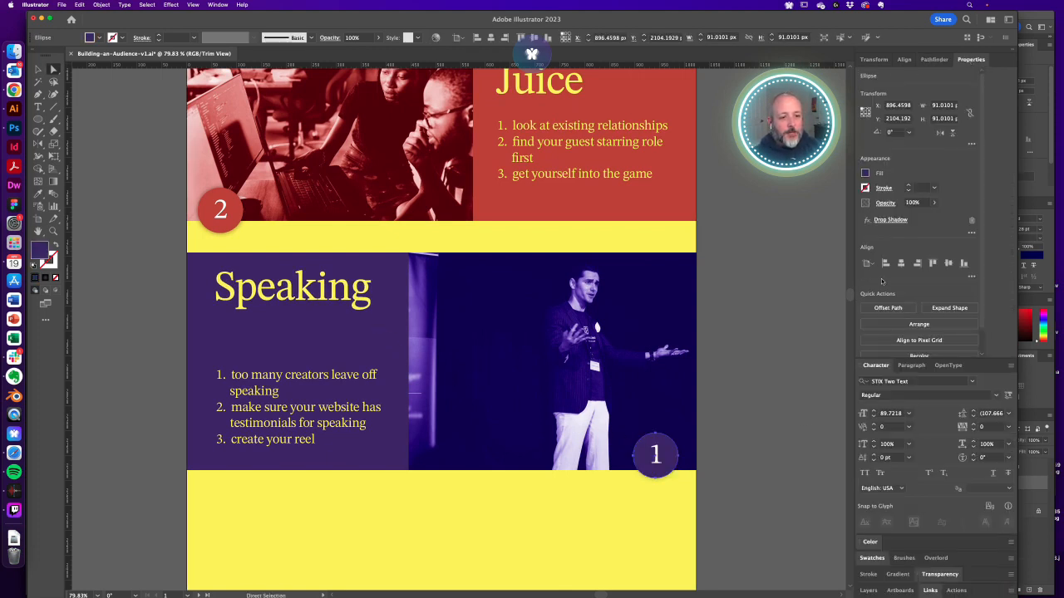
{"action": "left_click", "coordinate": [890, 220]}
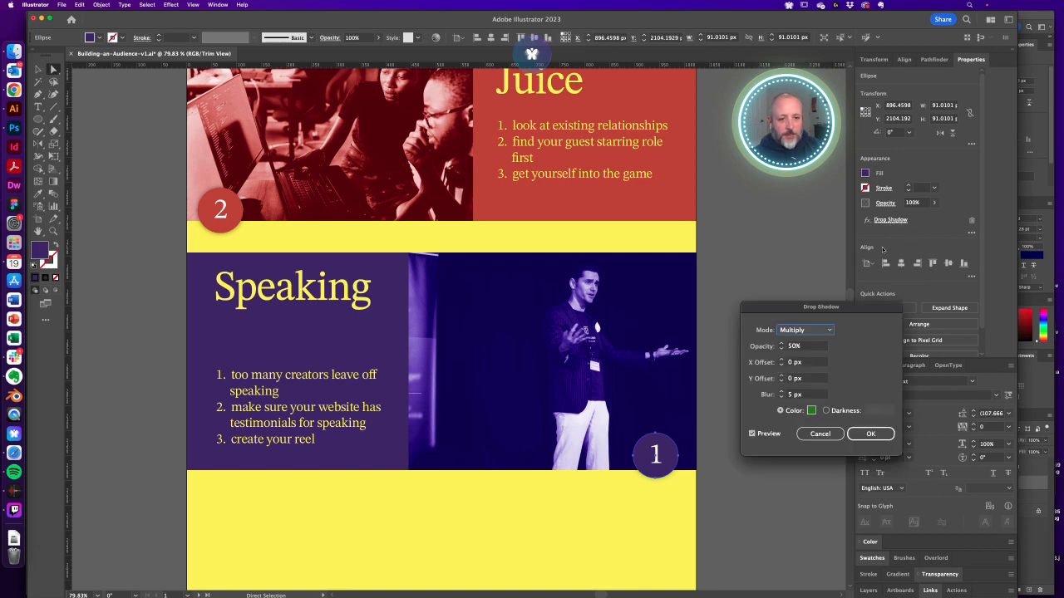
{"action": "left_click", "coordinate": [812, 411]}
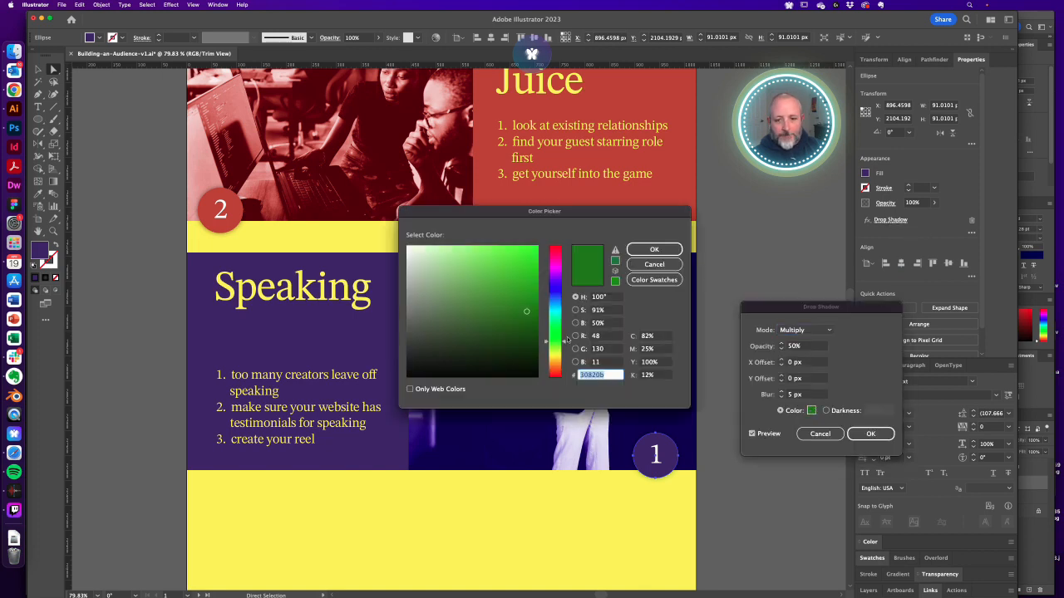
{"action": "left_click_drag", "start_coordinate": [566, 339], "coordinate": [564, 291]}
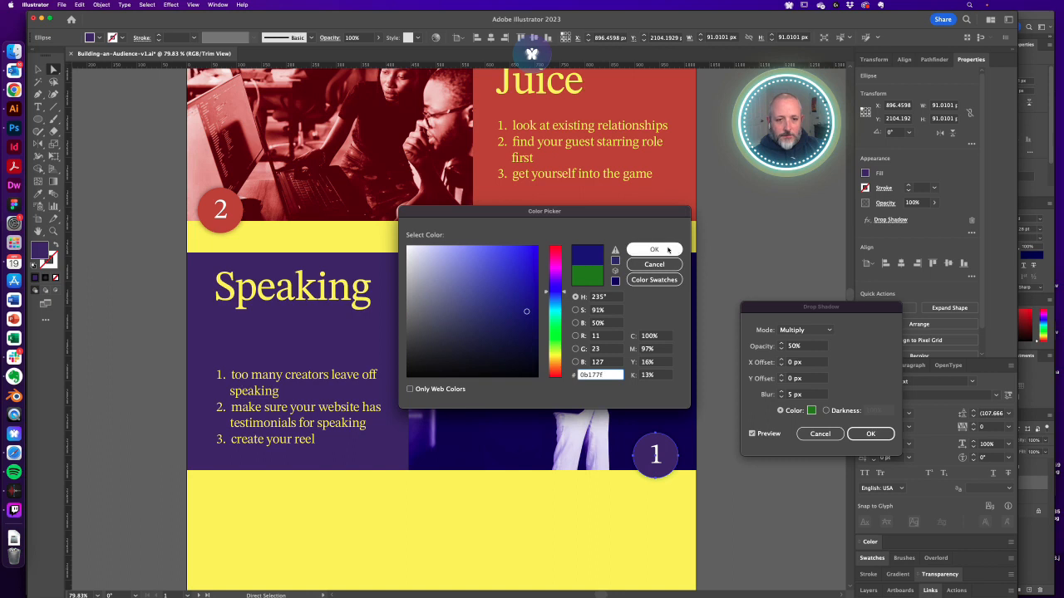
{"action": "left_click", "coordinate": [654, 249]}
{"action": "left_click", "coordinate": [870, 434]}
Replace the number in the Speaking section's circle with 3 and deselect the text
{"action": "key", "text": "t"}
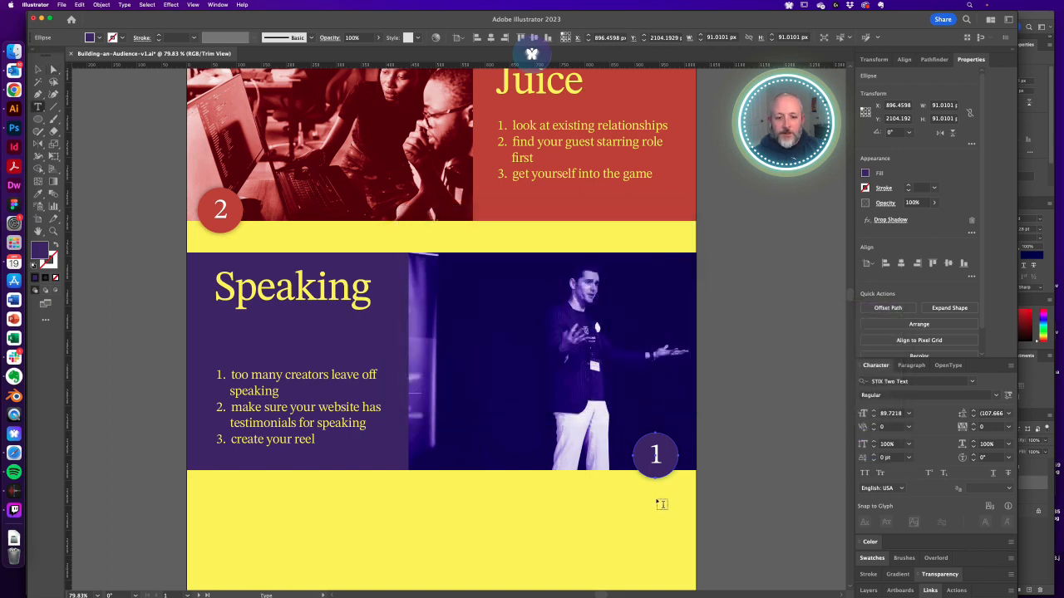
{"action": "double_click", "coordinate": [656, 453]}
{"action": "type", "text": "3"}
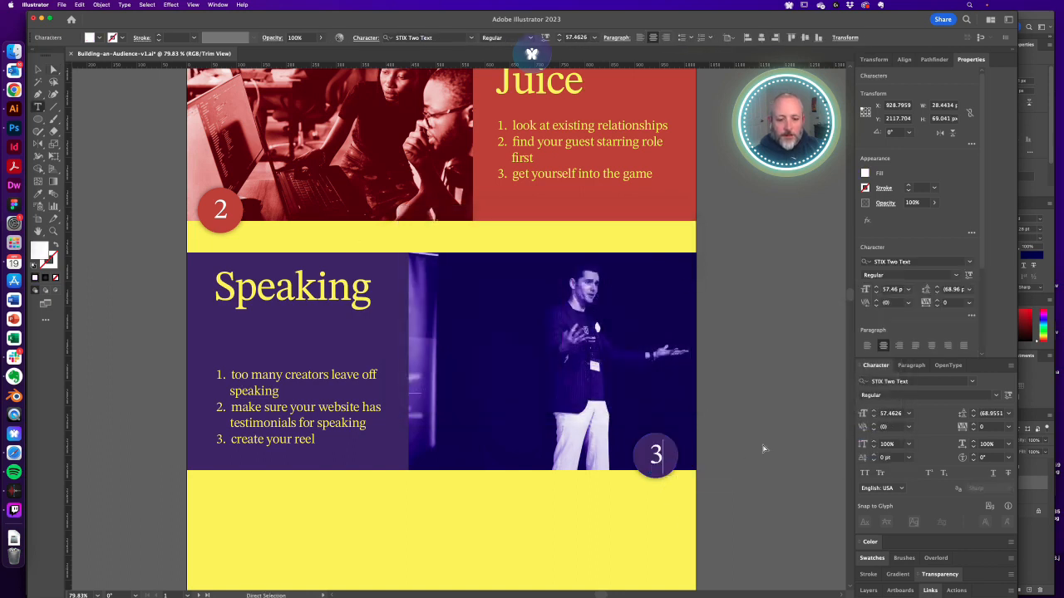
{"action": "left_click", "coordinate": [702, 464], "text": "super"}
Move the "Speaking" heading down inside the purple panel, closer to the numbered list, and deselect it
{"action": "key", "text": "space"}
{"action": "left_click_drag", "start_coordinate": [442, 434], "coordinate": [525, 457]}
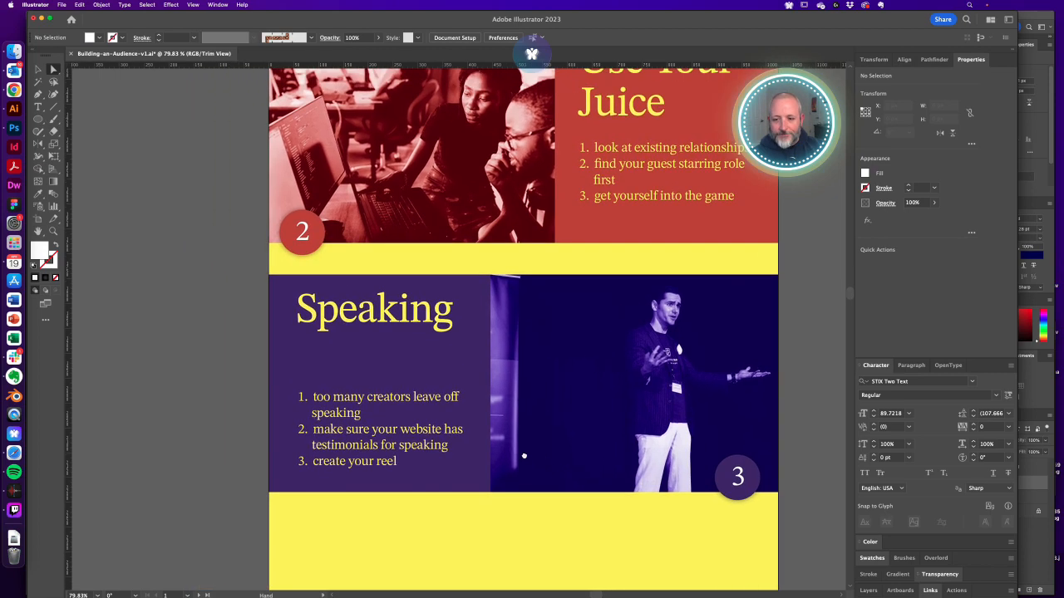
{"action": "left_click", "coordinate": [374, 343], "text": "alt+super"}
{"action": "left_click_drag", "start_coordinate": [466, 307], "coordinate": [467, 392]}
{"action": "left_click", "coordinate": [304, 331]}
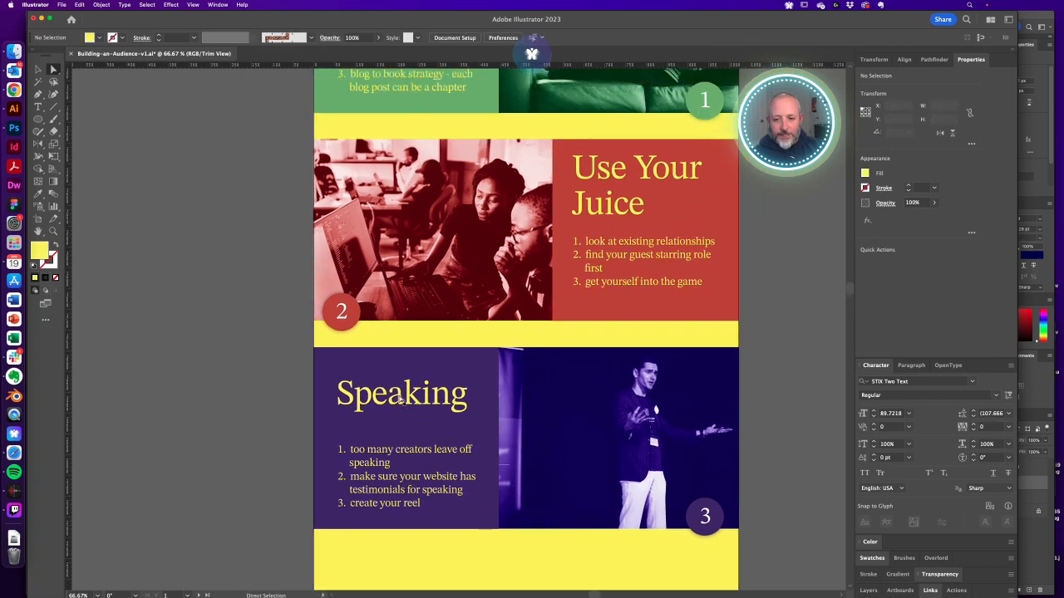
Review the Speaking section alongside the Publish a Book and Use Your Juice sections and the infographic's title
{"action": "scroll", "coordinate": [400, 402], "scroll_direction": "up", "scroll_amount": 3}
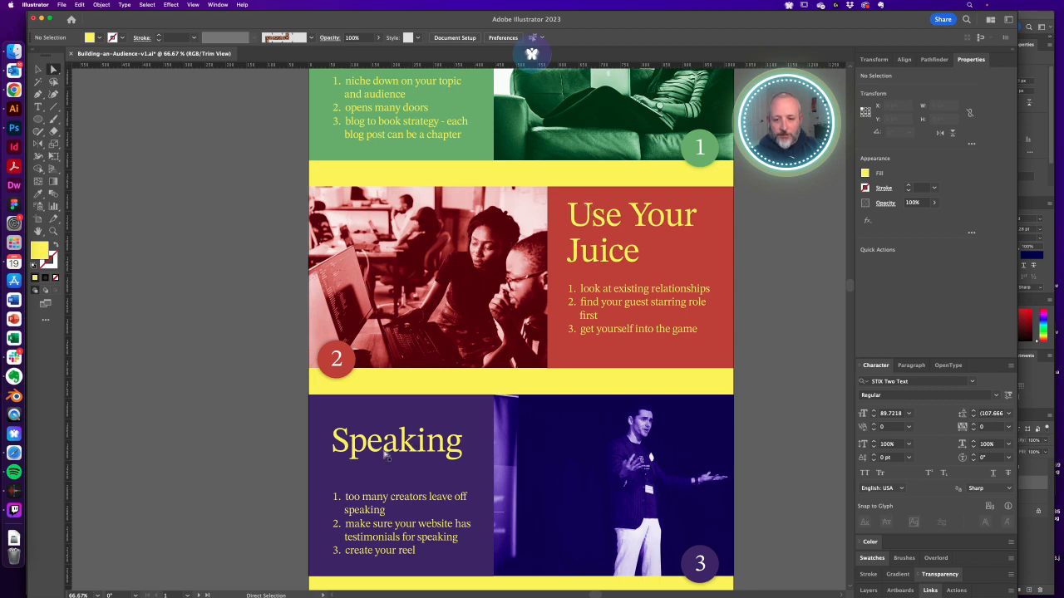
{"action": "left_click", "coordinate": [402, 269], "text": "alt"}
{"action": "scroll", "coordinate": [405, 241], "scroll_direction": "down", "scroll_amount": 4}
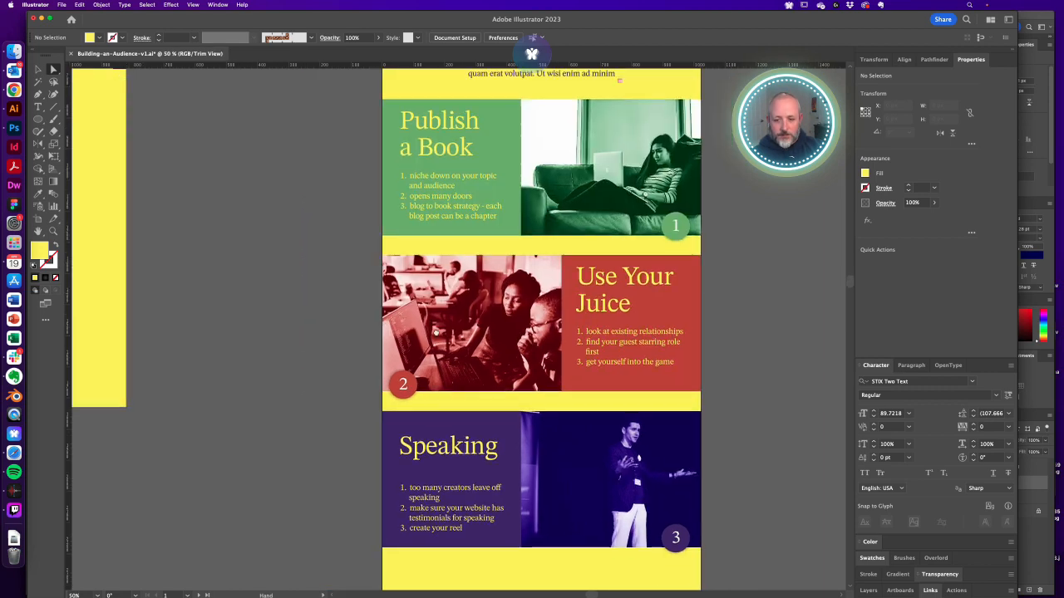
{"action": "left_click_drag", "start_coordinate": [410, 211], "coordinate": [415, 330]}
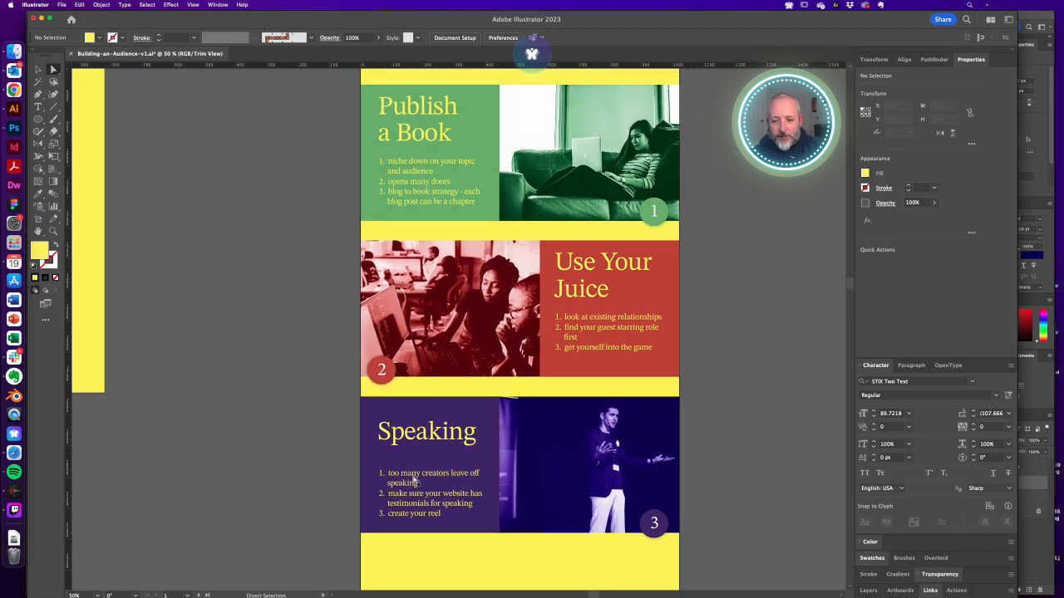
{"action": "left_click_drag", "start_coordinate": [413, 480], "coordinate": [356, 487]}
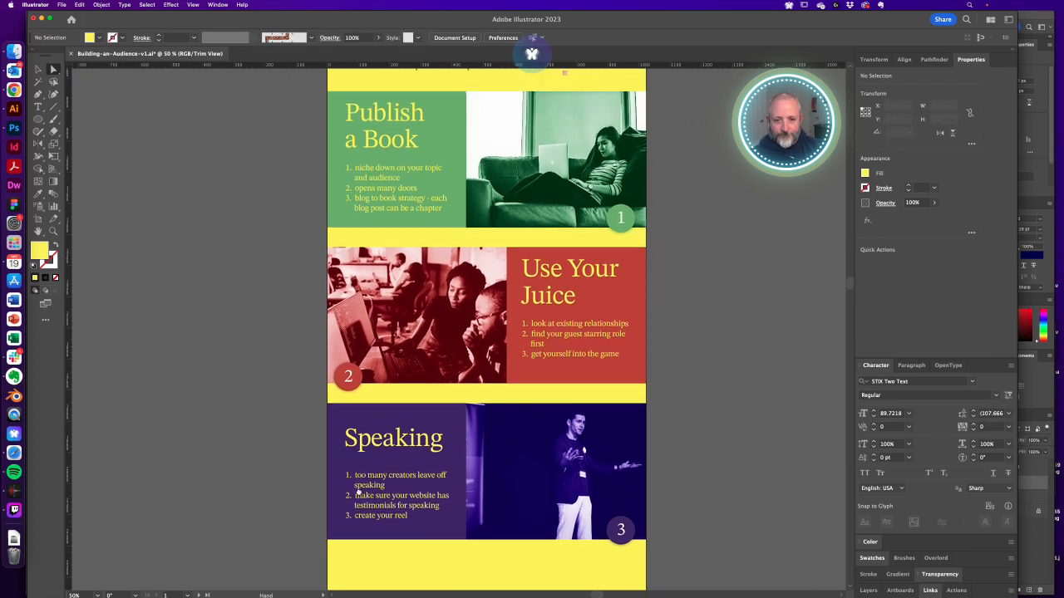
{"action": "left_click", "coordinate": [507, 372], "text": "alt+super"}
{"action": "left_click_drag", "start_coordinate": [496, 337], "coordinate": [515, 394]}
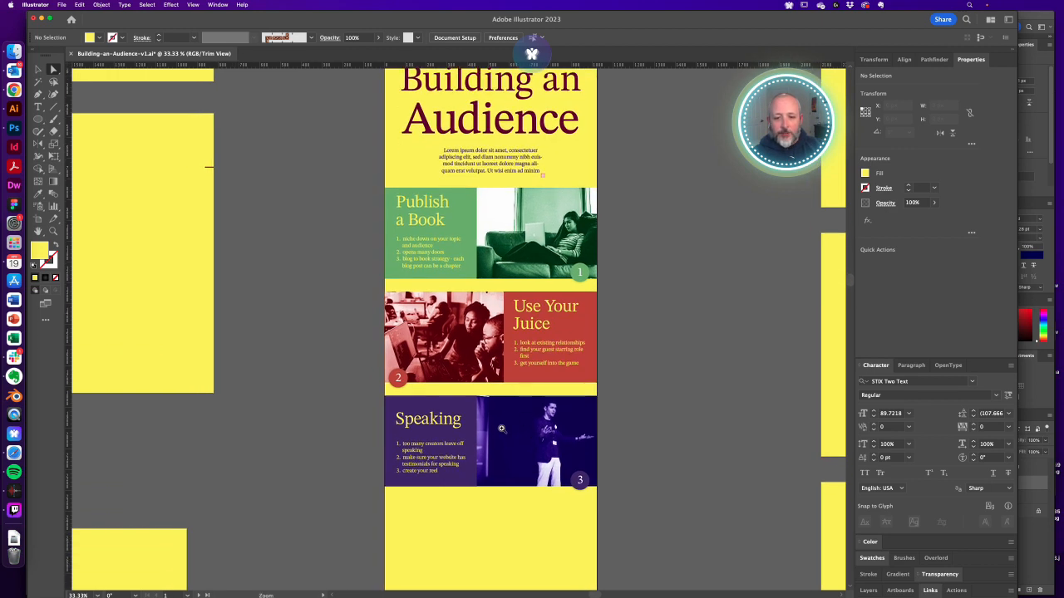
Recolour the Speaking heading and numbered list with the pale lavender sampled from the speaker's trousers in the photo
{"action": "scroll", "coordinate": [502, 430], "scroll_direction": "up", "scroll_amount": 1}
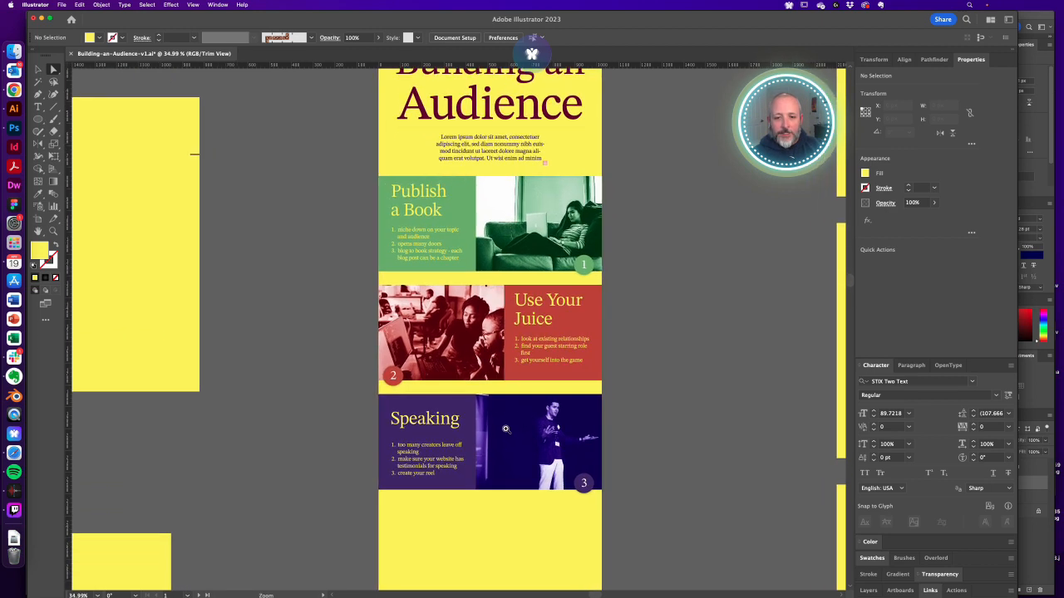
{"action": "left_click", "coordinate": [425, 451]}
{"action": "scroll", "coordinate": [565, 485], "scroll_direction": "up", "scroll_amount": 3}
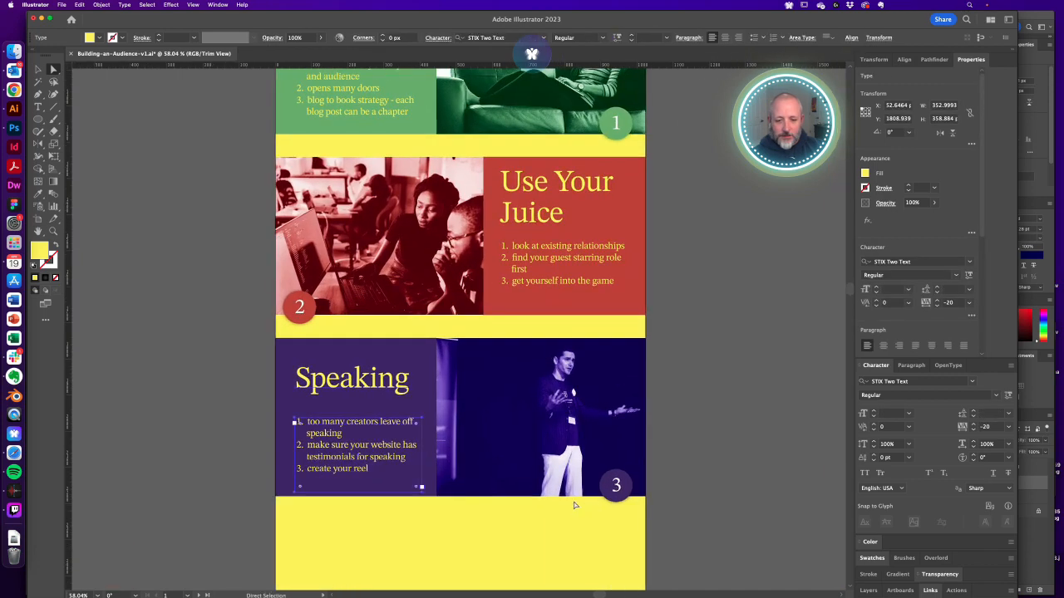
{"action": "key", "text": "i"}
{"action": "left_click", "coordinate": [560, 477]}
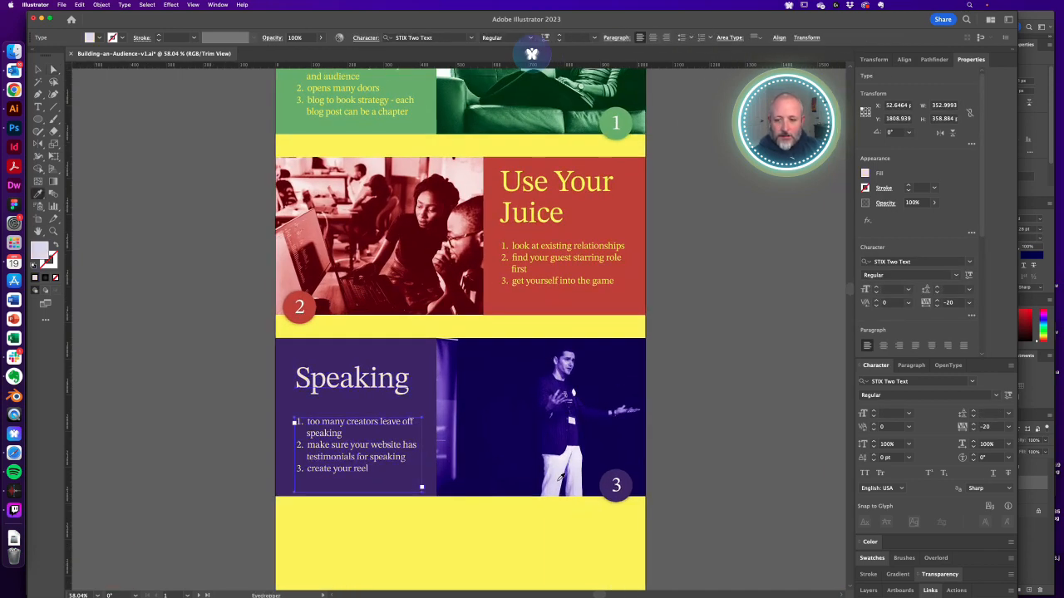
{"action": "key", "text": "a"}
{"action": "left_click", "coordinate": [680, 436]}
Recolour the Use Your Juice heading and numbered list with a pale pink sampled from their photo, and reselect the list
{"action": "left_click", "coordinate": [529, 218]}
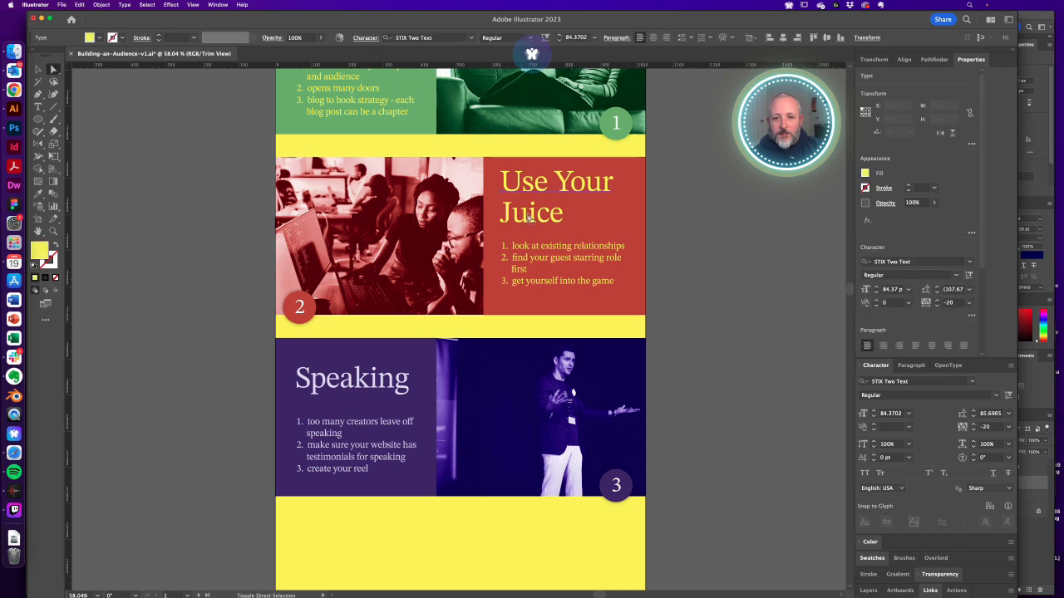
{"action": "left_click", "coordinate": [532, 249]}
{"action": "key", "text": "i"}
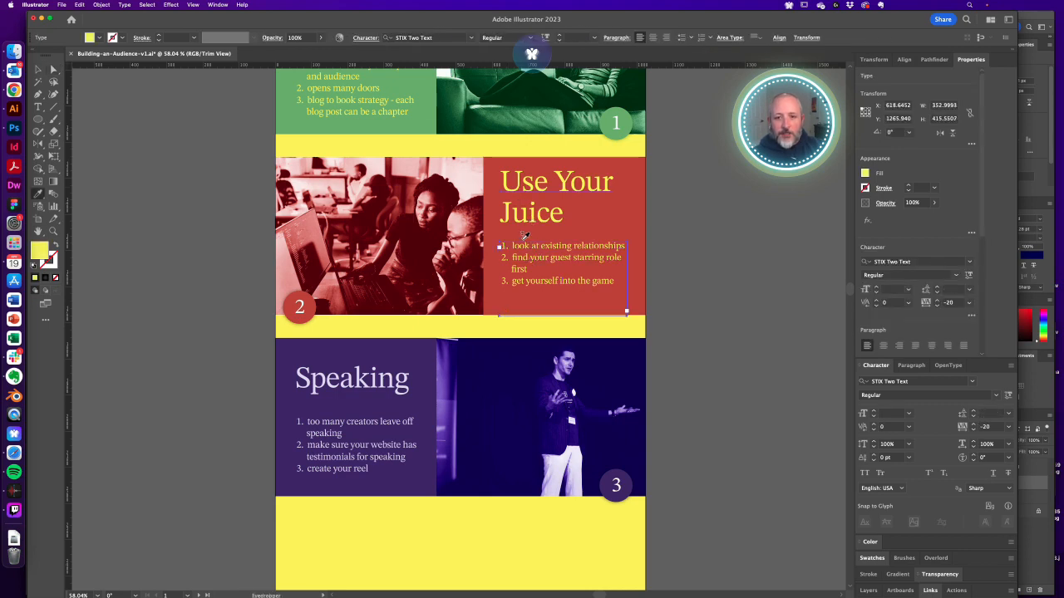
{"action": "left_click", "coordinate": [474, 184]}
{"action": "key", "text": "a"}
{"action": "left_click", "coordinate": [682, 255]}
{"action": "left_click_drag", "start_coordinate": [448, 202], "coordinate": [484, 219]}
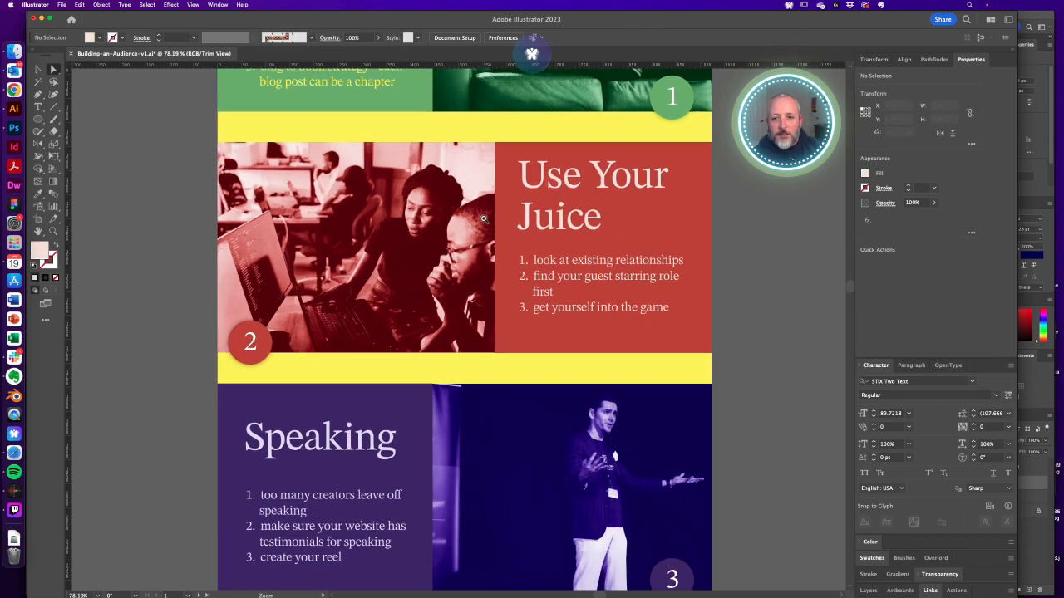
{"action": "left_click", "coordinate": [546, 263]}
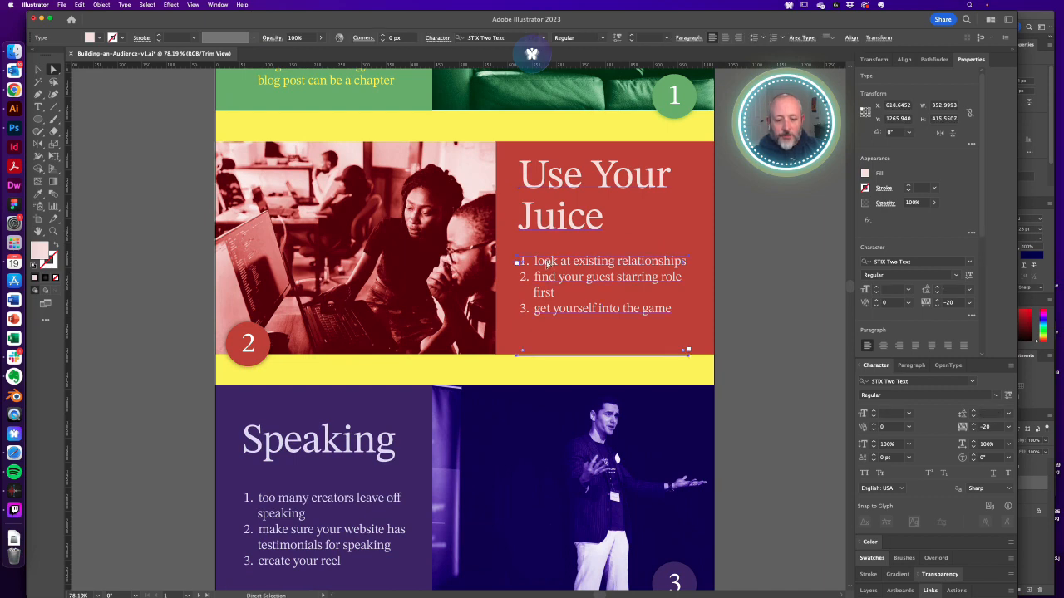
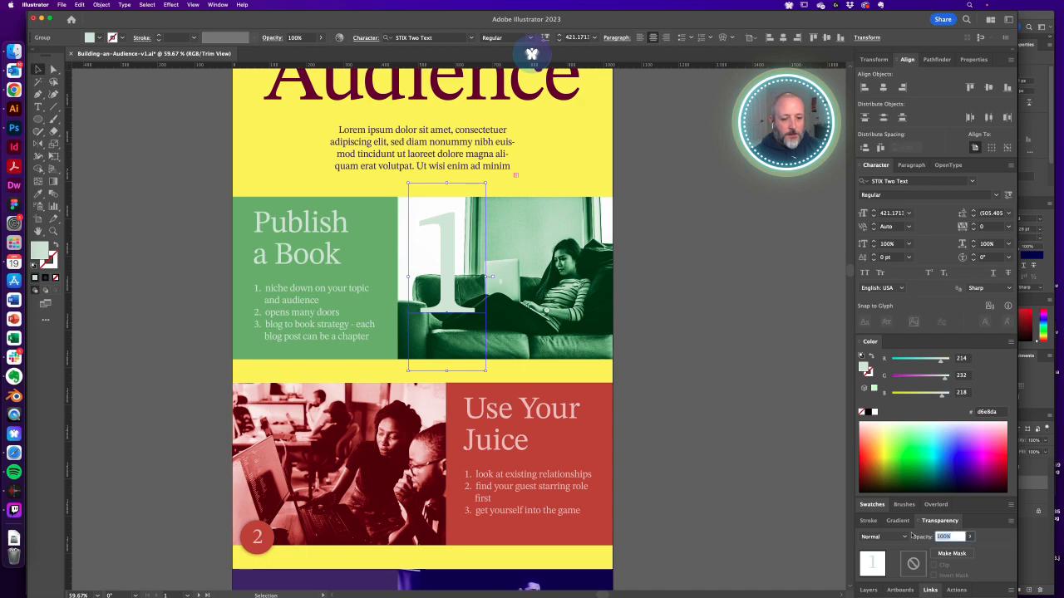
Set the oversized 1's opacity to 20% and move it over the seated woman in the Publish a Book photo
{"action": "type", "text": "20"}
{"action": "key", "text": "Return"}
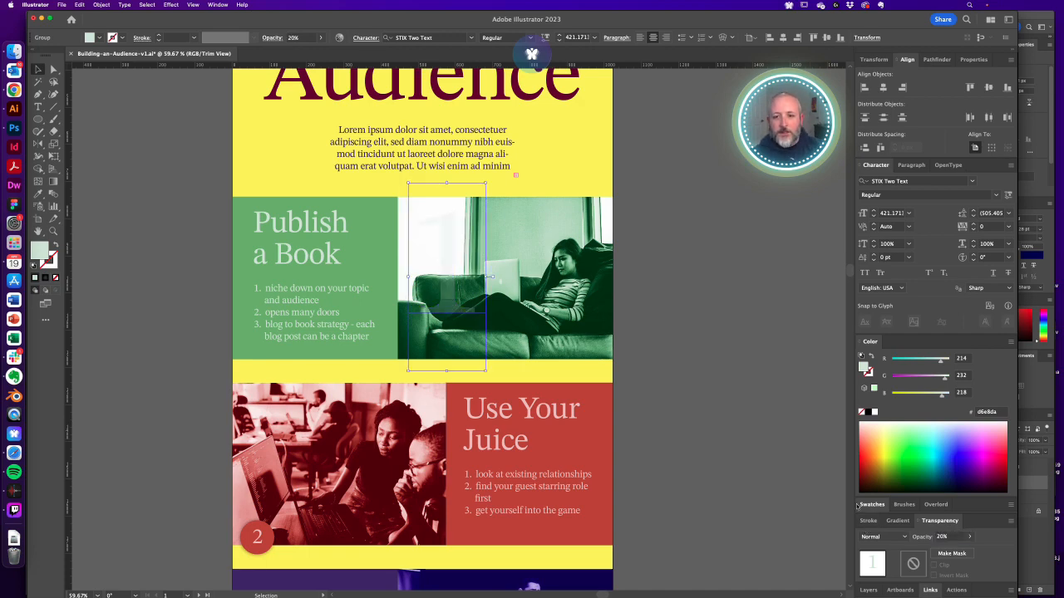
{"action": "left_click_drag", "start_coordinate": [454, 297], "coordinate": [578, 305]}
Raise the oversized 1's opacity to 40% and deselect it
{"action": "left_click", "coordinate": [952, 536]}
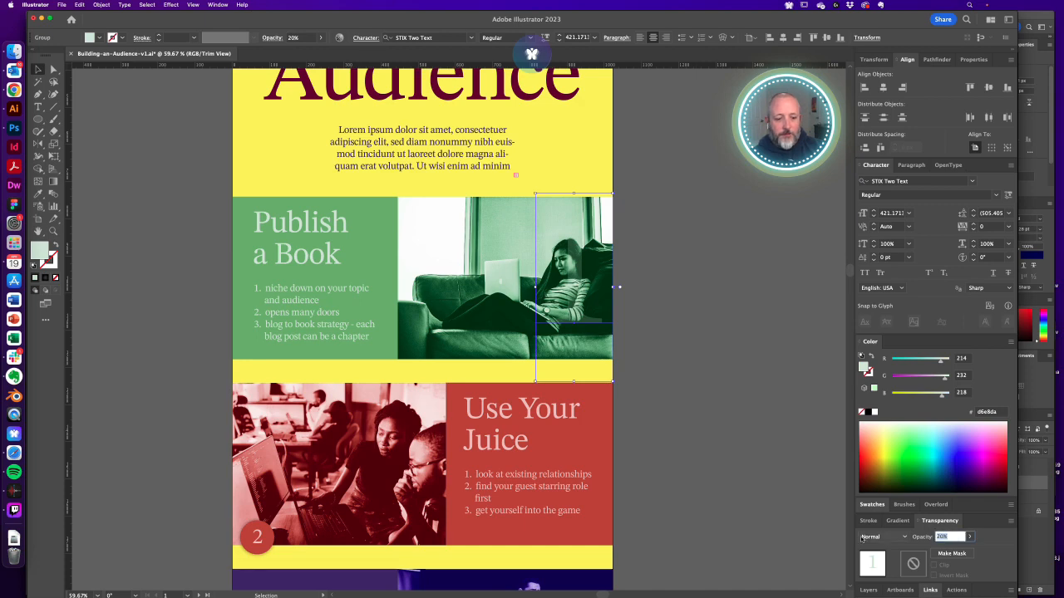
{"action": "type", "text": "40"}
{"action": "key", "text": "Return"}
{"action": "key", "text": "a"}
{"action": "left_click", "coordinate": [690, 395]}
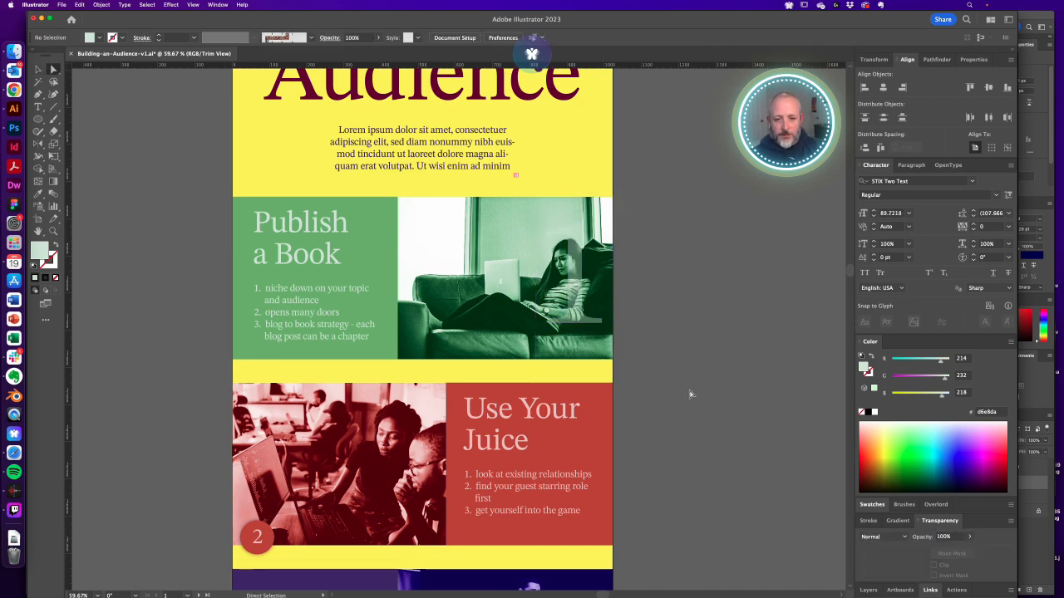
Move the oversized 1 across the boundary between the green panel and its photo, try 20% opacity, and settle on 15%
{"action": "left_click_drag", "start_coordinate": [576, 288], "coordinate": [383, 284]}
{"action": "left_click", "coordinate": [954, 537]}
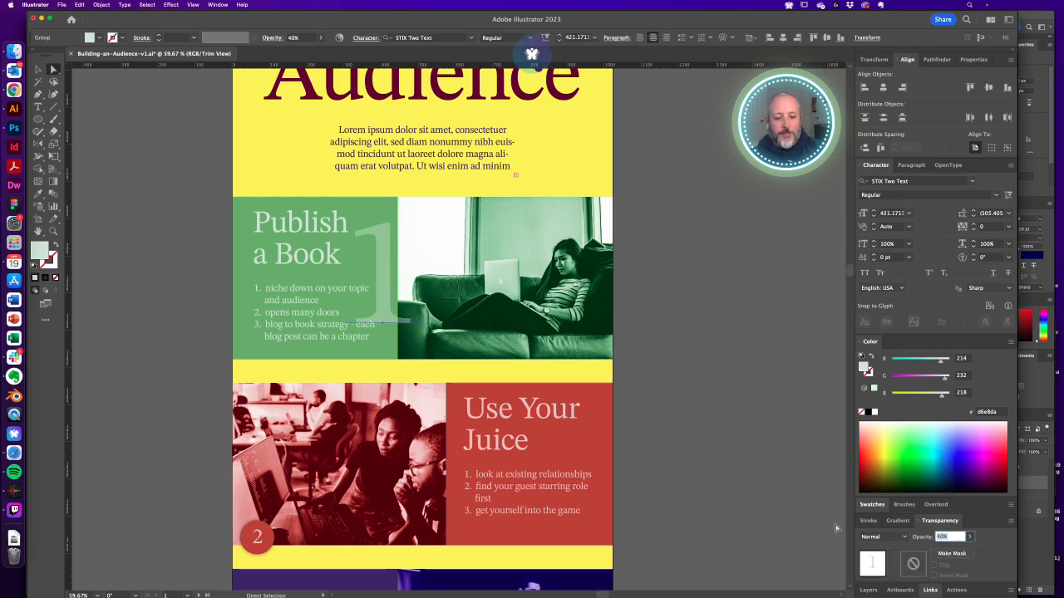
{"action": "type", "text": "20"}
{"action": "key", "text": "Return"}
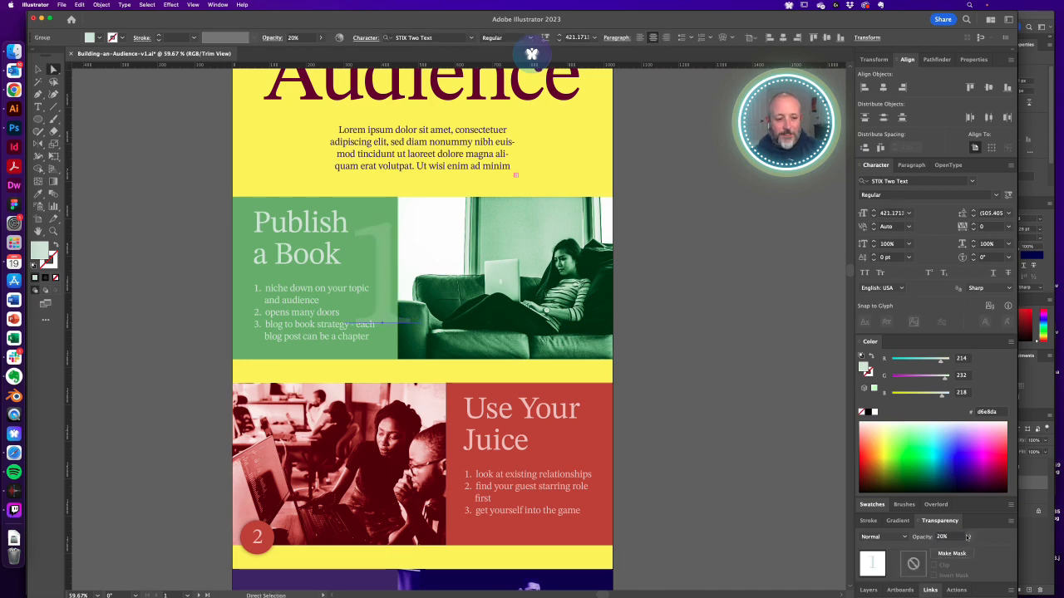
{"action": "left_click", "coordinate": [943, 536]}
{"action": "type", "text": "15"}
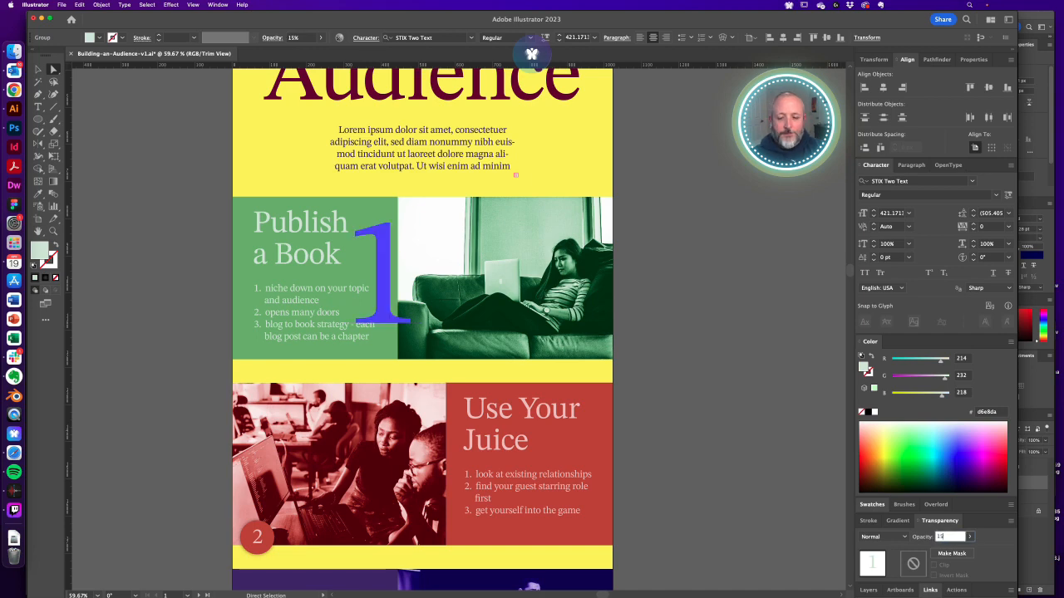
{"action": "key", "text": "Return"}
{"action": "scroll", "coordinate": [723, 490], "scroll_direction": "left", "scroll_amount": 1}
{"action": "left_click", "coordinate": [710, 452]}
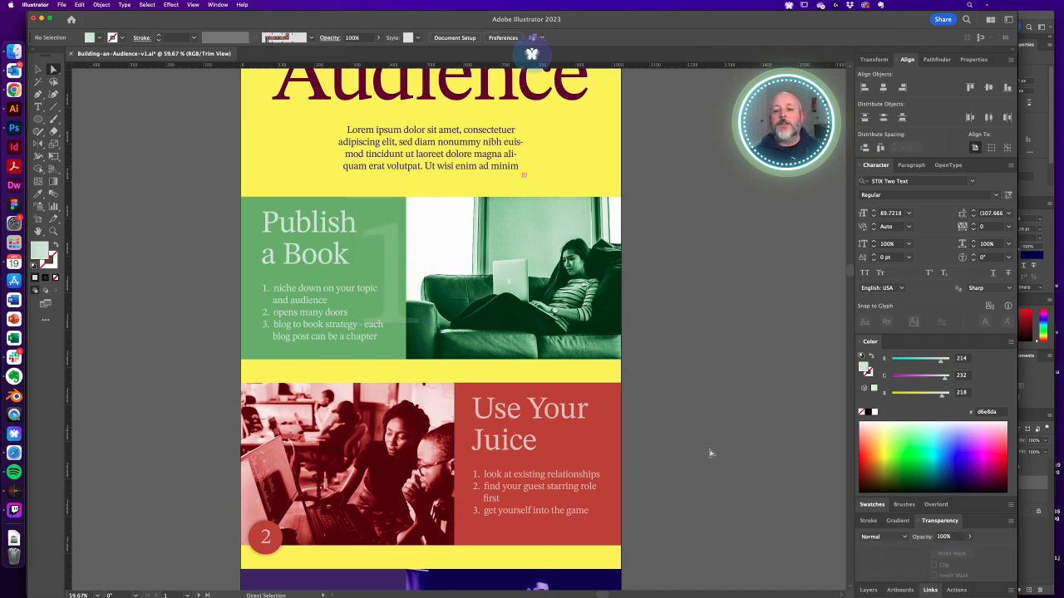
Copy the faded 1 down across the photo and red panel of the Use Your Juice section and change the copy to 2
{"action": "left_click", "coordinate": [677, 445], "text": "alt+super"}
{"action": "left_click_drag", "start_coordinate": [460, 355], "coordinate": [710, 431]}
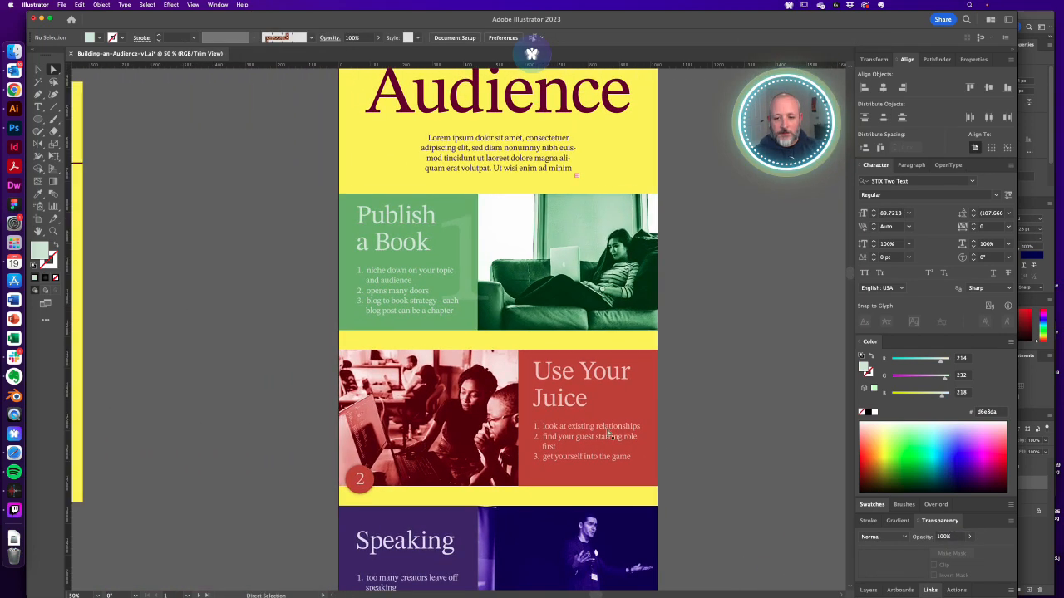
{"action": "left_click", "coordinate": [525, 401]}
{"action": "key", "text": "t"}
{"action": "double_click", "coordinate": [525, 401]}
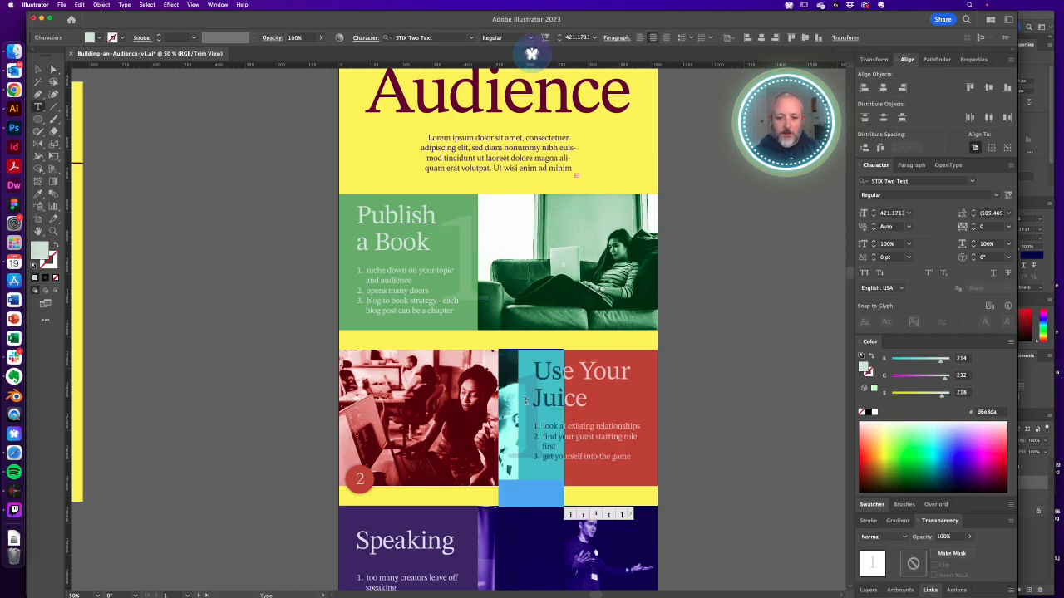
{"action": "type", "text": "2"}
{"action": "key", "text": "Escape"}
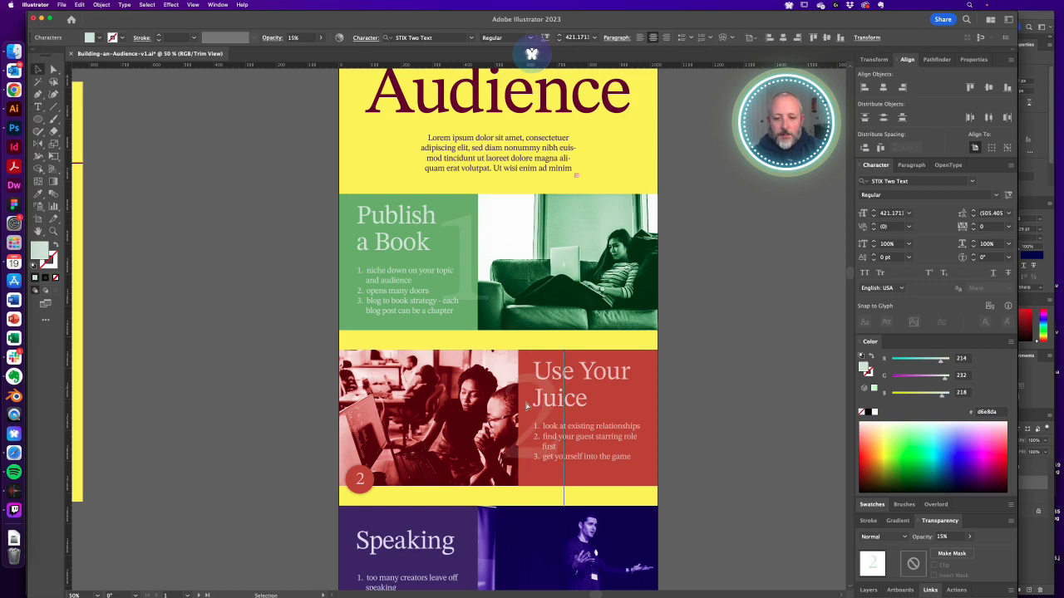
{"action": "left_click", "coordinate": [718, 397]}
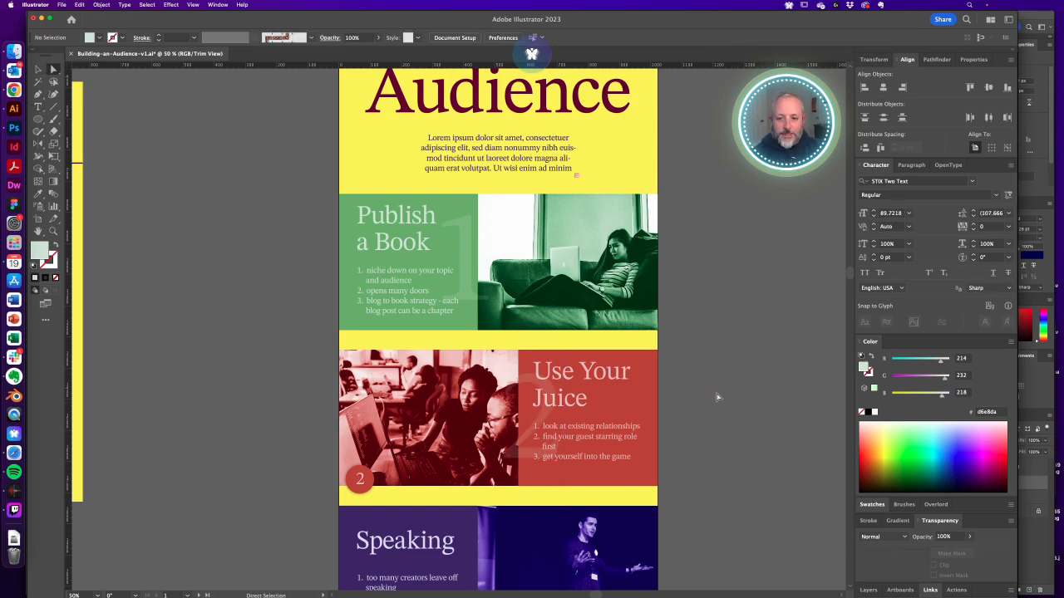
Try the faded 2 and faded 1 over their sections' photos, and return the 1 to the green panel's edge
{"action": "scroll", "coordinate": [482, 384], "scroll_direction": "up", "scroll_amount": 1}
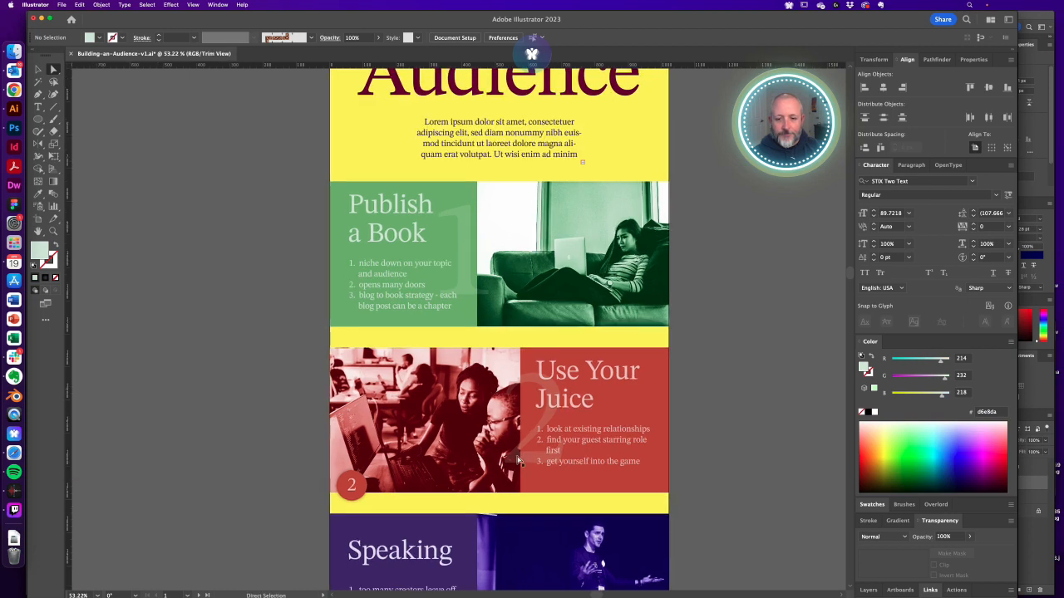
{"action": "left_click", "coordinate": [450, 474]}
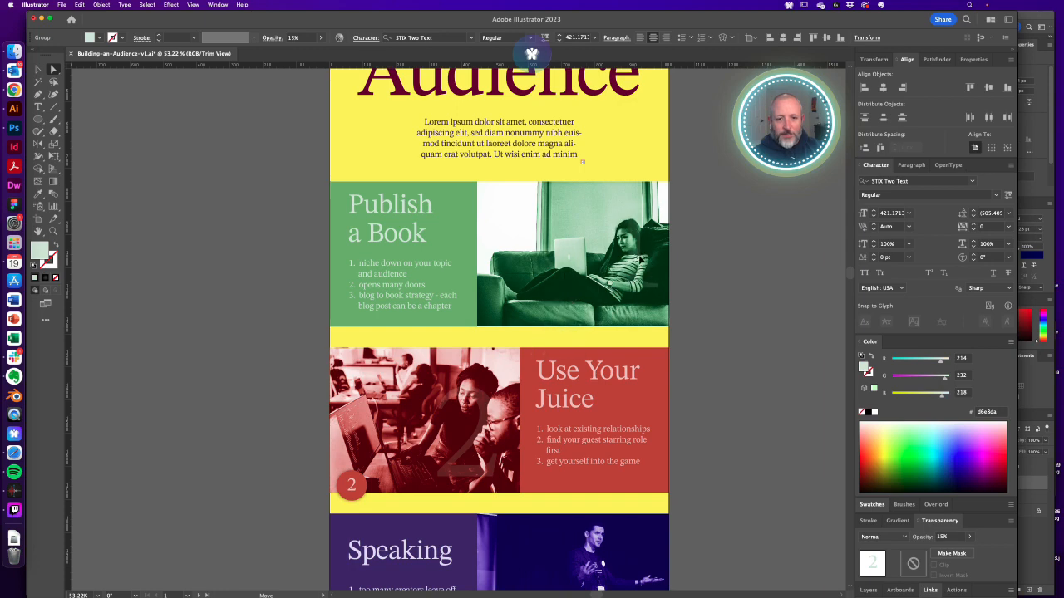
{"action": "left_click_drag", "start_coordinate": [640, 256], "coordinate": [464, 260]}
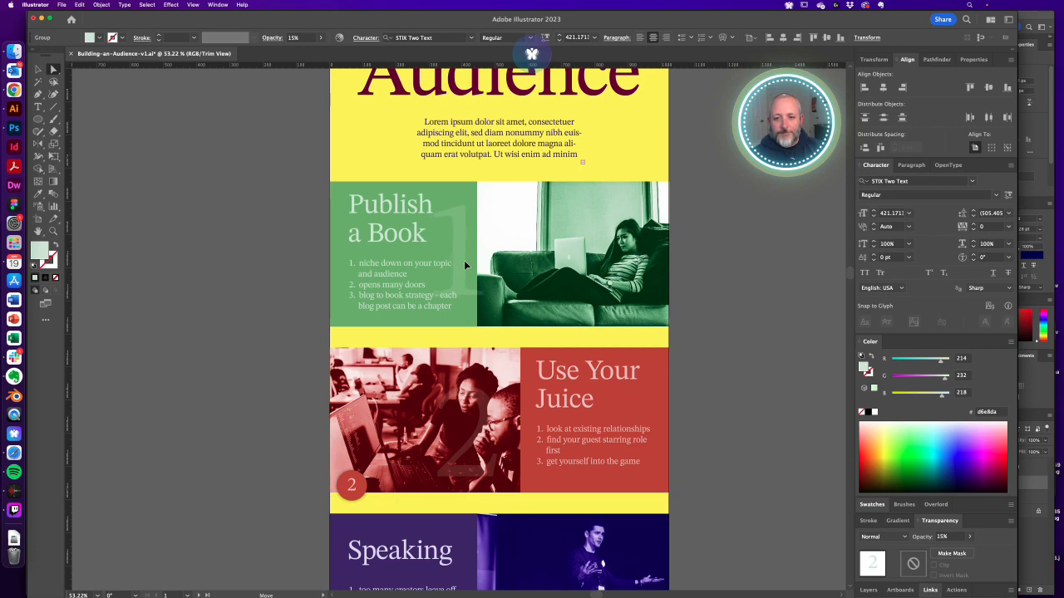
{"action": "left_click", "coordinate": [263, 272]}
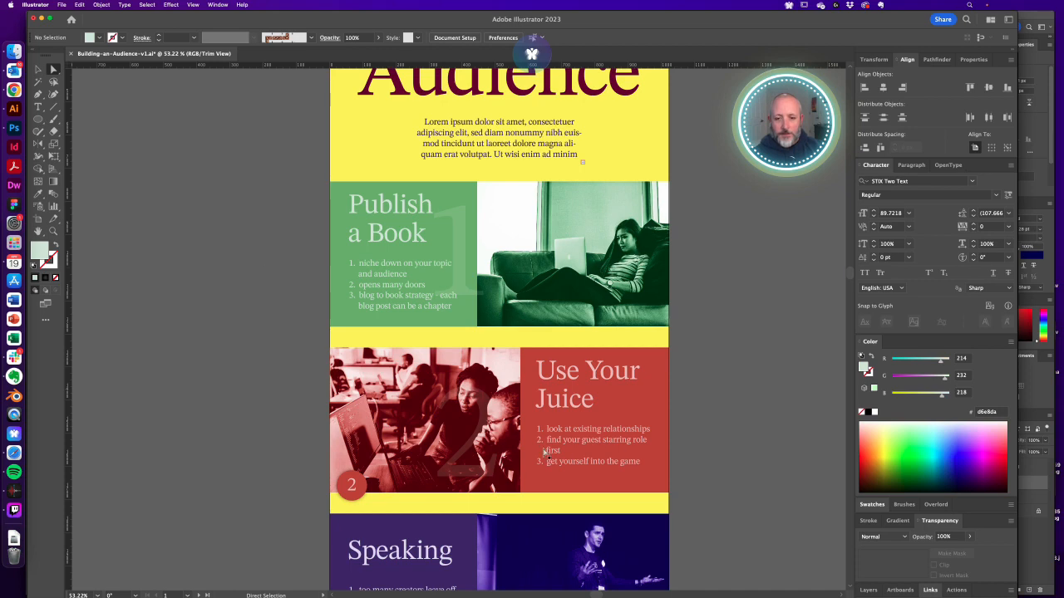
Move the faded 2 to the upper-left area of the Use Your Juice photo and set its opacity to 50%
{"action": "left_click_drag", "start_coordinate": [479, 422], "coordinate": [383, 388]}
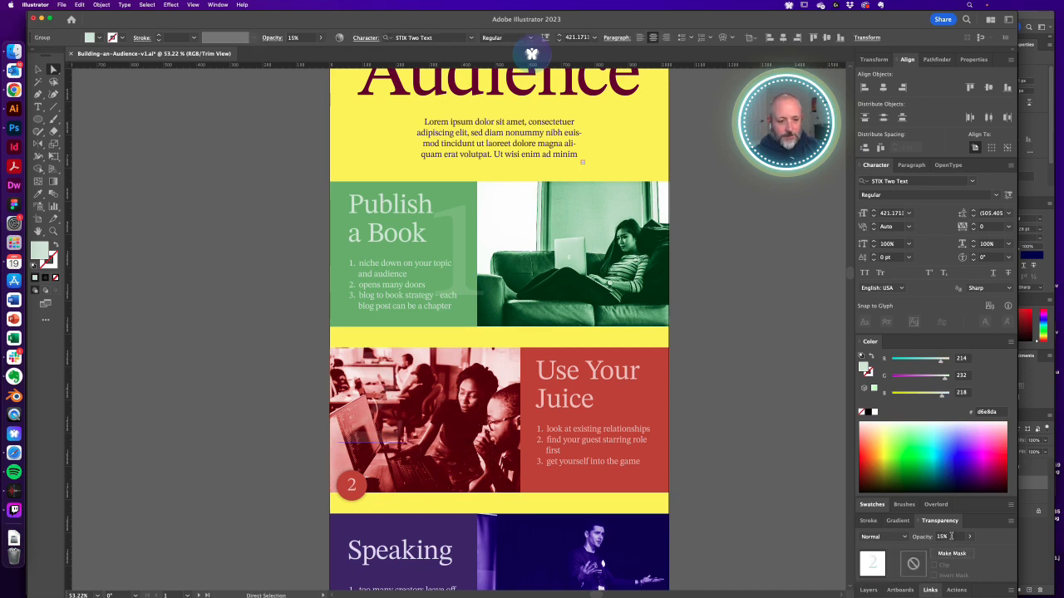
{"action": "left_click", "coordinate": [951, 536]}
{"action": "type", "text": "30"}
{"action": "key", "text": "Return"}
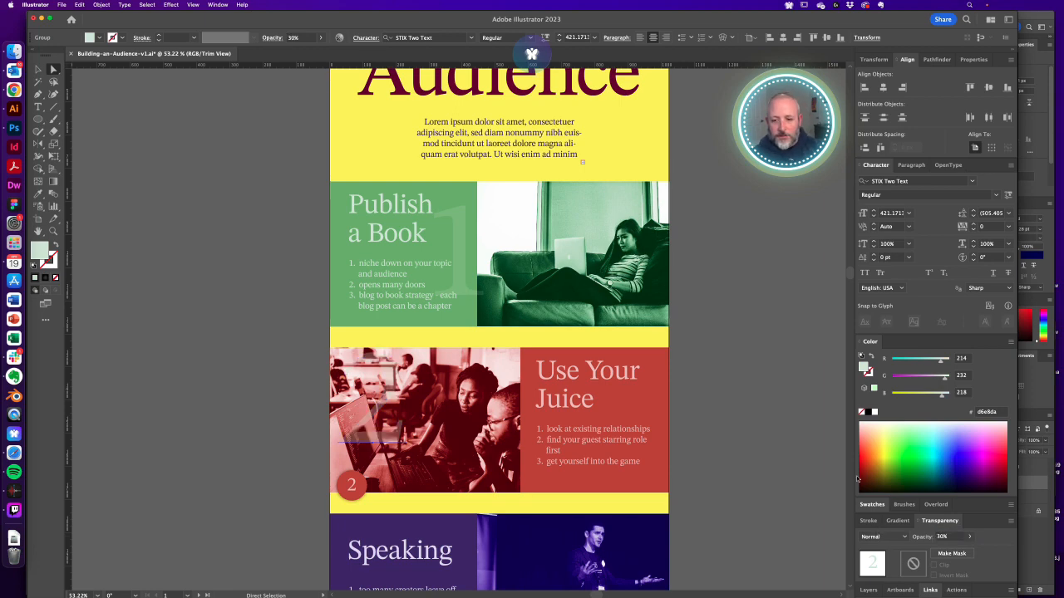
{"action": "left_click", "coordinate": [949, 537]}
{"action": "type", "text": "5"}
{"action": "key", "text": "Return"}
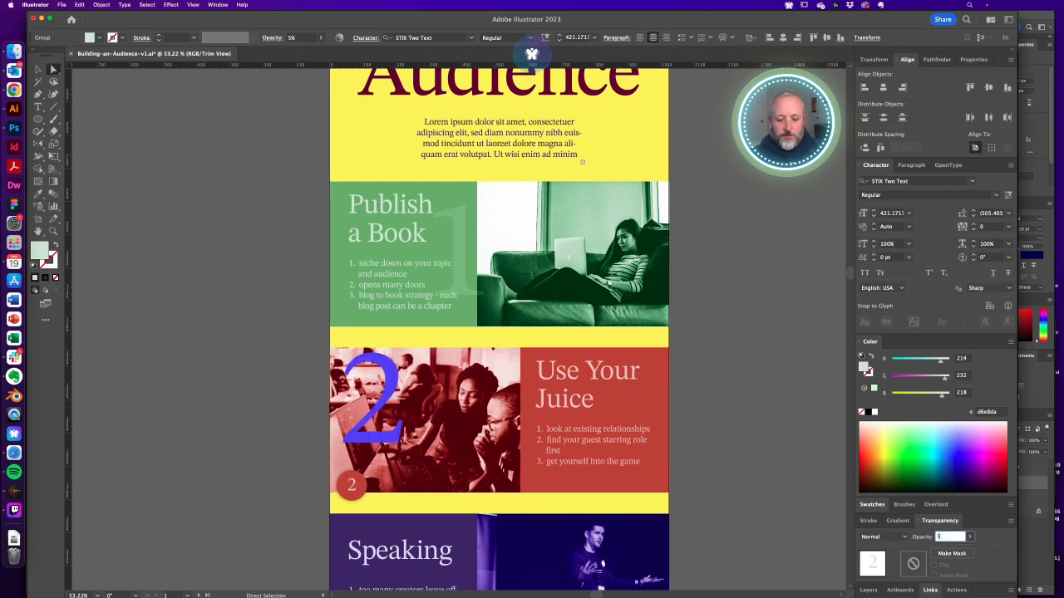
{"action": "left_click", "coordinate": [773, 474]}
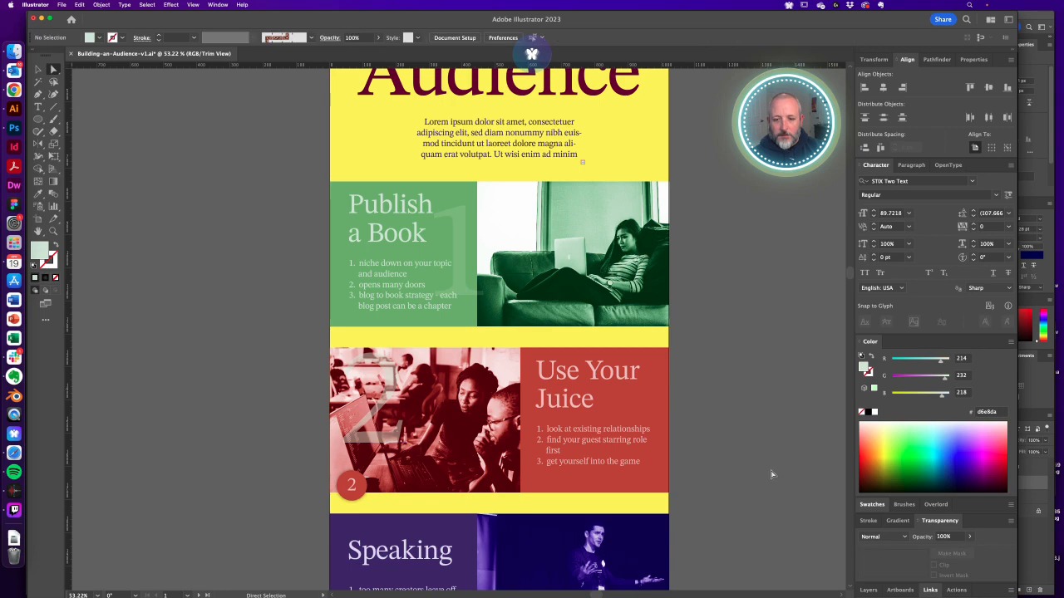
Apply the Use Your Juice heading's pink fill, efc5c3, to the large 2 on the photo and deselect it
{"action": "left_click", "coordinate": [369, 444]}
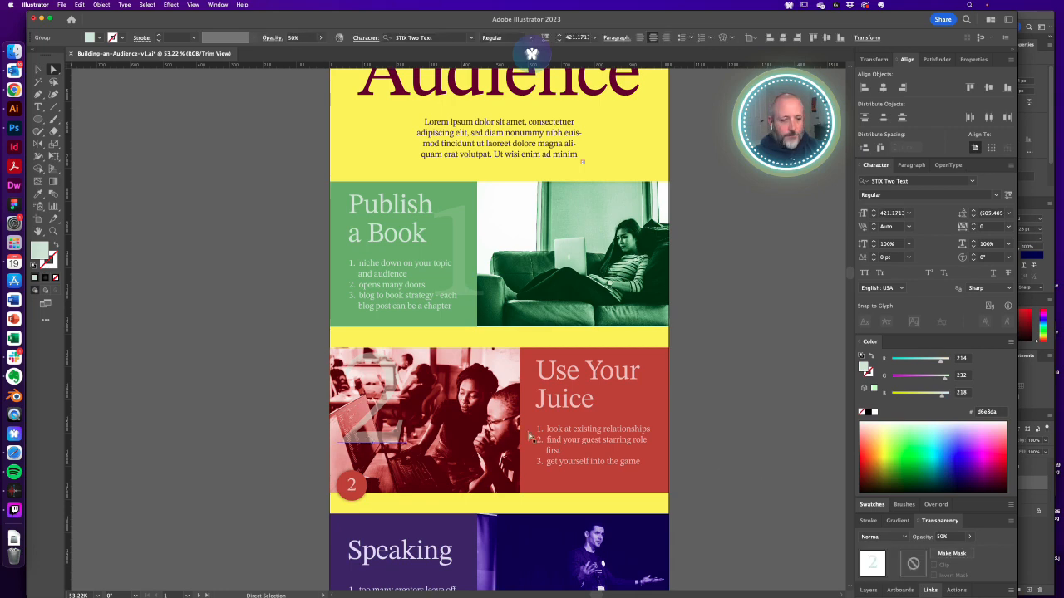
{"action": "left_click", "coordinate": [579, 402]}
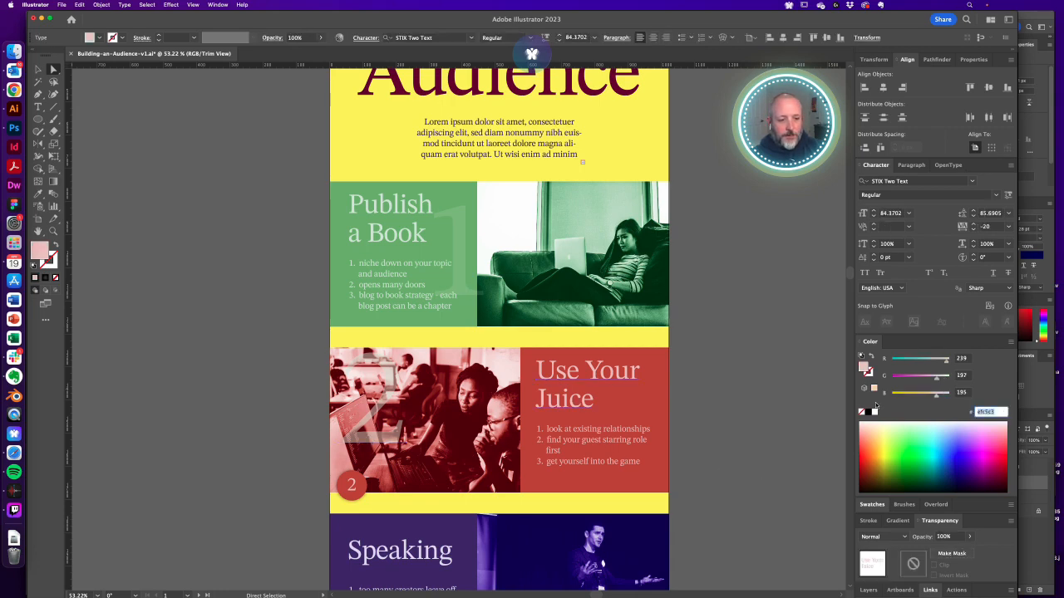
{"action": "left_click", "coordinate": [369, 397]}
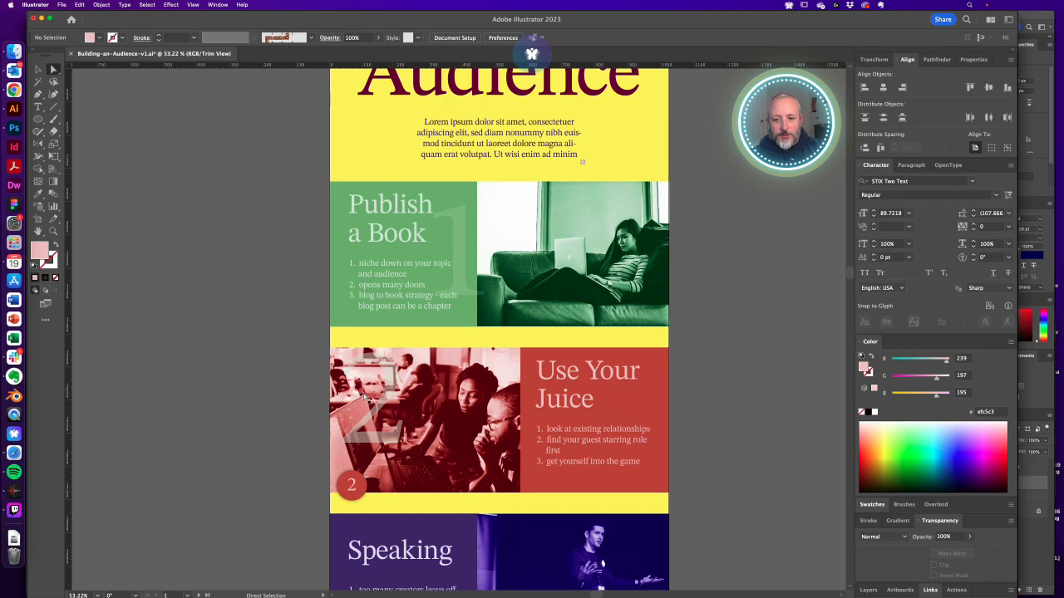
{"action": "left_click", "coordinate": [1000, 413]}
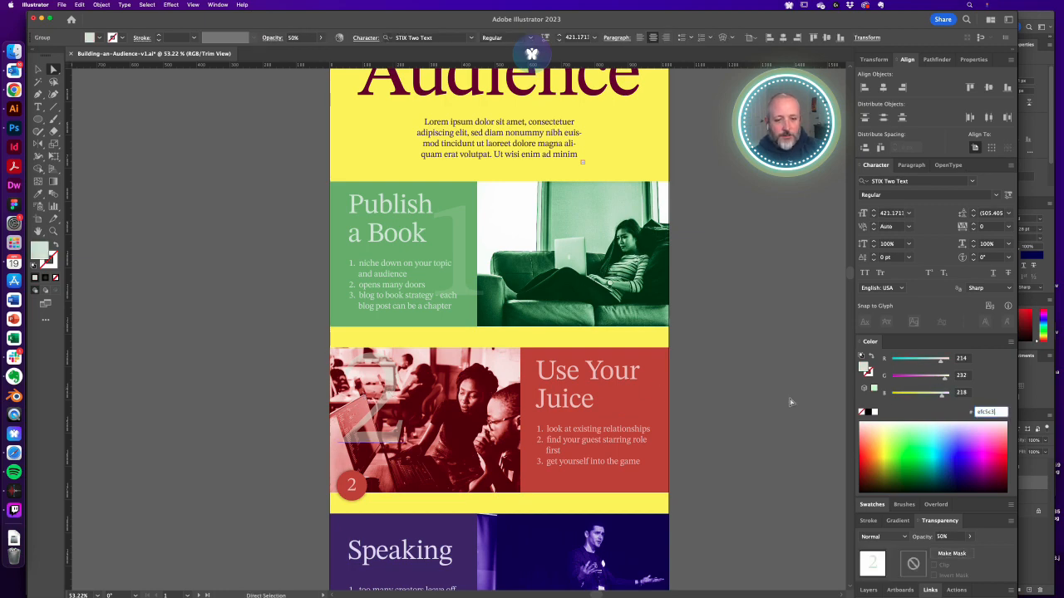
{"action": "key", "text": "Return"}
{"action": "left_click", "coordinate": [734, 403]}
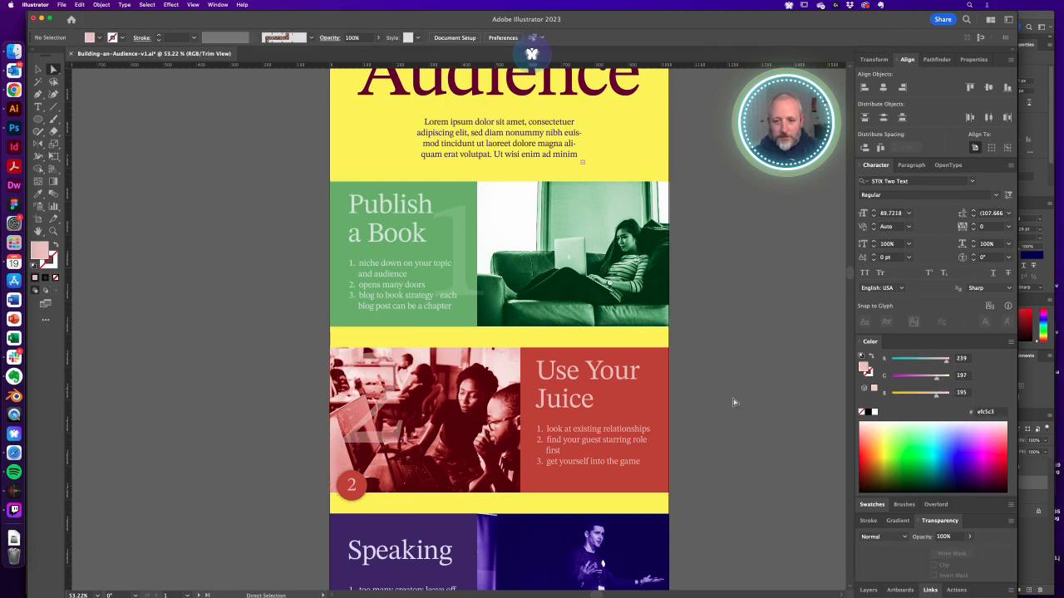
Move the large 1 over the seated woman in the Publish a Book photo, set its opacity to 50%, and deselect it
{"action": "left_click", "coordinate": [458, 223]}
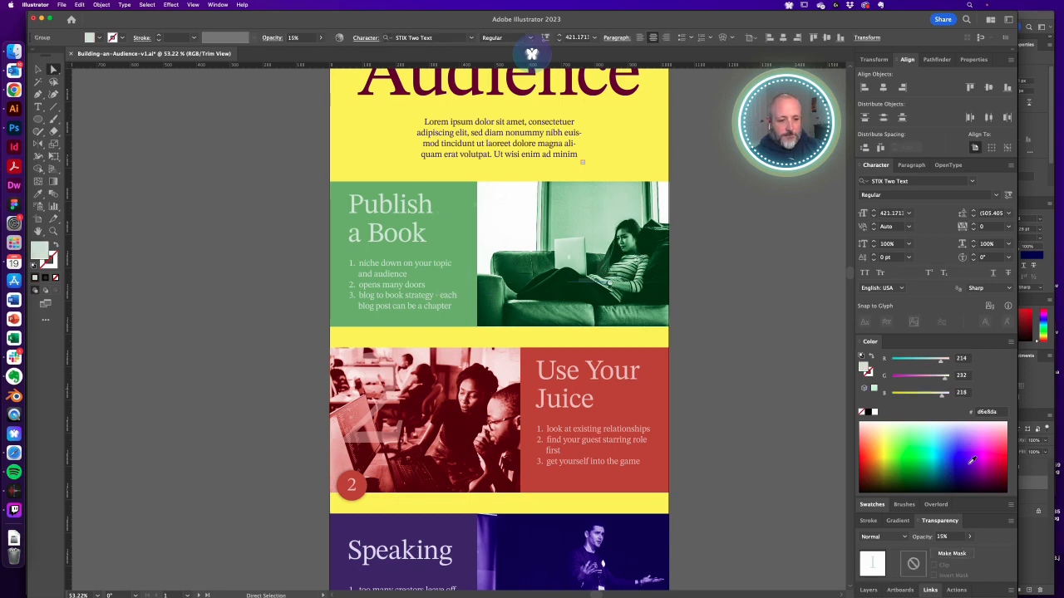
{"action": "left_click_drag", "start_coordinate": [954, 536], "coordinate": [812, 528]}
{"action": "type", "text": "50"}
{"action": "key", "text": "Return"}
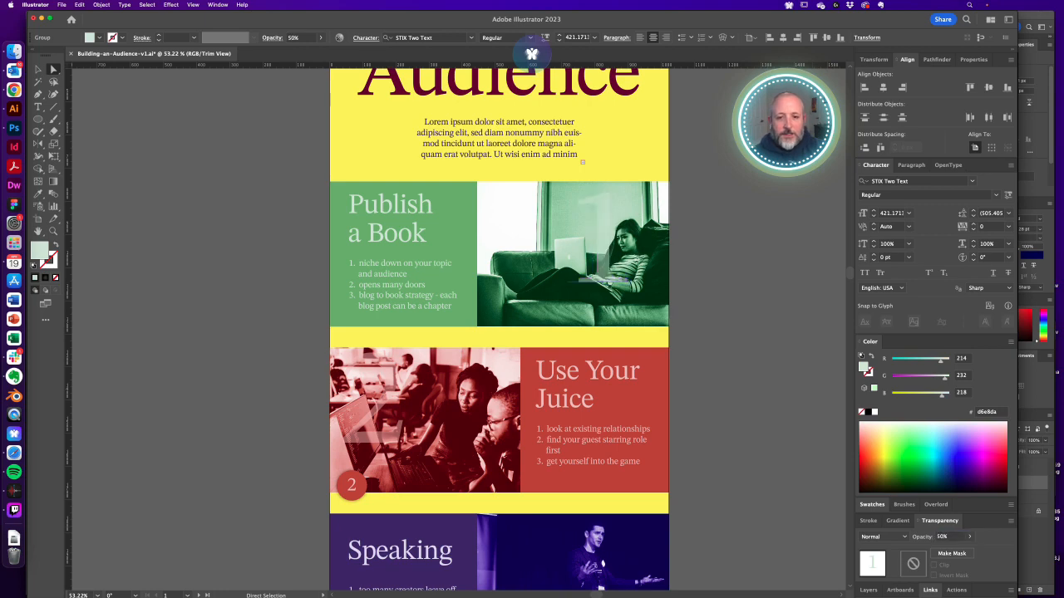
{"action": "left_click", "coordinate": [707, 364]}
{"action": "scroll", "coordinate": [591, 222], "scroll_direction": "up", "scroll_amount": 2}
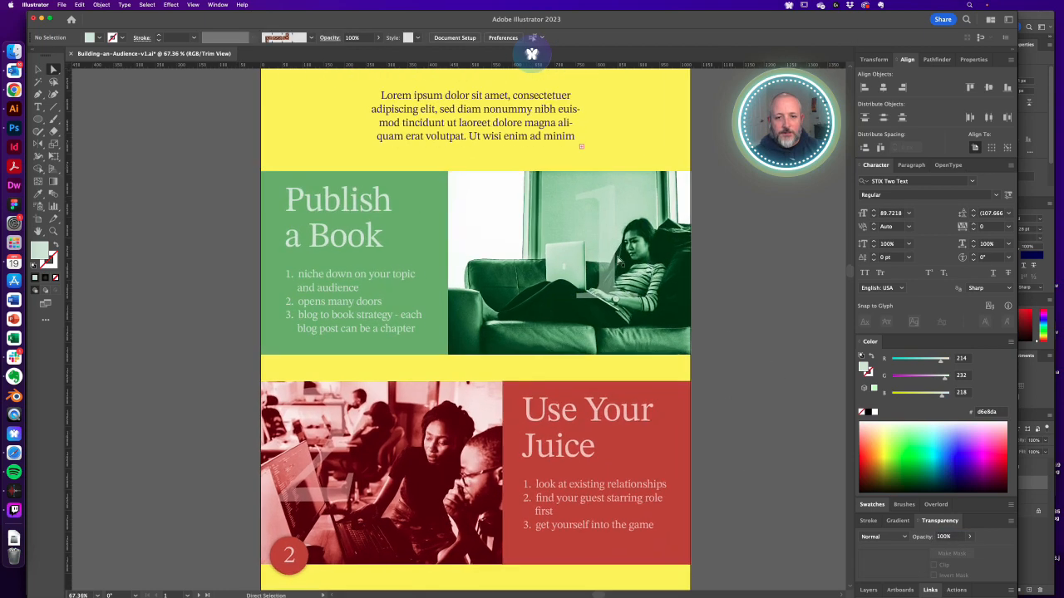
Move the large 1 off the seated woman to the sofa end beside the green panel, and deselect it
{"action": "left_click_drag", "start_coordinate": [578, 263], "coordinate": [500, 293]}
{"action": "left_click", "coordinate": [758, 299]}
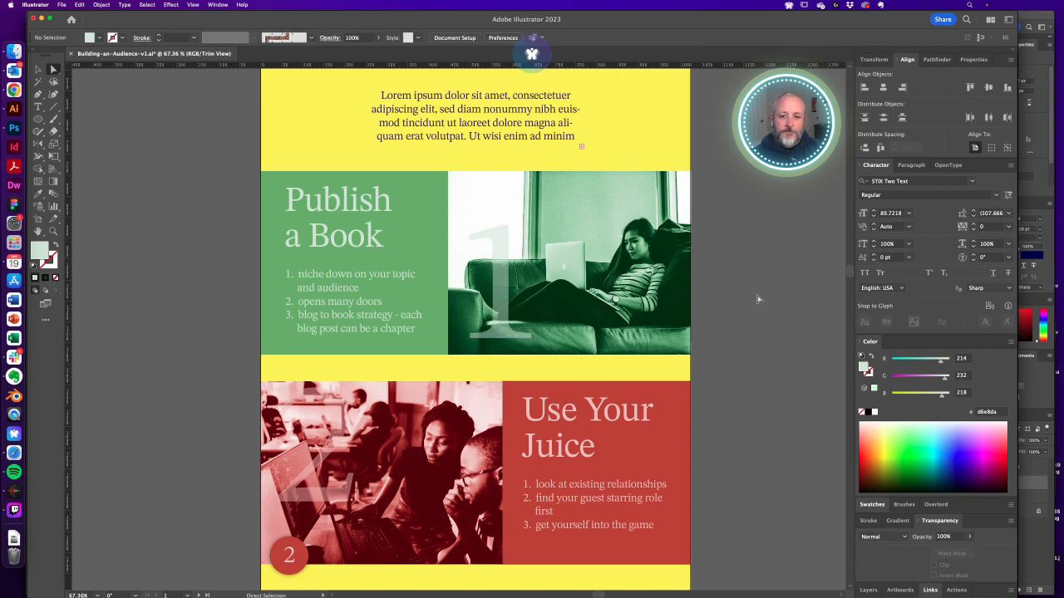
Fill the large 2 on the Use Your Juice photo with white and deselect it
{"action": "scroll", "coordinate": [582, 307], "scroll_direction": "down", "scroll_amount": 5}
{"action": "scroll", "coordinate": [582, 308], "scroll_direction": "left", "scroll_amount": 3}
{"action": "left_click_drag", "start_coordinate": [396, 317], "coordinate": [399, 315]}
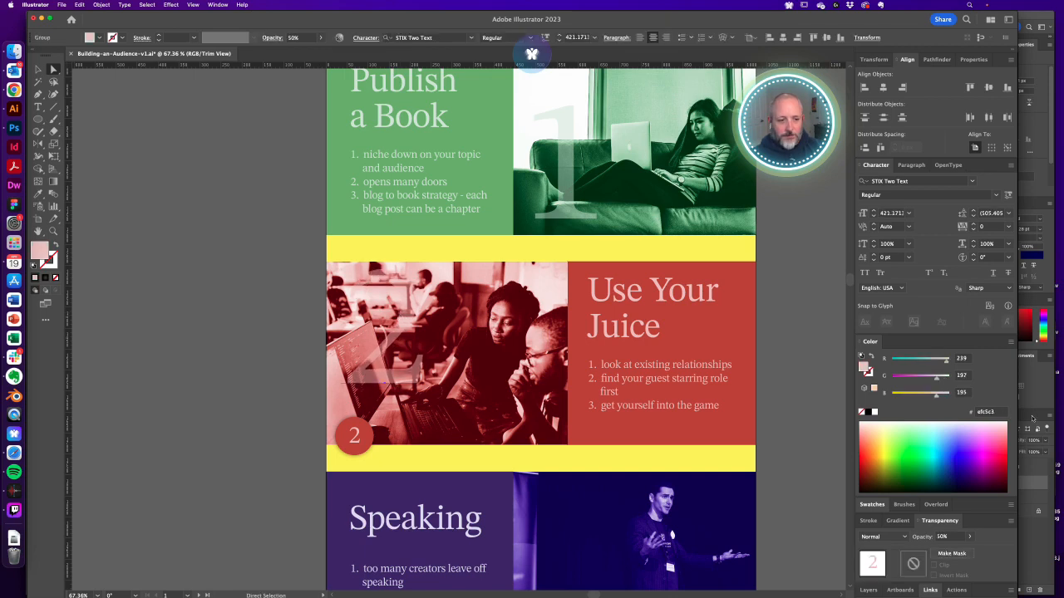
{"action": "left_click", "coordinate": [796, 369]}
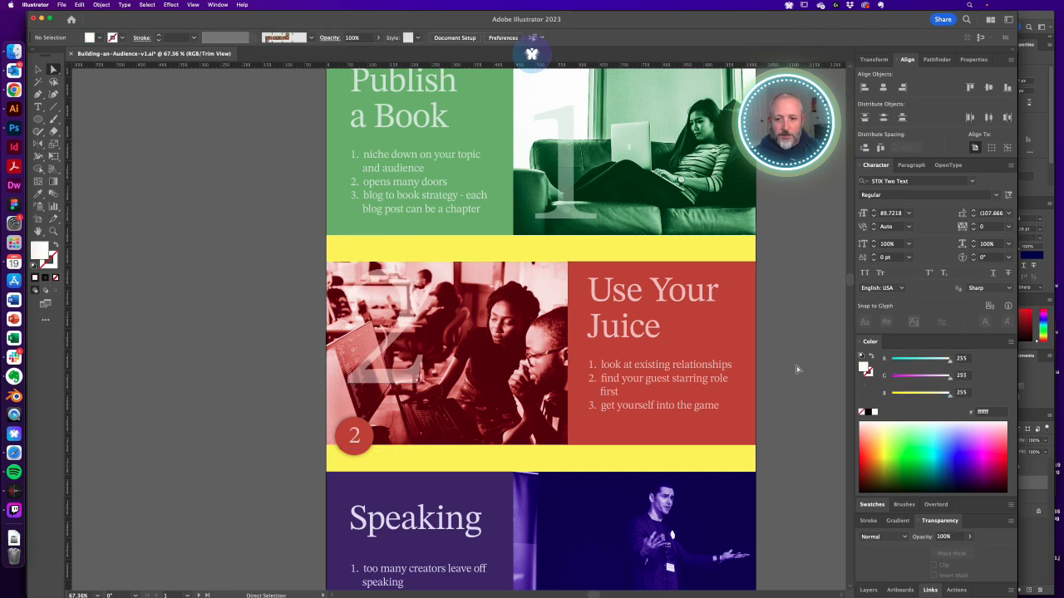
Try a white fill on the large 1 over the Publish a Book photo
{"action": "left_click", "coordinate": [567, 168]}
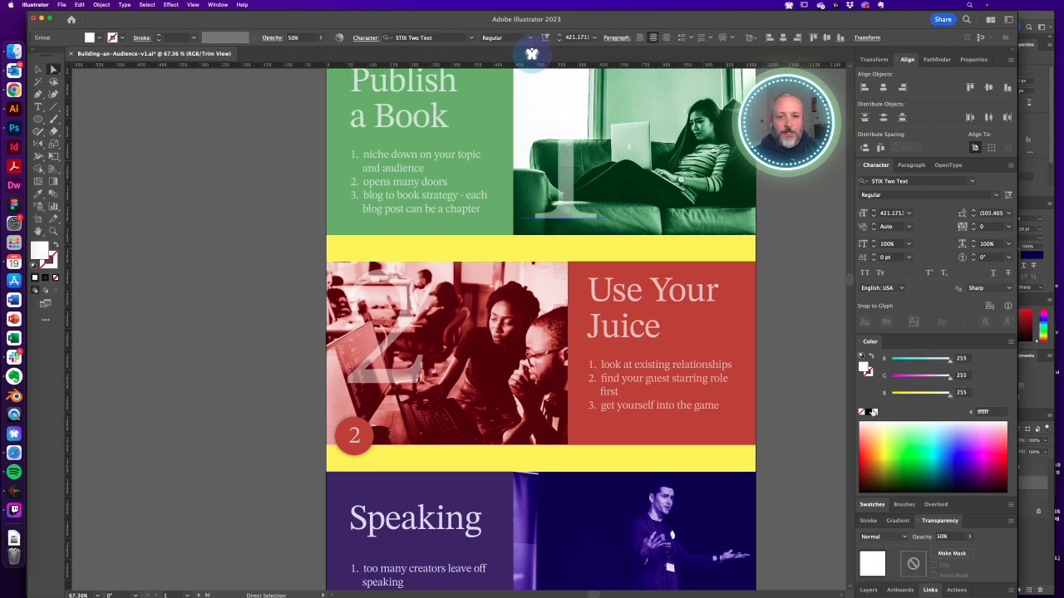
{"action": "key", "text": "v"}
{"action": "left_click", "coordinate": [777, 300]}
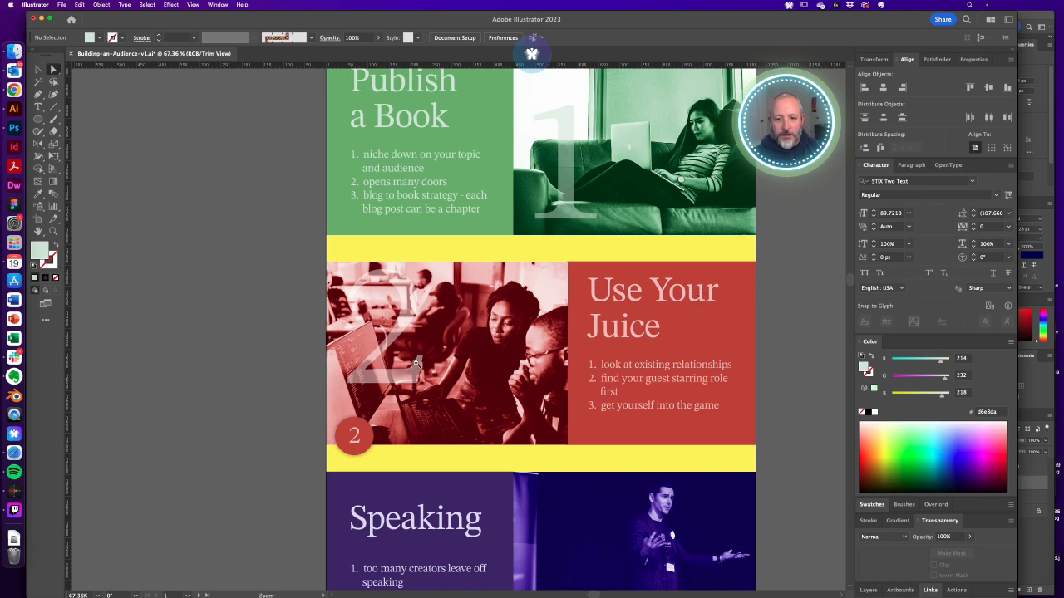
Delete the small circled 2 badge at the lower corner of the Use Your Juice photo
{"action": "key", "text": "super+minus"}
{"action": "key", "text": "super+minus"}
{"action": "key", "text": "v"}
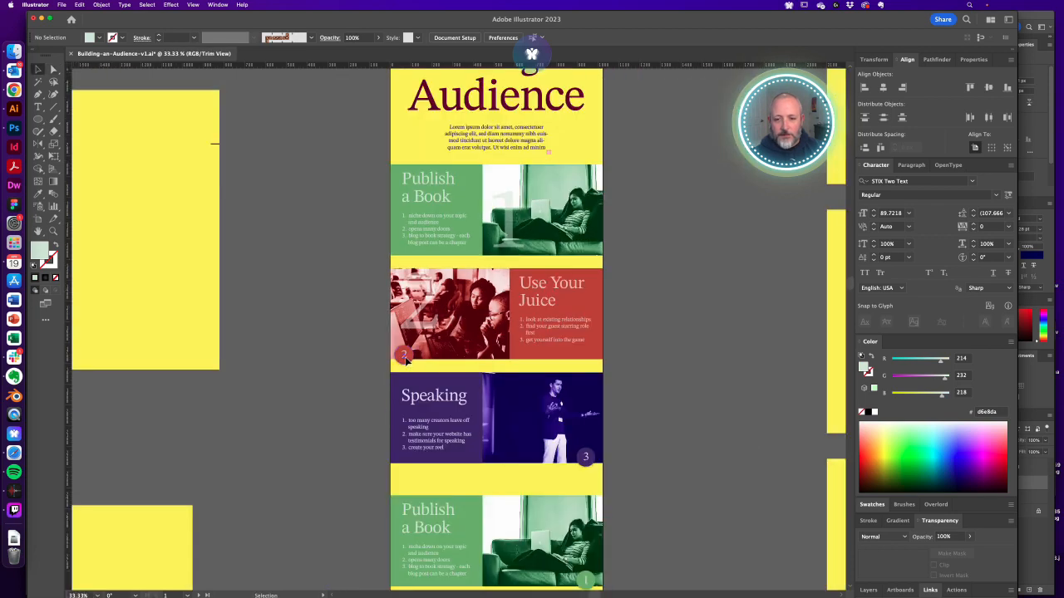
{"action": "left_click", "coordinate": [405, 357]}
{"action": "key", "text": "Delete"}
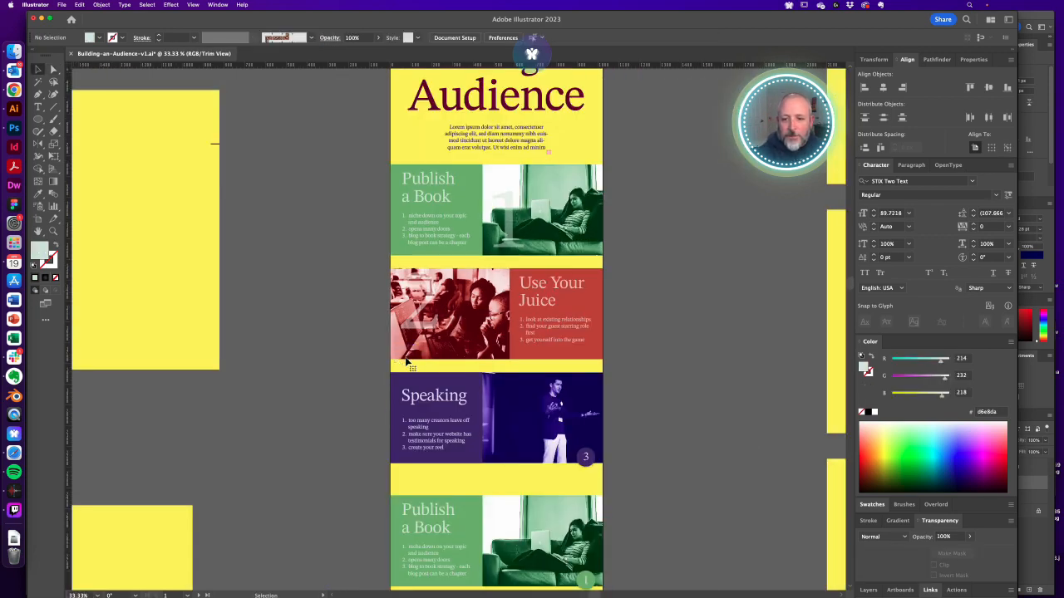
Copy the large 2 onto the Speaking photo, in front of it, and change the copy's text to 3
{"action": "left_click", "coordinate": [432, 297]}
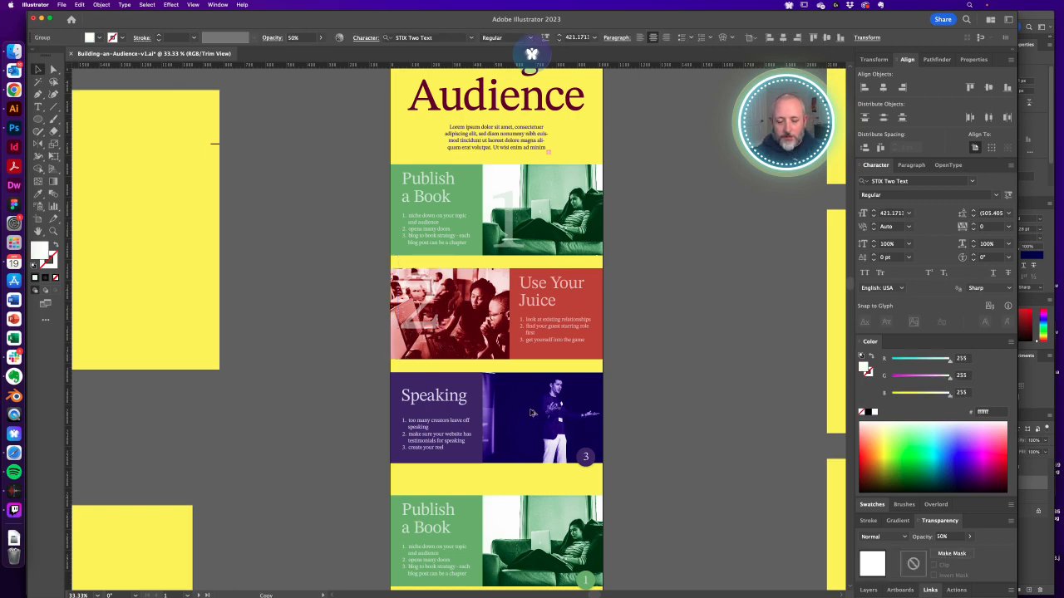
{"action": "left_click_drag", "start_coordinate": [531, 413], "coordinate": [540, 424]}
{"action": "key", "text": "super+shift+]"}
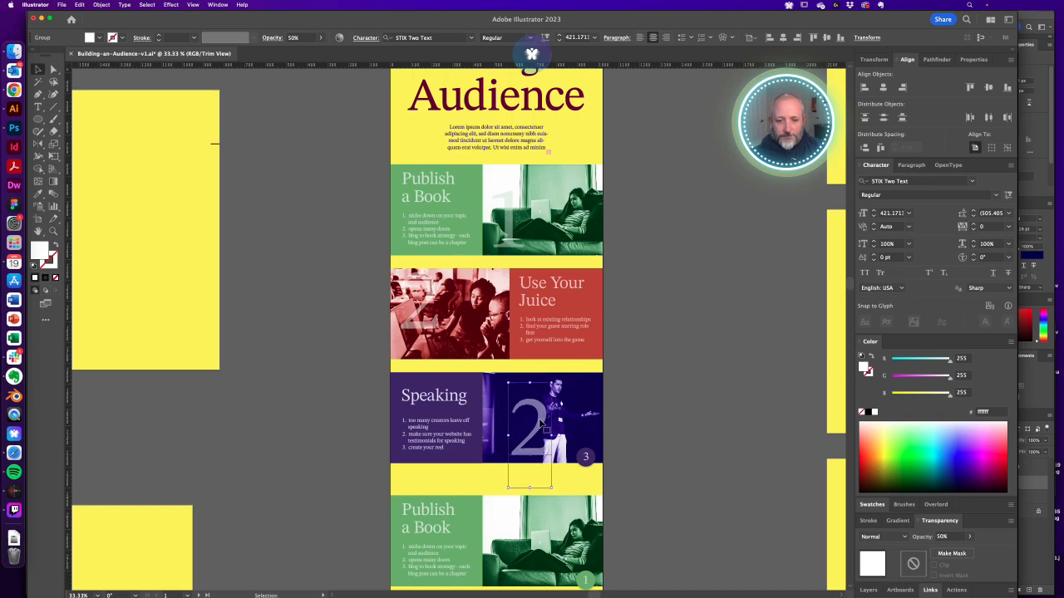
{"action": "double_click", "coordinate": [540, 423]}
{"action": "type", "text": "3"}
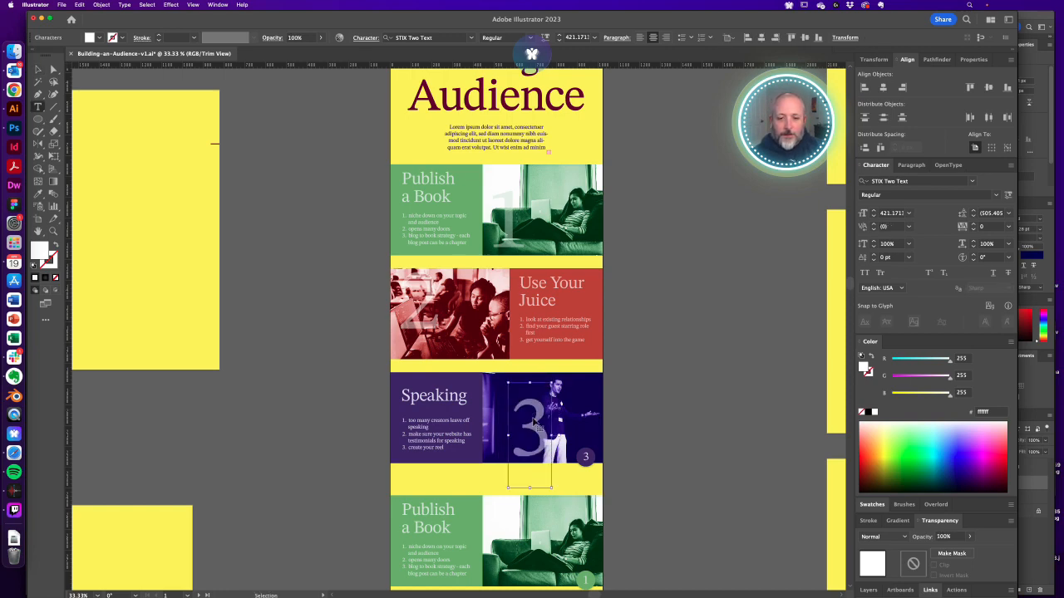
{"action": "key", "text": "Escape"}
Set the large 3's opacity to 30% and deselect it
{"action": "left_click", "coordinate": [955, 537]}
{"action": "type", "text": "50"}
{"action": "key", "text": "Return"}
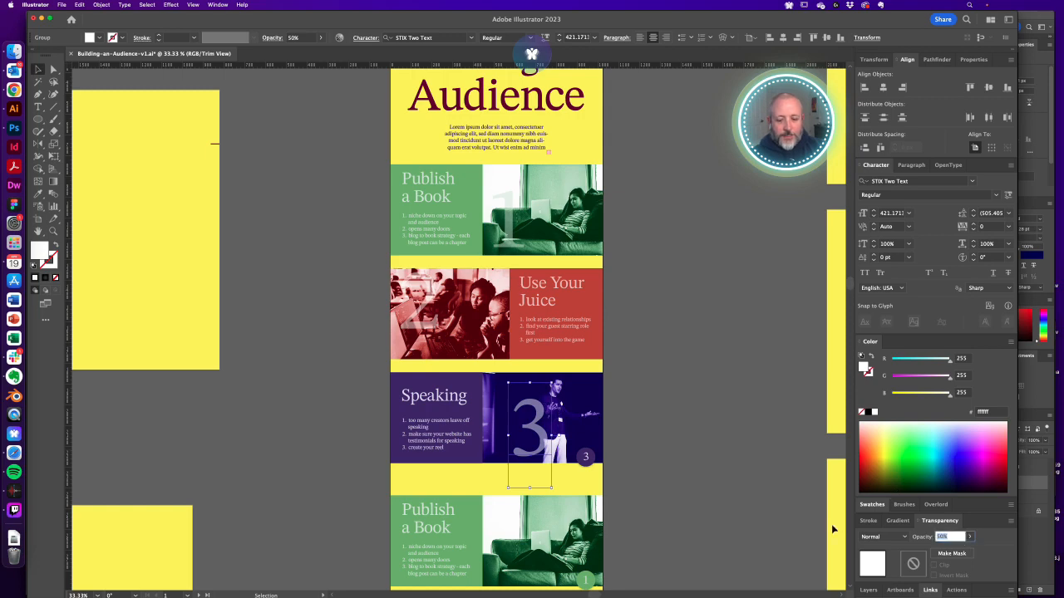
{"action": "left_click", "coordinate": [607, 454]}
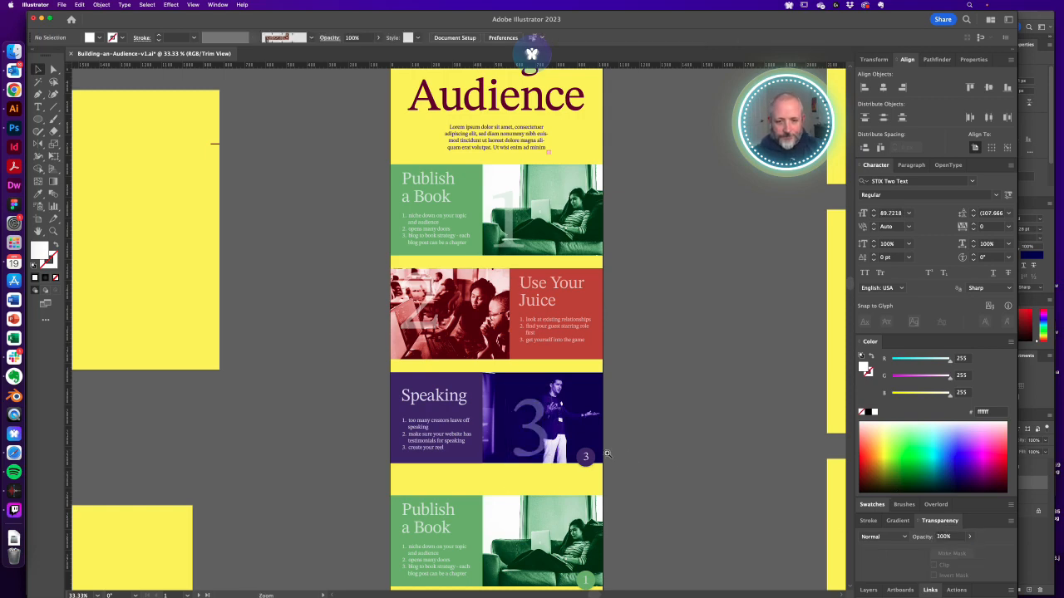
Try 15% and 5% opacity on the large 3 over the Speaking photo, and settle on 10%
{"action": "left_click_drag", "start_coordinate": [523, 426], "coordinate": [563, 428]}
{"action": "key", "text": "a"}
{"action": "left_click", "coordinate": [554, 442]}
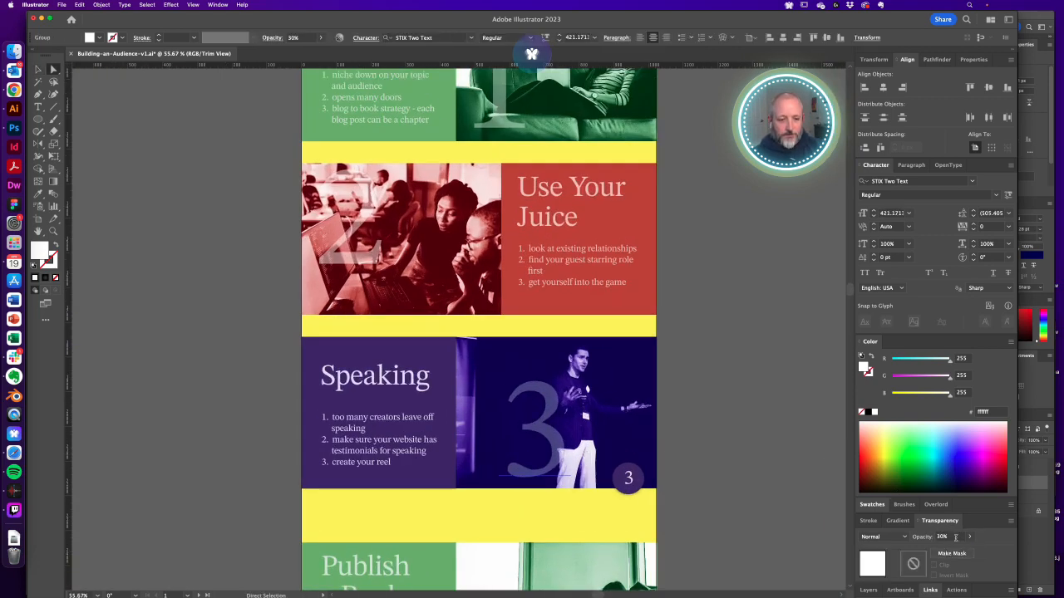
{"action": "left_click", "coordinate": [955, 536]}
{"action": "type", "text": "15"}
{"action": "key", "text": "Return"}
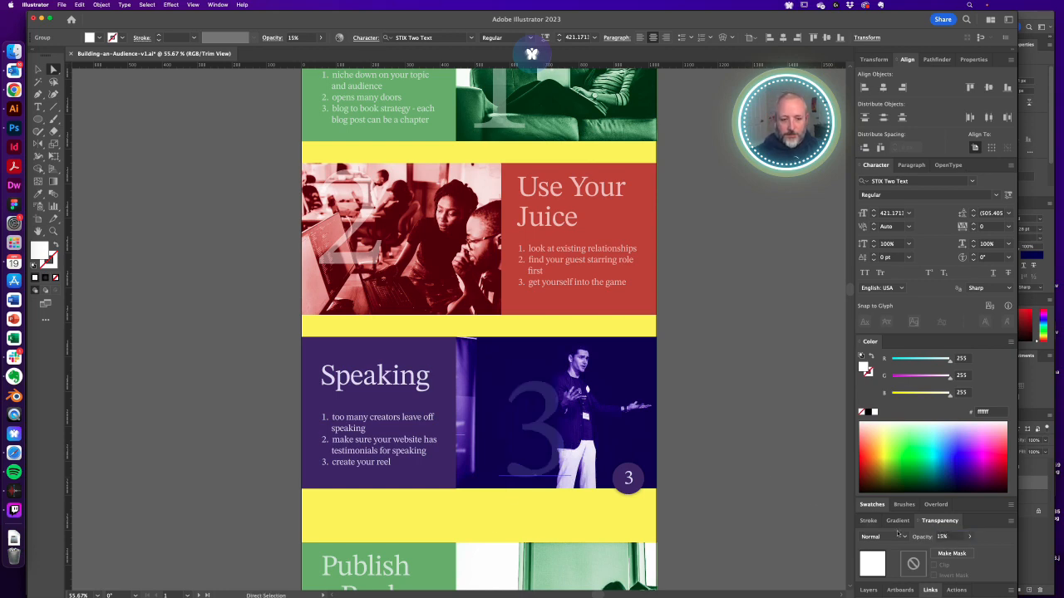
{"action": "left_click", "coordinate": [956, 537]}
{"action": "type", "text": "5"}
{"action": "key", "text": "Return"}
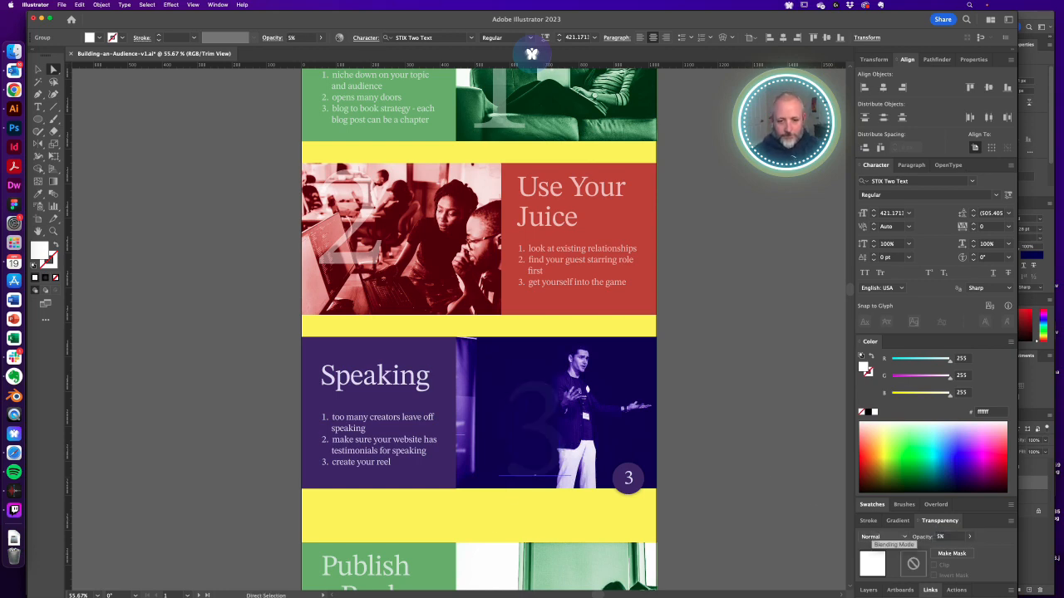
{"action": "left_click", "coordinate": [955, 537]}
{"action": "type", "text": "10"}
{"action": "key", "text": "Return"}
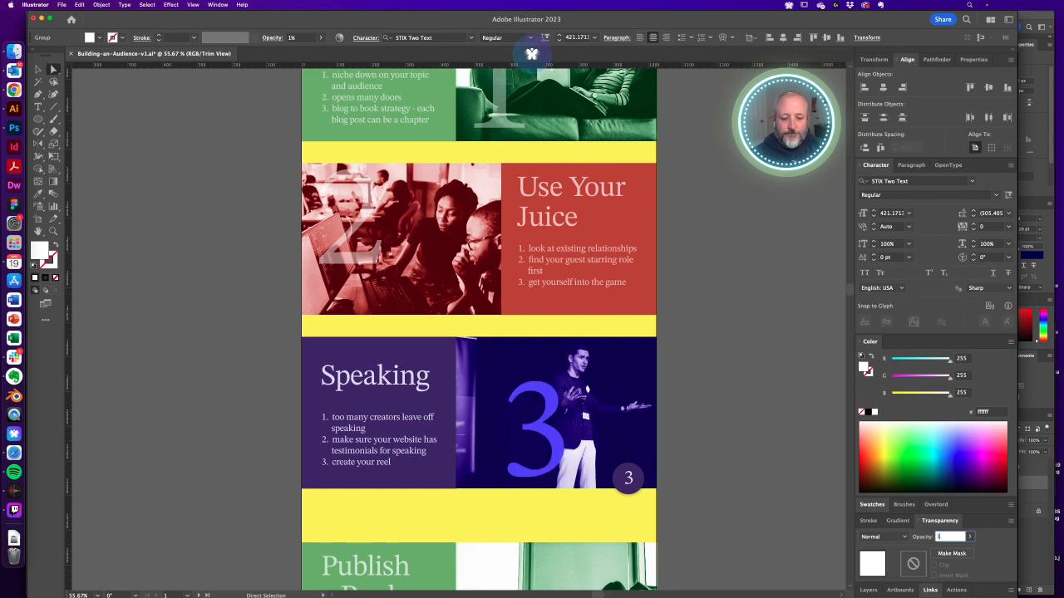
{"action": "left_click", "coordinate": [793, 500]}
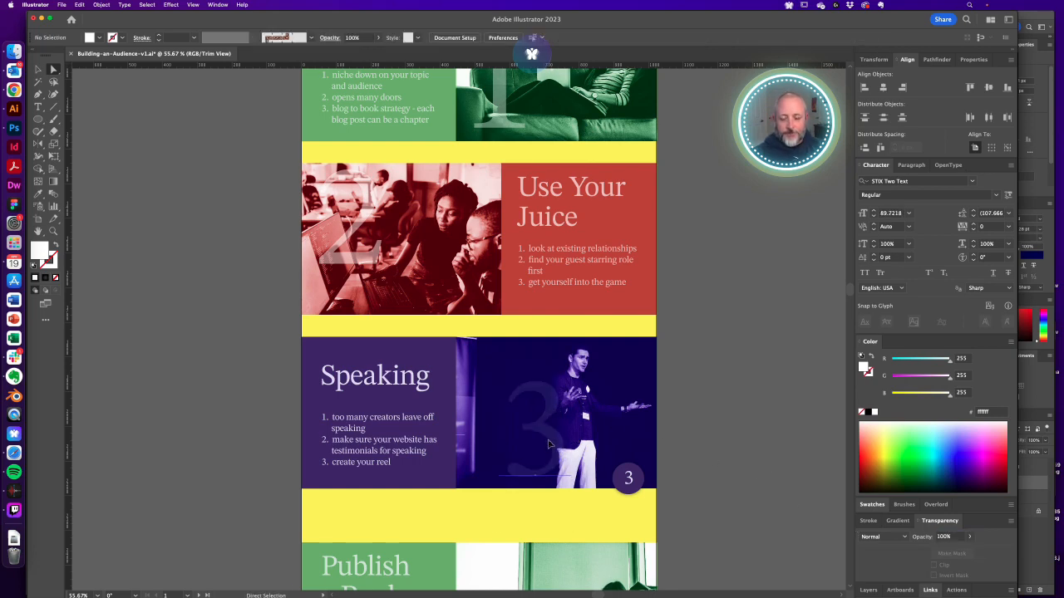
Move the large 3 to the Speaking photo's edge beside the purple panel, and delete the section's small circled 3 badge
{"action": "left_click_drag", "start_coordinate": [533, 443], "coordinate": [503, 450]}
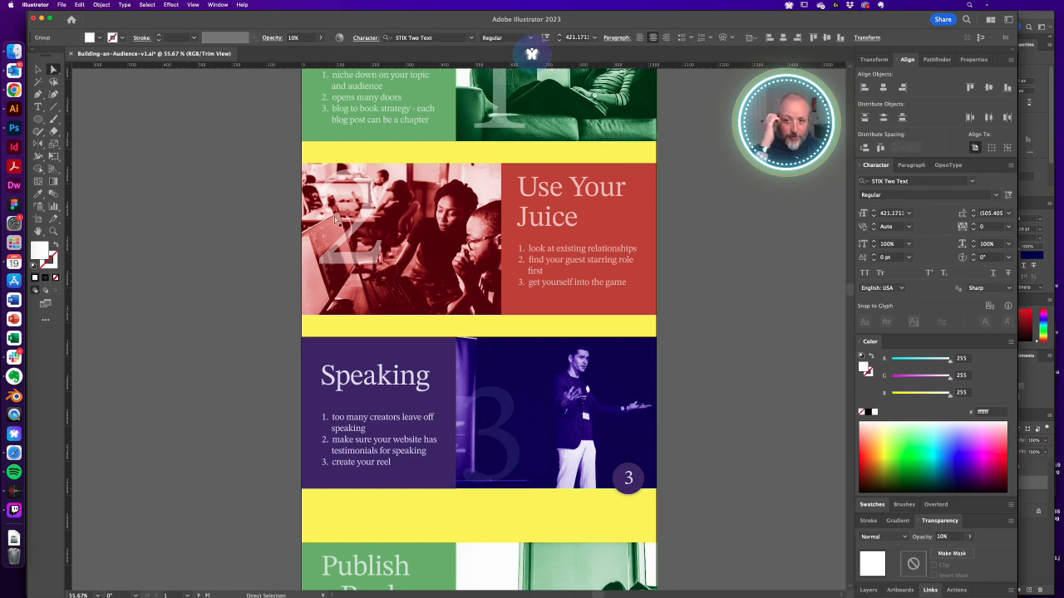
{"action": "left_click", "coordinate": [735, 423]}
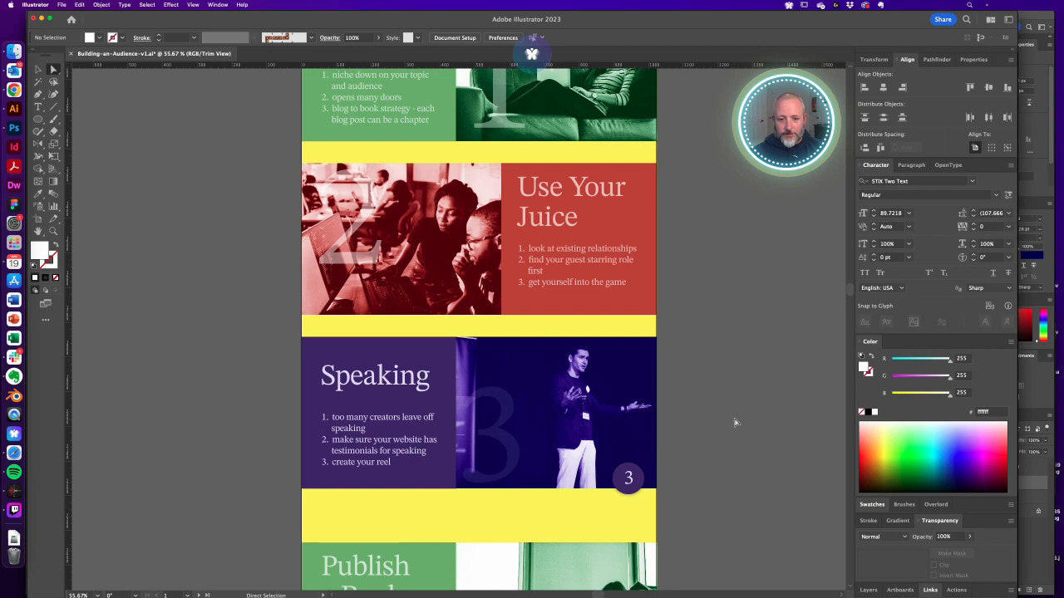
{"action": "key", "text": "v"}
{"action": "left_click", "coordinate": [628, 478]}
{"action": "key", "text": "Delete"}
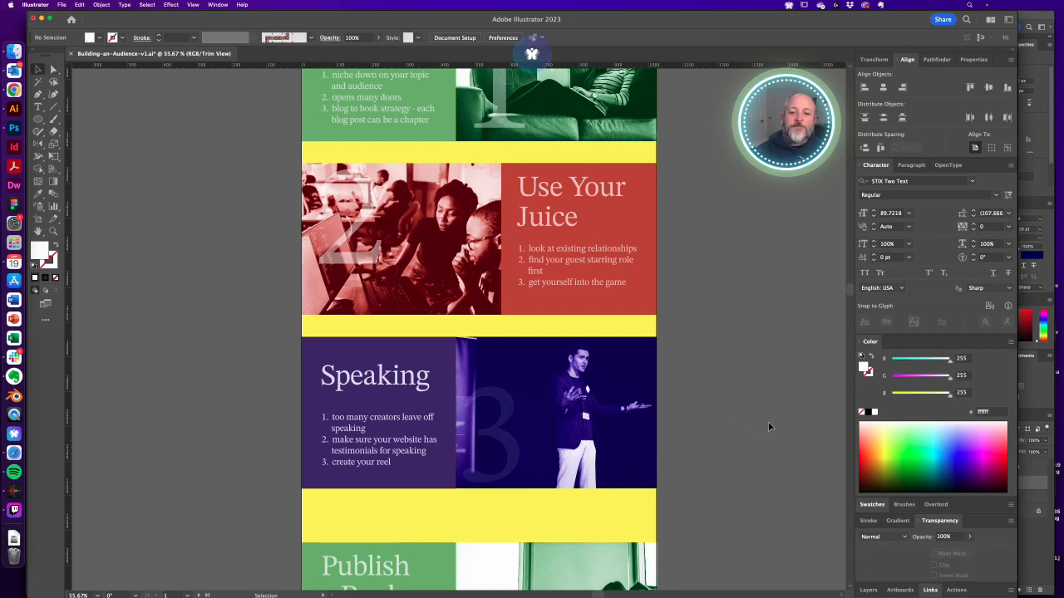
Delete the duplicate Publish a Book section below the Speaking section, including its photo, text and number badge
{"action": "key", "text": "super+minus"}
{"action": "key", "text": "super+minus"}
{"action": "left_click_drag", "start_coordinate": [487, 347], "coordinate": [531, 426]}
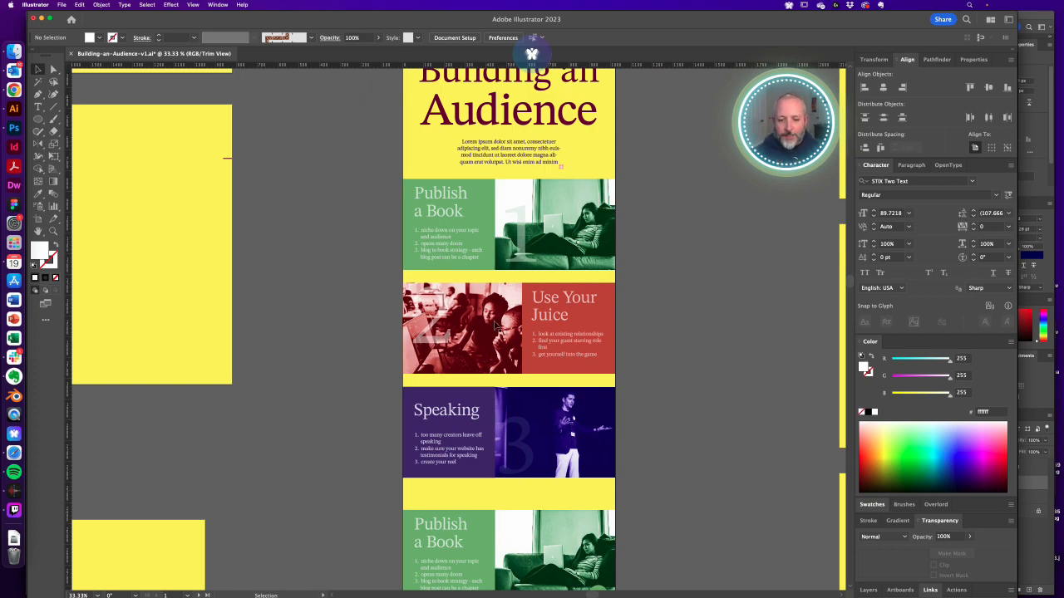
{"action": "left_click_drag", "start_coordinate": [662, 389], "coordinate": [662, 268]}
{"action": "left_click_drag", "start_coordinate": [403, 371], "coordinate": [663, 508]}
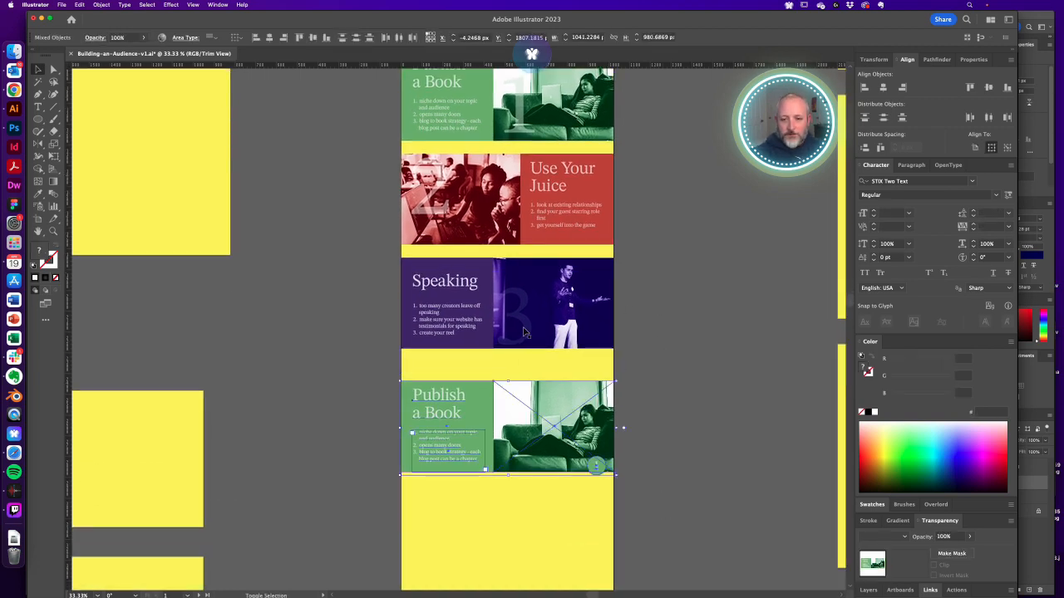
{"action": "key", "text": "Delete"}
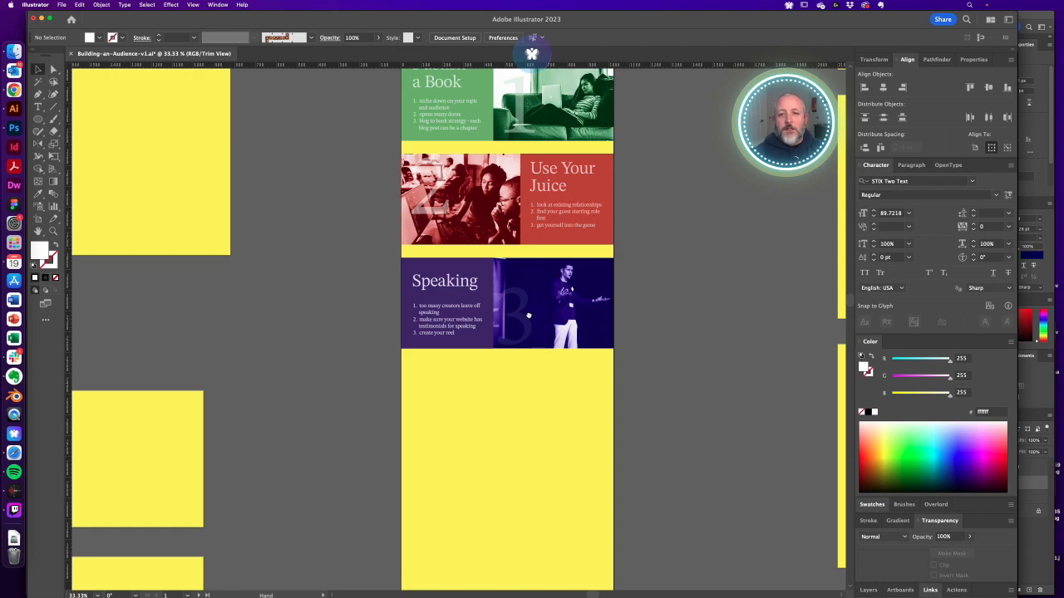
Save the infographic document and clear any selection
{"action": "left_click", "coordinate": [531, 316], "text": "alt+super"}
{"action": "left_click_drag", "start_coordinate": [530, 324], "coordinate": [623, 435]}
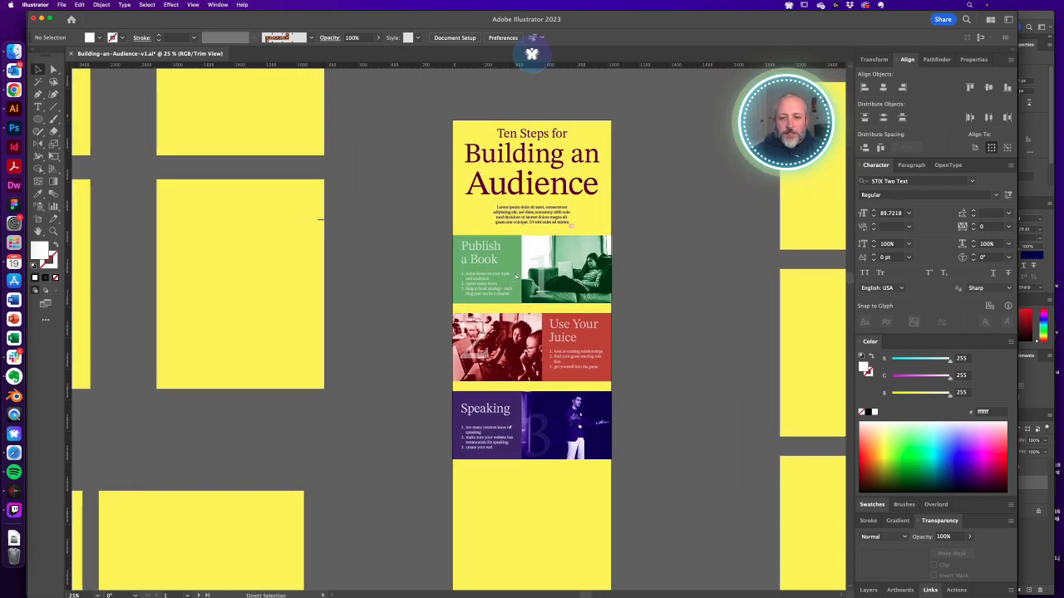
{"action": "key", "text": "super+s"}
{"action": "key", "text": "alt+super+2"}
{"action": "left_click_drag", "start_coordinate": [635, 310], "coordinate": [630, 271]}
{"action": "key", "text": "super+shift+a"}
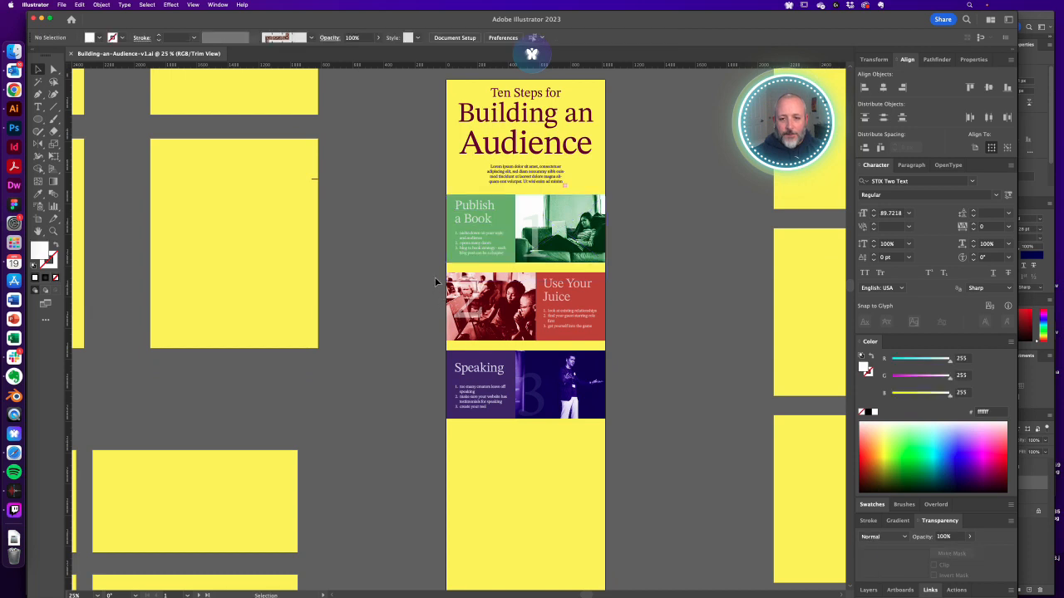
Duplicate the whole Use Your Juice section straight down to below the Speaking section, leaving a yellow gap between them
{"action": "left_click", "coordinate": [609, 328]}
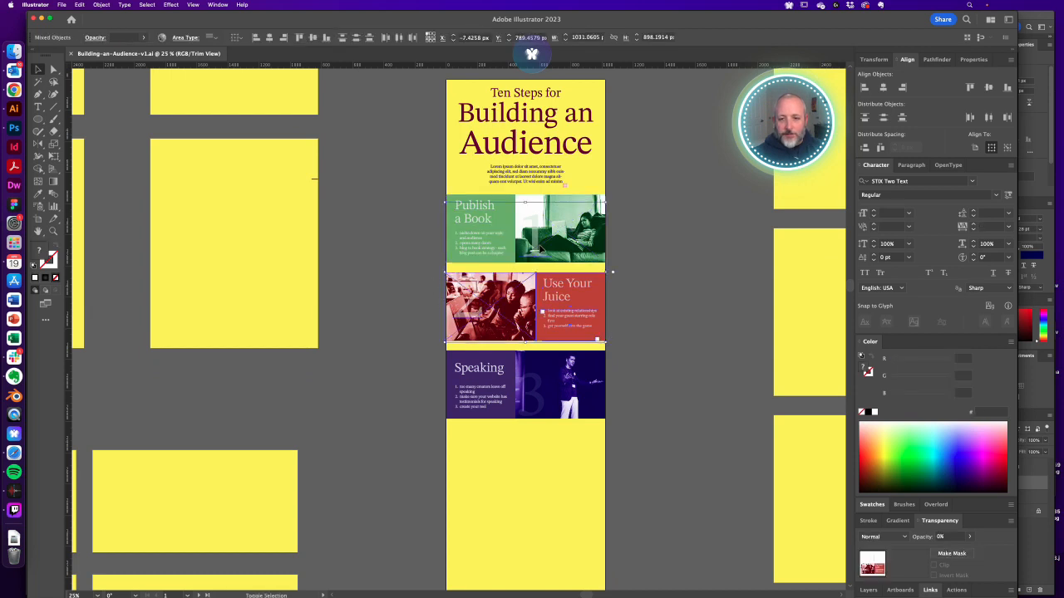
{"action": "left_click_drag", "start_coordinate": [570, 297], "coordinate": [561, 445]}
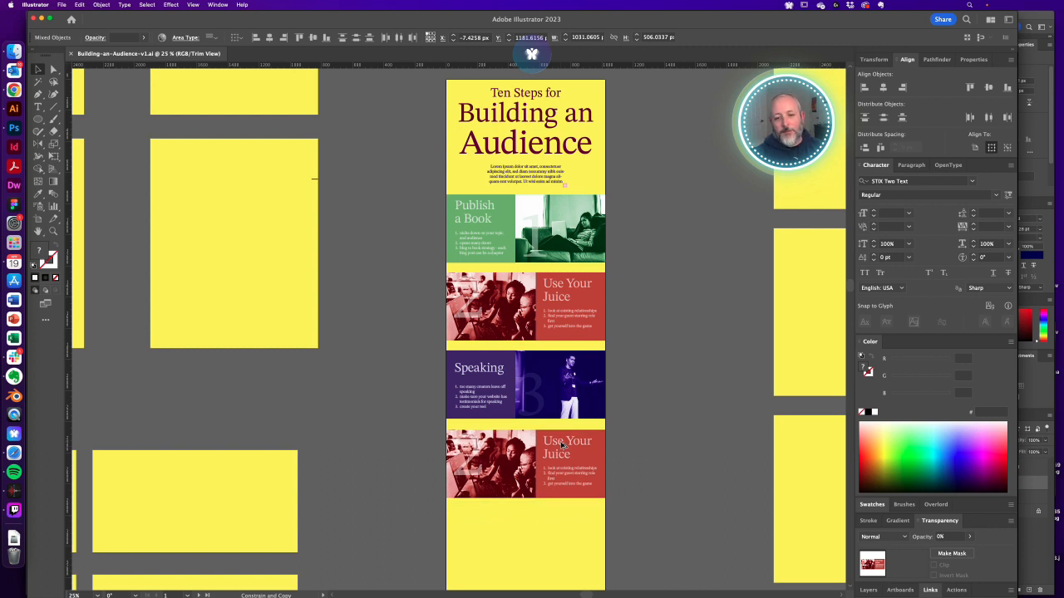
{"action": "left_click_drag", "start_coordinate": [562, 446], "coordinate": [562, 446]}
{"action": "left_click", "coordinate": [669, 425]}
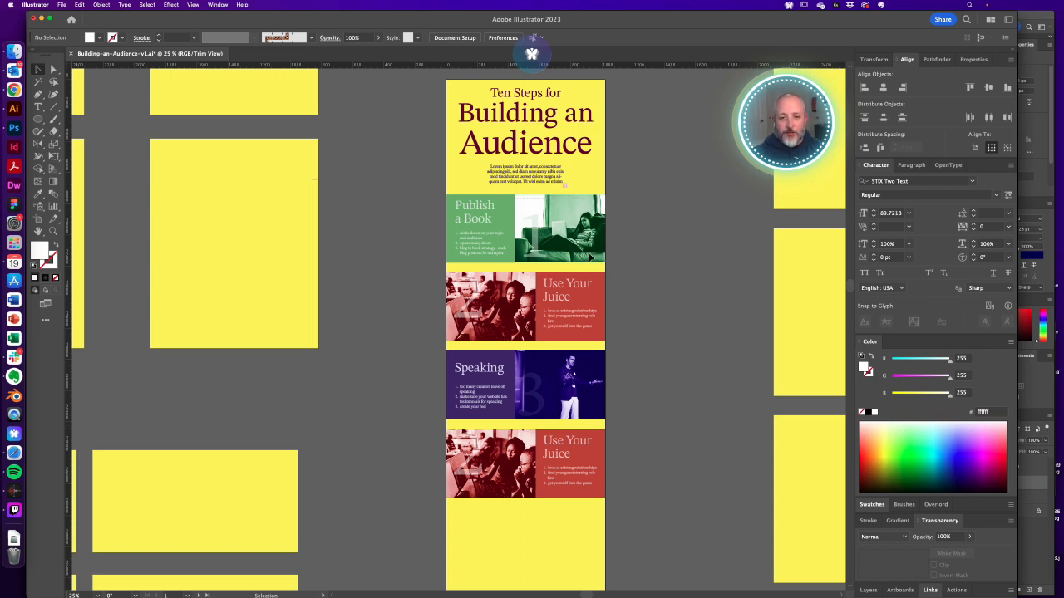
Shorten the Publish a Book list's text frame so that its lower edge sits inside the green panel
{"action": "left_click", "coordinate": [582, 276]}
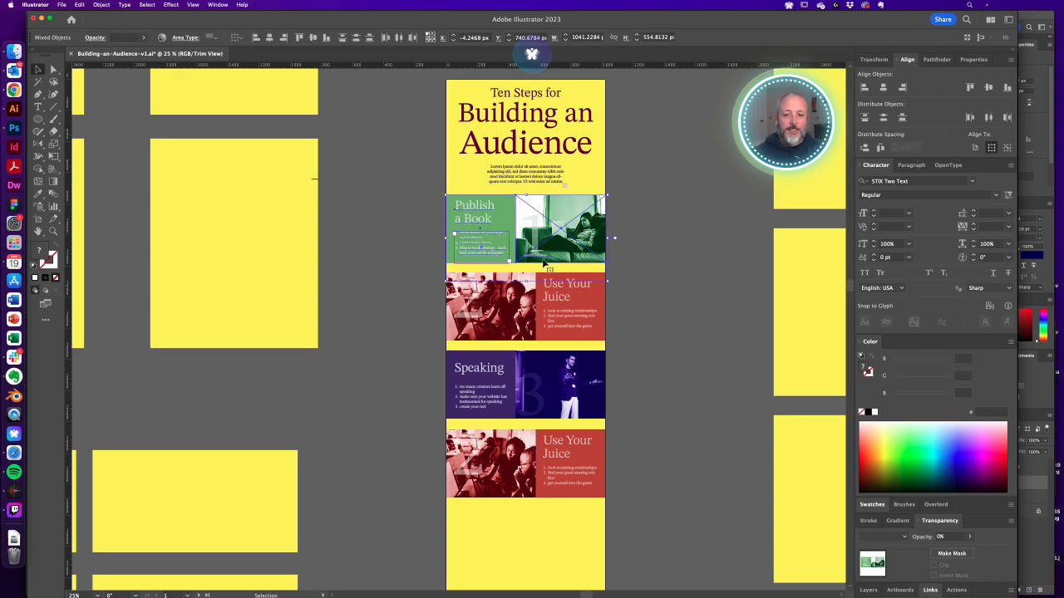
{"action": "scroll", "coordinate": [544, 264], "scroll_direction": "up", "scroll_amount": 3}
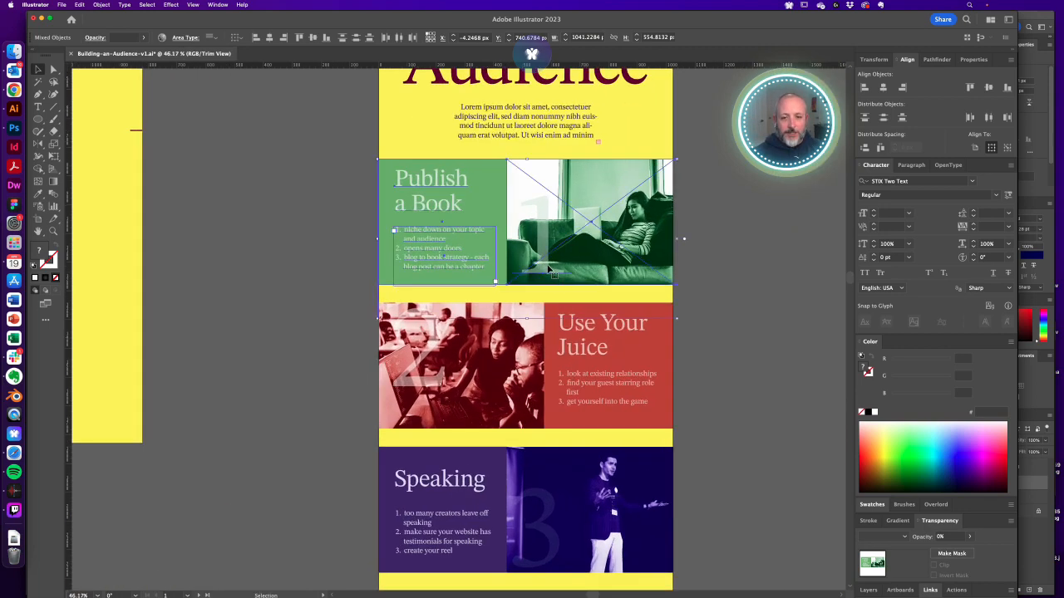
{"action": "left_click", "coordinate": [548, 271], "text": "shift"}
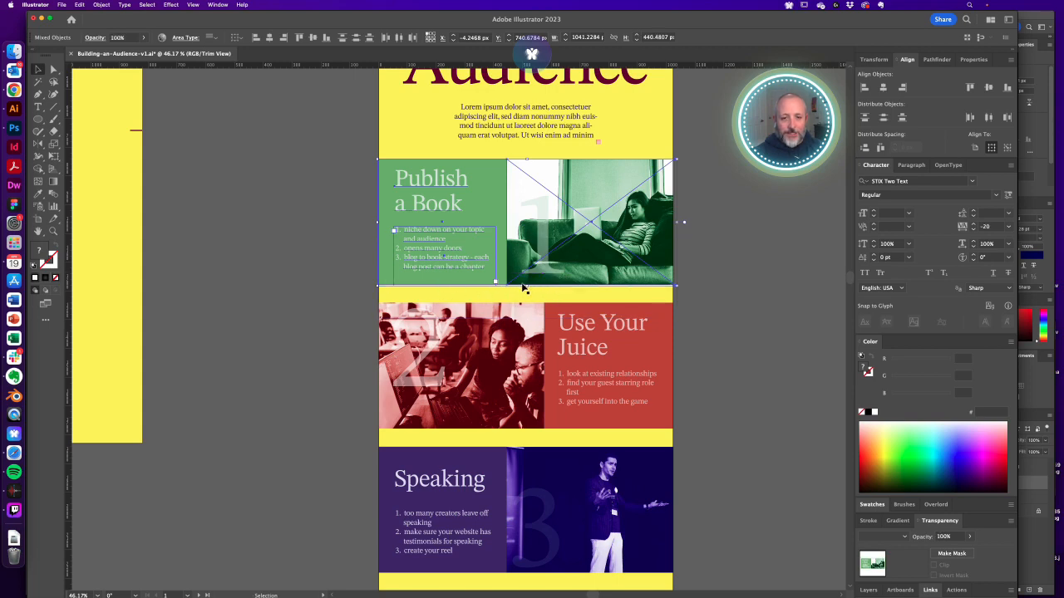
{"action": "left_click", "coordinate": [441, 264]}
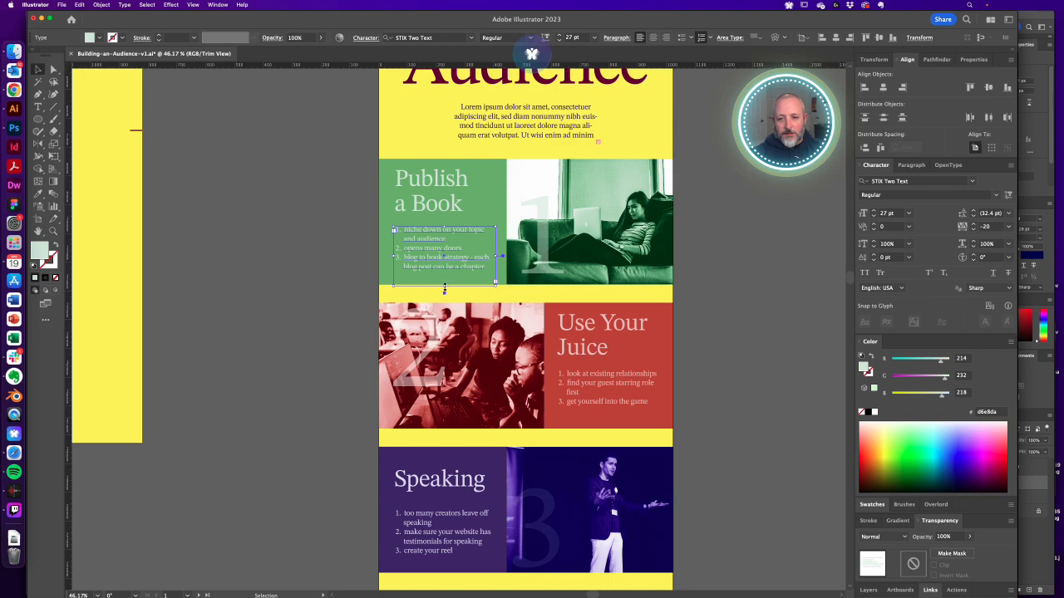
{"action": "left_click", "coordinate": [351, 172]}
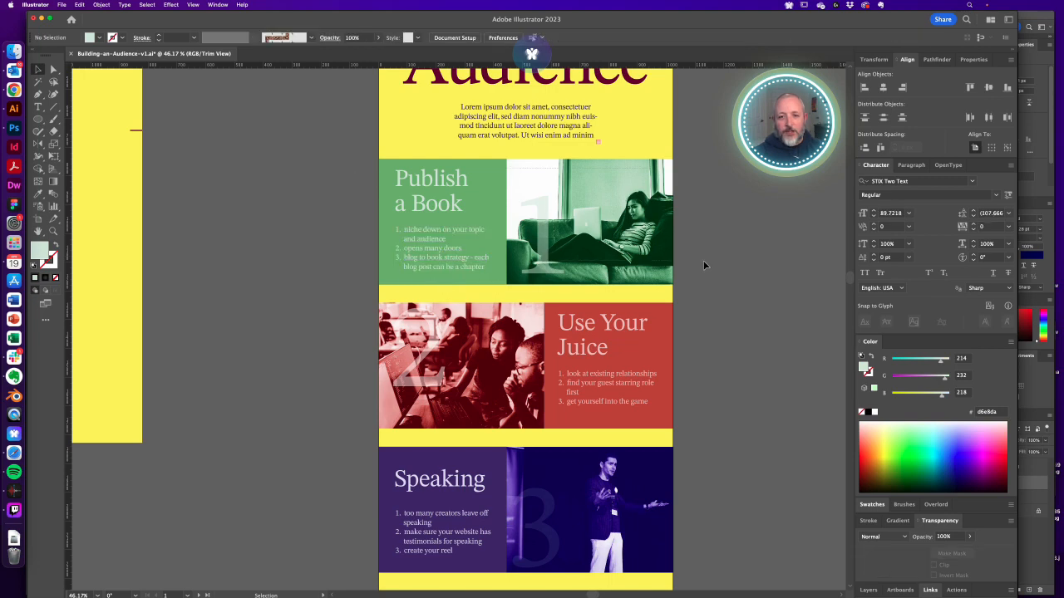
{"action": "left_click_drag", "start_coordinate": [703, 261], "coordinate": [706, 263]}
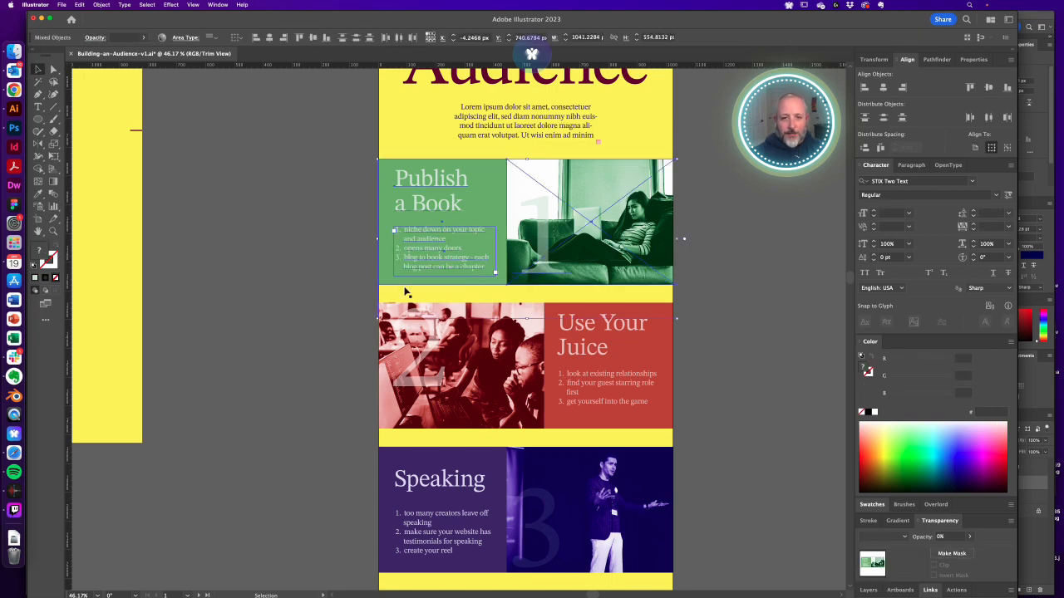
{"action": "left_click", "coordinate": [540, 246], "text": "shift"}
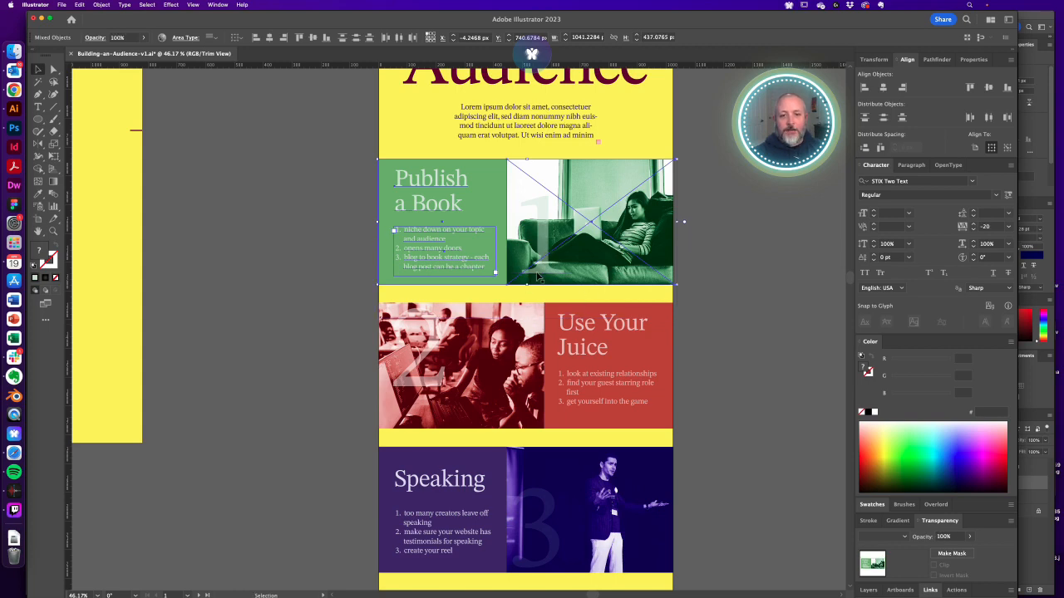
{"action": "left_click", "coordinate": [713, 348]}
Shorten the upper Use Your Juice list's text frame so that its lower edge sits inside the red panel
{"action": "key", "text": "a"}
{"action": "left_click", "coordinate": [566, 399]}
{"action": "key", "text": "v"}
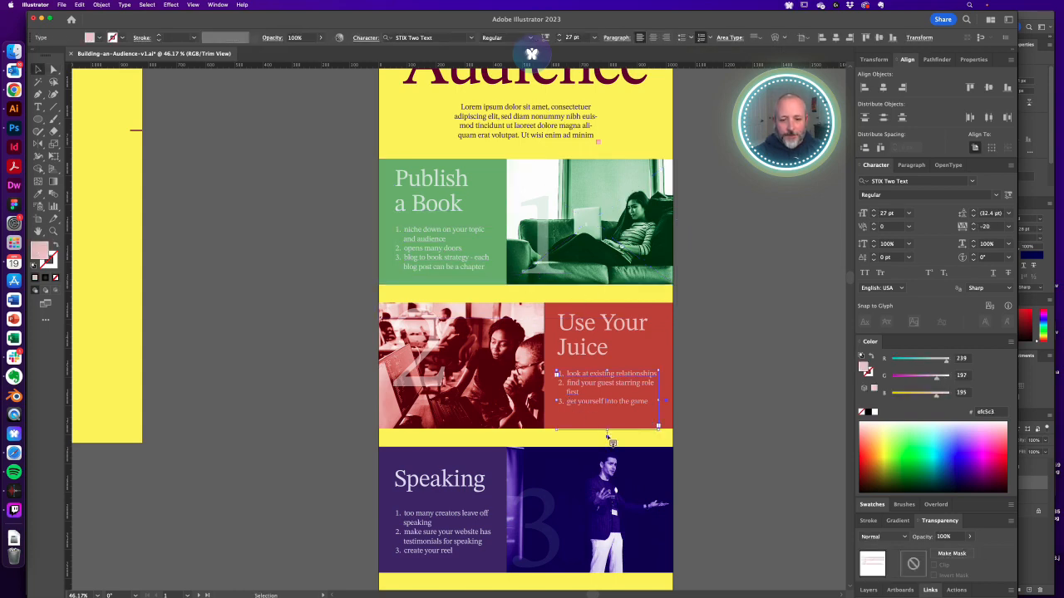
{"action": "left_click_drag", "start_coordinate": [608, 430], "coordinate": [607, 428]}
Shorten the list's text frame in the duplicated Use Your Juice section below Speaking to fit its red panel, and save the document
{"action": "left_click_drag", "start_coordinate": [697, 480], "coordinate": [721, 325]}
{"action": "key", "text": "a"}
{"action": "left_click", "coordinate": [489, 379]}
{"action": "left_click_drag", "start_coordinate": [692, 443], "coordinate": [698, 336]}
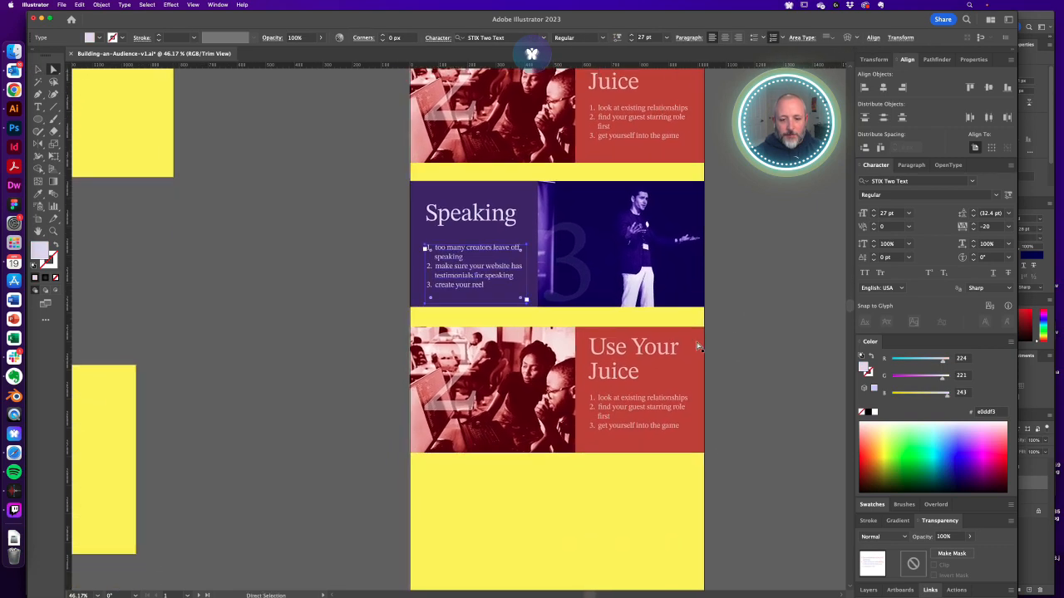
{"action": "key", "text": "v"}
{"action": "left_click", "coordinate": [634, 419]}
{"action": "left_click_drag", "start_coordinate": [638, 454], "coordinate": [638, 452]}
{"action": "left_click", "coordinate": [736, 395]}
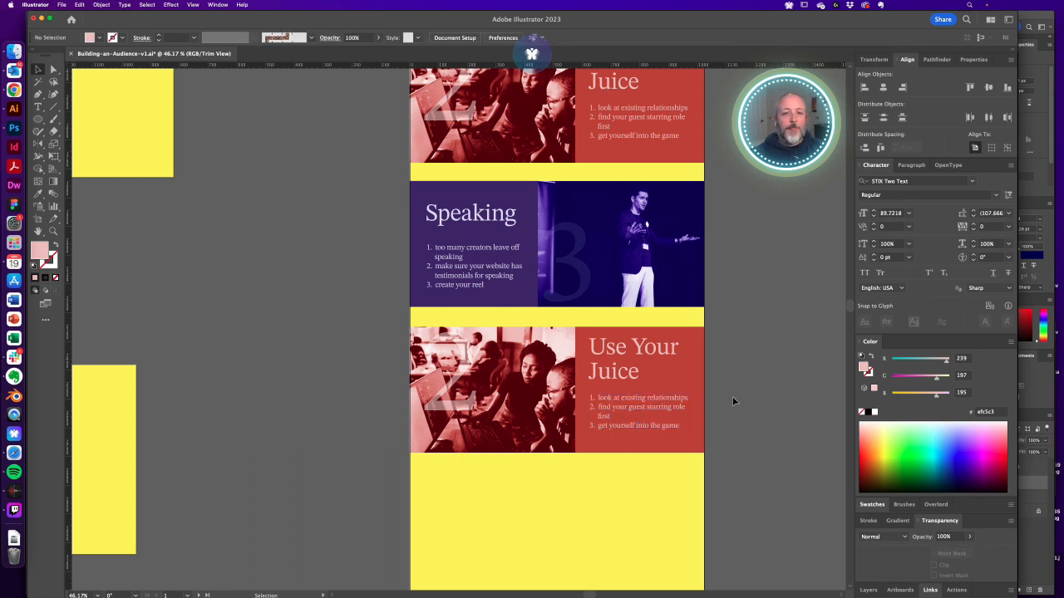
{"action": "key", "text": "a"}
{"action": "key", "text": "super+s"}
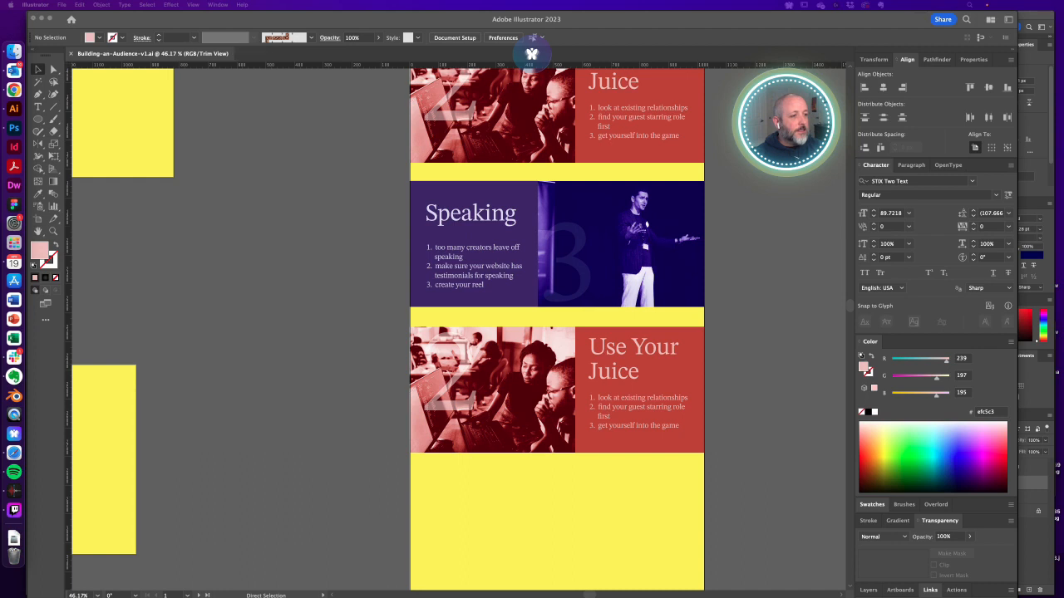
Replace the heading of the duplicated Use Your Juice section with the copied text "Talk everywhere"
{"action": "left_click", "coordinate": [668, 403]}
{"action": "key", "text": "t"}
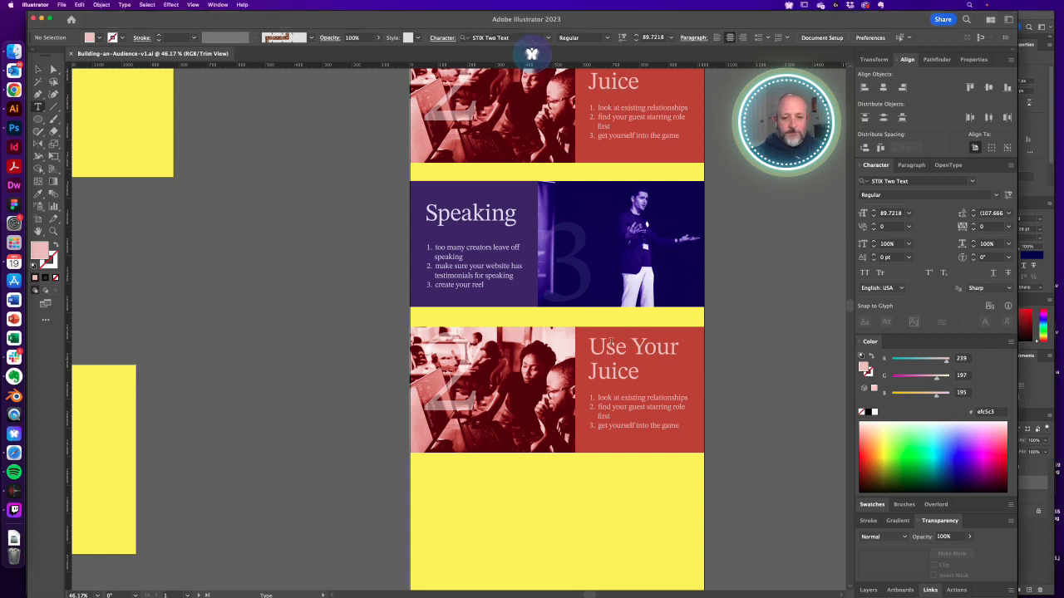
{"action": "left_click", "coordinate": [611, 344]}
{"action": "key", "text": "super+a"}
{"action": "key", "text": "super+v"}
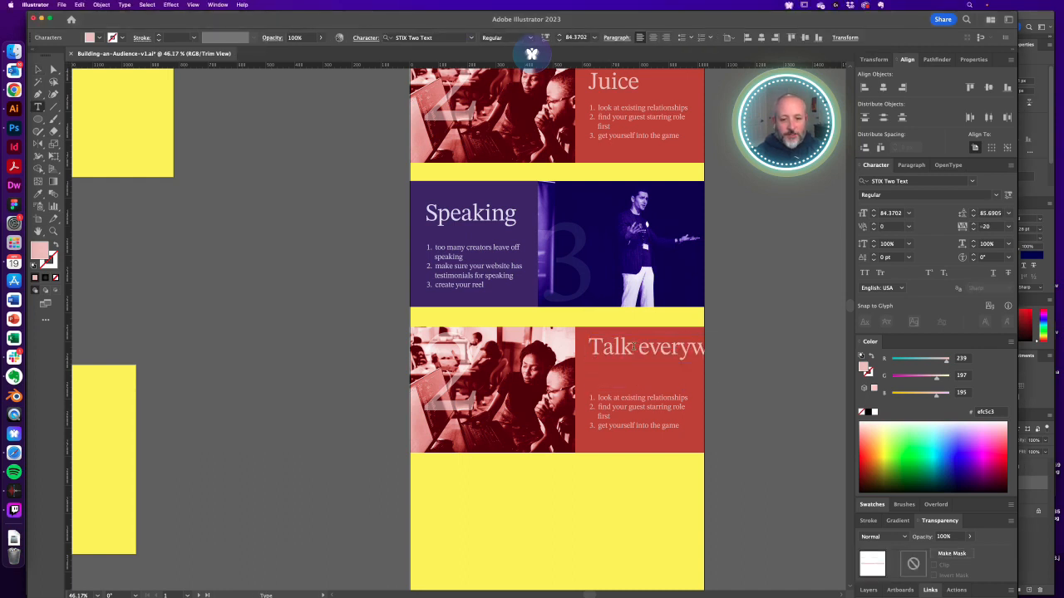
Break the pasted heading after "Talk" and capitalize the second line as "Everywhere"
{"action": "left_click", "coordinate": [633, 347]}
{"action": "key", "text": "Return"}
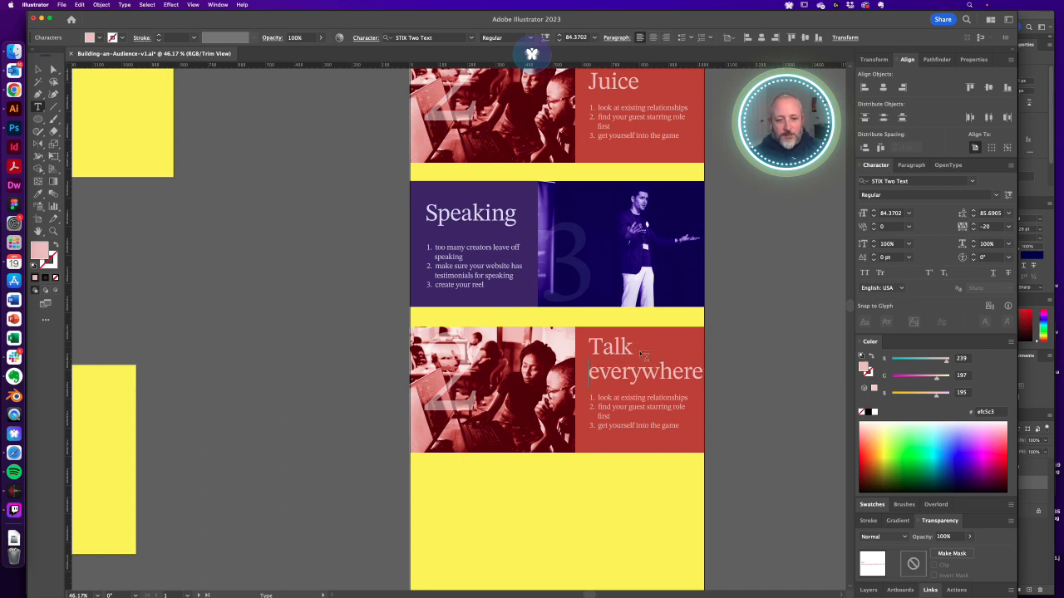
{"action": "key", "text": "Delete"}
{"action": "type", "text": "E"}
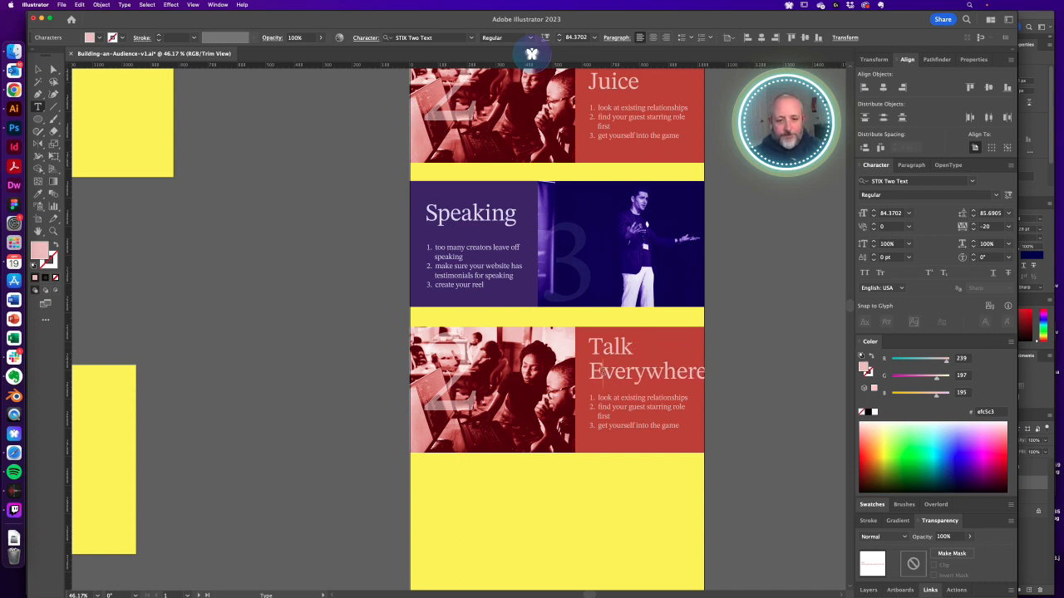
{"action": "left_click", "coordinate": [752, 359]}
{"action": "left_click_drag", "start_coordinate": [705, 370], "coordinate": [941, 530]}
{"action": "key", "text": "BackSpace"}
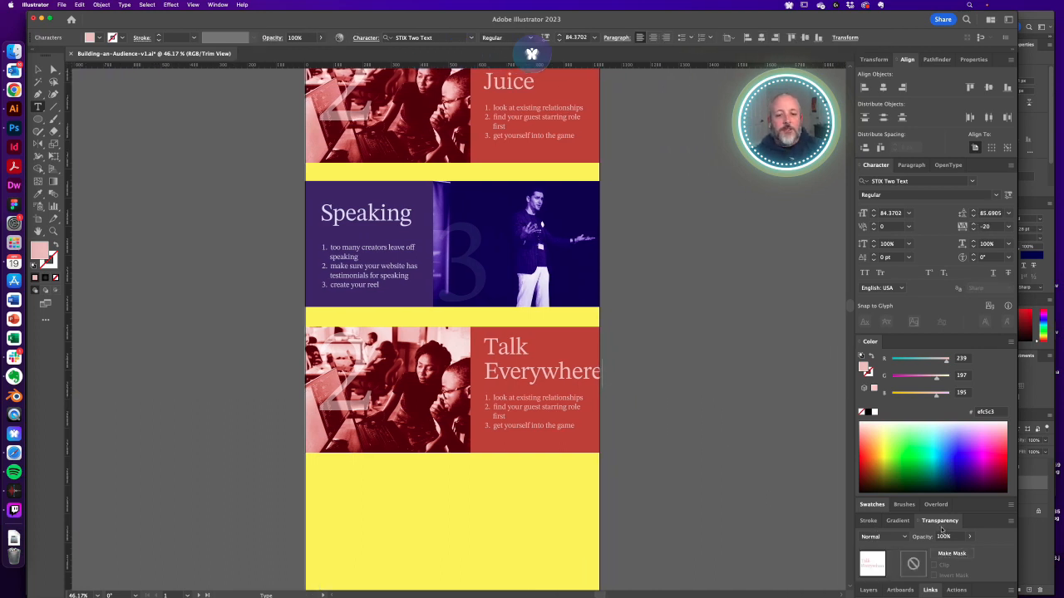
{"action": "key", "text": "Escape"}
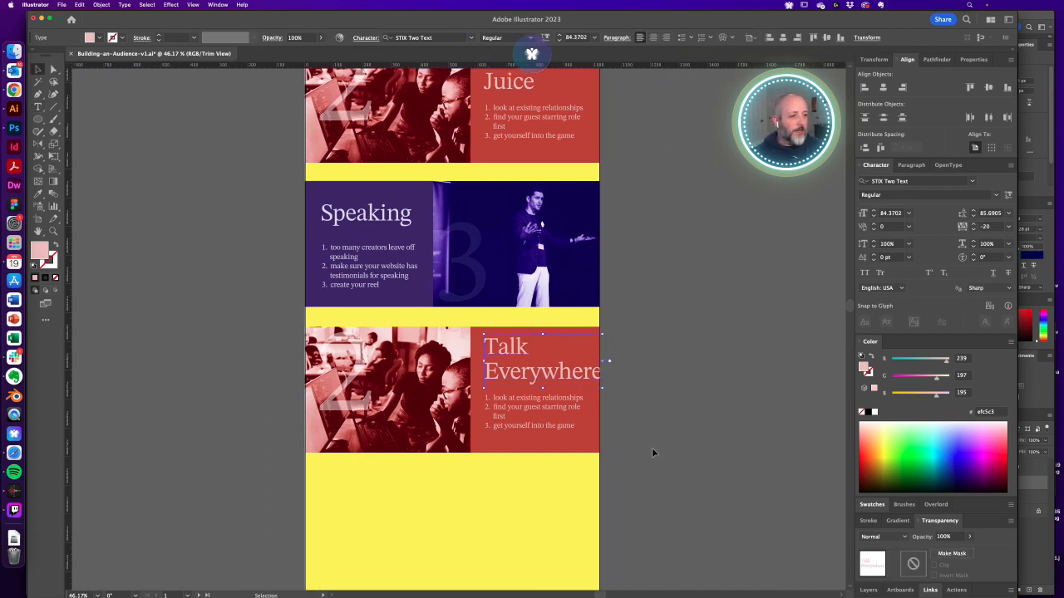
Set the font size of the word "Everywhere" in the lowest section's heading to 70 pt
{"action": "left_click", "coordinate": [674, 334]}
{"action": "key", "text": "z"}
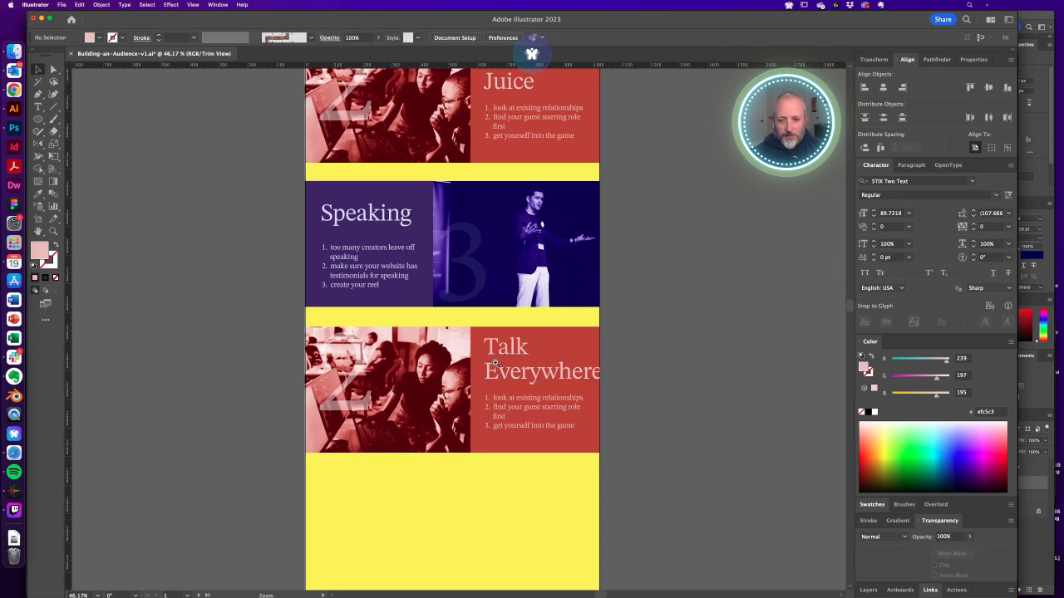
{"action": "left_click_drag", "start_coordinate": [496, 363], "coordinate": [563, 389]}
{"action": "key", "text": "a"}
{"action": "left_click", "coordinate": [559, 384]}
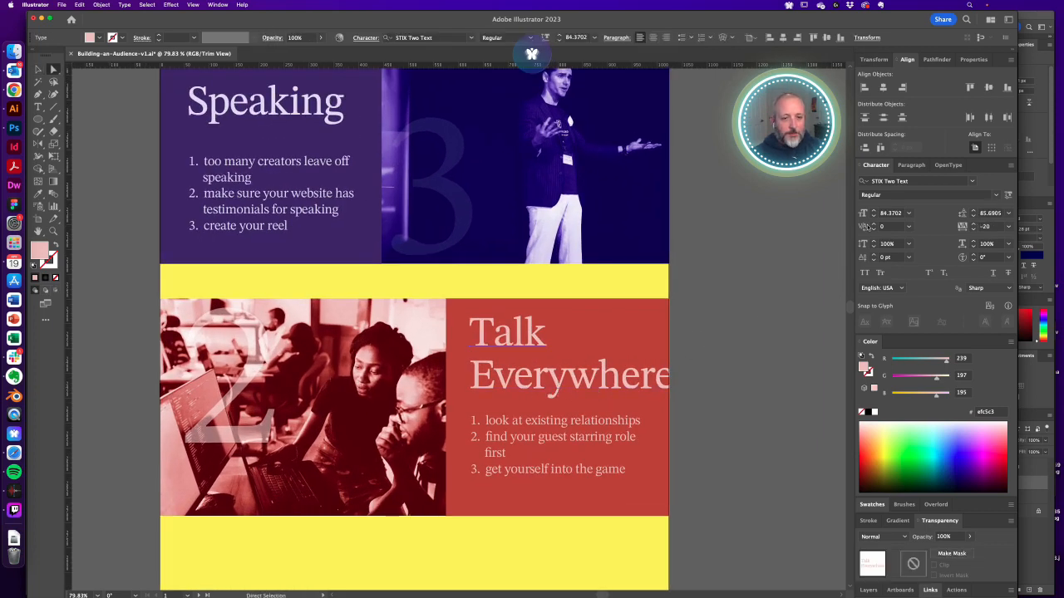
{"action": "double_click", "coordinate": [548, 397]}
{"action": "double_click", "coordinate": [536, 375]}
{"action": "left_click", "coordinate": [874, 213]}
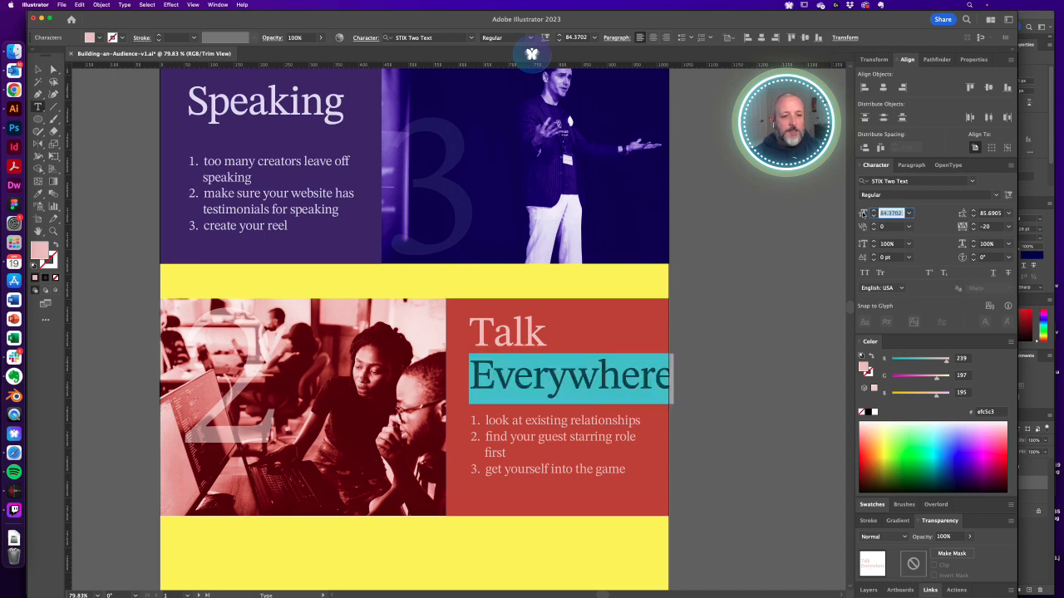
{"action": "type", "text": "70"}
{"action": "key", "text": "Return"}
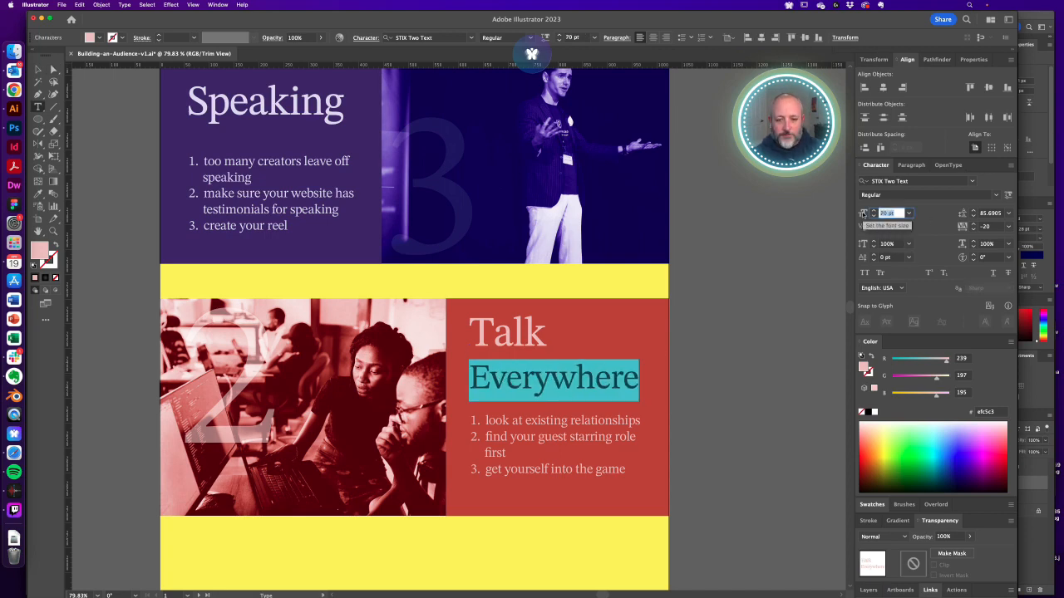
Set the leading of the word "Everywhere" to 70 pt
{"action": "key", "text": "Tab"}
{"action": "type", "text": "80"}
{"action": "key", "text": "Return"}
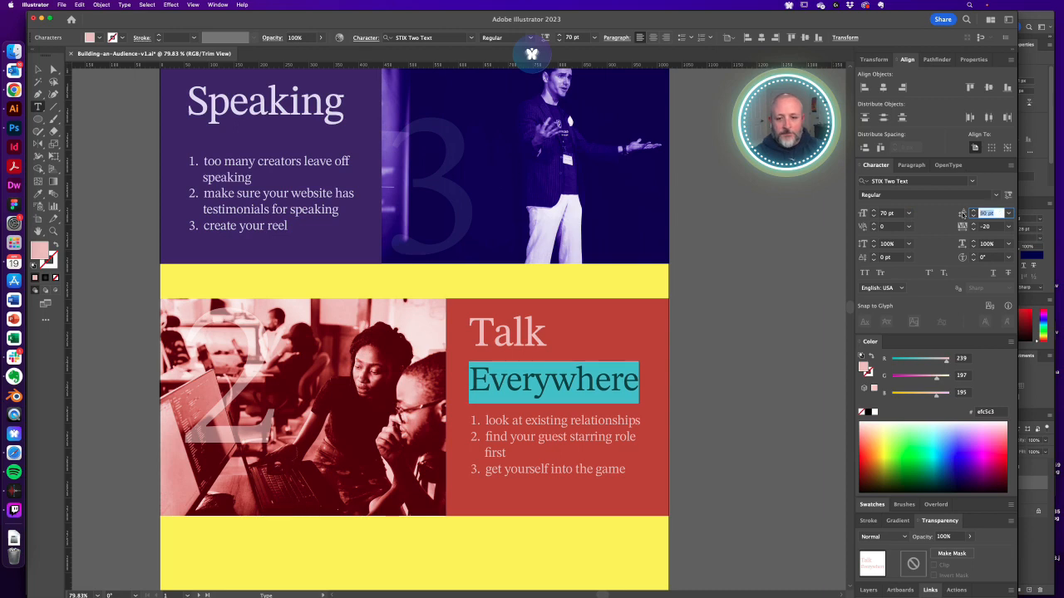
{"action": "type", "text": "70"}
{"action": "key", "text": "Return"}
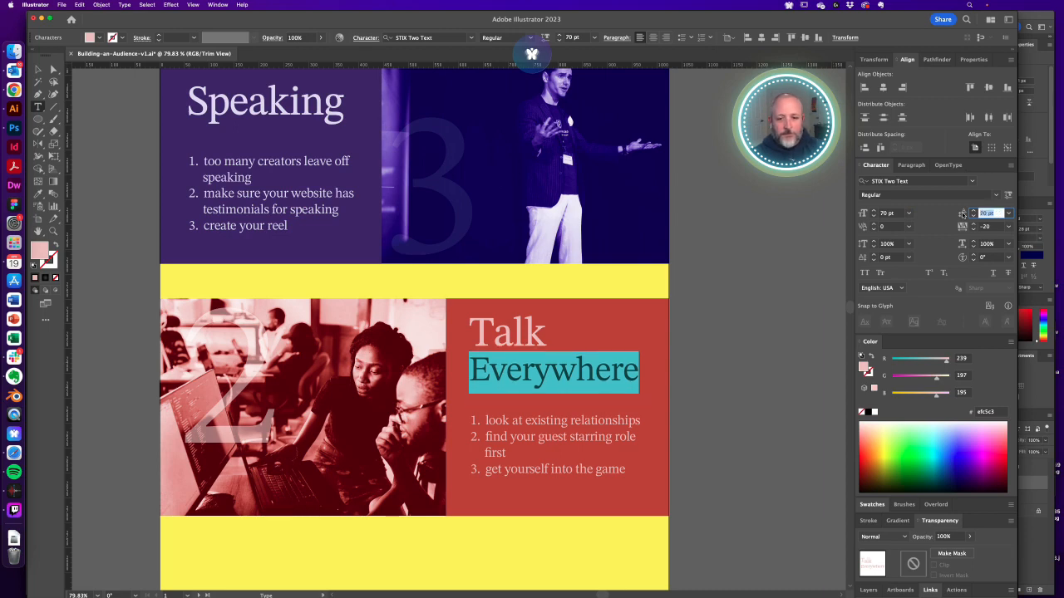
{"action": "key", "text": "Escape"}
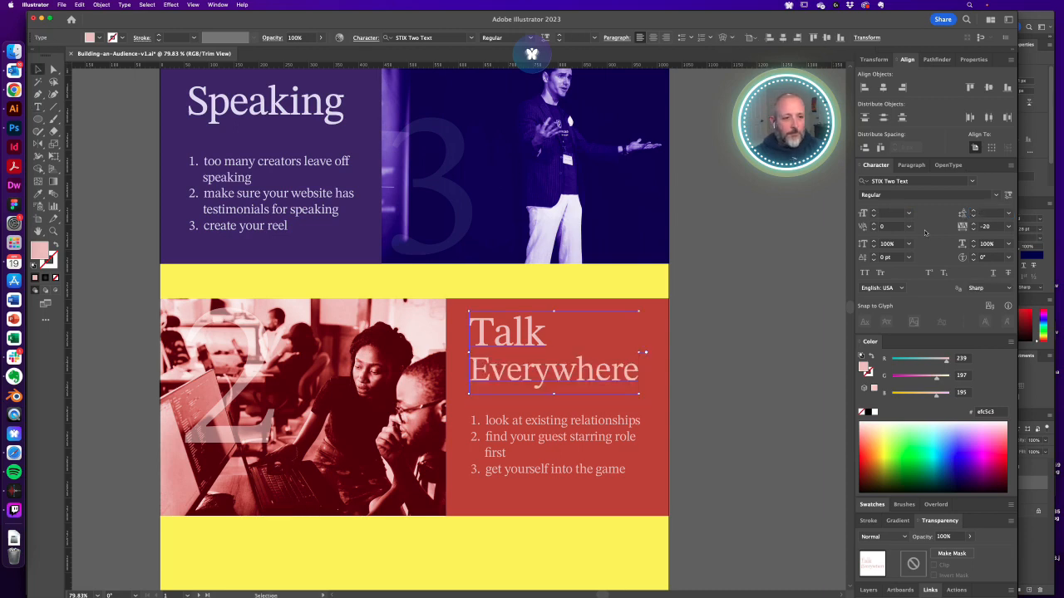
Set the tracking of the whole "Talk Everywhere" heading to 0 and clear the selection
{"action": "left_click", "coordinate": [966, 229]}
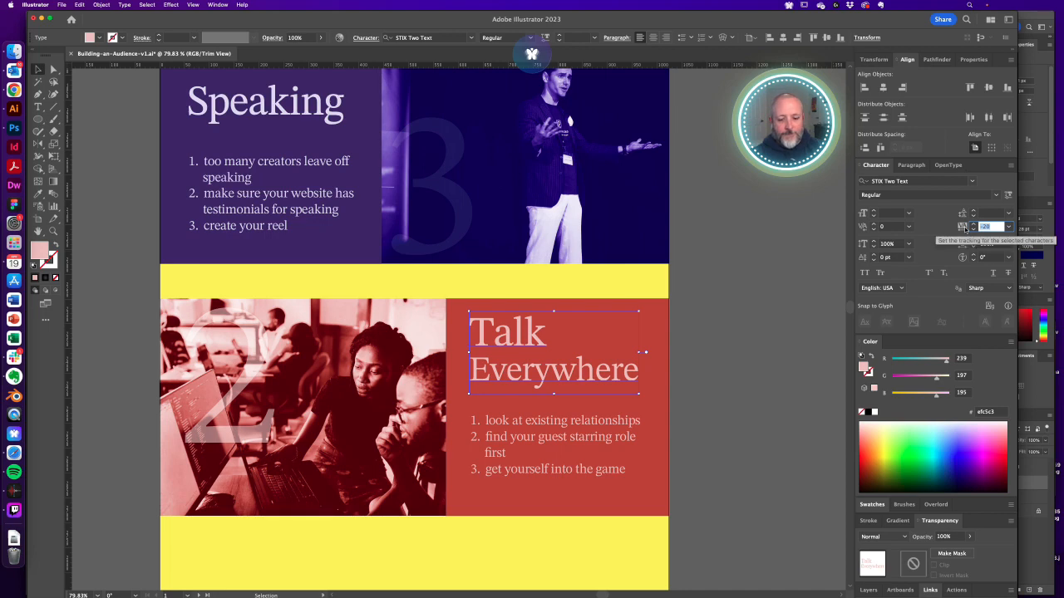
{"action": "type", "text": "0"}
{"action": "key", "text": "Return"}
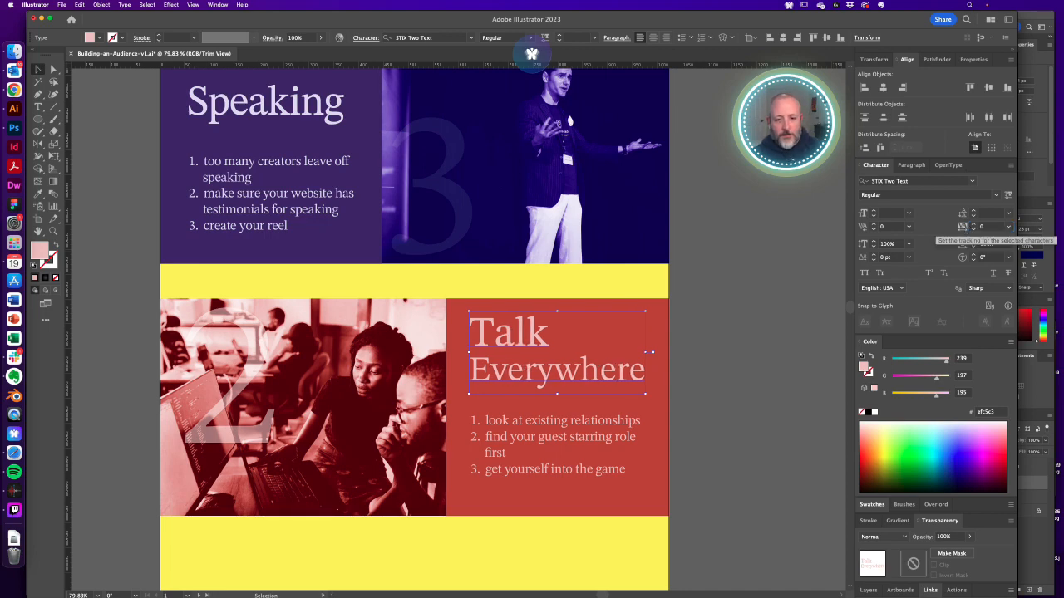
{"action": "left_click", "coordinate": [767, 362]}
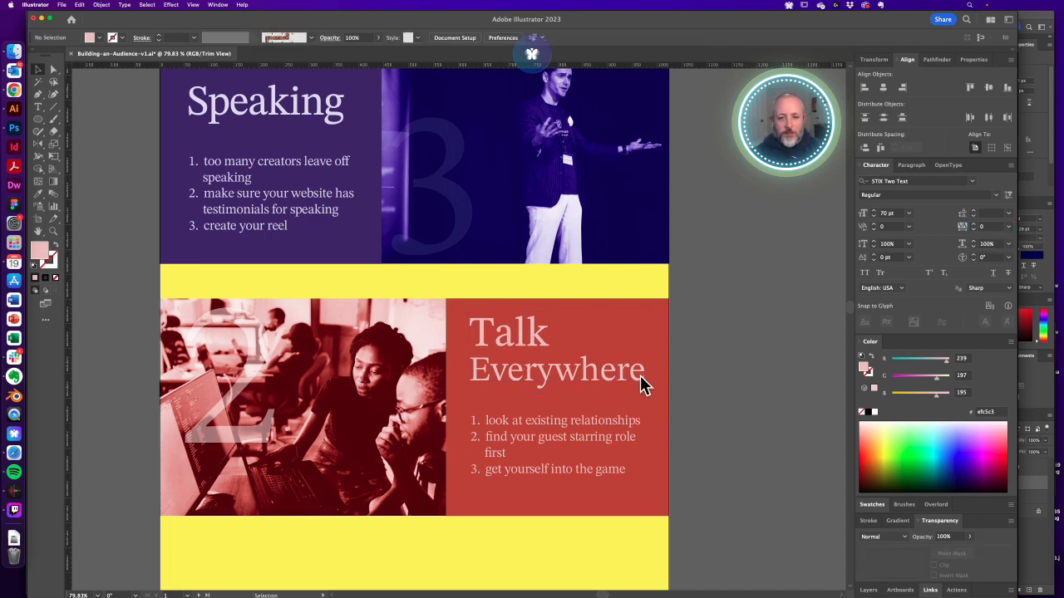
Try a tracking of 0 on the "Publish a Book" heading
{"action": "left_click_drag", "start_coordinate": [390, 231], "coordinate": [464, 346]}
{"action": "key", "text": "a"}
{"action": "left_click", "coordinate": [361, 231]}
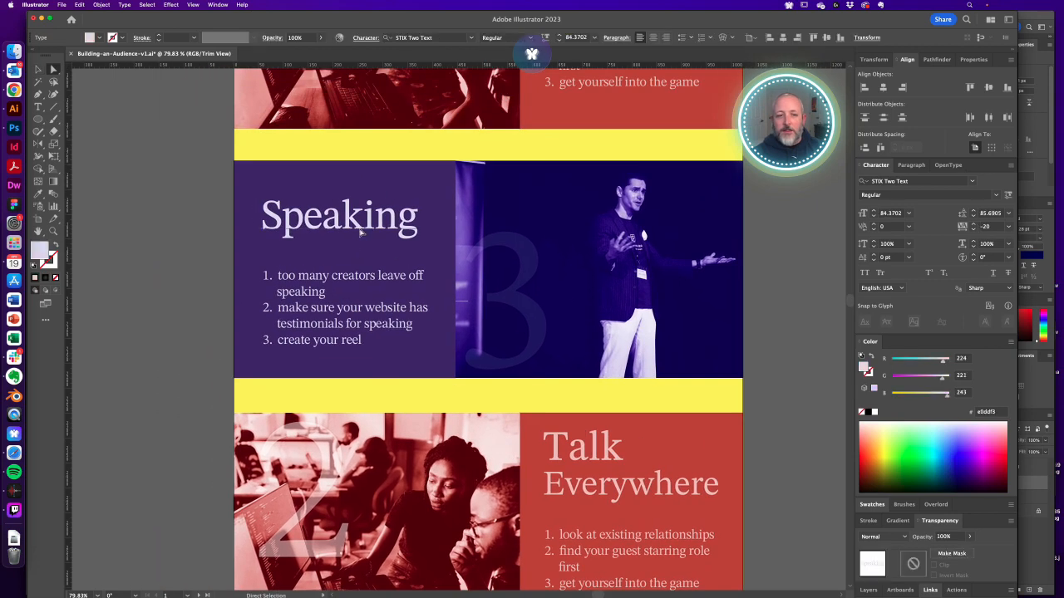
{"action": "left_click", "coordinate": [445, 225], "text": "alt+super"}
{"action": "left_click", "coordinate": [444, 225], "text": "alt+super"}
{"action": "left_click", "coordinate": [440, 242], "text": "alt+super"}
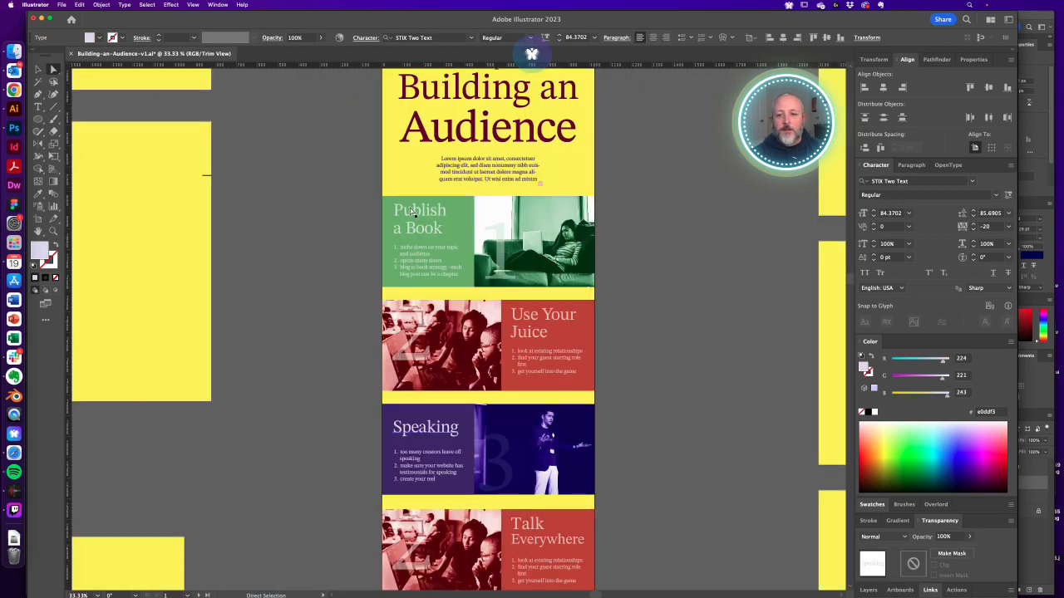
{"action": "left_click_drag", "start_coordinate": [418, 228], "coordinate": [481, 254]}
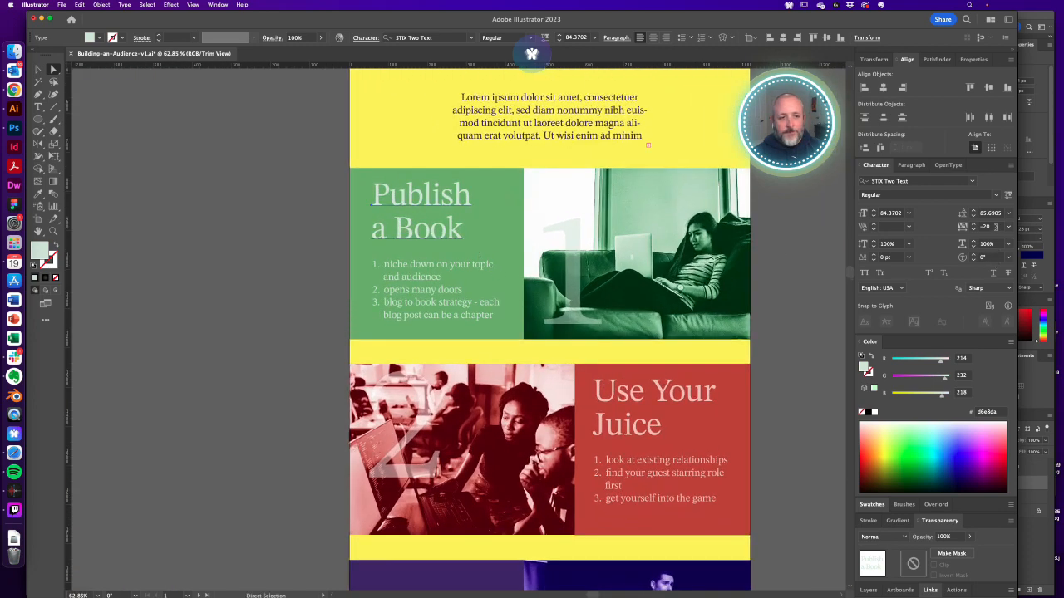
{"action": "double_click", "coordinate": [995, 226]}
{"action": "type", "text": "0"}
{"action": "key", "text": "Return"}
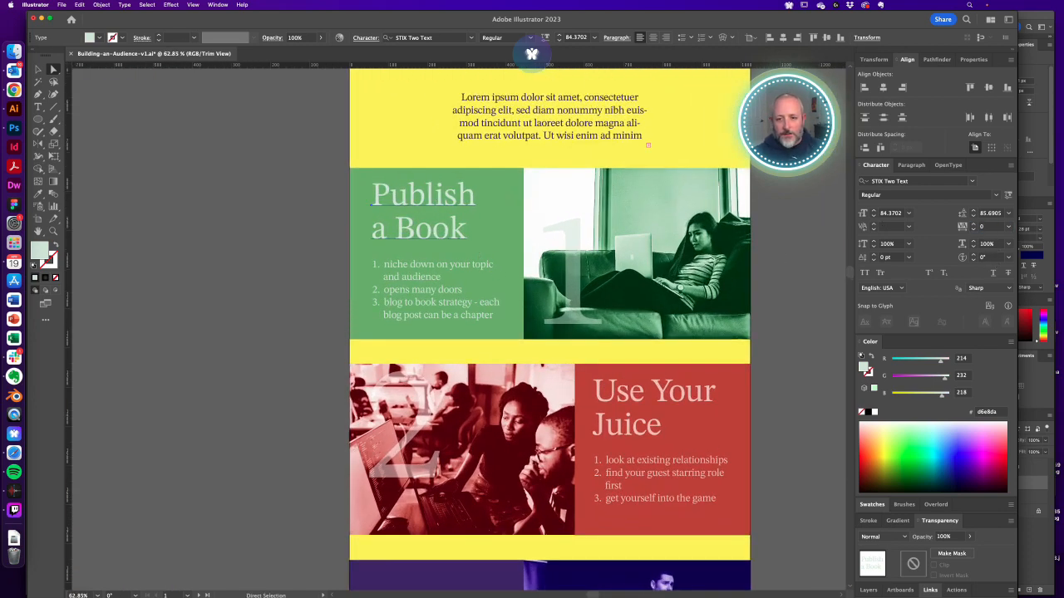
Undo the tracking change on the "Publish a Book" heading and clear the selection
{"action": "key", "text": "super+z"}
{"action": "key", "text": "super+shift+z"}
{"action": "key", "text": "super+z"}
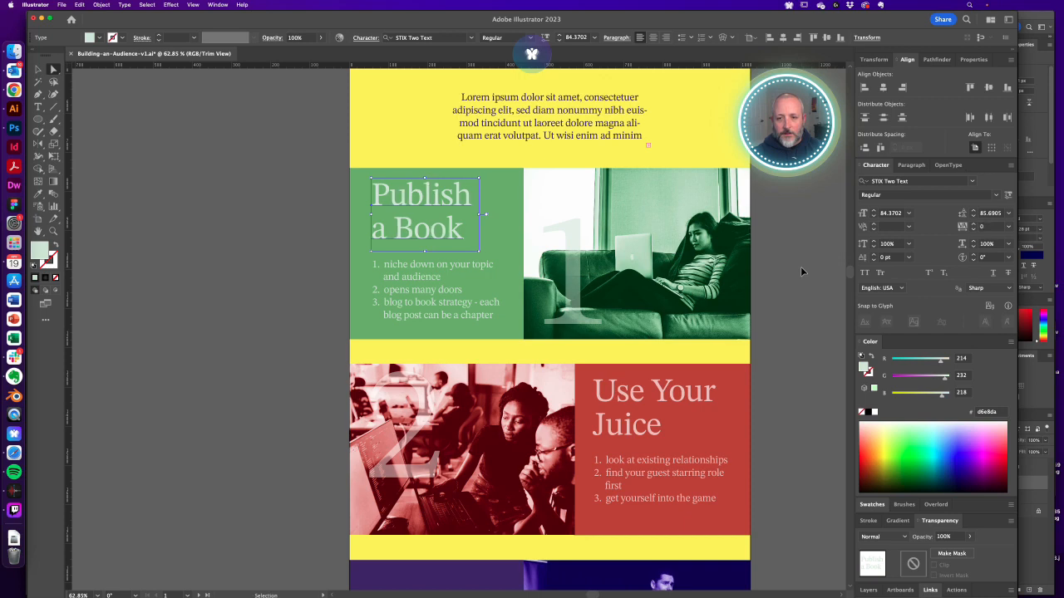
{"action": "key", "text": "super+shift+a"}
Set the kerning between two letters in the middle of "Publish" to -10 and clear the selection
{"action": "key", "text": "t"}
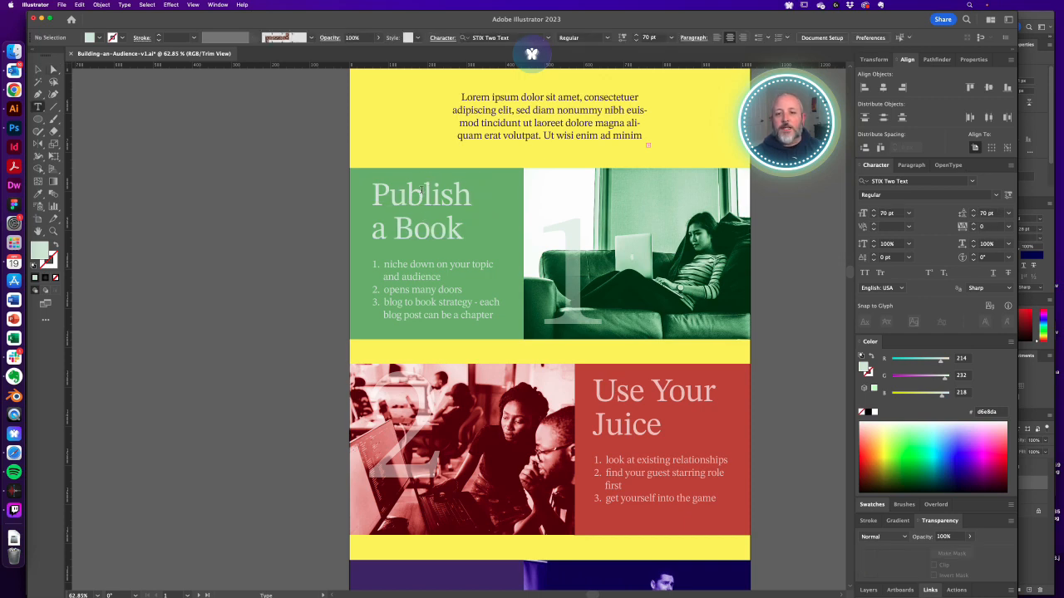
{"action": "left_click", "coordinate": [422, 192]}
{"action": "left_click", "coordinate": [891, 226]}
{"action": "type", "text": "-10"}
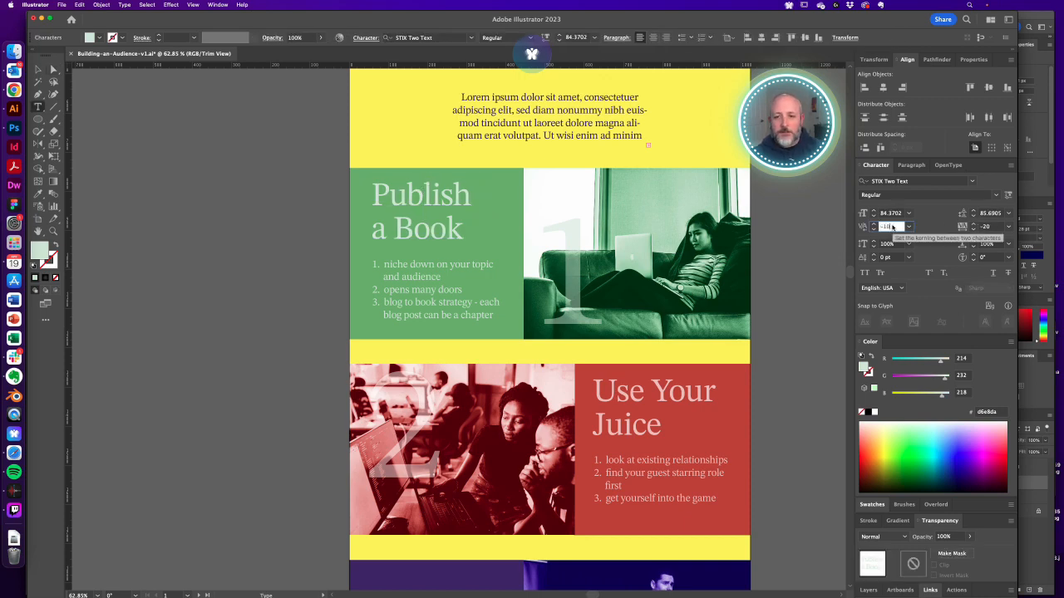
{"action": "key", "text": "Return"}
{"action": "key", "text": "Escape"}
{"action": "left_click", "coordinate": [806, 341]}
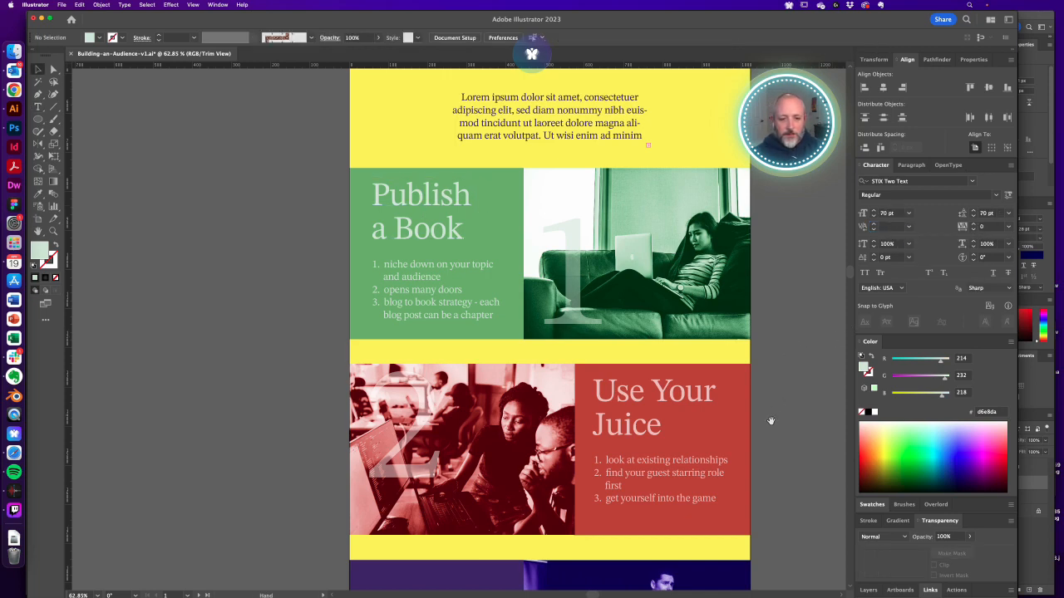
{"action": "scroll", "coordinate": [769, 420], "scroll_direction": "down", "scroll_amount": 4}
{"action": "double_click", "coordinate": [617, 297]}
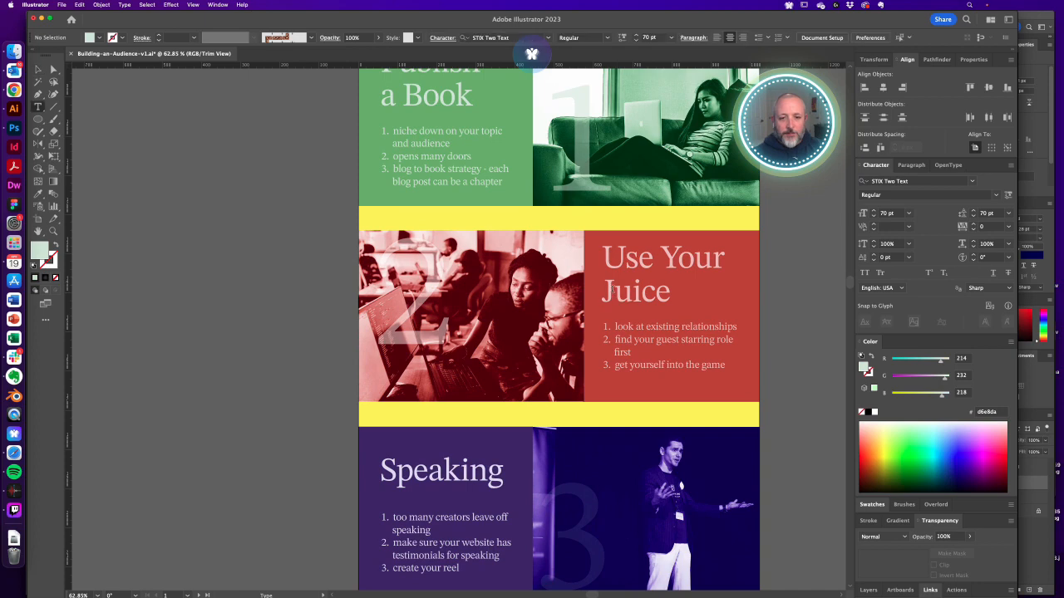
{"action": "left_click", "coordinate": [886, 227]}
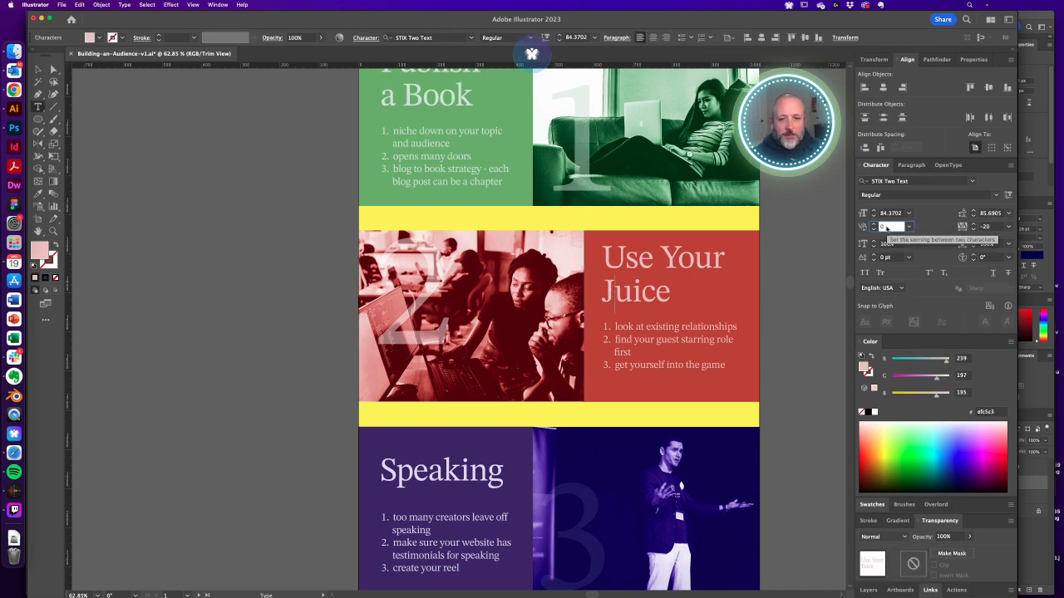
{"action": "key", "text": "Escape"}
{"action": "key", "text": "Escape"}
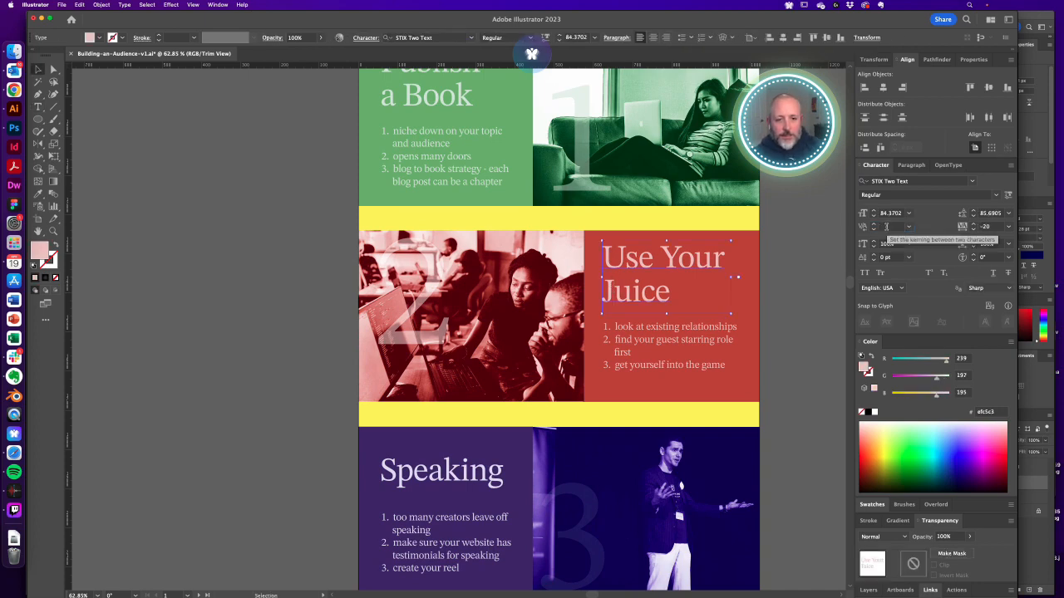
{"action": "left_click", "coordinate": [788, 317]}
Tighten the kerning between "T" and "a" in the "Talk Everywhere" heading to -50
{"action": "scroll", "coordinate": [798, 299], "scroll_direction": "down", "scroll_amount": 10}
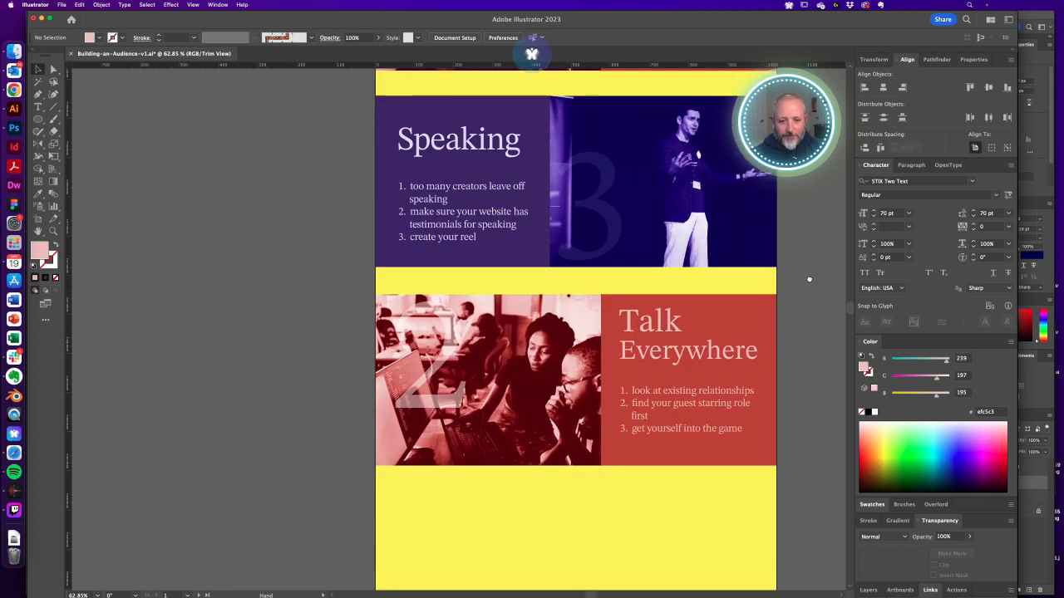
{"action": "key", "text": "a"}
{"action": "left_click", "coordinate": [675, 343]}
{"action": "scroll", "coordinate": [675, 340], "scroll_direction": "up", "scroll_amount": 5}
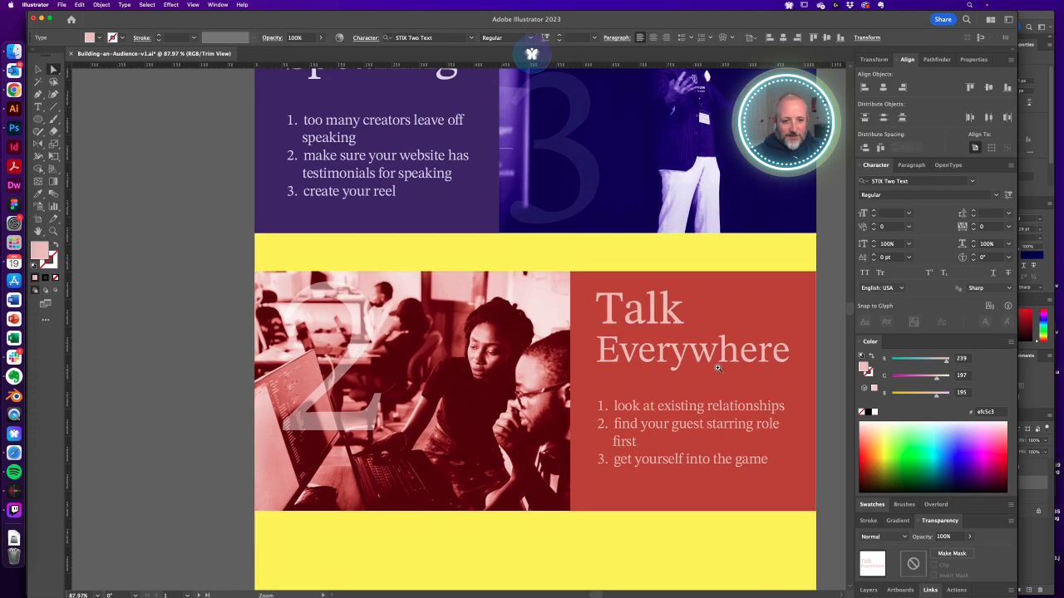
{"action": "key", "text": "t"}
{"action": "left_click", "coordinate": [579, 324]}
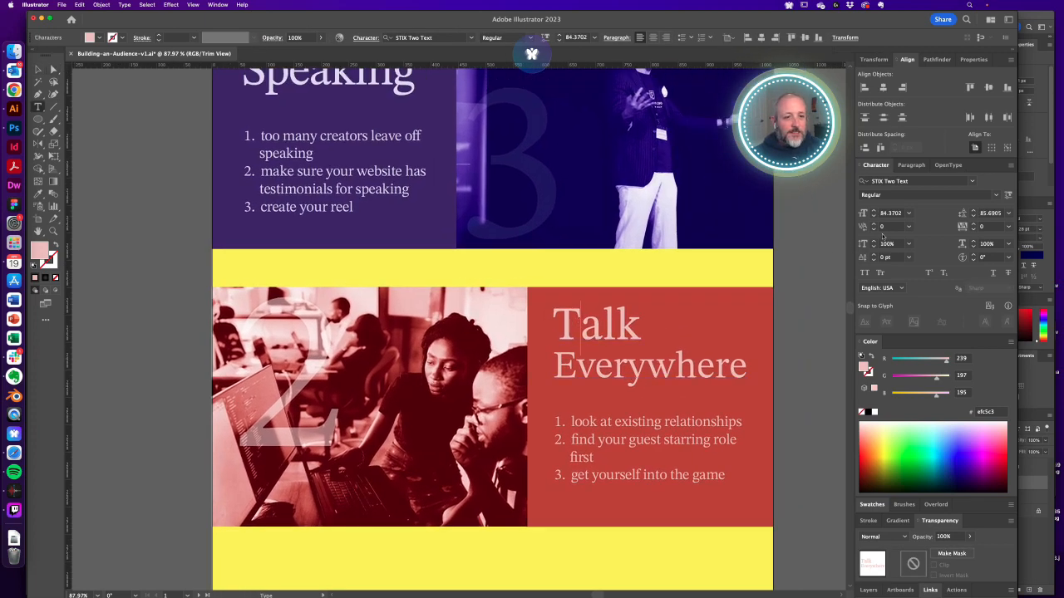
{"action": "left_click", "coordinate": [889, 226]}
{"action": "type", "text": "-30"}
{"action": "key", "text": "Return"}
{"action": "key", "text": "shift+Down"}
{"action": "key", "text": "shift+Down"}
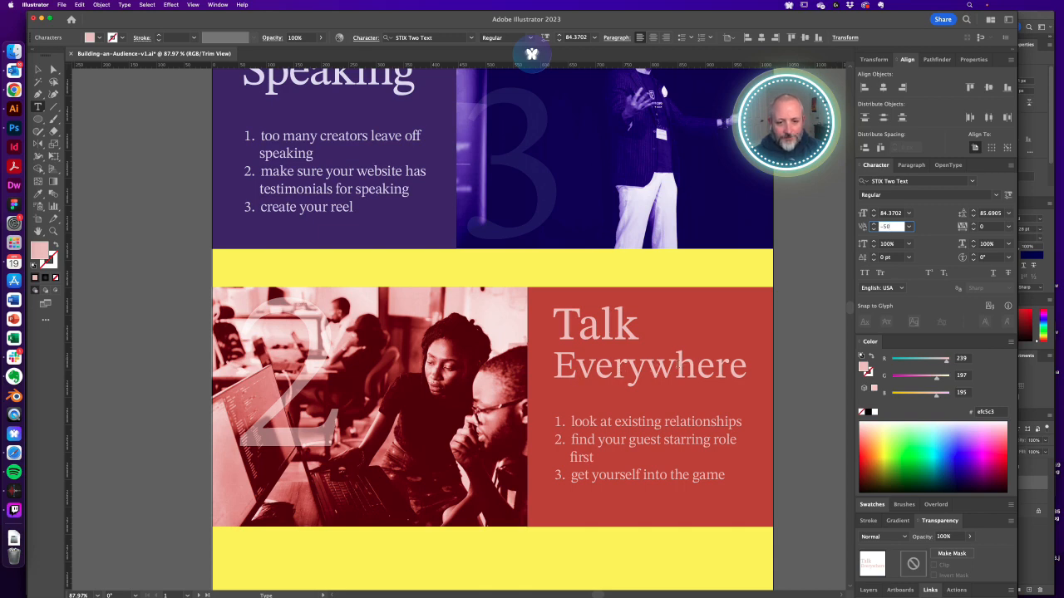
Set the kerning between "v" and the following "e" in "Everywhere" to -20
{"action": "left_click", "coordinate": [593, 368]}
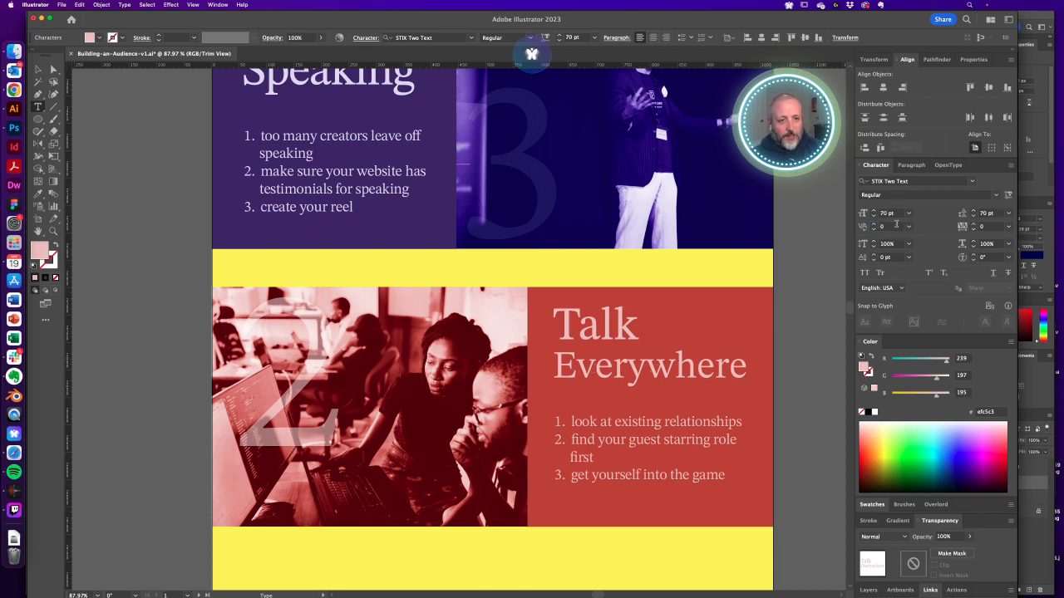
{"action": "left_click", "coordinate": [896, 226]}
{"action": "key", "text": "shift+Down"}
{"action": "key", "text": "shift+Down"}
{"action": "key", "text": "shift+Down"}
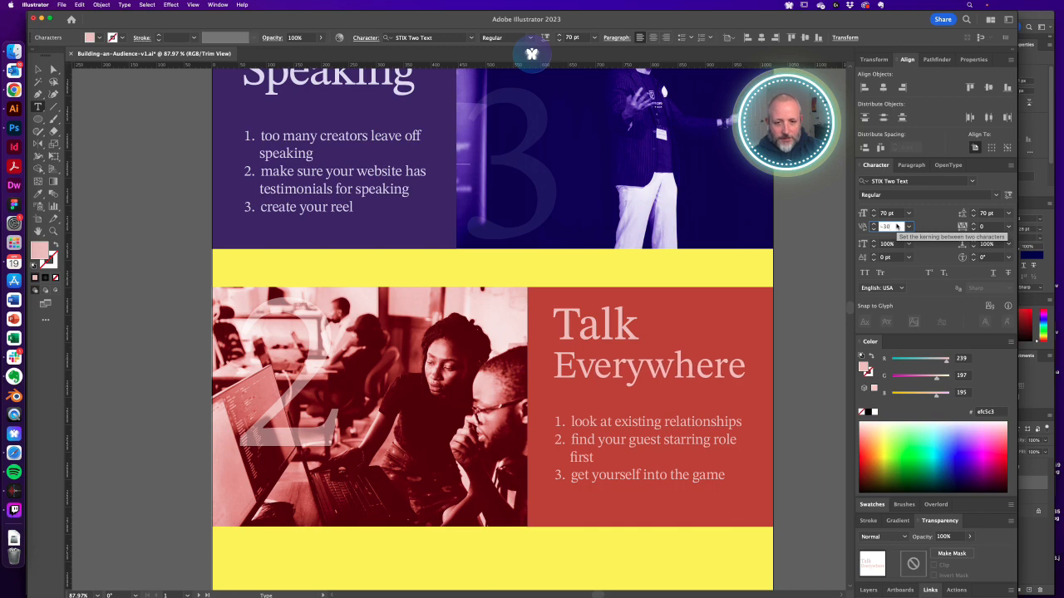
{"action": "key", "text": "shift+Up"}
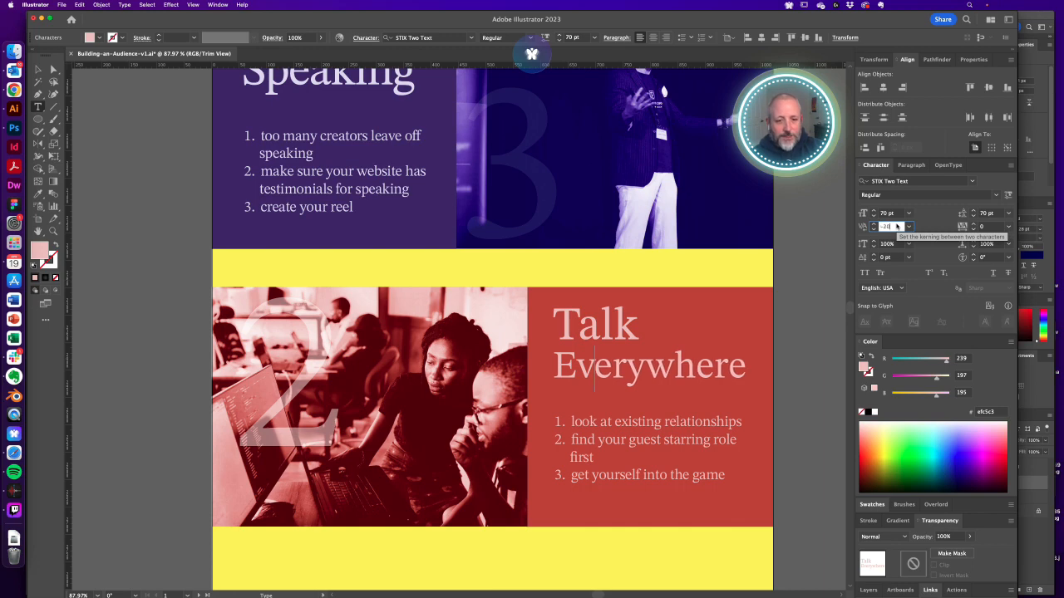
Tighten the kerning between letters in the middle of "Everywhere", ending at a value of -40
{"action": "left_click", "coordinate": [617, 371]}
{"action": "left_click", "coordinate": [896, 227]}
{"action": "key", "text": "shift+Down"}
{"action": "key", "text": "shift+Down"}
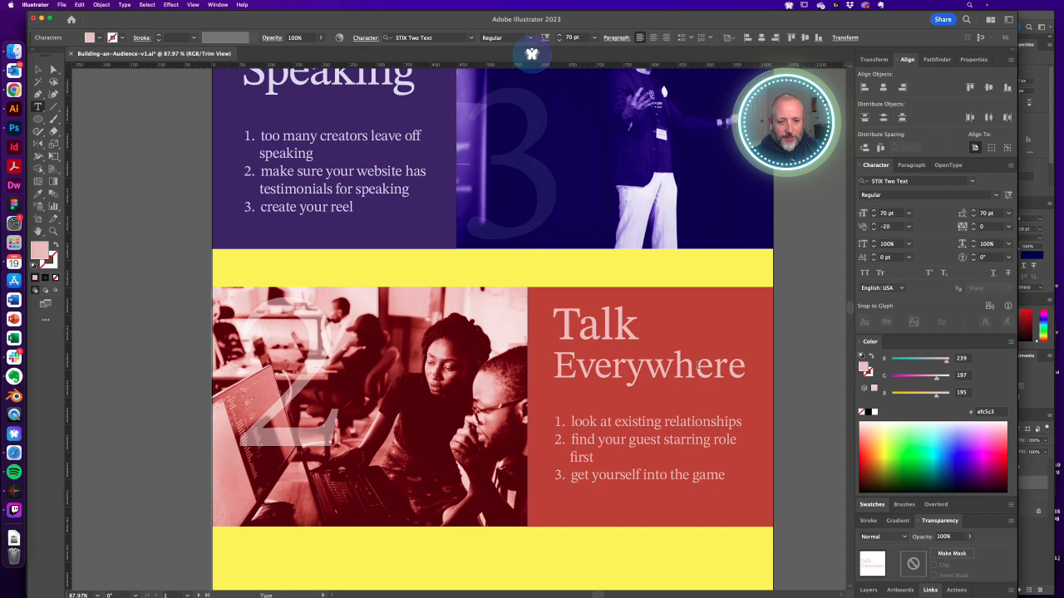
{"action": "left_click", "coordinate": [893, 226]}
{"action": "key", "text": "shift+Down"}
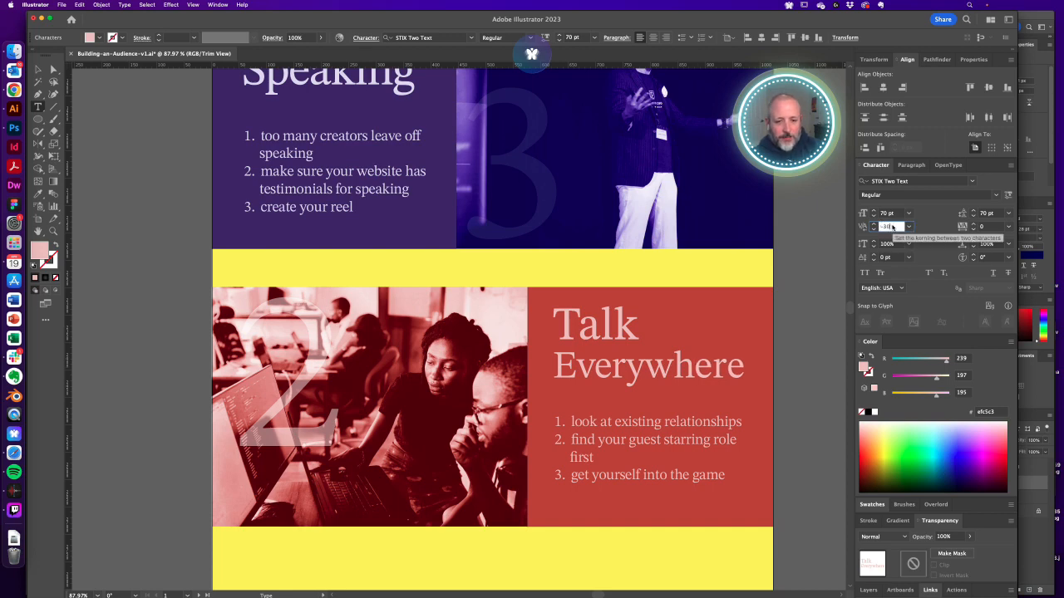
{"action": "key", "text": "shift+Down"}
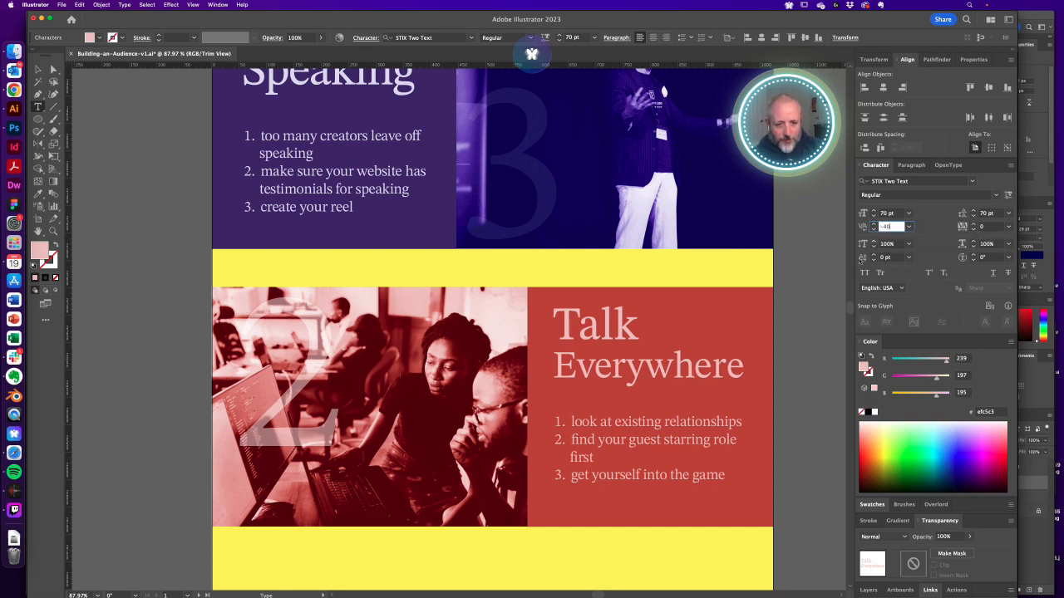
Set the kerning on both sides of the last "r" in "Everywhere" to -20 and clear the selection
{"action": "left_click", "coordinate": [727, 362]}
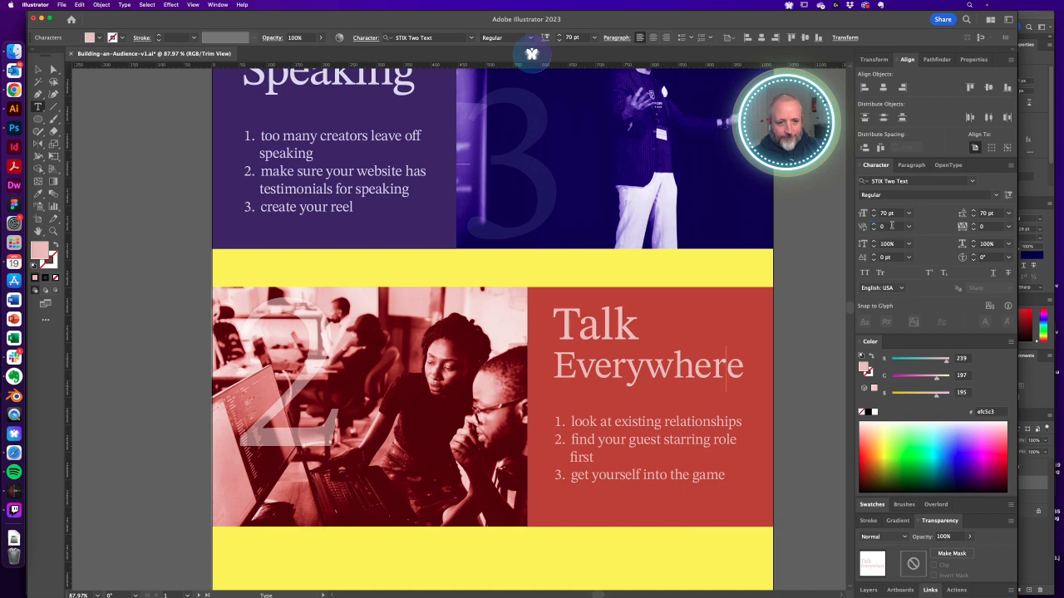
{"action": "left_click", "coordinate": [891, 226]}
{"action": "key", "text": "shift+Down"}
{"action": "key", "text": "shift+Down"}
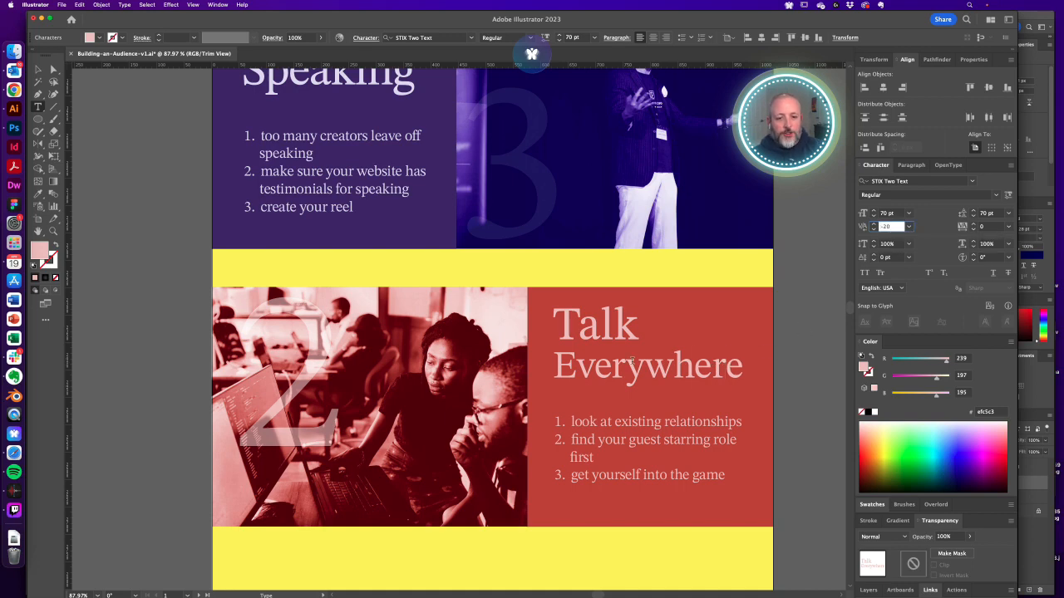
{"action": "left_click", "coordinate": [714, 363]}
{"action": "left_click", "coordinate": [892, 226]}
{"action": "key", "text": "shift+Down"}
{"action": "key", "text": "shift+Down"}
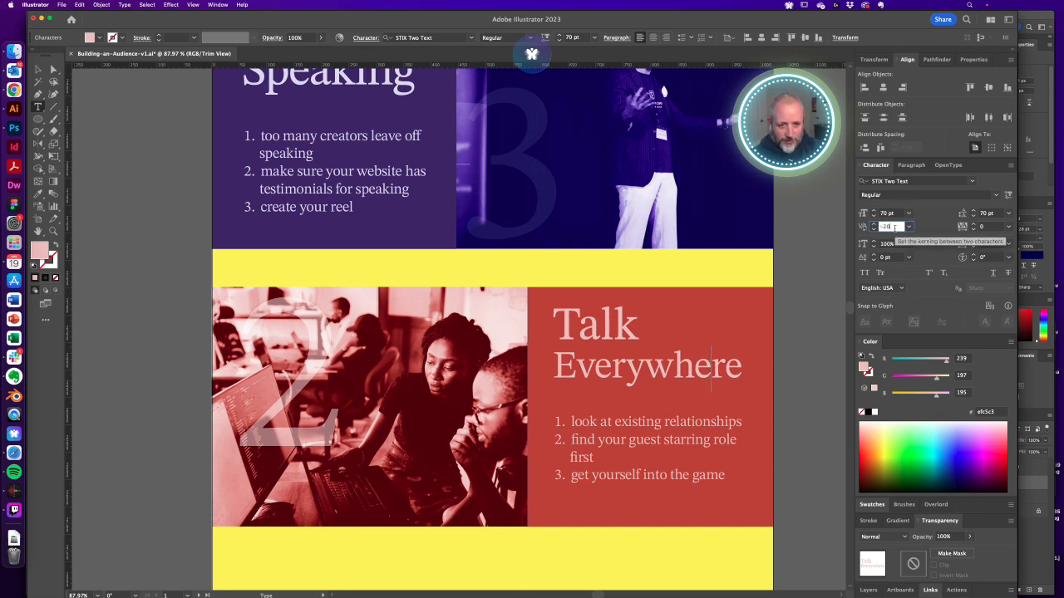
{"action": "key", "text": "Escape"}
{"action": "left_click", "coordinate": [780, 357]}
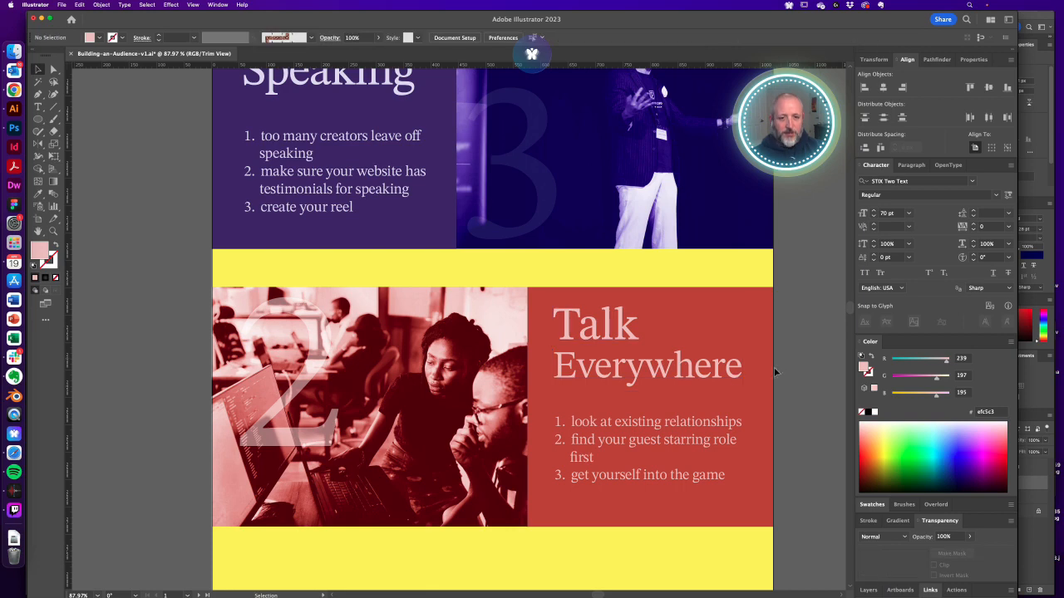
Rotate the "Talk Everywhere" heading 180 degrees and deselect it to judge its letter spacing upside down
{"action": "left_click", "coordinate": [703, 373]}
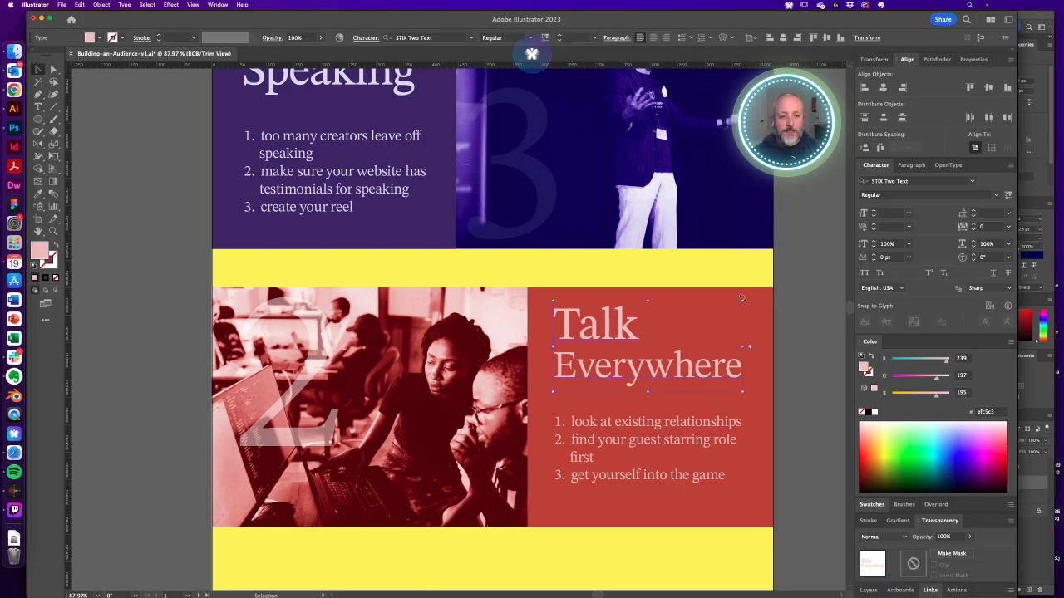
{"action": "left_click_drag", "start_coordinate": [742, 297], "coordinate": [552, 394]}
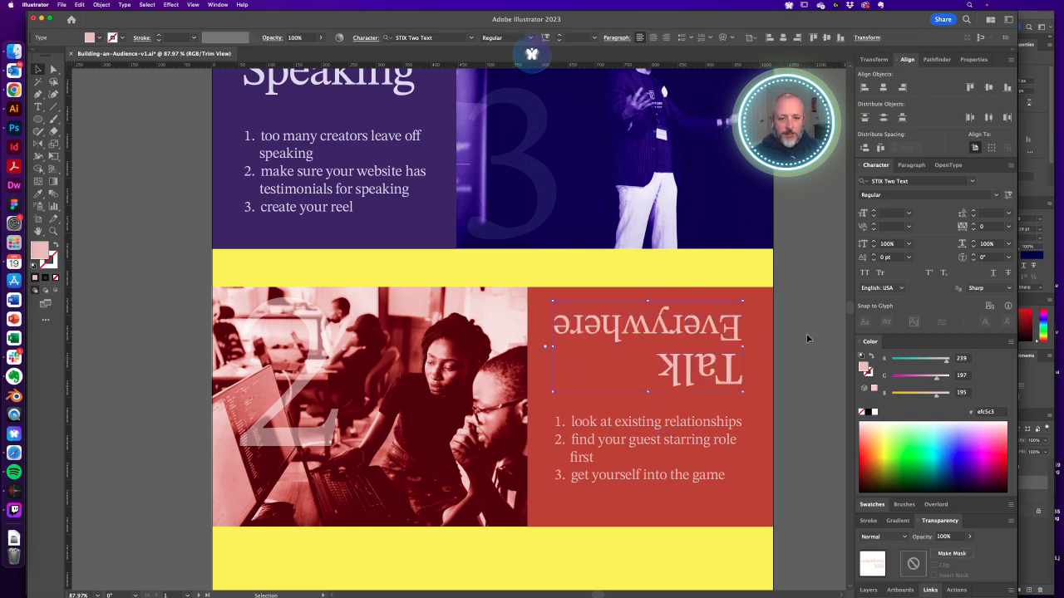
{"action": "left_click", "coordinate": [803, 334]}
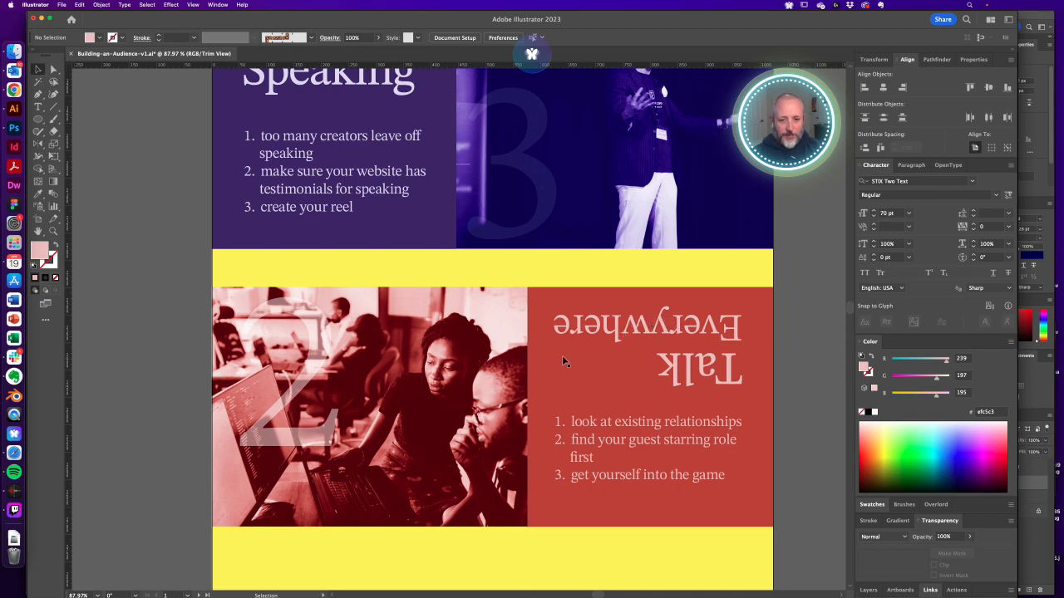
Set the kerning between "w" and "h" in "Everywhere" to -10, and rotate the heading 180 degrees back upright
{"action": "double_click", "coordinate": [642, 330]}
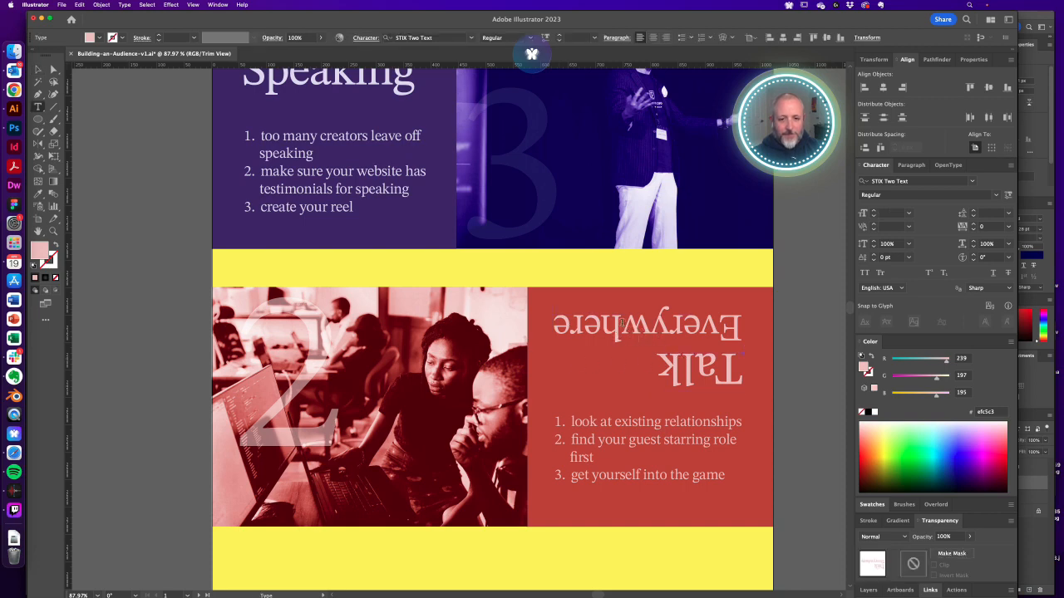
{"action": "left_click", "coordinate": [893, 227]}
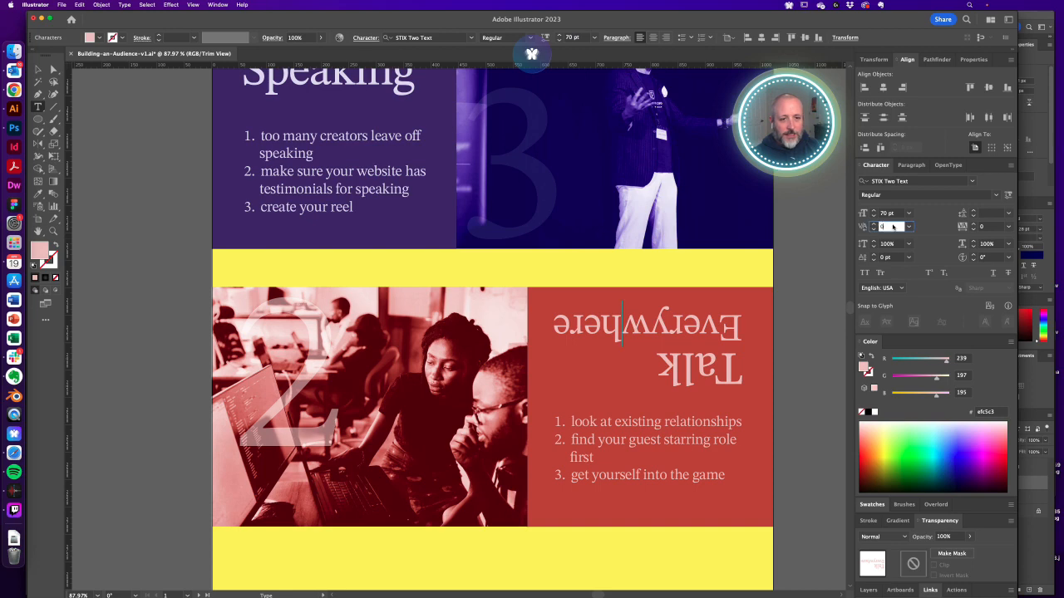
{"action": "type", "text": "-10"}
{"action": "key", "text": "Return"}
{"action": "key", "text": "Escape"}
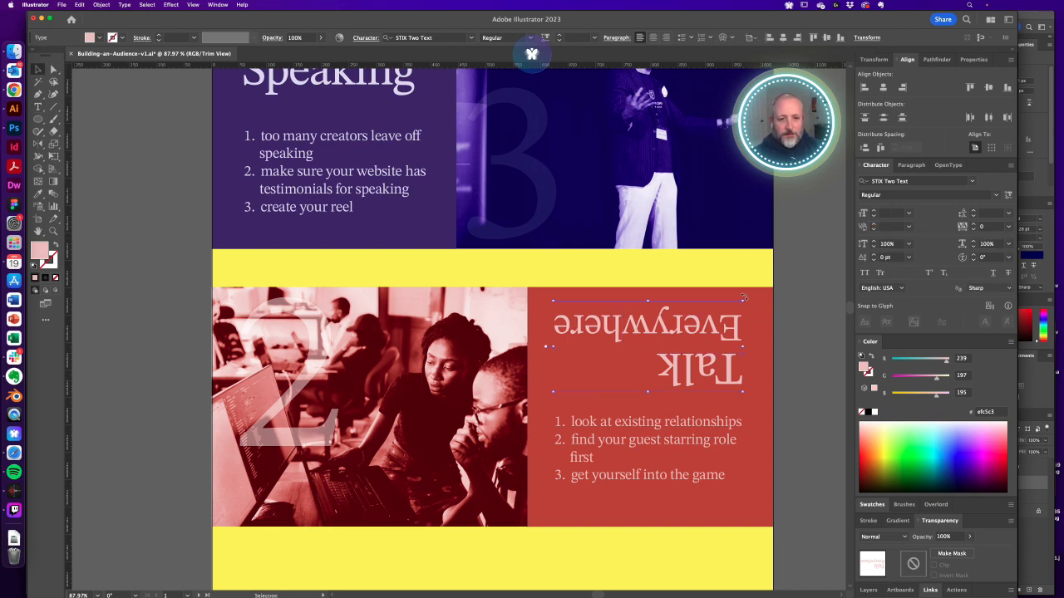
{"action": "left_click_drag", "start_coordinate": [744, 297], "coordinate": [539, 384]}
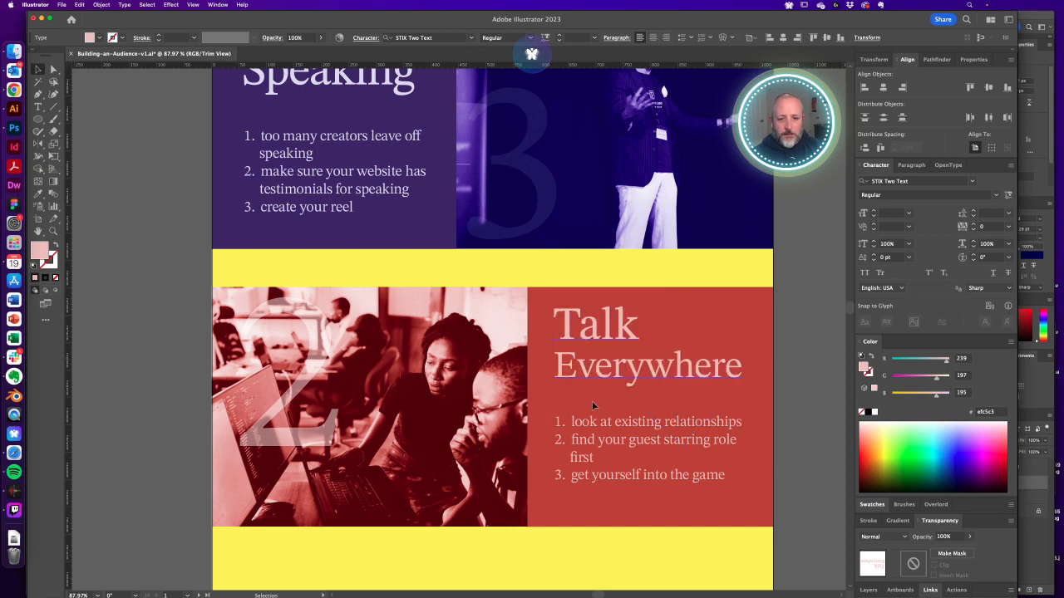
{"action": "left_click", "coordinate": [792, 360]}
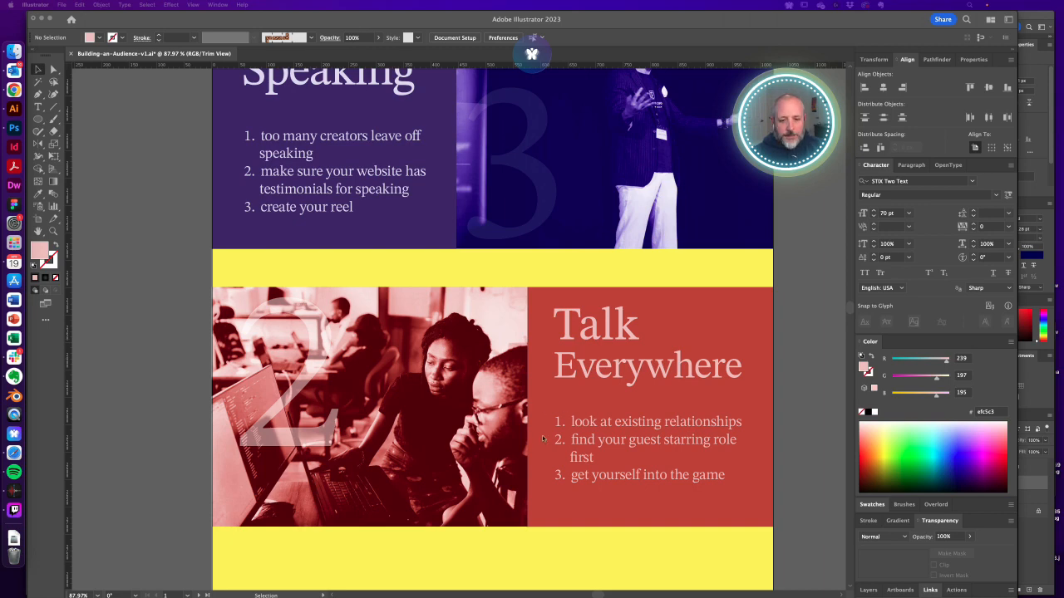
Replace the list under "Talk Everywhere" with "can't start w/revenue in mind", "everywhere that is smart, that will let you talk" and "Build up your speaking muscles"
{"action": "left_click", "coordinate": [575, 441]}
{"action": "key", "text": "t"}
{"action": "left_click_drag", "start_coordinate": [571, 421], "coordinate": [861, 517]}
{"action": "type", "text": "1. can't start w/revenue in mind 2. everywhere that is smart, that will let you talk 3. Build up your speaking muscles"}
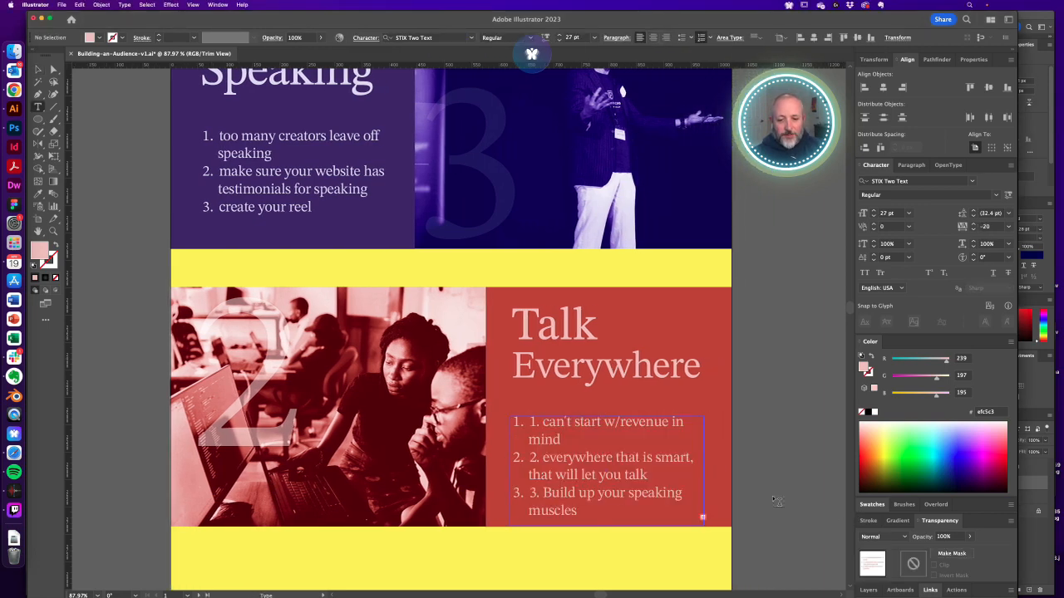
Delete the duplicate numbers 1., 2. and 3. from the text of the first three list items
{"action": "left_click_drag", "start_coordinate": [545, 421], "coordinate": [526, 421]}
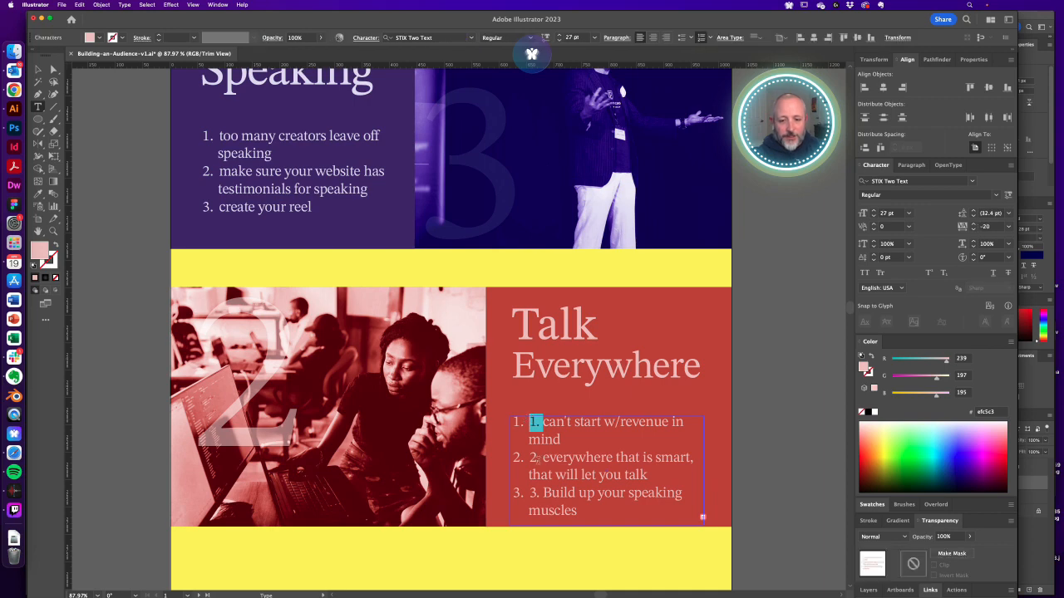
{"action": "key", "text": "BackSpace"}
{"action": "left_click_drag", "start_coordinate": [543, 457], "coordinate": [521, 457]}
{"action": "key", "text": "BackSpace"}
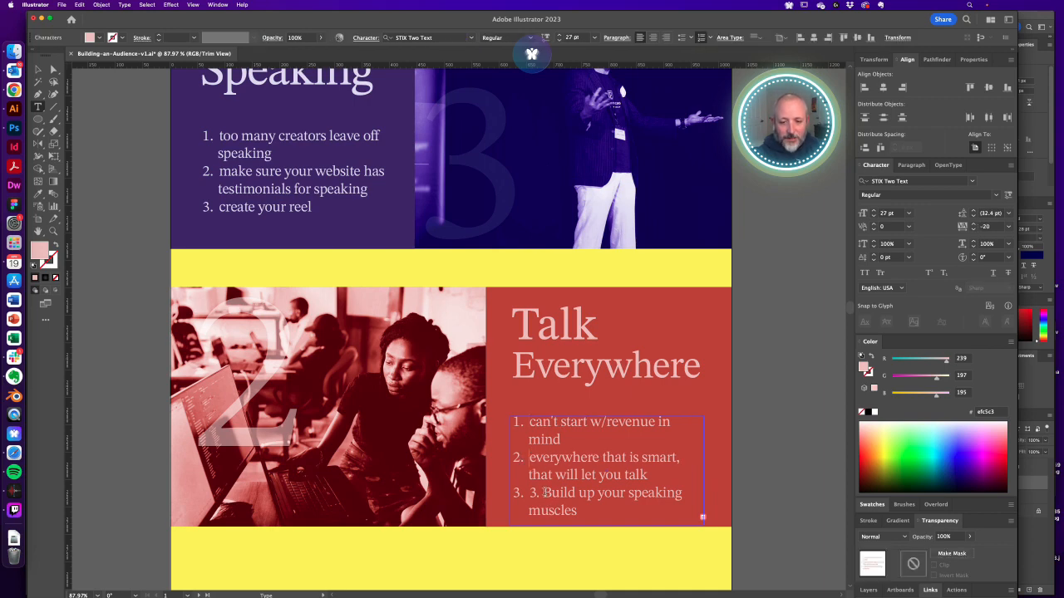
{"action": "left_click_drag", "start_coordinate": [545, 492], "coordinate": [527, 492]}
{"action": "key", "text": "BackSpace"}
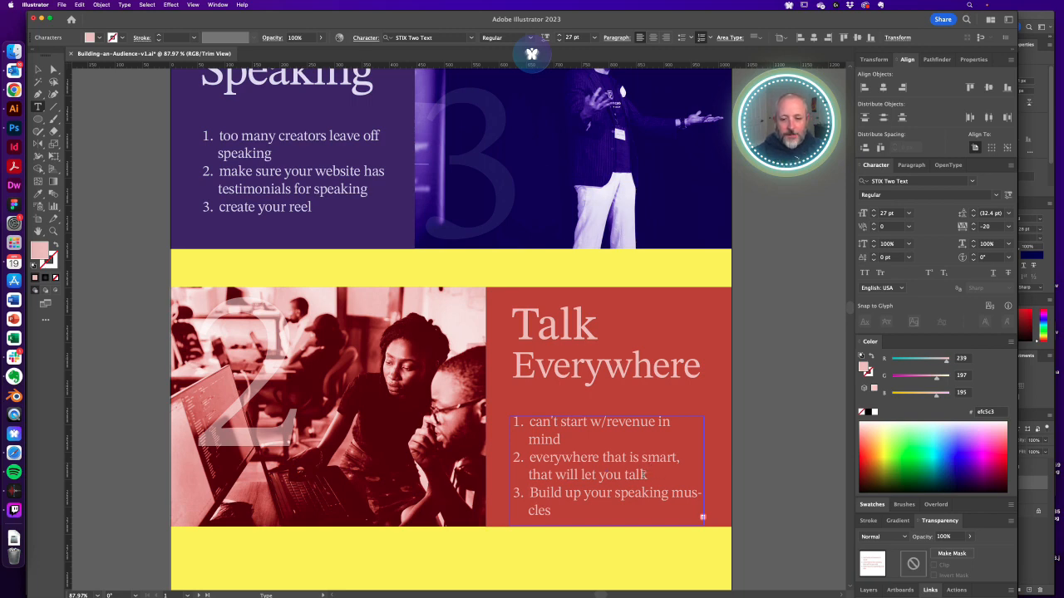
Move the list item "everywhere that is smart, that will let you talk" to the first place in the list
{"action": "left_click_drag", "start_coordinate": [643, 474], "coordinate": [522, 458]}
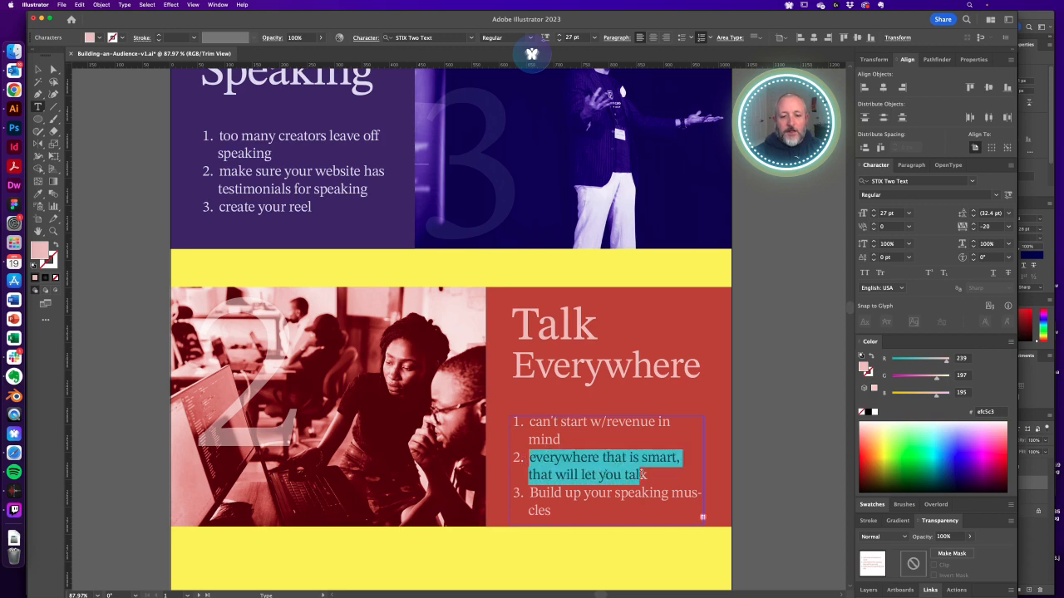
{"action": "key", "text": "BackSpace"}
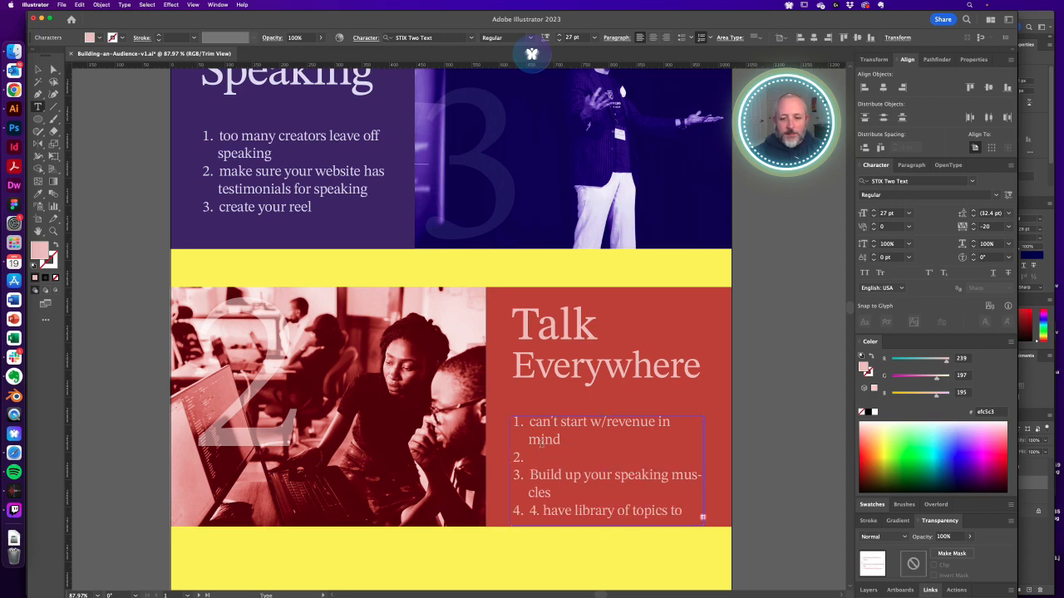
{"action": "key", "text": "BackSpace"}
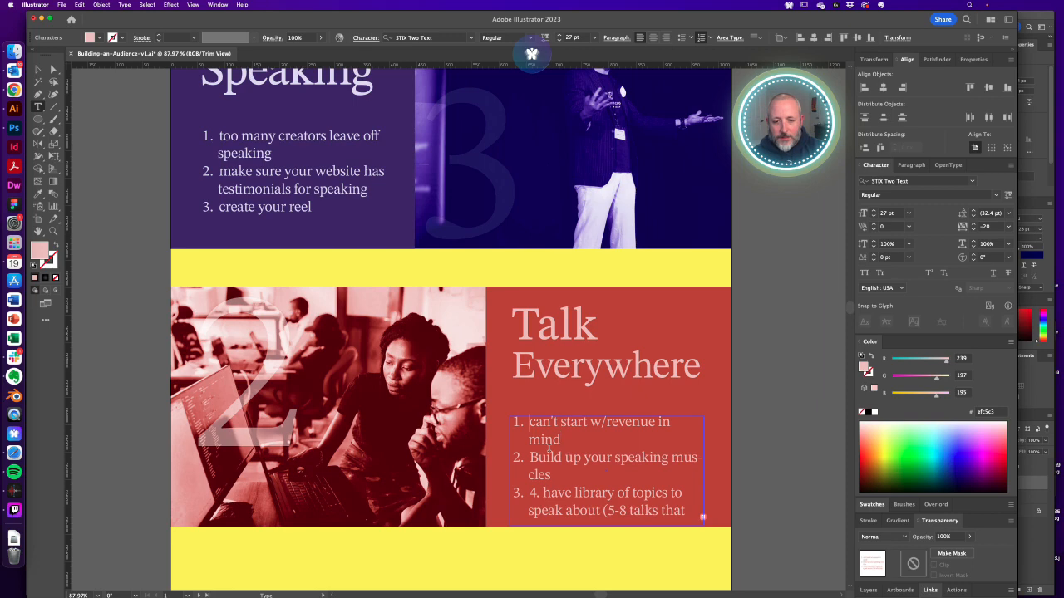
{"action": "type", "text": "everywhere that is smart, that will let you talk"}
{"action": "key", "text": "Return"}
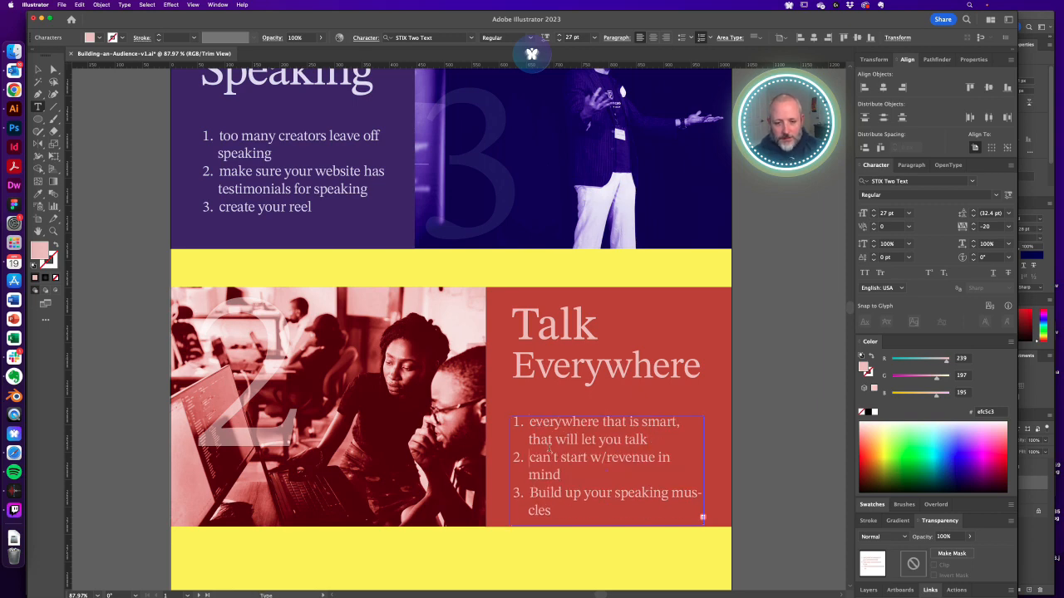
{"action": "key", "text": "Escape"}
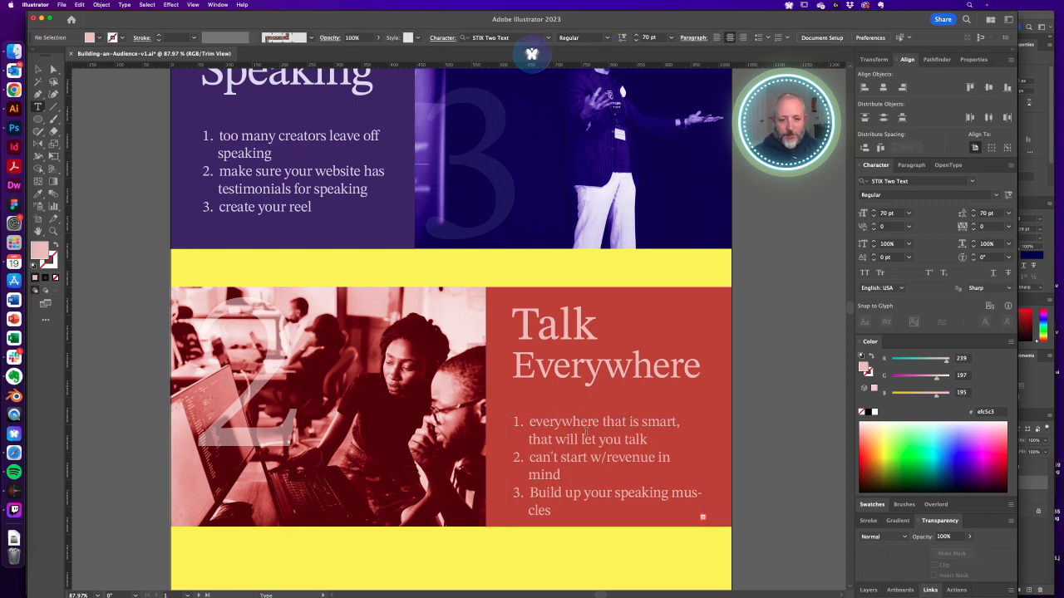
Replace "is smart" with "makes sense" in the first list item and clear the selection
{"action": "double_click", "coordinate": [653, 422]}
{"action": "left_click", "coordinate": [627, 421], "text": "shift"}
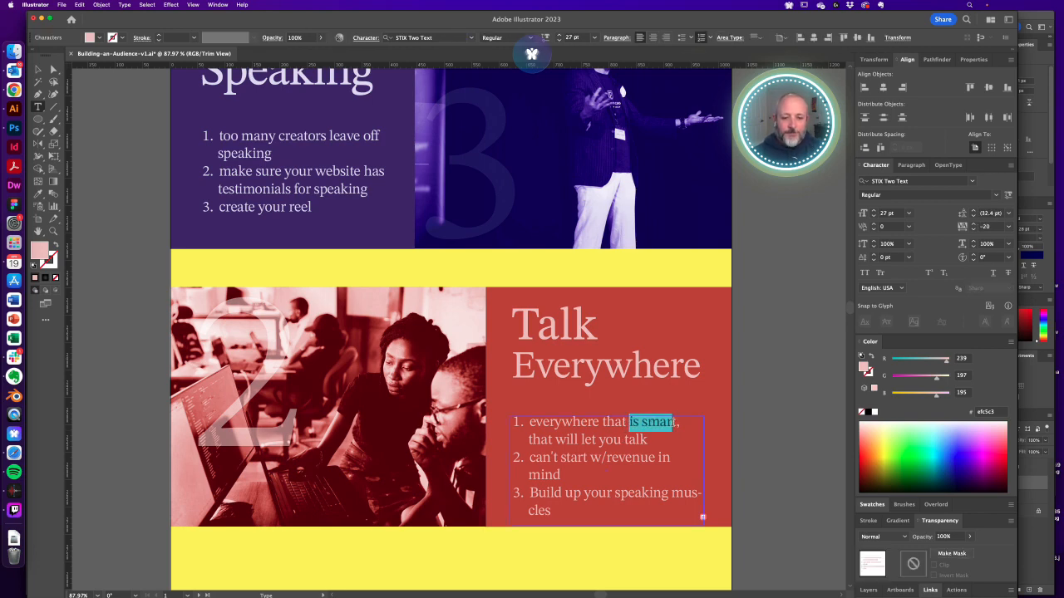
{"action": "type", "text": "makes sense"}
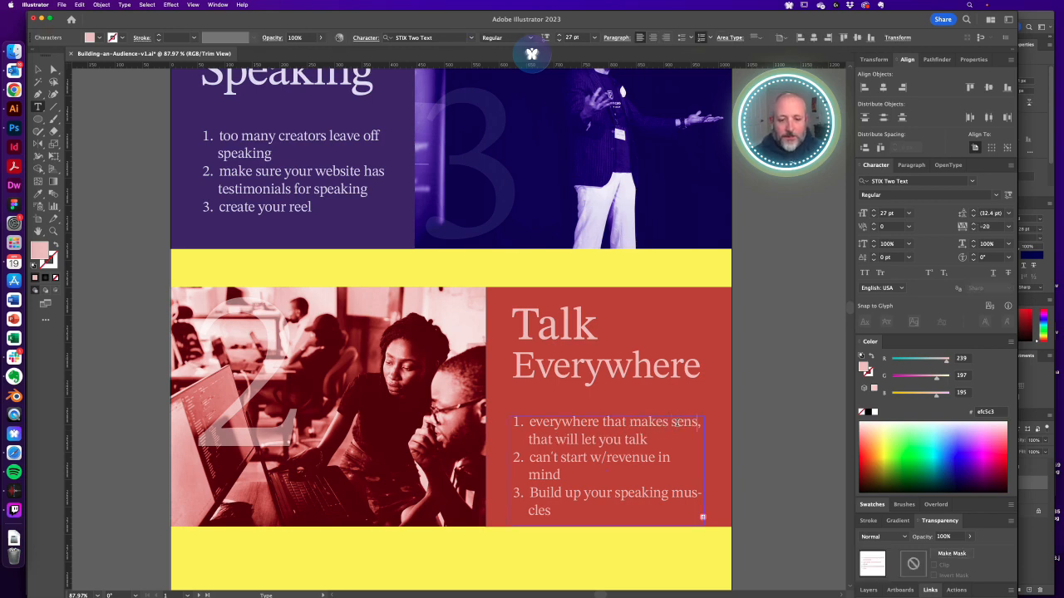
{"action": "key", "text": "Escape"}
{"action": "left_click", "coordinate": [766, 414], "text": "super"}
{"action": "key", "text": "v"}
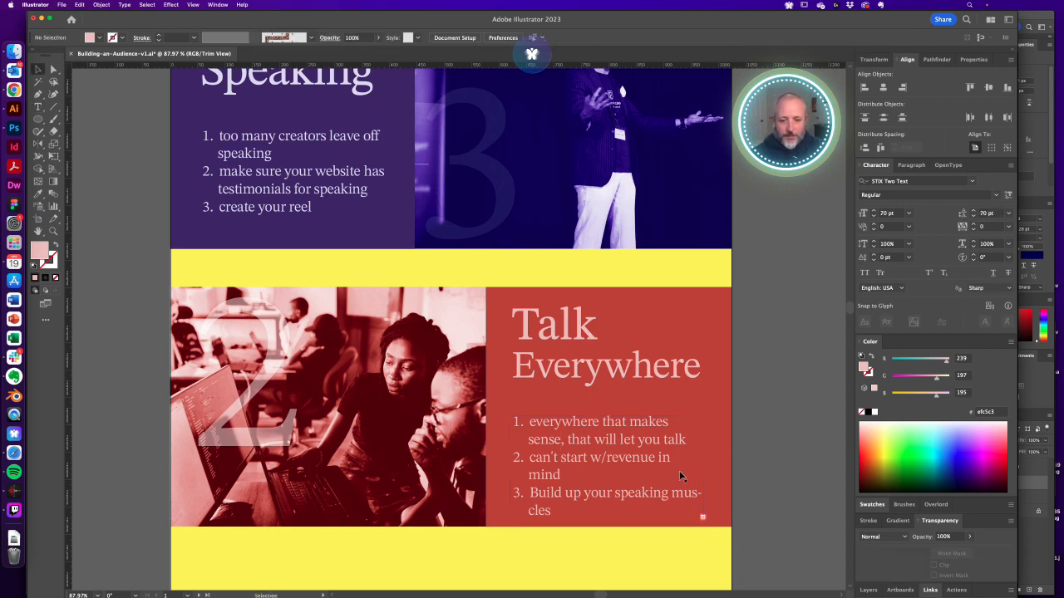
Extend the bottom edge of the list's text frame downward until the overflowing fourth item fits
{"action": "left_click", "coordinate": [615, 498]}
{"action": "key", "text": "space"}
{"action": "left_click_drag", "start_coordinate": [589, 522], "coordinate": [609, 479]}
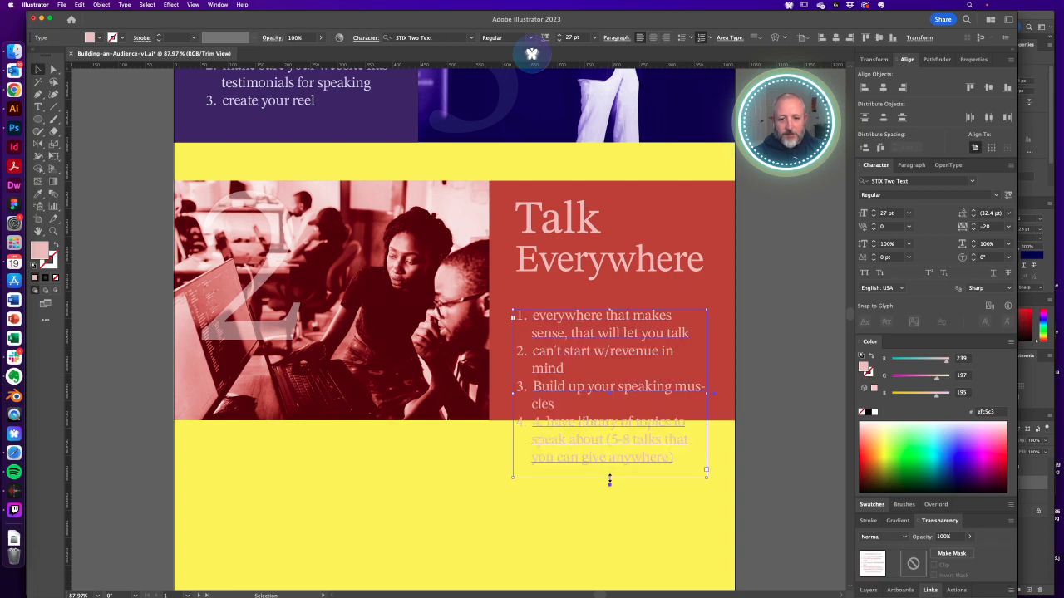
Raise the bottom edge of the list's text frame so it ends inside the red panel, and deselect it
{"action": "key", "text": "a"}
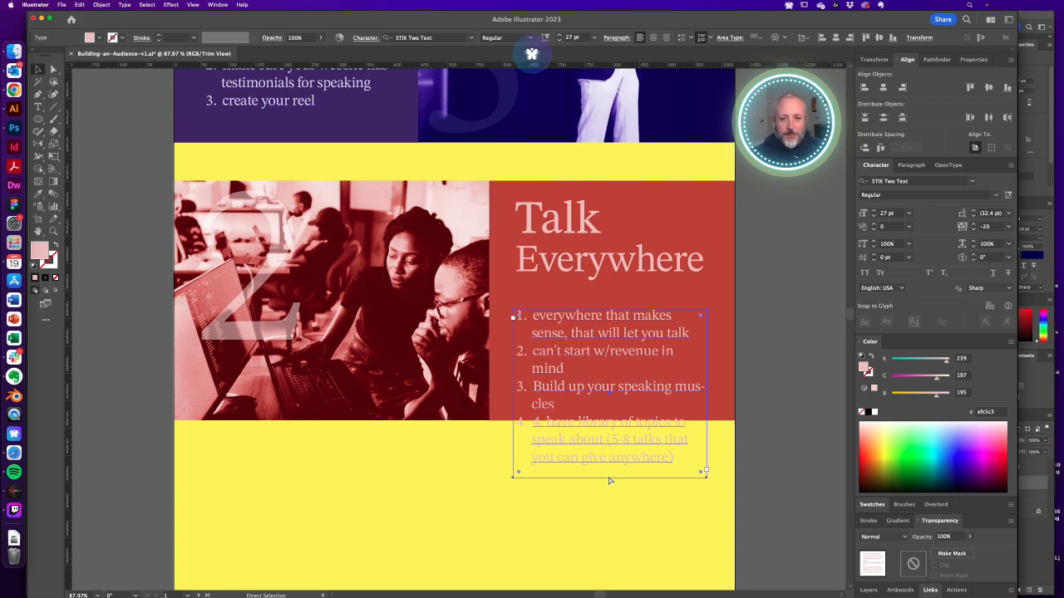
{"action": "key", "text": "super+z"}
{"action": "key", "text": "v"}
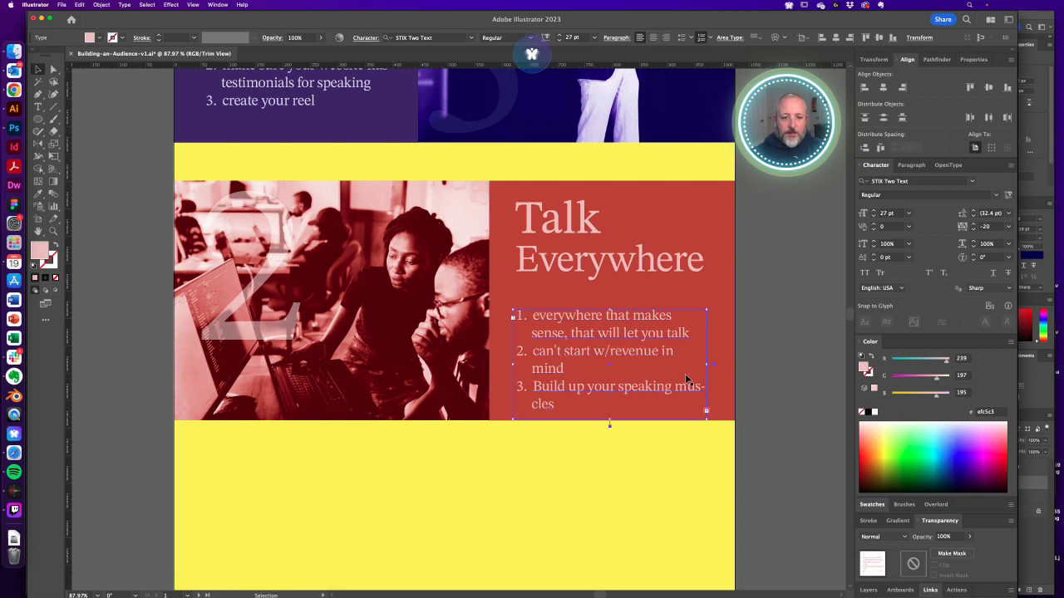
{"action": "key", "text": "super+shift+z"}
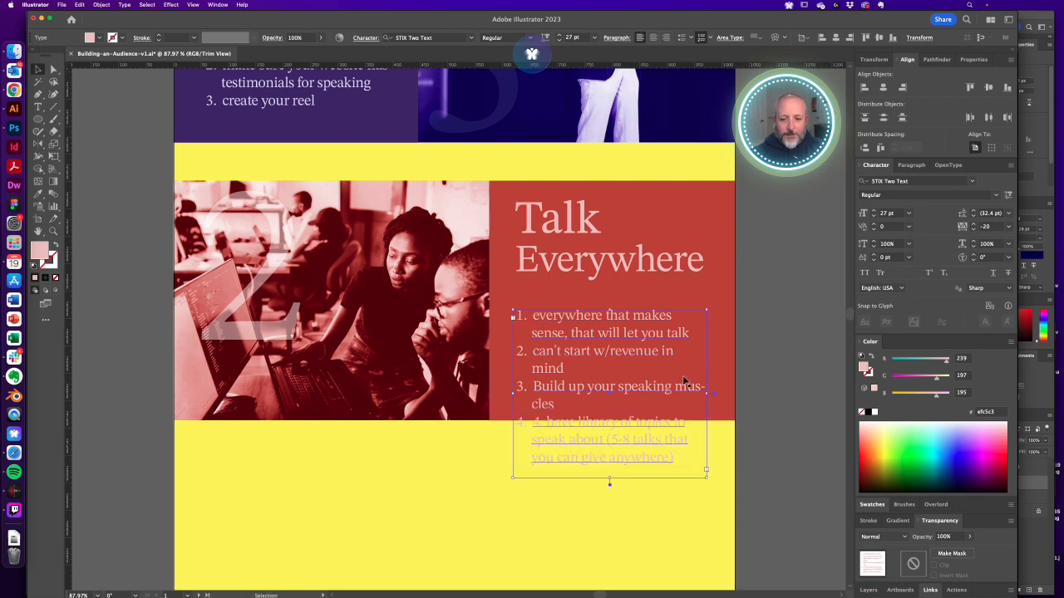
{"action": "left_click_drag", "start_coordinate": [609, 480], "coordinate": [609, 406]}
{"action": "left_click", "coordinate": [783, 380]}
Turn off hyphenation for the Talk Everywhere list text and deselect it
{"action": "left_click", "coordinate": [640, 391]}
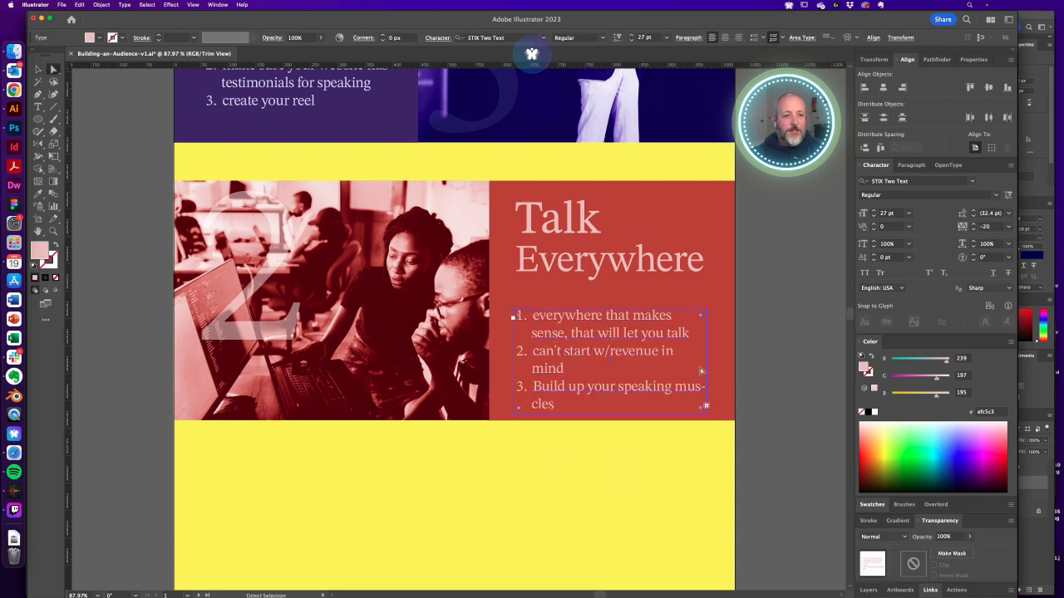
{"action": "left_click", "coordinate": [911, 165]}
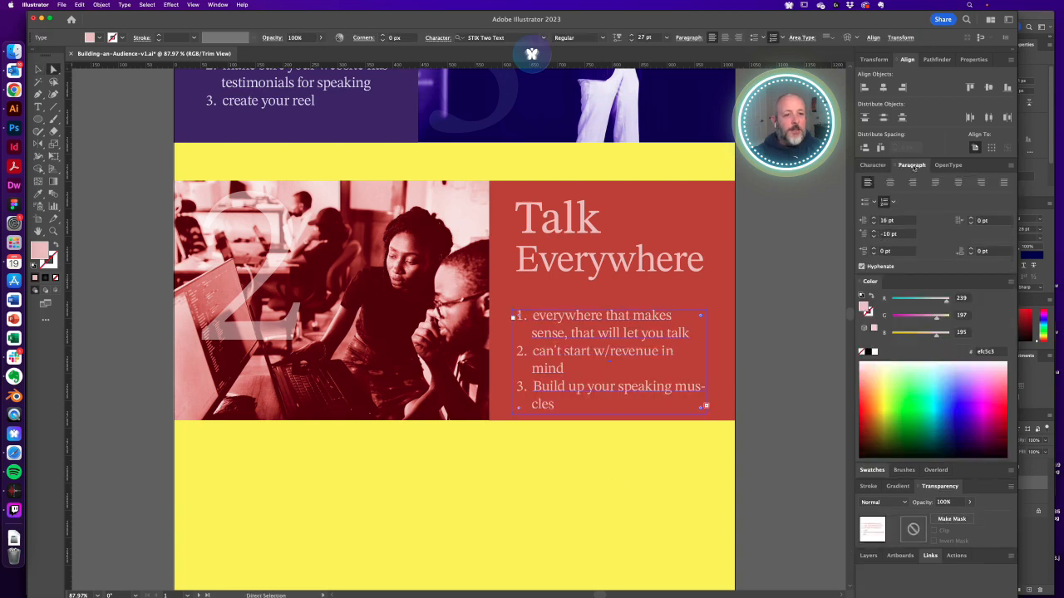
{"action": "left_click", "coordinate": [1010, 166]}
{"action": "left_click", "coordinate": [971, 206]}
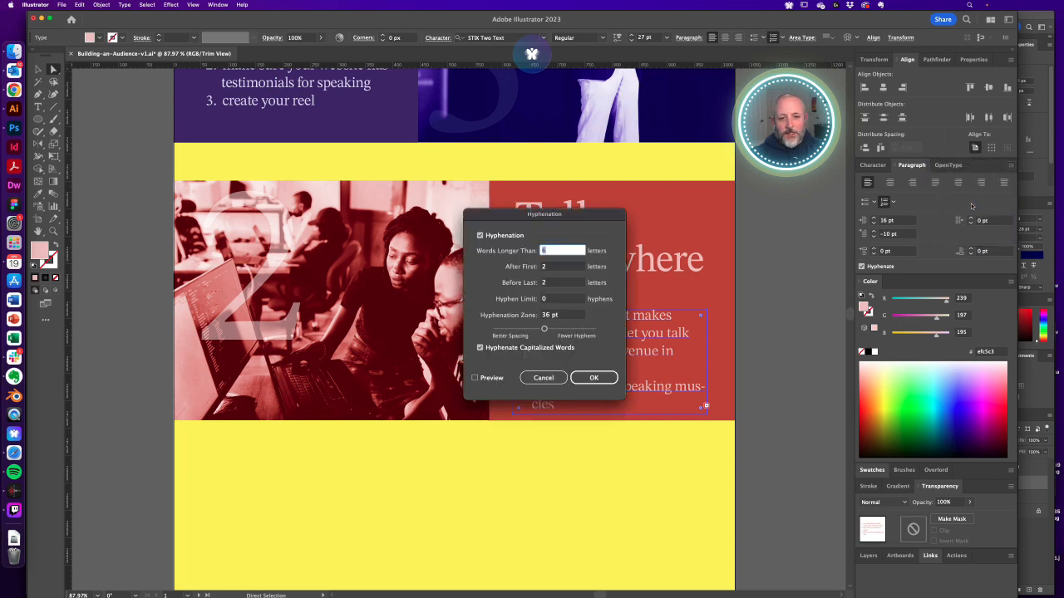
{"action": "left_click", "coordinate": [479, 236]}
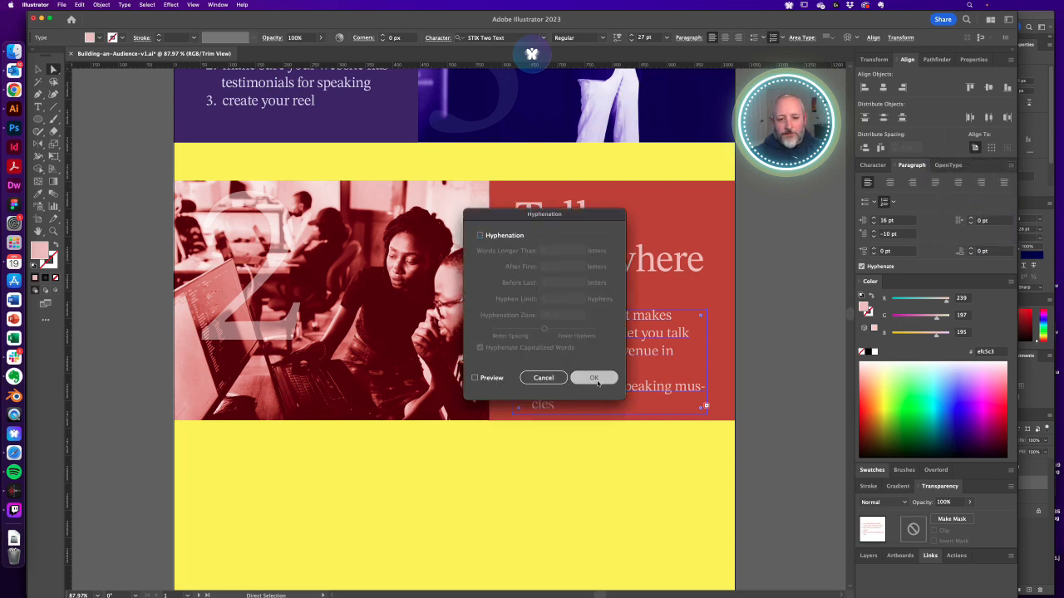
{"action": "left_click", "coordinate": [599, 379]}
{"action": "left_click", "coordinate": [772, 357]}
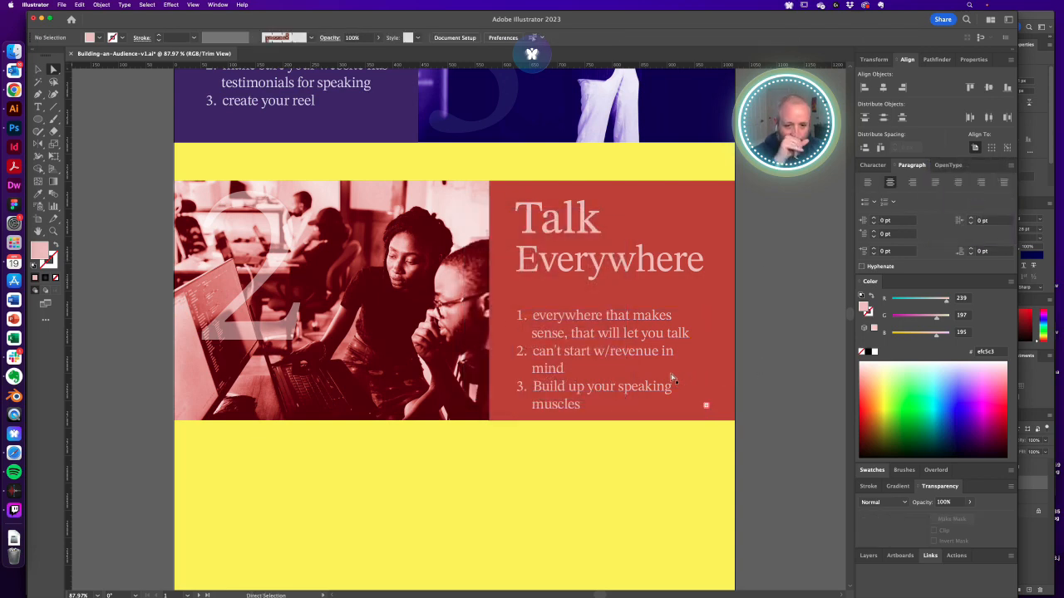
Nudge the Talk Everywhere list text slightly up toward its heading
{"action": "left_click", "coordinate": [559, 352]}
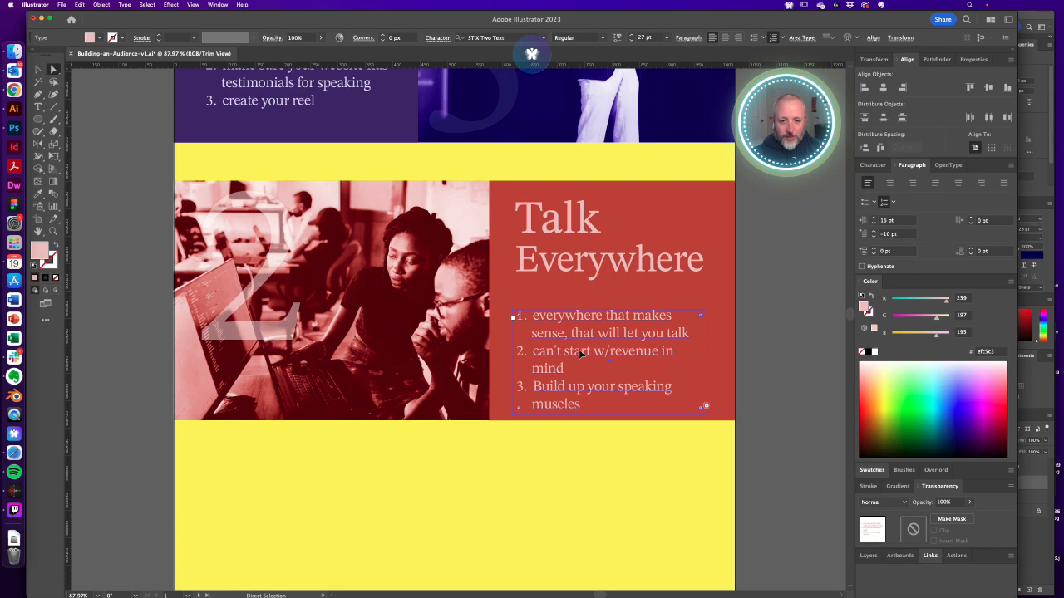
{"action": "left_click", "coordinate": [782, 291]}
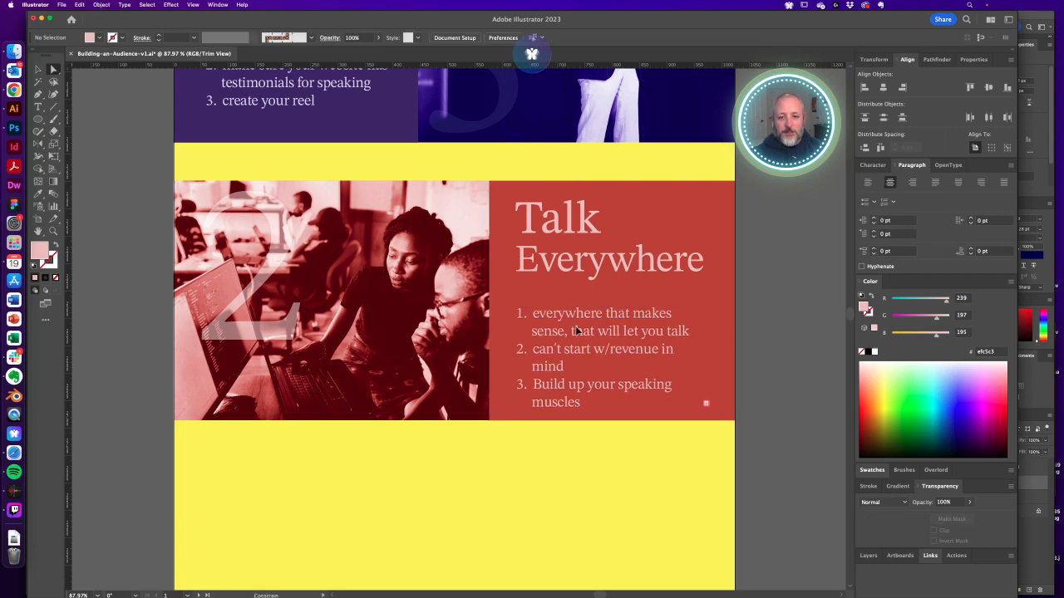
{"action": "left_click", "coordinate": [575, 328]}
{"action": "left_click", "coordinate": [747, 321]}
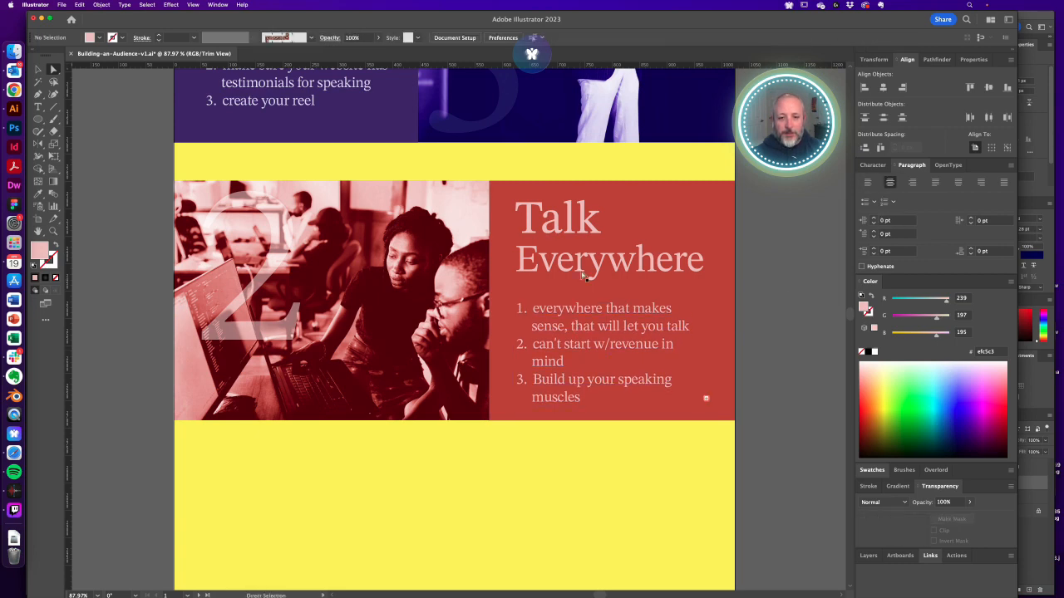
Recolor the panel behind the Talk Everywhere text with the dark maroon swatch (6c0031)
{"action": "key", "text": "super+minus"}
{"action": "key", "text": "super+minus"}
{"action": "key", "text": "super+minus"}
{"action": "key", "text": "super+minus"}
{"action": "key", "text": "super+minus"}
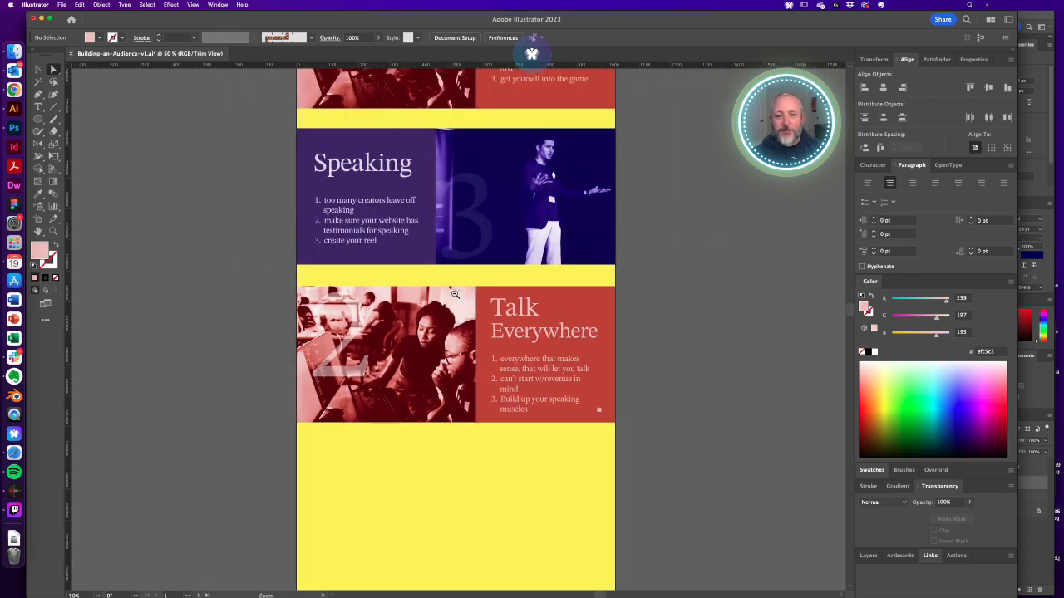
{"action": "key", "text": "super+equal"}
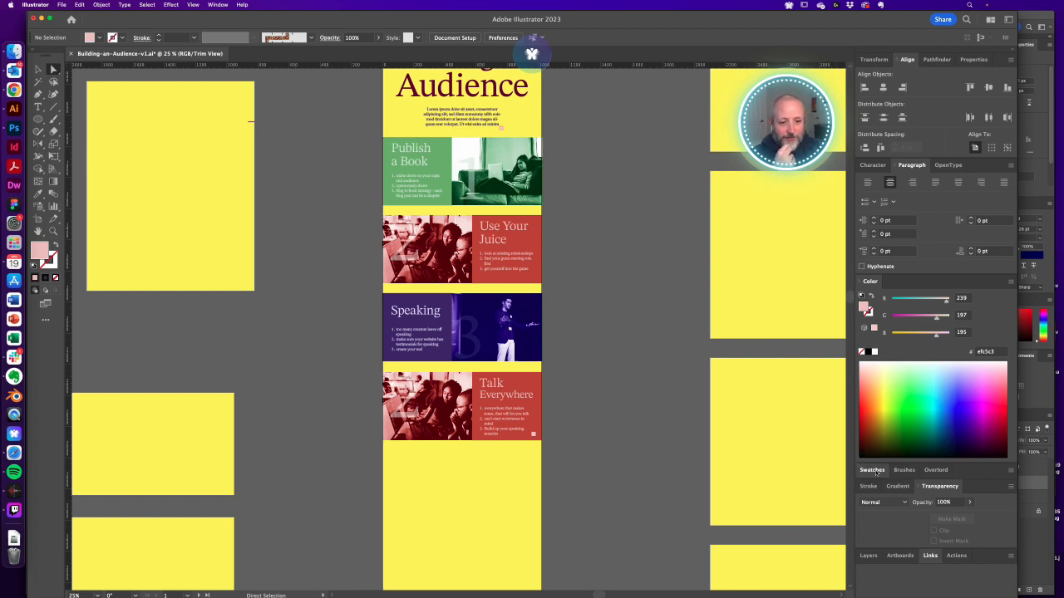
{"action": "left_click", "coordinate": [873, 470]}
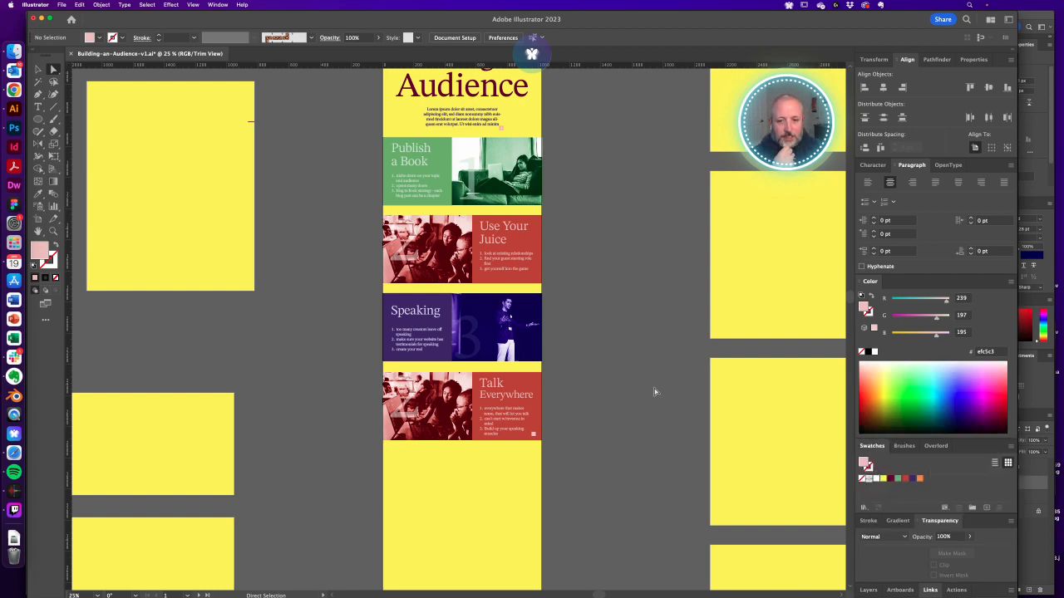
{"action": "left_click", "coordinate": [537, 384]}
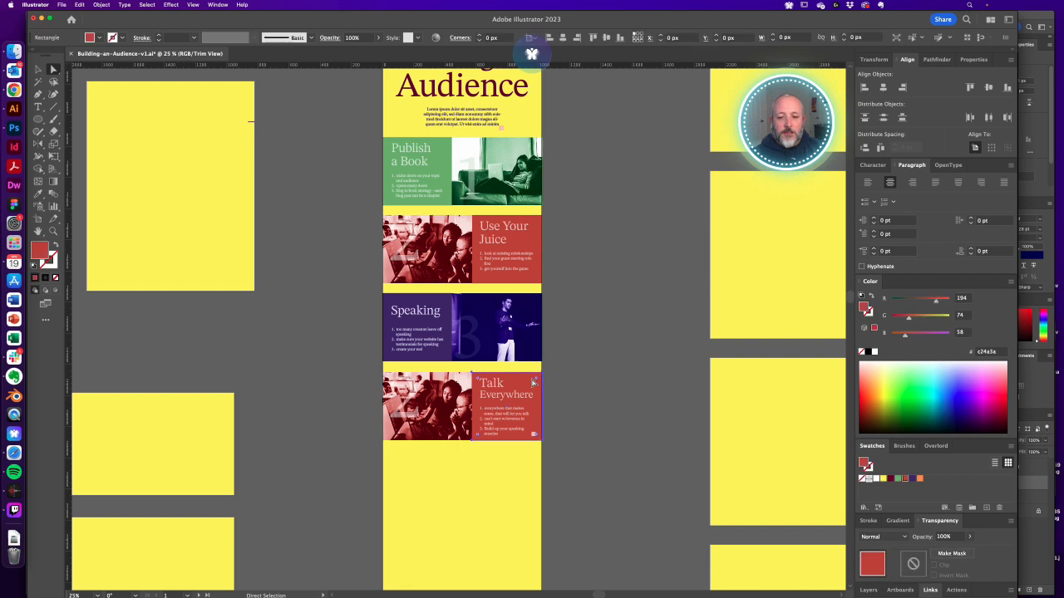
{"action": "left_click", "coordinate": [890, 479]}
{"action": "left_click", "coordinate": [593, 390]}
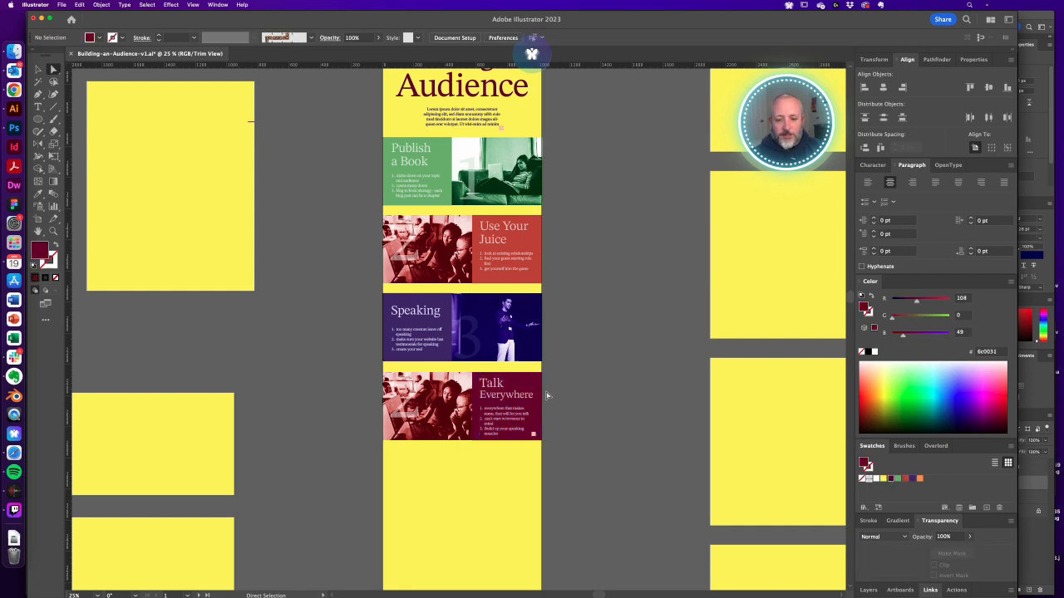
Save the document and turn off Trim View to show the artwork outside the artboards
{"action": "left_click_drag", "start_coordinate": [487, 385], "coordinate": [525, 408]}
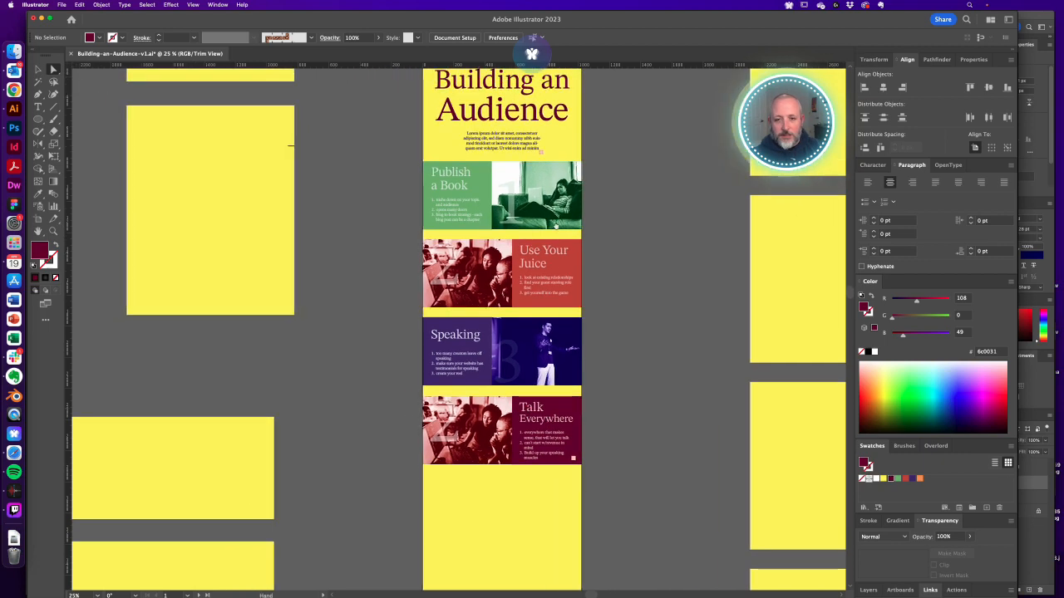
{"action": "left_click_drag", "start_coordinate": [556, 225], "coordinate": [555, 304]}
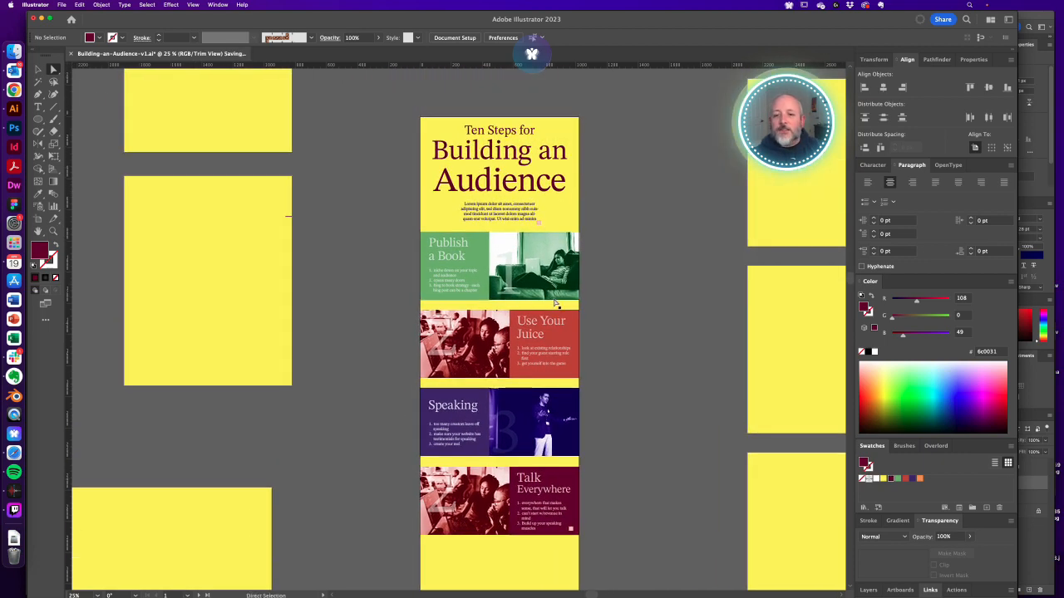
{"action": "left_click_drag", "start_coordinate": [614, 117], "coordinate": [595, 196]}
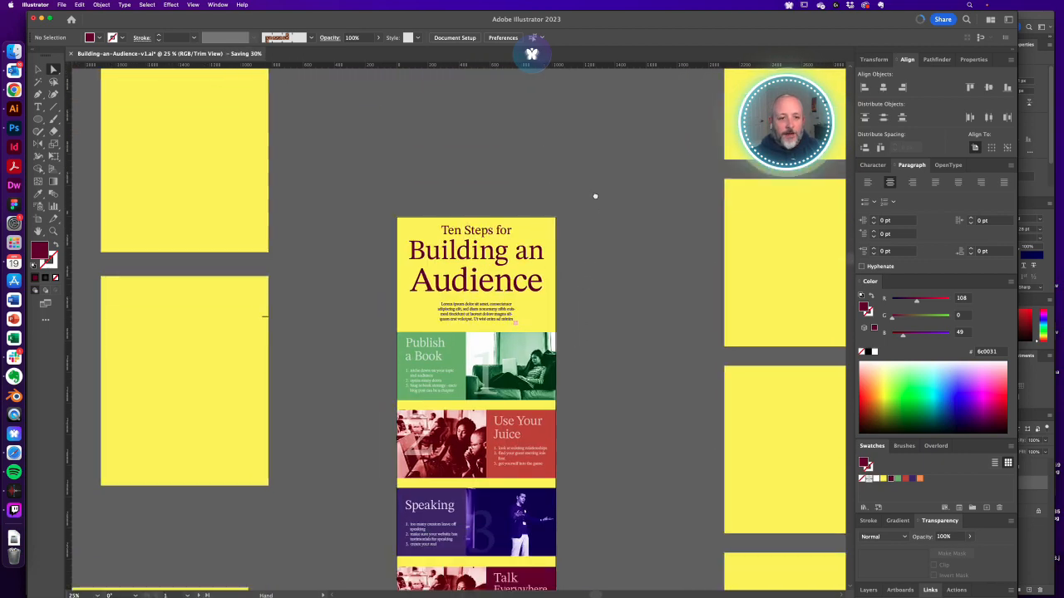
{"action": "left_click", "coordinate": [193, 4]}
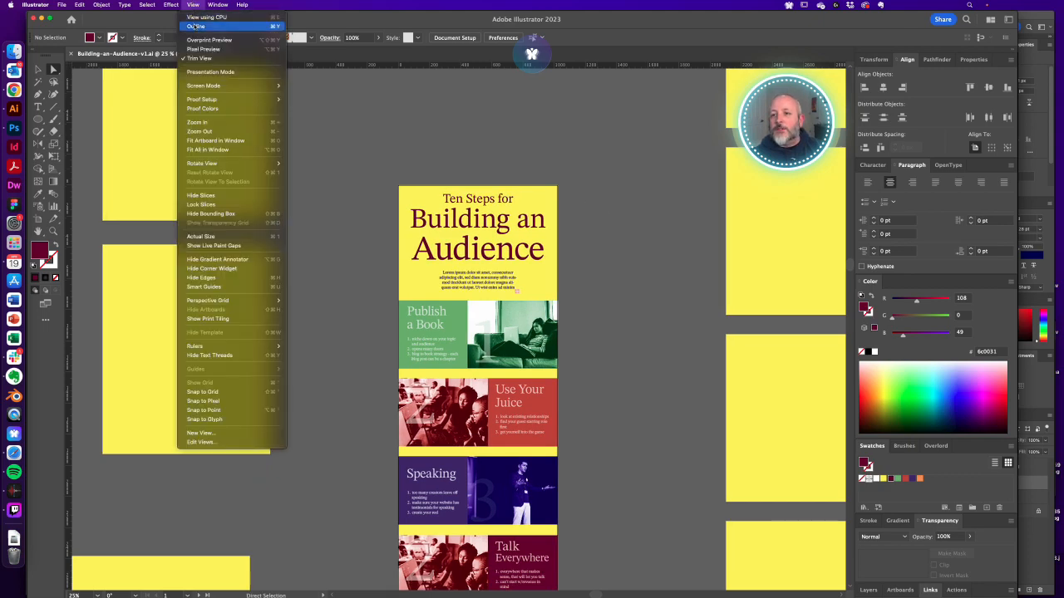
{"action": "left_click", "coordinate": [199, 58]}
Move the multicolored portrait collage down beside the Talk Everywhere section as a color reference
{"action": "left_click", "coordinate": [623, 123]}
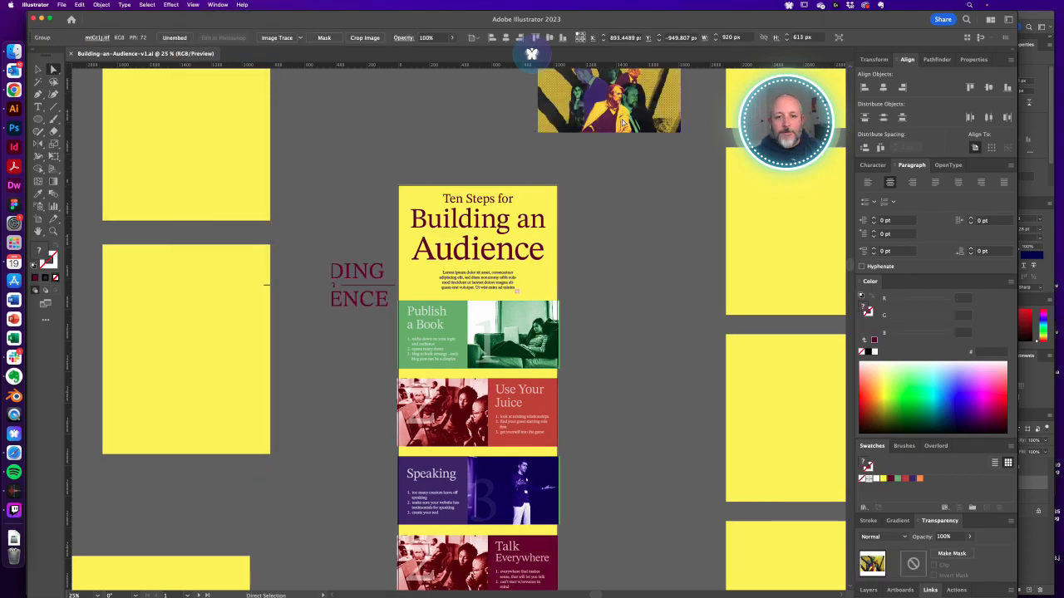
{"action": "left_click_drag", "start_coordinate": [623, 123], "coordinate": [647, 307]}
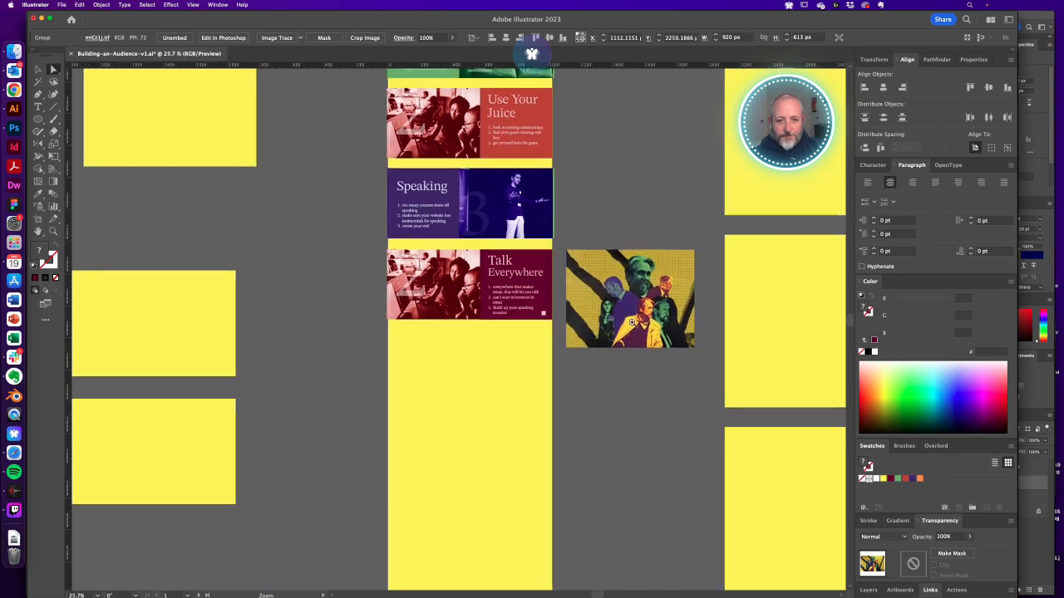
{"action": "scroll", "coordinate": [647, 307], "scroll_direction": "up", "scroll_amount": 5}
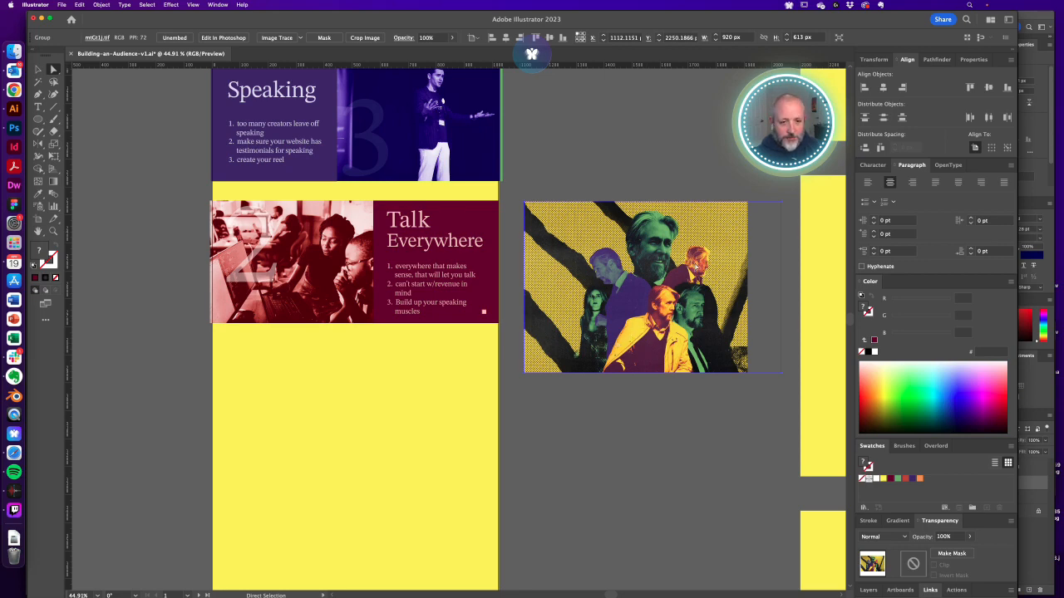
{"action": "scroll", "coordinate": [679, 272], "scroll_direction": "up", "scroll_amount": 3}
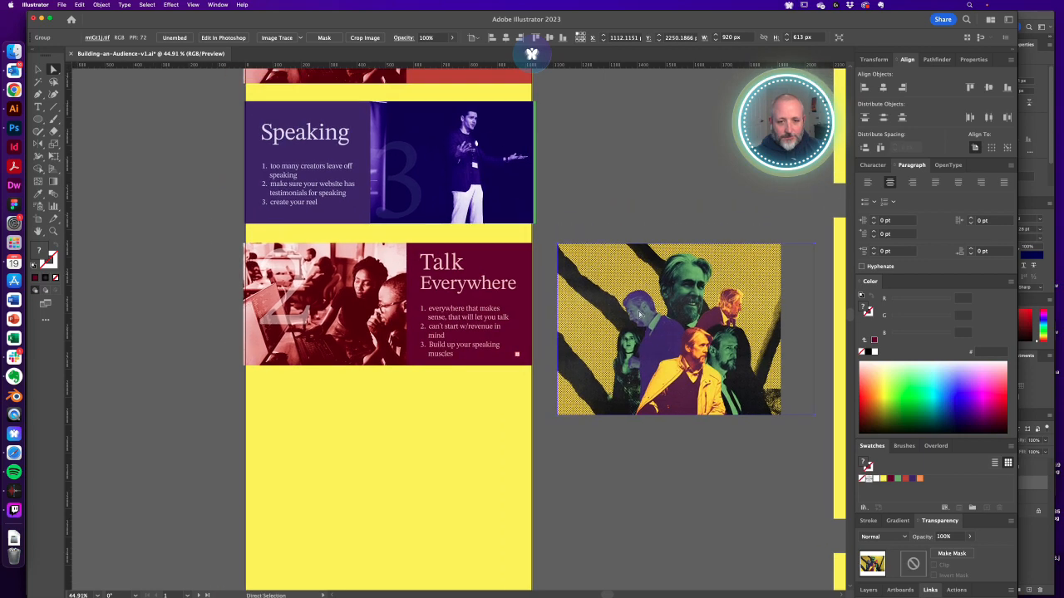
{"action": "left_click", "coordinate": [551, 333], "text": "alt+super"}
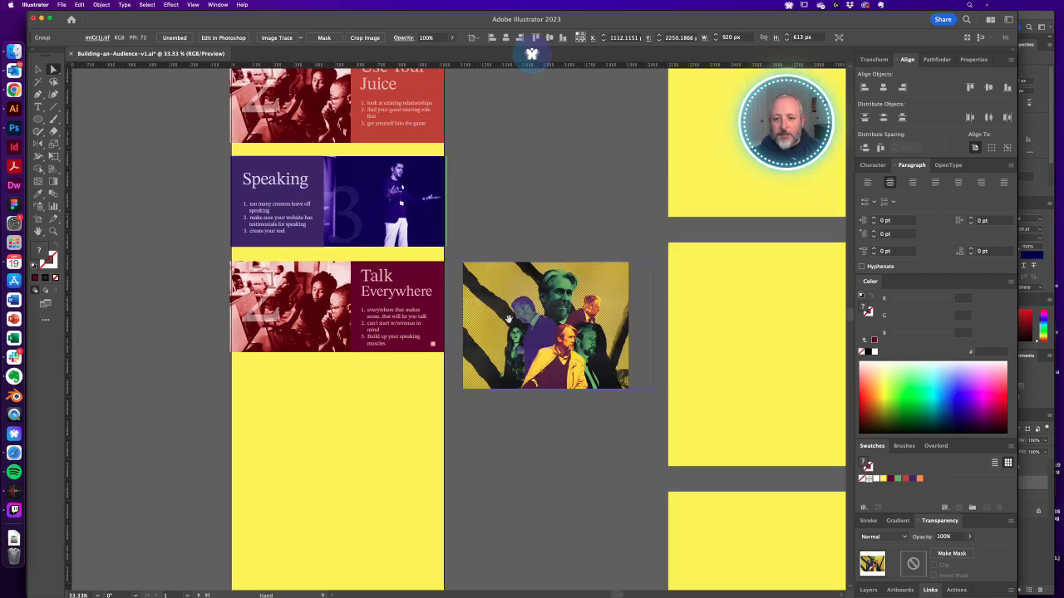
Move the portrait collage back up beyond the infographic's upper right corner and deselect it
{"action": "left_click_drag", "start_coordinate": [466, 307], "coordinate": [571, 390]}
{"action": "left_click_drag", "start_coordinate": [565, 454], "coordinate": [555, 135]}
{"action": "left_click_drag", "start_coordinate": [617, 452], "coordinate": [635, 179]}
{"action": "left_click_drag", "start_coordinate": [600, 404], "coordinate": [626, 354]}
{"action": "left_click_drag", "start_coordinate": [468, 359], "coordinate": [501, 359]}
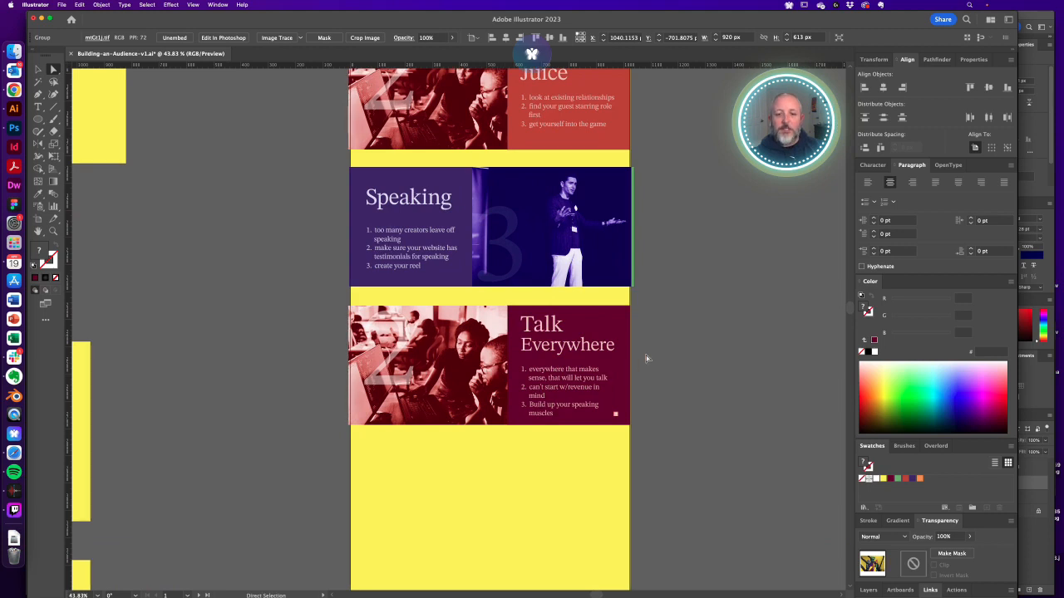
{"action": "left_click", "coordinate": [695, 341]}
Start relinking the linked photo in the Talk Everywhere section to a different file
{"action": "left_click", "coordinate": [472, 356]}
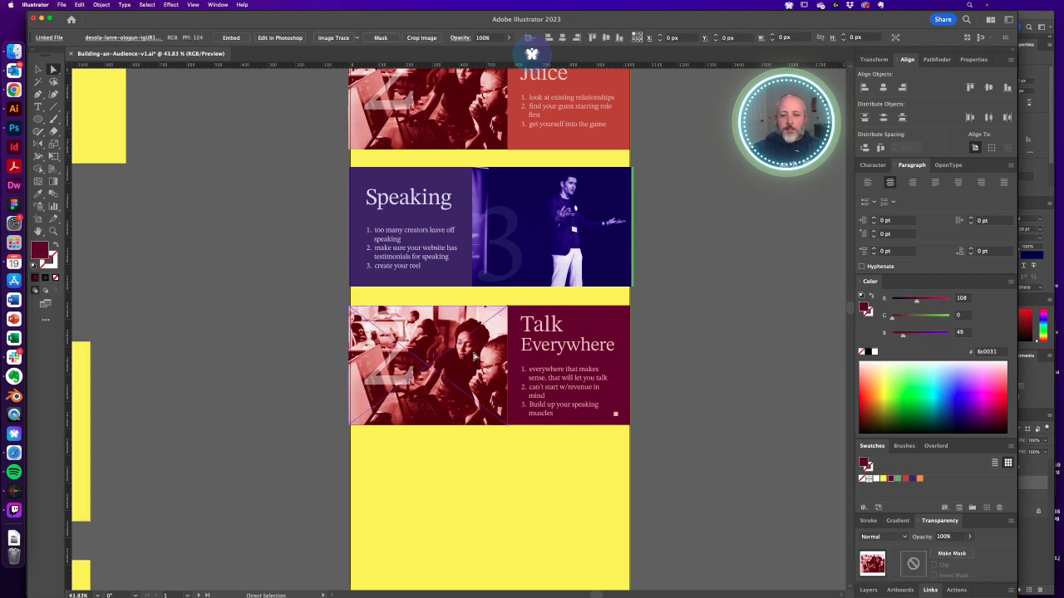
{"action": "left_click", "coordinate": [930, 590]}
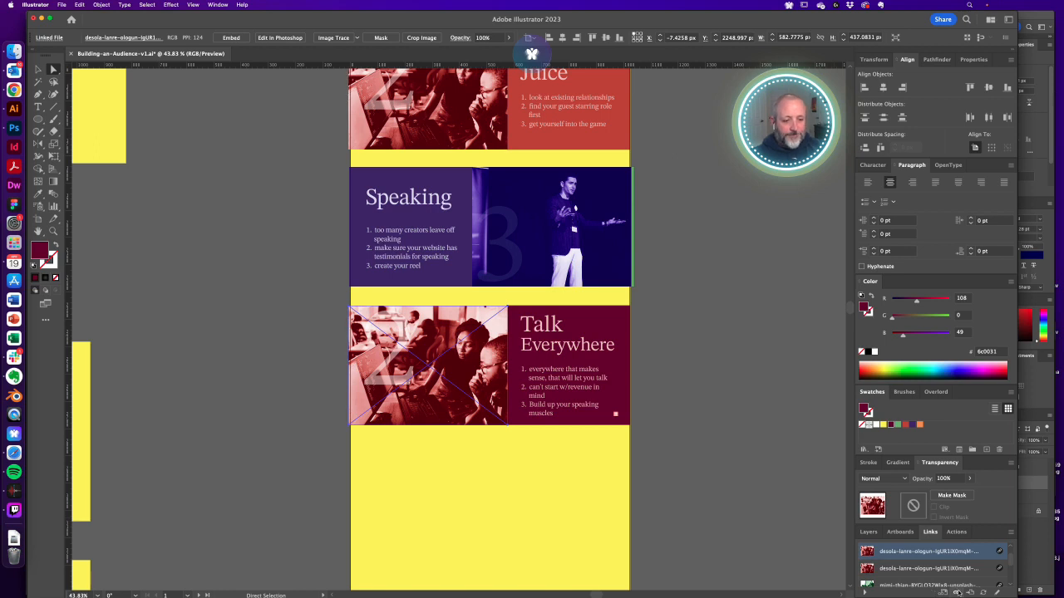
{"action": "left_click", "coordinate": [956, 592]}
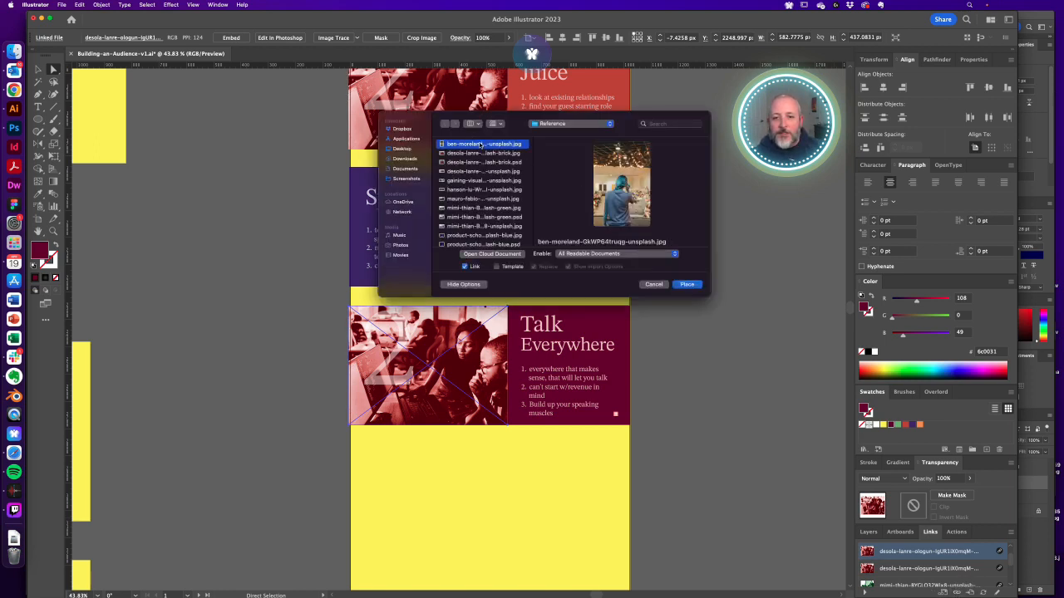
Browse the Reference folder and replace the Talk Everywhere photo with the unsplash JPG of the blue-haired person facing an auditorium
{"action": "key", "text": "Down"}
{"action": "key", "text": "Down"}
{"action": "key", "text": "Down"}
{"action": "key", "text": "Down"}
{"action": "key", "text": "Down"}
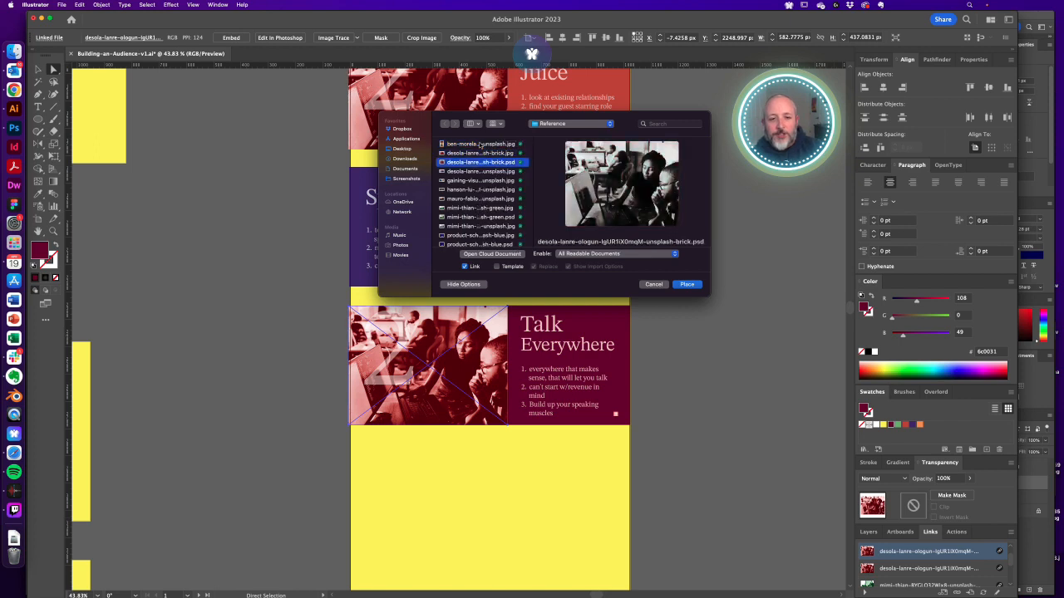
{"action": "key", "text": "Down"}
{"action": "key", "text": "Down"}
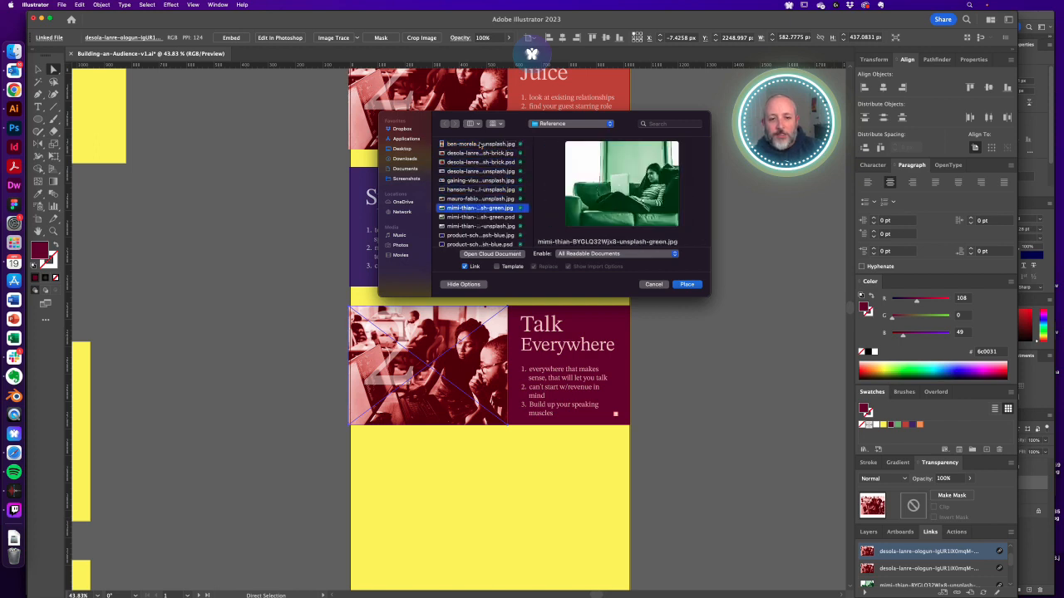
{"action": "key", "text": "Down"}
{"action": "key", "text": "Down"}
{"action": "key", "text": "Down"}
{"action": "key", "text": "Down"}
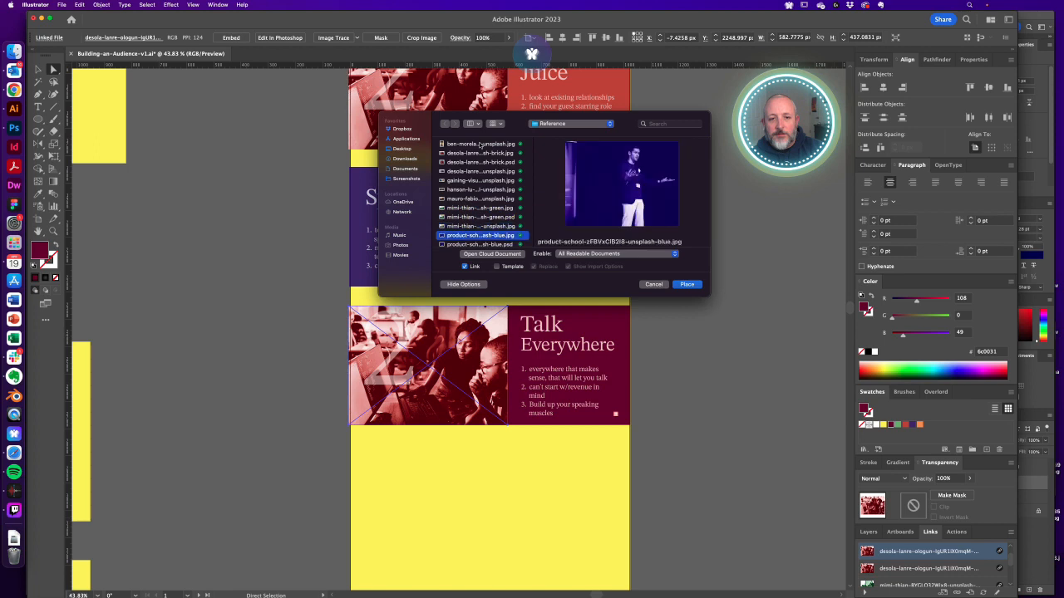
{"action": "key", "text": "Down"}
{"action": "key", "text": "Down"}
{"action": "key", "text": "Down"}
{"action": "key", "text": "Down"}
{"action": "key", "text": "Down"}
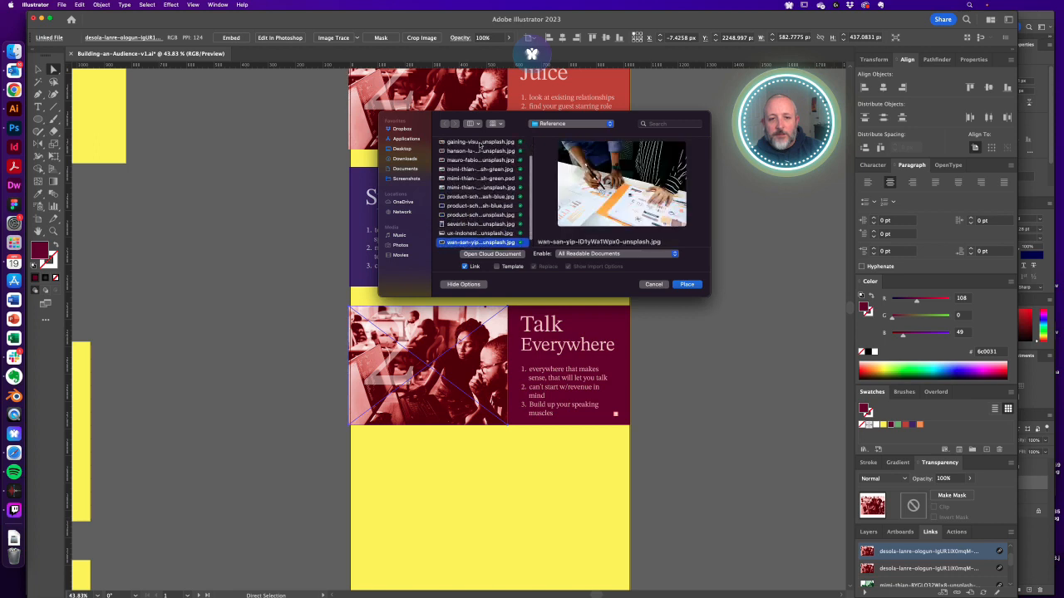
{"action": "key", "text": "Up"}
{"action": "key", "text": "Up"}
{"action": "key", "text": "Up"}
{"action": "key", "text": "Up"}
{"action": "key", "text": "Up"}
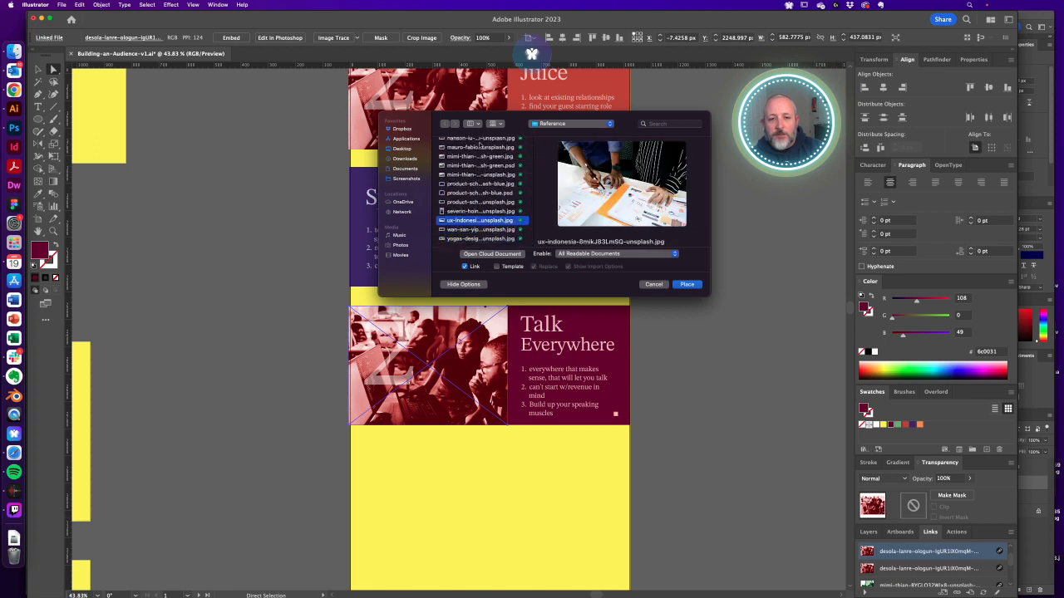
{"action": "key", "text": "Up"}
{"action": "key", "text": "Up"}
{"action": "key", "text": "Up"}
{"action": "key", "text": "Up"}
{"action": "key", "text": "Up"}
{"action": "key", "text": "Up"}
{"action": "key", "text": "Up"}
{"action": "key", "text": "Up"}
{"action": "key", "text": "Up"}
{"action": "key", "text": "Up"}
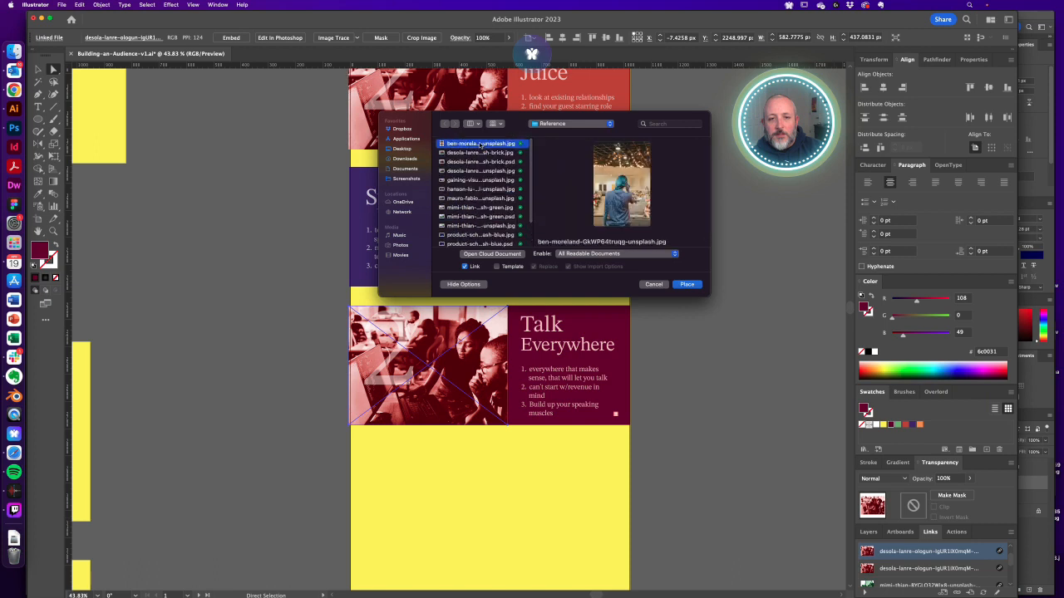
{"action": "key", "text": "Up"}
{"action": "key", "text": "Return"}
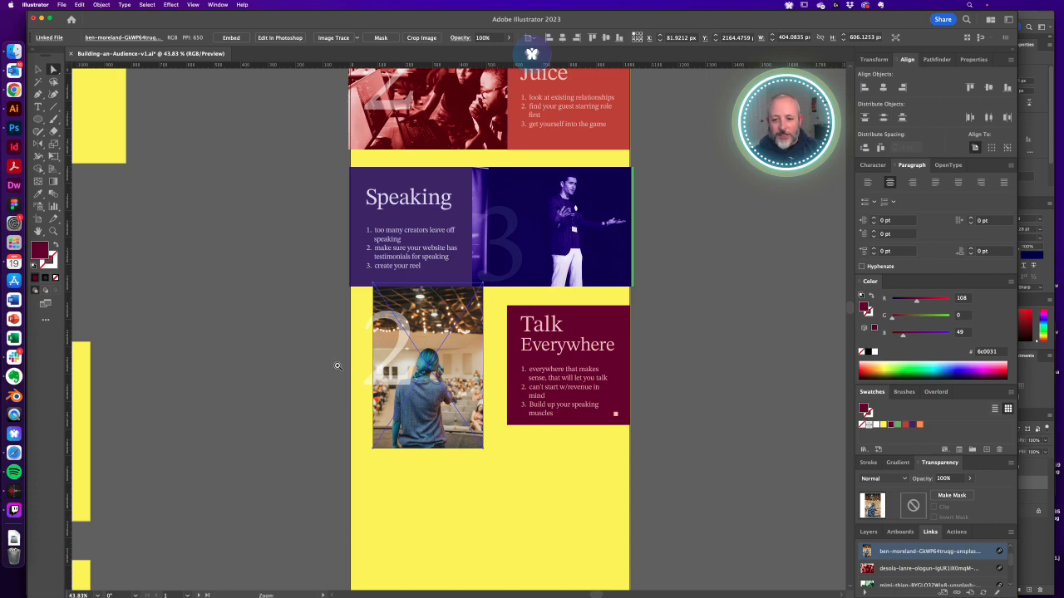
Compare the fill of the red Use Your Juice panel with the maroon Talk Everywhere panel
{"action": "scroll", "coordinate": [338, 367], "scroll_direction": "up", "scroll_amount": 3}
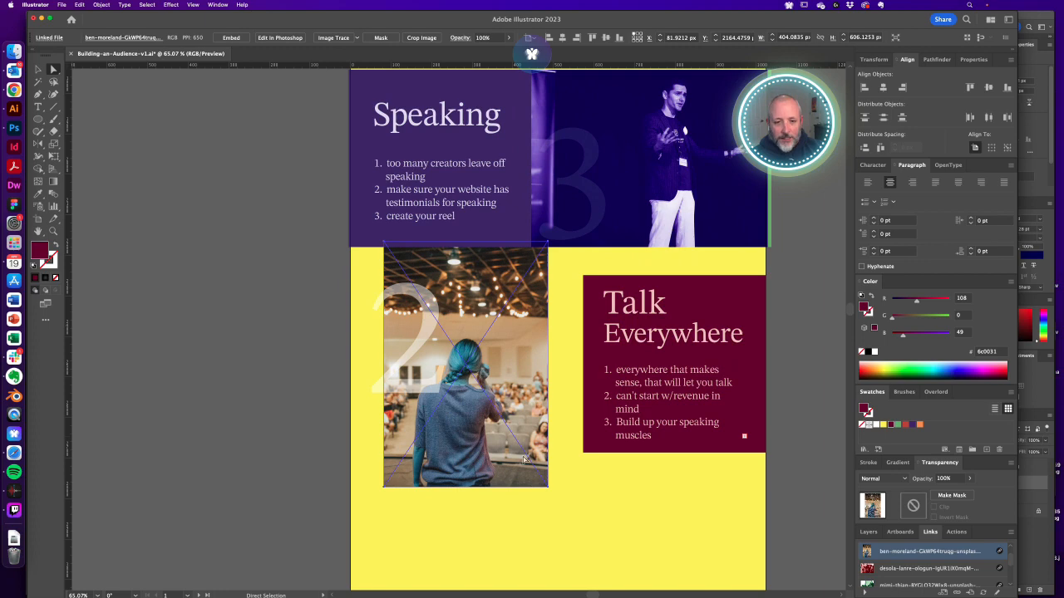
{"action": "scroll", "coordinate": [521, 458], "scroll_direction": "down", "scroll_amount": 4}
{"action": "left_click_drag", "start_coordinate": [451, 311], "coordinate": [460, 395]}
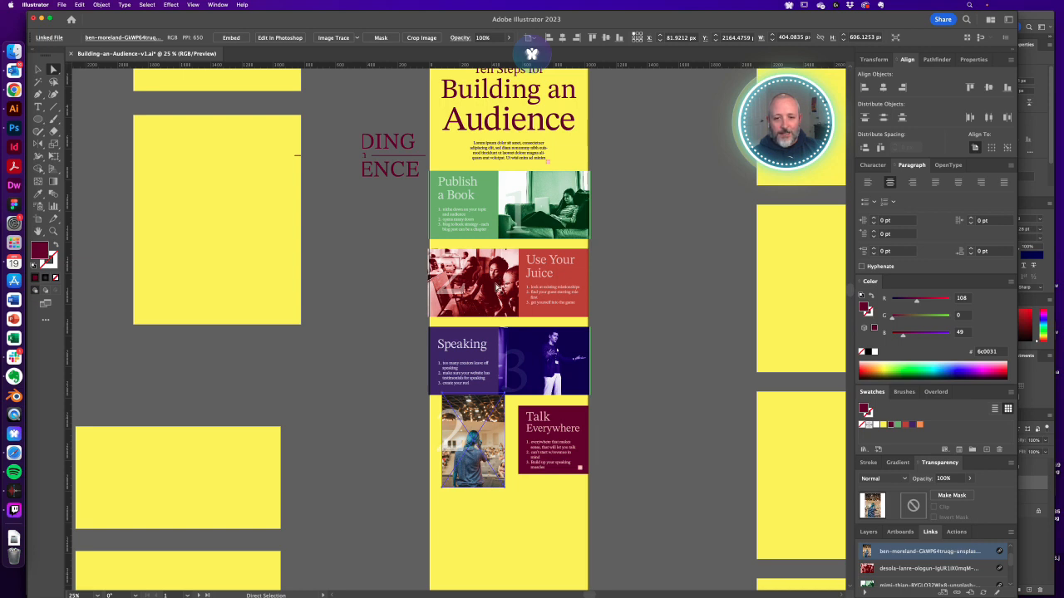
{"action": "left_click", "coordinate": [582, 274]}
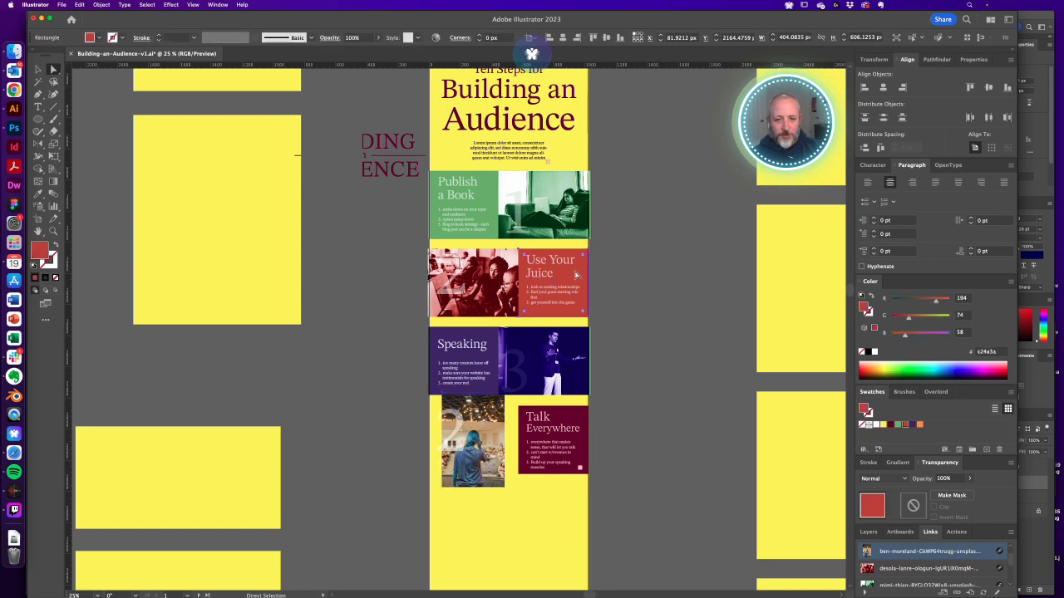
{"action": "left_click", "coordinate": [689, 383]}
{"action": "left_click", "coordinate": [576, 421]}
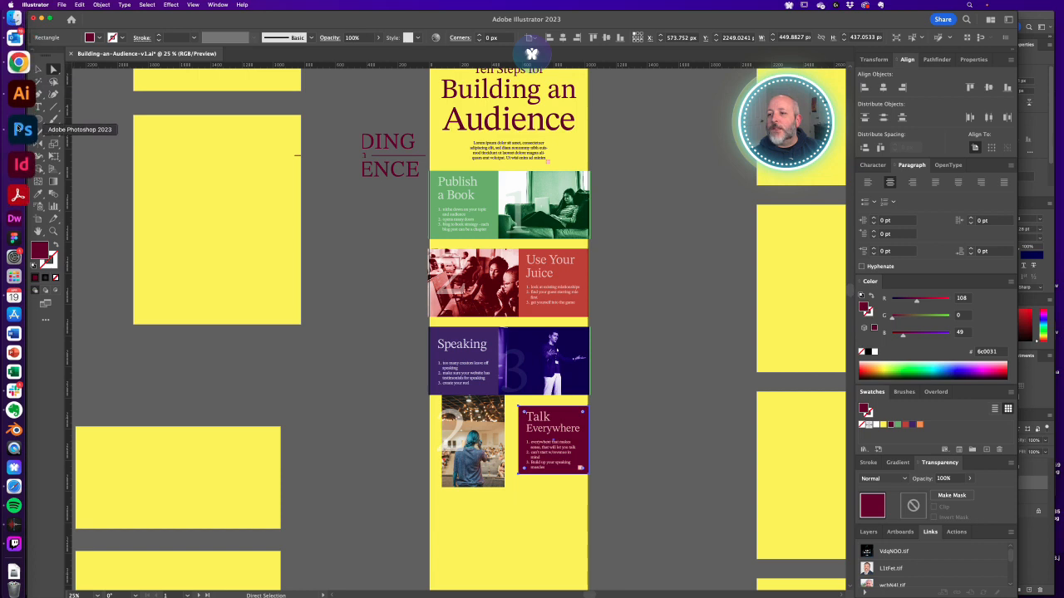
Switch to Finder and open the brick PSD of the laptop photo from the Reference folder in Photoshop
{"action": "left_click", "coordinate": [15, 42]}
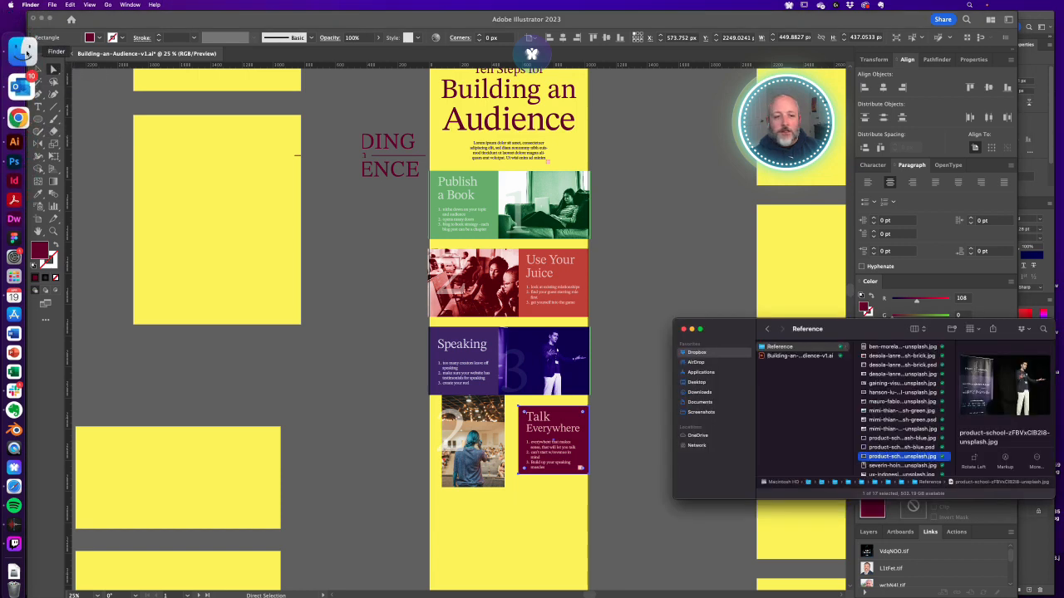
{"action": "left_click", "coordinate": [886, 357]}
{"action": "left_click", "coordinate": [891, 365]}
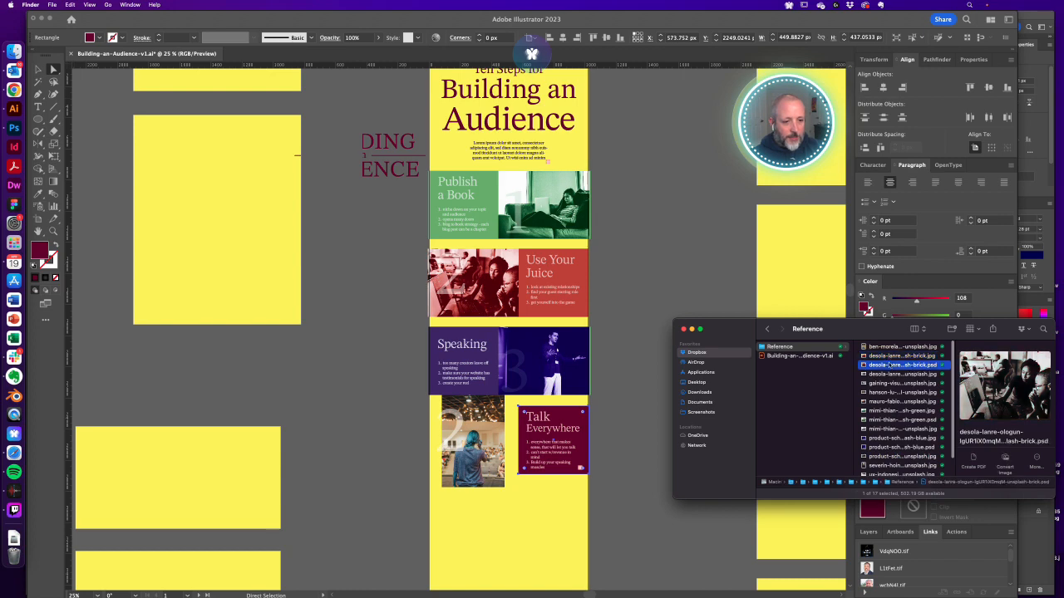
{"action": "double_click", "coordinate": [899, 366]}
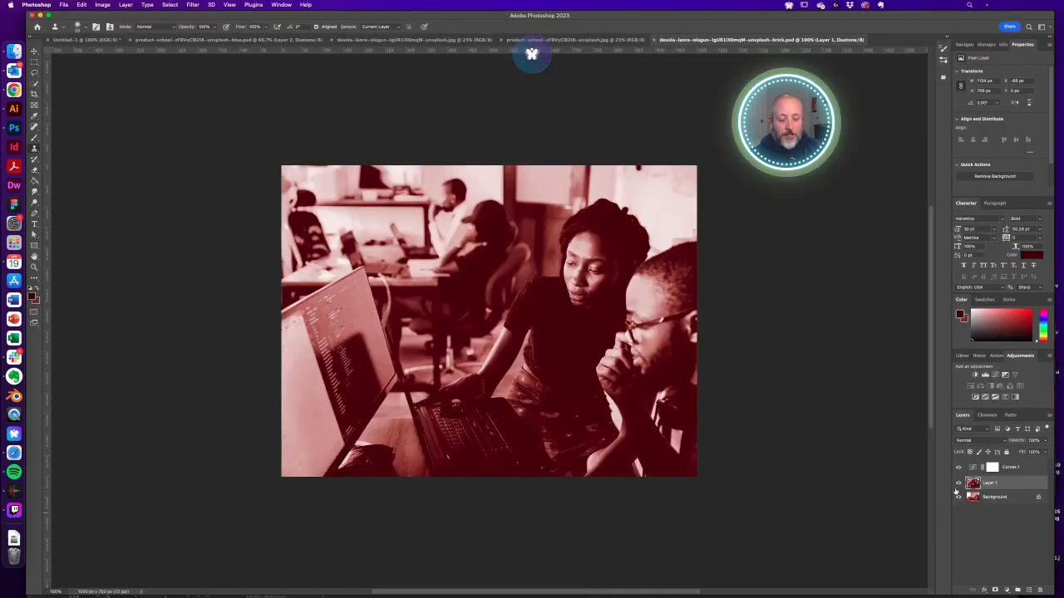
Open the laptop photo's duotone options and set Ink 2 to a brick red of R 195, G 74, B 58
{"action": "left_click", "coordinate": [102, 5]}
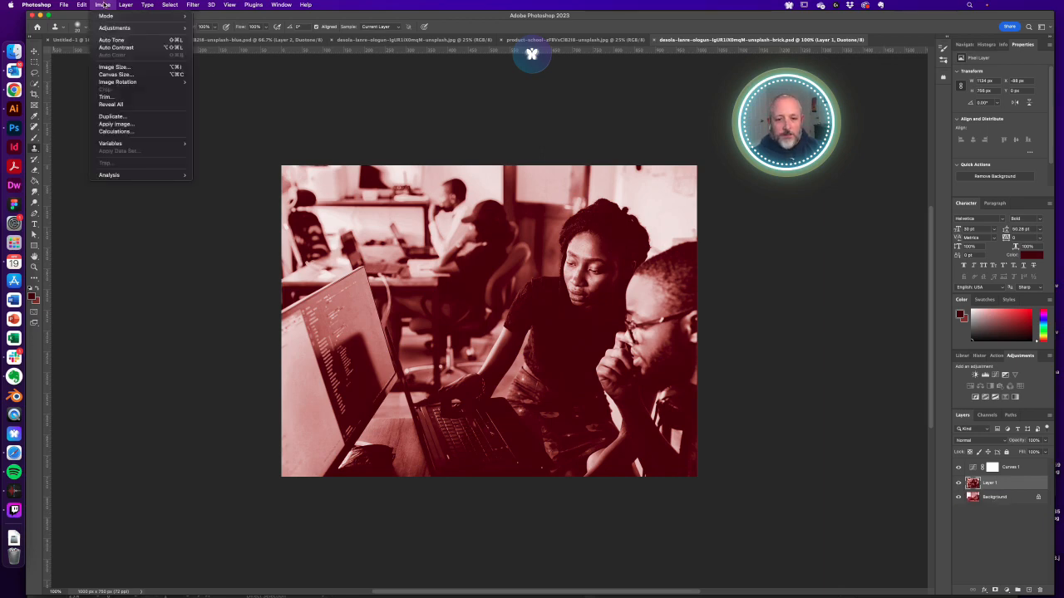
{"action": "mouse_move", "coordinate": [158, 16]}
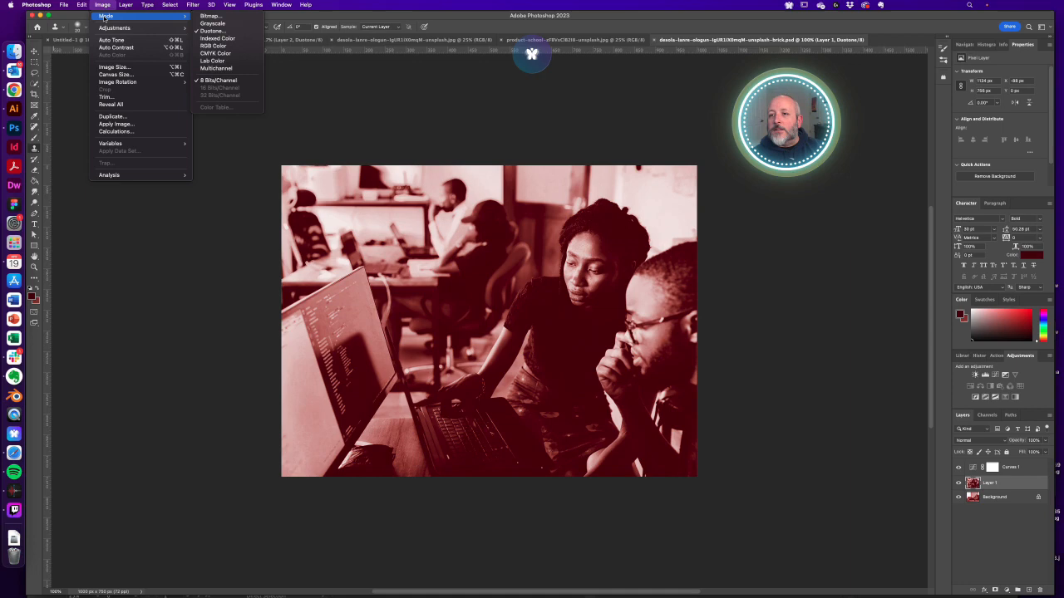
{"action": "left_click", "coordinate": [225, 31]}
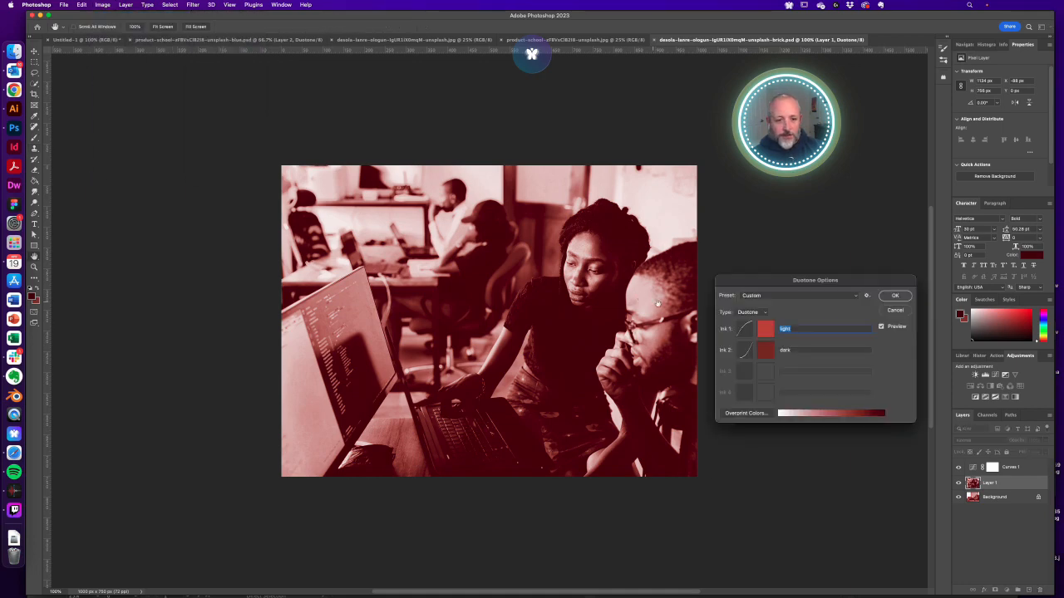
{"action": "left_click", "coordinate": [766, 353]}
{"action": "left_click", "coordinate": [861, 221]}
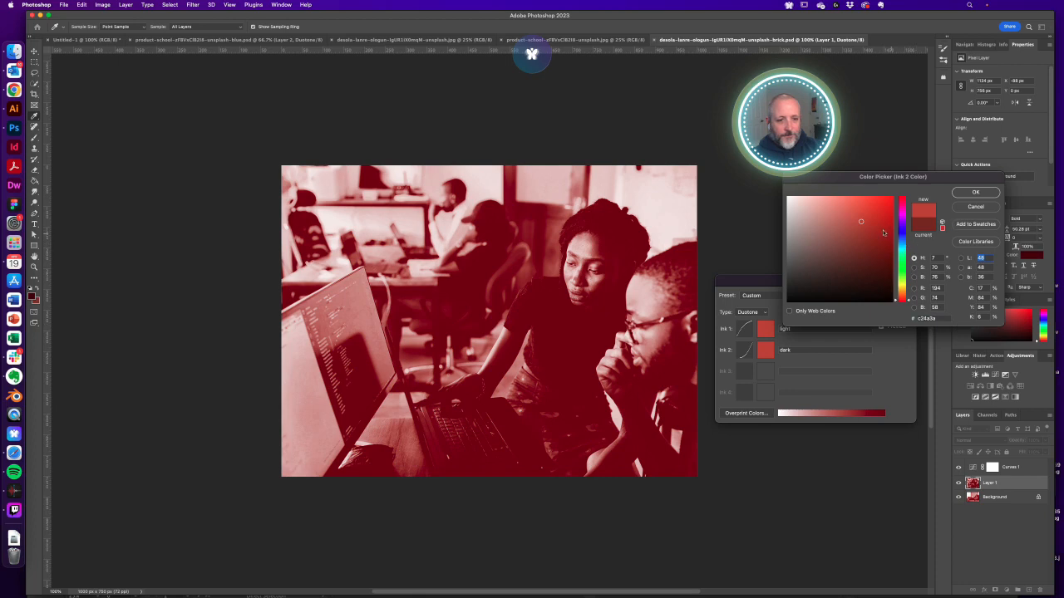
{"action": "left_click_drag", "start_coordinate": [864, 221], "coordinate": [867, 222]}
{"action": "left_click", "coordinate": [974, 193]}
Set the duotone's Ink 1 to a light salmon, about R 241, G 138, B 122
{"action": "left_click", "coordinate": [763, 330]}
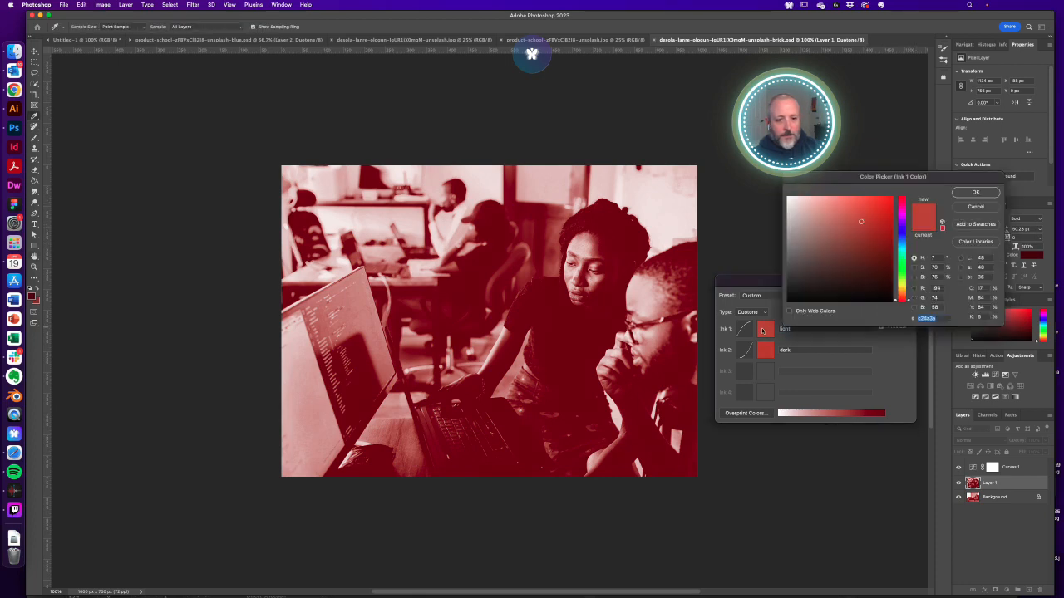
{"action": "left_click", "coordinate": [856, 219]}
{"action": "left_click_drag", "start_coordinate": [856, 219], "coordinate": [832, 200]}
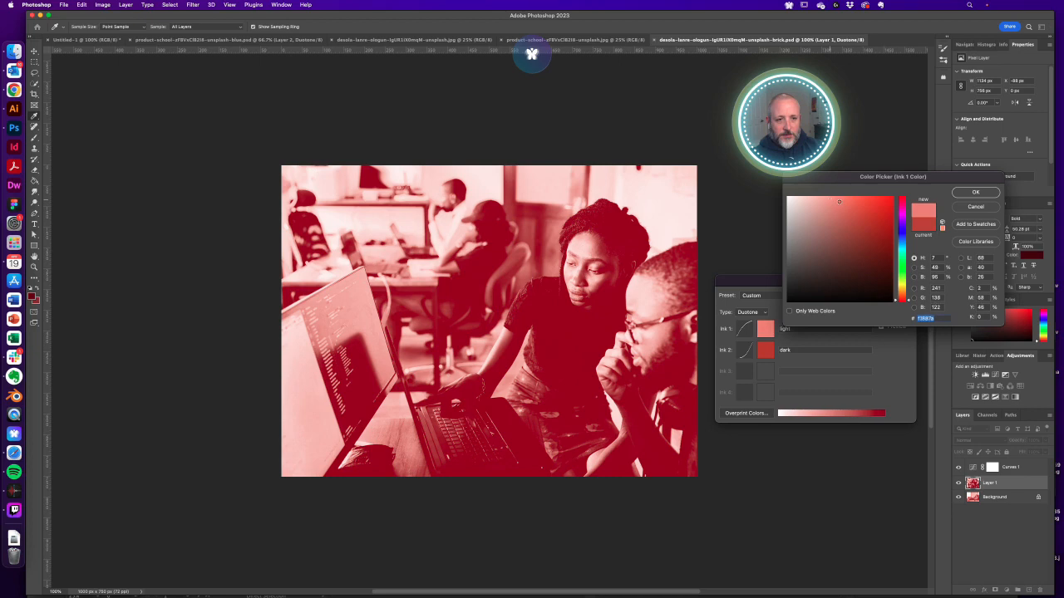
{"action": "key", "text": "Return"}
Shift Ink 2's hue to 17° and check it against the red Use Your Juice panel in Illustrator
{"action": "left_click", "coordinate": [766, 350]}
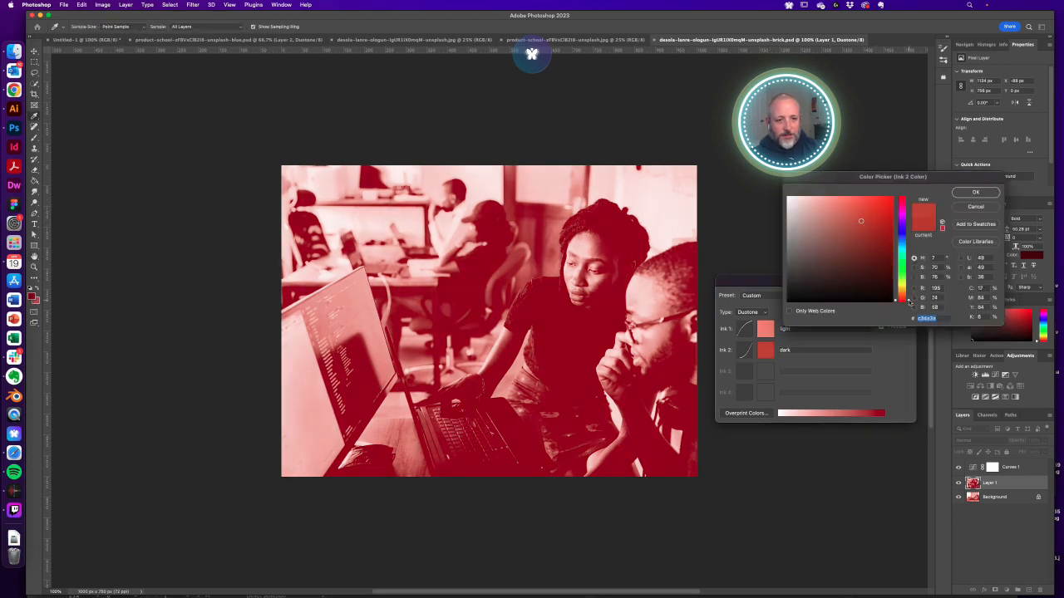
{"action": "left_click_drag", "start_coordinate": [909, 300], "coordinate": [909, 299]}
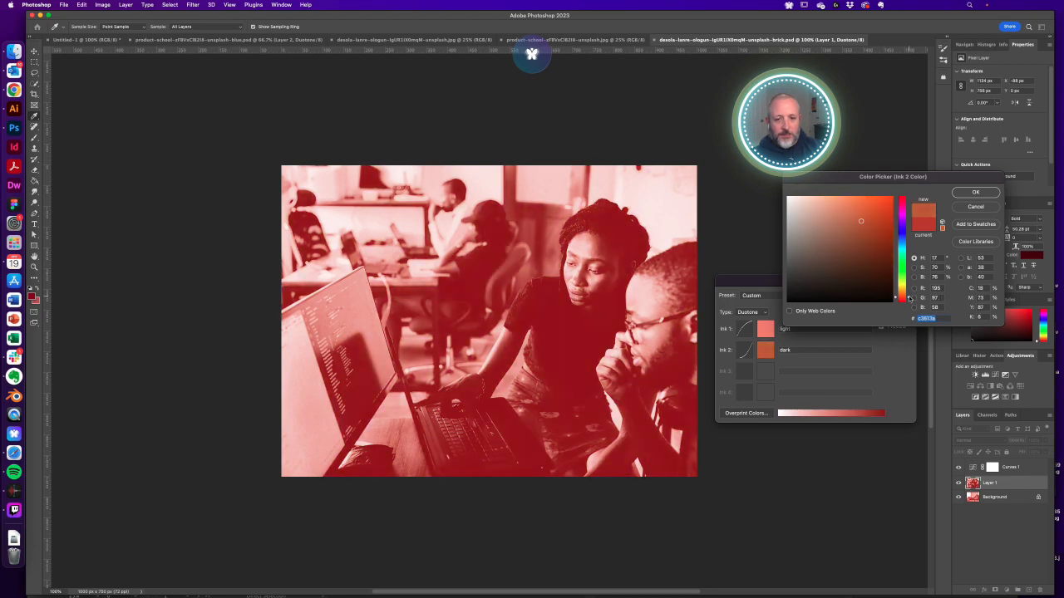
{"action": "left_click", "coordinate": [16, 110]}
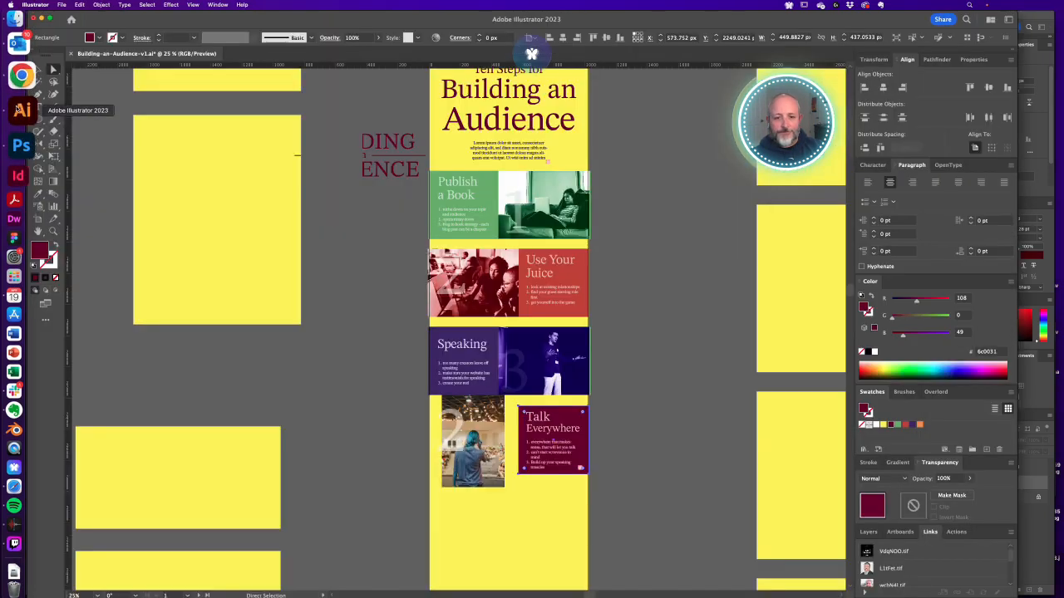
{"action": "left_click", "coordinate": [580, 276]}
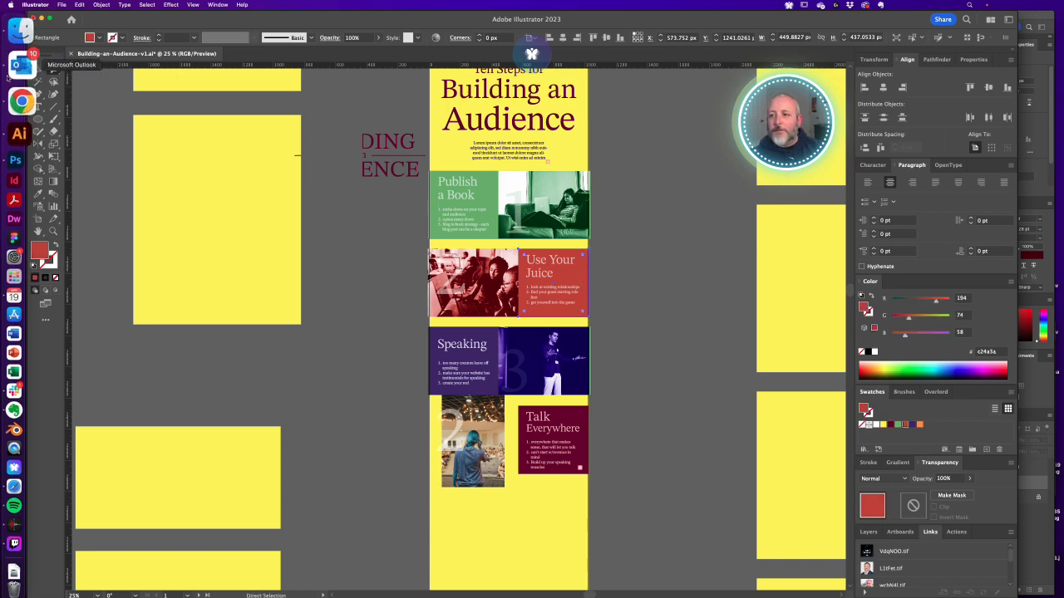
Switch back to Photoshop, set Ink 2 to an orange of R 202, G 107, B 29 and apply the duotone
{"action": "left_click", "coordinate": [20, 123]}
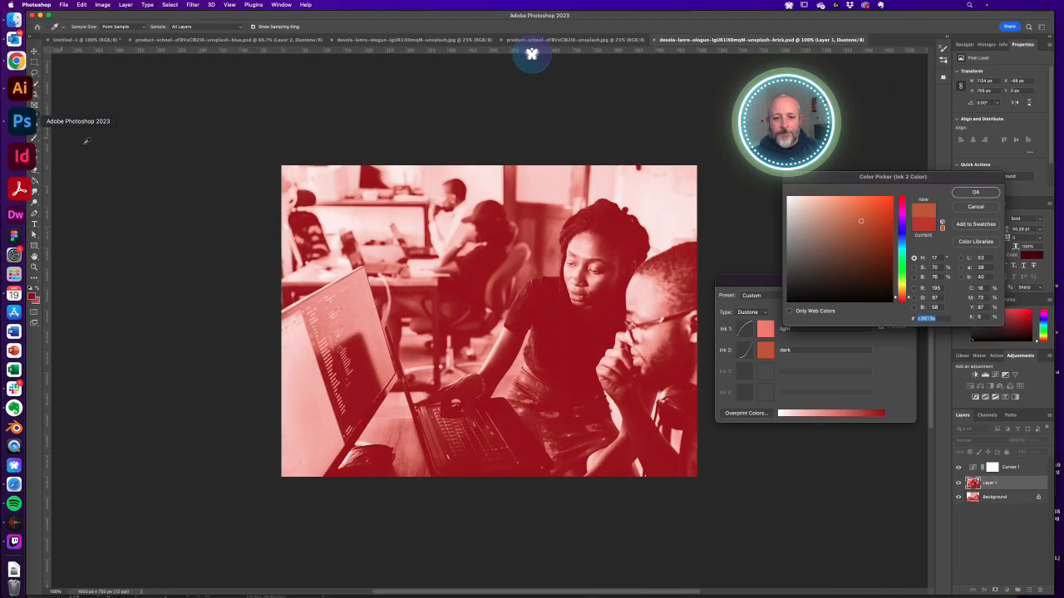
{"action": "left_click", "coordinate": [882, 222]}
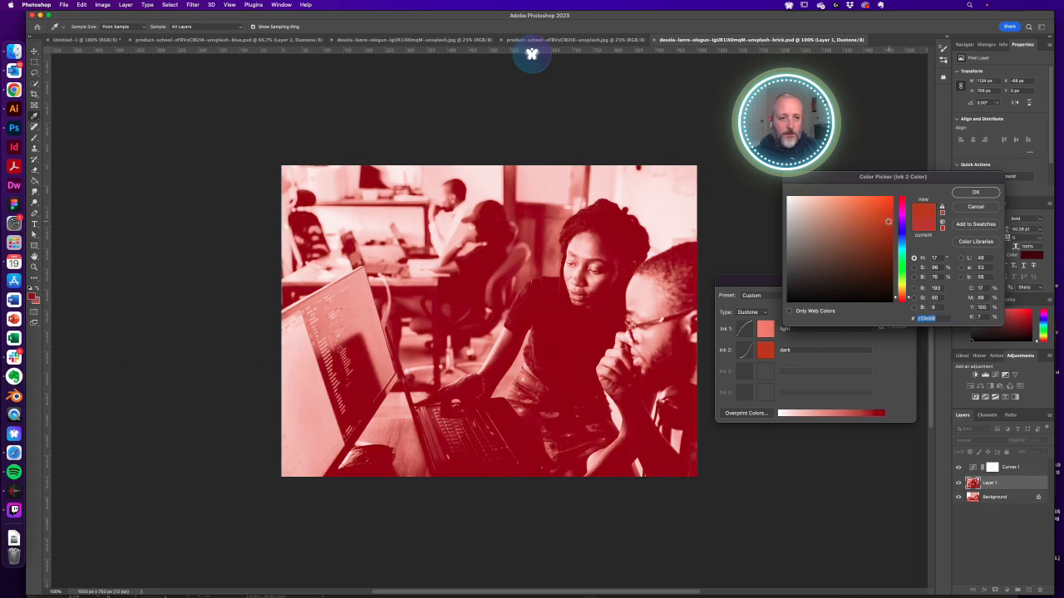
{"action": "left_click_drag", "start_coordinate": [890, 221], "coordinate": [879, 214]}
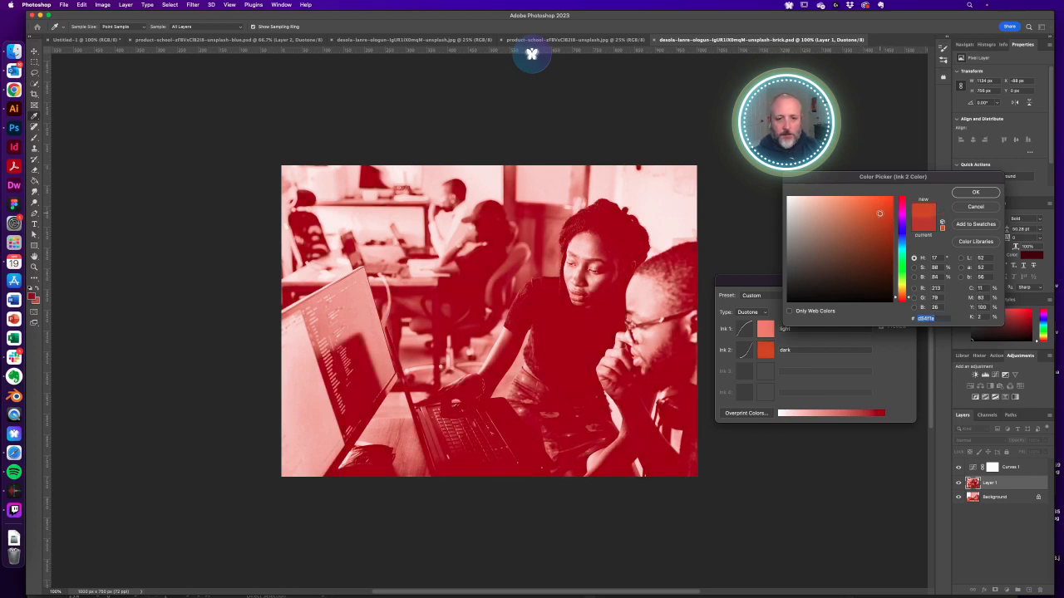
{"action": "left_click_drag", "start_coordinate": [913, 300], "coordinate": [906, 232]}
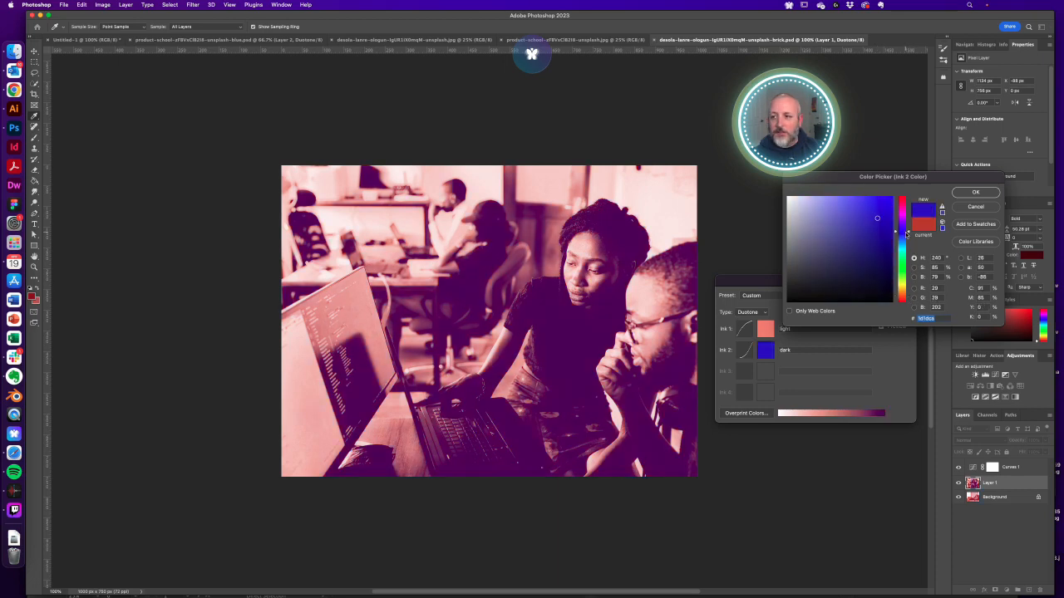
{"action": "left_click", "coordinate": [914, 226]}
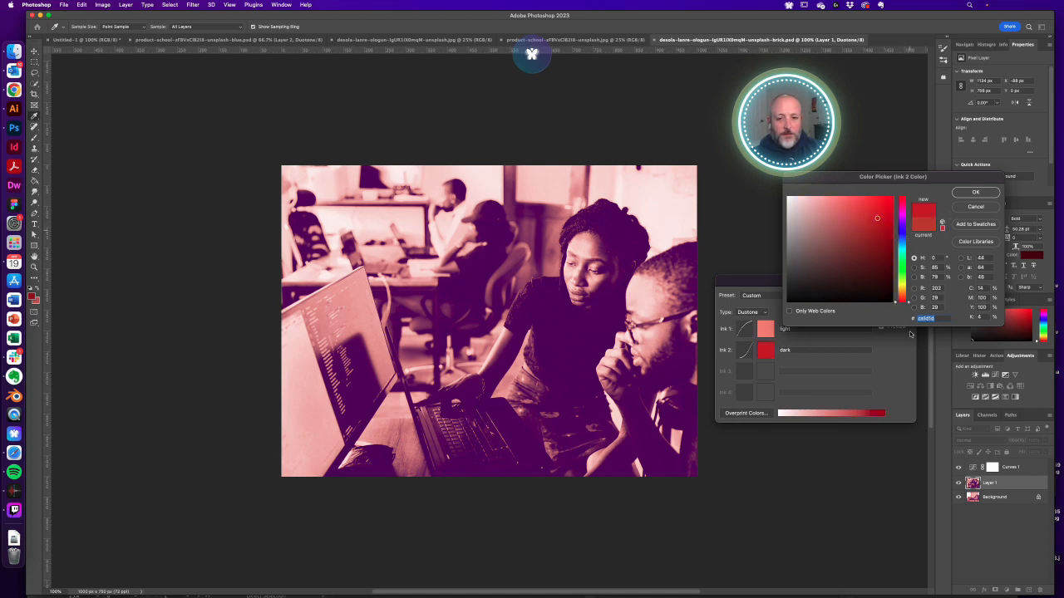
{"action": "left_click_drag", "start_coordinate": [909, 303], "coordinate": [909, 297]}
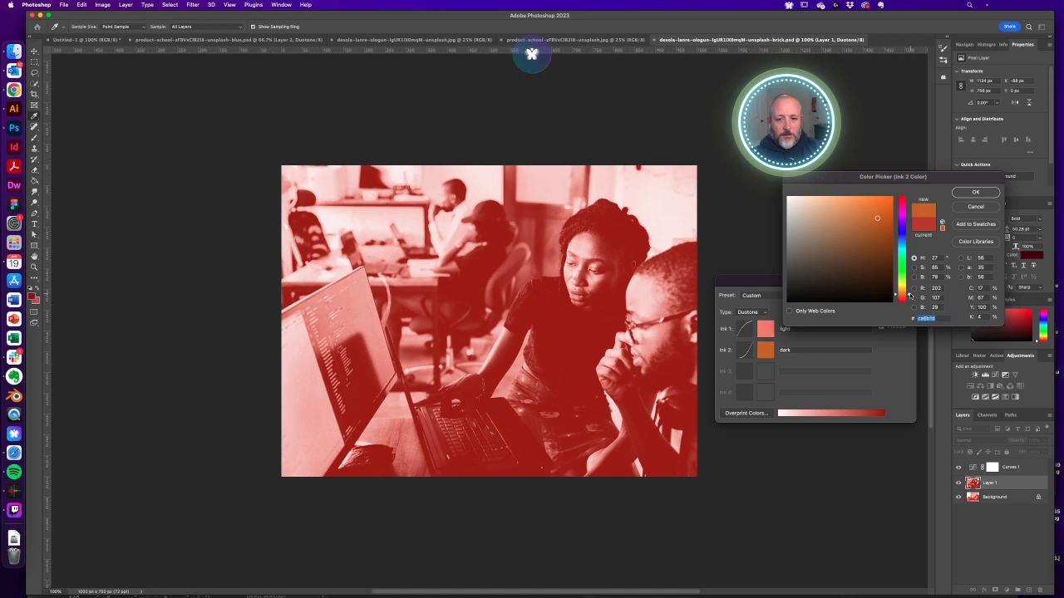
{"action": "left_click", "coordinate": [970, 193]}
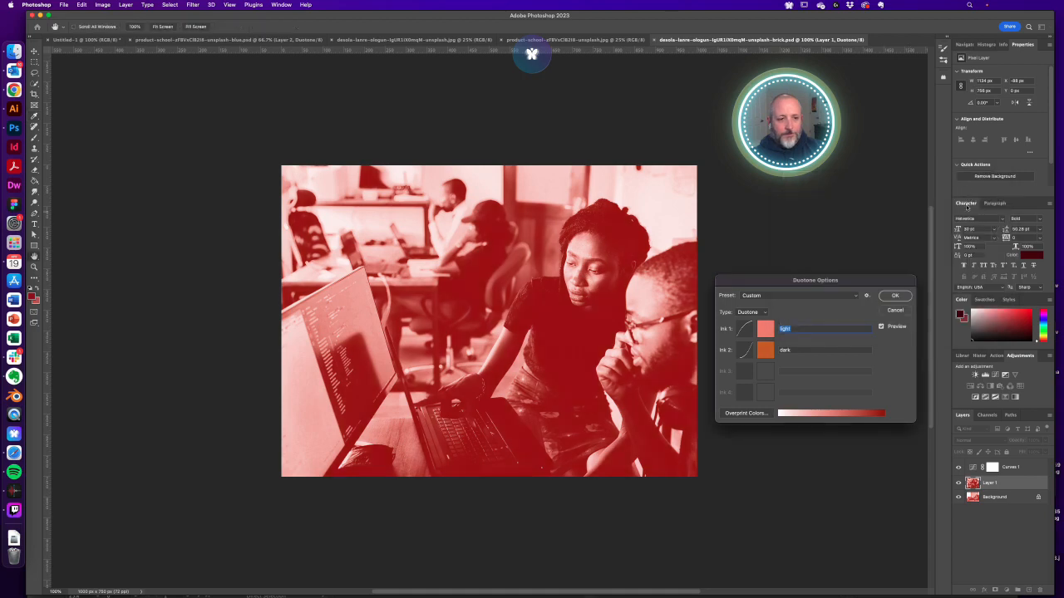
{"action": "left_click", "coordinate": [895, 296]}
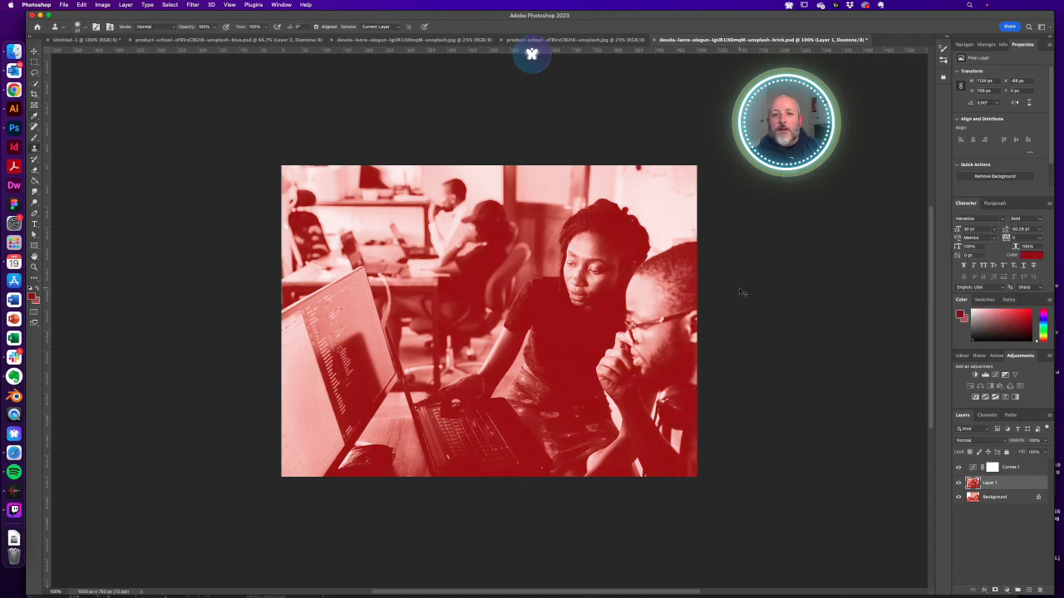
Save the laptop photo's PSD and export a high-quality web JPEG to the Reference folder with the suffix -2
{"action": "key", "text": "super+s"}
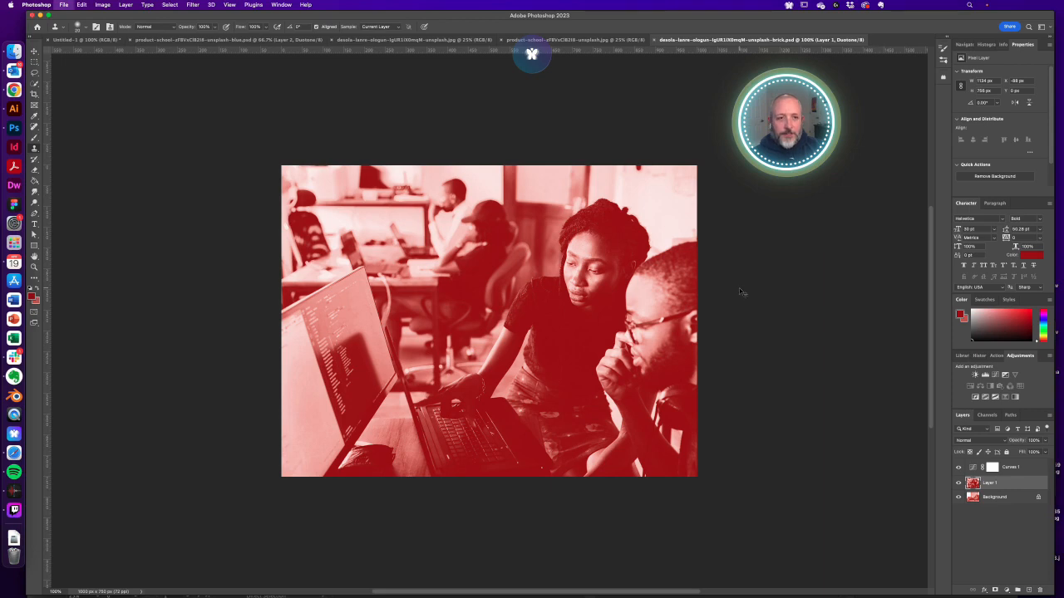
{"action": "key", "text": "super+alt+shift+s"}
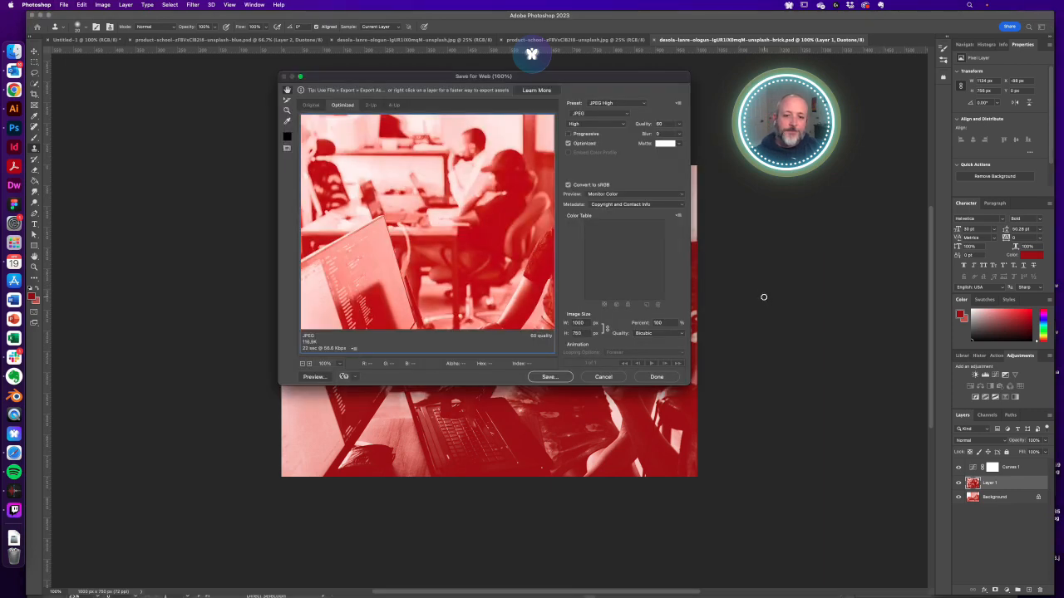
{"action": "left_click", "coordinate": [549, 376]}
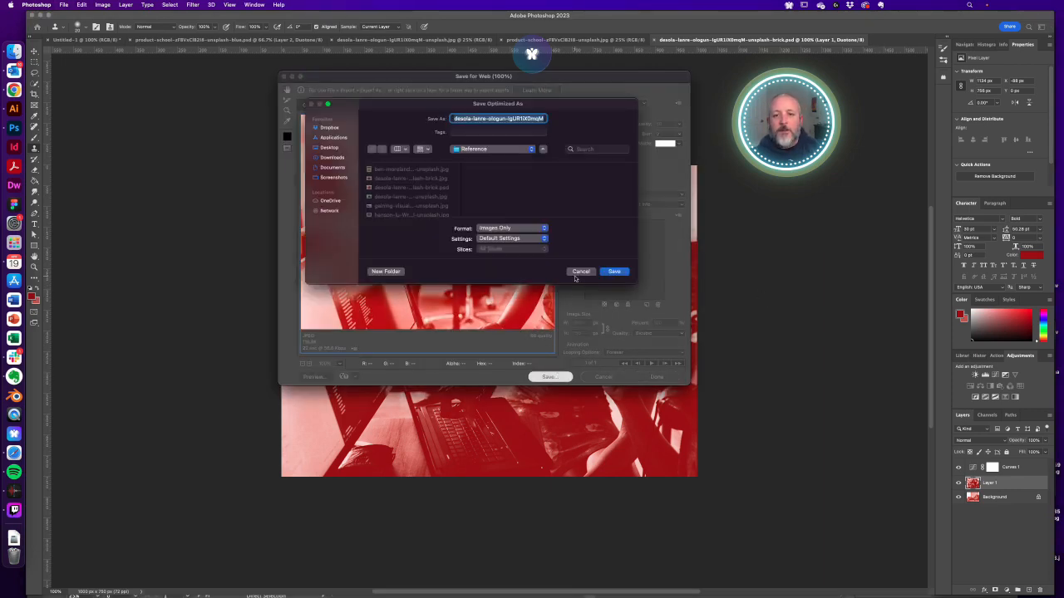
{"action": "key", "text": "Right"}
{"action": "key", "text": "Return"}
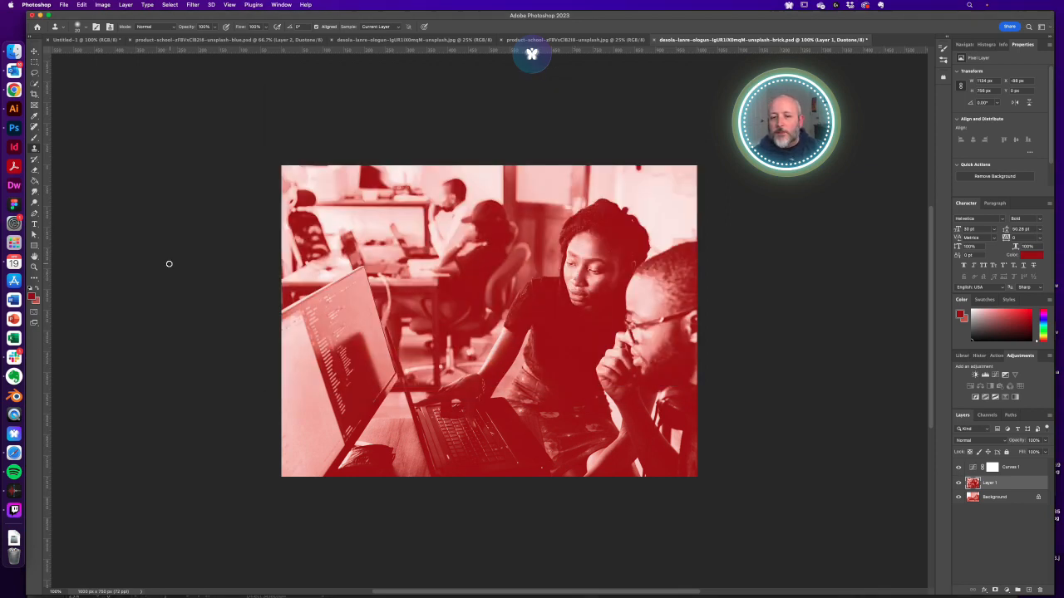
{"action": "key", "text": "v"}
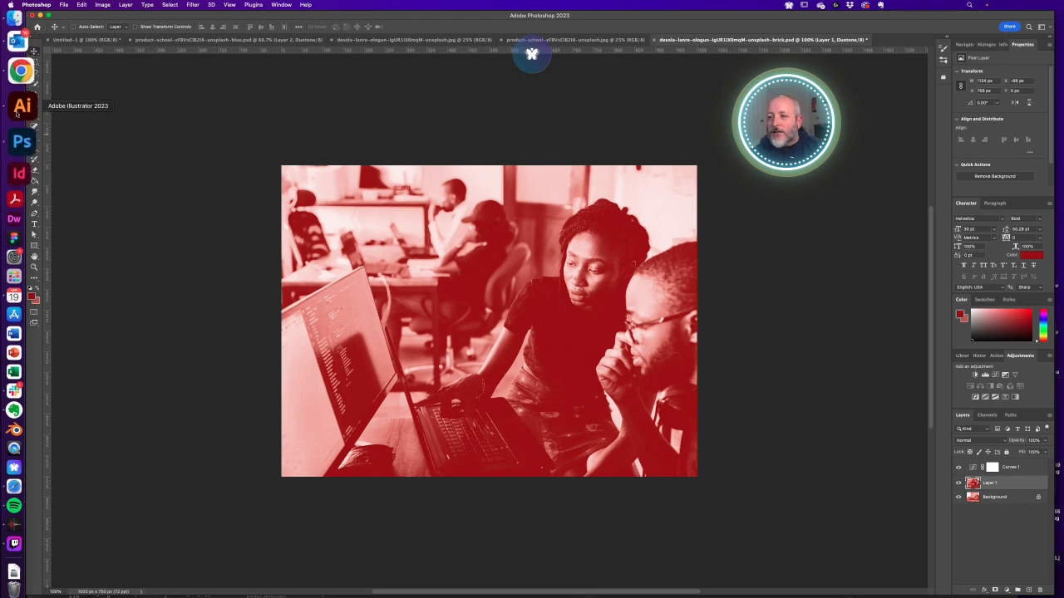
Switch to Illustrator and relink the Use Your Juice photo to the brick-2 JPEG from the Reference folder
{"action": "left_click", "coordinate": [21, 103]}
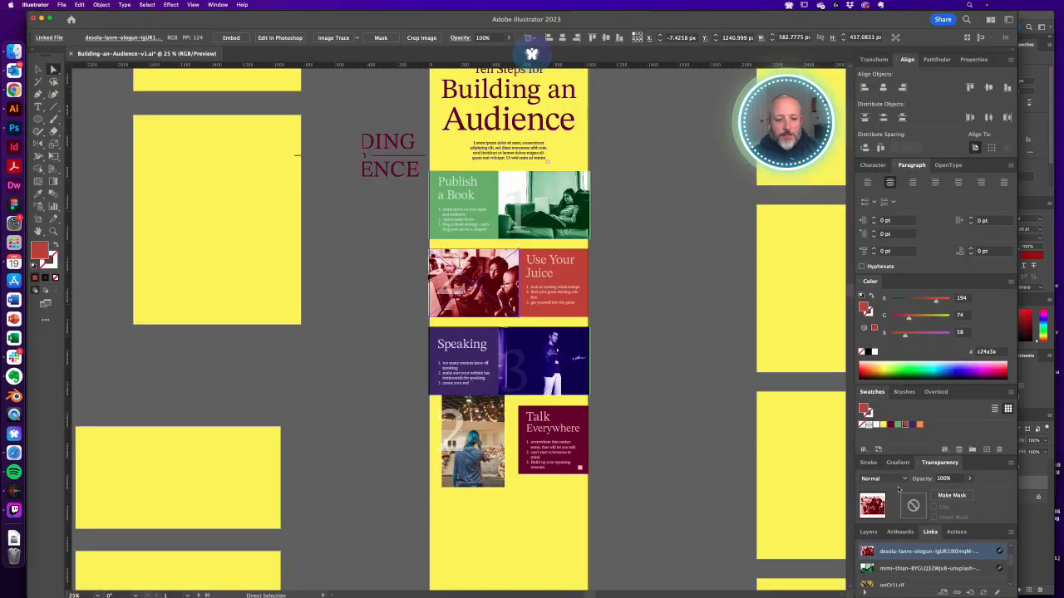
{"action": "left_click", "coordinate": [957, 592]}
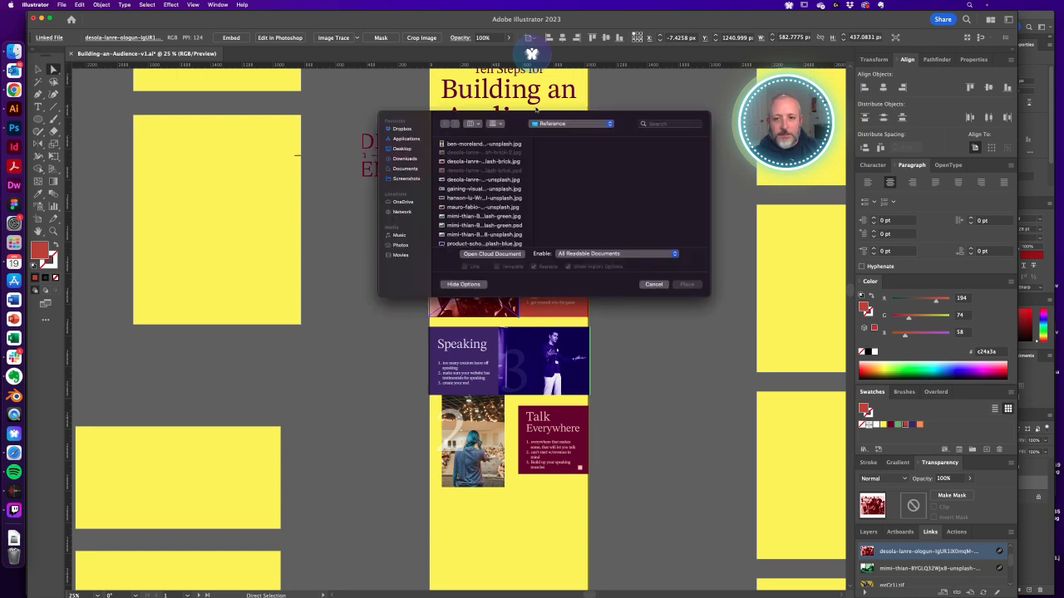
{"action": "left_click", "coordinate": [520, 164]}
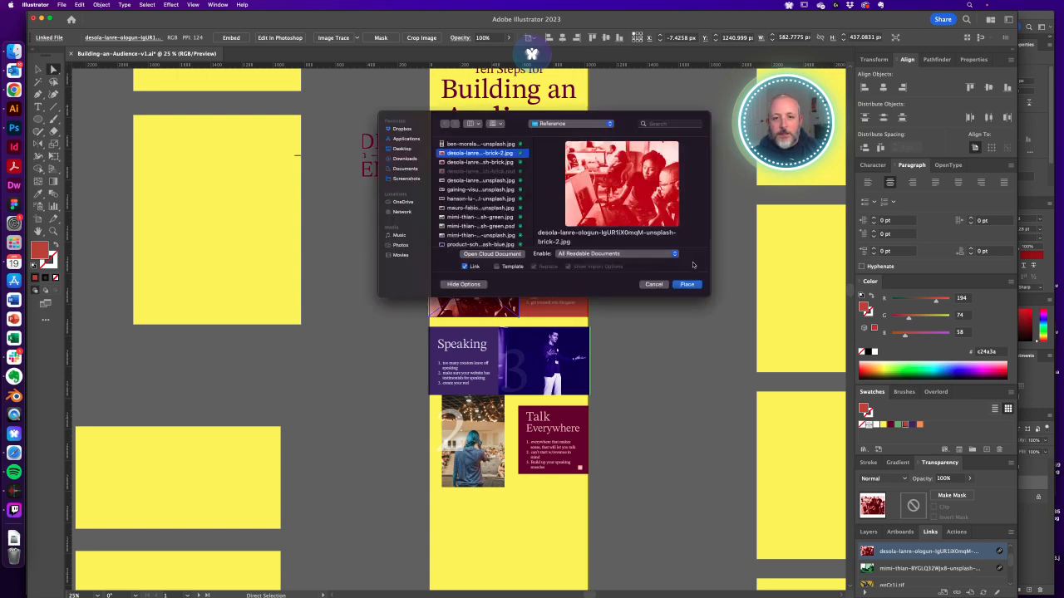
{"action": "left_click", "coordinate": [687, 284]}
{"action": "left_click", "coordinate": [687, 288]}
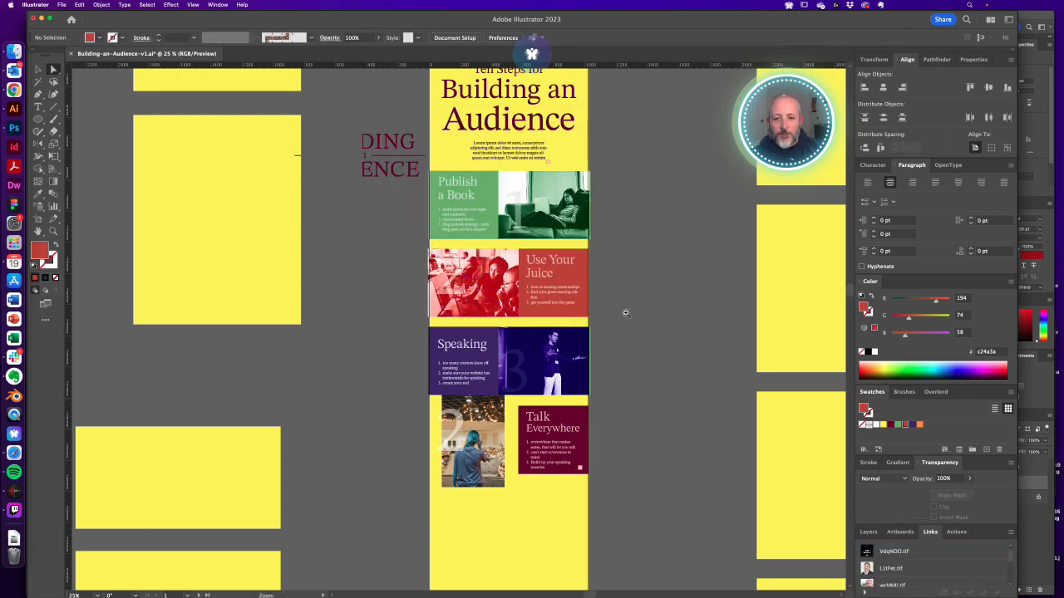
{"action": "left_click_drag", "start_coordinate": [522, 276], "coordinate": [584, 266]}
{"action": "scroll", "coordinate": [610, 345], "scroll_direction": "up", "scroll_amount": 3}
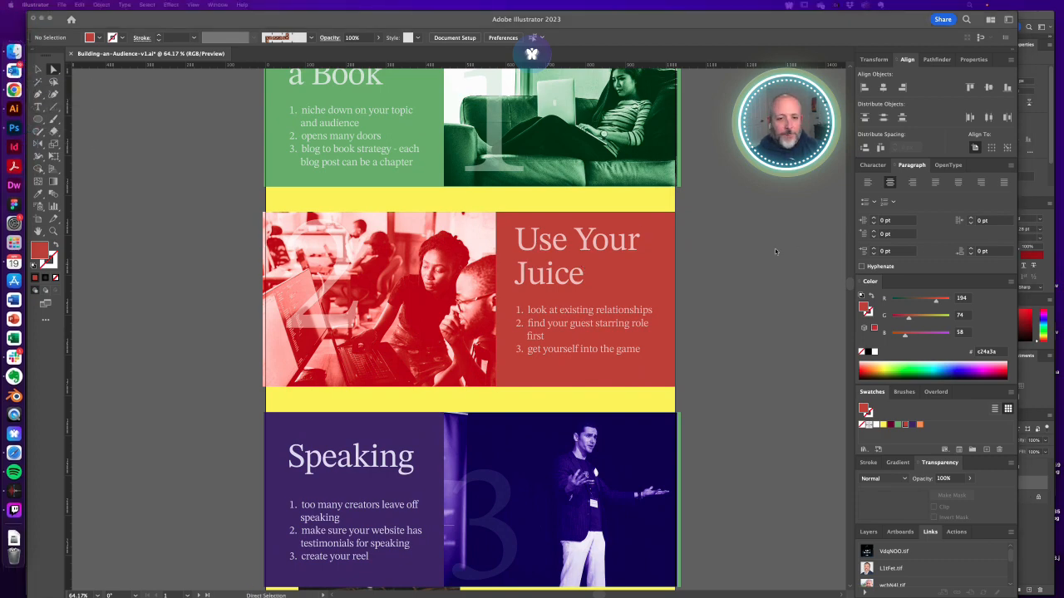
Switch to Photoshop and compare the laptop photo with the Curves 1 adjustment layer hidden and shown
{"action": "left_click", "coordinate": [22, 141]}
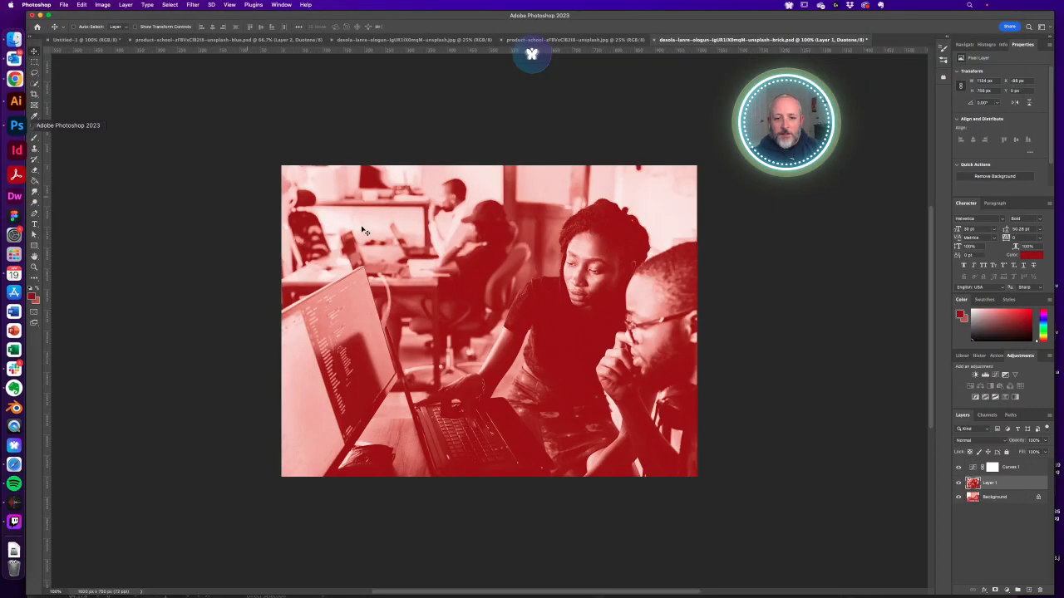
{"action": "left_click", "coordinate": [958, 468]}
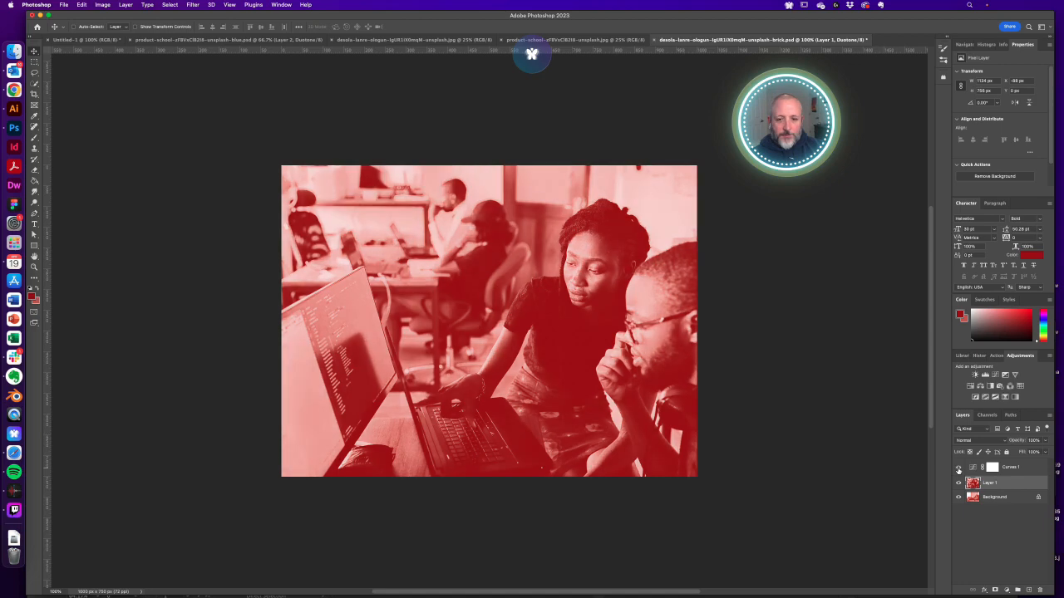
{"action": "left_click", "coordinate": [958, 468]}
{"action": "left_click", "coordinate": [958, 468]}
{"action": "left_click", "coordinate": [958, 468]}
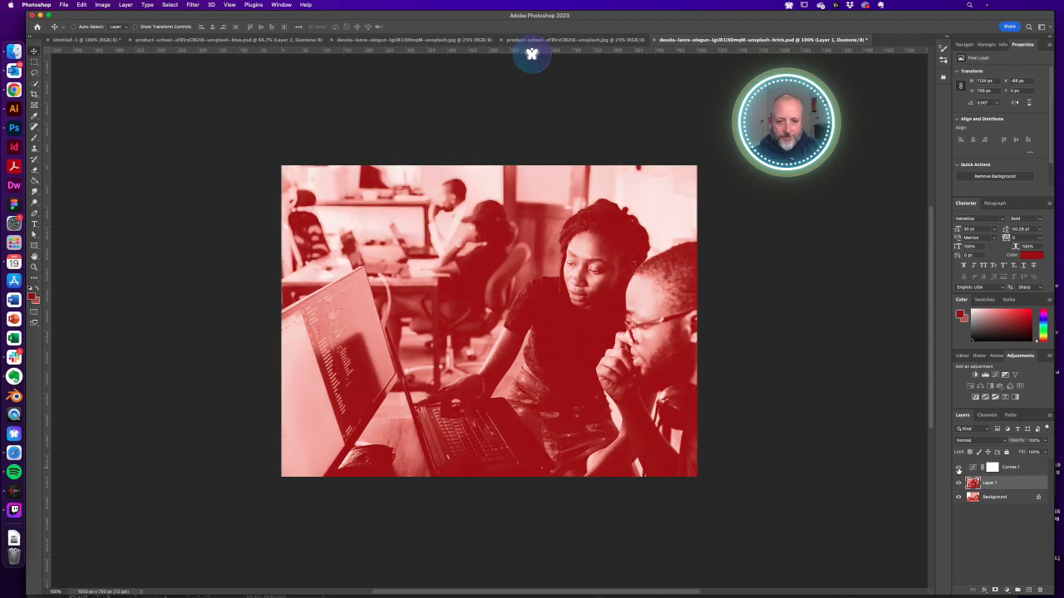
{"action": "left_click", "coordinate": [958, 468]}
{"action": "left_click", "coordinate": [958, 468]}
Reopen the laptop photo's duotone options, darken Ink 2 to a deeper burnt orange at hue 24° and apply it
{"action": "left_click", "coordinate": [126, 5]}
{"action": "mouse_move", "coordinate": [102, 4]}
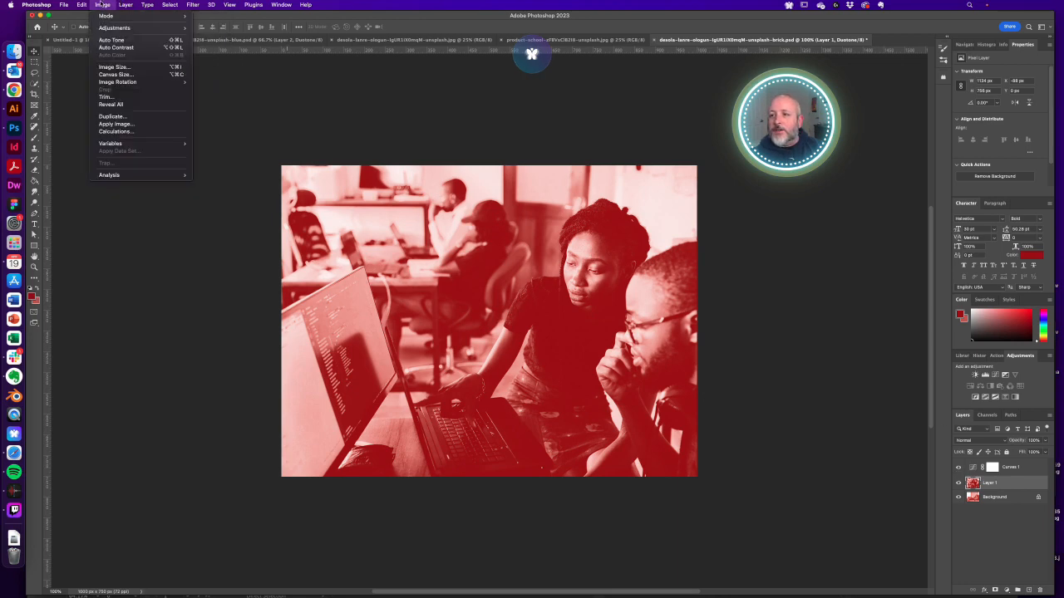
{"action": "left_click", "coordinate": [212, 30]}
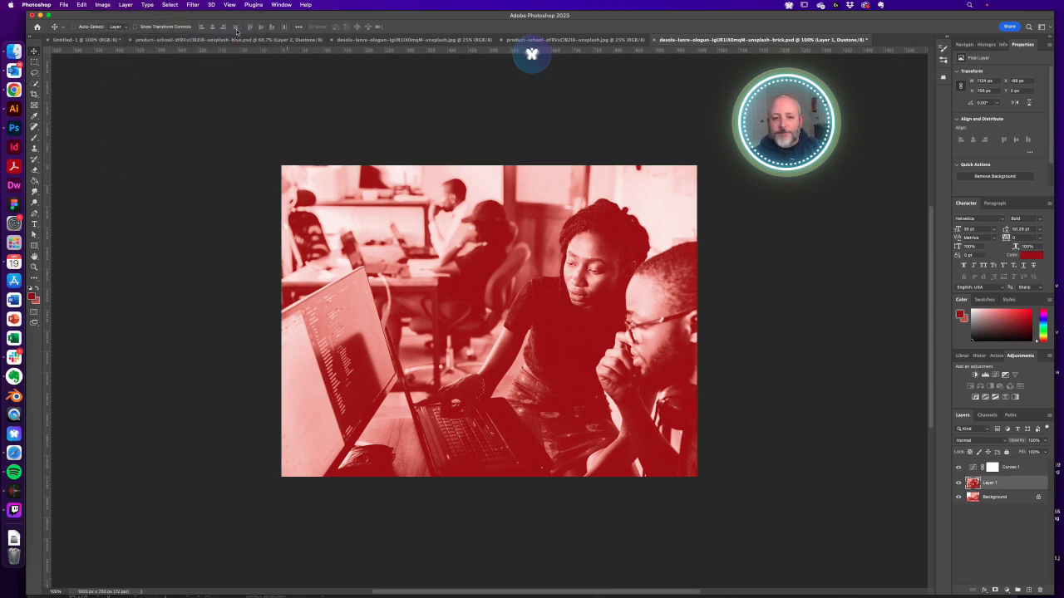
{"action": "left_click", "coordinate": [766, 353]}
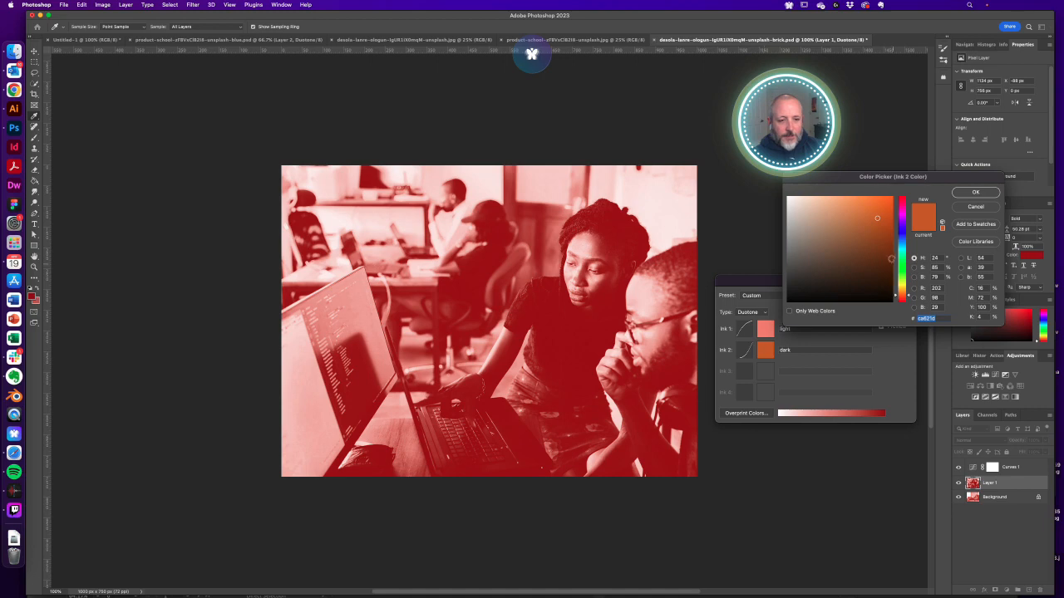
{"action": "left_click", "coordinate": [878, 221]}
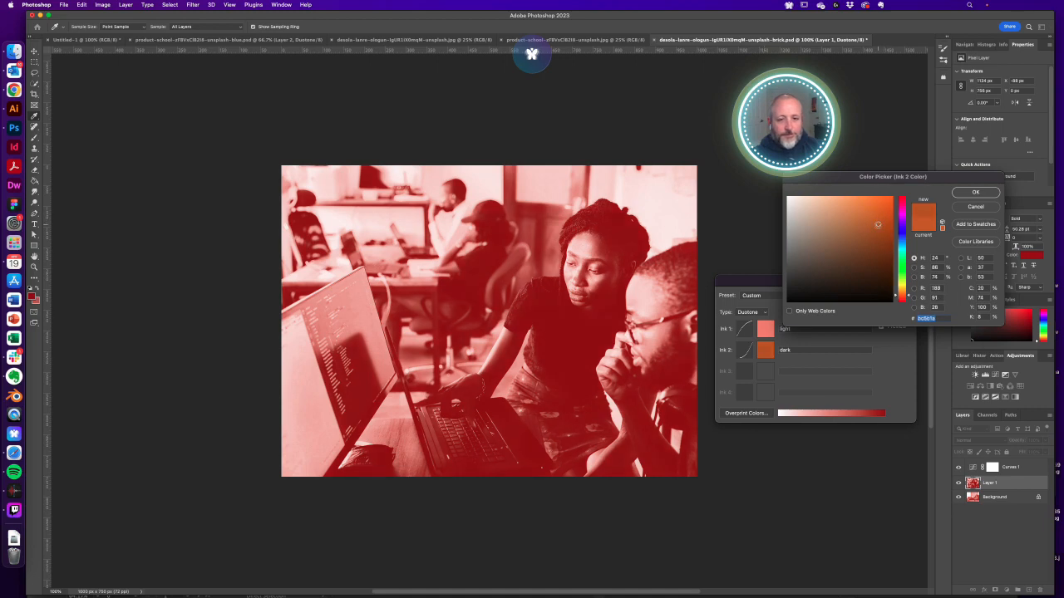
{"action": "left_click", "coordinate": [975, 193]}
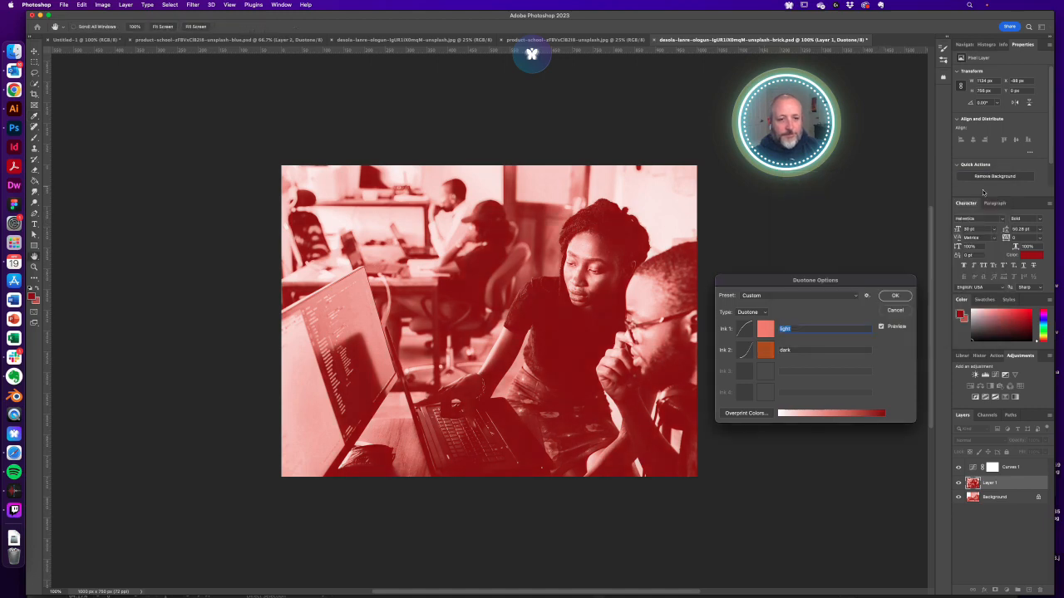
{"action": "left_click", "coordinate": [893, 296]}
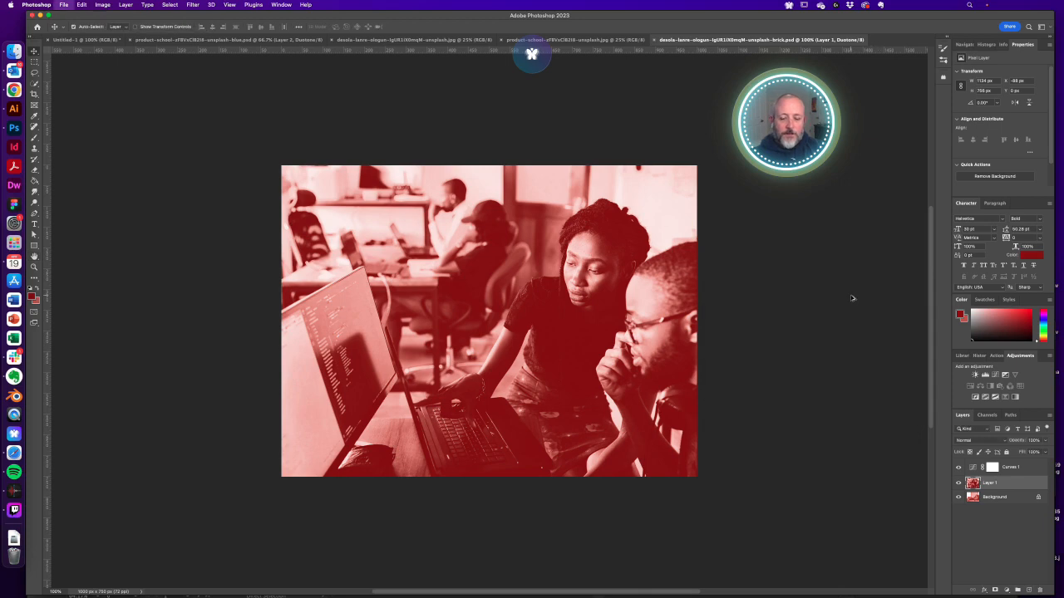
Save the laptop PSD and export it for web, overwriting the existing brick-2 JPEG in the Reference folder
{"action": "key", "text": "super+alt+shift+s"}
{"action": "left_click", "coordinate": [547, 377]}
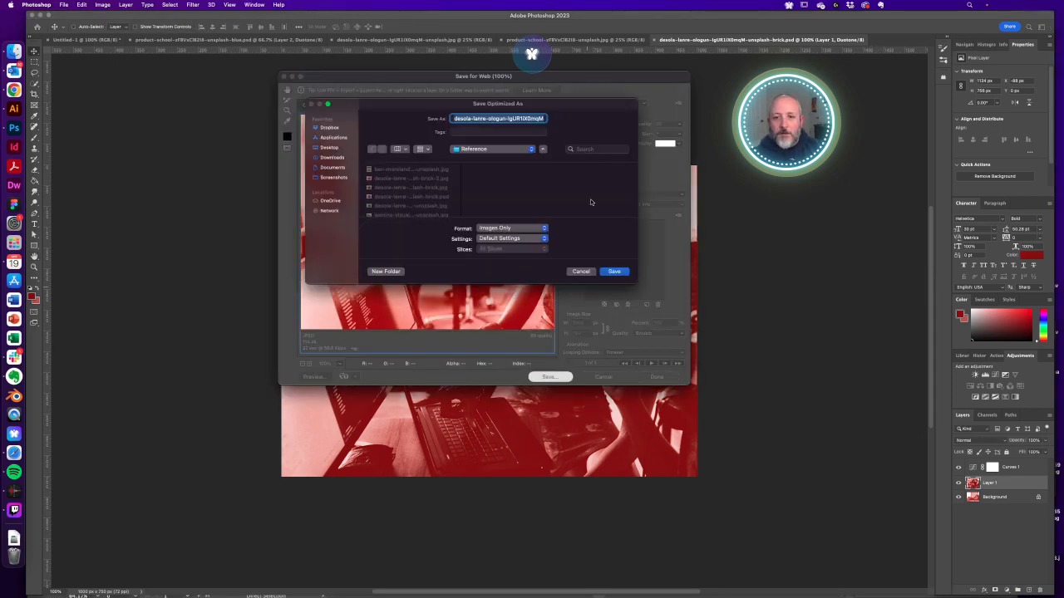
{"action": "key", "text": "Right"}
{"action": "type", "text": "-v2"}
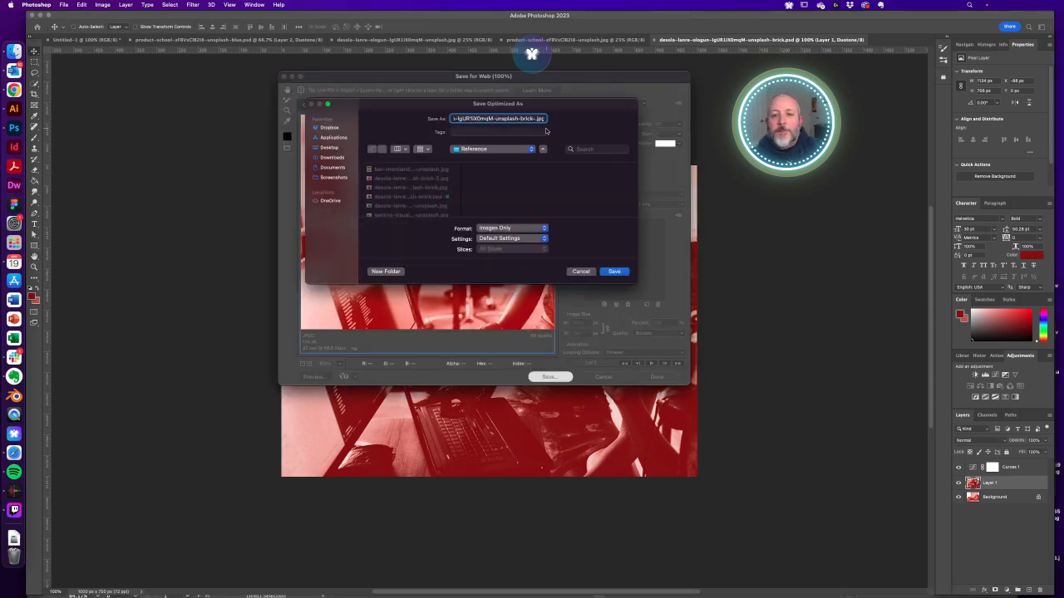
{"action": "key", "text": "Return"}
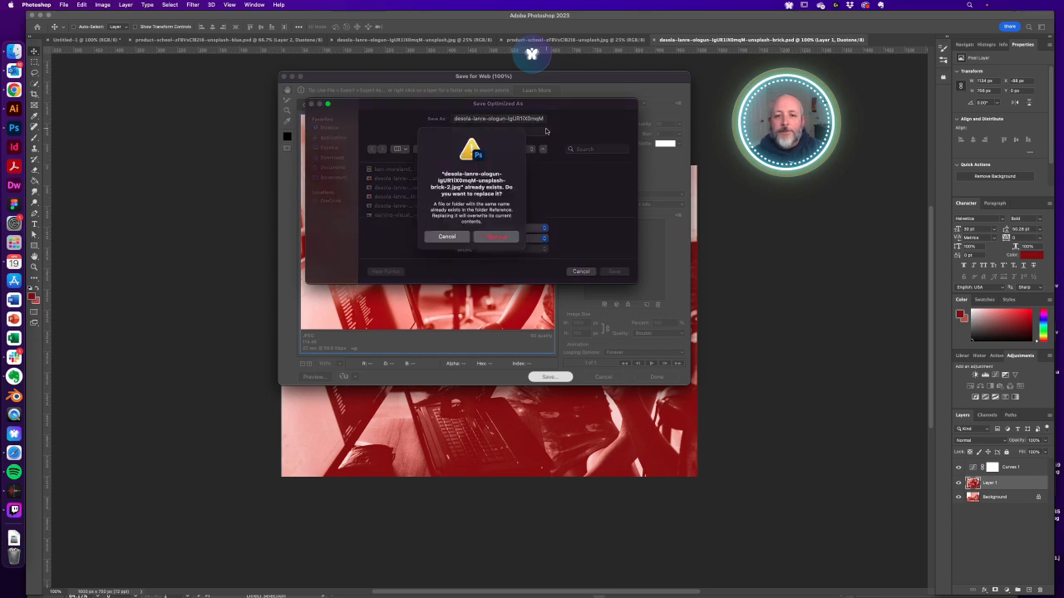
{"action": "left_click", "coordinate": [499, 239]}
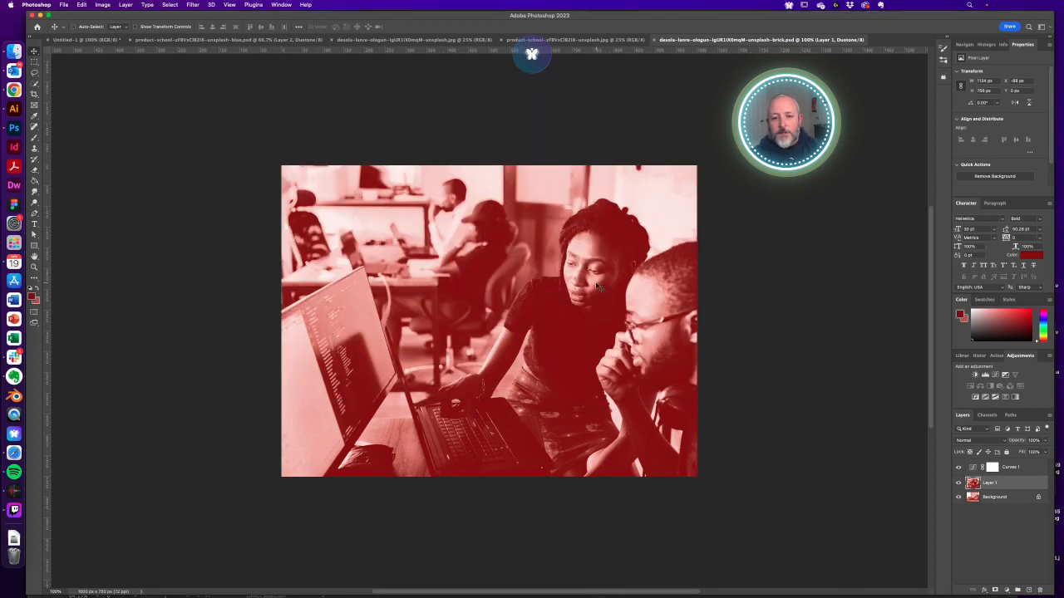
Switch to Illustrator, update the modified links and check the fill color of the Talk Everywhere panel
{"action": "left_click", "coordinate": [23, 111]}
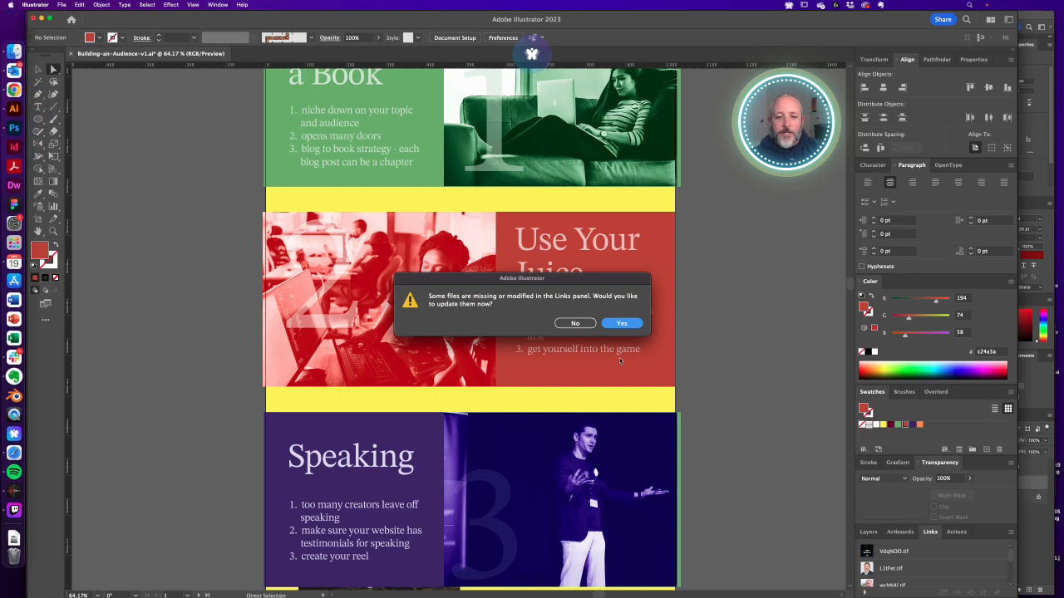
{"action": "left_click", "coordinate": [623, 323]}
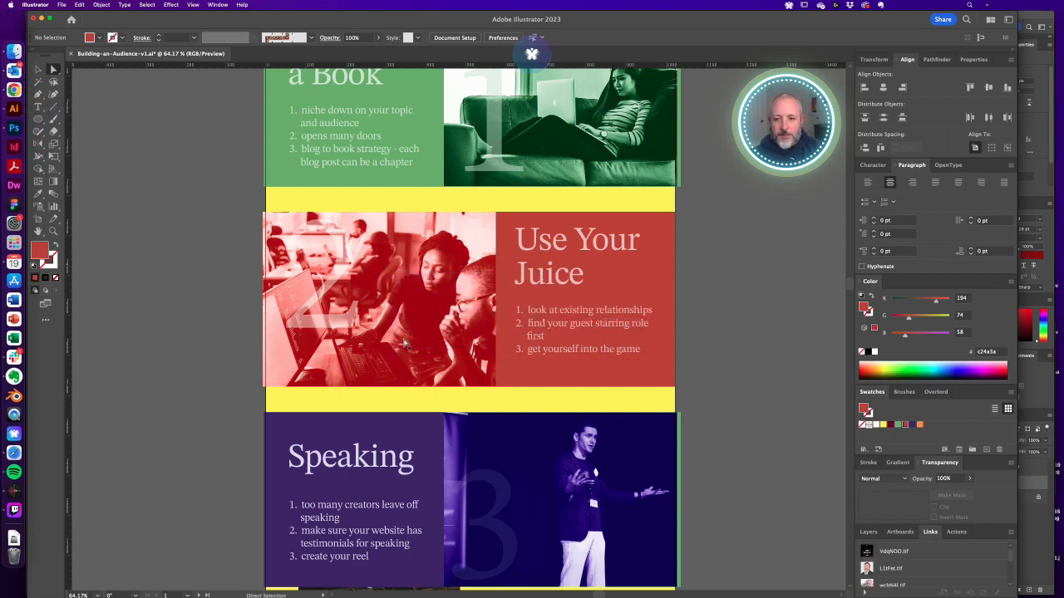
{"action": "scroll", "coordinate": [449, 333], "scroll_direction": "down", "scroll_amount": 8}
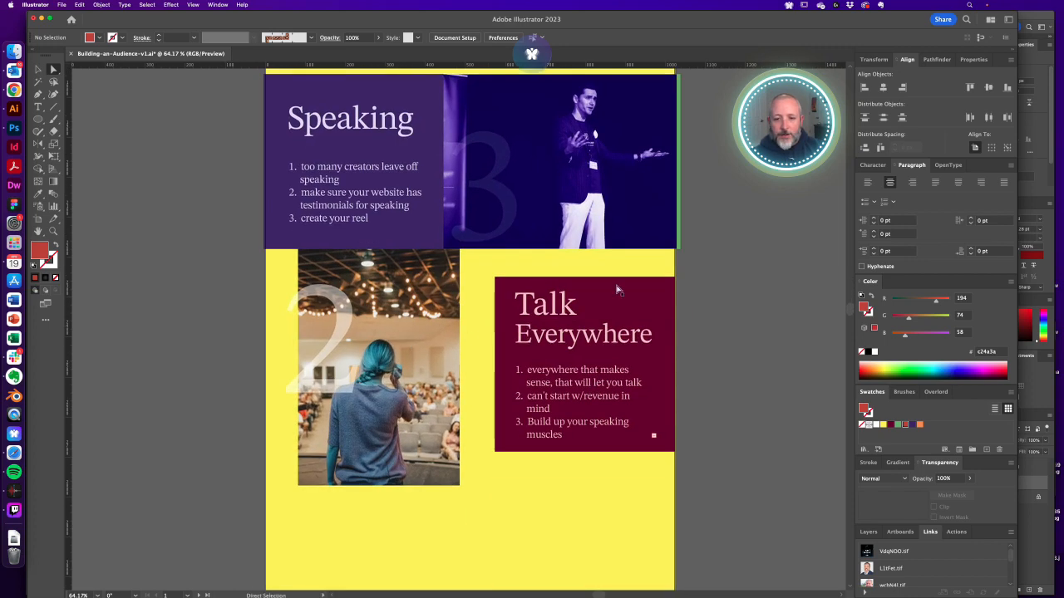
{"action": "left_click", "coordinate": [609, 304]}
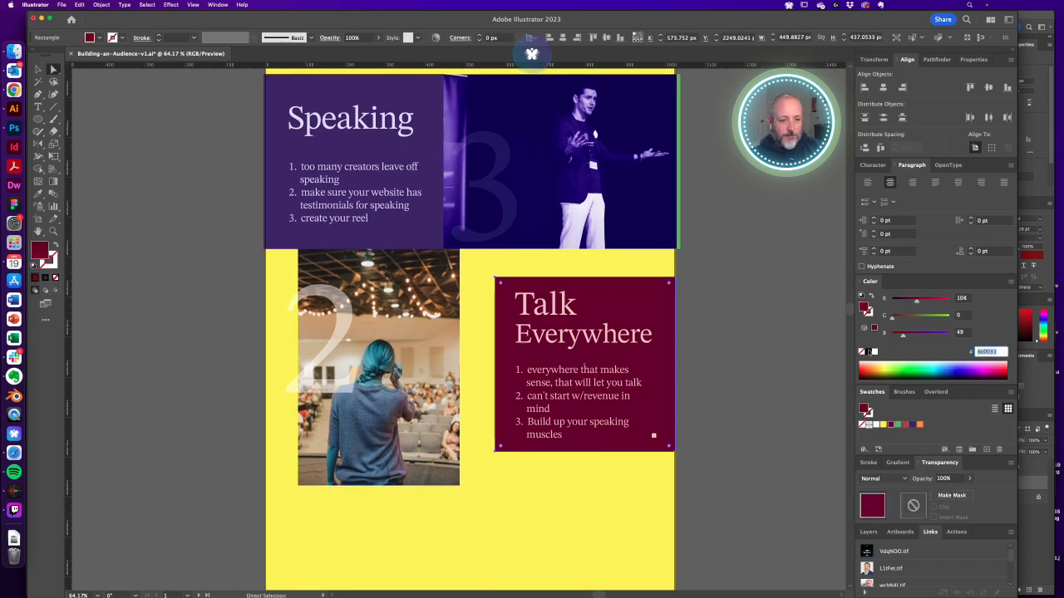
{"action": "left_click", "coordinate": [707, 330]}
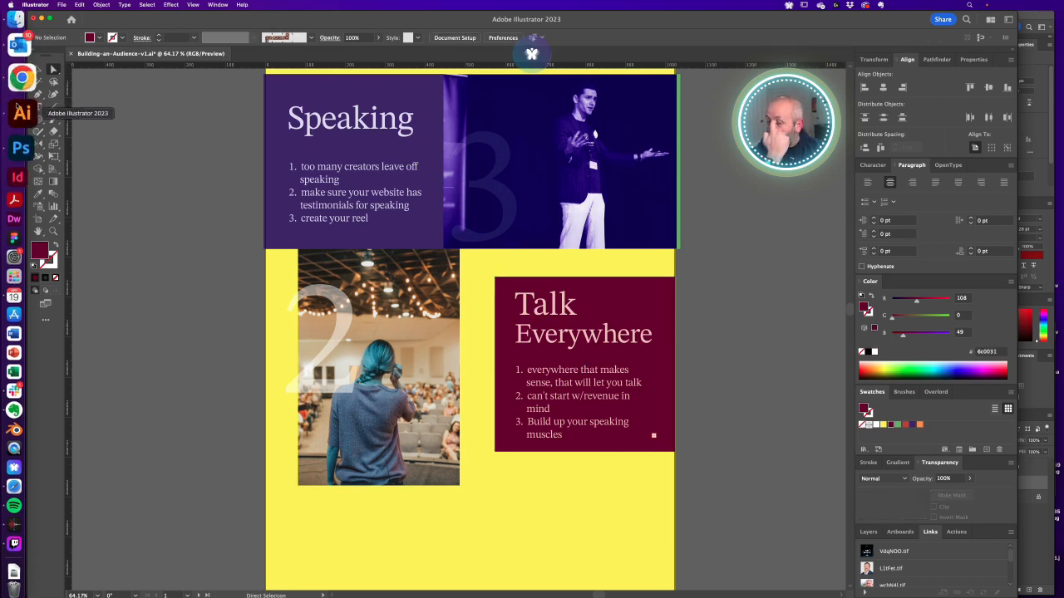
Return to Photoshop and place the auditorium speaker JPEG from Finder's Reference folder into the duotone laptop document
{"action": "left_click", "coordinate": [18, 129]}
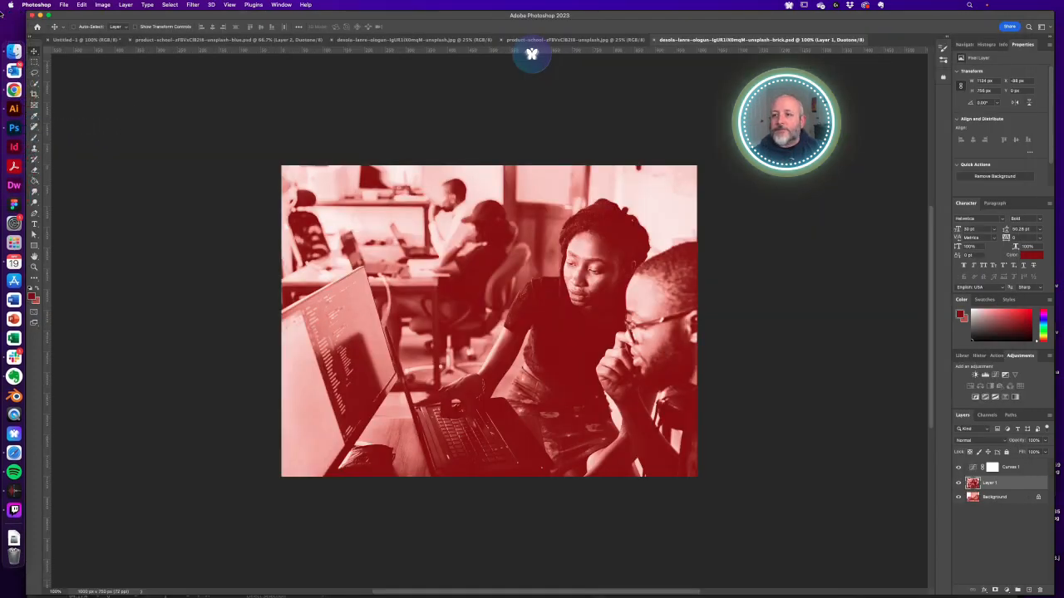
{"action": "left_click", "coordinate": [14, 54]}
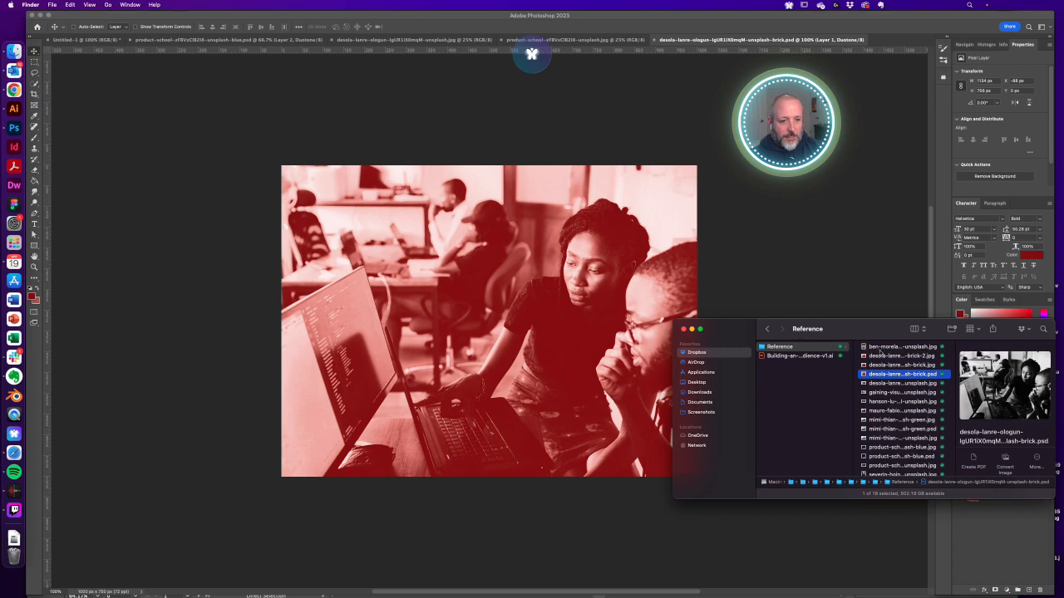
{"action": "left_click", "coordinate": [899, 348]}
{"action": "left_click_drag", "start_coordinate": [903, 347], "coordinate": [482, 314]}
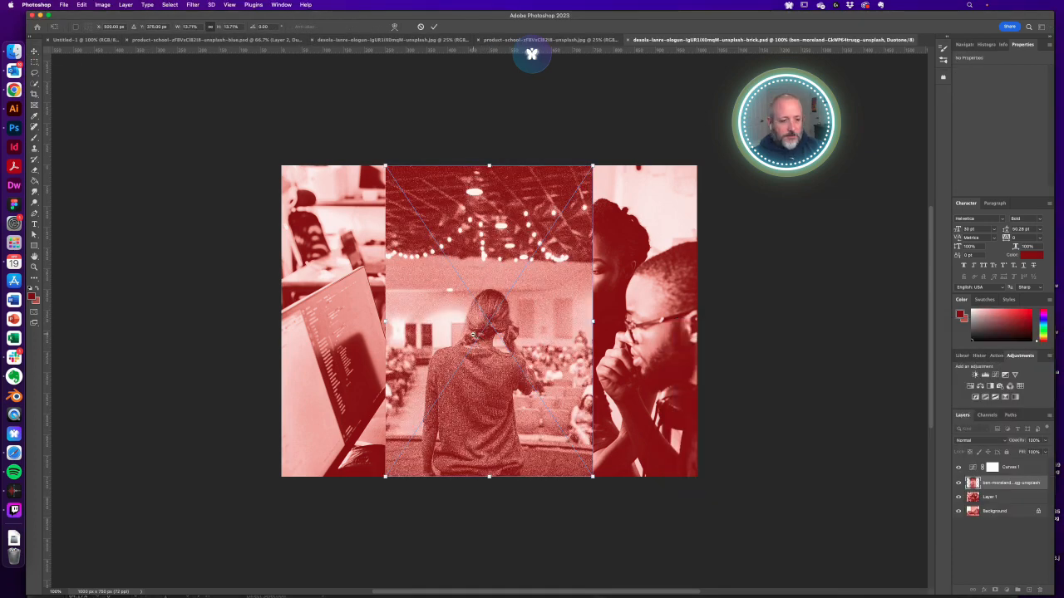
Scale the placed auditorium photo up to cover the whole canvas and shift it upward to frame the person's head and shoulders
{"action": "key", "text": "super+minus"}
{"action": "left_click_drag", "start_coordinate": [553, 429], "coordinate": [653, 516]}
{"action": "key", "text": "Escape"}
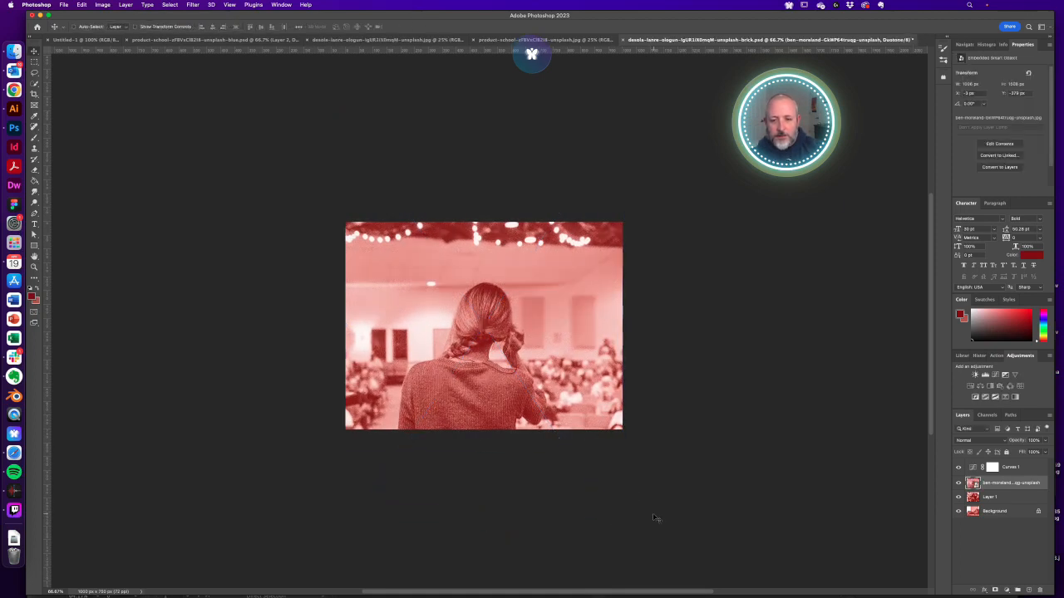
{"action": "key", "text": "super+plus"}
{"action": "left_click_drag", "start_coordinate": [503, 393], "coordinate": [501, 339]}
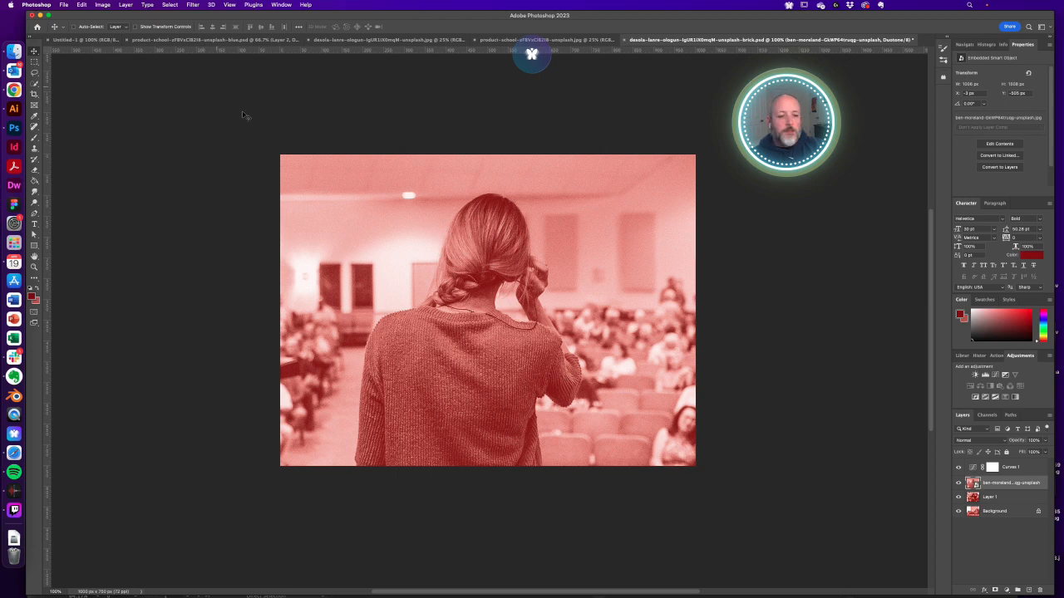
Save the auditorium composition as a separate PSD in the Reference folder, naming it after the auditorium photo with "-brick" appended
{"action": "key", "text": "super+shift+s"}
{"action": "left_click", "coordinate": [470, 183]}
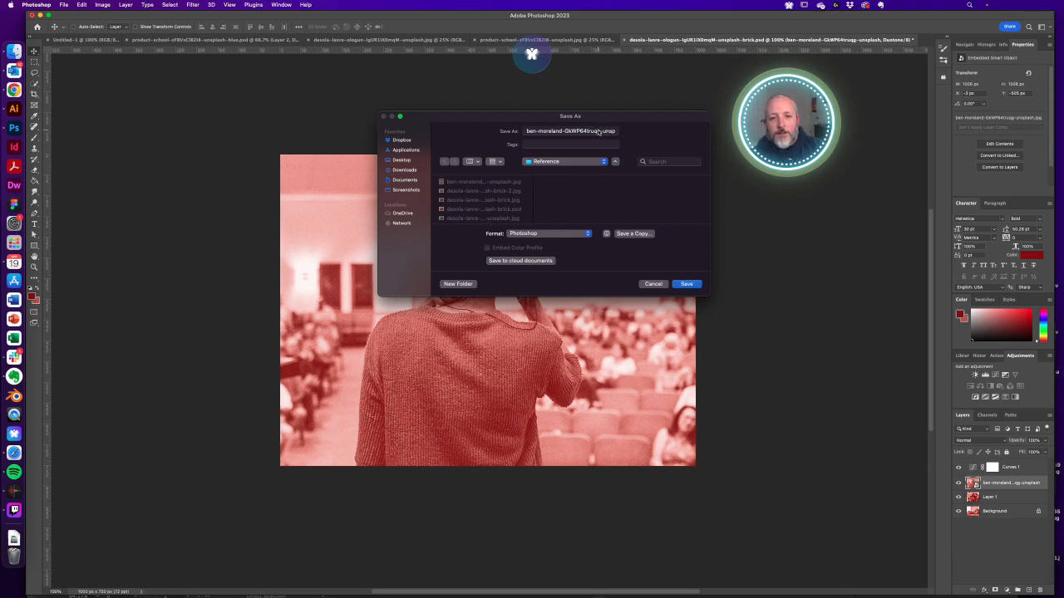
{"action": "left_click", "coordinate": [597, 131]}
{"action": "key", "text": "Down"}
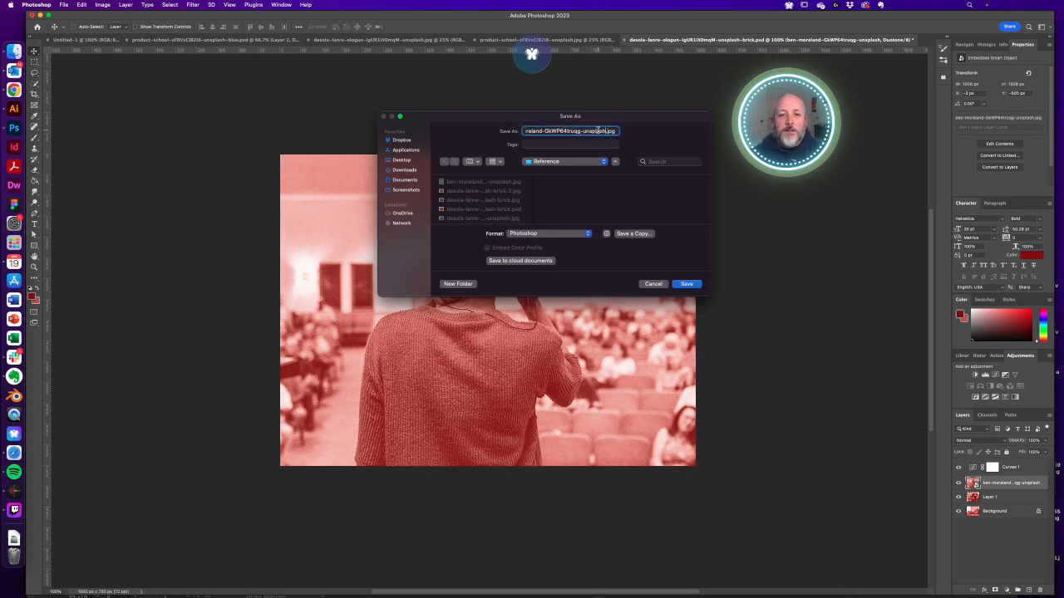
{"action": "type", "text": "-bri"}
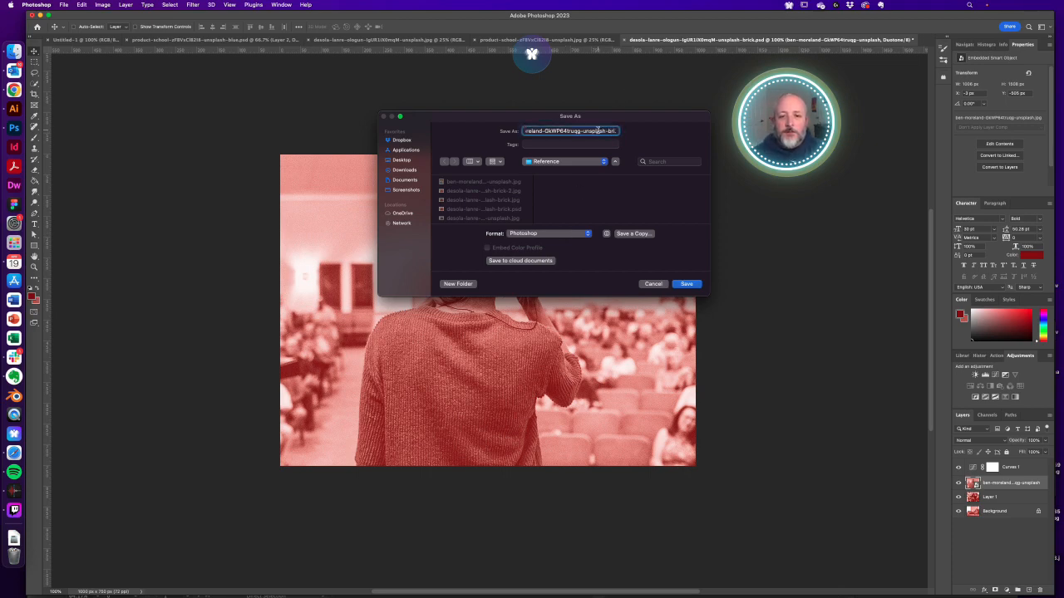
{"action": "type", "text": "ck"}
{"action": "key", "text": "Return"}
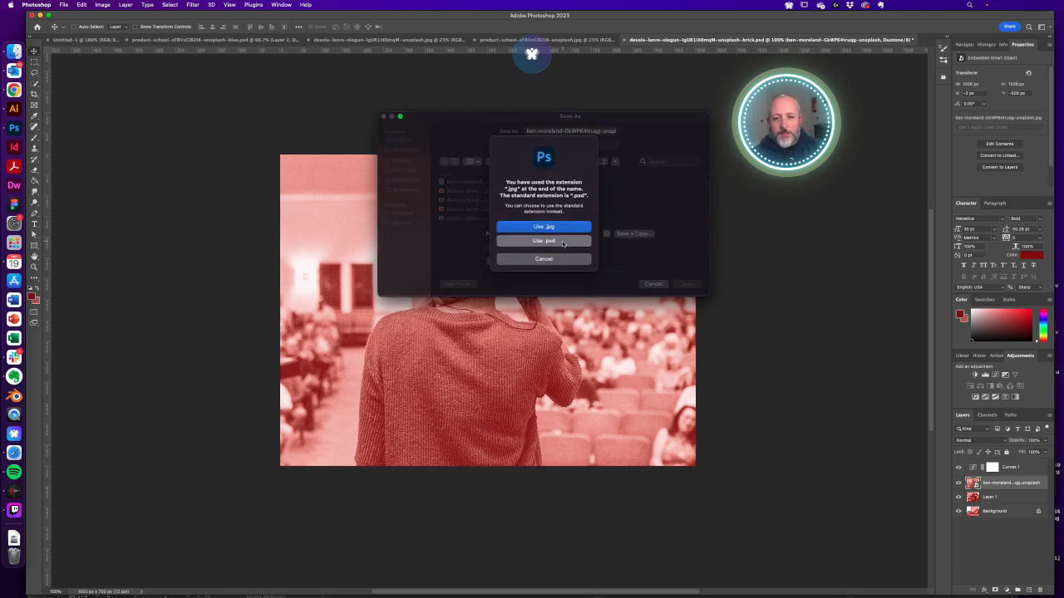
{"action": "left_click", "coordinate": [562, 242]}
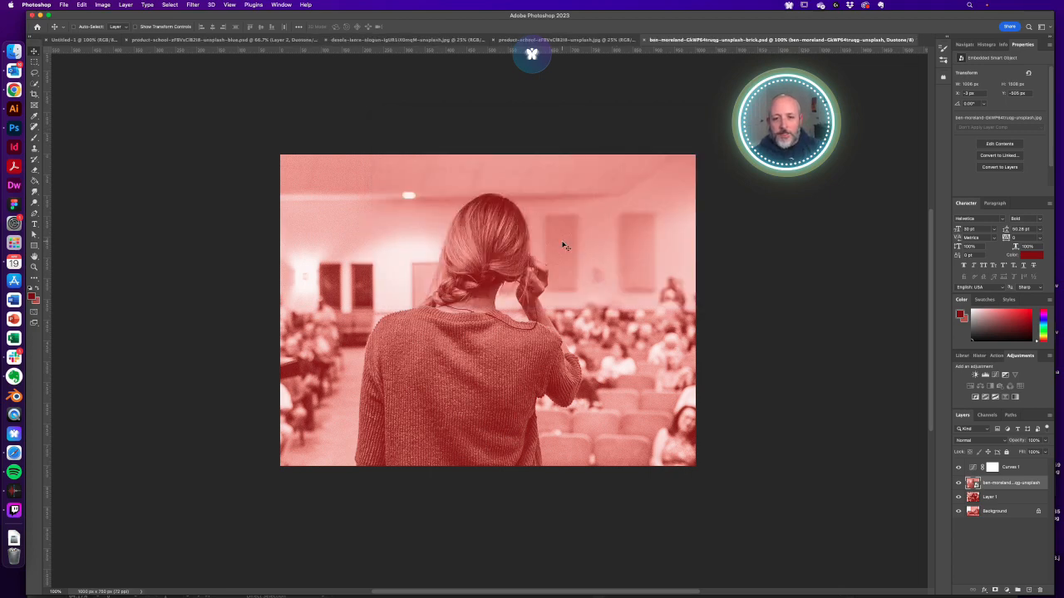
Edit the document's duotone and set the dark Ink 2 color to 6c0031
{"action": "left_click", "coordinate": [103, 5]}
{"action": "mouse_move", "coordinate": [108, 16]}
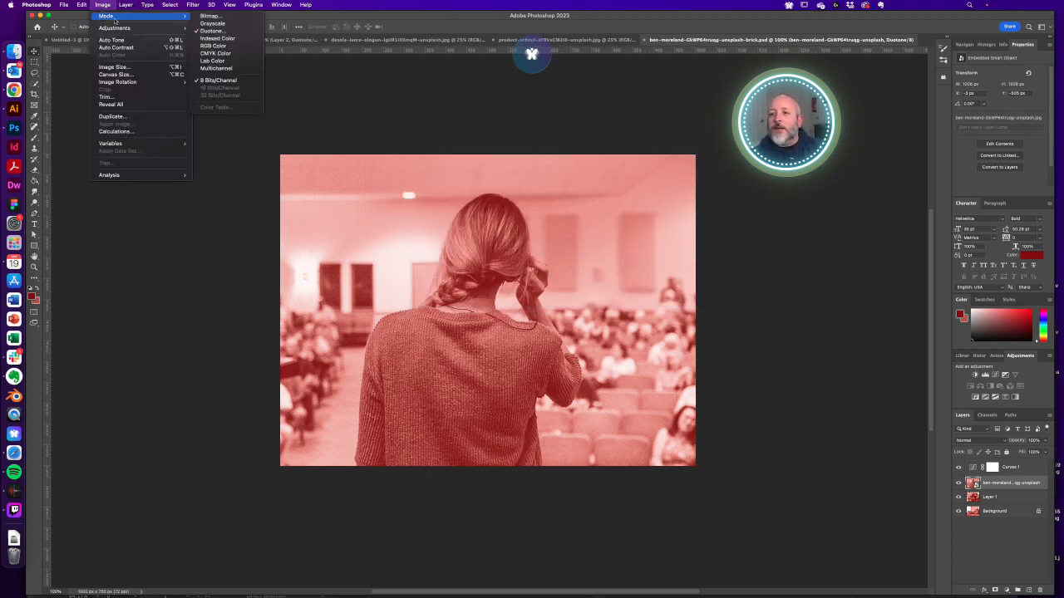
{"action": "left_click", "coordinate": [231, 30]}
{"action": "left_click", "coordinate": [763, 353]}
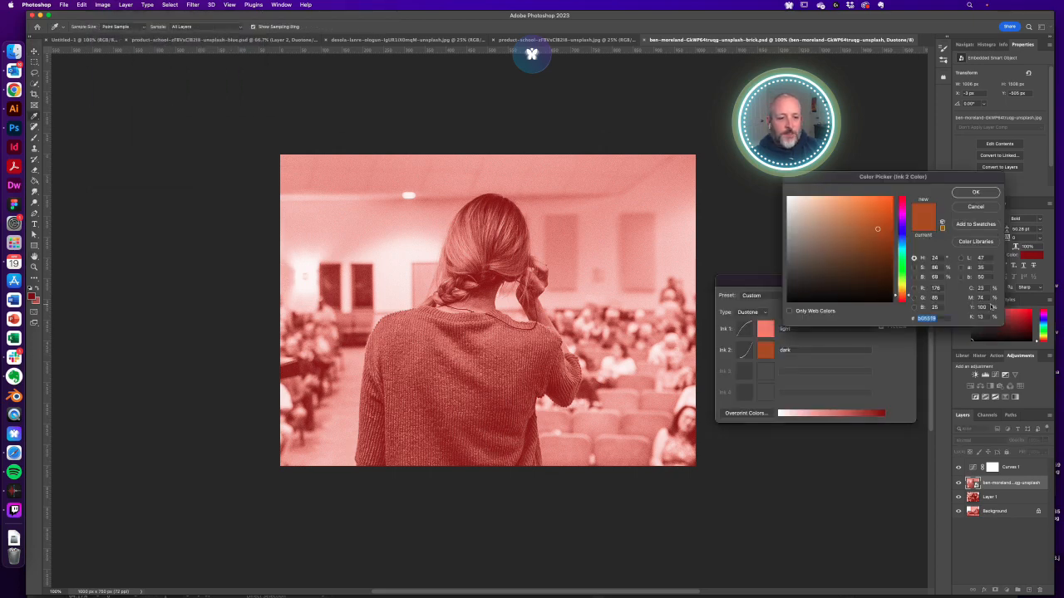
{"action": "type", "text": "6c0031"}
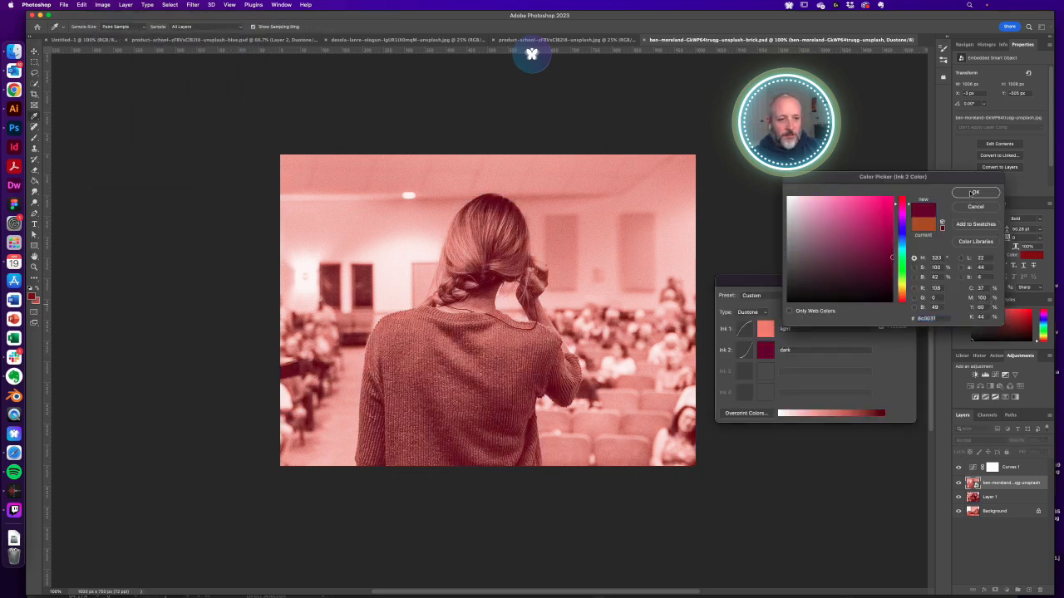
{"action": "left_click", "coordinate": [973, 193]}
Set the light Ink 1 color to a brighter shade of the 6c0031 hue, RGB 170, 17, 87, and apply the duotone
{"action": "left_click", "coordinate": [763, 330]}
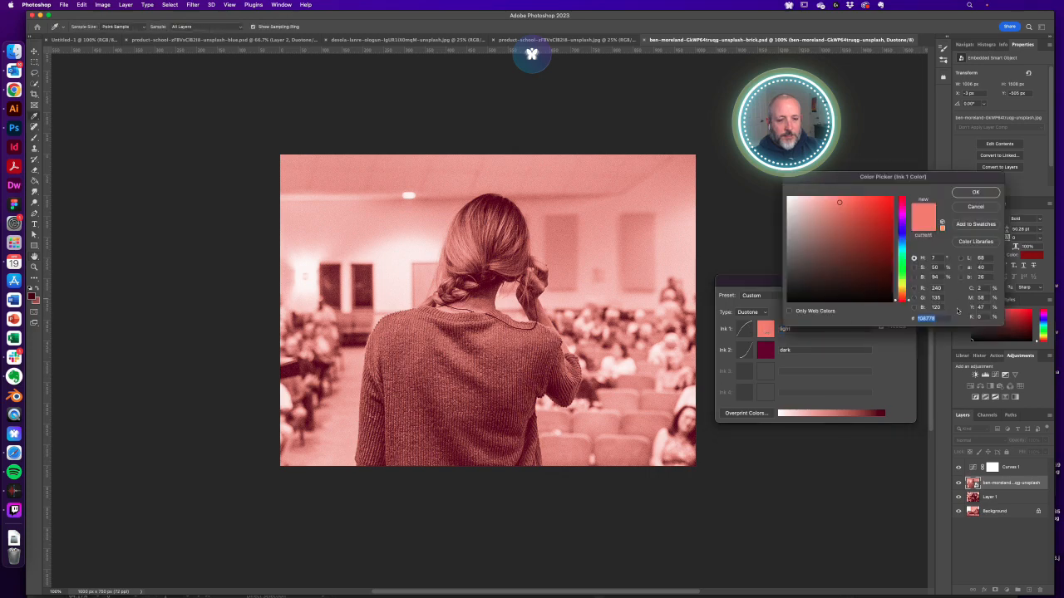
{"action": "type", "text": "6c0031"}
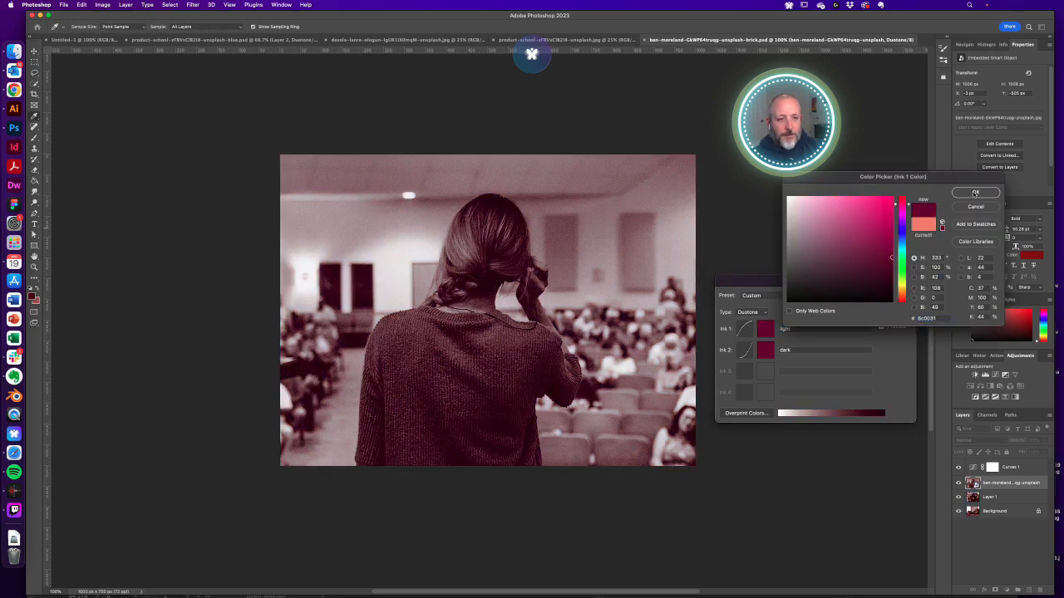
{"action": "left_click_drag", "start_coordinate": [888, 259], "coordinate": [882, 228]}
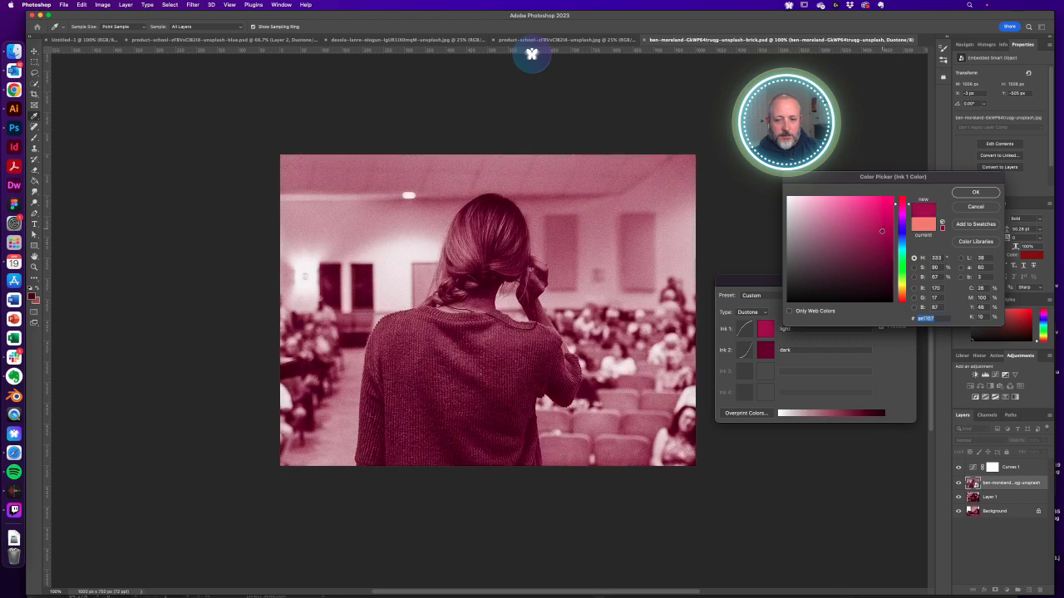
{"action": "left_click", "coordinate": [977, 193]}
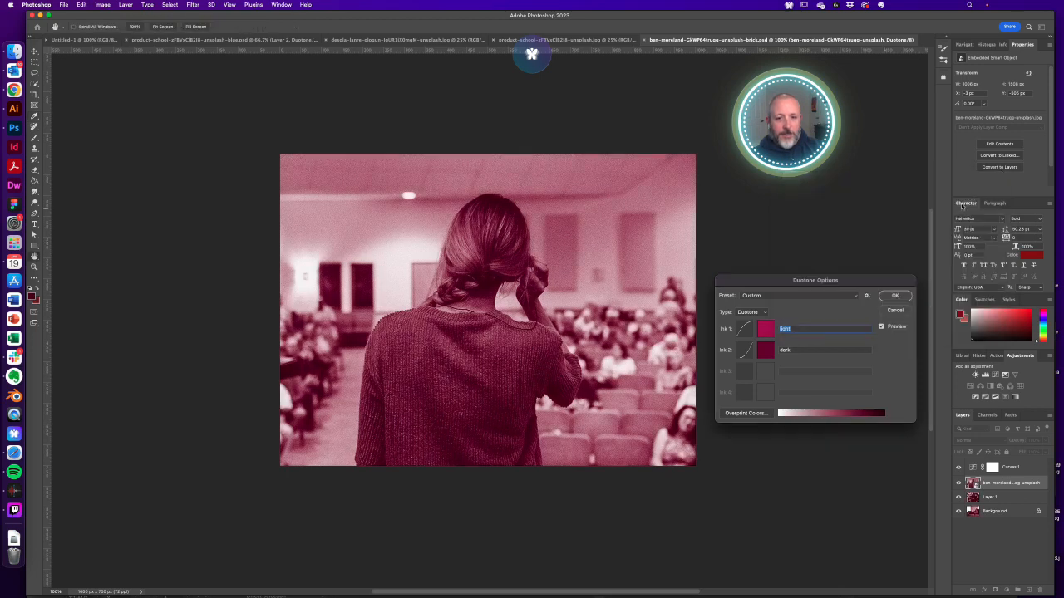
{"action": "left_click", "coordinate": [897, 300]}
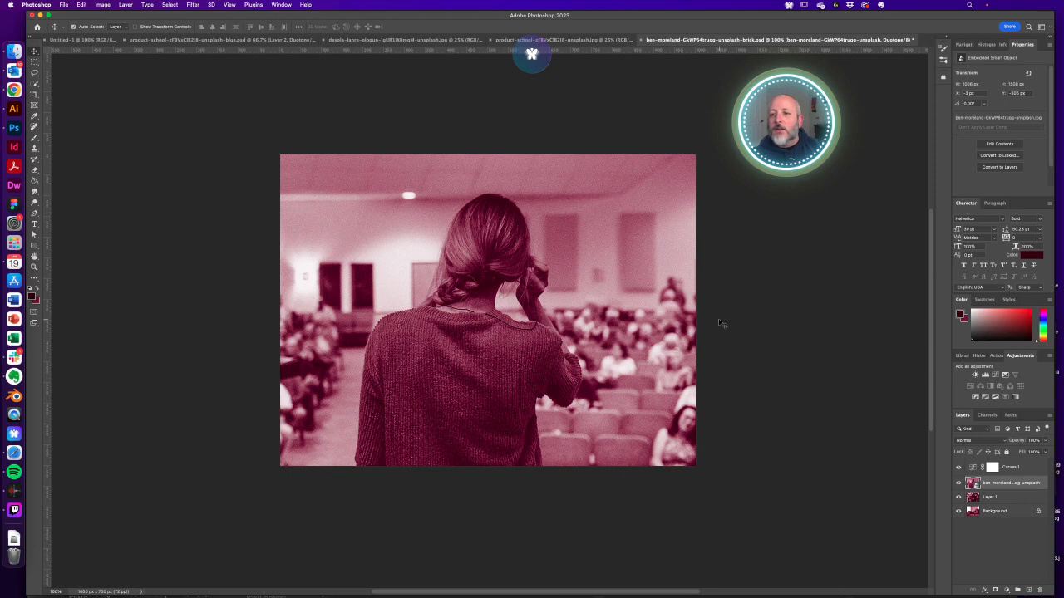
Export the duotone auditorium image for web as a JPEG with the JPEG High preset into the Reference folder
{"action": "key", "text": "super+alt+shift+s"}
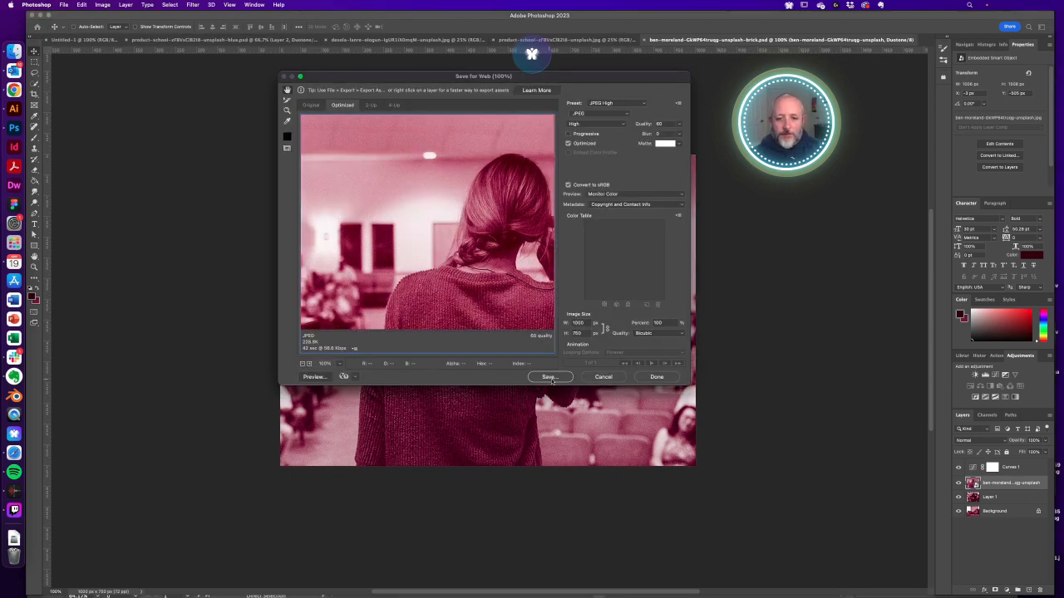
{"action": "left_click", "coordinate": [549, 377]}
{"action": "left_click", "coordinate": [614, 270]}
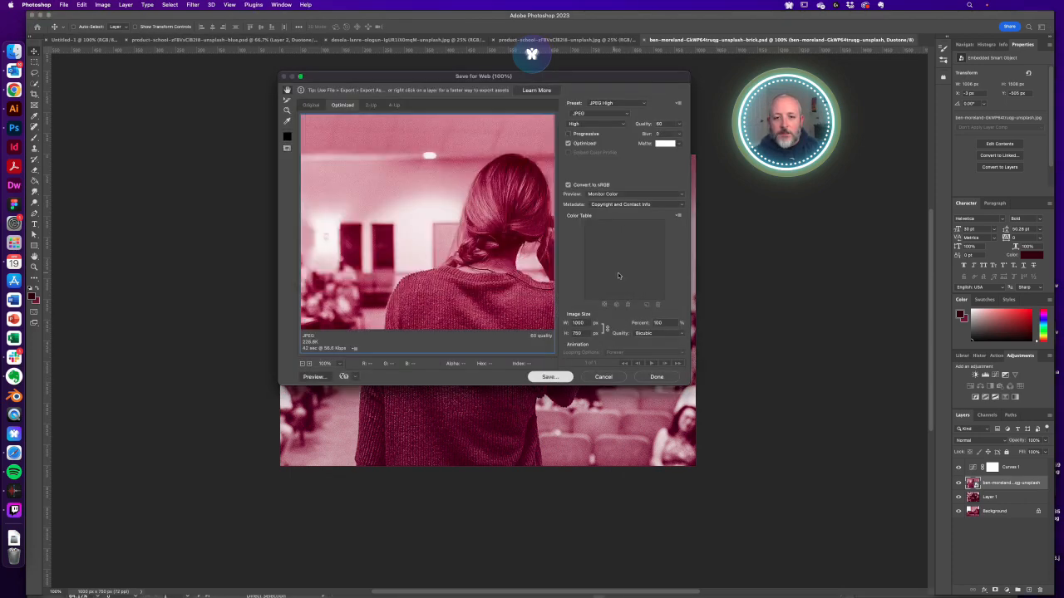
Switch to Illustrator and relink the selected auditorium photo to its brick JPEG version in the Reference folder
{"action": "left_click", "coordinate": [21, 109]}
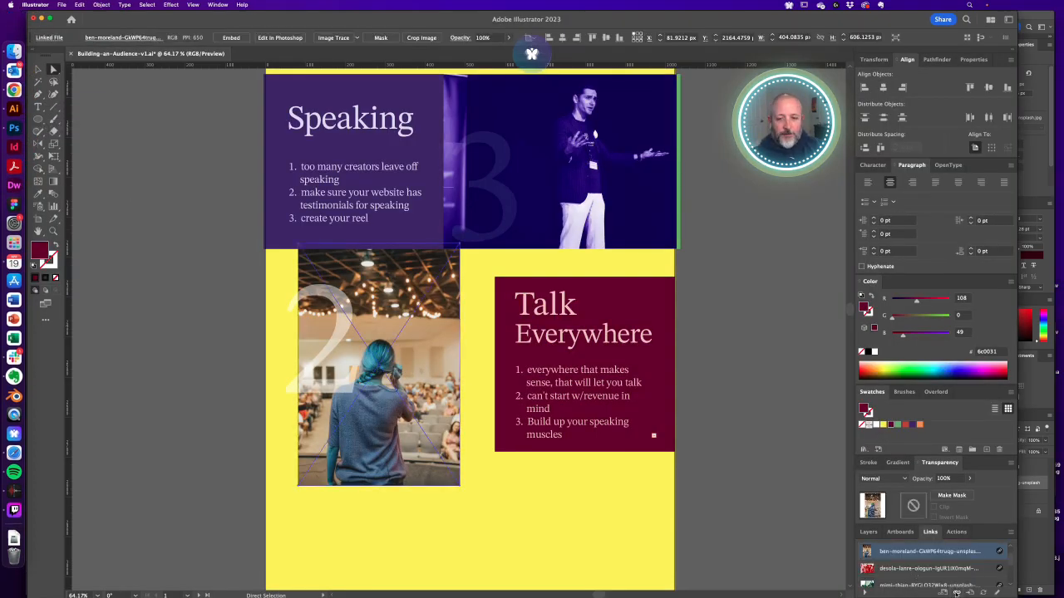
{"action": "left_click", "coordinate": [955, 591]}
{"action": "left_click", "coordinate": [518, 144]}
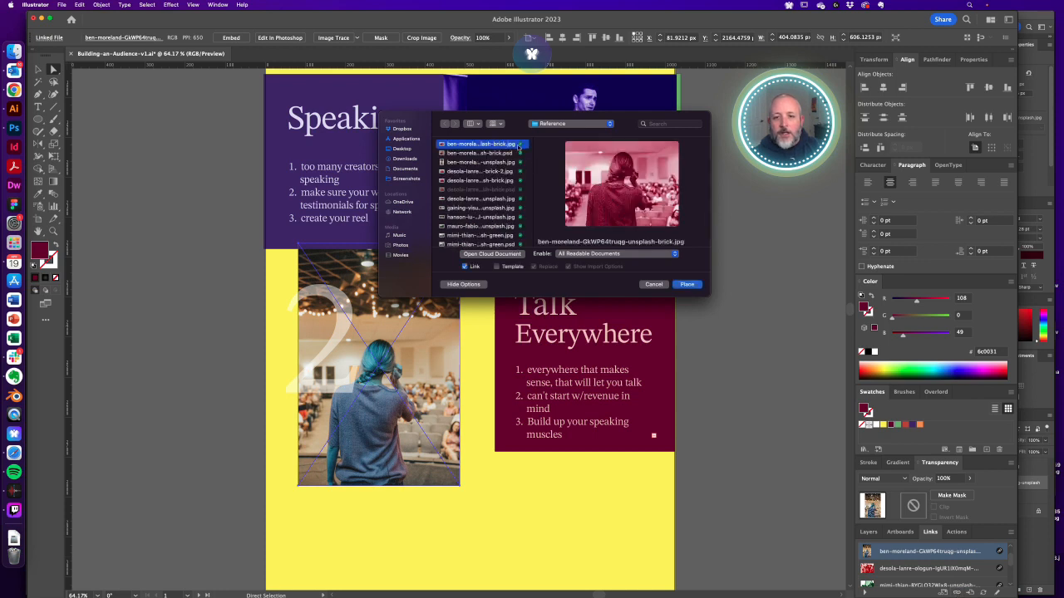
{"action": "left_click", "coordinate": [686, 285]}
{"action": "left_click", "coordinate": [759, 300]}
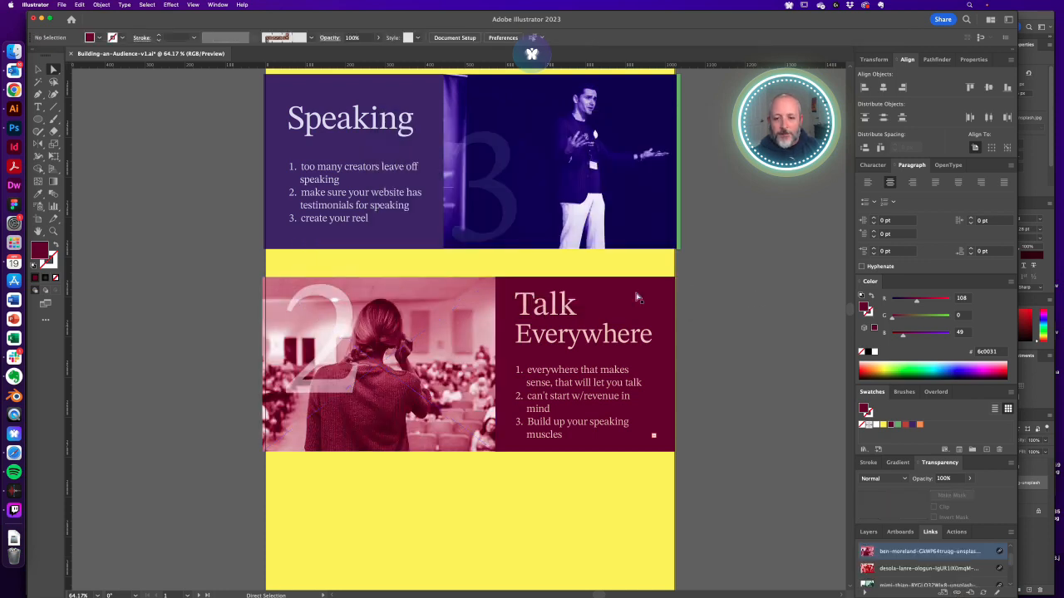
Change the large number over the auditorium photo to 4 and set its opacity to 30%
{"action": "key", "text": "t"}
{"action": "double_click", "coordinate": [332, 320]}
{"action": "type", "text": "4"}
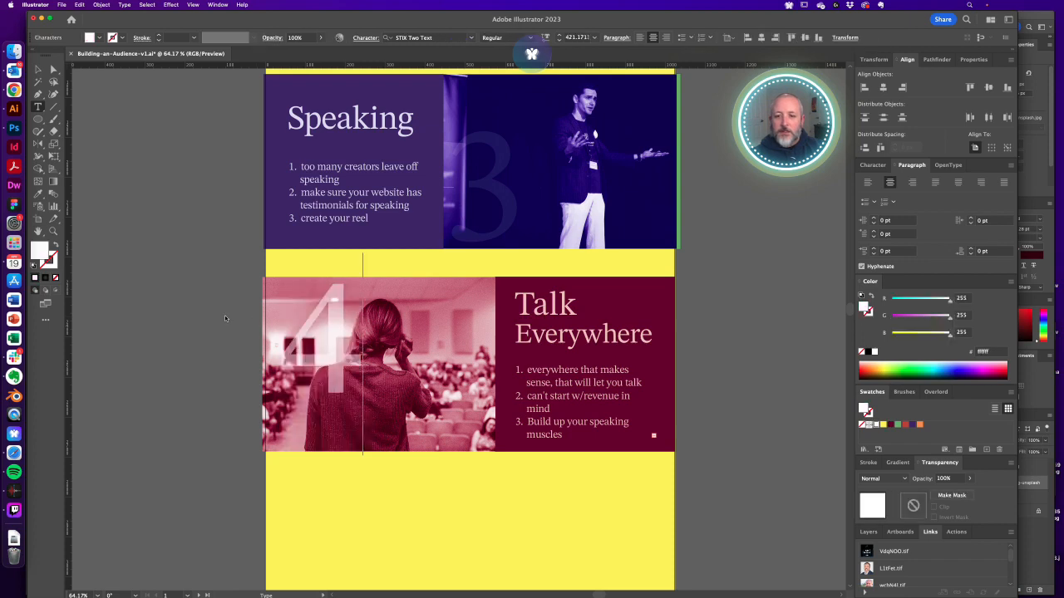
{"action": "left_click", "coordinate": [157, 313], "text": "super"}
{"action": "left_click", "coordinate": [326, 352], "text": "super"}
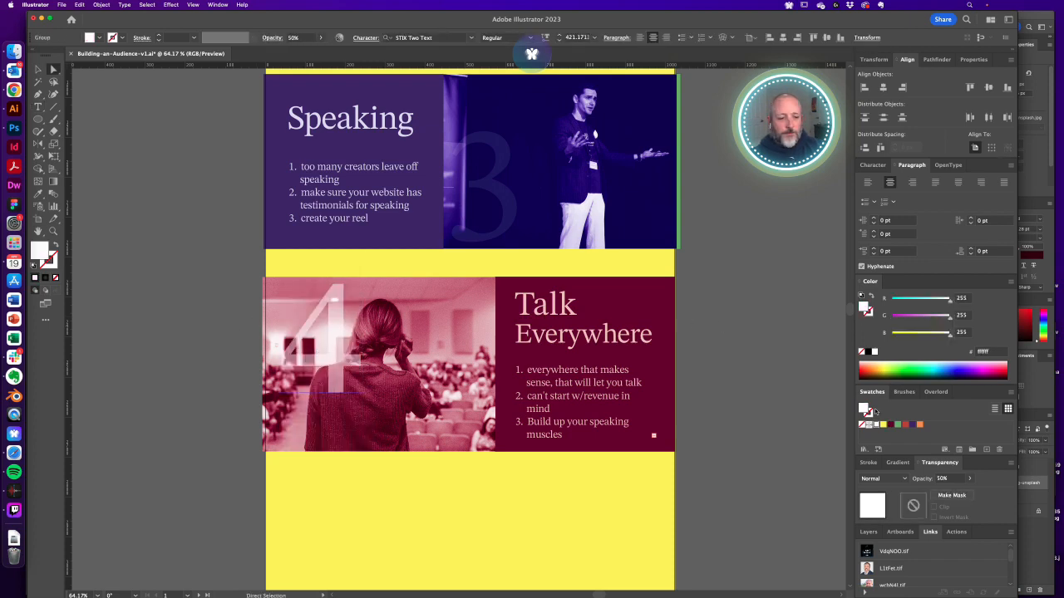
{"action": "left_click", "coordinate": [942, 479]}
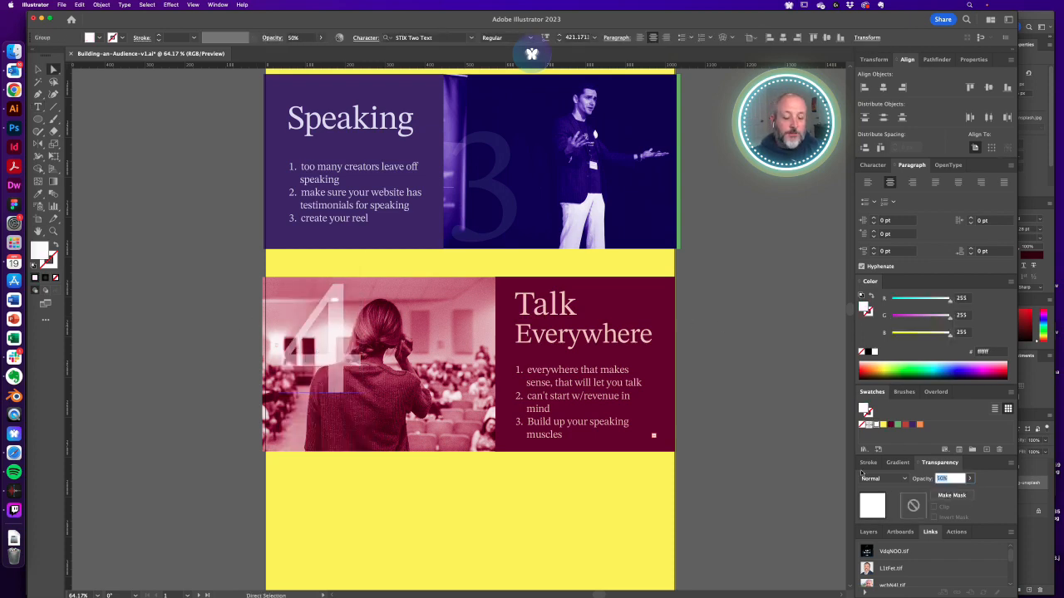
{"action": "type", "text": "30"}
{"action": "key", "text": "Return"}
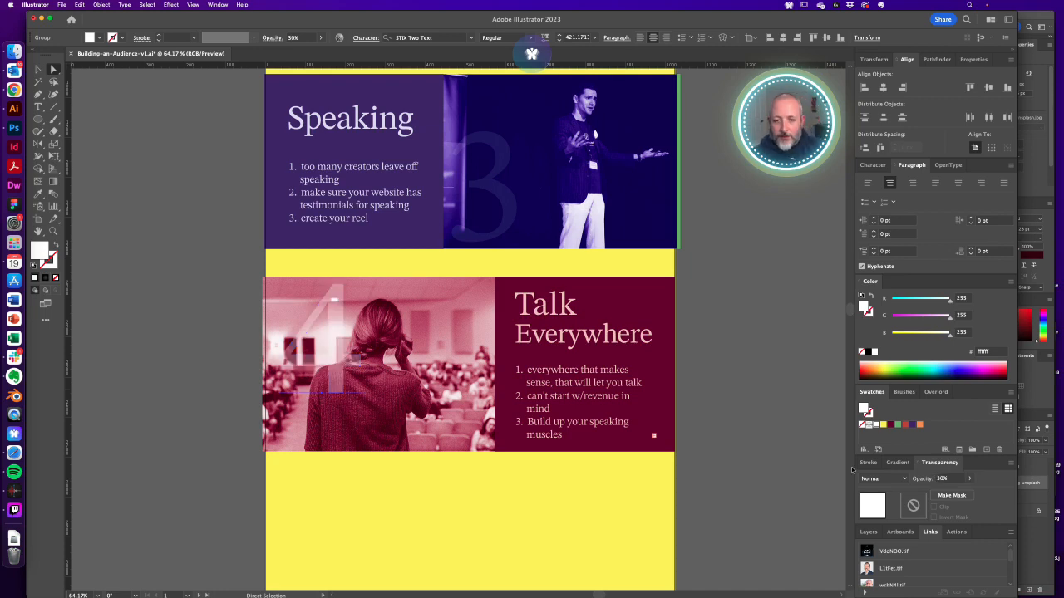
{"action": "left_click", "coordinate": [748, 399]}
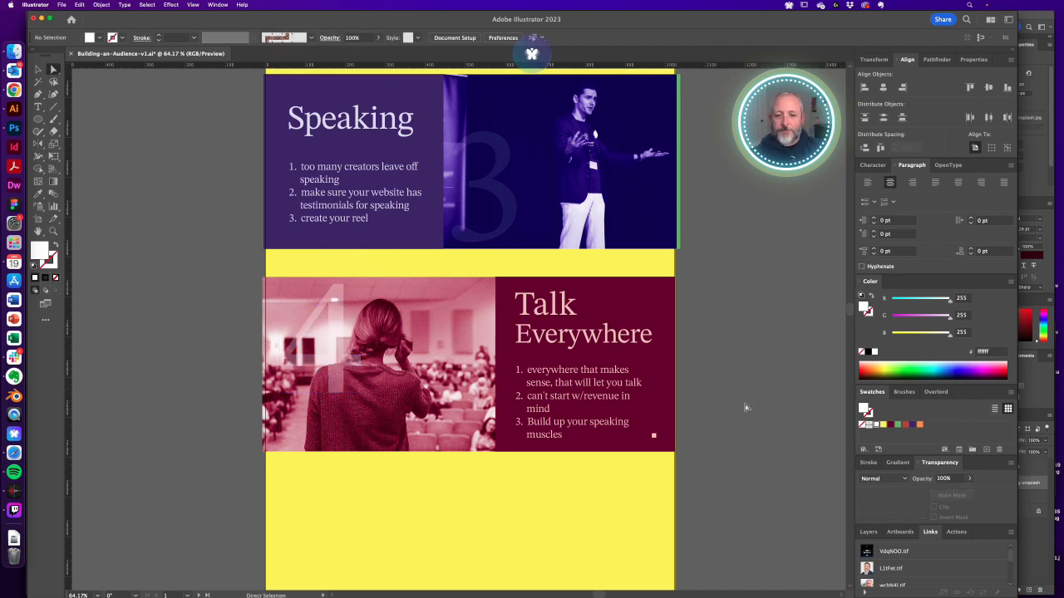
Recolor the Talk Everywhere text with a muted pink, ddafb8, sampled from the pale wall in the auditorium photo
{"action": "left_click_drag", "start_coordinate": [565, 386], "coordinate": [579, 507]}
{"action": "left_click", "coordinate": [466, 383], "text": "alt+super"}
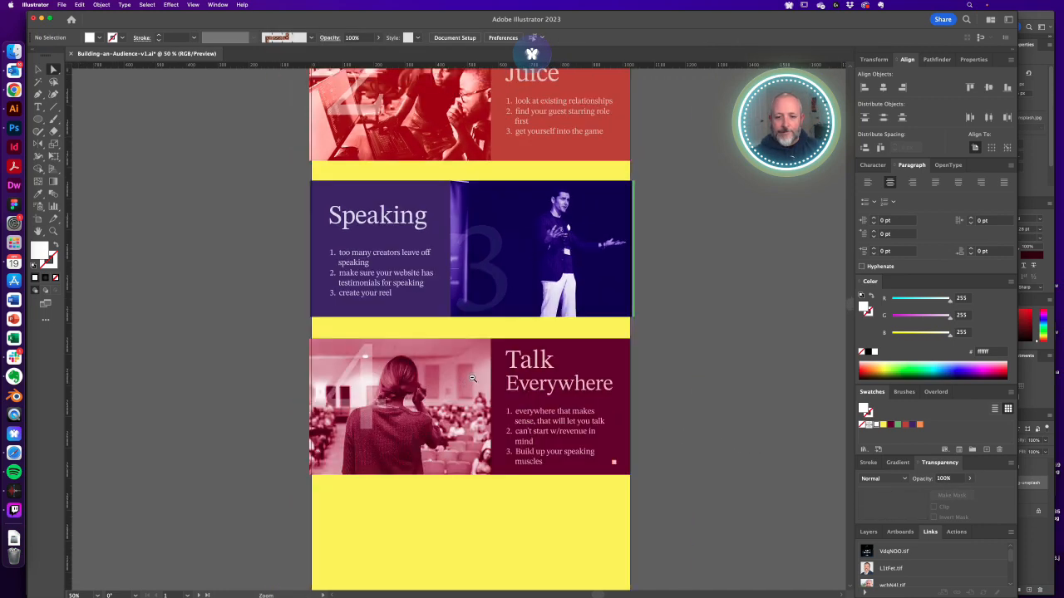
{"action": "left_click", "coordinate": [450, 345], "text": "alt+super"}
{"action": "left_click", "coordinate": [449, 345], "text": "alt+super"}
{"action": "left_click_drag", "start_coordinate": [462, 321], "coordinate": [474, 460]}
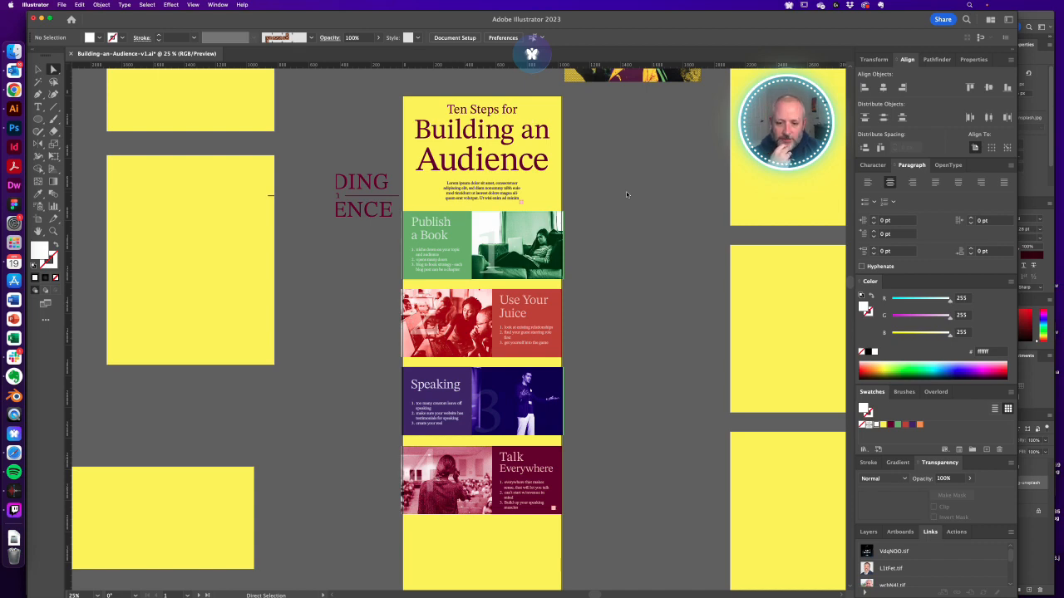
{"action": "left_click_drag", "start_coordinate": [594, 385], "coordinate": [613, 191]}
{"action": "left_click_drag", "start_coordinate": [499, 254], "coordinate": [664, 332]}
{"action": "left_click", "coordinate": [619, 358]}
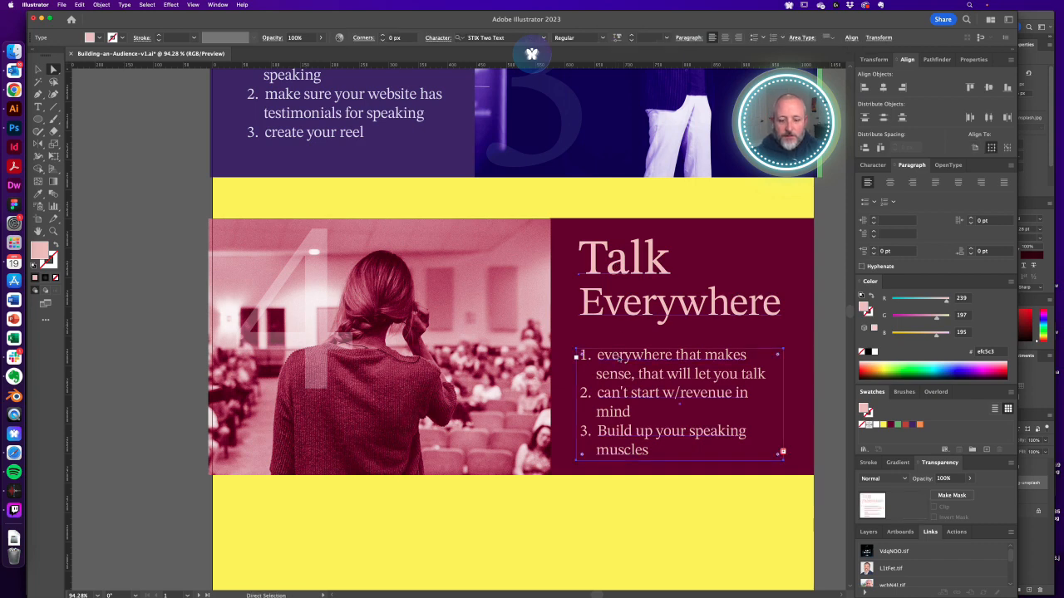
{"action": "key", "text": "i"}
{"action": "left_click", "coordinate": [234, 299]}
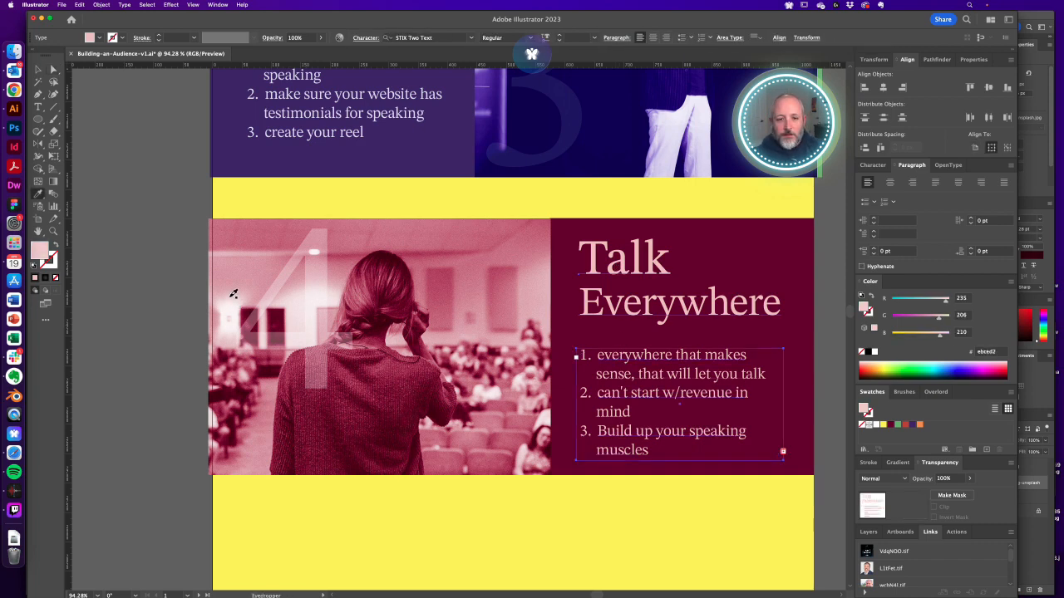
{"action": "left_click", "coordinate": [230, 295]}
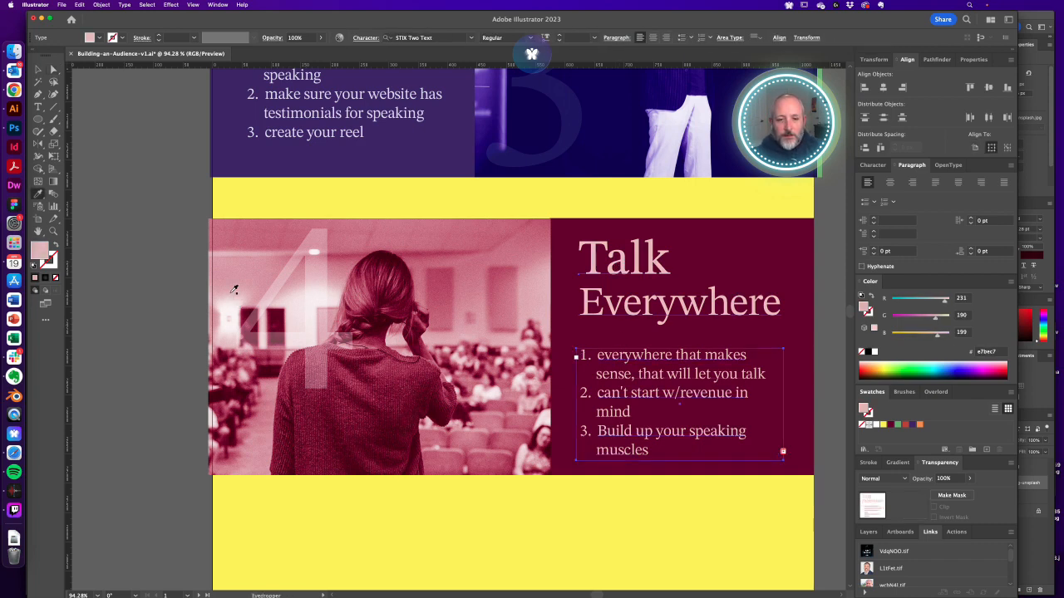
{"action": "left_click", "coordinate": [235, 258]}
{"action": "left_click", "coordinate": [231, 269]}
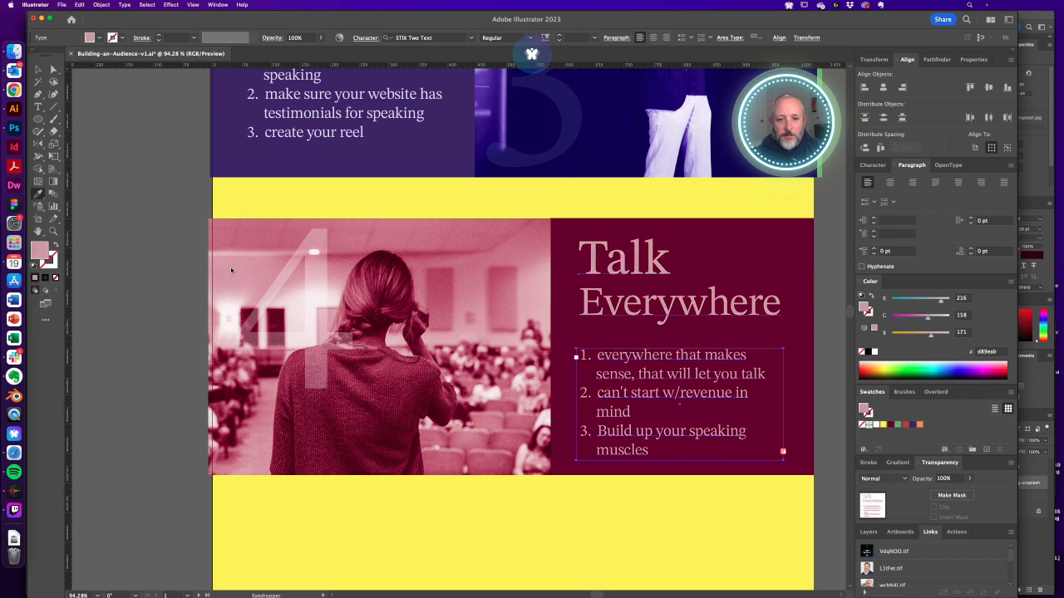
{"action": "left_click", "coordinate": [230, 289]}
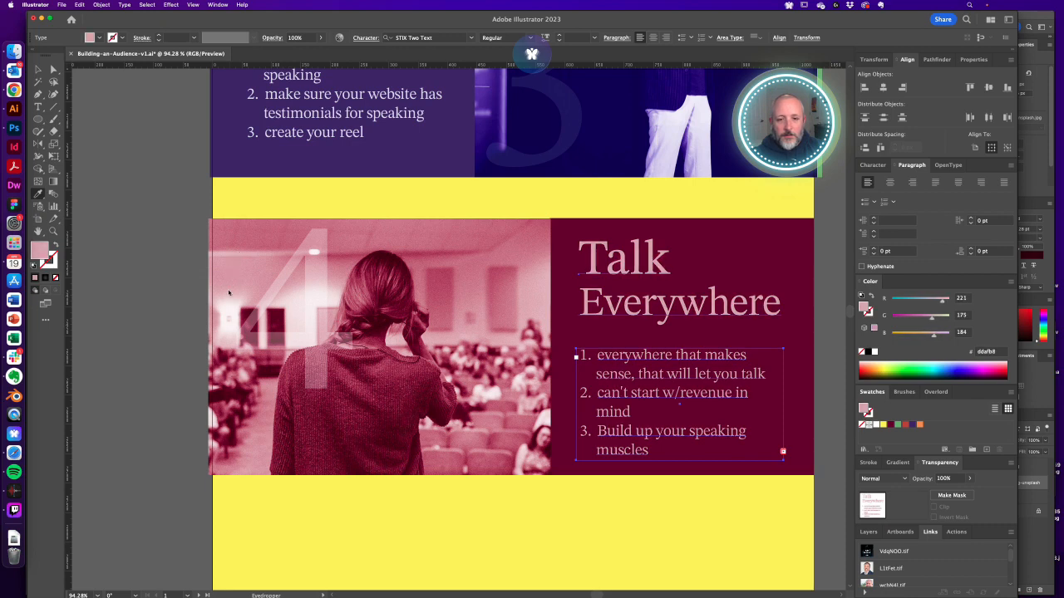
{"action": "key", "text": "a"}
{"action": "left_click", "coordinate": [130, 294]}
Move the large 4 to the lower right part of the auditorium photo, beside the speaker's back
{"action": "left_click", "coordinate": [444, 294], "text": "alt+super"}
{"action": "left_click", "coordinate": [475, 286], "text": "alt+super"}
{"action": "left_click", "coordinate": [476, 286], "text": "alt+super"}
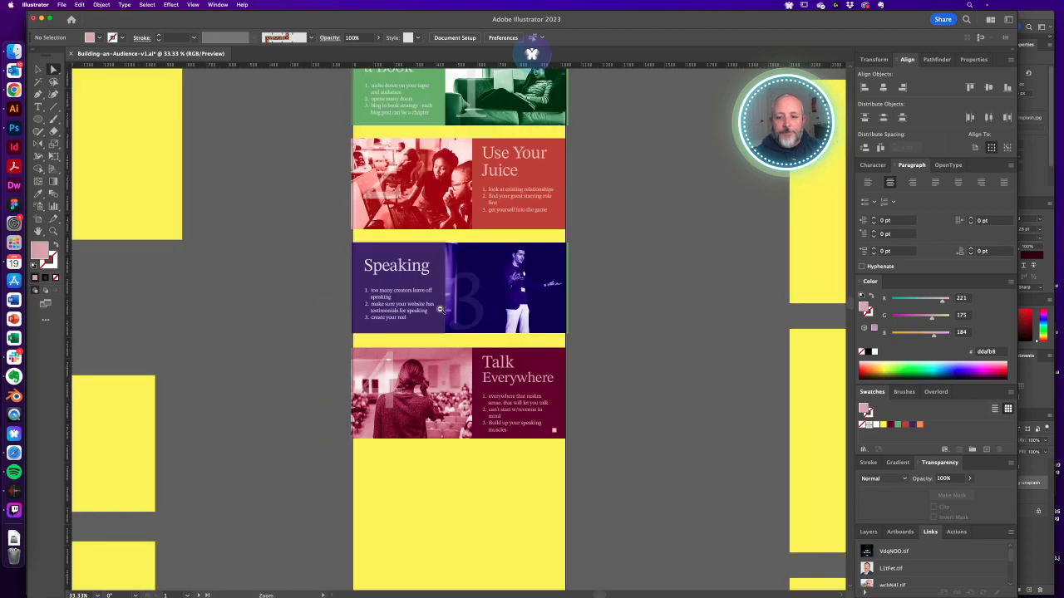
{"action": "left_click", "coordinate": [442, 310], "text": "alt+super"}
{"action": "left_click_drag", "start_coordinate": [443, 317], "coordinate": [459, 385]}
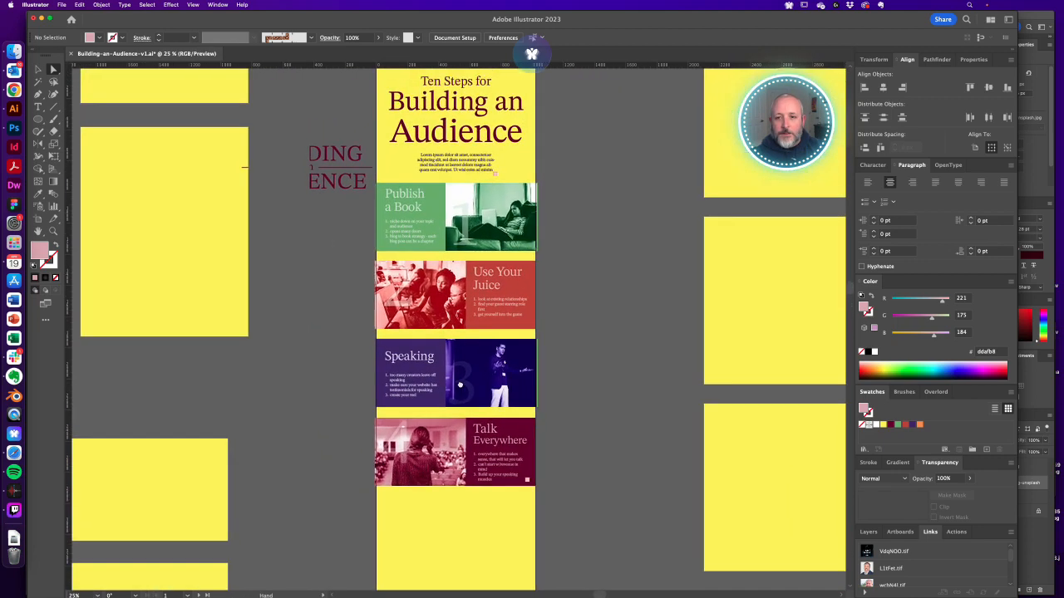
{"action": "left_click", "coordinate": [444, 417], "text": "super"}
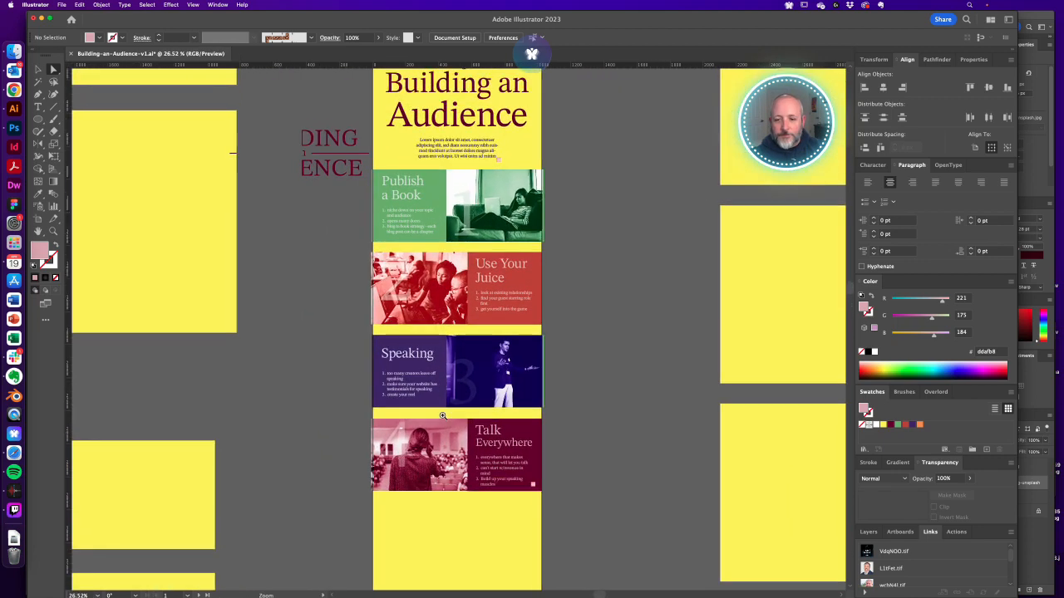
{"action": "left_click_drag", "start_coordinate": [449, 401], "coordinate": [452, 325]}
{"action": "left_click_drag", "start_coordinate": [394, 297], "coordinate": [509, 341]}
{"action": "left_click", "coordinate": [729, 347]}
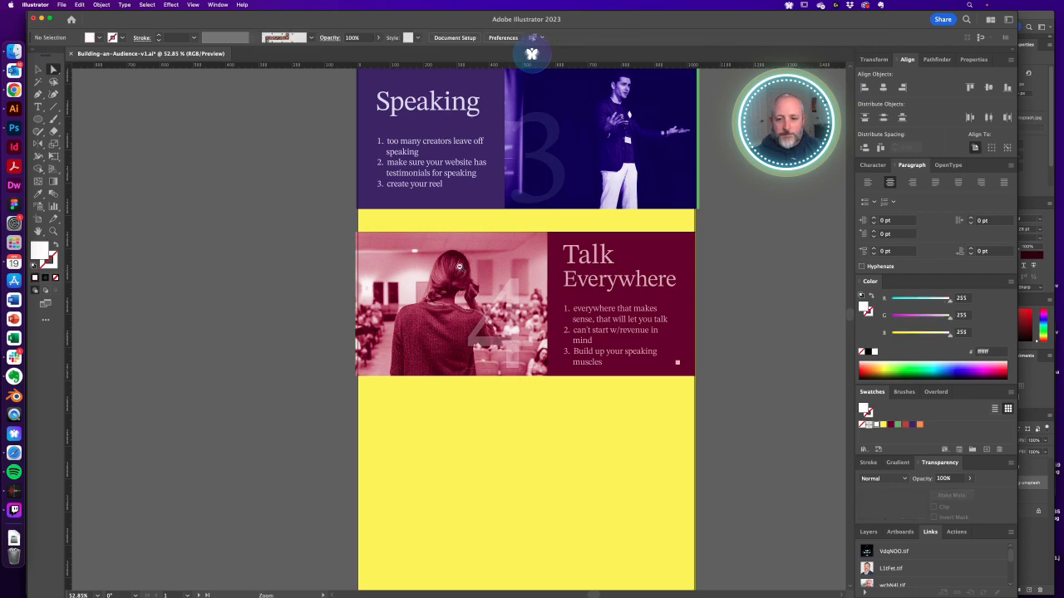
{"action": "left_click", "coordinate": [460, 268], "text": "alt+super"}
{"action": "left_click", "coordinate": [452, 305], "text": "alt+super"}
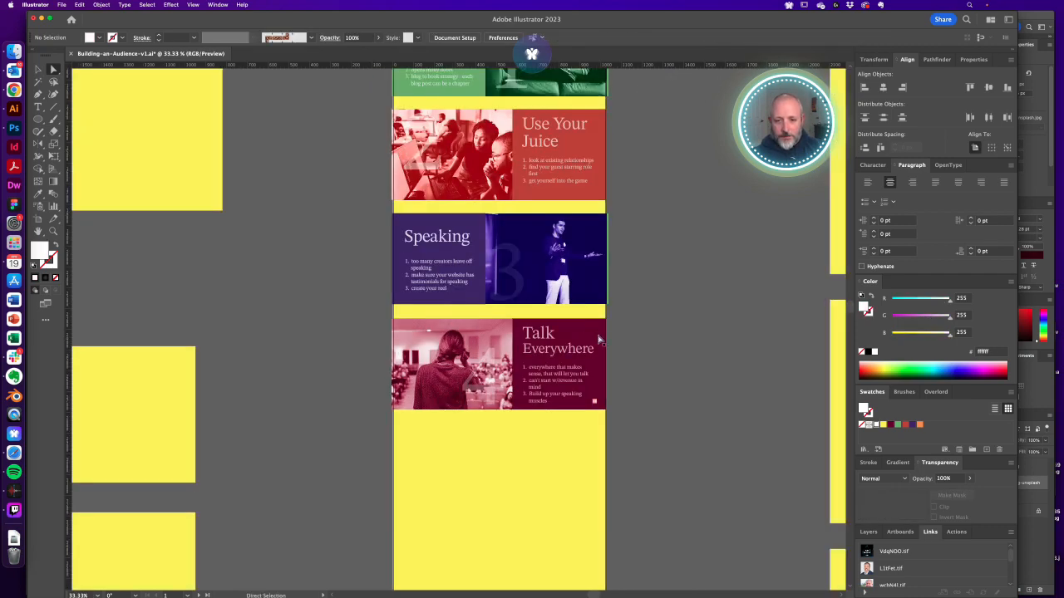
Move the large 4 to the lower left of the auditorium photo and the large 3 to the right side of the speaker photo
{"action": "left_click_drag", "start_coordinate": [574, 398], "coordinate": [575, 400]}
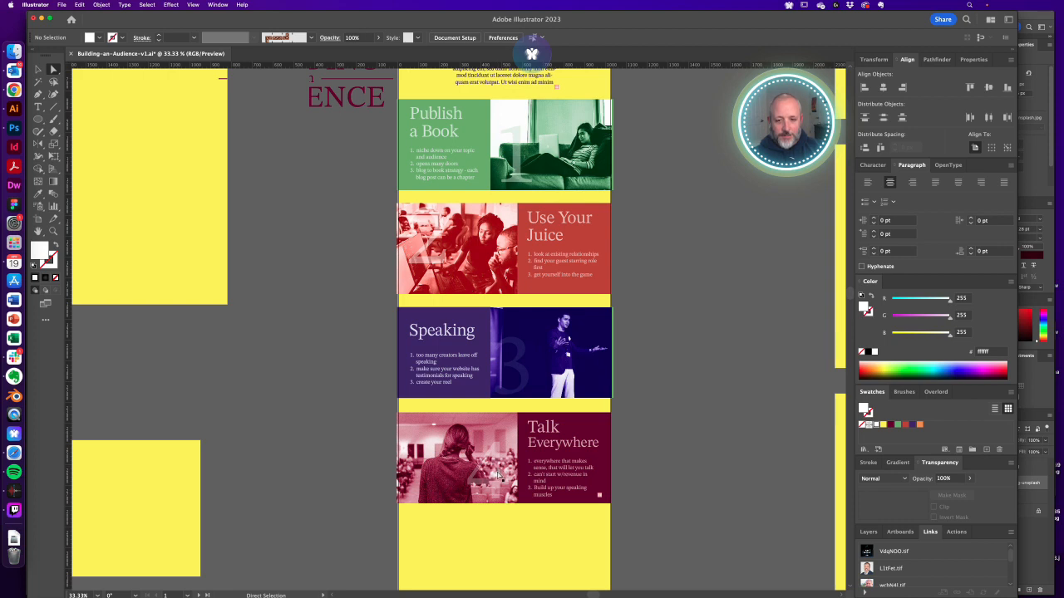
{"action": "left_click_drag", "start_coordinate": [498, 475], "coordinate": [434, 472]}
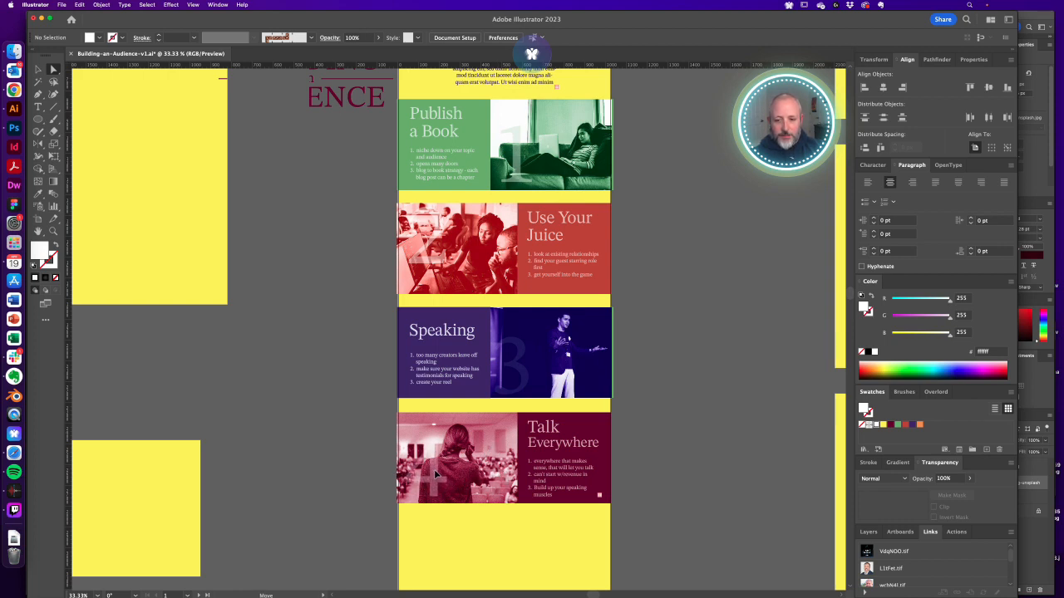
{"action": "left_click", "coordinate": [434, 472]}
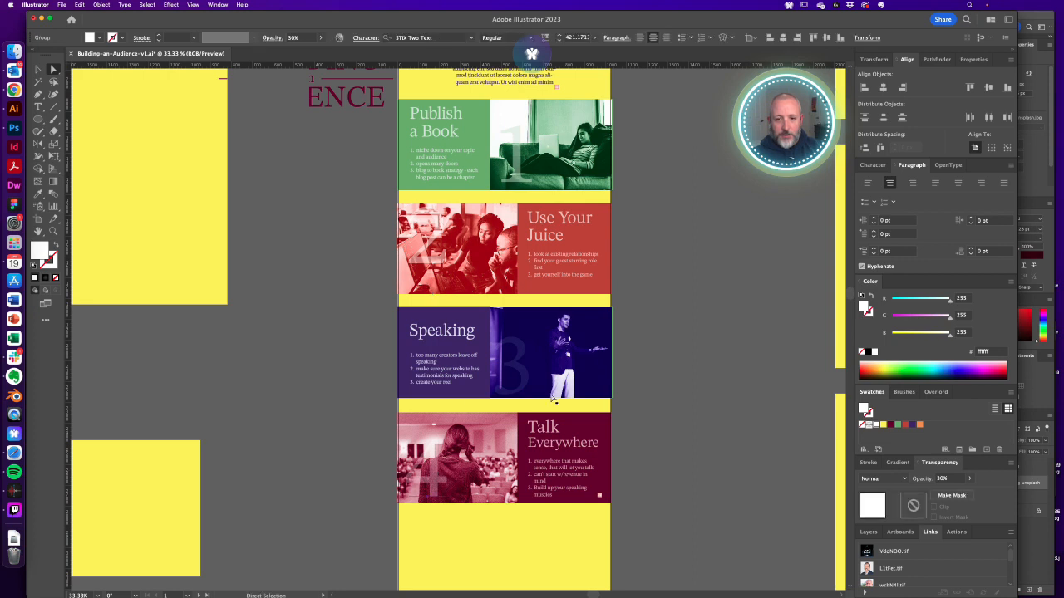
{"action": "left_click_drag", "start_coordinate": [517, 370], "coordinate": [595, 368]}
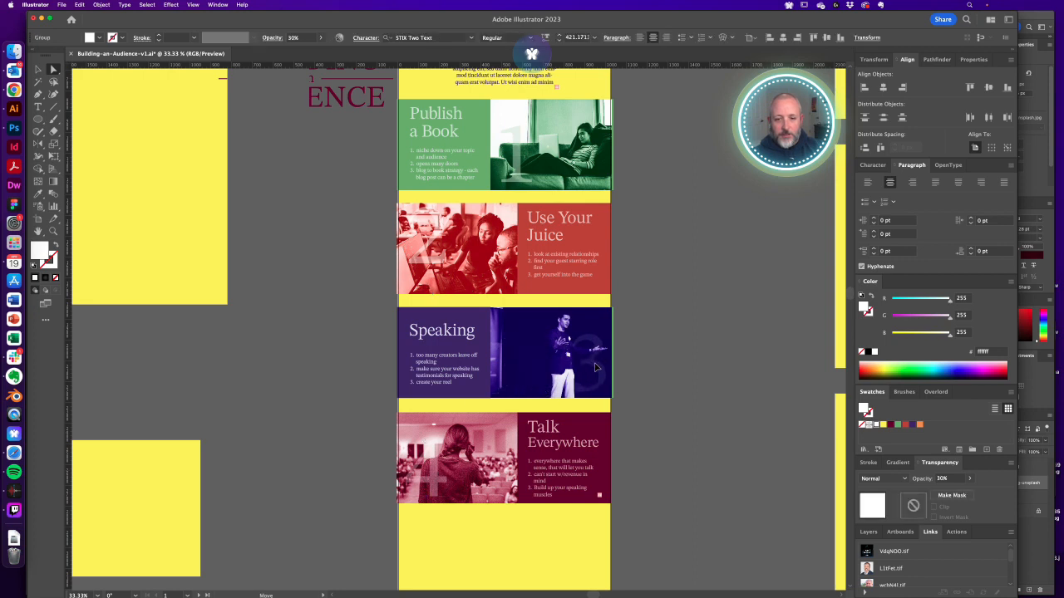
{"action": "left_click", "coordinate": [656, 358]}
Bring the green rectangle behind the Speaking section's photo in front of that photo
{"action": "left_click_drag", "start_coordinate": [546, 334], "coordinate": [619, 336]}
{"action": "left_click", "coordinate": [727, 283]}
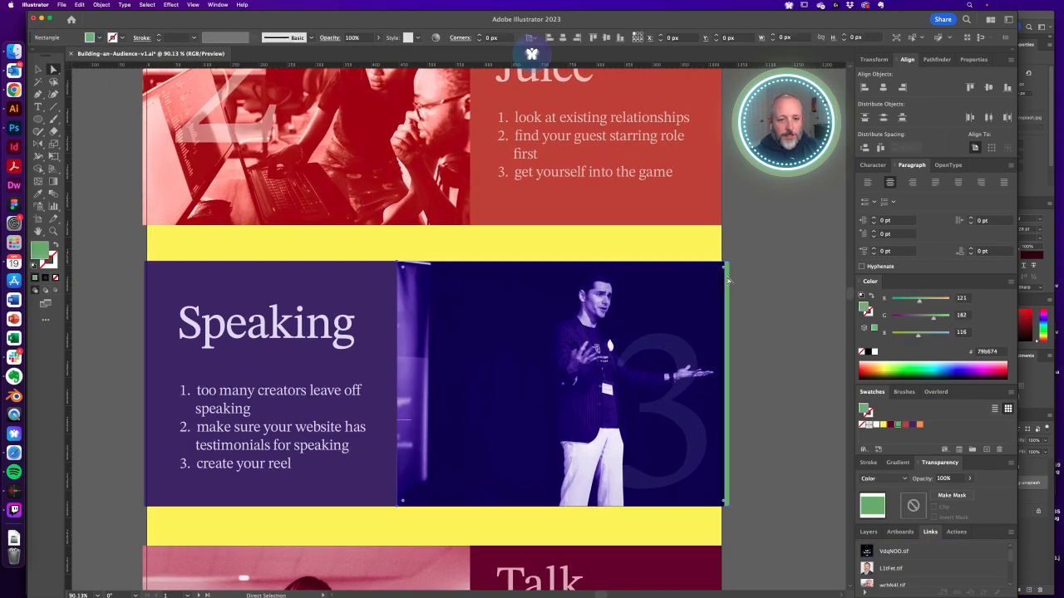
{"action": "left_click_drag", "start_coordinate": [727, 283], "coordinate": [762, 343]}
{"action": "left_click", "coordinate": [487, 374], "text": "alt+super"}
{"action": "left_click", "coordinate": [487, 375], "text": "alt+super"}
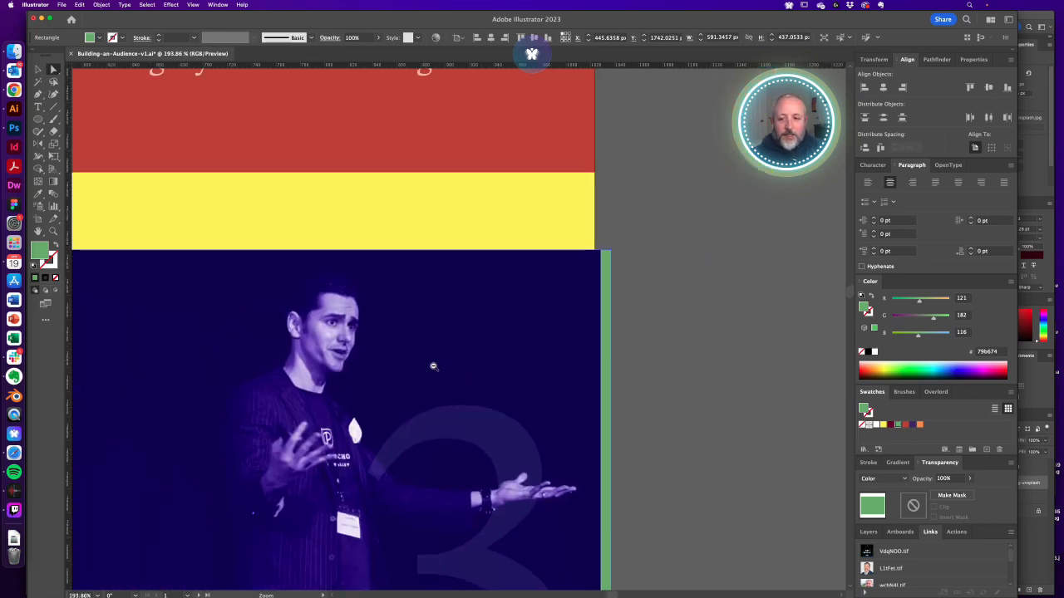
{"action": "left_click", "coordinate": [435, 368], "text": "alt+super"}
{"action": "left_click", "coordinate": [436, 369], "text": "alt+super"}
{"action": "left_click", "coordinate": [437, 369], "text": "alt+super"}
{"action": "left_click", "coordinate": [437, 369], "text": "alt+super"}
{"action": "left_click_drag", "start_coordinate": [547, 327], "coordinate": [644, 371]}
{"action": "key", "text": "a"}
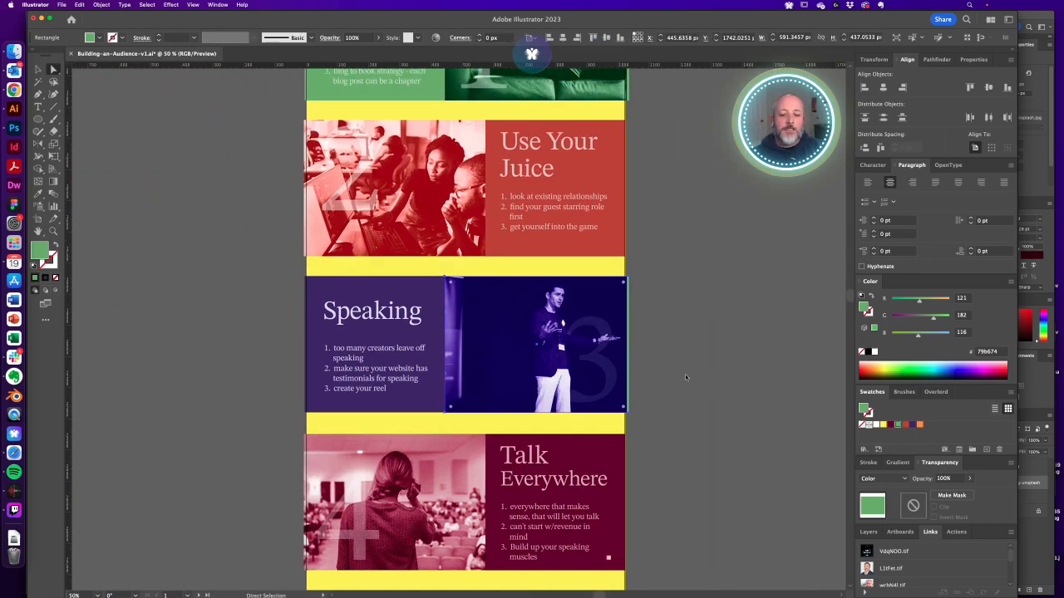
{"action": "key", "text": "v"}
{"action": "left_click", "coordinate": [685, 378]}
{"action": "key", "text": "super+f"}
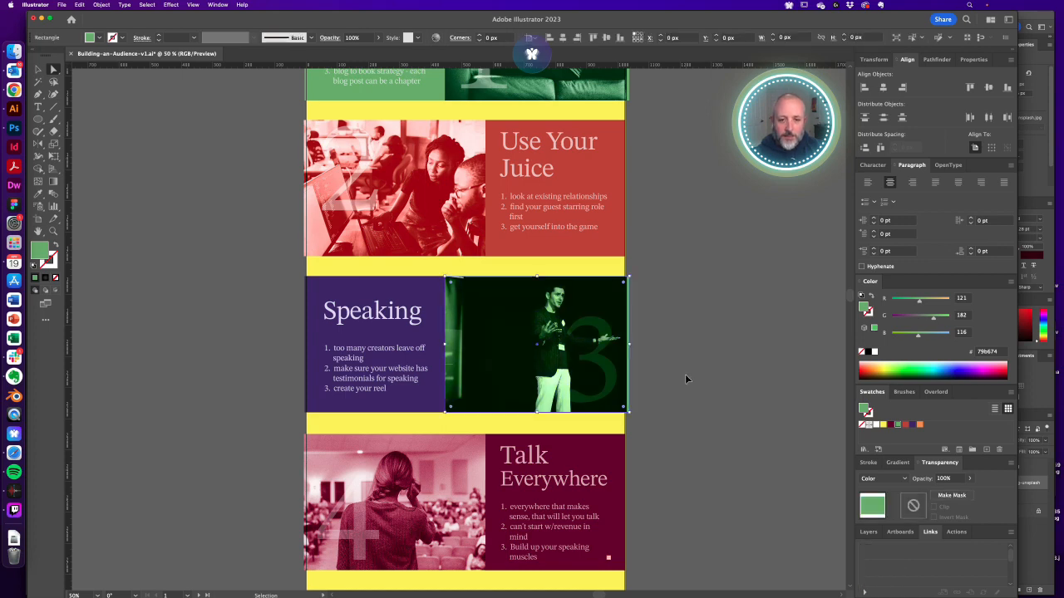
{"action": "key", "text": "v"}
{"action": "left_click", "coordinate": [654, 357]}
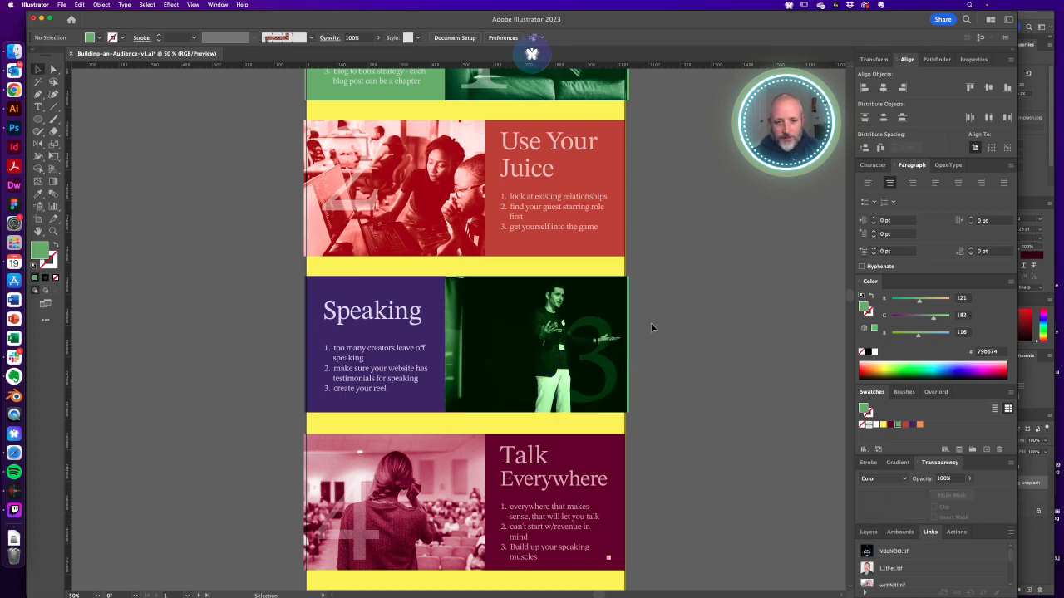
Make a clipping mask from the green rectangle and the speaker photo
{"action": "left_click_drag", "start_coordinate": [647, 294], "coordinate": [607, 293]}
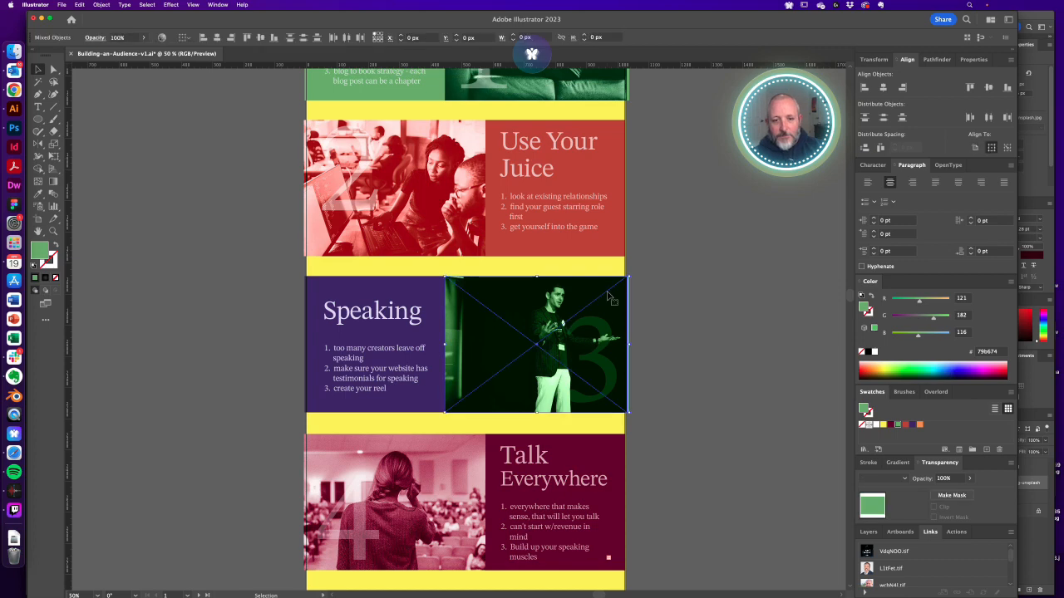
{"action": "key", "text": "super+7"}
{"action": "left_click", "coordinate": [677, 320]}
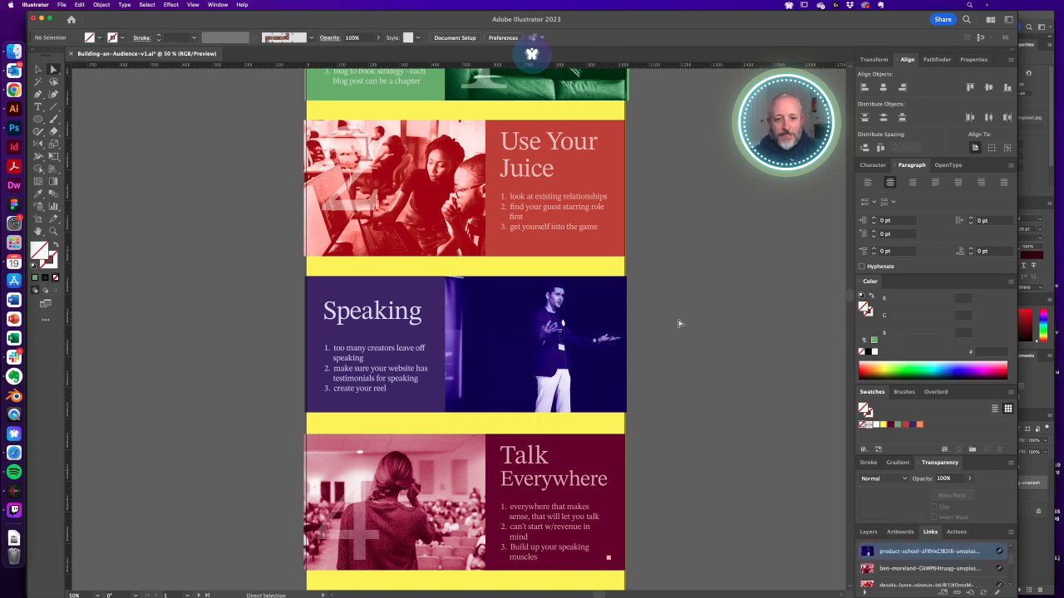
Enlarge the speaker photo inside its clipping mask and shift it down so the speaker's whole head is in the frame
{"action": "left_click", "coordinate": [500, 313]}
{"action": "key", "text": "v"}
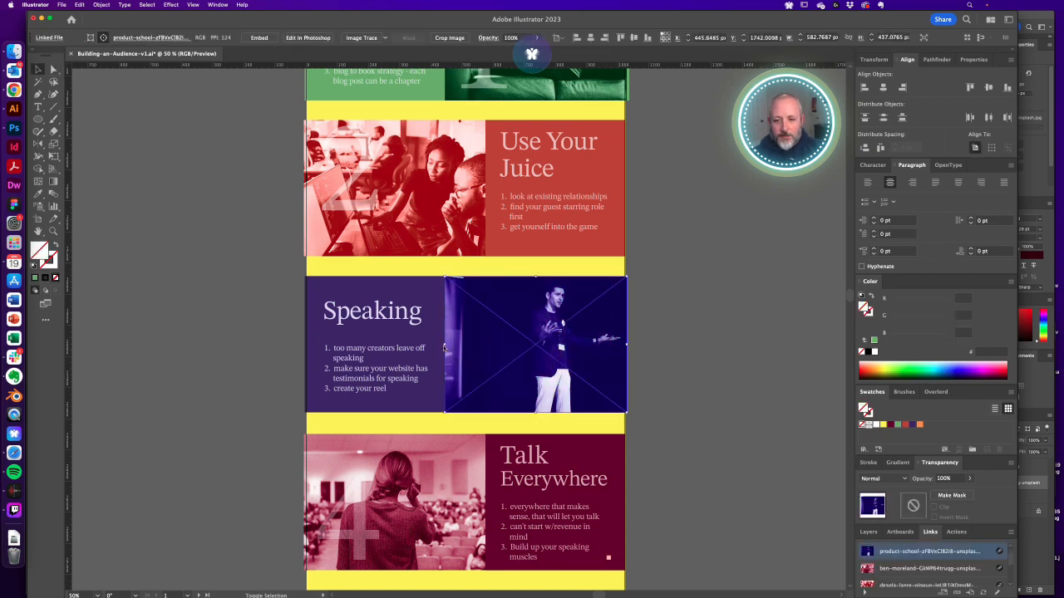
{"action": "left_click_drag", "start_coordinate": [443, 346], "coordinate": [387, 346]}
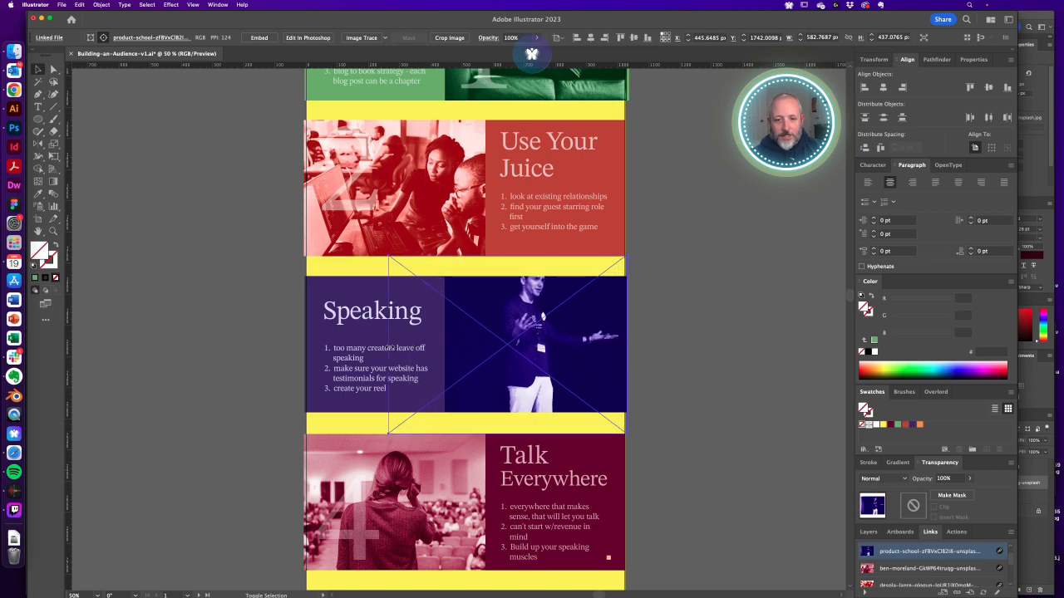
{"action": "key", "text": "a"}
{"action": "left_click_drag", "start_coordinate": [488, 310], "coordinate": [488, 333]}
{"action": "left_click", "coordinate": [684, 328]}
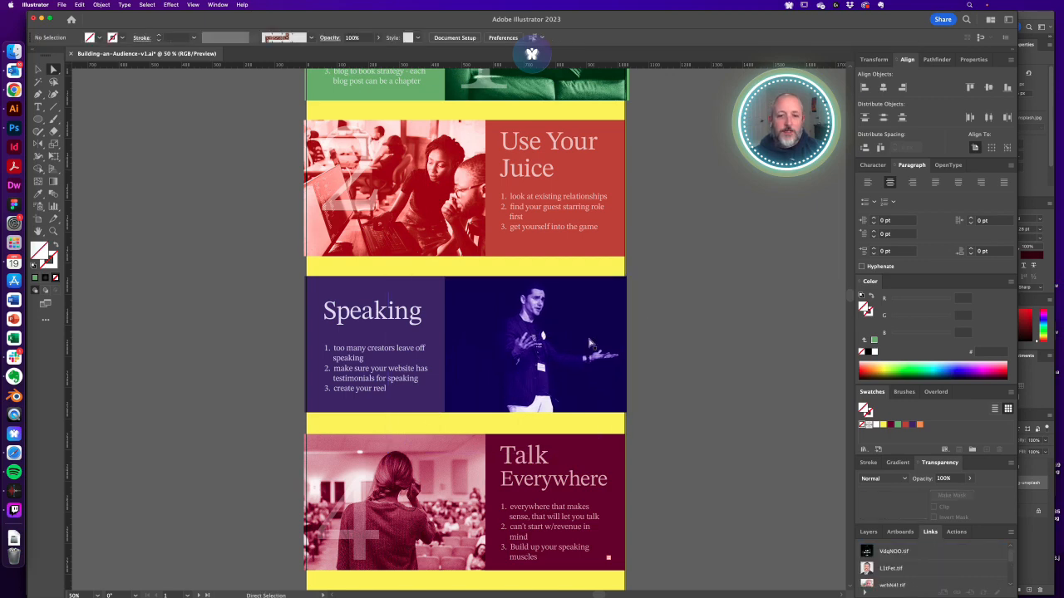
Lock the speaker photo, then bring the large 3 in front of it and move the number slightly up, over the outstretched hand
{"action": "left_click", "coordinate": [586, 348]}
{"action": "key", "text": "super+2"}
{"action": "left_click", "coordinate": [586, 347]}
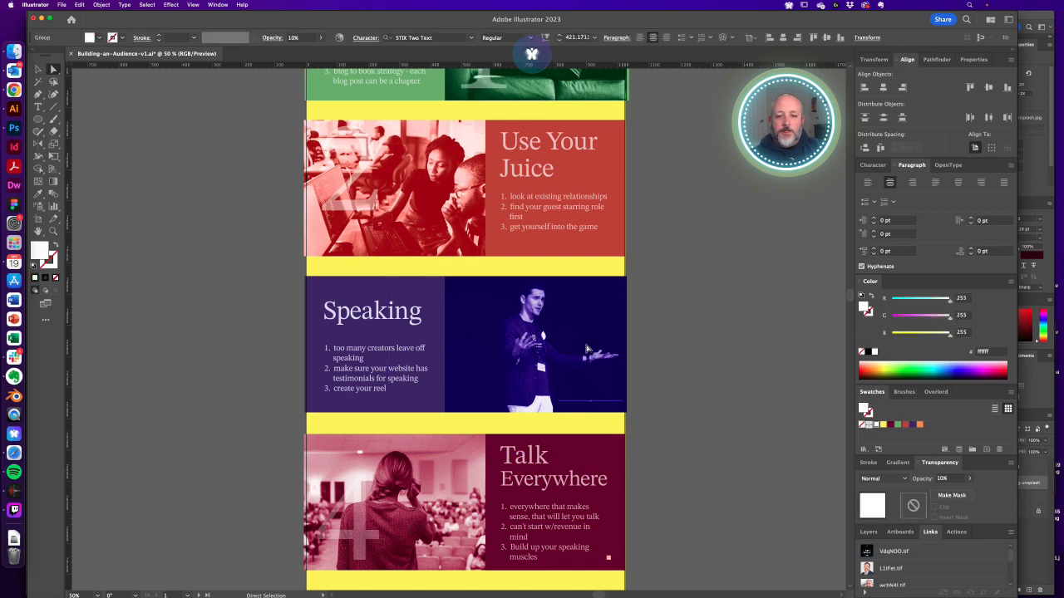
{"action": "key", "text": "super+shift+]"}
{"action": "left_click", "coordinate": [740, 351]}
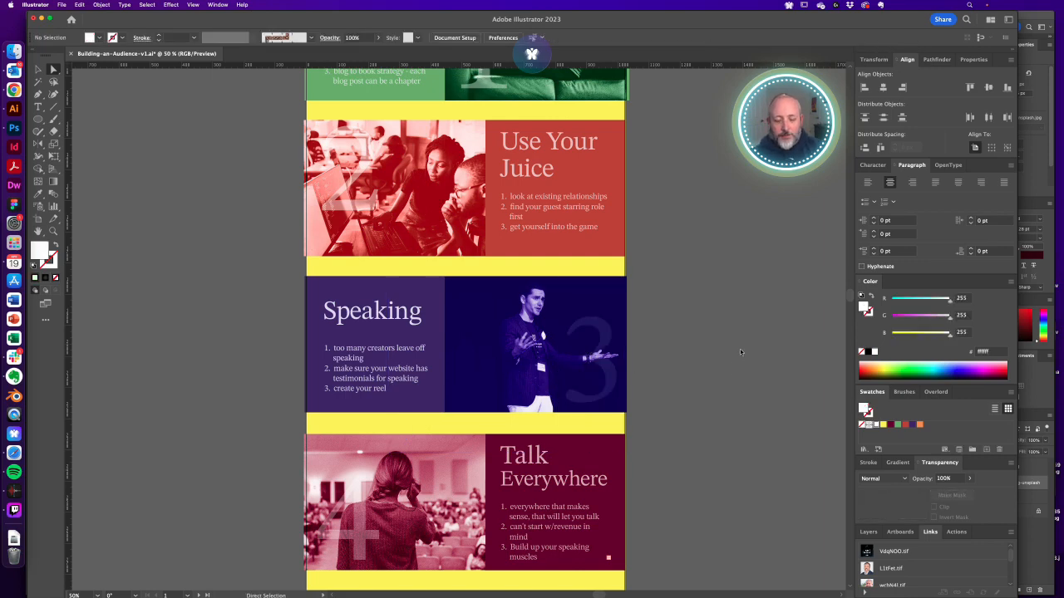
{"action": "left_click_drag", "start_coordinate": [598, 384], "coordinate": [596, 365]}
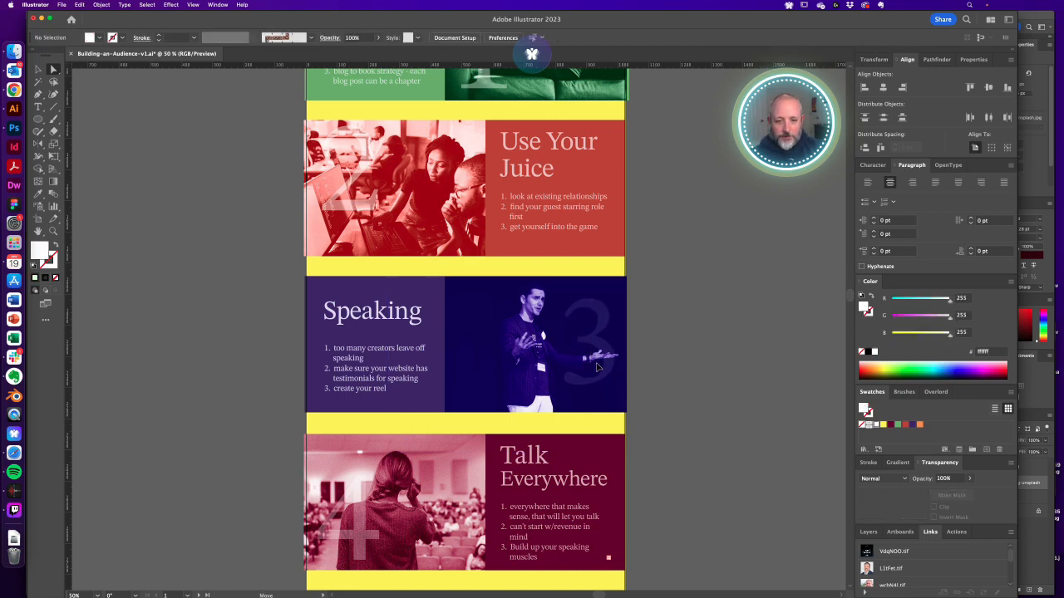
{"action": "left_click", "coordinate": [693, 334]}
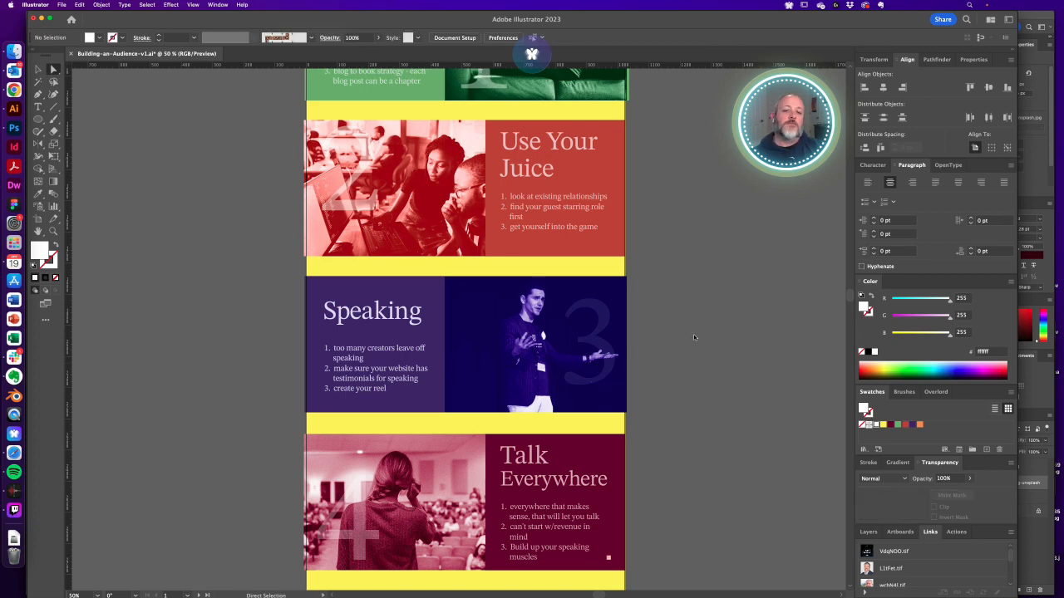
Examine the Speaking section up close, then review all four sections of the infographic together
{"action": "left_click_drag", "start_coordinate": [539, 348], "coordinate": [633, 398]}
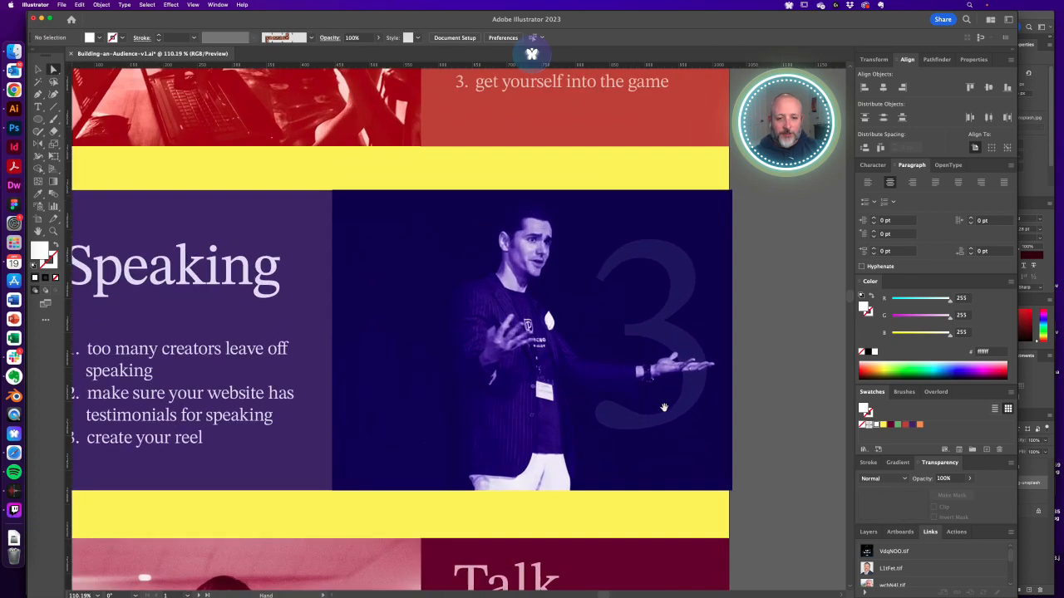
{"action": "key", "text": "z"}
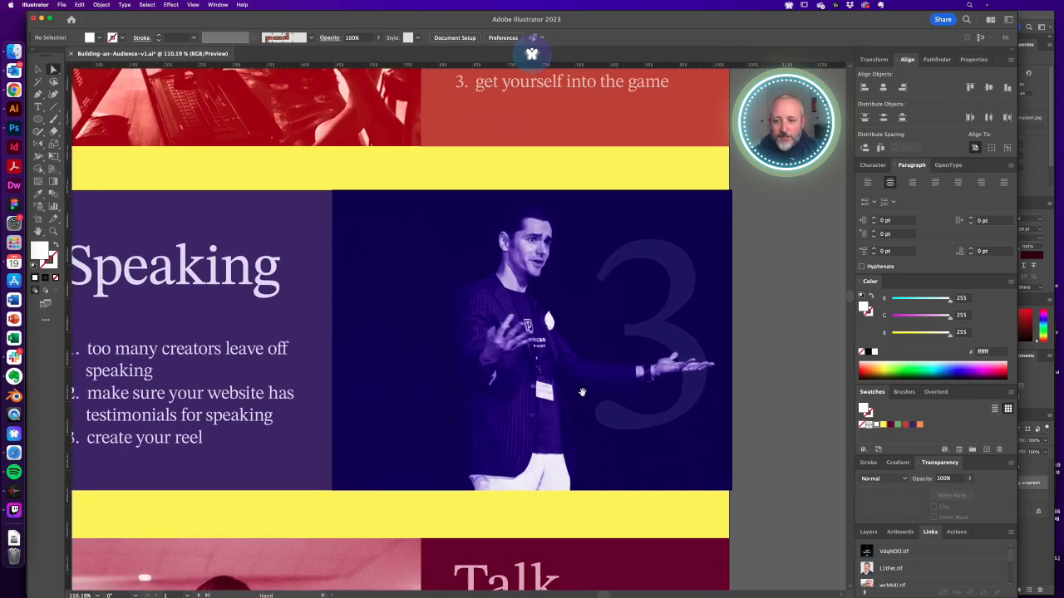
{"action": "left_click", "coordinate": [403, 379], "text": "alt"}
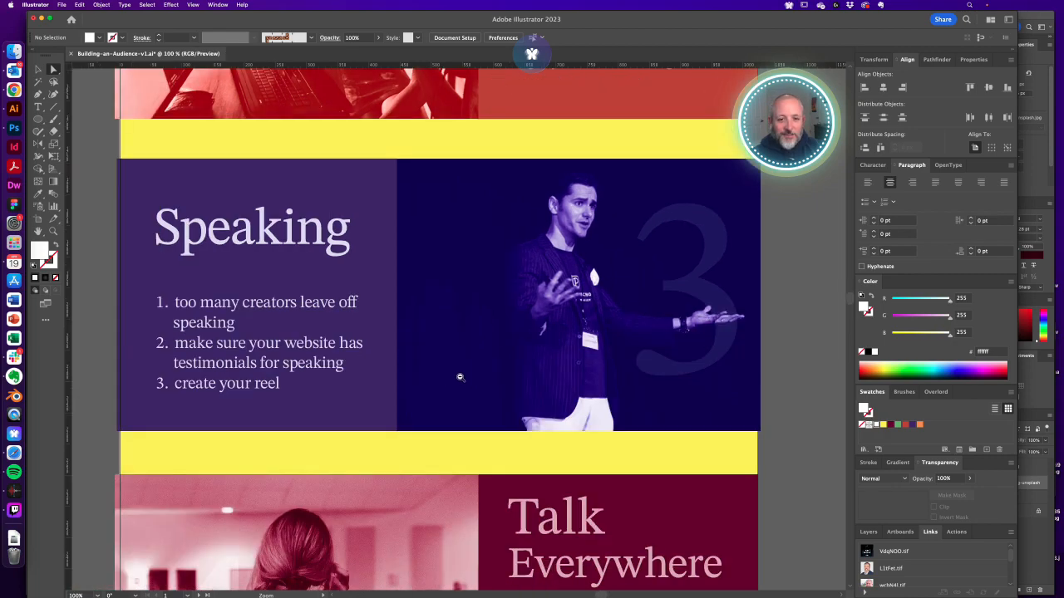
{"action": "left_click", "coordinate": [459, 377], "text": "alt"}
{"action": "left_click", "coordinate": [423, 372], "text": "alt"}
{"action": "left_click_drag", "start_coordinate": [458, 353], "coordinate": [479, 447]}
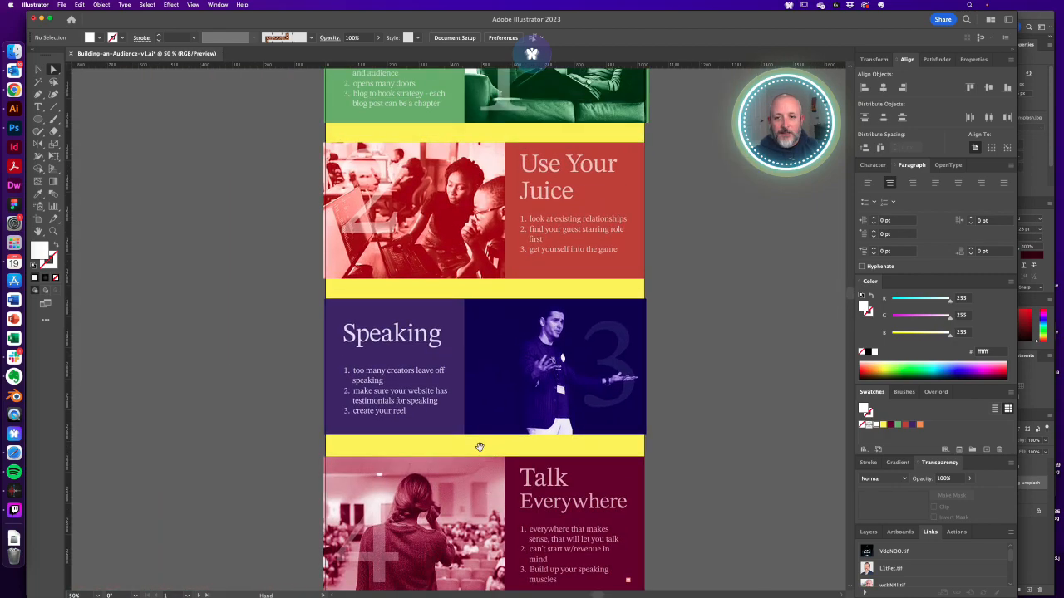
{"action": "left_click", "coordinate": [460, 372], "text": "alt"}
{"action": "left_click_drag", "start_coordinate": [474, 356], "coordinate": [472, 440]}
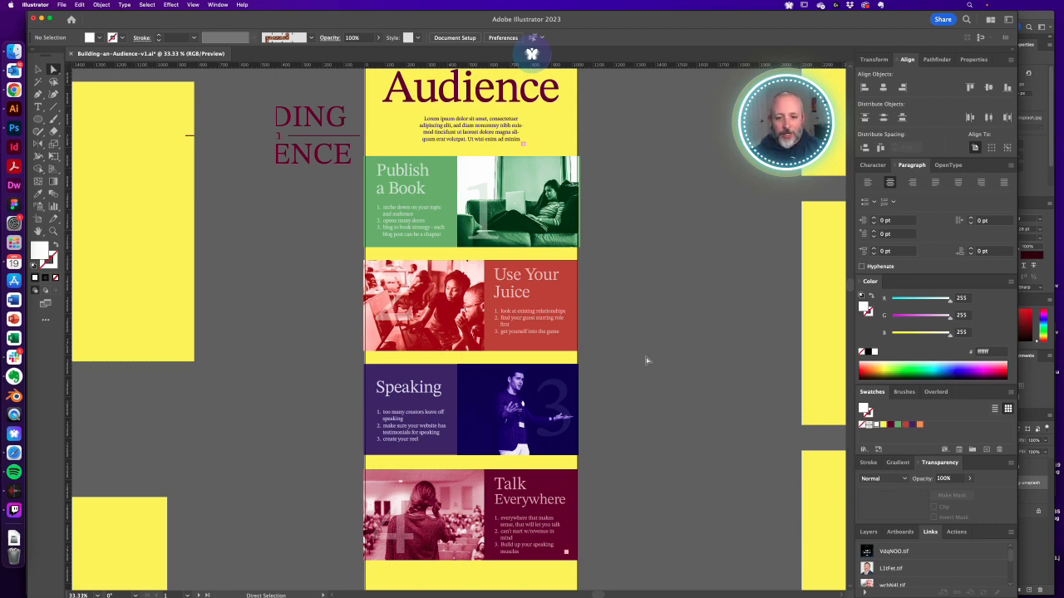
{"action": "left_click_drag", "start_coordinate": [636, 360], "coordinate": [639, 348]}
{"action": "scroll", "coordinate": [638, 348], "scroll_direction": "down", "scroll_amount": 3}
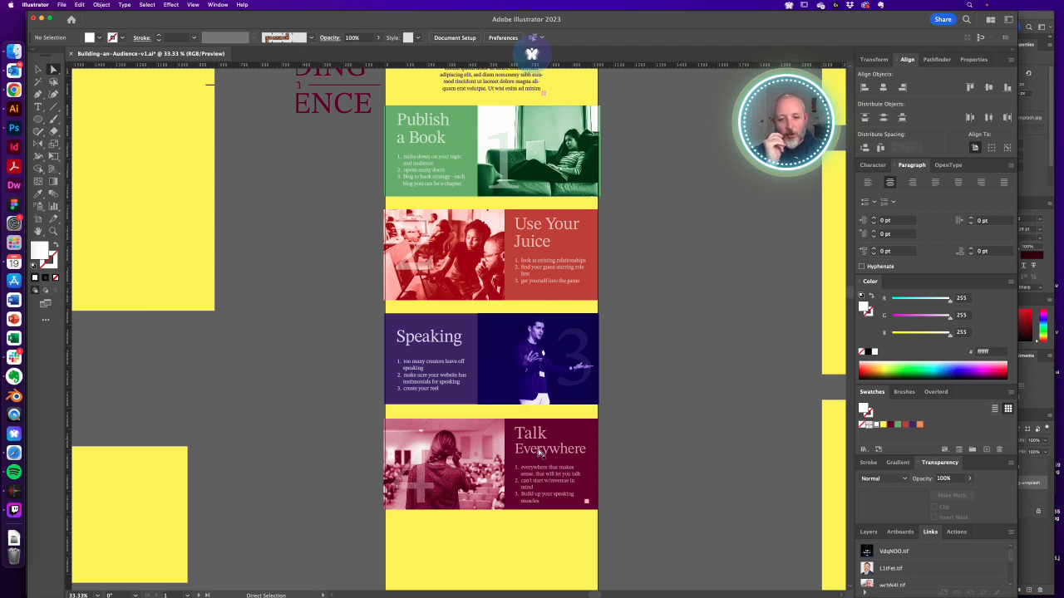
{"action": "left_click", "coordinate": [569, 441]}
{"action": "left_click", "coordinate": [602, 438]}
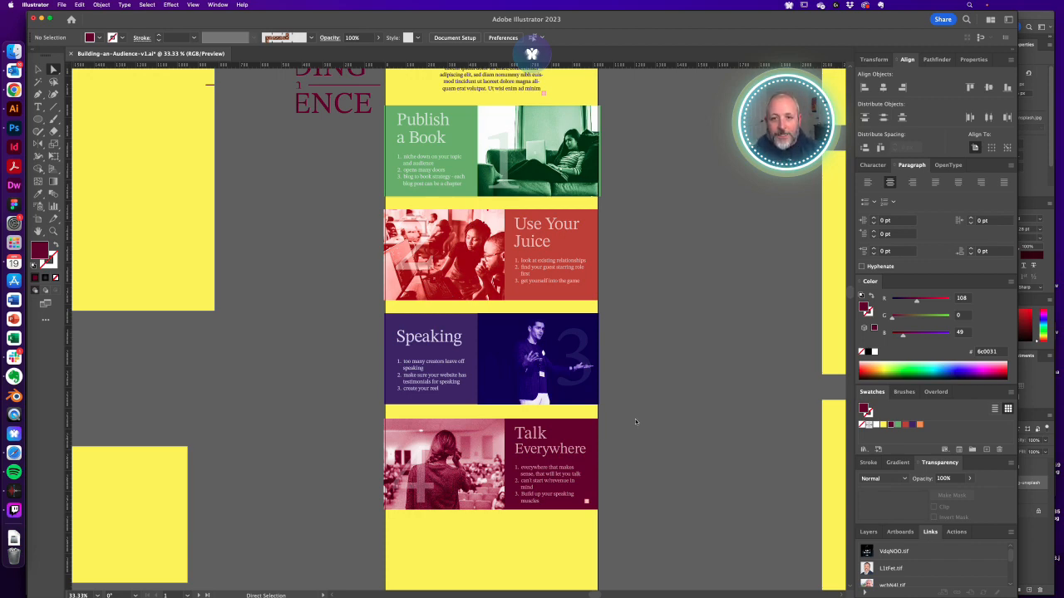
Save the infographic document
{"action": "scroll", "coordinate": [636, 411], "scroll_direction": "down", "scroll_amount": 2}
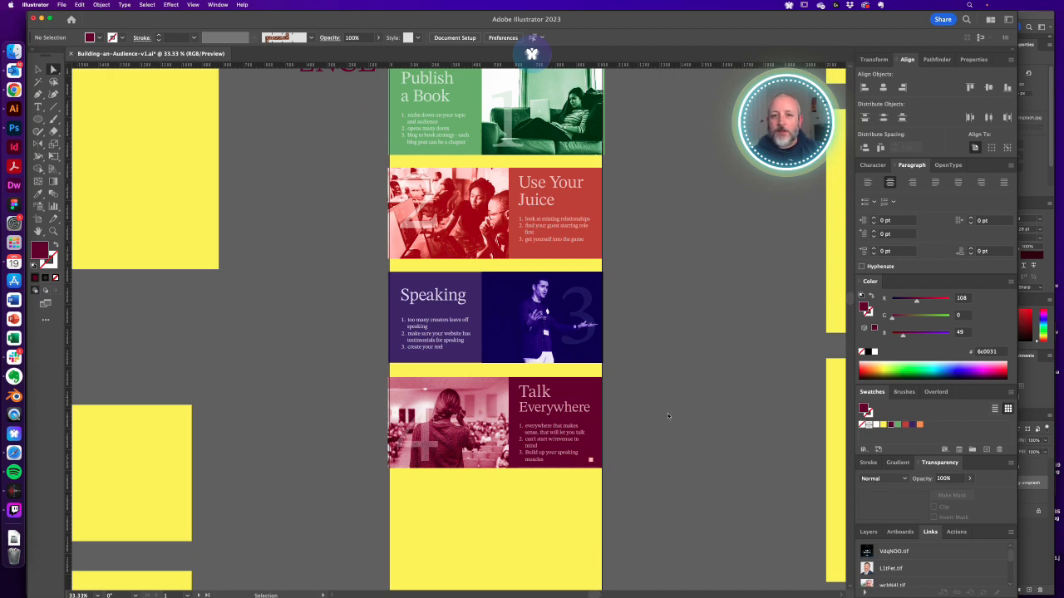
{"action": "key", "text": "super+s"}
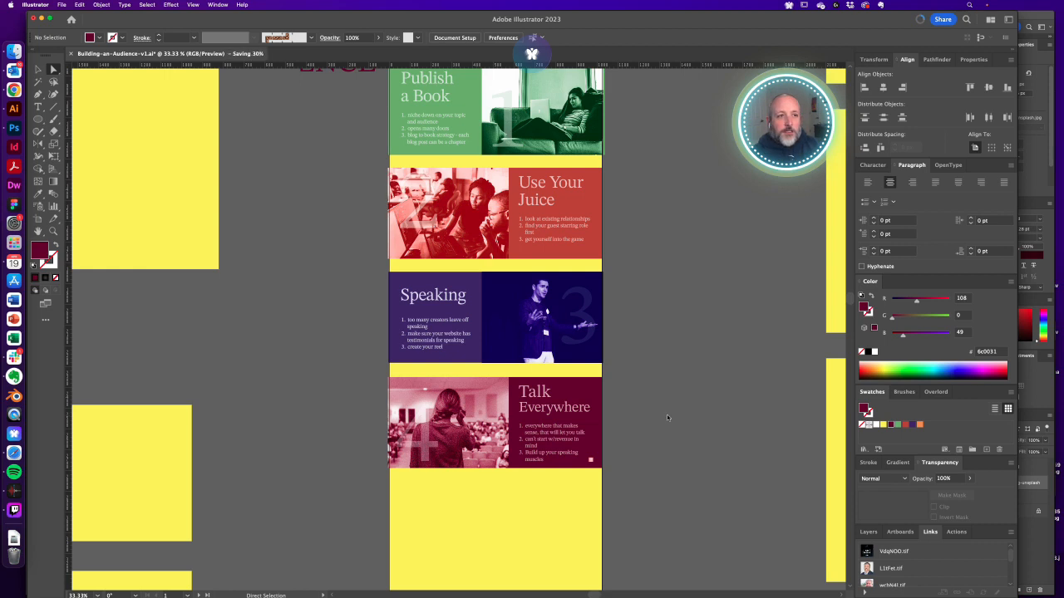
{"action": "left_click", "coordinate": [23, 515]}
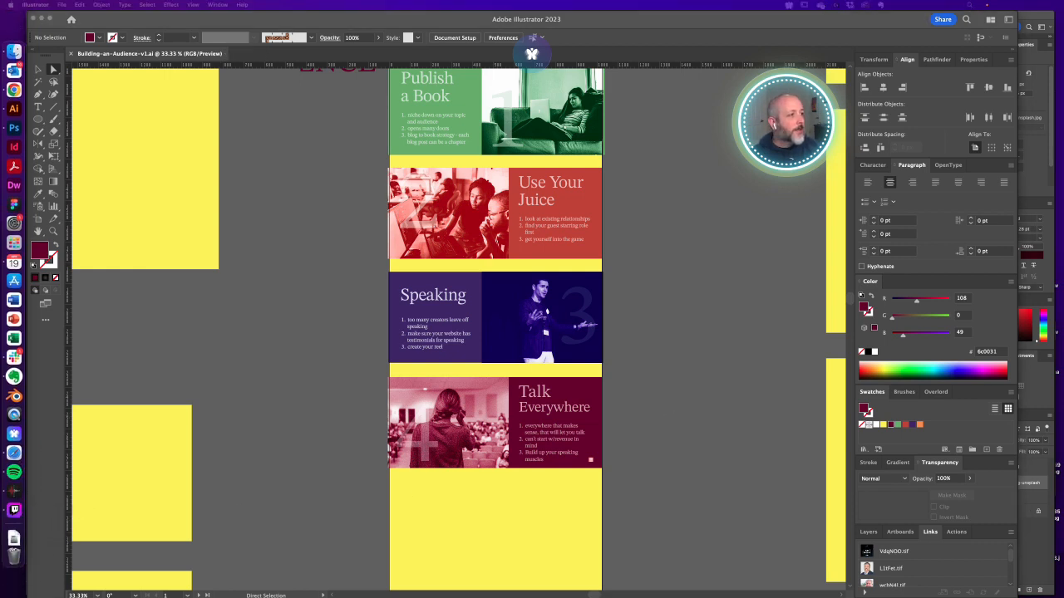